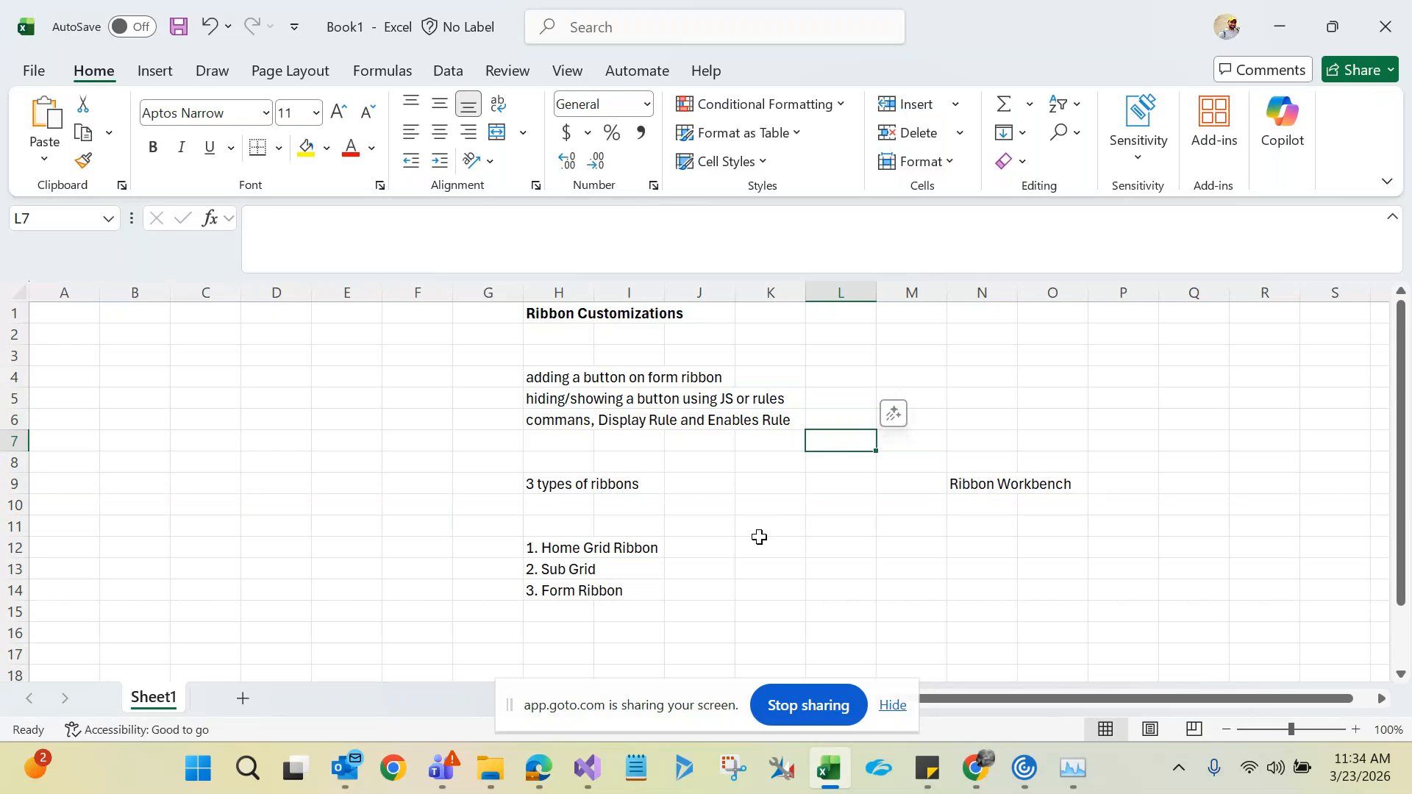
- Clear all the Ribbon Customizations notes from Sheet1
{"action": "key", "text": "ctrl+a"}
{"action": "key", "text": "Delete"}
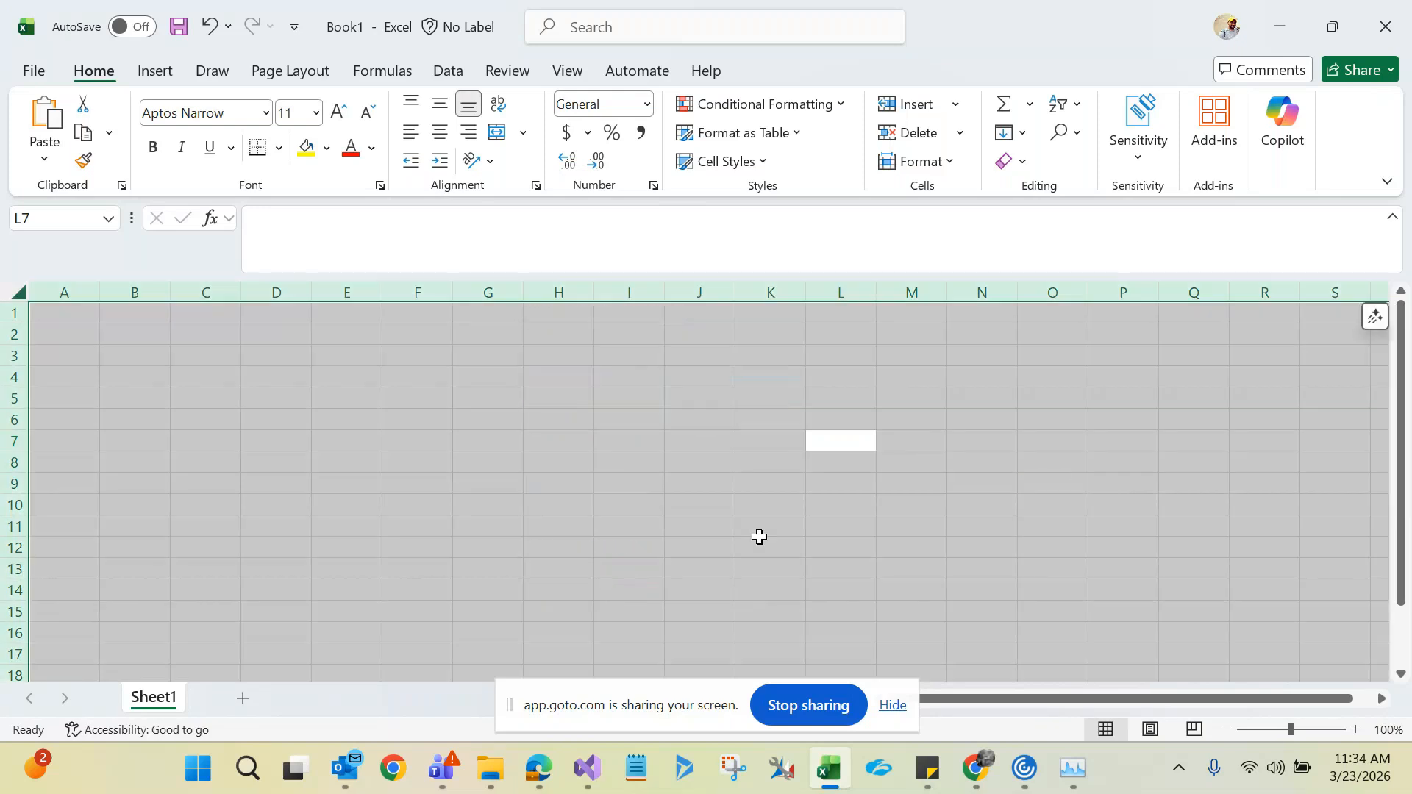
{"action": "left_click", "coordinate": [698, 449]}
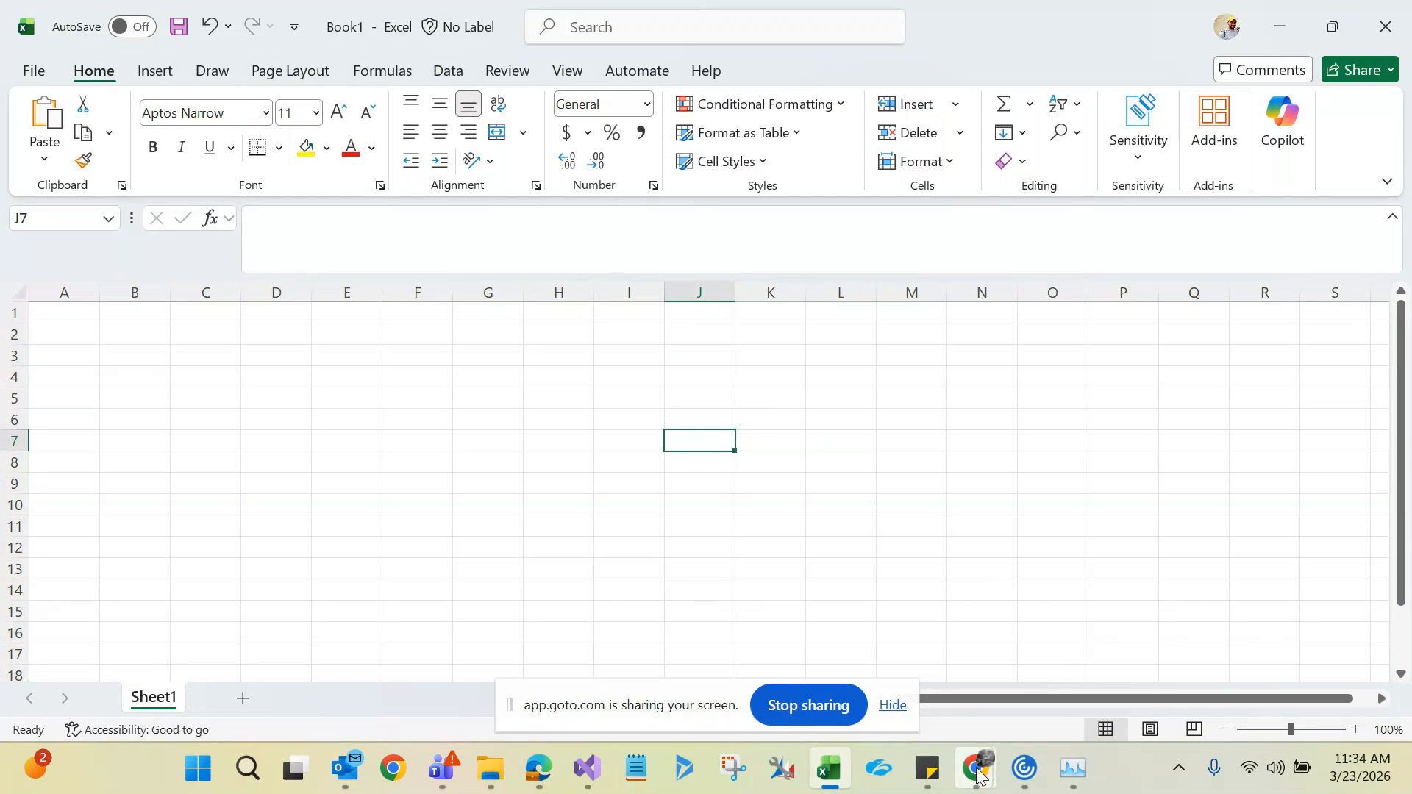
- Switch to the GoTo Meeting window in Chrome and hide the screen-sharing notification bar
{"action": "mouse_move", "coordinate": [979, 774]}
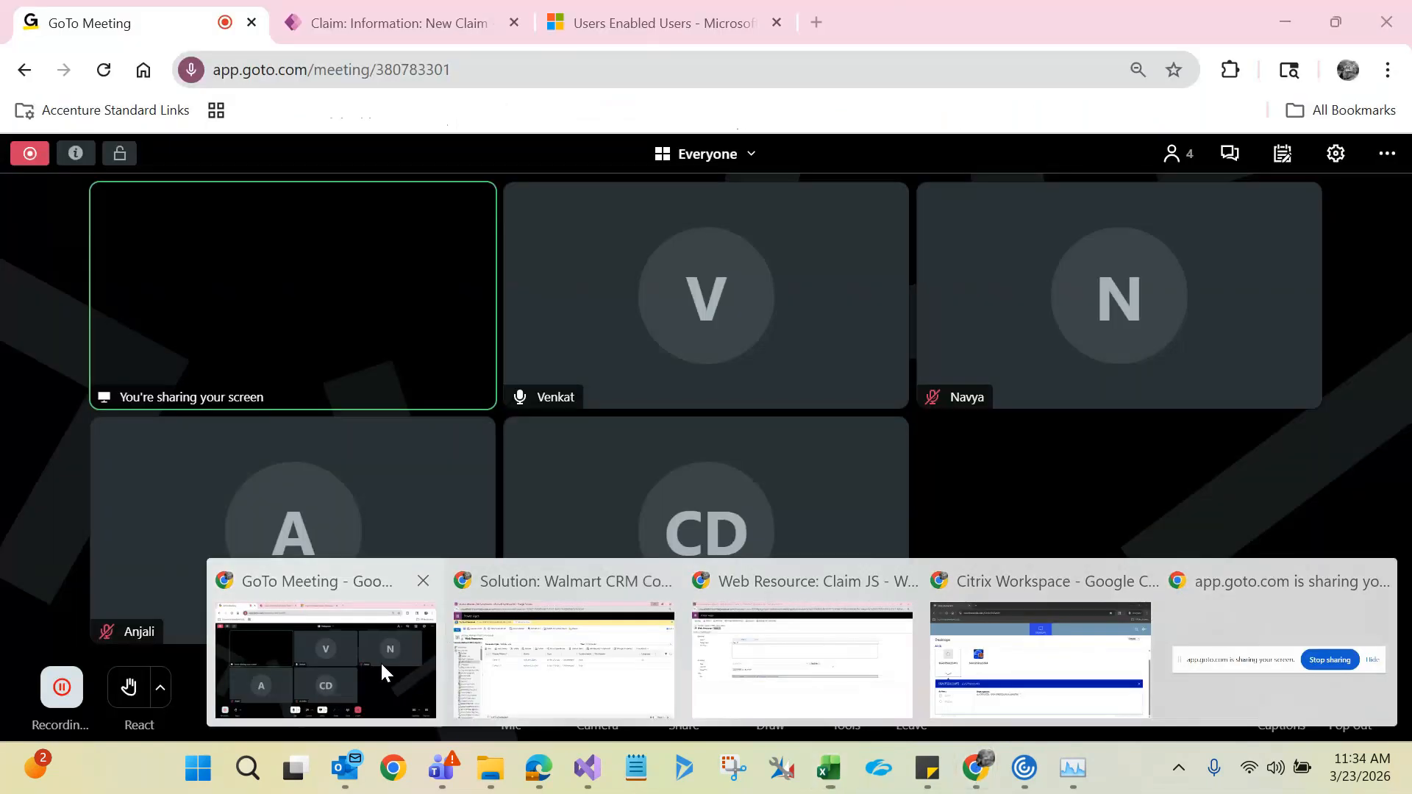
{"action": "left_click", "coordinate": [381, 660]}
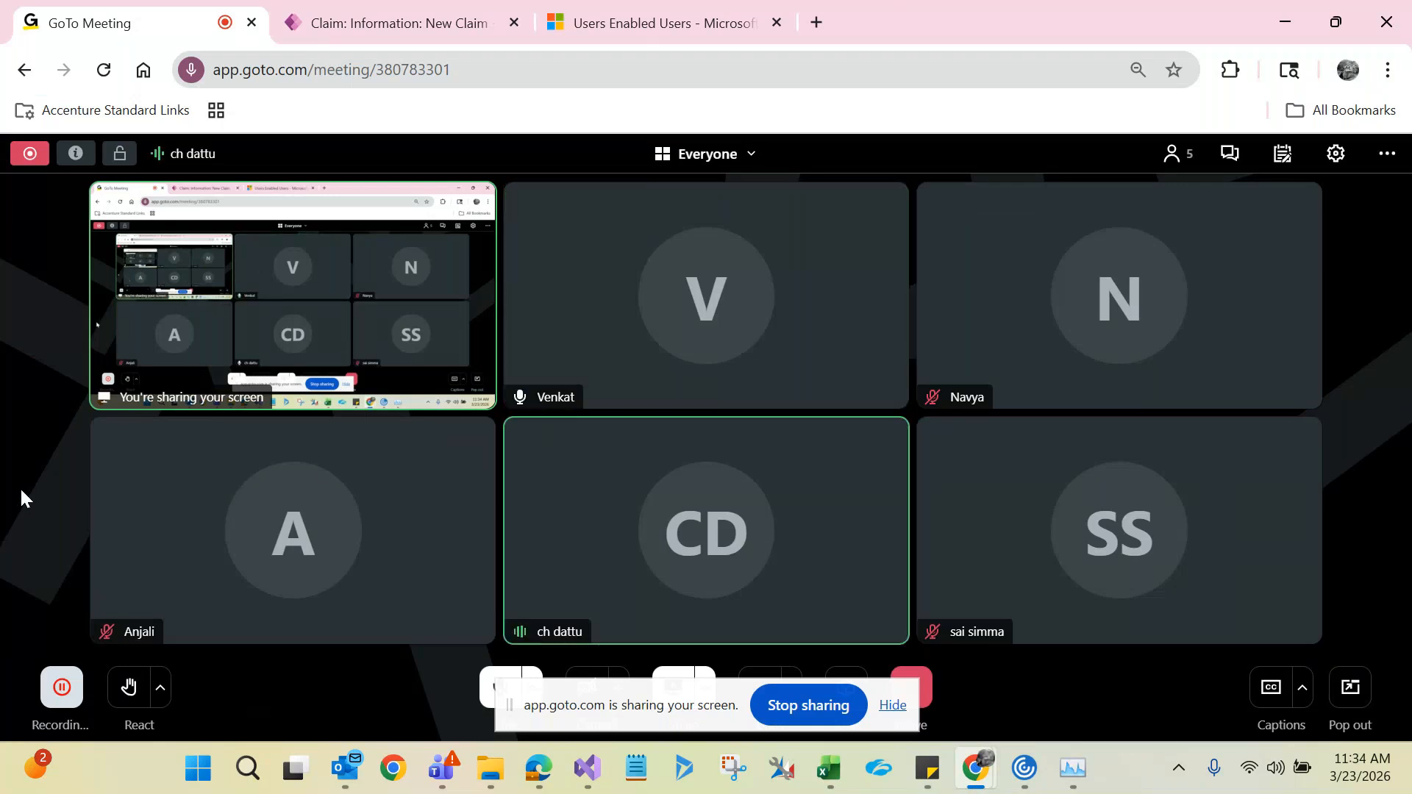
{"action": "left_click", "coordinate": [893, 706]}
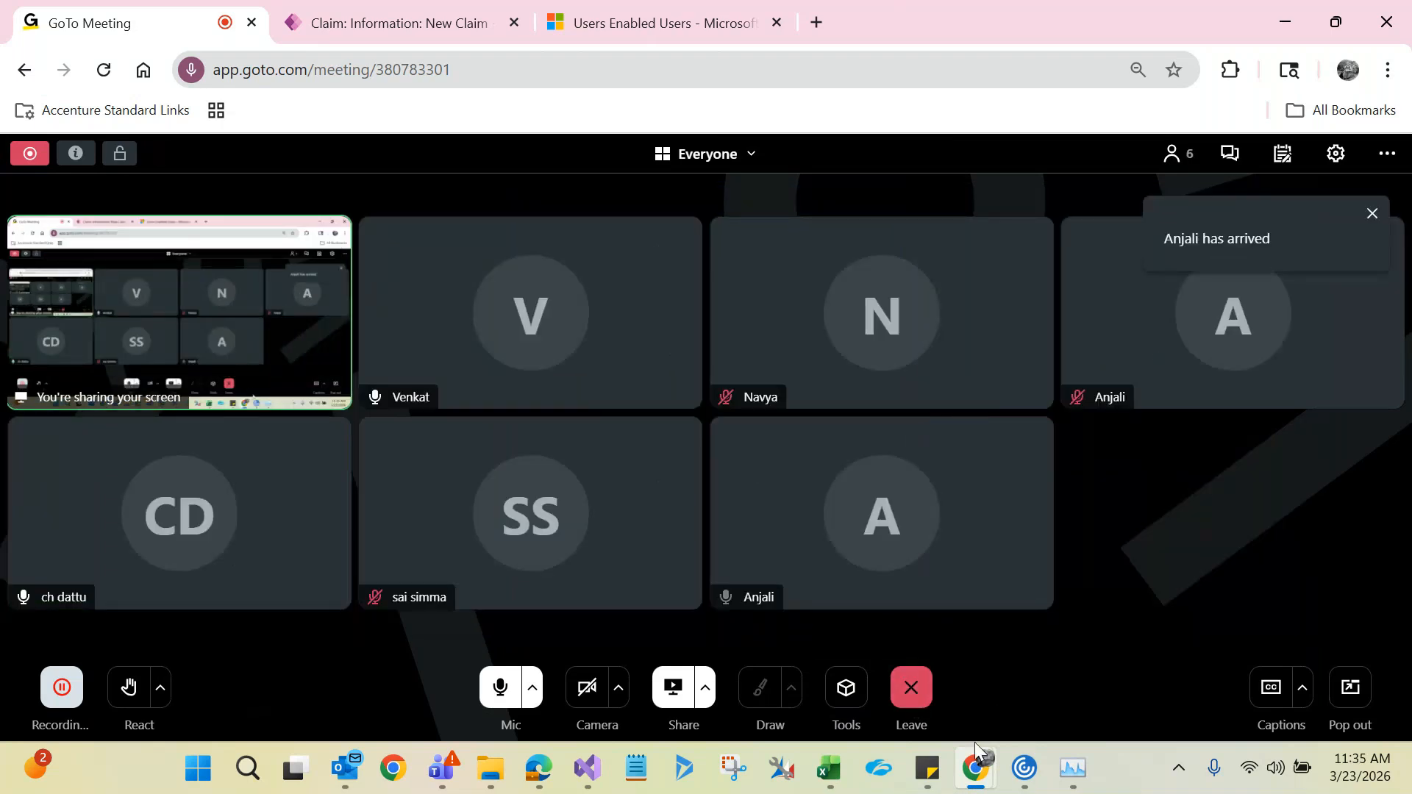
- Switch back to Excel and enter the bold heading "Server Side Code" in cell H1
{"action": "left_click", "coordinate": [829, 768]}
{"action": "left_click", "coordinate": [859, 500]}
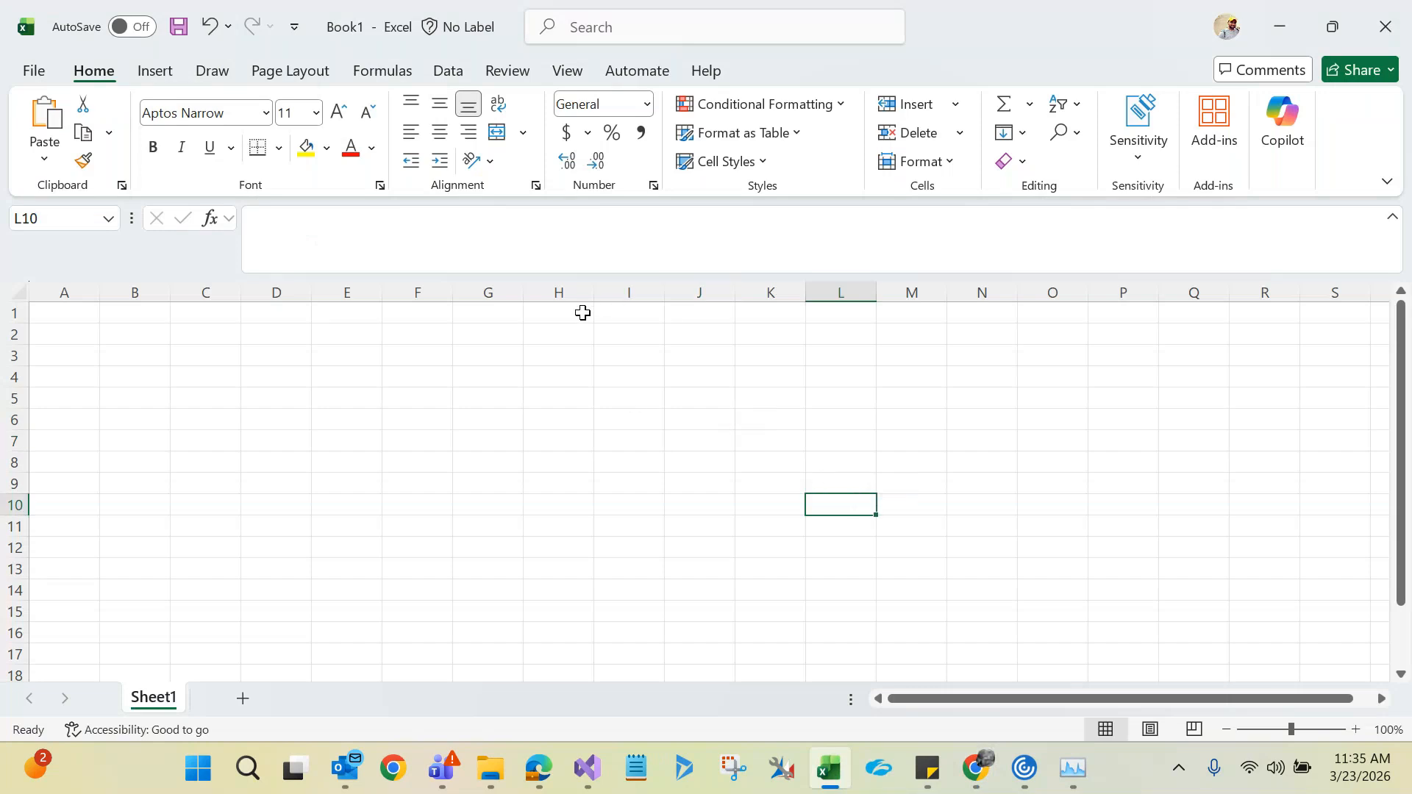
{"action": "left_click", "coordinate": [579, 312]}
{"action": "key", "text": "ctrl+b"}
{"action": "type", "text": "Server Sid"}
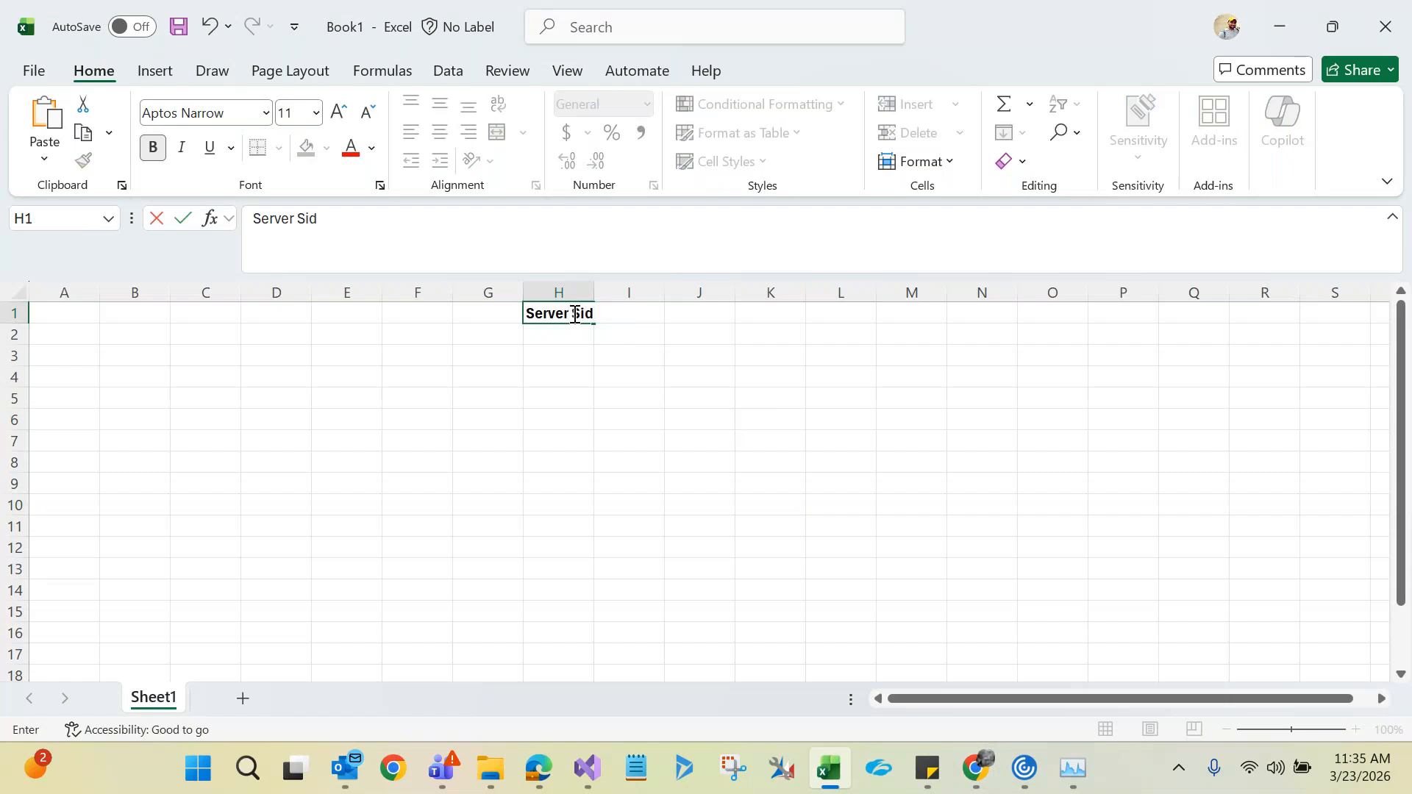
{"action": "type", "text": "e Code."}
{"action": "key", "text": "BackSpace"}
{"action": "type", "text": "/"}
{"action": "key", "text": "BackSpace"}
{"action": "left_click", "coordinate": [562, 463]}
- List "system workflows" in H4 and "custom workflows" in H5 under the Server Side Code heading
{"action": "left_click", "coordinate": [576, 377]}
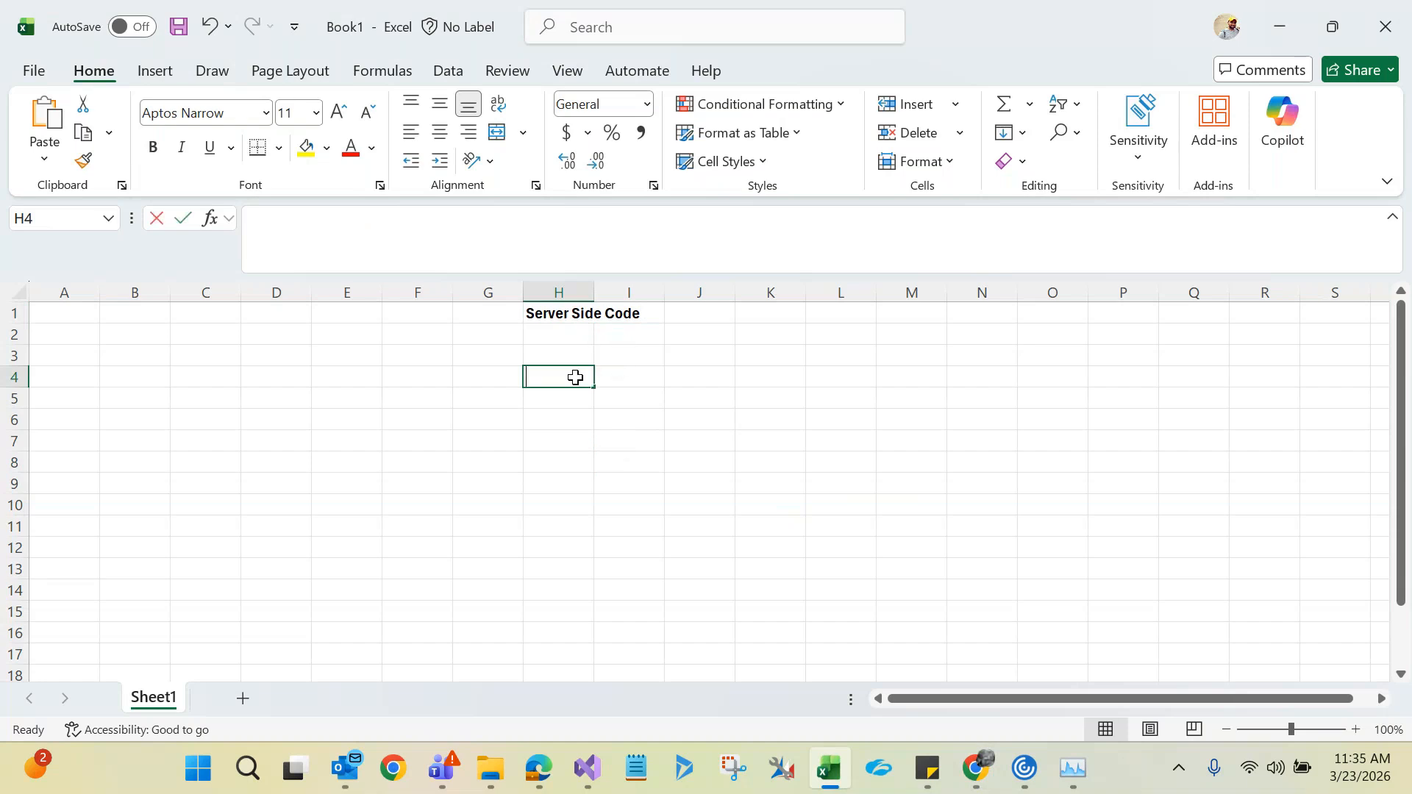
{"action": "type", "text": "system w"}
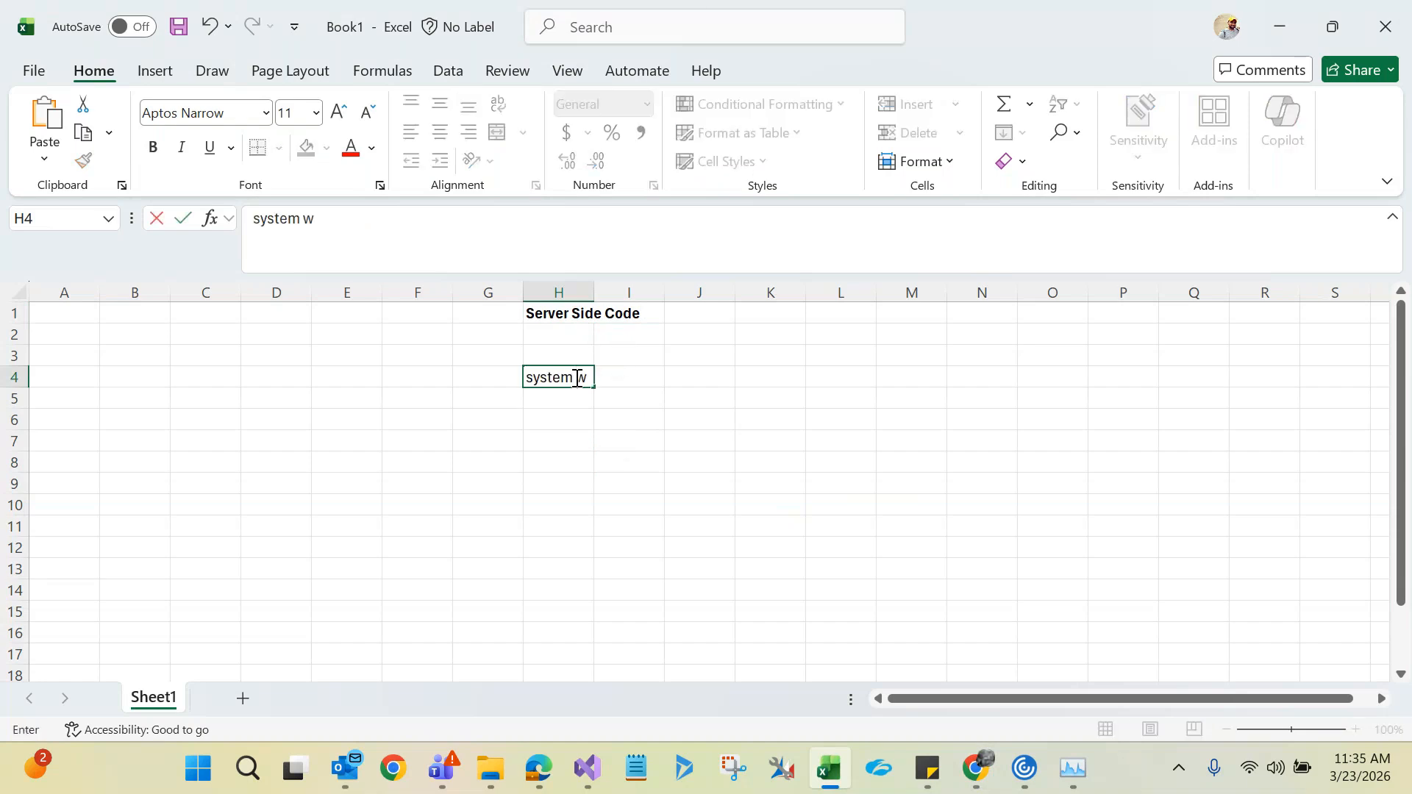
{"action": "type", "text": "orkflows"}
{"action": "left_click", "coordinate": [561, 401]}
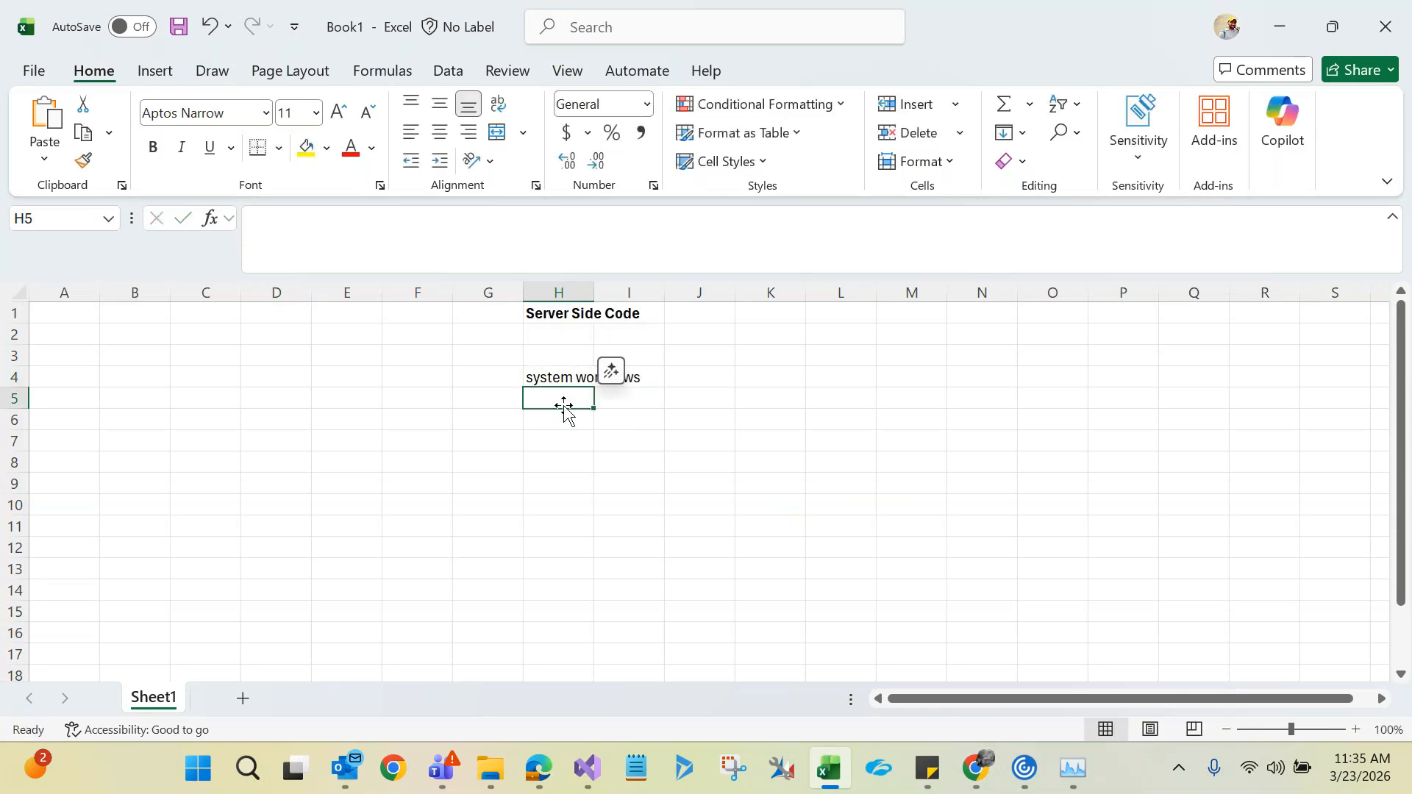
{"action": "type", "text": "custom workf"}
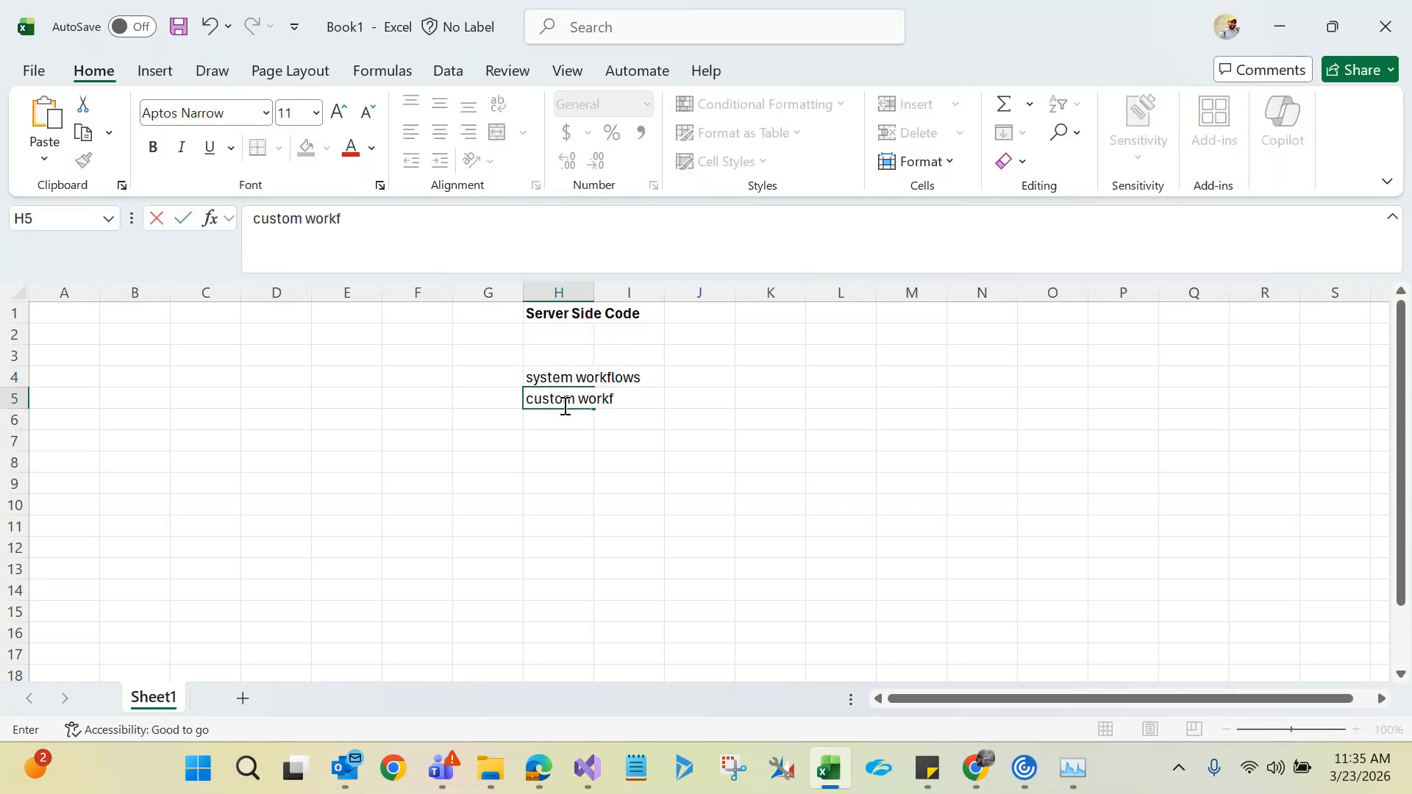
{"action": "type", "text": "lows"}
{"action": "key", "text": "Return"}
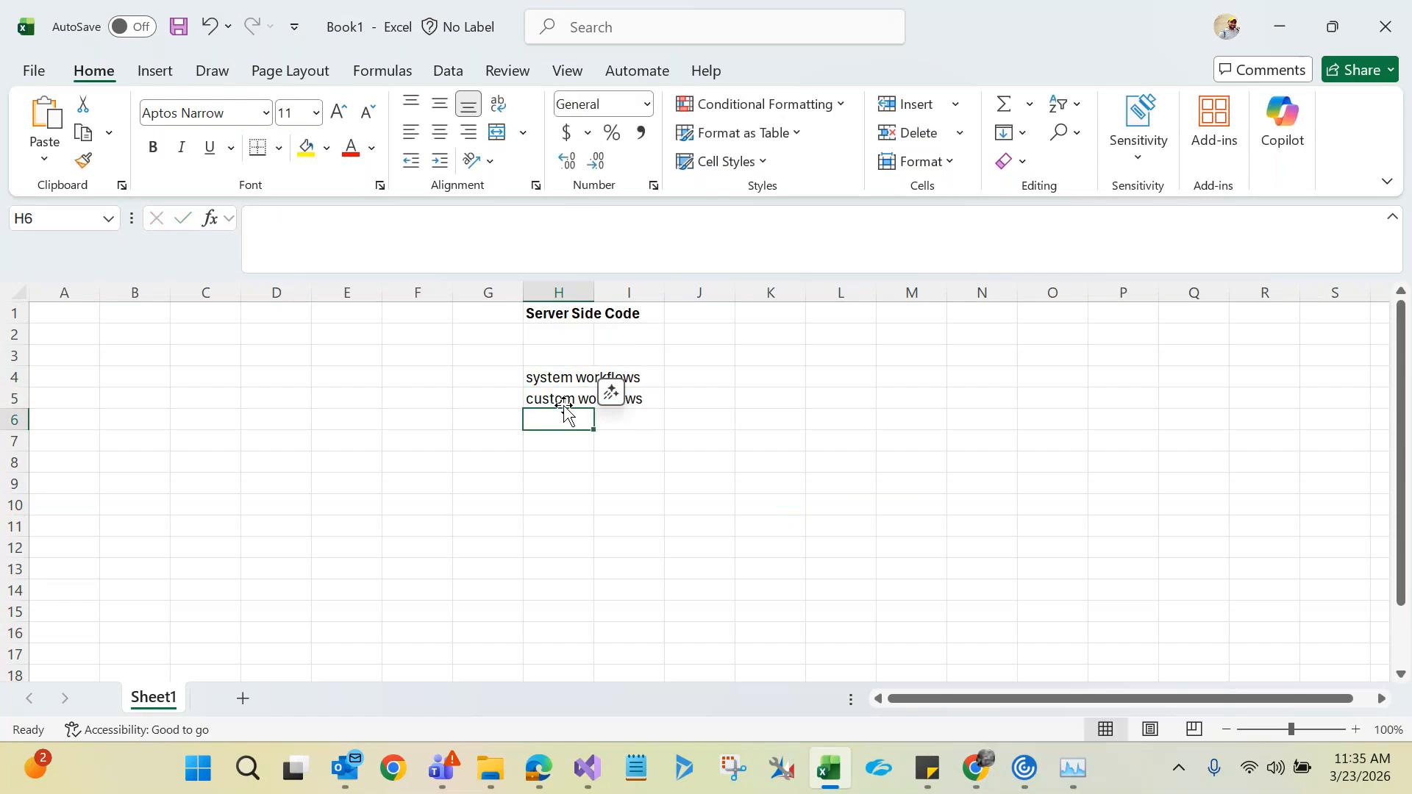
- Continue the server-side list with "Plugins" in H6, "MS Flows" in H7 and "Actions" in H8
{"action": "type", "text": "Plugins"}
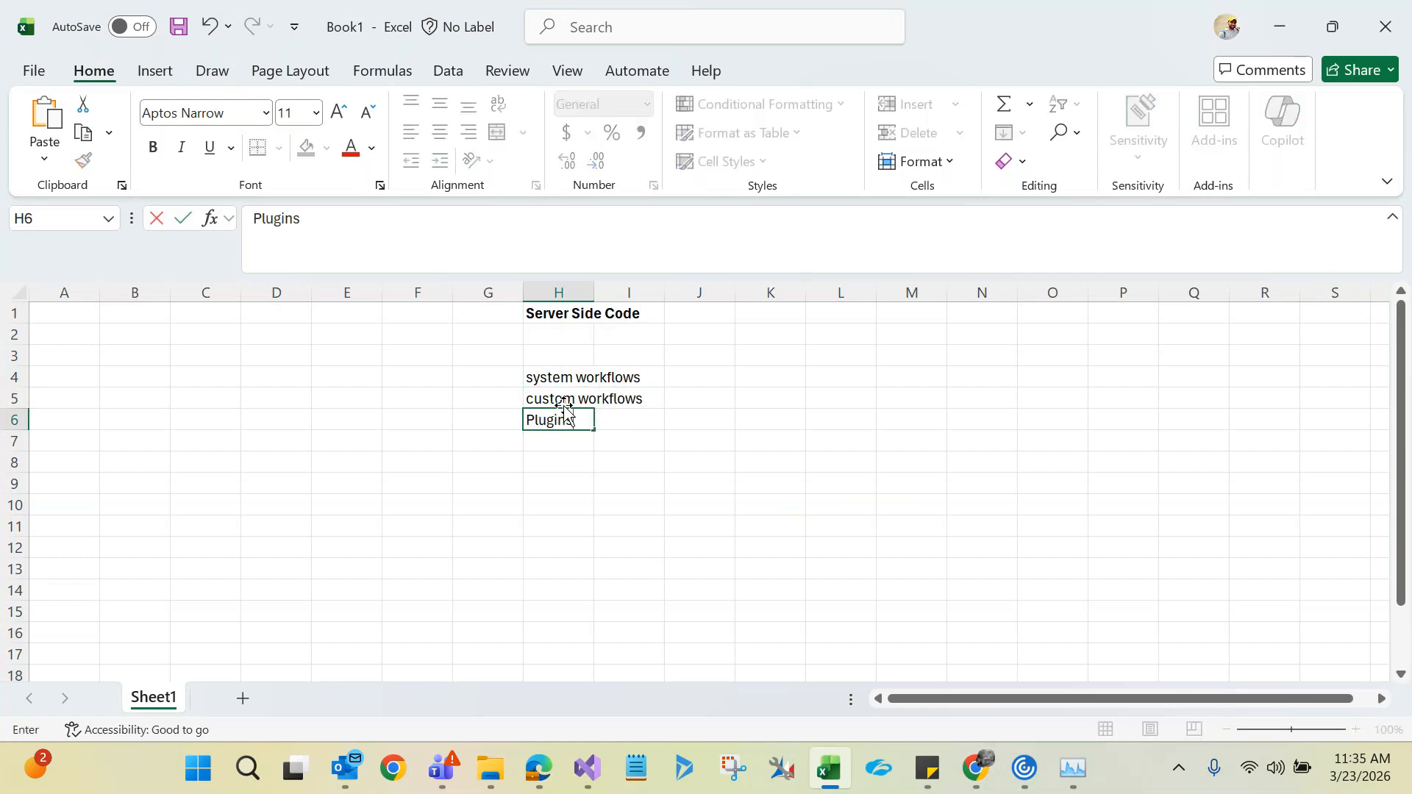
{"action": "key", "text": "Return"}
{"action": "type", "text": "Flo"}
{"action": "key", "text": "BackSpace"}
{"action": "key", "text": "BackSpace"}
{"action": "key", "text": "BackSpace"}
{"action": "type", "text": "MS Flows"}
{"action": "left_click", "coordinate": [562, 469]}
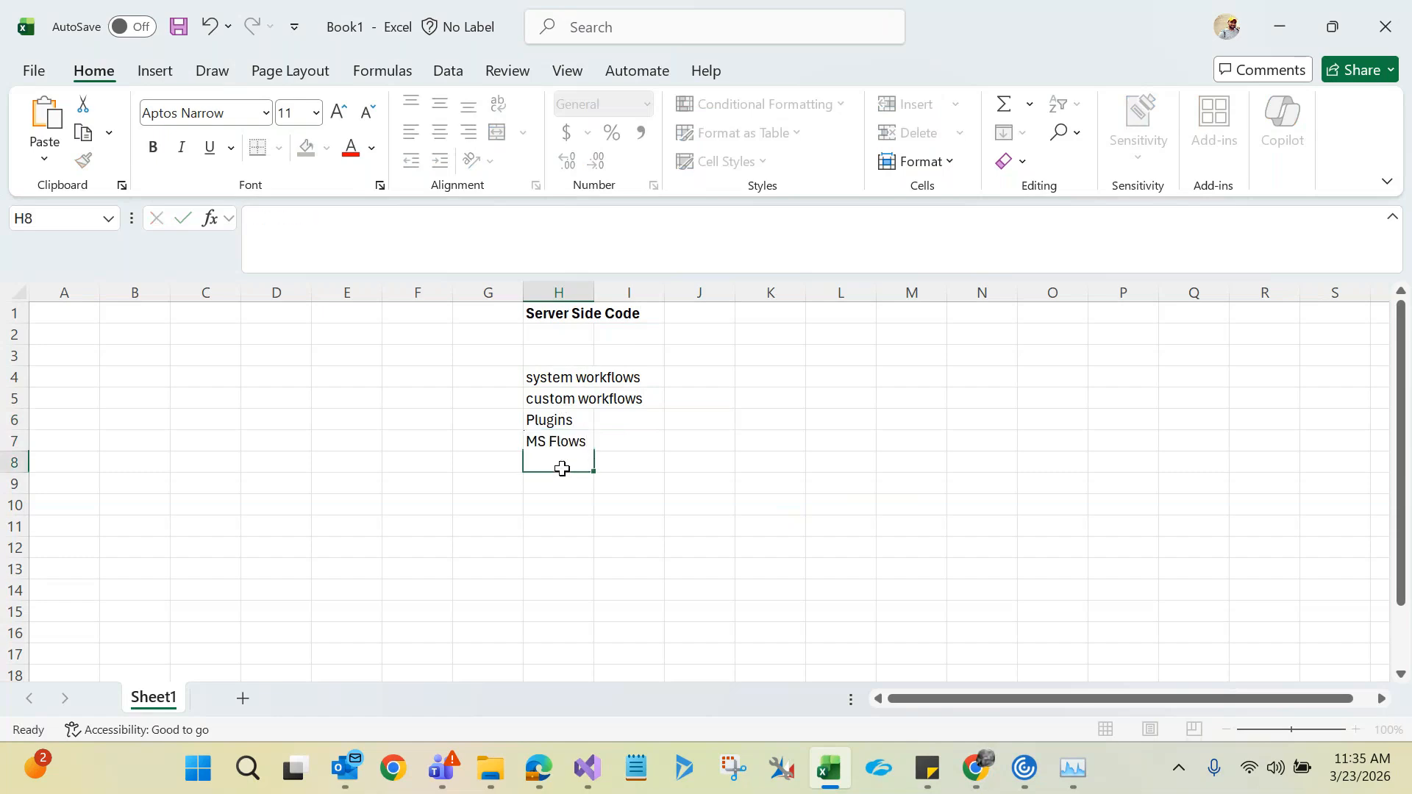
{"action": "type", "text": "Ac"}
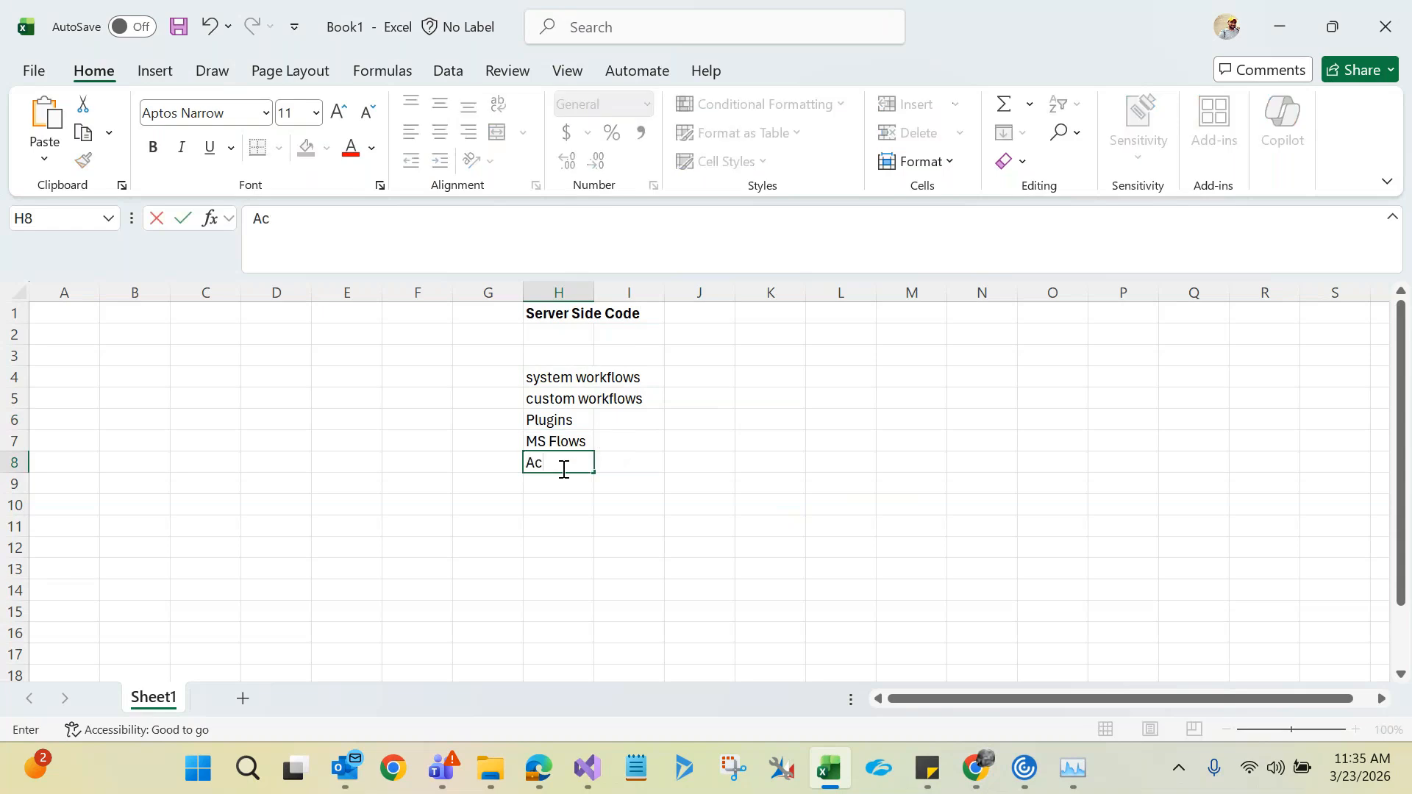
{"action": "type", "text": "tions"}
{"action": "left_click", "coordinate": [522, 511]}
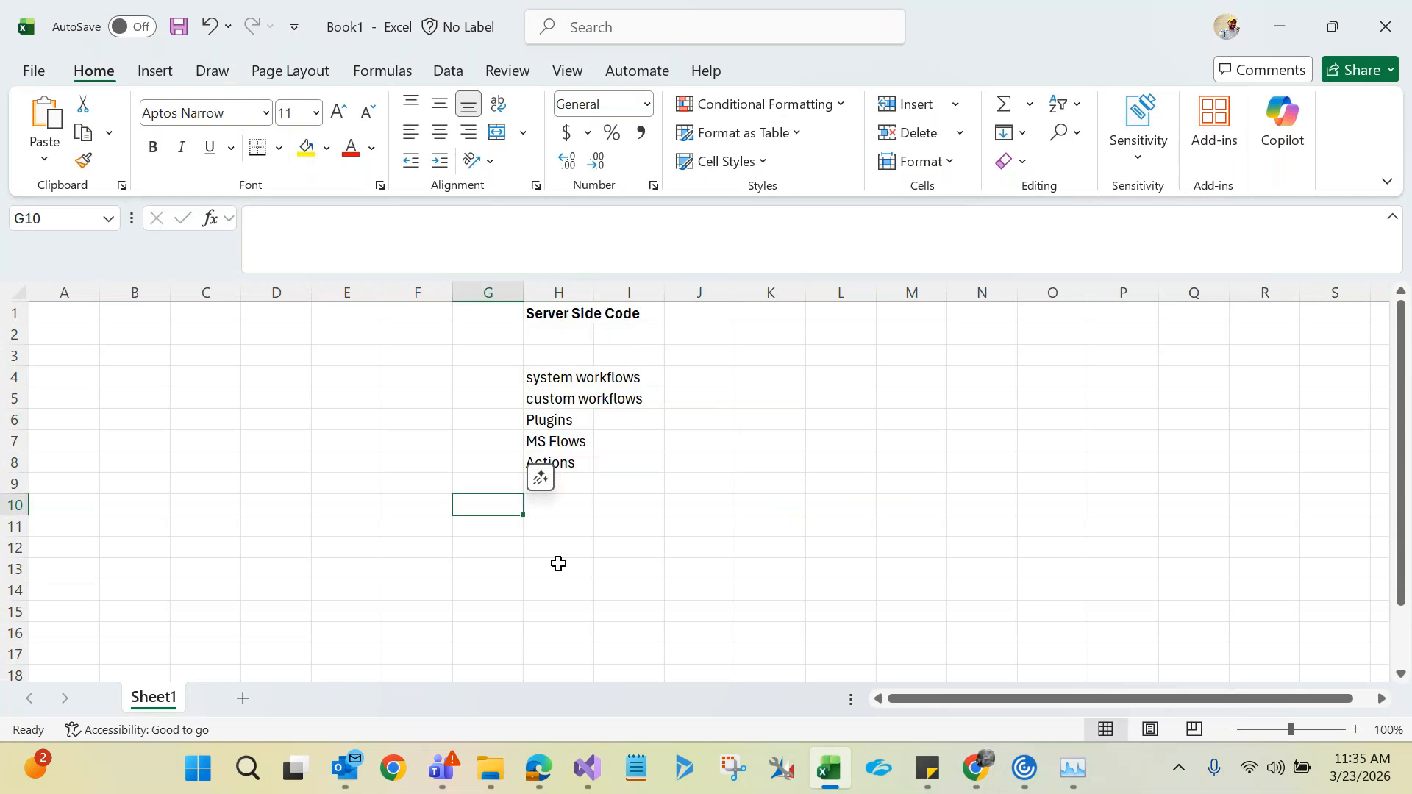
- Enter the heading "Client Side" in C1 and list "Business Rules" in C4 and "JS" in C5 below it
{"action": "left_click", "coordinate": [573, 314]}
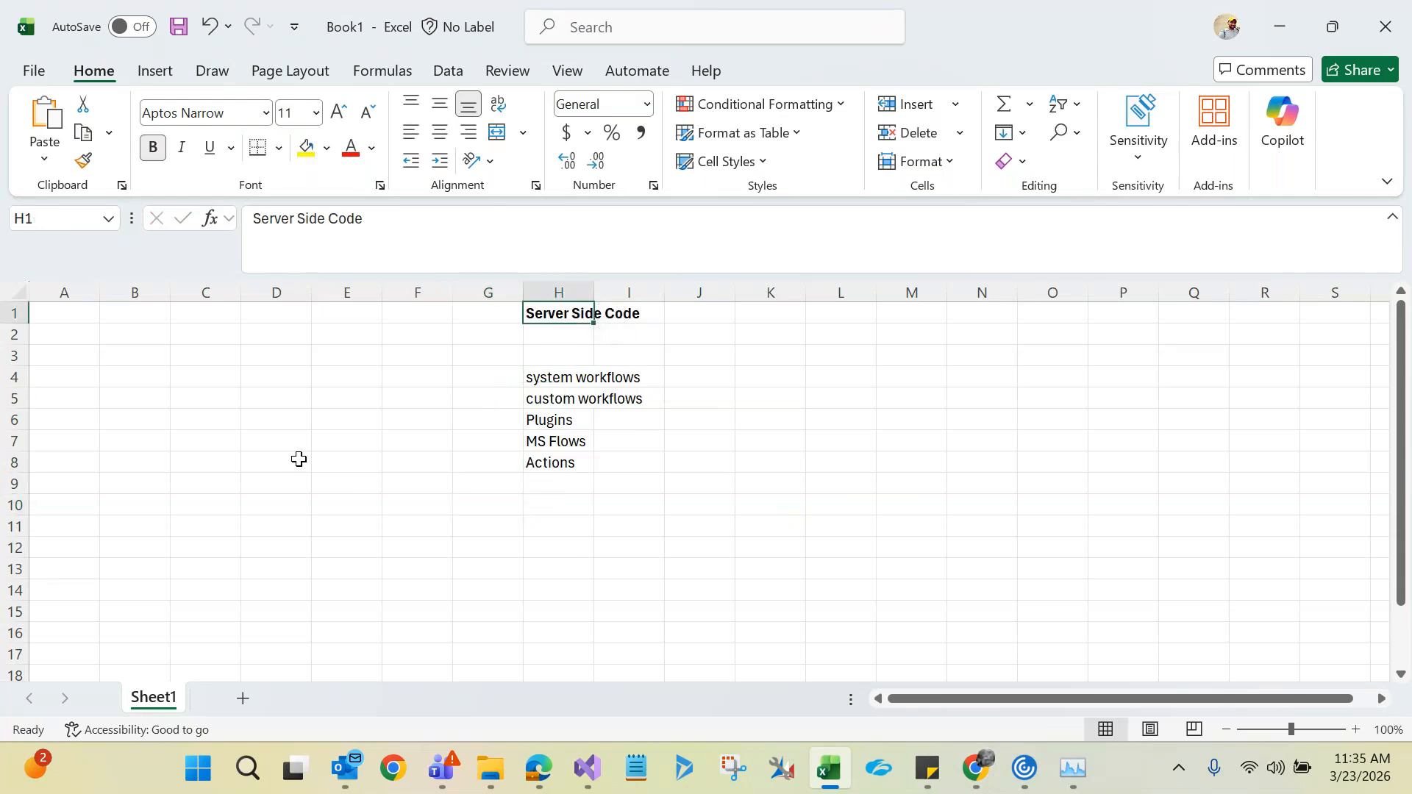
{"action": "left_click", "coordinate": [200, 312]}
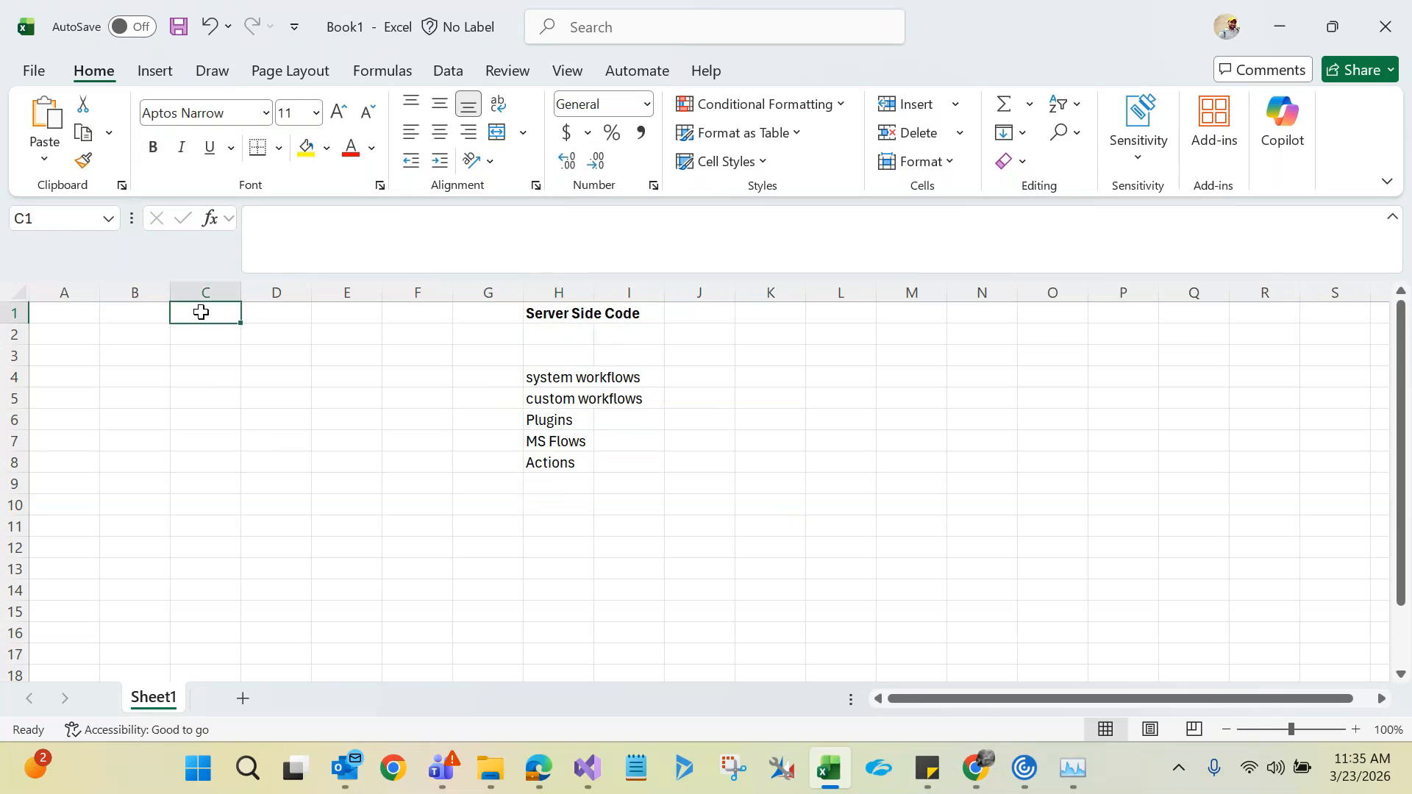
{"action": "type", "text": "Cli"}
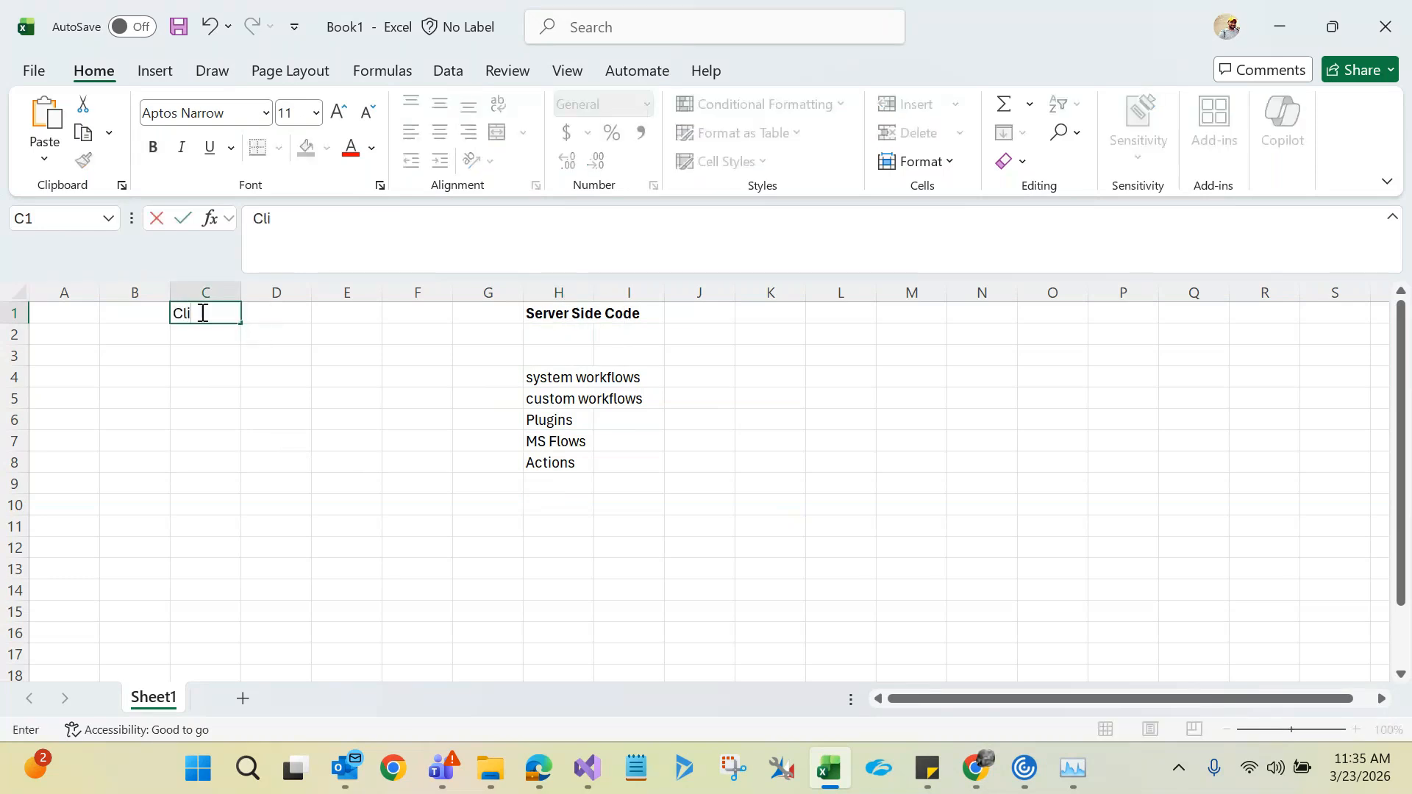
{"action": "type", "text": "ent Side"}
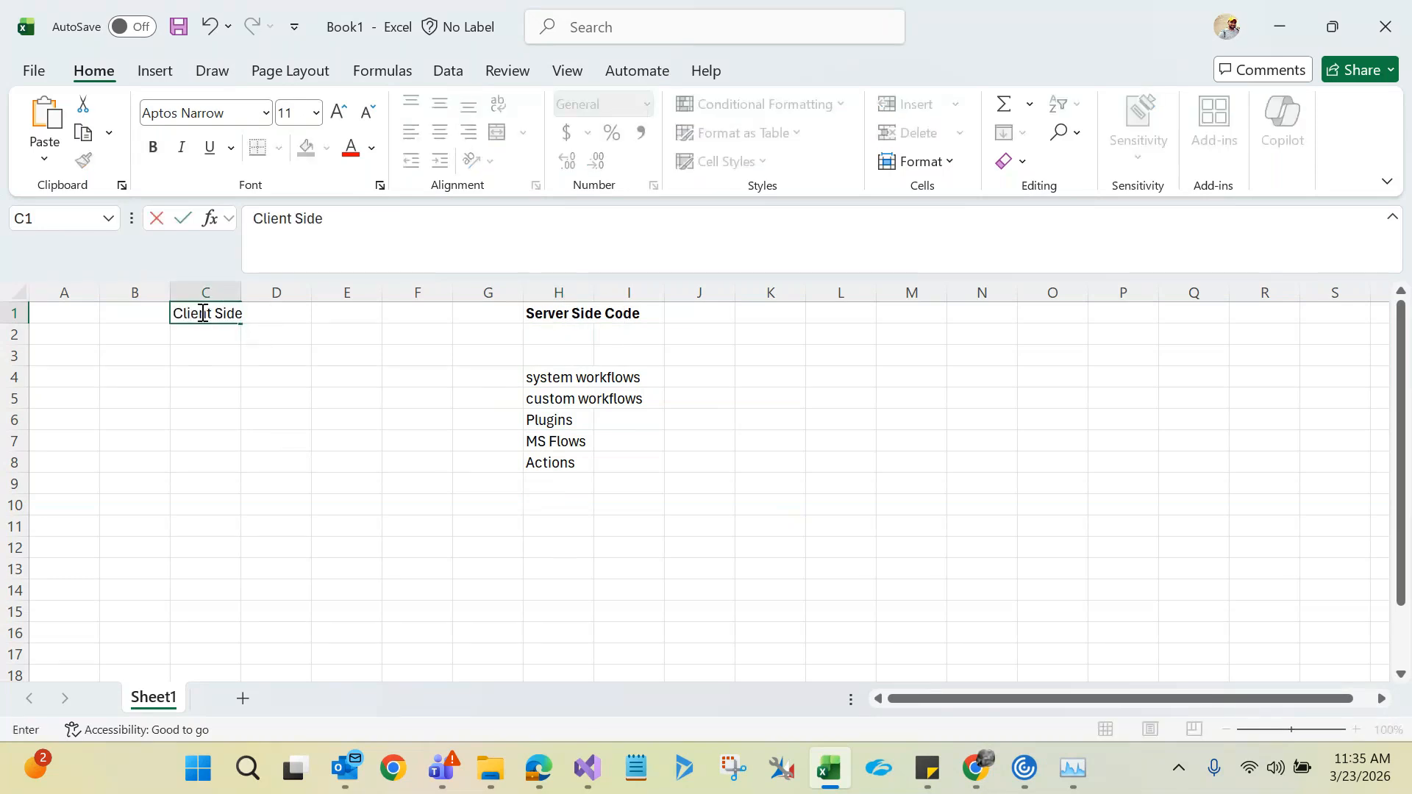
{"action": "left_click", "coordinate": [198, 375]}
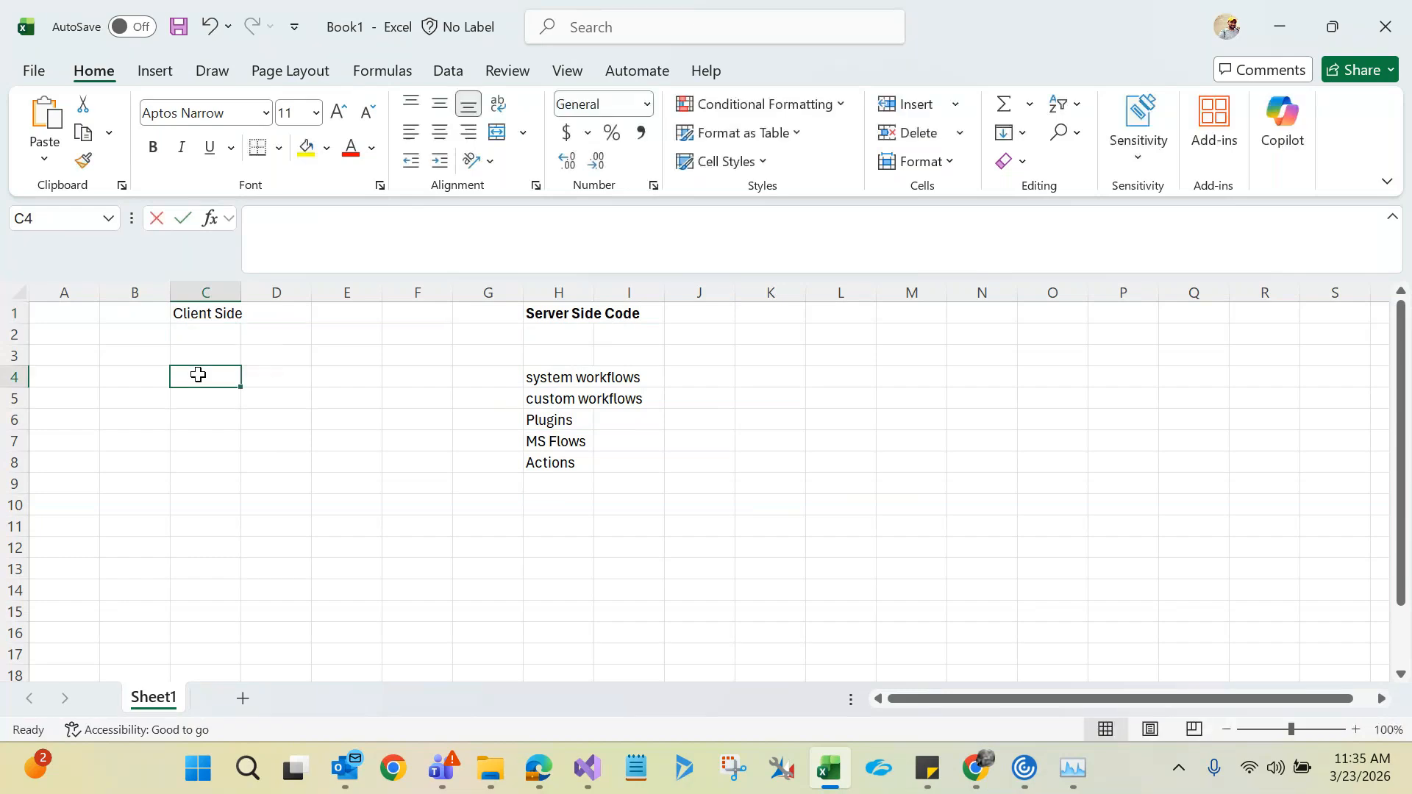
{"action": "type", "text": "Business Rules"}
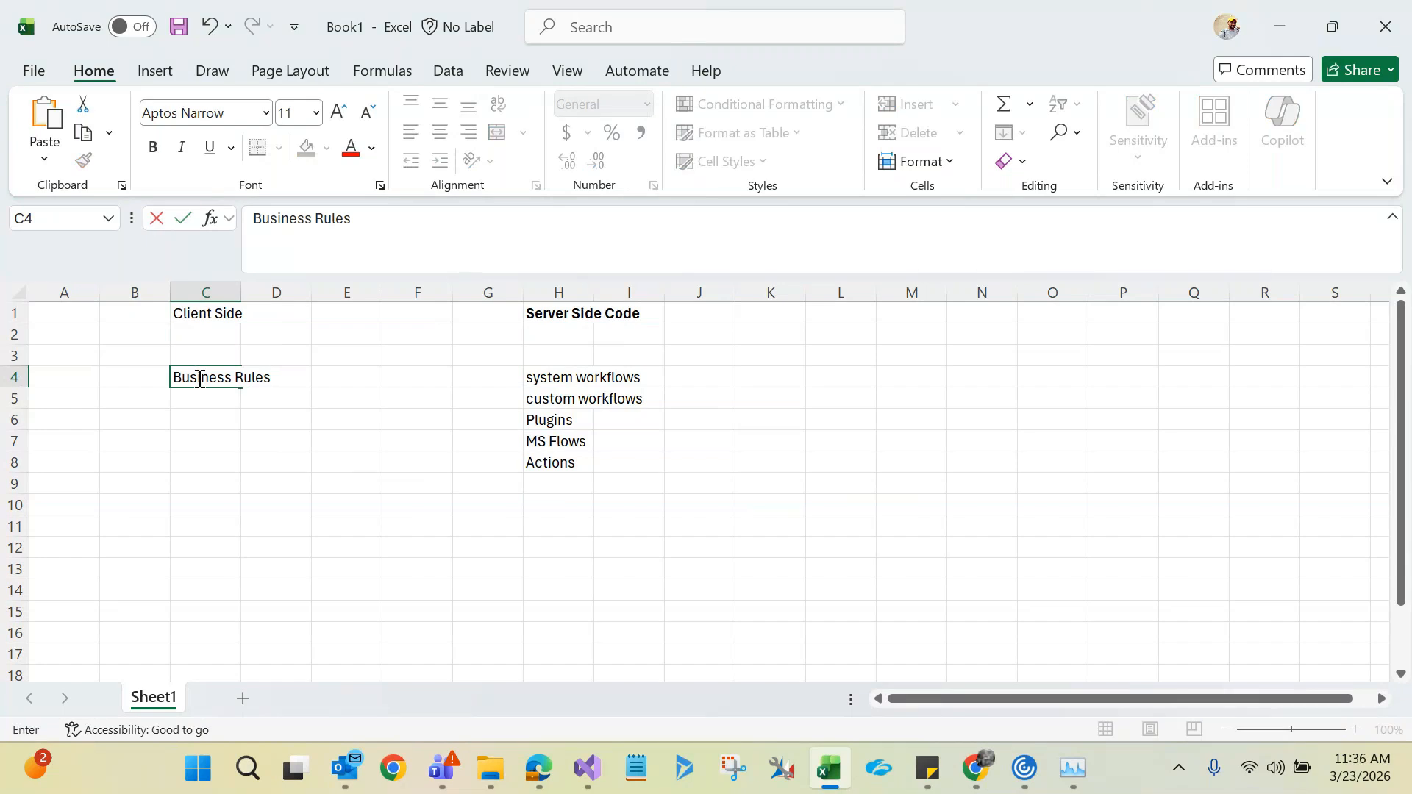
{"action": "left_click", "coordinate": [195, 393]}
{"action": "type", "text": "JS"}
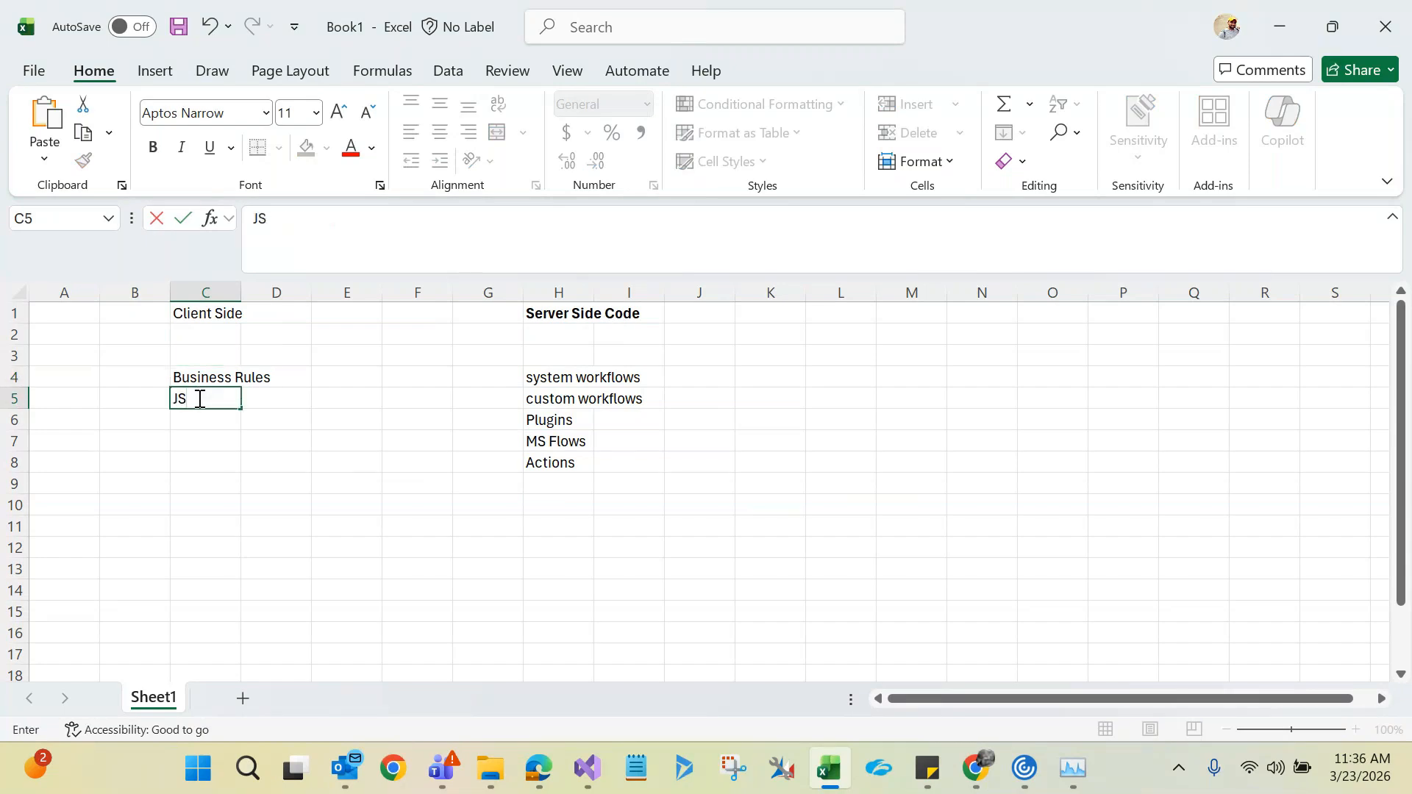
- Make the Client Side heading in C1 and the system workflows entry in H4 bold
{"action": "left_click", "coordinate": [208, 314]}
{"action": "key", "text": "ctrl+b"}
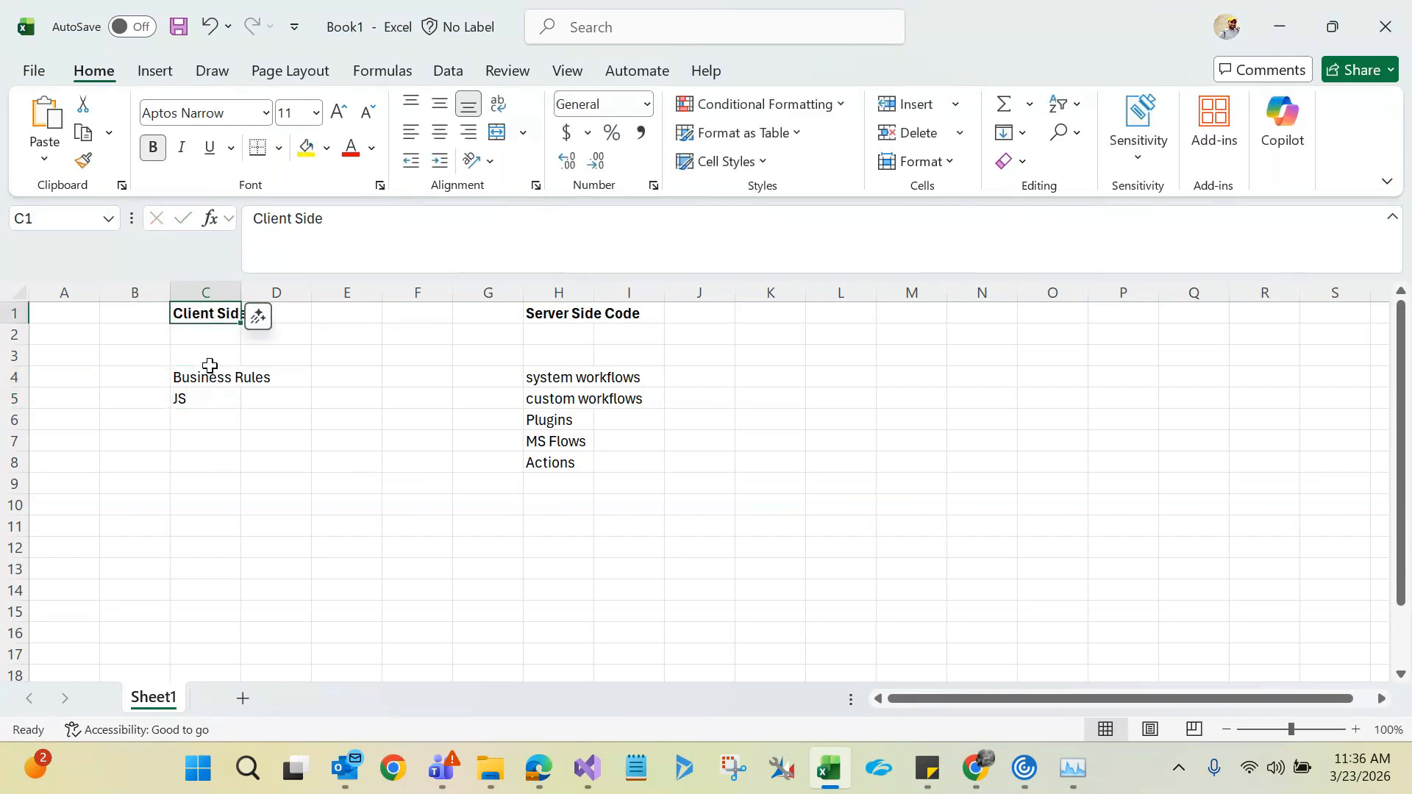
{"action": "left_click", "coordinate": [220, 482]}
{"action": "left_click", "coordinate": [545, 376]}
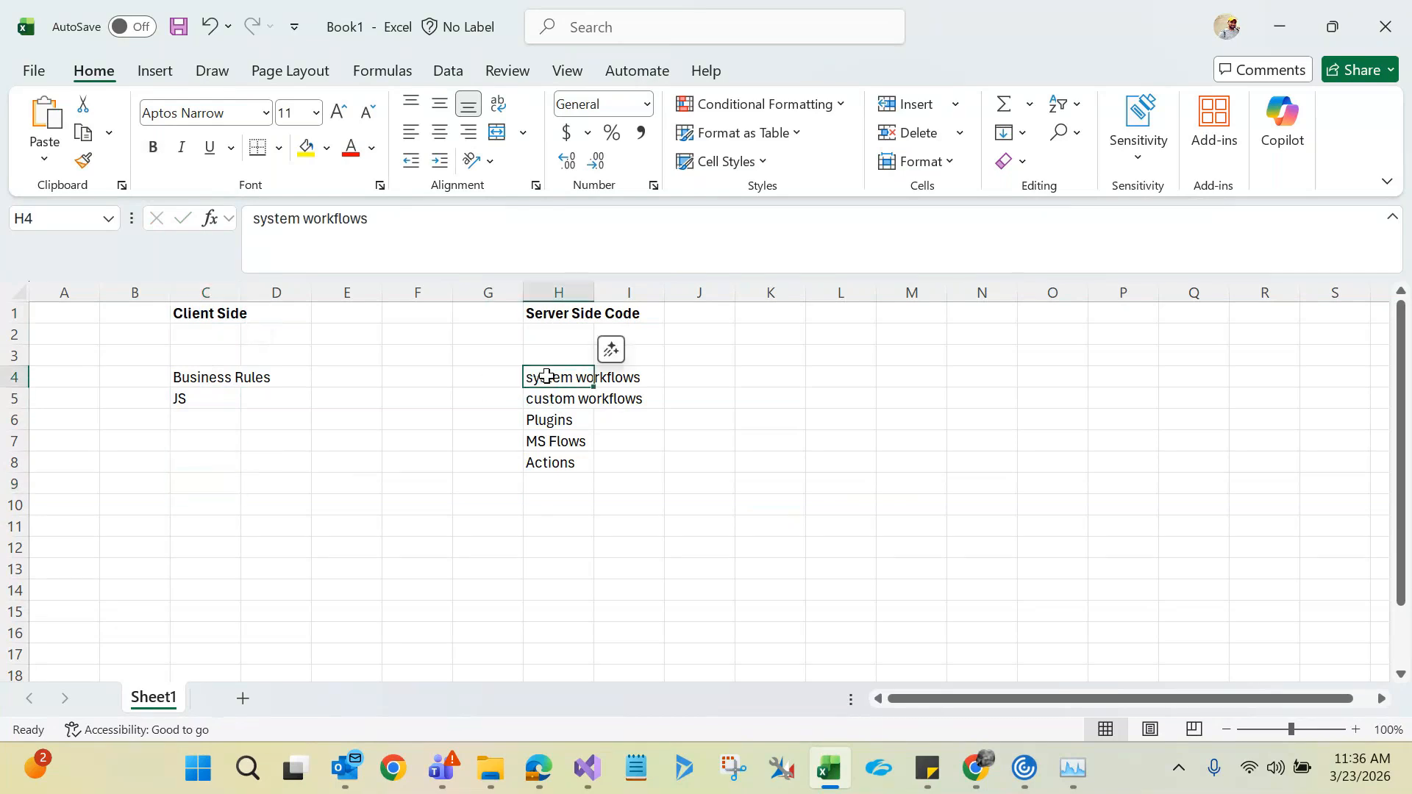
{"action": "key", "text": "ctrl+b"}
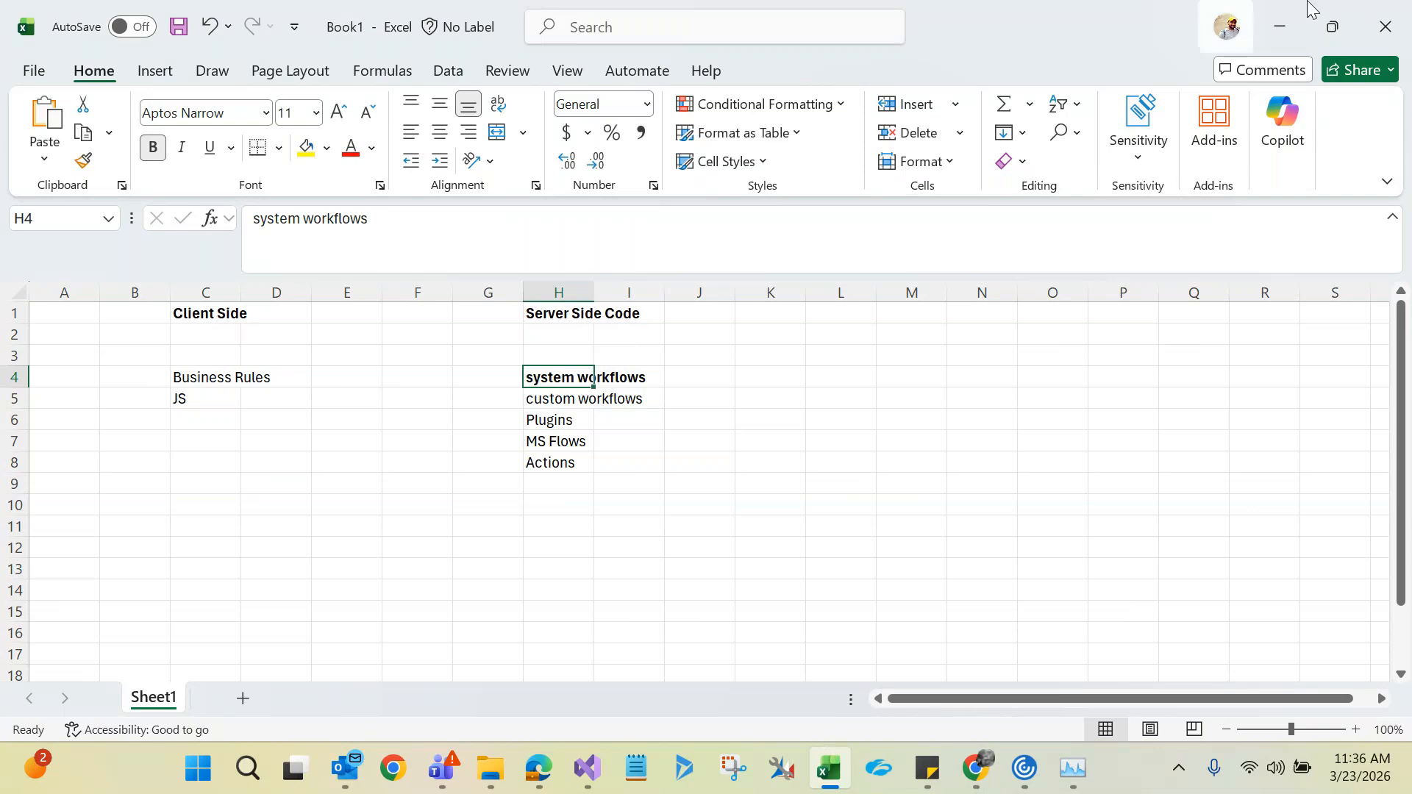
- Switch to the Sales Trail app in Chrome and open the third record in the Active Claims list, dismissing the script errors
{"action": "left_click", "coordinate": [1279, 37]}
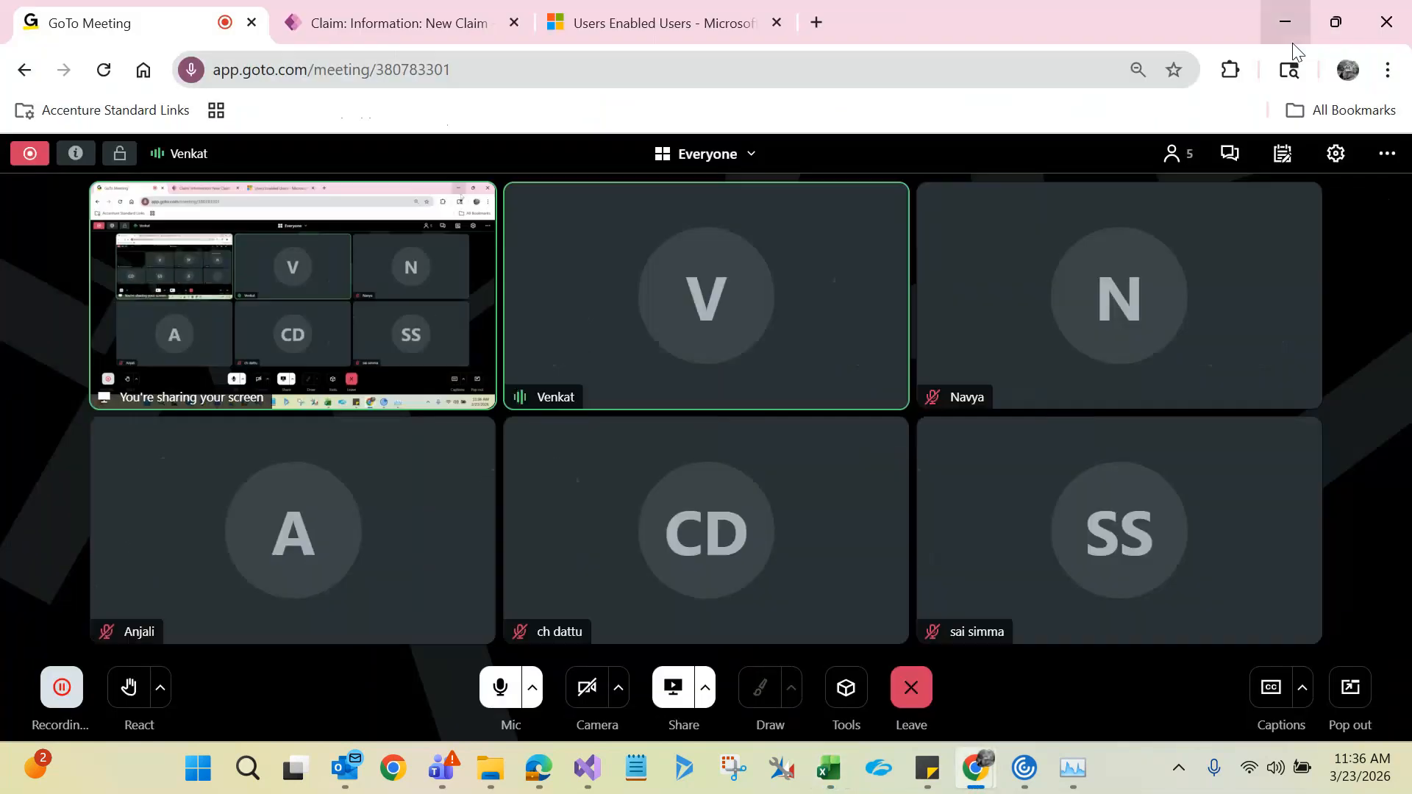
{"action": "left_click", "coordinate": [413, 9]}
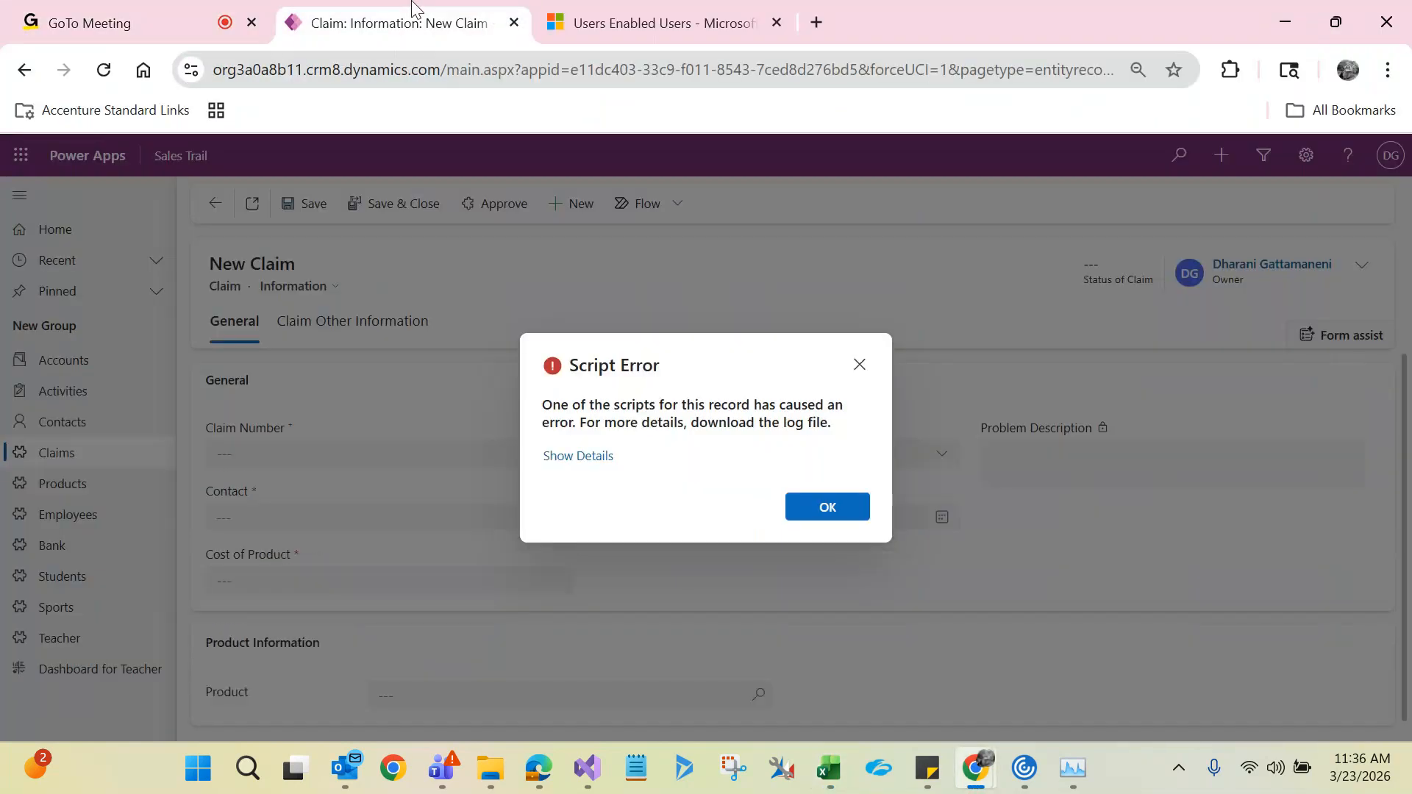
{"action": "left_click", "coordinate": [829, 505]}
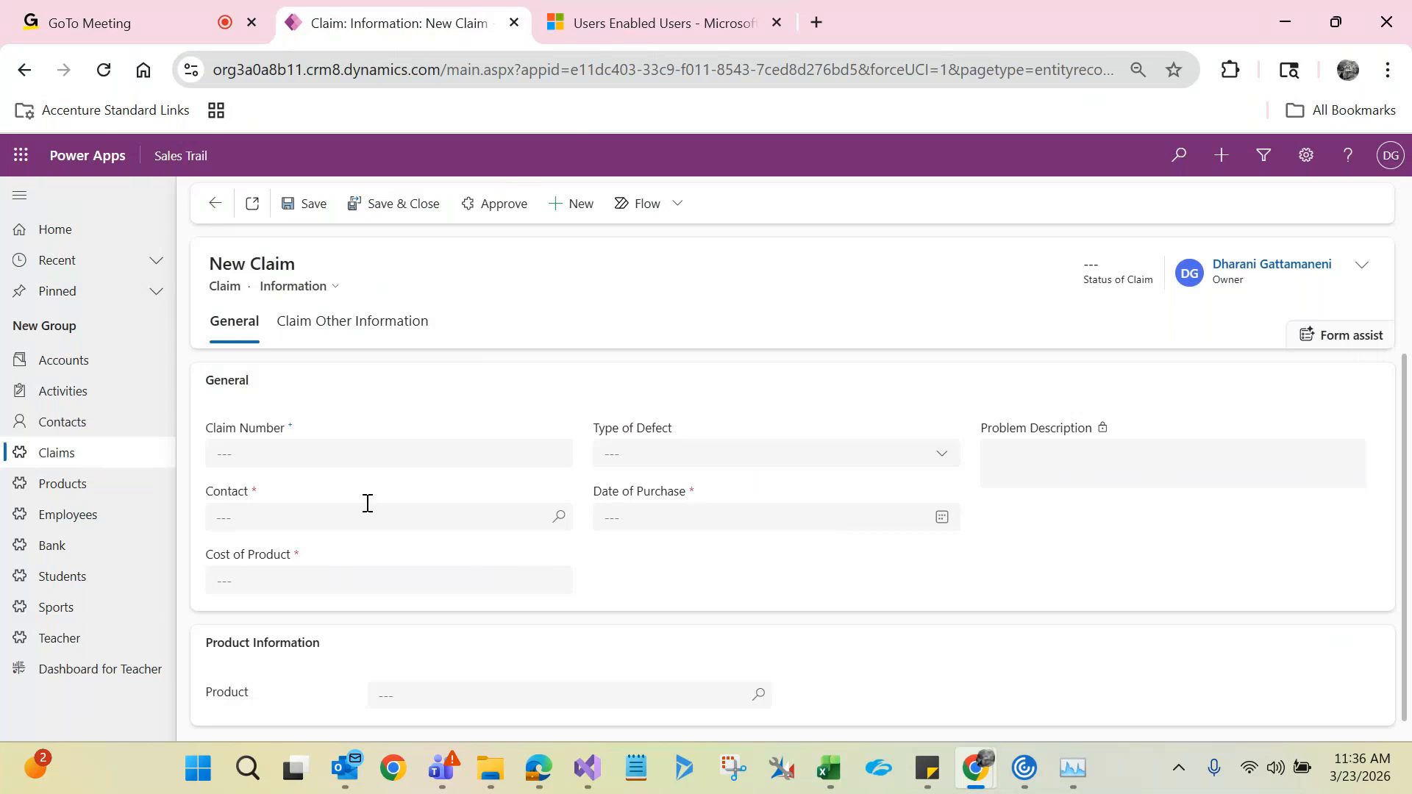
{"action": "left_click", "coordinate": [119, 462]}
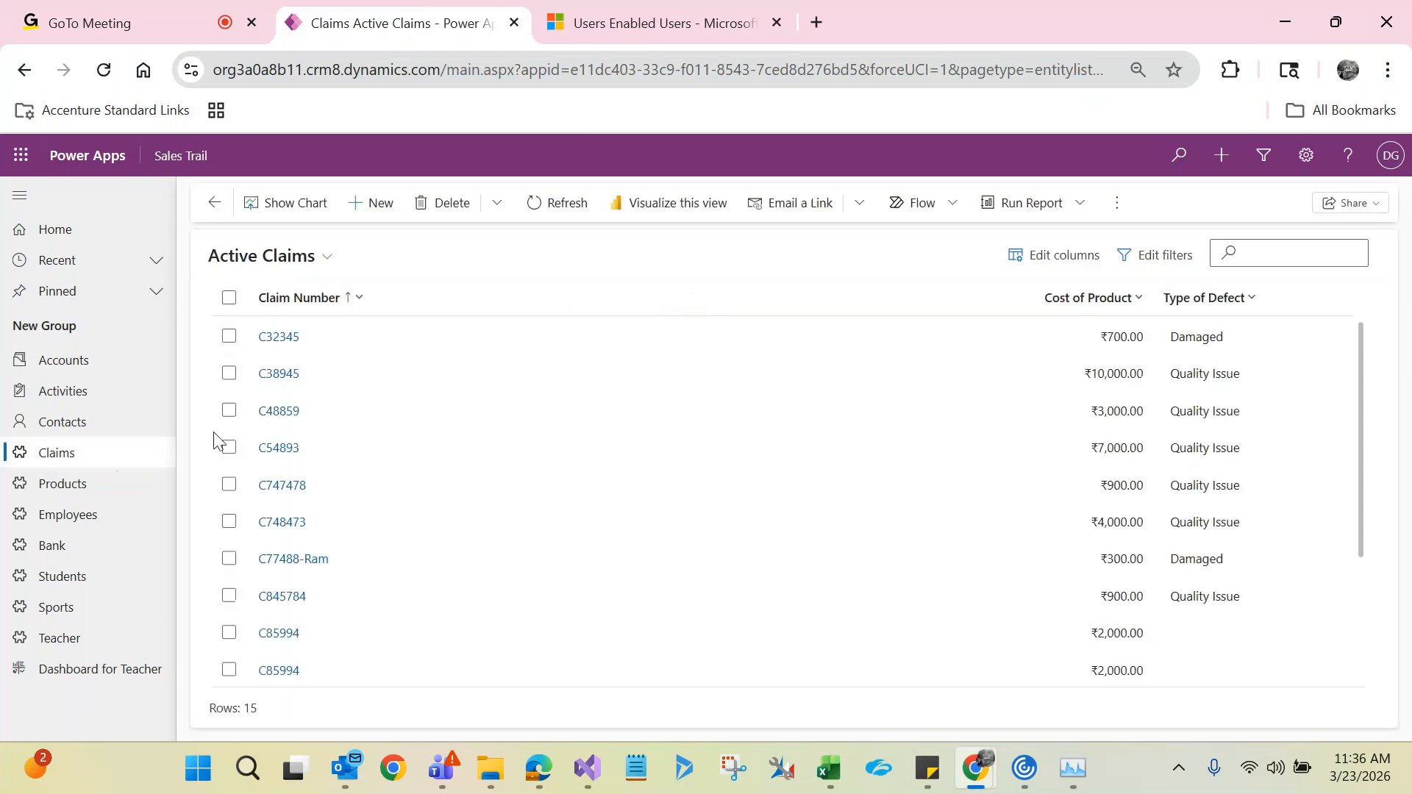
{"action": "left_click", "coordinate": [286, 414]}
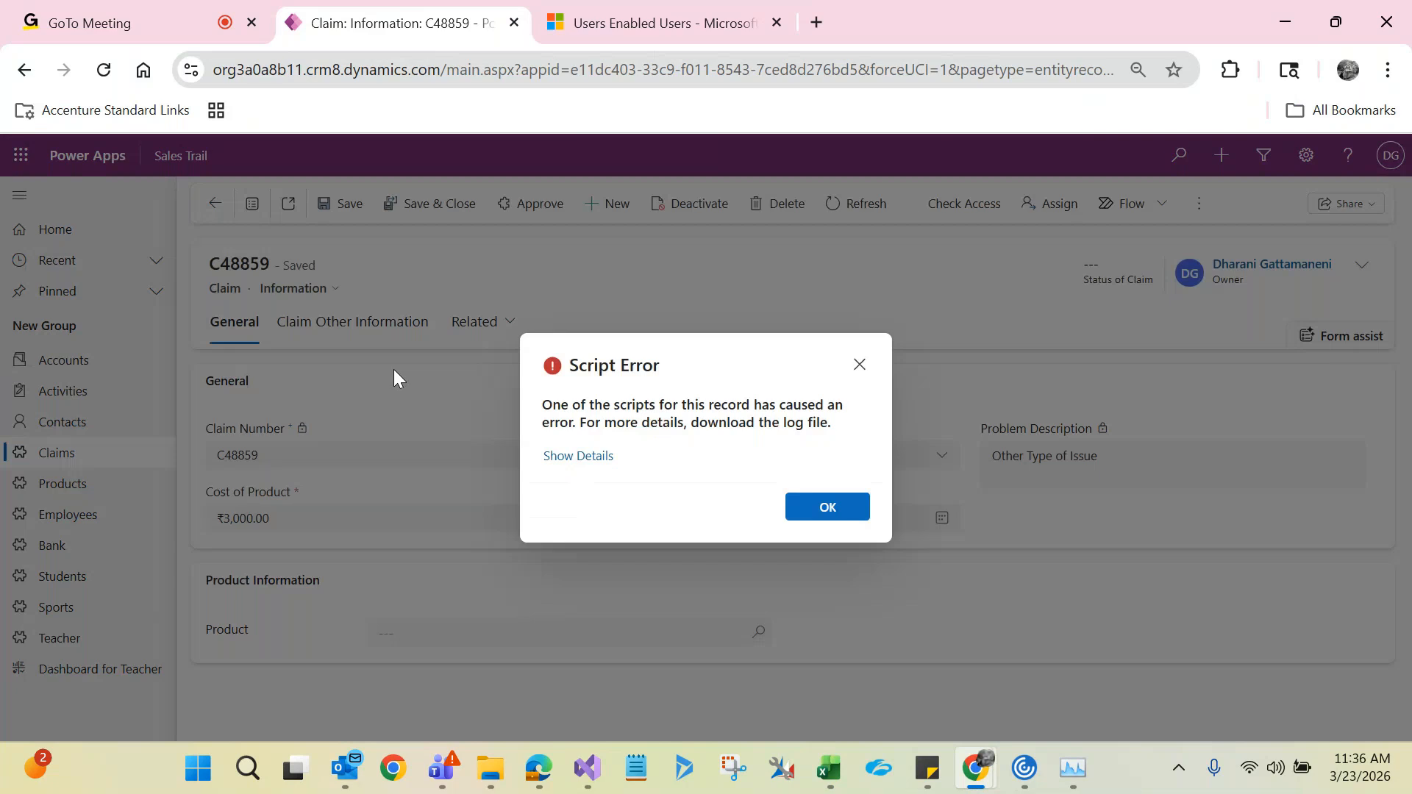
{"action": "left_click", "coordinate": [819, 512]}
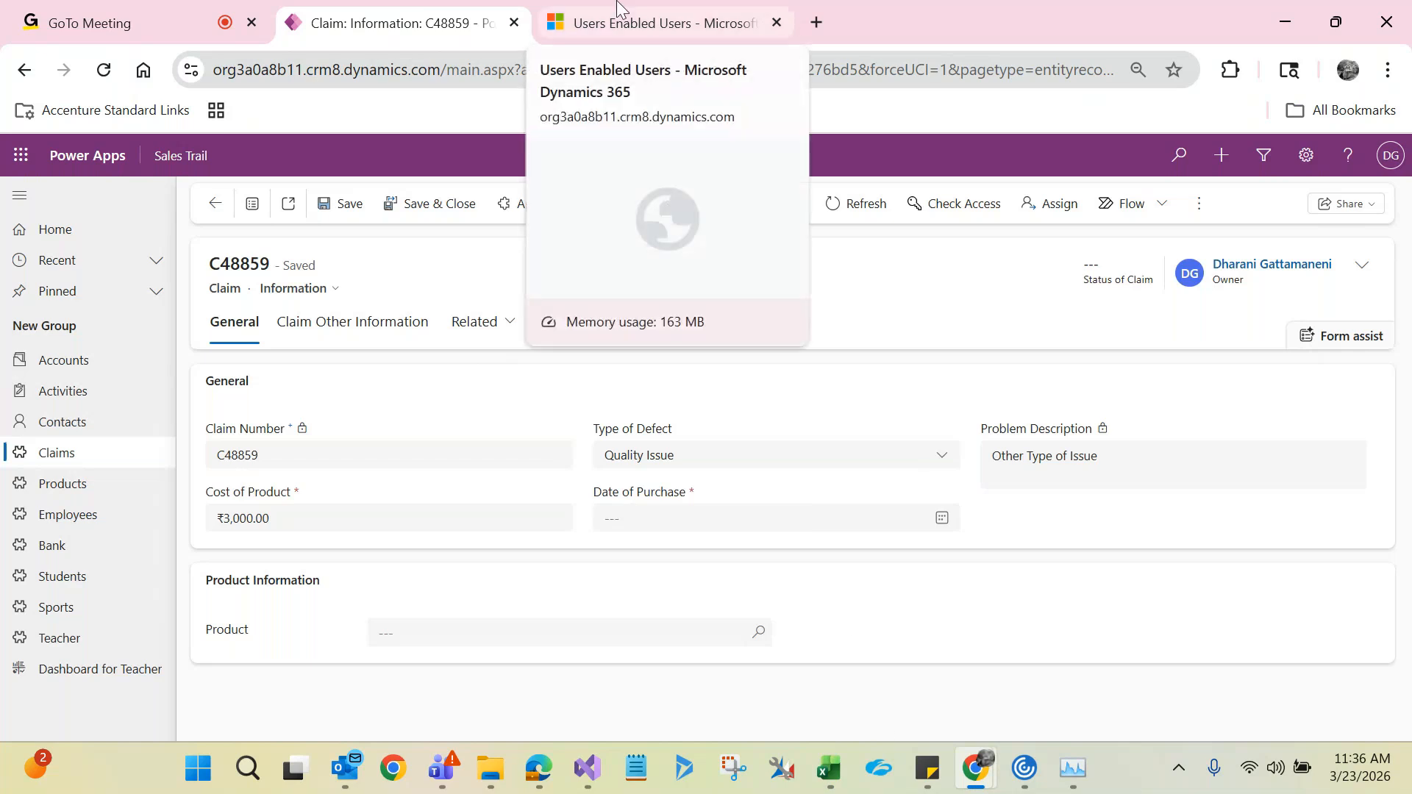
- Switch to the Dynamics 365 users page and load its main.aspx?settingsonly=true address without the trailing # fragment
{"action": "left_click", "coordinate": [617, 9]}
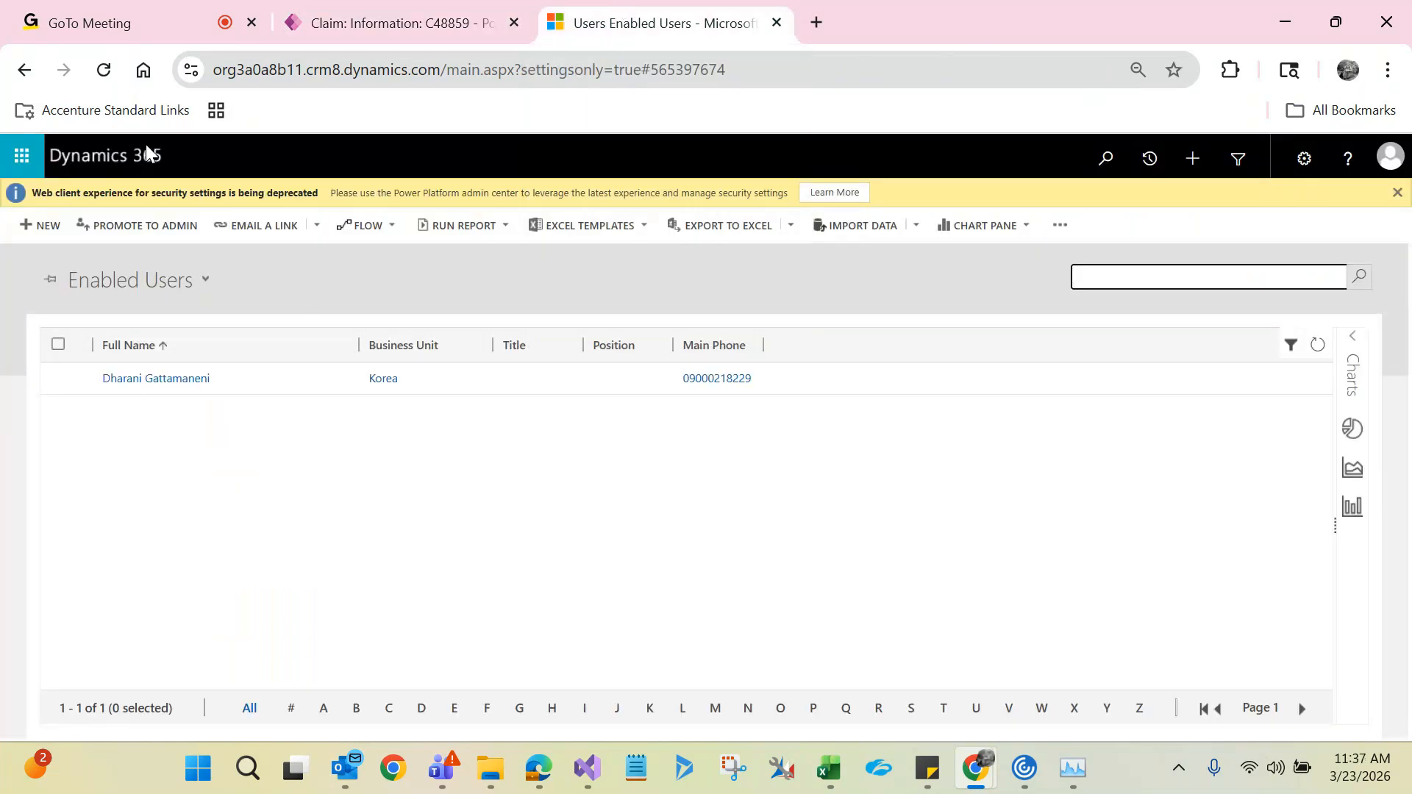
{"action": "left_click", "coordinate": [103, 69]}
{"action": "left_click", "coordinate": [645, 69]}
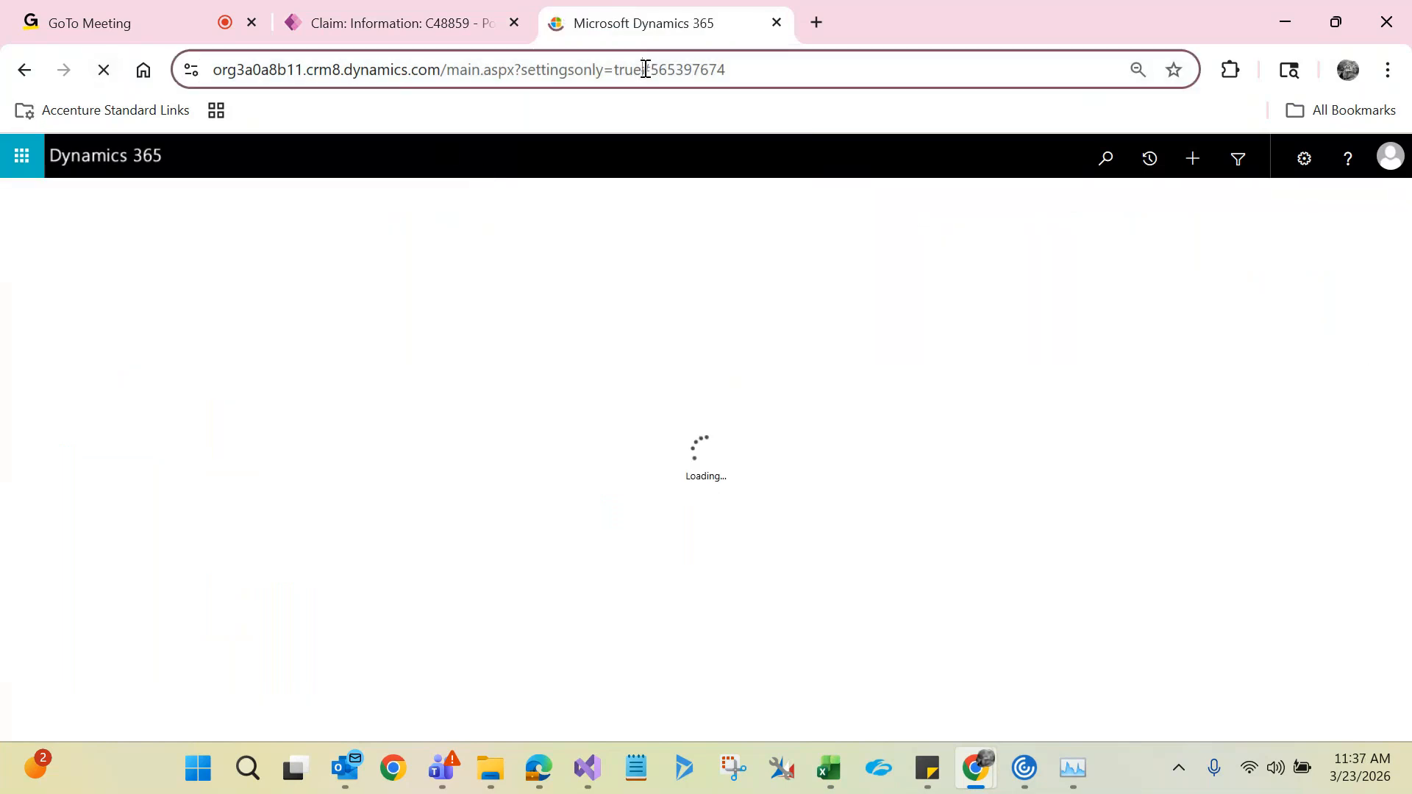
{"action": "left_click_drag", "start_coordinate": [645, 70], "coordinate": [812, 68]}
{"action": "key", "text": "BackSpace"}
{"action": "key", "text": "Return"}
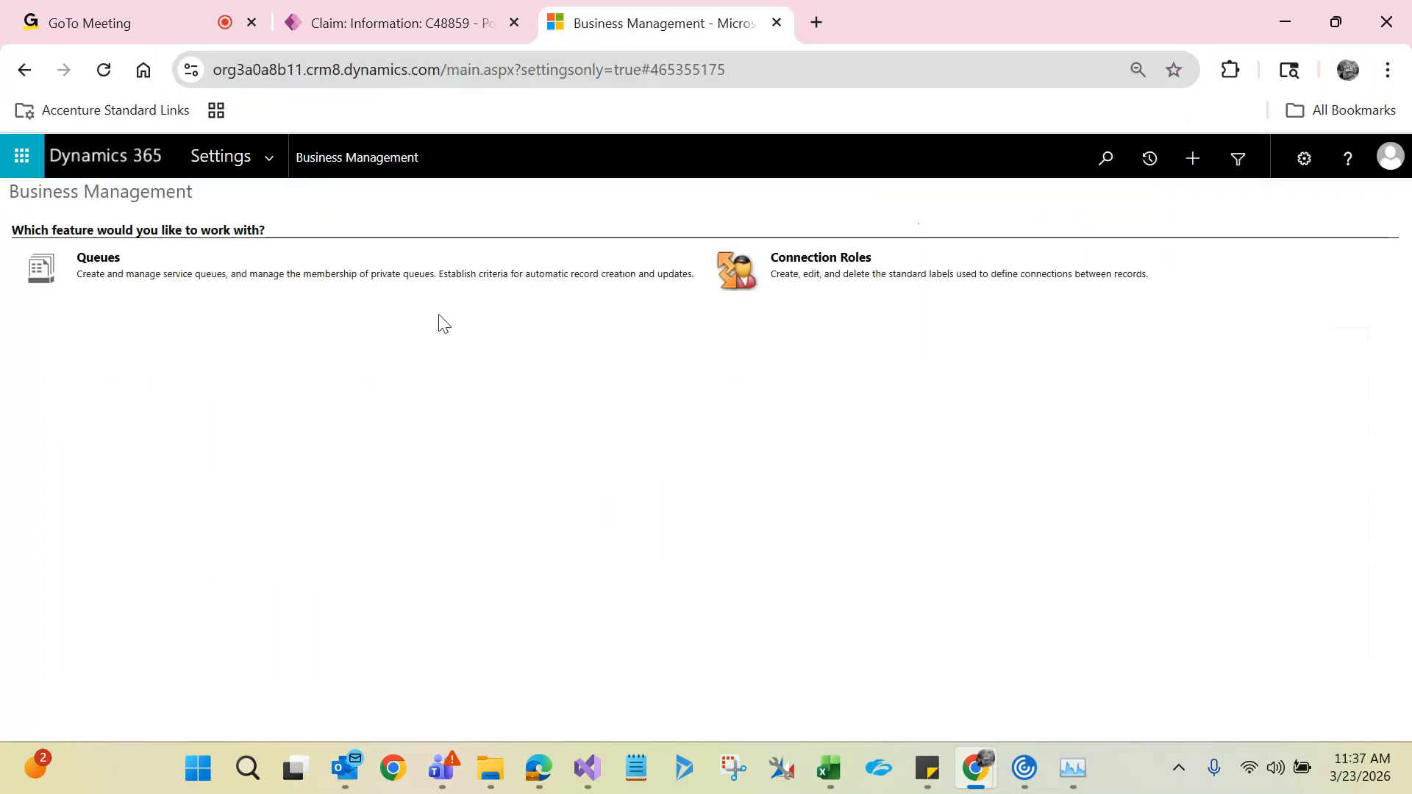
- Open the Walmart CRM Components solution from the Dynamics 365 solutions list
{"action": "left_click", "coordinate": [270, 161]}
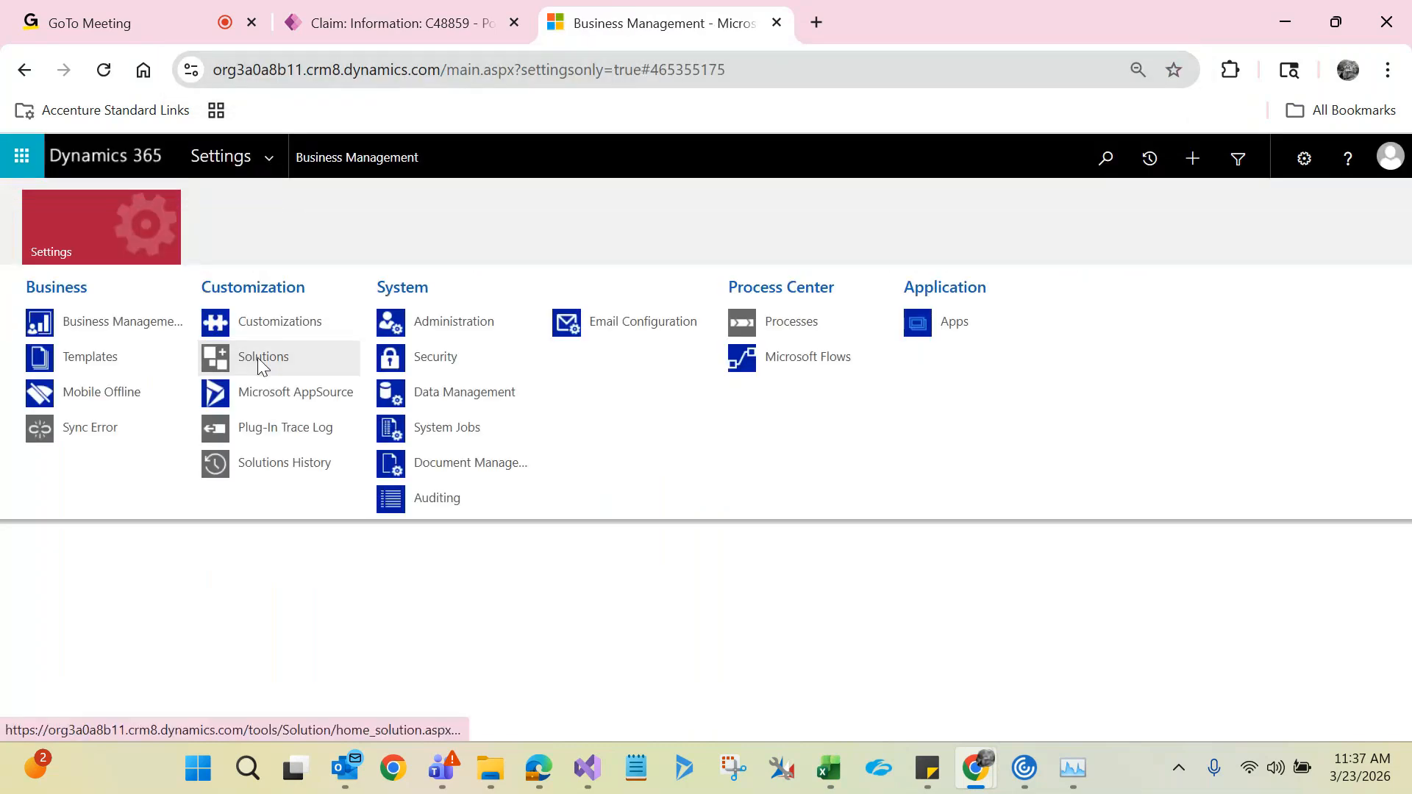
{"action": "left_click", "coordinate": [261, 361]}
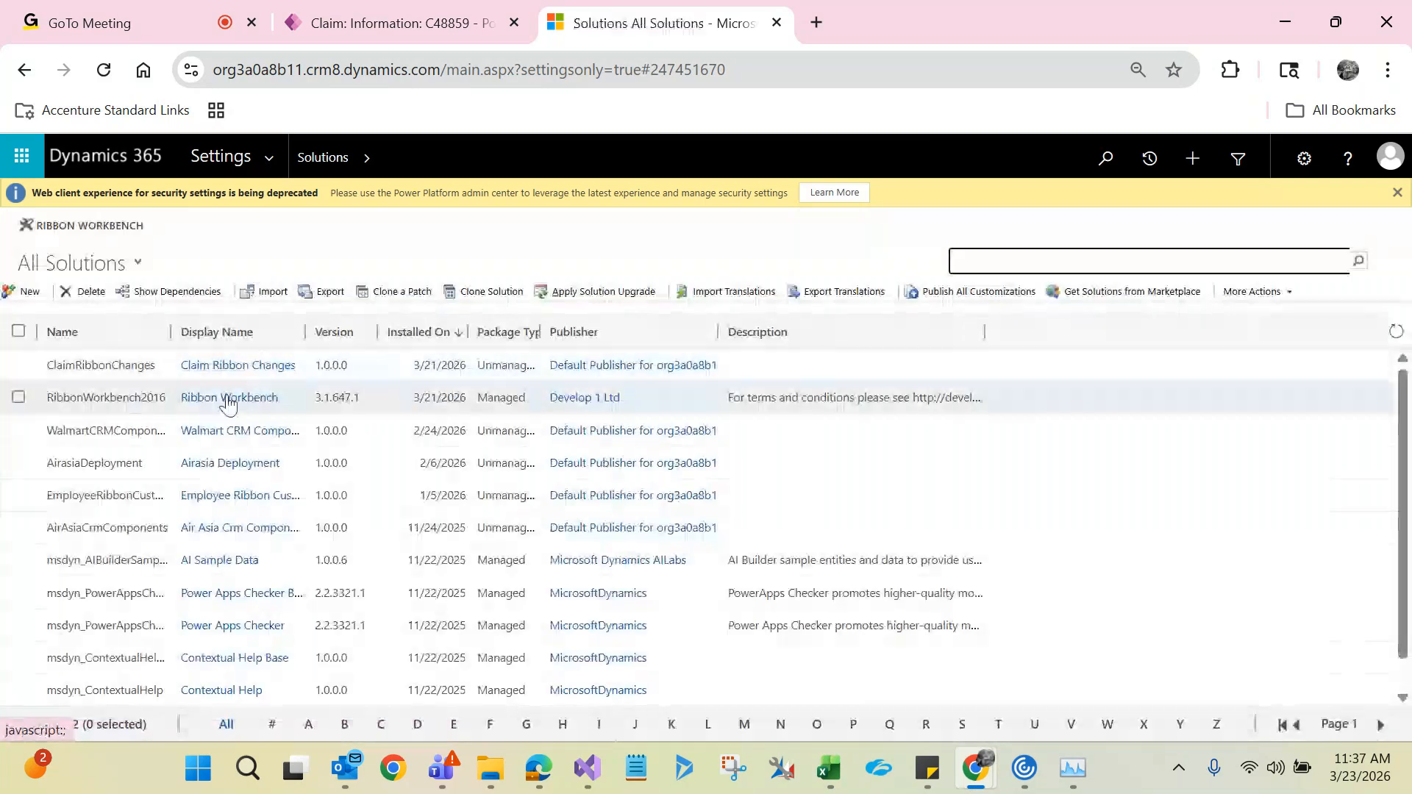
{"action": "left_click", "coordinate": [272, 433]}
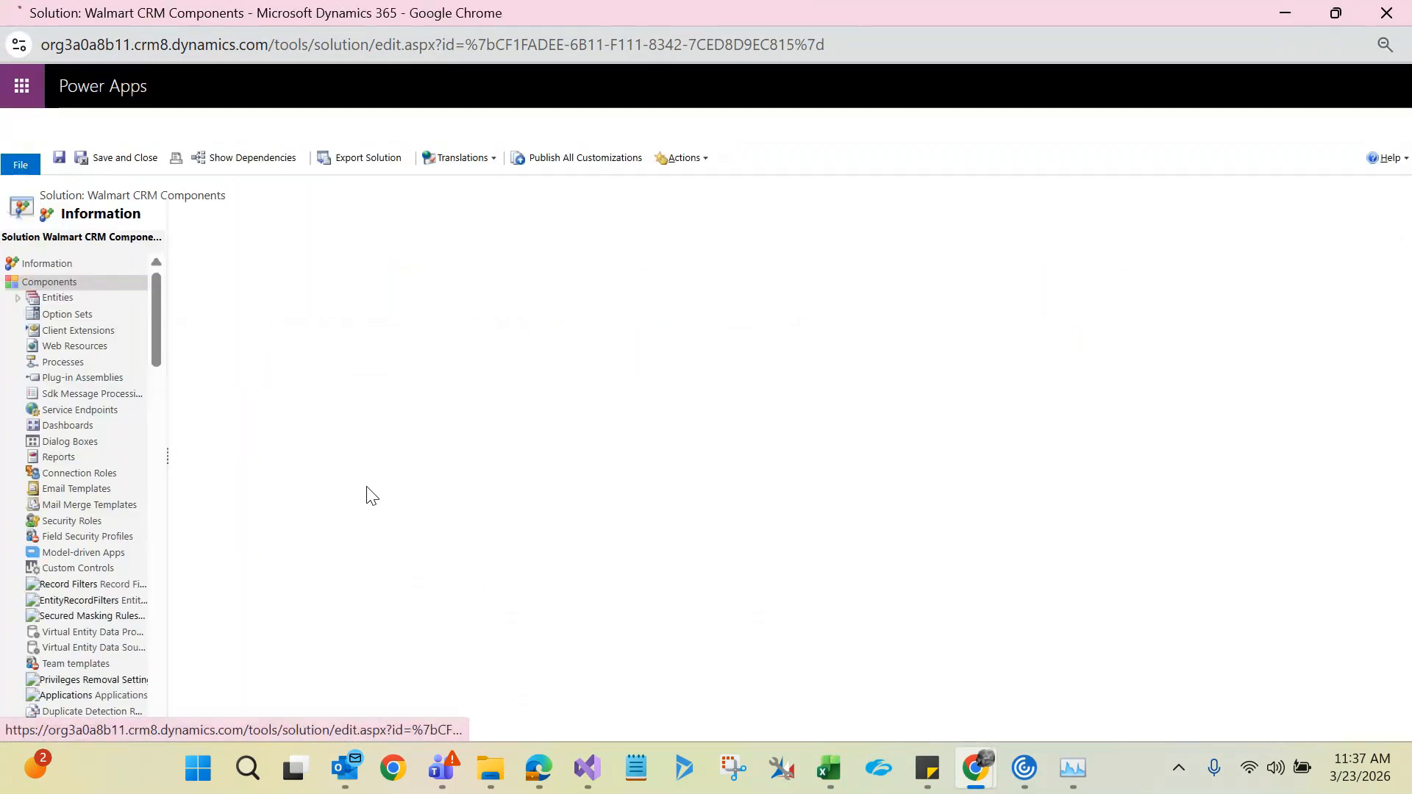
- Open the Claim entity's main Information form in the form editor and maximize its window
{"action": "left_click", "coordinate": [18, 297]}
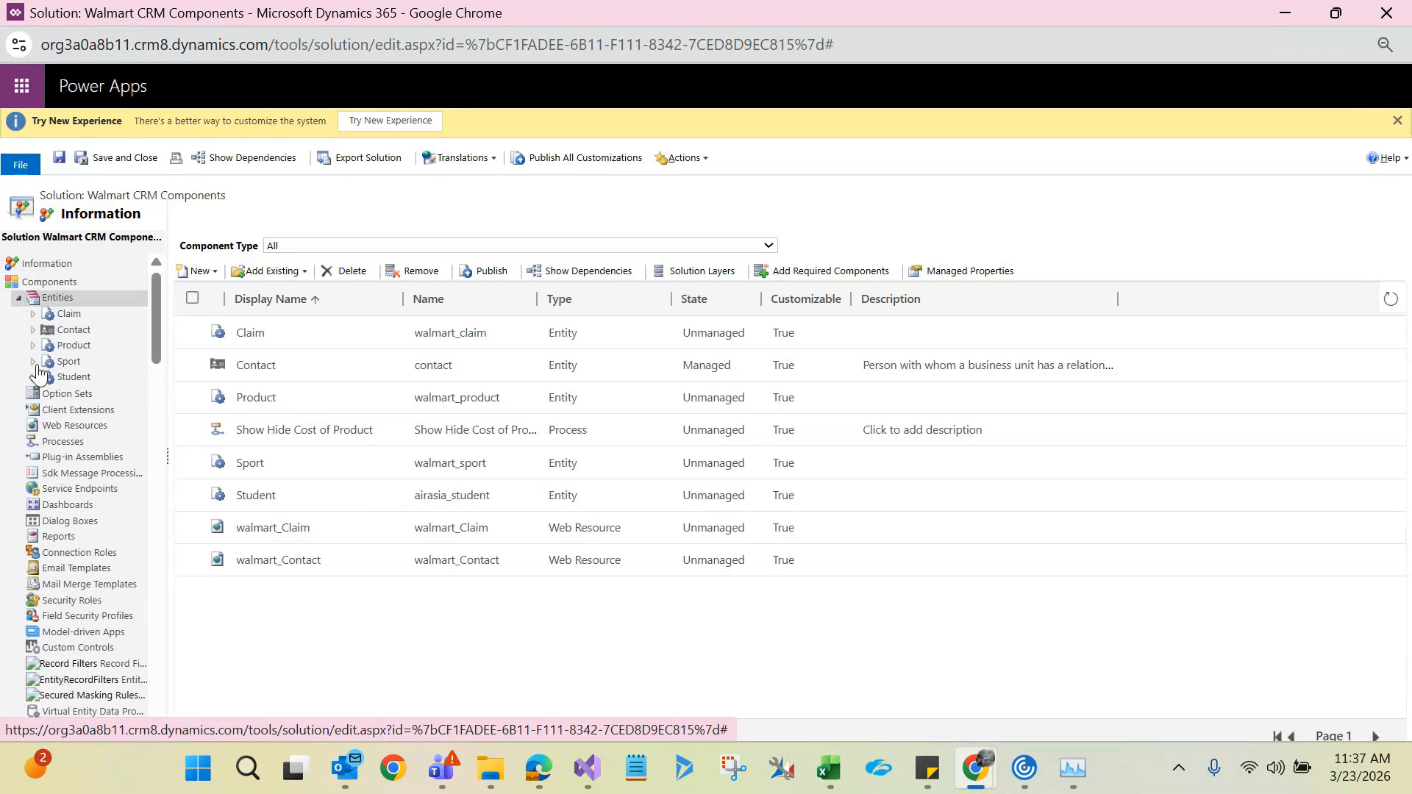
{"action": "left_click", "coordinate": [32, 316]}
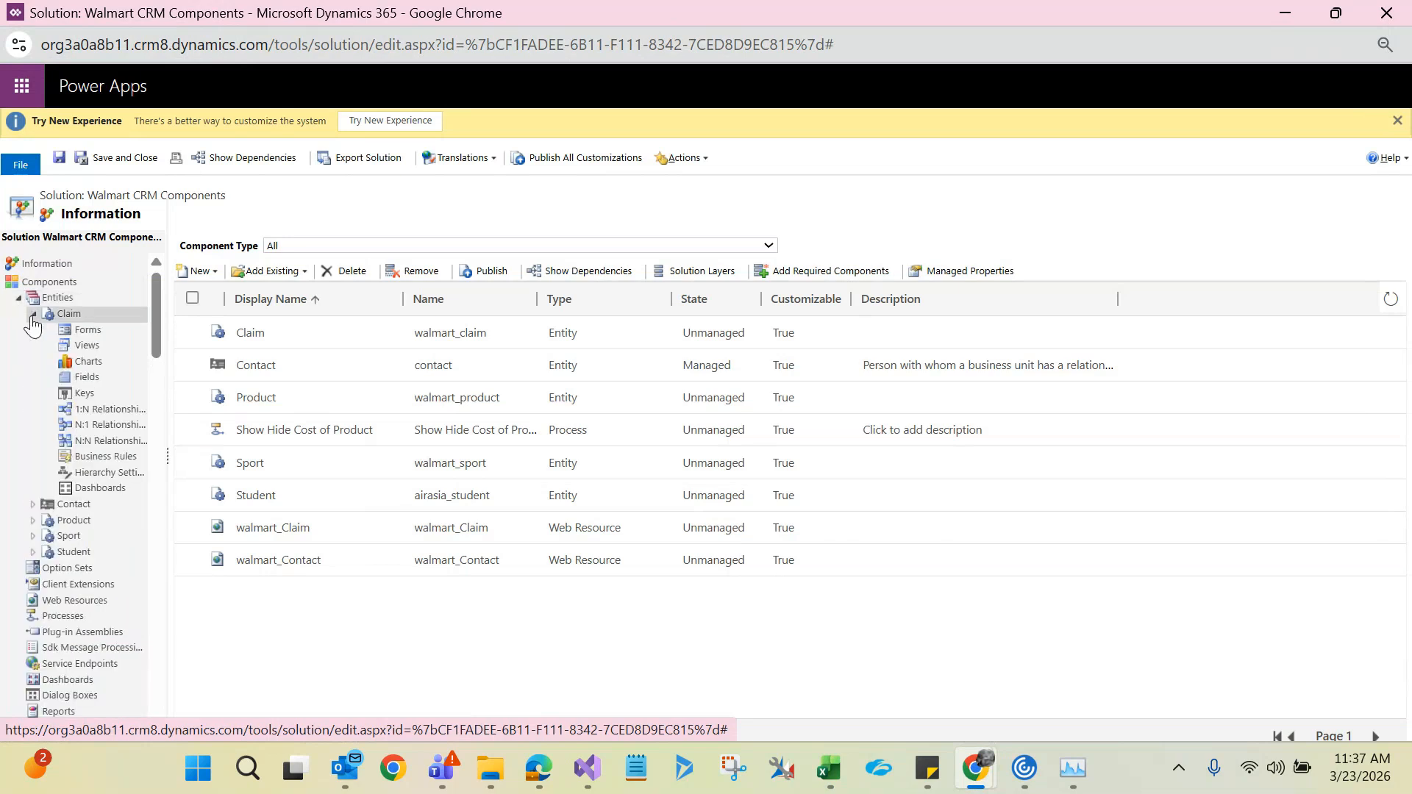
{"action": "left_click", "coordinate": [81, 331]}
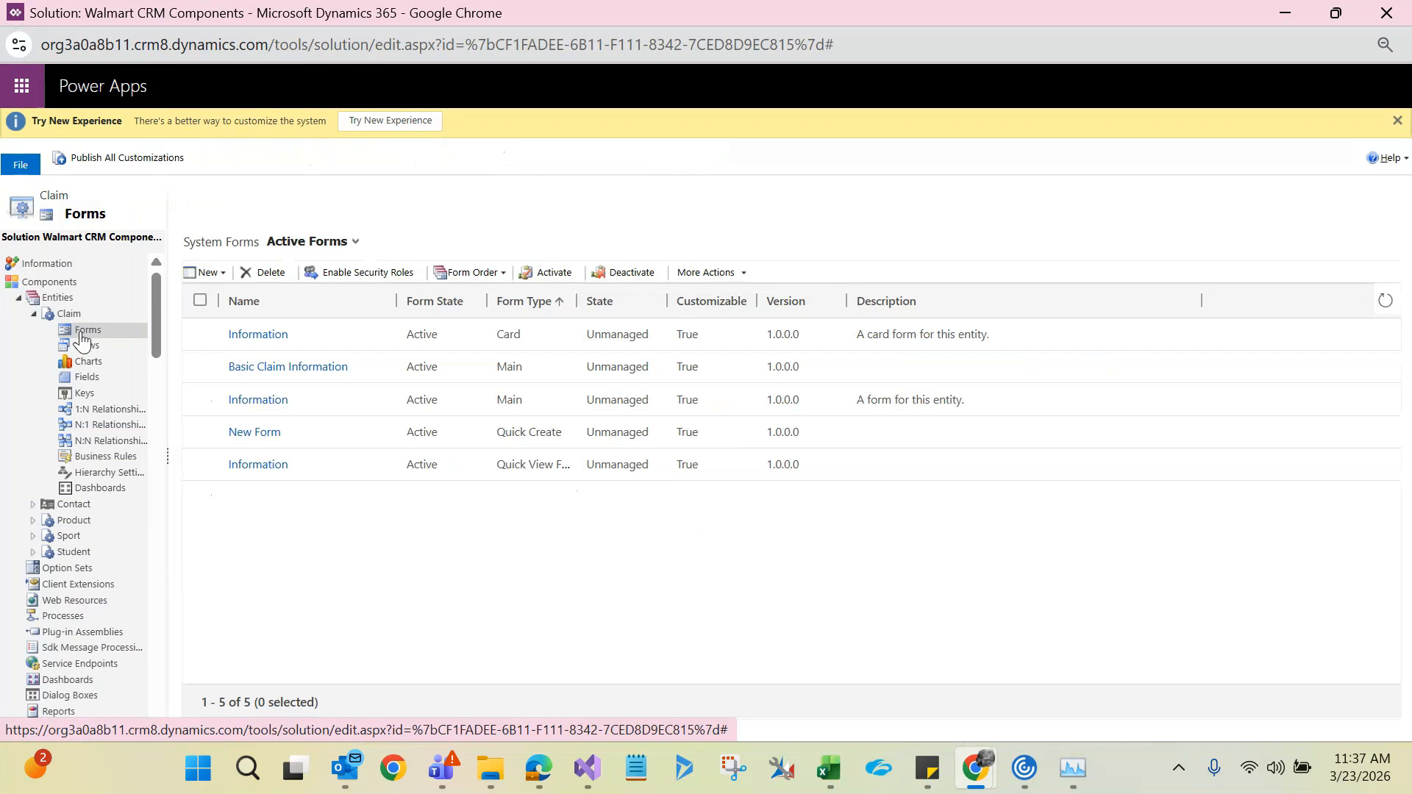
{"action": "left_click", "coordinate": [251, 405]}
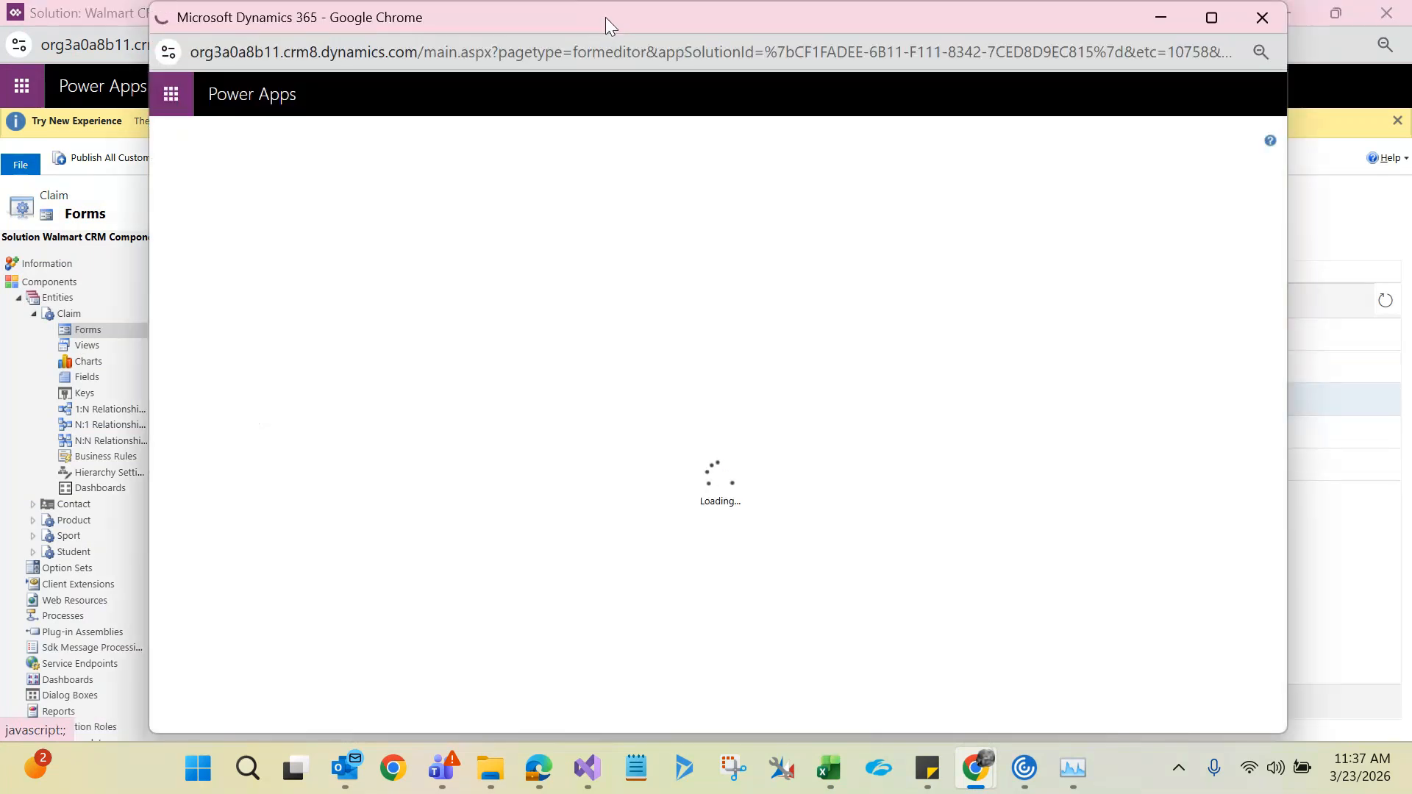
{"action": "double_click", "coordinate": [606, 17]}
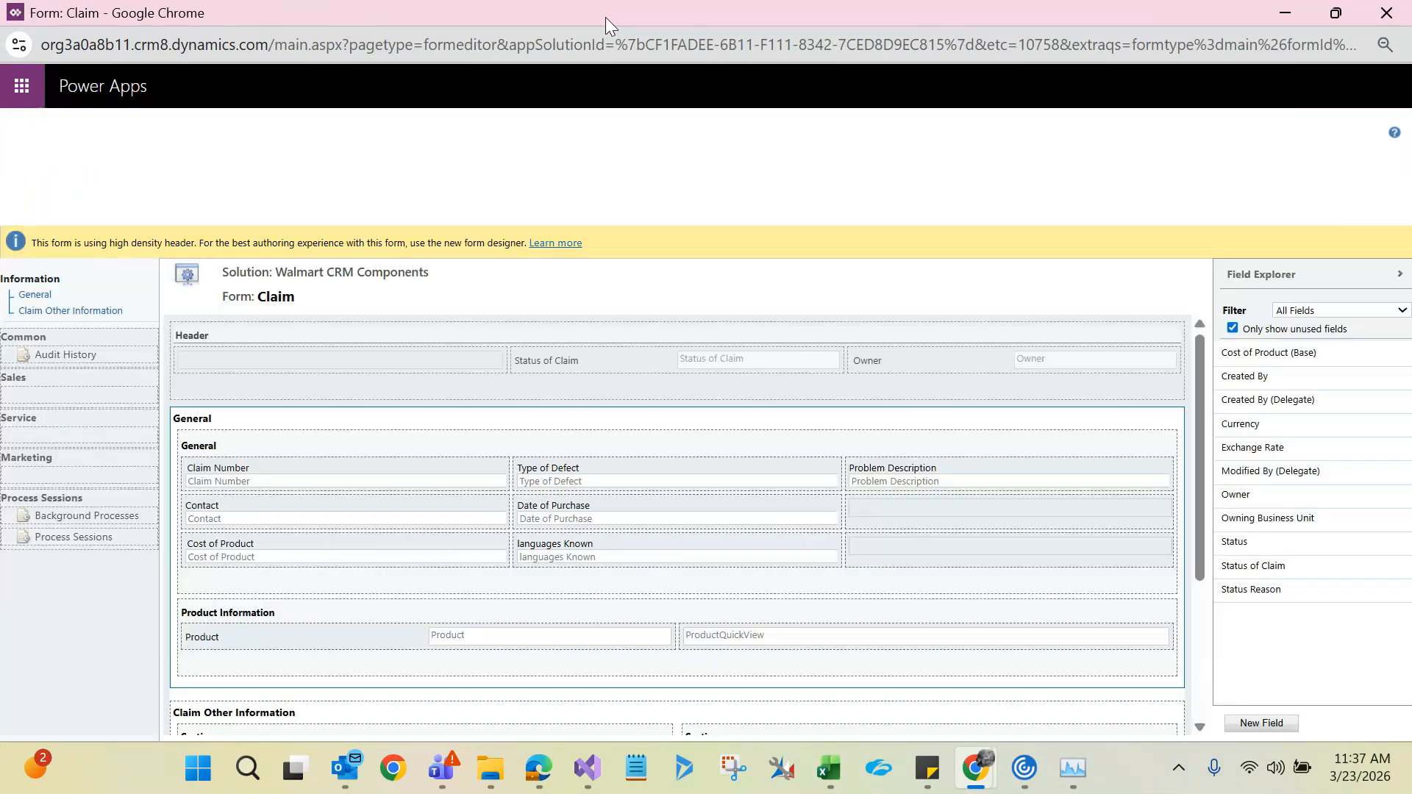
- Disable the ClaimsCustomizations and GetContactDetails handlers for the form's OnLoad event in Form Properties
{"action": "left_click", "coordinate": [456, 193]}
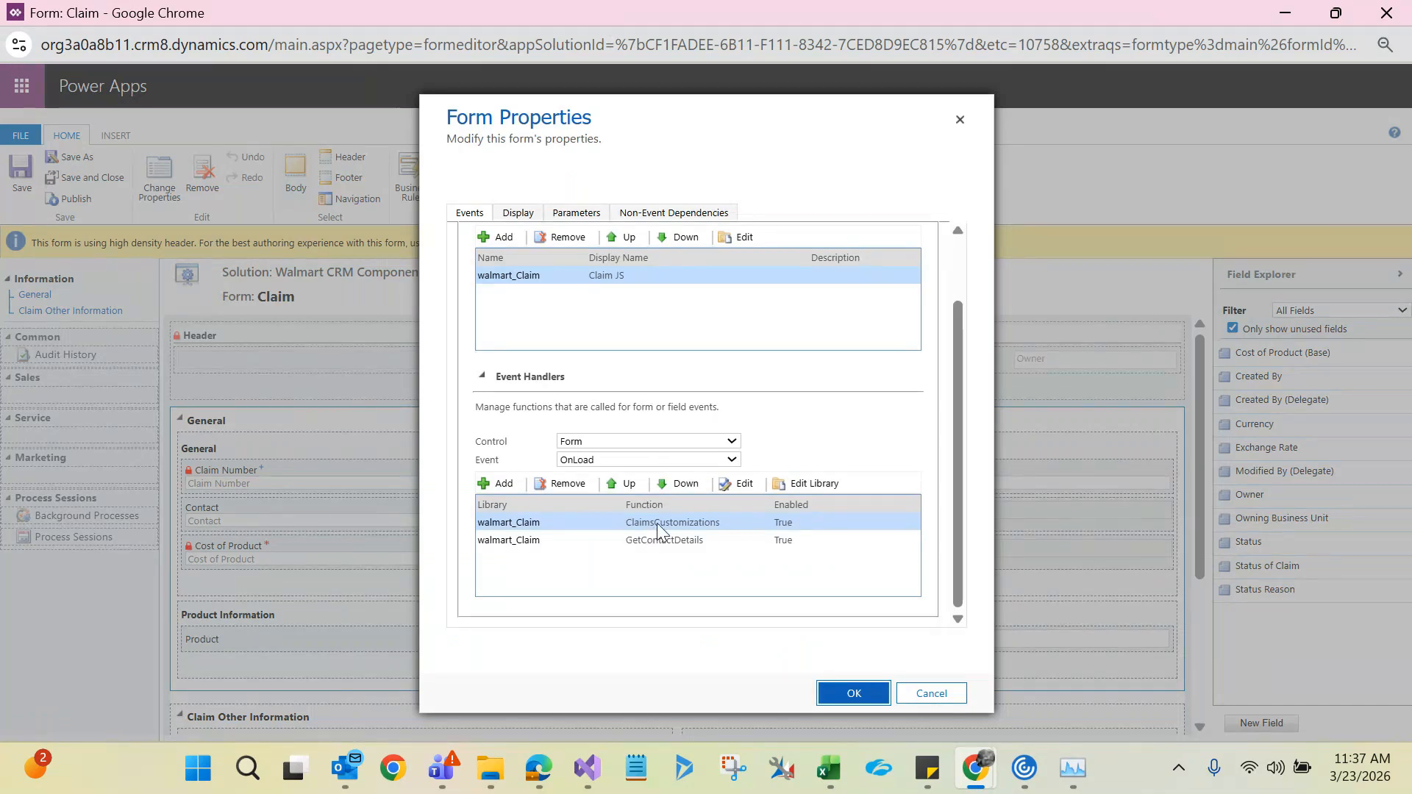
{"action": "double_click", "coordinate": [656, 523]}
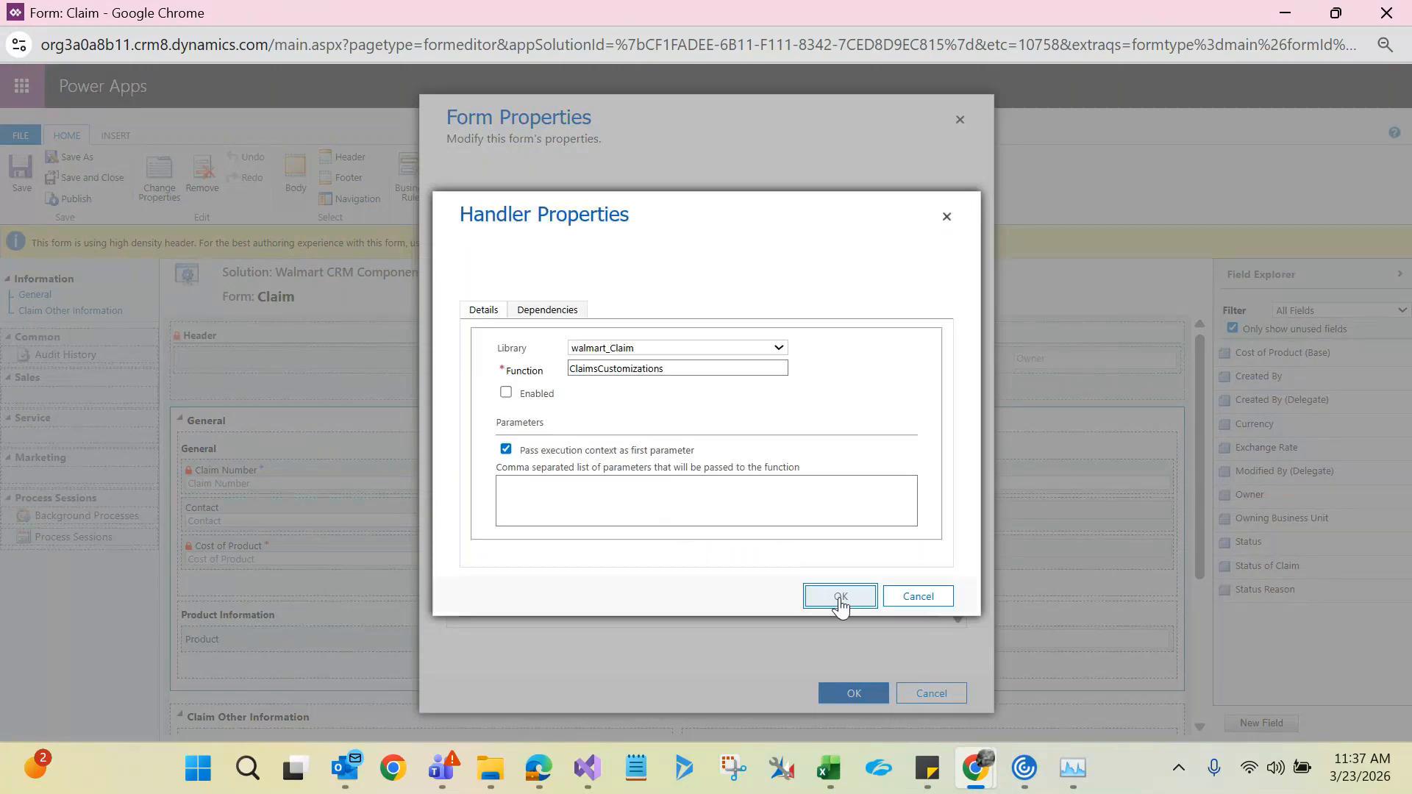
{"action": "left_click", "coordinate": [841, 597]}
{"action": "double_click", "coordinate": [696, 542]}
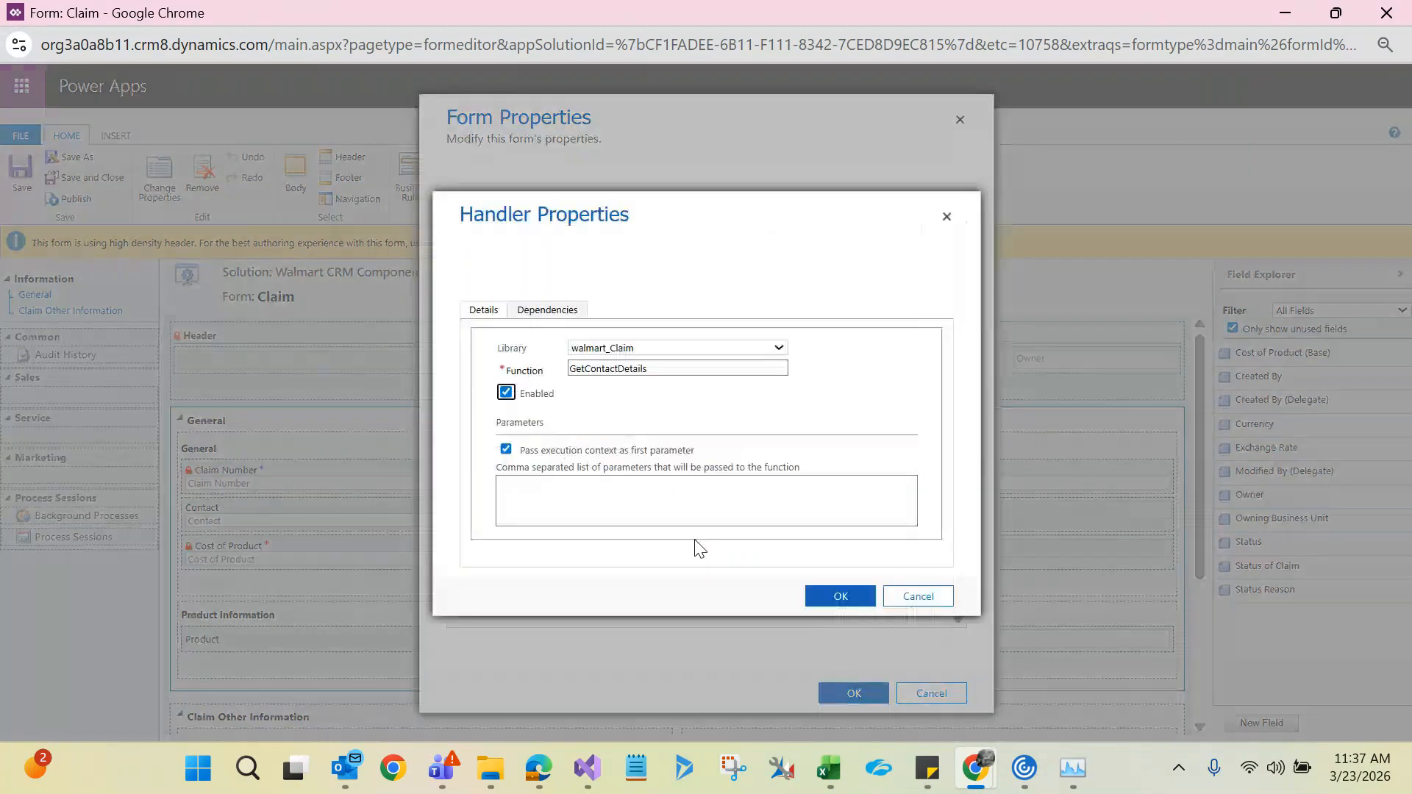
{"action": "left_click", "coordinate": [844, 598]}
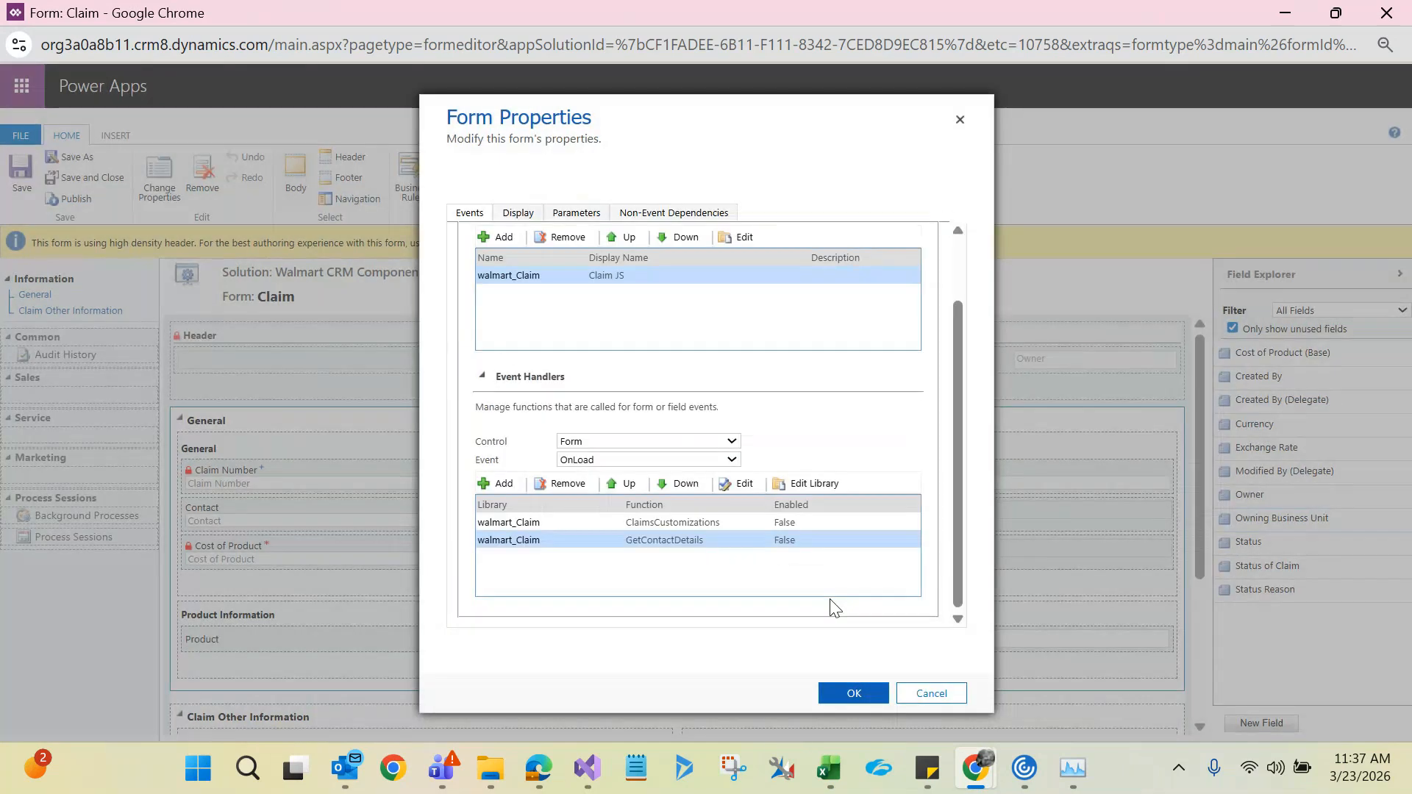
{"action": "left_click", "coordinate": [848, 700]}
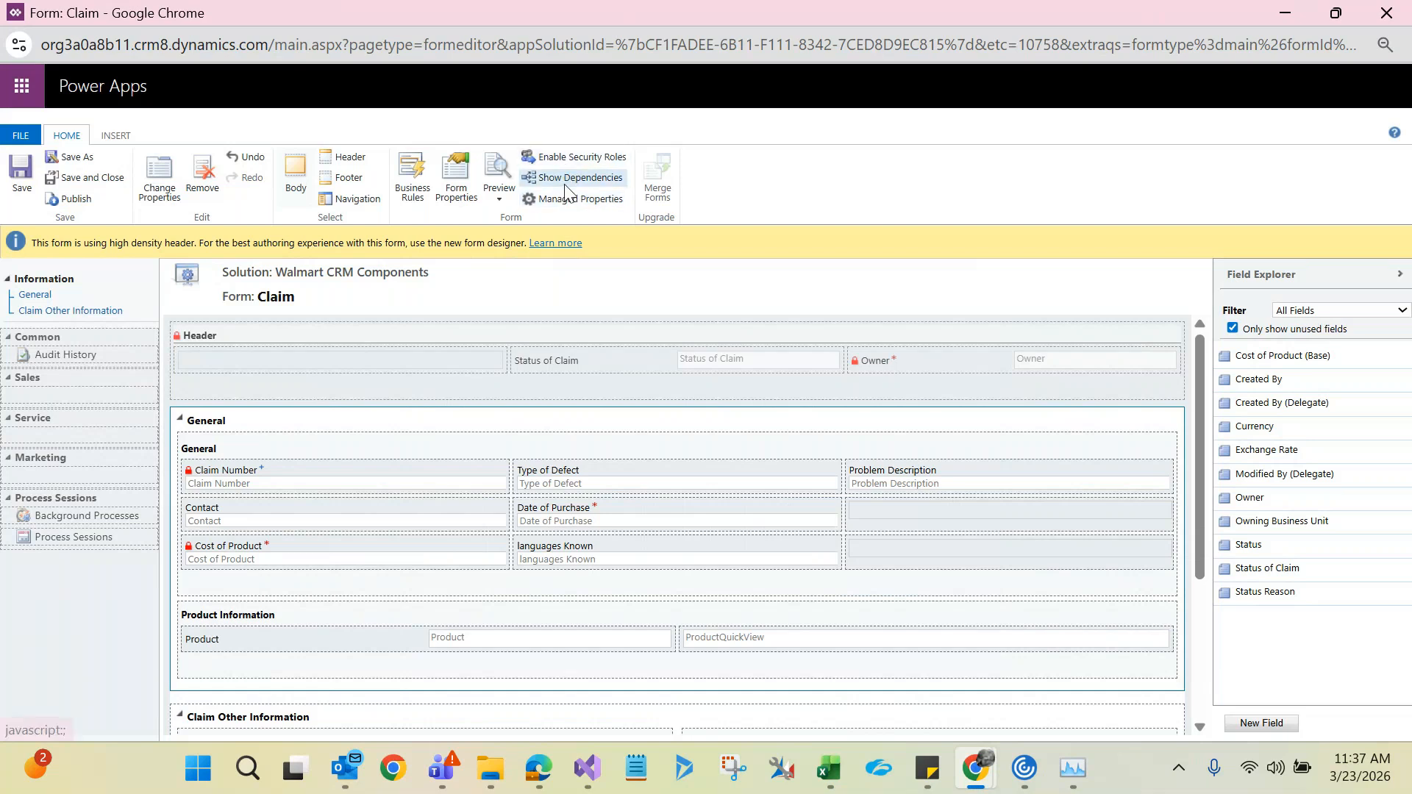
- Review the Show Hide Cost of Product business rule and its activation status, and close its designer
{"action": "left_click", "coordinate": [423, 202]}
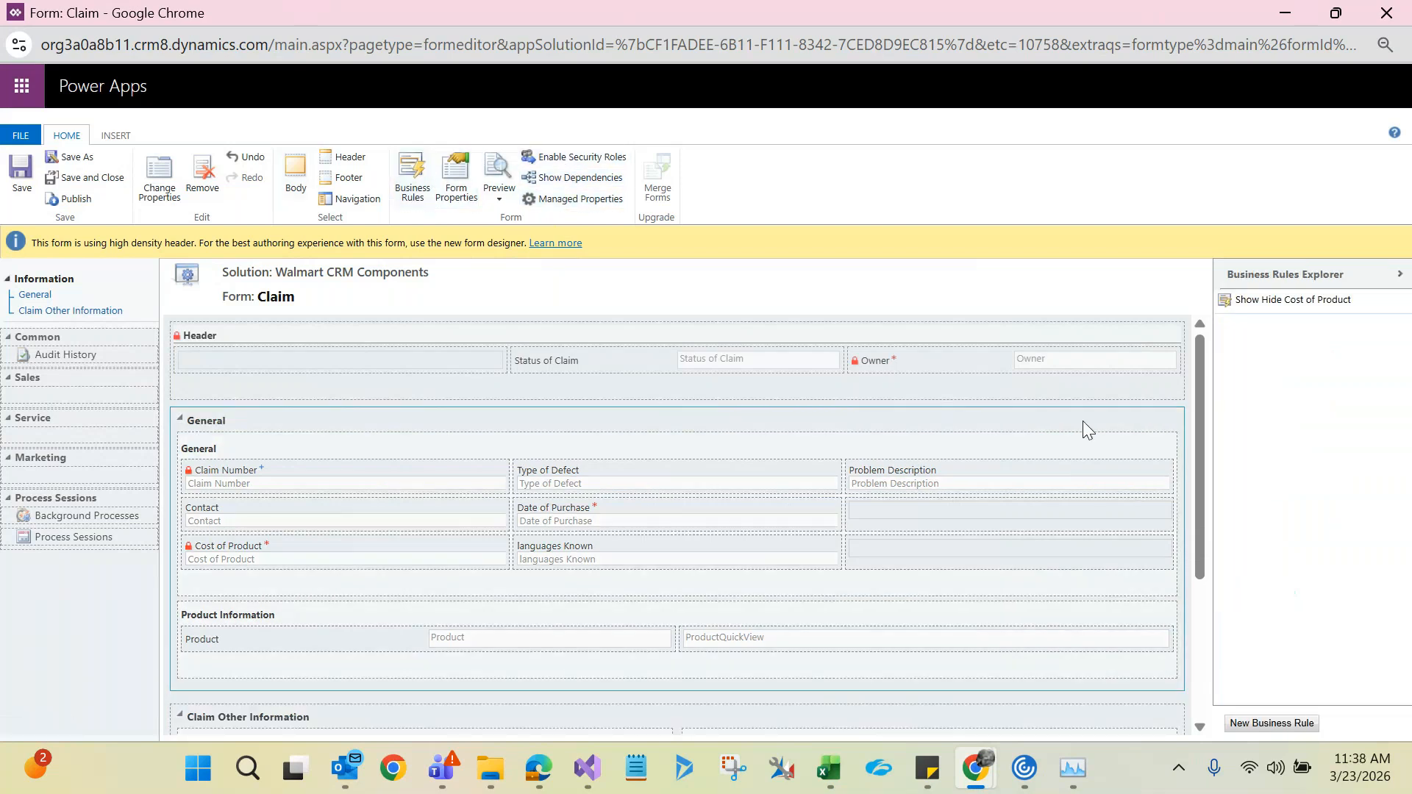
{"action": "double_click", "coordinate": [1308, 309]}
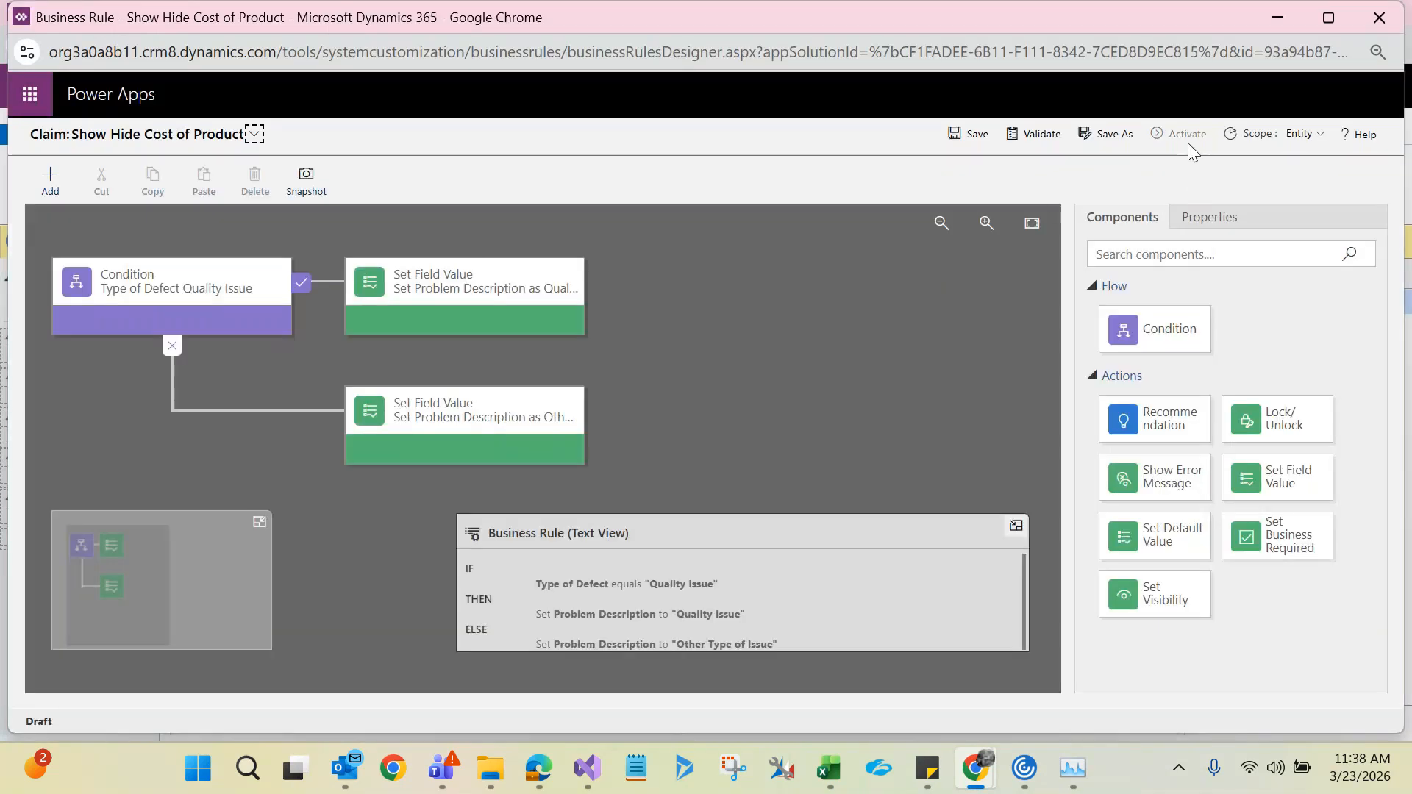
{"action": "left_click", "coordinate": [1395, 9]}
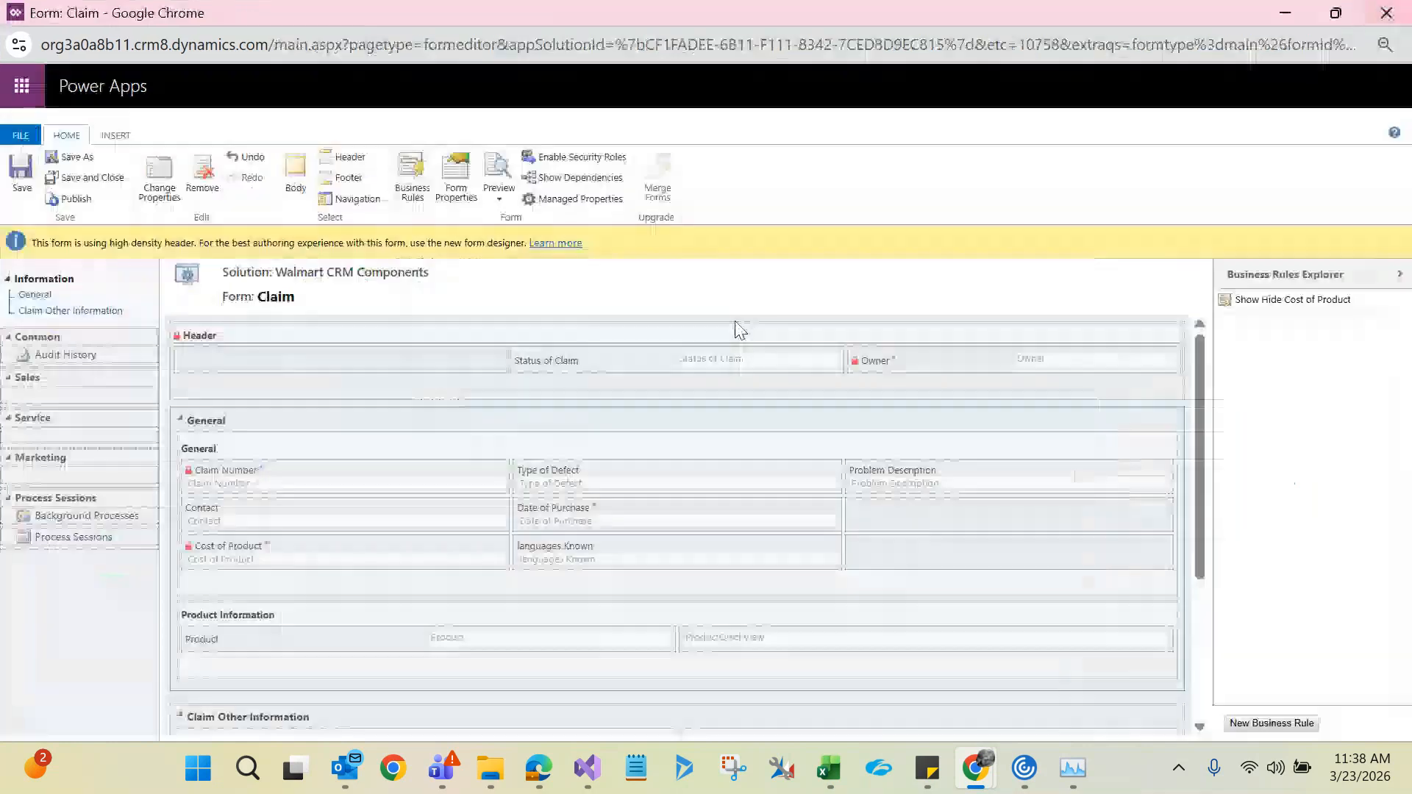
- Save and publish the Claim form, and reload the open claim record in the Sales Trail app
{"action": "left_click", "coordinate": [26, 175]}
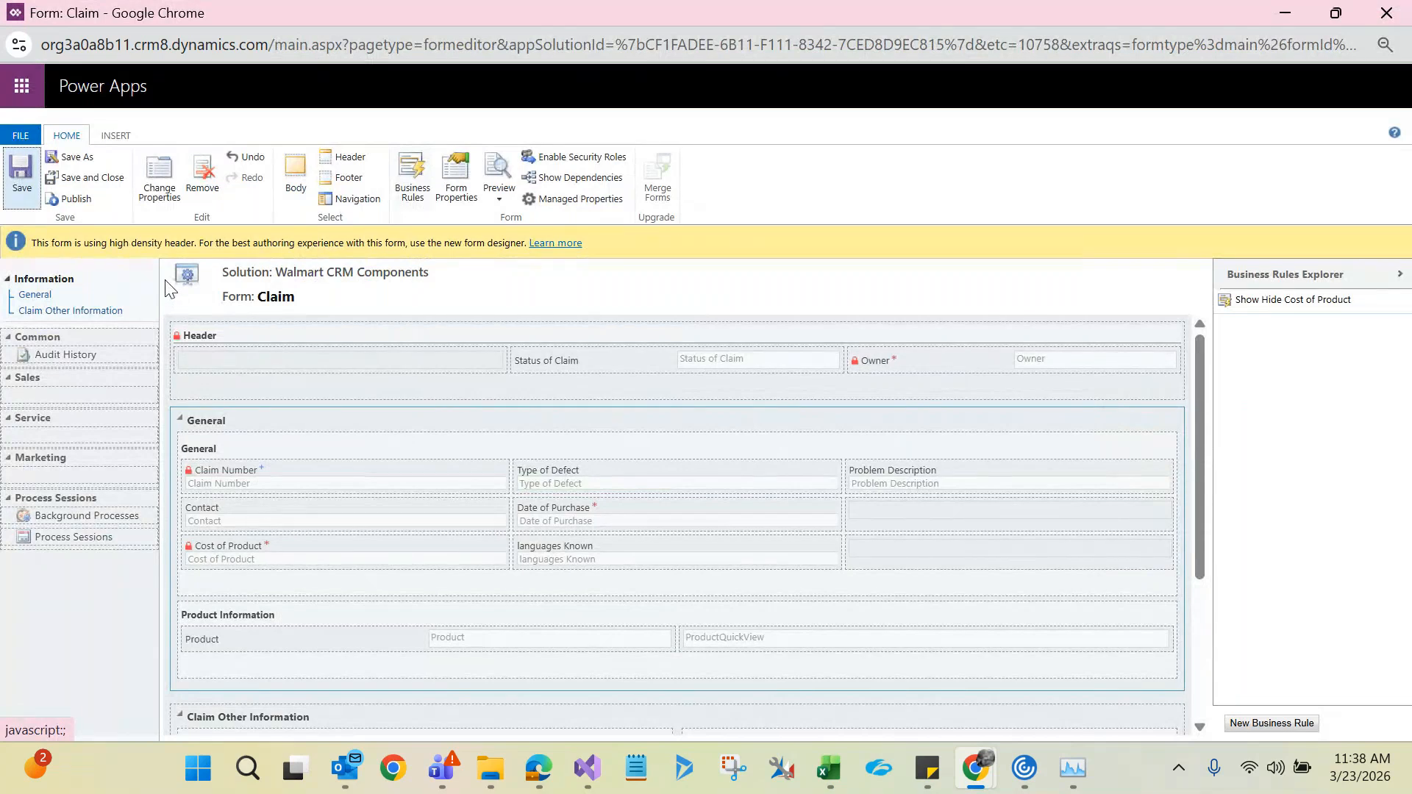
{"action": "left_click", "coordinate": [71, 200]}
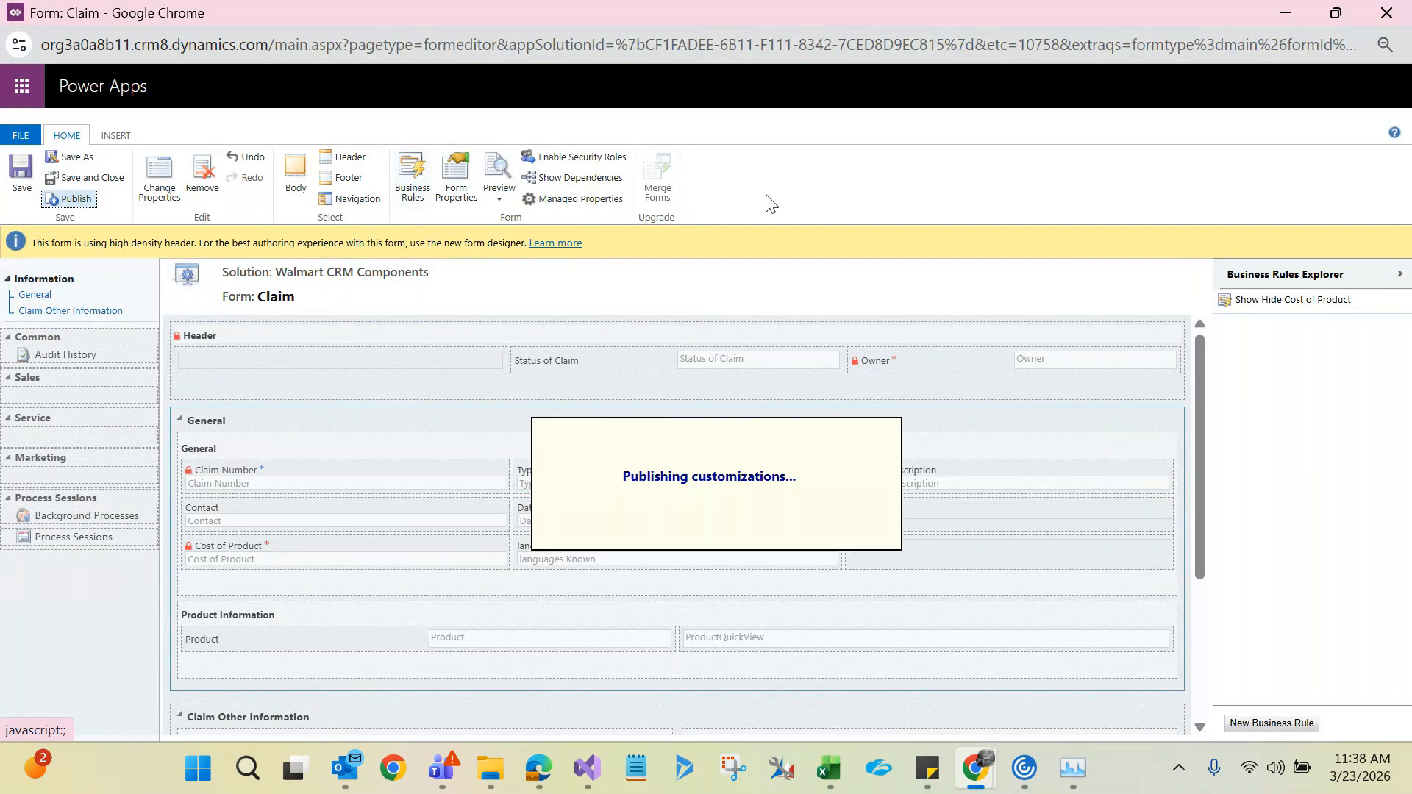
{"action": "left_click", "coordinate": [1279, 12]}
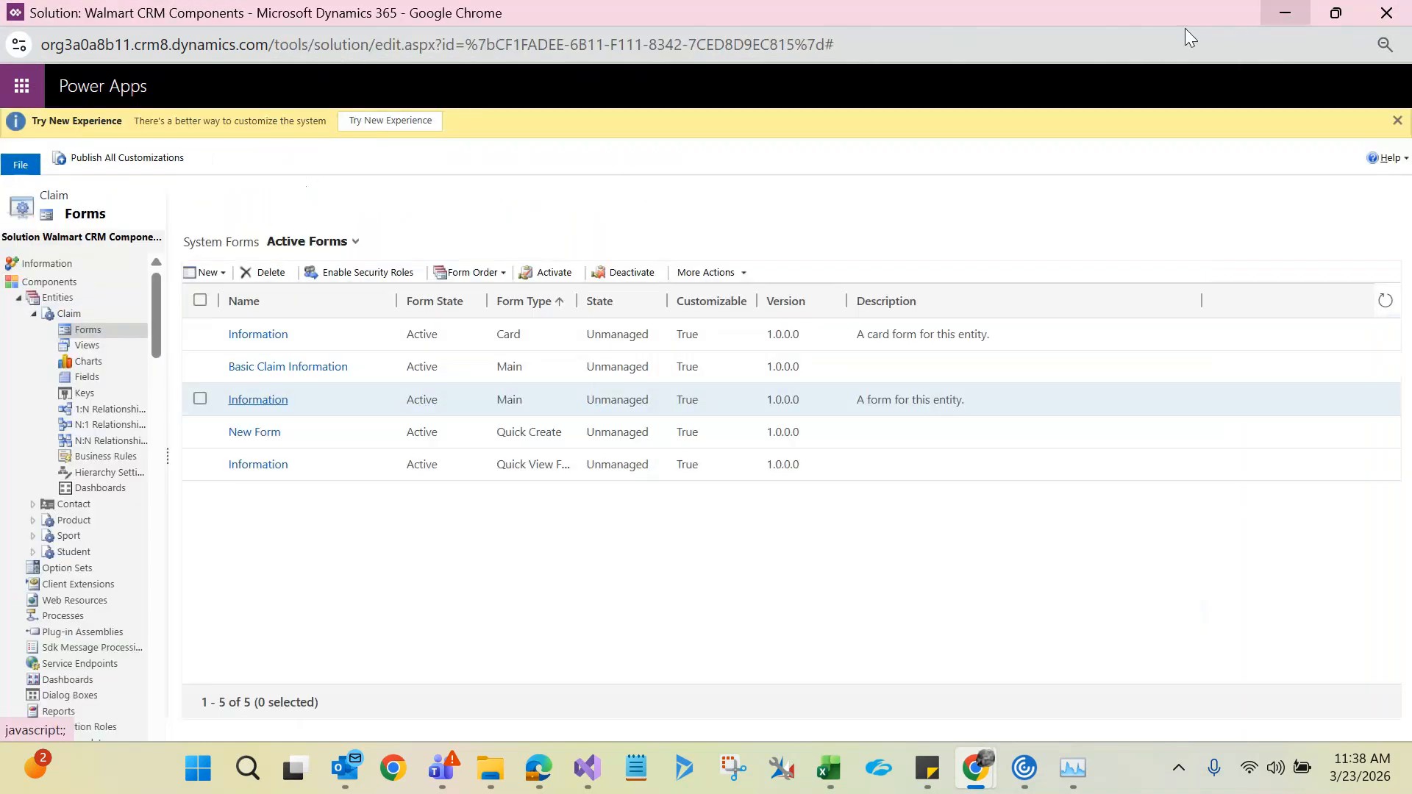
{"action": "left_click", "coordinate": [1302, 9]}
{"action": "left_click", "coordinate": [390, 22]}
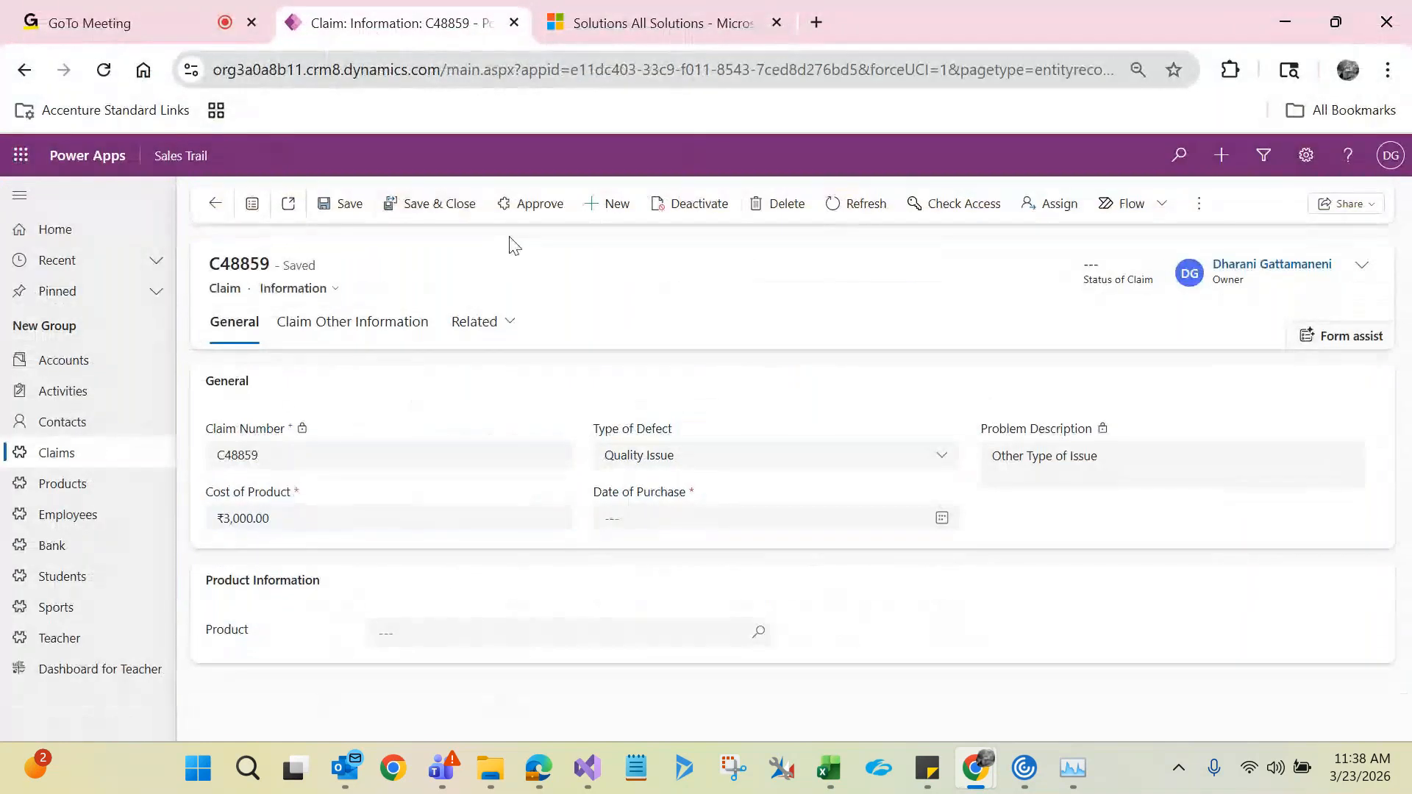
{"action": "key", "text": "F5"}
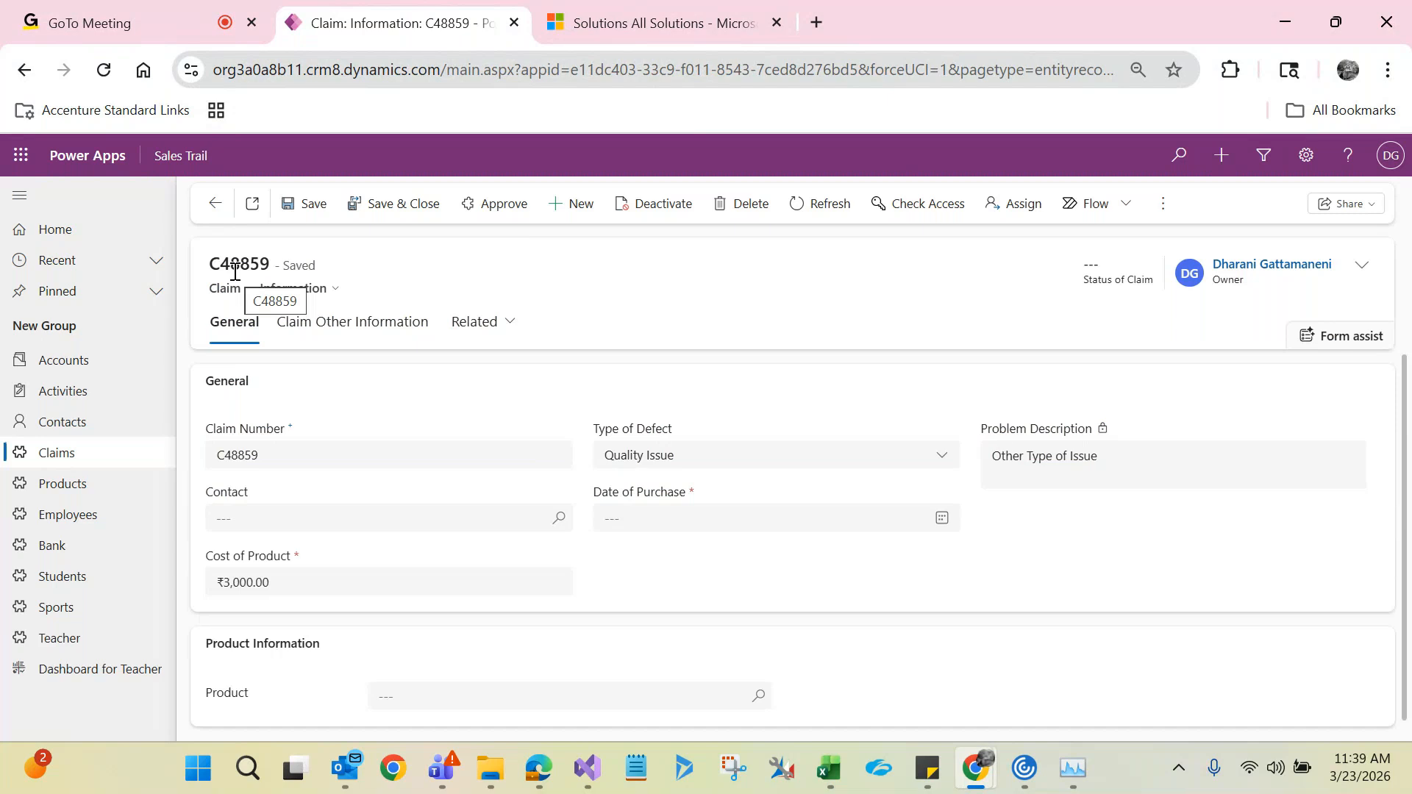
- Set the claim's Contact to the second contact in the lookup list and check the contact against the claim number
{"action": "left_click", "coordinate": [559, 525]}
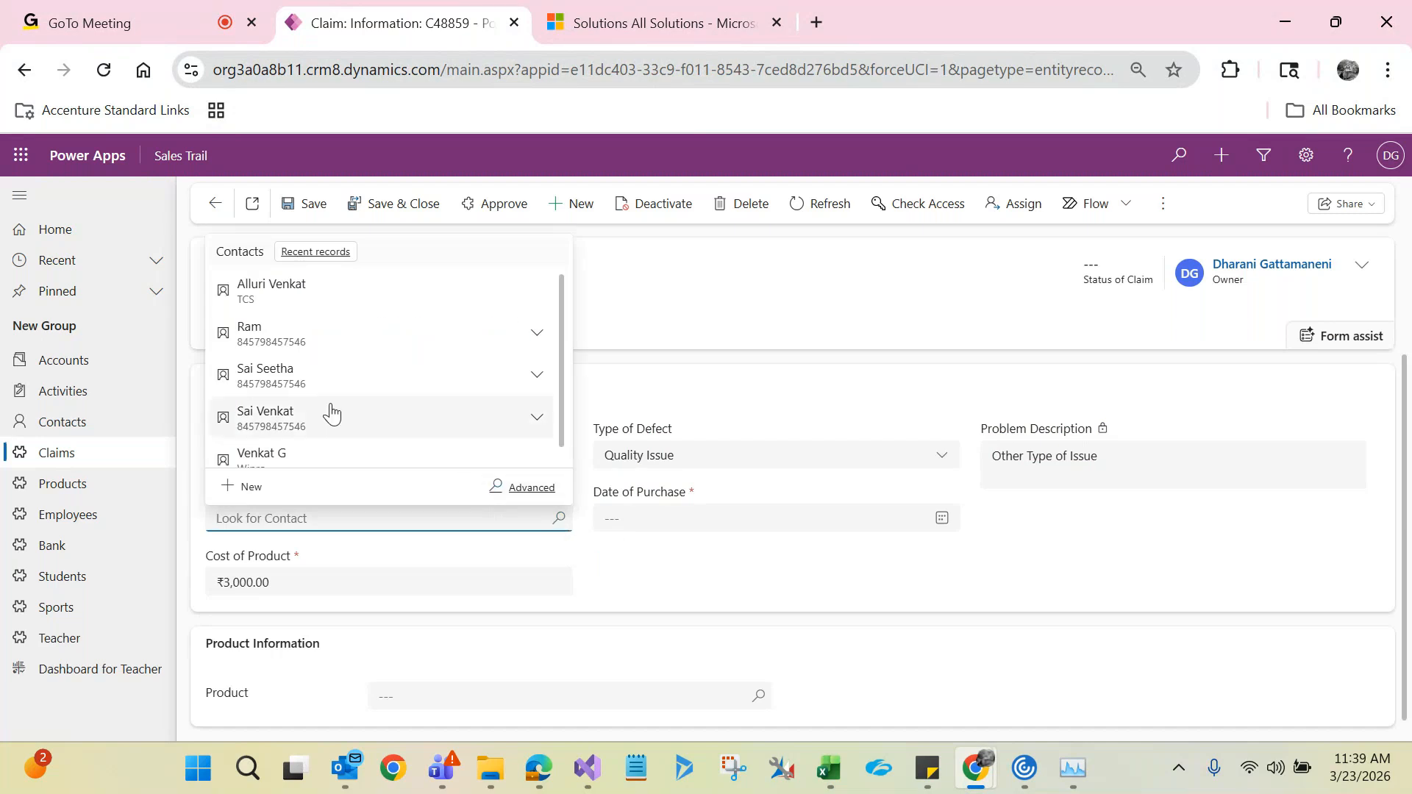
{"action": "left_click", "coordinate": [275, 333]}
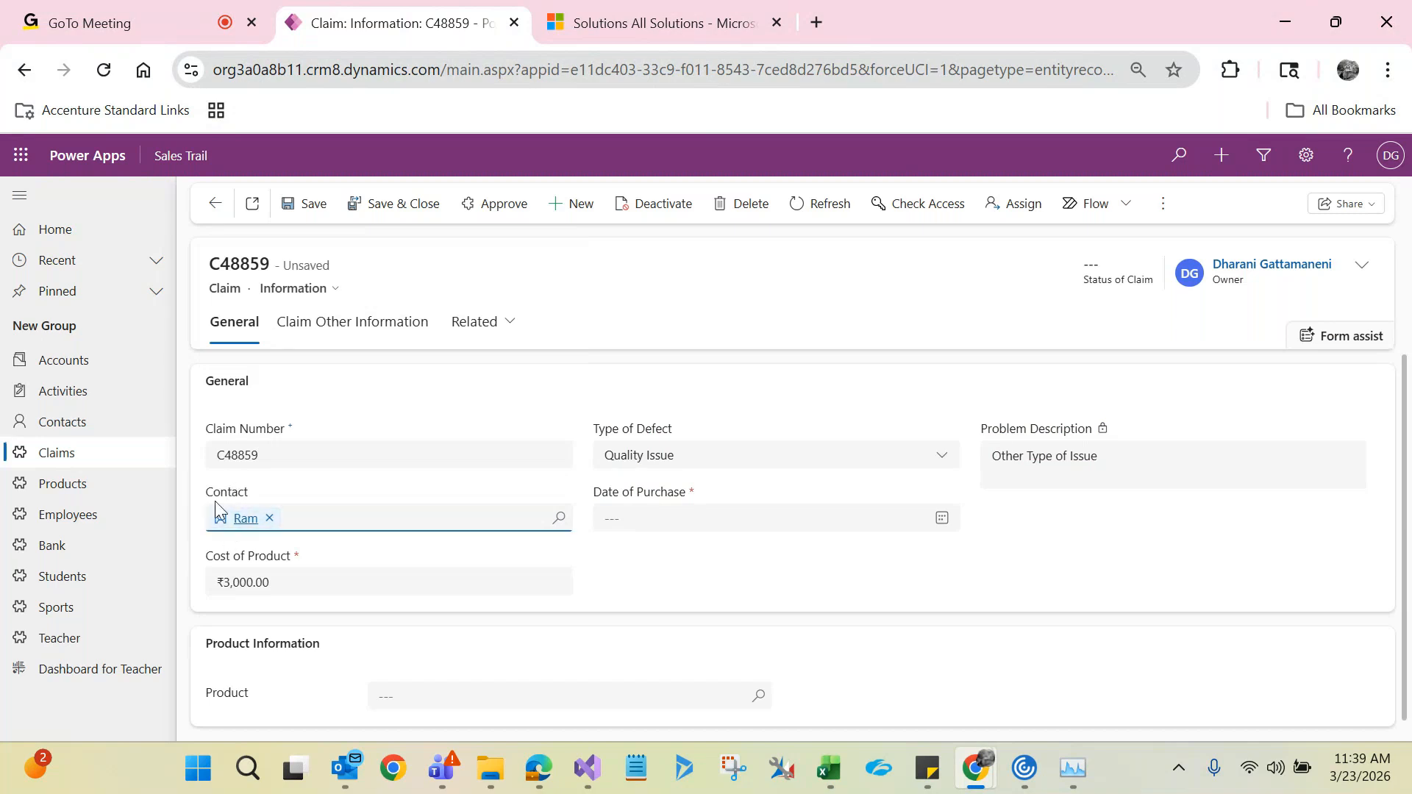
{"action": "mouse_move", "coordinate": [240, 531]}
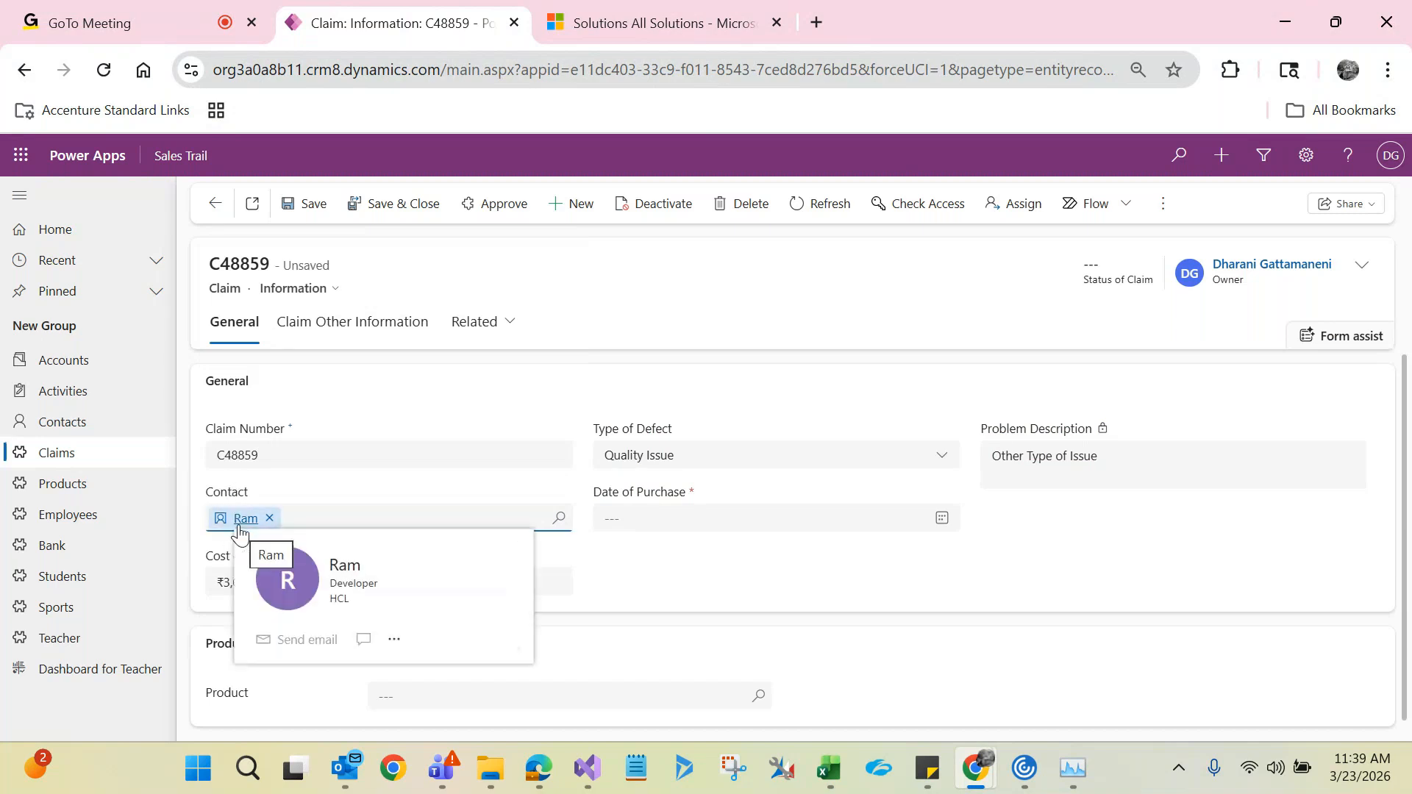
{"action": "left_click", "coordinate": [466, 421]}
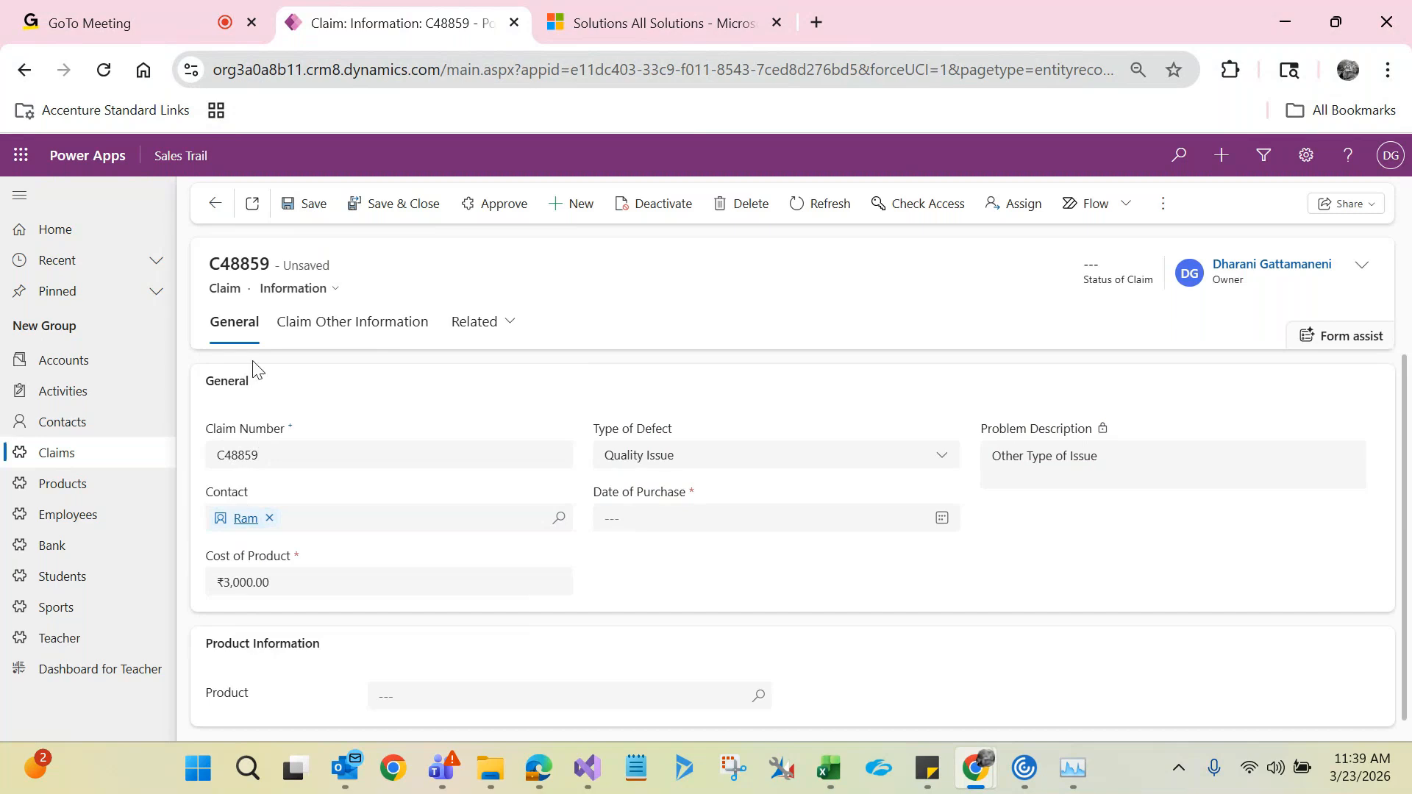
{"action": "double_click", "coordinate": [228, 286]}
{"action": "double_click", "coordinate": [246, 456]}
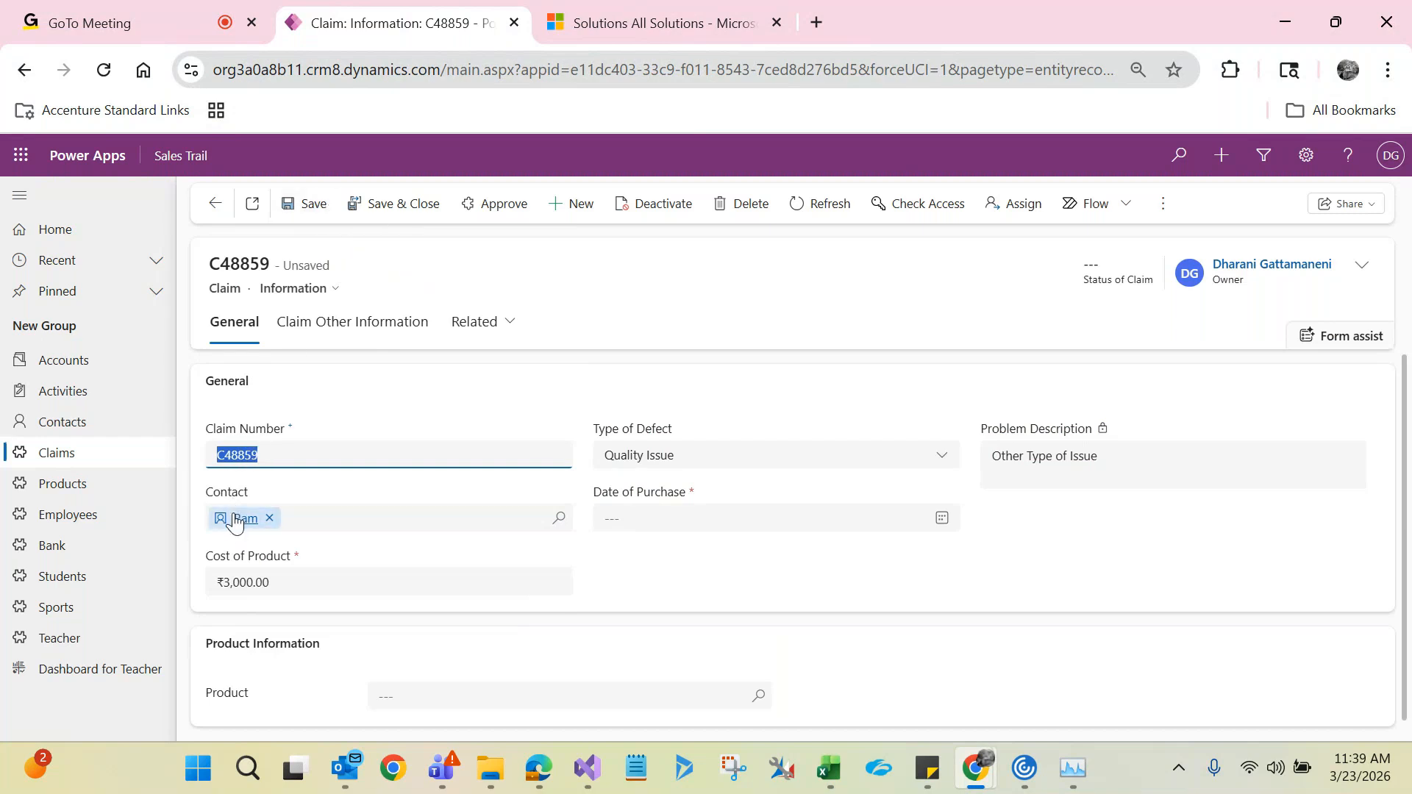
- Open the linked contact's record, discarding the claim's unsaved changes, and dismiss the claim count alert
{"action": "mouse_move", "coordinate": [237, 523]}
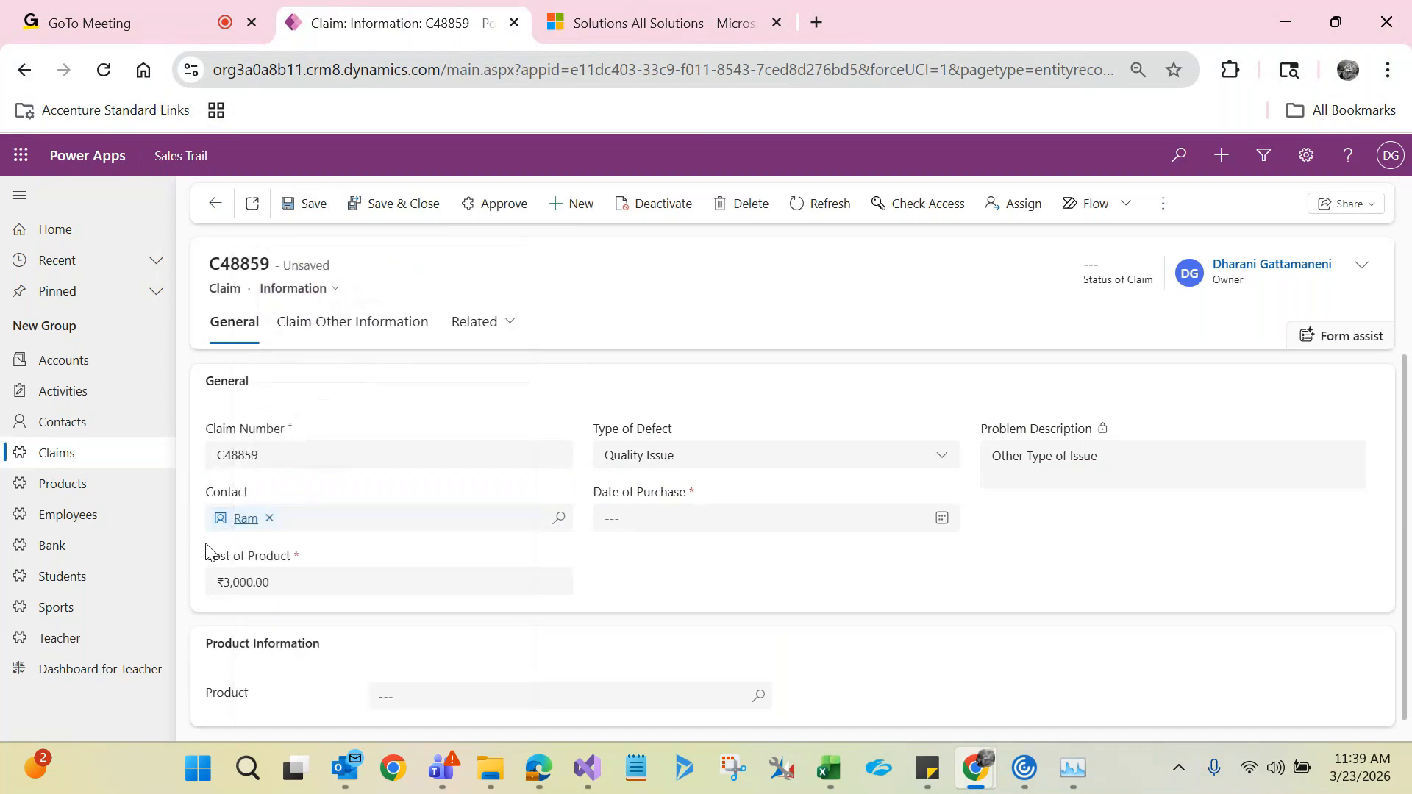
{"action": "left_click", "coordinate": [238, 525]}
{"action": "left_click", "coordinate": [245, 547]}
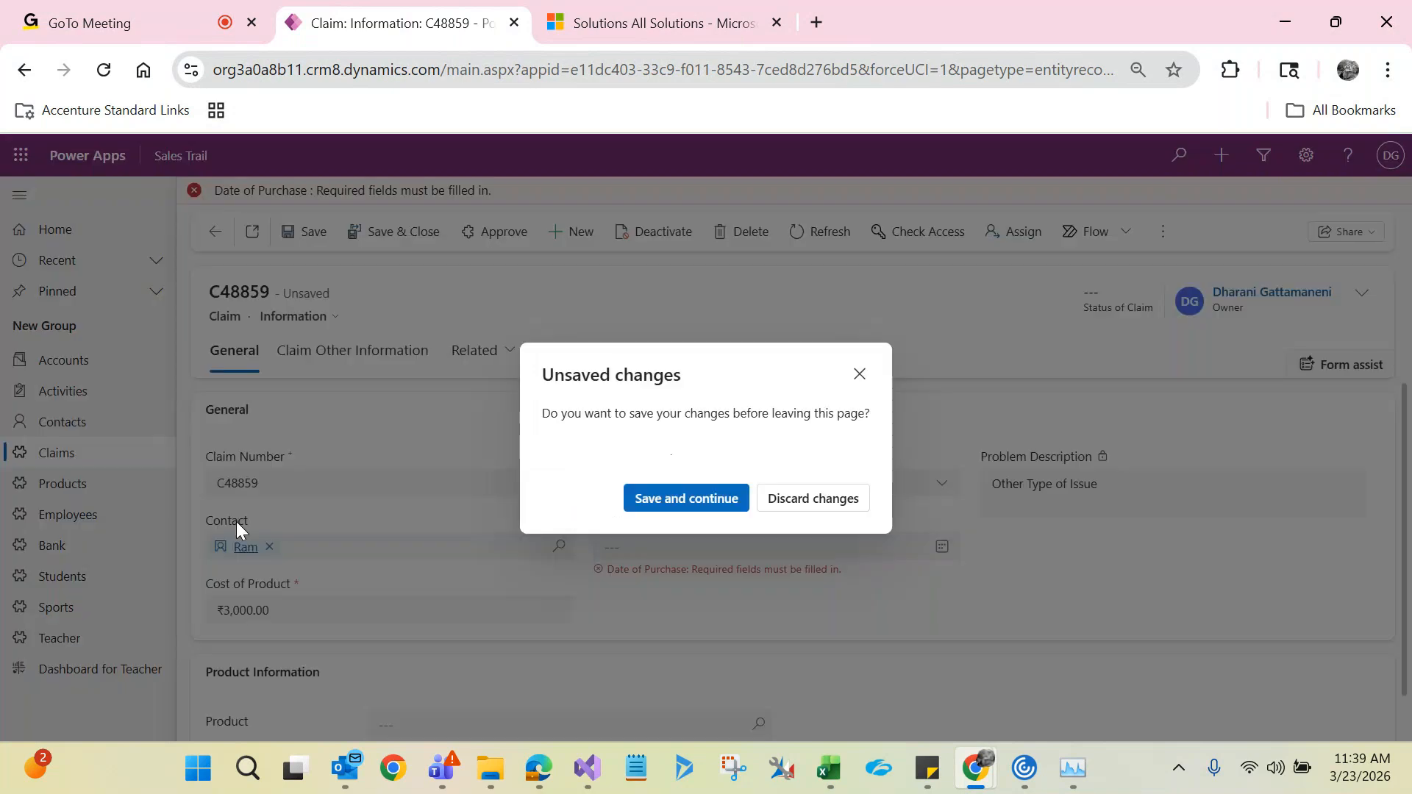
{"action": "left_click", "coordinate": [829, 507]}
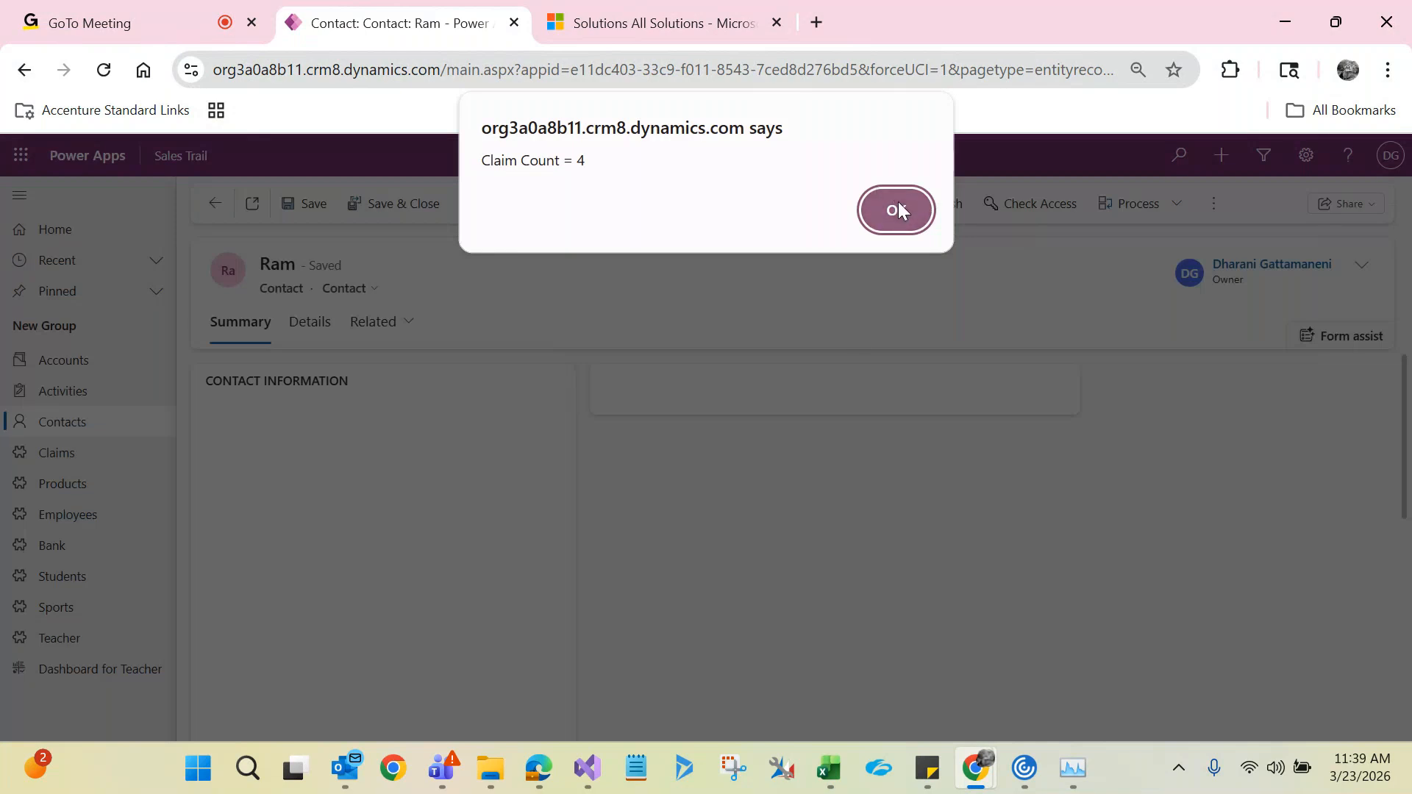
{"action": "left_click", "coordinate": [895, 211]}
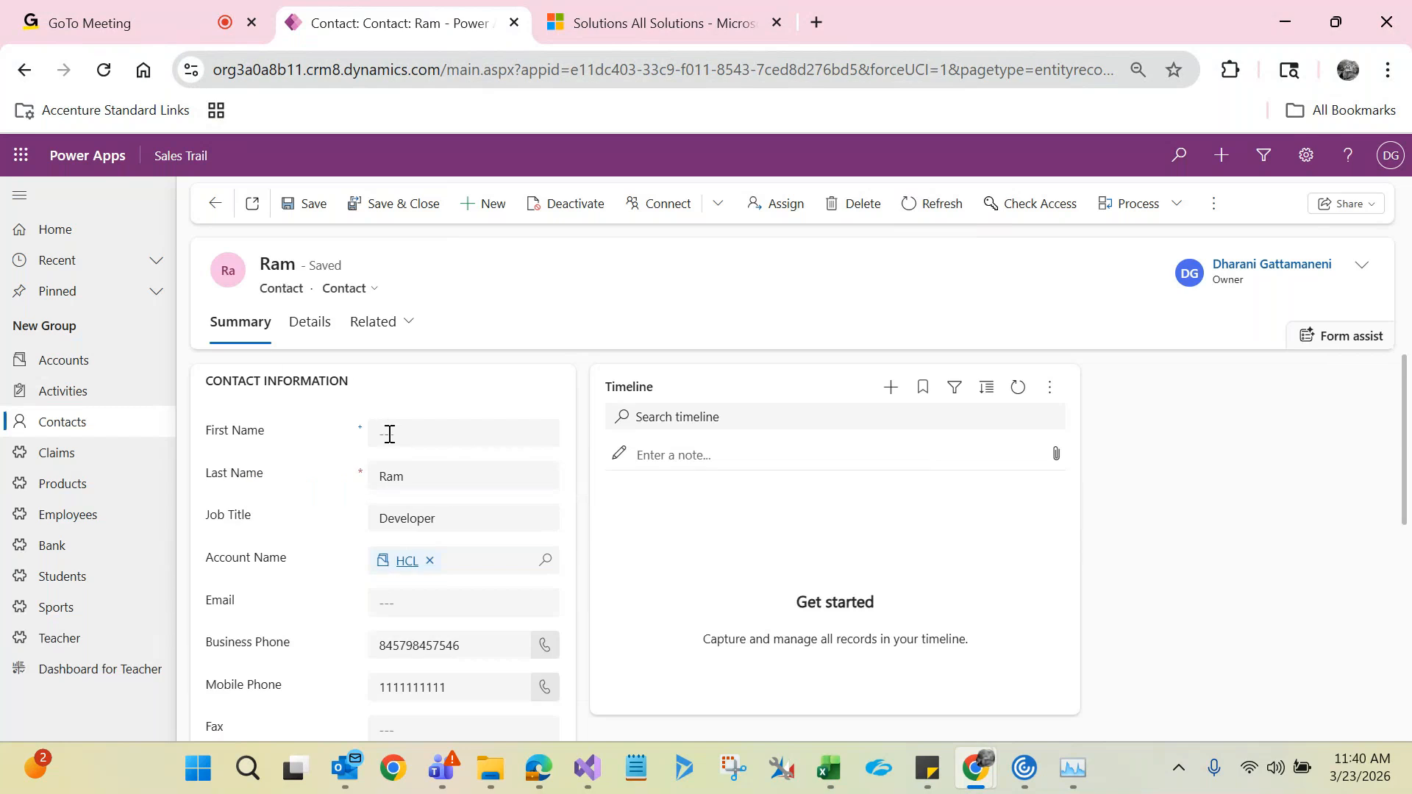
- Return to the claim record, set its Contact to the second contact in the lookup list, and check the claim number
{"action": "left_click", "coordinate": [212, 206]}
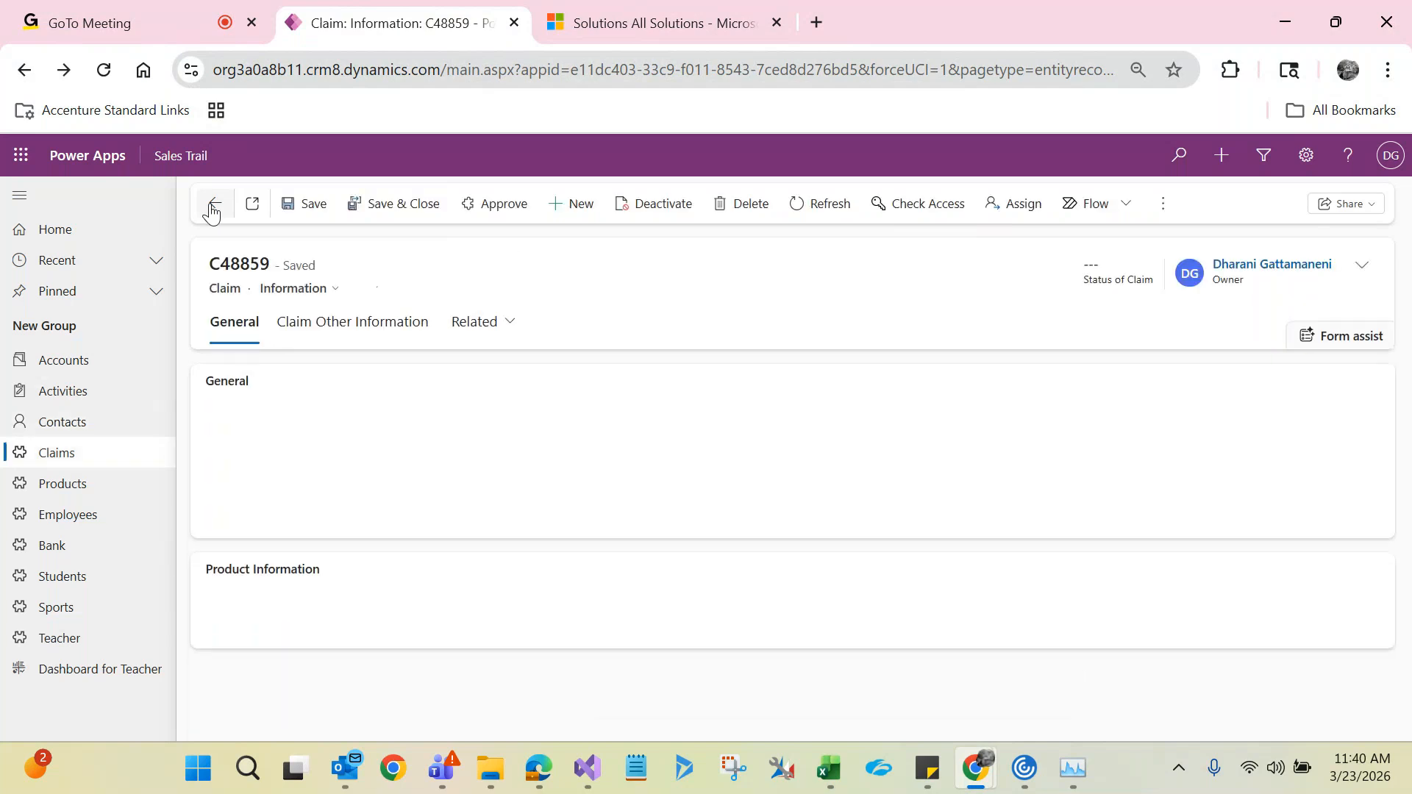
{"action": "left_click", "coordinate": [557, 521]}
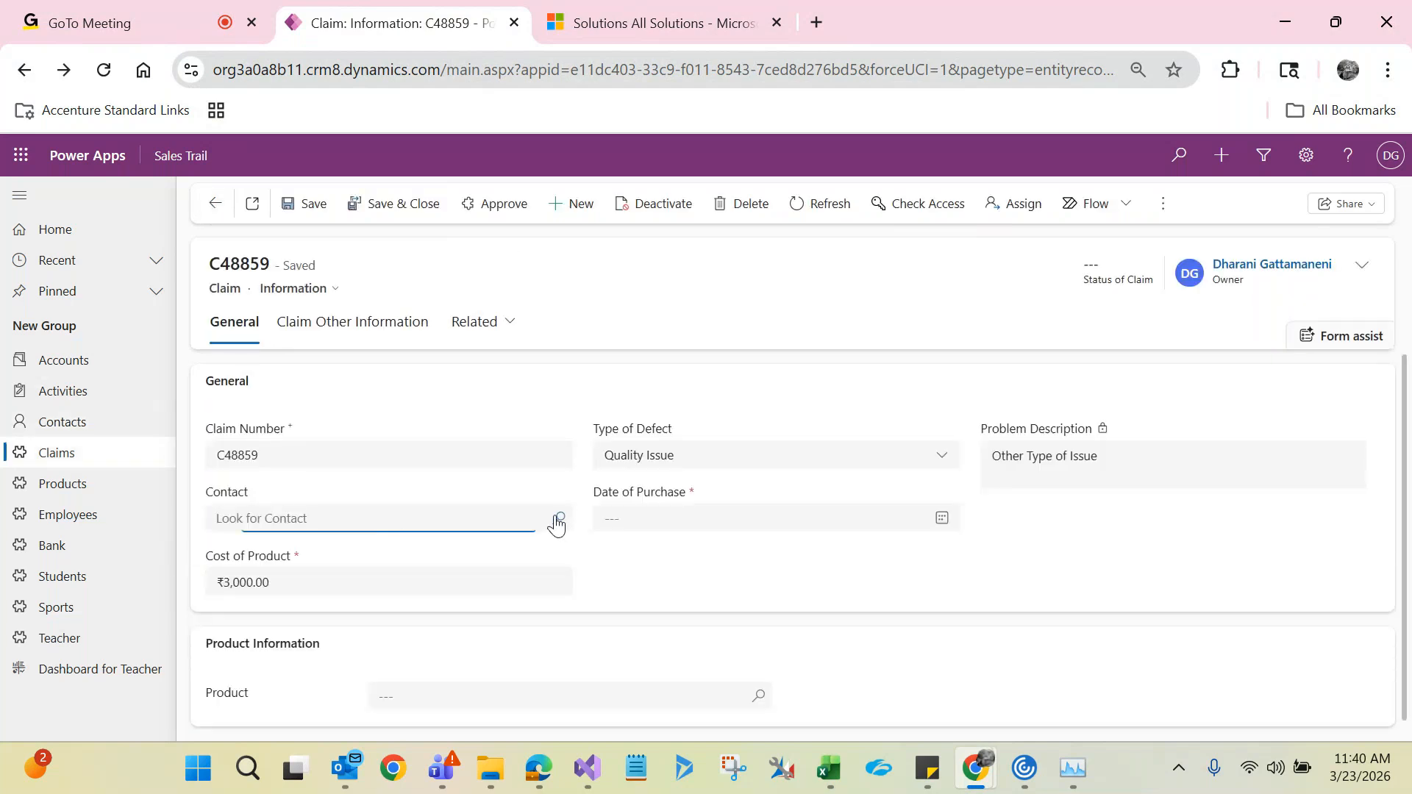
{"action": "left_click", "coordinate": [367, 333]}
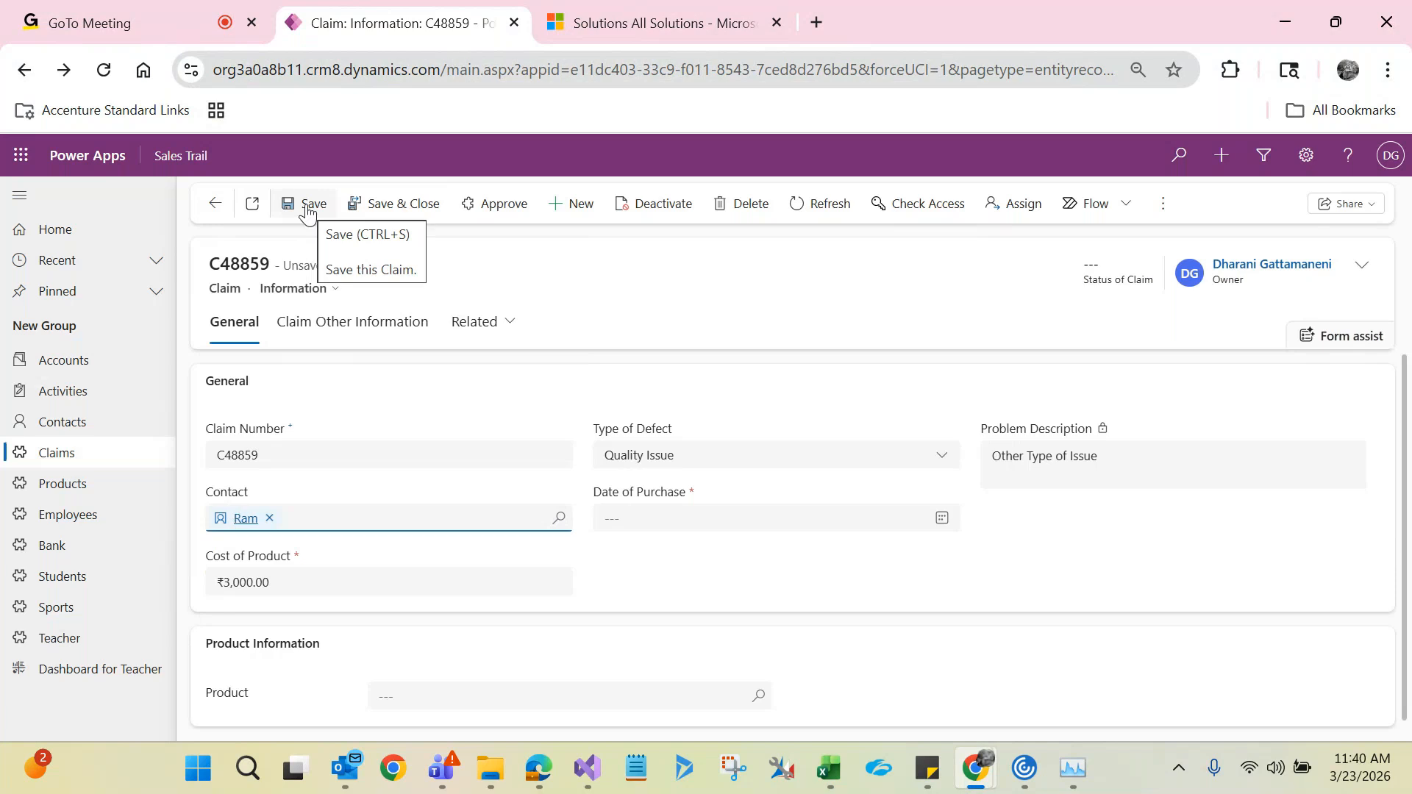
{"action": "left_click", "coordinate": [234, 460]}
{"action": "double_click", "coordinate": [234, 457]}
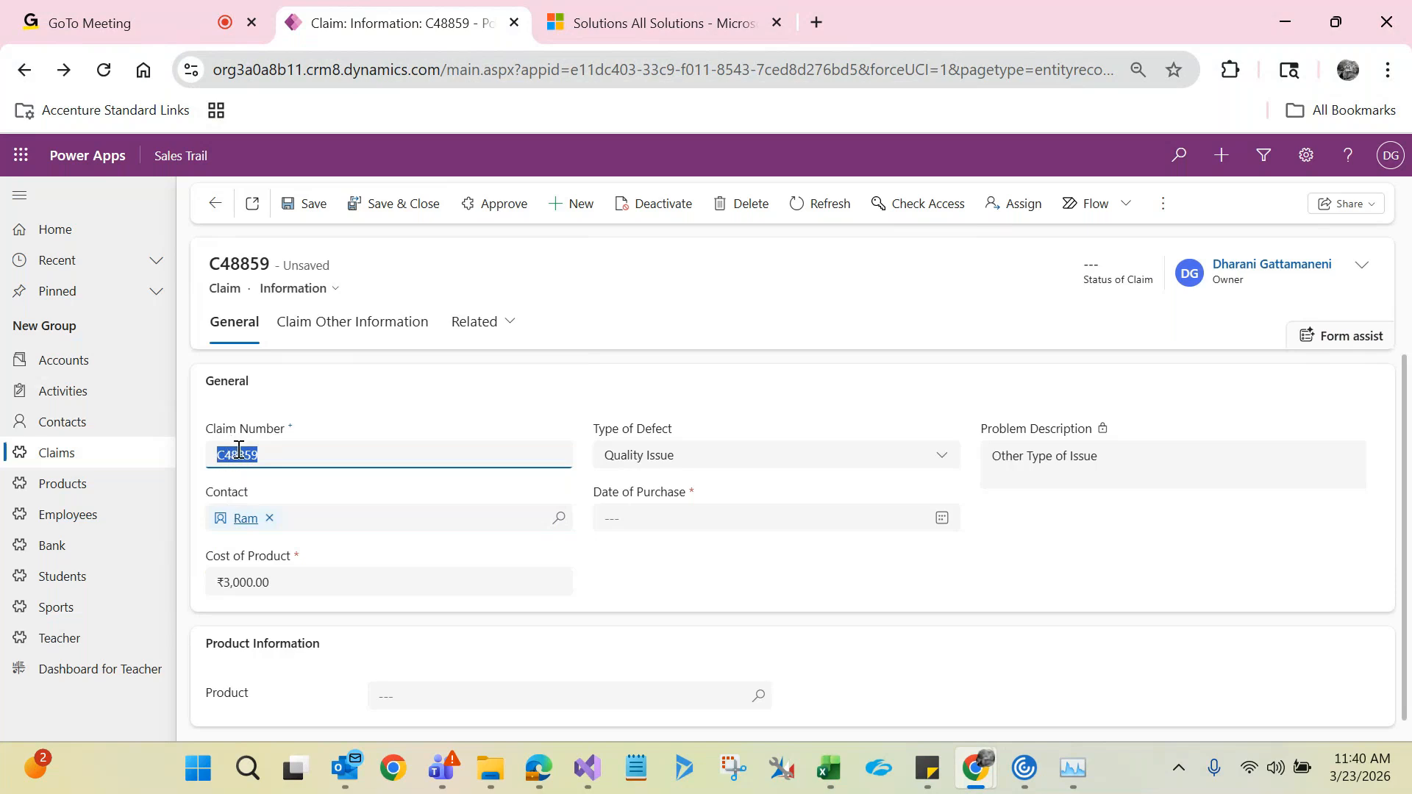
- Open the linked contact's record without saving the claim, dismiss the claim count alert, and inspect the contact's First Name field
{"action": "left_click", "coordinate": [237, 519]}
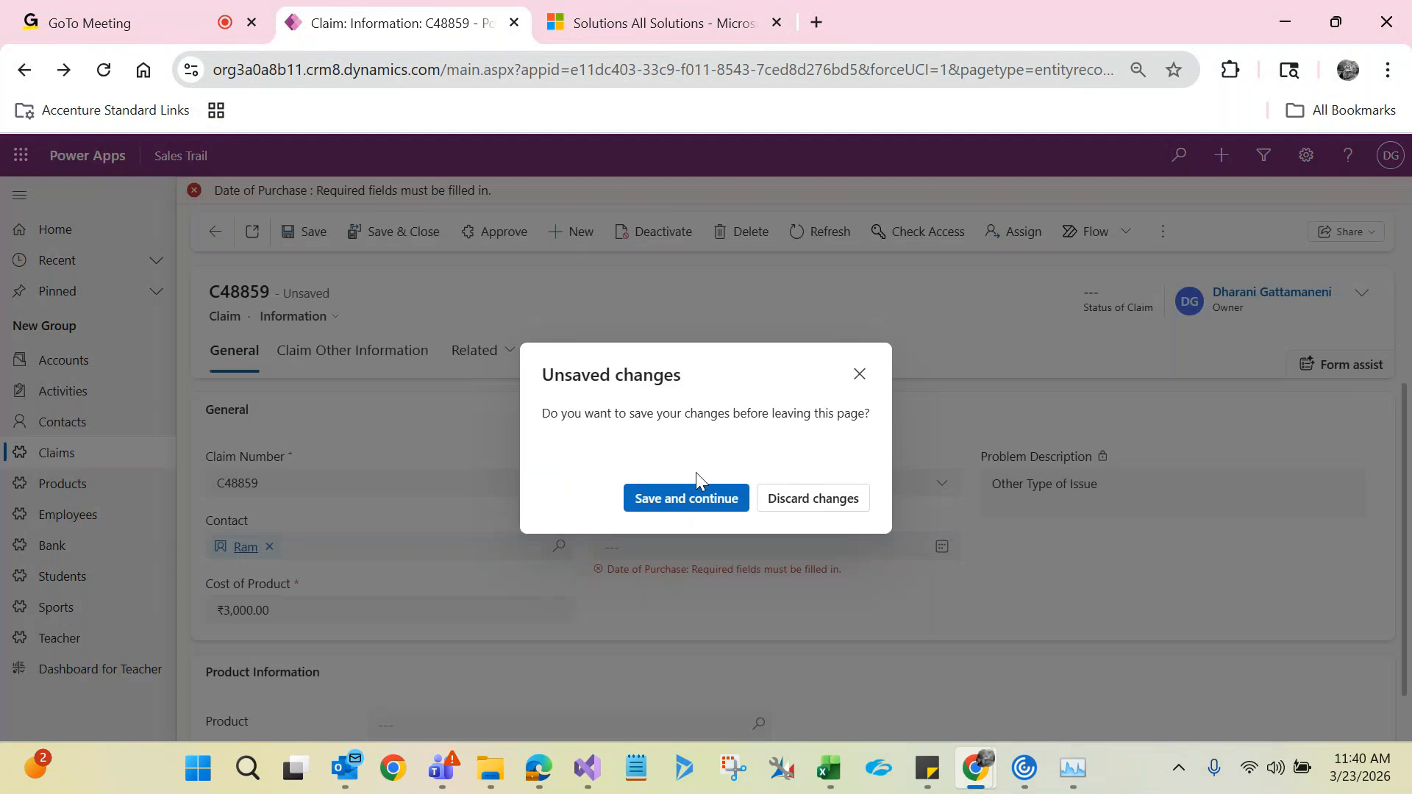
{"action": "left_click", "coordinate": [807, 506]}
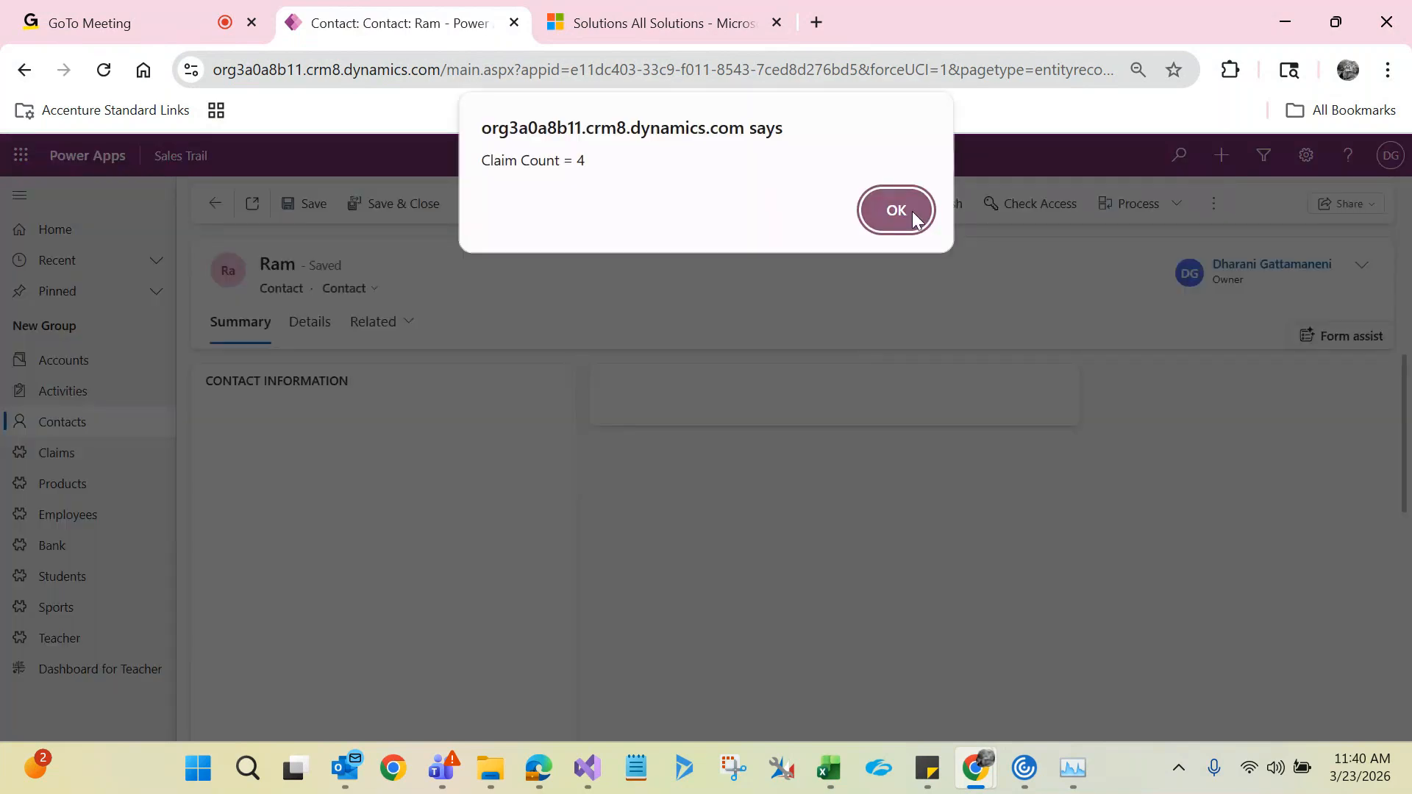
{"action": "left_click", "coordinate": [896, 211]}
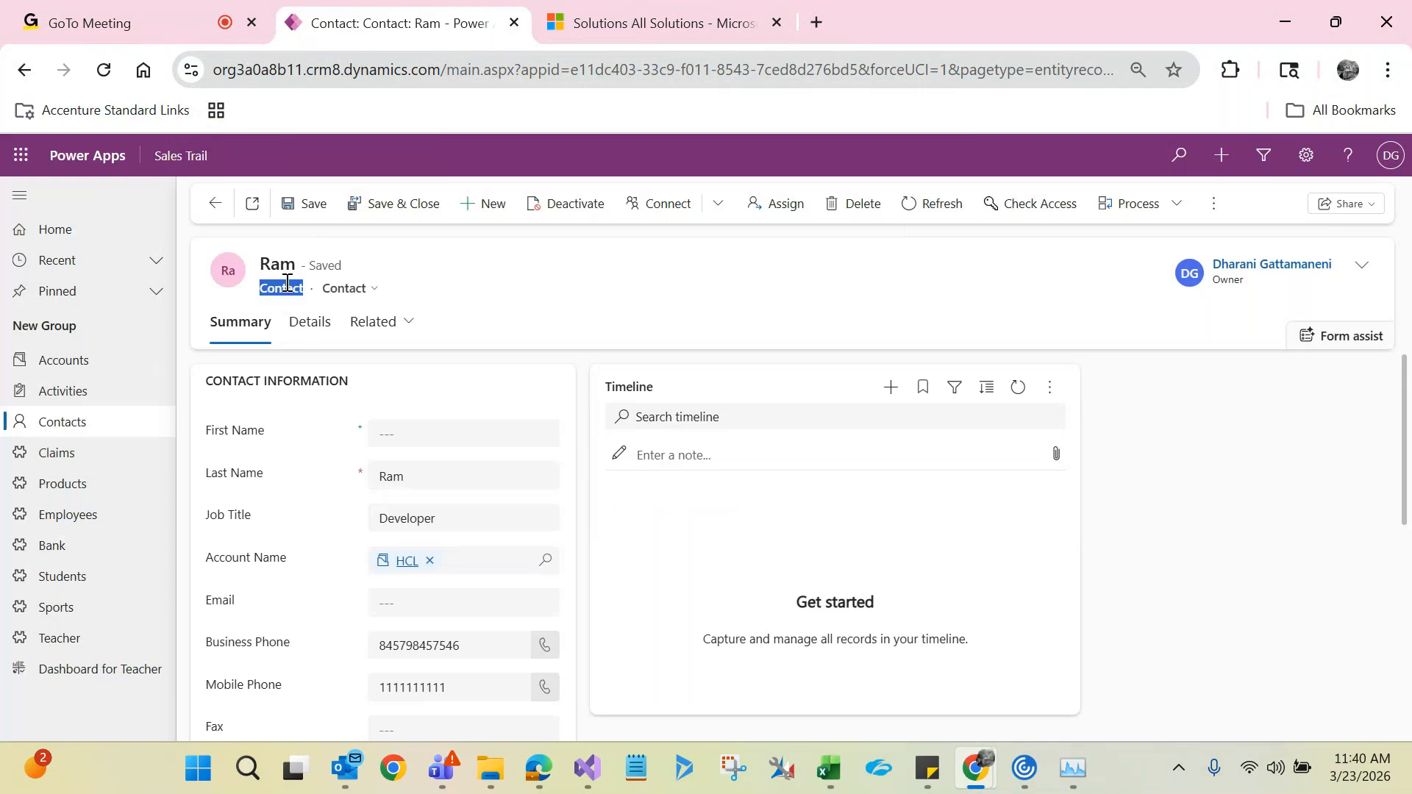
{"action": "left_click", "coordinate": [405, 428]}
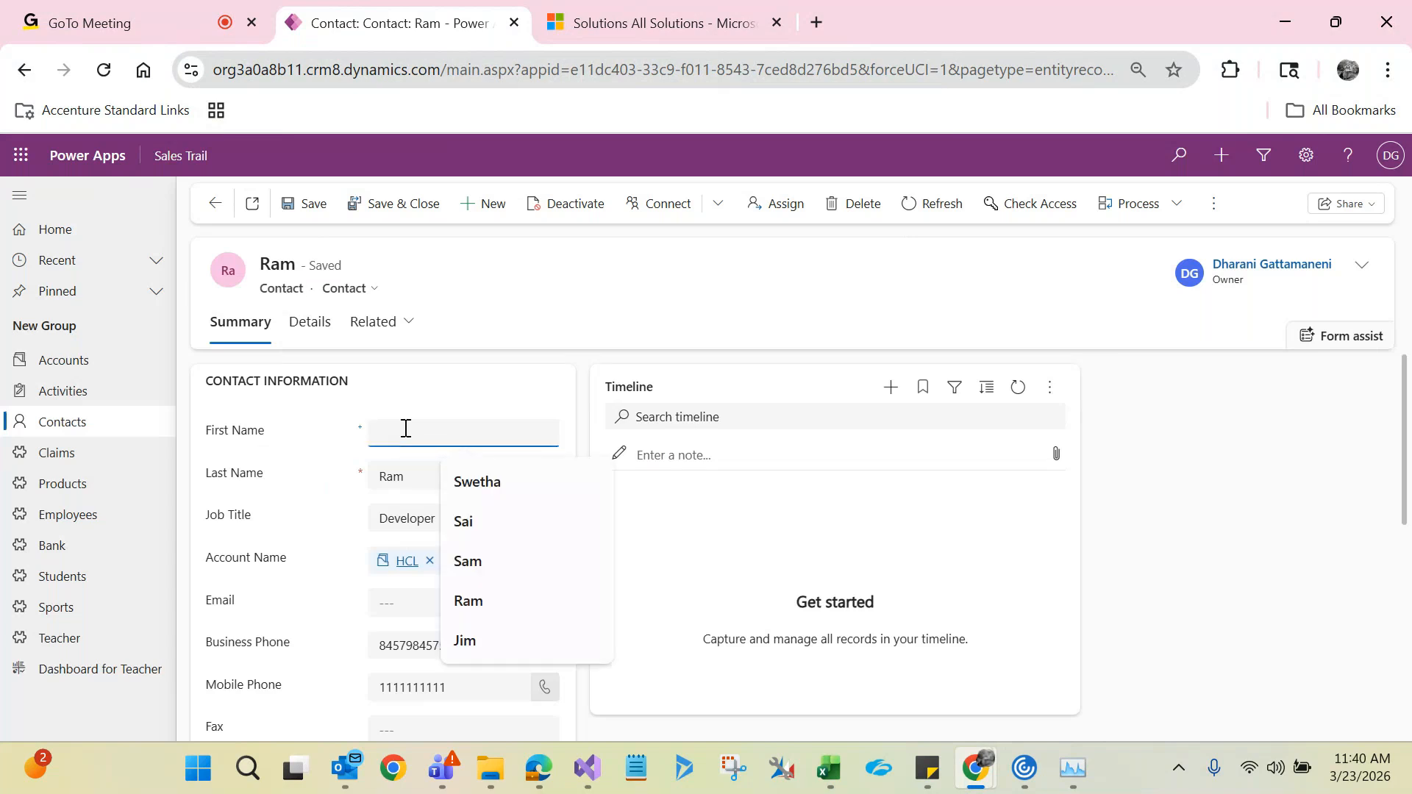
- Go back to the claim and set its Contact to the fourth contact in the lookup list, checking it against the claim number
{"action": "left_click", "coordinate": [215, 203]}
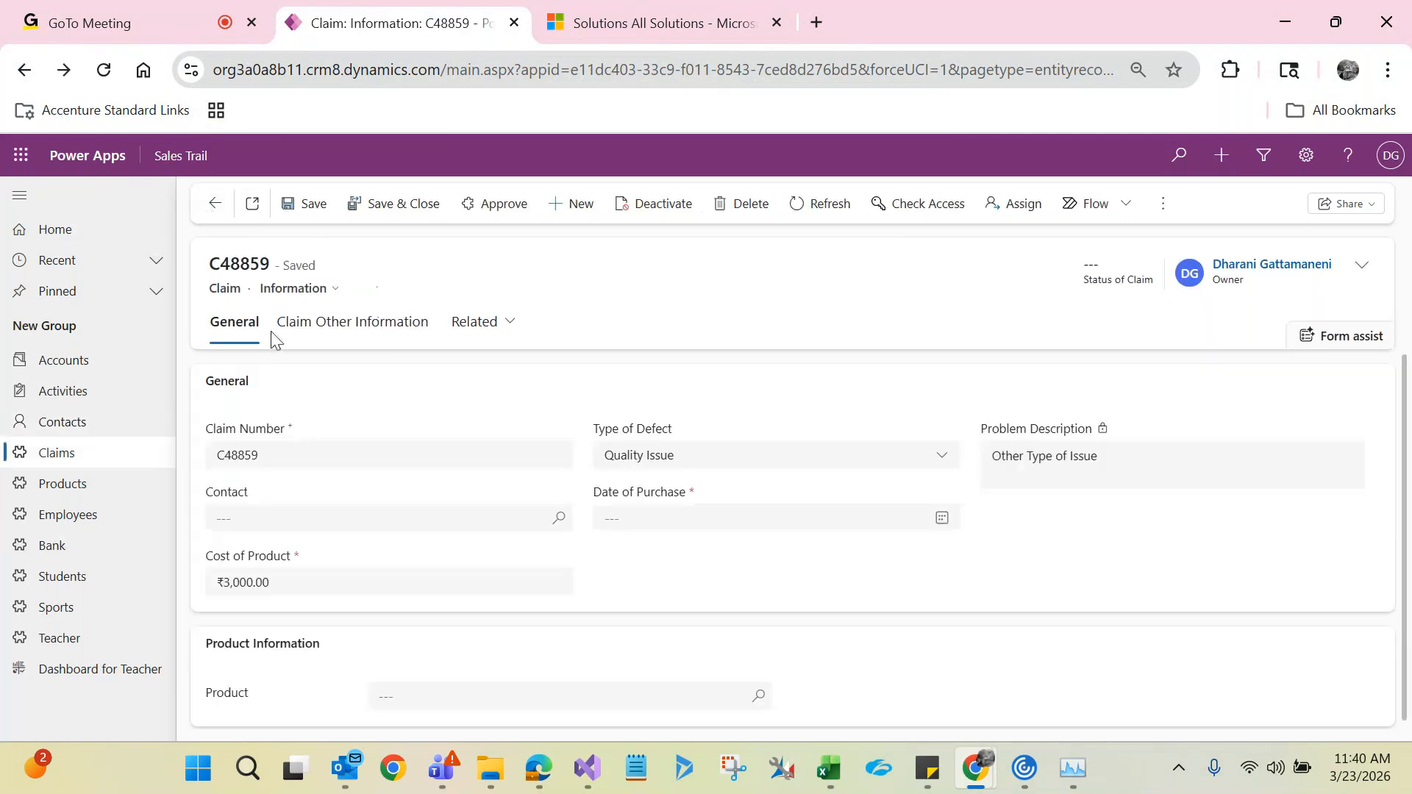
{"action": "double_click", "coordinate": [247, 456]}
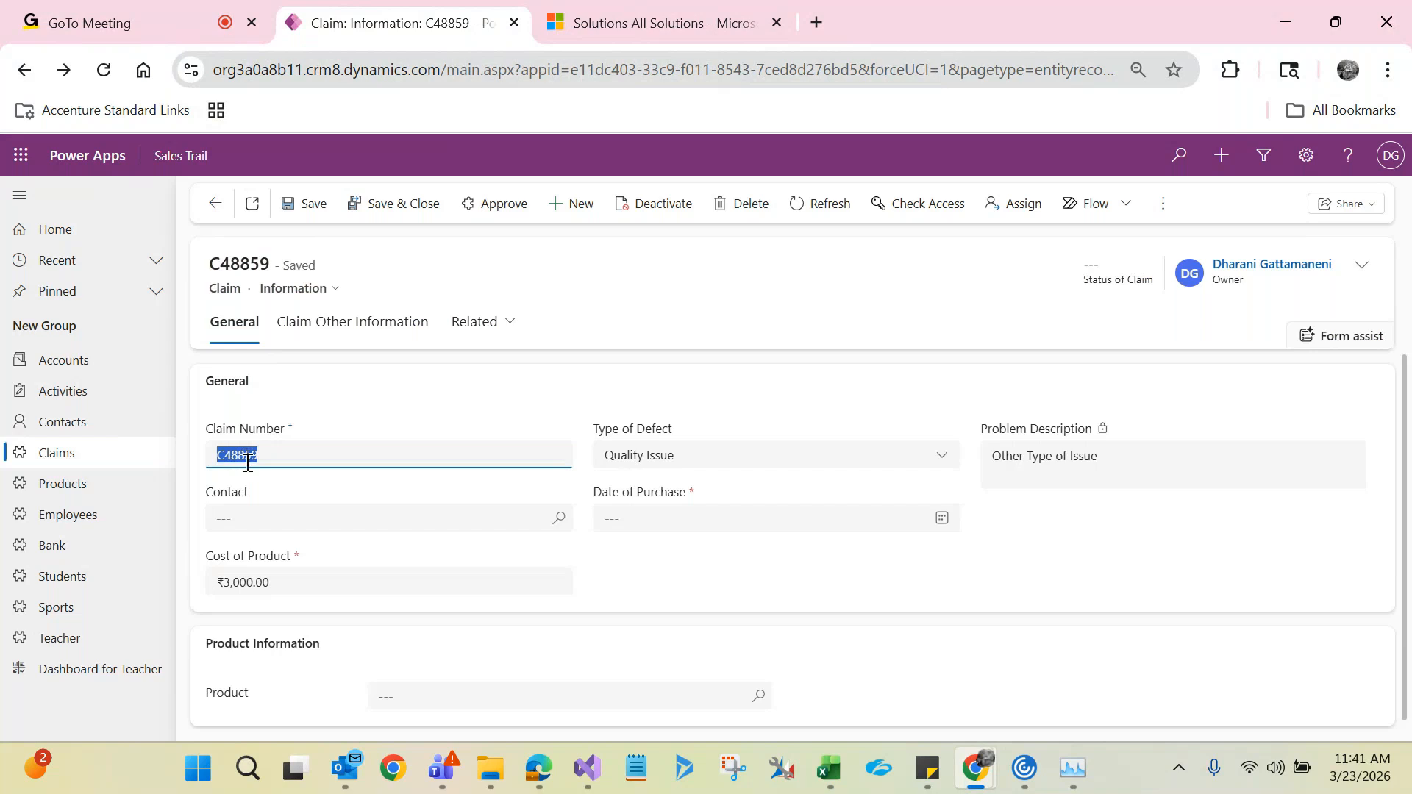
{"action": "left_click", "coordinate": [222, 293]}
{"action": "double_click", "coordinate": [222, 291]}
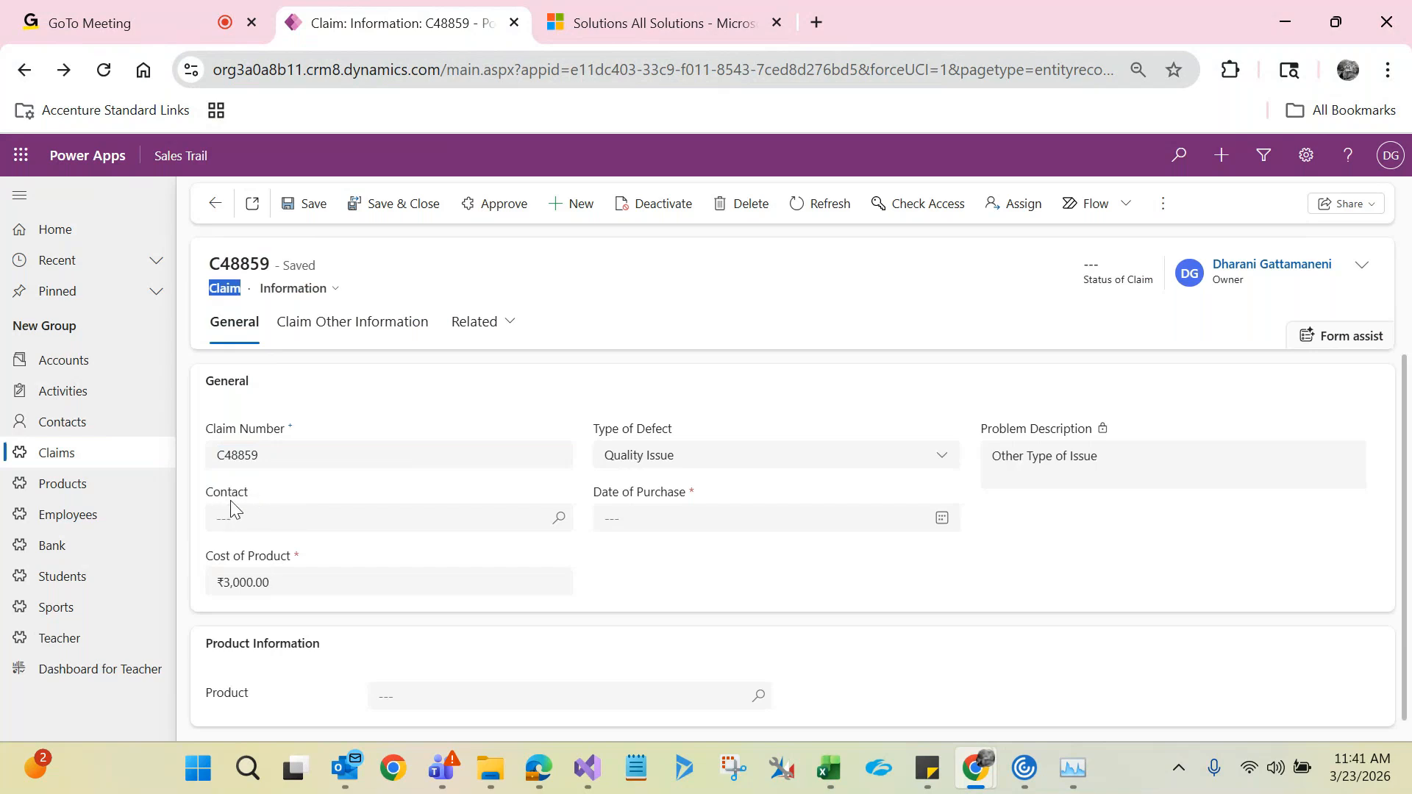
{"action": "left_click", "coordinate": [553, 522]}
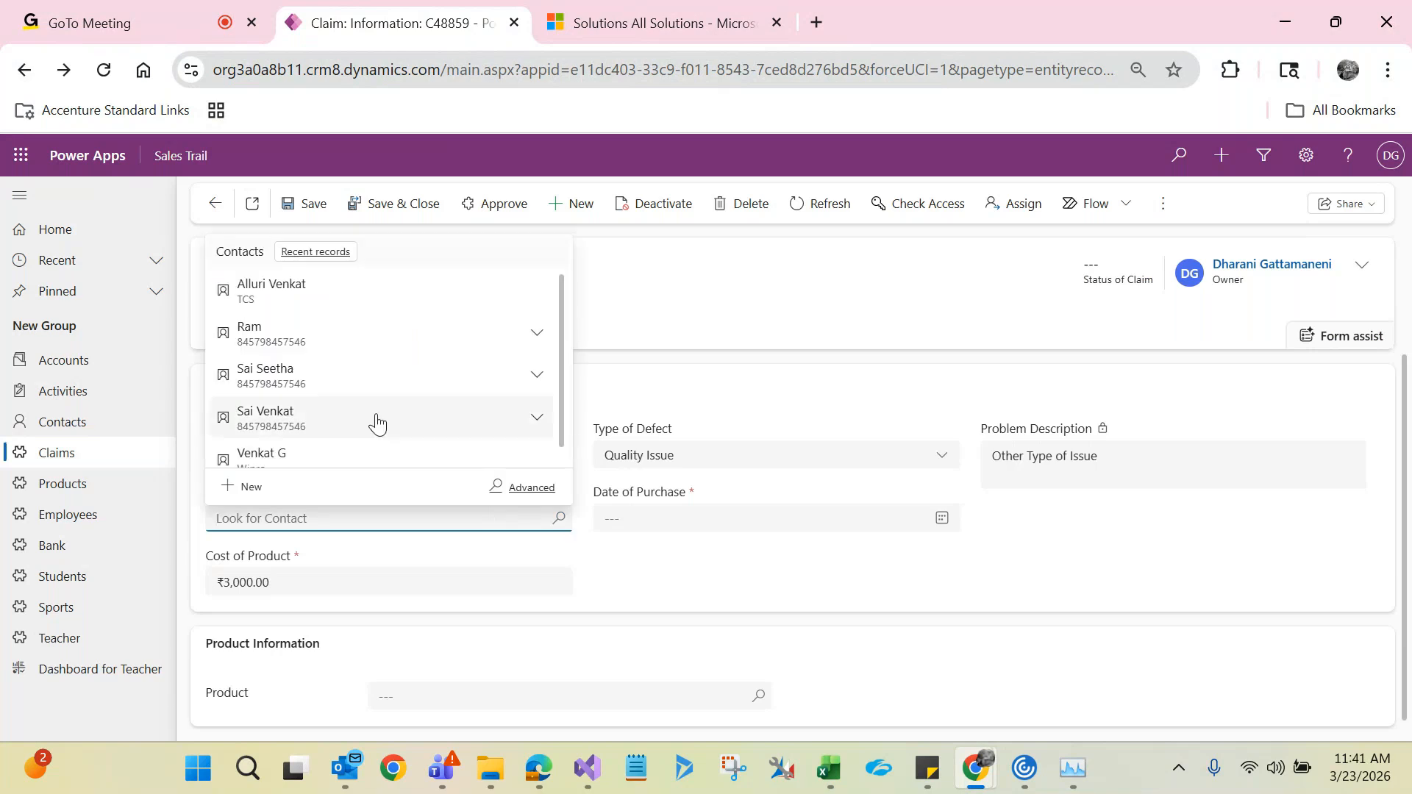
{"action": "left_click", "coordinate": [373, 421]}
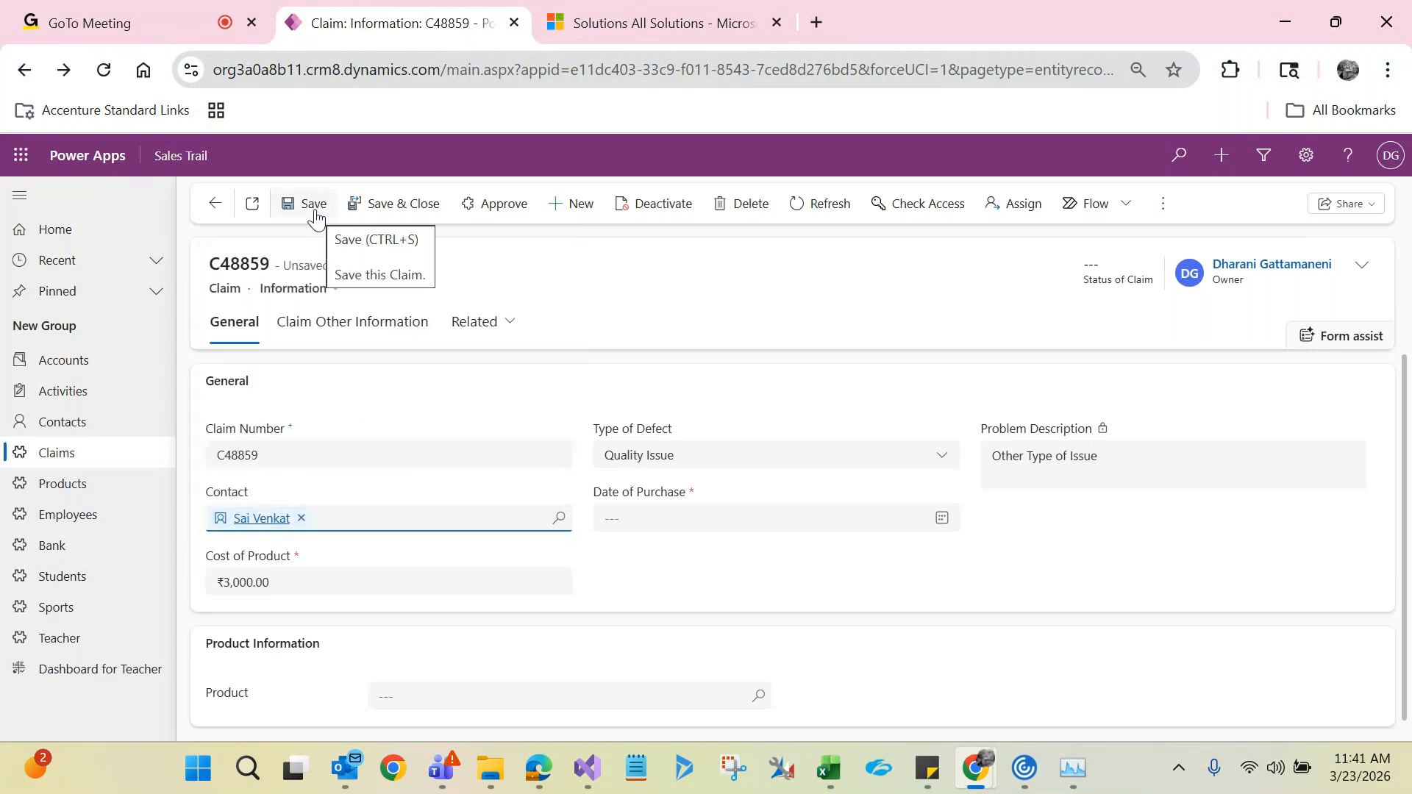
{"action": "double_click", "coordinate": [235, 455]}
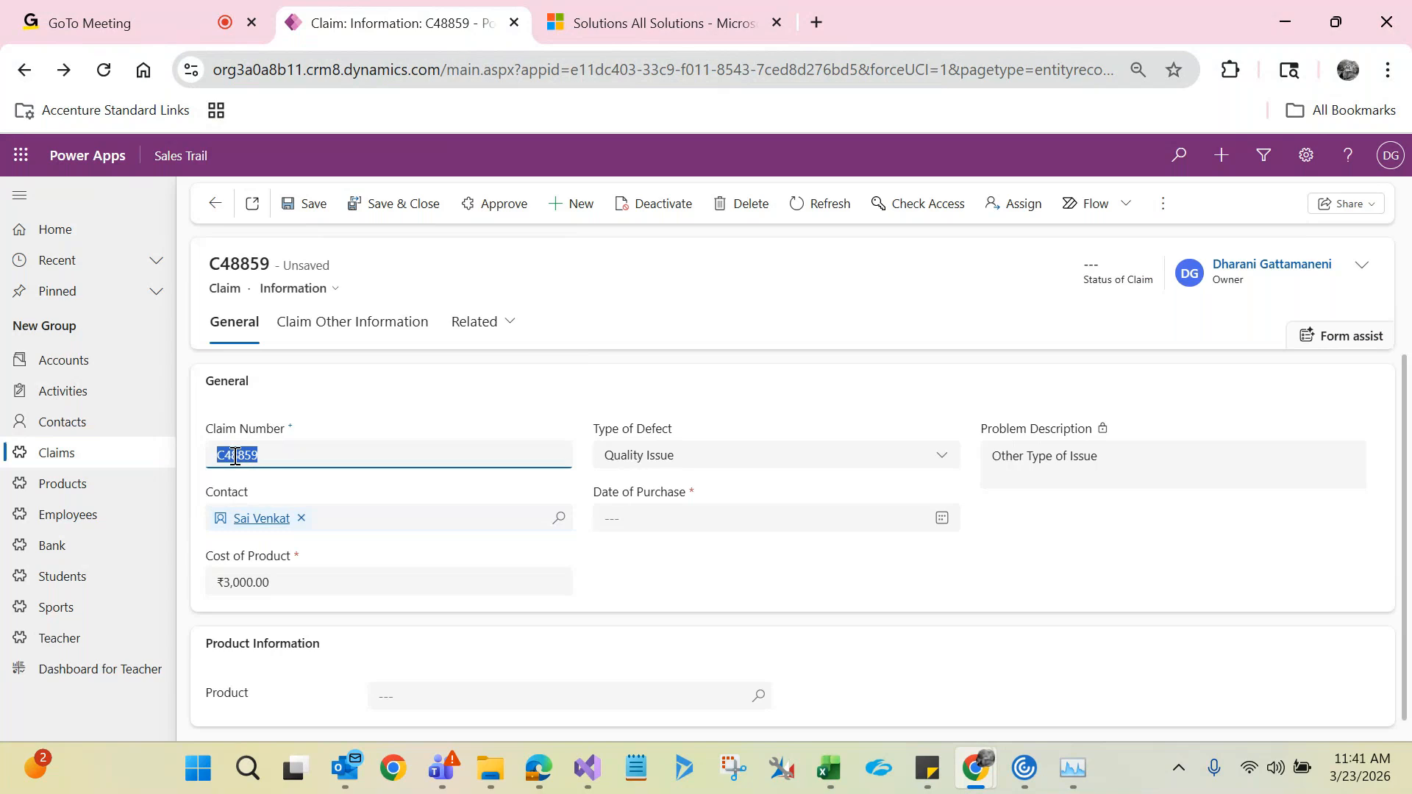
- Open the newly linked contact's record, discarding the claim's changes, dismiss the alert, and inspect the contact's Job Title field
{"action": "left_click", "coordinate": [251, 522]}
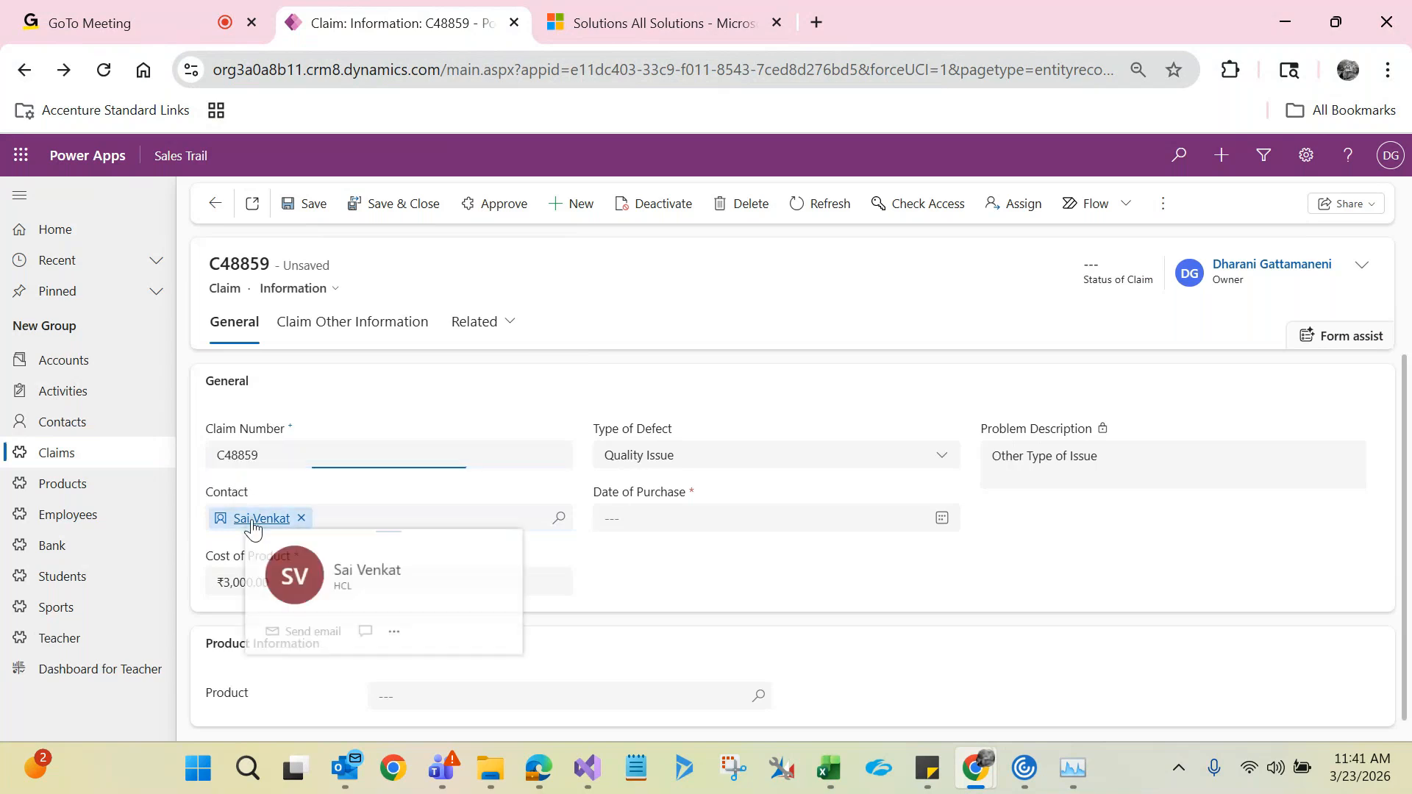
{"action": "left_click", "coordinate": [253, 520]}
{"action": "left_click", "coordinate": [816, 500]}
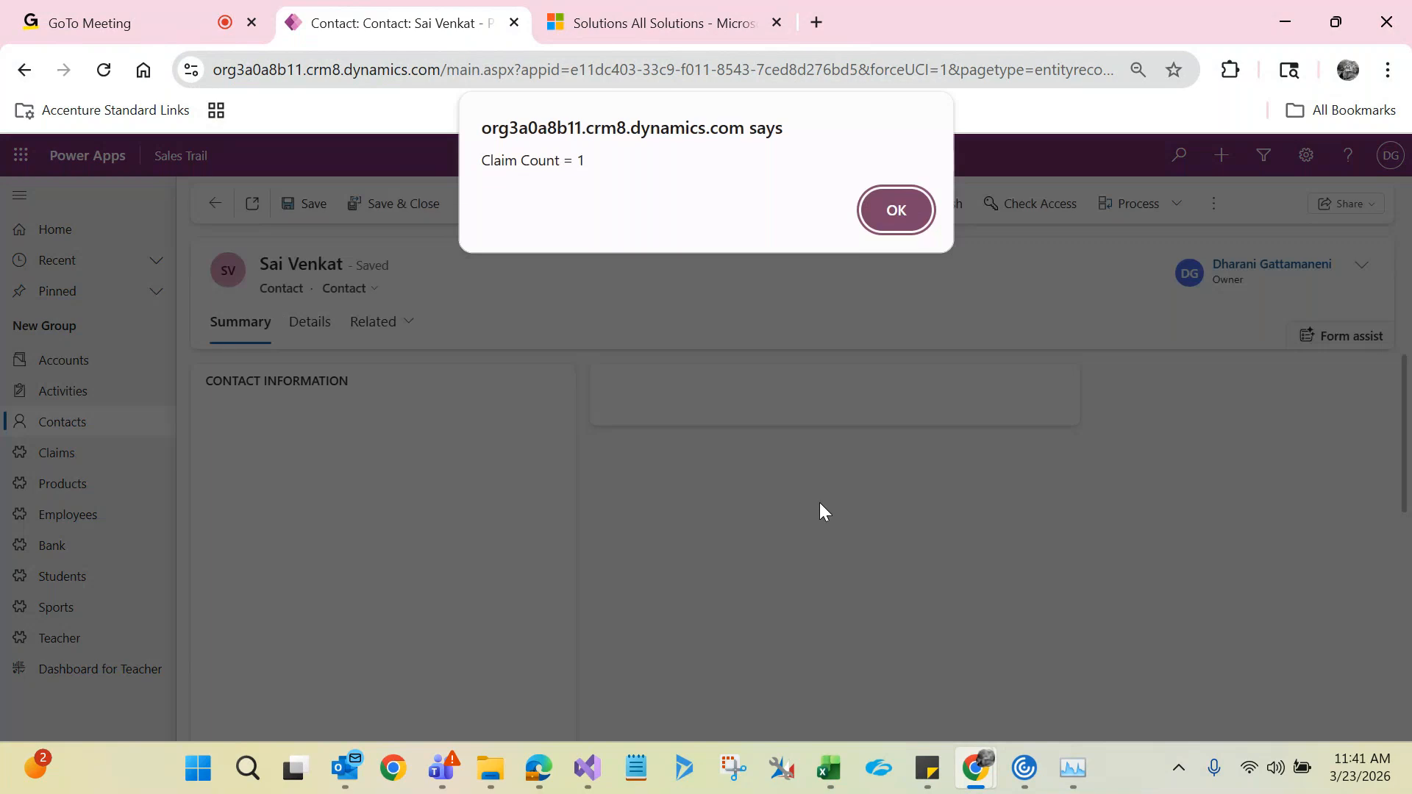
{"action": "left_click", "coordinate": [904, 206]}
{"action": "left_click", "coordinate": [391, 520]}
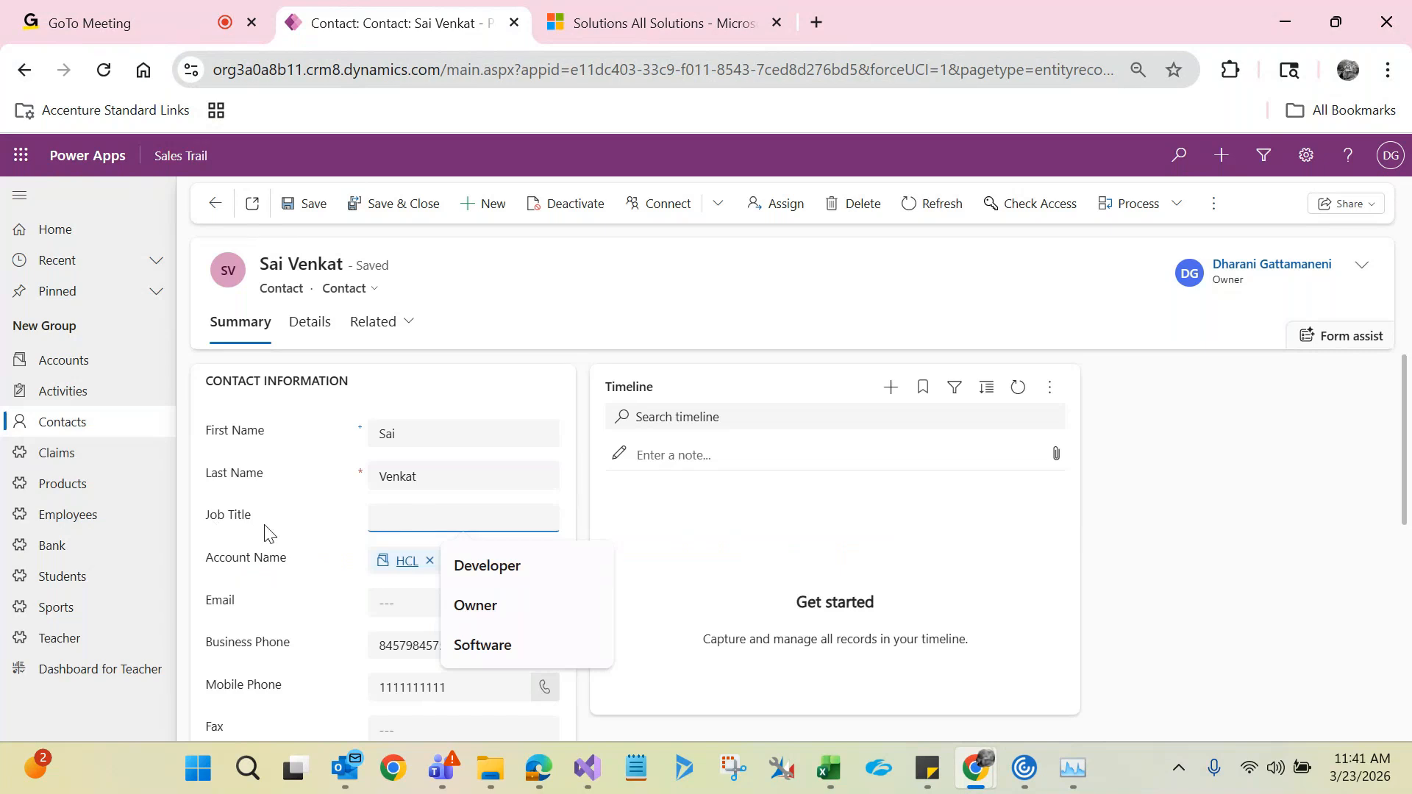
- Return to the claim record and examine its Claim Number and Contact fields
{"action": "left_click", "coordinate": [213, 214]}
{"action": "double_click", "coordinate": [237, 449]}
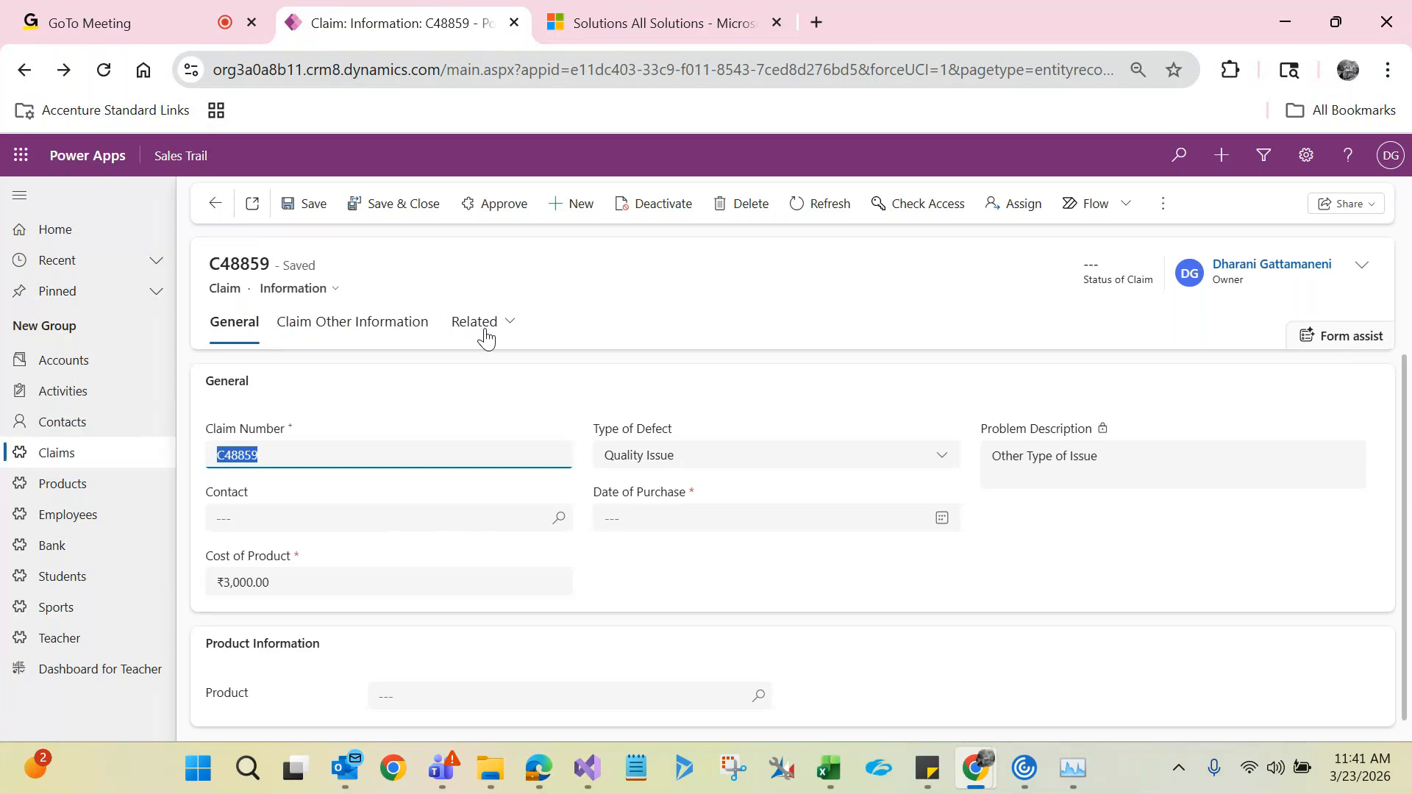
{"action": "left_click", "coordinate": [478, 410]}
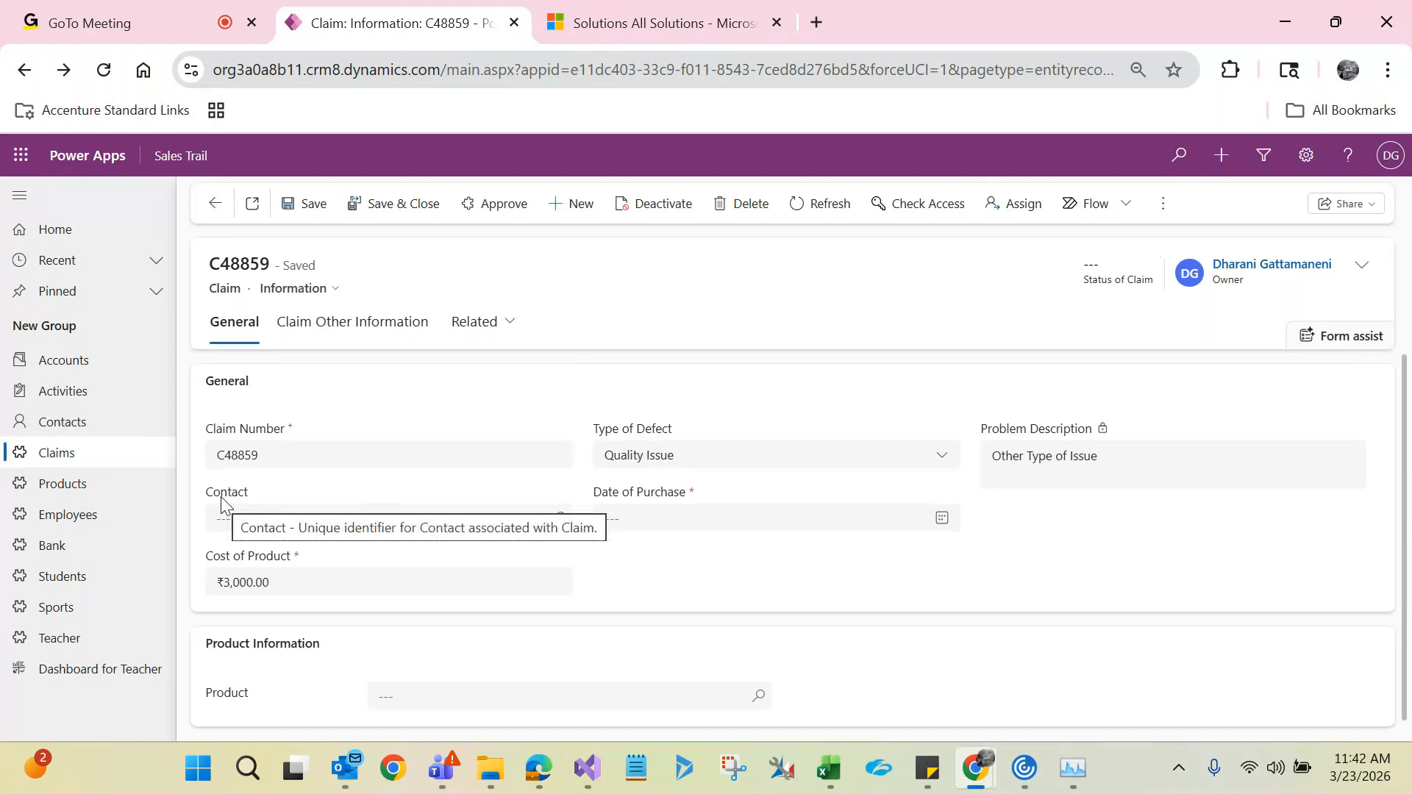
{"action": "left_click", "coordinate": [241, 454]}
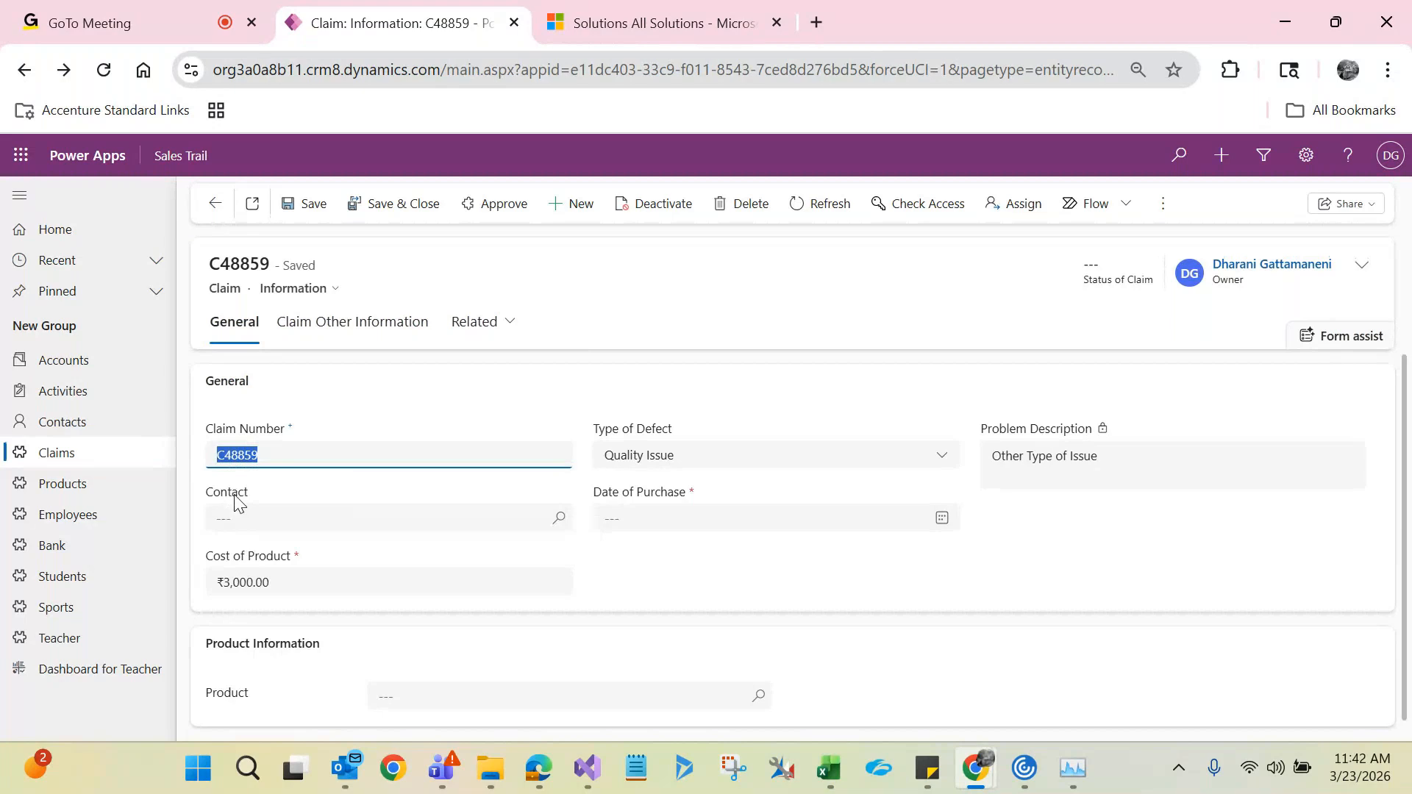
{"action": "left_click", "coordinate": [407, 402]}
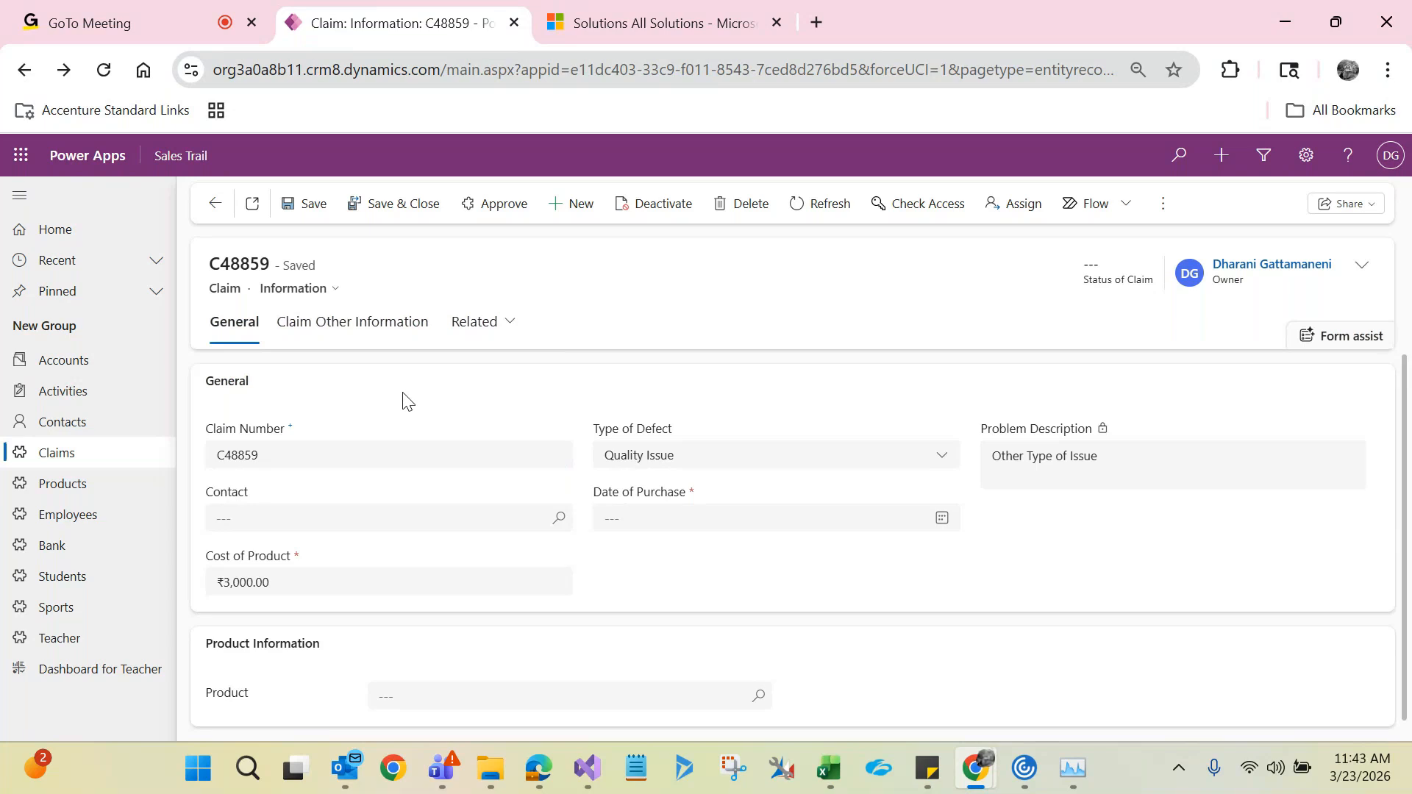
- Set the claim's Contact to the contact who is a Developer at HCL and preview that contact's card
{"action": "left_click", "coordinate": [265, 518]}
{"action": "left_click", "coordinate": [251, 416]}
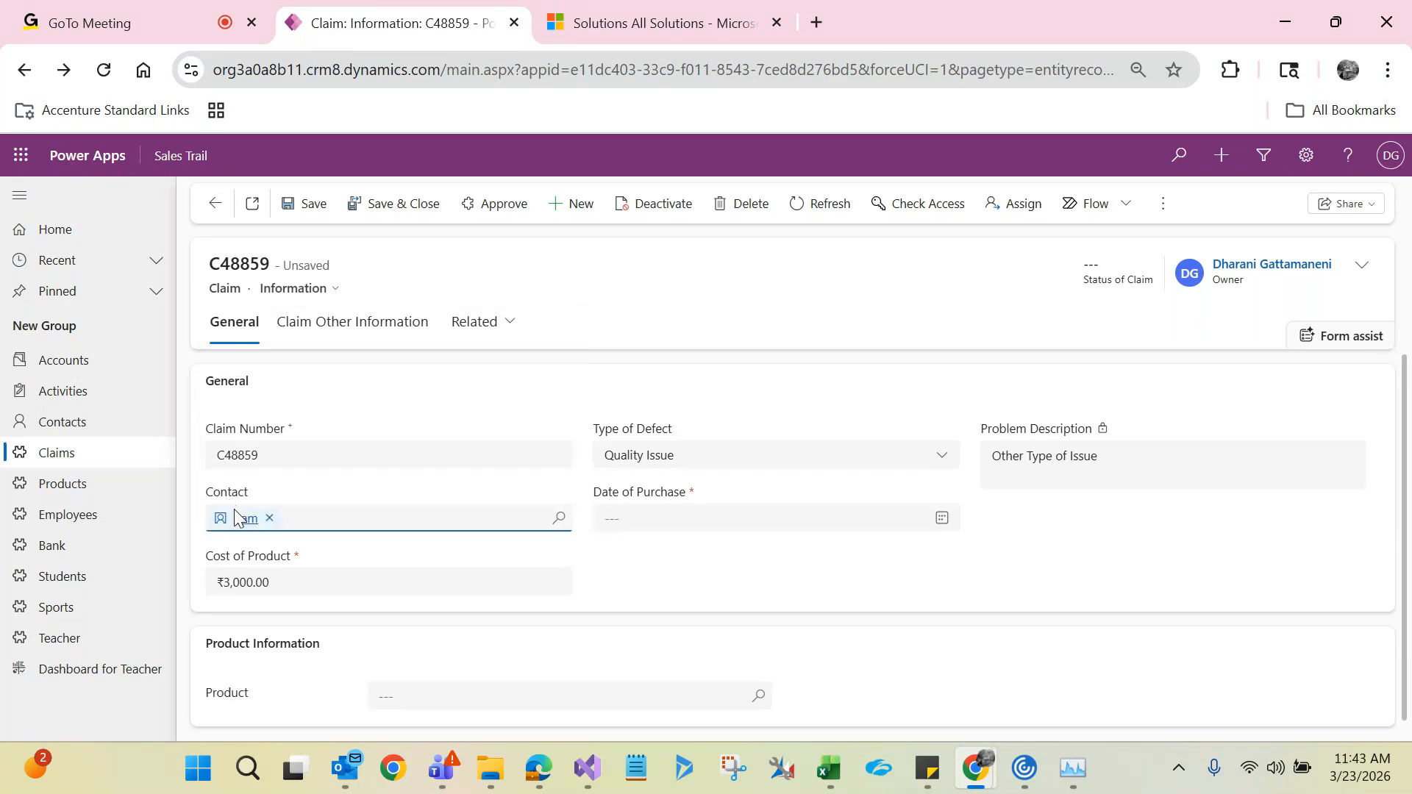
{"action": "mouse_move", "coordinate": [246, 527]}
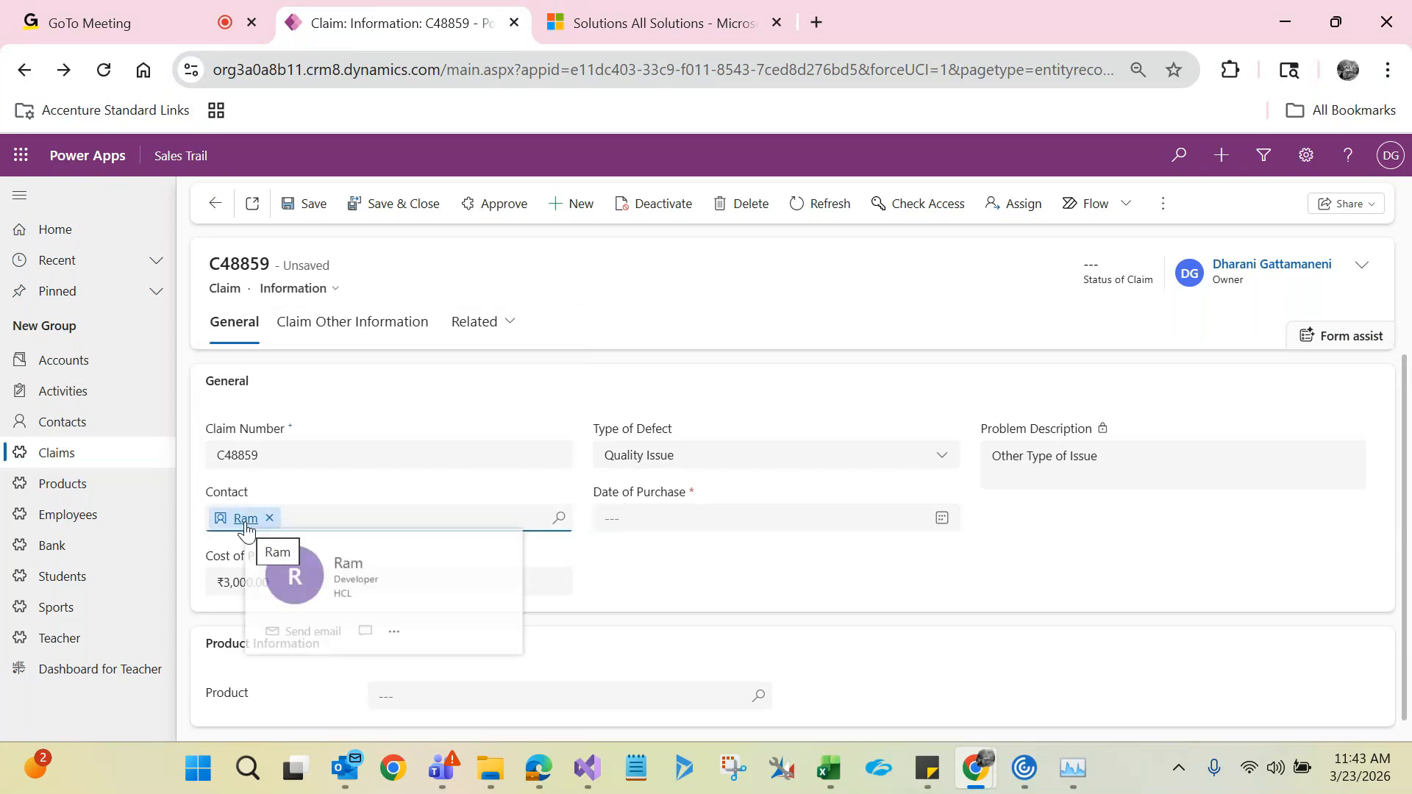
{"action": "left_click", "coordinate": [650, 570]}
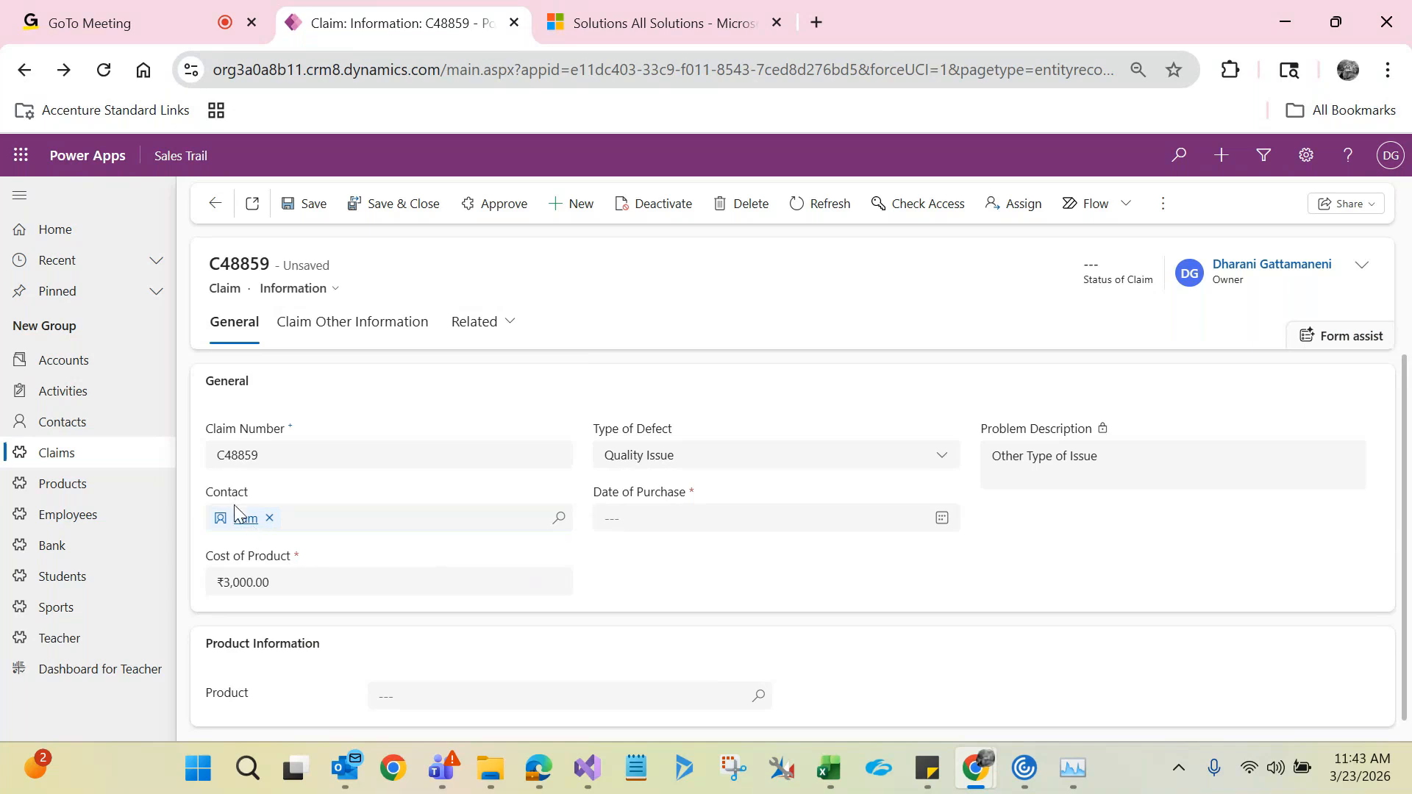
{"action": "mouse_move", "coordinate": [237, 527]}
- Search Google for "ms crm js update web api" in a new browser tab
{"action": "left_click", "coordinate": [818, 22]}
{"action": "type", "text": "ms c"}
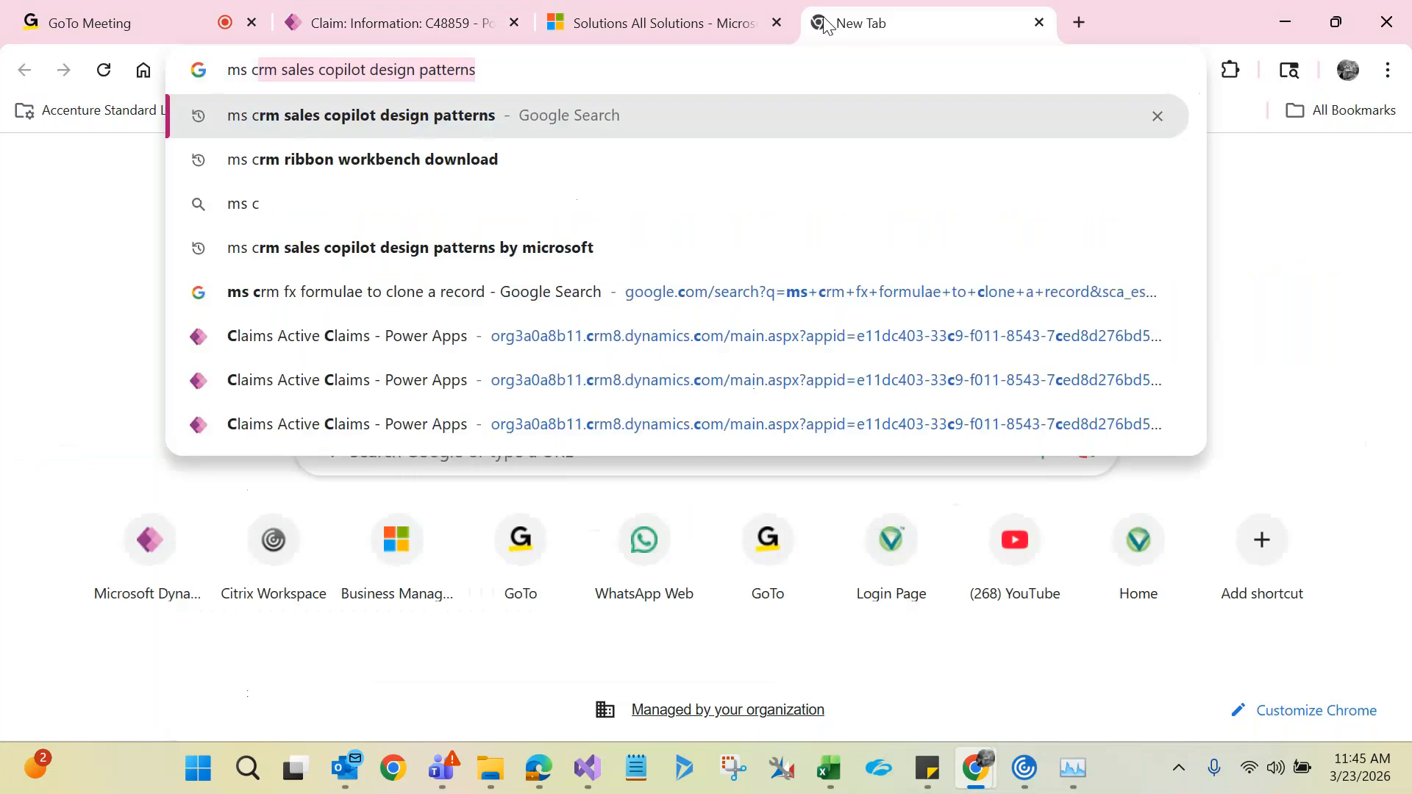
{"action": "type", "text": "rm js u"}
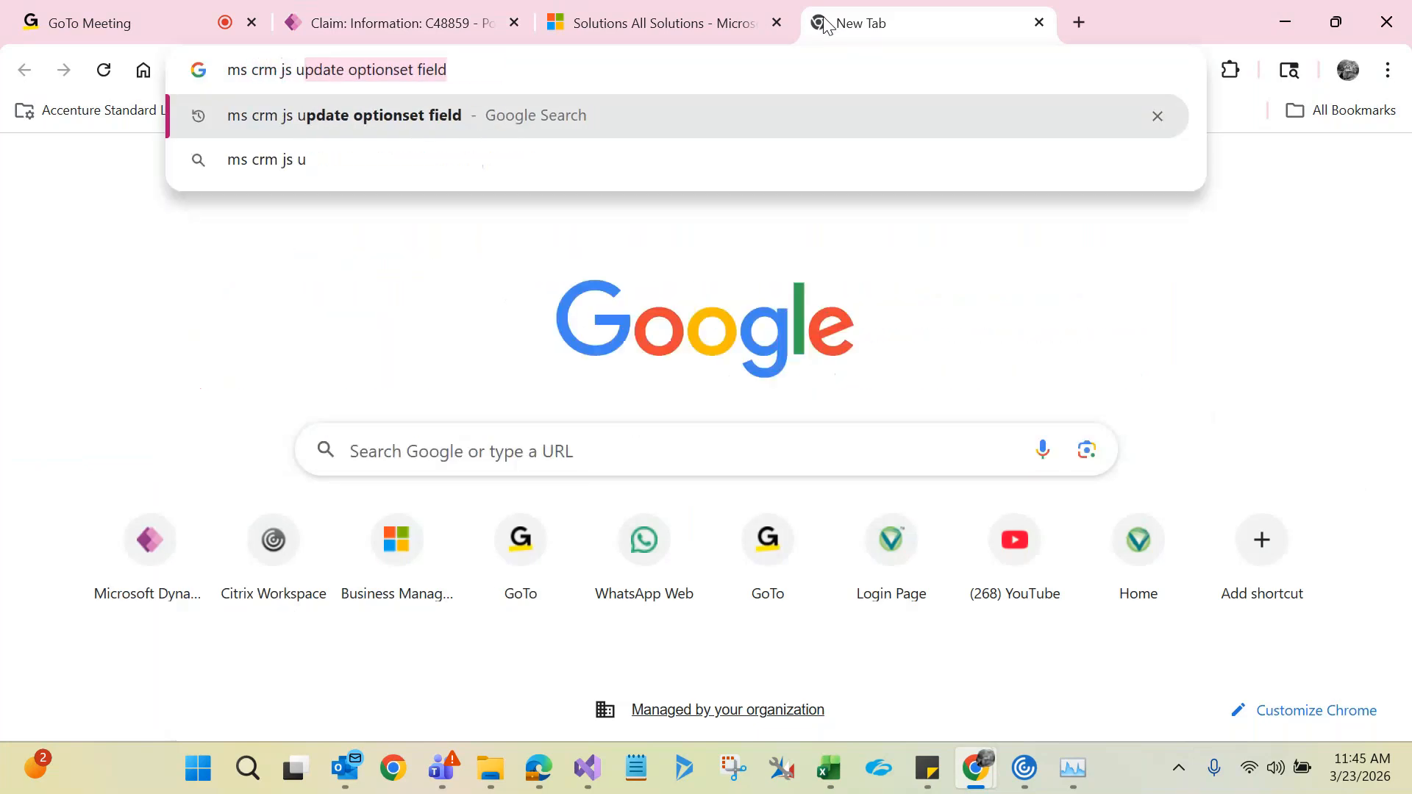
{"action": "type", "text": "pdate"}
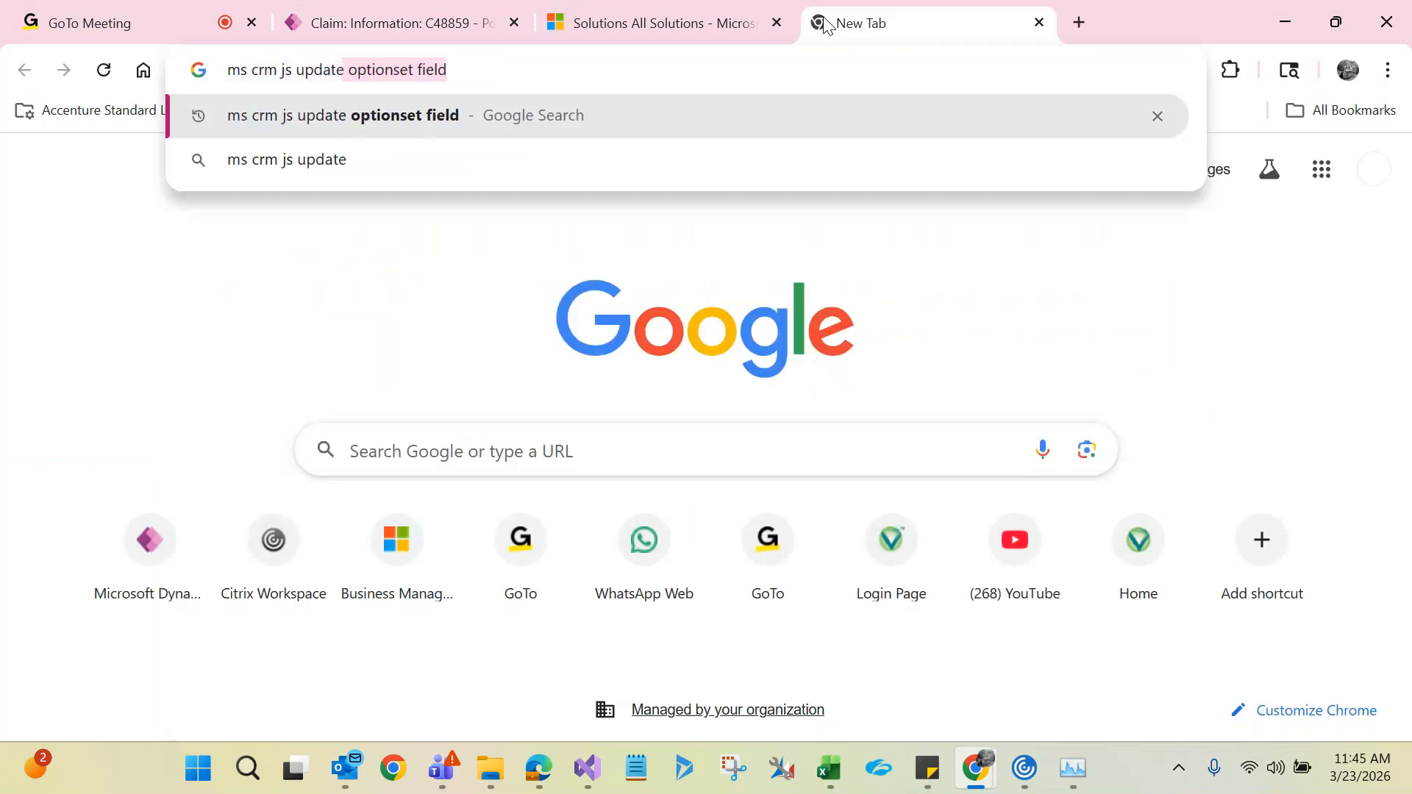
{"action": "type", "text": " web a"}
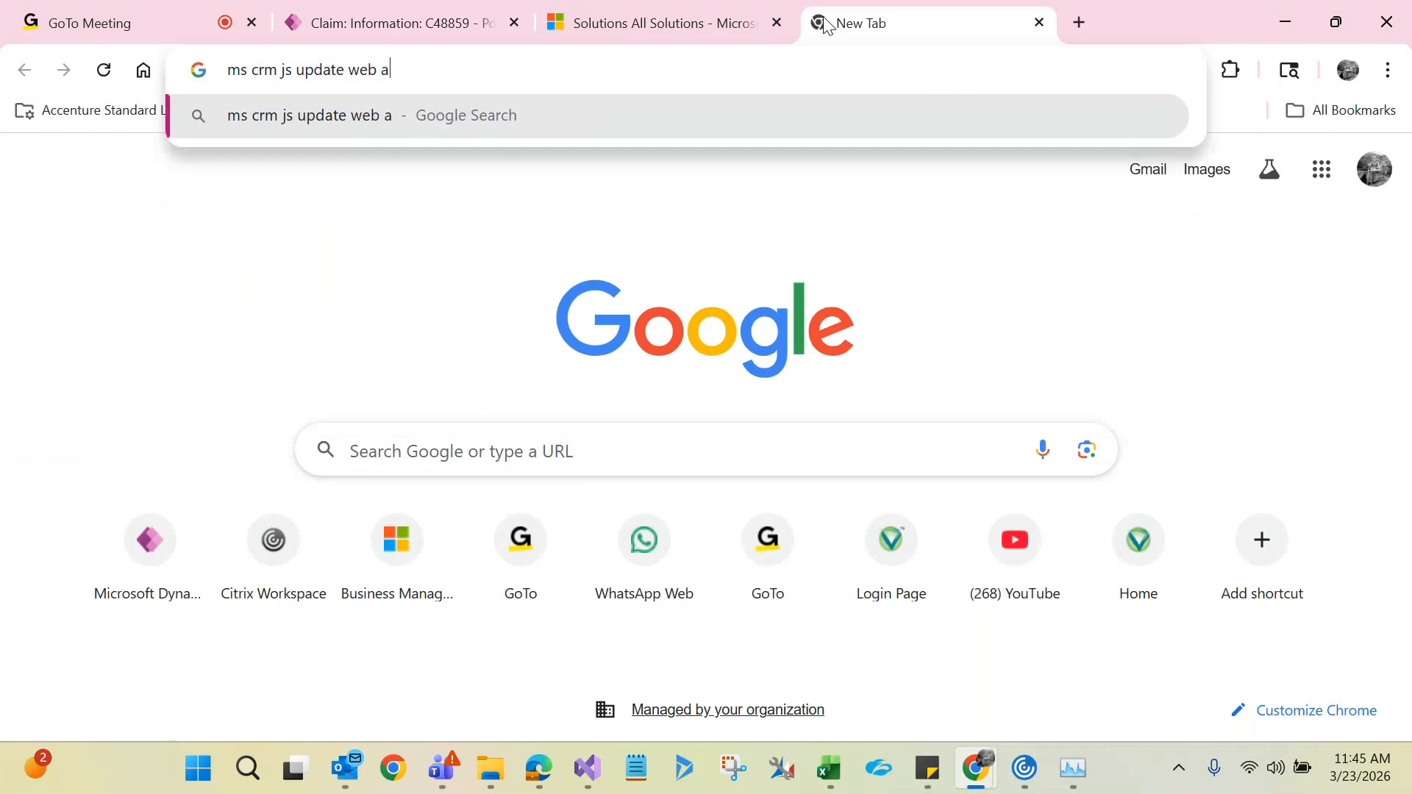
{"action": "type", "text": "pi"}
{"action": "key", "text": "Return"}
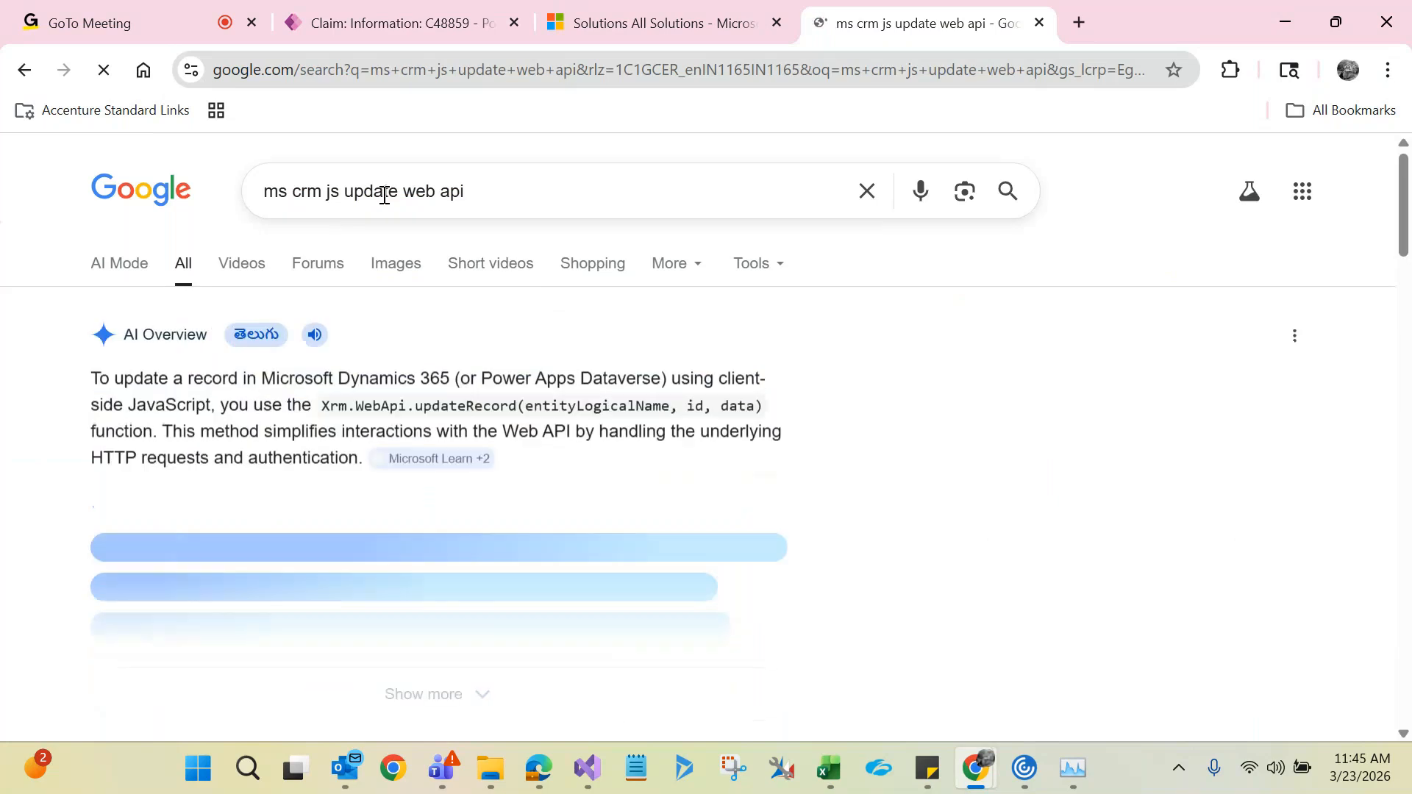
- Expand the AI overview to review the Xrm.WebApi.updateRecord syntax, and look through the search results below it
{"action": "left_click", "coordinate": [372, 686]}
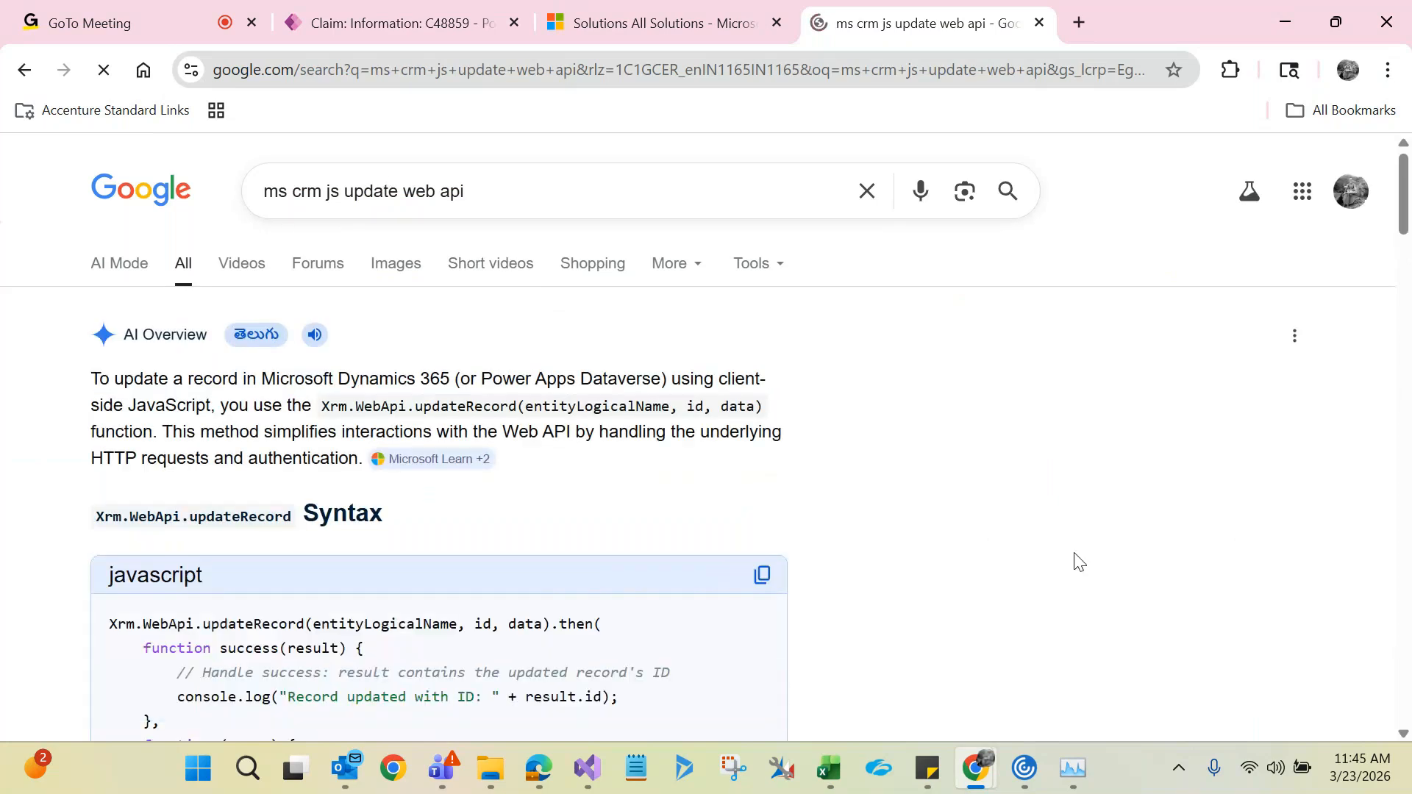
{"action": "scroll", "coordinate": [1406, 198], "scroll_direction": "down", "scroll_amount": 3}
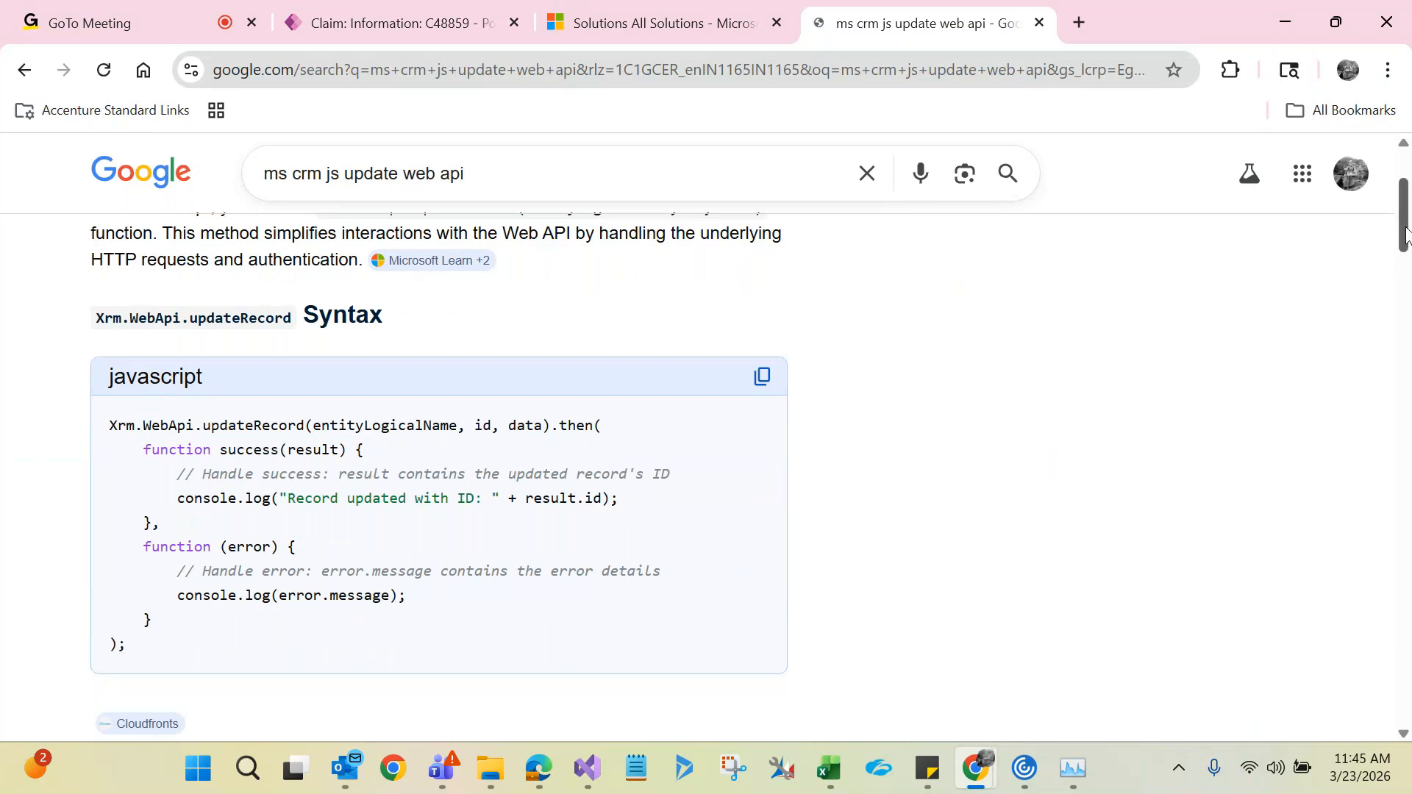
{"action": "scroll", "coordinate": [1406, 276], "scroll_direction": "down", "scroll_amount": 3}
{"action": "left_click_drag", "start_coordinate": [1406, 275], "coordinate": [1395, 447]}
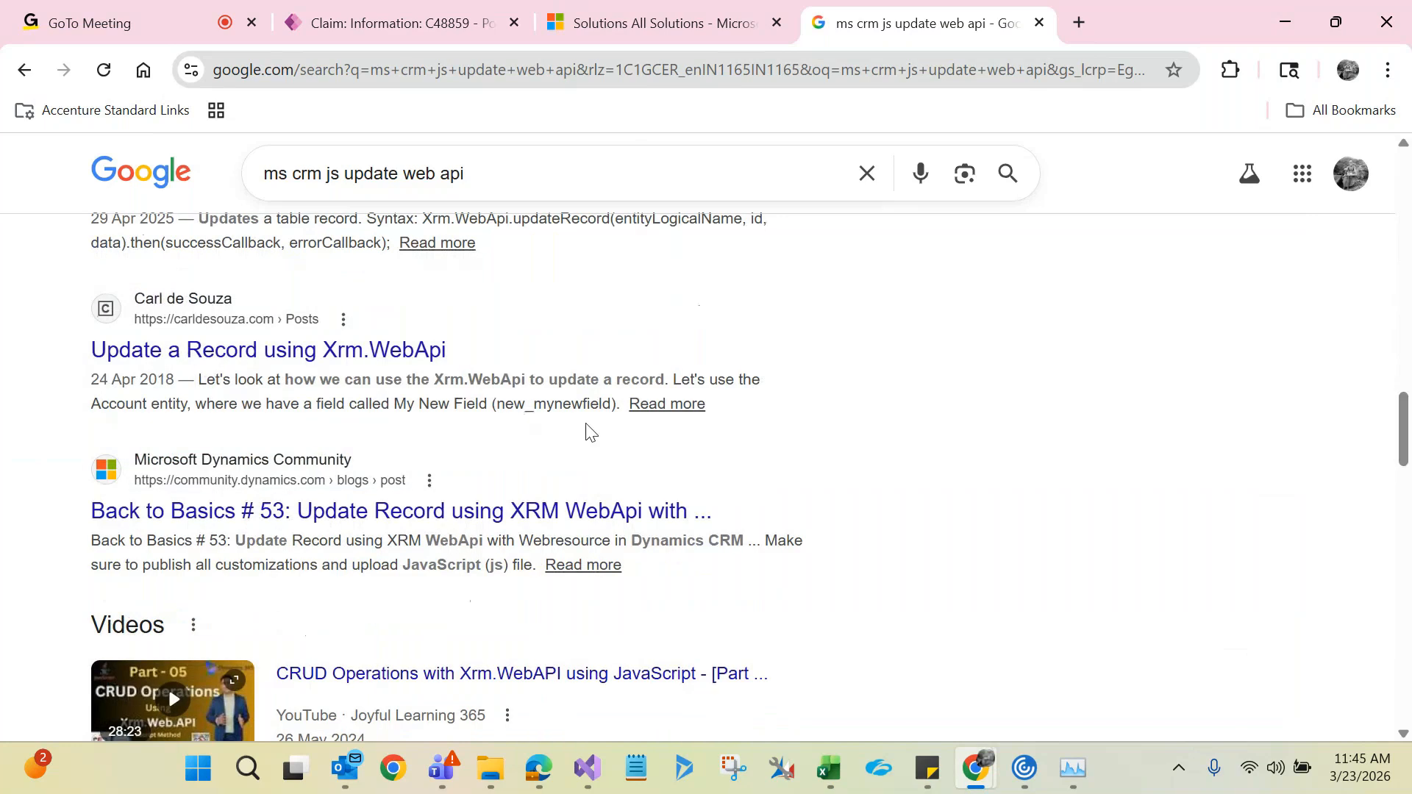
- Open the "Update a Record using Xrm.WebApi" article in a separate browser tab and review its updateRecord code sample
{"action": "right_click", "coordinate": [444, 352]}
{"action": "left_click", "coordinate": [482, 367]}
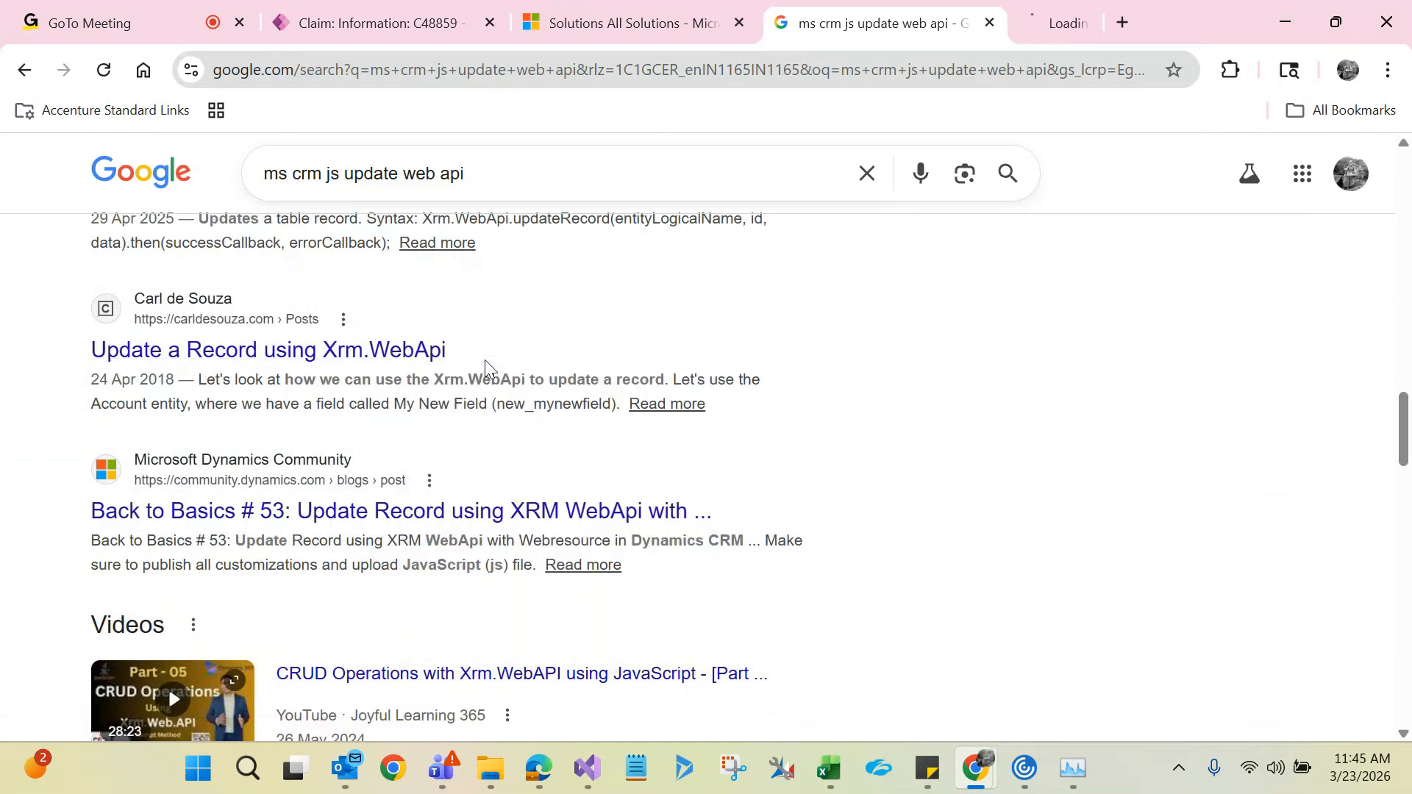
{"action": "left_click", "coordinate": [1015, 23]}
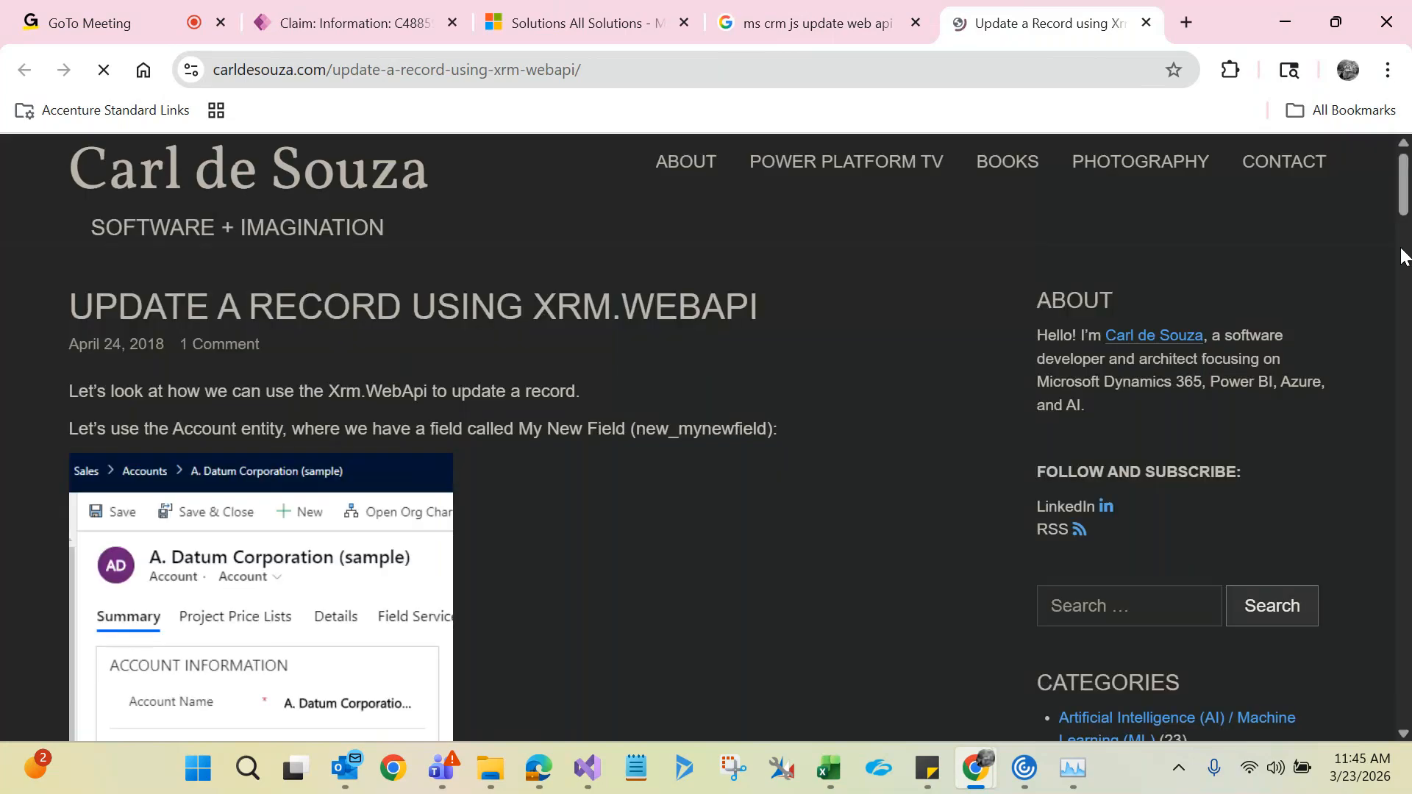
{"action": "left_click_drag", "start_coordinate": [1404, 198], "coordinate": [1405, 324]}
{"action": "scroll", "coordinate": [230, 407], "scroll_direction": "down", "scroll_amount": 2}
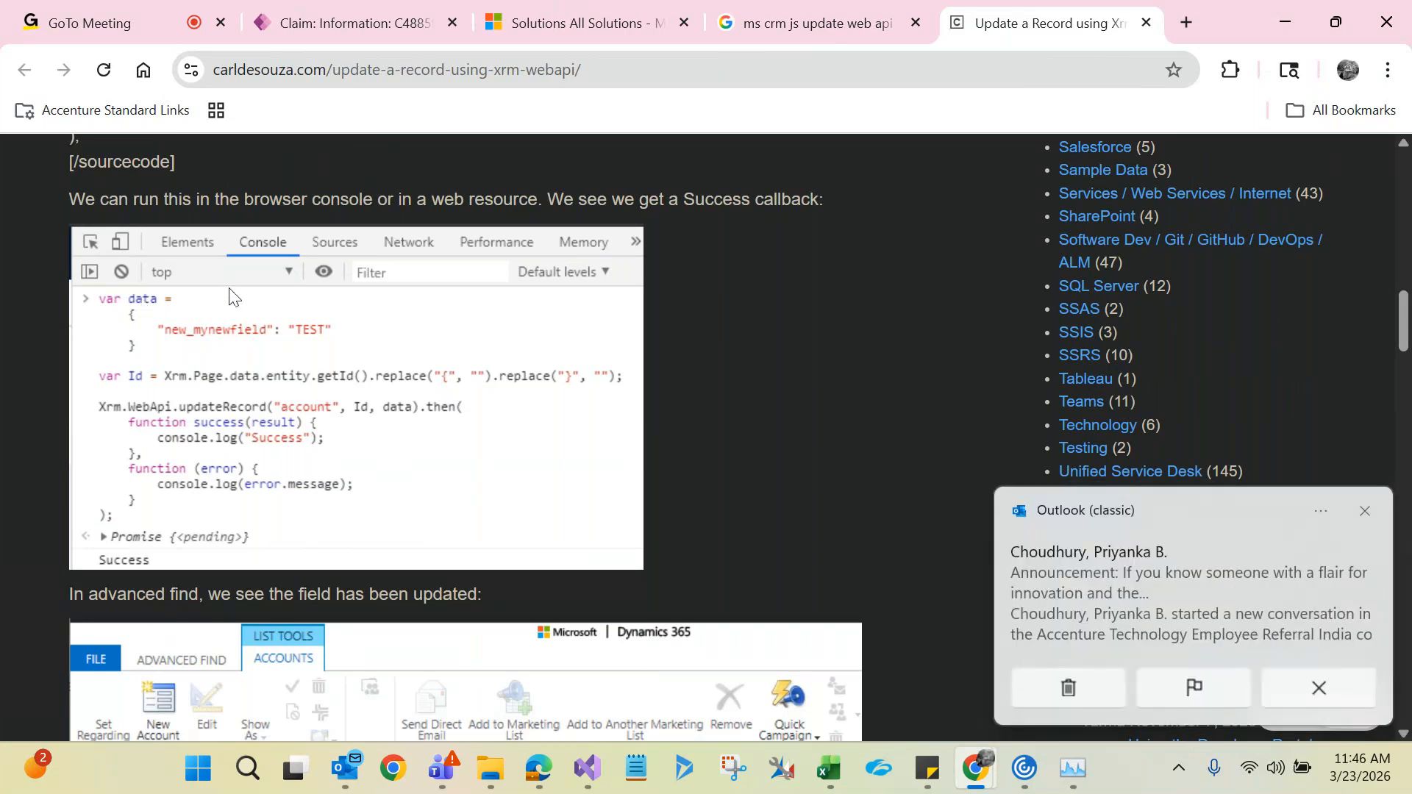
- Dismiss the Outlook notification and review the Server Side Code list in the Excel sheet, focusing on system workflows and MS Flows
{"action": "left_click", "coordinate": [1364, 512]}
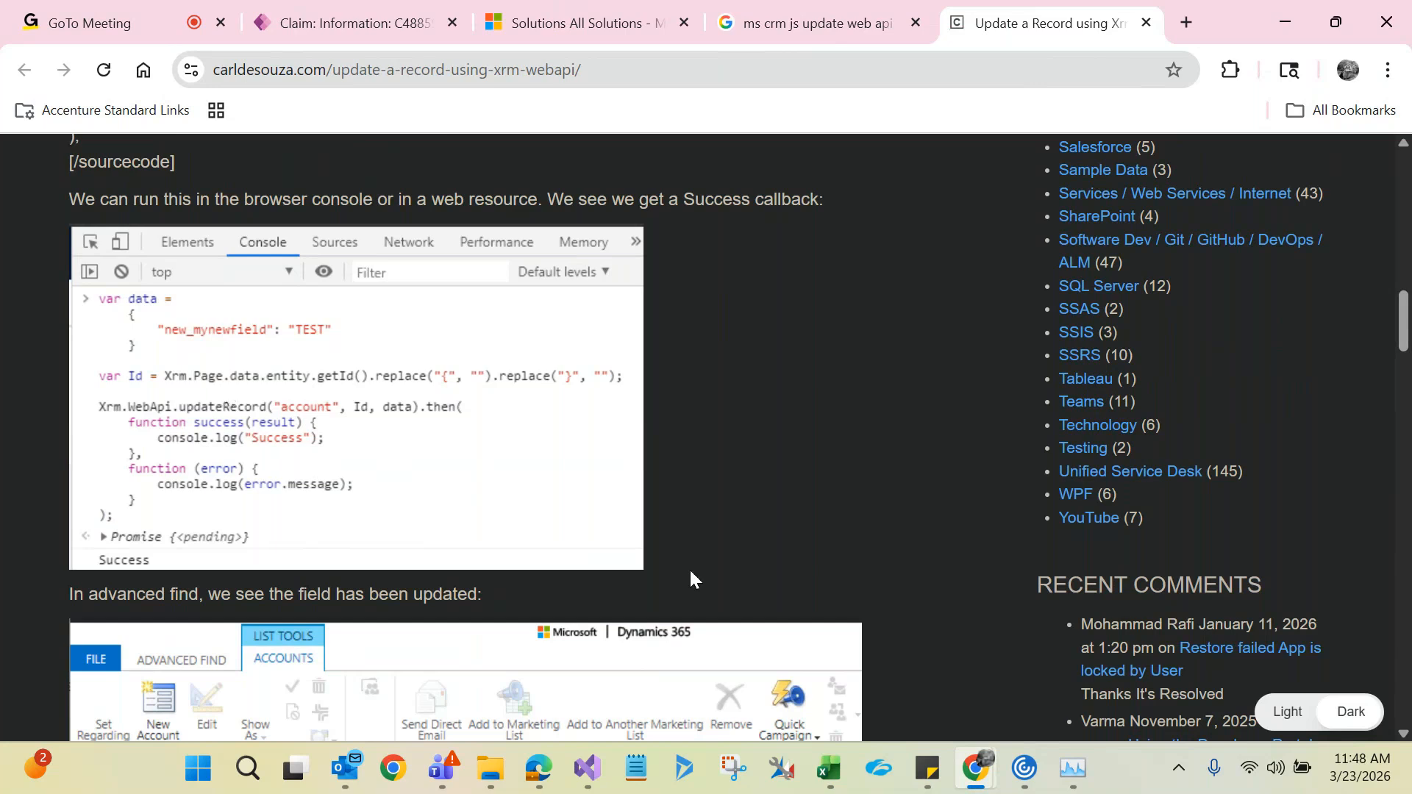
{"action": "left_click", "coordinate": [830, 769]}
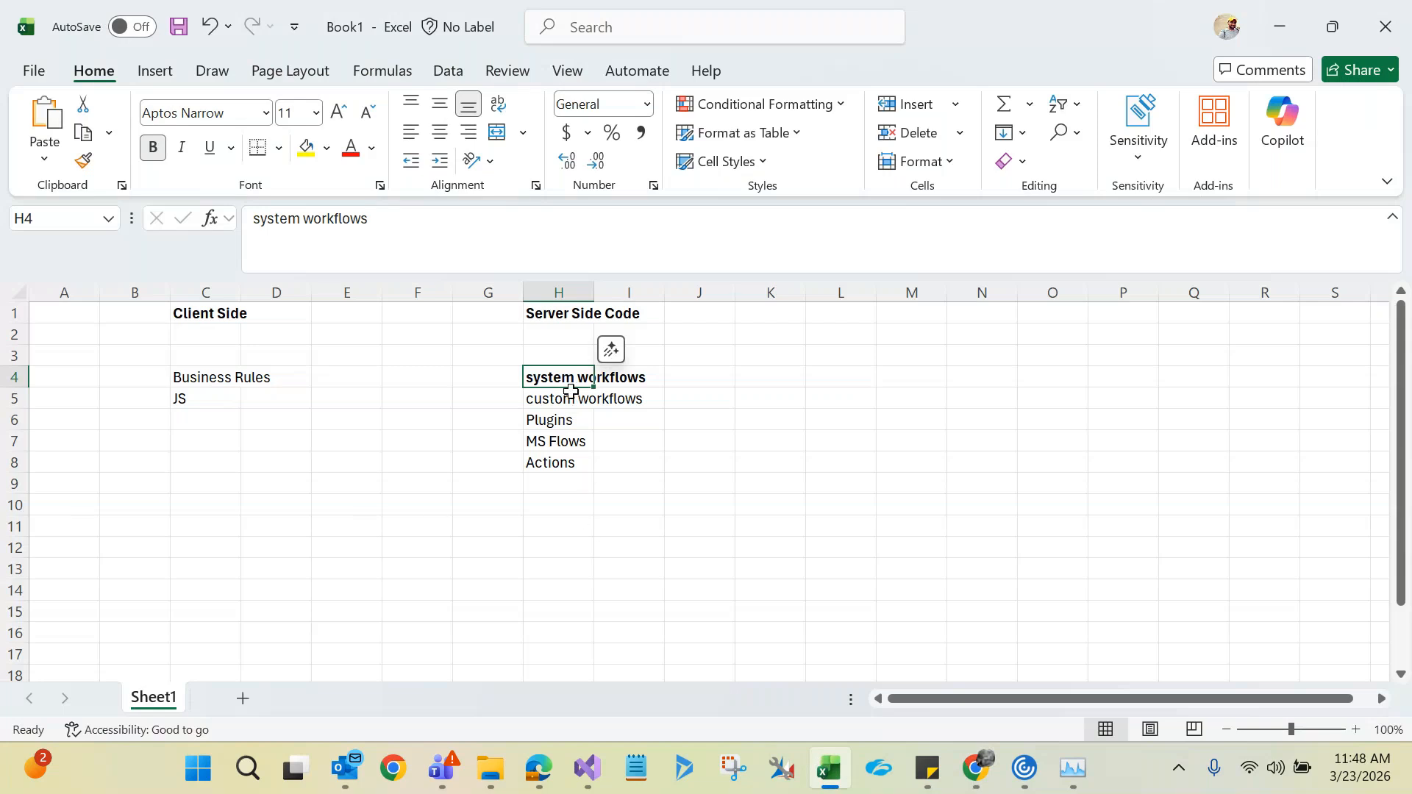
{"action": "left_click", "coordinate": [562, 443]}
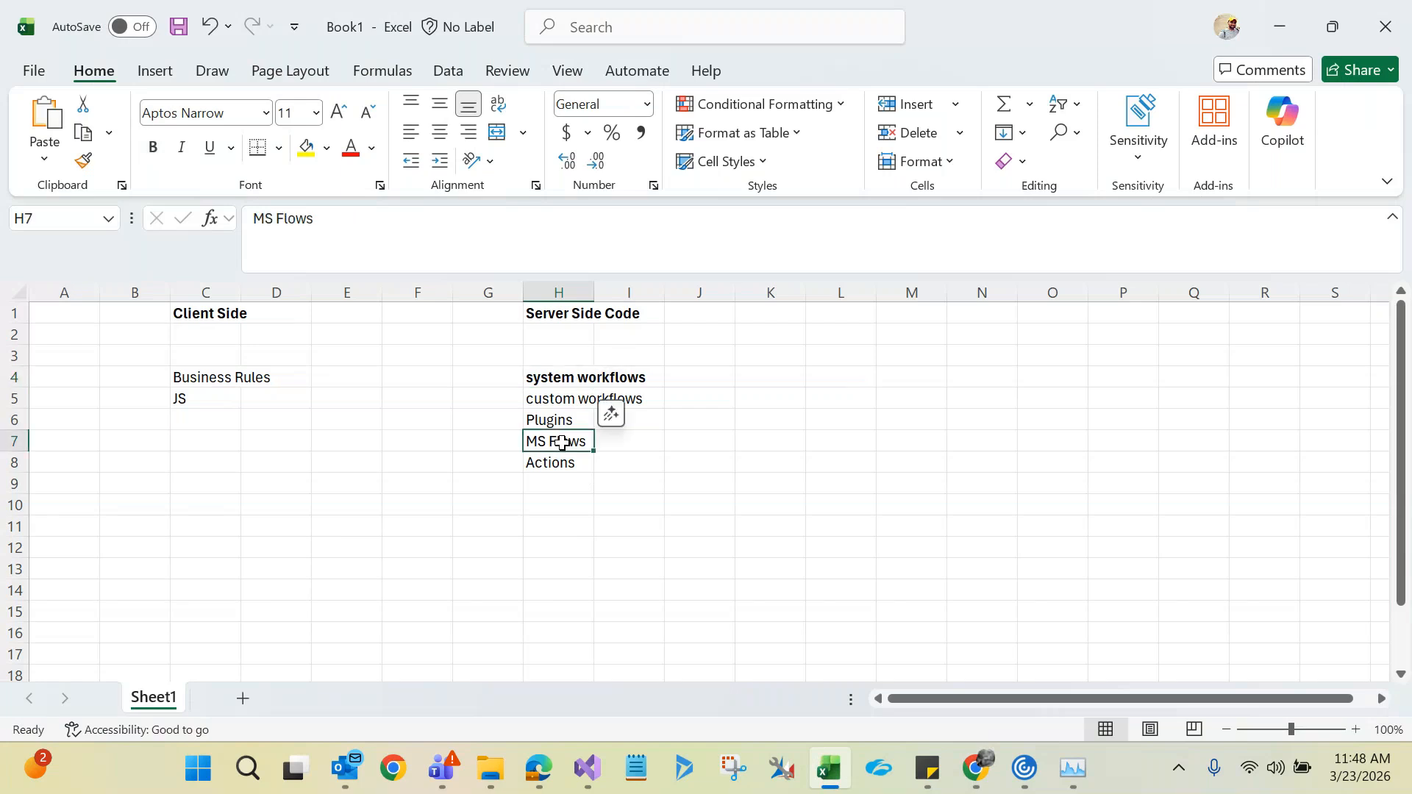
{"action": "left_click", "coordinate": [564, 381]}
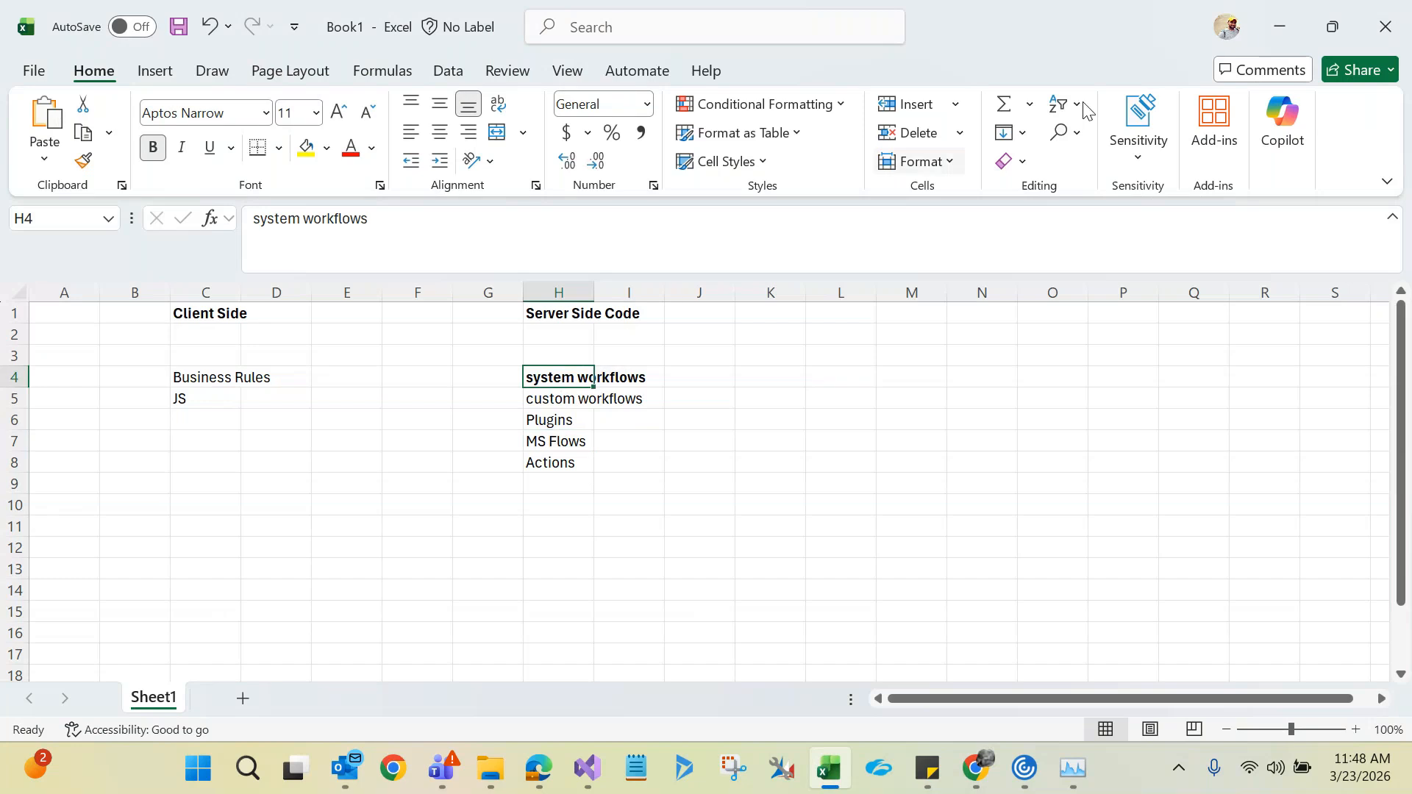
{"action": "left_click", "coordinate": [1269, 36]}
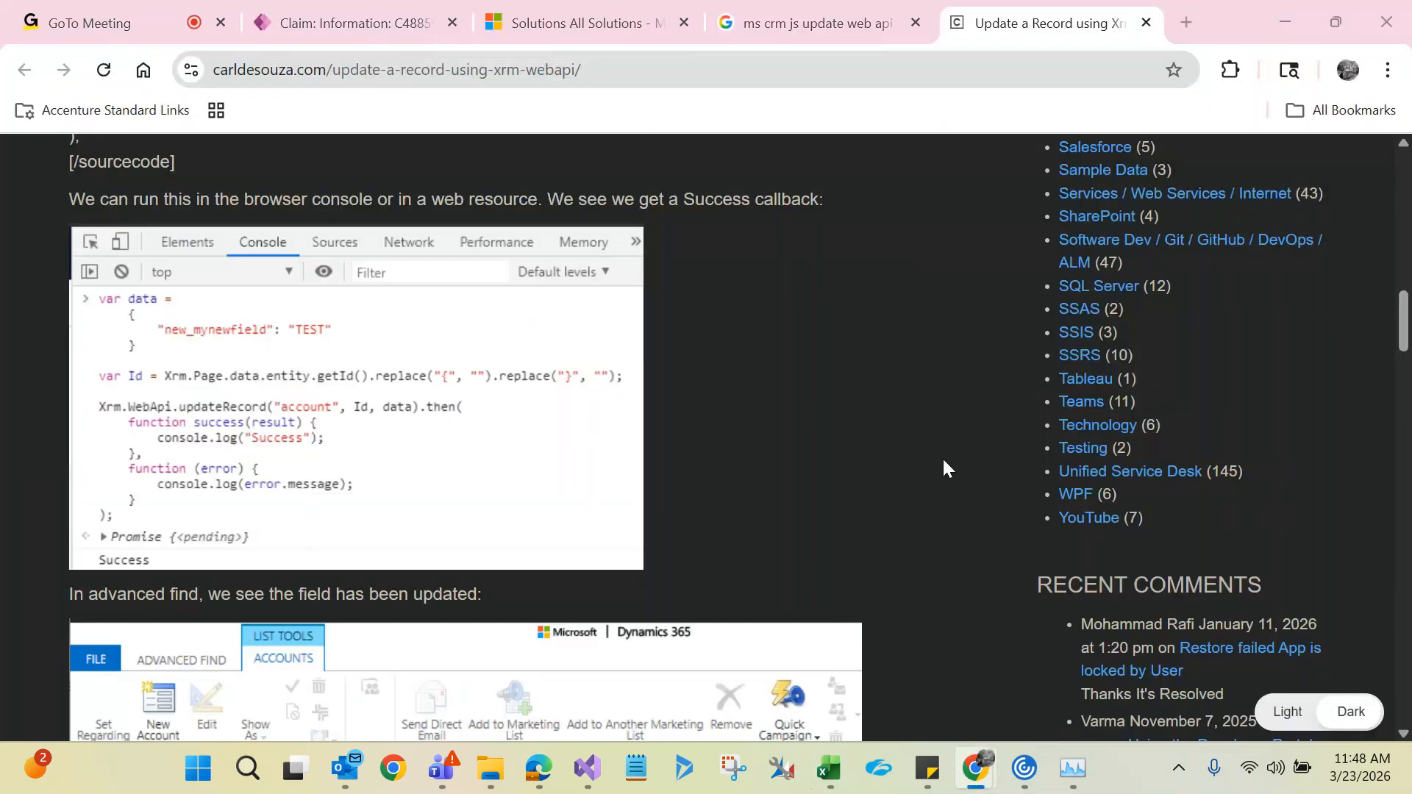
{"action": "key", "text": "alt+Tab"}
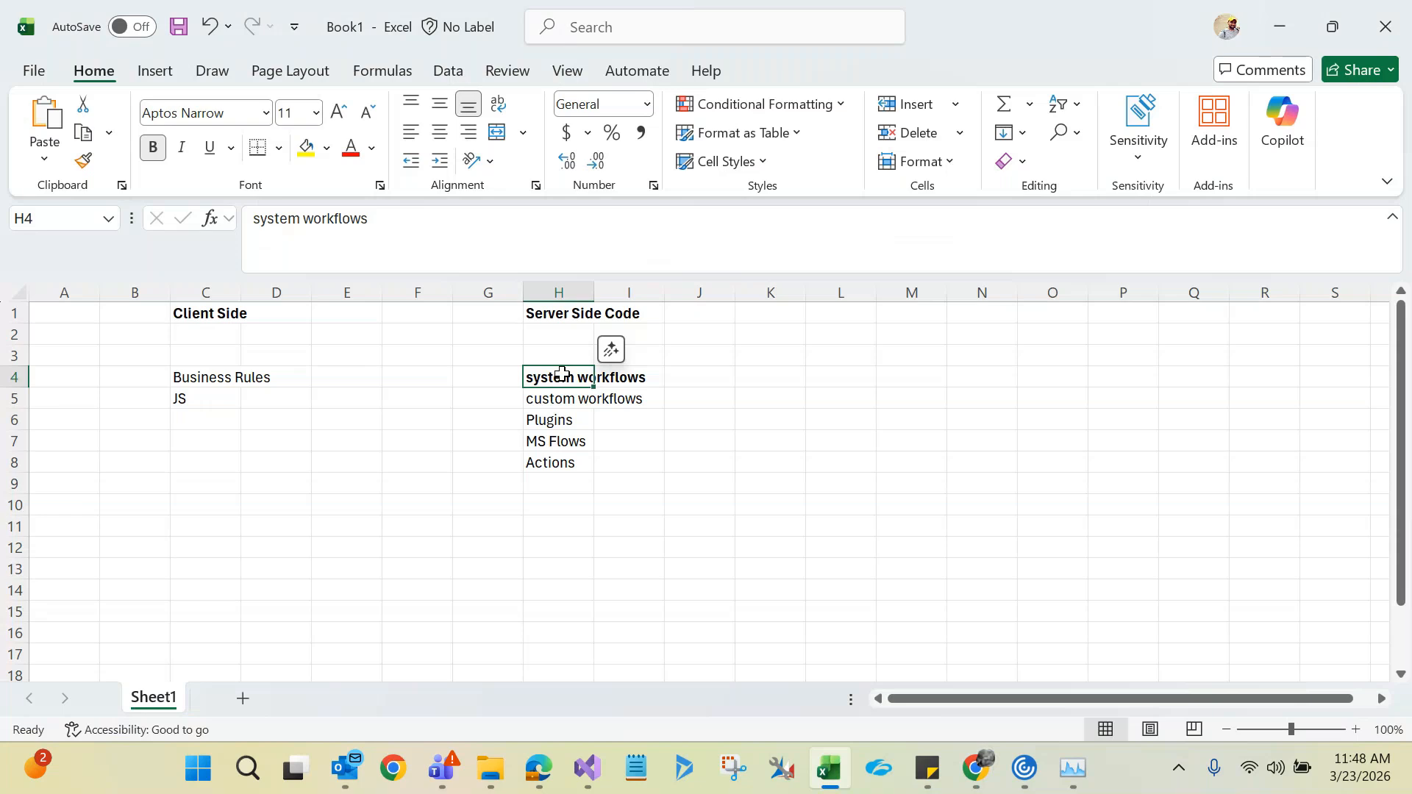
{"action": "key", "text": "alt+Tab"}
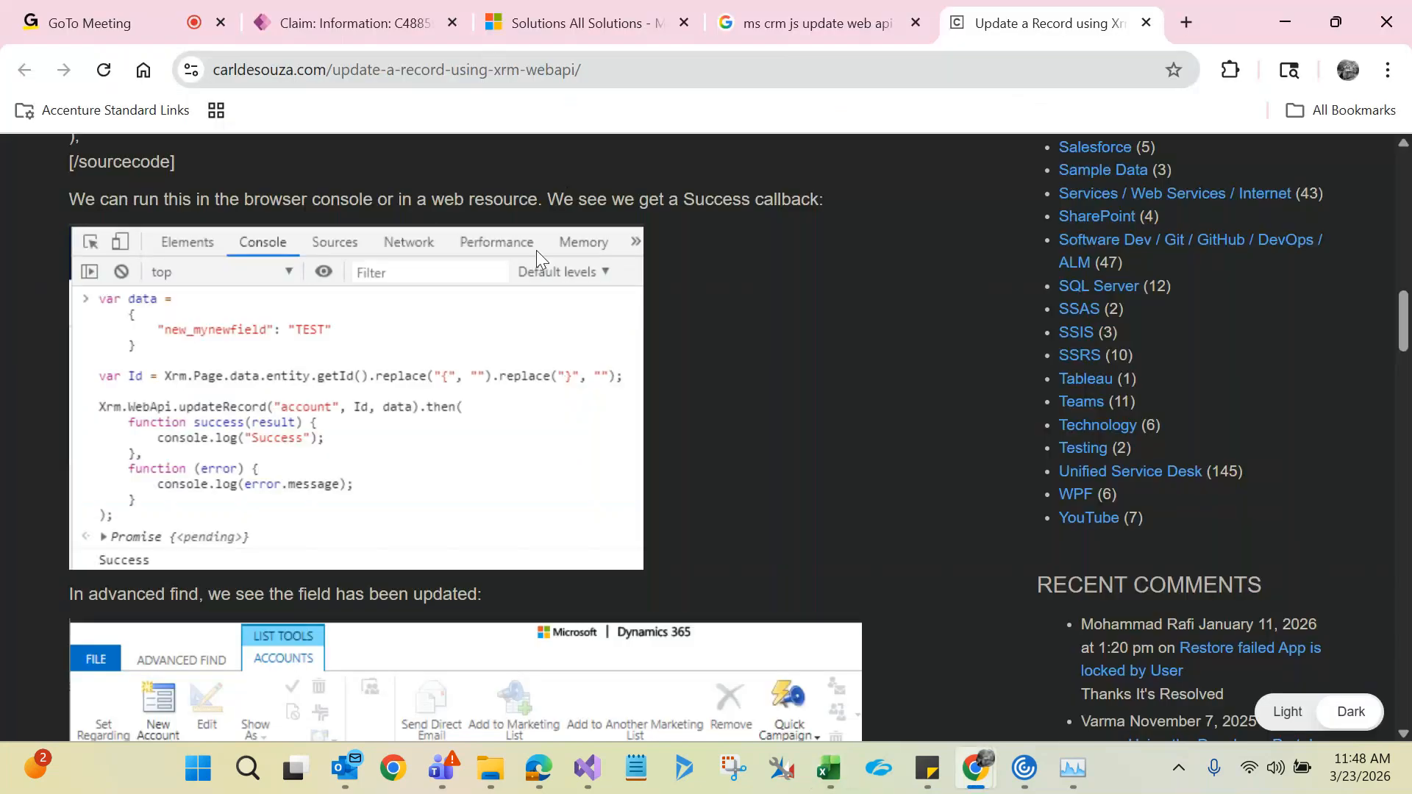
- Compare the claim record's web address with the Solutions page address, highlighting its settingsonly=true part
{"action": "left_click", "coordinate": [305, 24]}
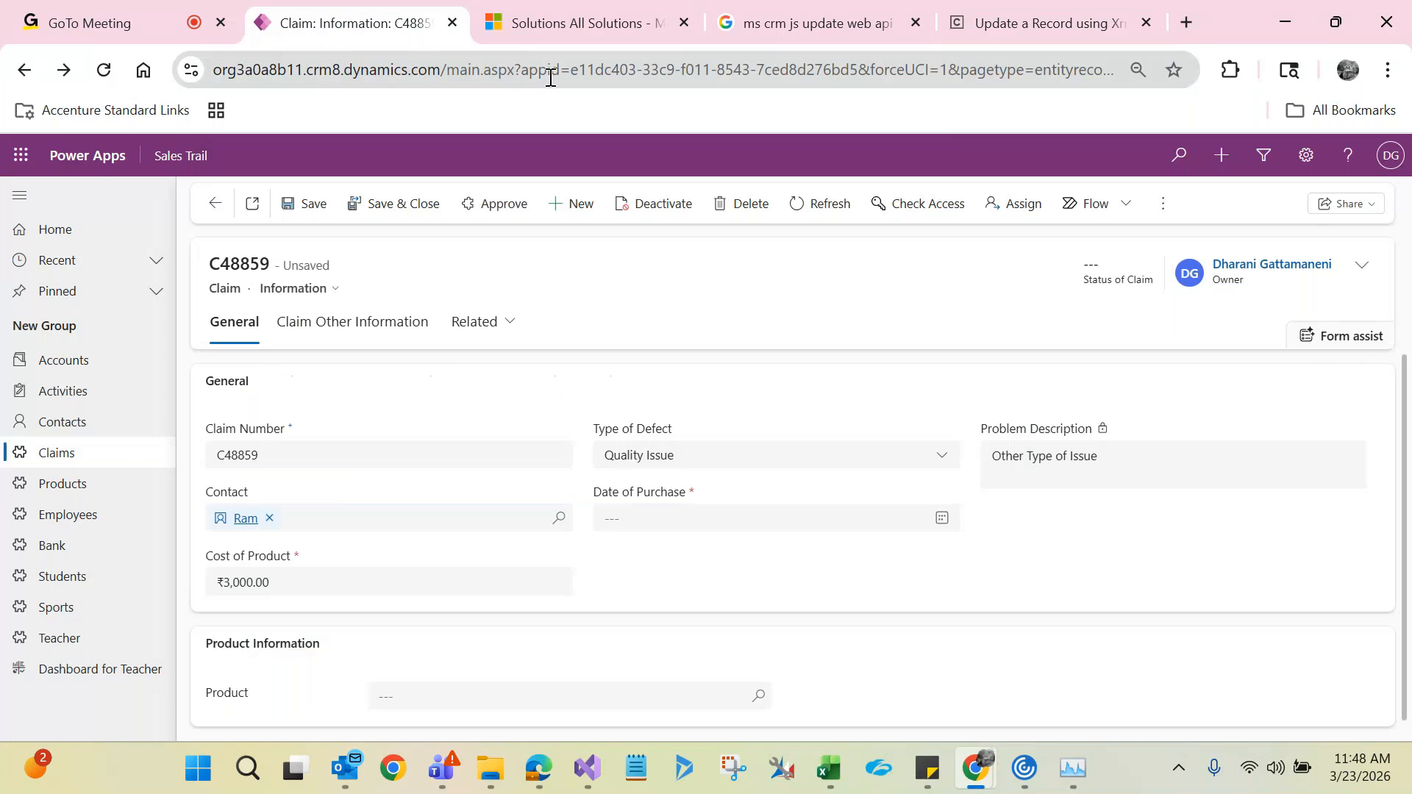
{"action": "left_click_drag", "start_coordinate": [522, 66], "coordinate": [200, 41]}
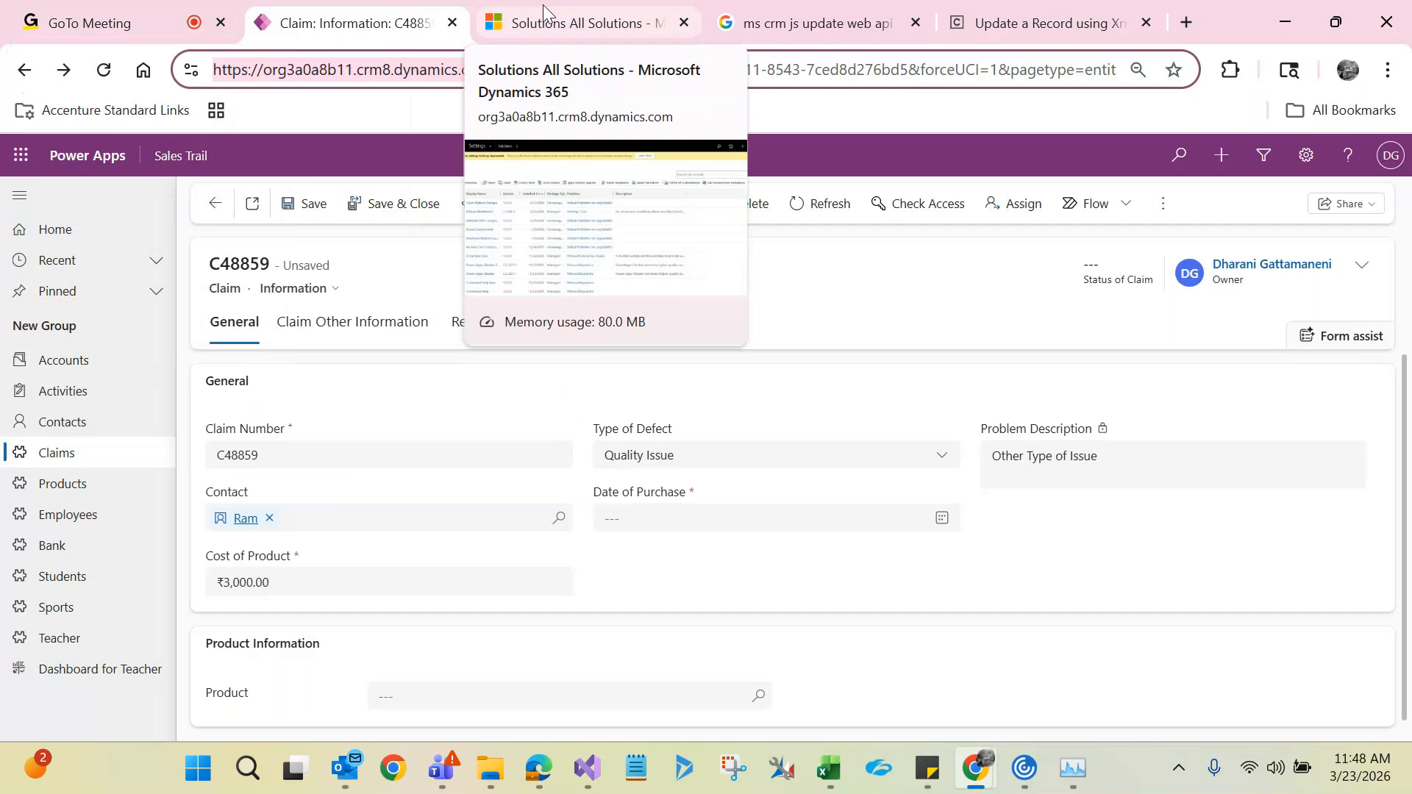
{"action": "left_click", "coordinate": [543, 5]}
{"action": "left_click_drag", "start_coordinate": [522, 69], "coordinate": [647, 67]}
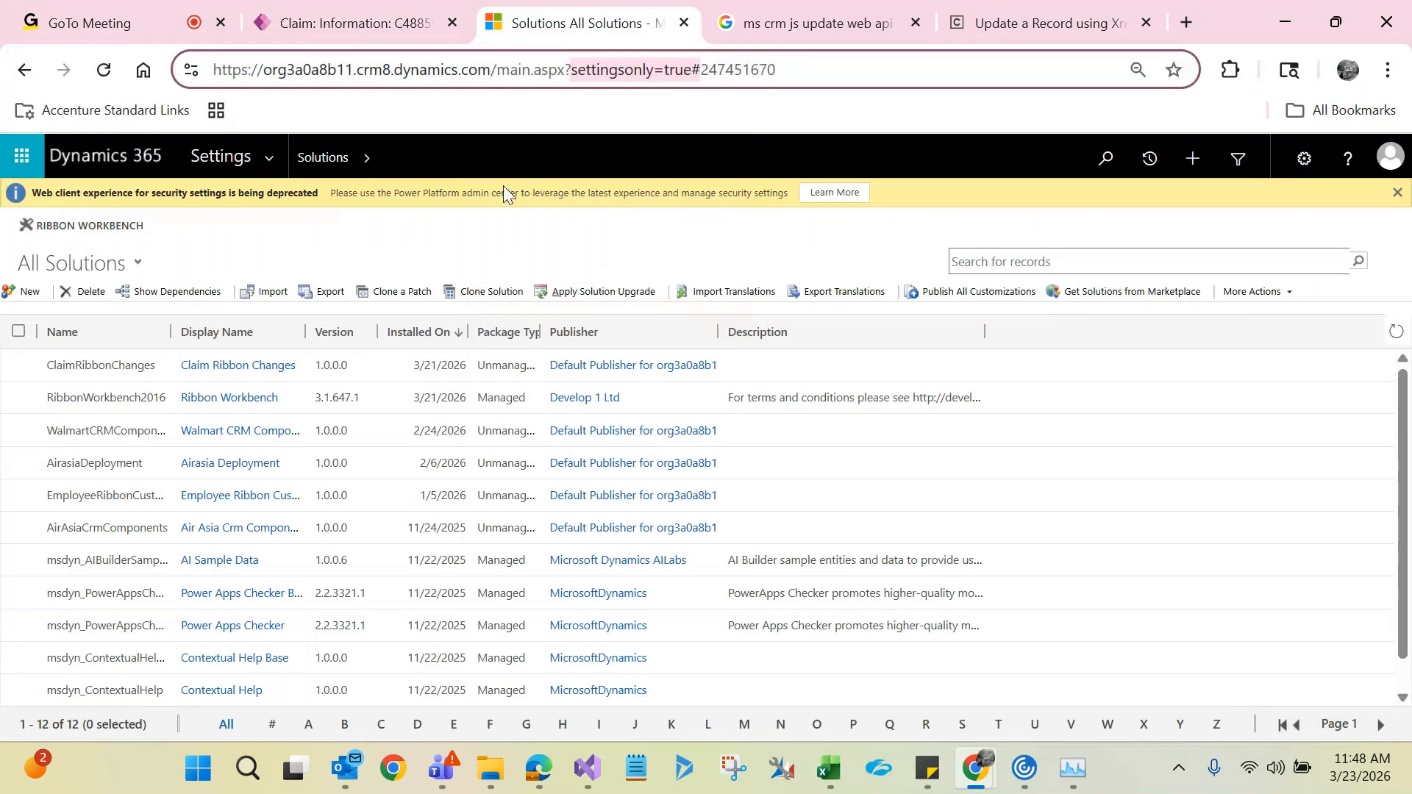
{"action": "left_click", "coordinate": [491, 236]}
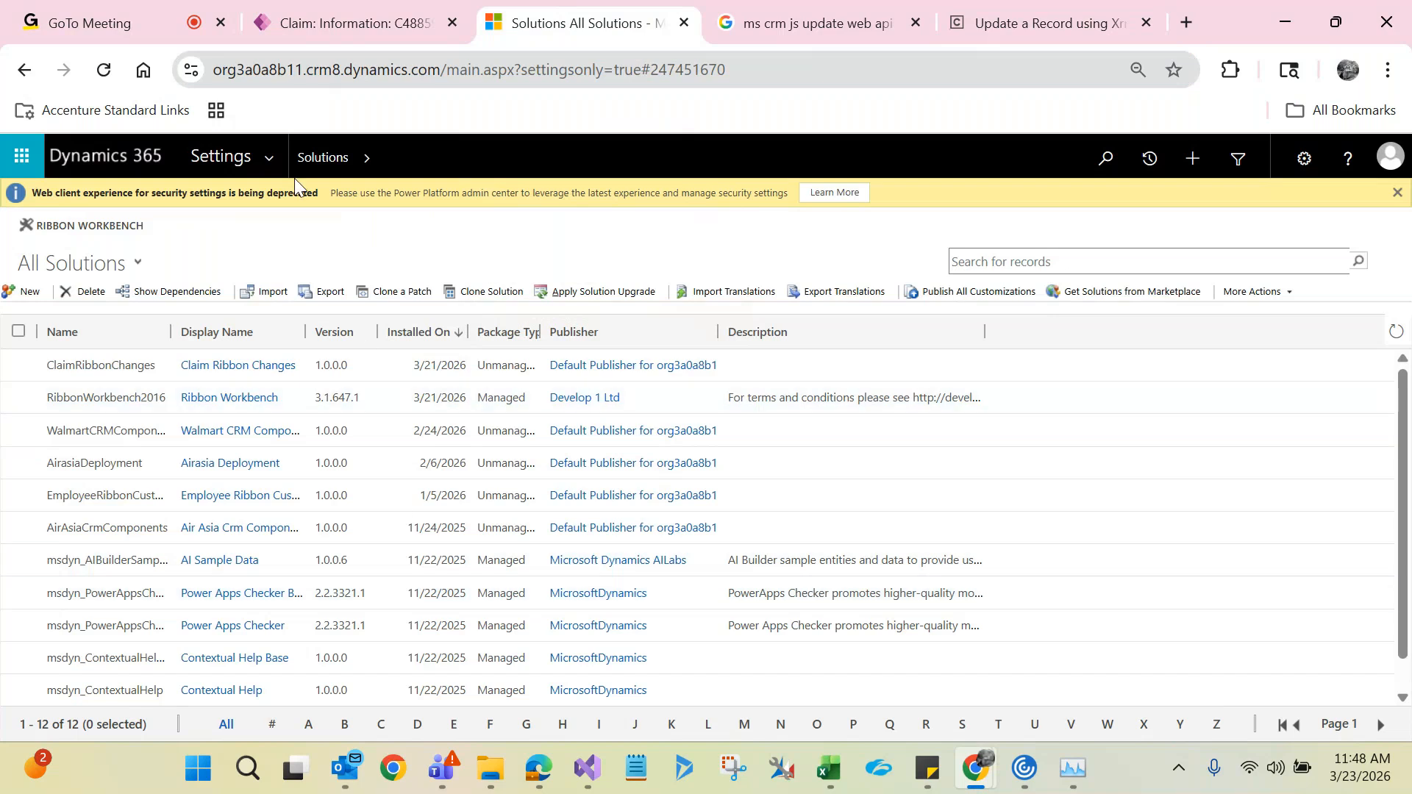
- Open the Processes list in Settings and start a new process named "Update Job Title of Contact"
{"action": "left_click", "coordinate": [278, 163]}
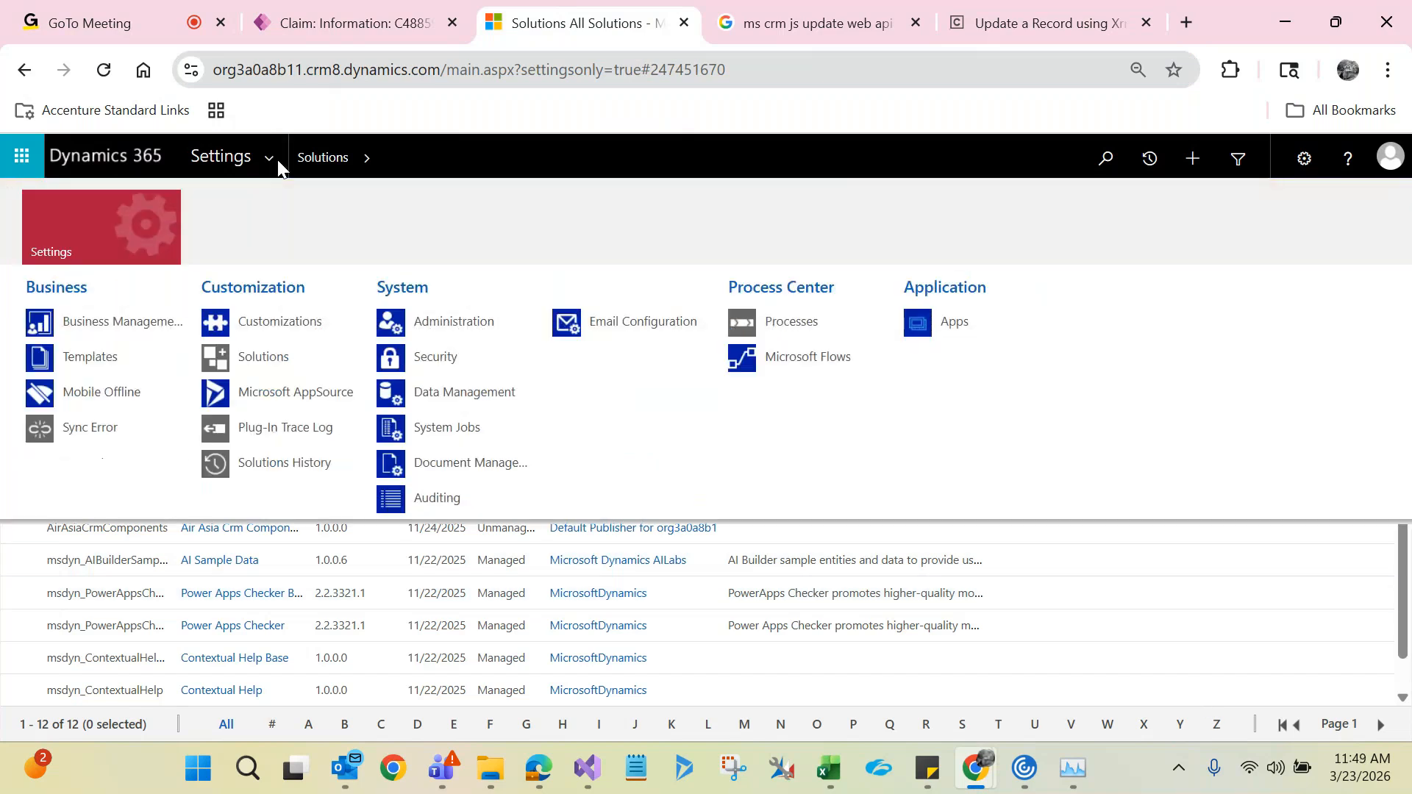
{"action": "left_click", "coordinate": [788, 325]}
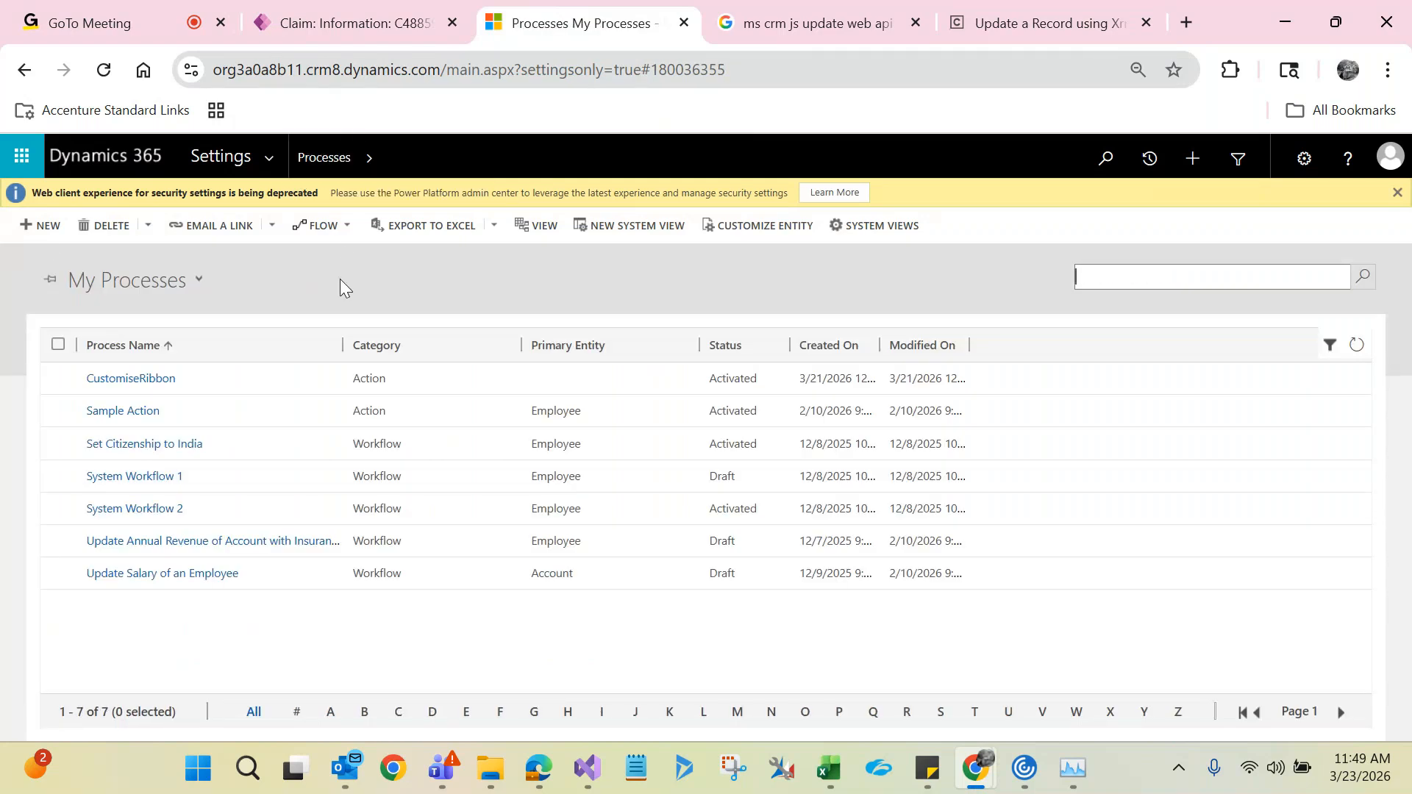
{"action": "left_click", "coordinate": [41, 225]}
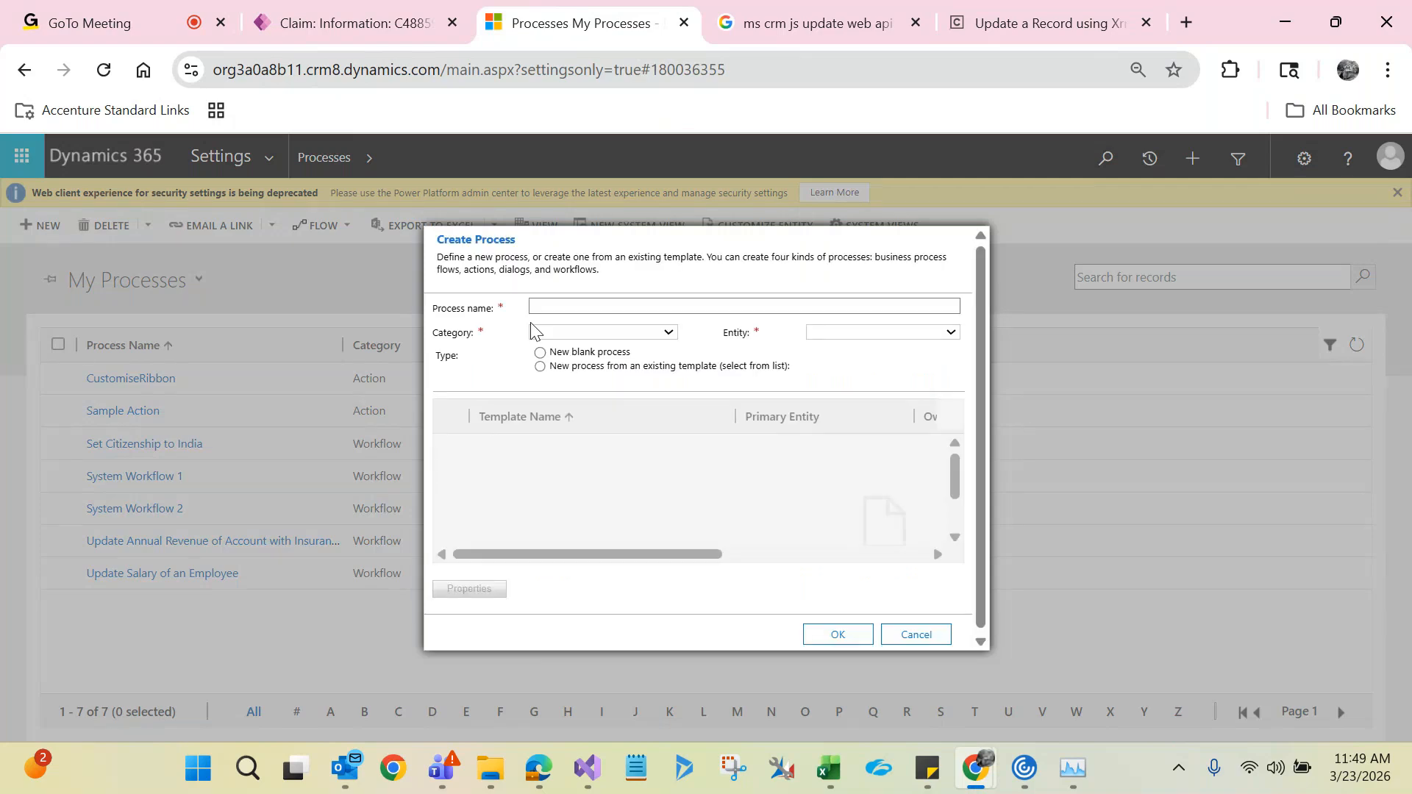
{"action": "left_click", "coordinate": [571, 308]}
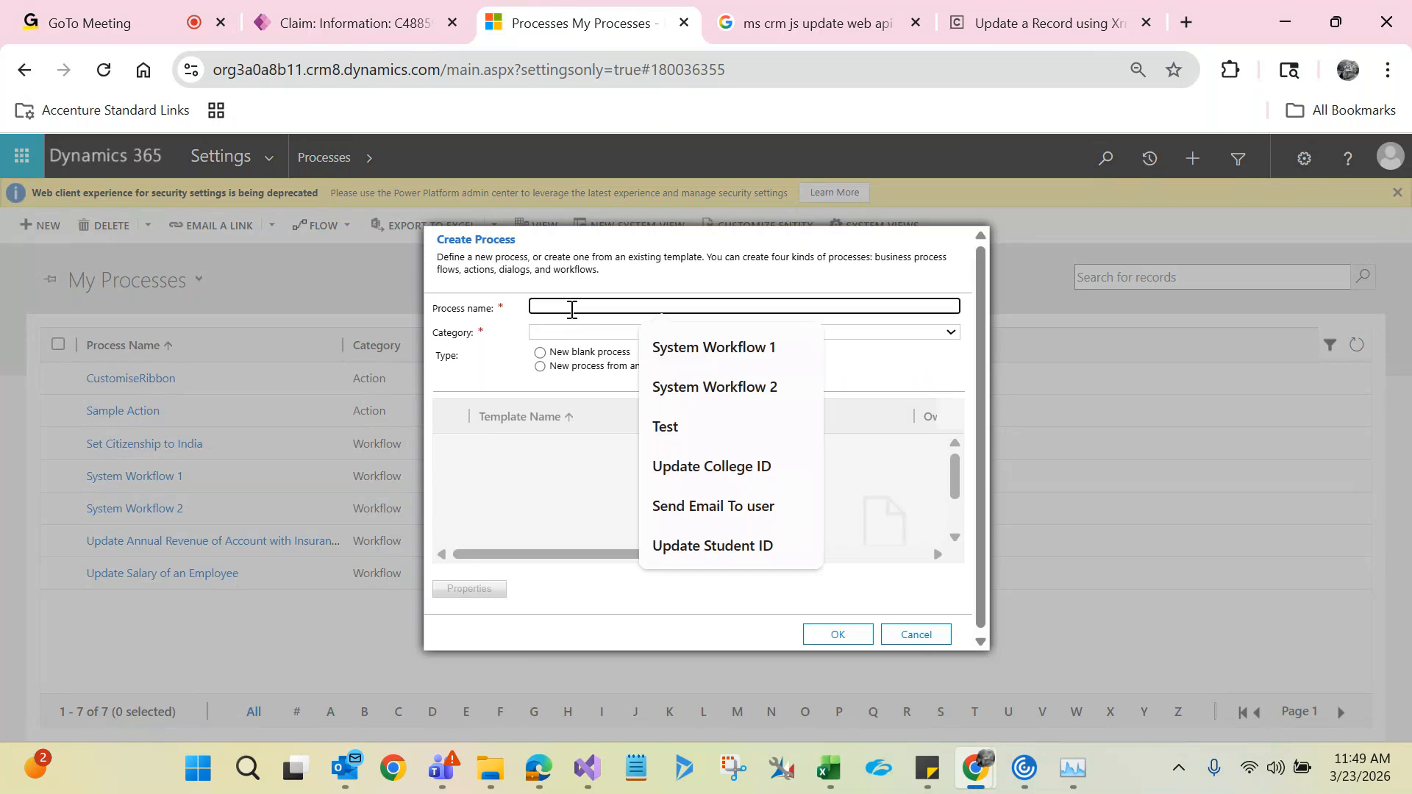
{"action": "type", "text": "Updat"}
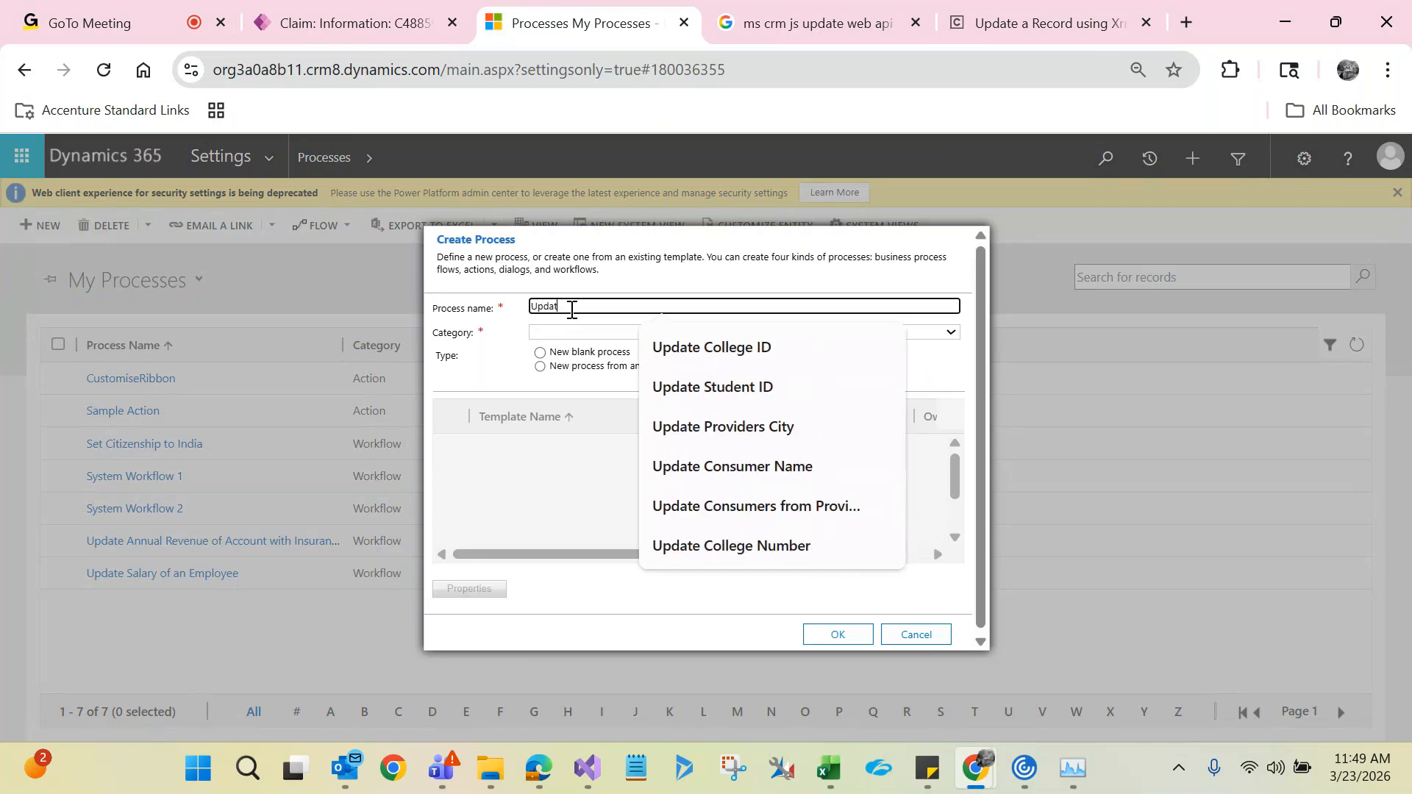
{"action": "type", "text": "e Job"}
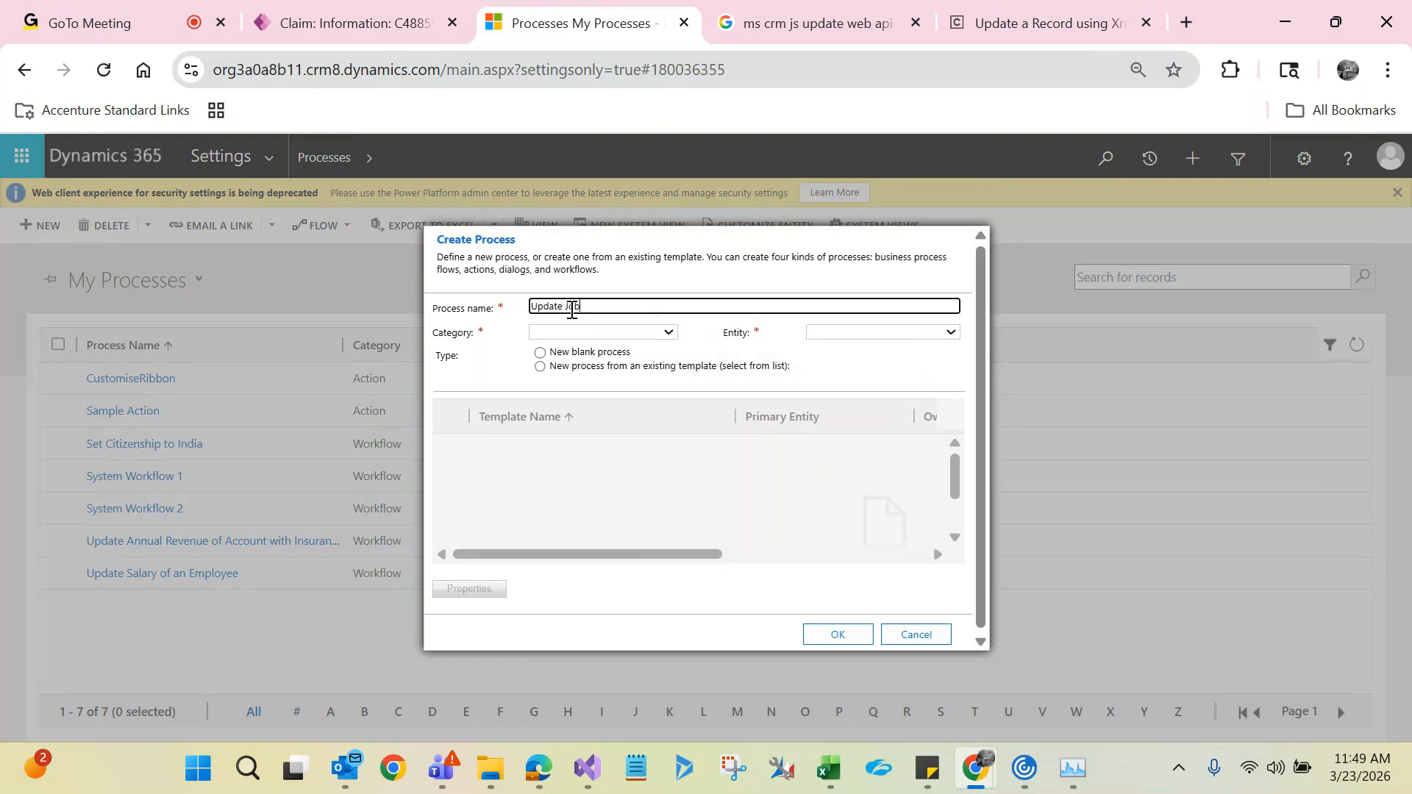
{"action": "type", "text": " Tiltile"}
{"action": "key", "text": "BackSpace"}
{"action": "key", "text": "BackSpace"}
{"action": "key", "text": "BackSpace"}
{"action": "type", "text": "le of Contact"}
{"action": "left_click", "coordinate": [495, 371]}
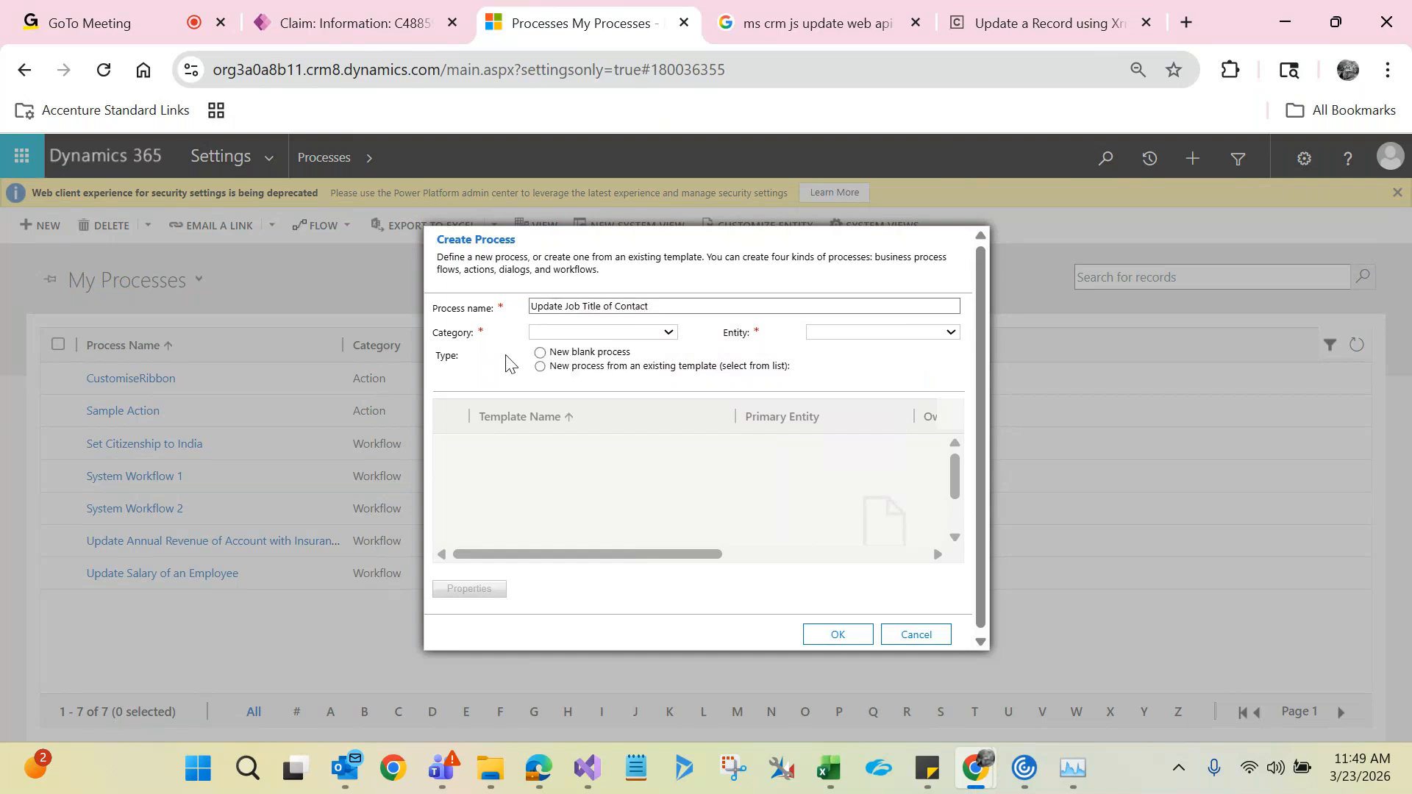
- Set the new process's category to Workflow
{"action": "left_click", "coordinate": [571, 337]}
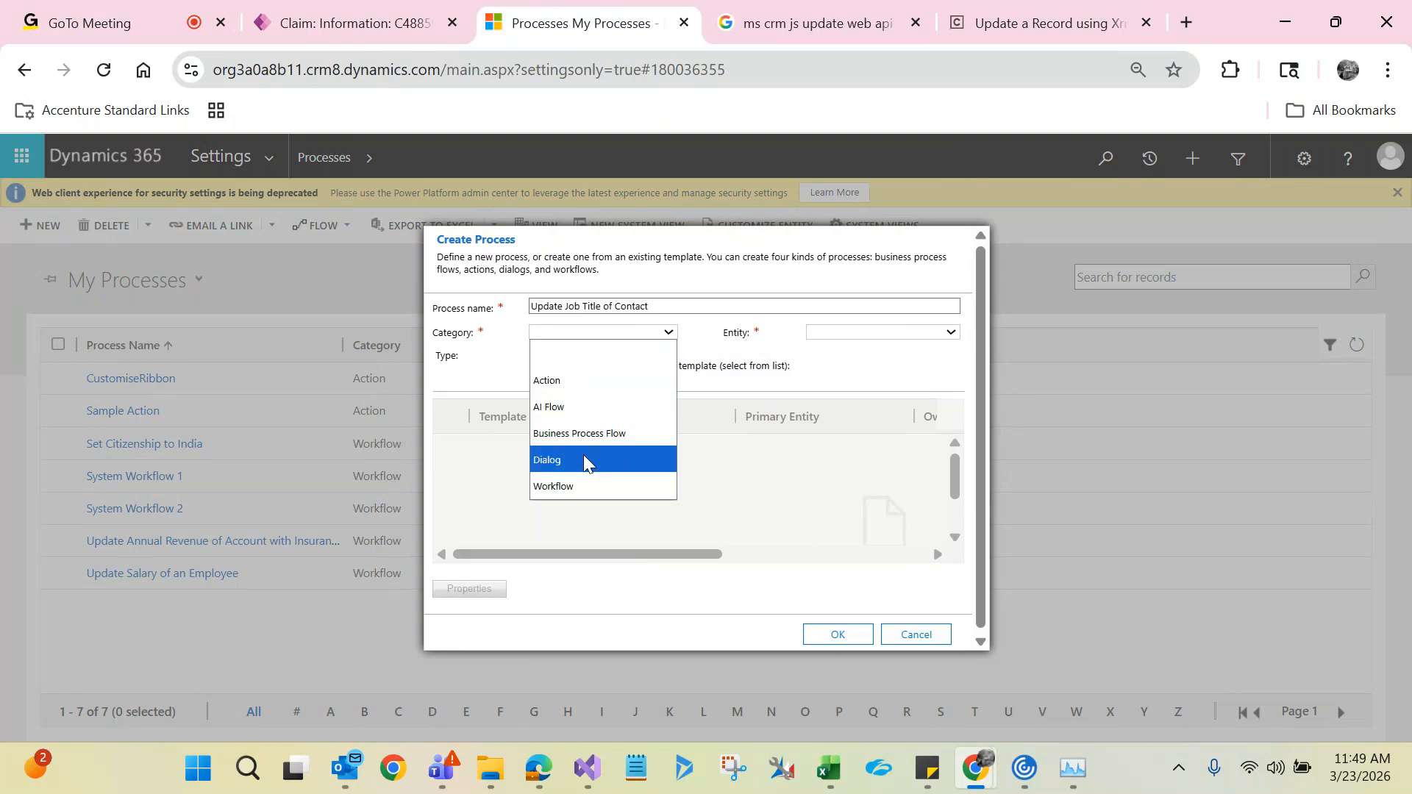
{"action": "left_click", "coordinate": [557, 490]}
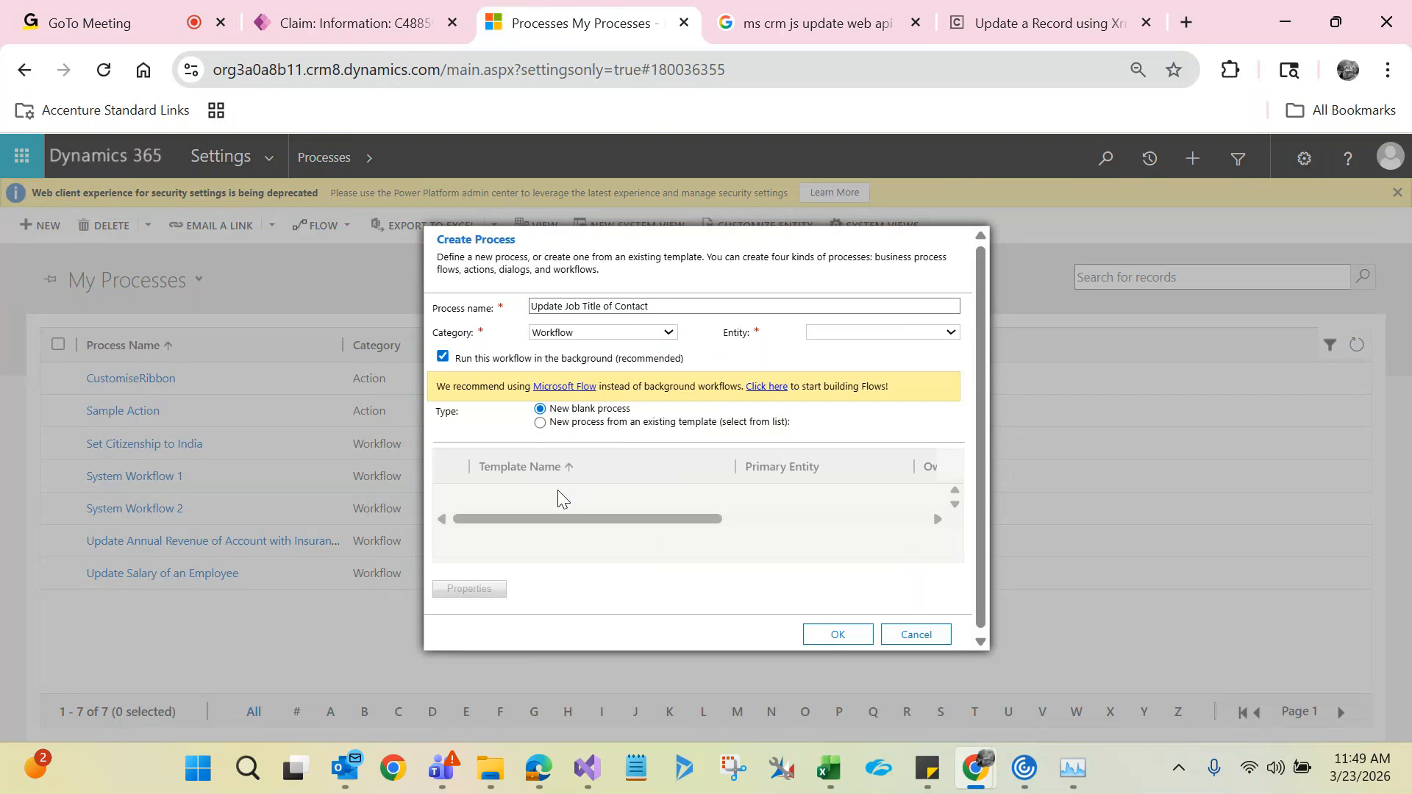
{"action": "left_click", "coordinate": [854, 333]}
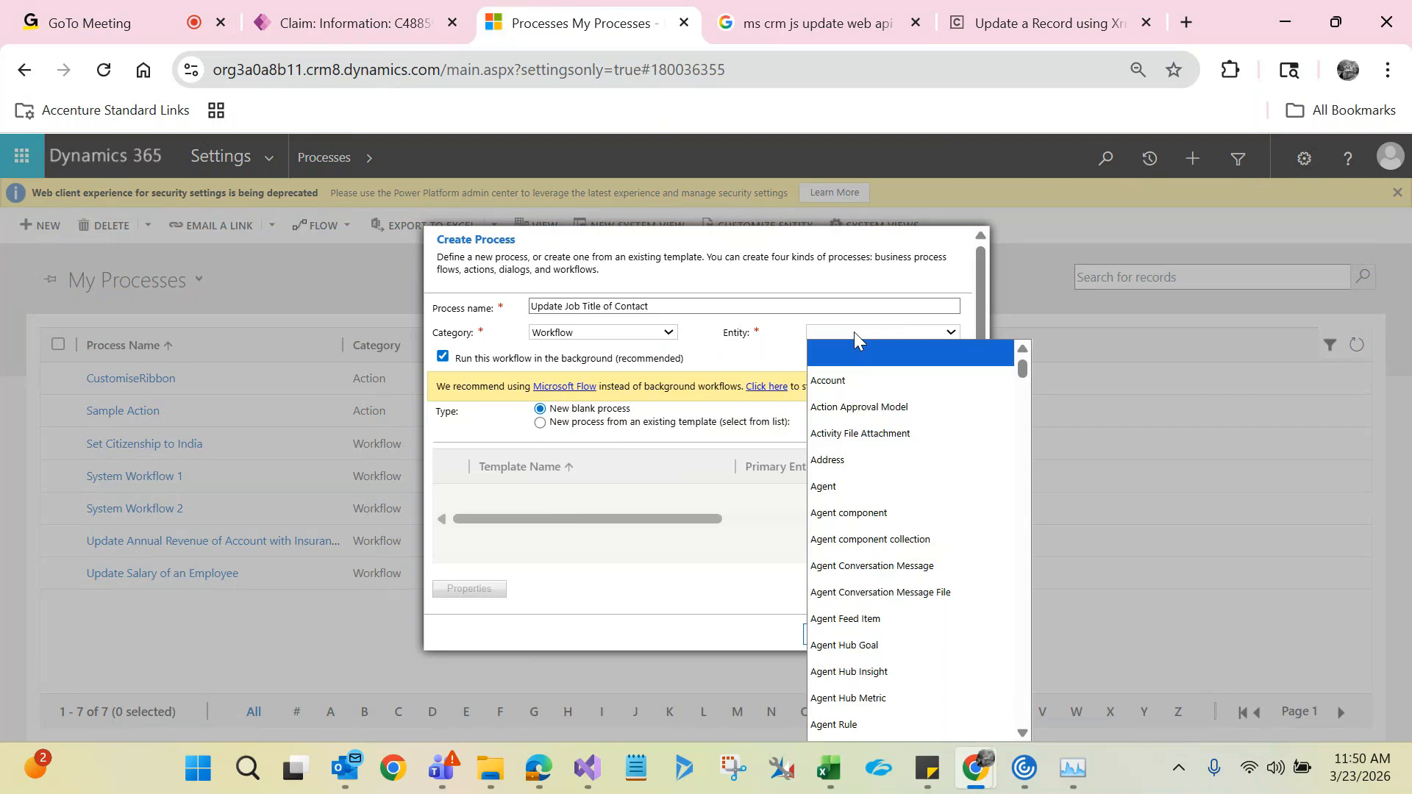
- Check on the open claim record which entity the workflow should run on, and return to the Create Process dialog
{"action": "left_click", "coordinate": [379, 13]}
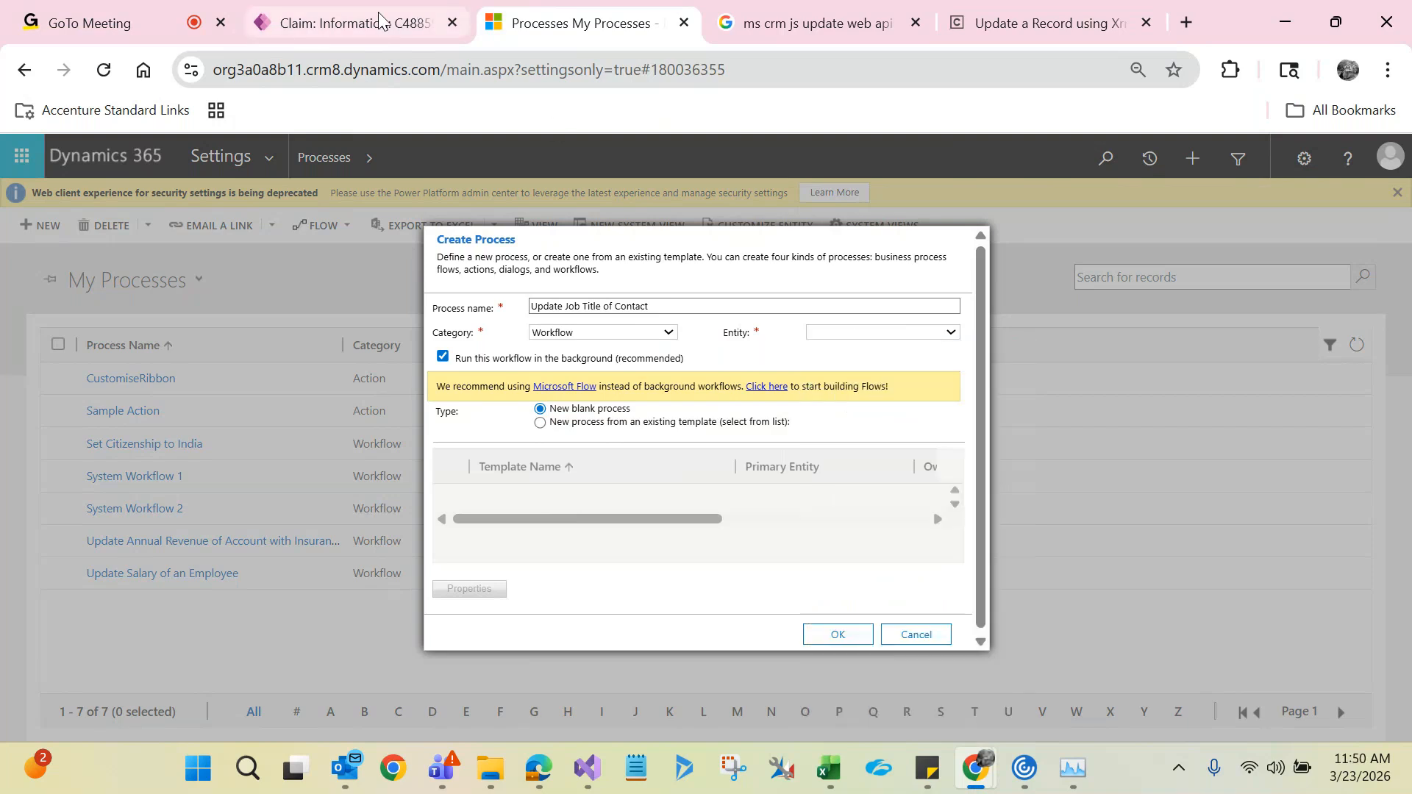
{"action": "left_click", "coordinate": [379, 13]}
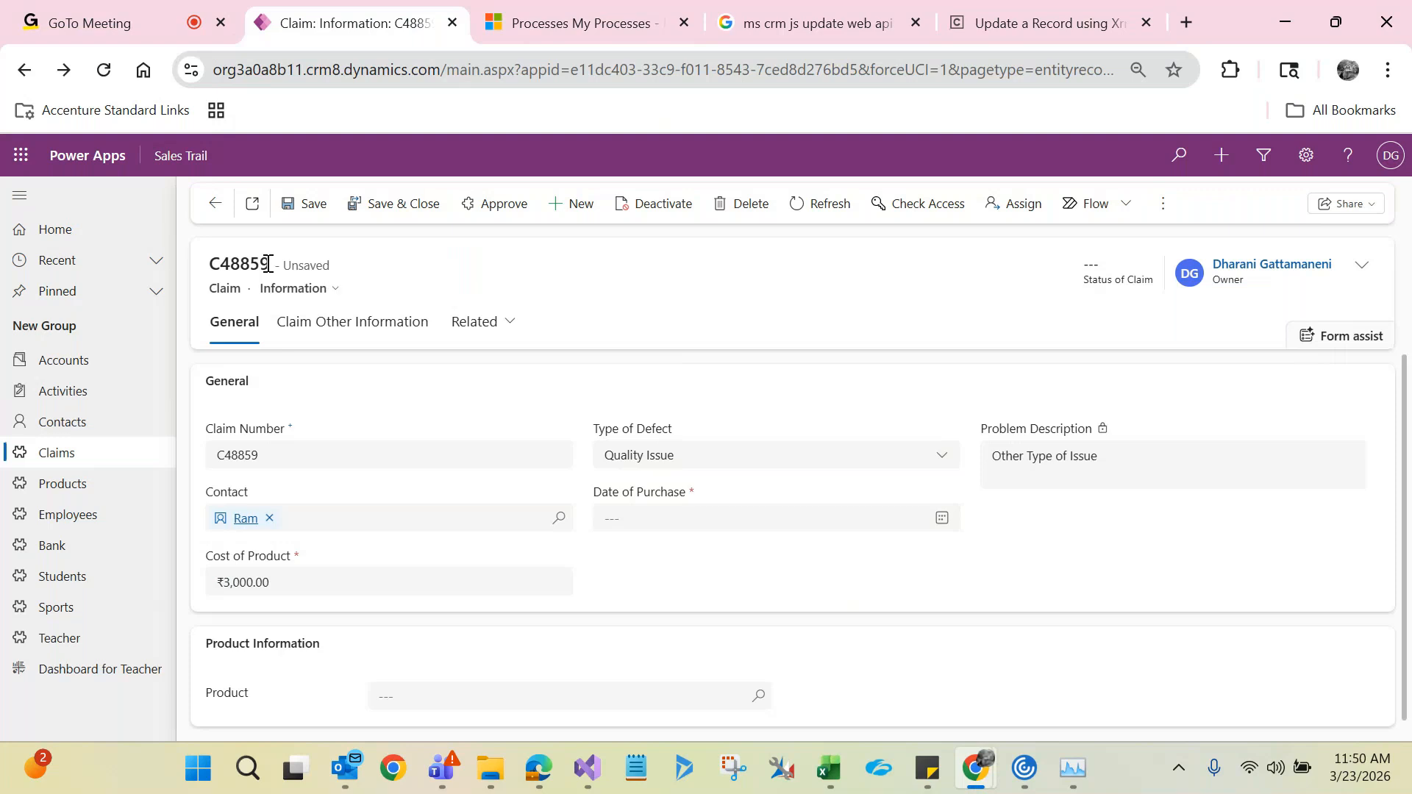
{"action": "double_click", "coordinate": [233, 289]}
{"action": "left_click", "coordinate": [402, 294]}
{"action": "double_click", "coordinate": [228, 289]}
{"action": "left_click", "coordinate": [593, 9]}
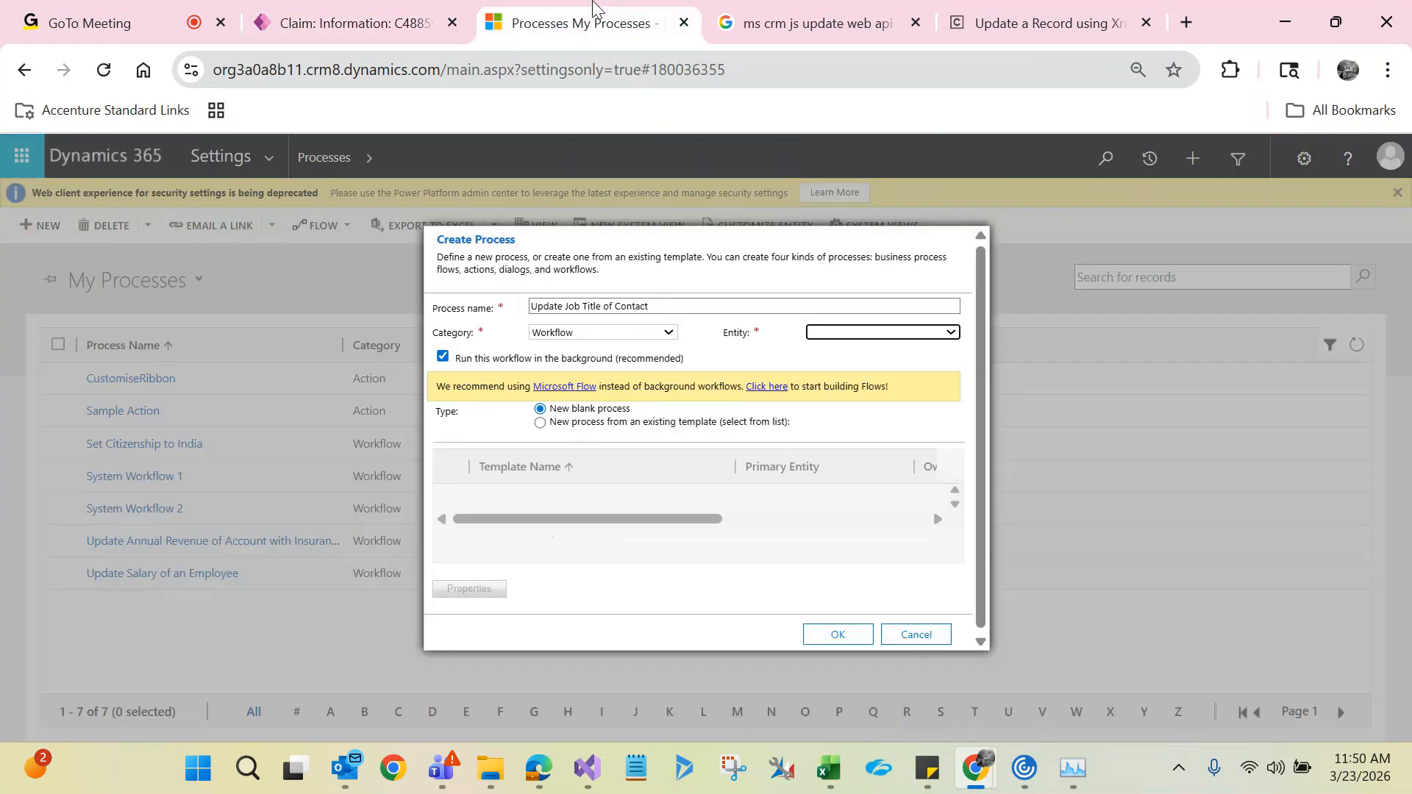
- Choose Claim as the process's entity, create the process, and maximize its editor window
{"action": "left_click", "coordinate": [838, 333]}
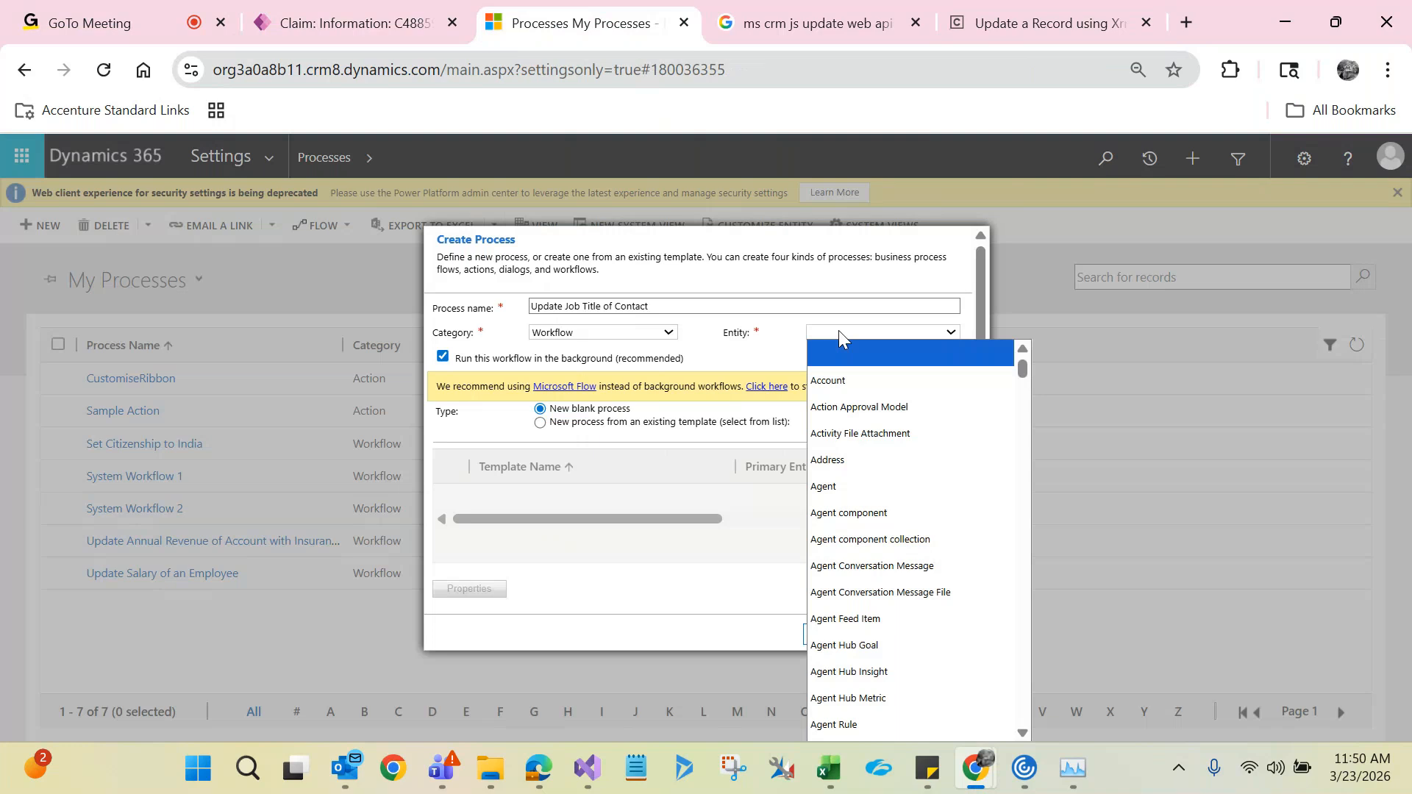
{"action": "type", "text": "claim"}
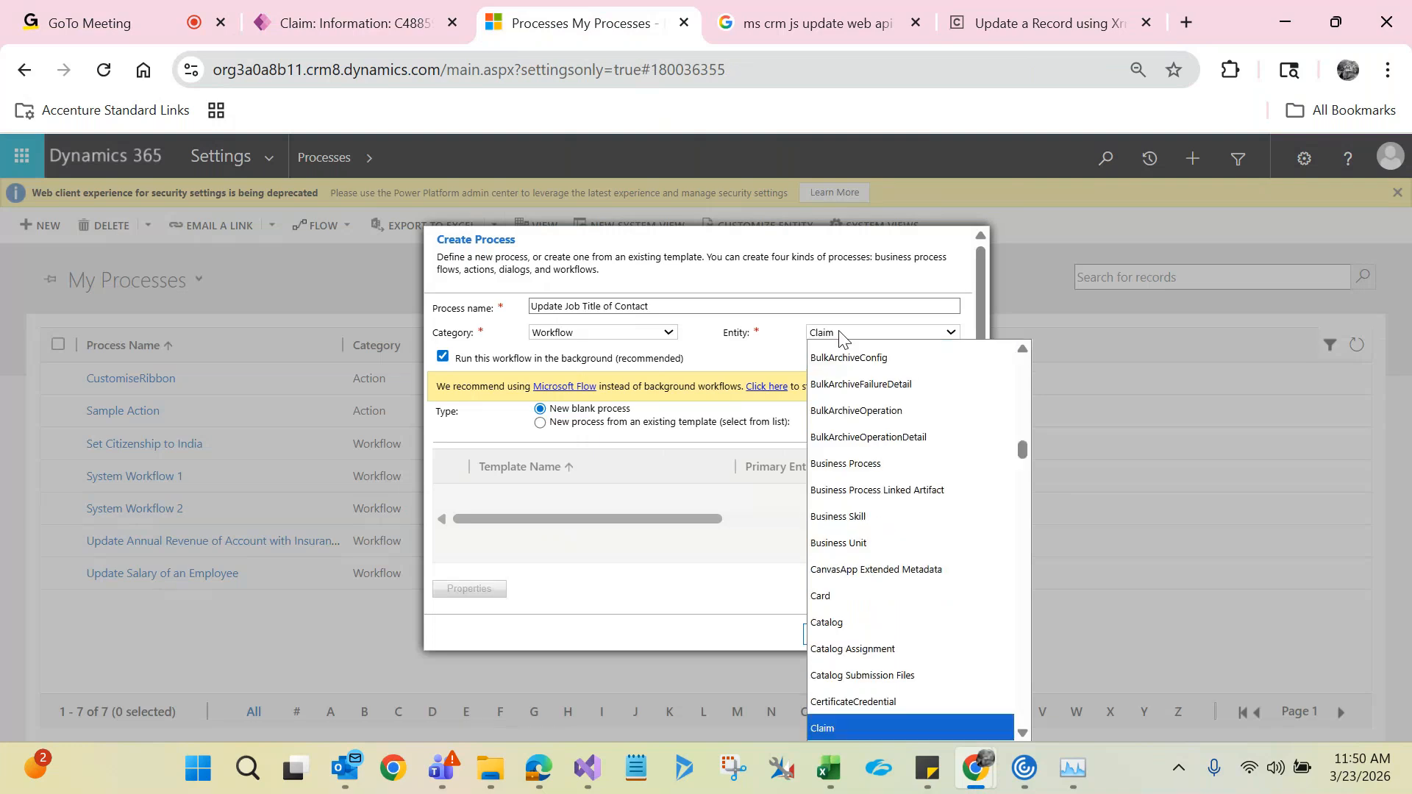
{"action": "key", "text": "Return"}
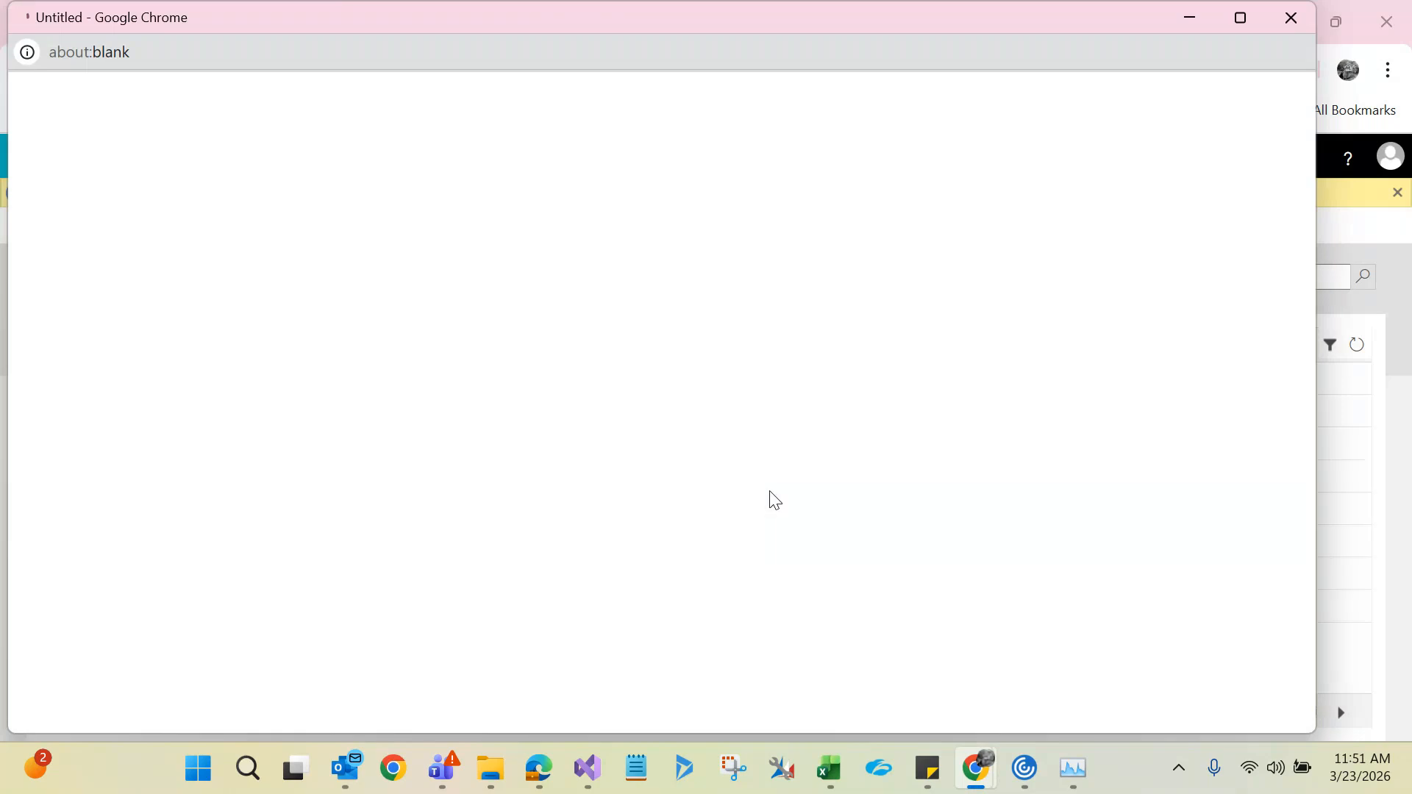
{"action": "left_click", "coordinate": [1242, 28]}
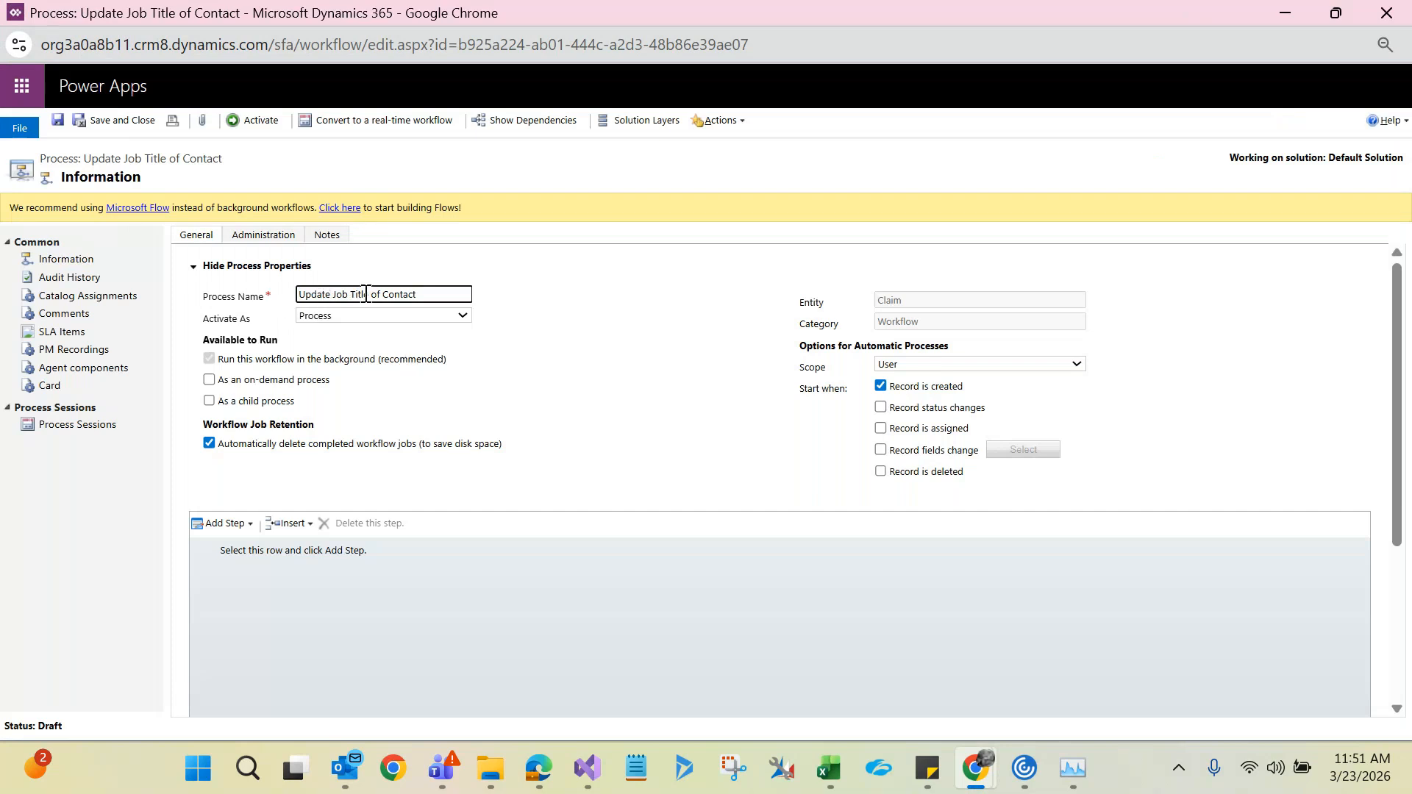
- Review the workflow's entity and category, and set its scope to Organization
{"action": "double_click", "coordinate": [889, 298]}
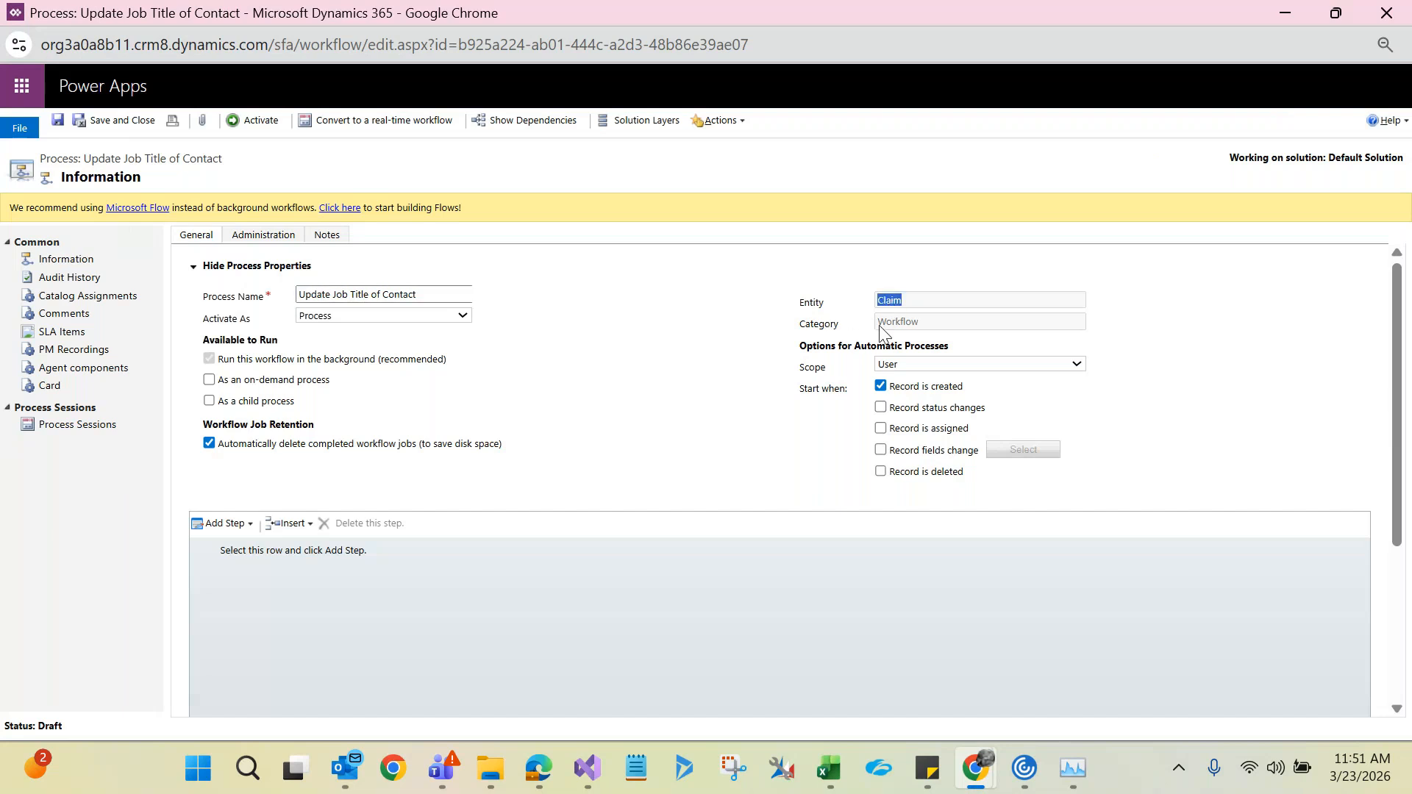
{"action": "double_click", "coordinate": [896, 323]}
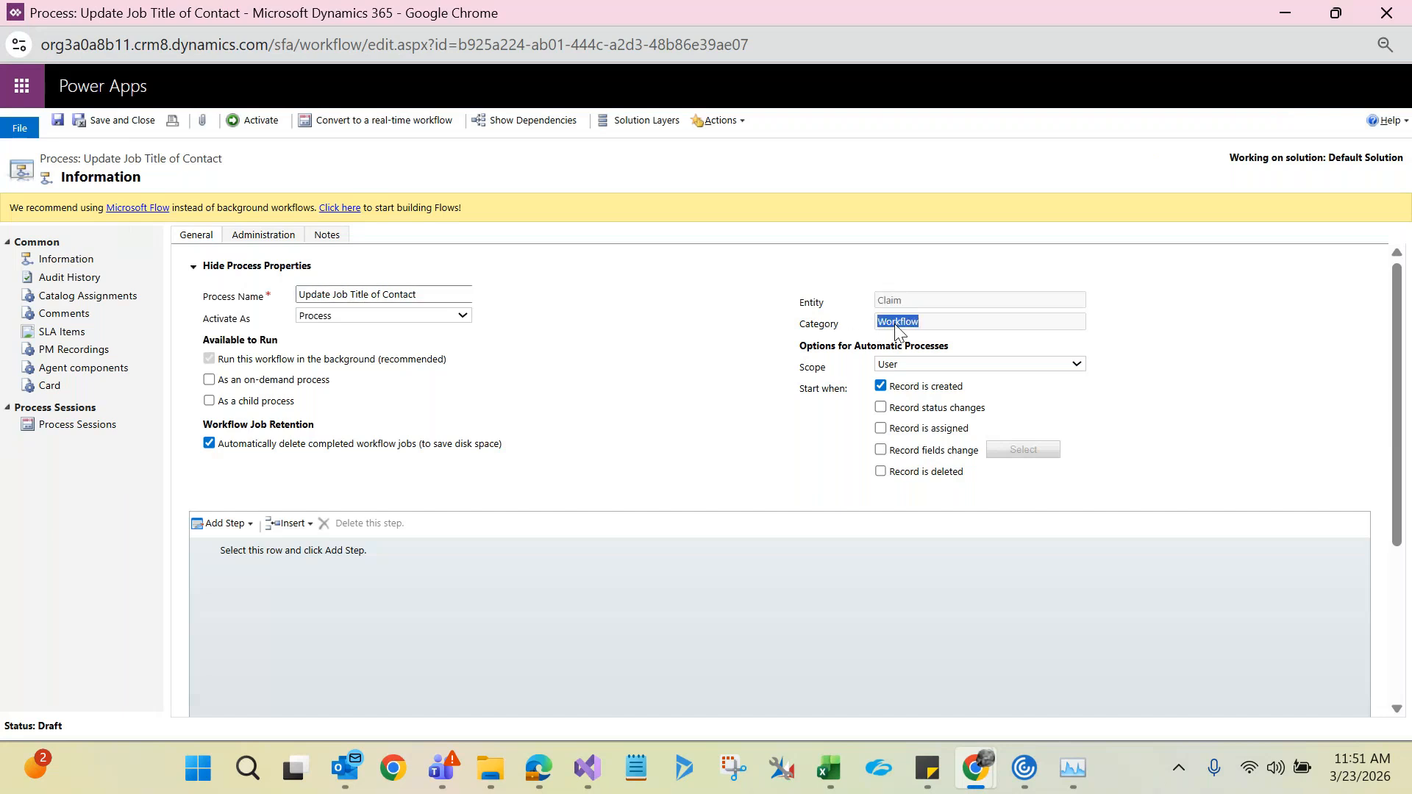
{"action": "left_click", "coordinate": [909, 366]}
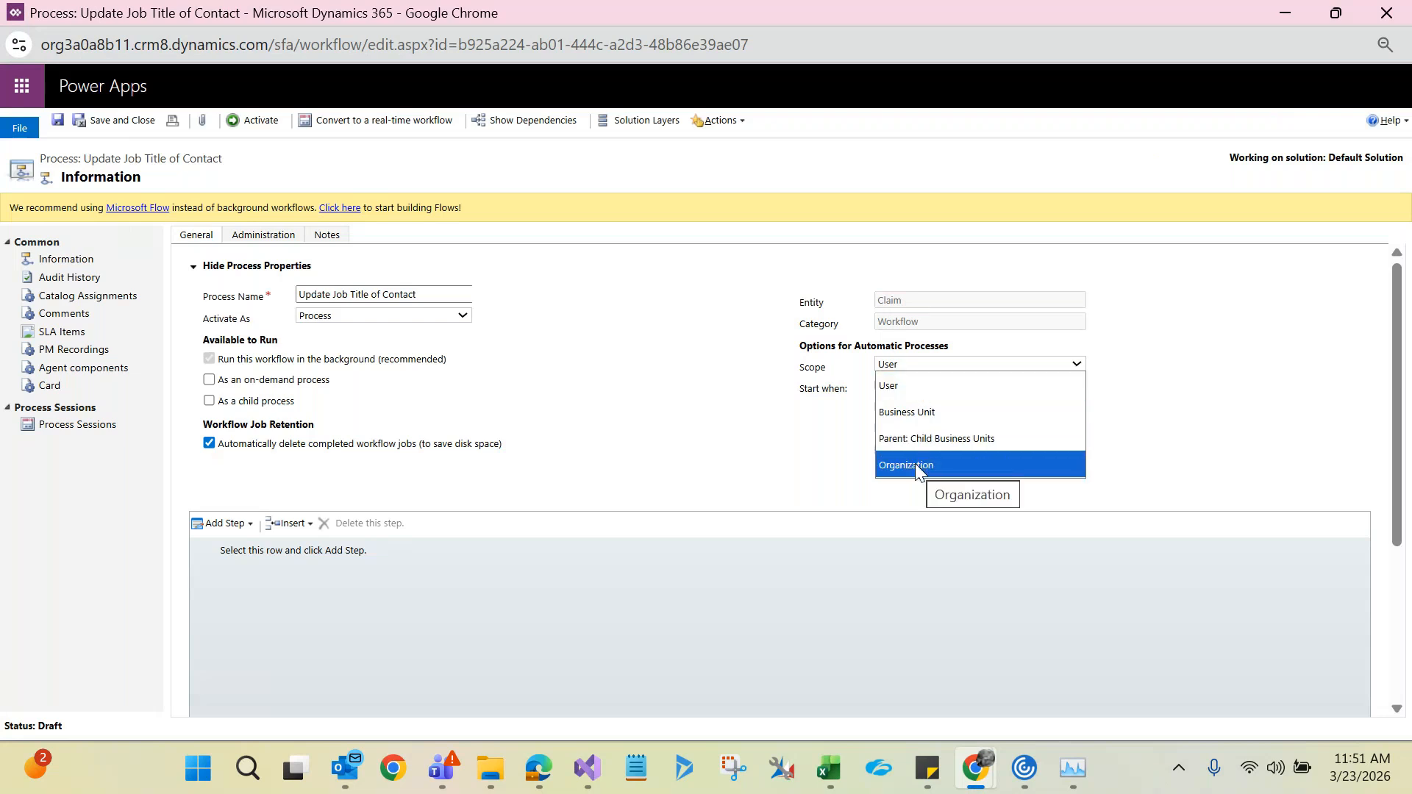
{"action": "left_click", "coordinate": [915, 464]}
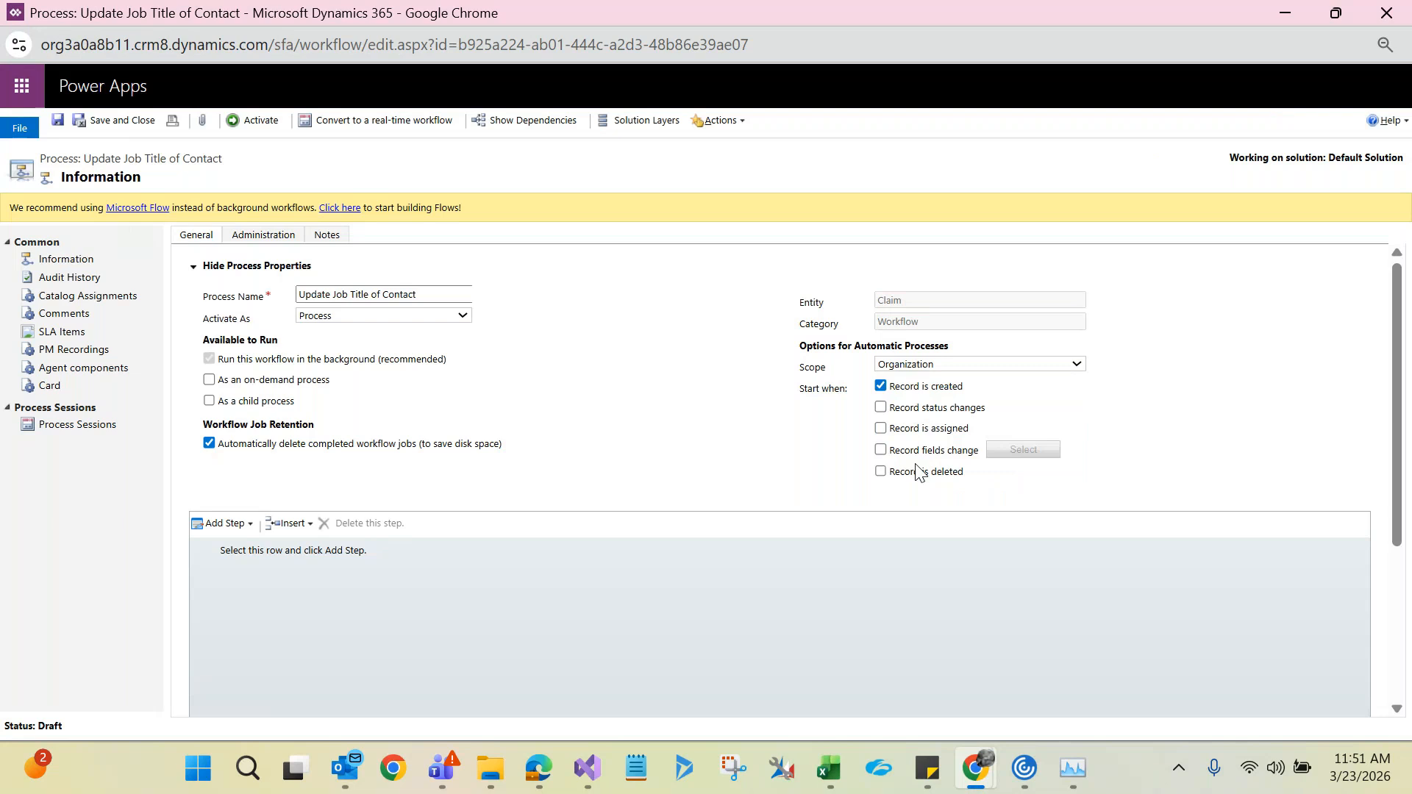
{"action": "key", "text": "shift+Tab"}
- Enlarge the workflow editor and examine the Start when options for automatic processes
{"action": "left_click_drag", "start_coordinate": [802, 389], "coordinate": [848, 389]}
{"action": "key", "text": "ctrl+plus"}
{"action": "key", "text": "ctrl+plus"}
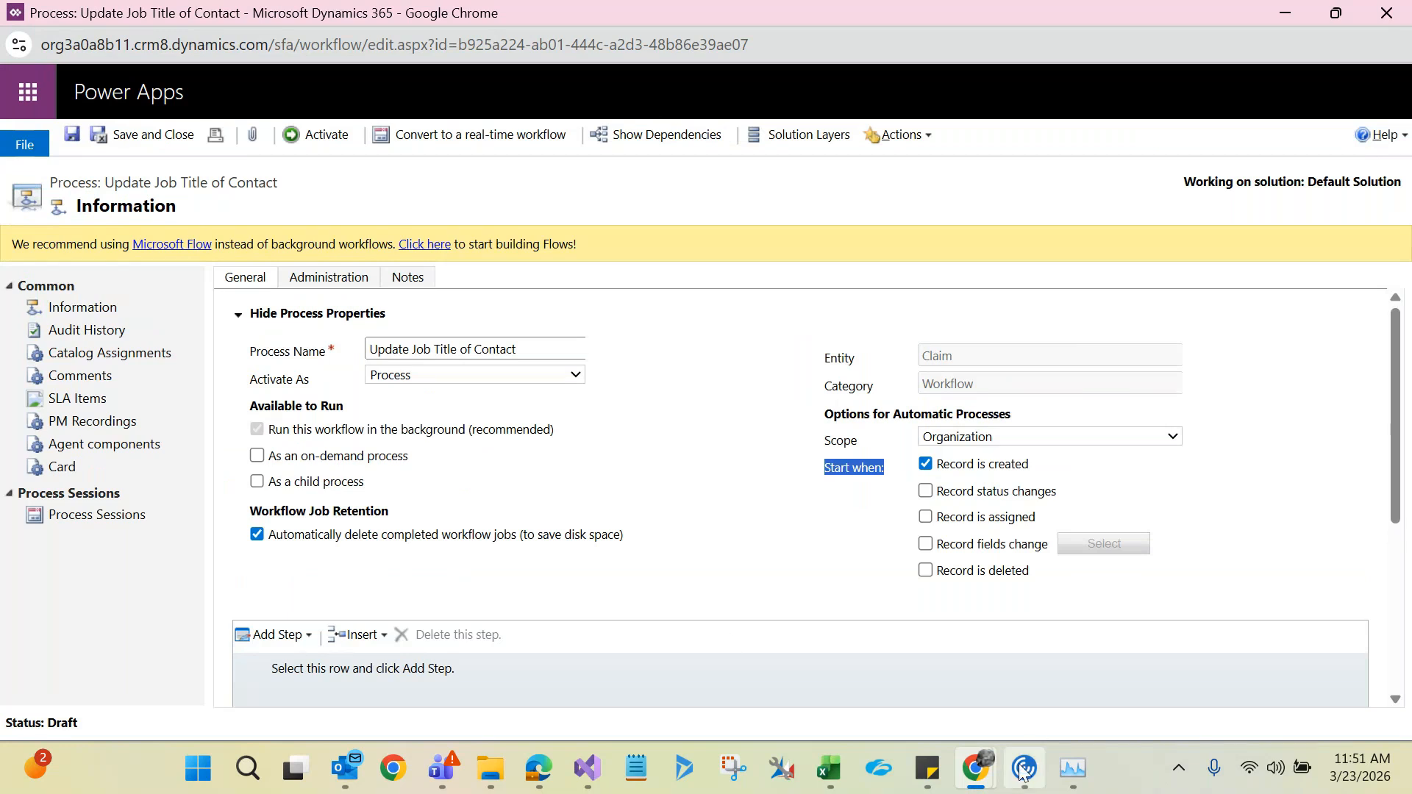
{"action": "mouse_move", "coordinate": [1021, 770]}
{"action": "mouse_move", "coordinate": [976, 770]}
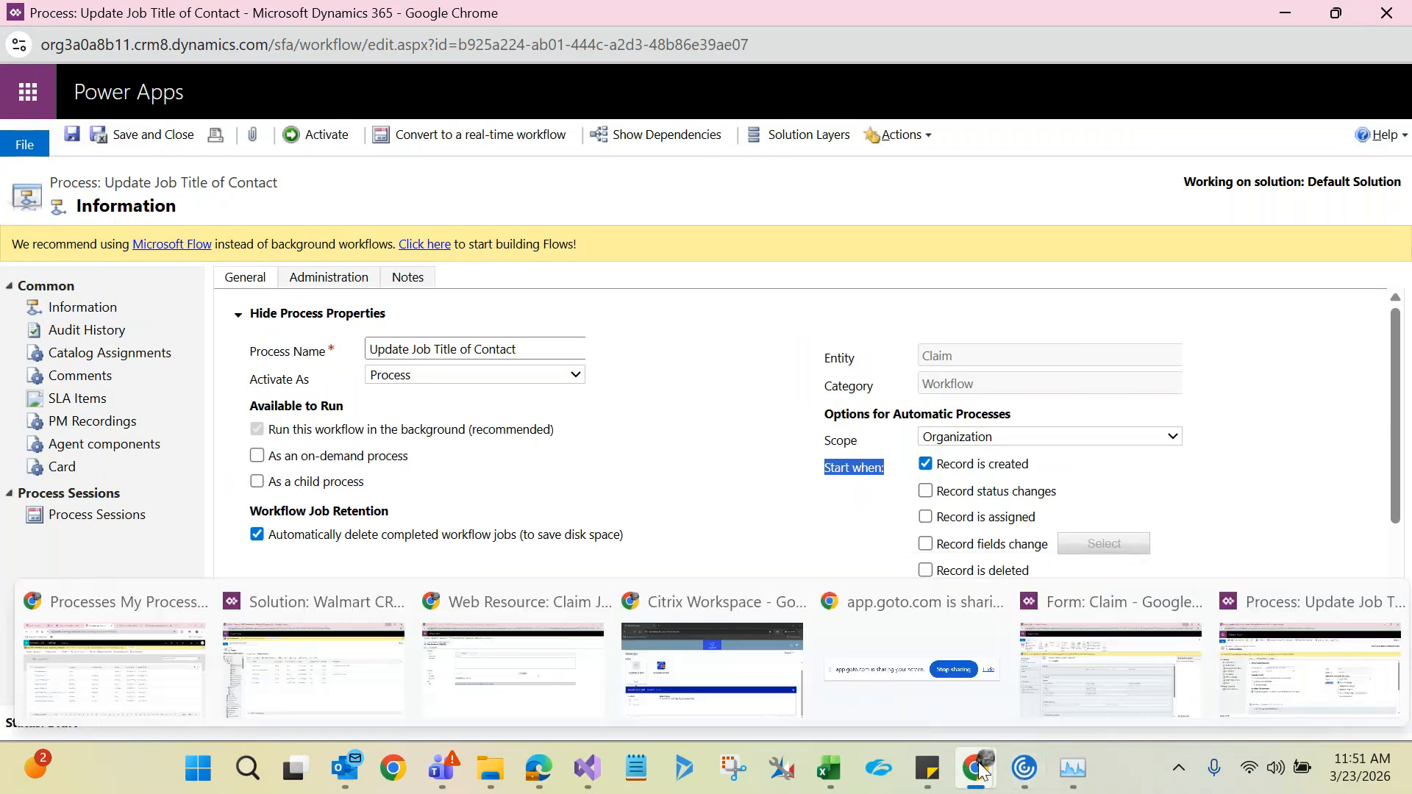
{"action": "mouse_move", "coordinate": [665, 700]}
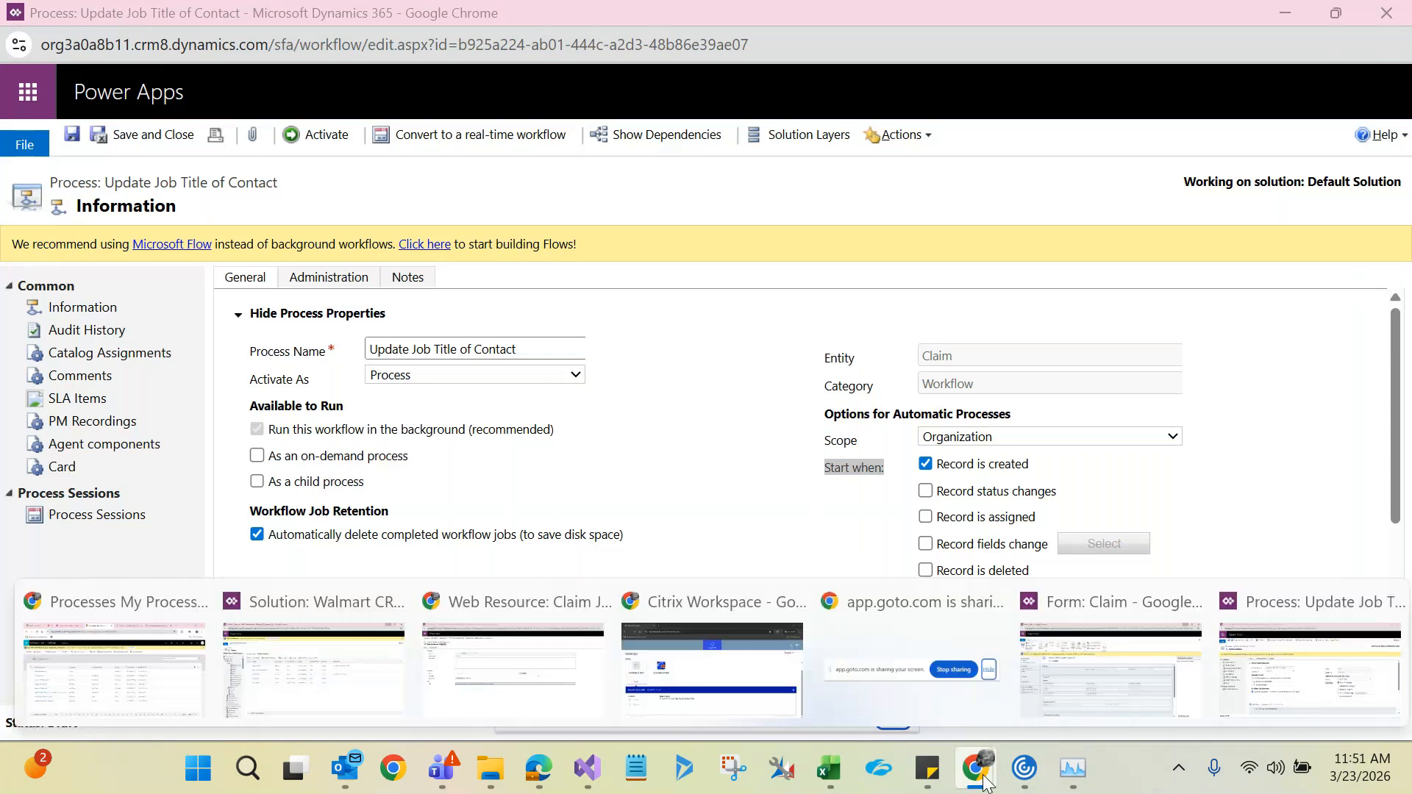
- Hide the screen-sharing bar and check which entity the workflow runs on
{"action": "left_click", "coordinate": [807, 485]}
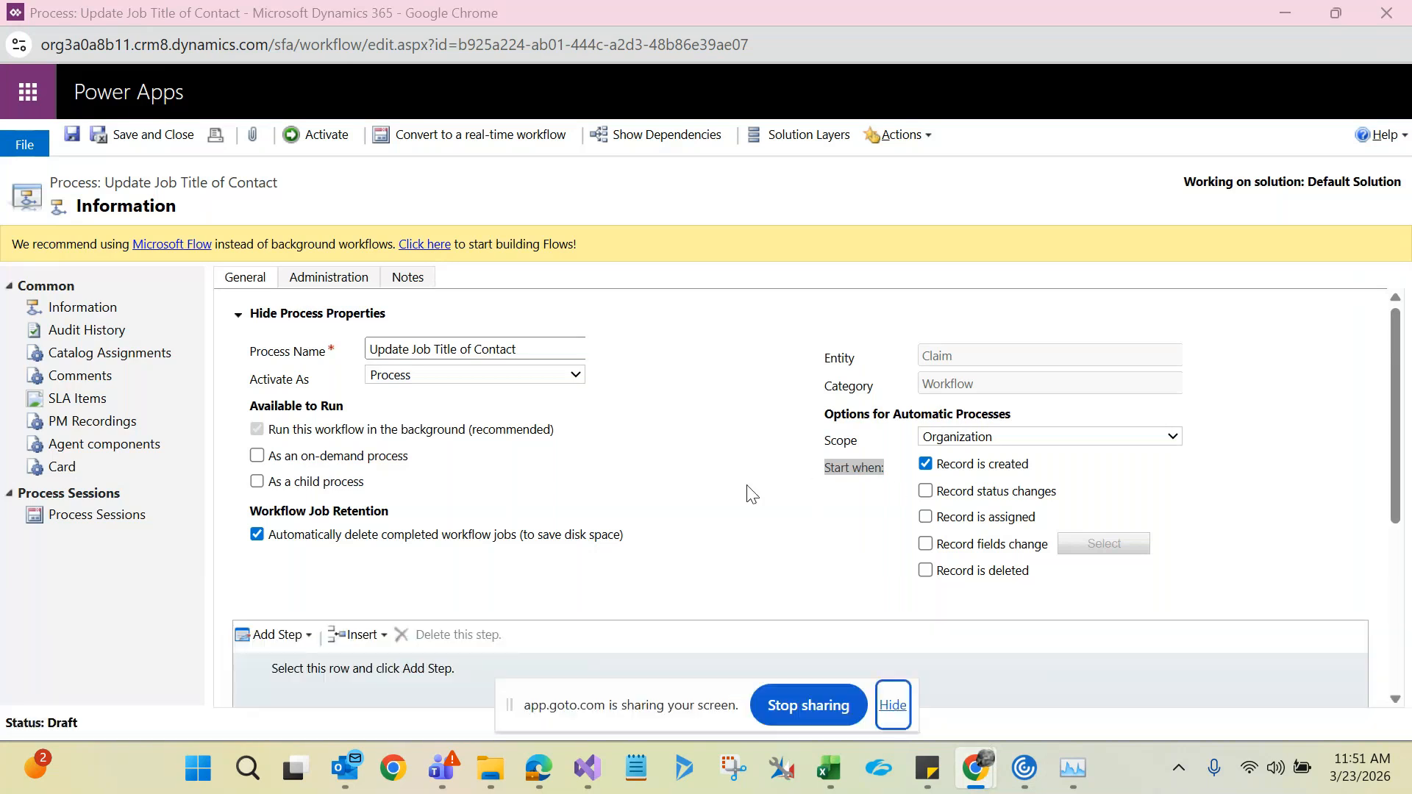
{"action": "left_click", "coordinate": [892, 704]}
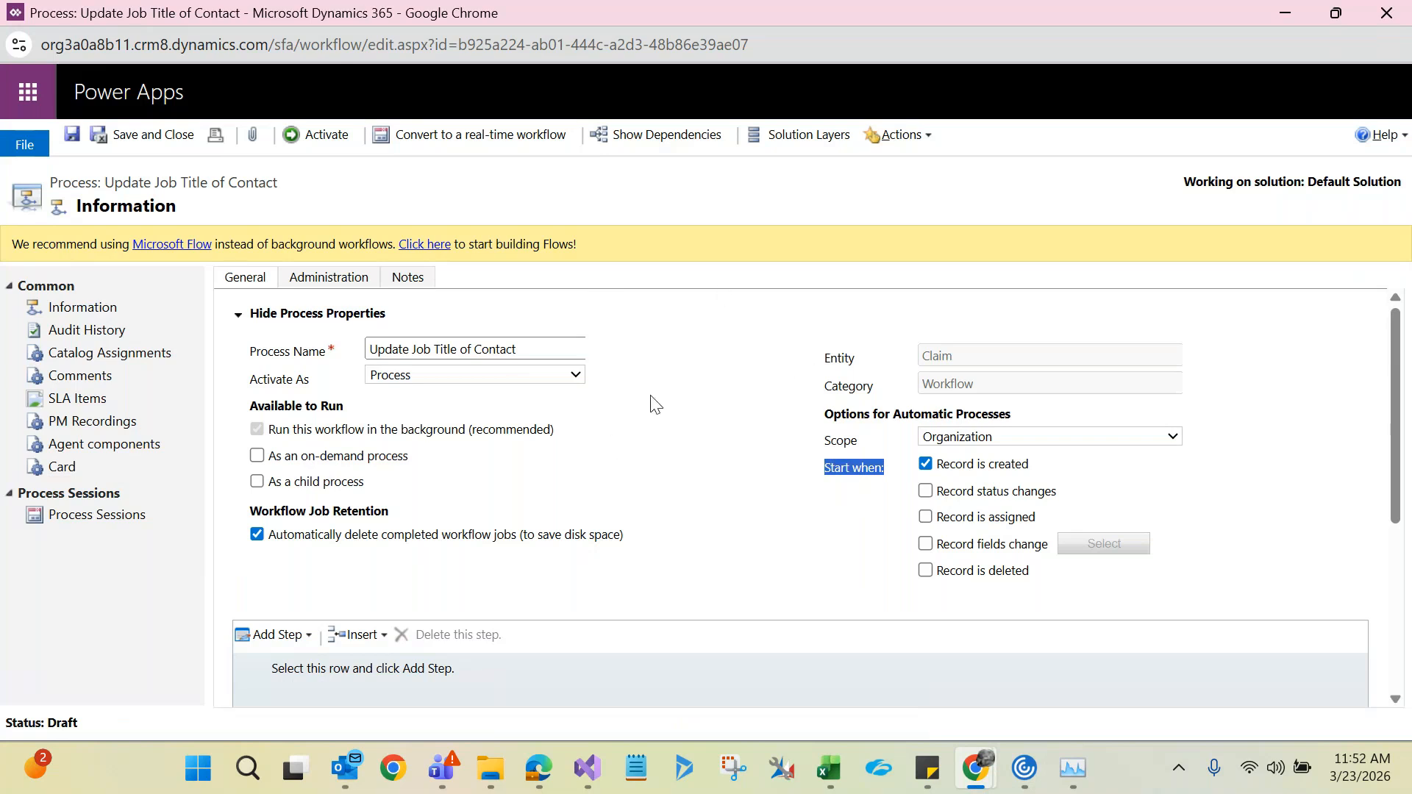
{"action": "double_click", "coordinate": [945, 361]}
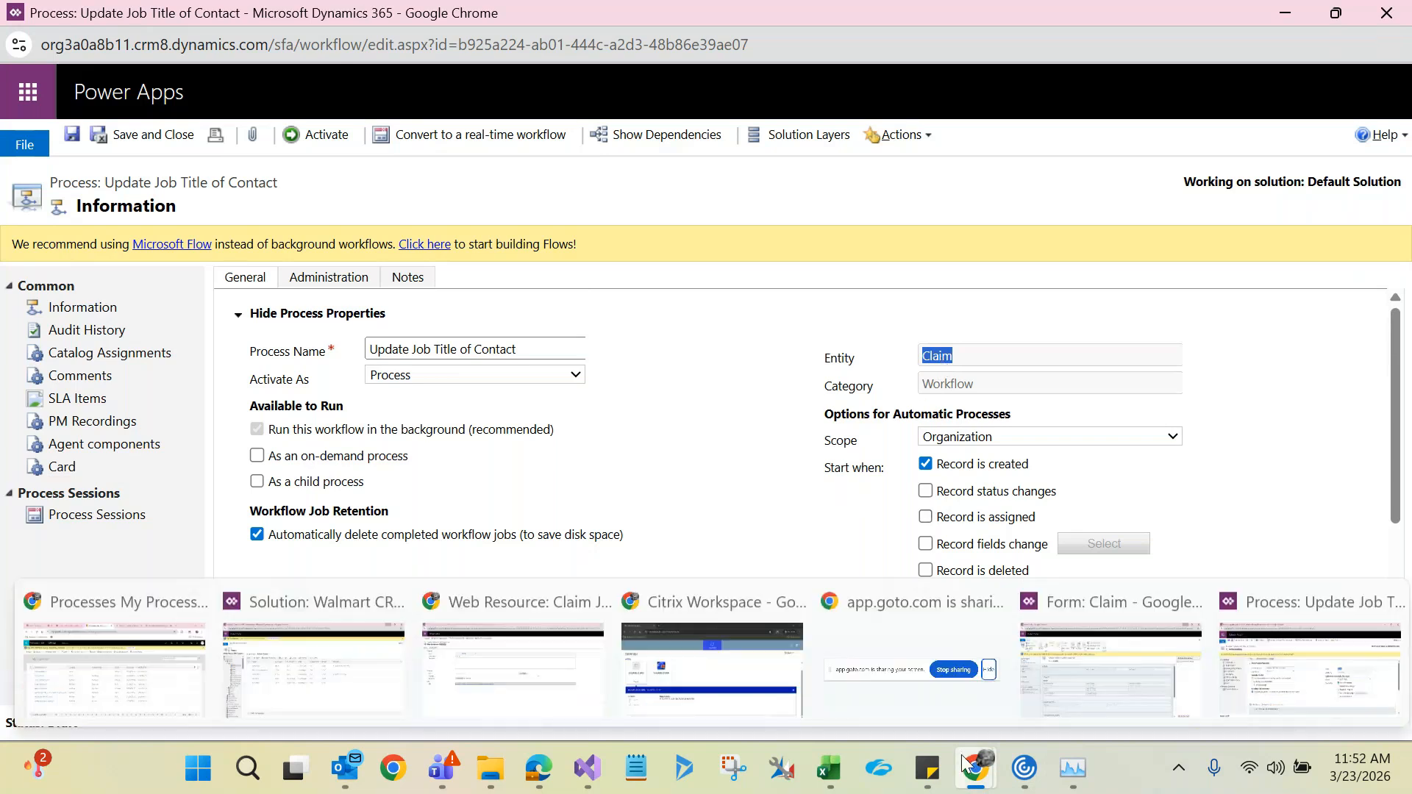
{"action": "left_click", "coordinate": [883, 676]}
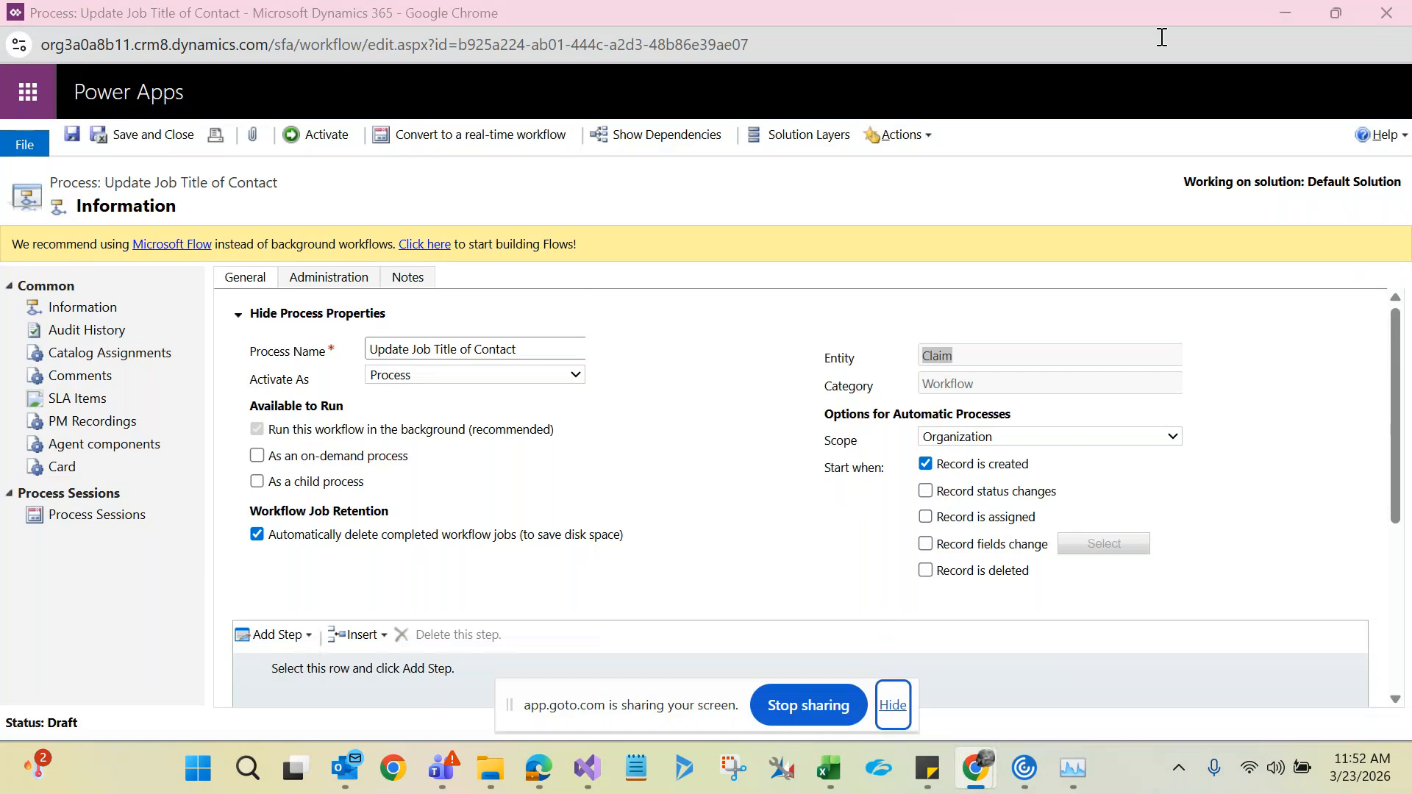
{"action": "left_click", "coordinate": [1304, 12]}
{"action": "left_click", "coordinate": [1305, 12]}
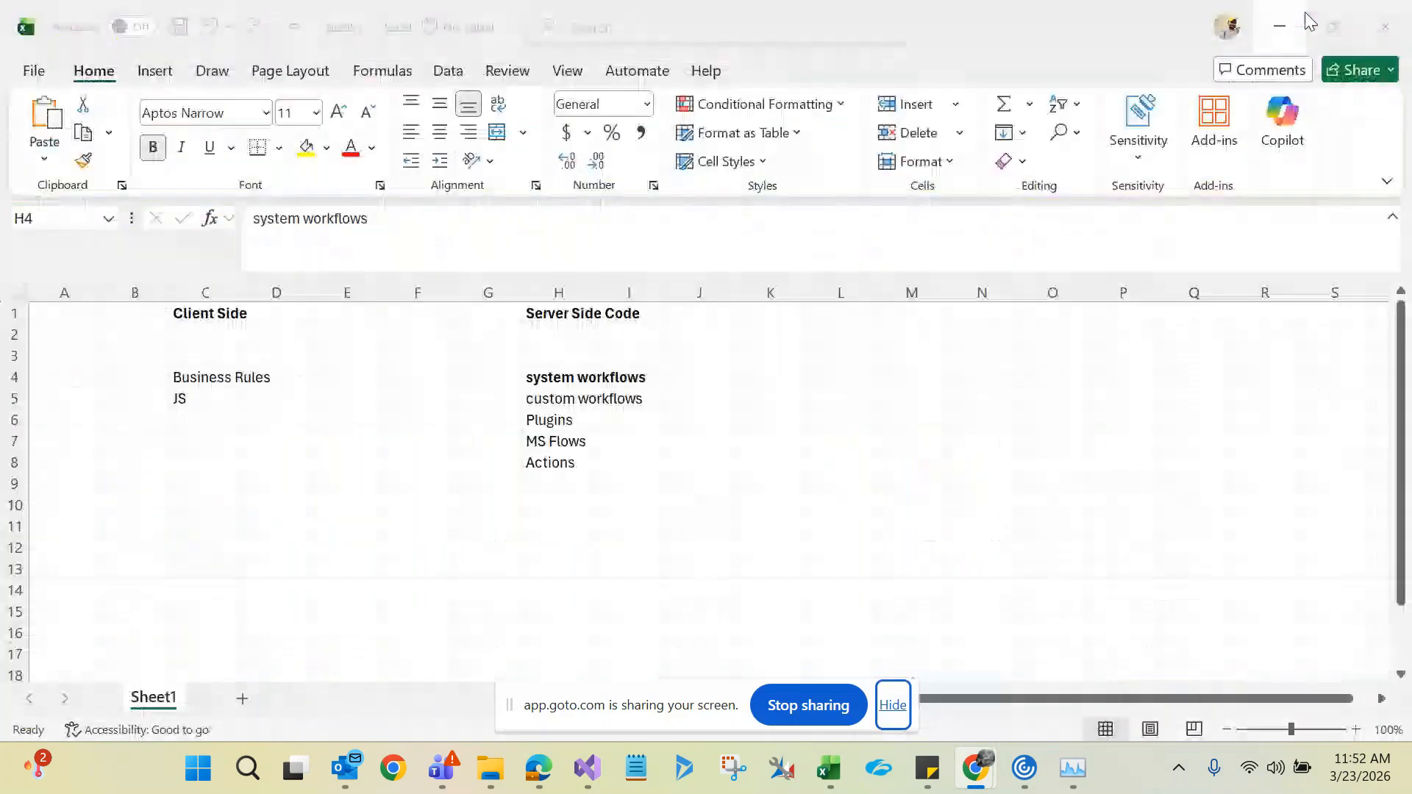
{"action": "left_click", "coordinate": [1305, 11]}
{"action": "mouse_move", "coordinate": [1304, 12]}
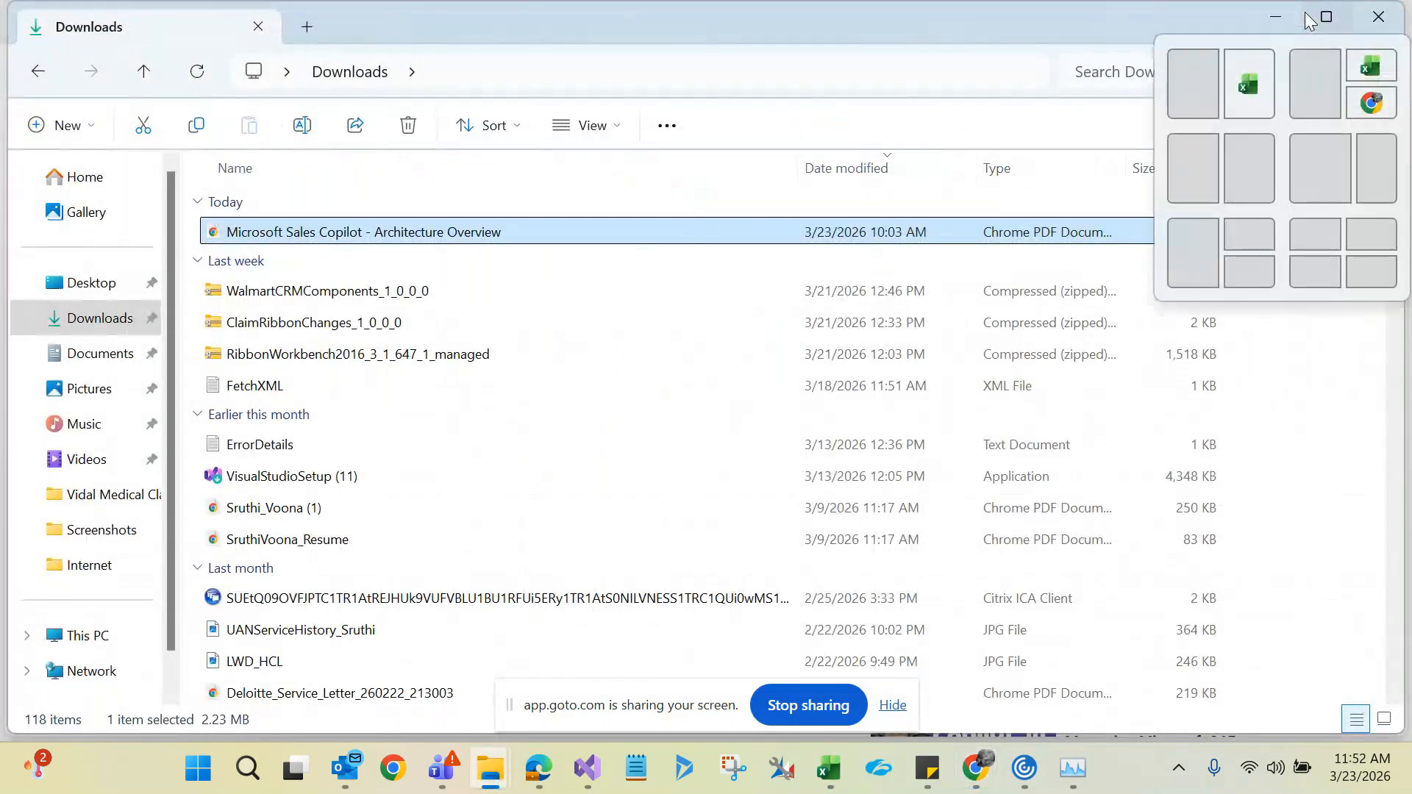
{"action": "left_click", "coordinate": [1305, 11]}
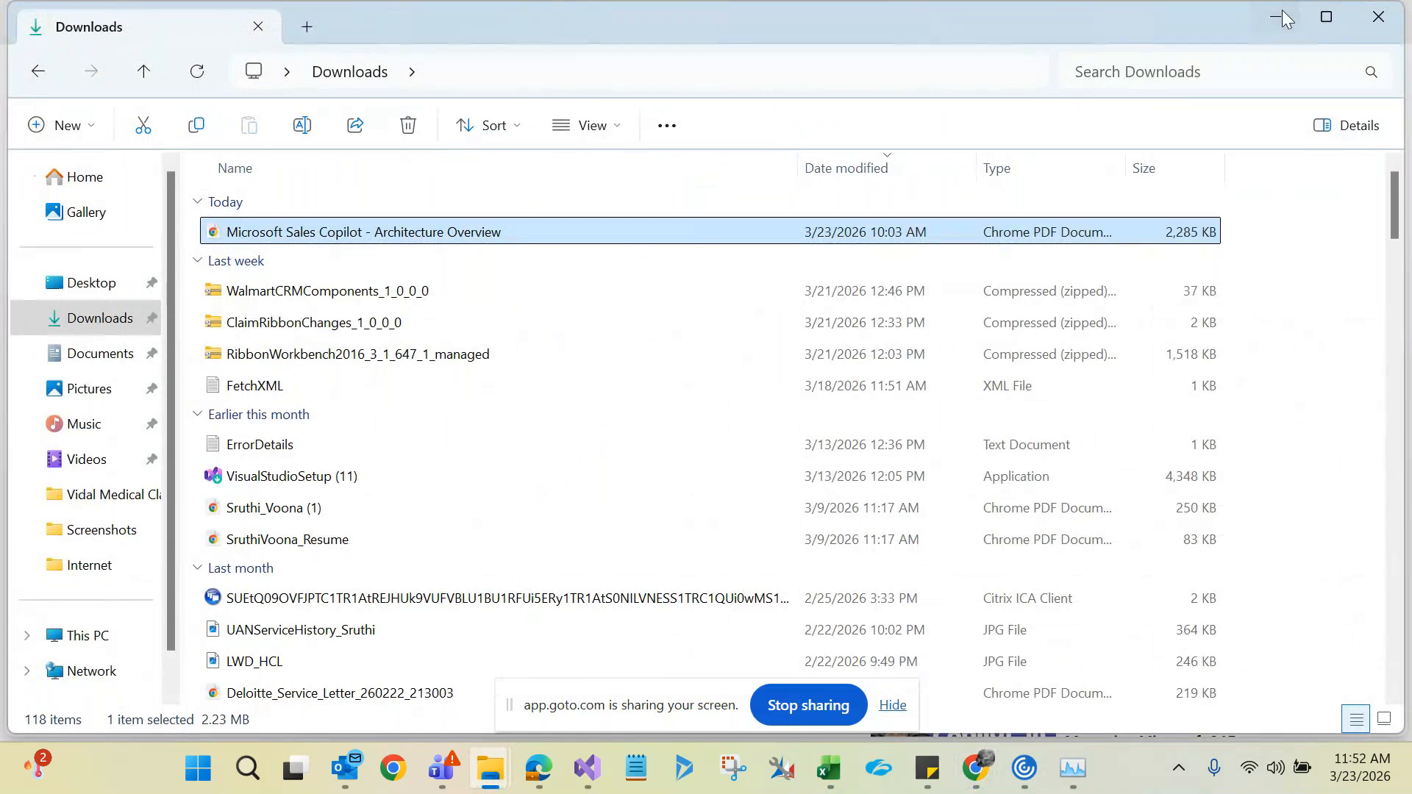
{"action": "left_click", "coordinate": [1281, 10]}
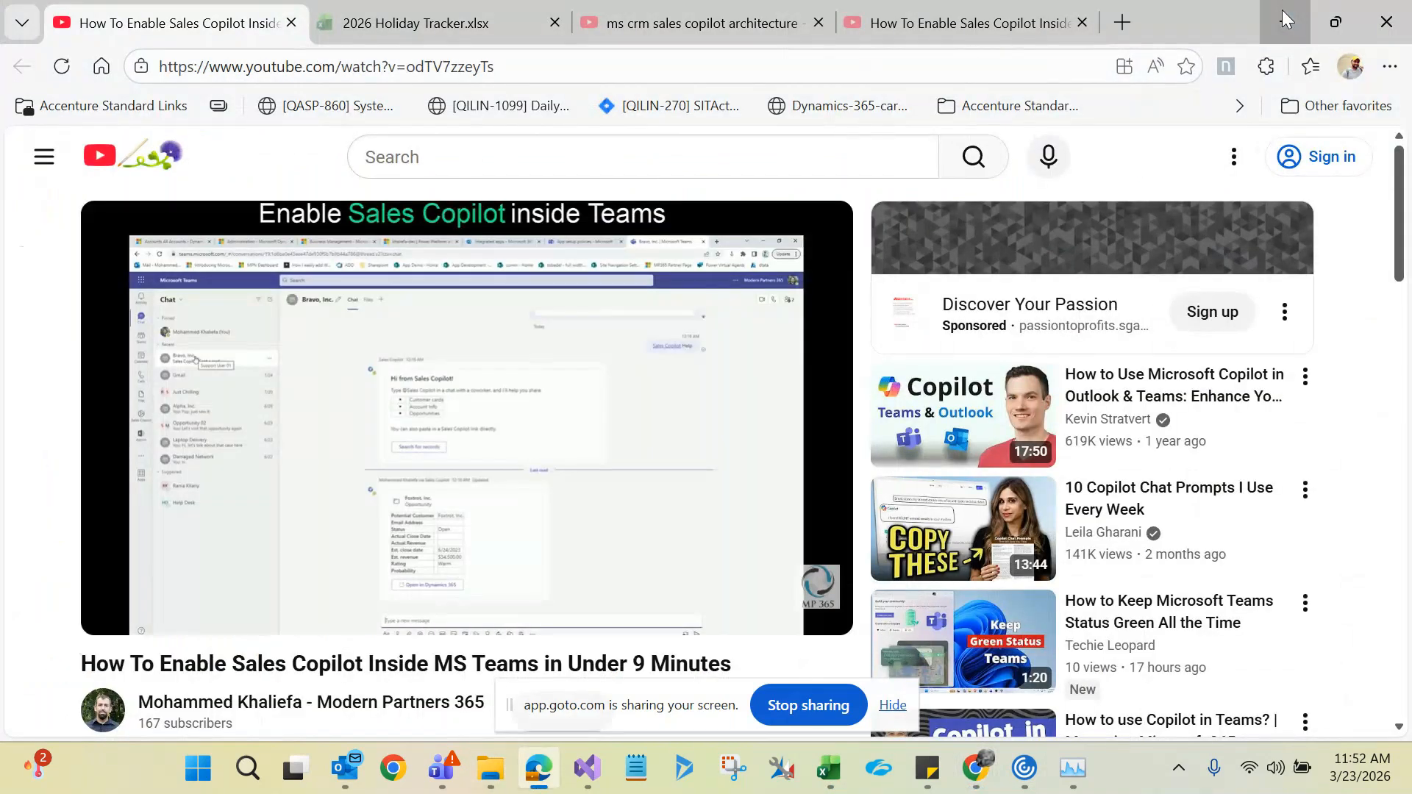
{"action": "left_click", "coordinate": [1282, 10]}
{"action": "left_click", "coordinate": [1314, 15]}
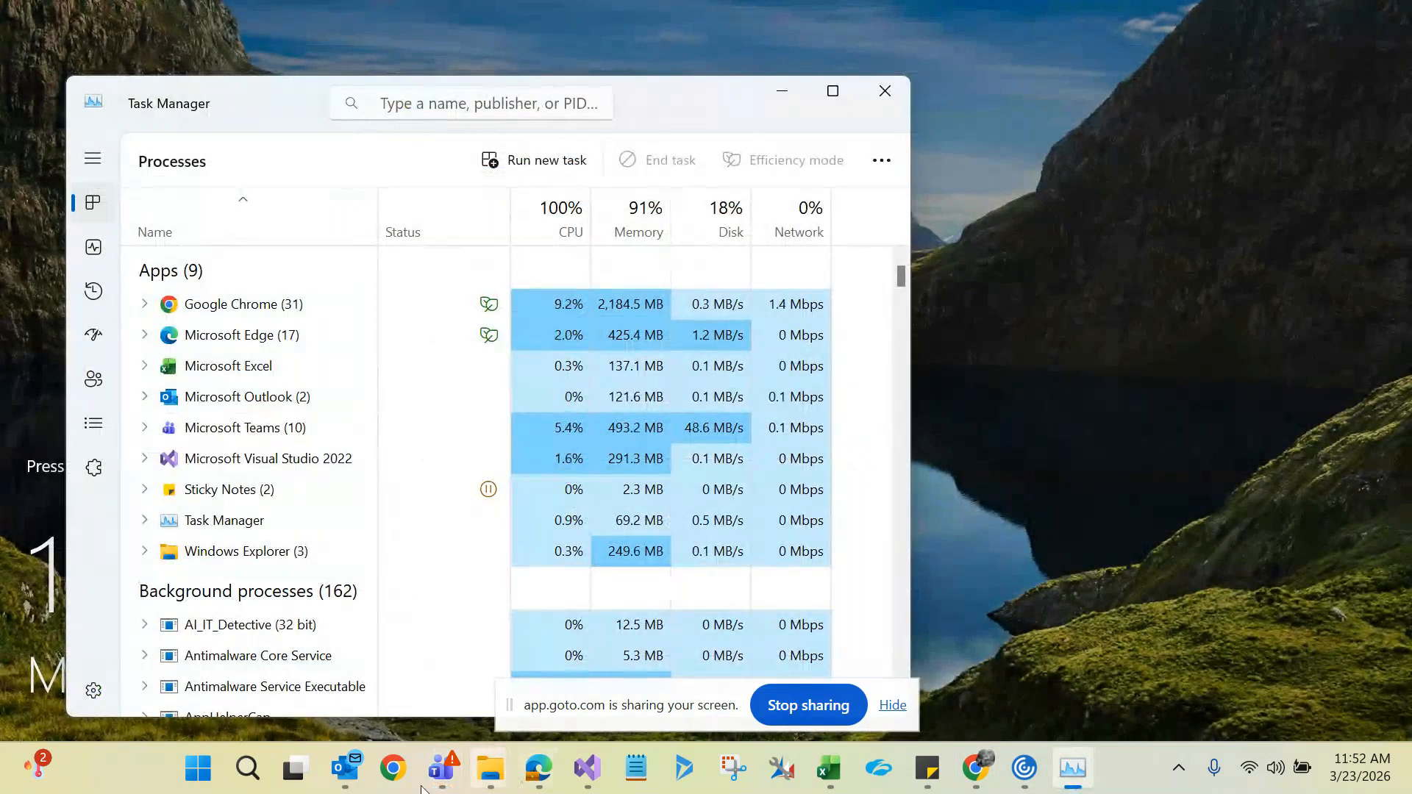
{"action": "mouse_move", "coordinate": [346, 787]}
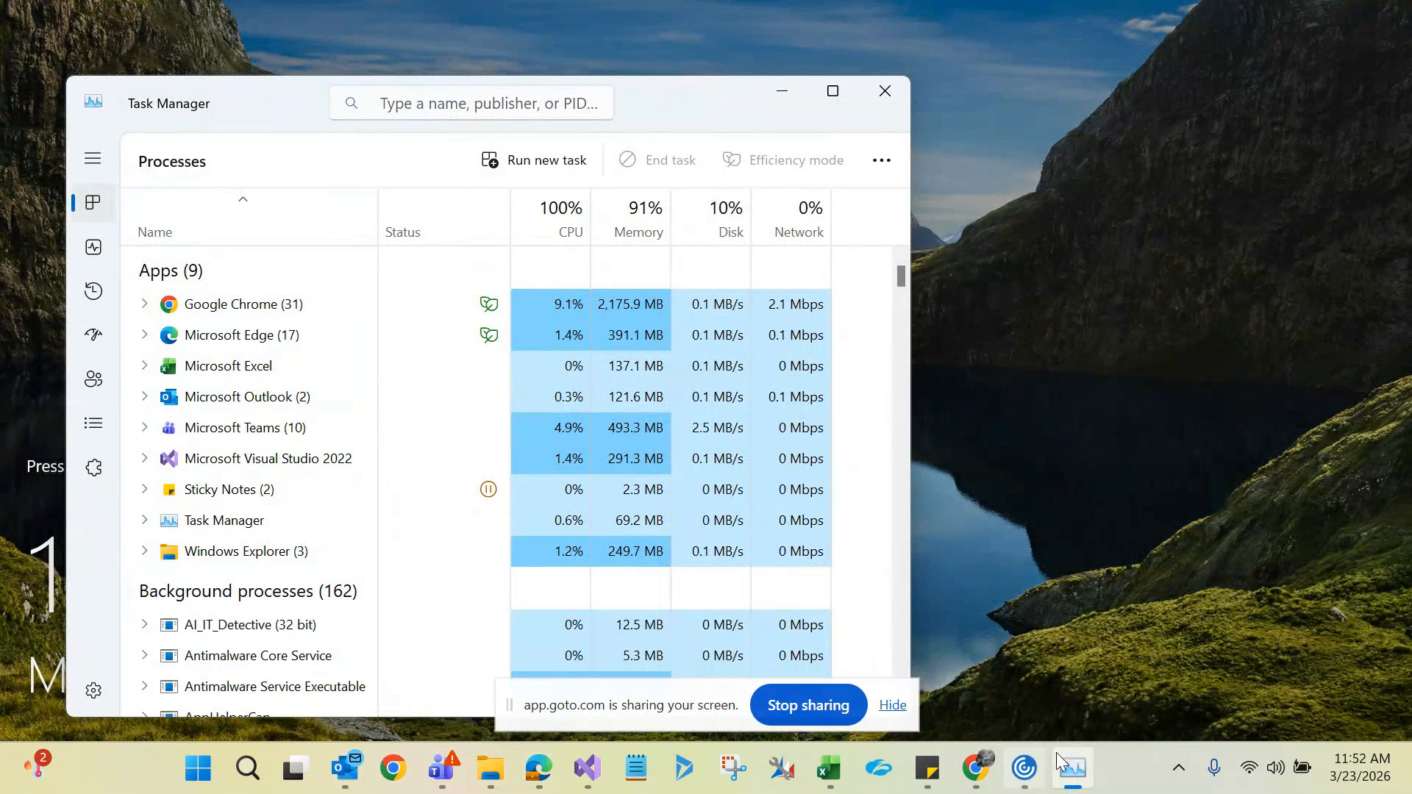
{"action": "mouse_move", "coordinate": [965, 765]}
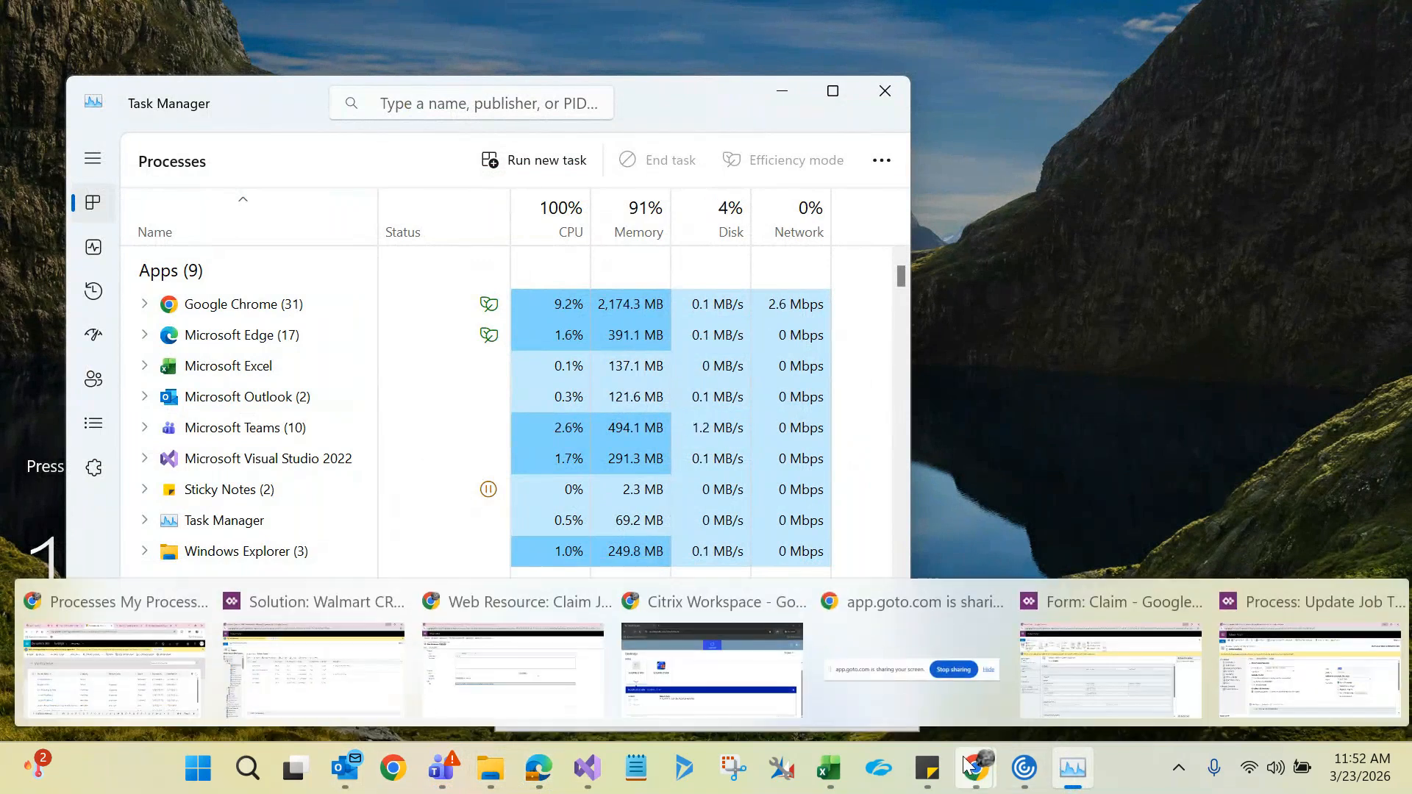
{"action": "left_click", "coordinate": [960, 594]}
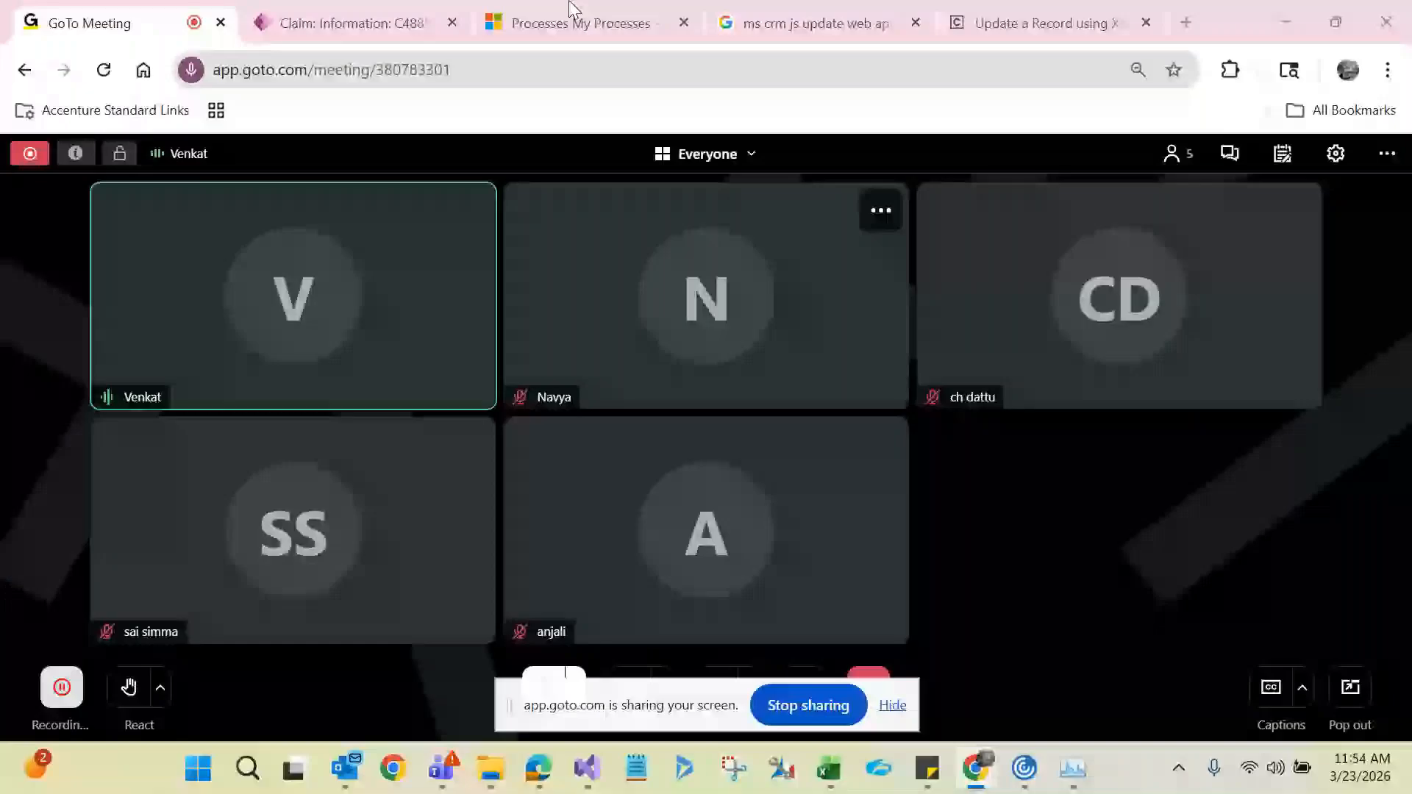
- Bring the Update Job Title of Contact workflow editor back to the front and hide the screen-sharing bar
{"action": "left_click", "coordinate": [568, 10]}
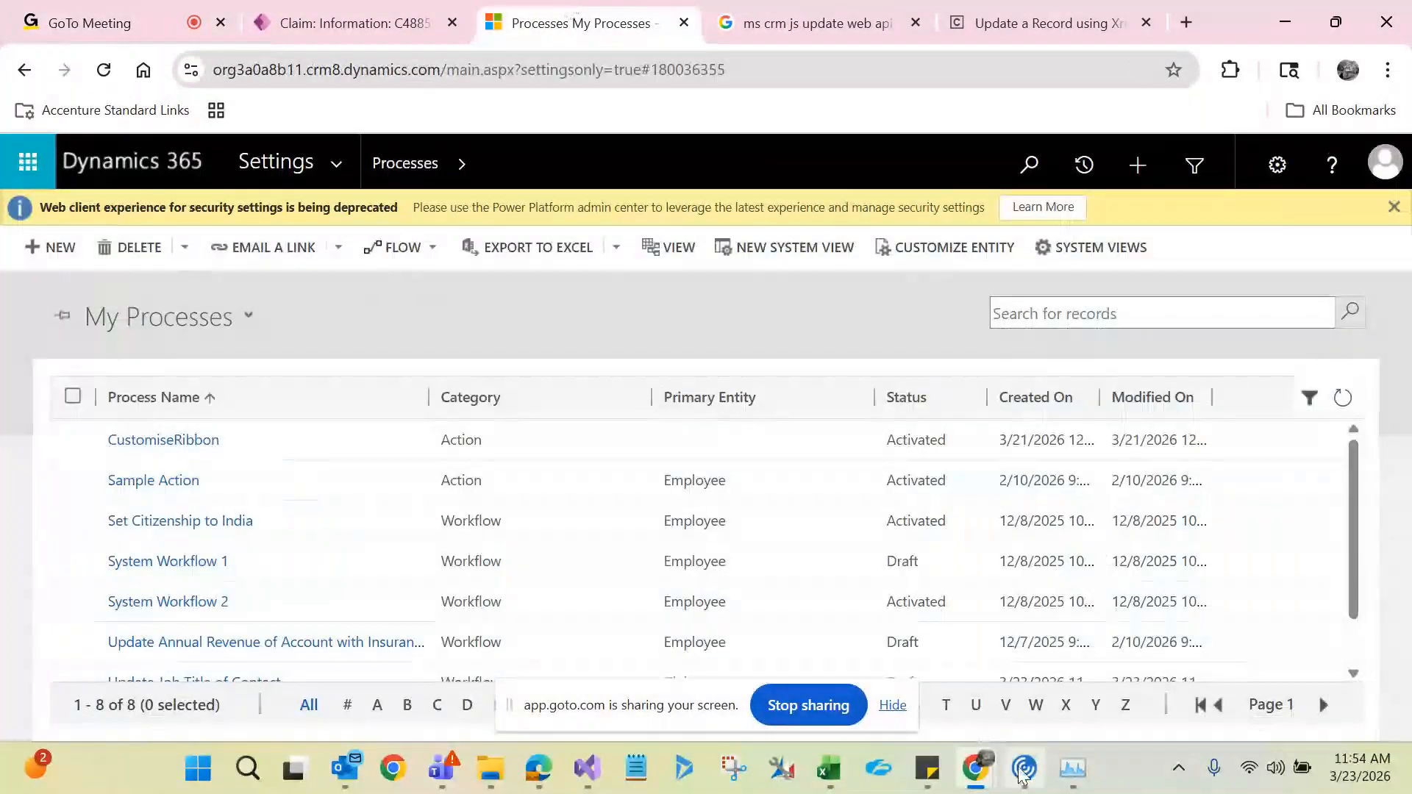
{"action": "mouse_move", "coordinate": [975, 768]}
{"action": "left_click", "coordinate": [1079, 661]}
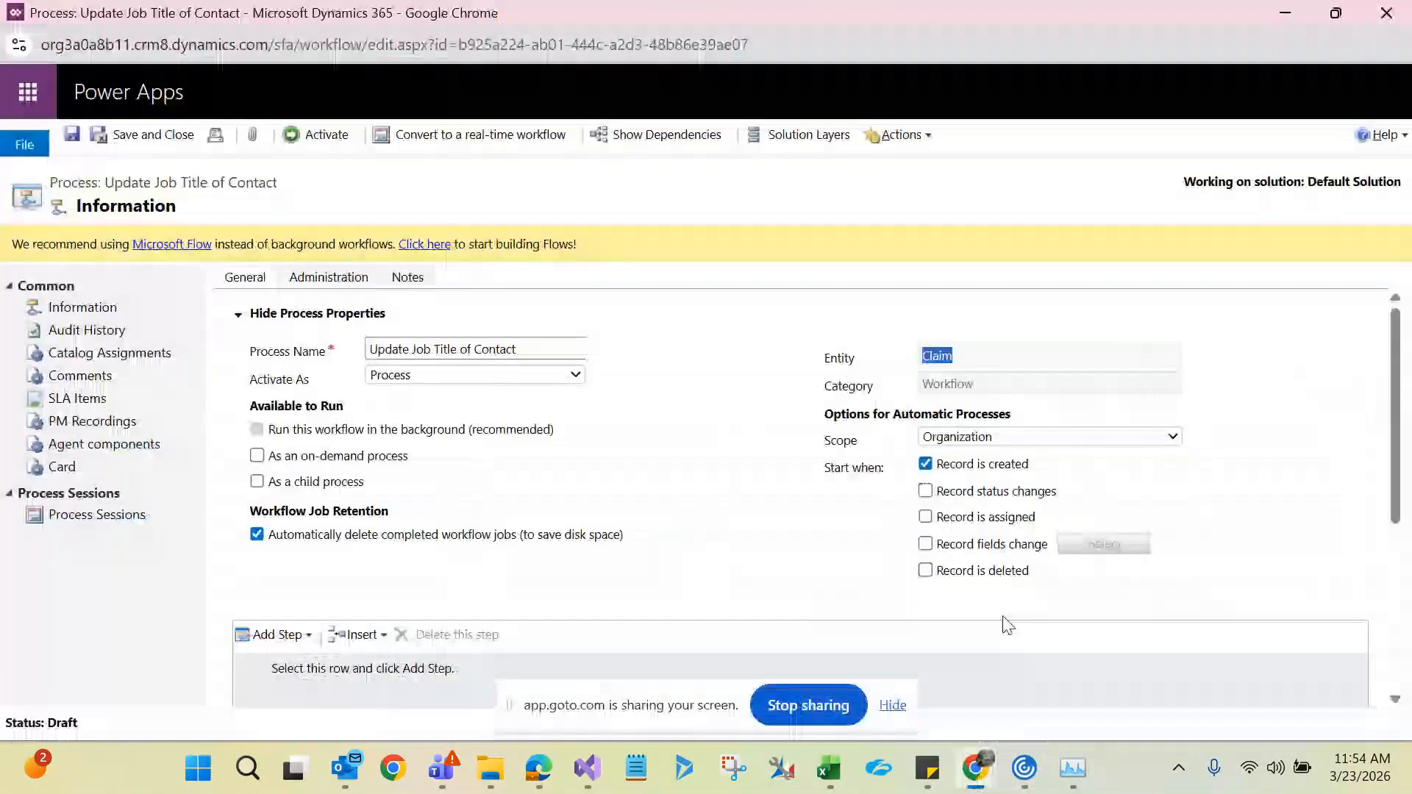
{"action": "left_click", "coordinate": [893, 707]}
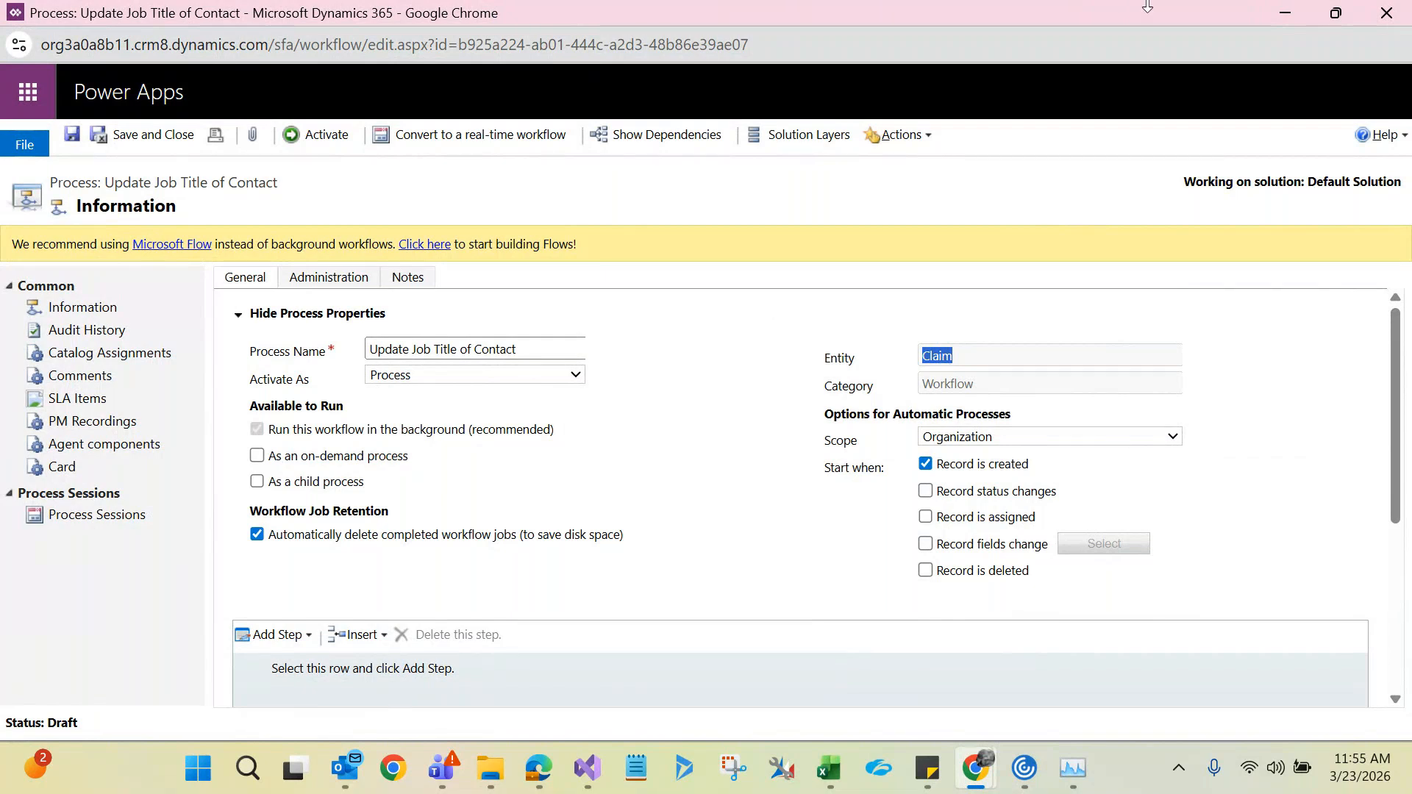
- Look over the open claim record, compare it with the workflow's Record is created trigger, and return to the claim
{"action": "left_click", "coordinate": [1296, 12]}
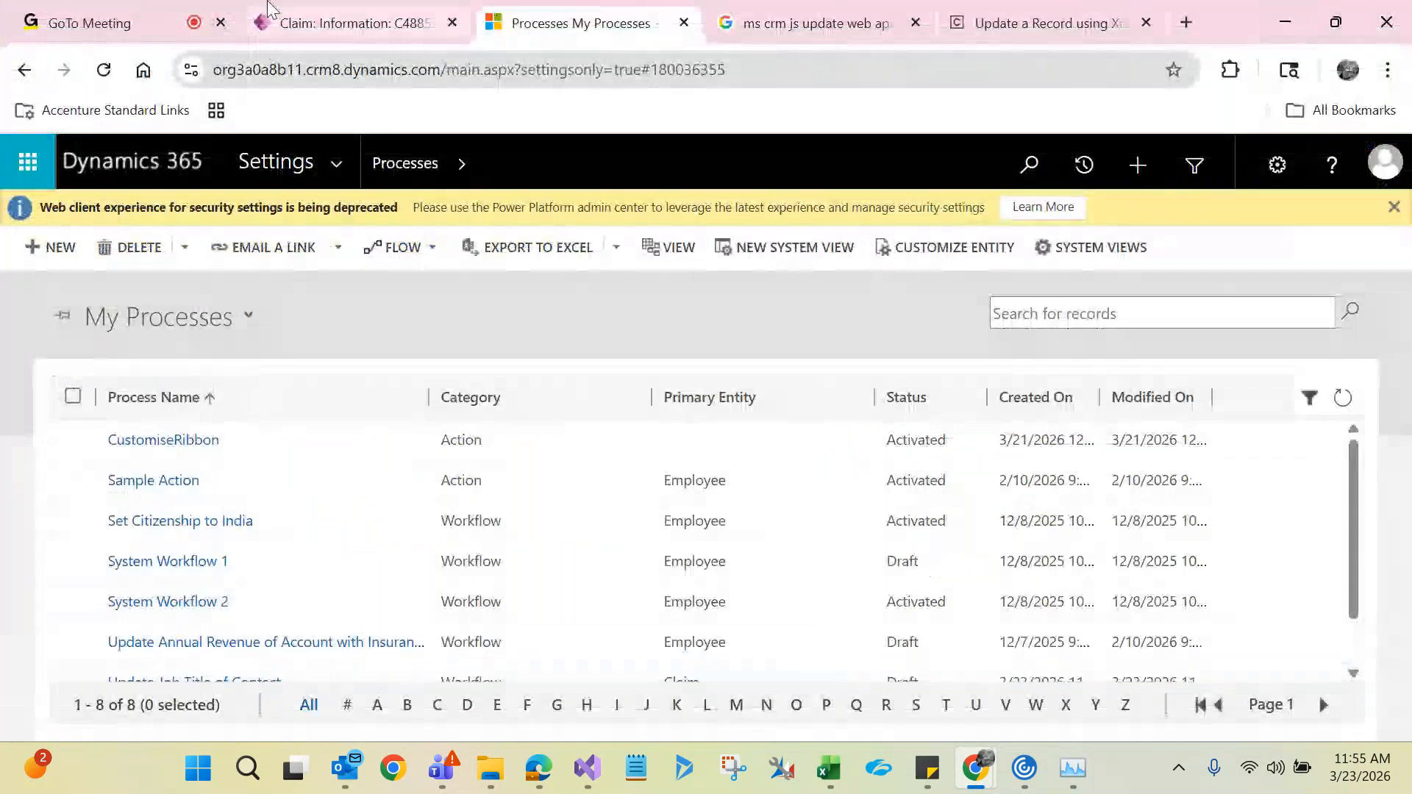
{"action": "left_click", "coordinate": [346, 23]}
{"action": "left_click", "coordinate": [530, 309]}
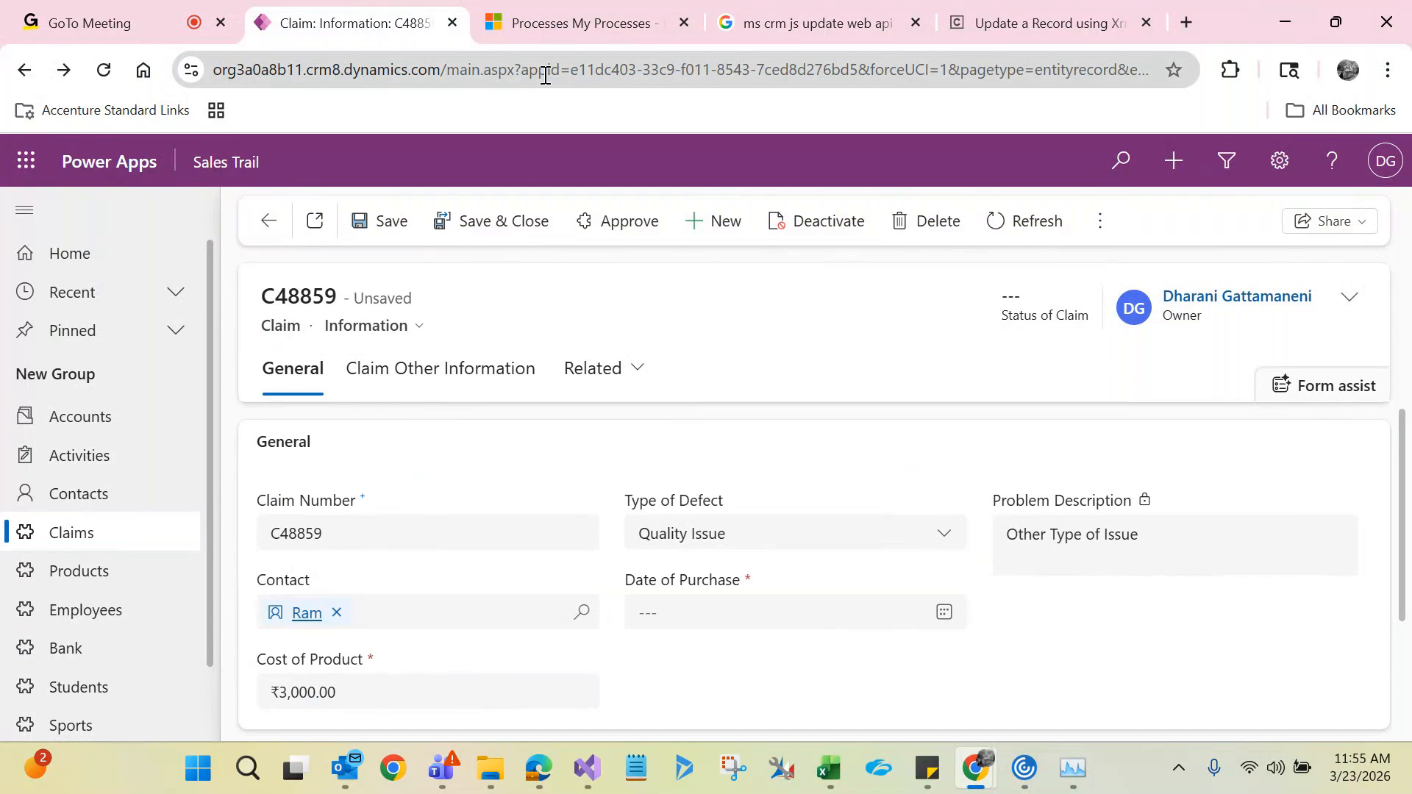
{"action": "key", "text": "alt+Tab"}
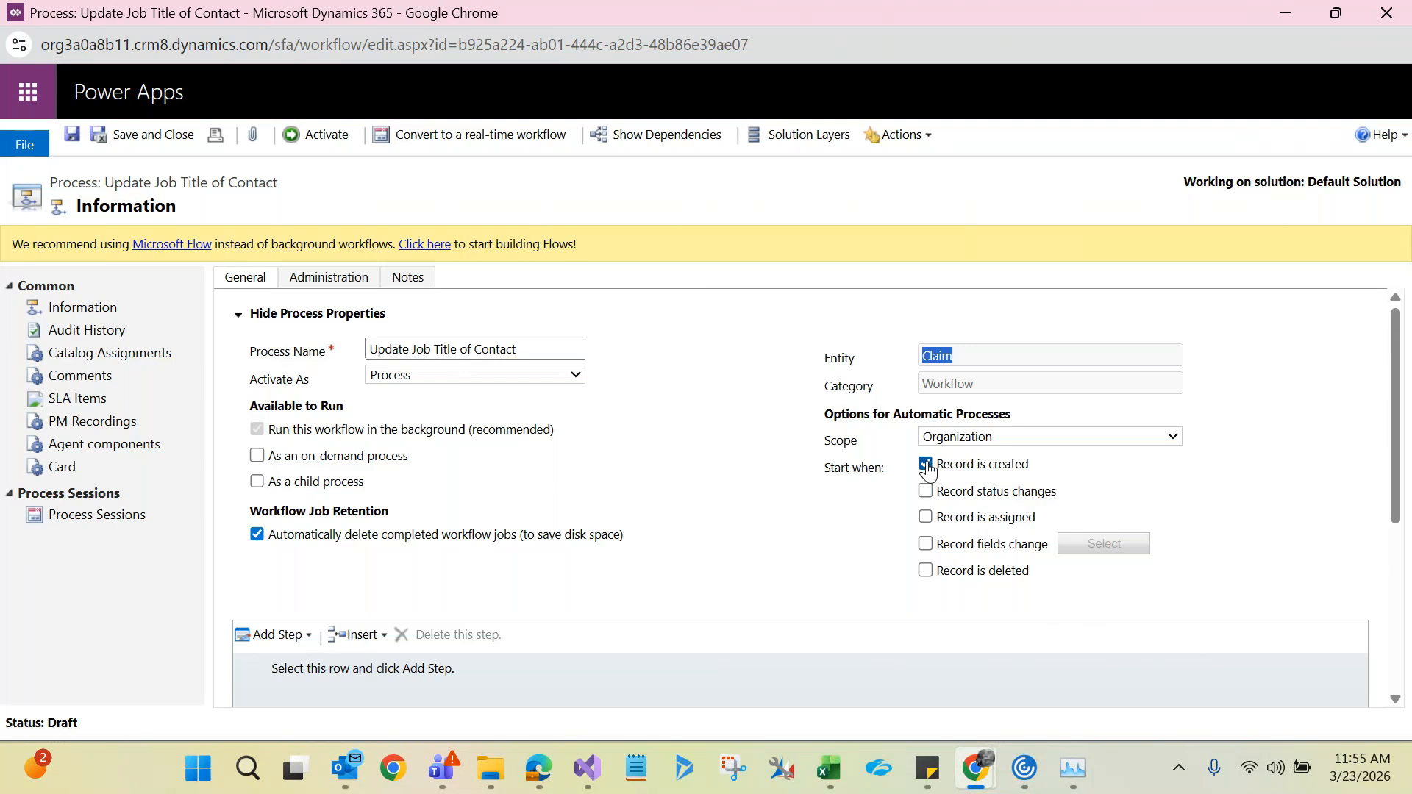
{"action": "left_click", "coordinate": [1284, 13]}
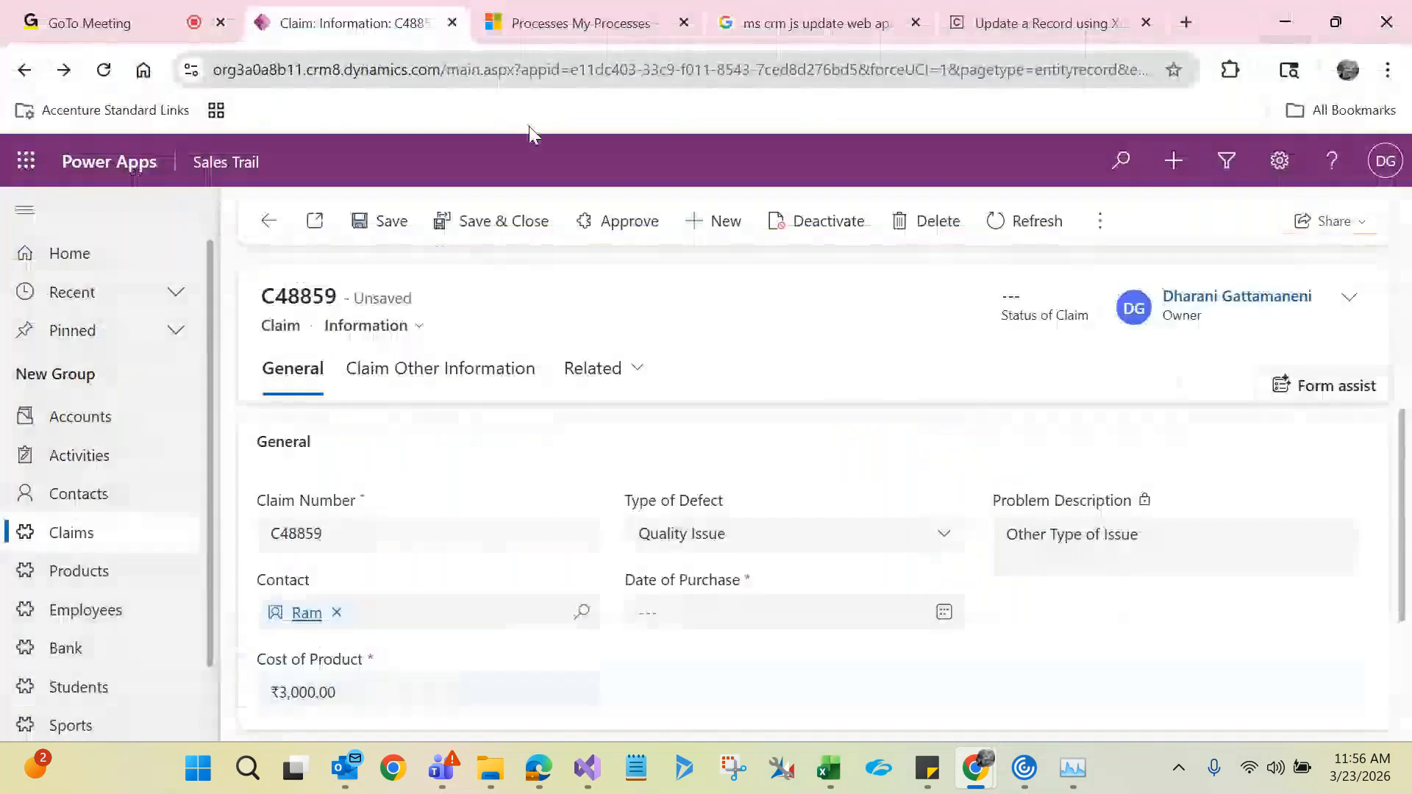
- Start a new claim, reduce the page zoom to 80%, and enter a claim number
{"action": "left_click", "coordinate": [719, 234]}
{"action": "left_click", "coordinate": [811, 520]}
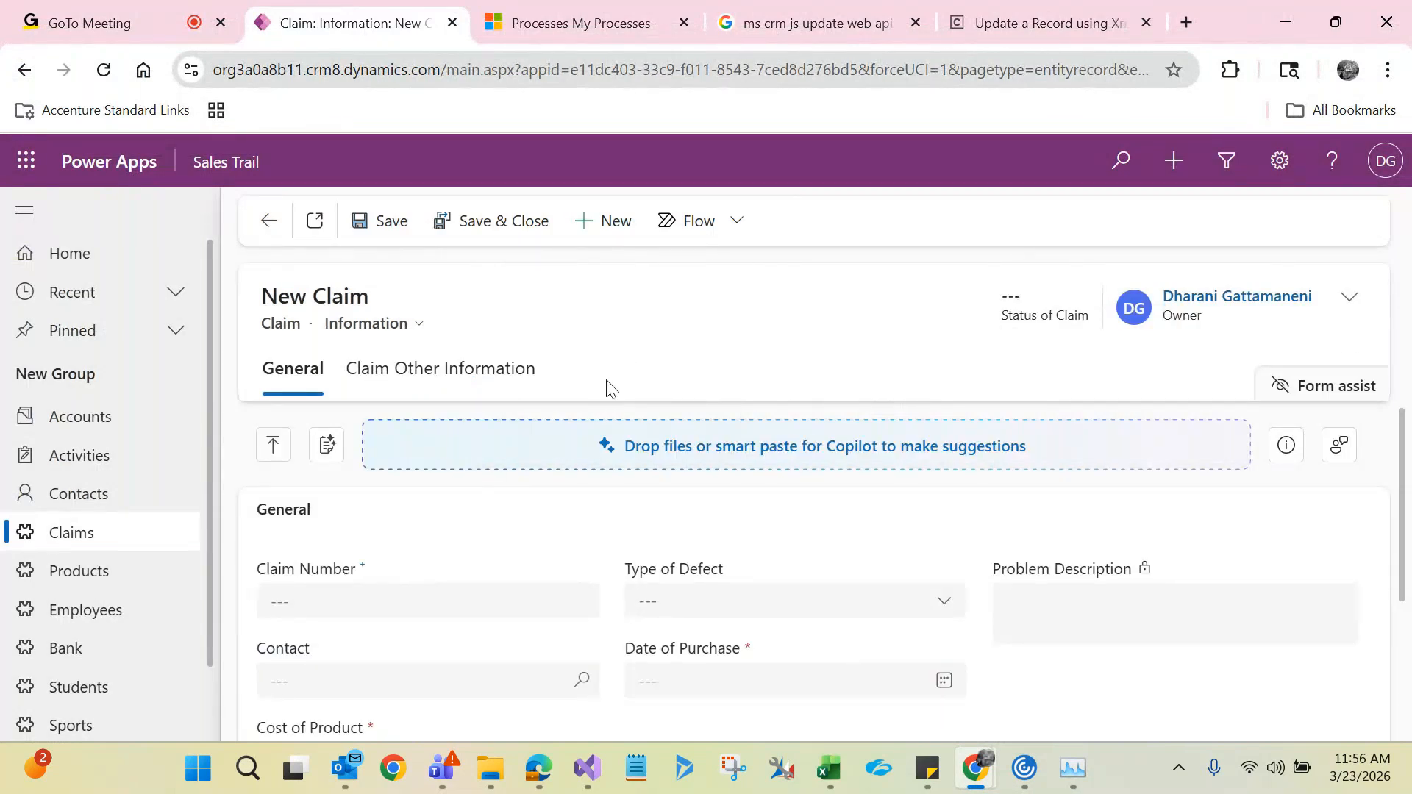
{"action": "key", "text": "ctrl+minus"}
{"action": "key", "text": "ctrl+minus"}
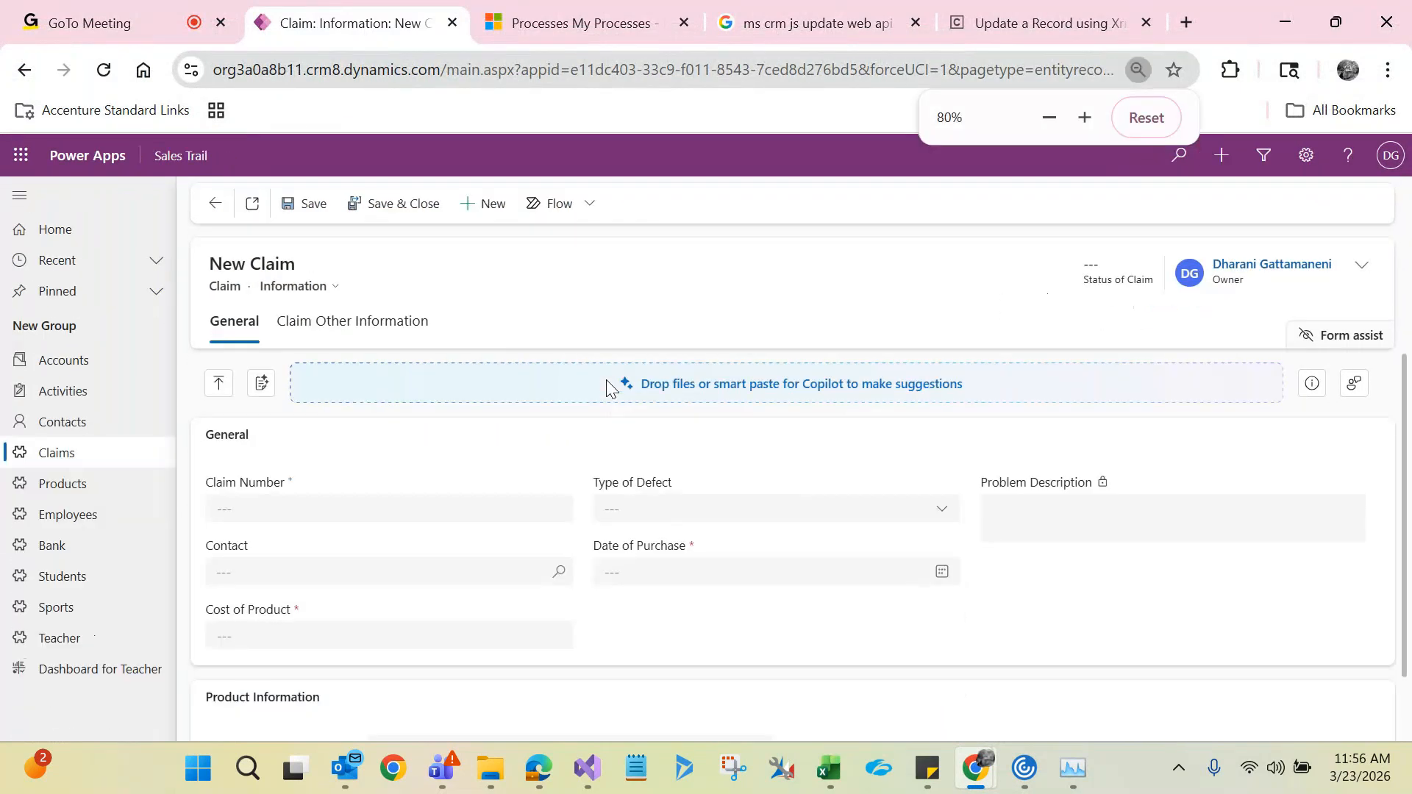
{"action": "left_click", "coordinate": [385, 512]}
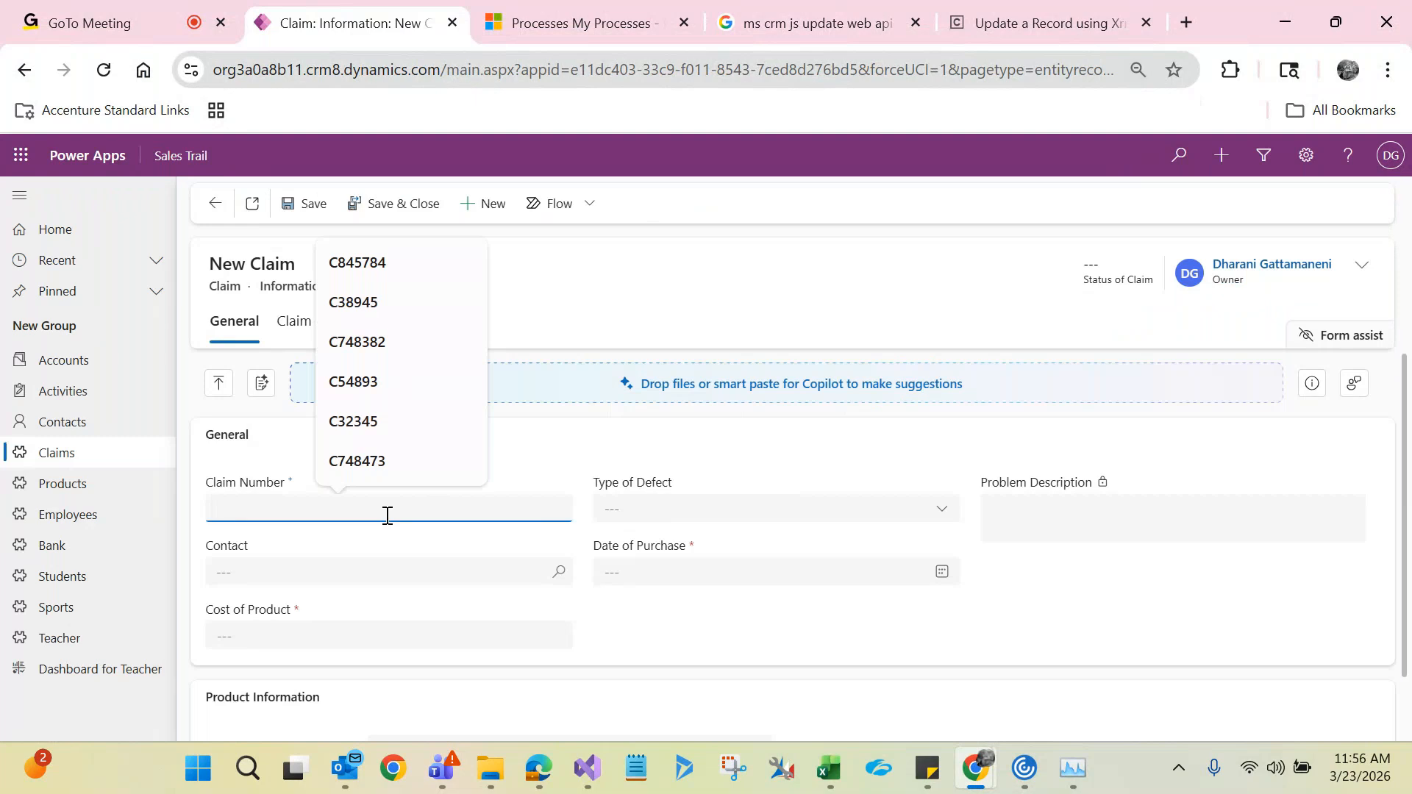
{"action": "left_click", "coordinate": [381, 436]}
{"action": "type", "text": "4545"}
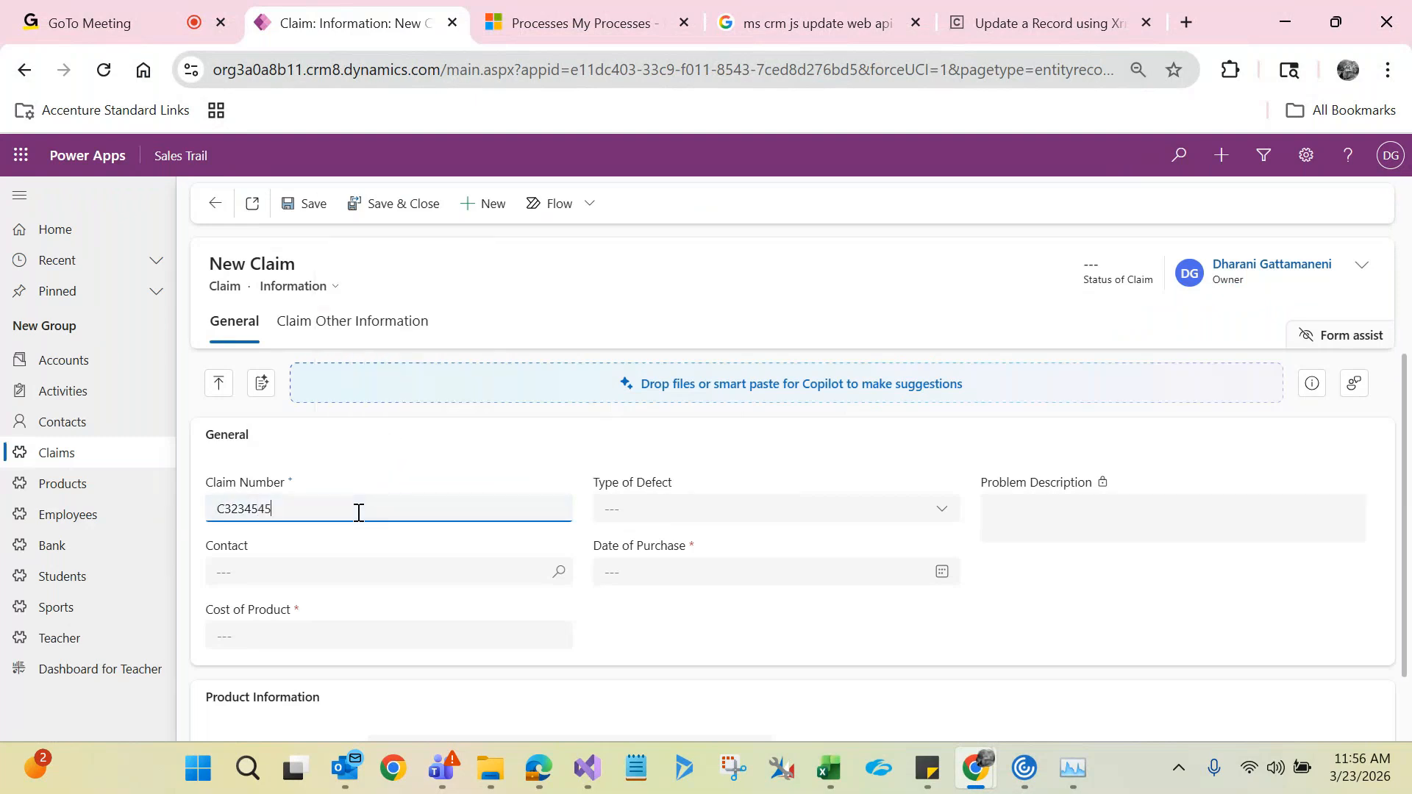
- Set the new claim's cost of product to 4000 and date of purchase to 3/23/2026, and save it
{"action": "left_click", "coordinate": [332, 634]}
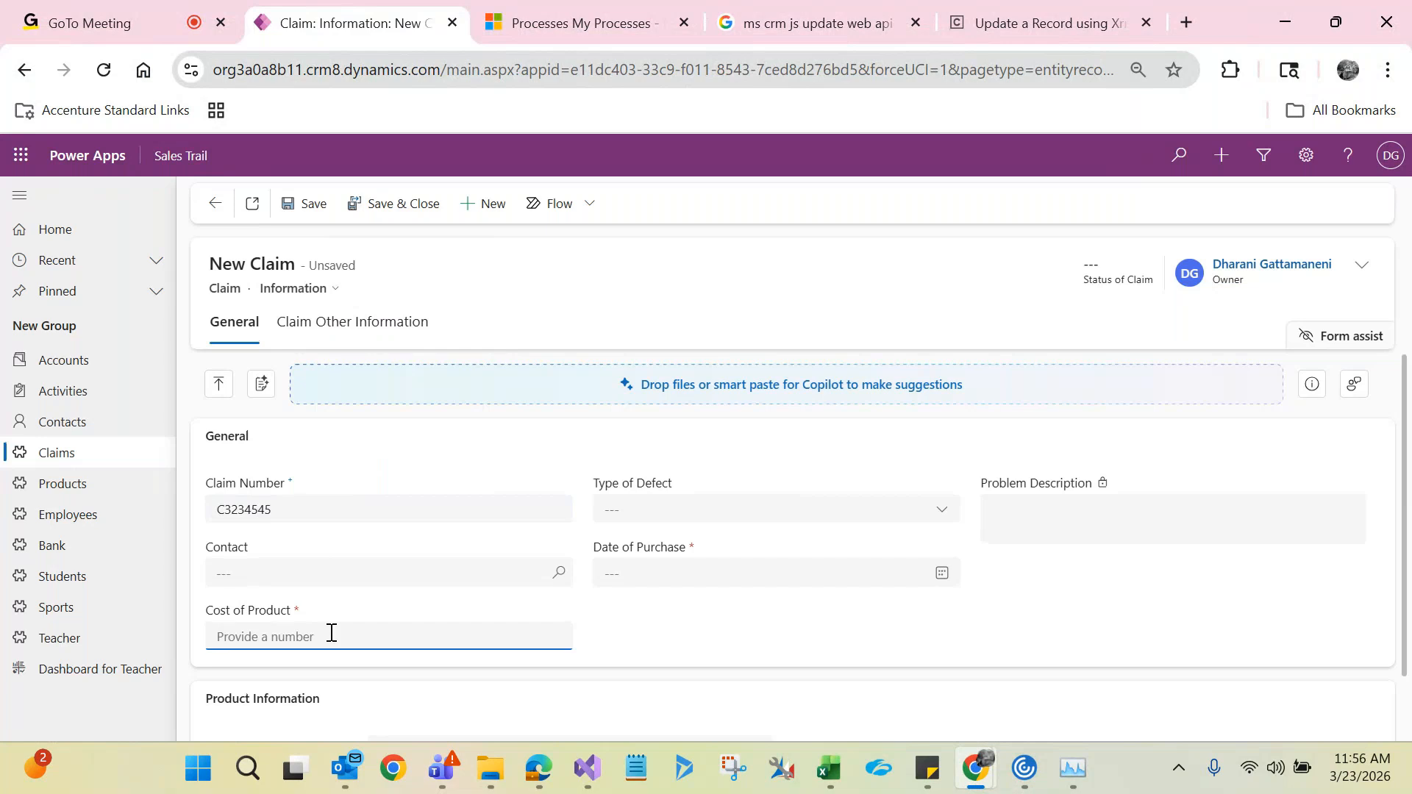
{"action": "type", "text": "4000"}
{"action": "left_click", "coordinate": [710, 572]}
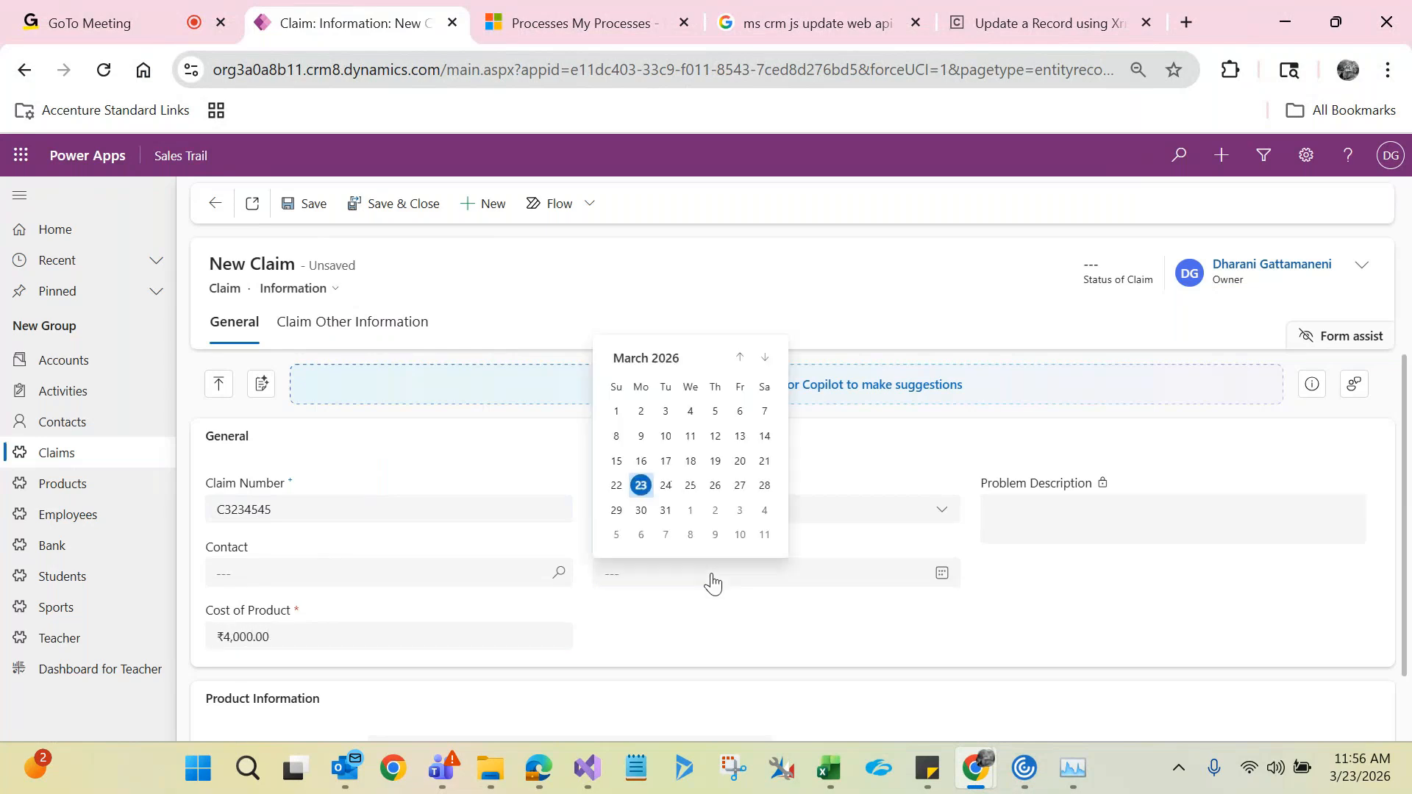
{"action": "left_click", "coordinate": [641, 487]}
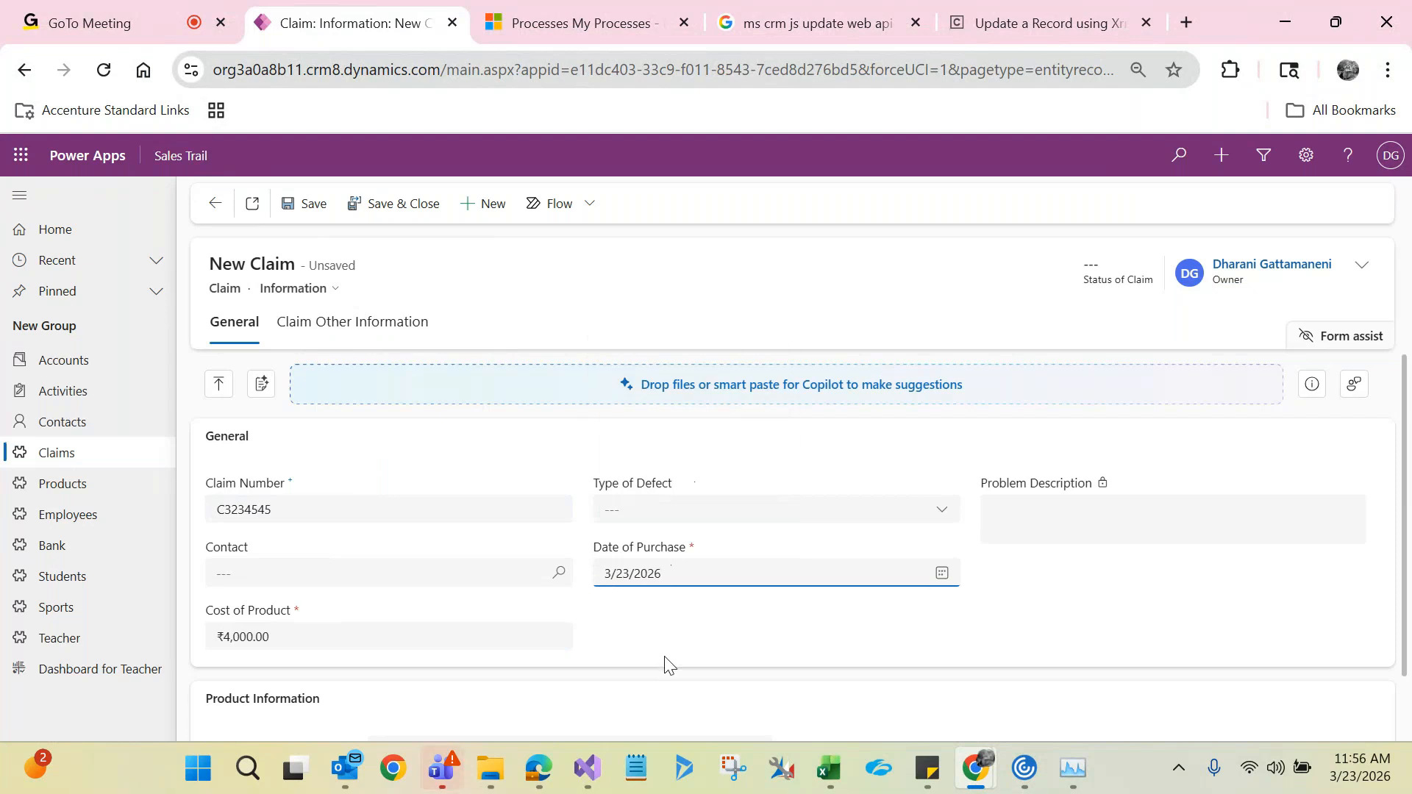
{"action": "left_click", "coordinate": [308, 211]}
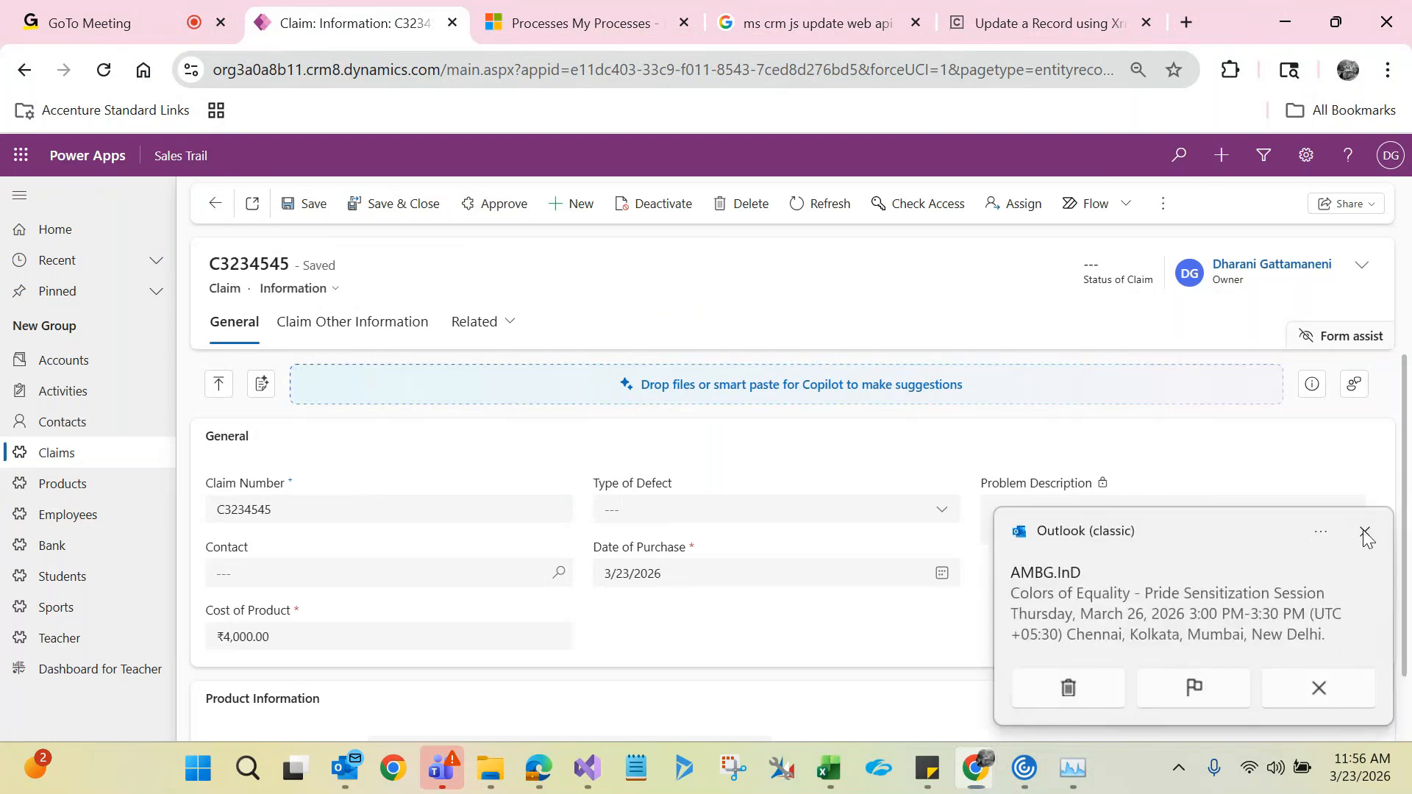
{"action": "left_click", "coordinate": [1364, 534]}
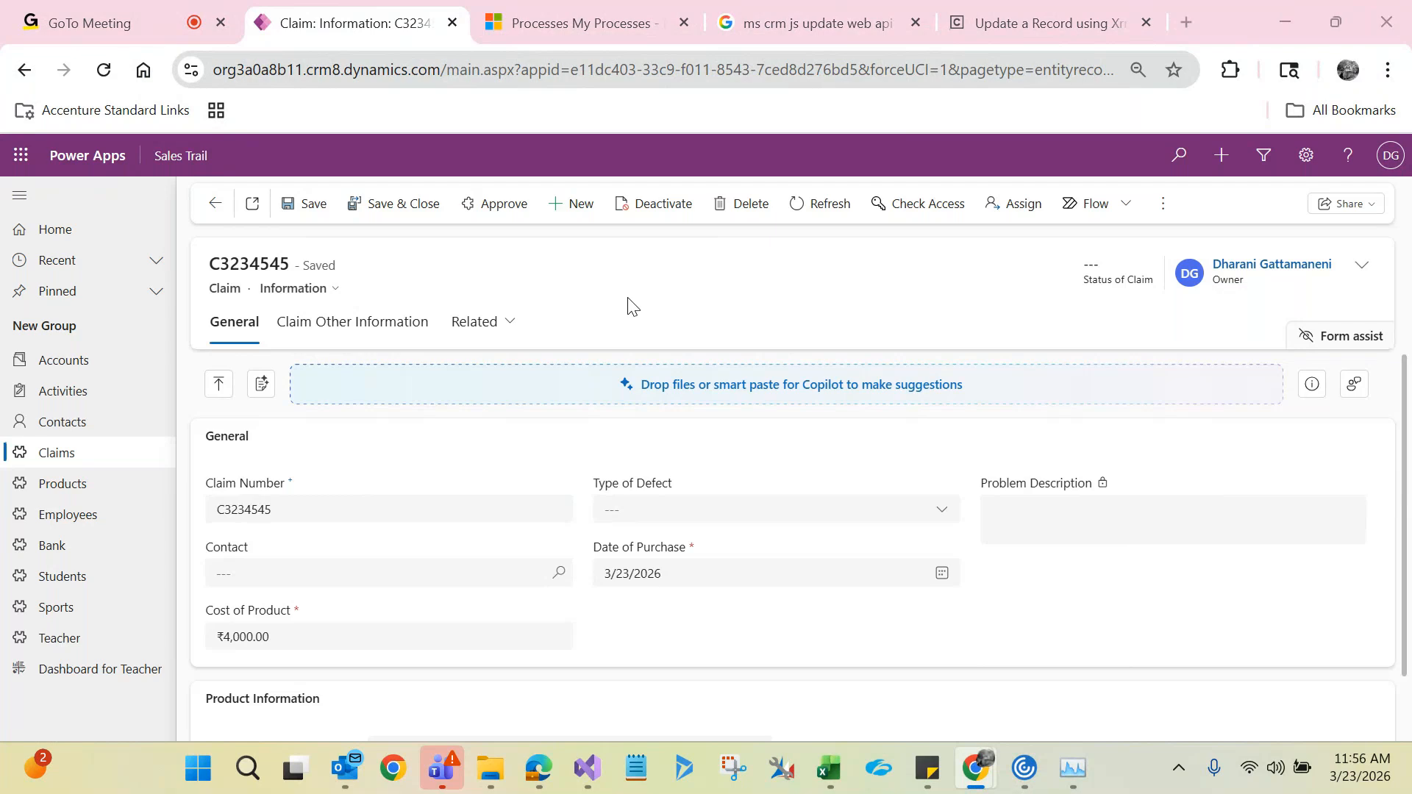
- In the workflow editor, clear the Record is created trigger and select Record status changes instead
{"action": "key", "text": "alt+Tab"}
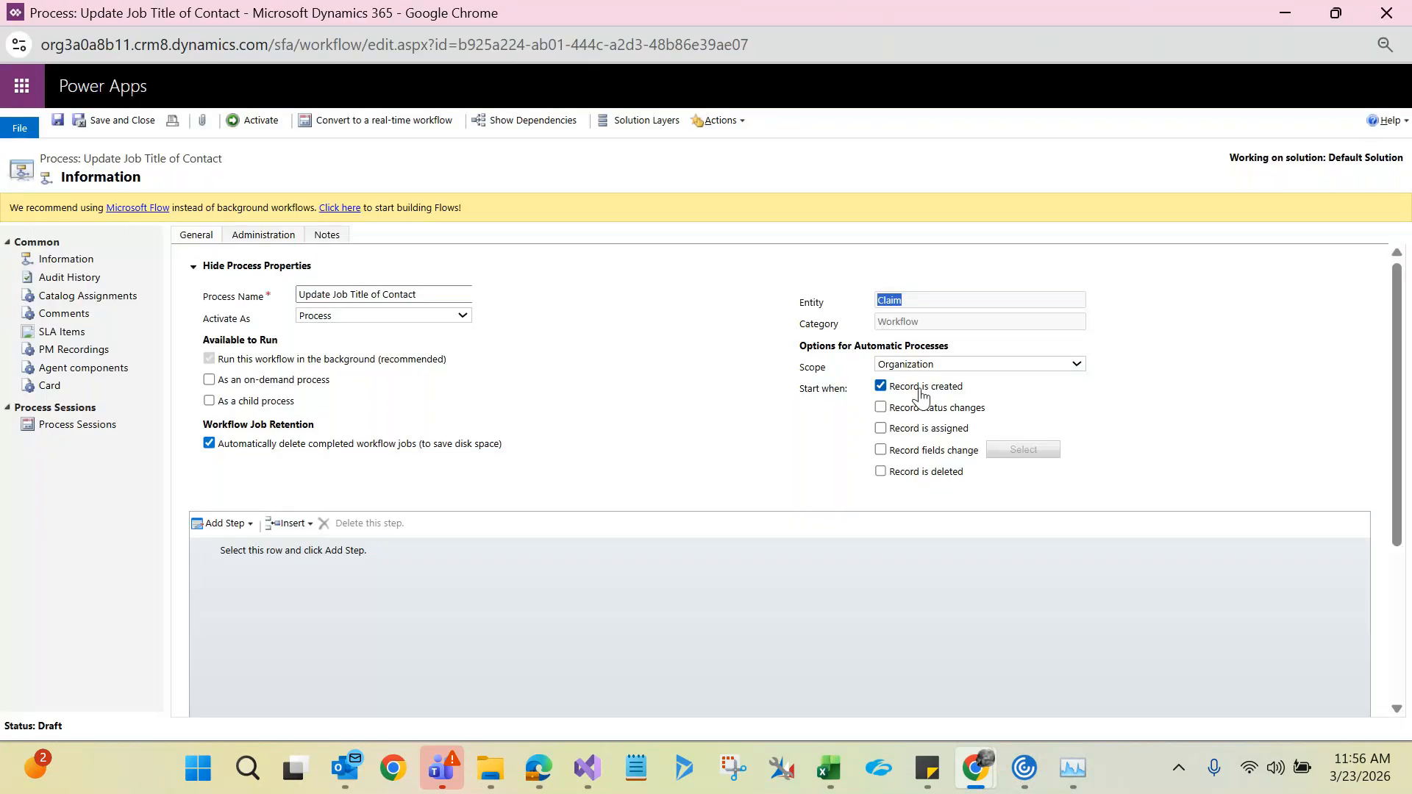
{"action": "key", "text": "ctrl+plus"}
{"action": "key", "text": "ctrl+plus"}
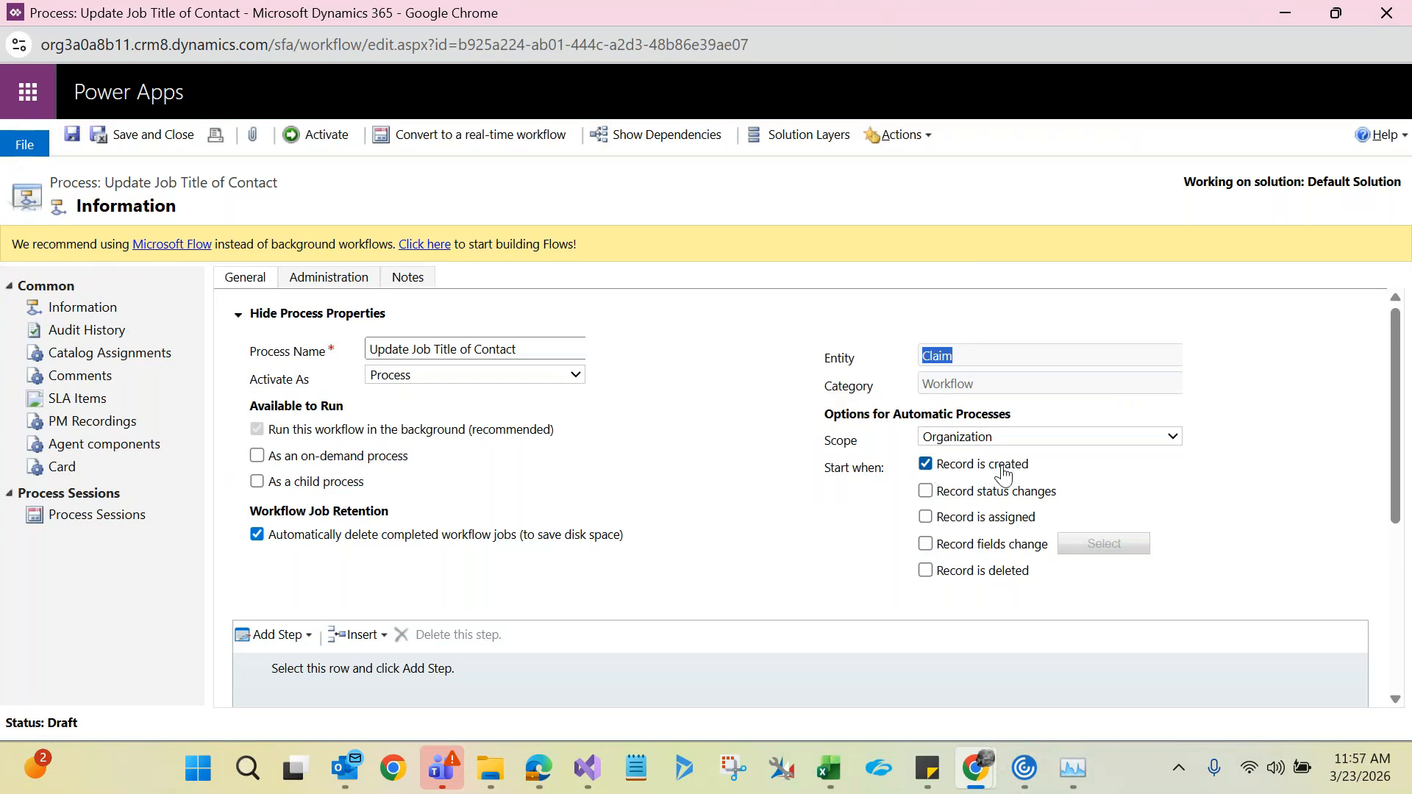
{"action": "left_click", "coordinate": [926, 467]}
{"action": "left_click", "coordinate": [926, 493]}
- Return to the new claim, choose a contact, set the type of defect to Damaged, and save the record
{"action": "left_click", "coordinate": [1288, 11]}
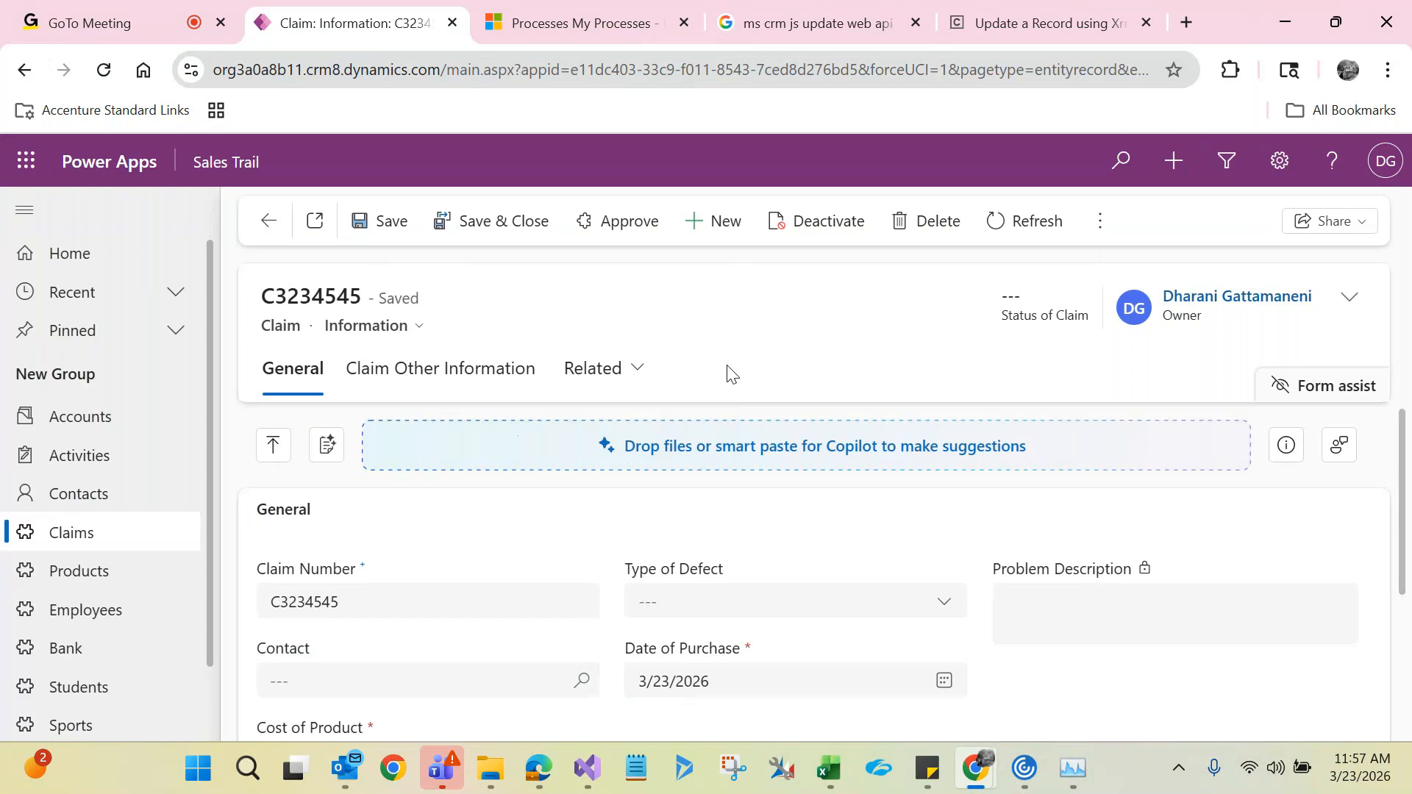
{"action": "left_click", "coordinate": [375, 678]}
{"action": "left_click", "coordinate": [382, 514]}
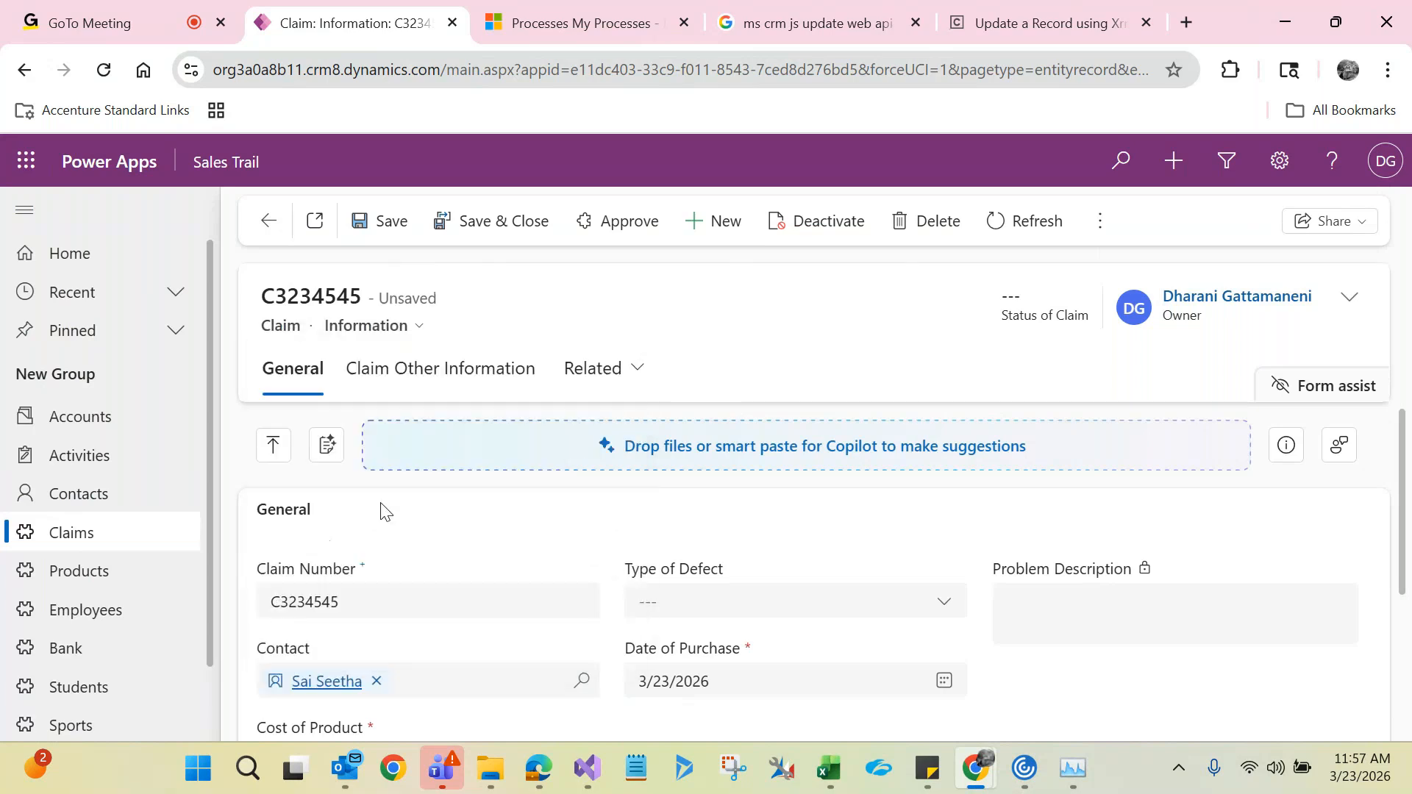
{"action": "left_click", "coordinate": [703, 606]}
{"action": "left_click", "coordinate": [719, 527]}
{"action": "left_click", "coordinate": [377, 222]}
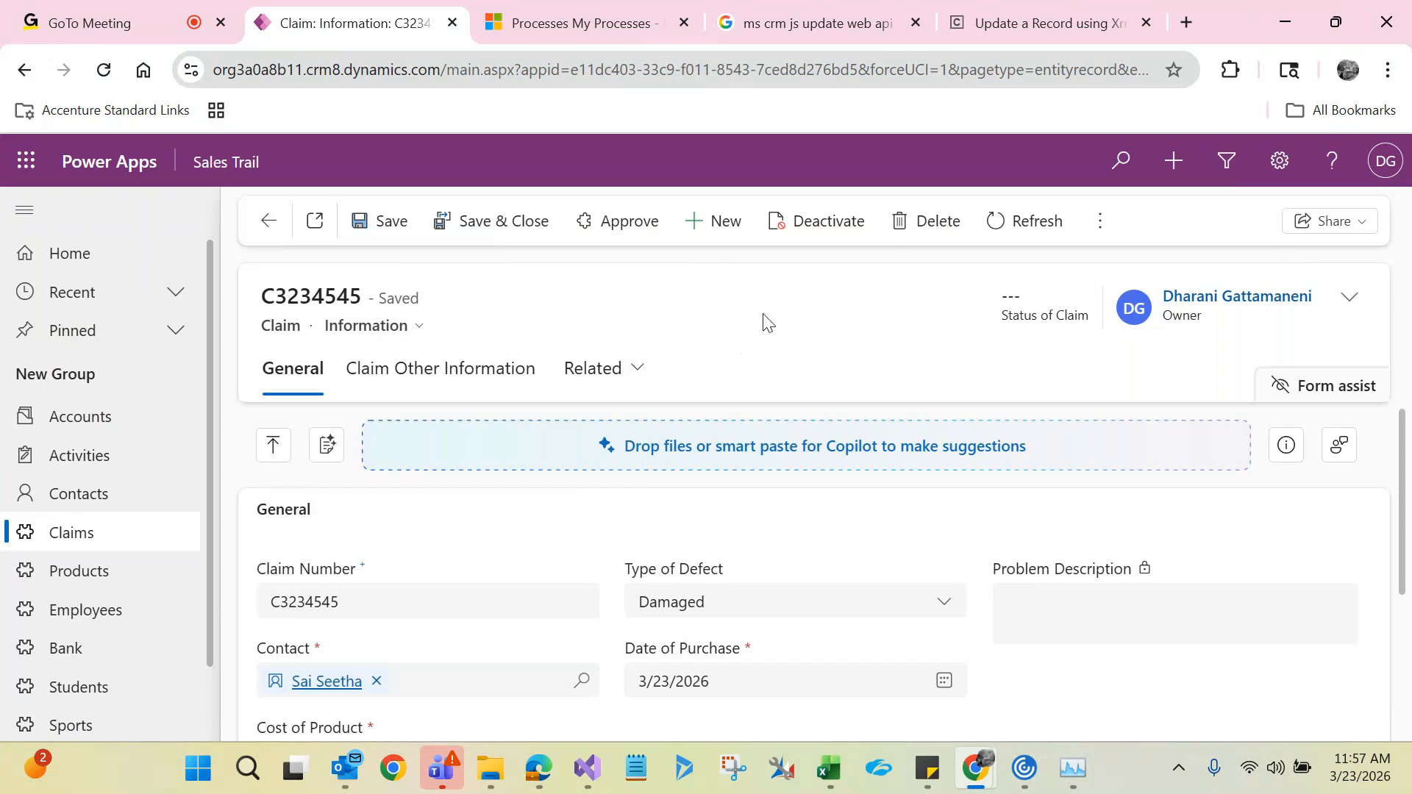
- Deactivate the saved claim to demonstrate a record status change
{"action": "left_click", "coordinate": [828, 221]}
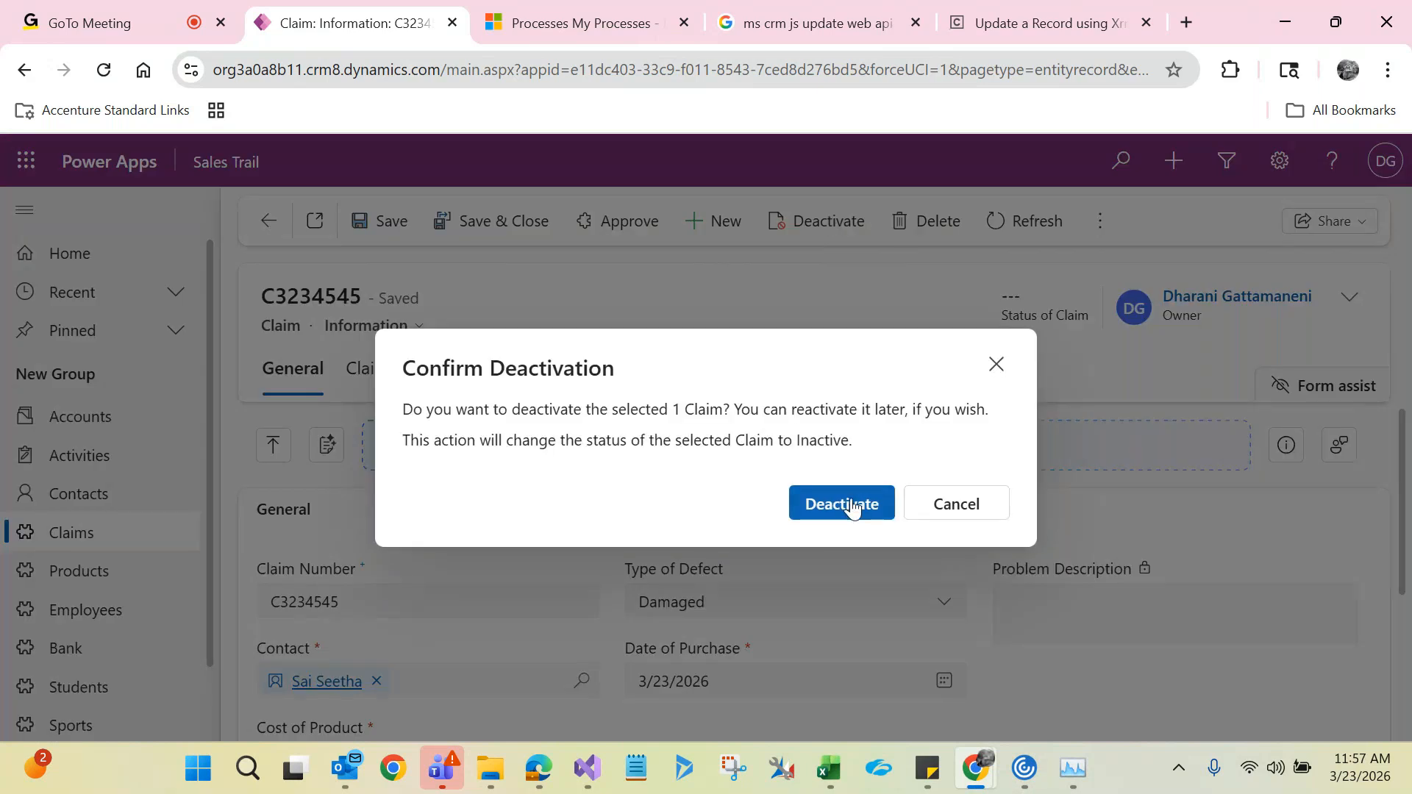
{"action": "left_click", "coordinate": [851, 498]}
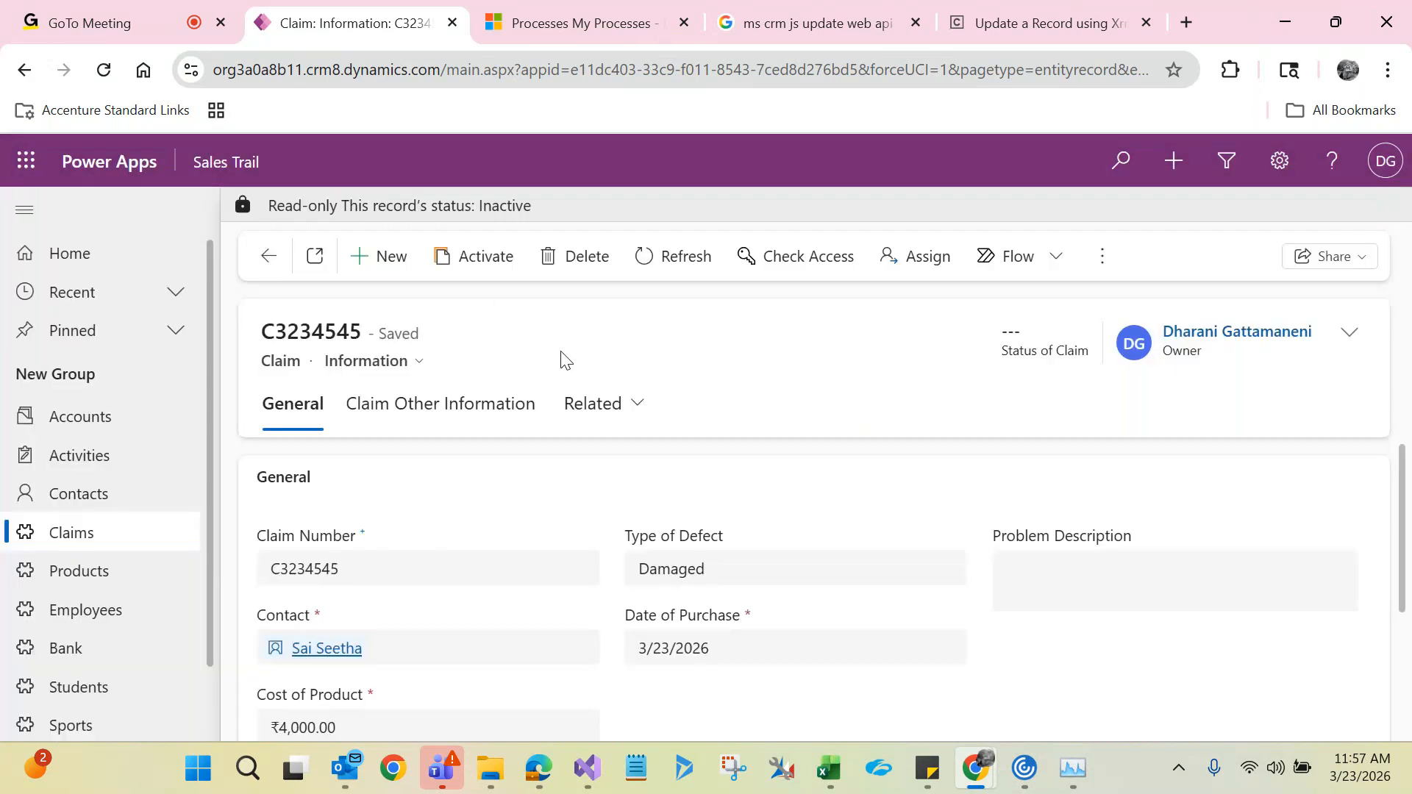
- Examine the deactivated claim's read-only status notice and its locked claim number, type of defect and date of purchase fields
{"action": "left_click_drag", "start_coordinate": [429, 208], "coordinate": [535, 203]}
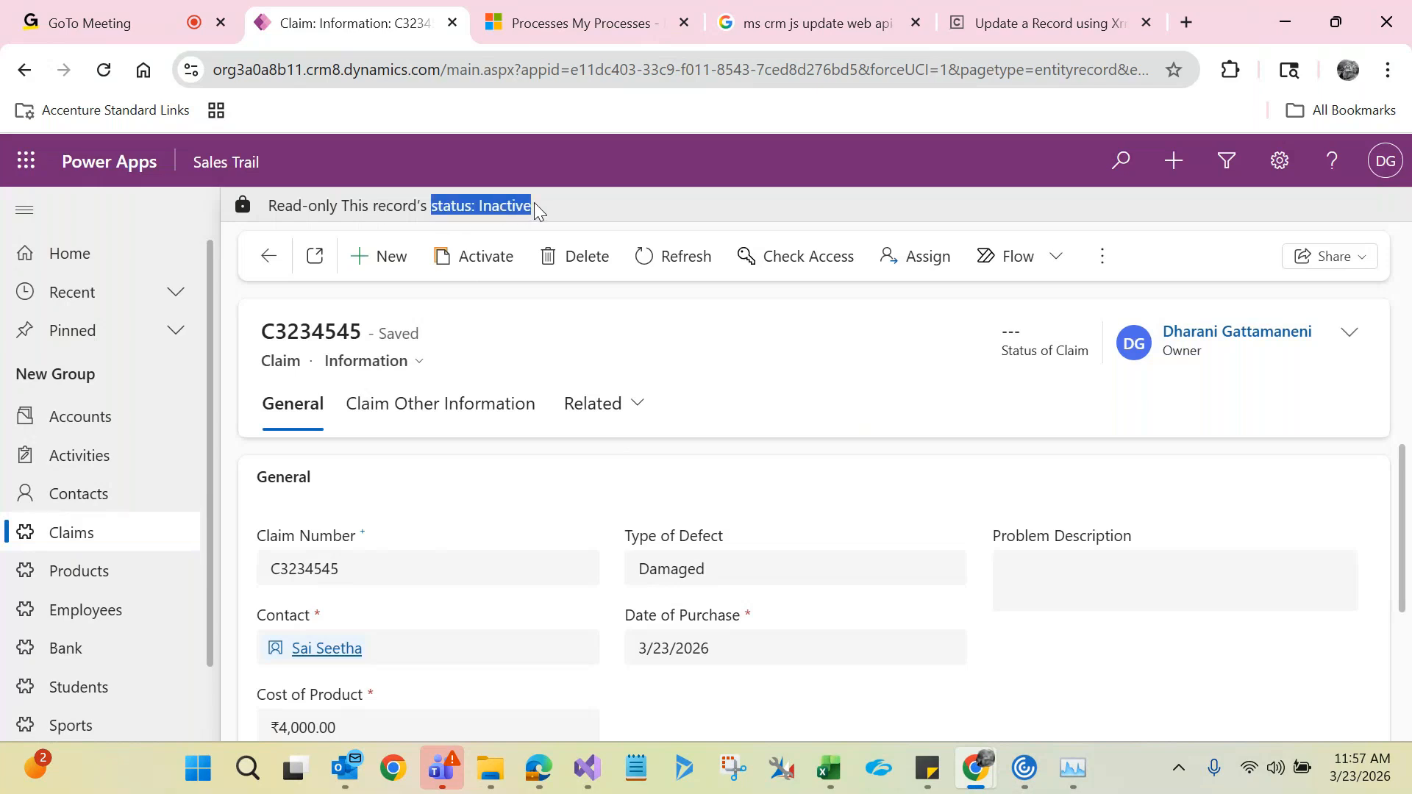
{"action": "double_click", "coordinate": [696, 567]}
{"action": "left_click", "coordinate": [456, 571]}
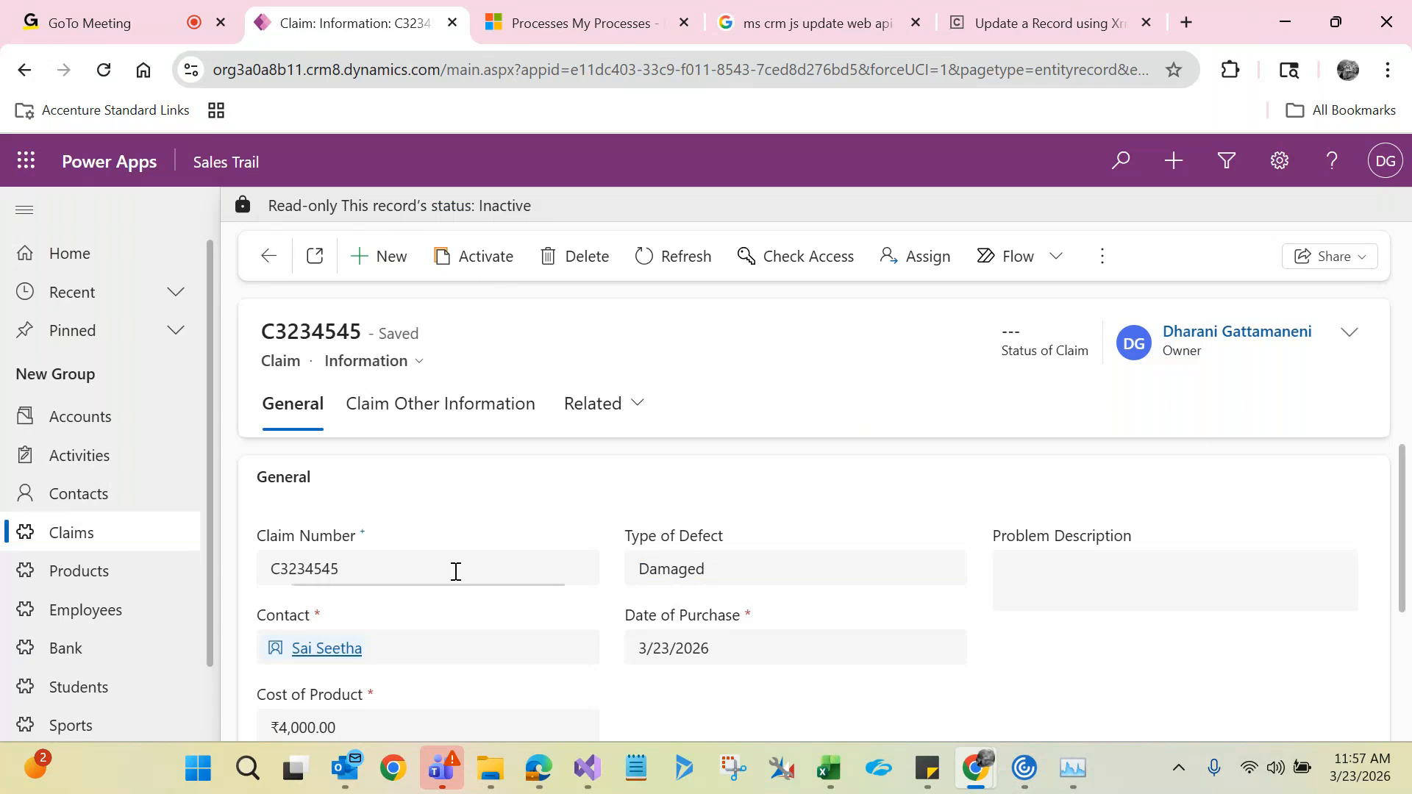
{"action": "double_click", "coordinate": [456, 572]}
{"action": "double_click", "coordinate": [687, 649]}
{"action": "left_click", "coordinate": [768, 363]}
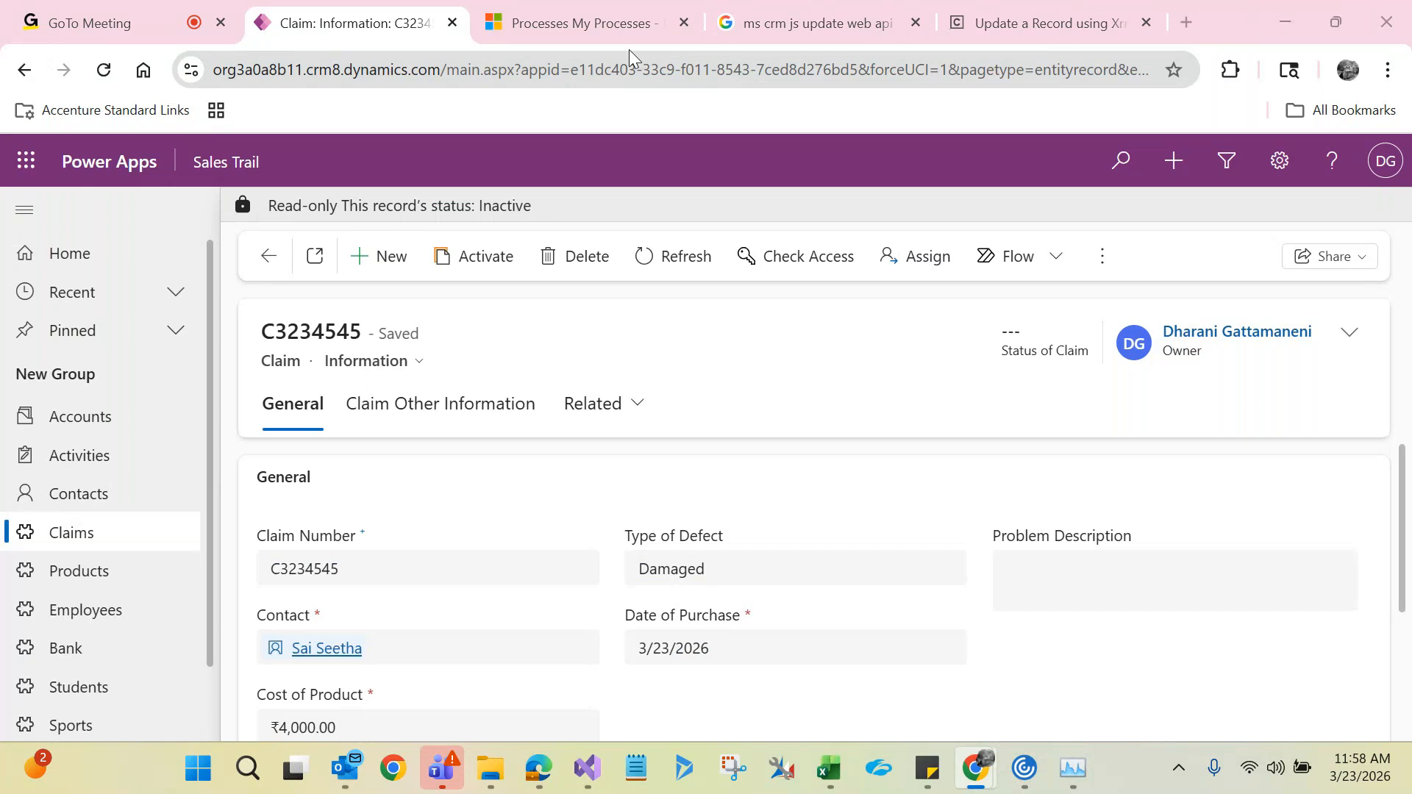
- In the workflow editor, replace the Record status changes trigger with Record is assigned, and point out the claim's Owner field
{"action": "key", "text": "alt+Tab"}
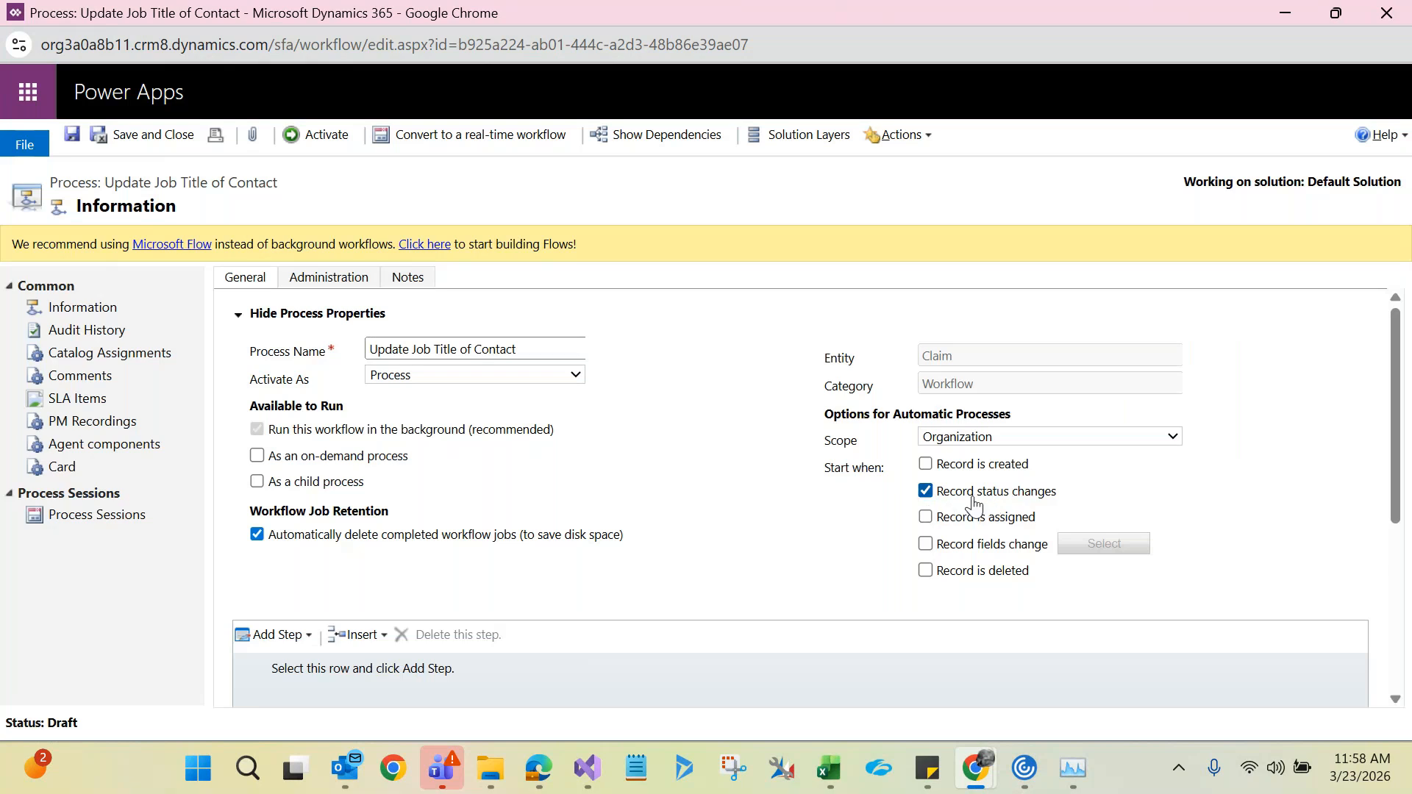
{"action": "left_click", "coordinate": [927, 493]}
{"action": "left_click", "coordinate": [926, 517]}
{"action": "left_click", "coordinate": [1279, 22]}
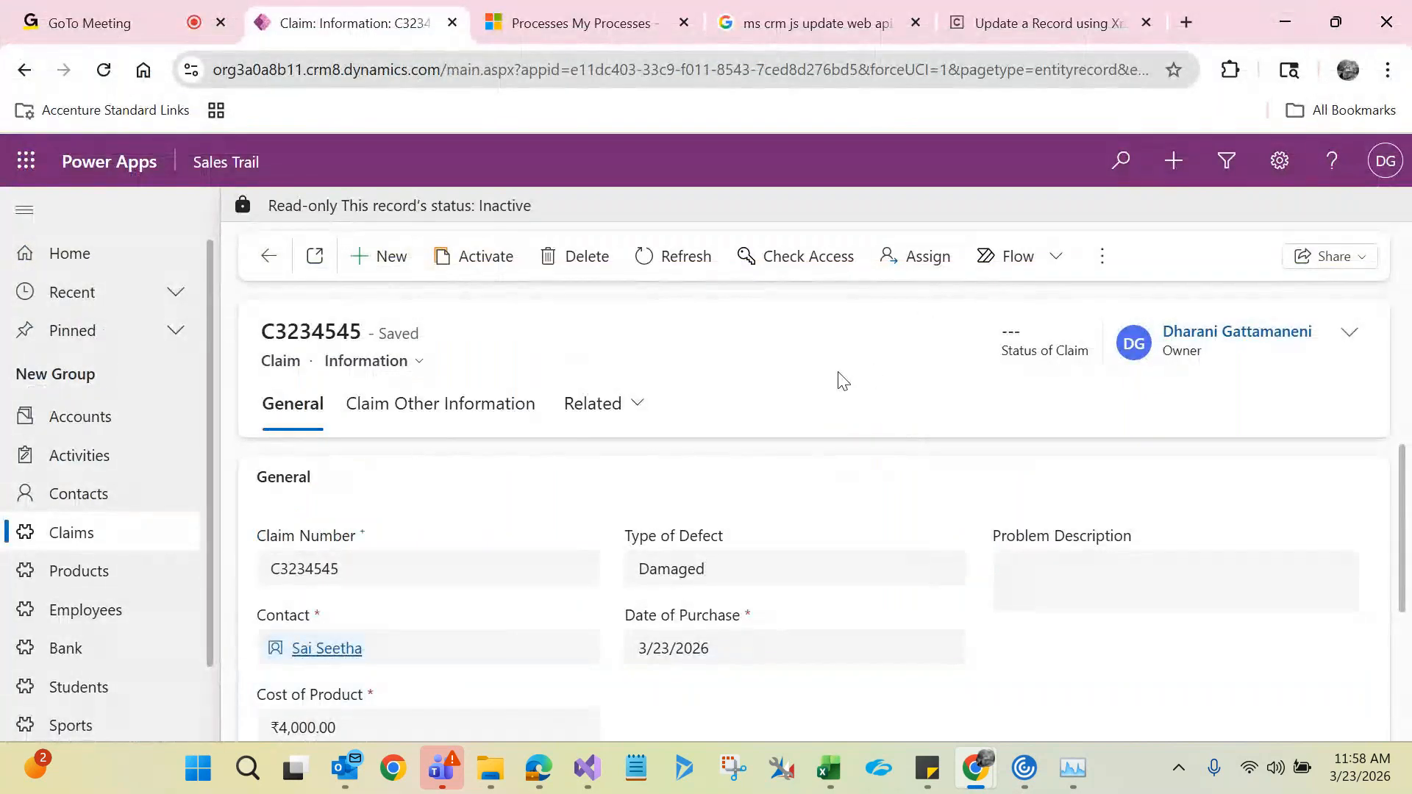
{"action": "double_click", "coordinate": [1184, 352]}
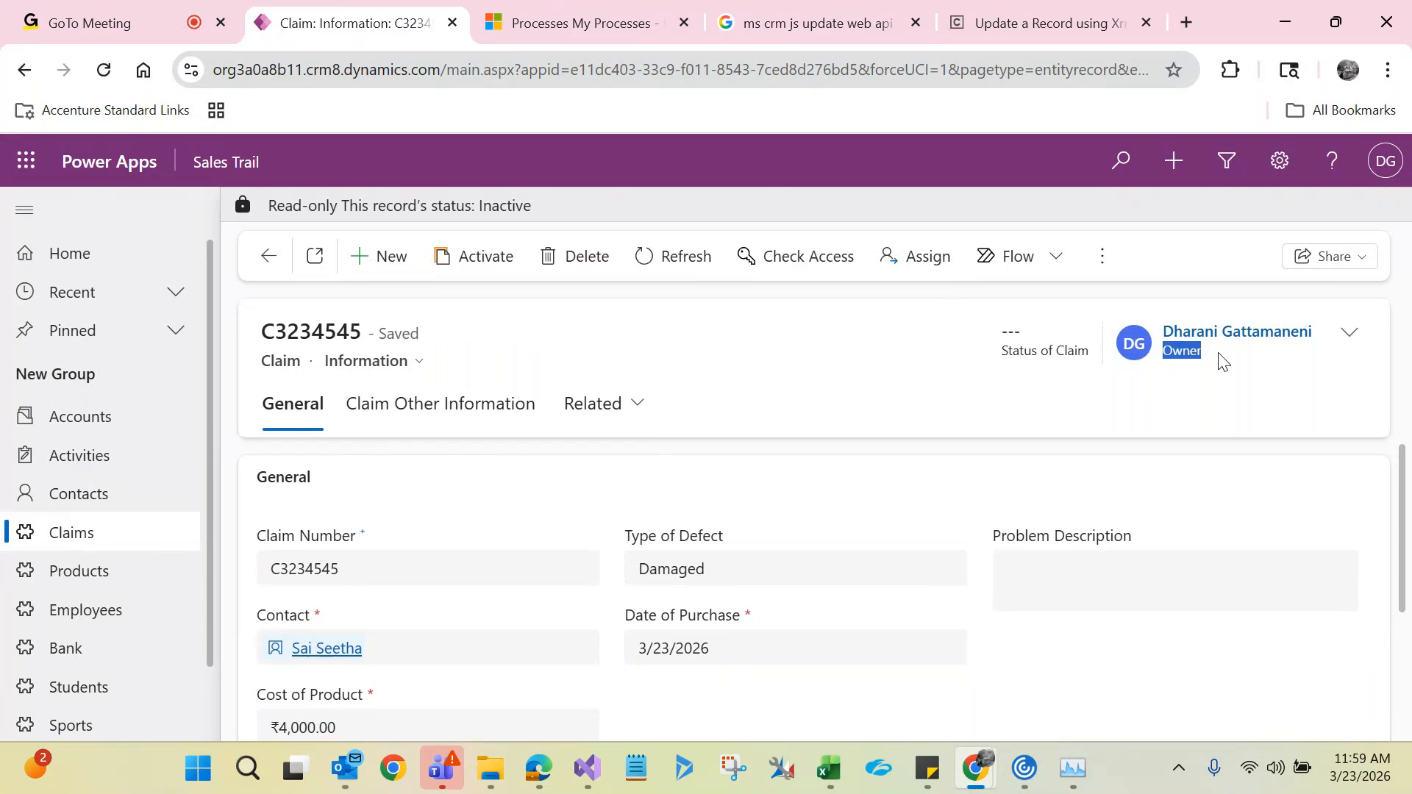
- In the workflow editor, clear the Record is assigned trigger and select Record fields change instead
{"action": "key", "text": "alt+Tab"}
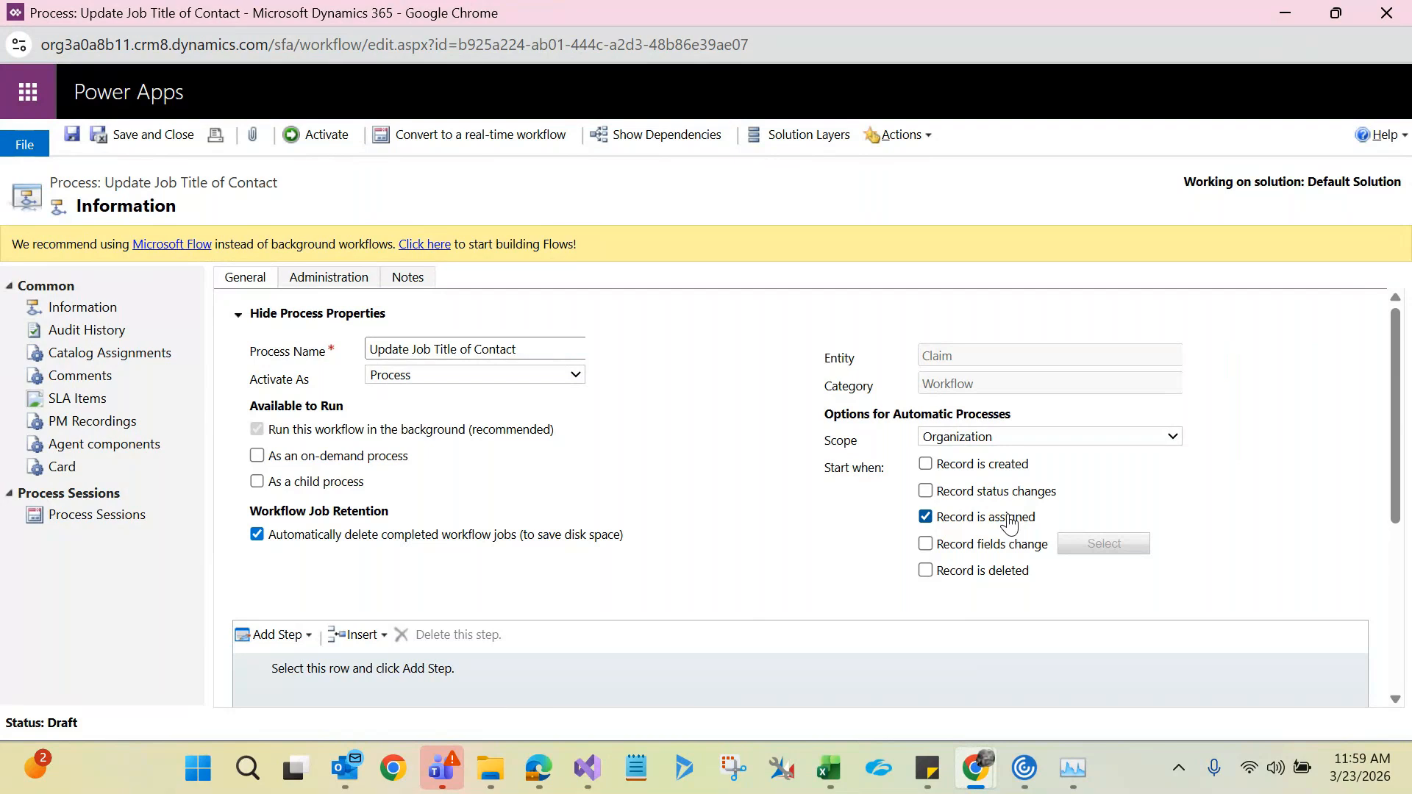
{"action": "left_click", "coordinate": [925, 517]}
{"action": "left_click", "coordinate": [926, 544]}
- Return to the inactive claim and reactivate it so its fields can be edited
{"action": "left_click", "coordinate": [1285, 11]}
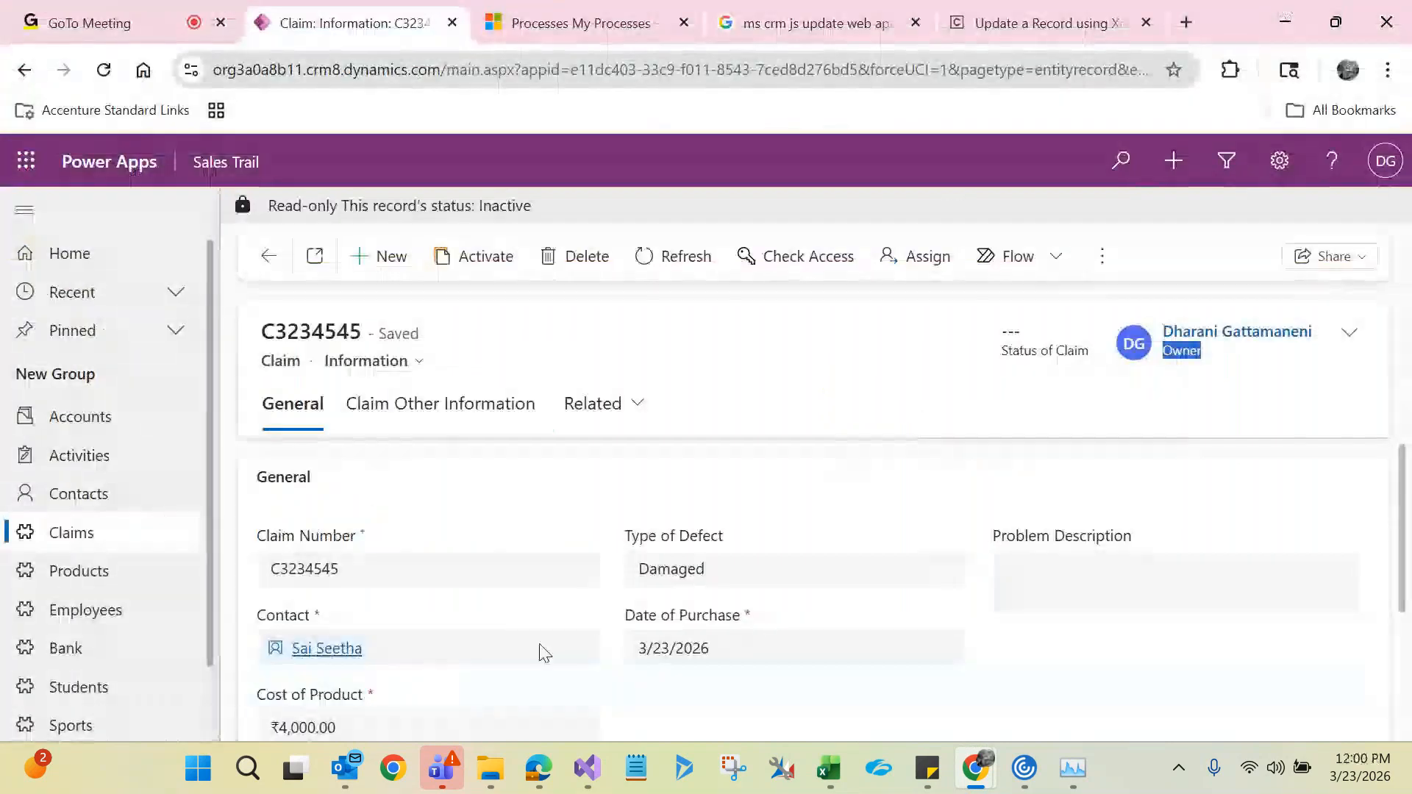
{"action": "left_click", "coordinate": [478, 259]}
{"action": "left_click", "coordinate": [831, 506]}
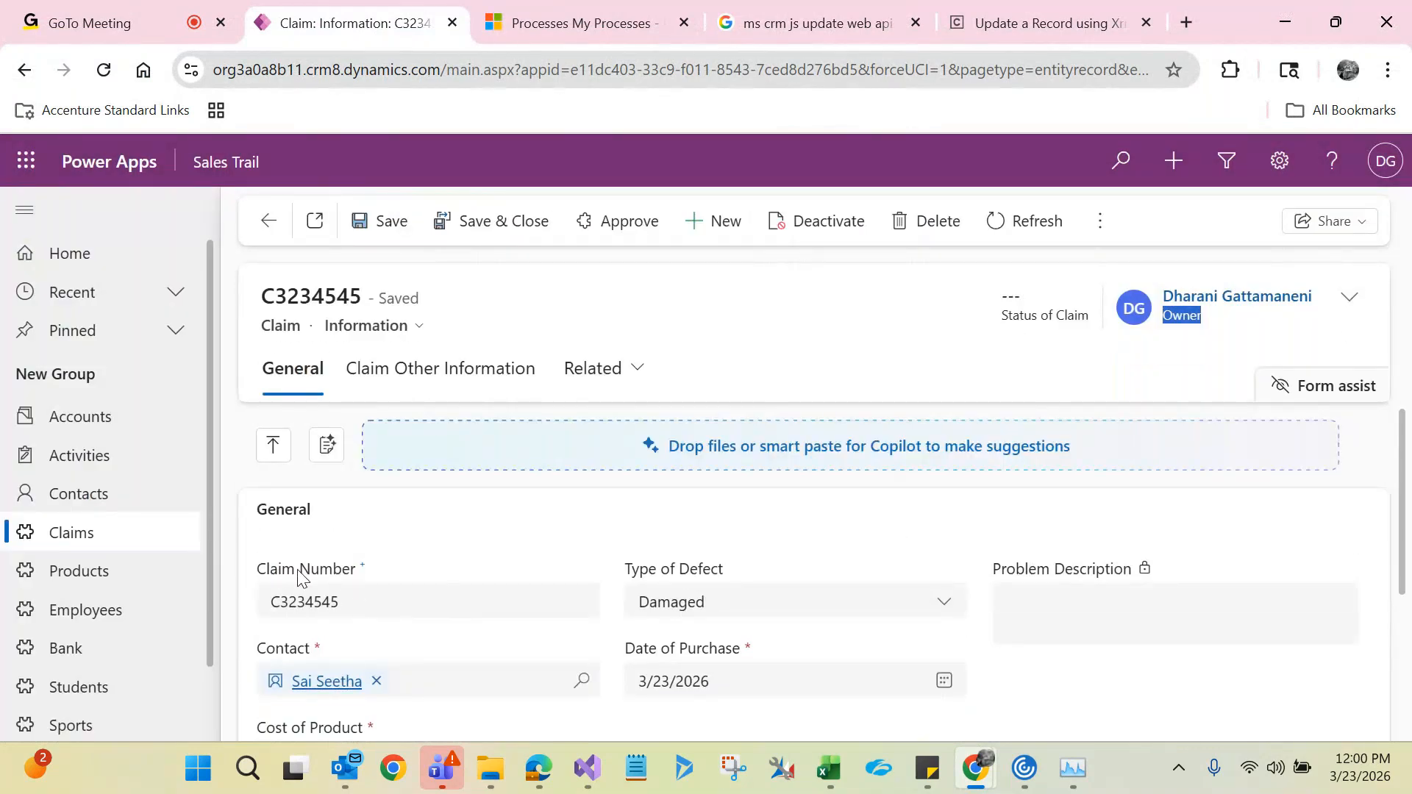
- Replace the ending of the claim number with new digits and save the claim
{"action": "left_click", "coordinate": [355, 598]}
{"action": "key", "text": "BackSpace"}
{"action": "key", "text": "BackSpace"}
{"action": "key", "text": "BackSpace"}
{"action": "type", "text": "9999"}
{"action": "left_click", "coordinate": [400, 510]}
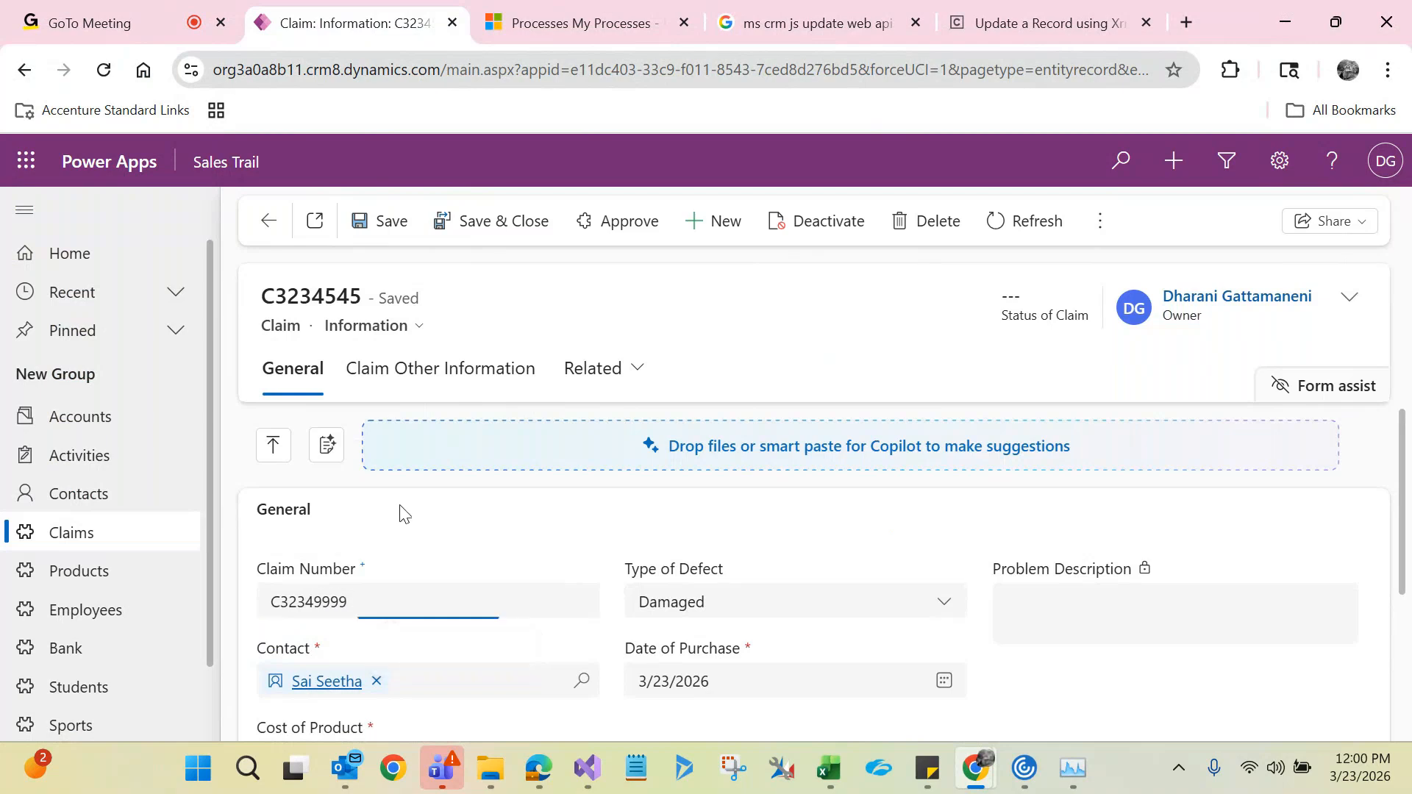
{"action": "left_click", "coordinate": [390, 245]}
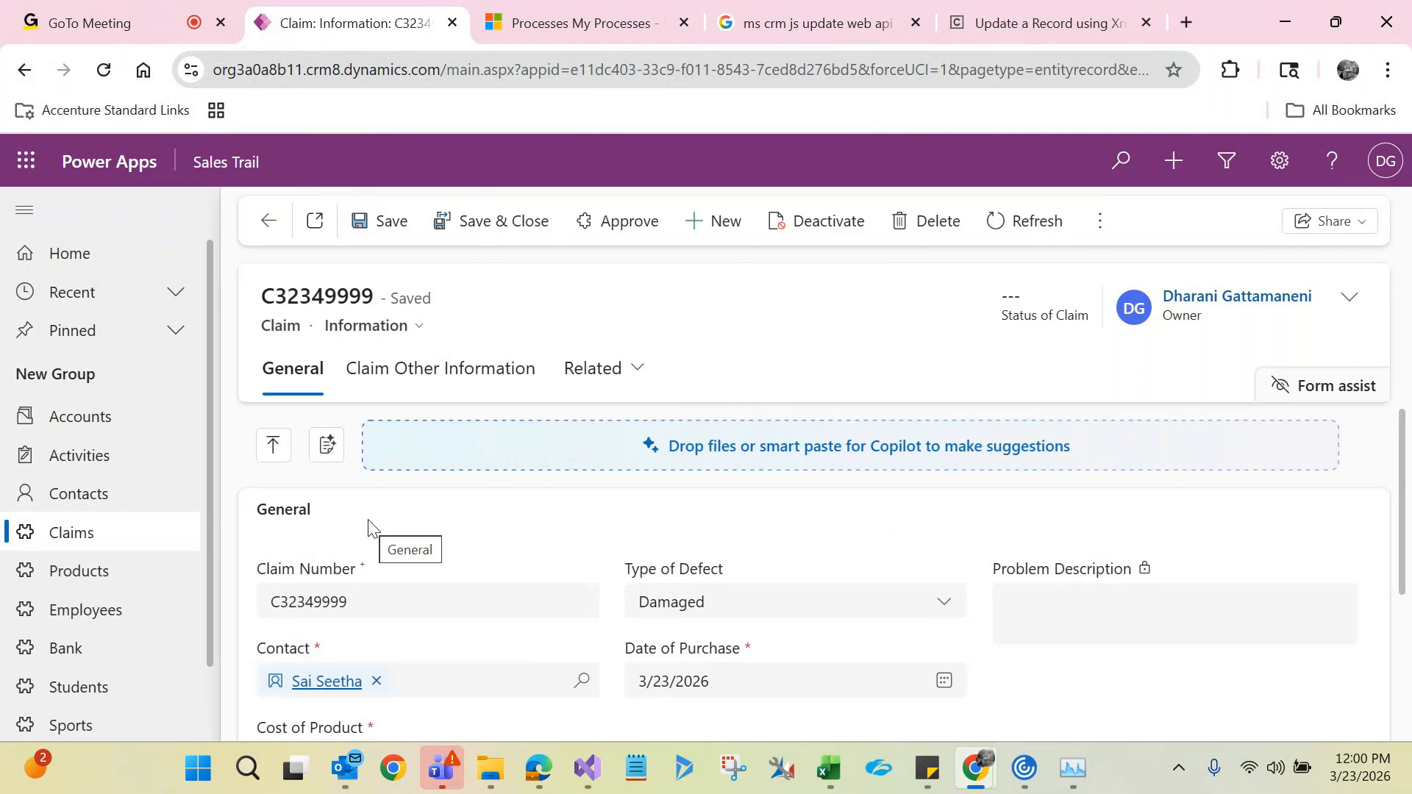
- In the workflow editor, choose Claim Number as the field monitored by the Record fields change trigger and confirm the selection
{"action": "key", "text": "alt+Tab"}
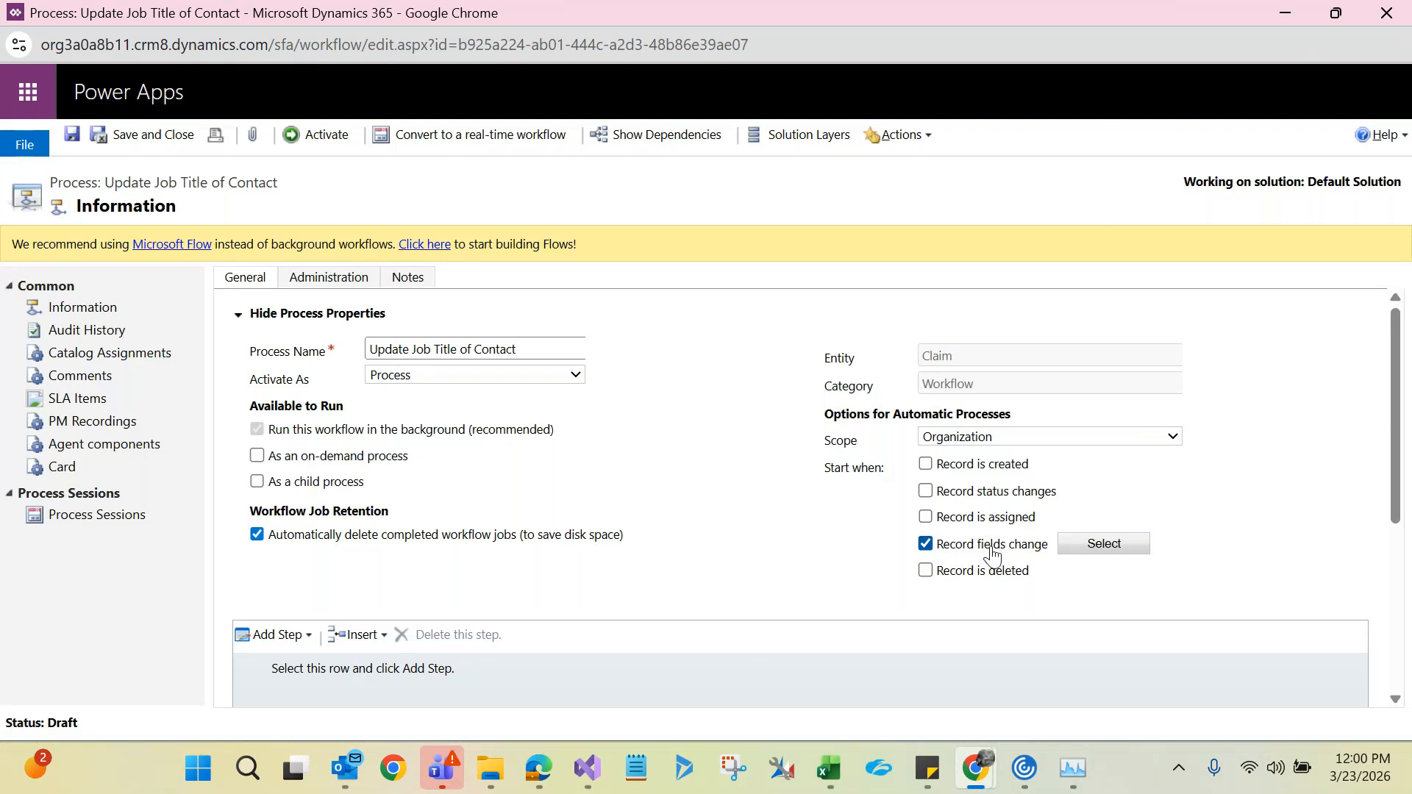
{"action": "key", "text": "alt+Tab"}
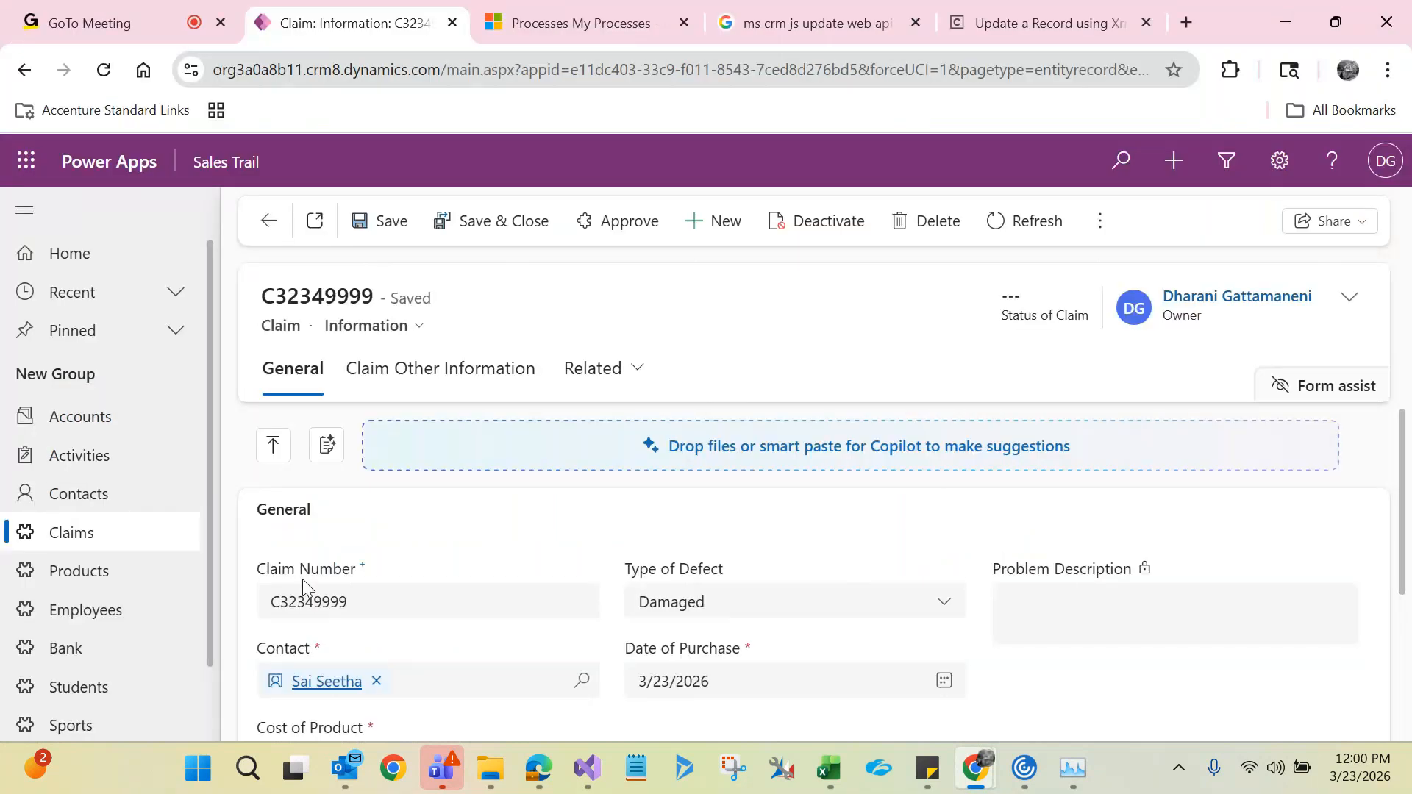
{"action": "key", "text": "alt+Tab"}
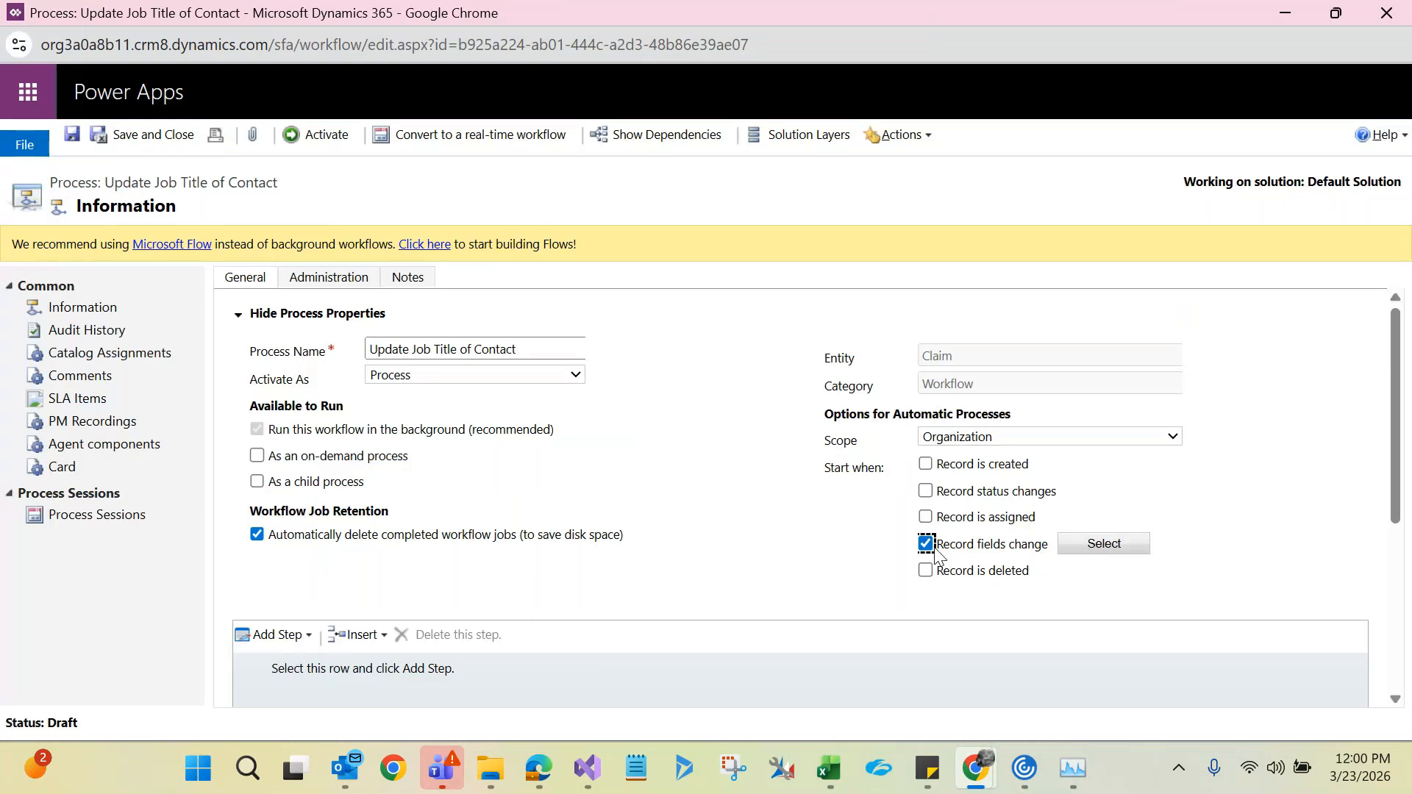
{"action": "left_click", "coordinate": [1108, 546]}
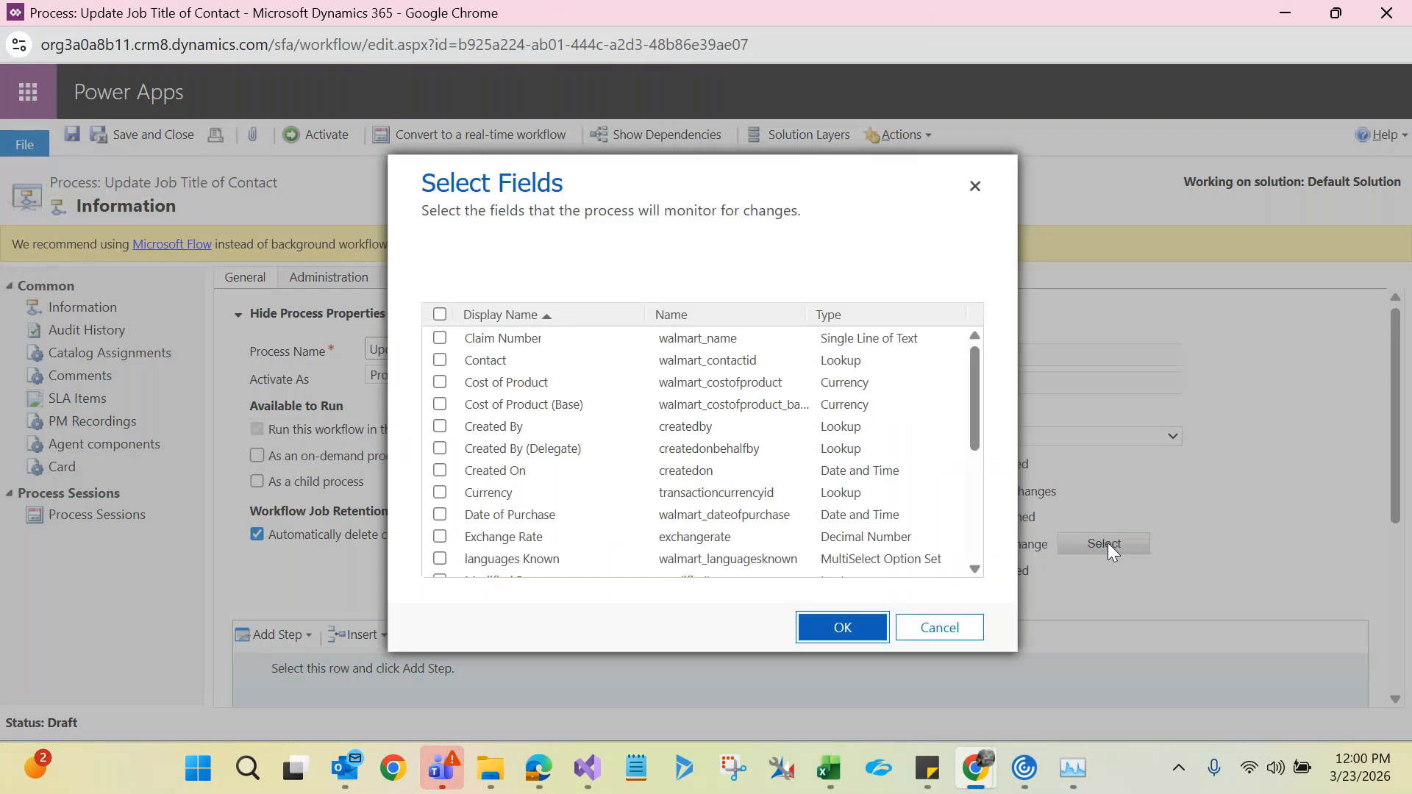
{"action": "left_click_drag", "start_coordinate": [980, 396], "coordinate": [1000, 341]}
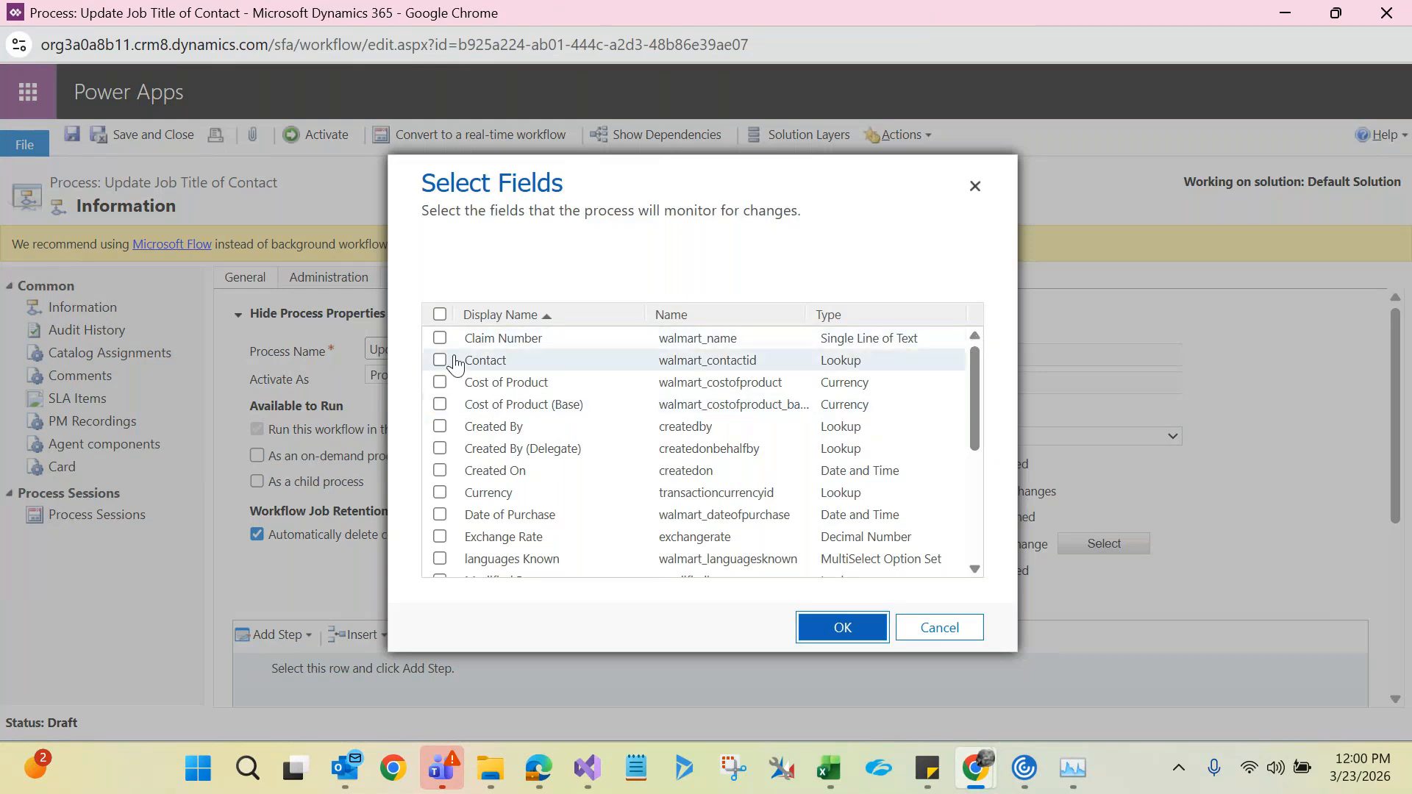
{"action": "left_click", "coordinate": [440, 337]}
{"action": "left_click", "coordinate": [820, 625]}
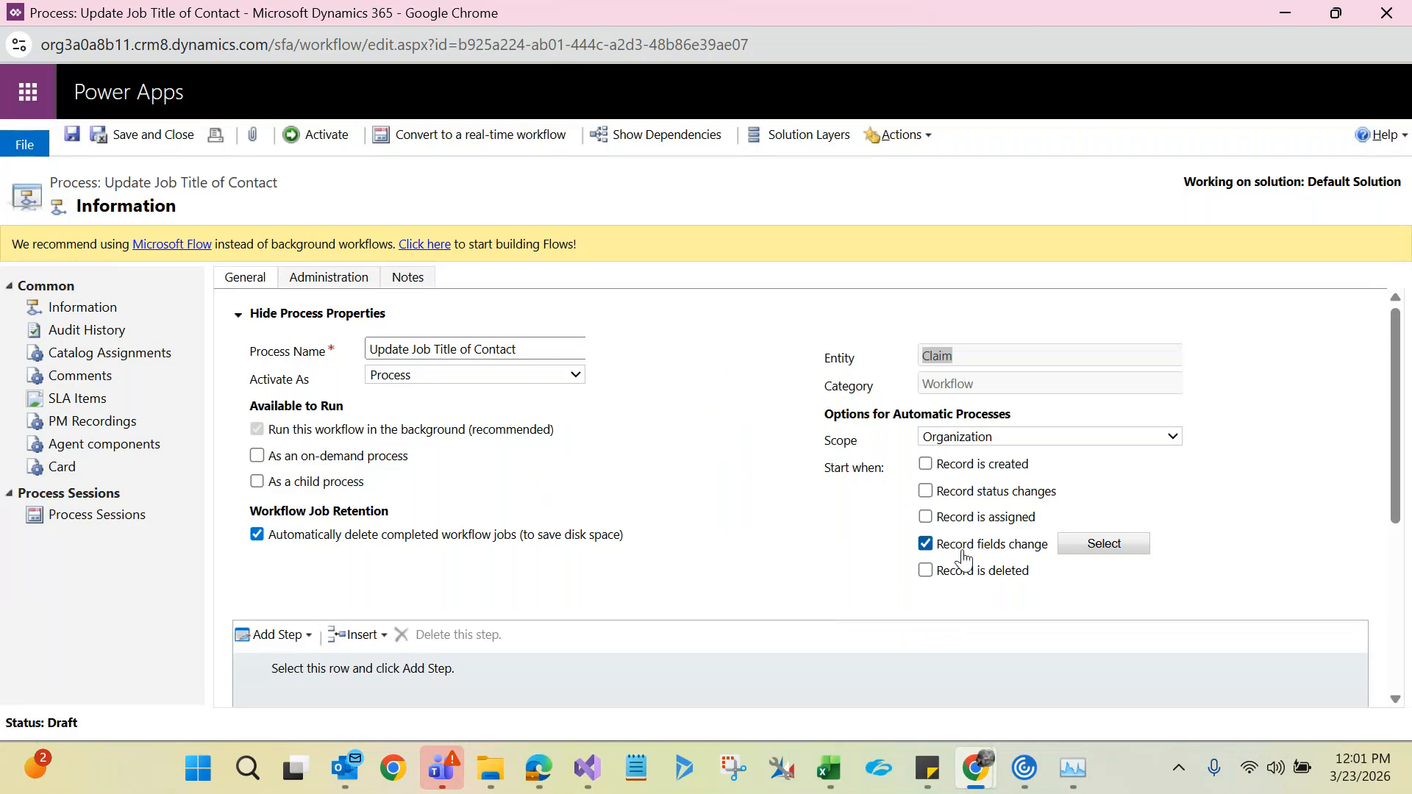
- Clear the Record fields change trigger, select Record is deleted instead, and return to the claim record
{"action": "left_click", "coordinate": [926, 545]}
{"action": "left_click", "coordinate": [927, 571]}
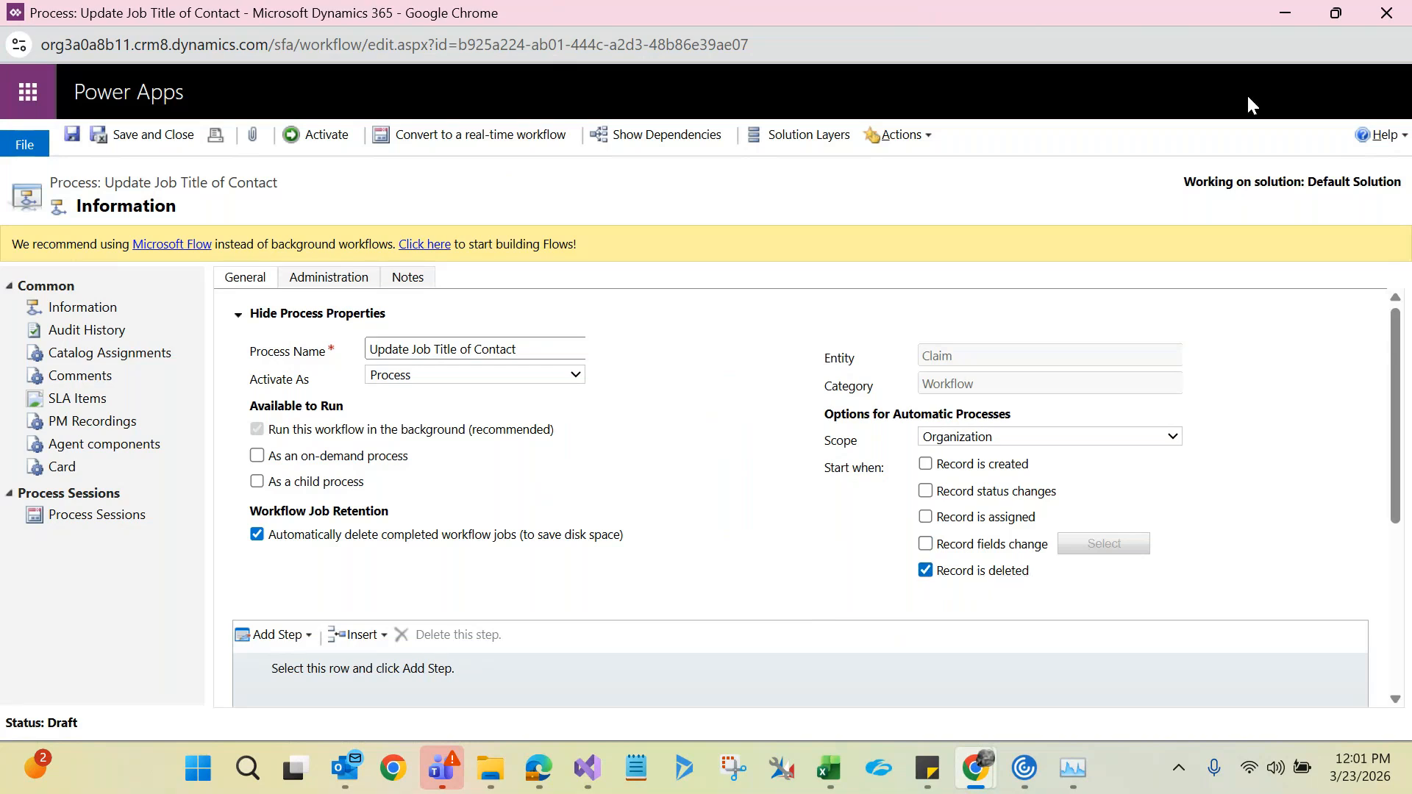
{"action": "left_click", "coordinate": [1286, 24]}
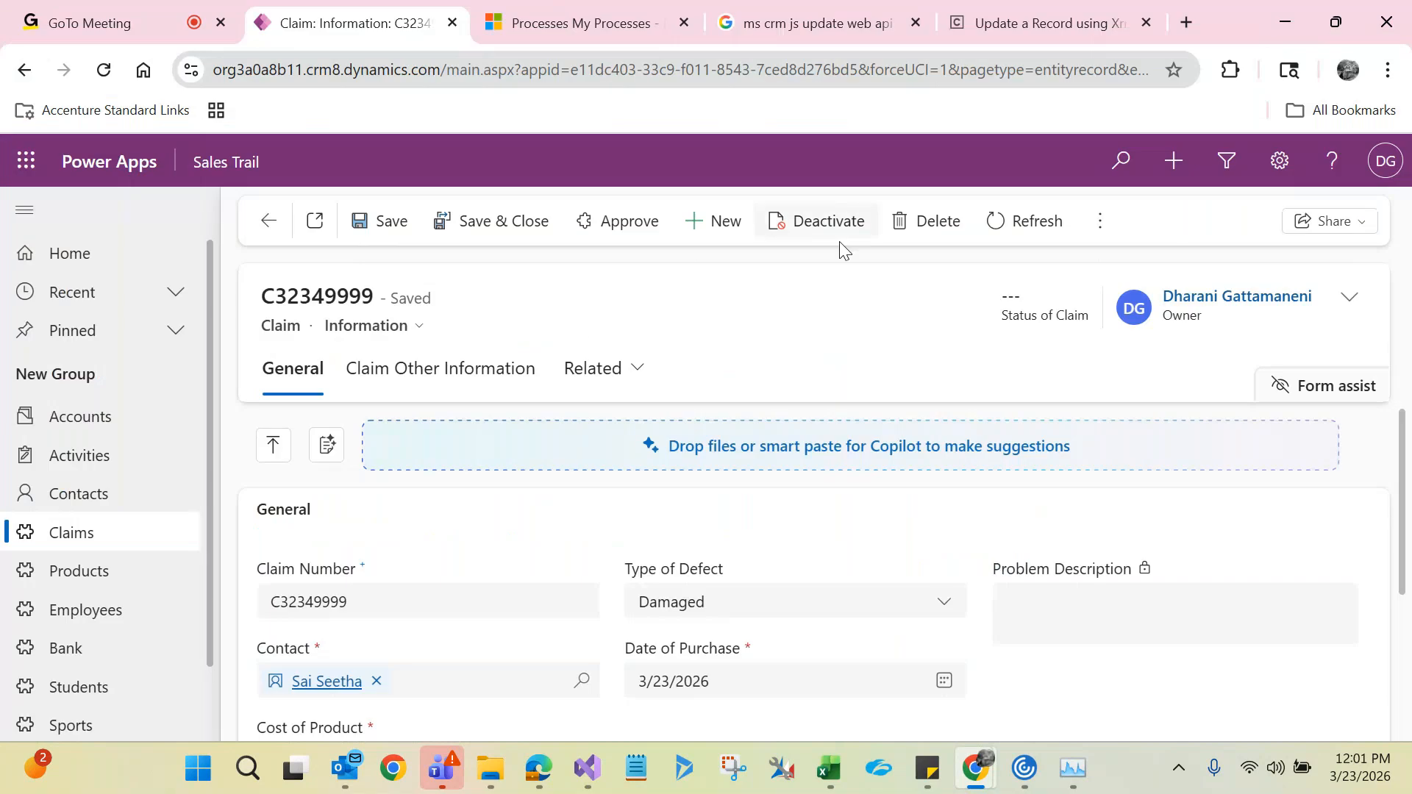
- Delete the open claim record and confirm the deletion to demonstrate the Record is deleted trigger
{"action": "double_click", "coordinate": [274, 327]}
{"action": "left_click", "coordinate": [764, 358]}
{"action": "left_click", "coordinate": [939, 229]}
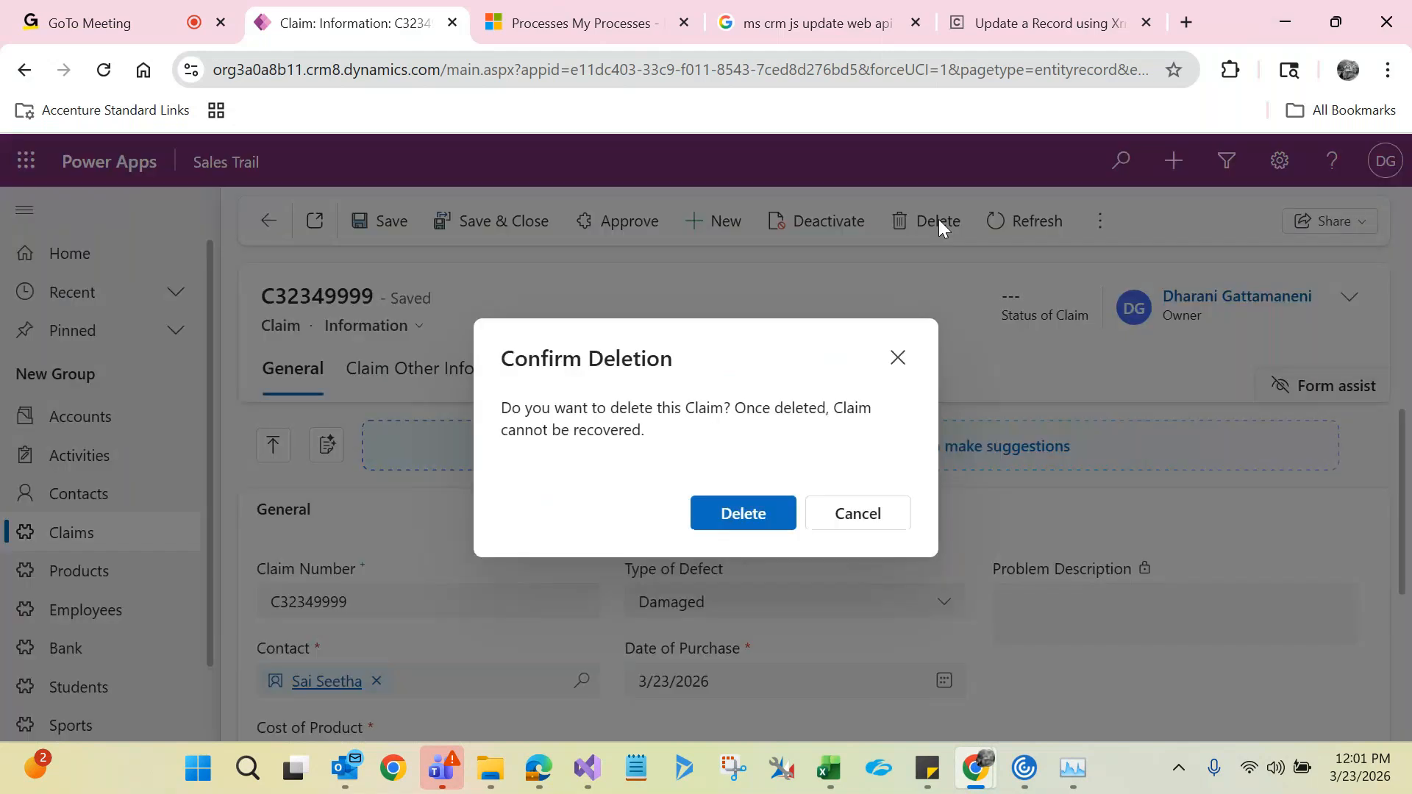
{"action": "left_click", "coordinate": [758, 517]}
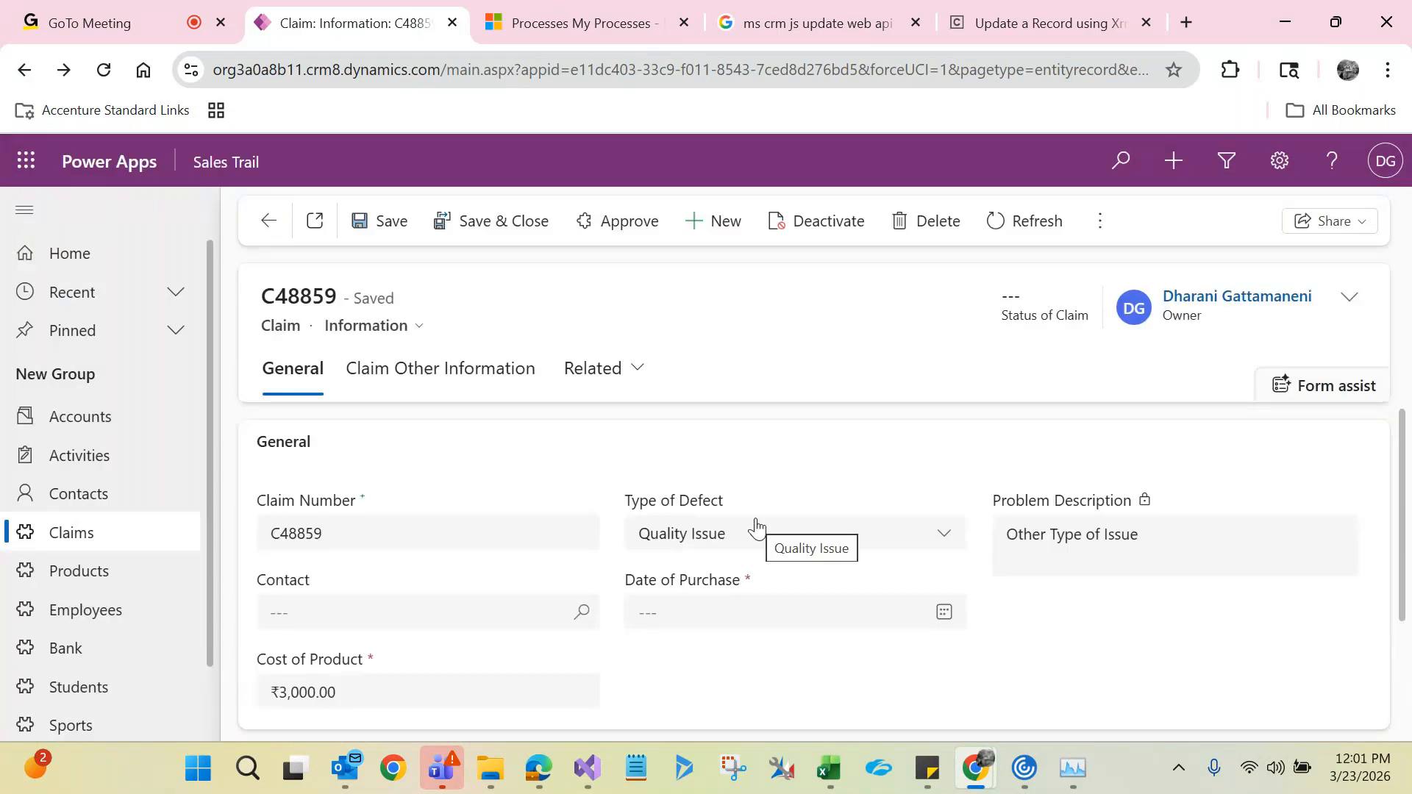
- In the workflow editor, clear the Record is deleted trigger
{"action": "key", "text": "alt+Tab"}
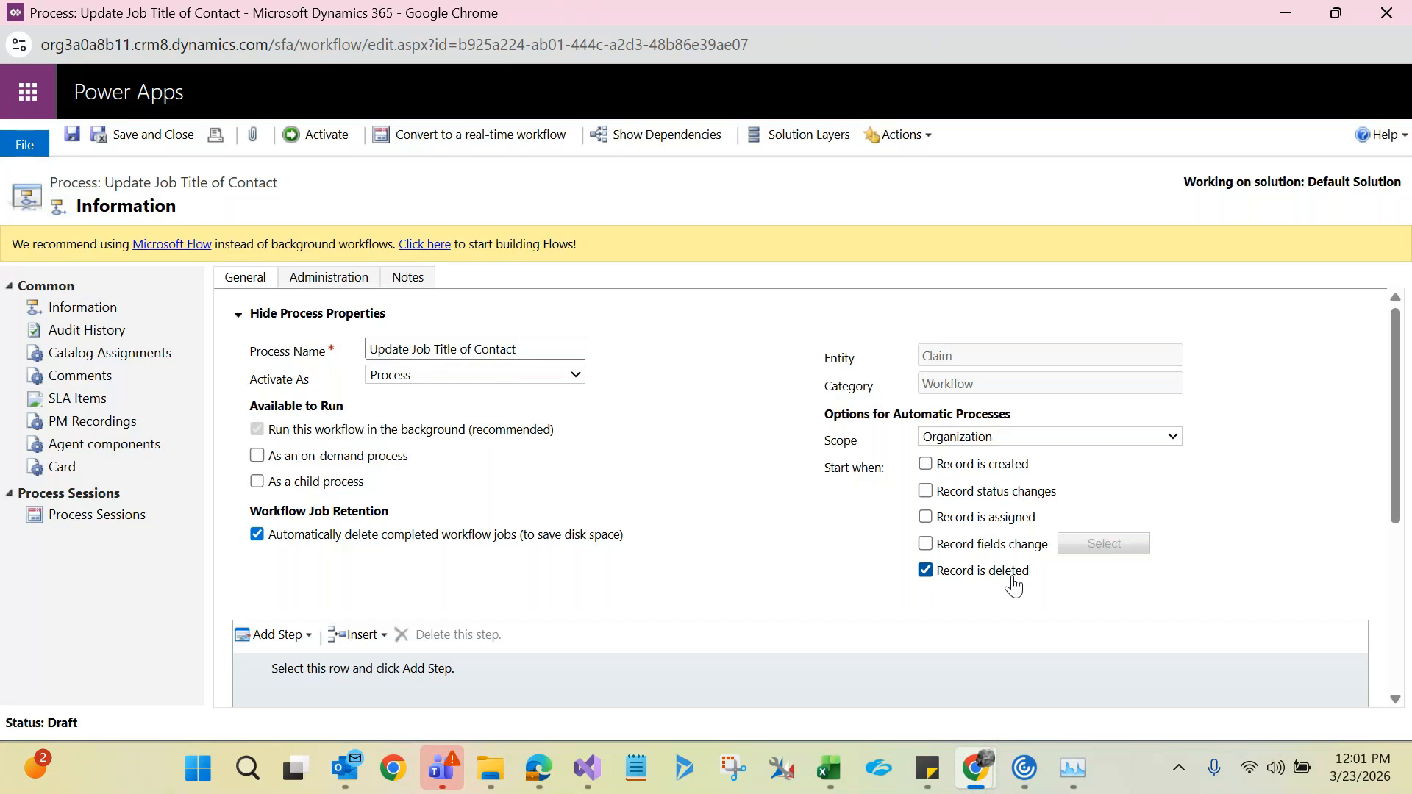
{"action": "left_click", "coordinate": [926, 571]}
{"action": "double_click", "coordinate": [860, 584]}
- Return to the open claim, choose a contact, set the date of purchase to 3/23/2026, and save the record
{"action": "left_click", "coordinate": [1299, 11]}
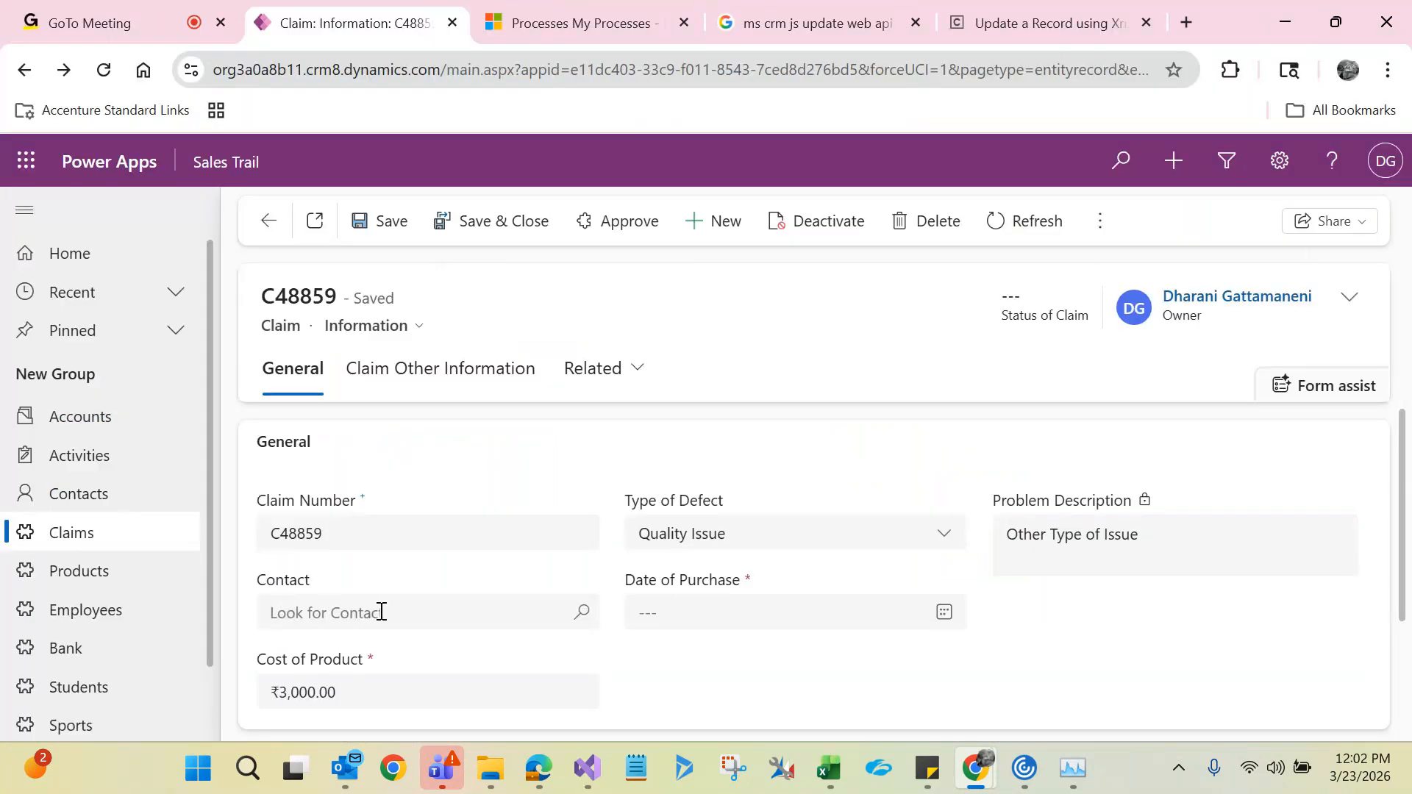
{"action": "left_click", "coordinate": [564, 610]}
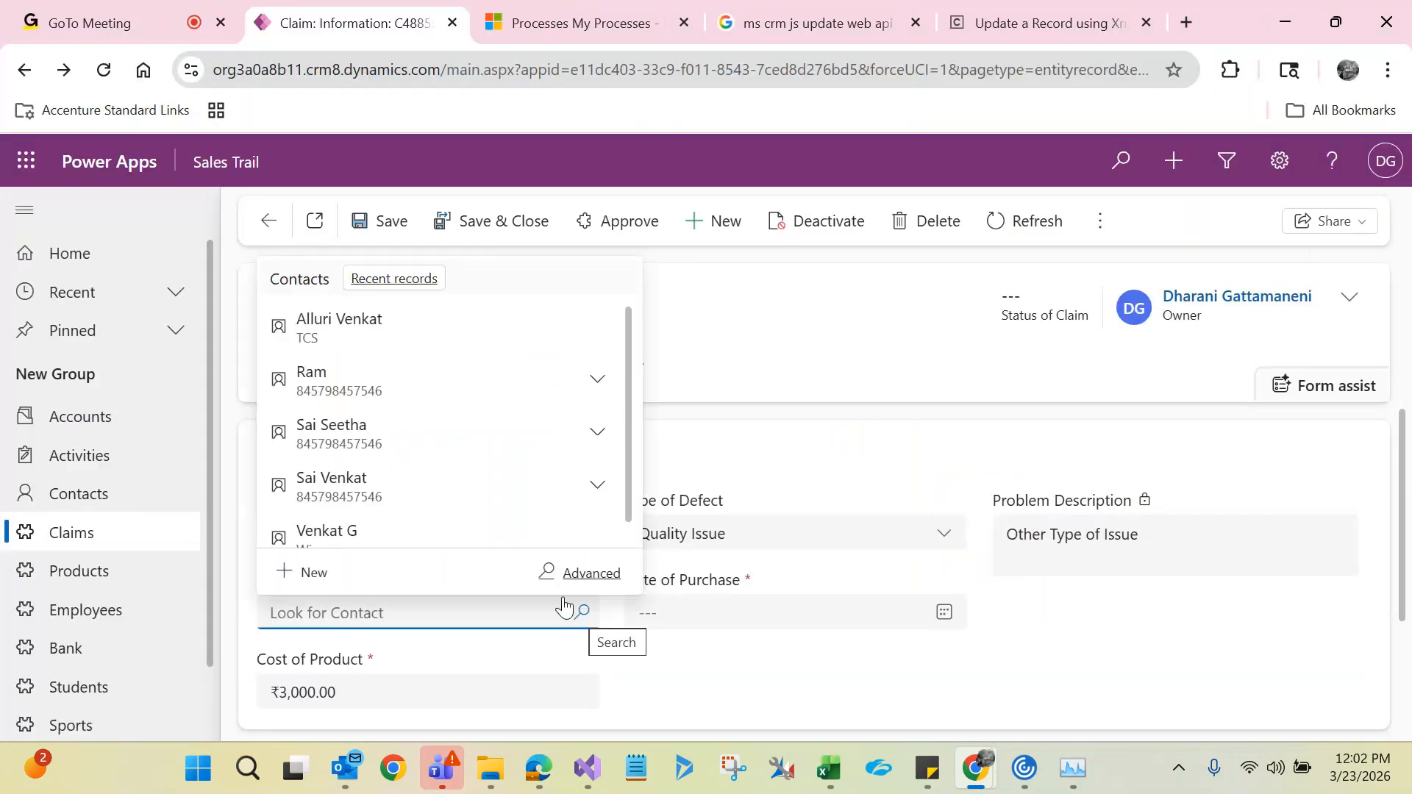
{"action": "left_click", "coordinate": [366, 388]}
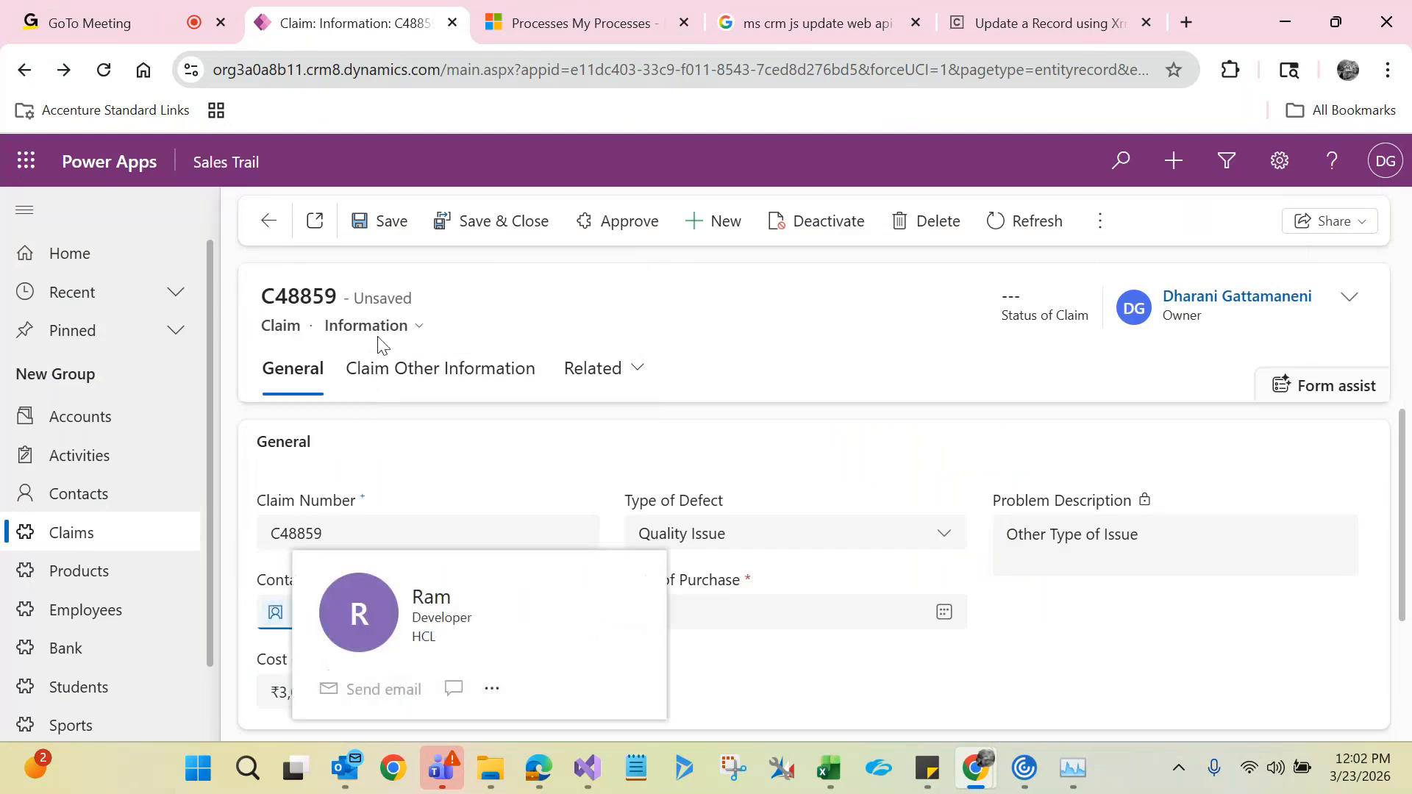
{"action": "left_click", "coordinate": [392, 228]}
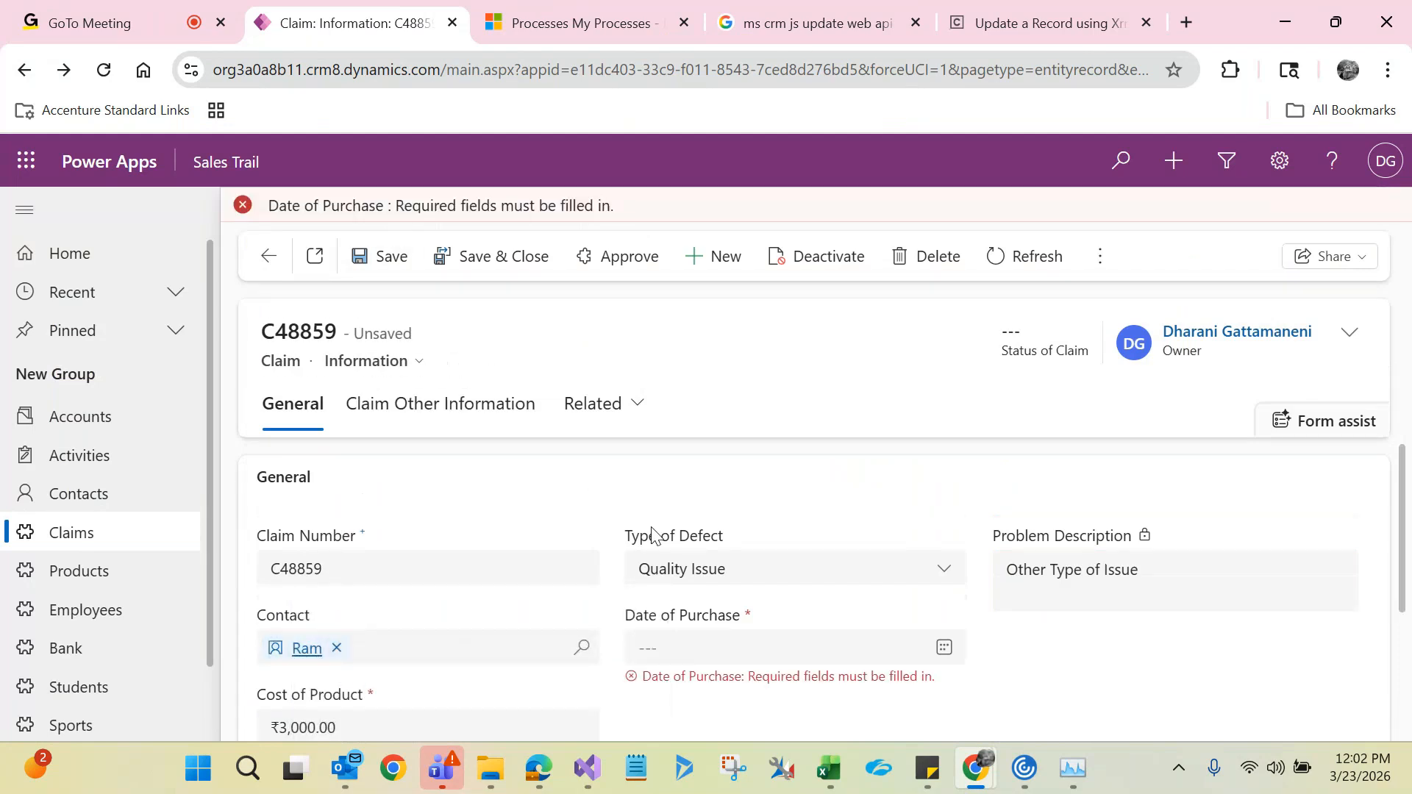
{"action": "left_click", "coordinate": [721, 648]}
{"action": "left_click", "coordinate": [684, 539]}
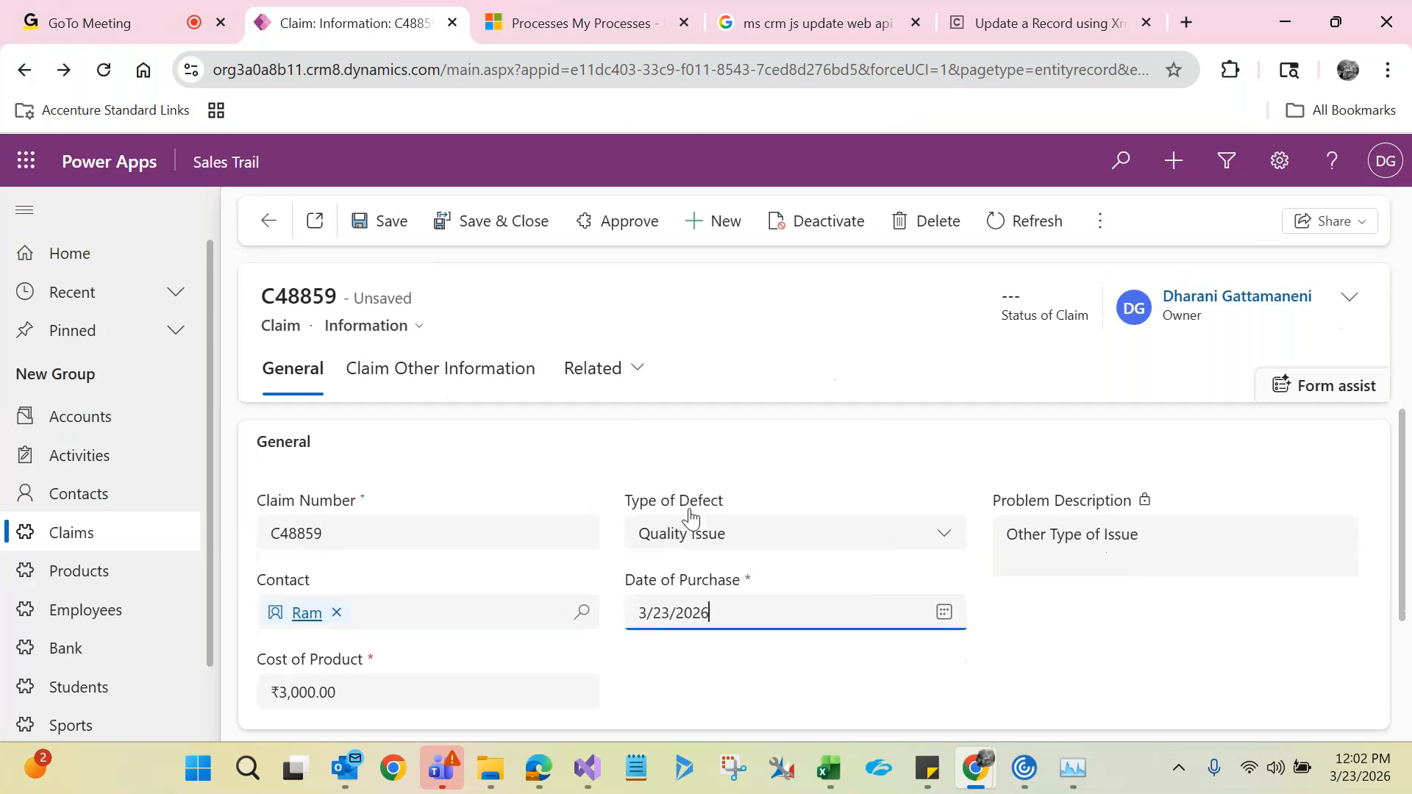
{"action": "left_click", "coordinate": [396, 225]}
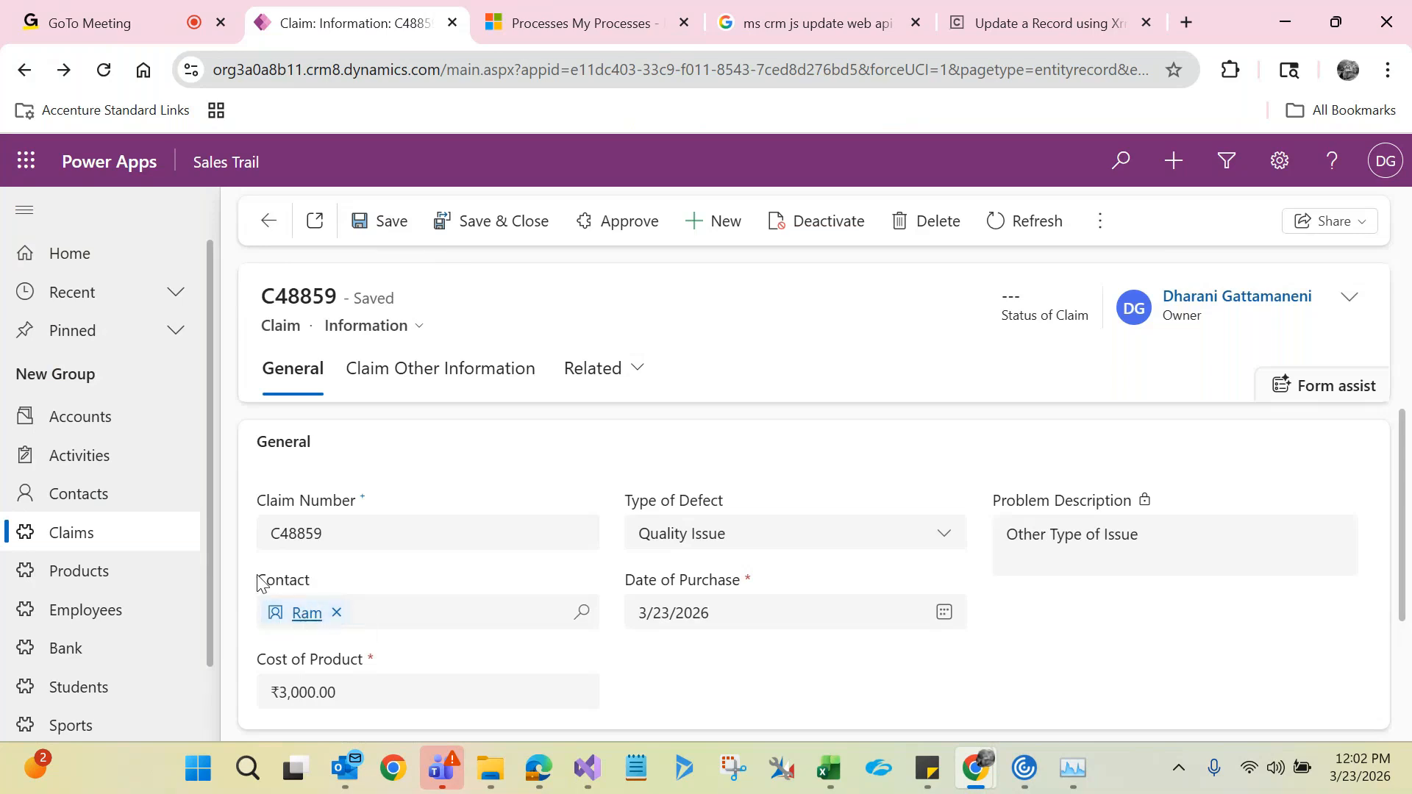
- In the workflow editor, select the Record fields change trigger and open the selection of fields to monitor
{"action": "mouse_move", "coordinate": [268, 623]}
{"action": "double_click", "coordinate": [287, 531]}
{"action": "key", "text": "alt+Tab"}
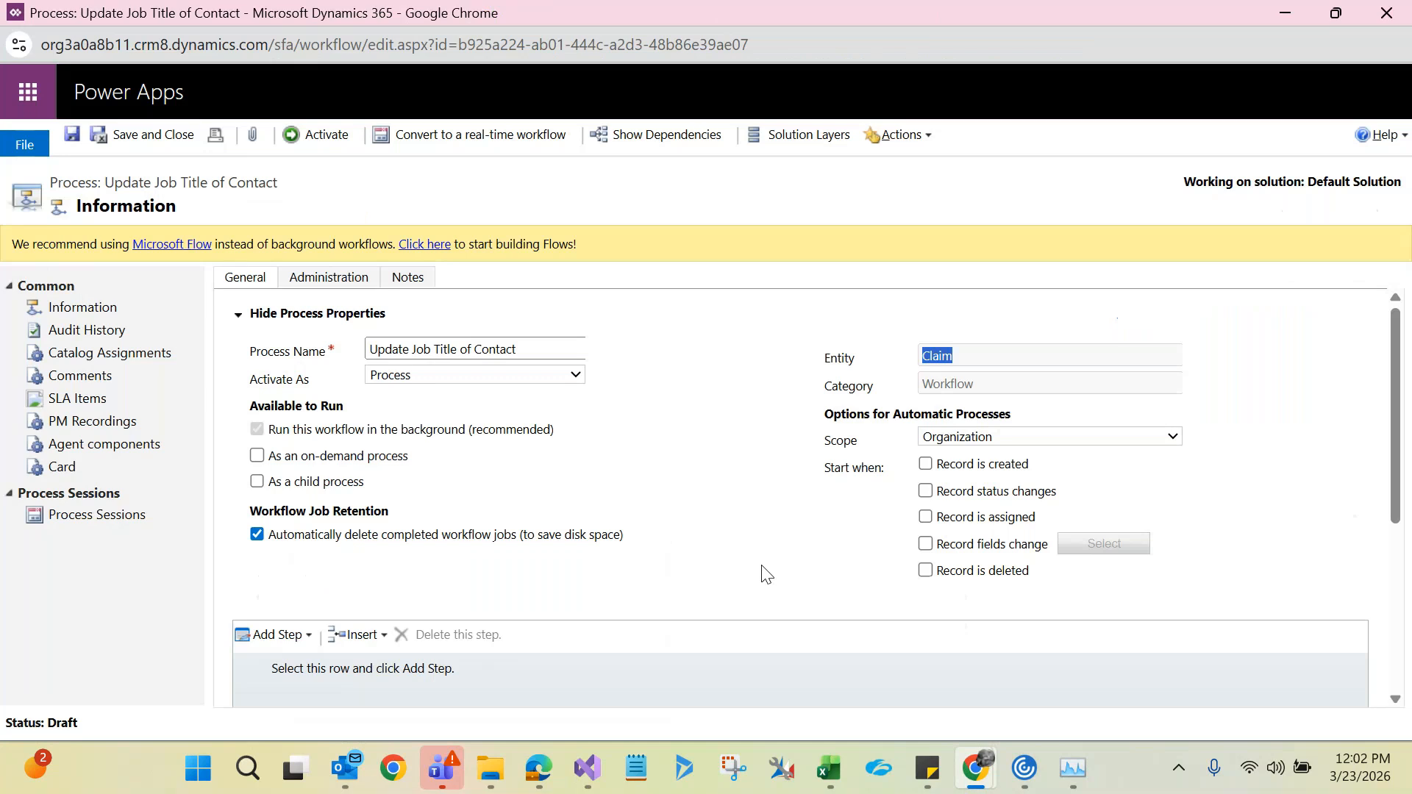
{"action": "left_click", "coordinate": [926, 544]}
{"action": "left_click", "coordinate": [1112, 546]}
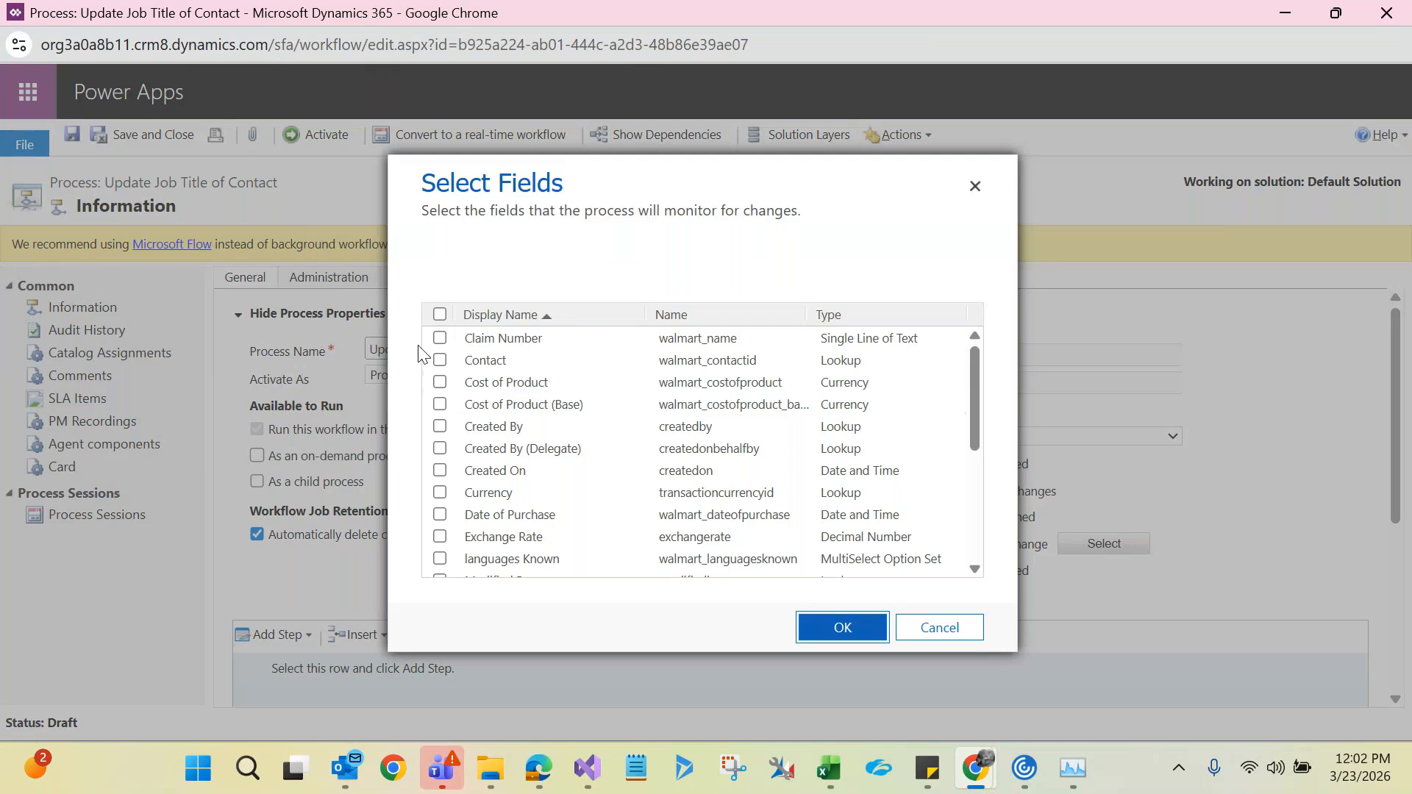
- Return to the claim and replace its contact with a different one
{"action": "left_click", "coordinate": [1290, 10]}
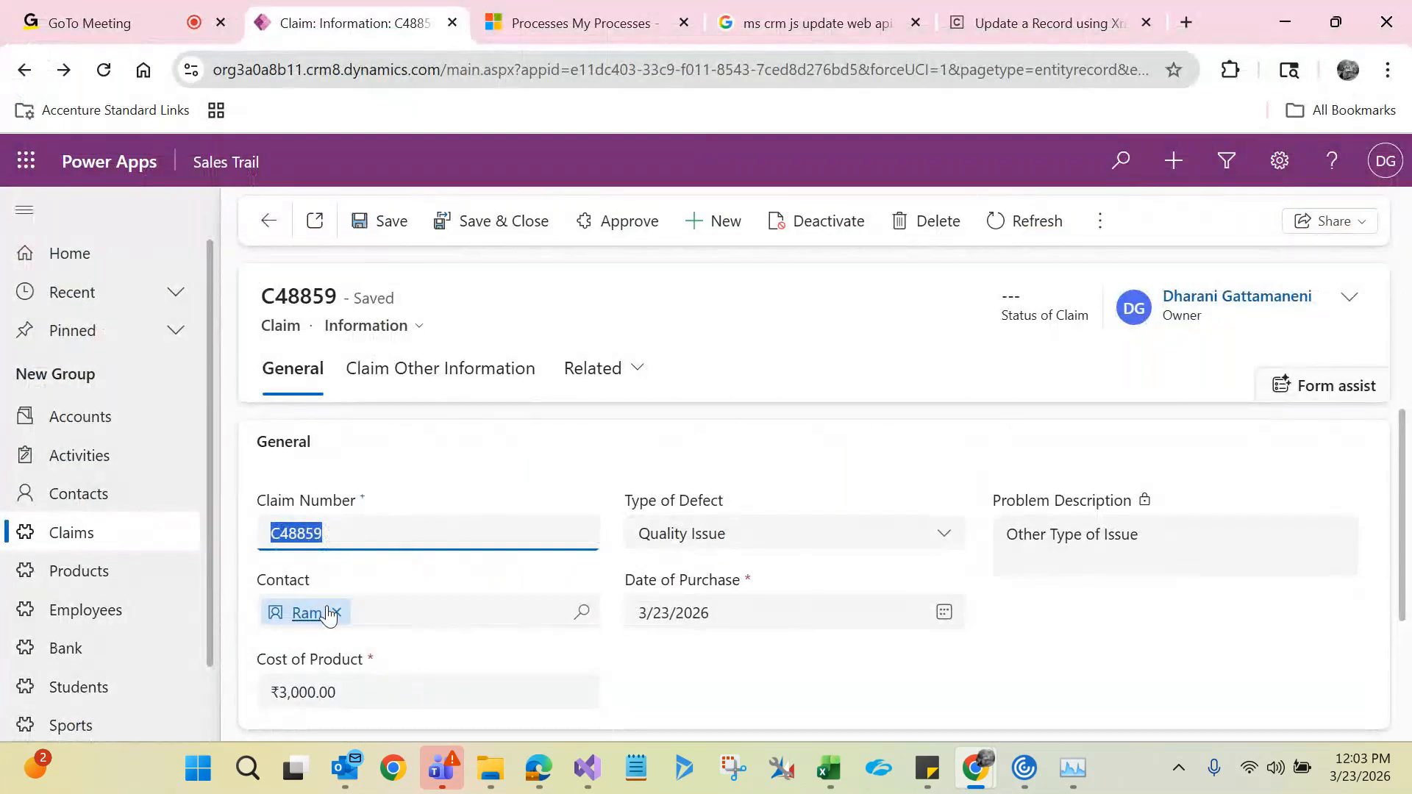
{"action": "left_click", "coordinate": [337, 613]}
{"action": "left_click", "coordinate": [340, 613]}
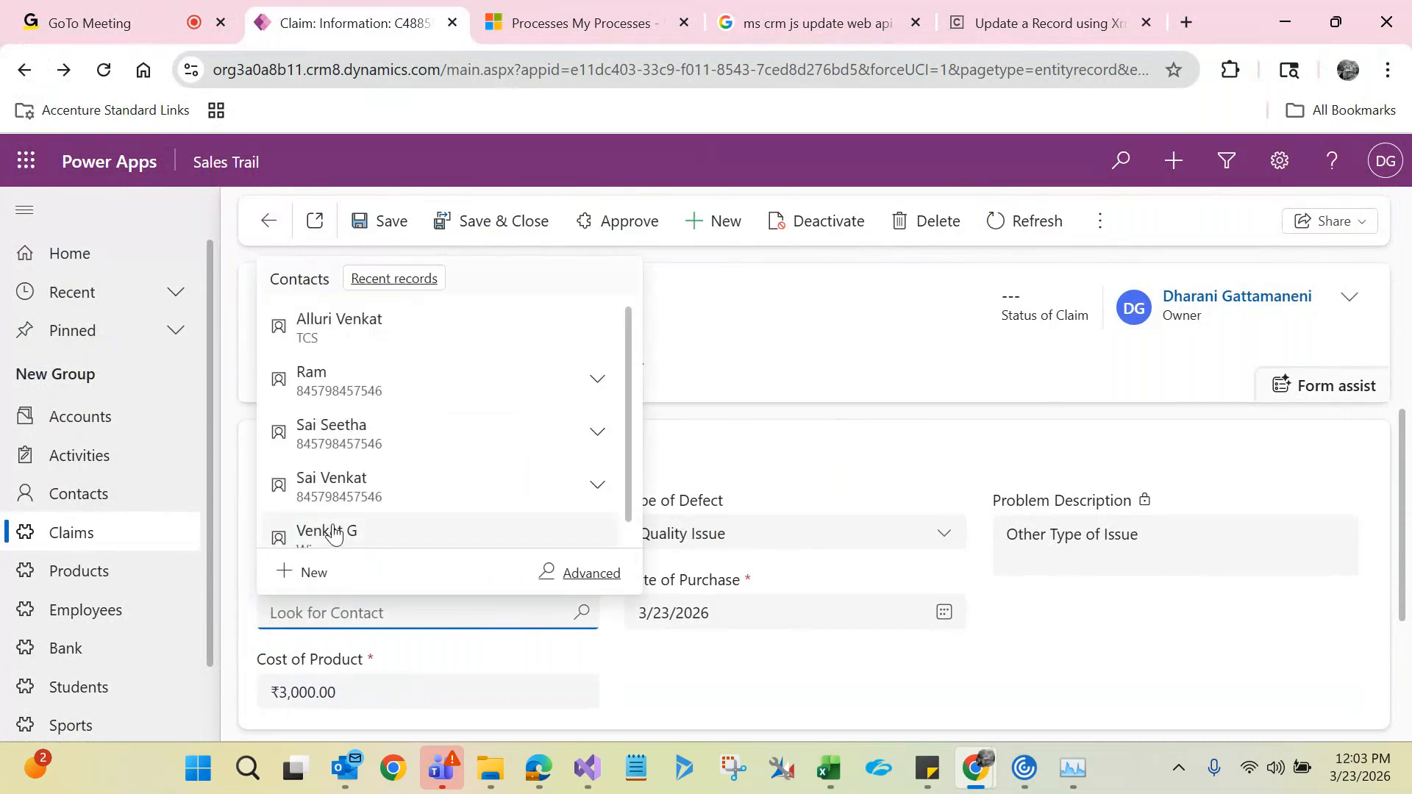
{"action": "left_click", "coordinate": [335, 534]}
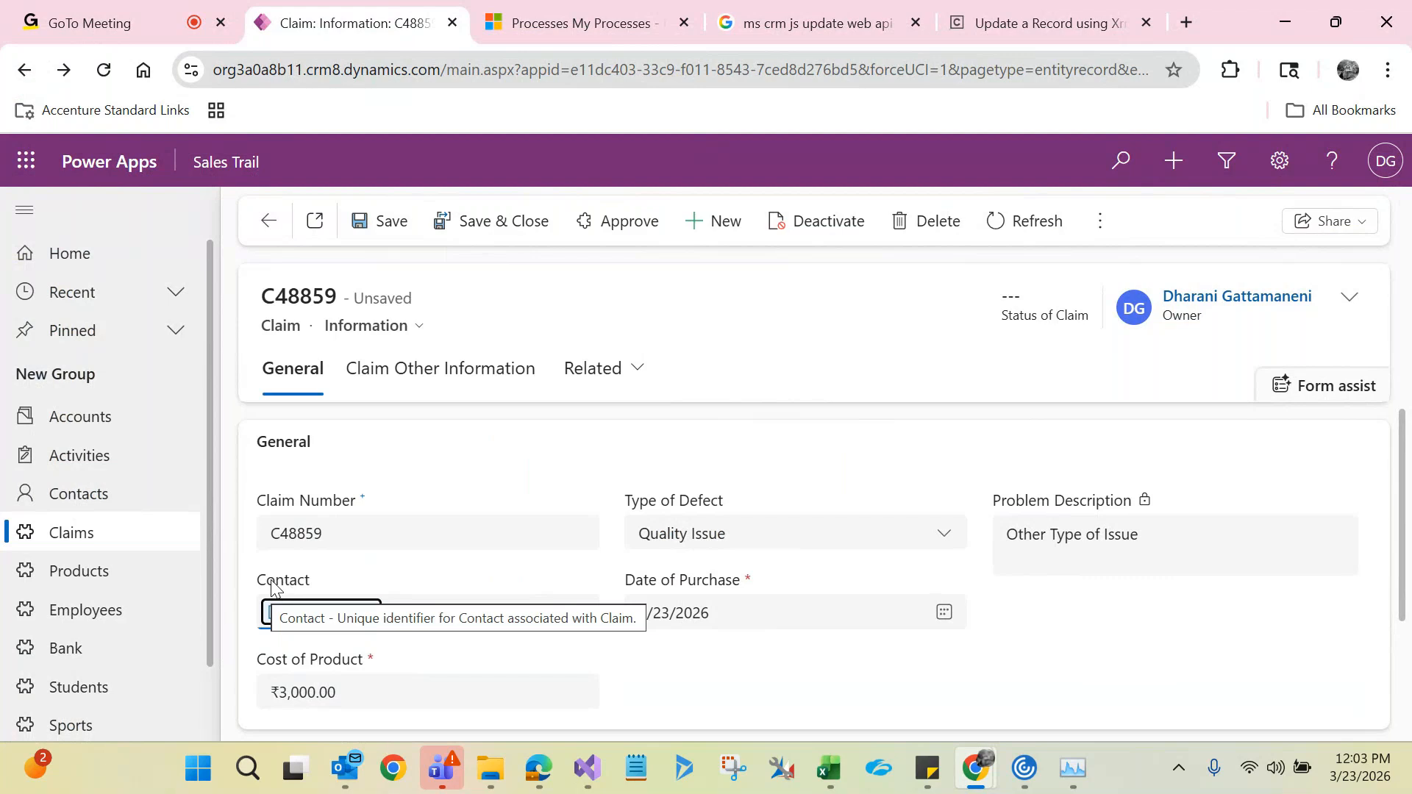
- In the workflow editor, choose Contact as the field to monitor for changes and save the workflow
{"action": "key", "text": "alt+Tab"}
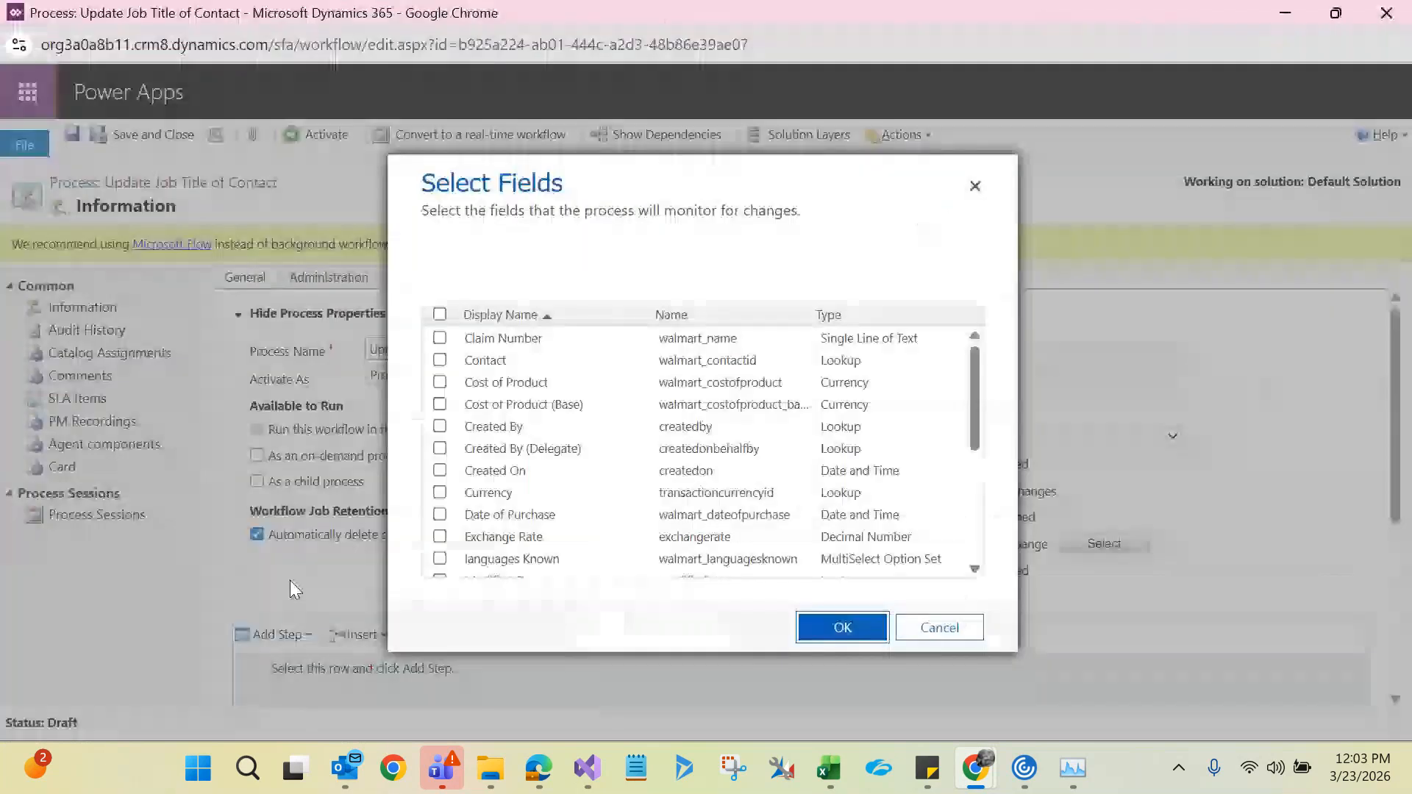
{"action": "left_click", "coordinate": [440, 360]}
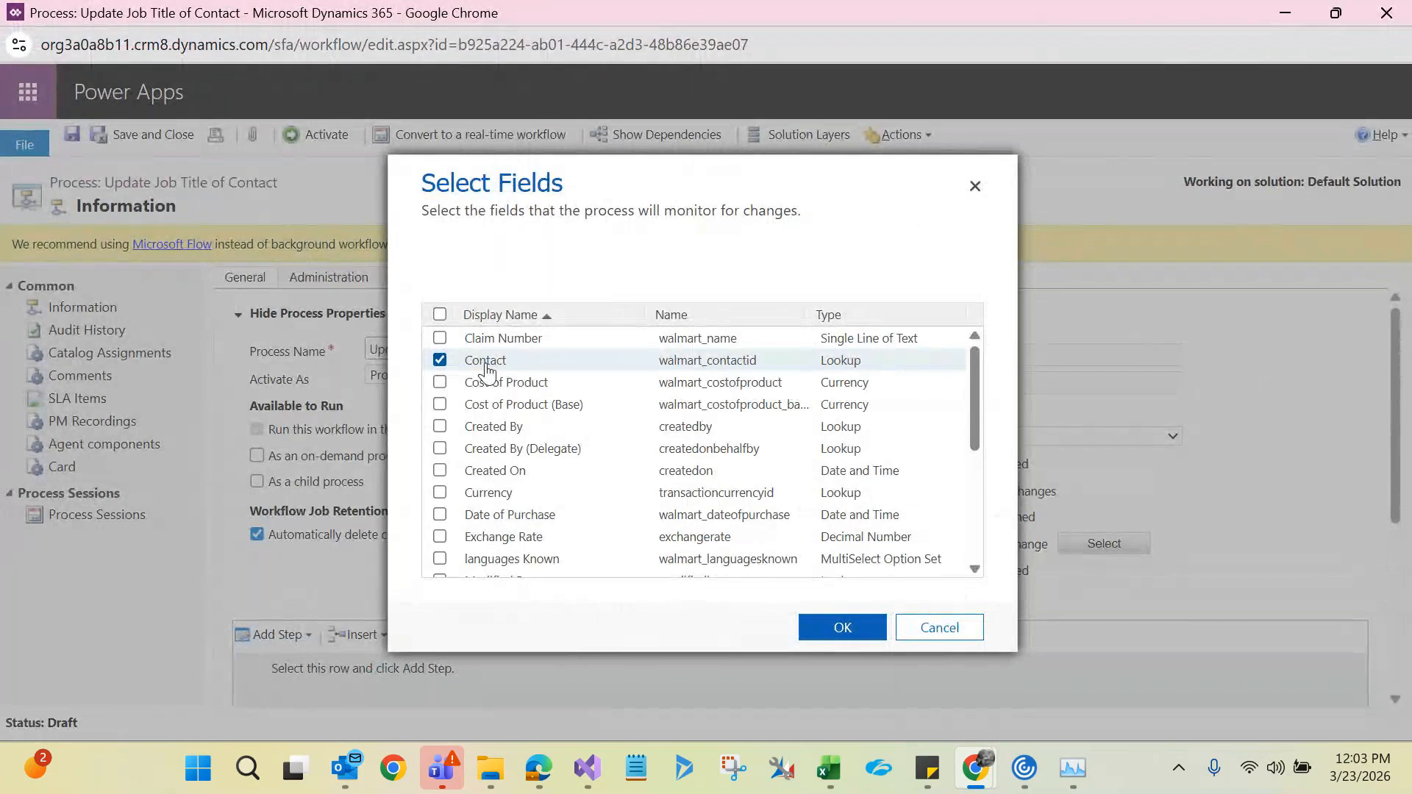
{"action": "left_click", "coordinate": [839, 629]}
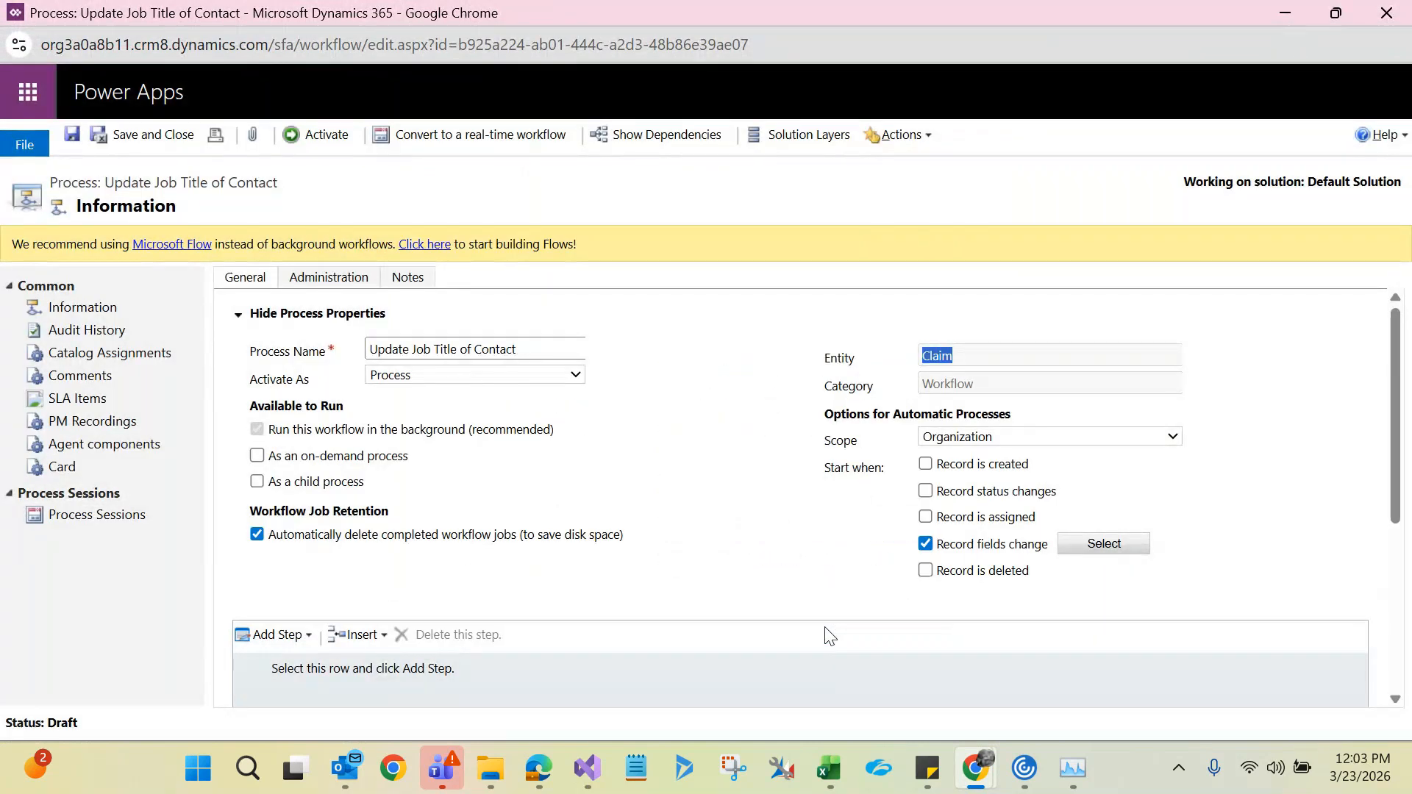
{"action": "left_click", "coordinate": [73, 138]}
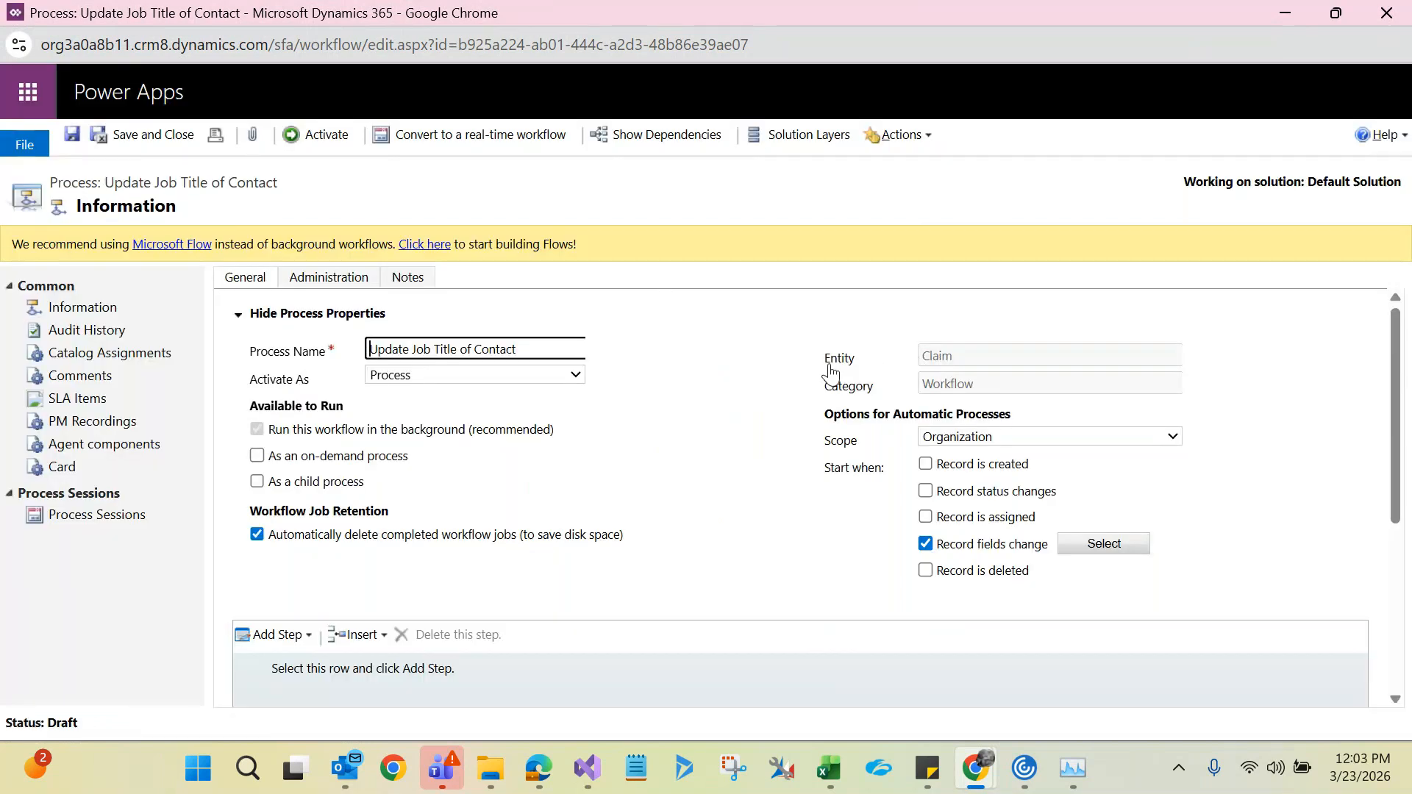
{"action": "left_click", "coordinate": [941, 358]}
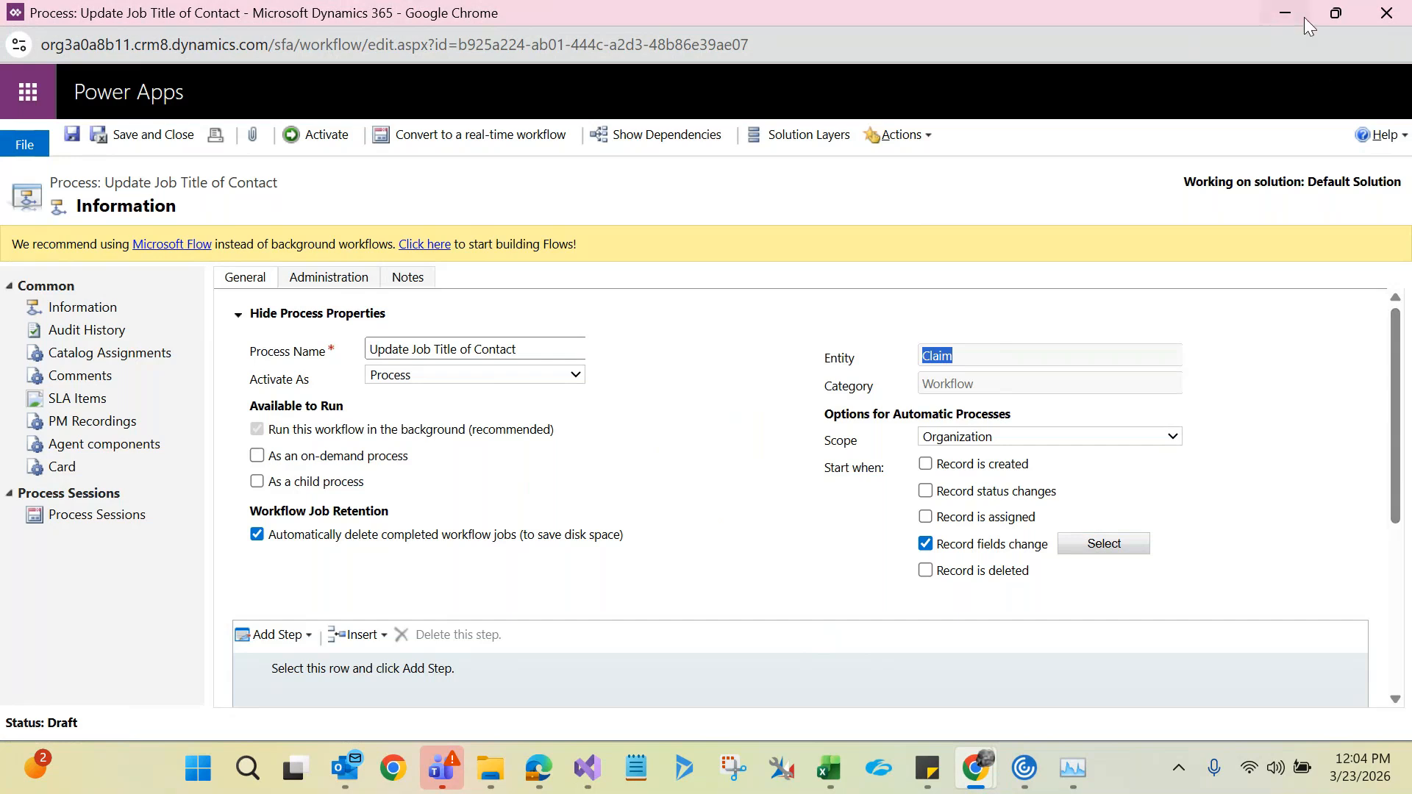
- Return to the open claim record and review its claim number and linked contact
{"action": "left_click", "coordinate": [1285, 13]}
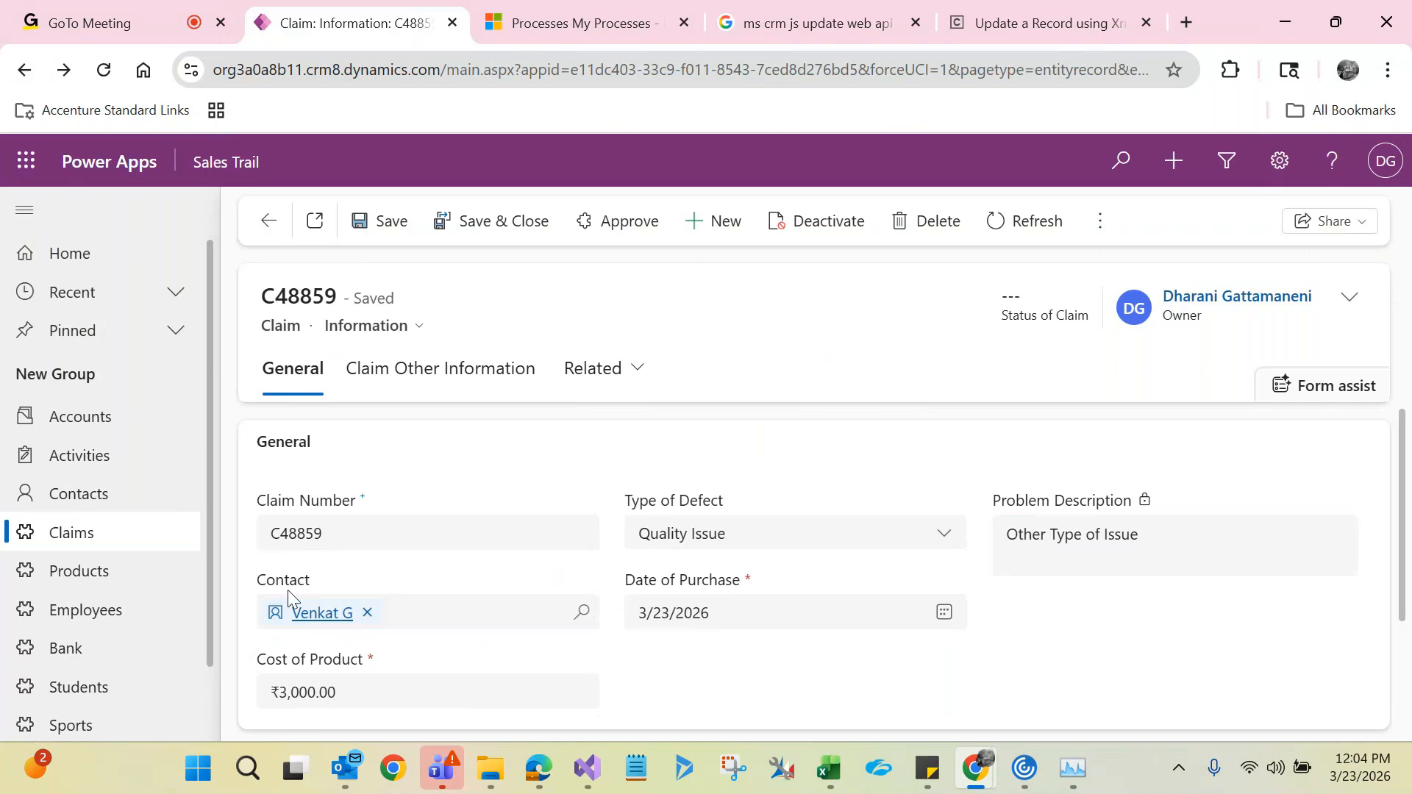
{"action": "double_click", "coordinate": [300, 522]}
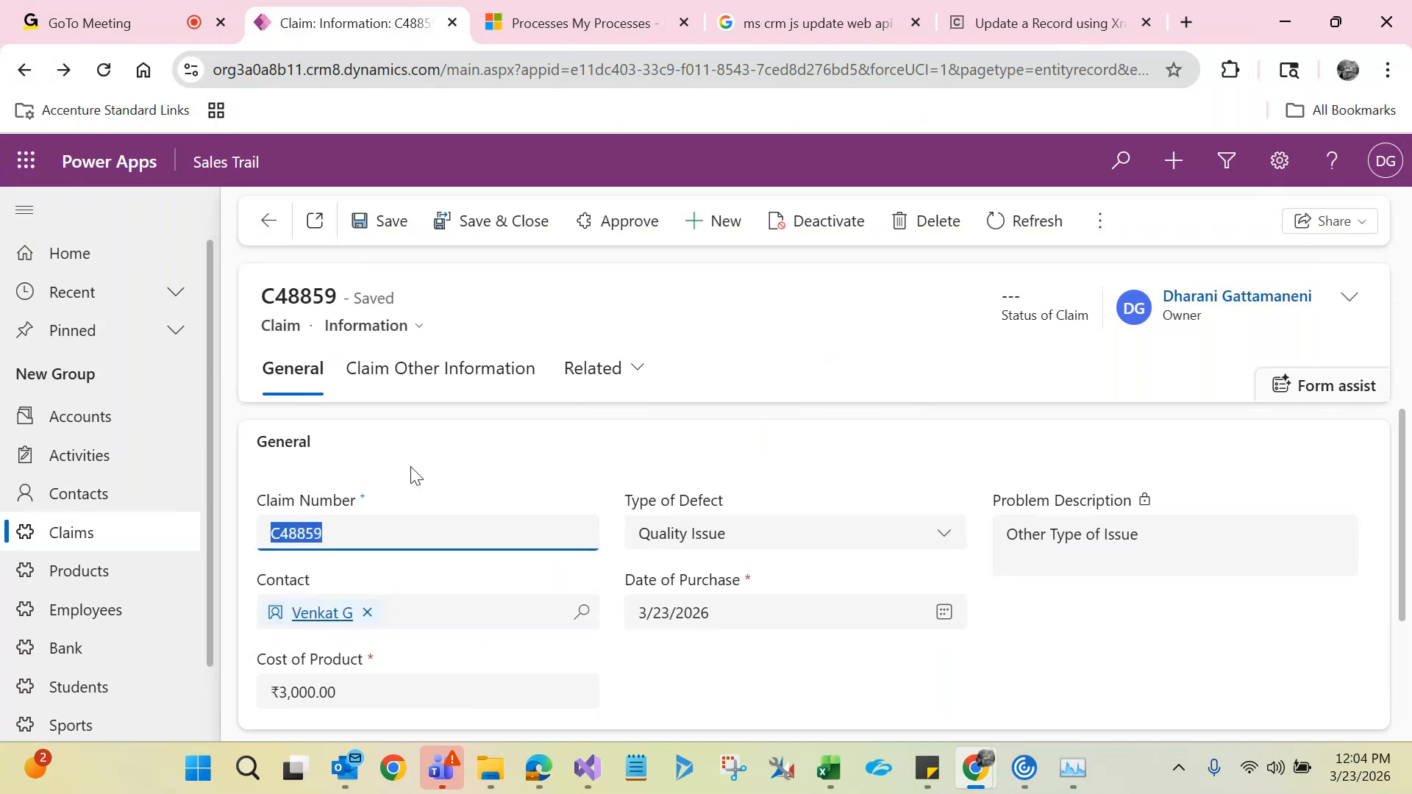
{"action": "left_click", "coordinate": [439, 461]}
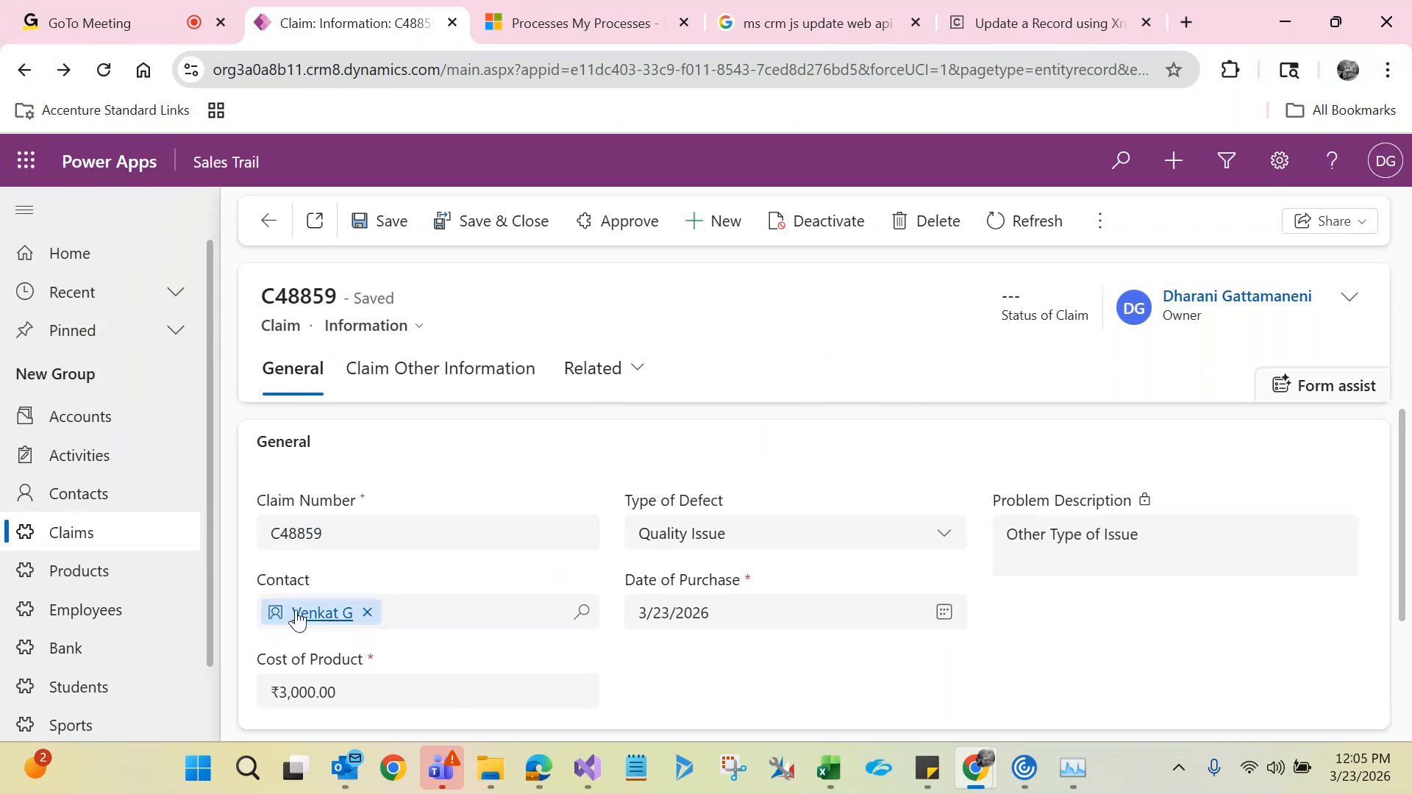
{"action": "mouse_move", "coordinate": [300, 618]}
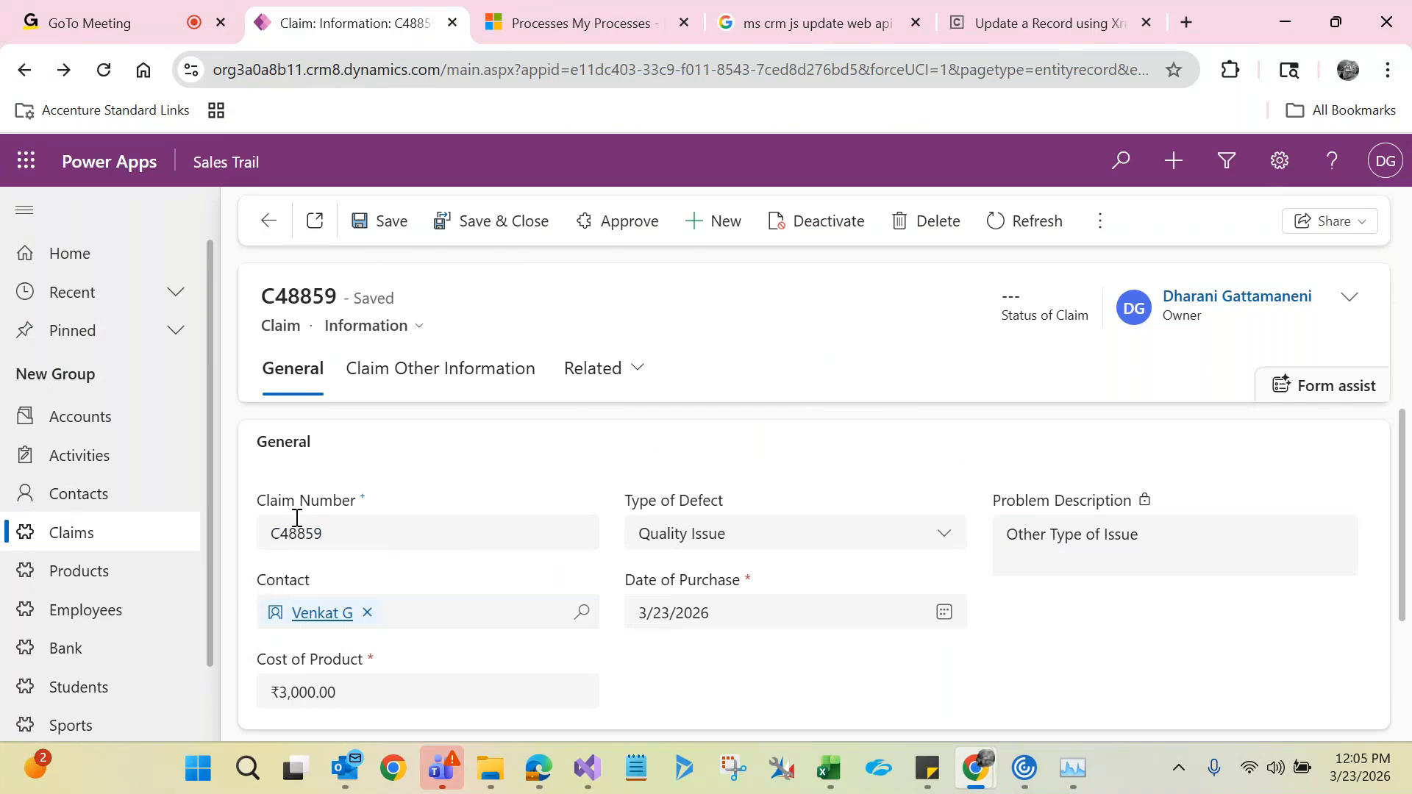
- Return to the workflow editor, collapse the process properties section, and dismiss the chat notification
{"action": "key", "text": "alt+Tab"}
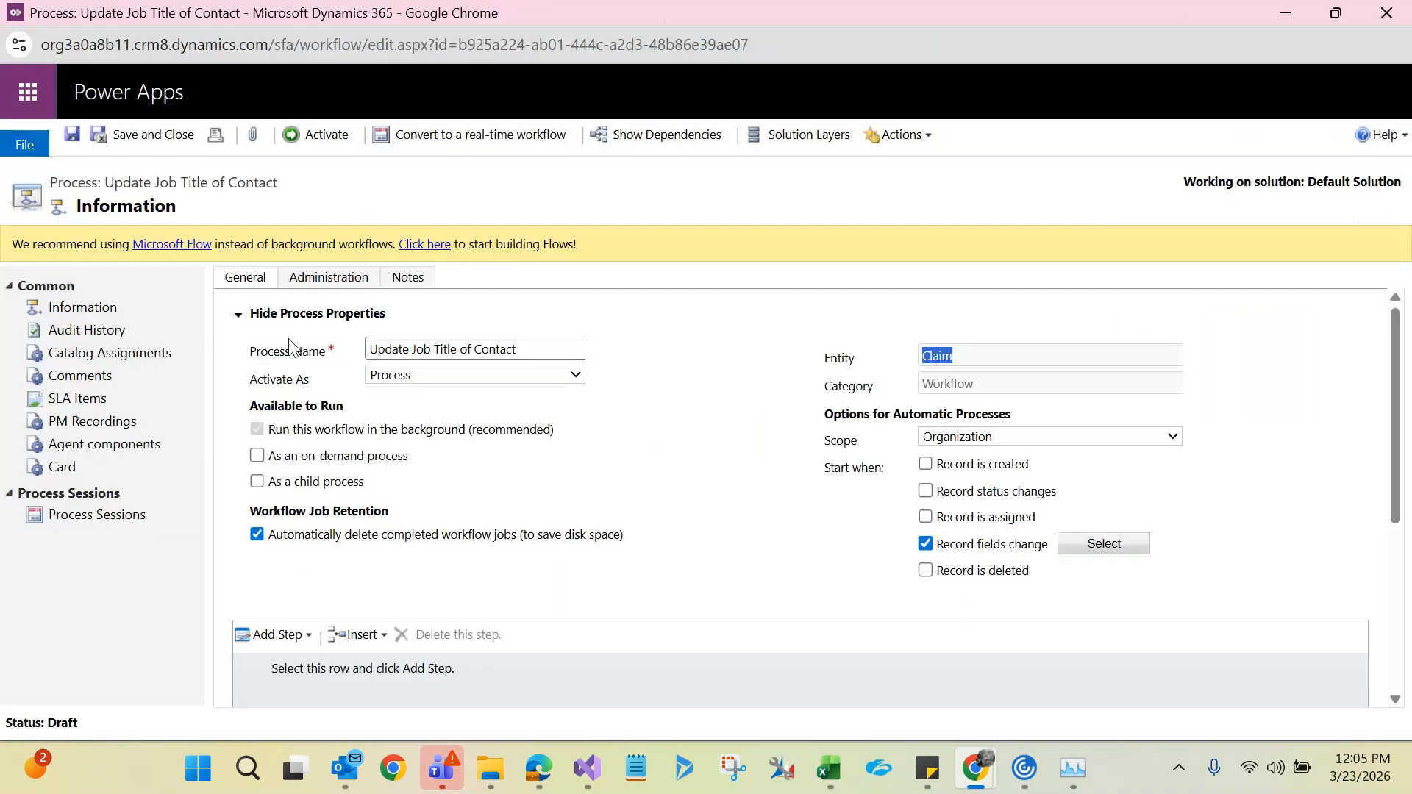
{"action": "left_click", "coordinate": [239, 318]}
{"action": "left_click", "coordinate": [239, 318]}
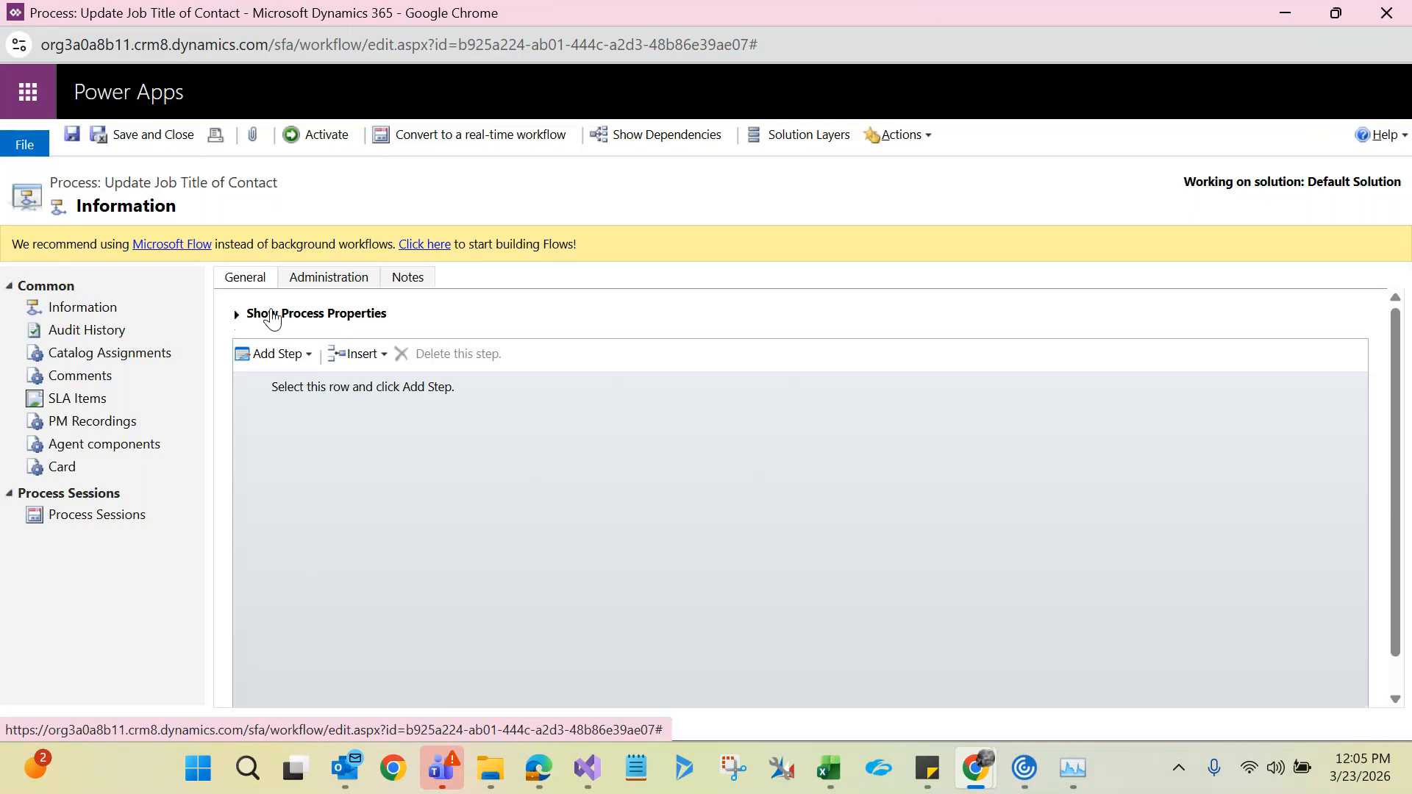
{"action": "left_click", "coordinate": [236, 319]}
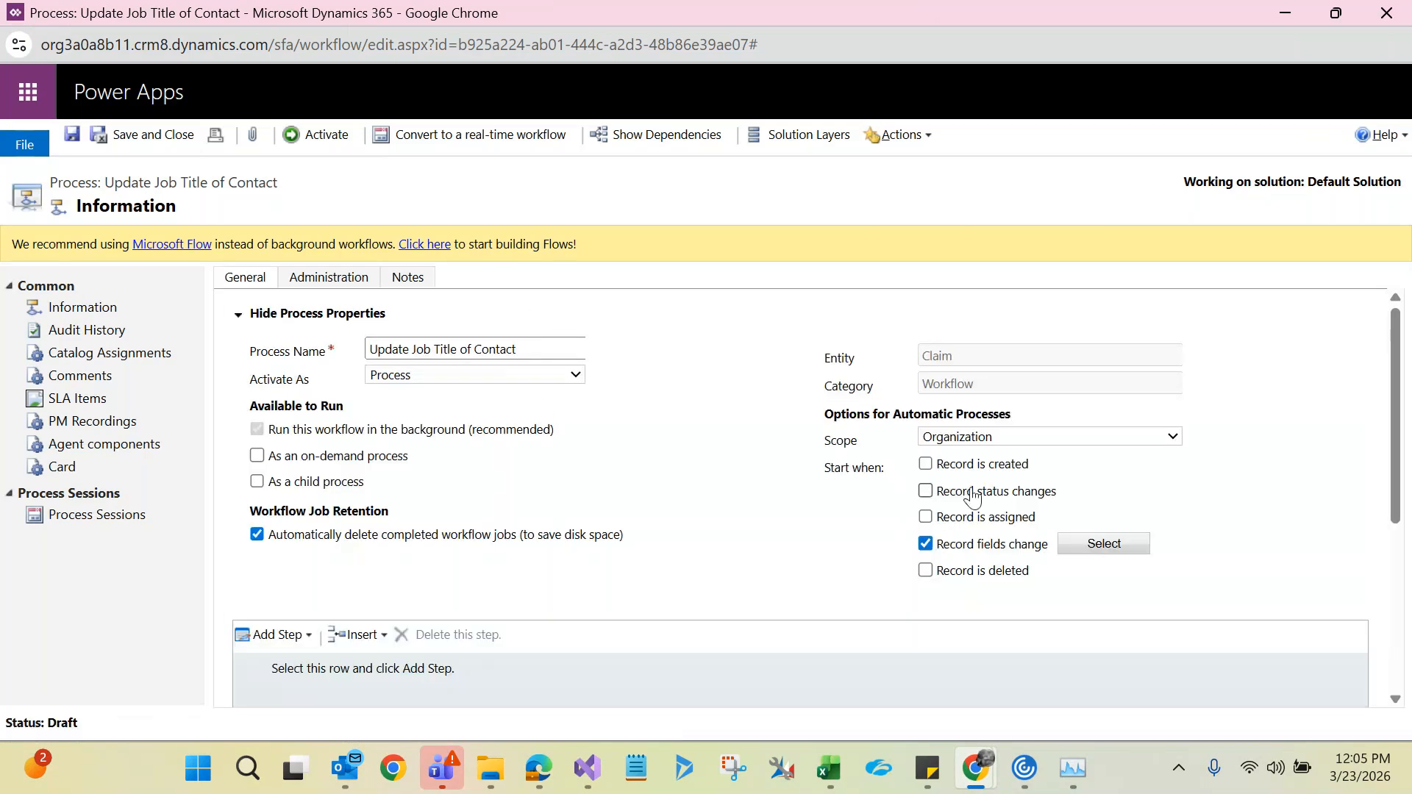
{"action": "left_click", "coordinate": [237, 315]}
{"action": "left_click", "coordinate": [1378, 475]}
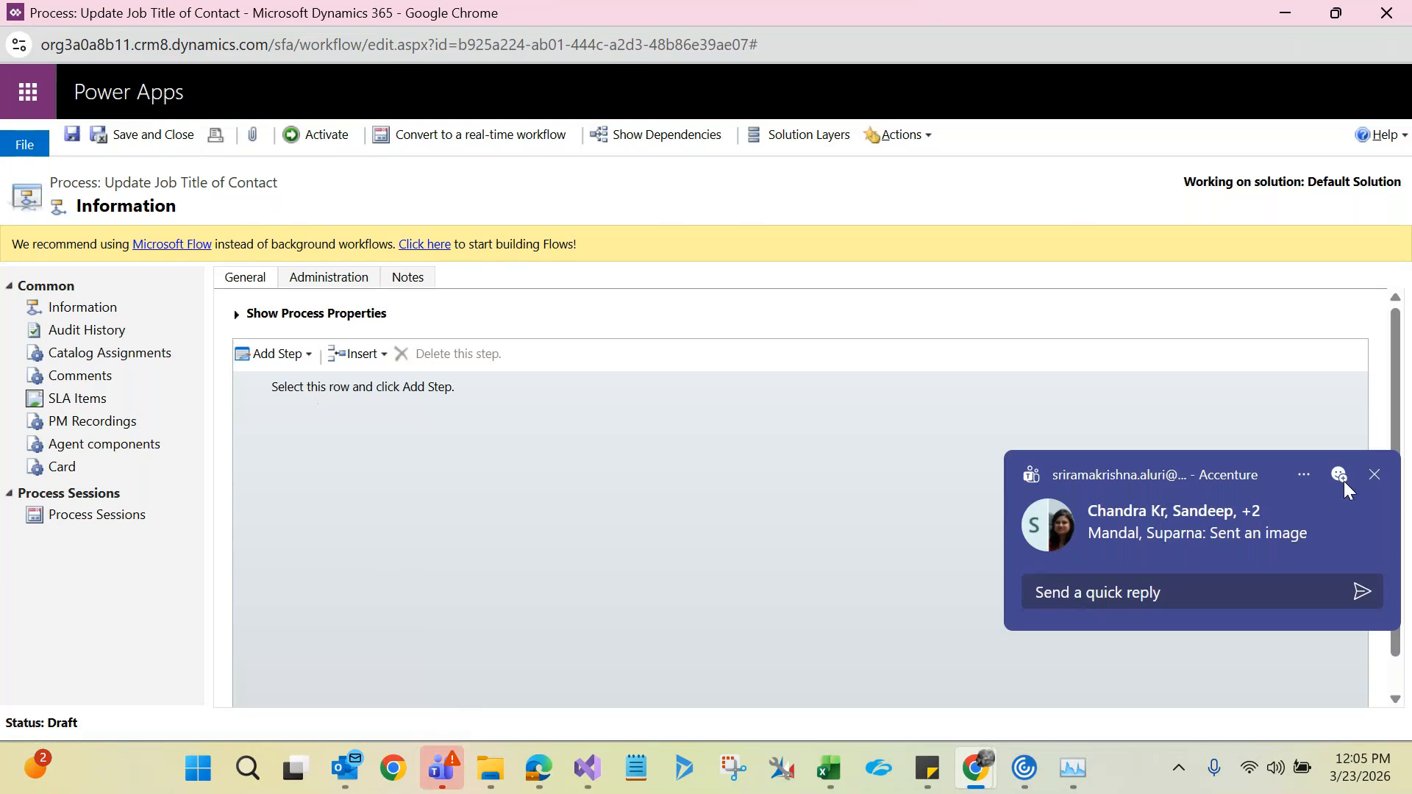
{"action": "left_click", "coordinate": [1374, 474]}
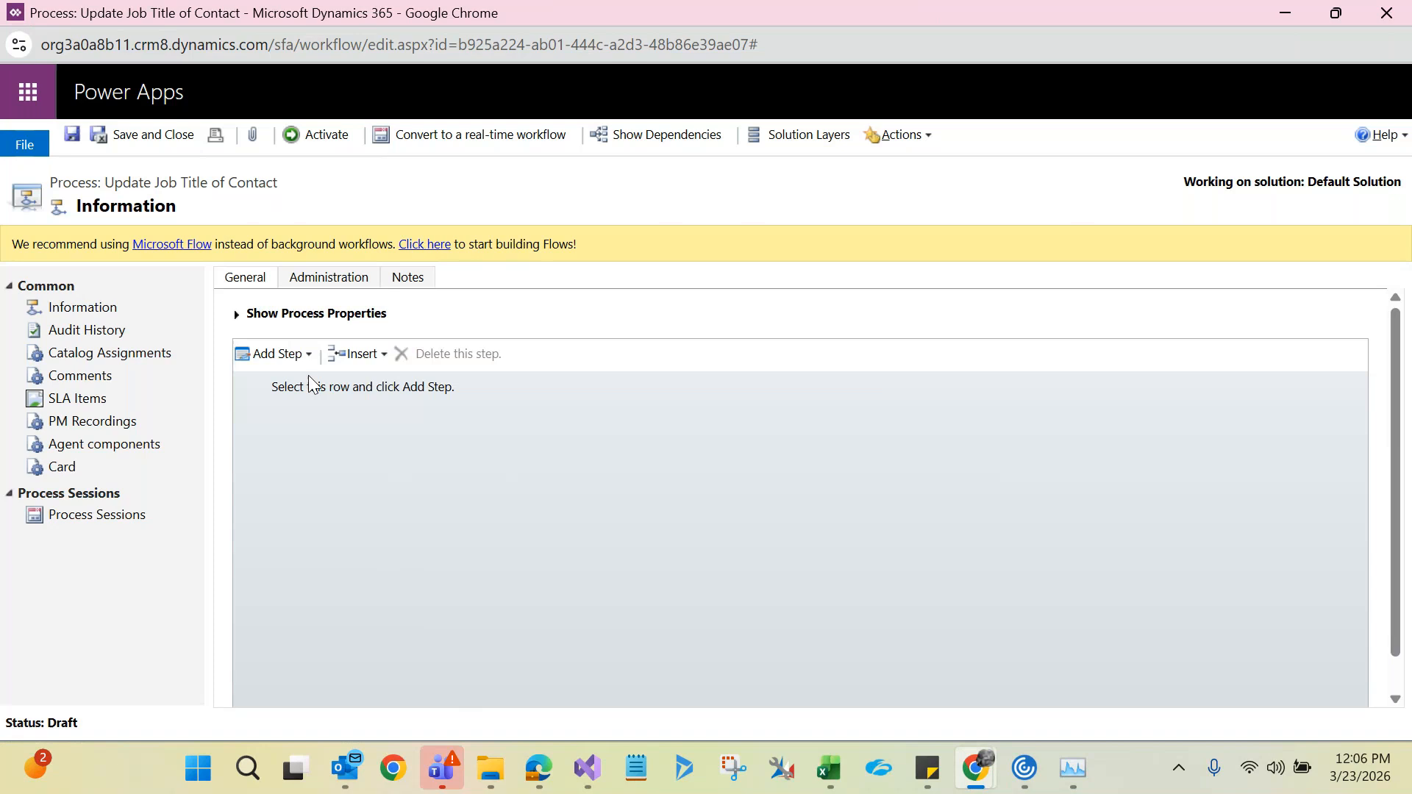
- Add an Update Record step to the workflow
{"action": "left_click", "coordinate": [293, 355]}
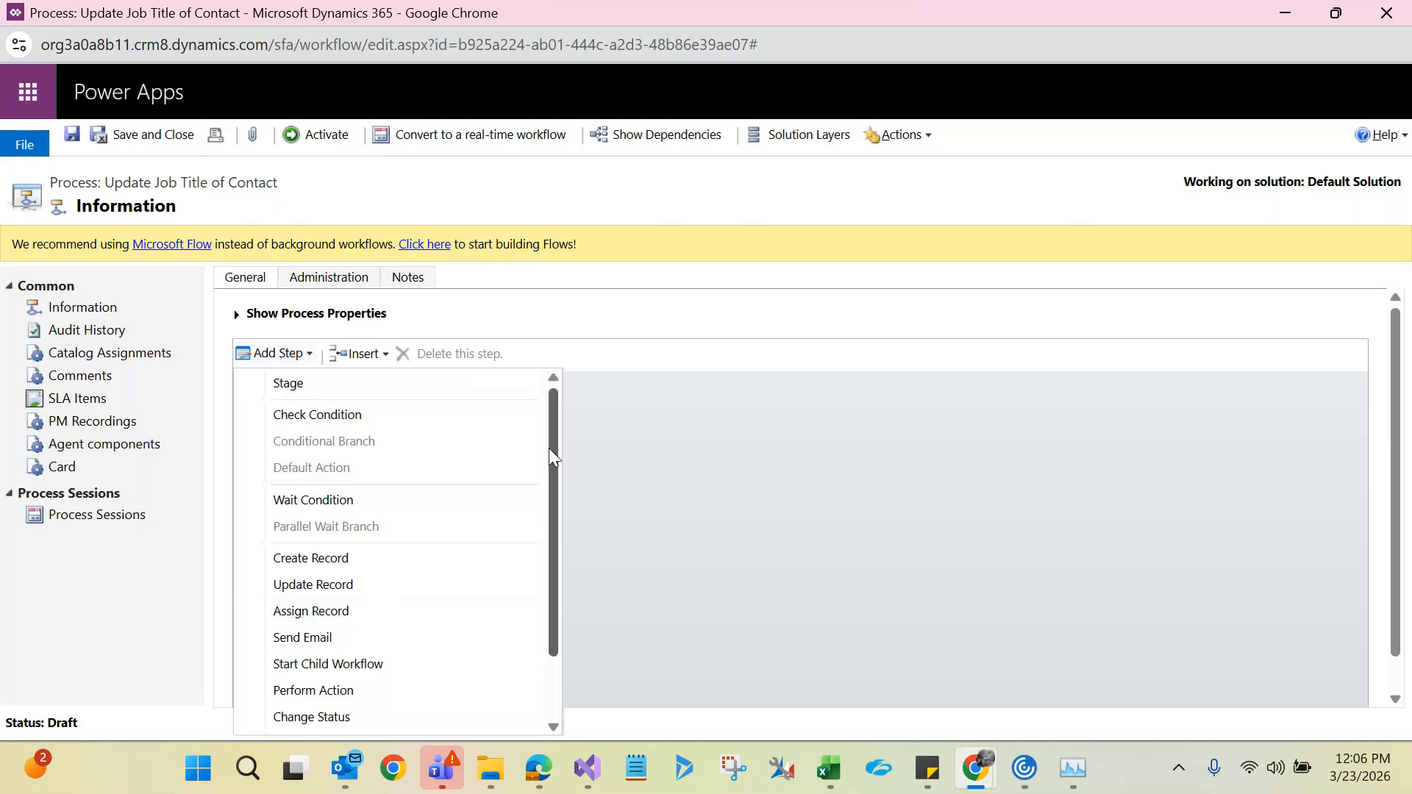
{"action": "mouse_move", "coordinate": [552, 448]}
{"action": "left_mouse_down"}
{"action": "mouse_move", "coordinate": [551, 531]}
{"action": "mouse_move", "coordinate": [567, 430]}
{"action": "left_mouse_up"}
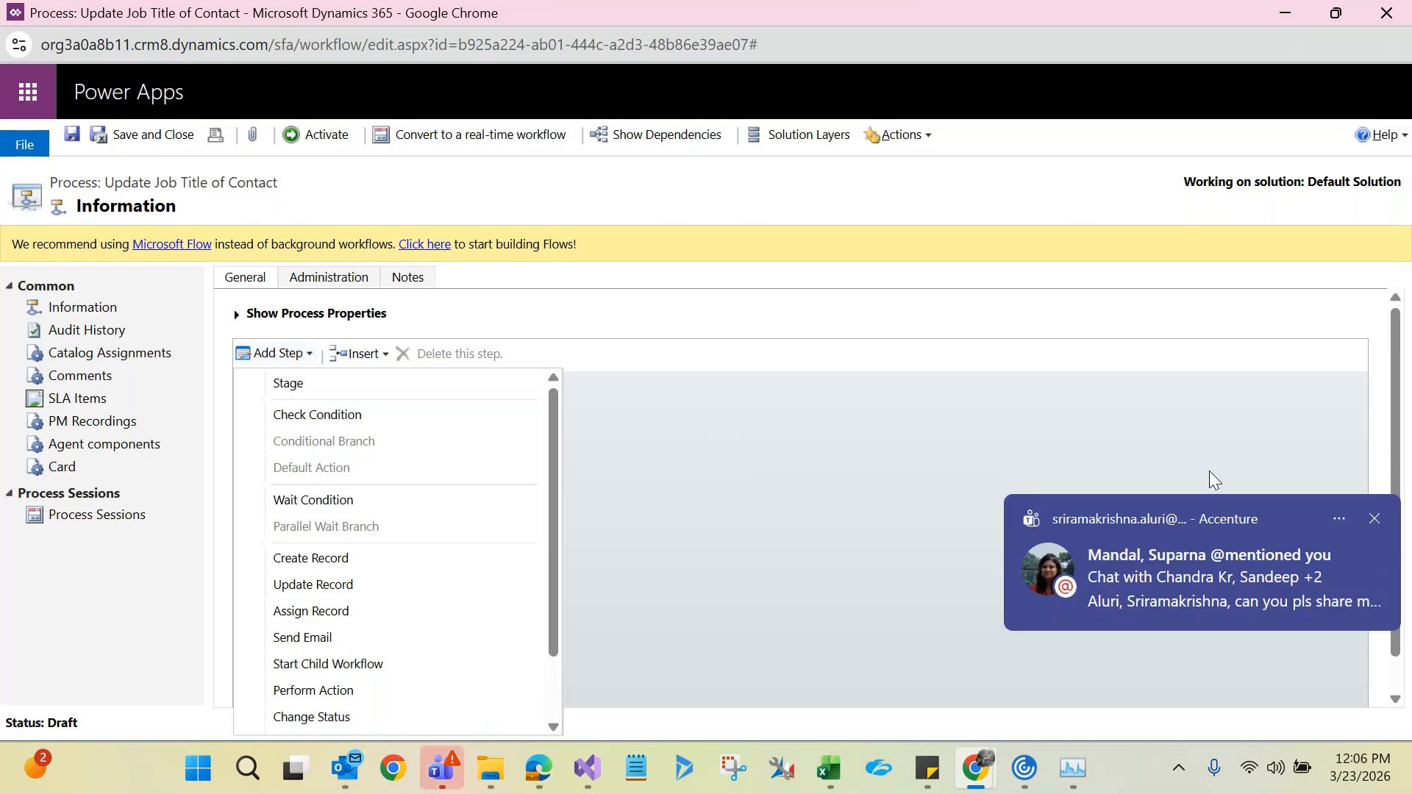
{"action": "left_click", "coordinate": [1375, 519]}
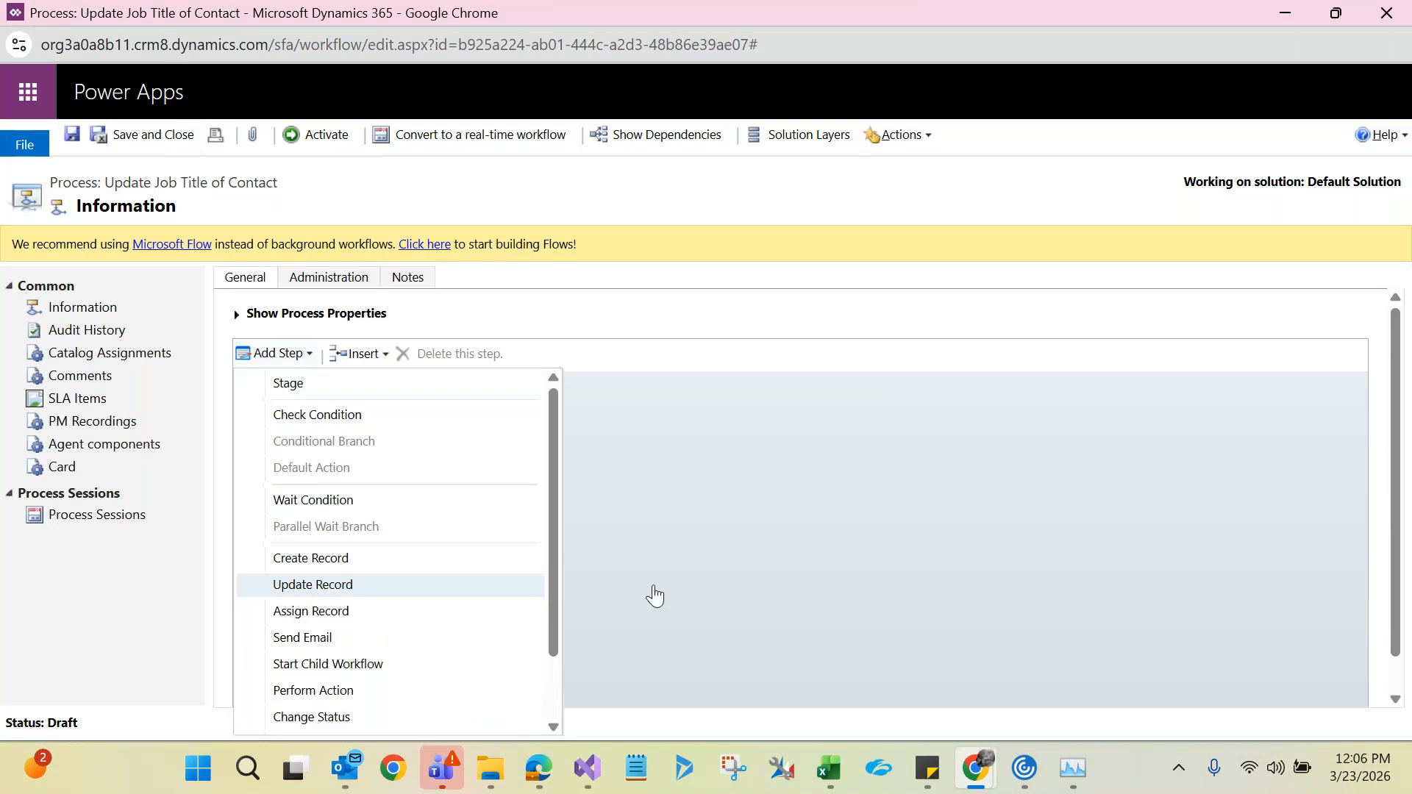
{"action": "key", "text": "Return"}
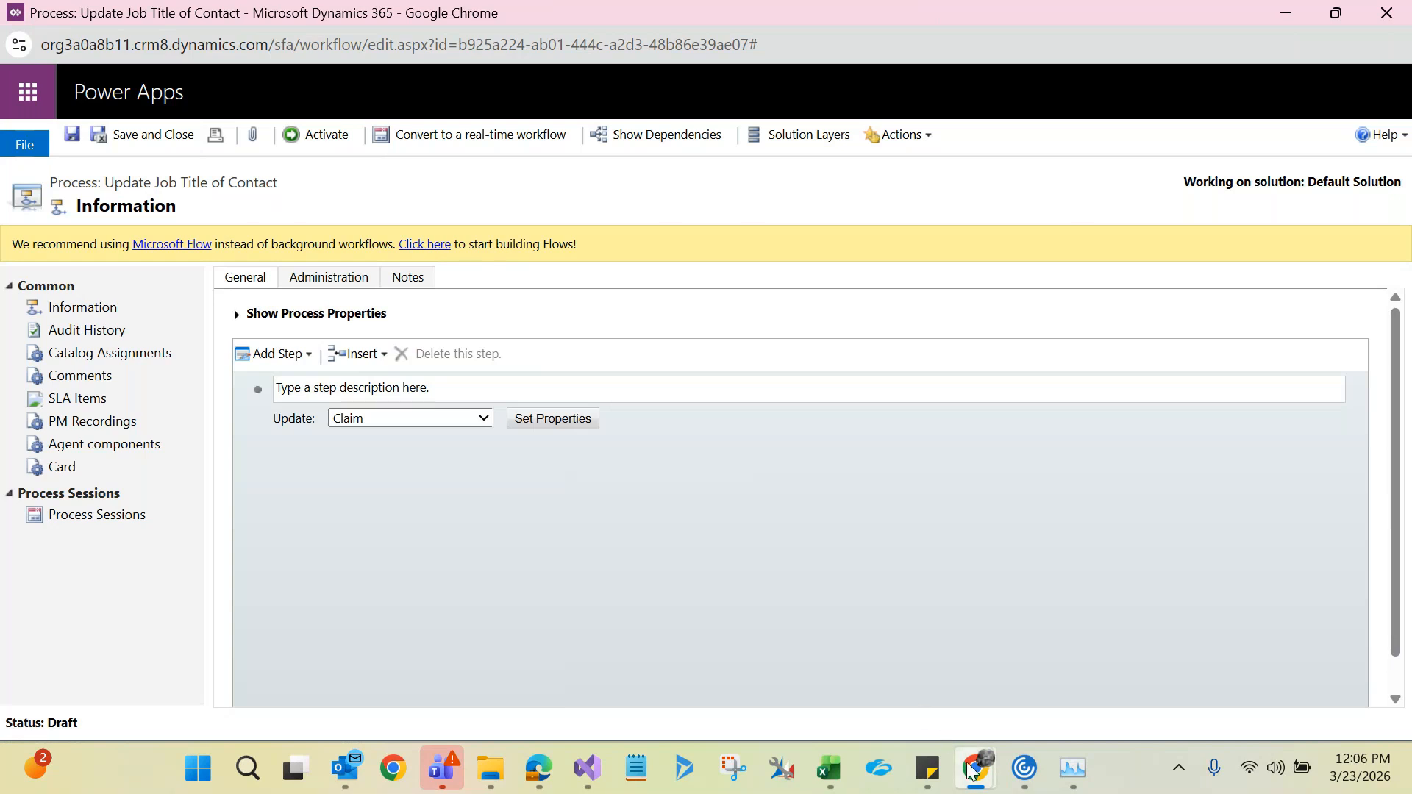
- Switch to the claim, open its linked contact record, dismiss the alert, and examine the contact's job title and entity name
{"action": "mouse_move", "coordinate": [975, 777]}
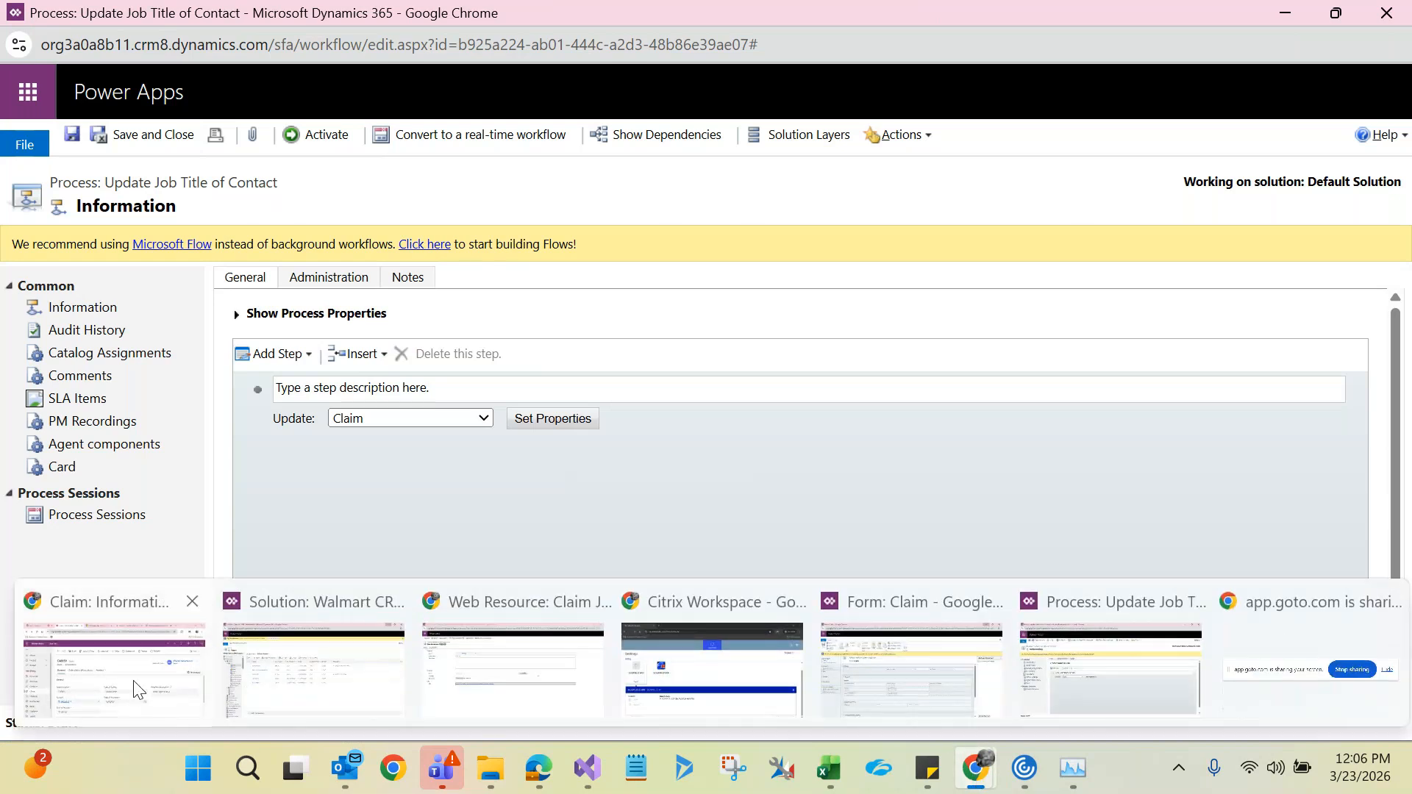
{"action": "left_click", "coordinate": [165, 721]}
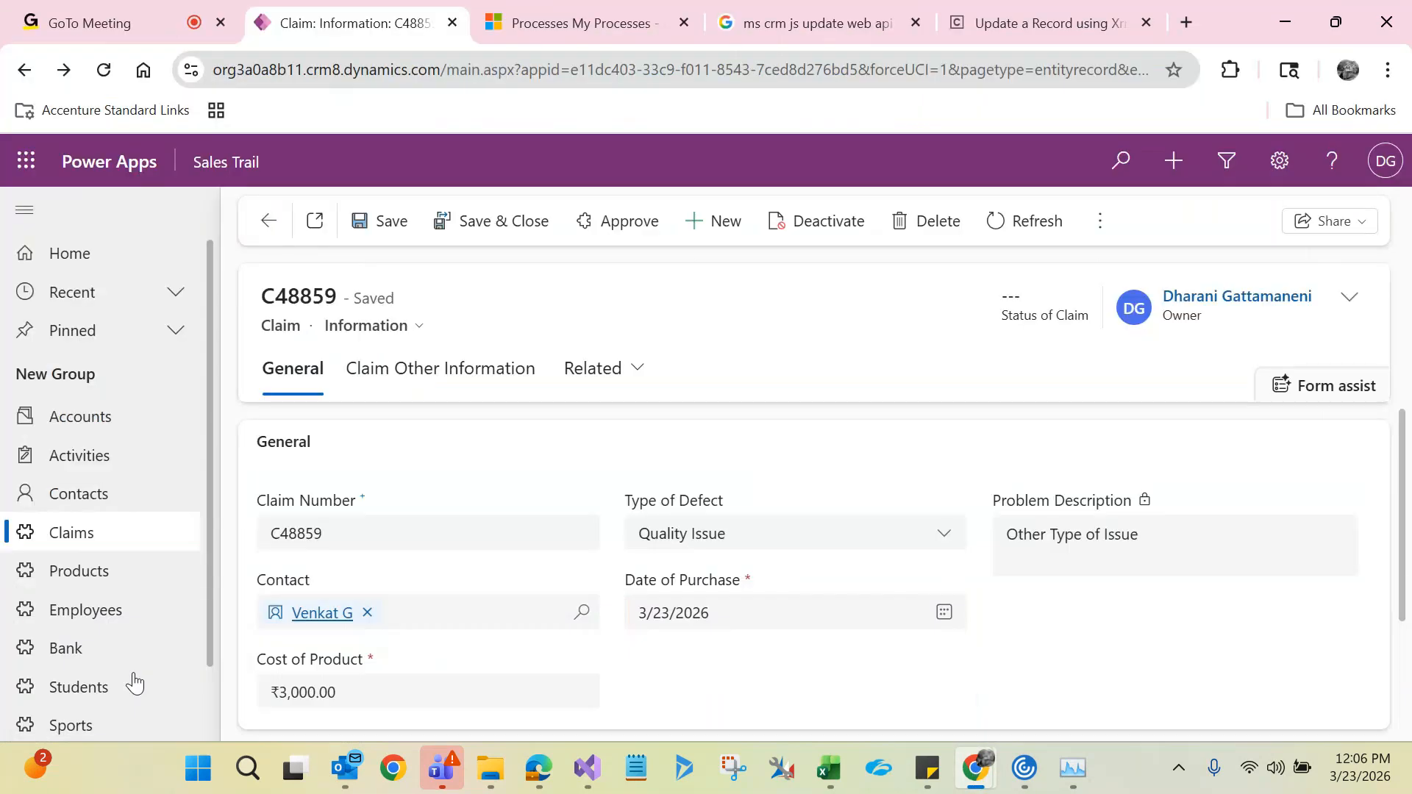
{"action": "left_click", "coordinate": [311, 614]}
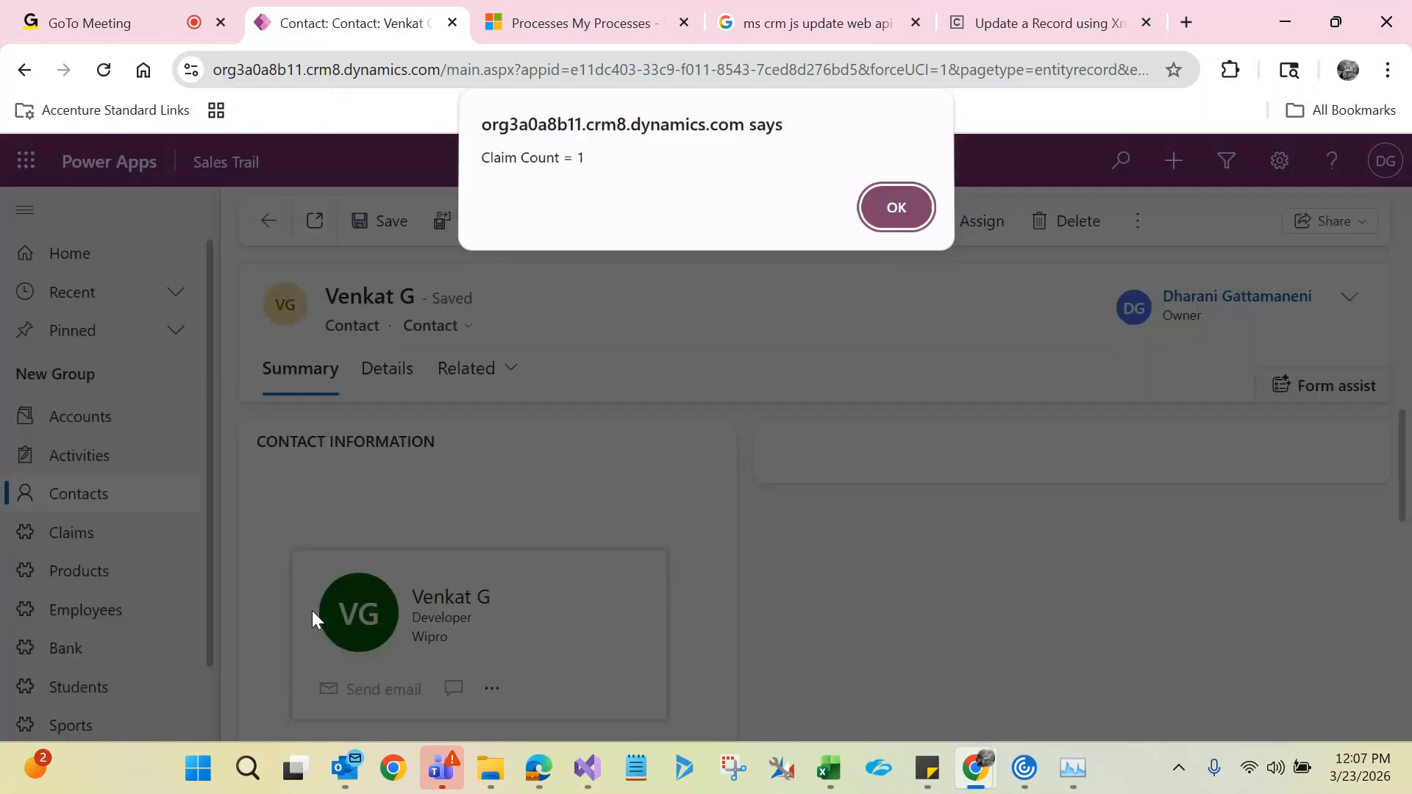
{"action": "left_click", "coordinate": [871, 218]}
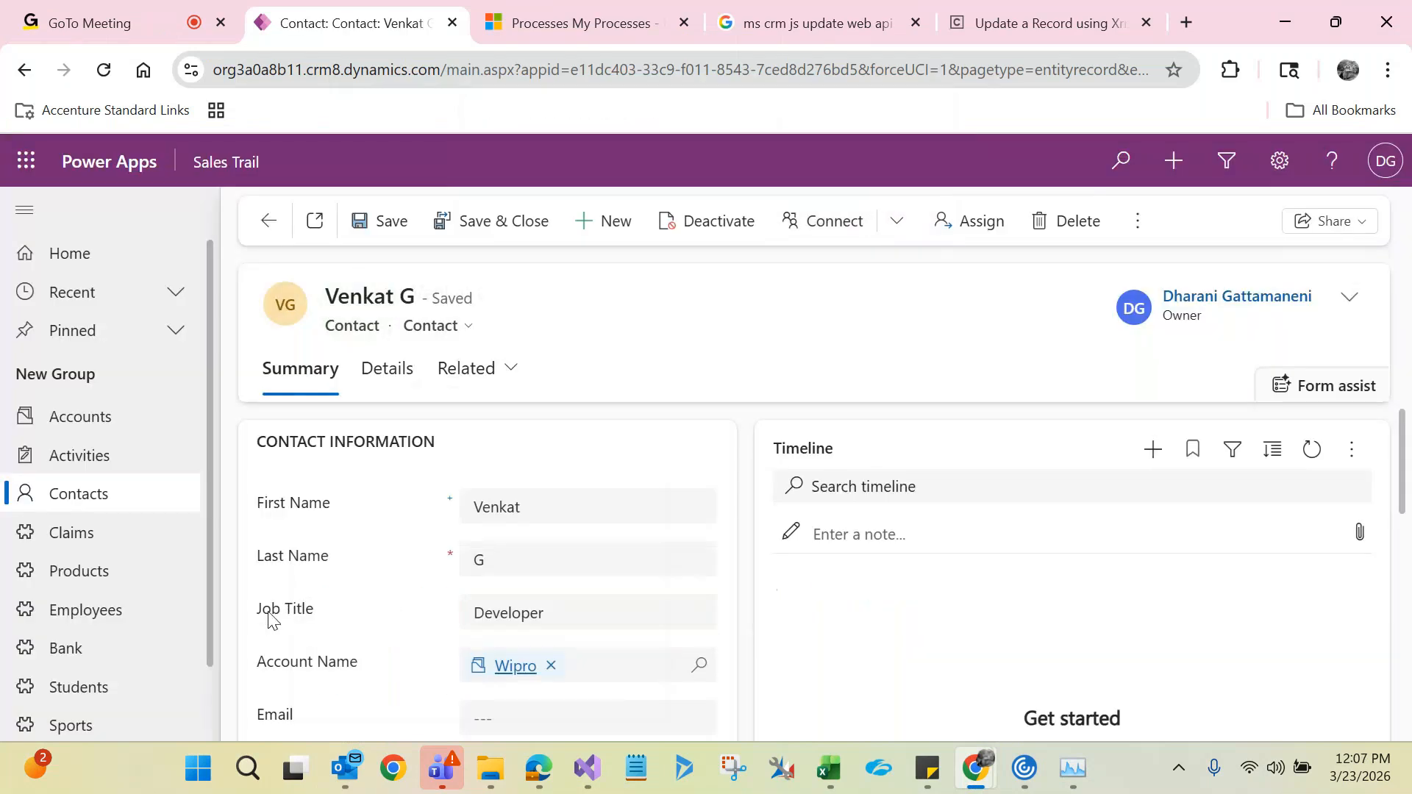
{"action": "double_click", "coordinate": [348, 326]}
- In the workflow's update step, choose the related Contact entity as the record to update and open its properties in a maximized window
{"action": "key", "text": "alt+Tab"}
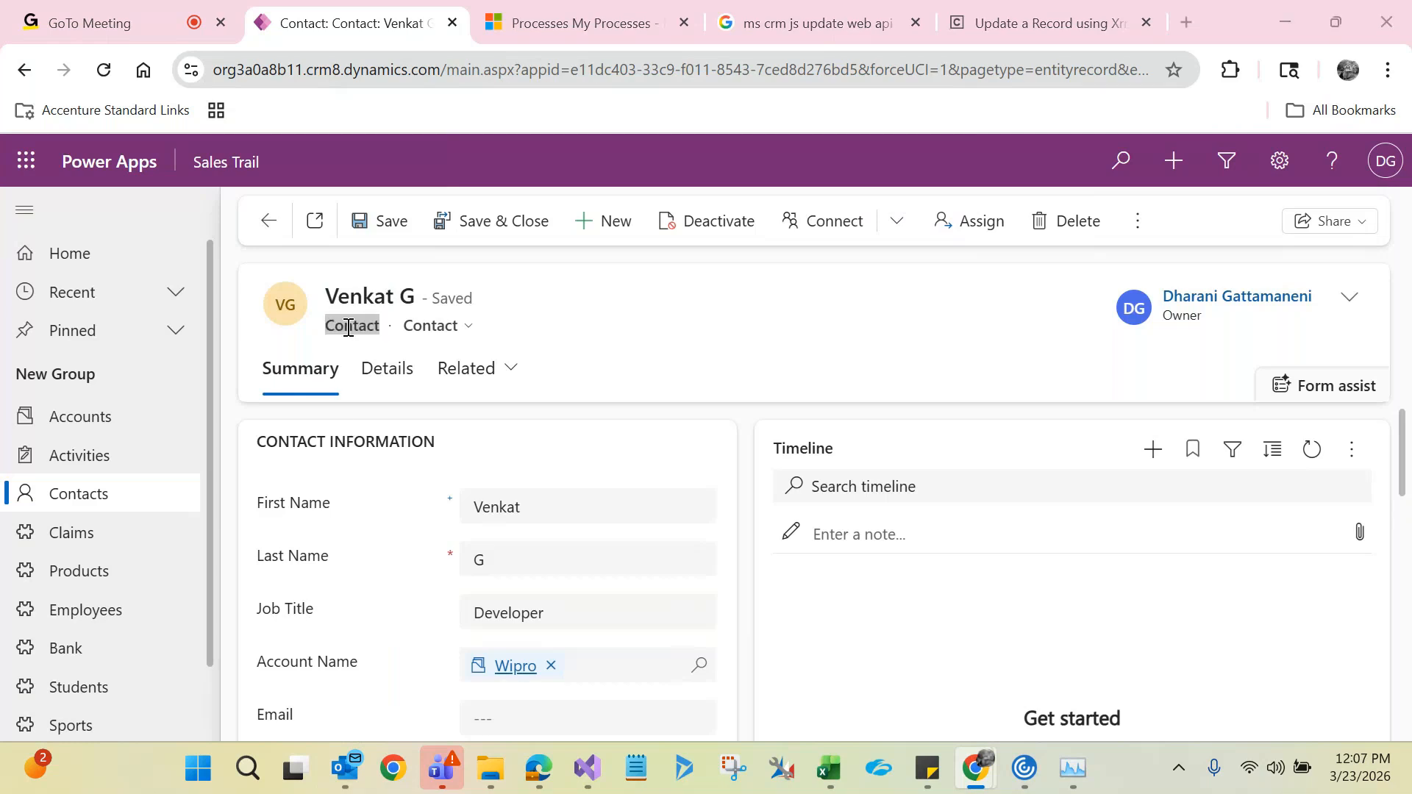
{"action": "key", "text": "alt+Tab"}
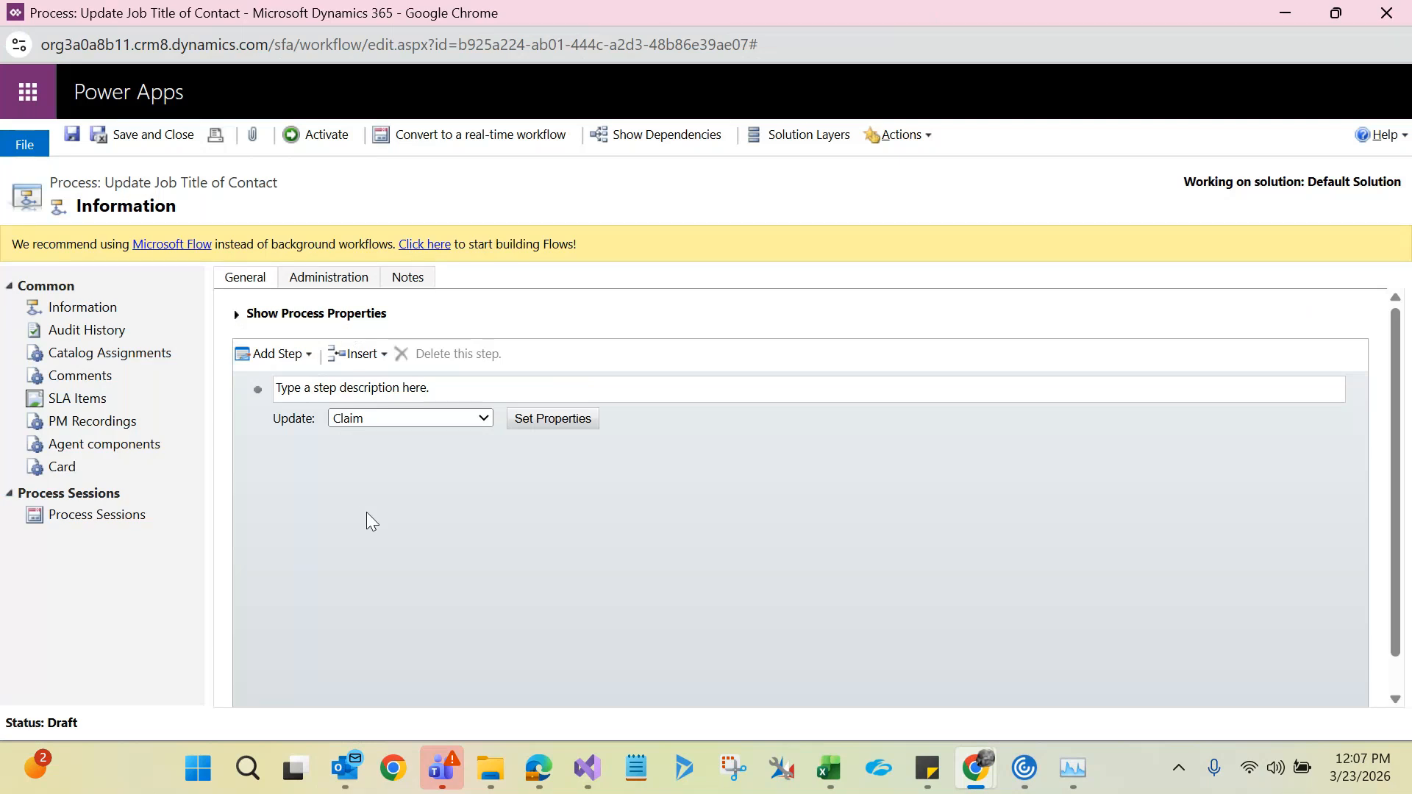
{"action": "left_click", "coordinate": [358, 421]}
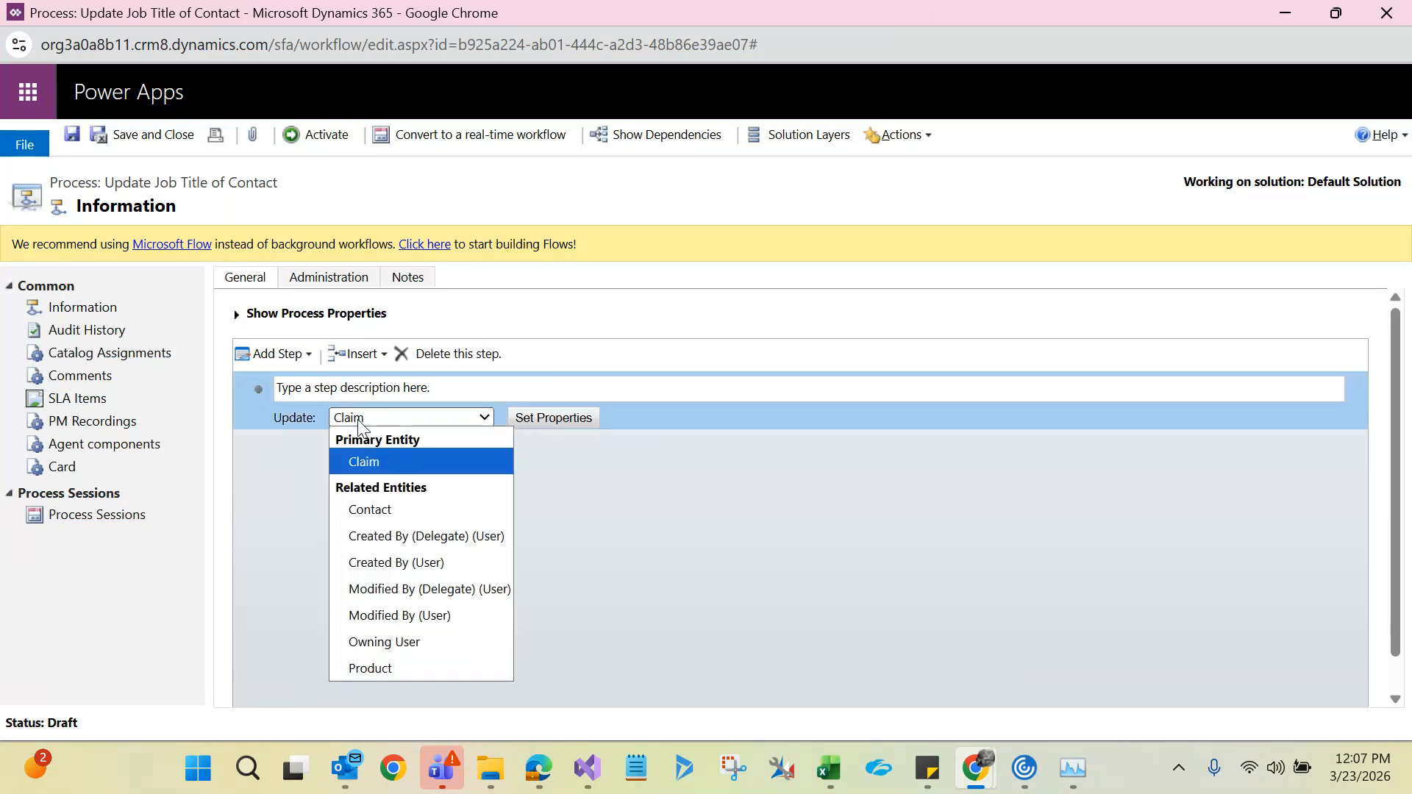
{"action": "left_click", "coordinate": [362, 507]}
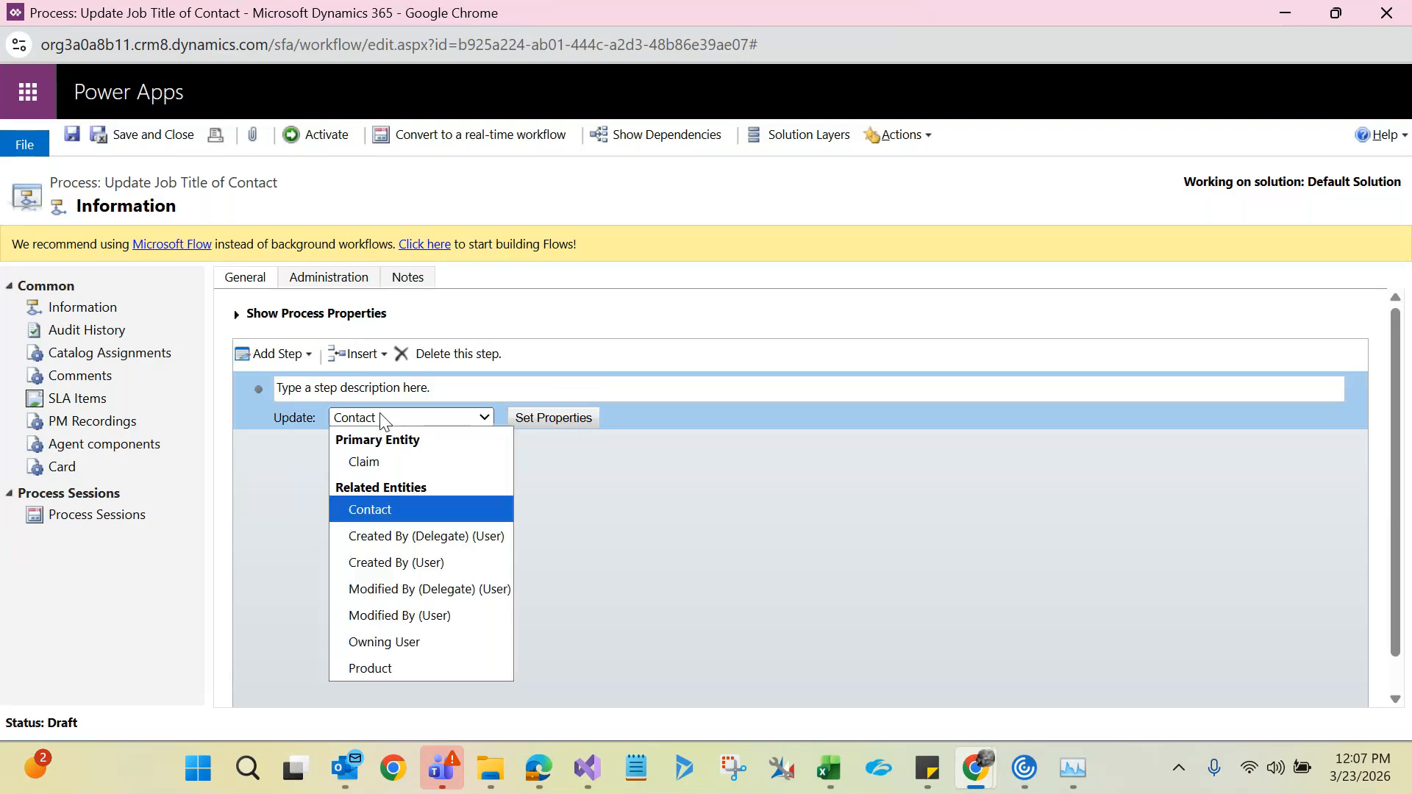
{"action": "left_click", "coordinate": [389, 512]}
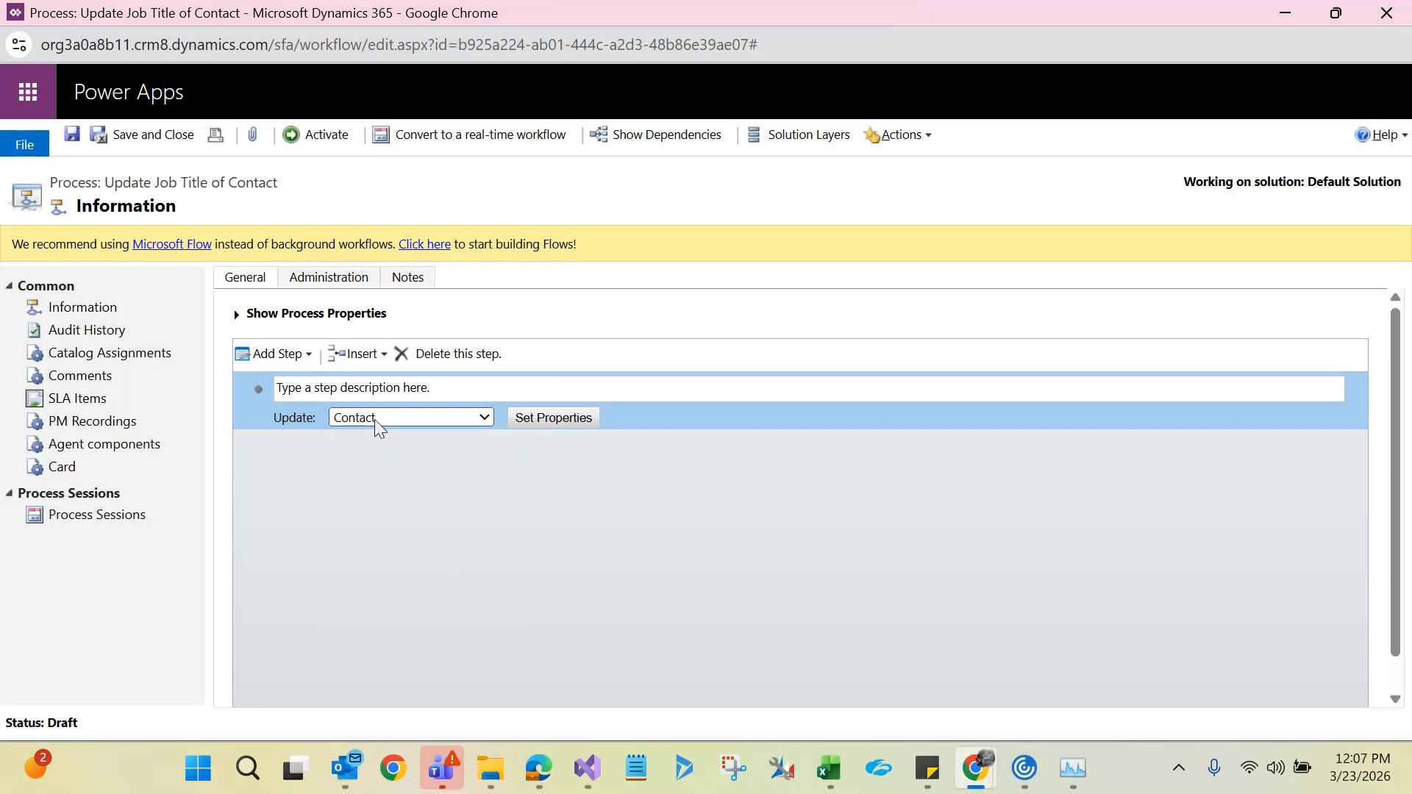
{"action": "left_click", "coordinate": [556, 423]}
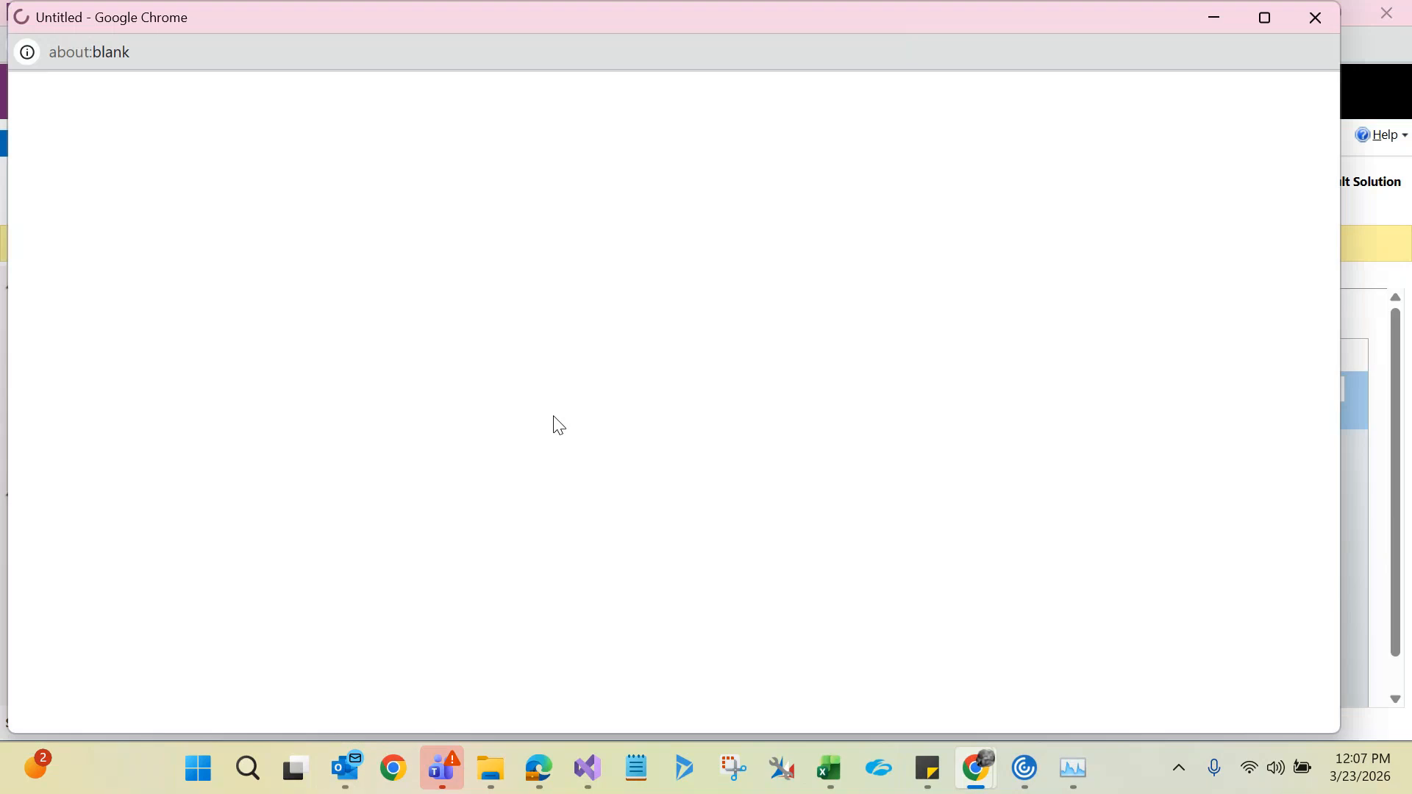
{"action": "double_click", "coordinate": [513, 22]}
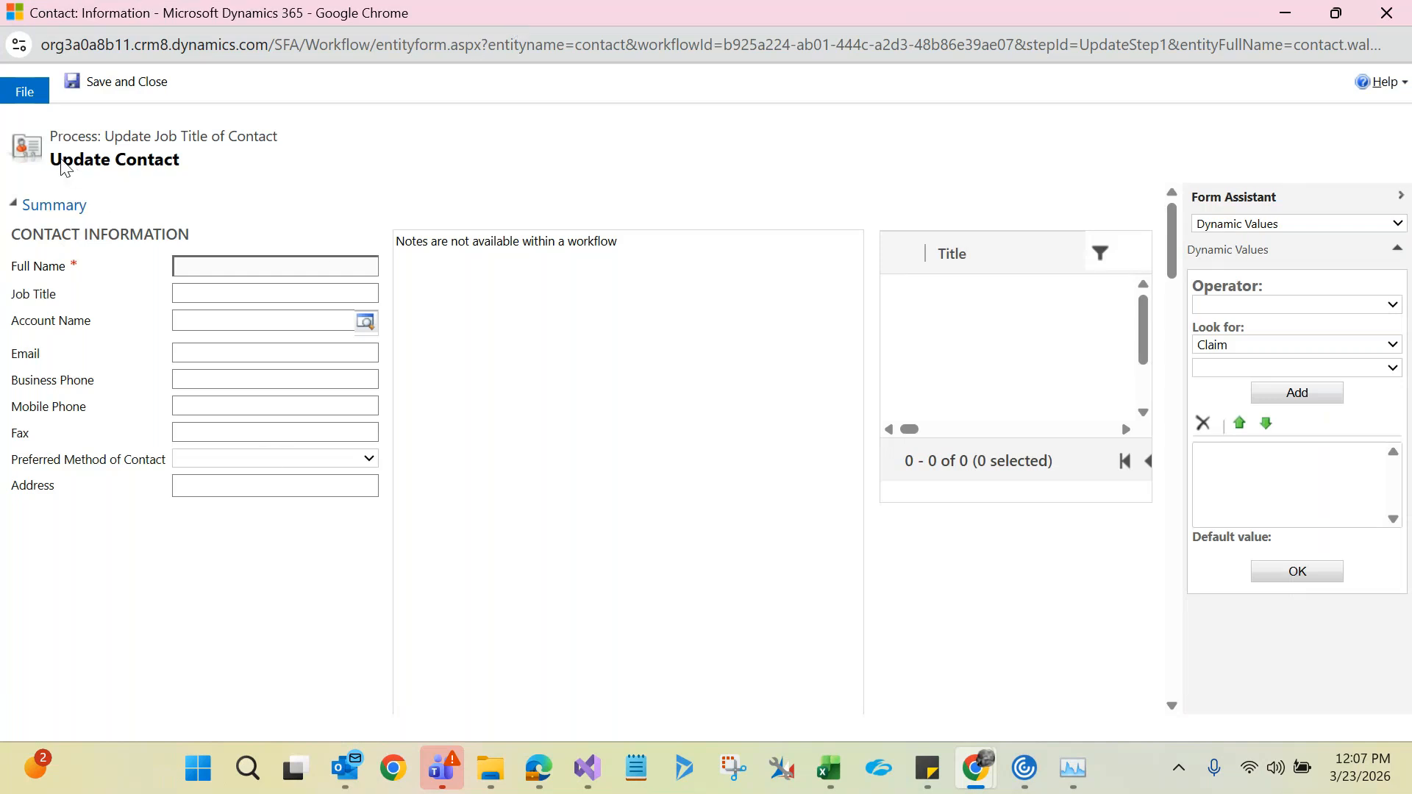
- In the Update Contact properties, enter C47365 as the Job Title
{"action": "left_click_drag", "start_coordinate": [63, 168], "coordinate": [174, 170]}
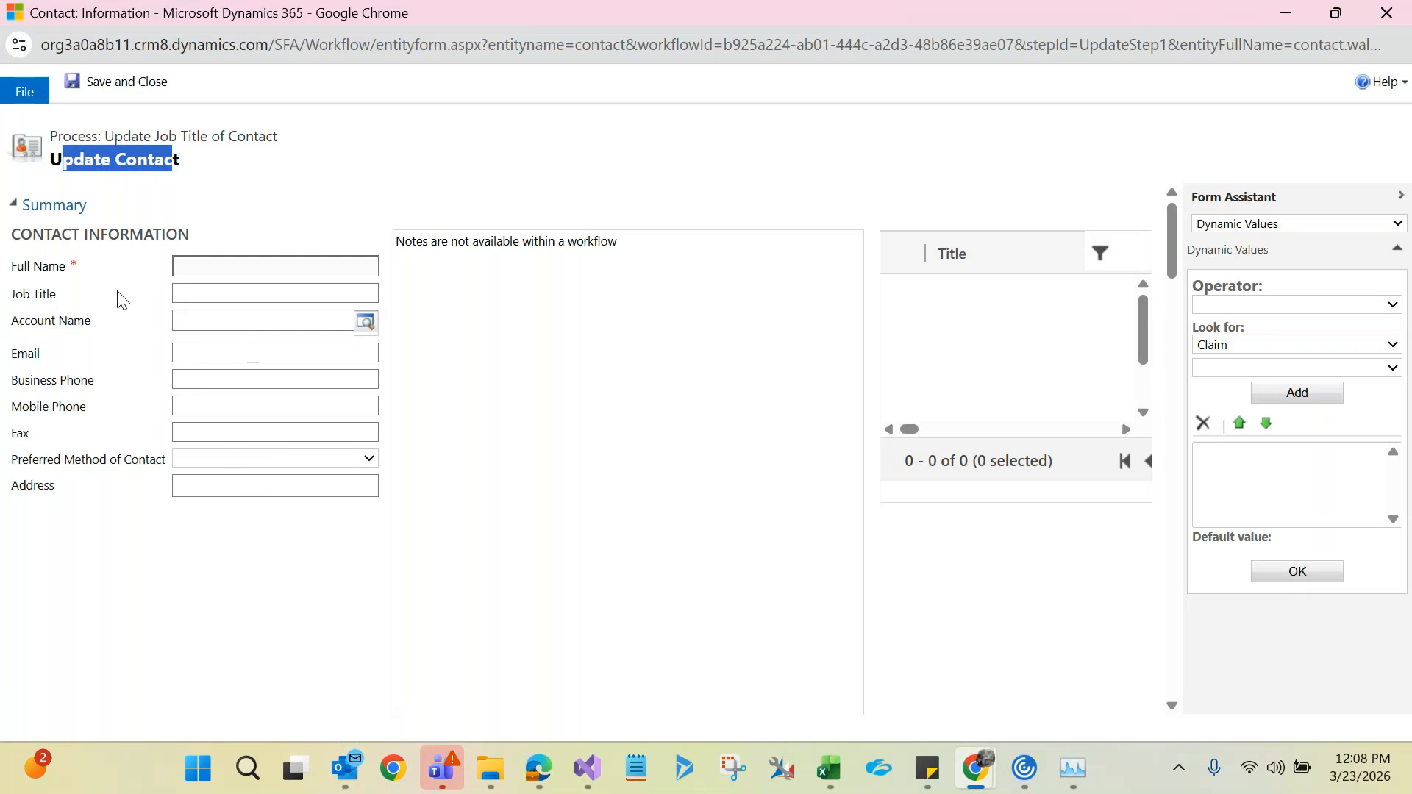
{"action": "mouse_move", "coordinate": [20, 305]}
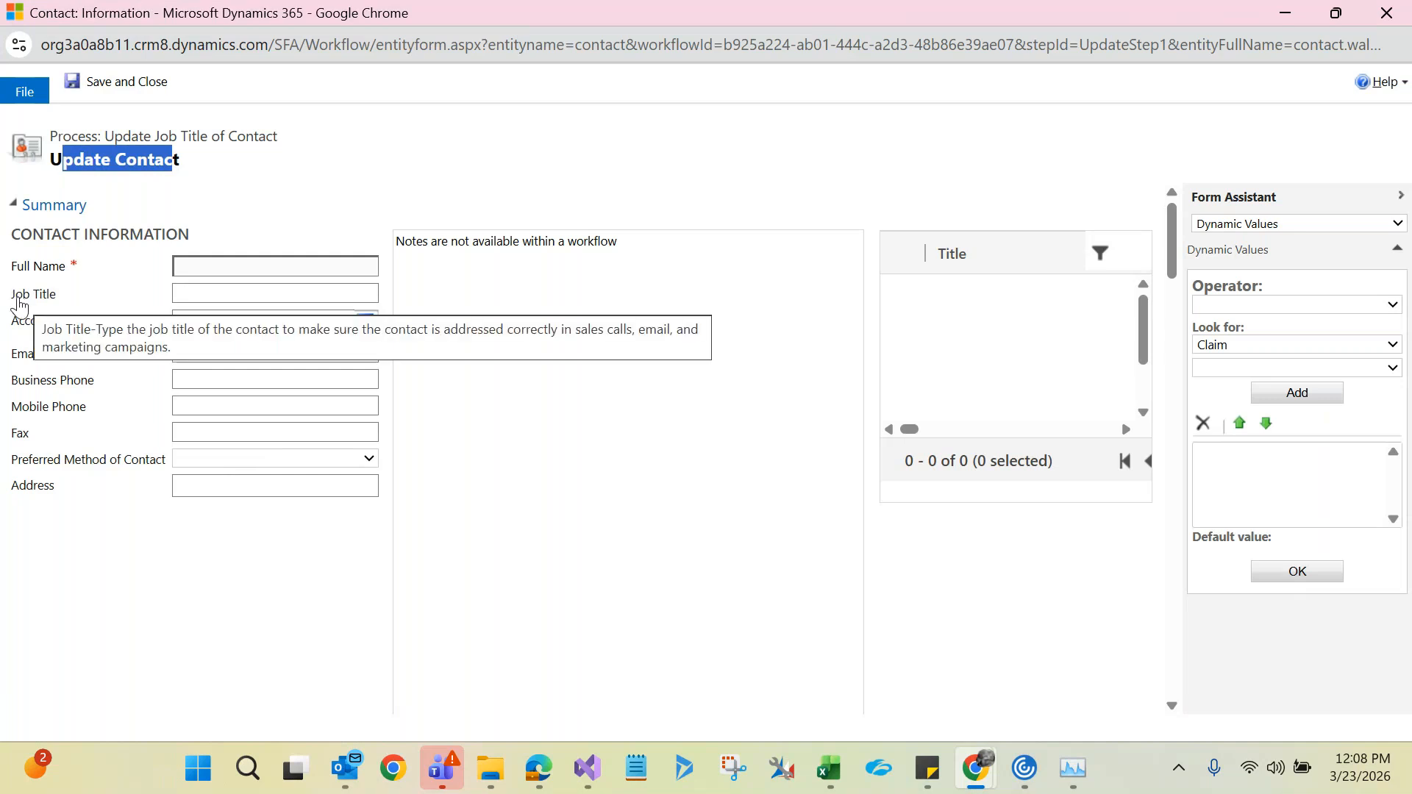
{"action": "left_click_drag", "start_coordinate": [20, 305], "coordinate": [79, 305]}
{"action": "left_click", "coordinate": [83, 306]}
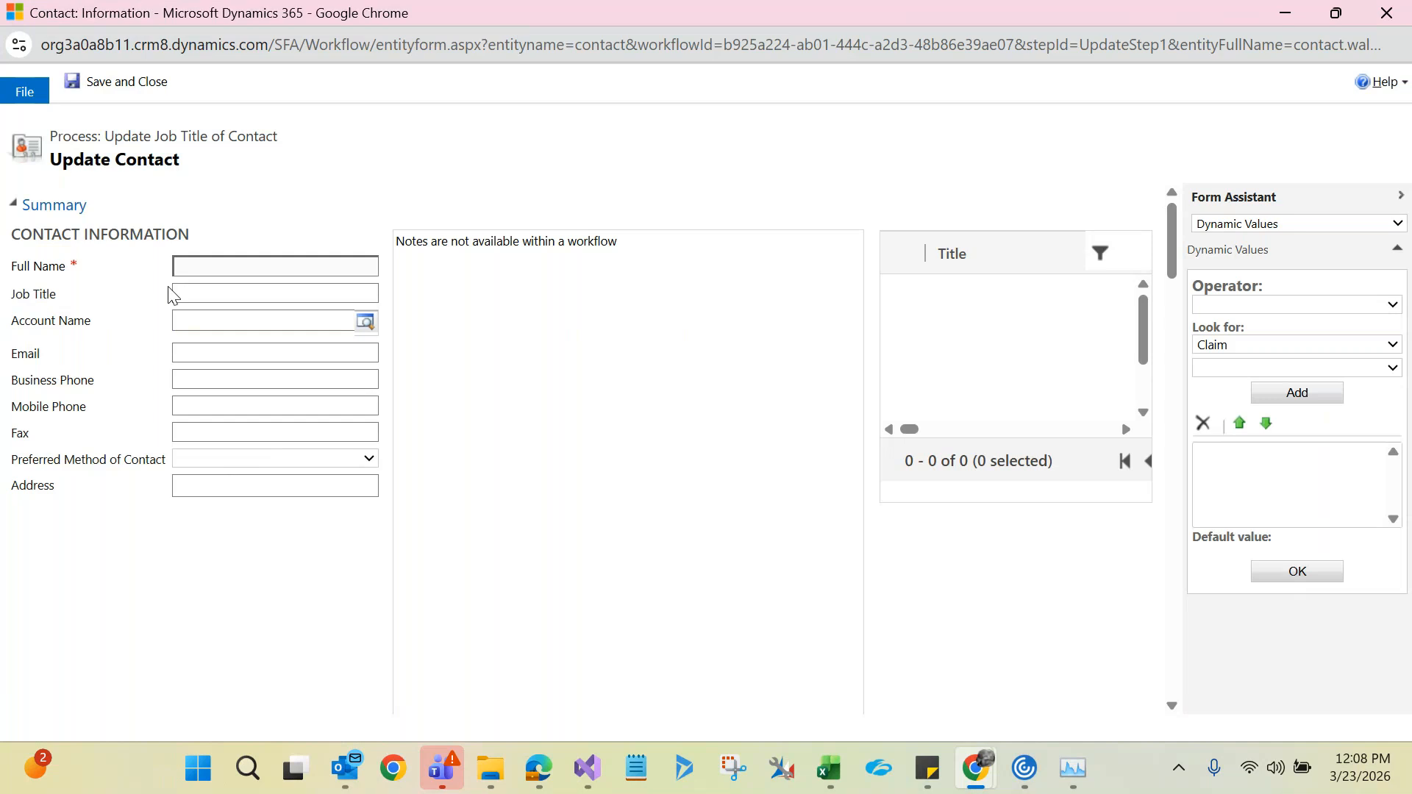
{"action": "left_click", "coordinate": [199, 292]}
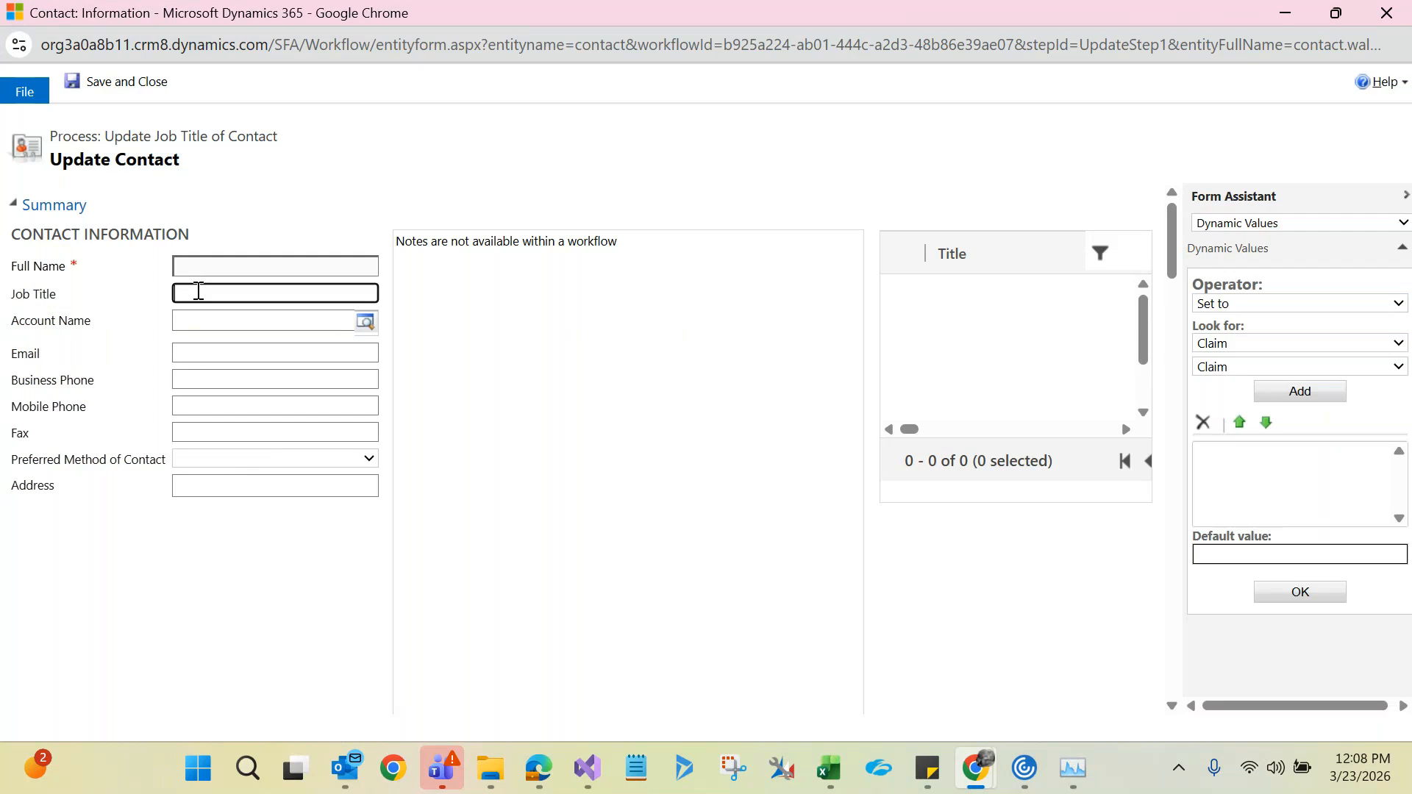
{"action": "mouse_move", "coordinate": [27, 306]}
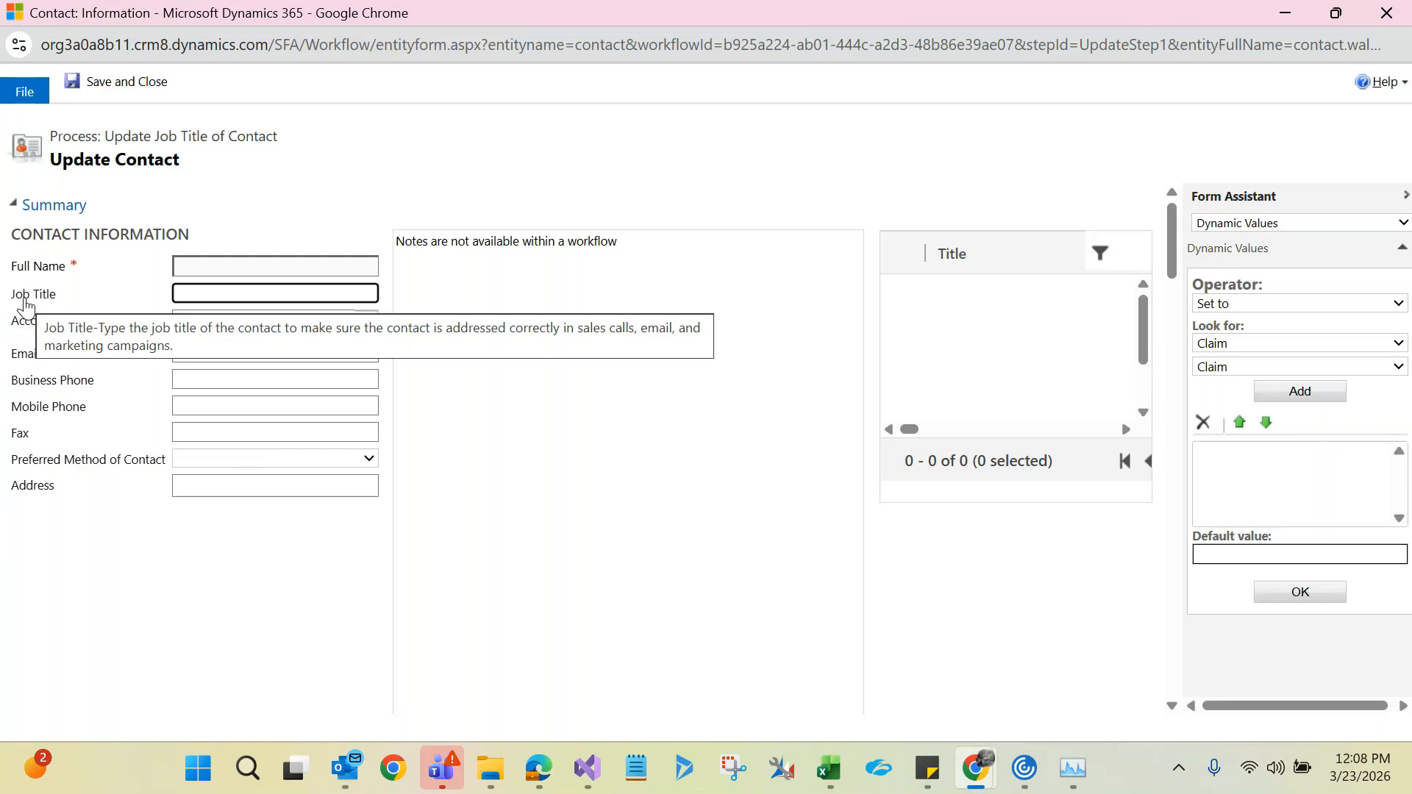
{"action": "type", "text": "C47365"}
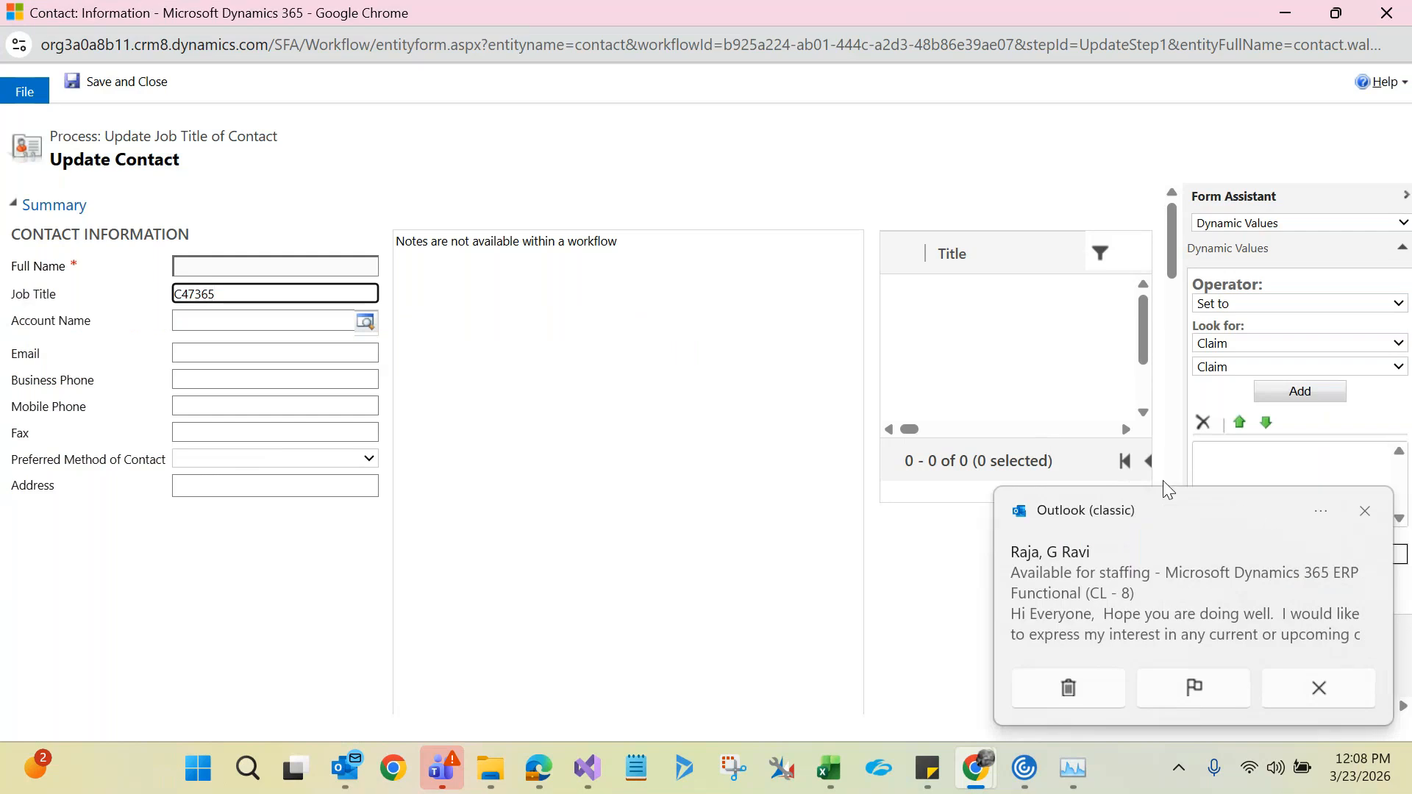
- Dismiss the mail alert, switch to the claim, replace its contact with the second suggested contact, and save the claim
{"action": "left_click", "coordinate": [1364, 510]}
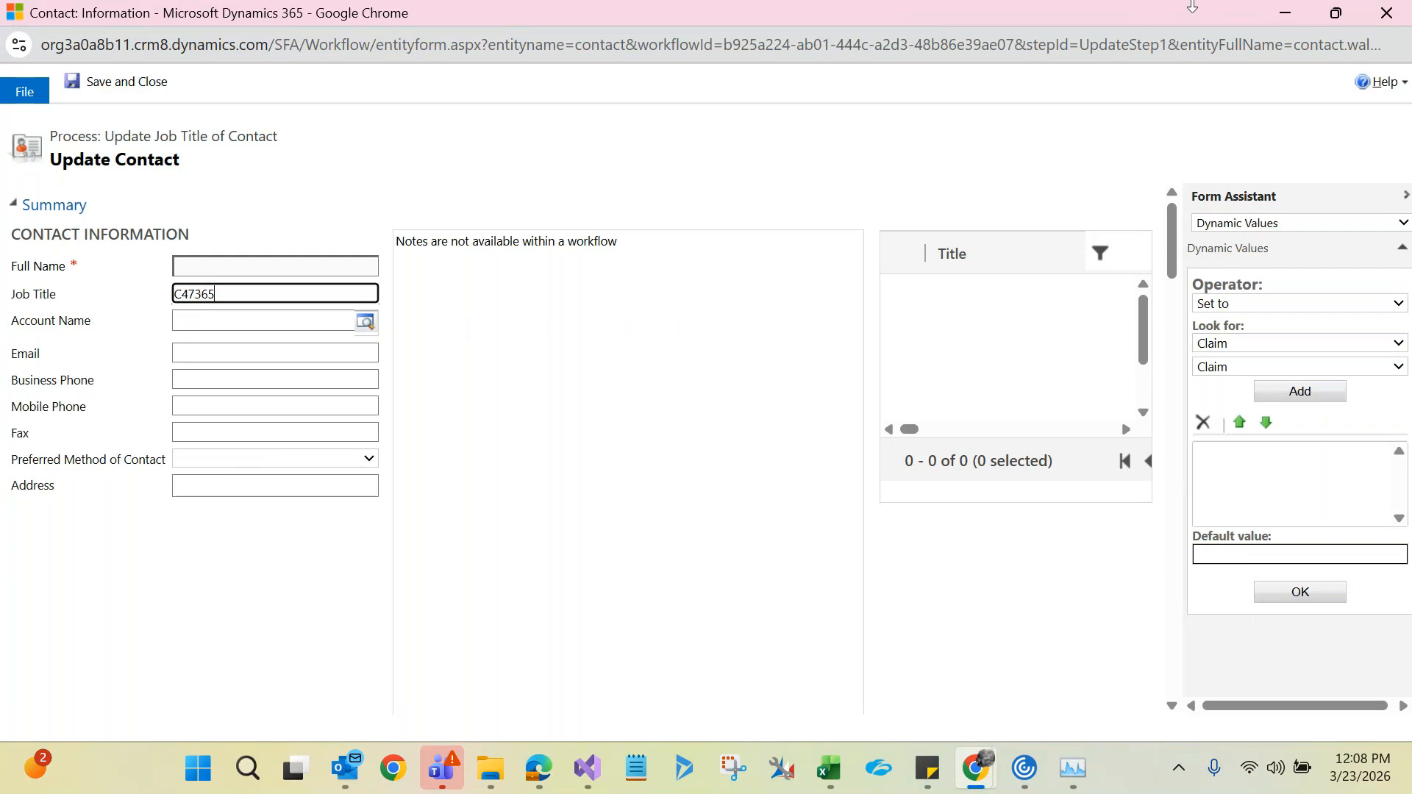
{"action": "left_click", "coordinate": [1296, 9]}
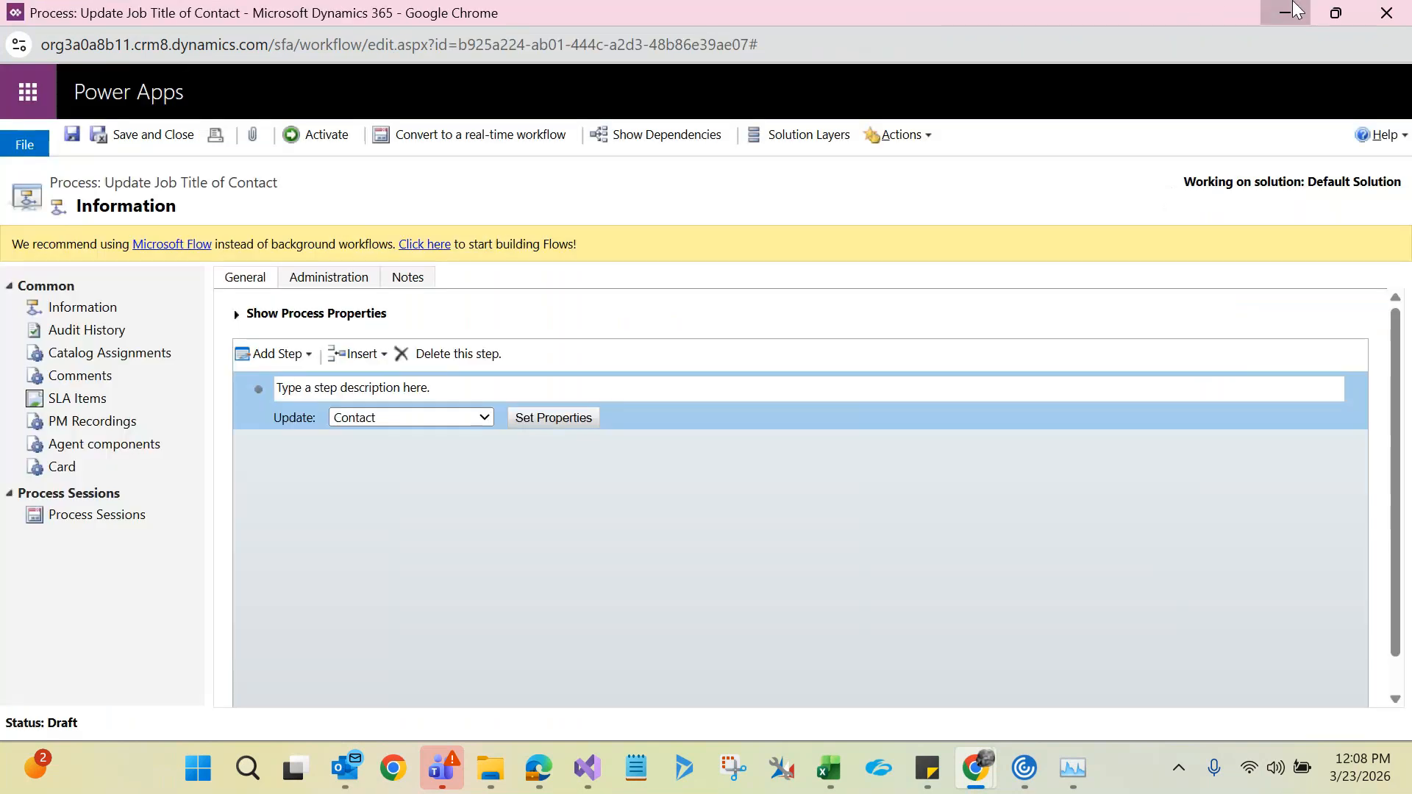
{"action": "left_click", "coordinate": [1286, 13]}
{"action": "left_click", "coordinate": [269, 221]}
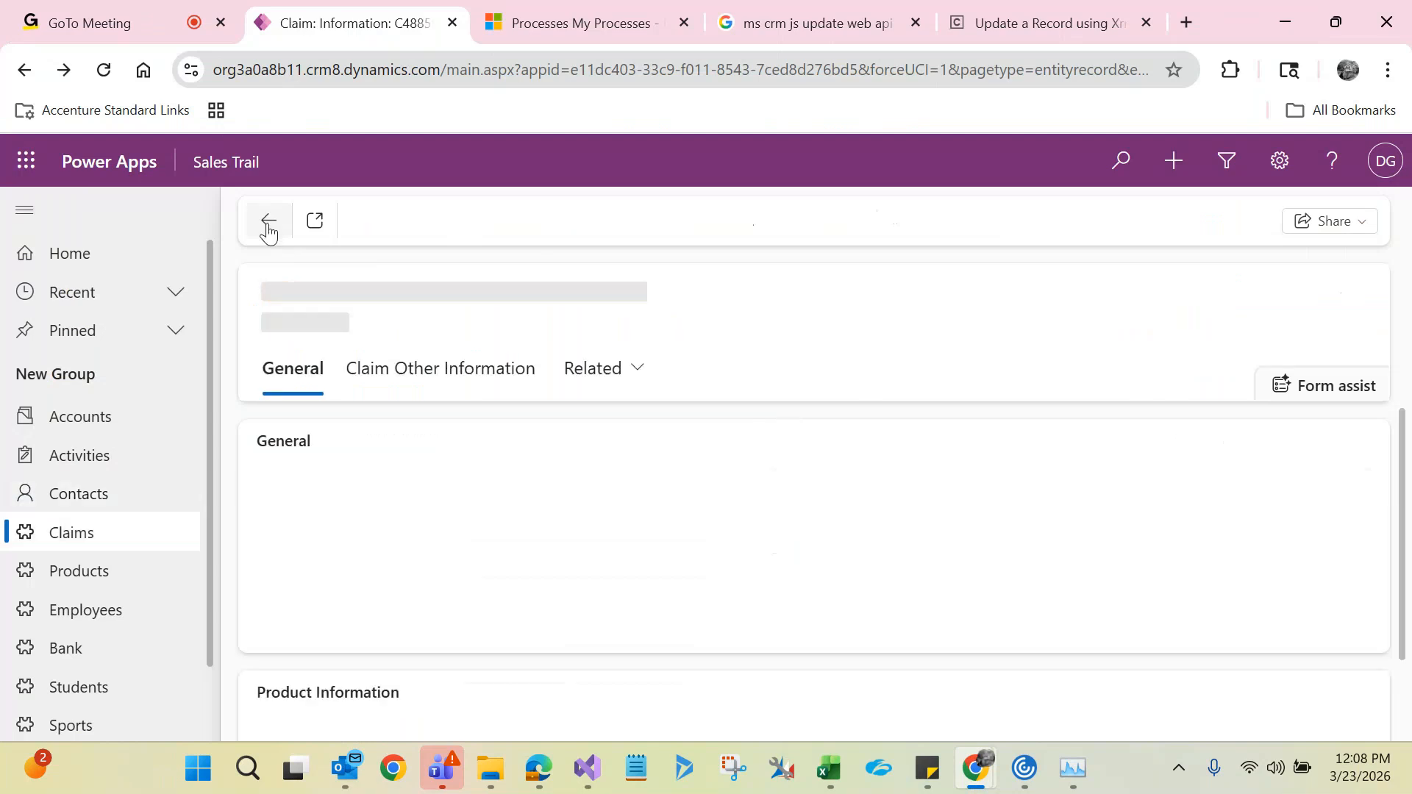
{"action": "double_click", "coordinate": [290, 529]}
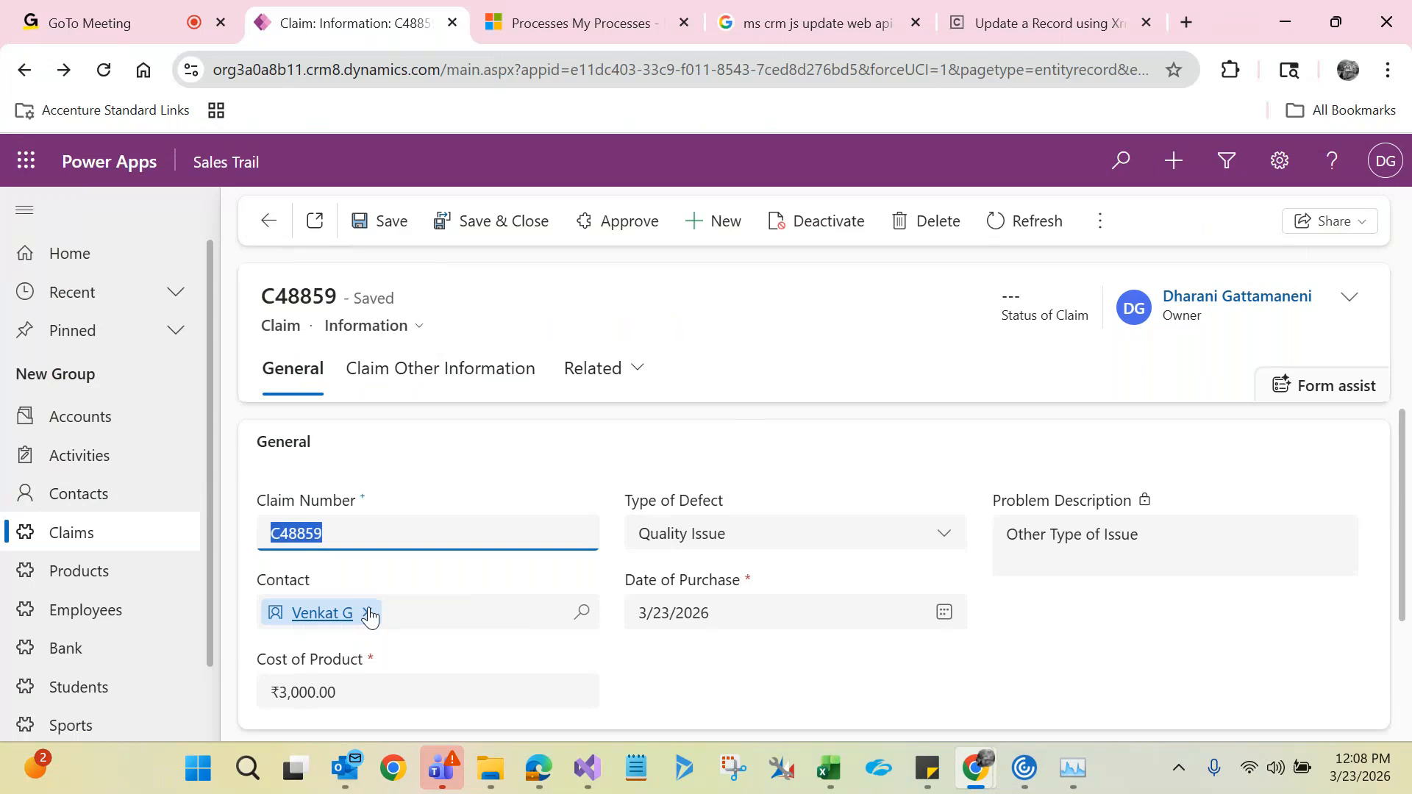
{"action": "left_click", "coordinate": [369, 615]}
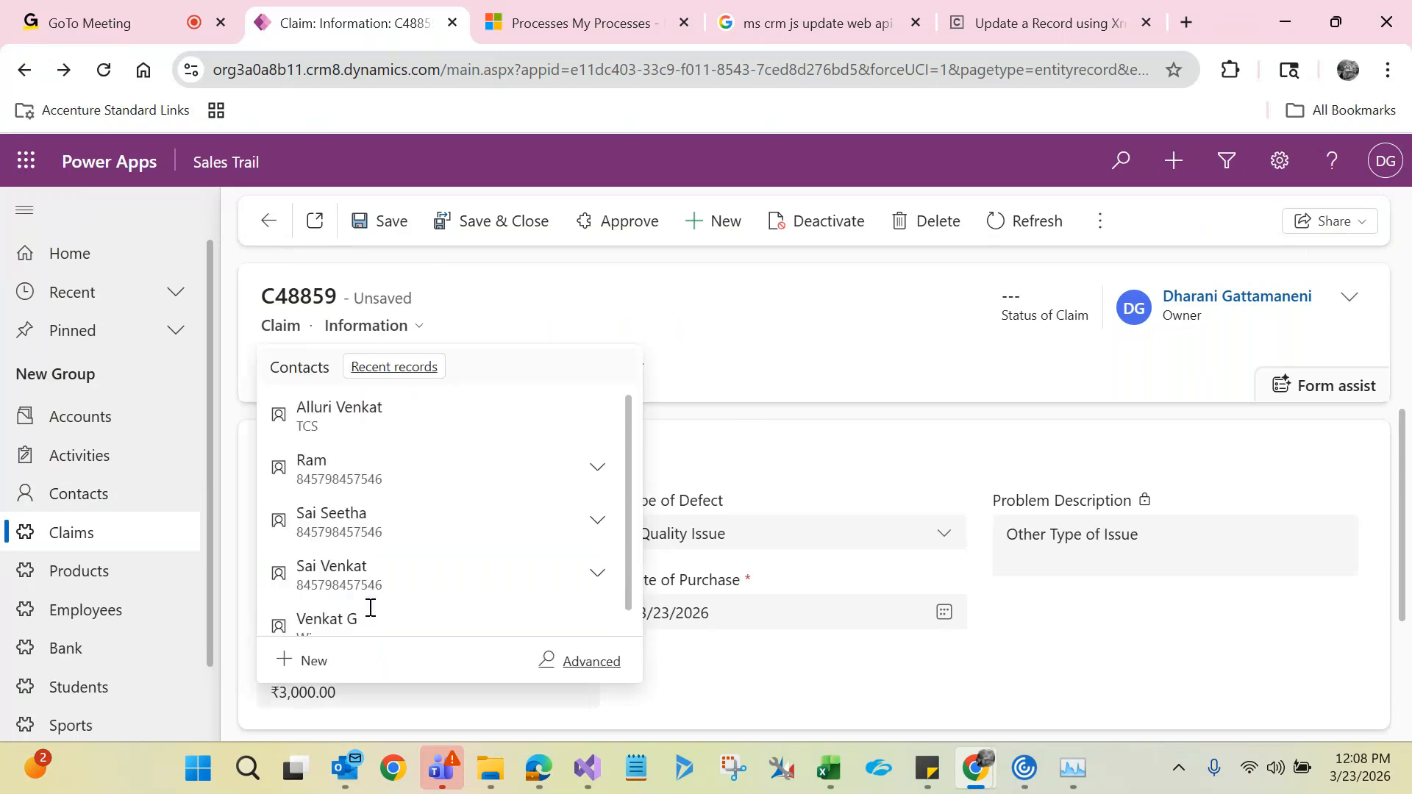
{"action": "left_click", "coordinate": [359, 390]}
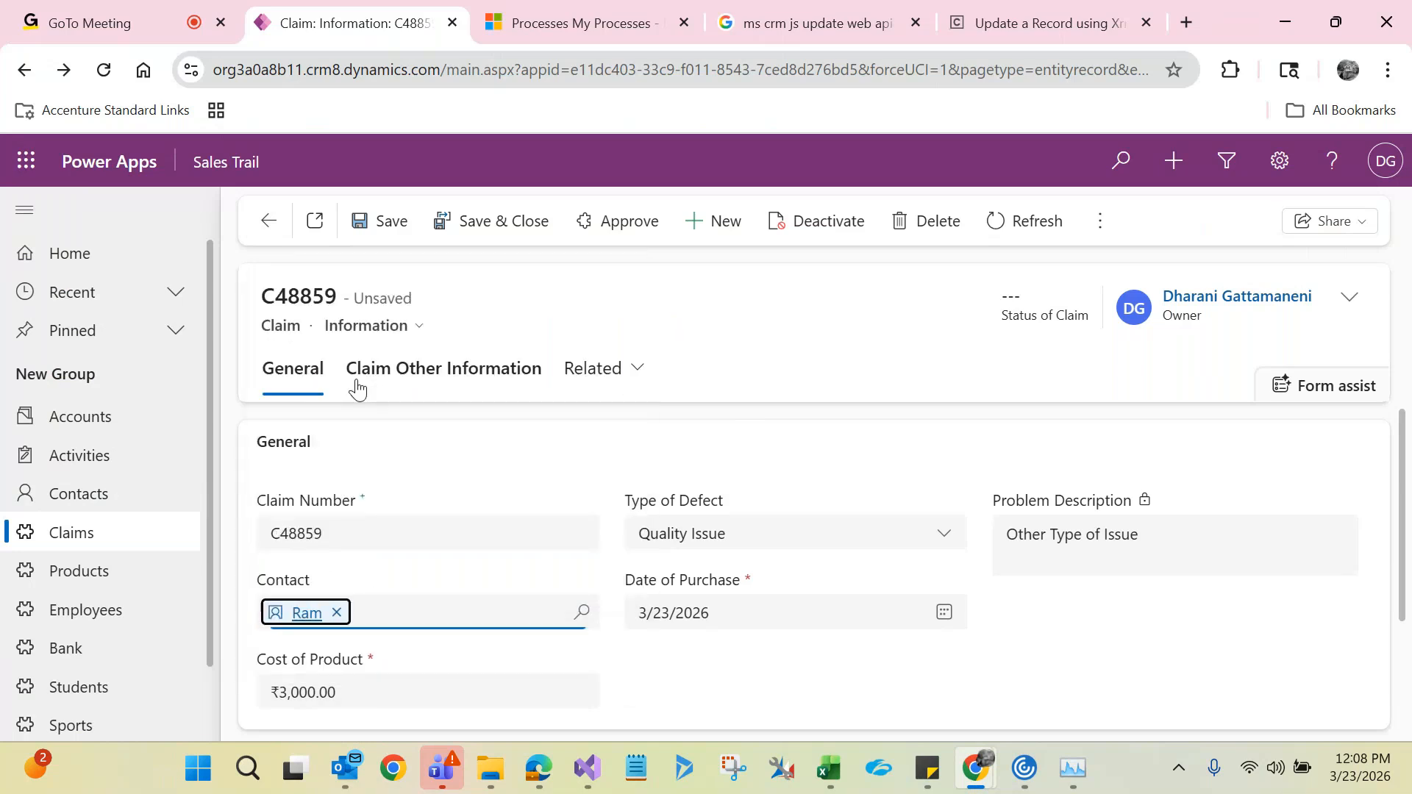
{"action": "left_click", "coordinate": [388, 224]}
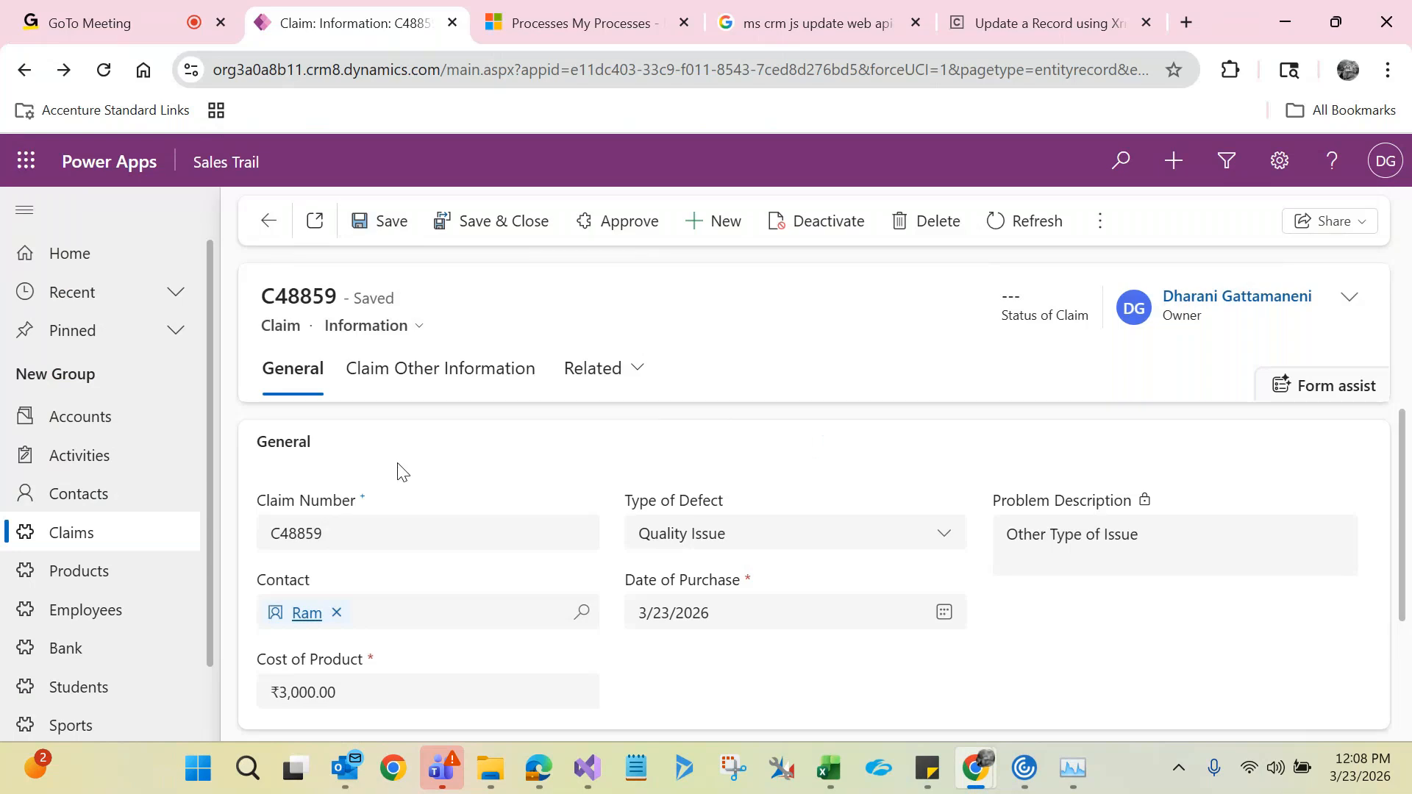
{"action": "double_click", "coordinate": [297, 533]}
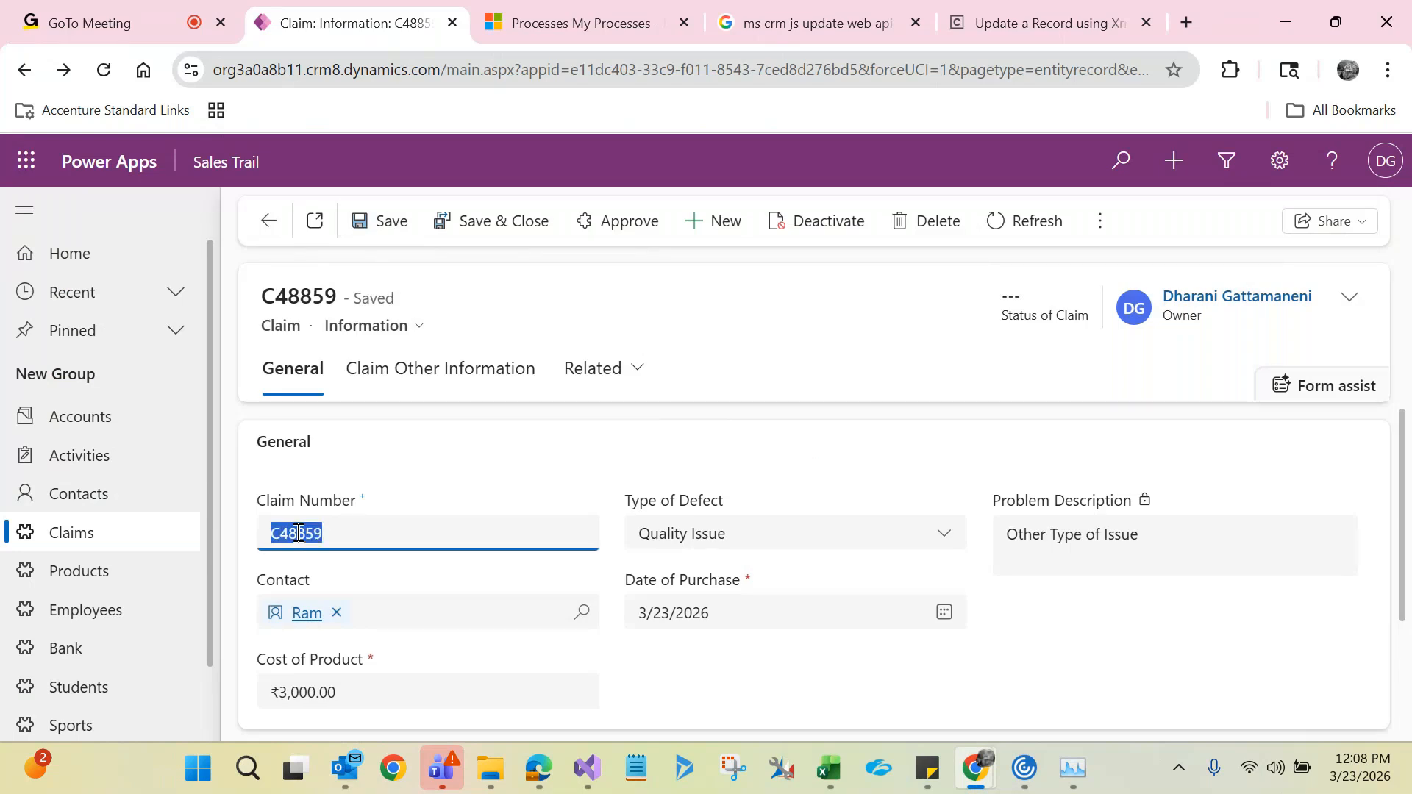
- Open the ₹4,000.00 Quality Issue claim from Active Claims, replace its contact with the fourth suggested contact, and save it
{"action": "left_click", "coordinate": [146, 537]}
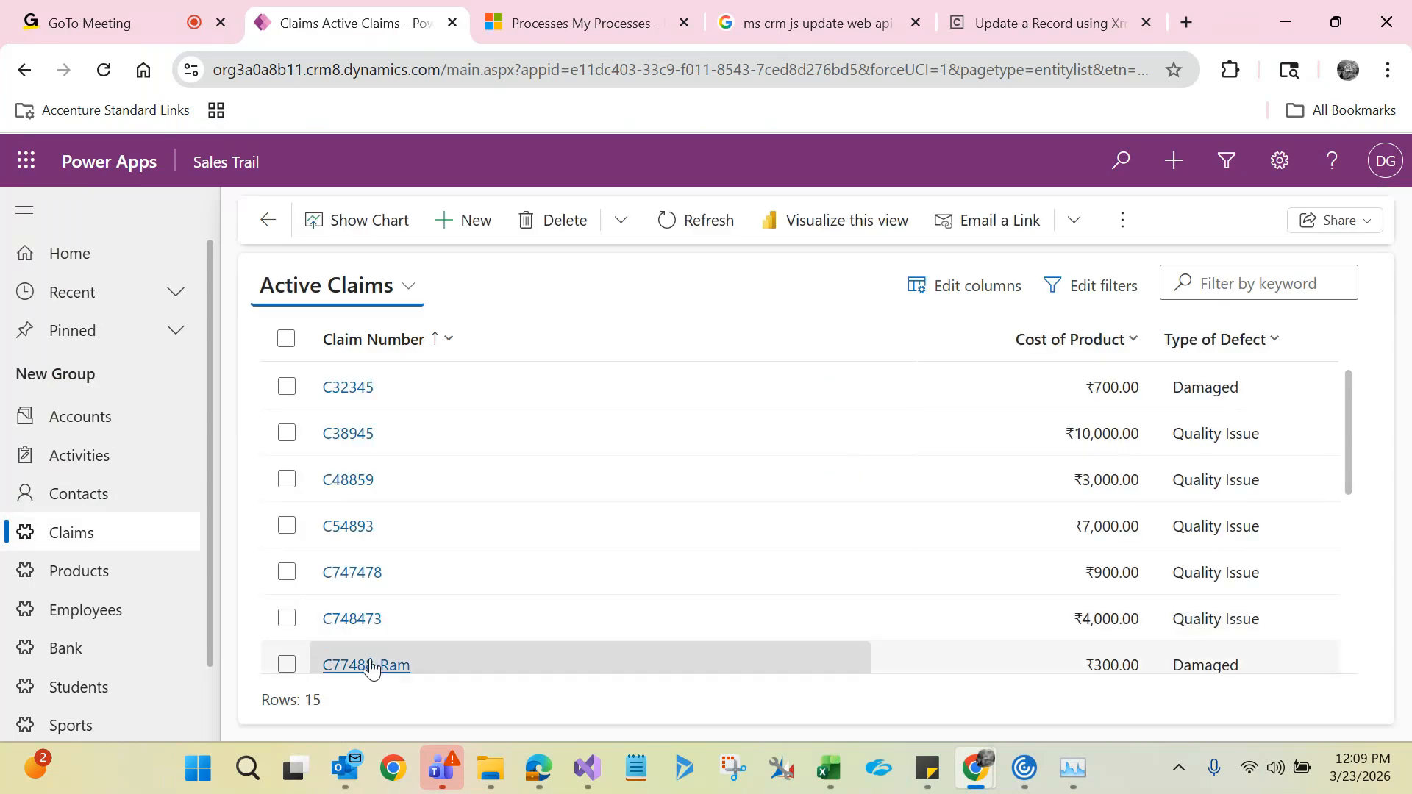
{"action": "left_click", "coordinate": [365, 624]}
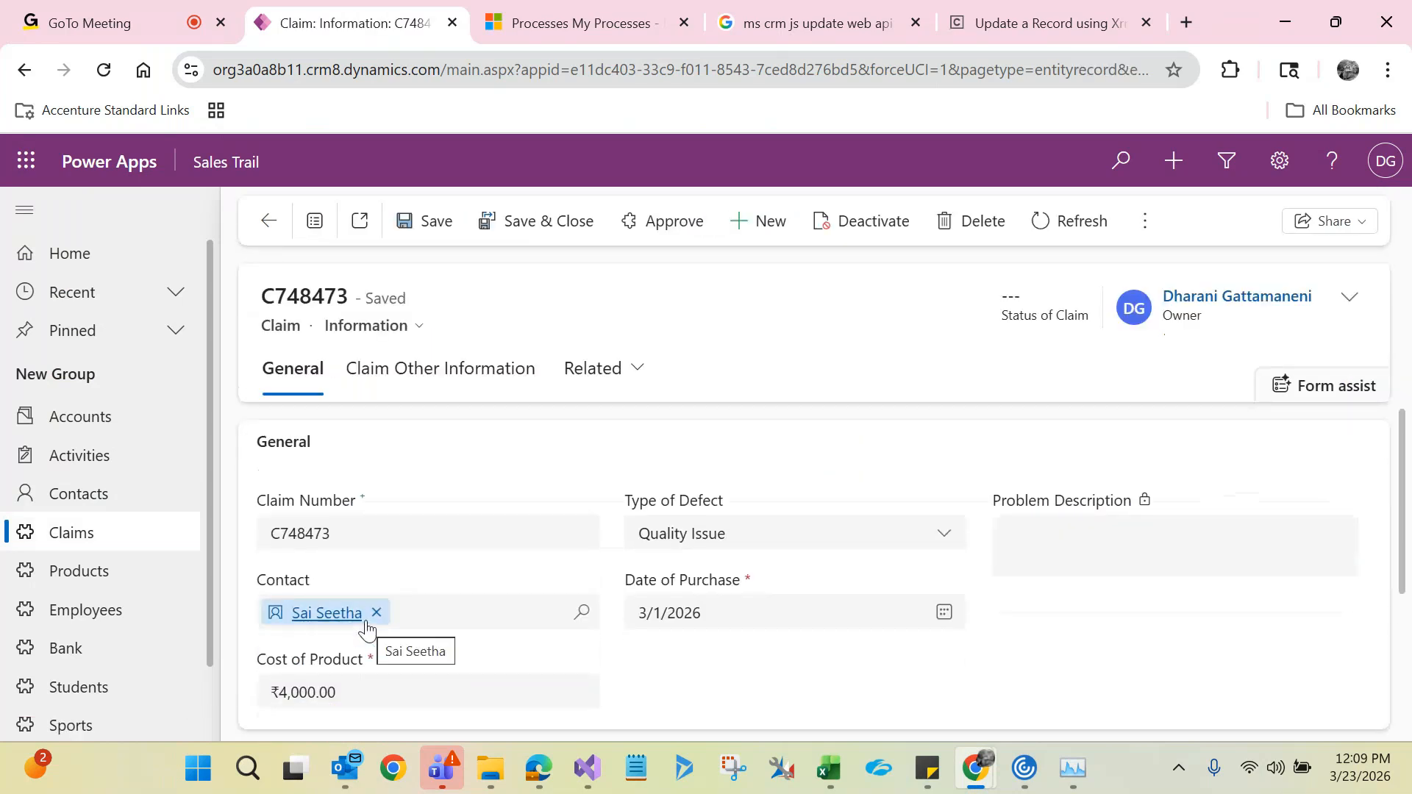
{"action": "double_click", "coordinate": [306, 535]}
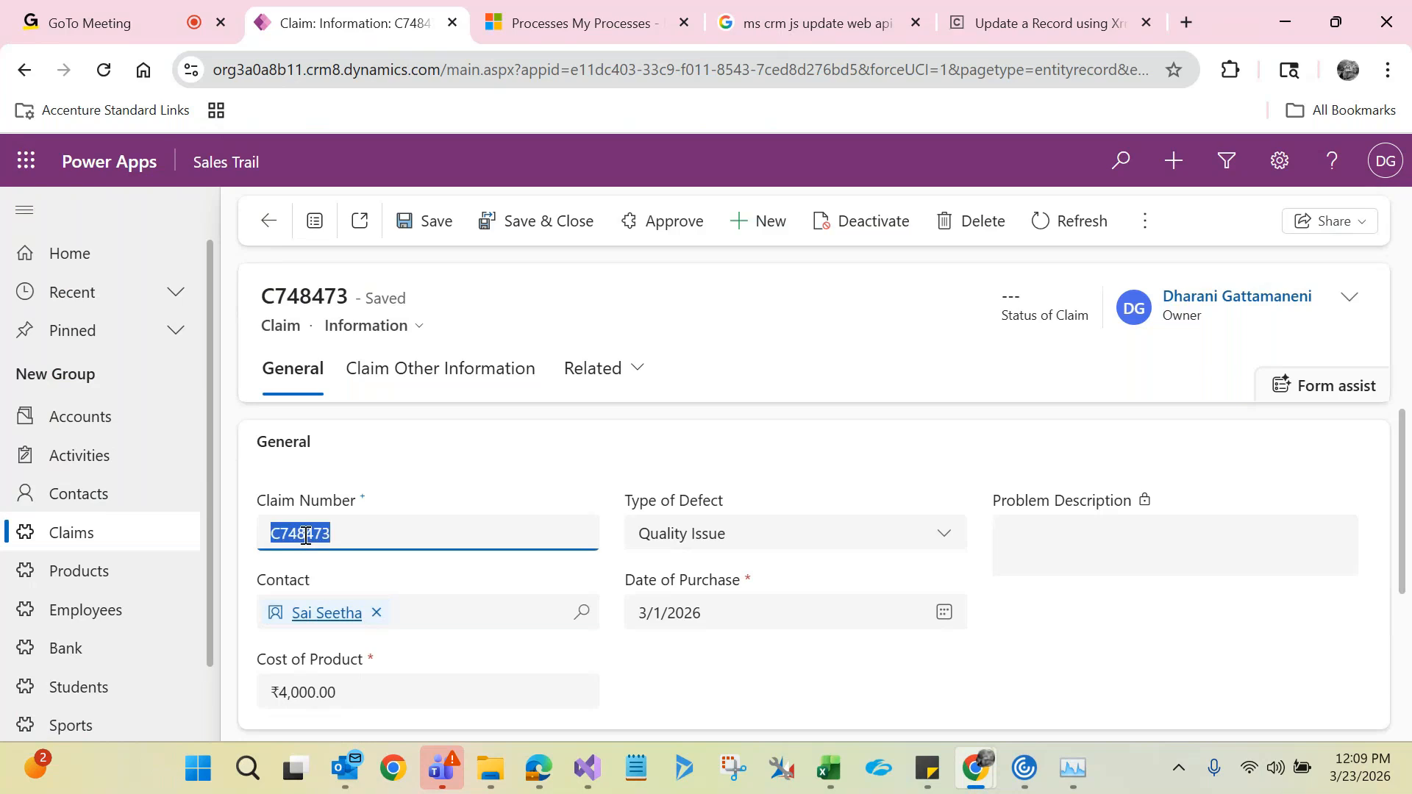
{"action": "left_click", "coordinate": [377, 614]}
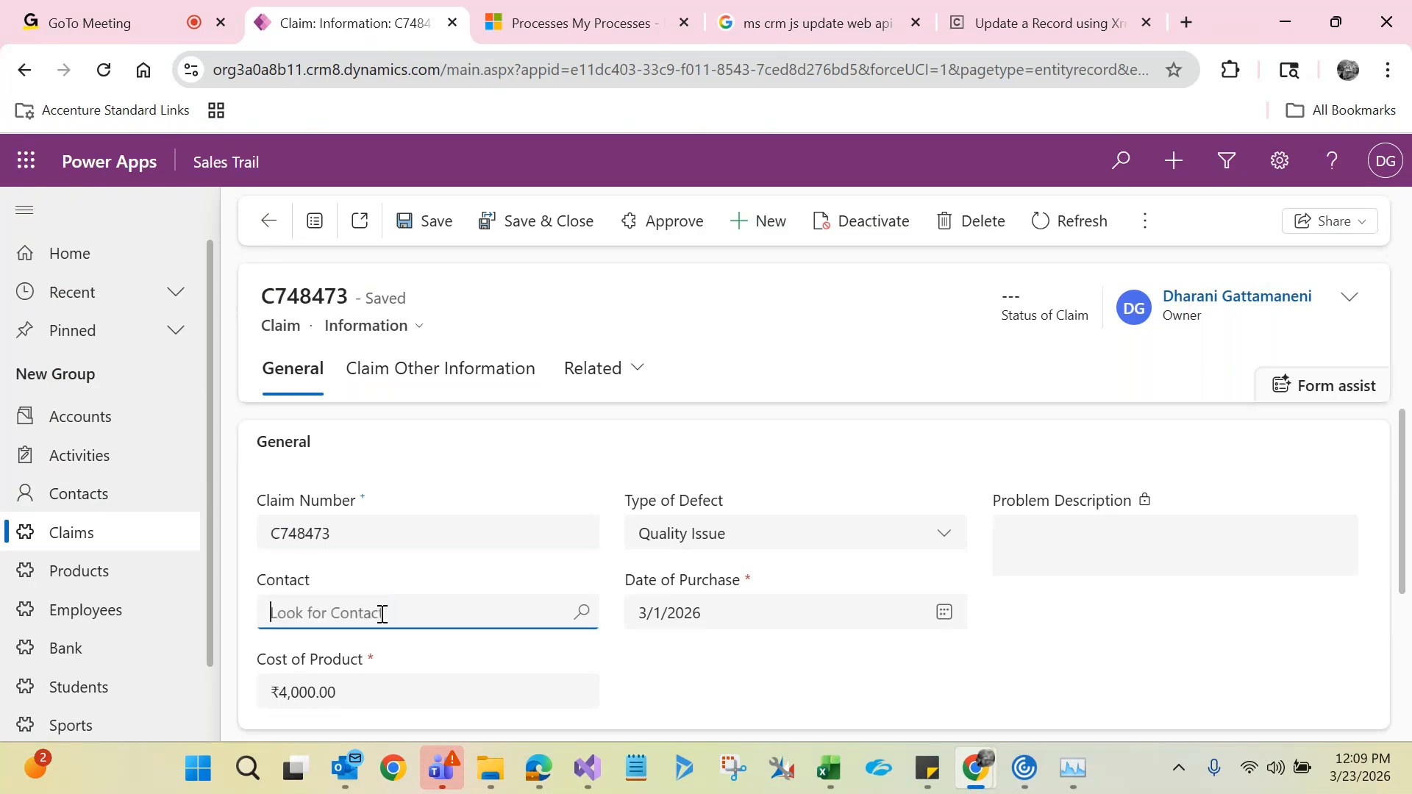
{"action": "left_click", "coordinate": [382, 613]}
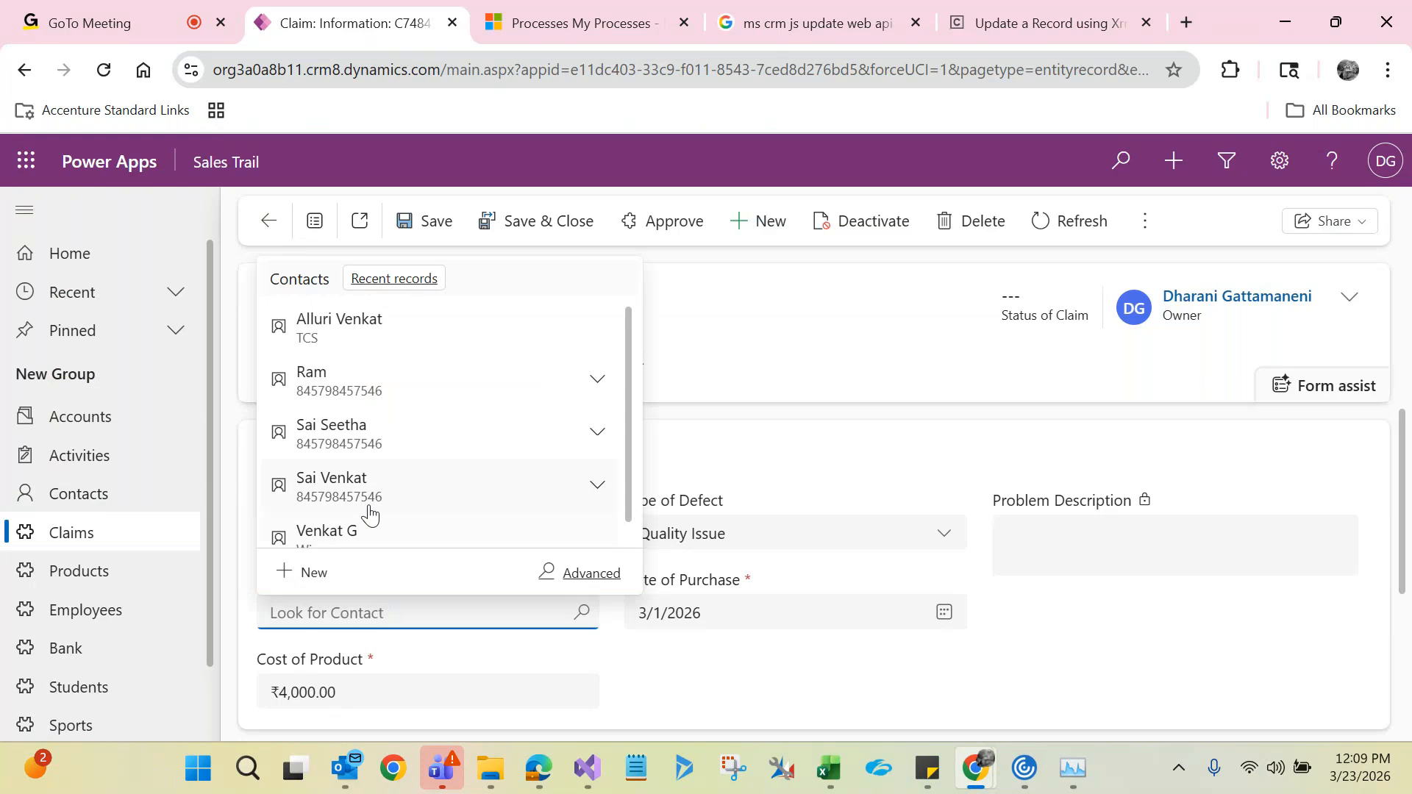
{"action": "left_click", "coordinate": [369, 498]}
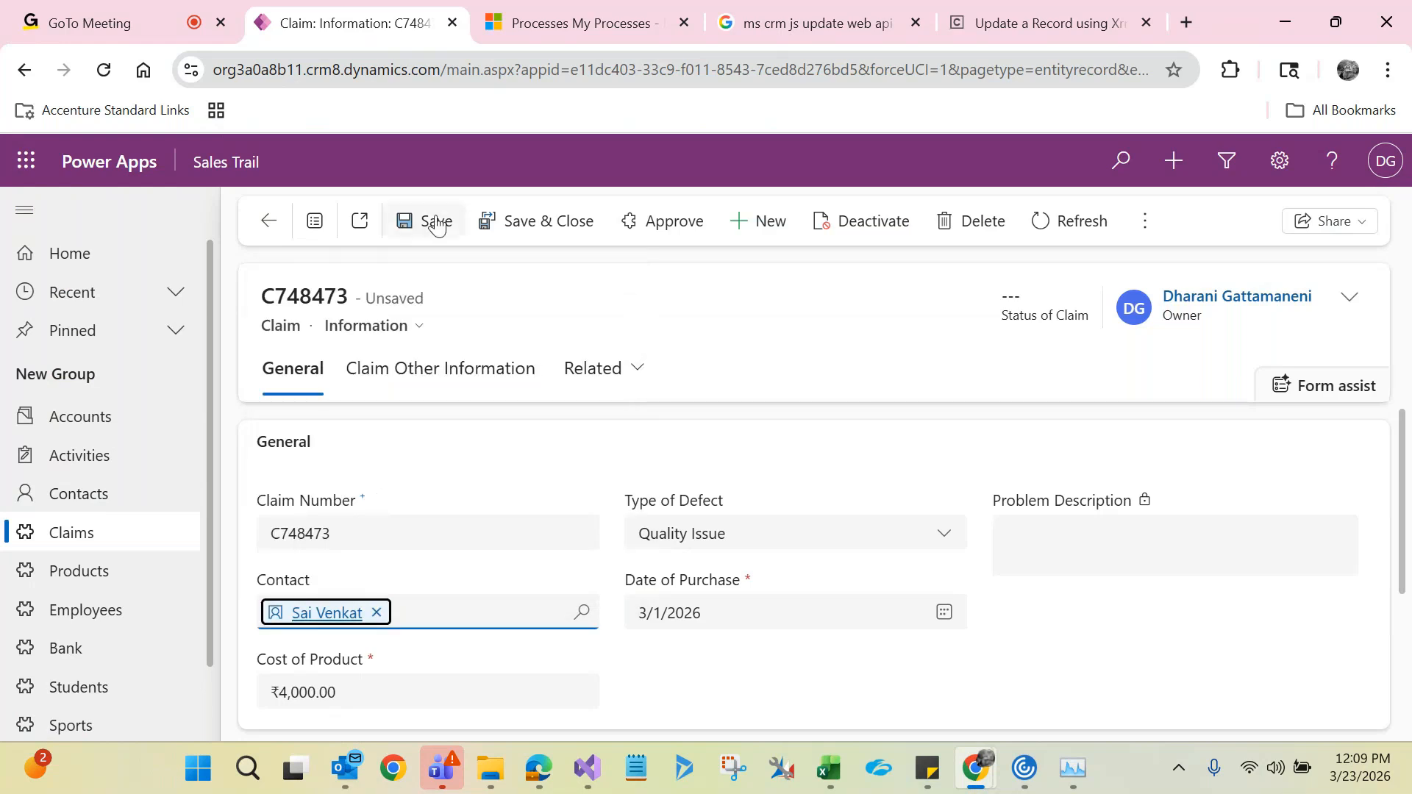
{"action": "left_click", "coordinate": [437, 225]}
{"action": "double_click", "coordinate": [303, 536]}
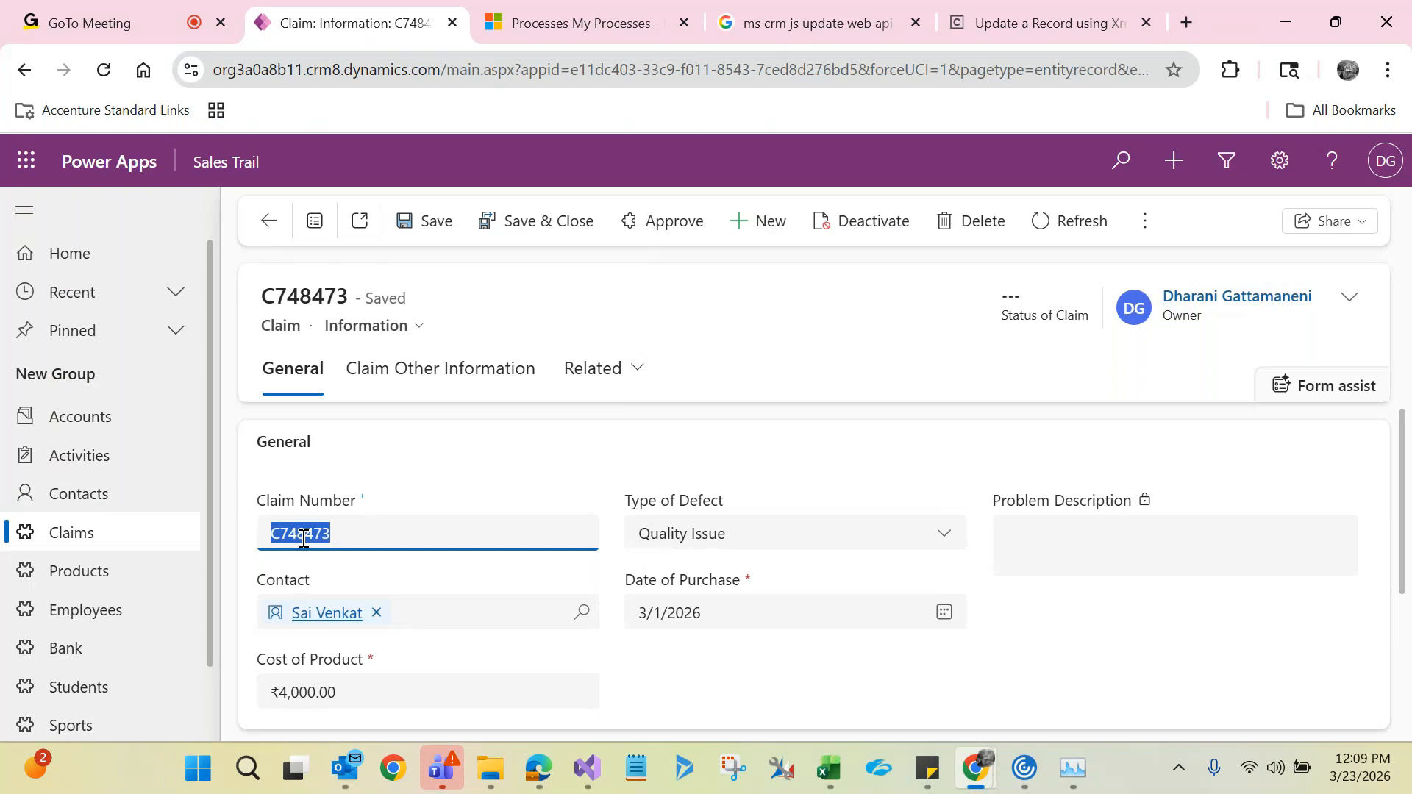
- Switch back to the Update Contact properties and clear the fixed Job Title value
{"action": "key", "text": "alt+Tab"}
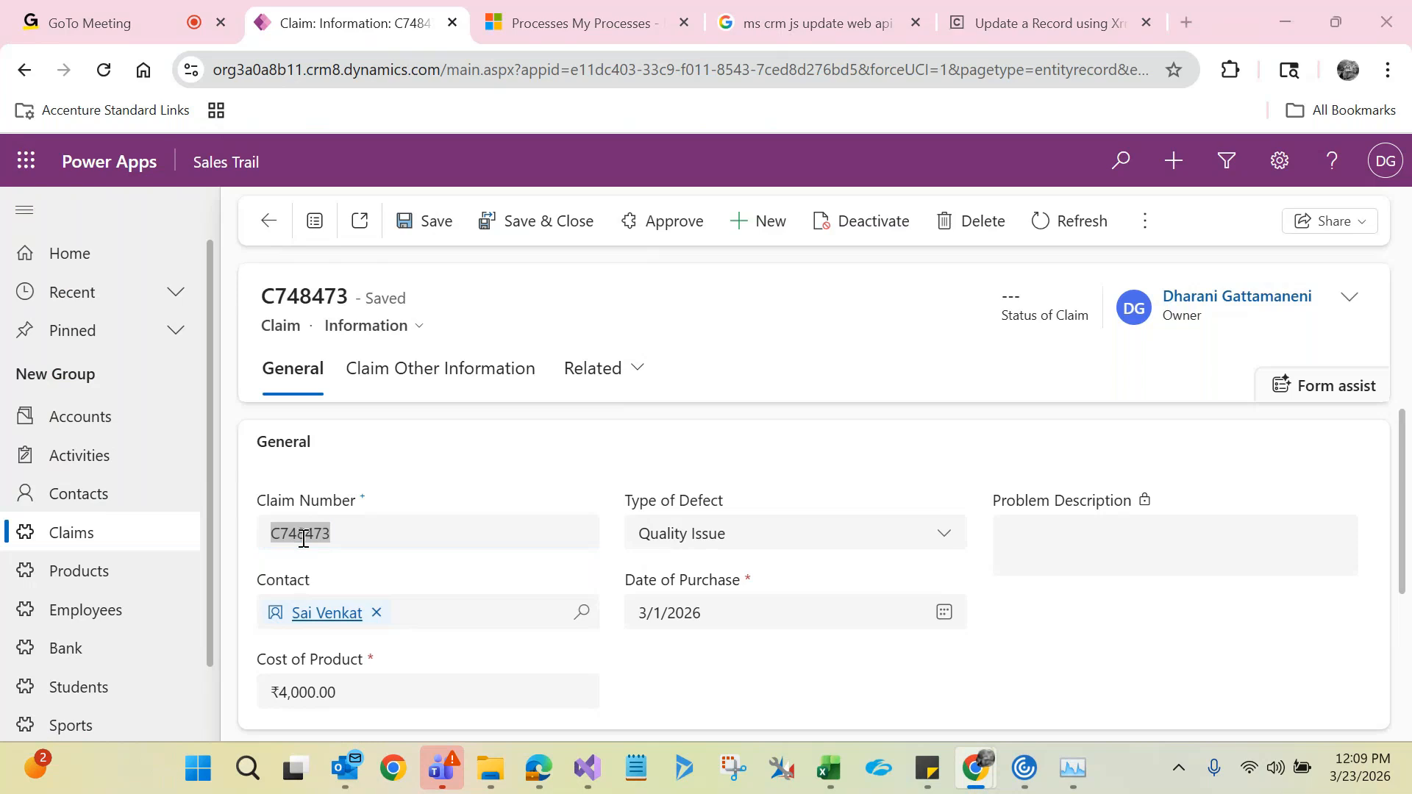
{"action": "key", "text": "alt+Tab"}
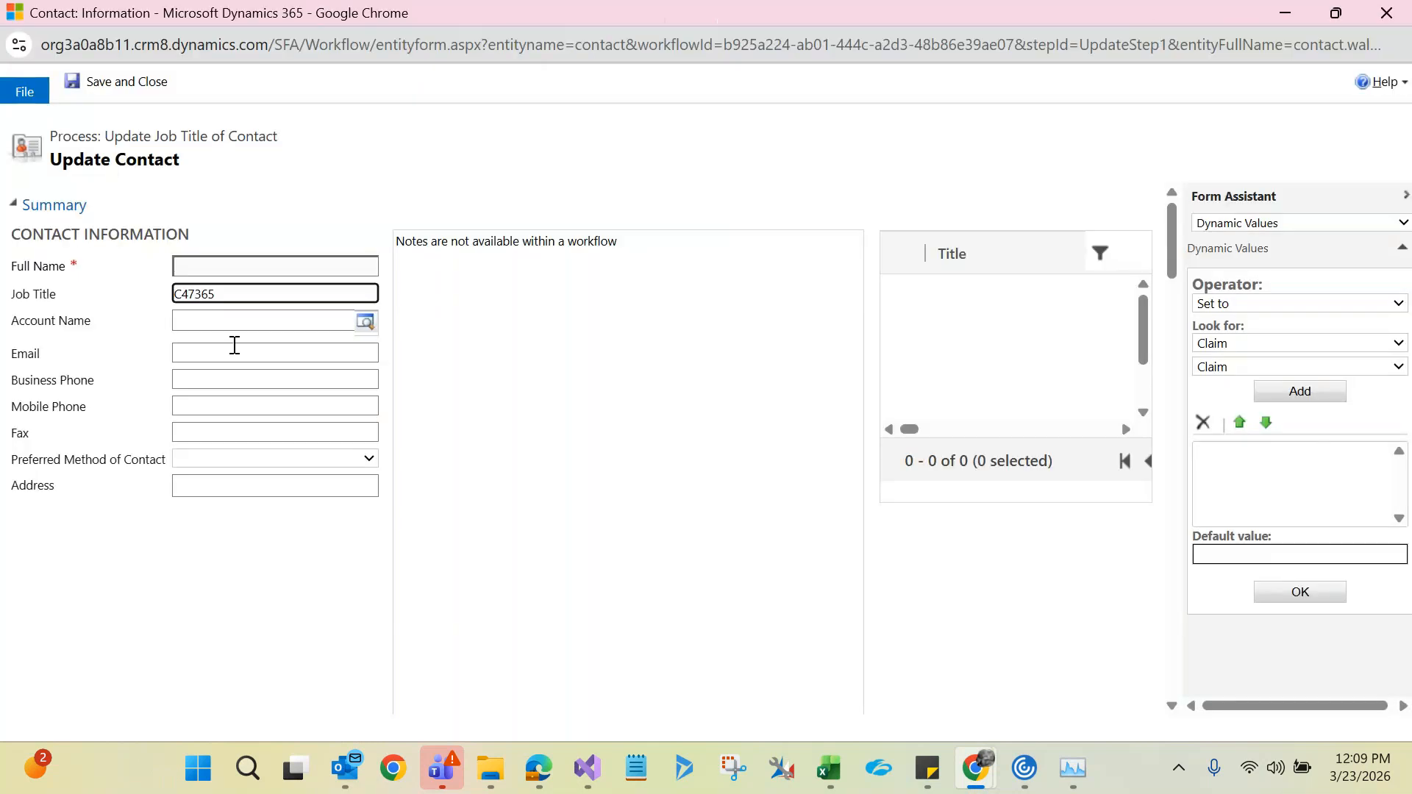
{"action": "double_click", "coordinate": [195, 294]}
{"action": "key", "text": "BackSpace"}
{"action": "left_click", "coordinate": [227, 578]}
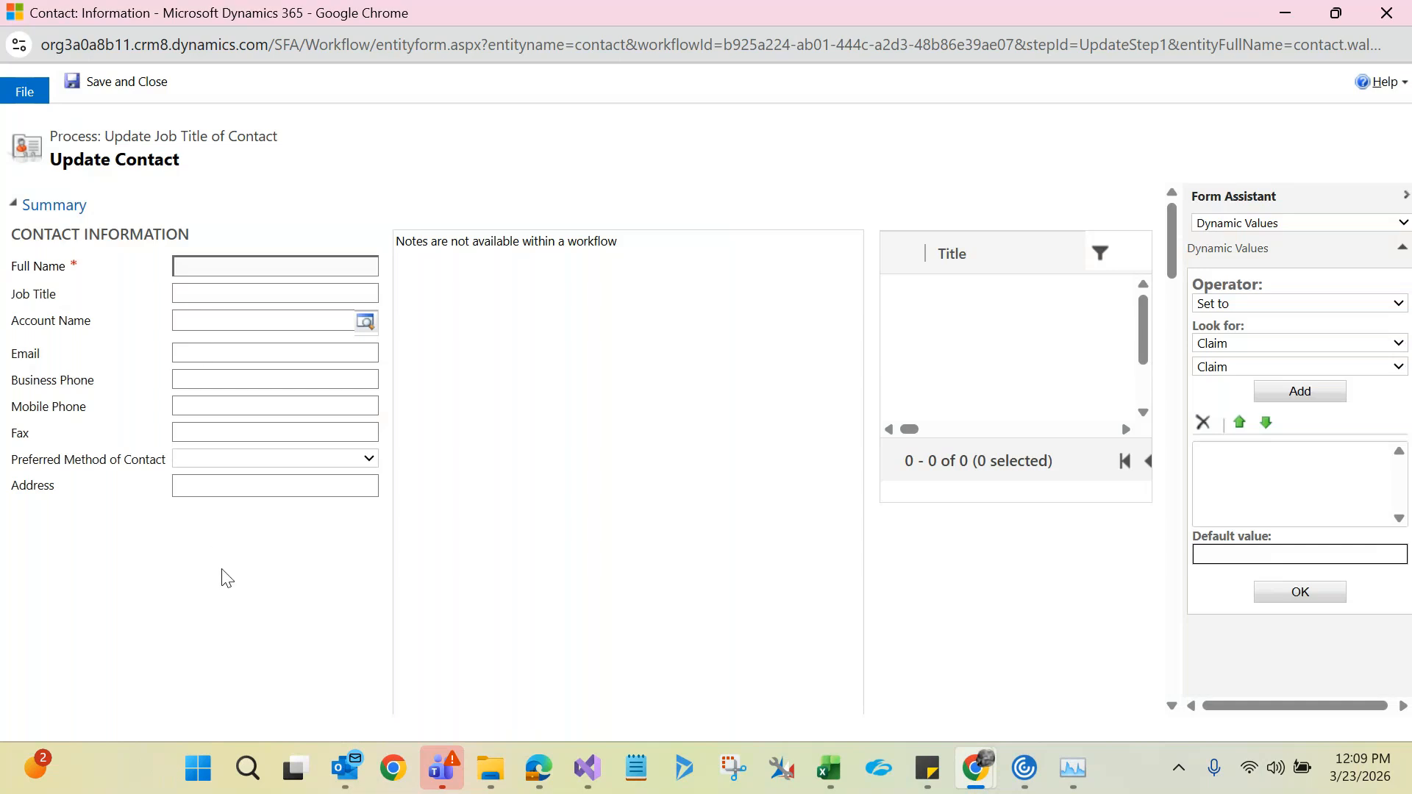
- Switch to the claim record and examine its entity name and Contact lookup field
{"action": "key", "text": "alt+Tab"}
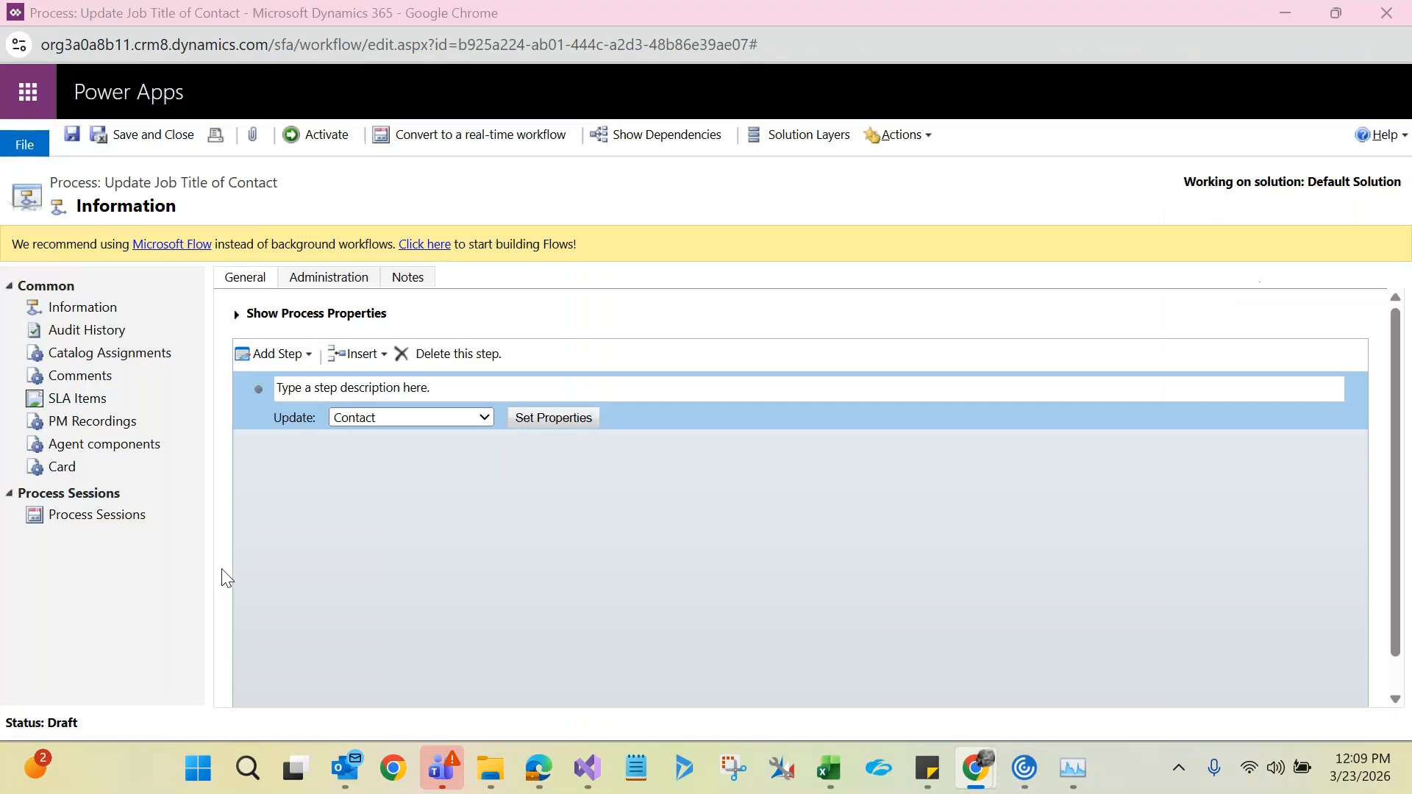
{"action": "key", "text": "alt+Tab"}
{"action": "key", "text": "Tab"}
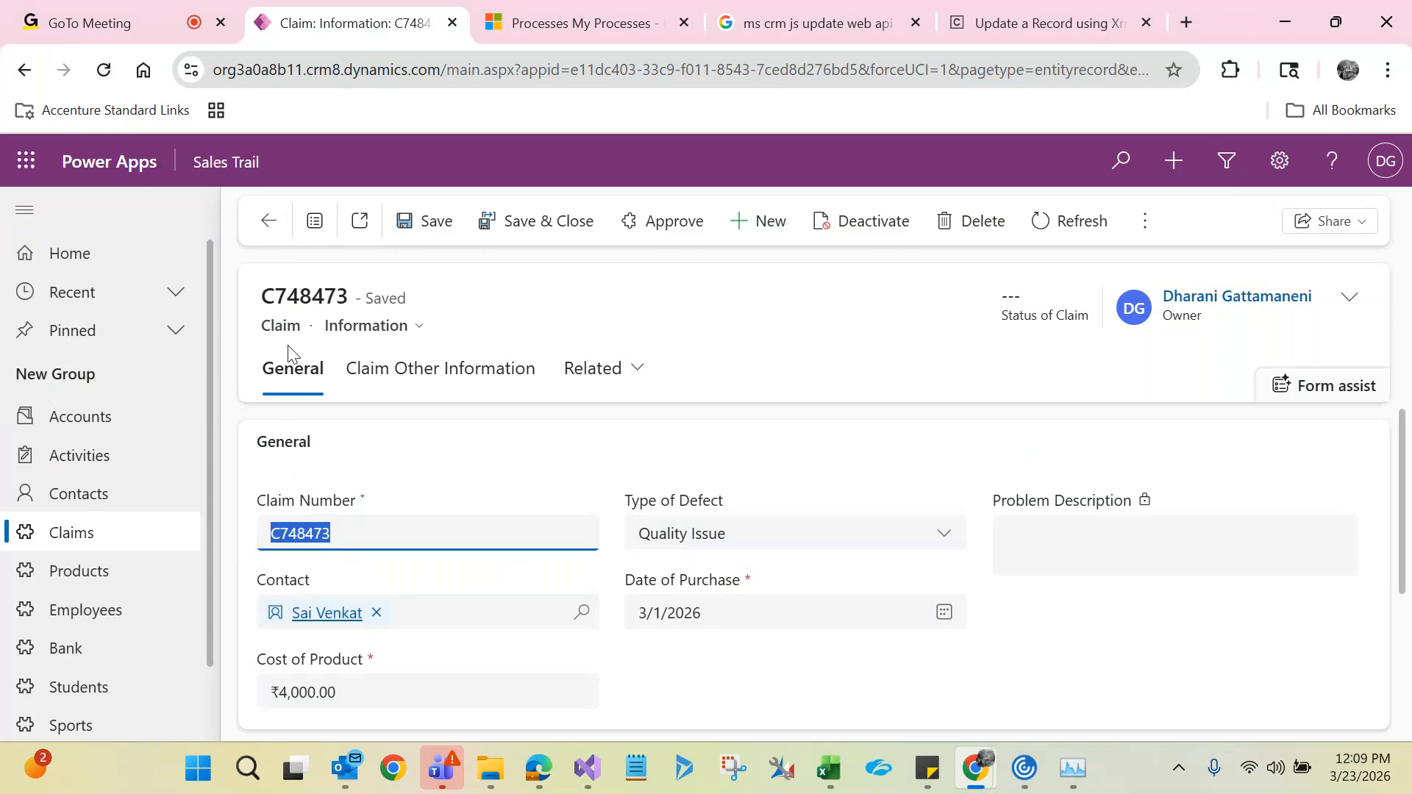
{"action": "double_click", "coordinate": [286, 326]}
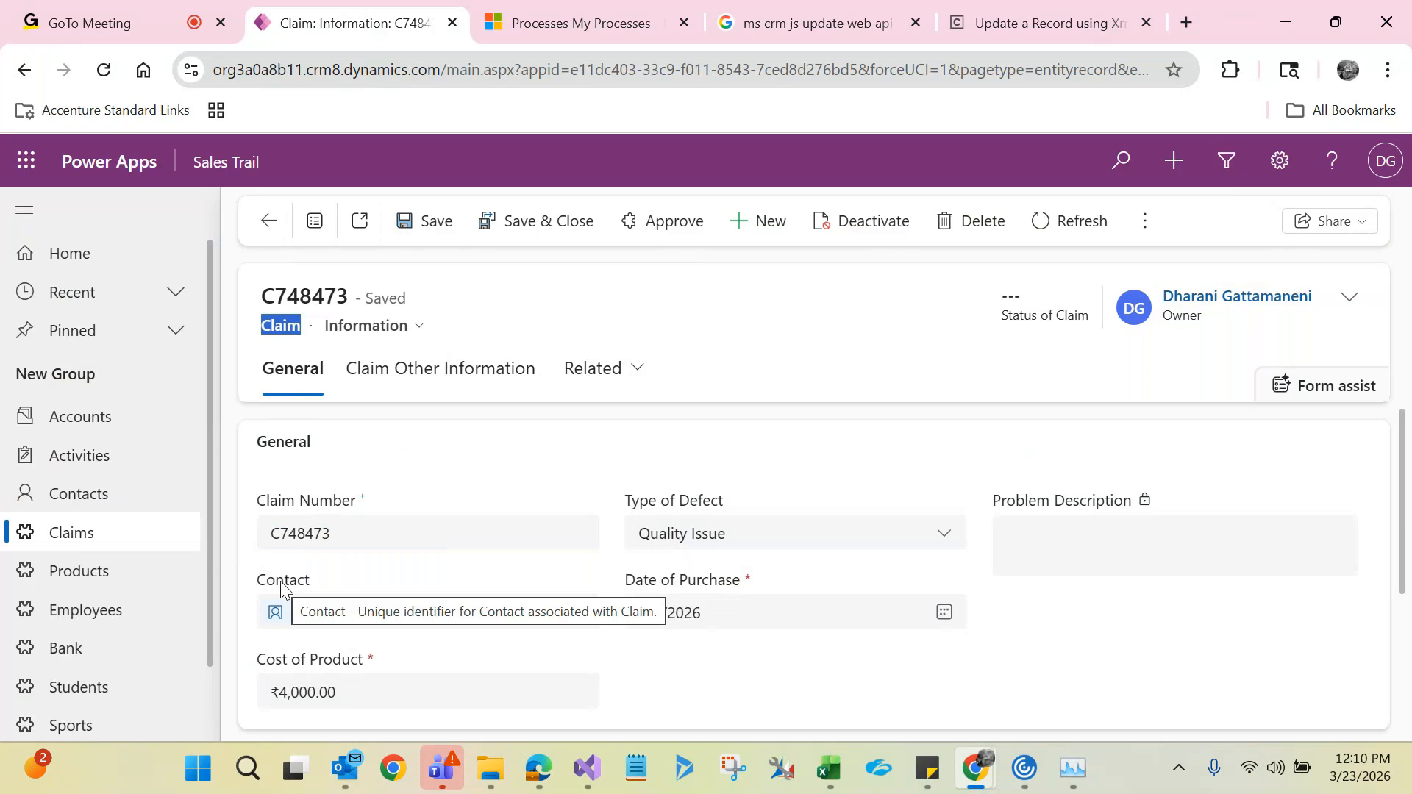
- In the Update Contact properties, set Job Title to the dynamic value Claim Number from the Claim entity
{"action": "key", "text": "alt+Tab"}
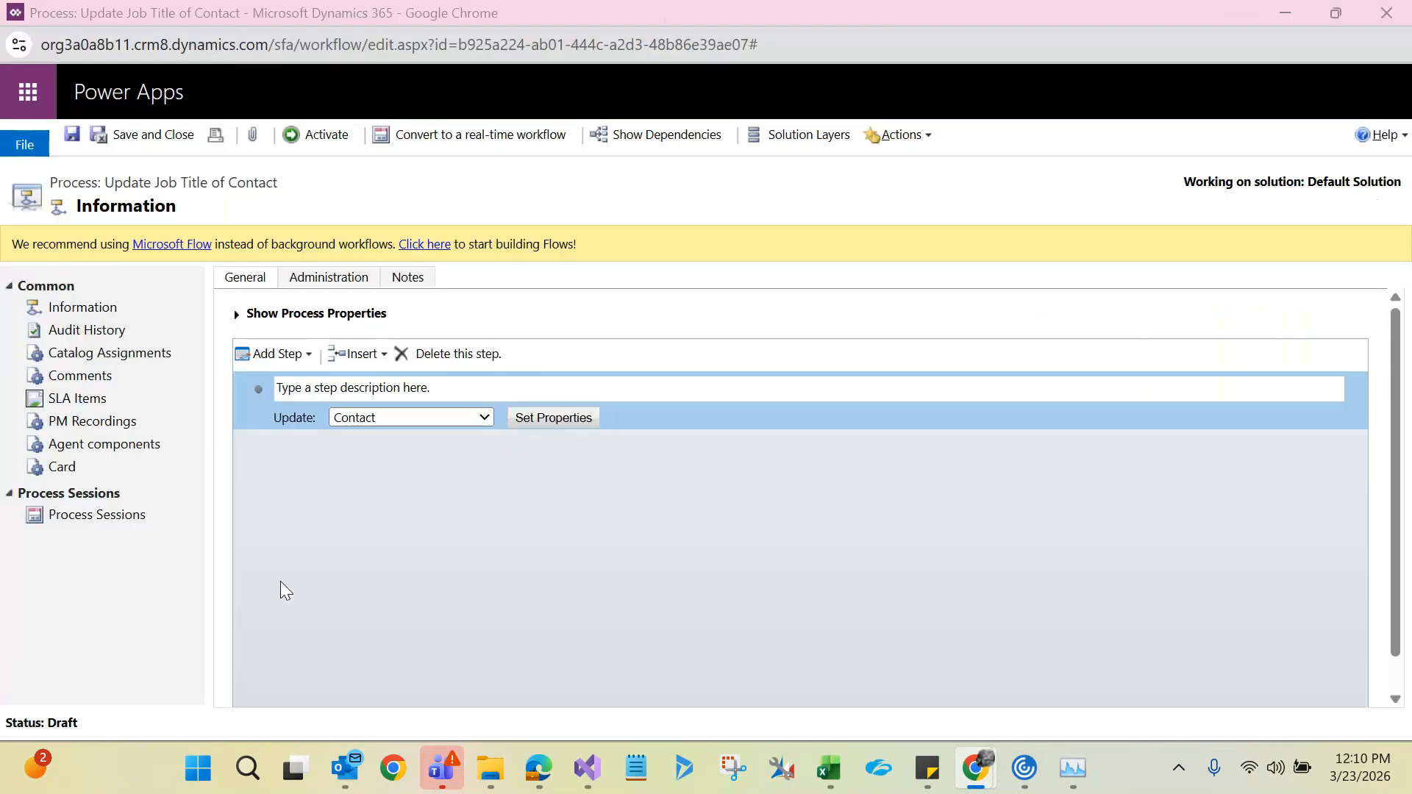
{"action": "key", "text": "alt+Tab"}
{"action": "key", "text": "Tab"}
{"action": "left_click", "coordinate": [187, 292]}
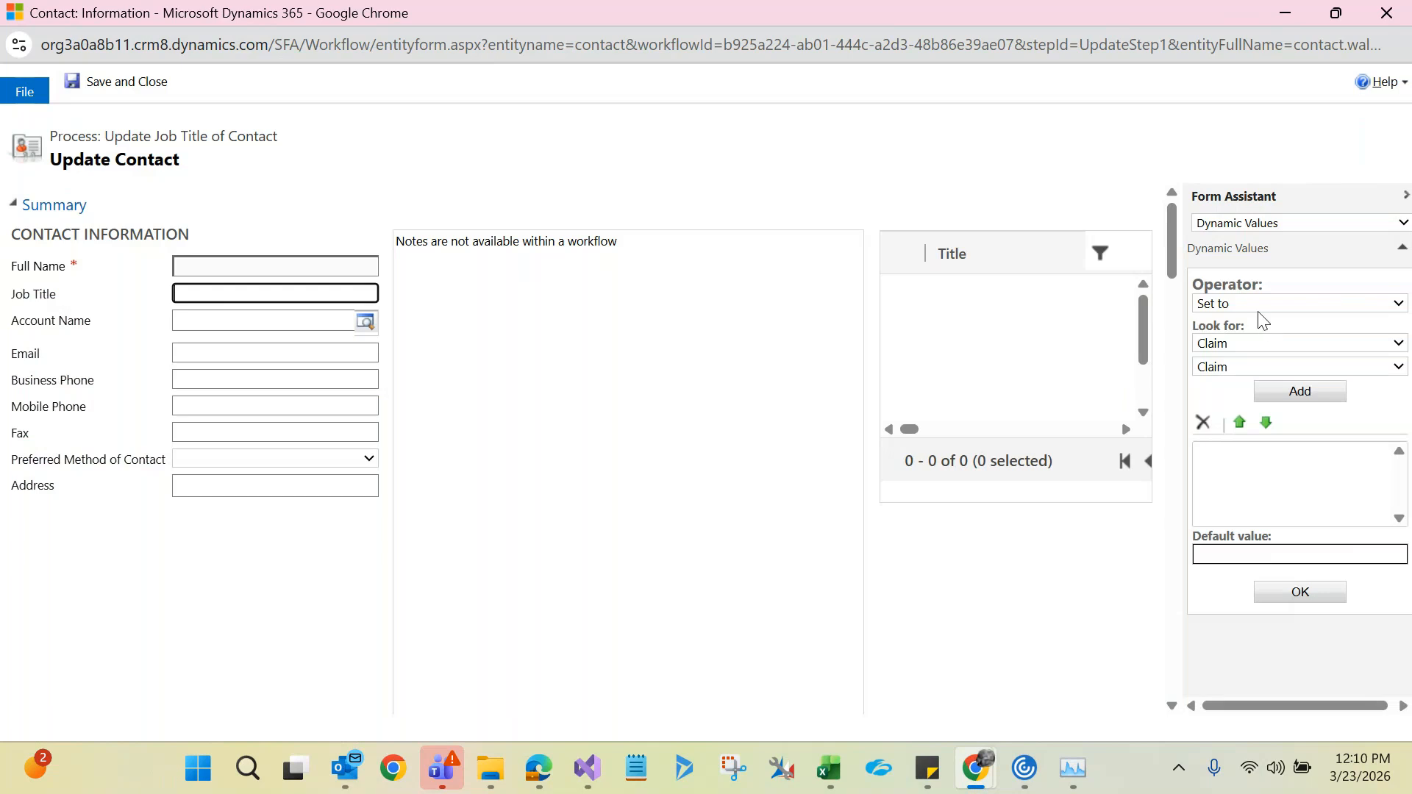
{"action": "left_click", "coordinate": [1186, 247]}
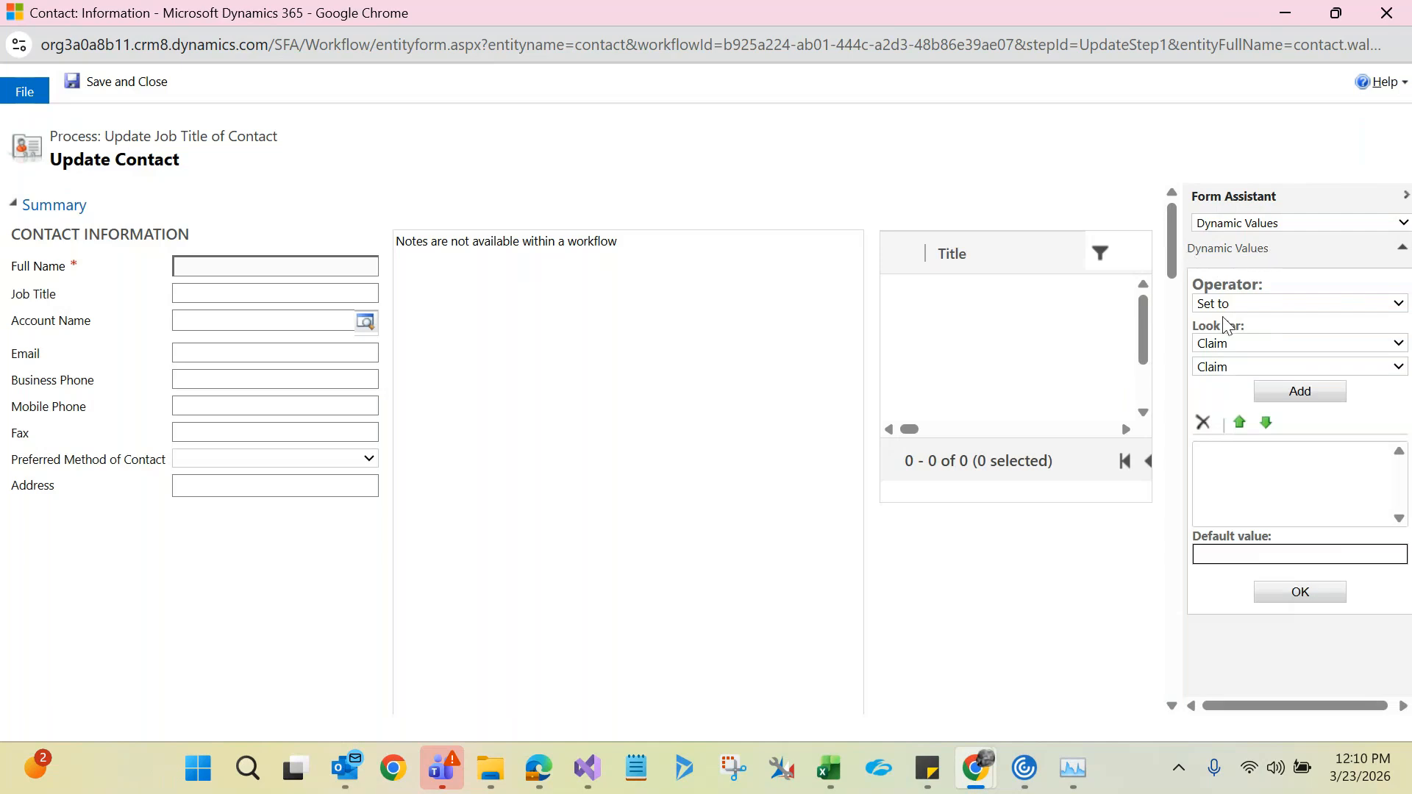
{"action": "left_click", "coordinate": [1235, 372]}
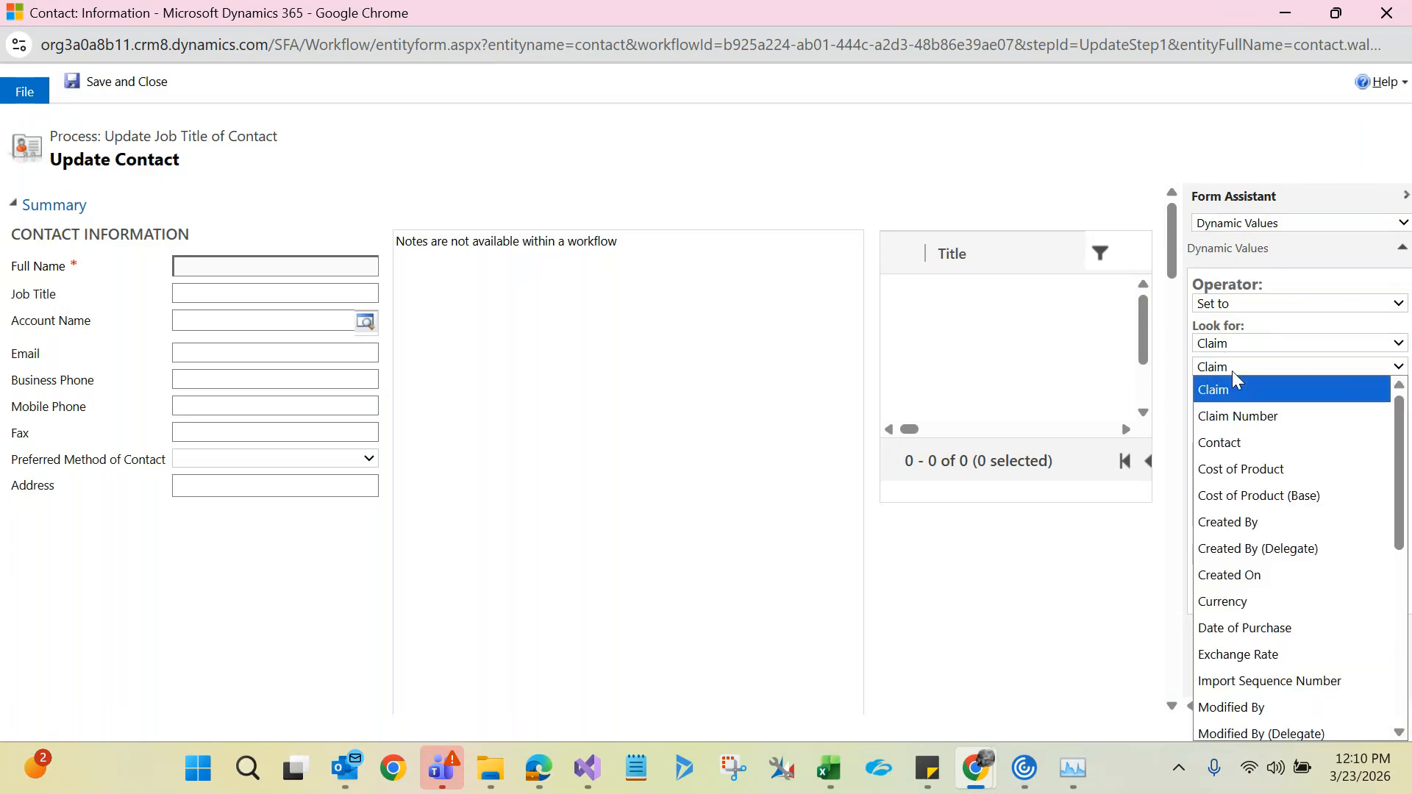
{"action": "left_click", "coordinate": [1231, 415]}
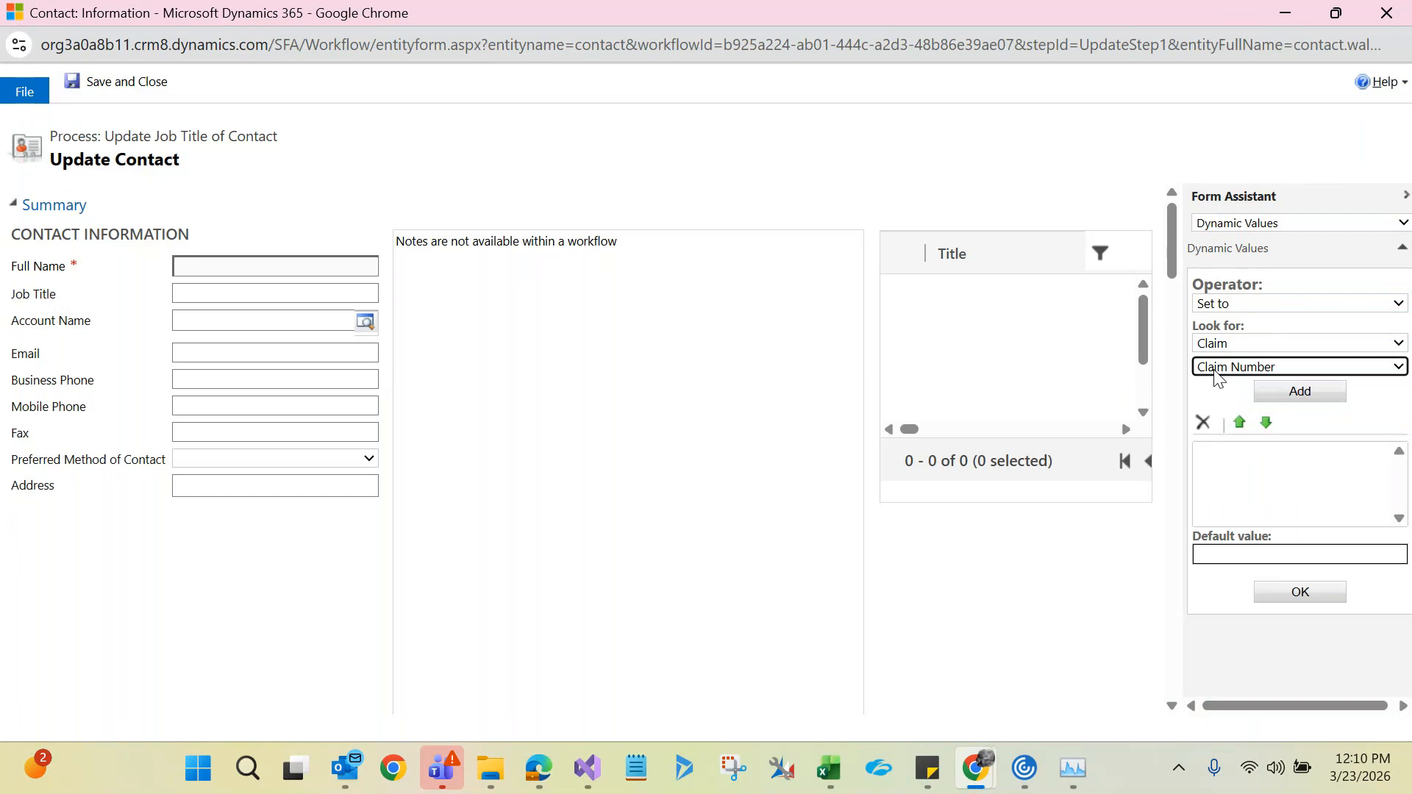
{"action": "left_click", "coordinate": [1295, 402]}
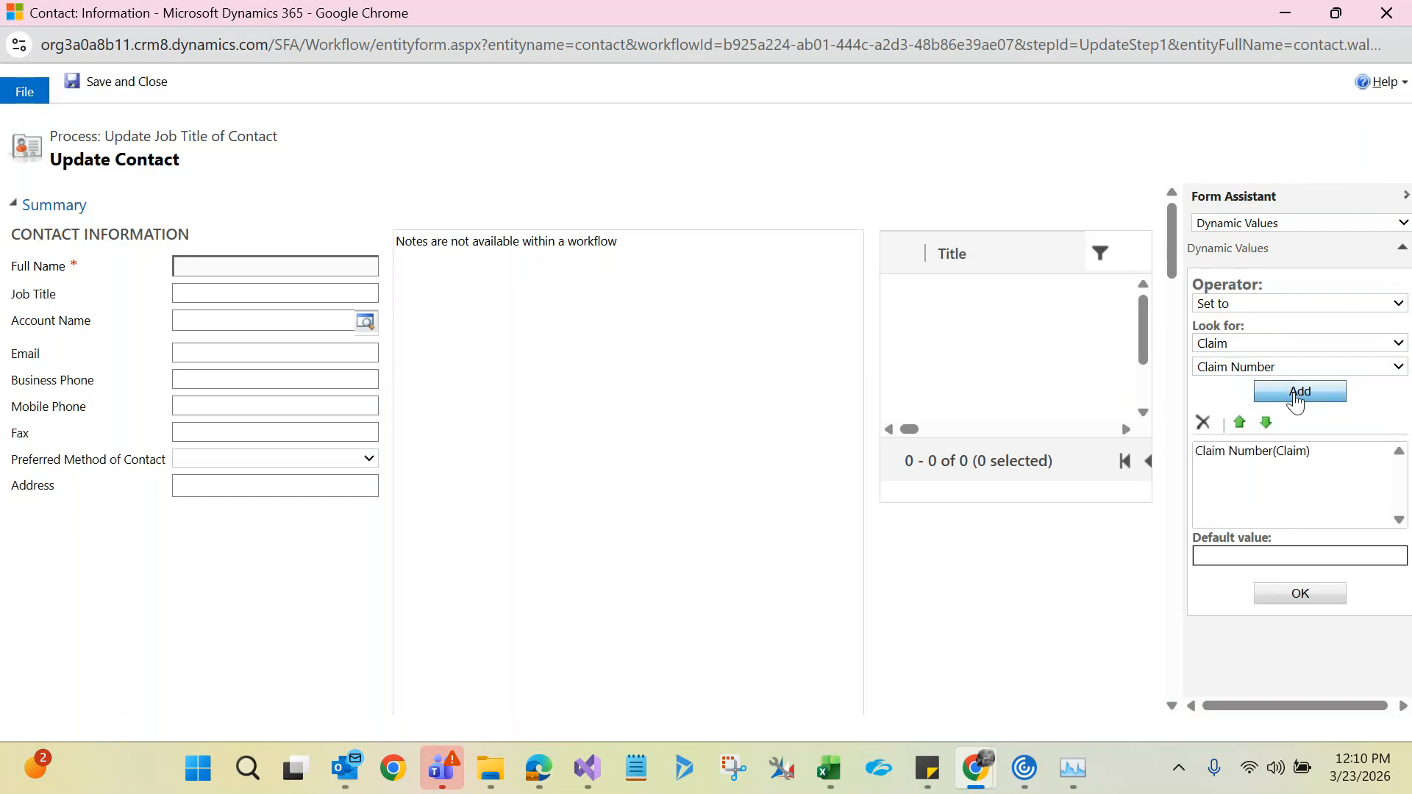
{"action": "left_click", "coordinate": [1273, 460]}
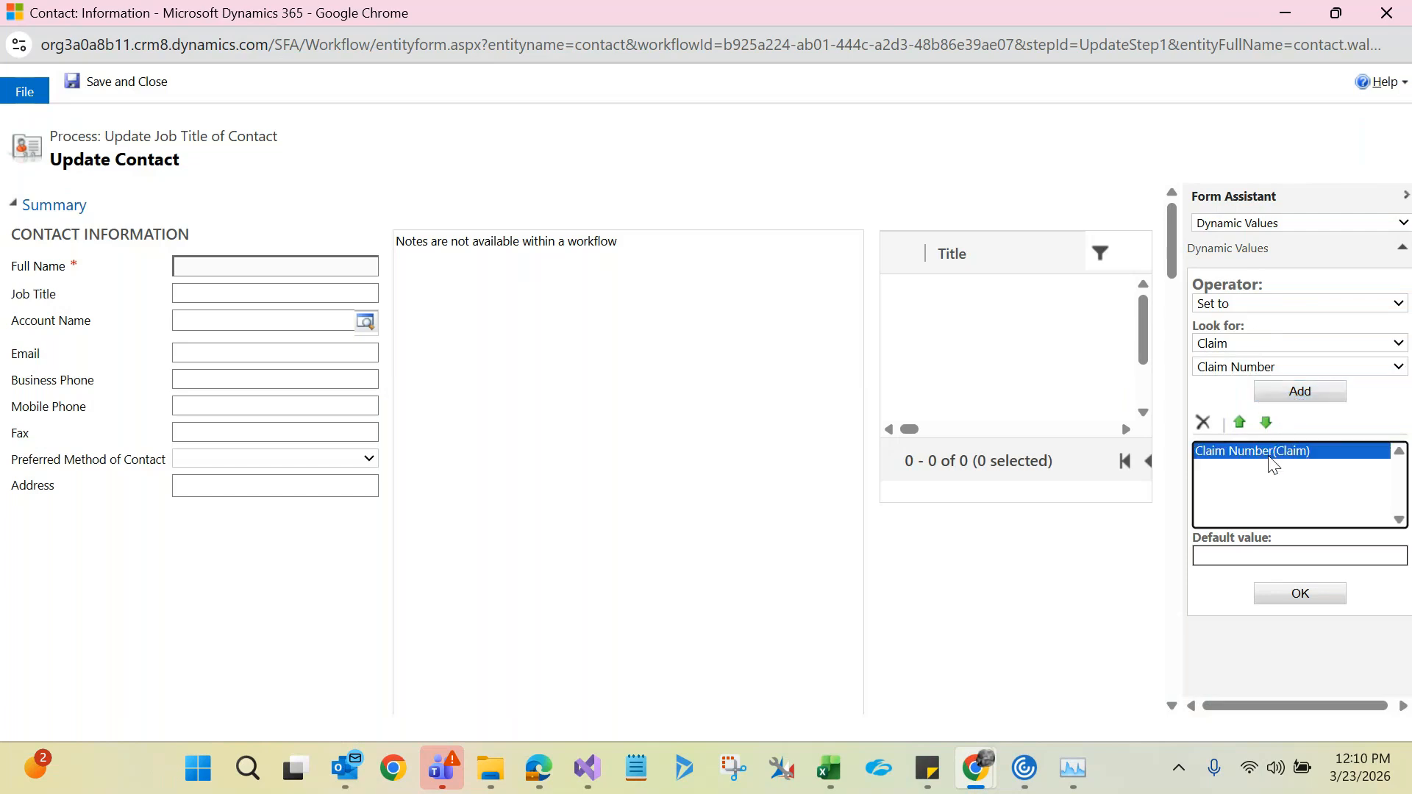
{"action": "left_click", "coordinate": [1313, 605]}
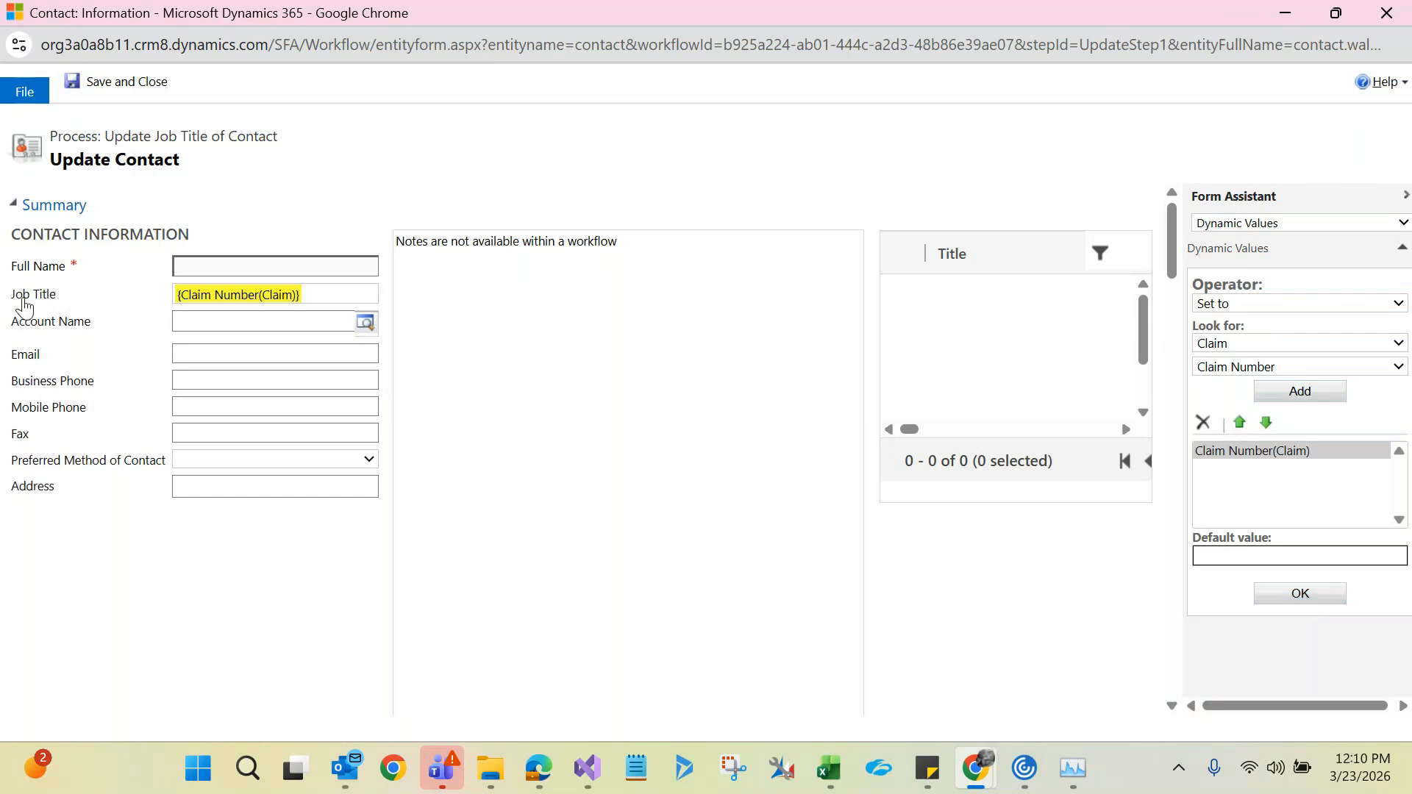
- Review the Job Title mapping and the available entities and fields, keeping Claim and Claim Number as the dynamic value source
{"action": "mouse_move", "coordinate": [51, 306]}
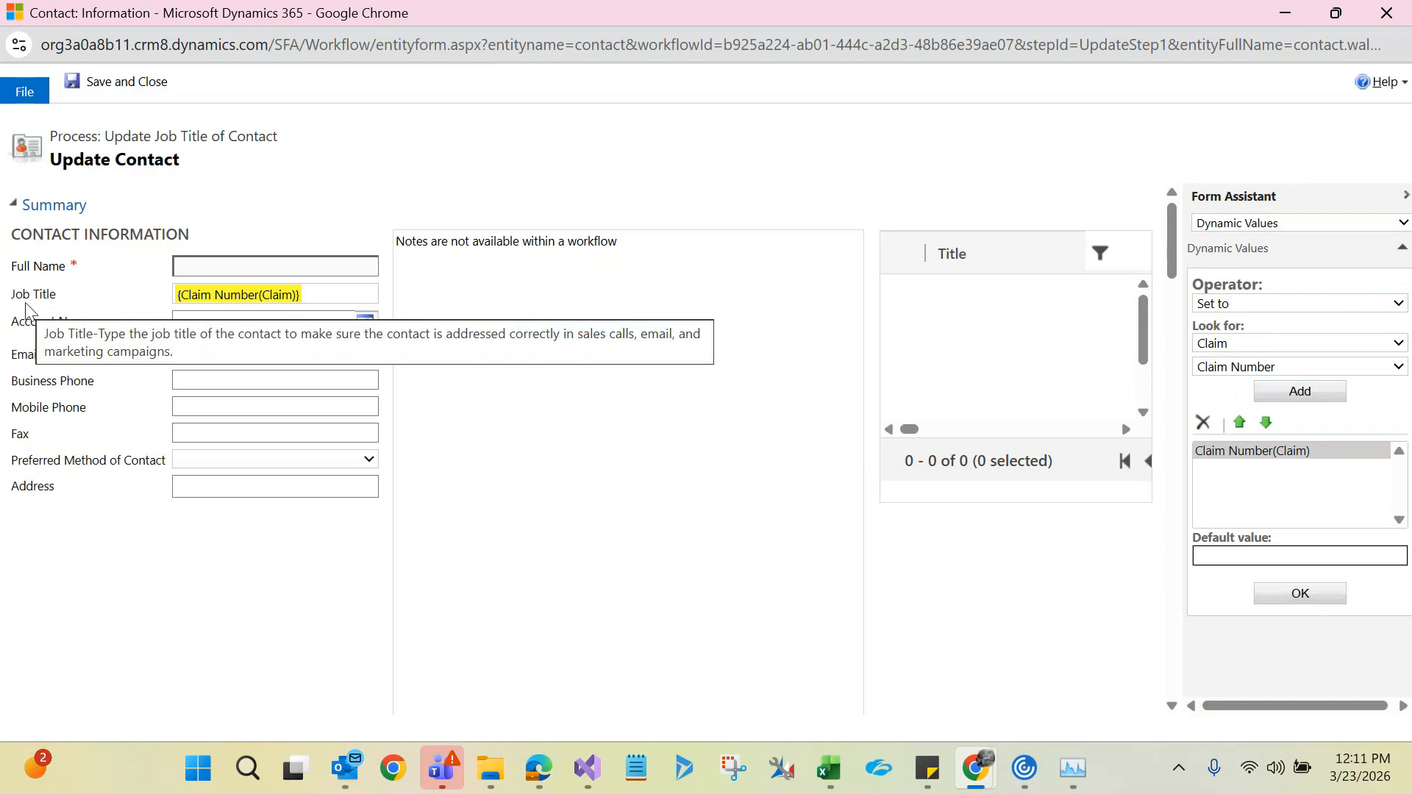
{"action": "left_click", "coordinate": [1213, 345]}
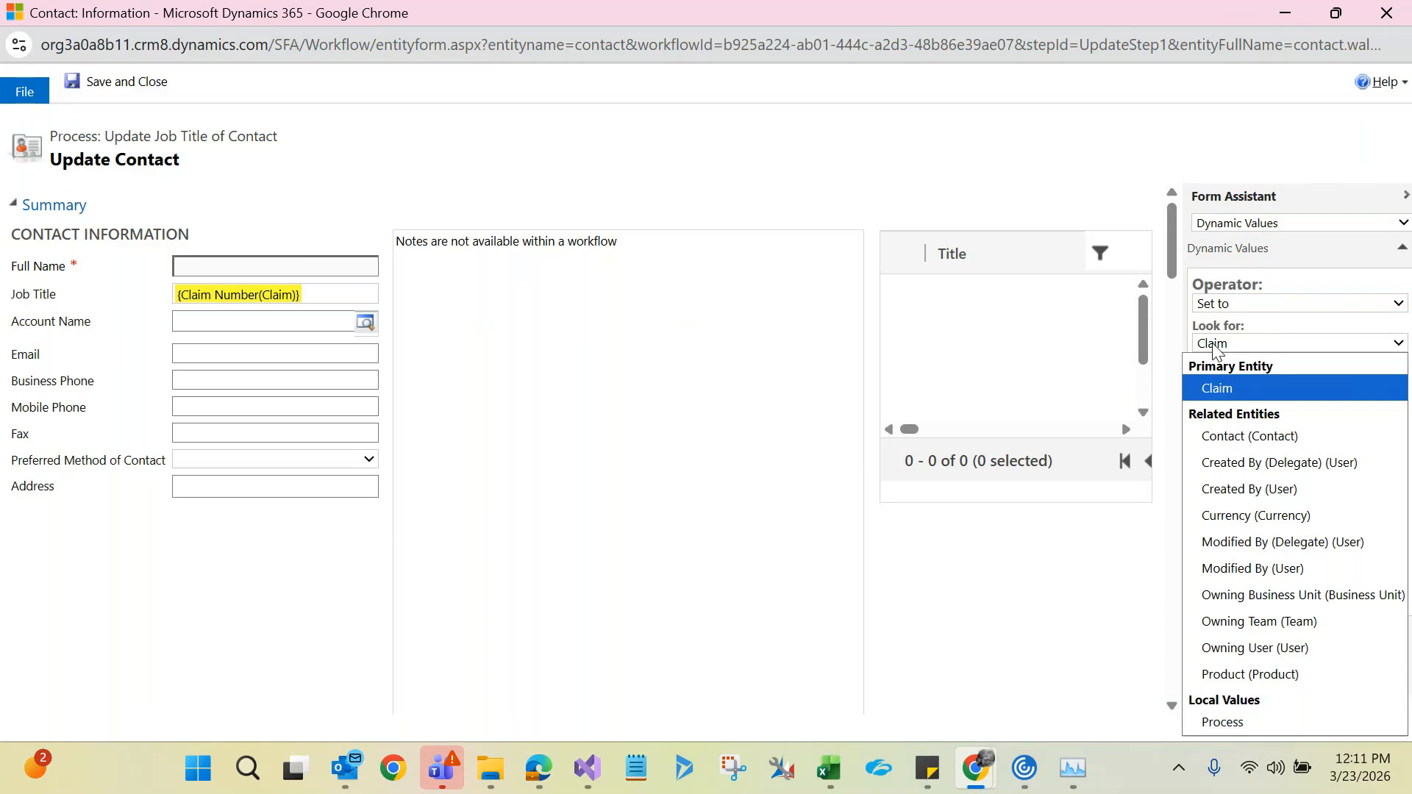
{"action": "left_click", "coordinate": [1223, 392]}
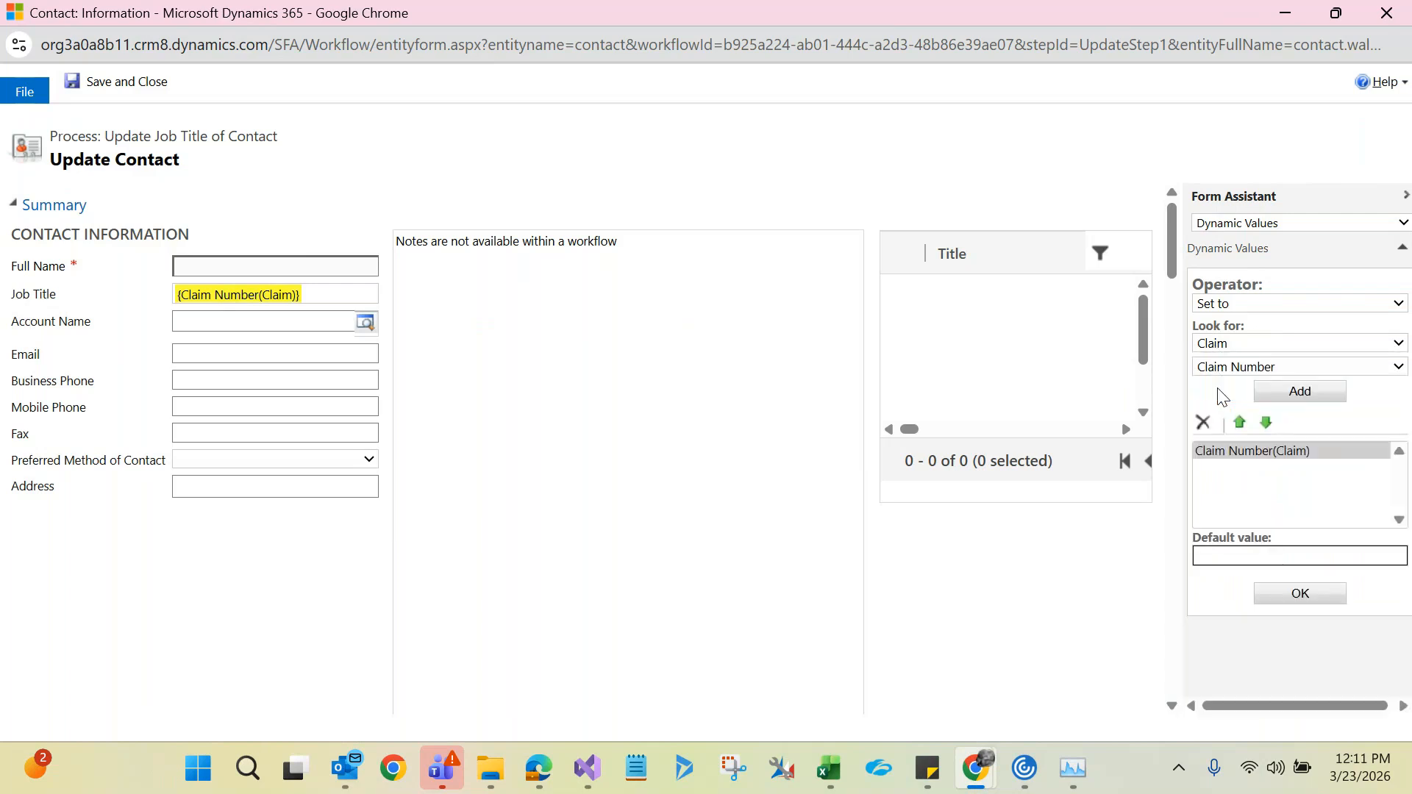
{"action": "left_click", "coordinate": [1221, 367]}
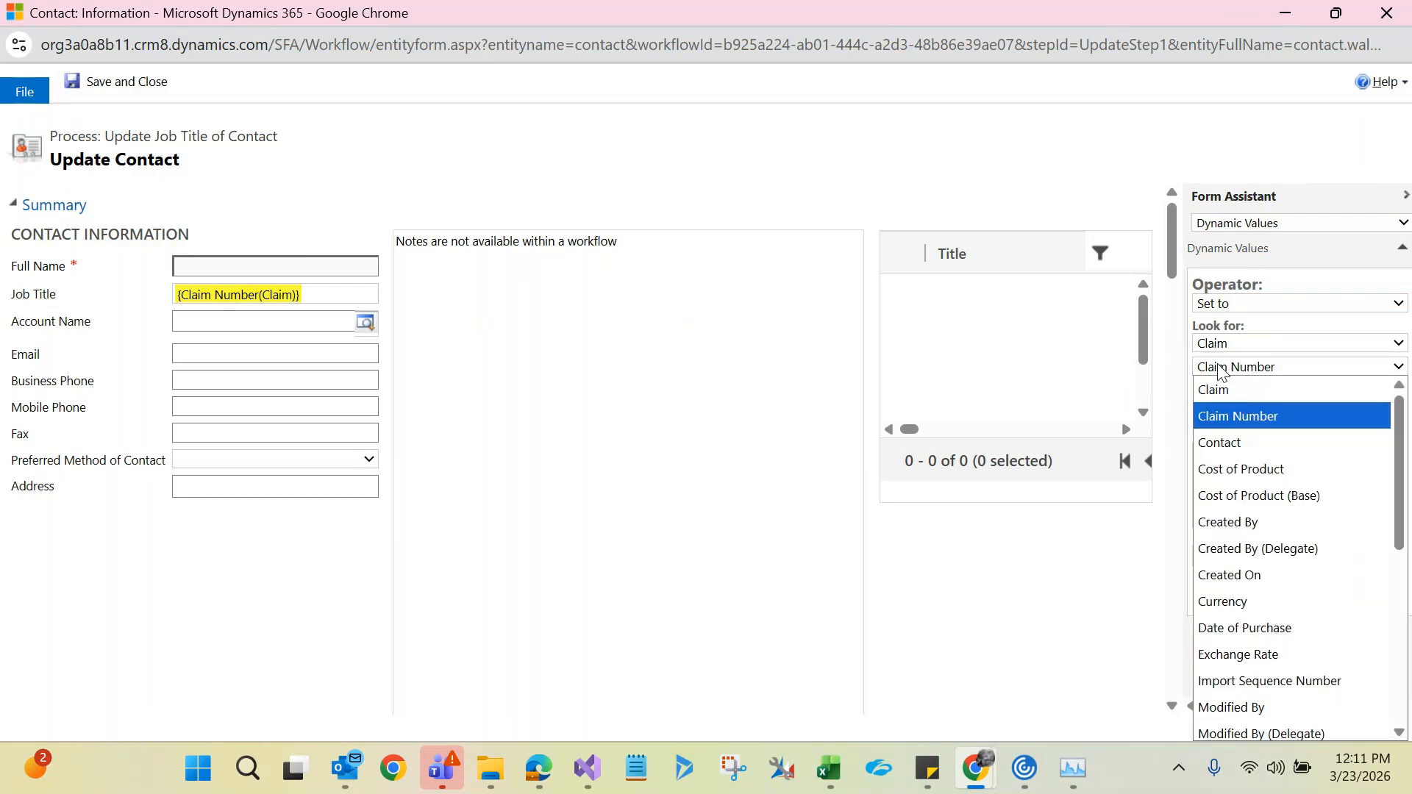
{"action": "left_click", "coordinate": [1224, 414]}
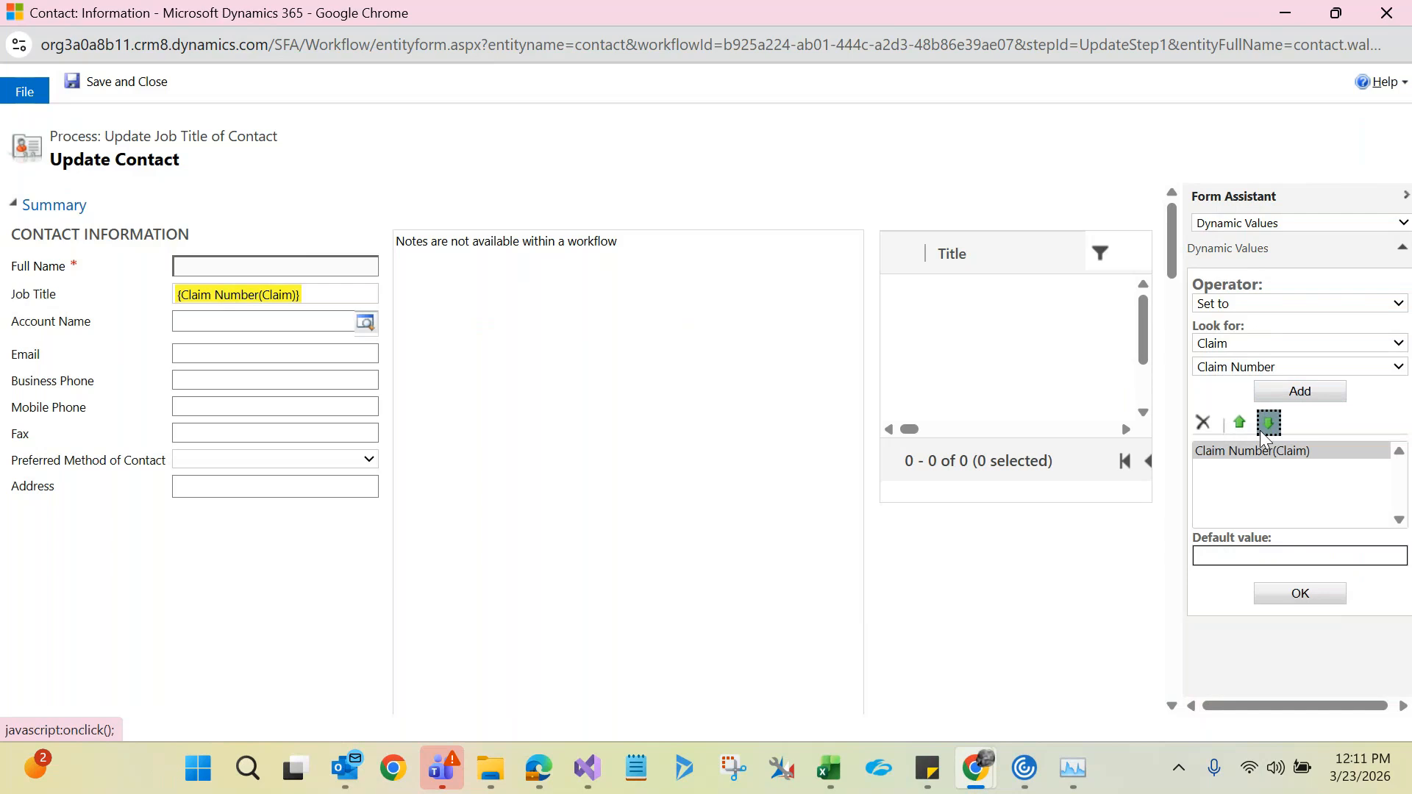
{"action": "left_click", "coordinate": [1243, 451]}
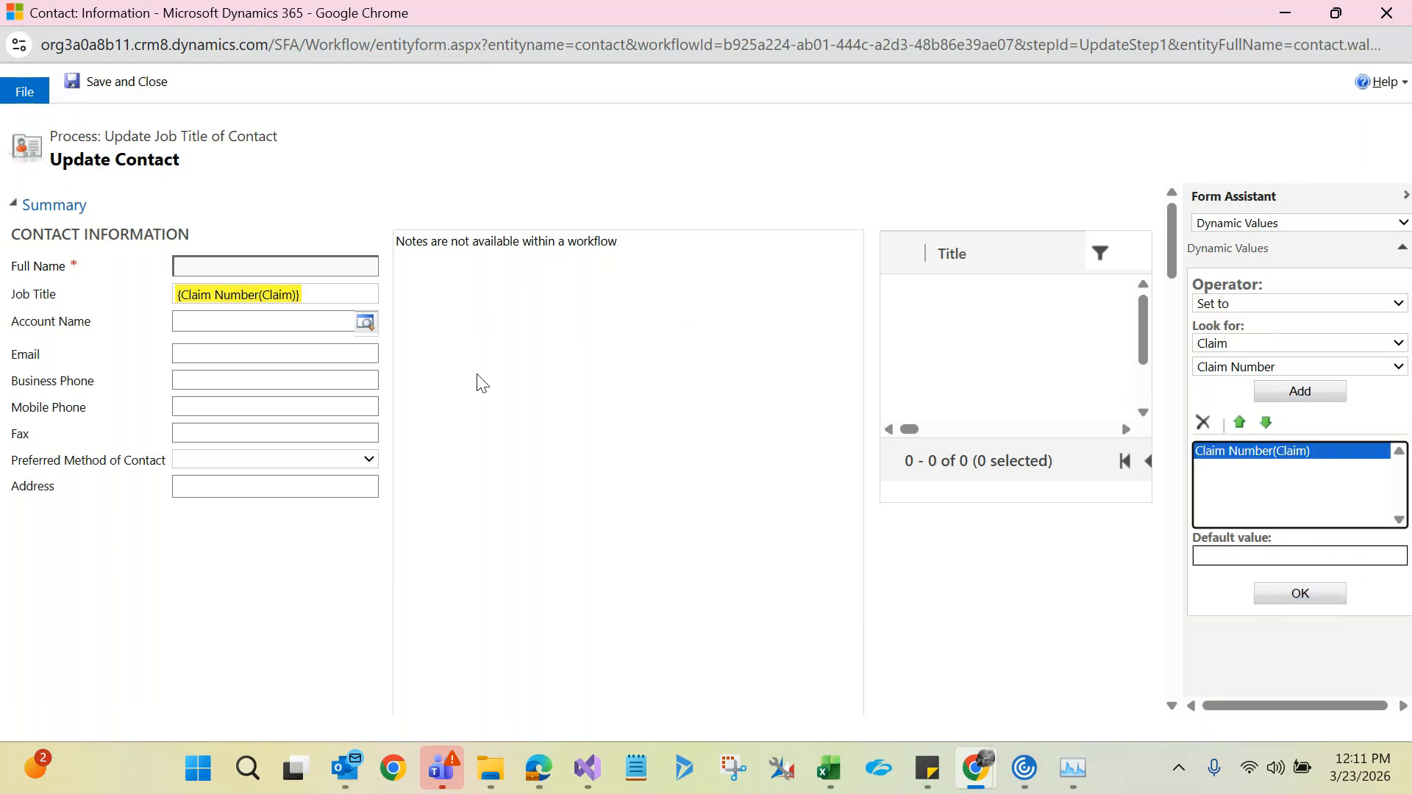
- Clear the Job Title mapping in the Update Contact properties and remove Claim Number(Claim) from the dynamic values list
{"action": "left_click", "coordinate": [347, 294]}
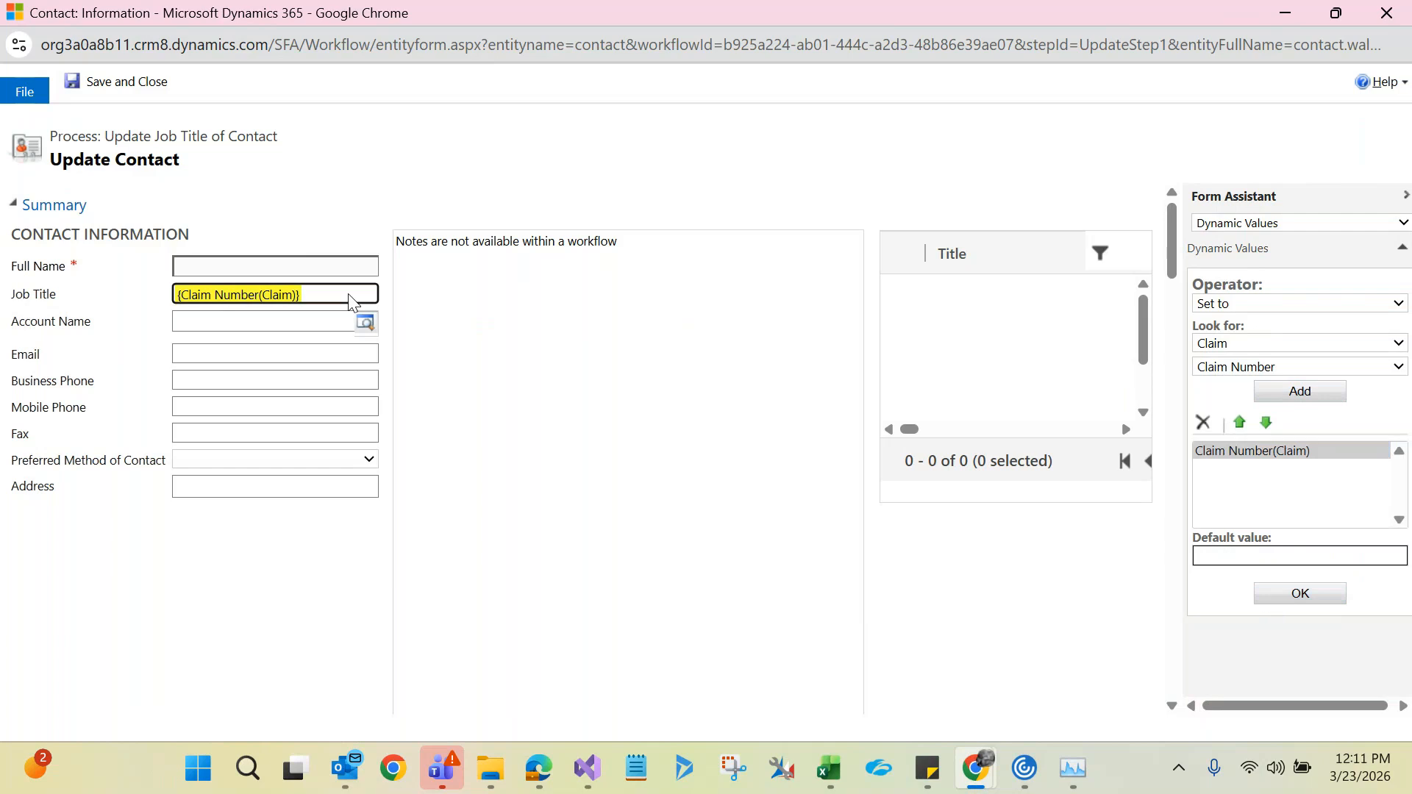
{"action": "key", "text": "BackSpace"}
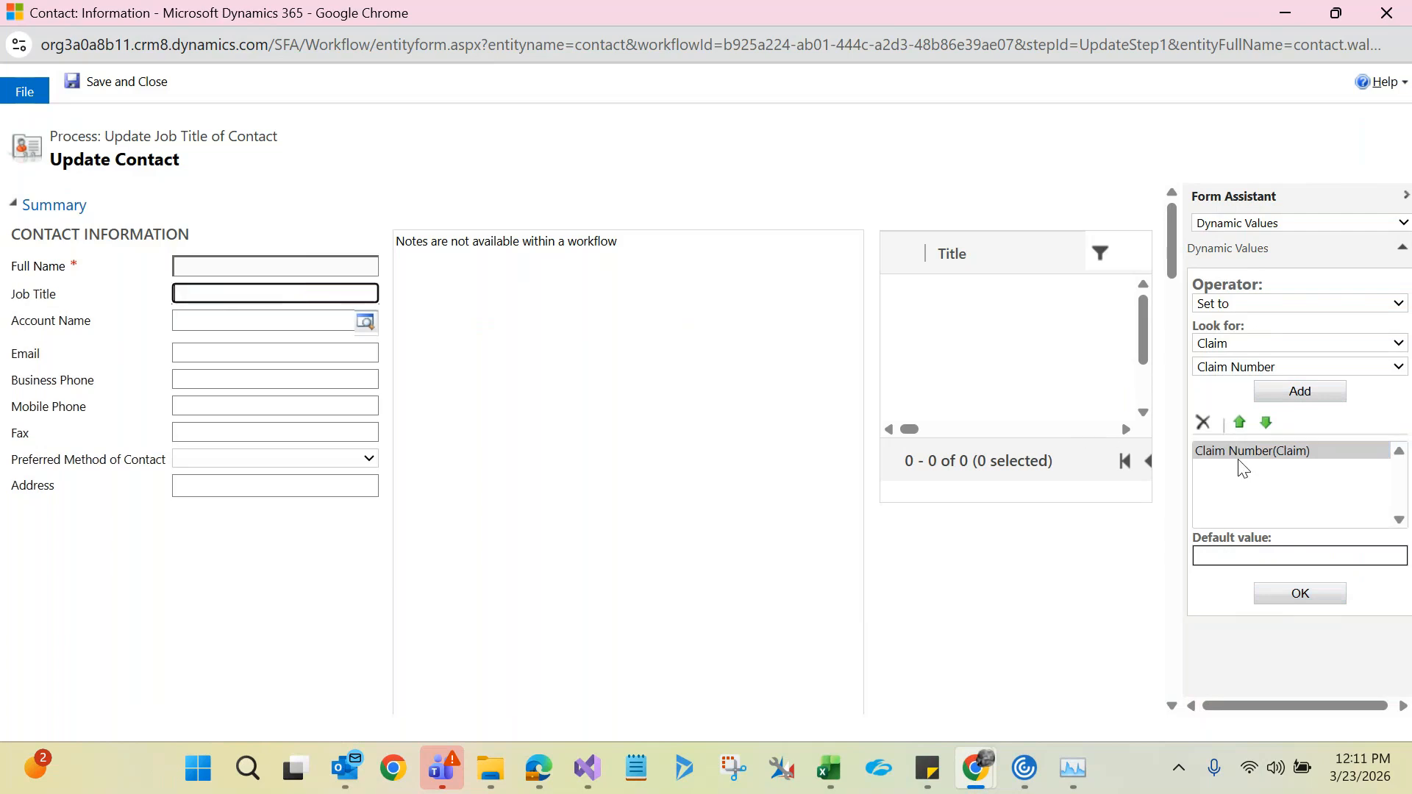
{"action": "left_click", "coordinate": [1203, 423]}
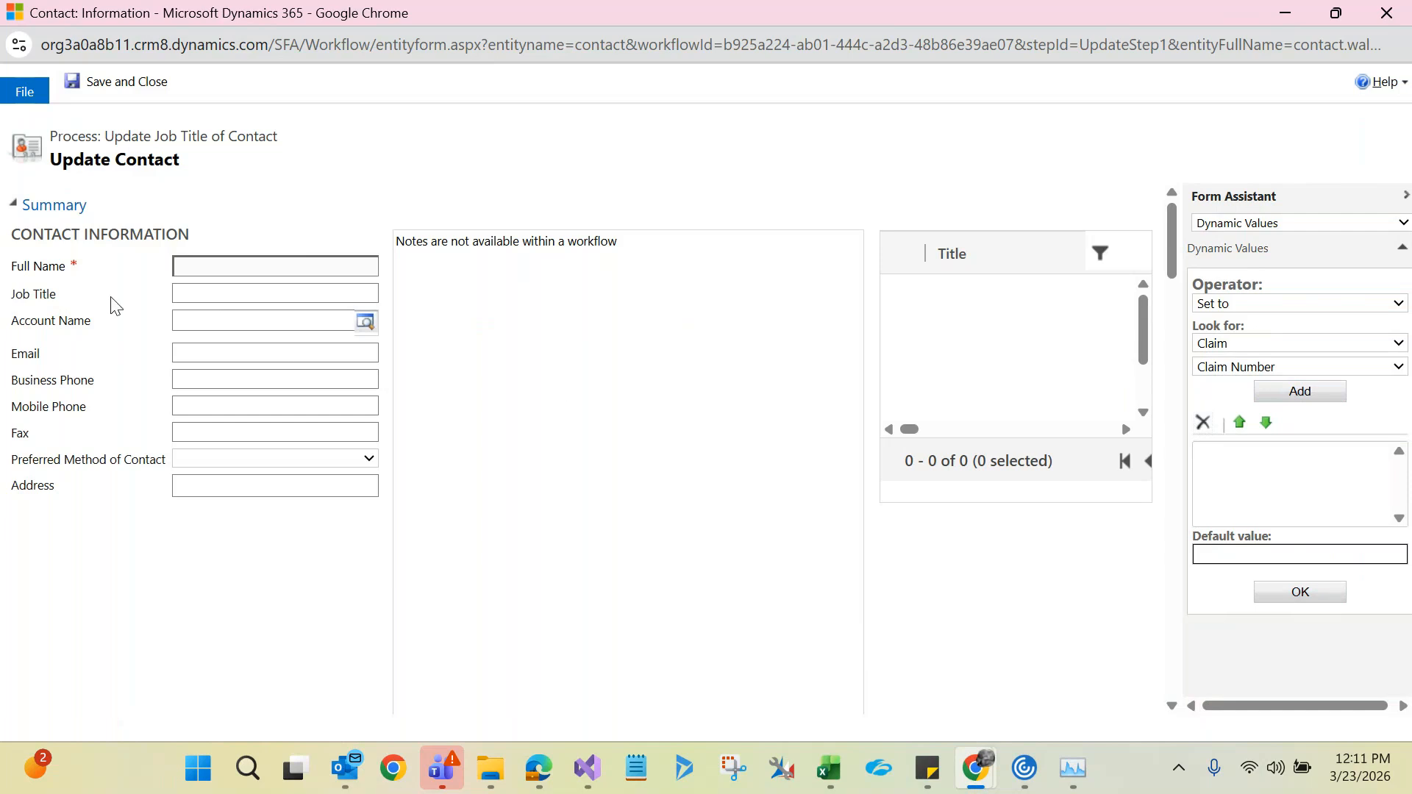
- Set Job Title to the dynamic value Claim Number from the Claim entity, then save and close the Update Contact properties
{"action": "left_click", "coordinate": [37, 303]}
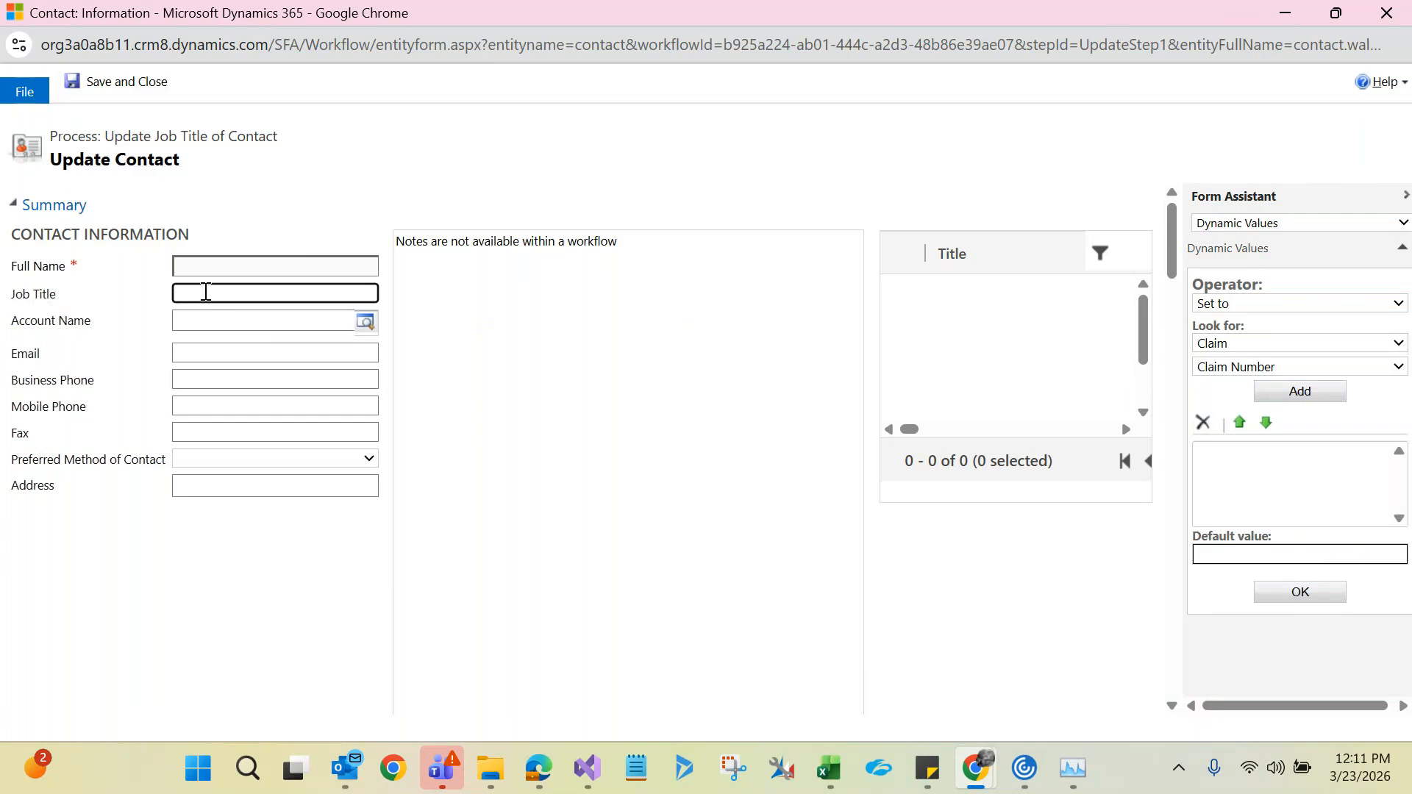
{"action": "left_click", "coordinate": [1226, 369]}
{"action": "left_click", "coordinate": [1226, 417]}
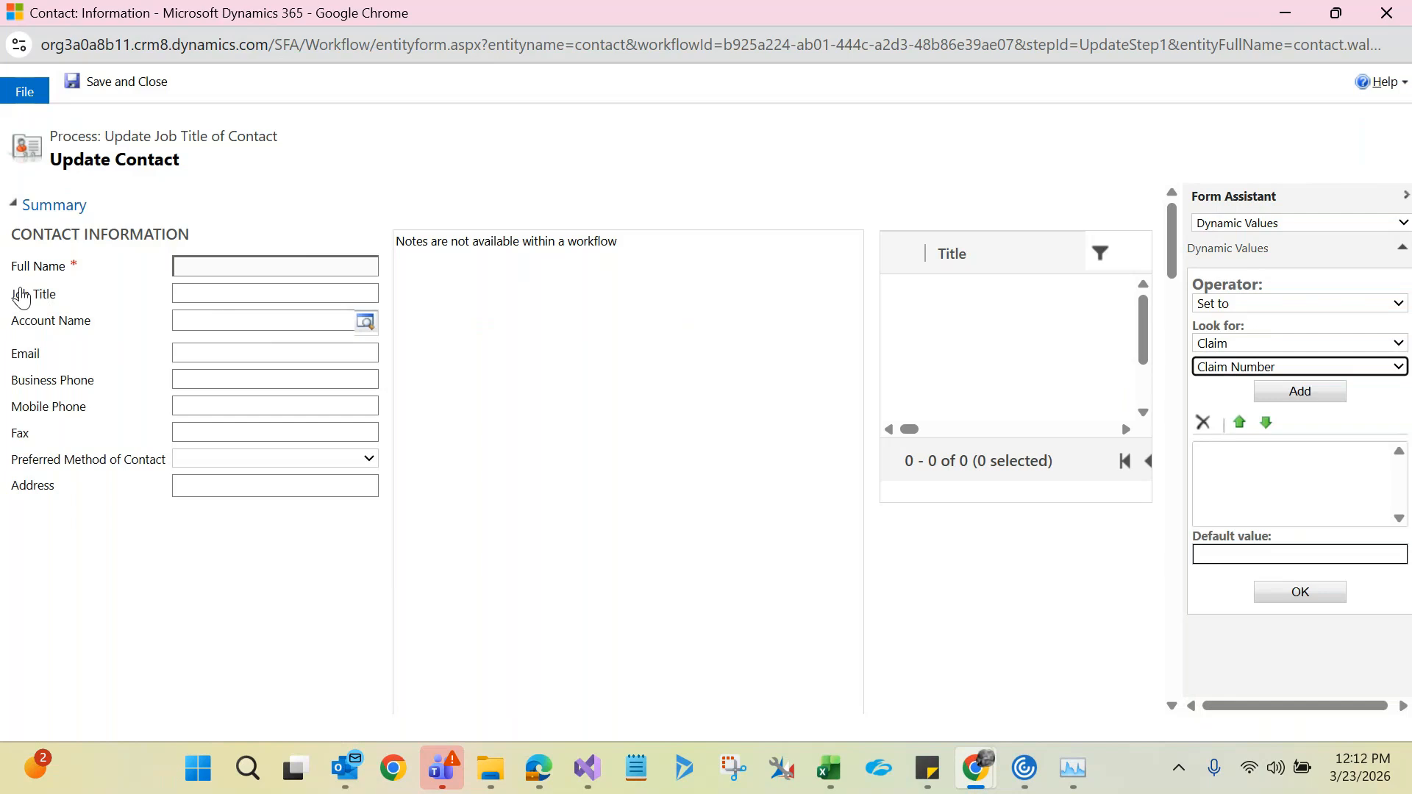
{"action": "left_click", "coordinate": [1289, 391]}
{"action": "left_click", "coordinate": [1270, 423]}
{"action": "left_click", "coordinate": [1274, 450]}
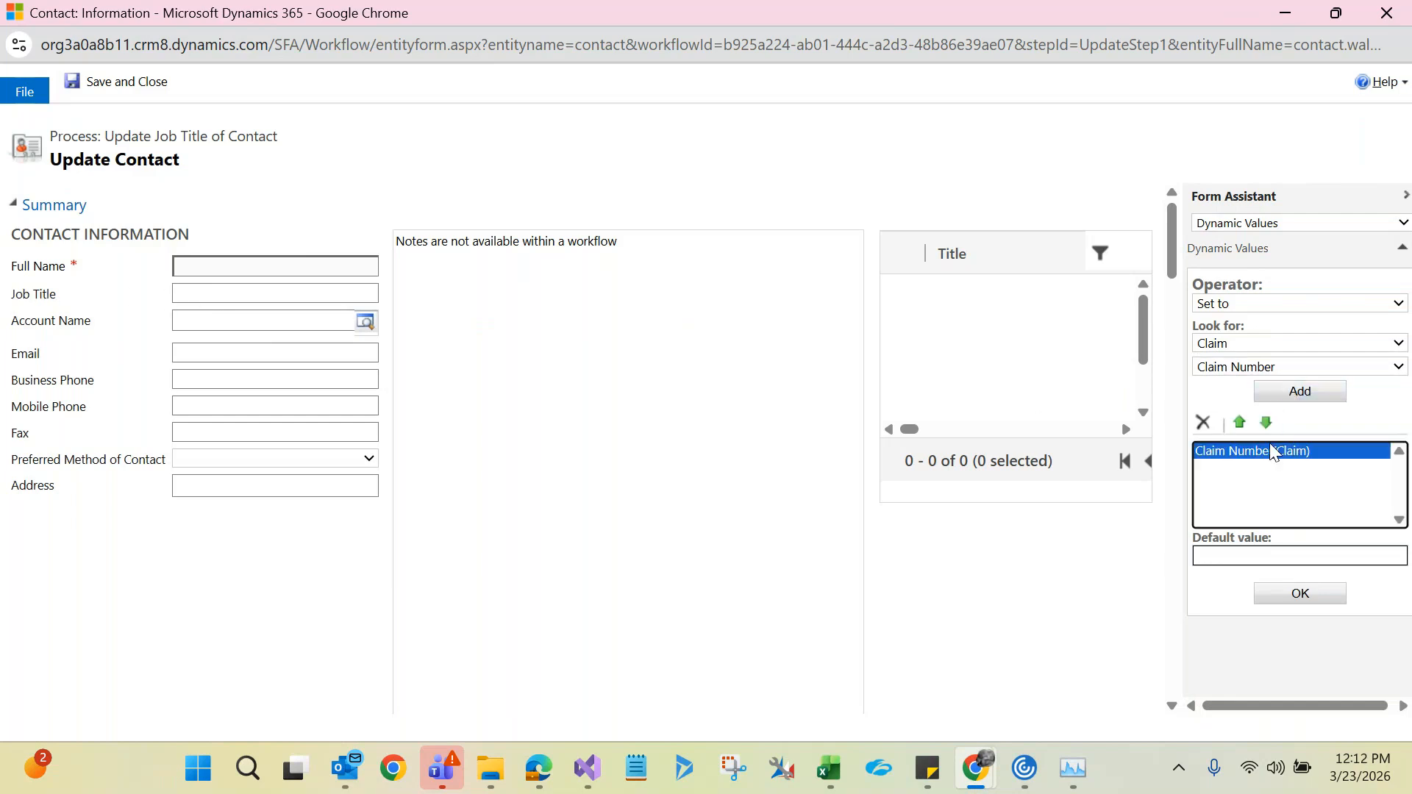
{"action": "left_click", "coordinate": [1293, 595]}
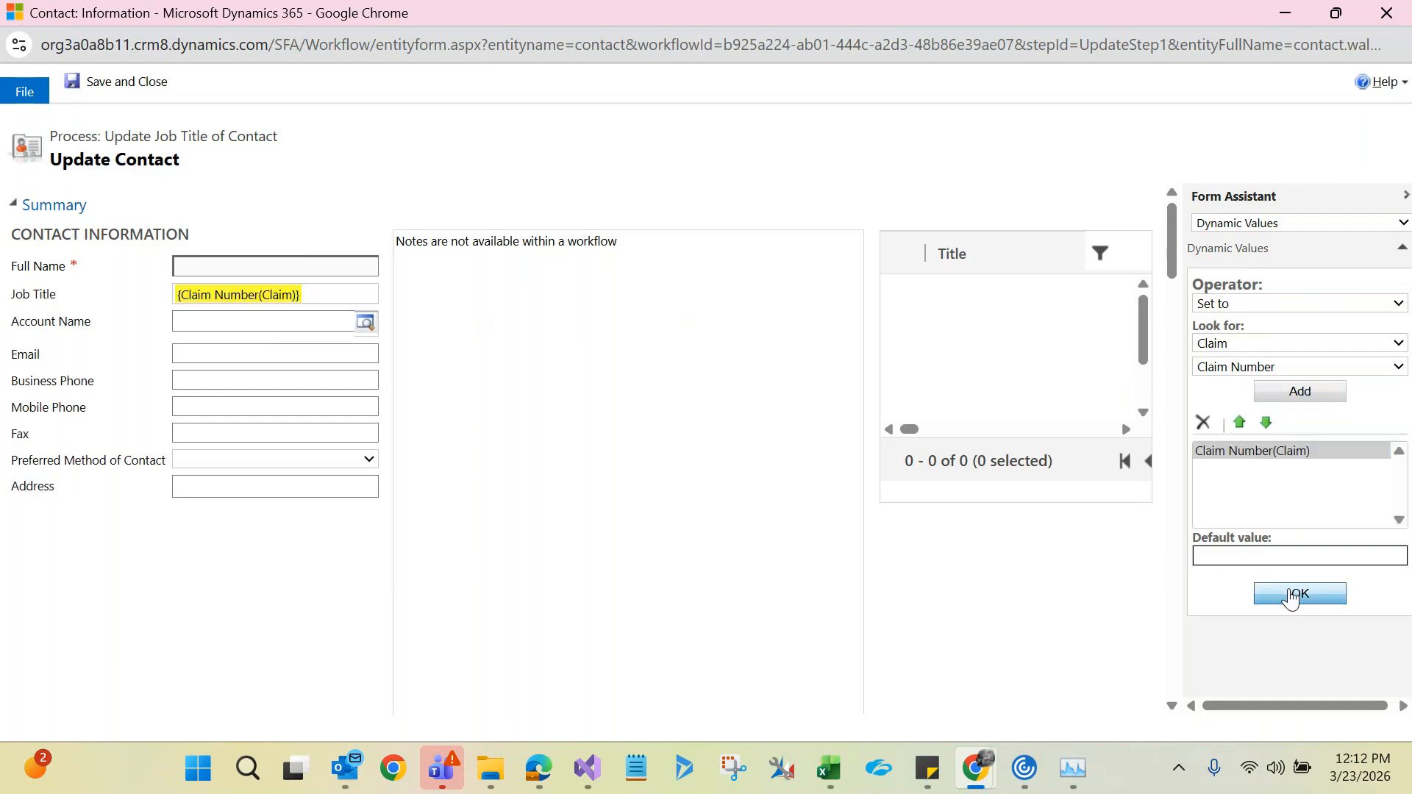
{"action": "left_click", "coordinate": [251, 300]}
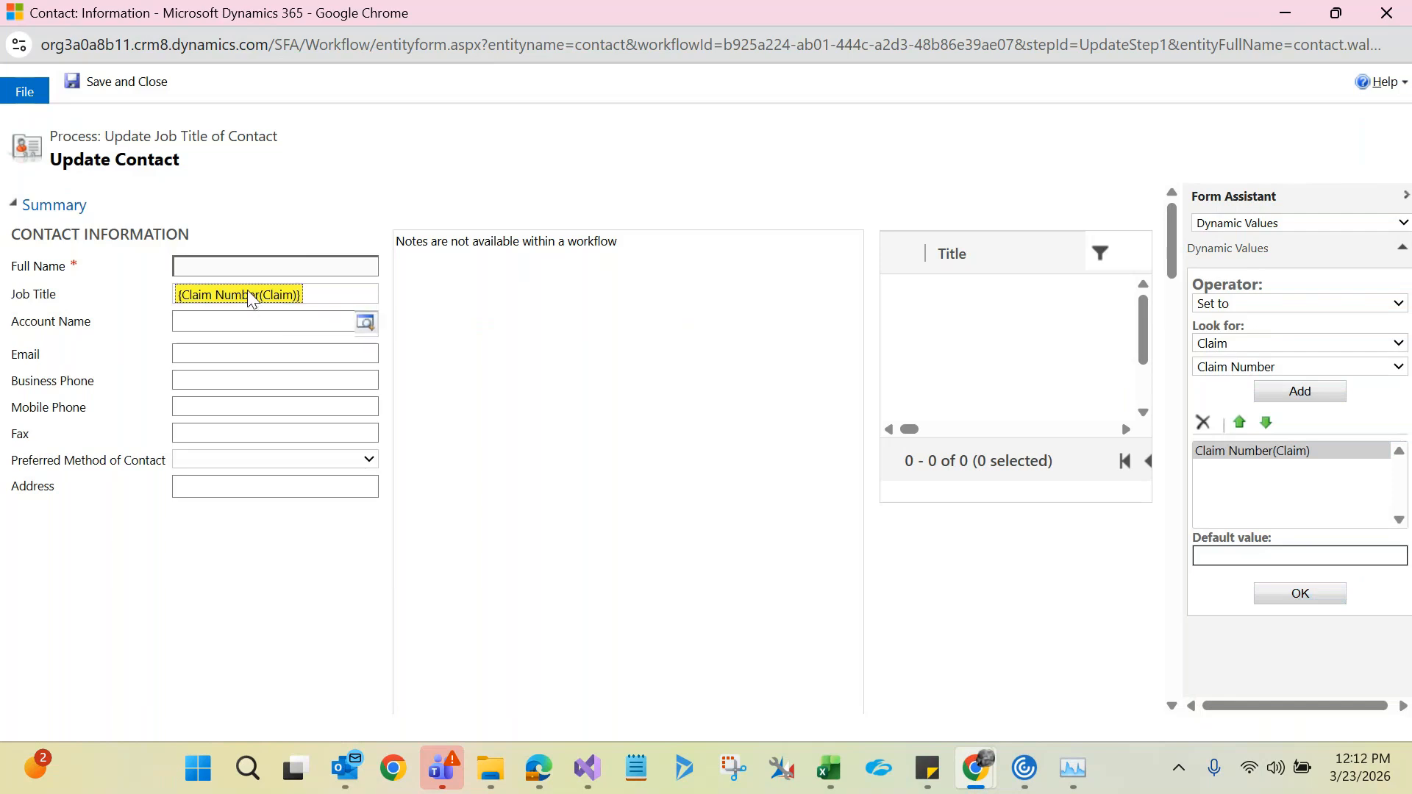
{"action": "left_click", "coordinate": [111, 82]}
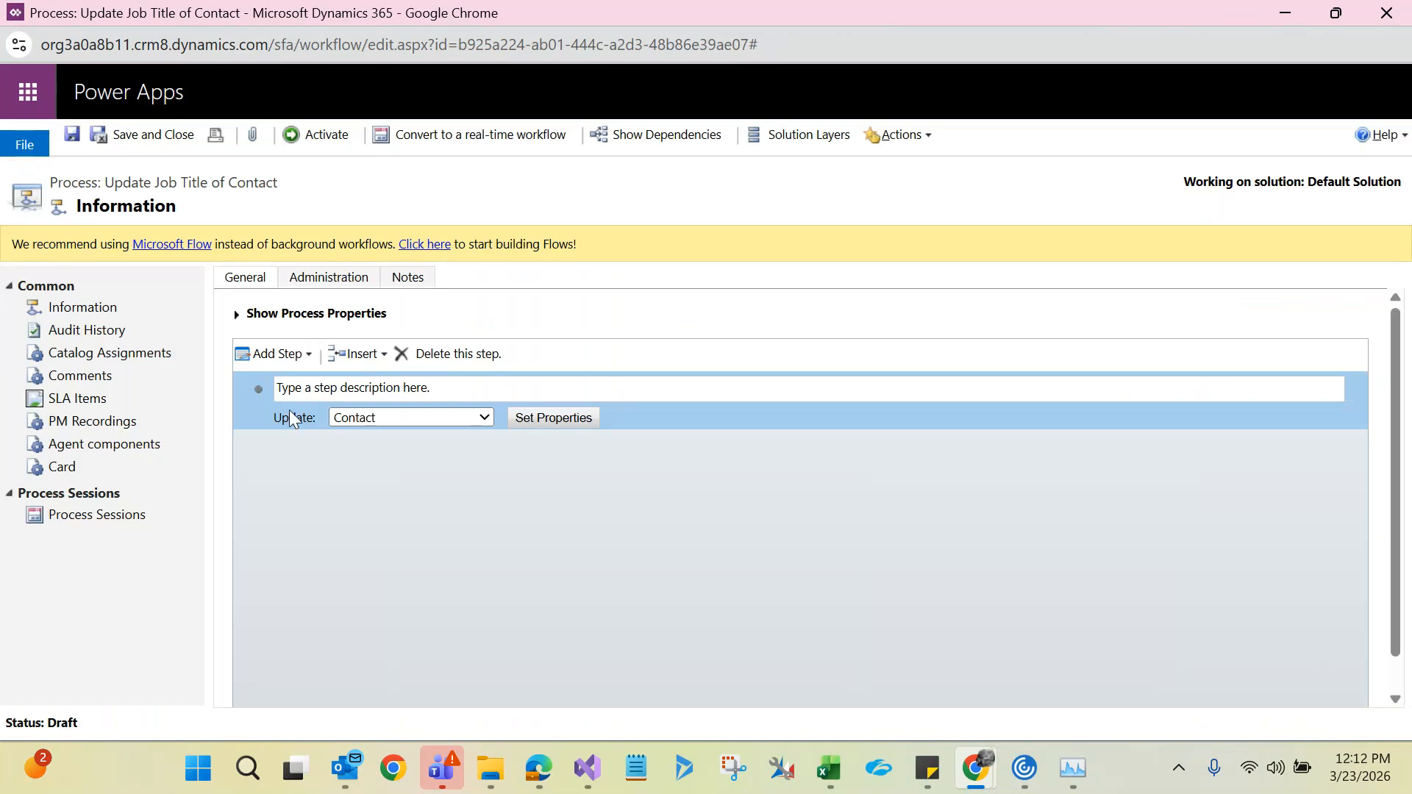
- Review the workflow's process properties, collapse them again, and dismiss the mail notification
{"action": "left_click", "coordinate": [243, 314]}
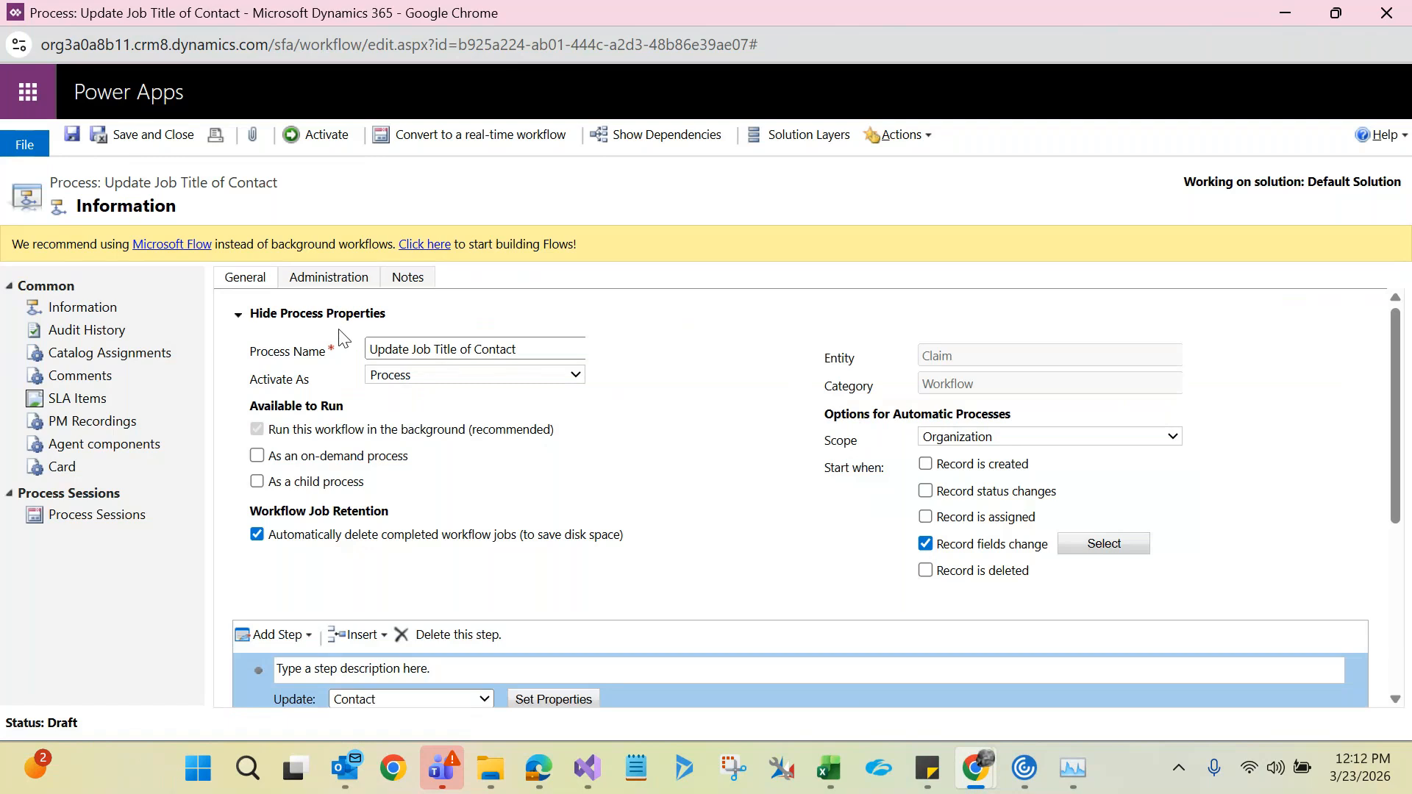
{"action": "left_click", "coordinate": [241, 315]}
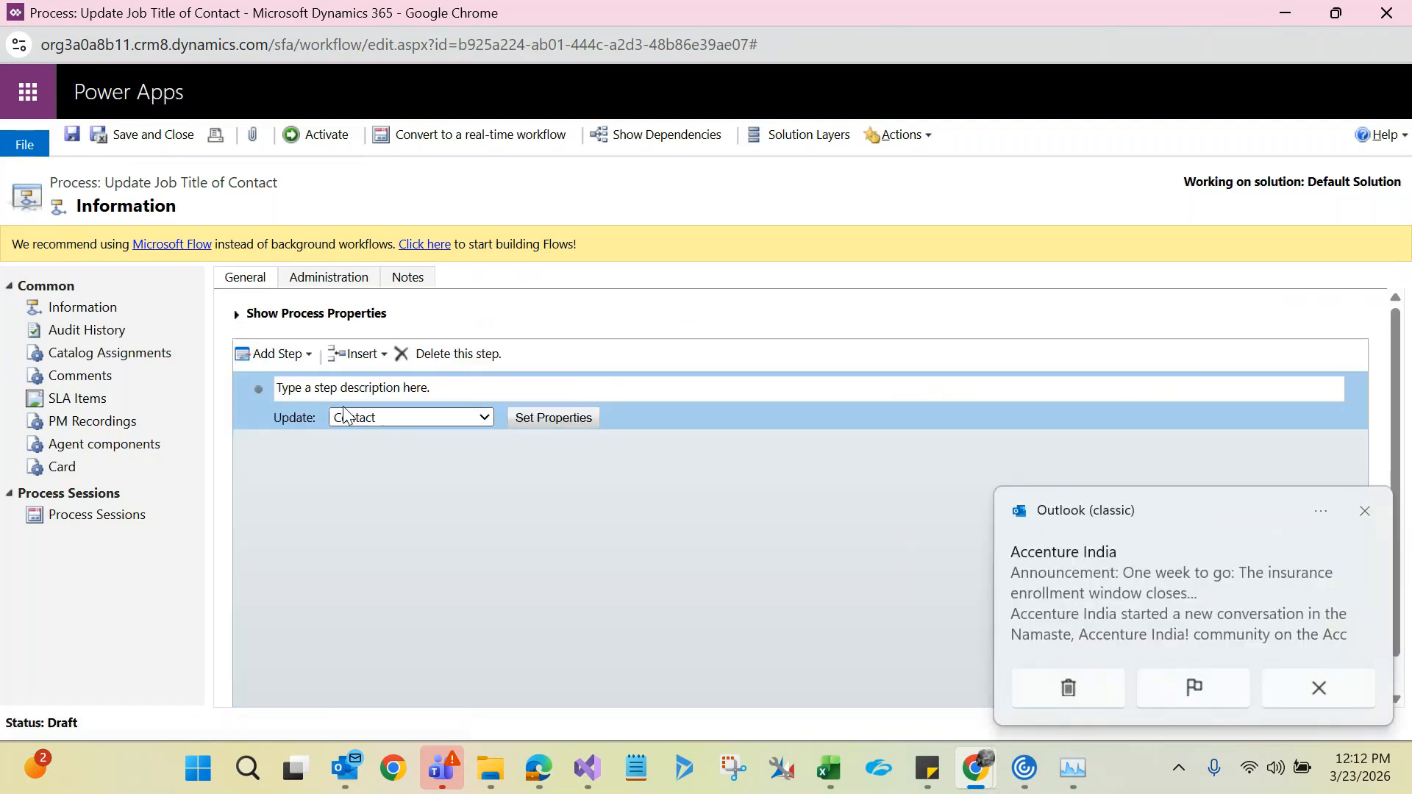
{"action": "left_click", "coordinate": [1365, 511]}
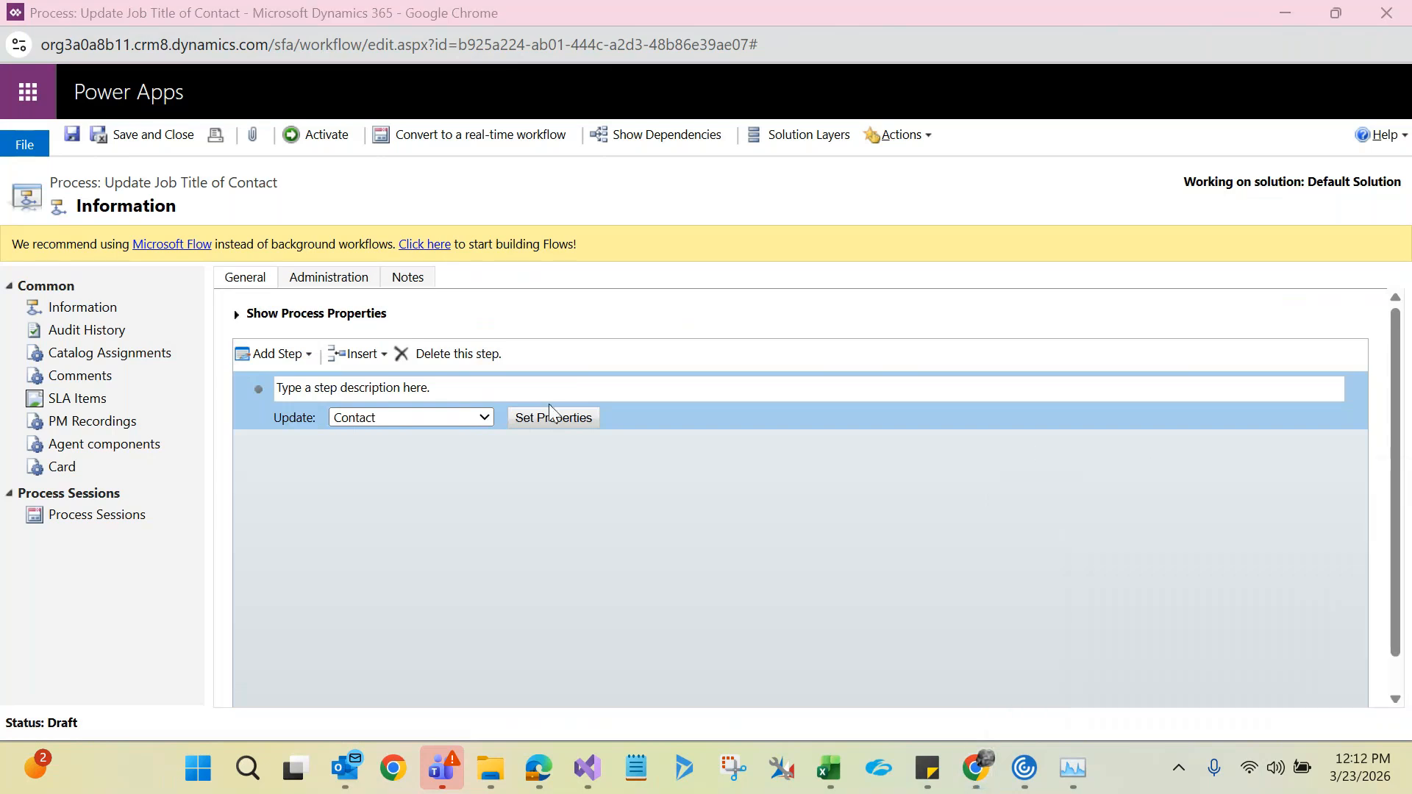
- Describe the Contact update step as "Update Job Title of Contact with Claim Number"
{"action": "left_click", "coordinate": [386, 386]}
{"action": "key", "text": "BackSpace"}
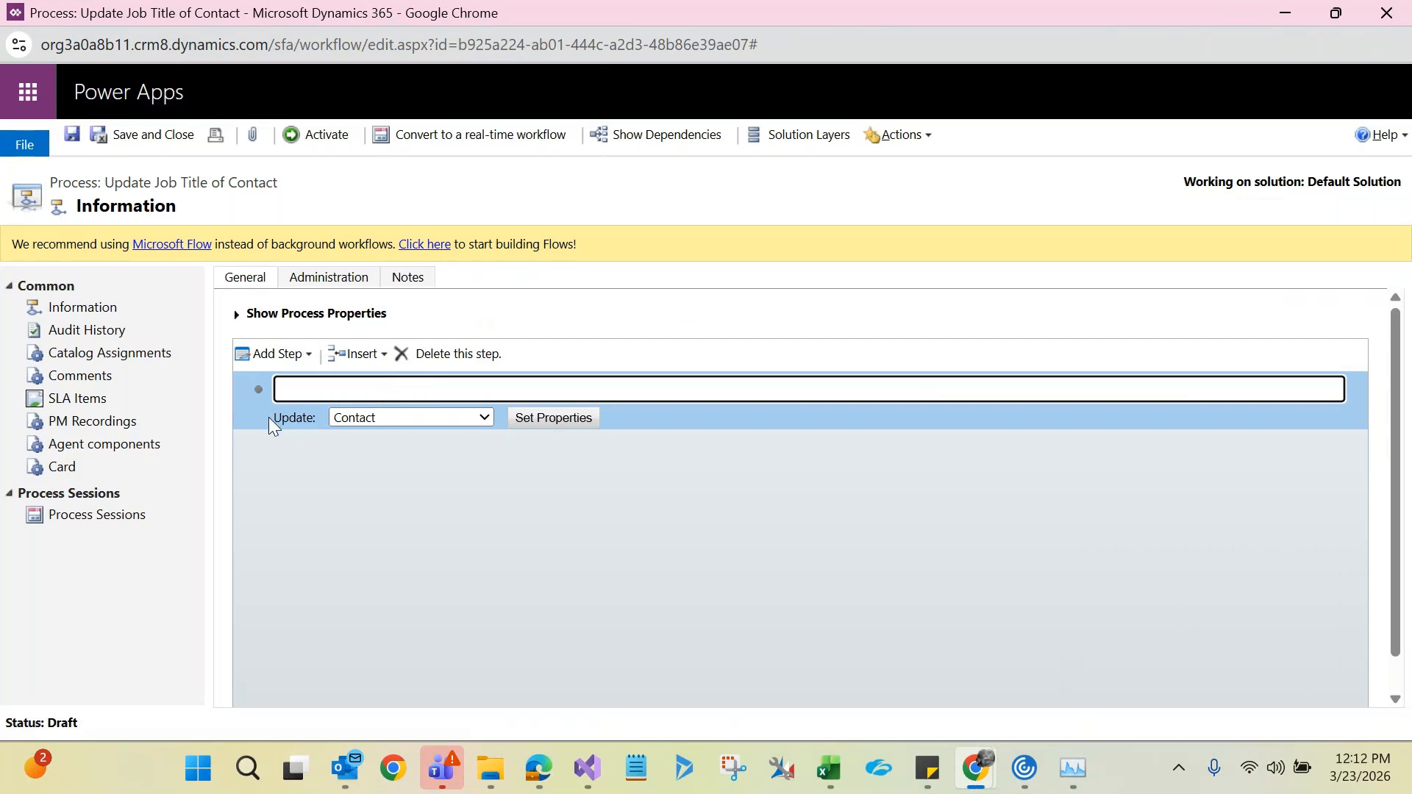
{"action": "type", "text": "Update Job Title of Contact will"}
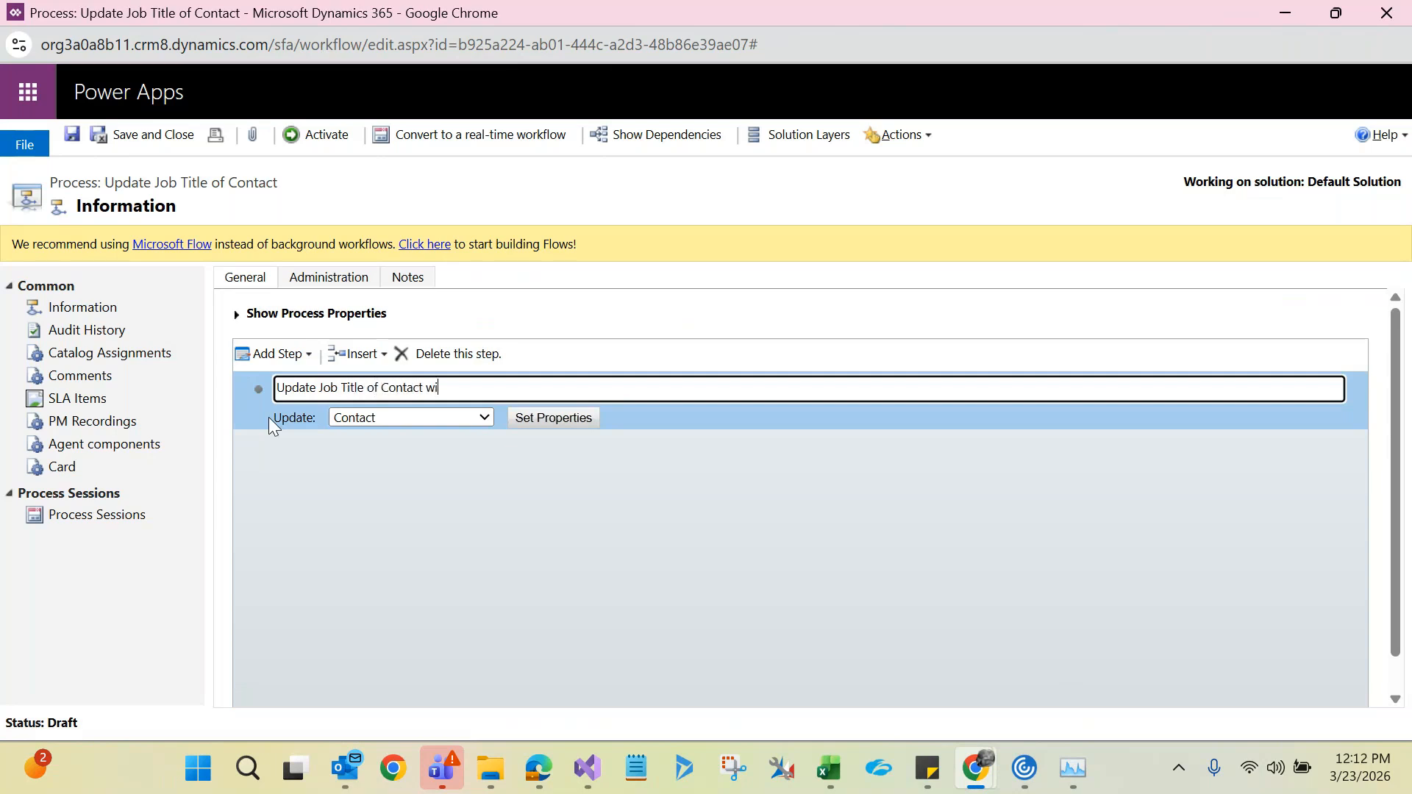
{"action": "key", "text": "BackSpace"}
{"action": "key", "text": "BackSpace"}
{"action": "type", "text": "rh"}
{"action": "key", "text": "BackSpace"}
{"action": "key", "text": "BackSpace"}
{"action": "type", "text": "th Claim Number"}
{"action": "left_click", "coordinate": [333, 515]}
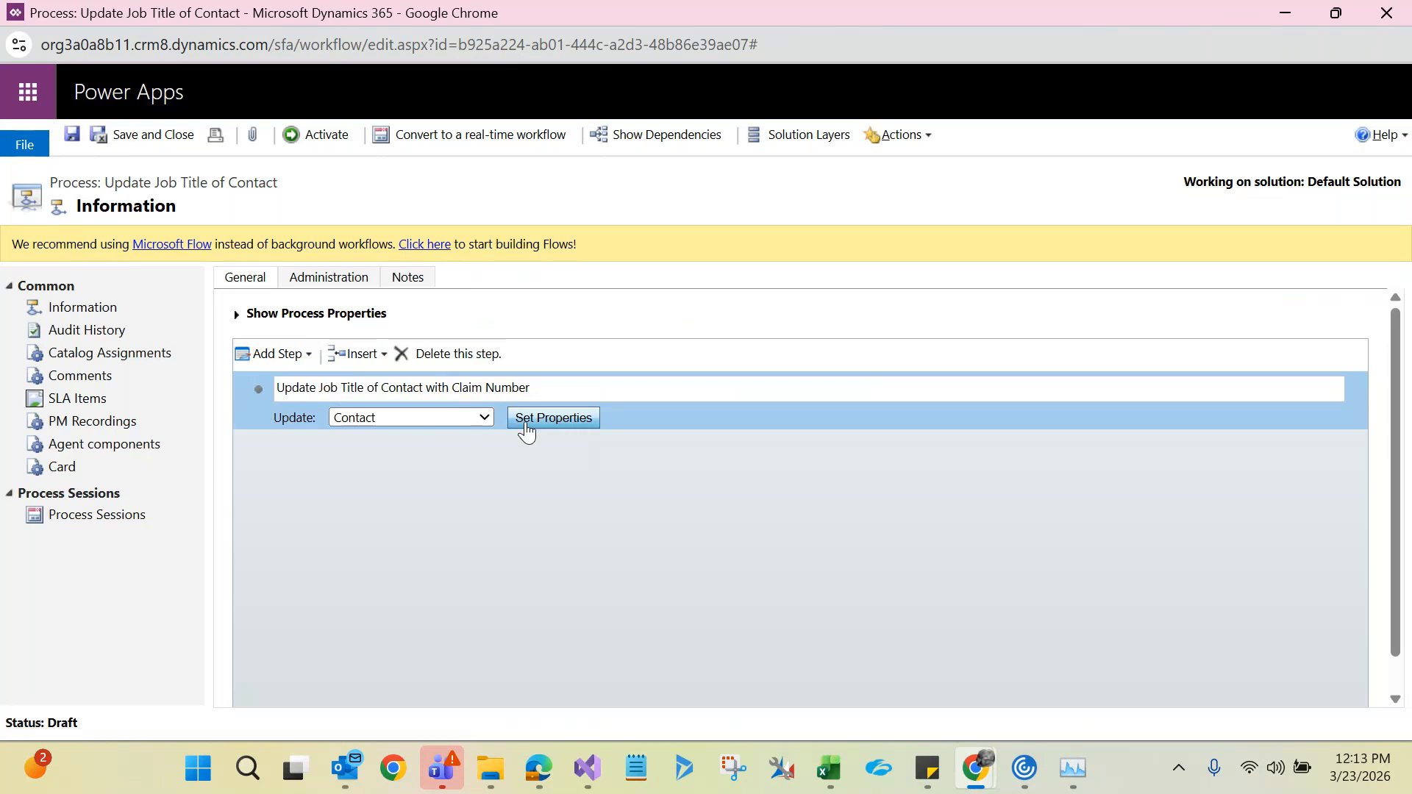
- Review the description text of the Contact update step without changing it
{"action": "mouse_move", "coordinate": [555, 394]}
{"action": "left_mouse_down"}
{"action": "mouse_move", "coordinate": [443, 405]}
{"action": "mouse_move", "coordinate": [548, 394]}
{"action": "left_mouse_up"}
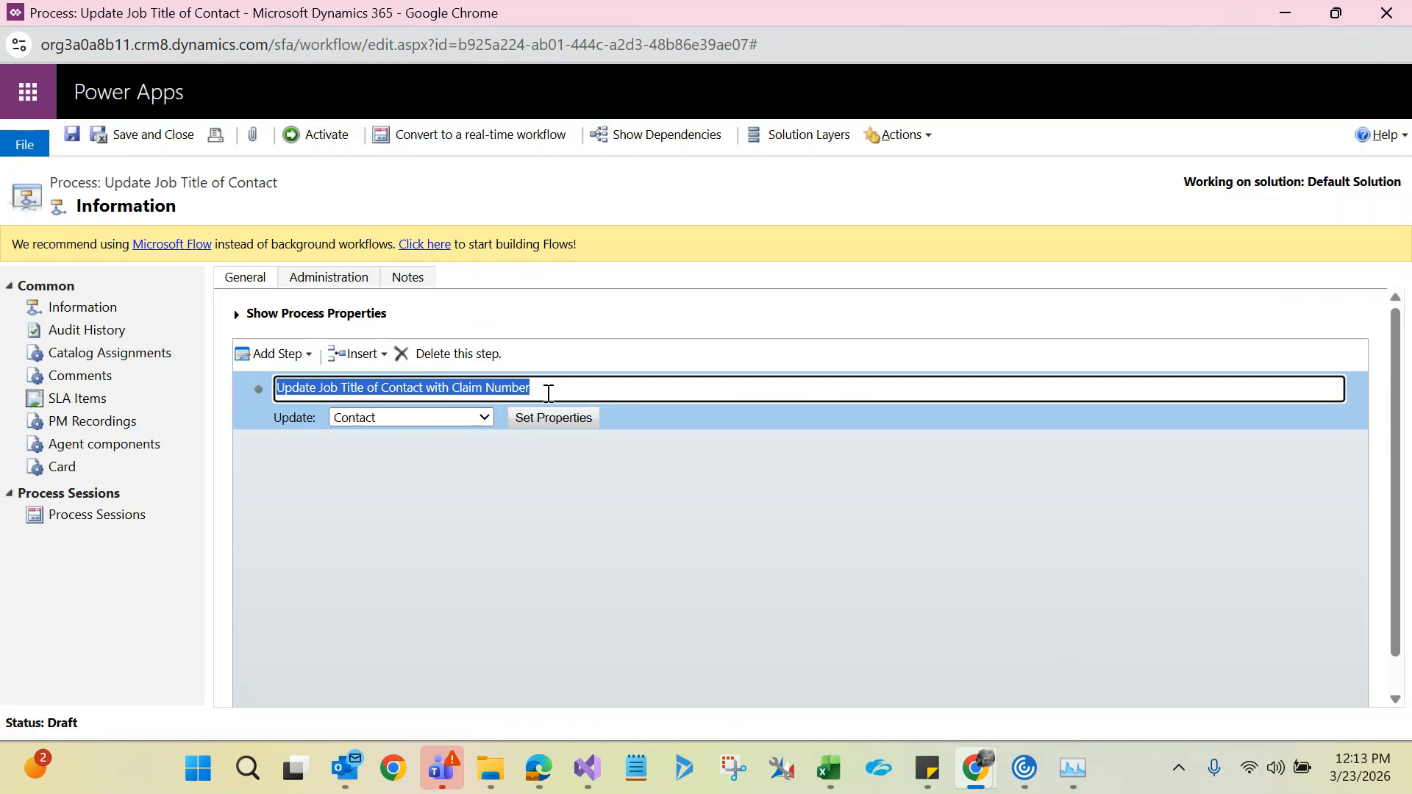
{"action": "left_click", "coordinate": [497, 548]}
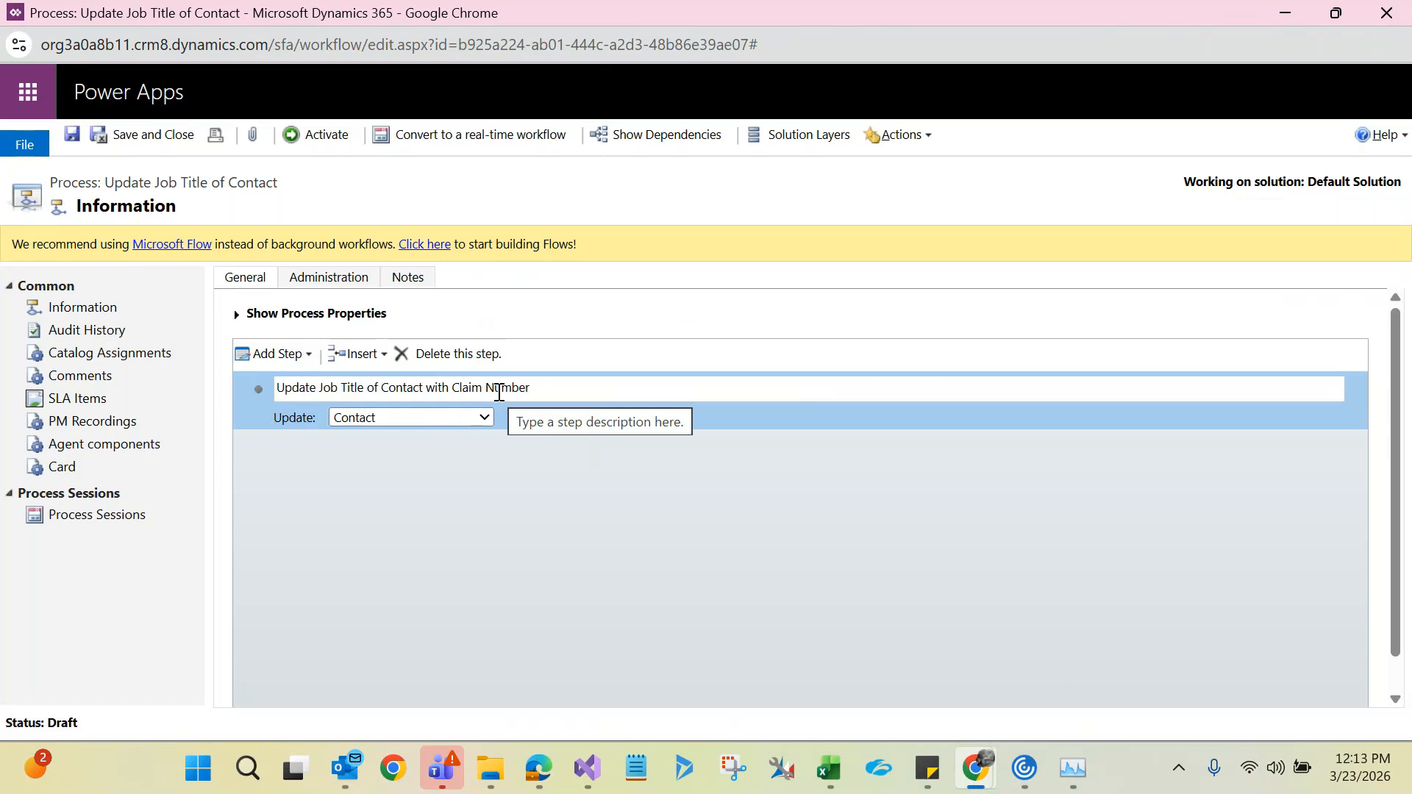
{"action": "left_click", "coordinate": [546, 386]}
{"action": "left_click", "coordinate": [546, 386]}
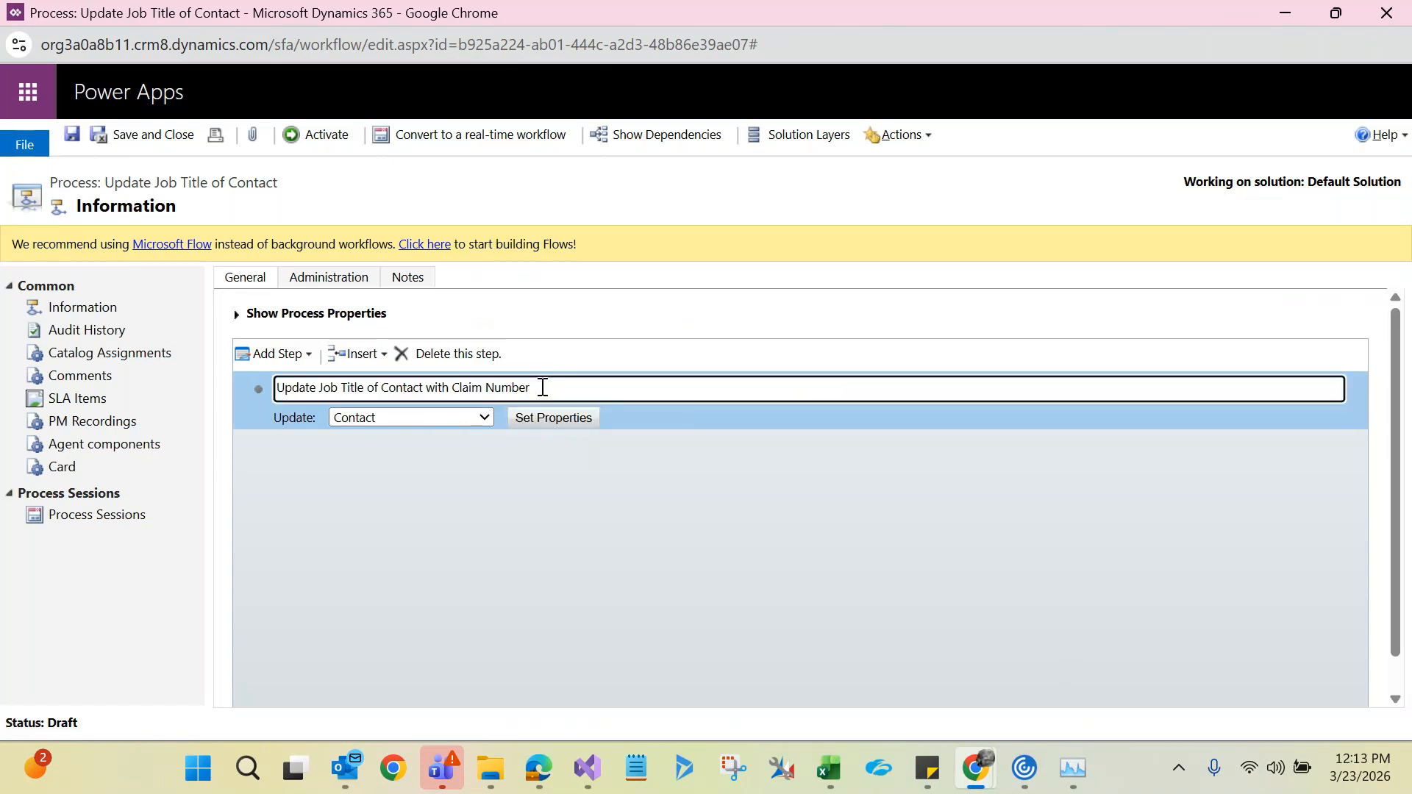
{"action": "left_click_drag", "start_coordinate": [542, 388], "coordinate": [276, 422]}
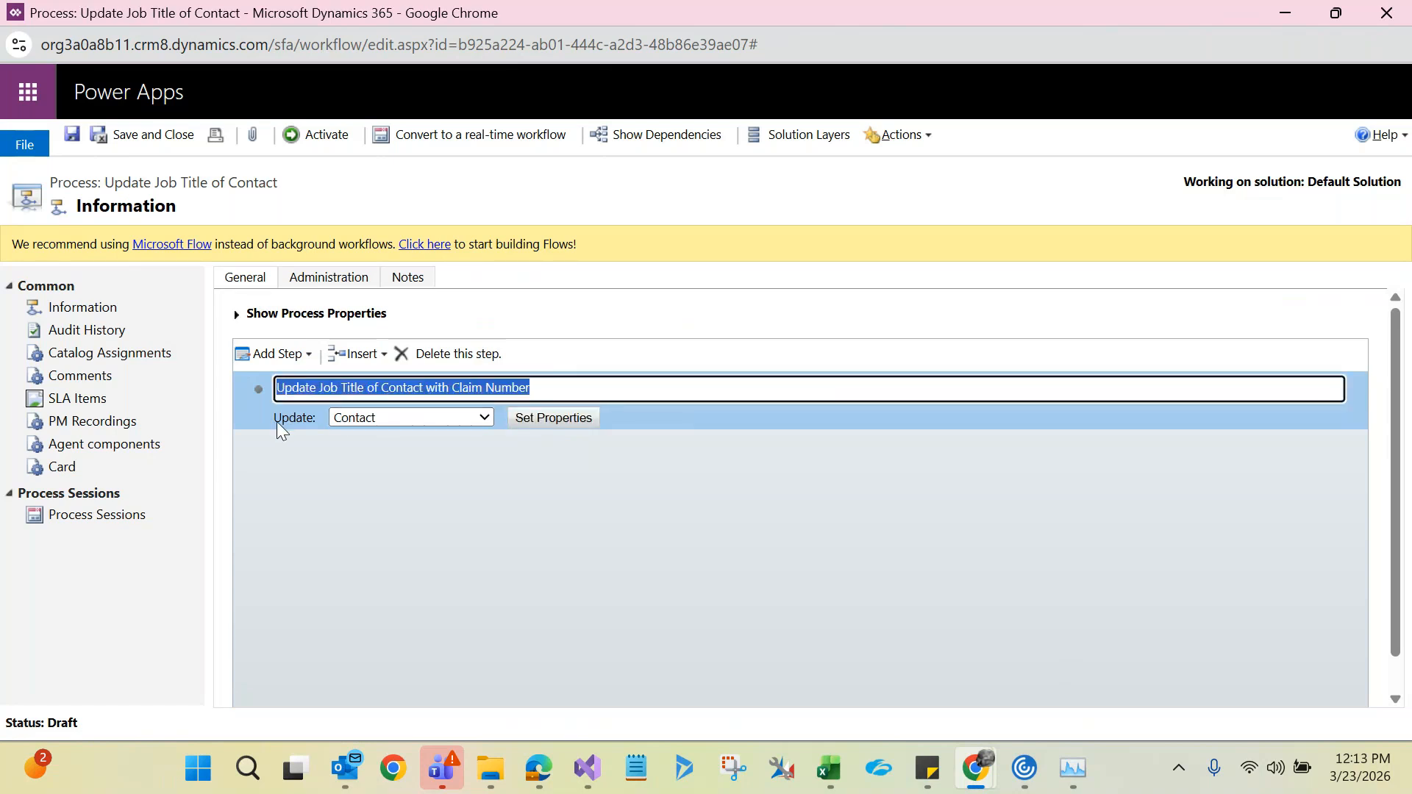
{"action": "left_click", "coordinate": [316, 508]}
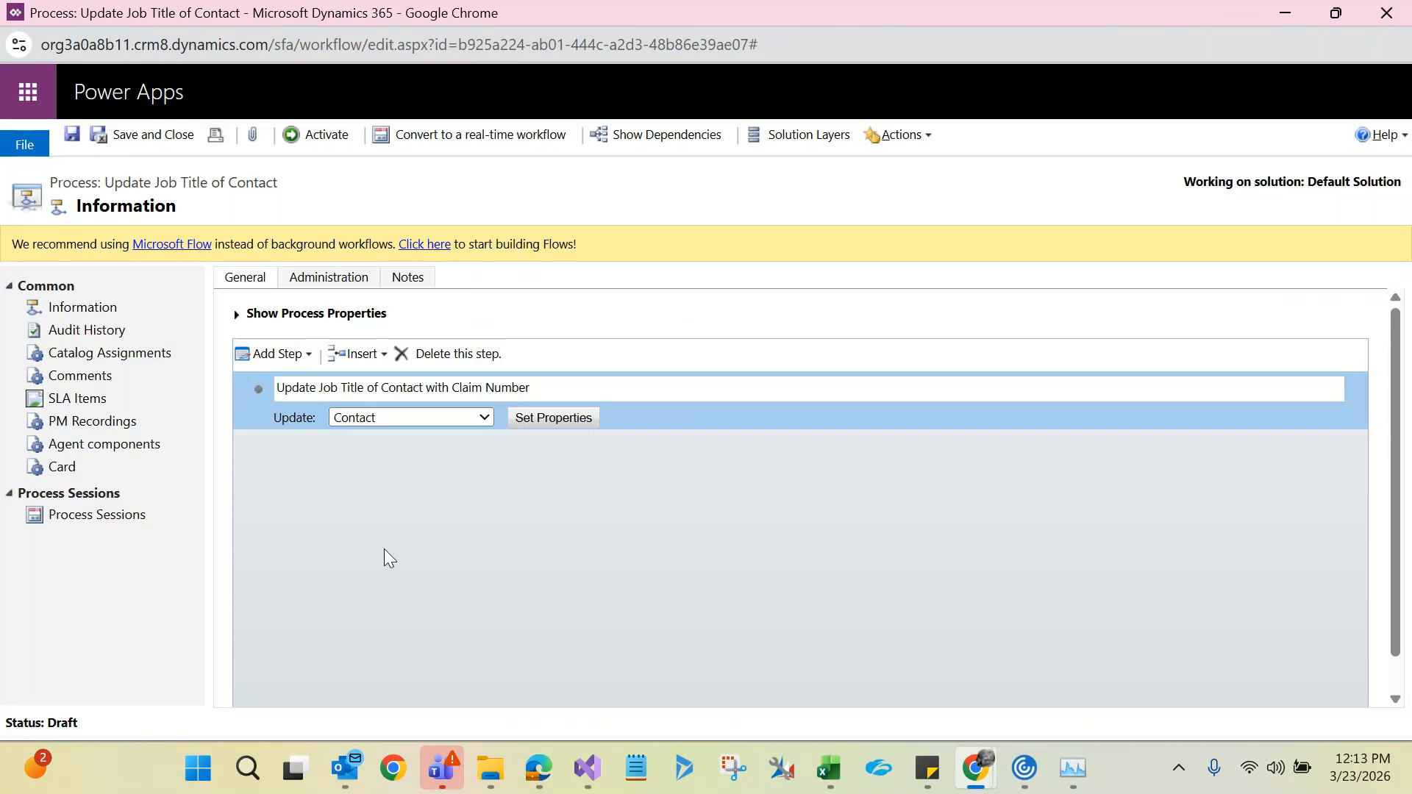
{"action": "left_click", "coordinate": [289, 391]}
{"action": "left_click_drag", "start_coordinate": [279, 388], "coordinate": [536, 383]}
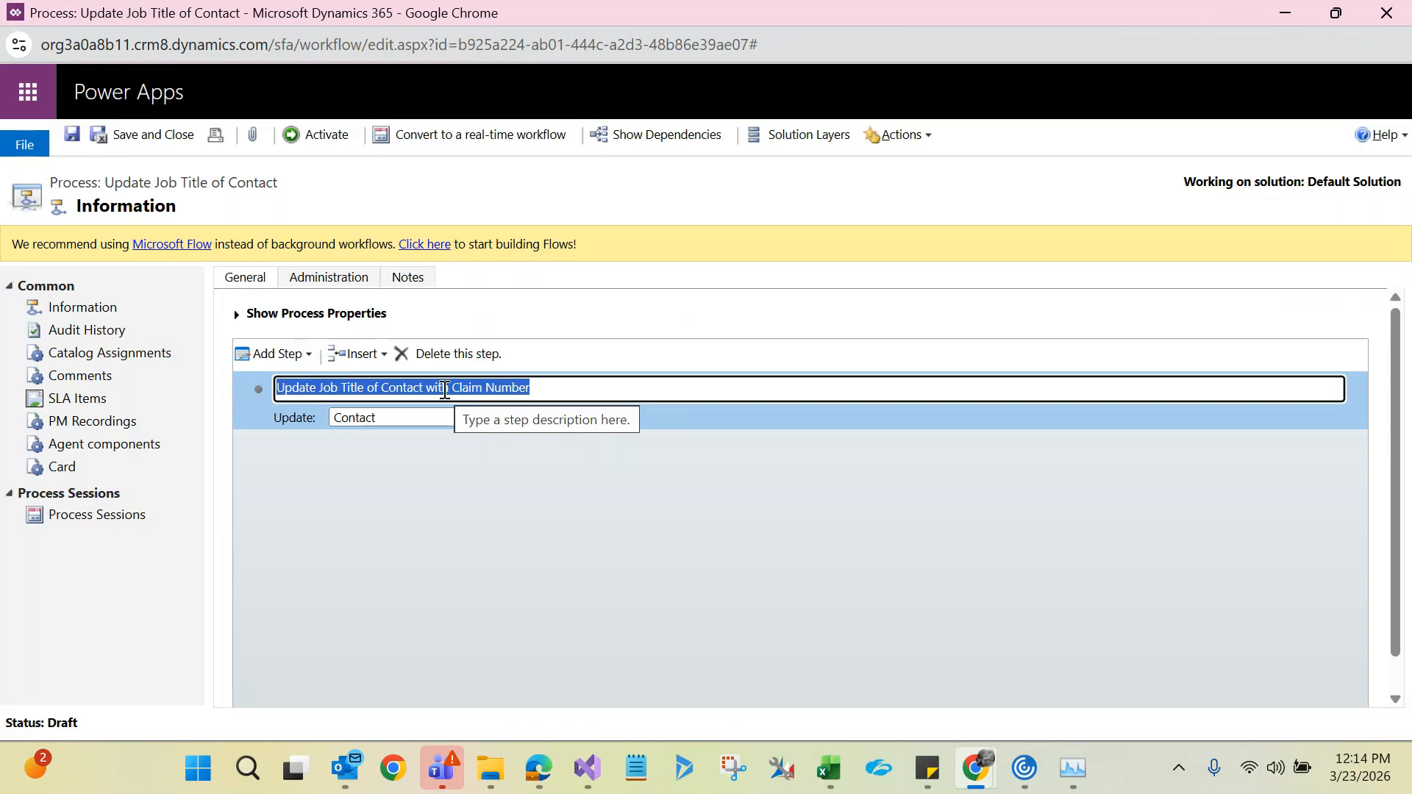
{"action": "left_click", "coordinate": [347, 522]}
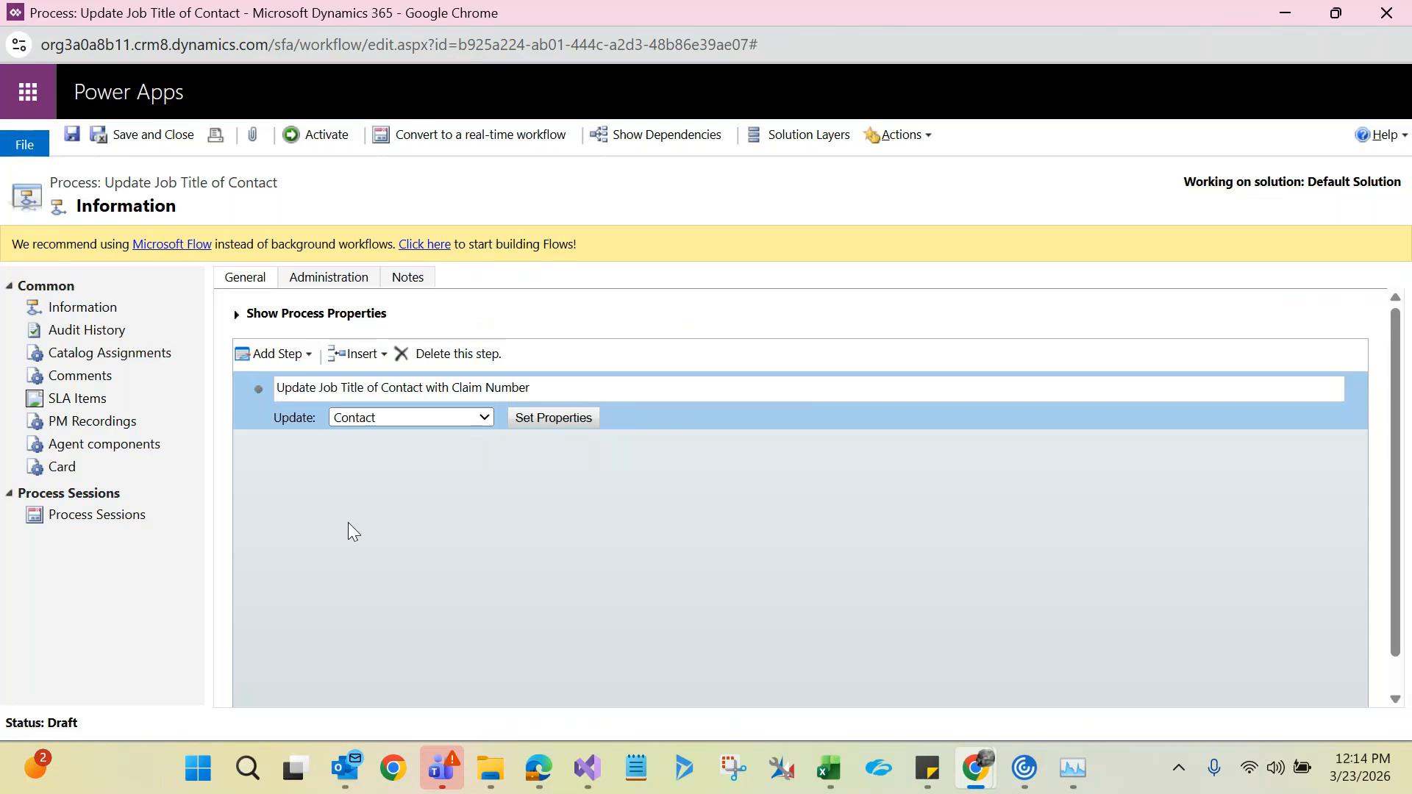
- Save the workflow and check its Claim entity and the fields monitored for changes, leaving the field selection as it is
{"action": "left_click", "coordinate": [74, 137]}
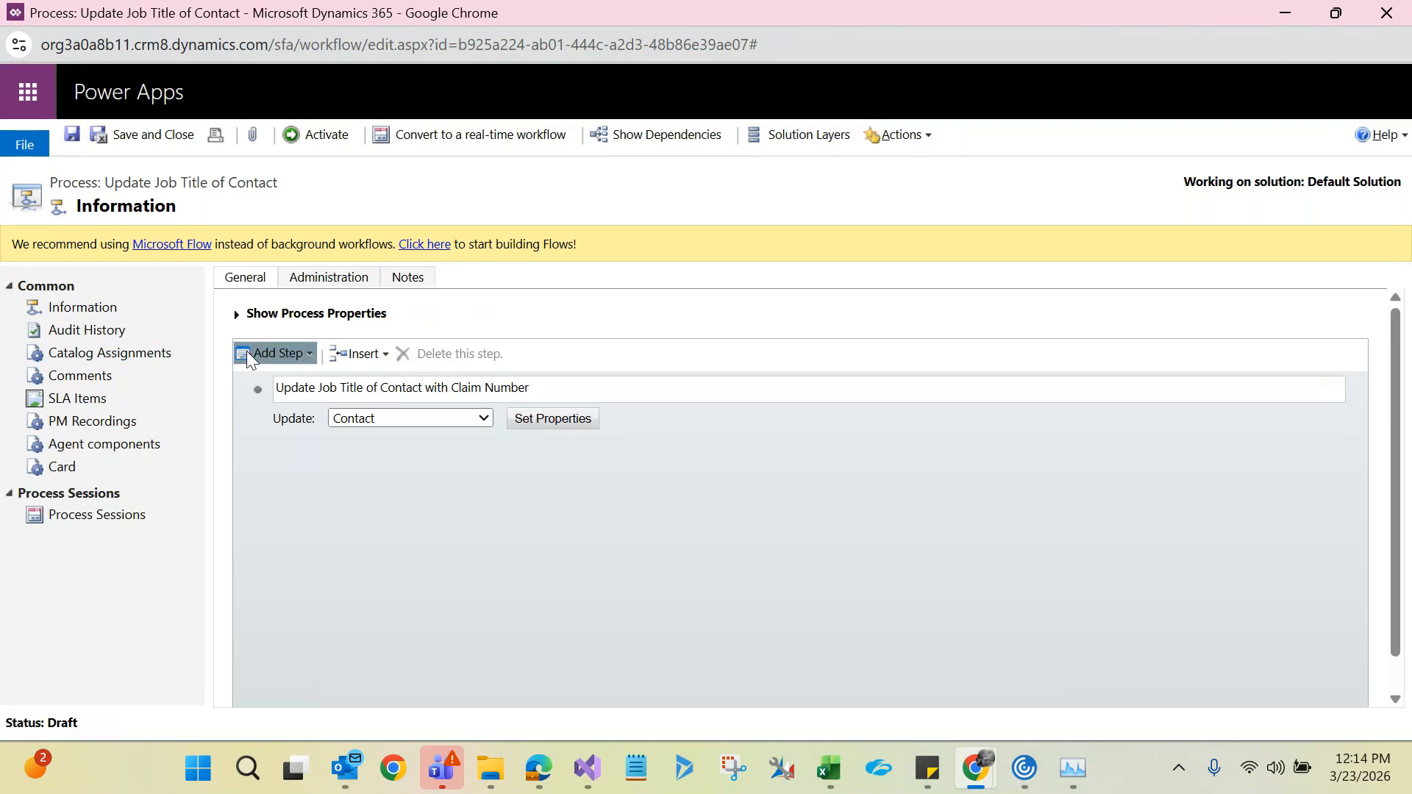
{"action": "left_click", "coordinate": [236, 315]}
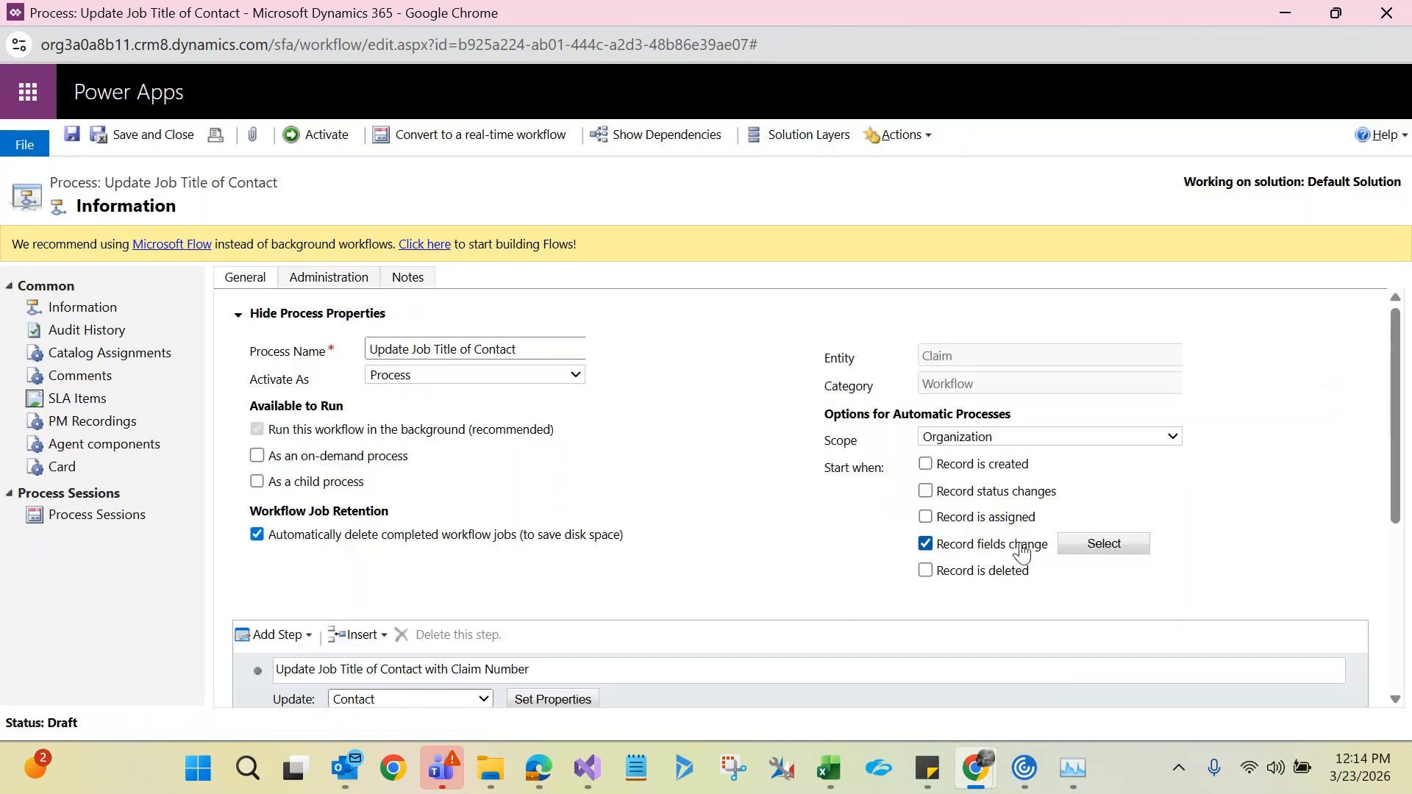
{"action": "left_click", "coordinate": [1093, 544]}
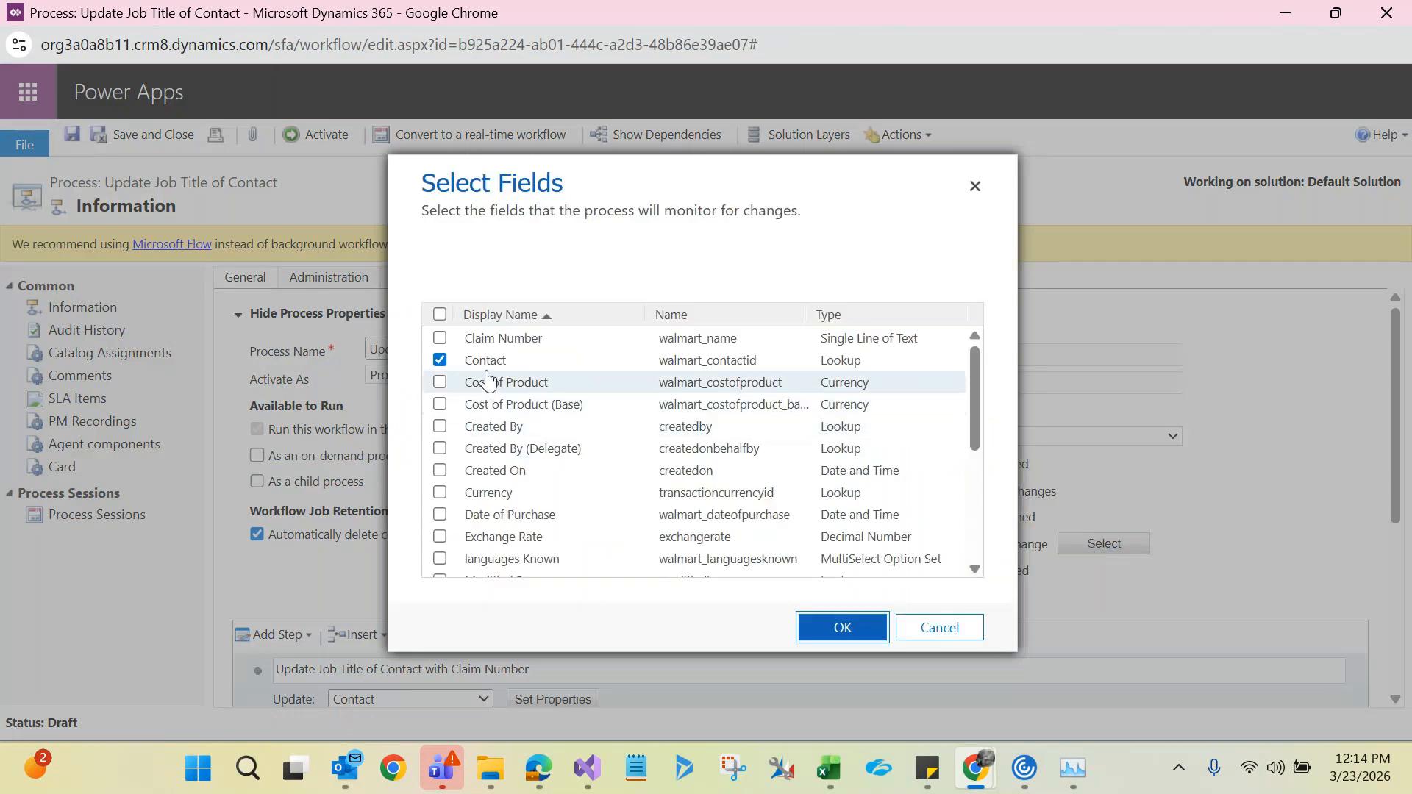
{"action": "left_click", "coordinate": [937, 639]}
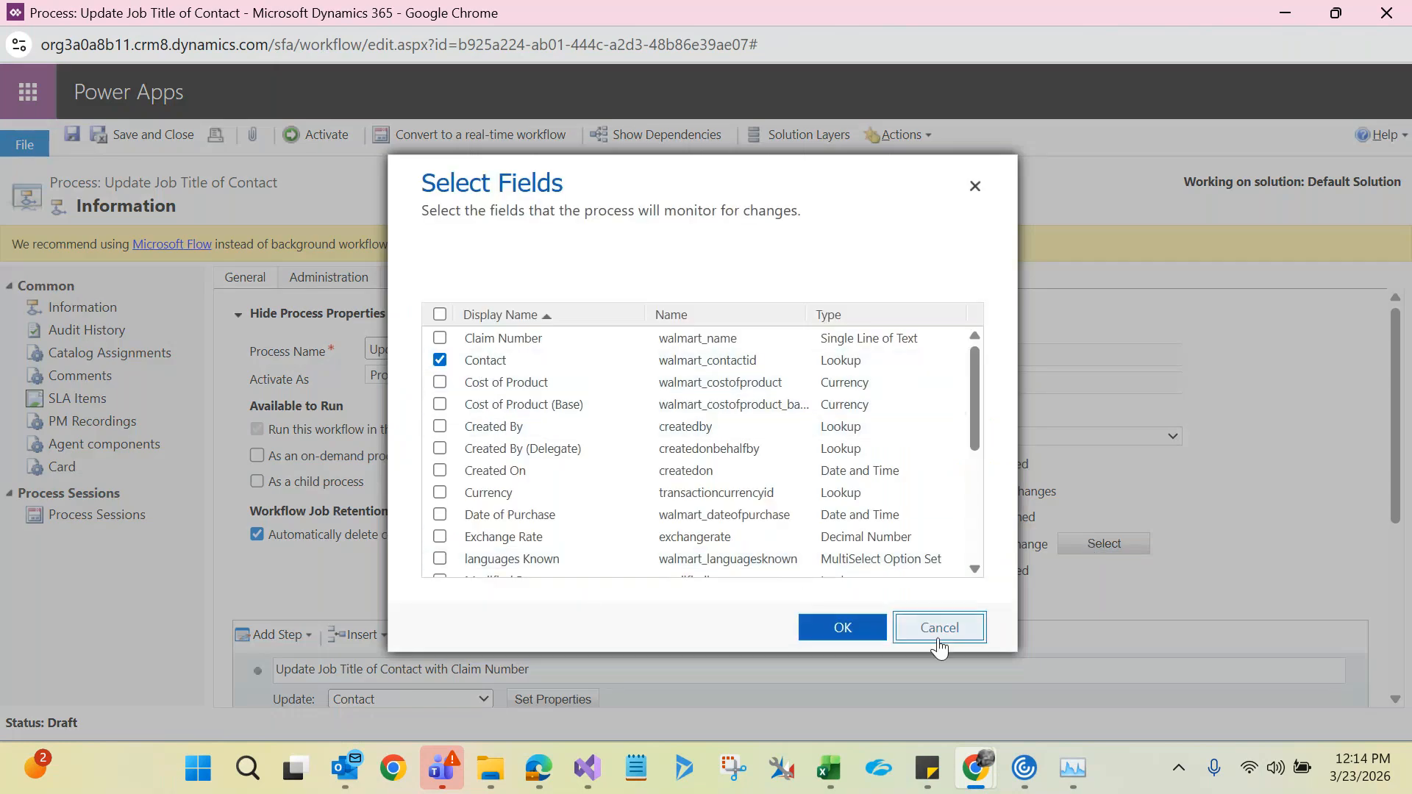
{"action": "double_click", "coordinate": [946, 358]}
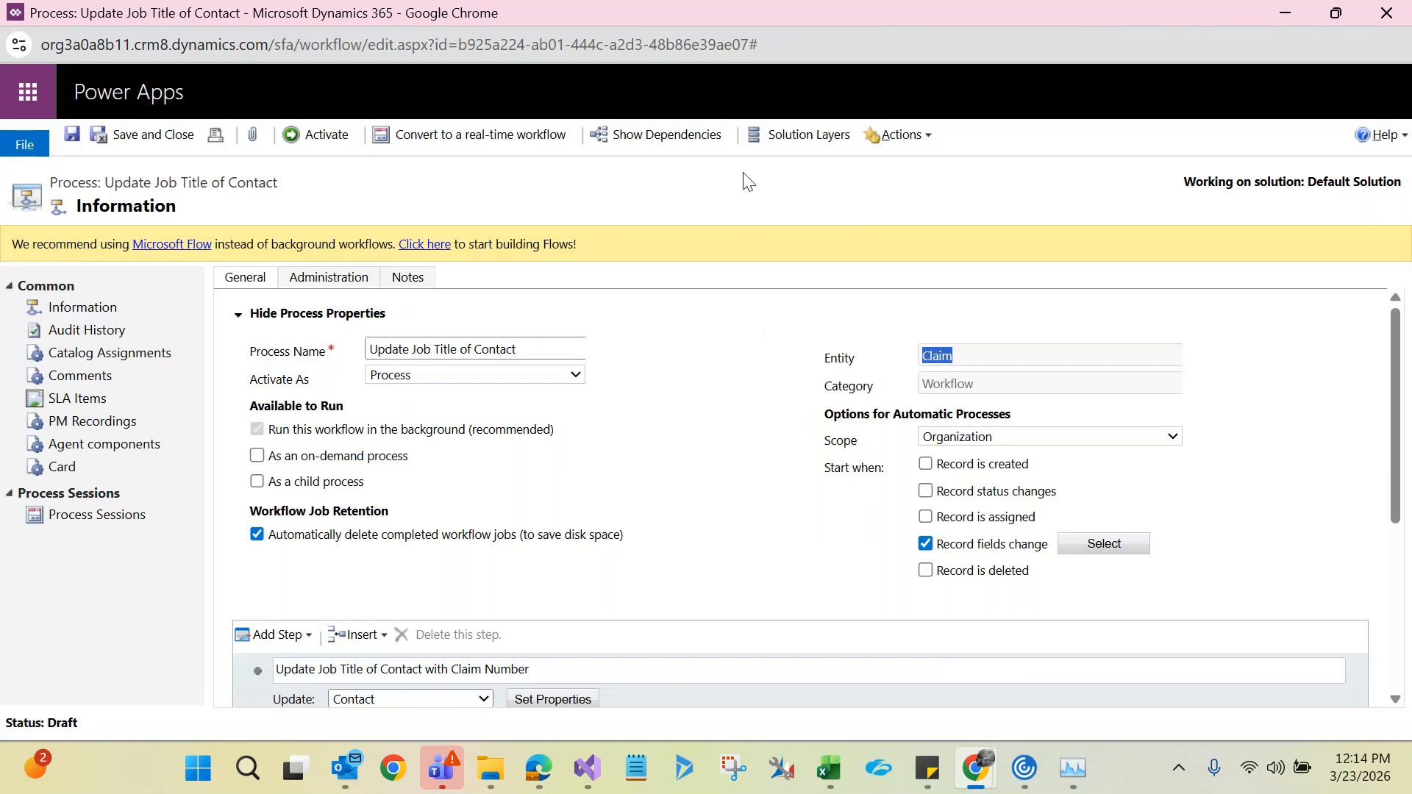
- Activate the Update Job Title of Contact workflow and review its process name, trigger and update step
{"action": "left_click", "coordinate": [313, 133]}
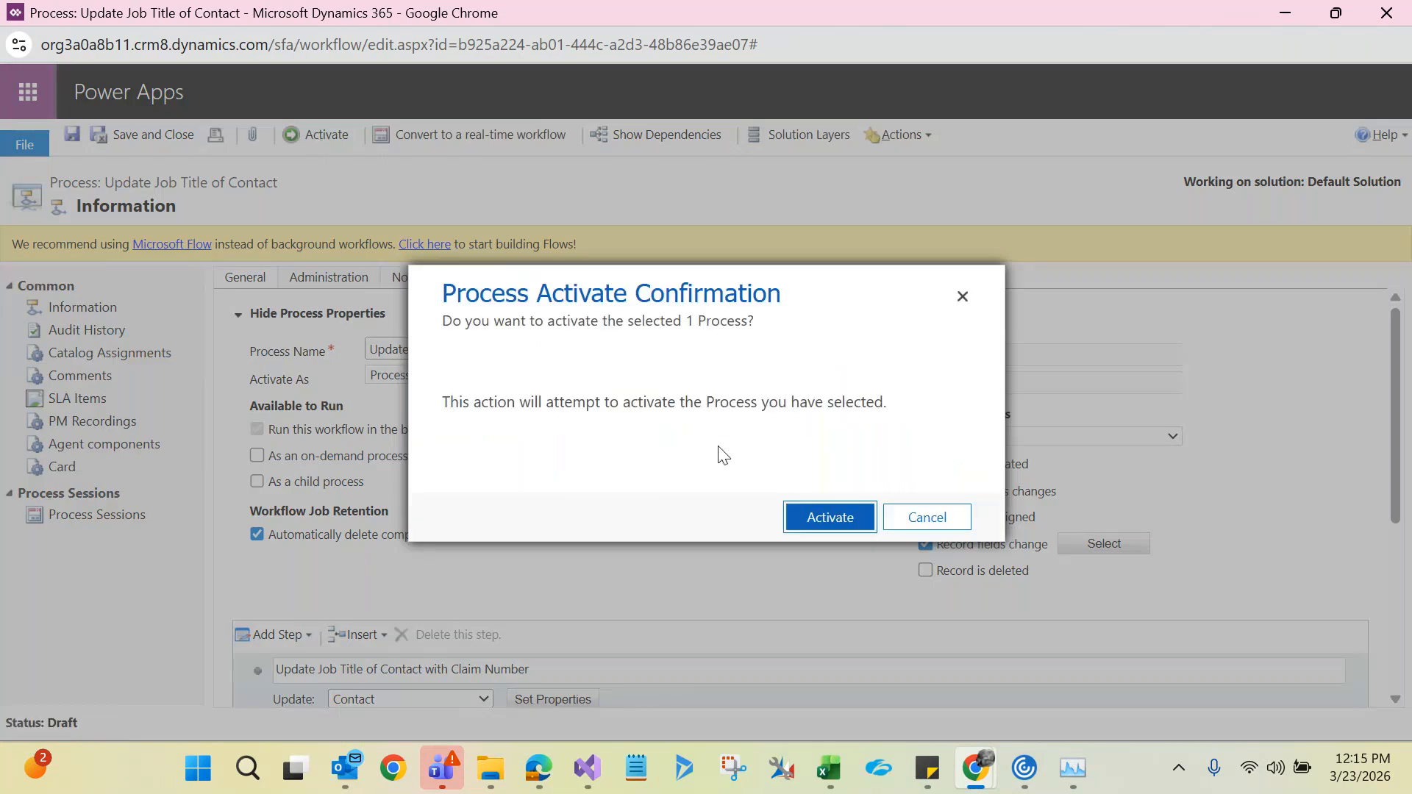
{"action": "left_click", "coordinate": [816, 529]}
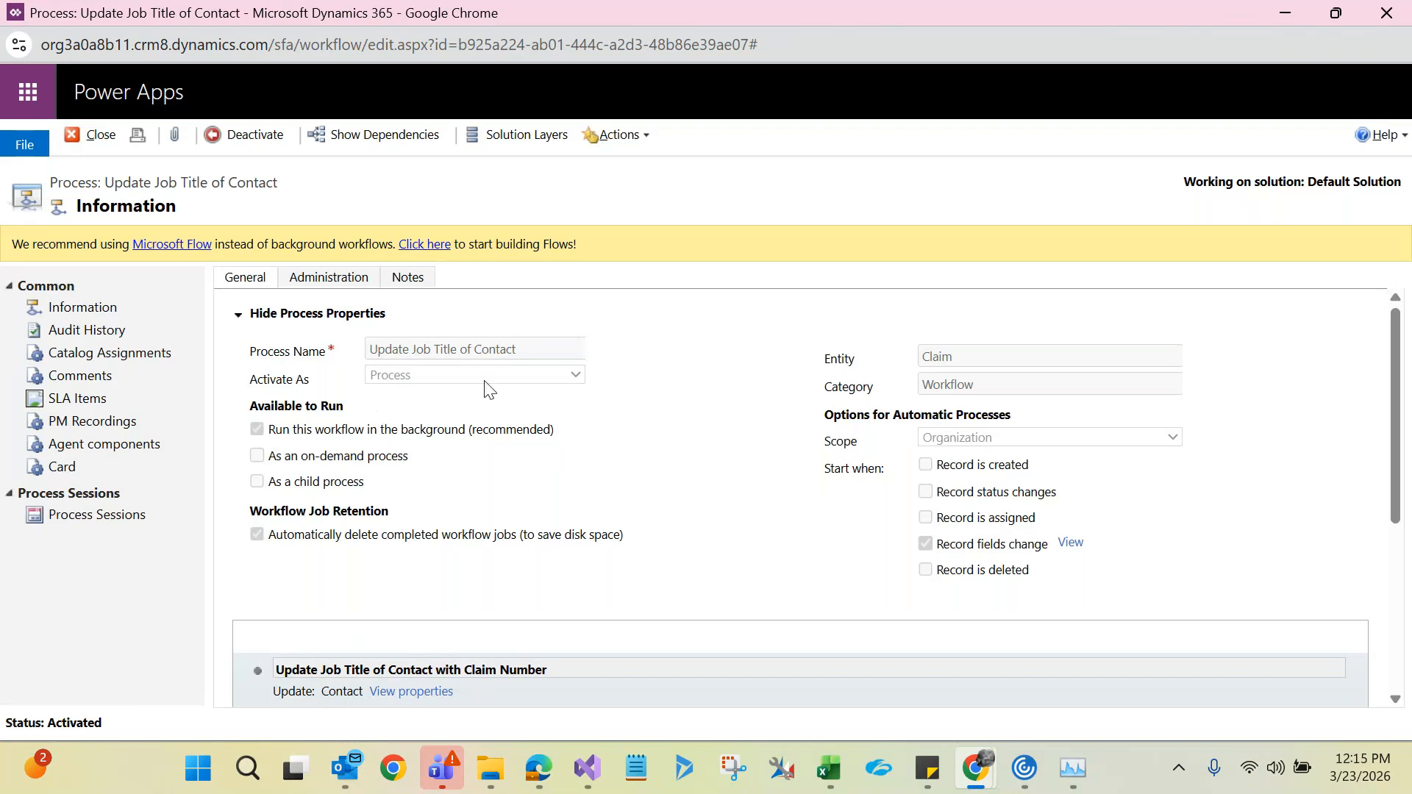
{"action": "left_click", "coordinate": [471, 350]}
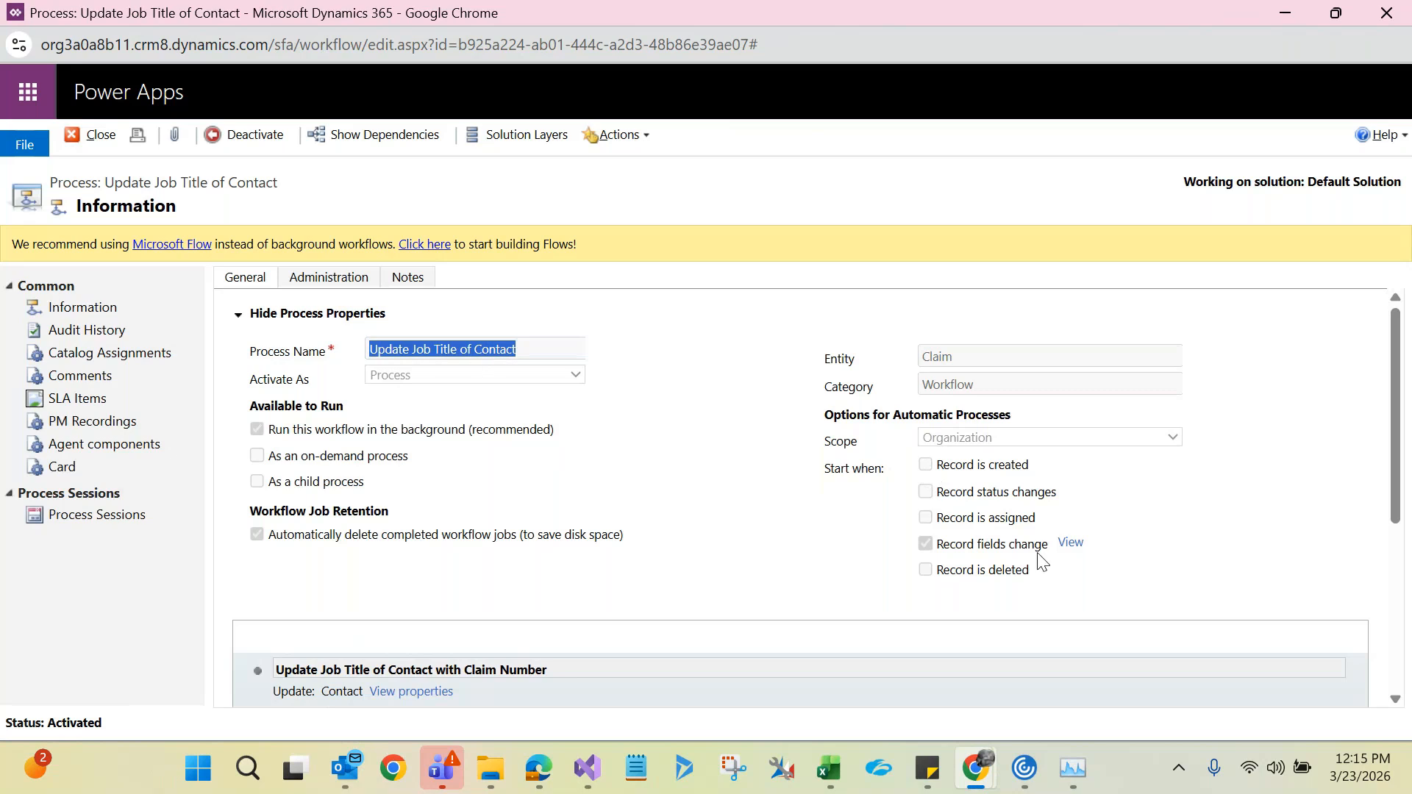
{"action": "left_click_drag", "start_coordinate": [1396, 352], "coordinate": [1389, 451]}
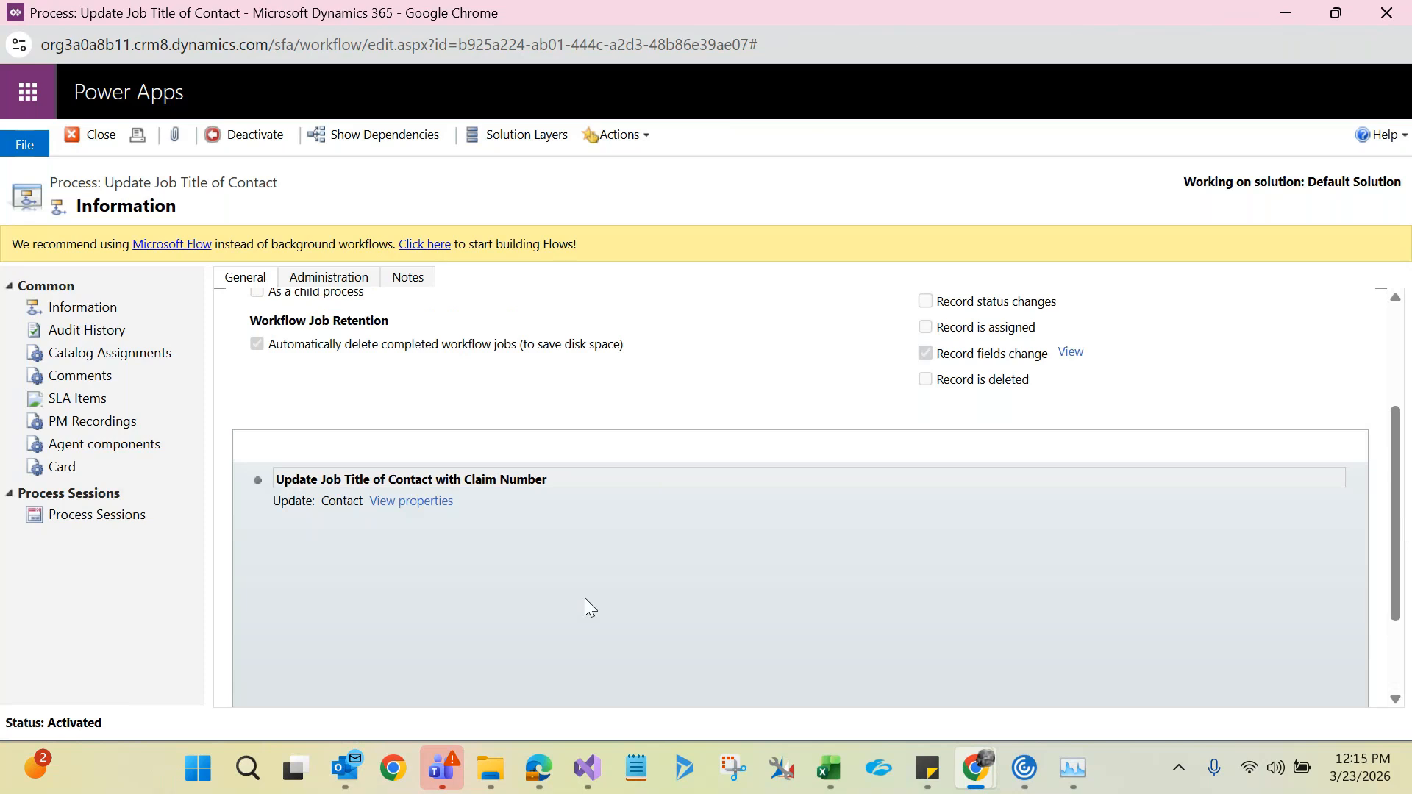
{"action": "left_click", "coordinate": [1393, 340]}
{"action": "left_click", "coordinate": [255, 142]}
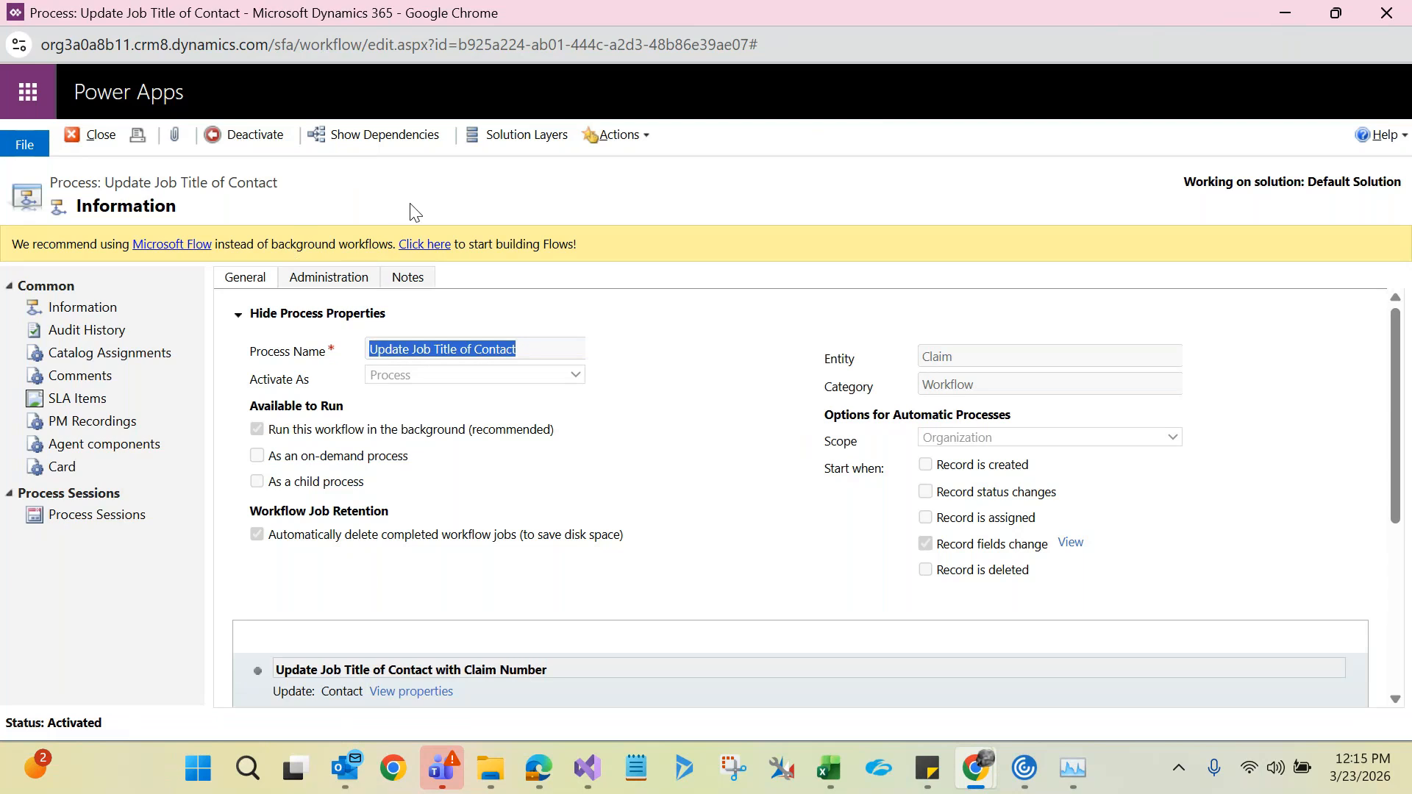
- Return to the claim record, reload it, and examine its entity name and Contact field
{"action": "left_click", "coordinate": [1278, 11]}
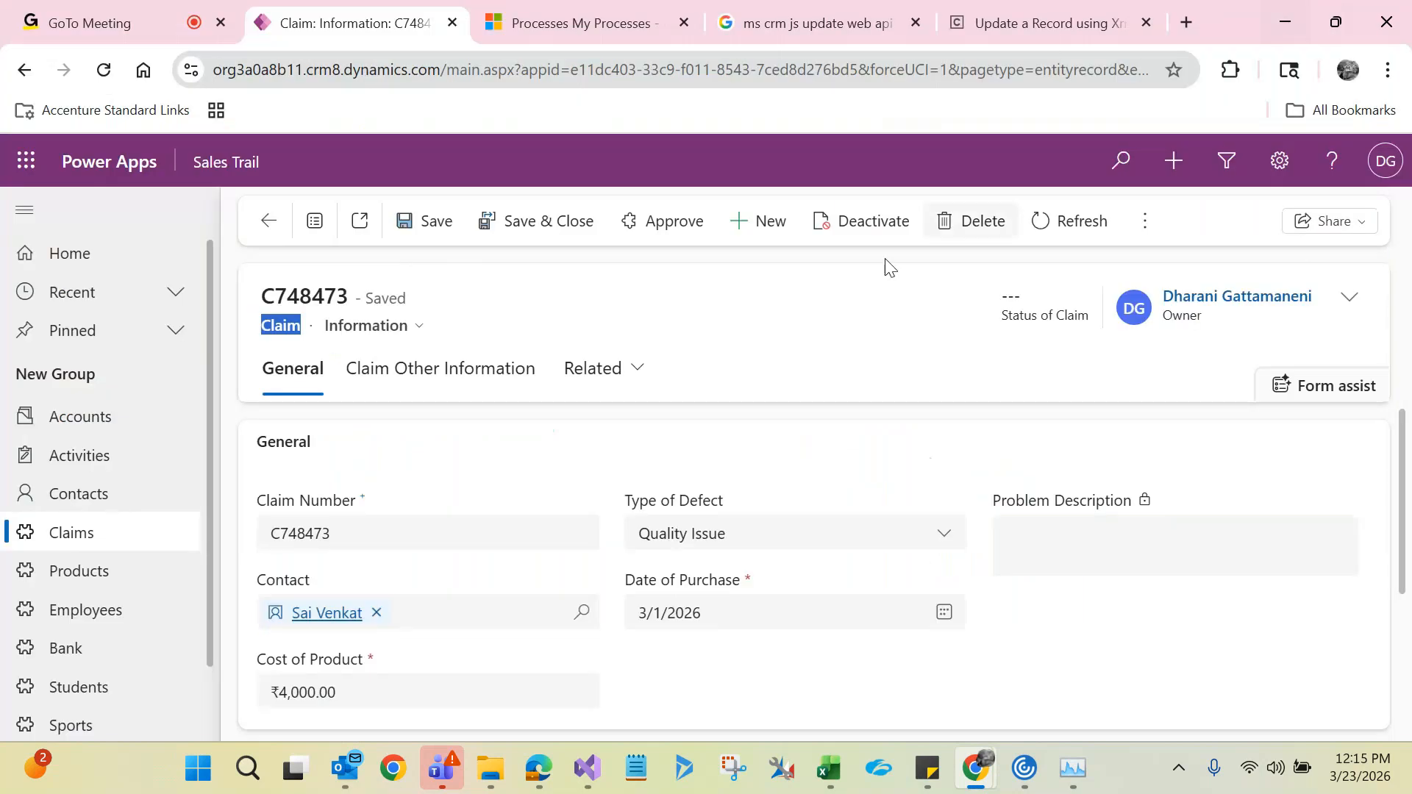
{"action": "left_click", "coordinate": [824, 318]}
{"action": "key", "text": "F5"}
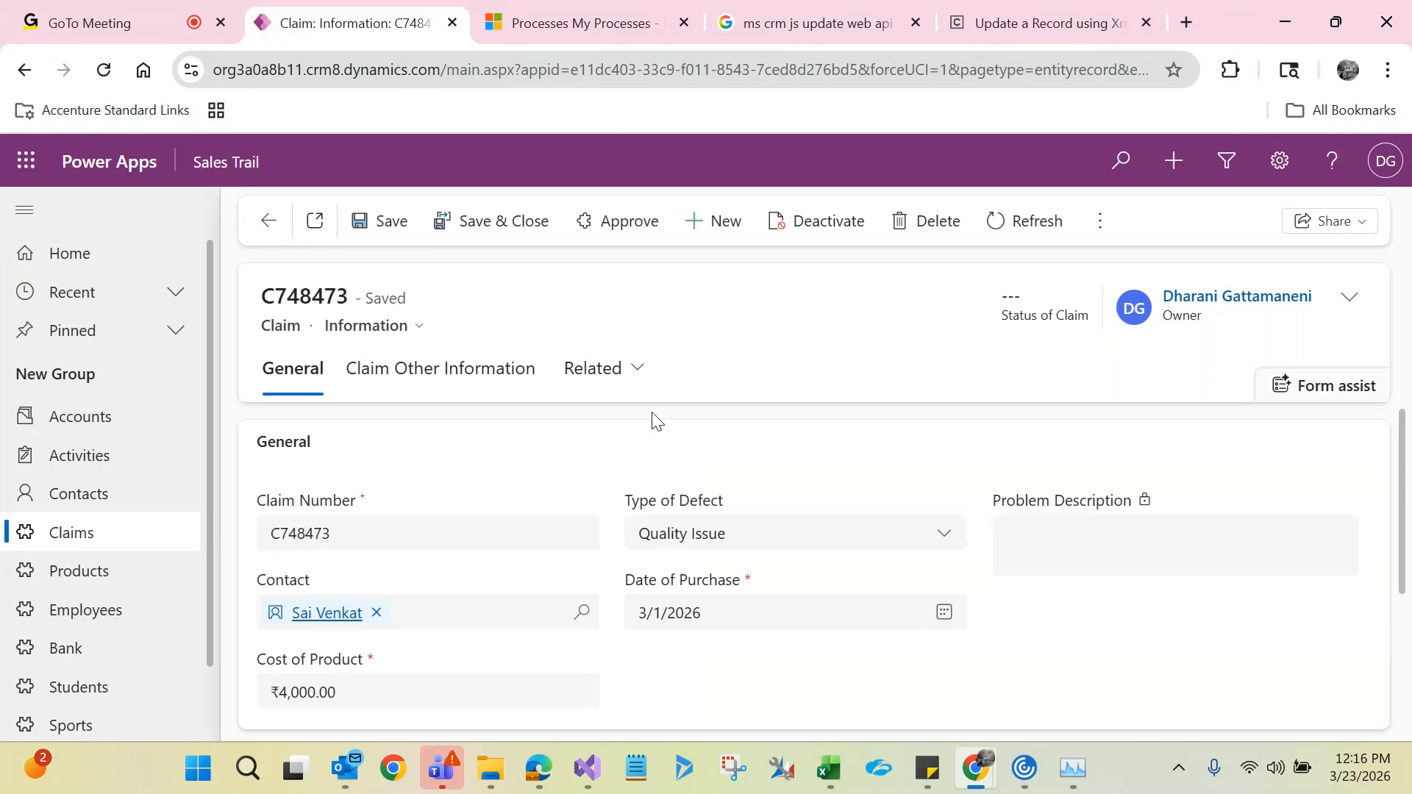
{"action": "double_click", "coordinate": [281, 329]}
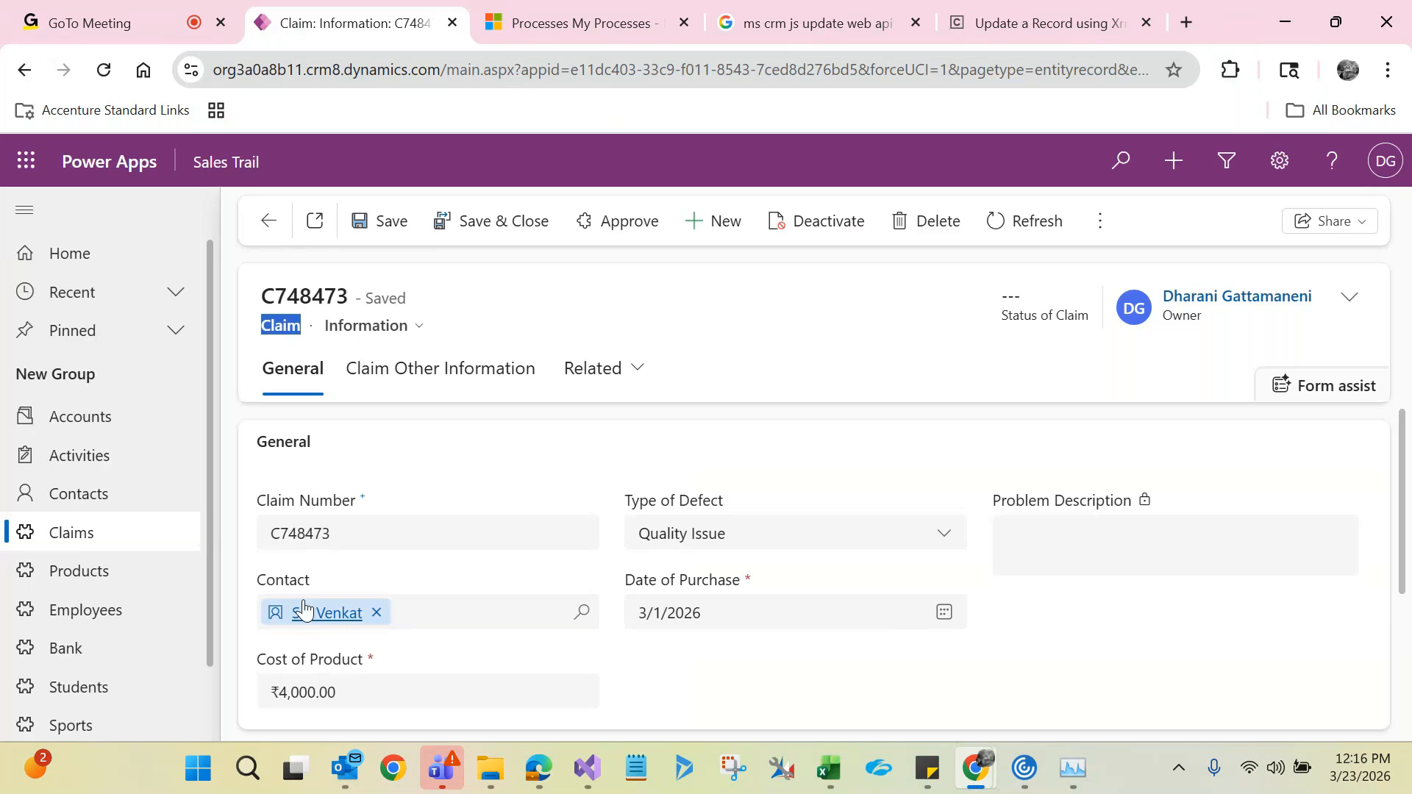
- Replace the claim's Contact with the second contact suggested by the lookup and save the claim
{"action": "left_click", "coordinate": [376, 613]}
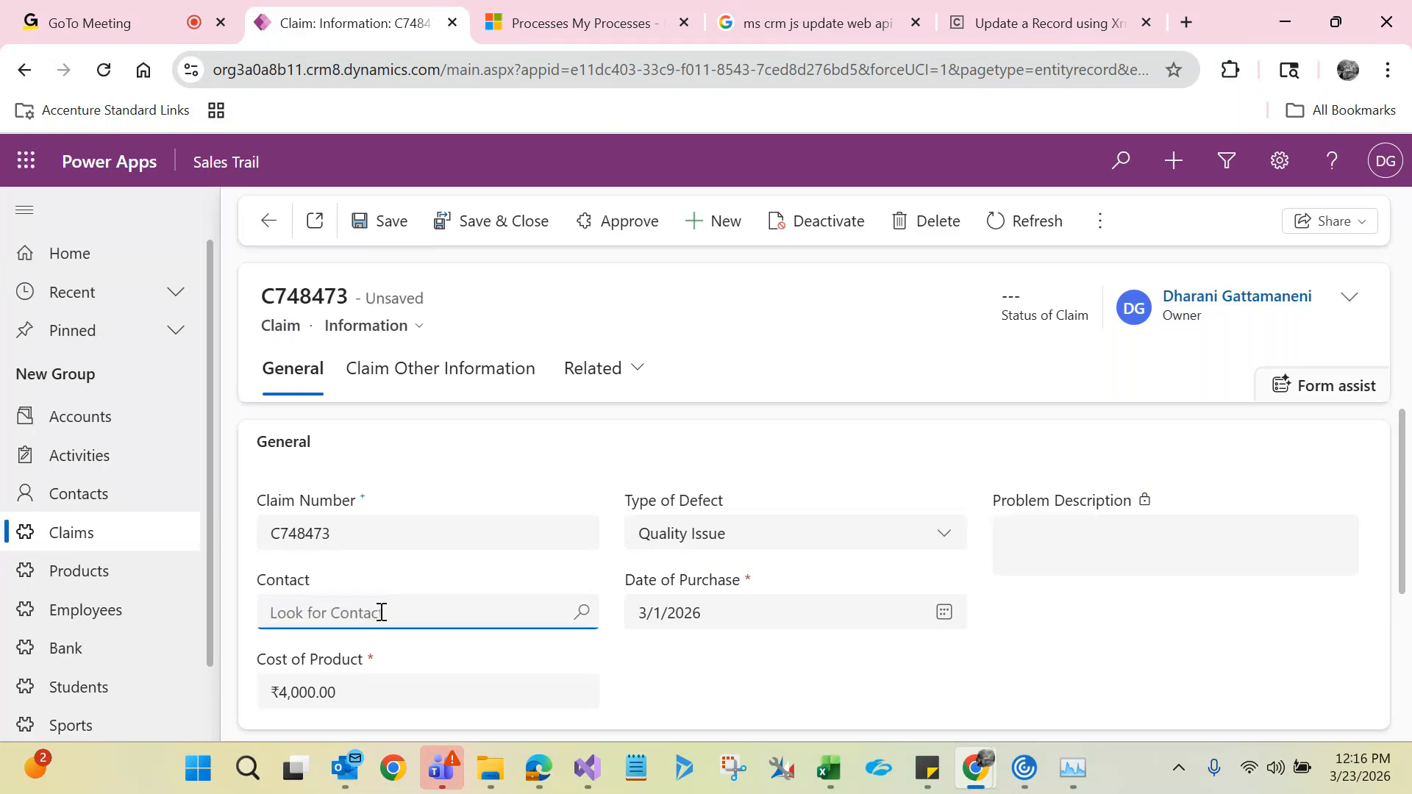
{"action": "left_click", "coordinate": [381, 613]}
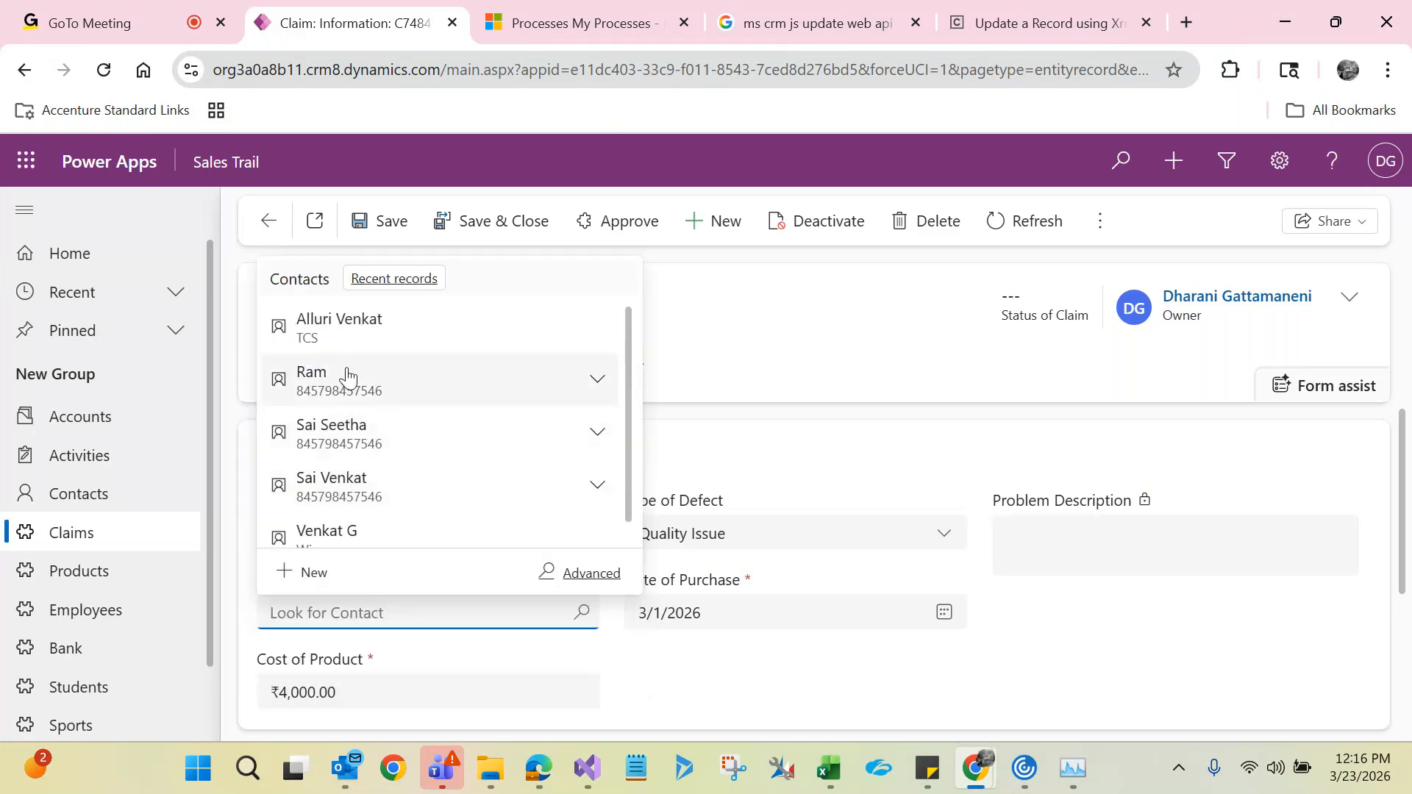
{"action": "left_click", "coordinate": [348, 376]}
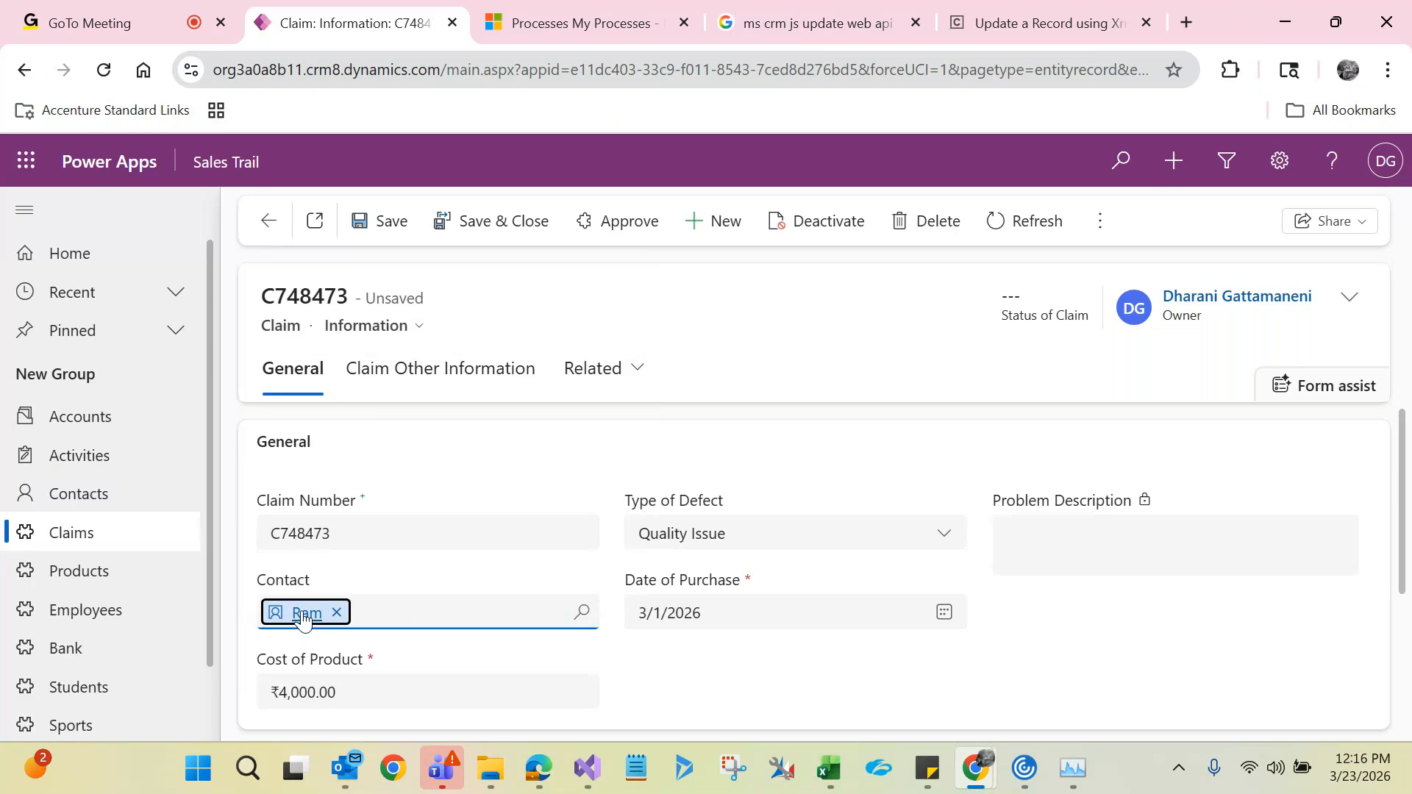
{"action": "left_click", "coordinate": [702, 316]}
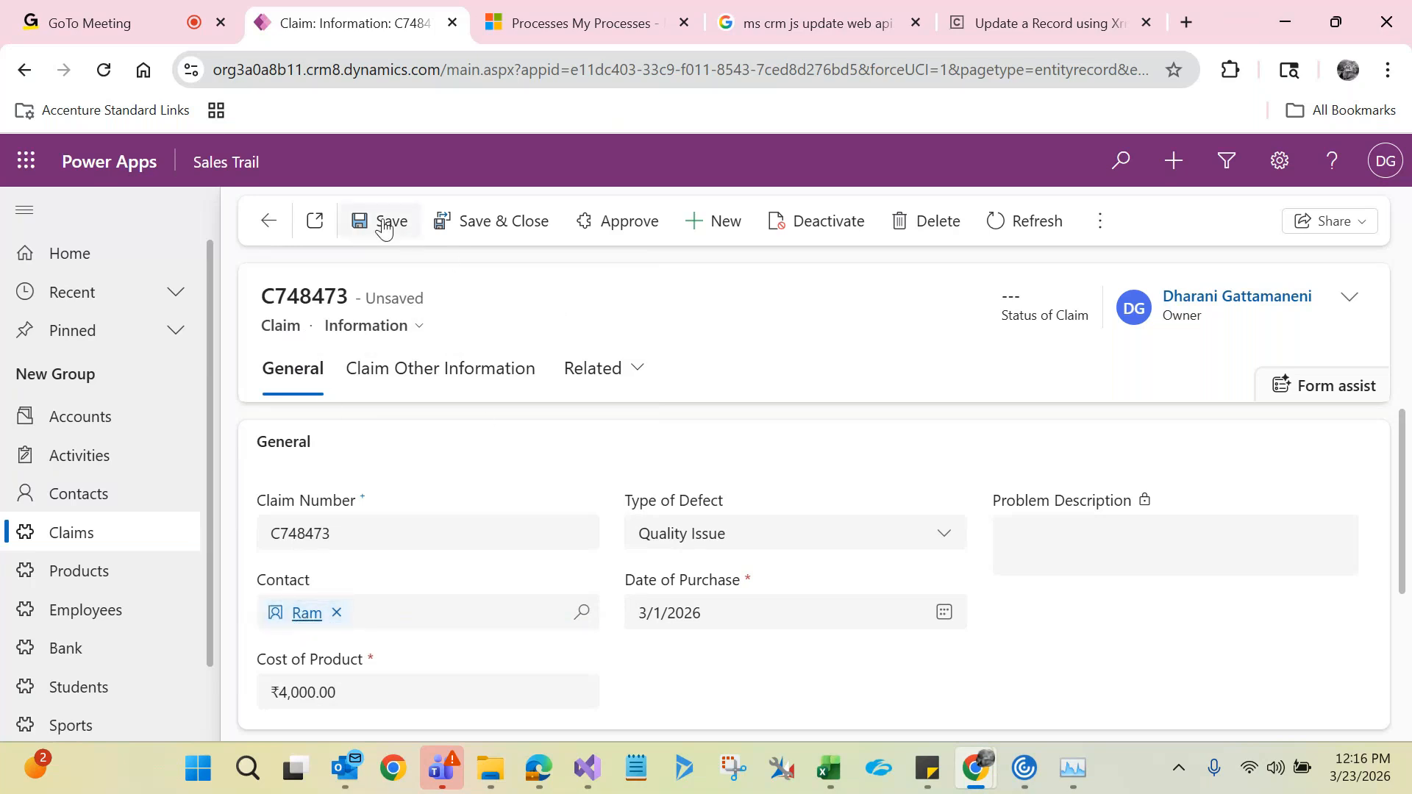
{"action": "left_click", "coordinate": [384, 224]}
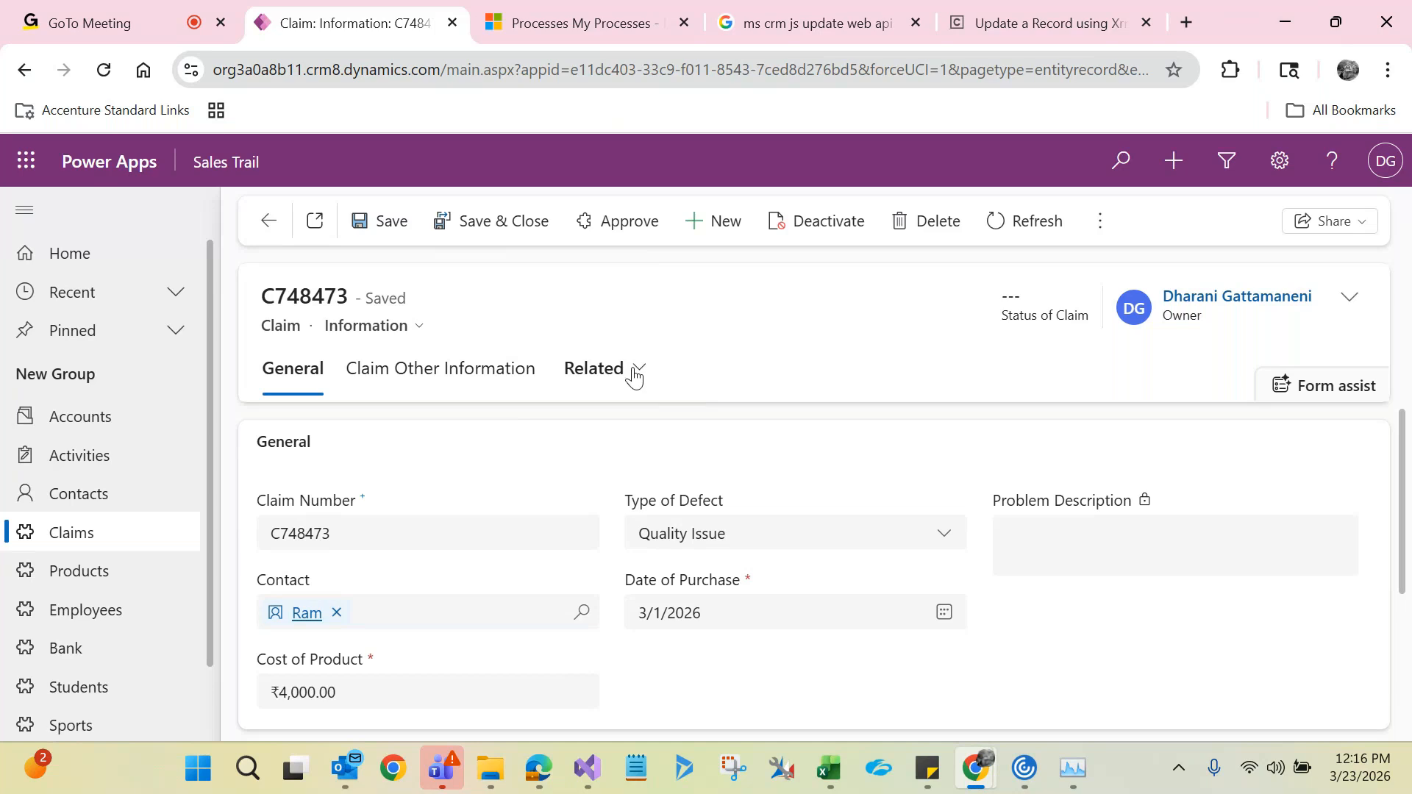
- Open the claim's related Background Processes and check the status of the Update Job Title of Contact job, refreshing the list
{"action": "left_click", "coordinate": [636, 377]}
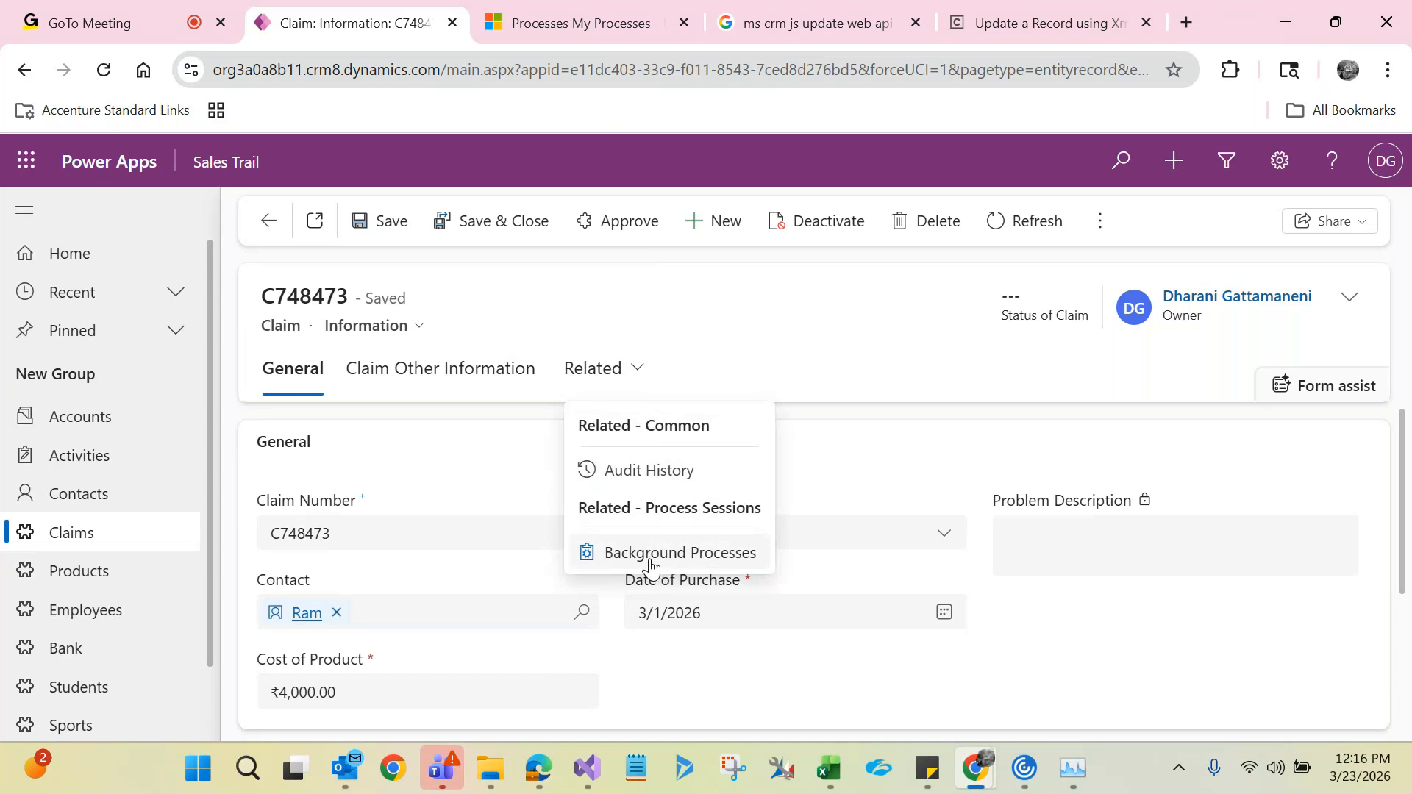
{"action": "left_click", "coordinate": [651, 563]}
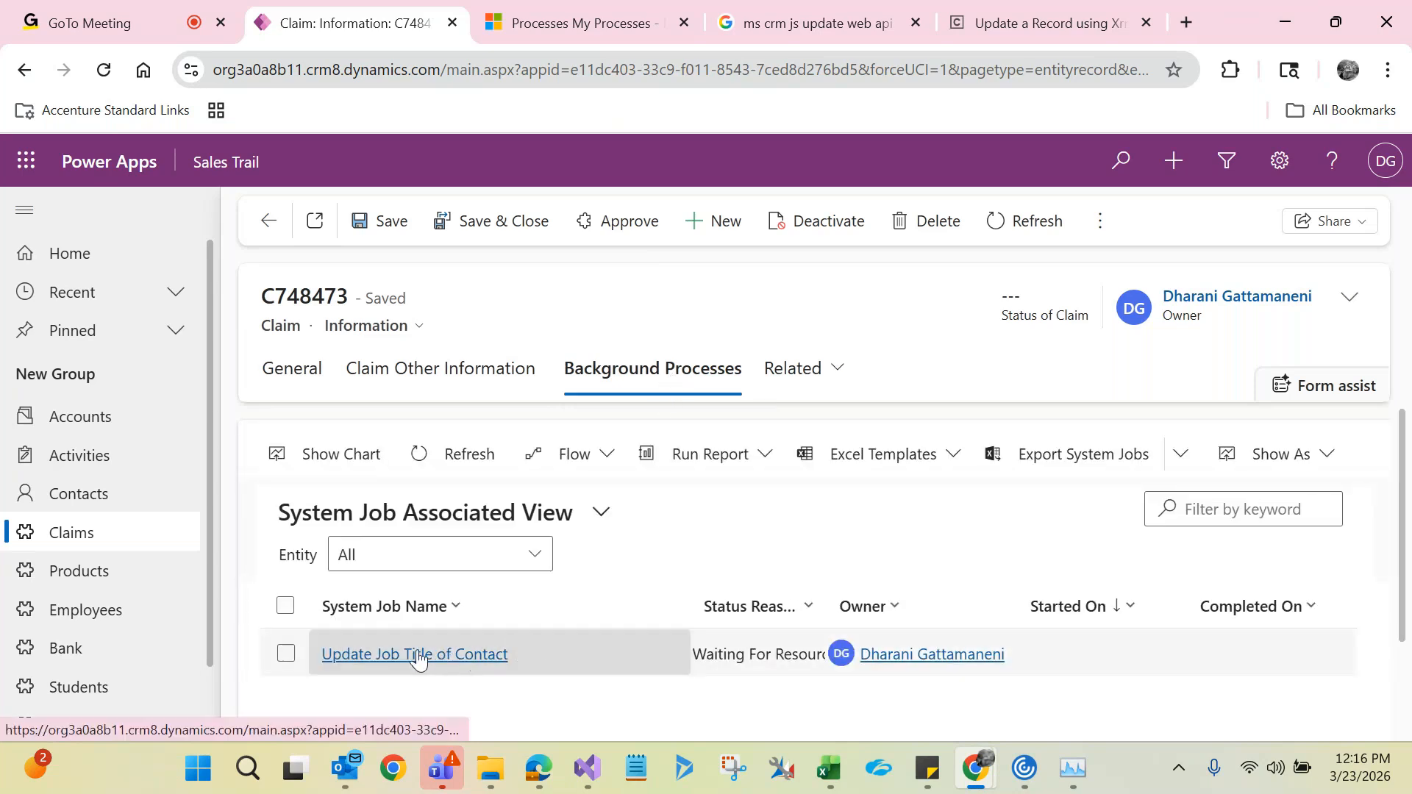
{"action": "left_click", "coordinate": [286, 654]}
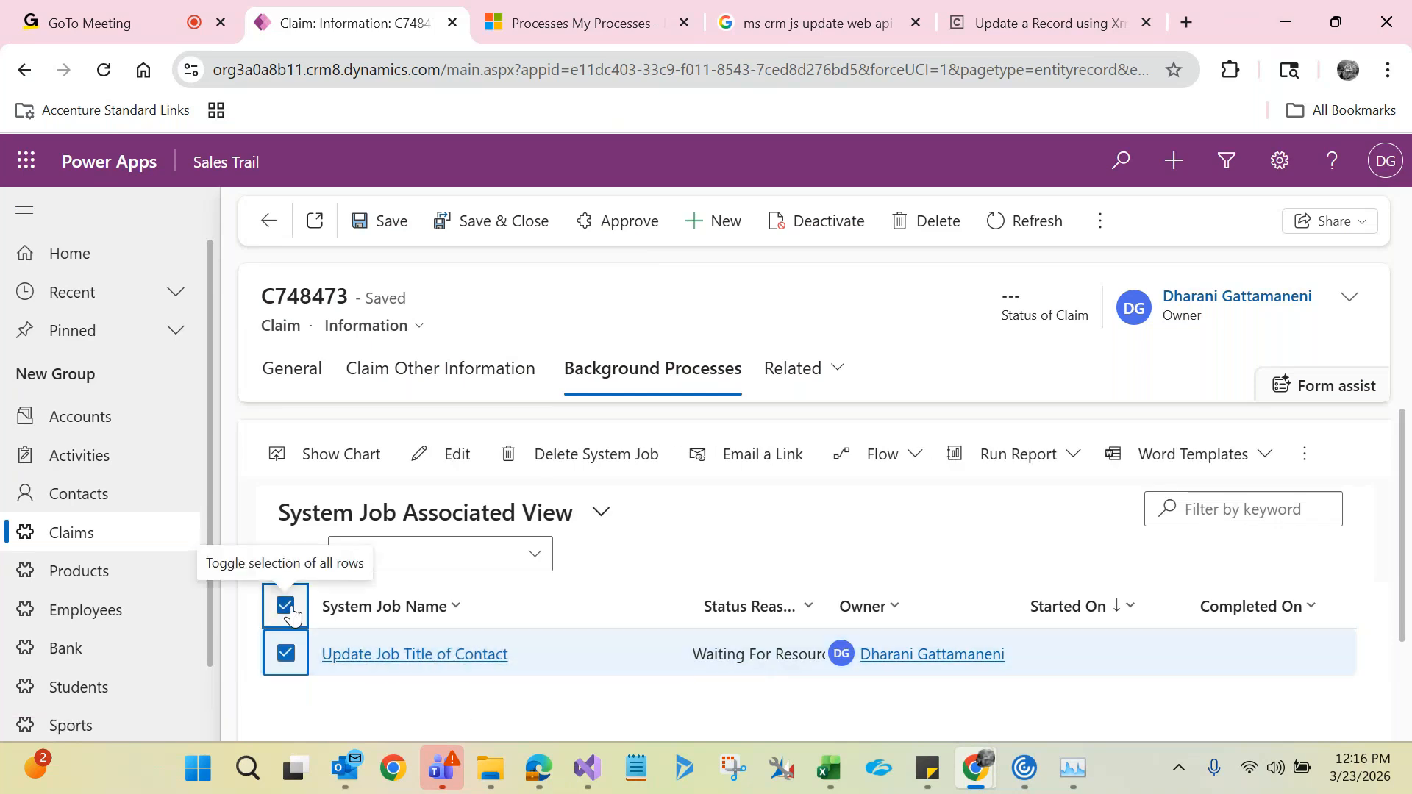
{"action": "left_click", "coordinate": [287, 606]}
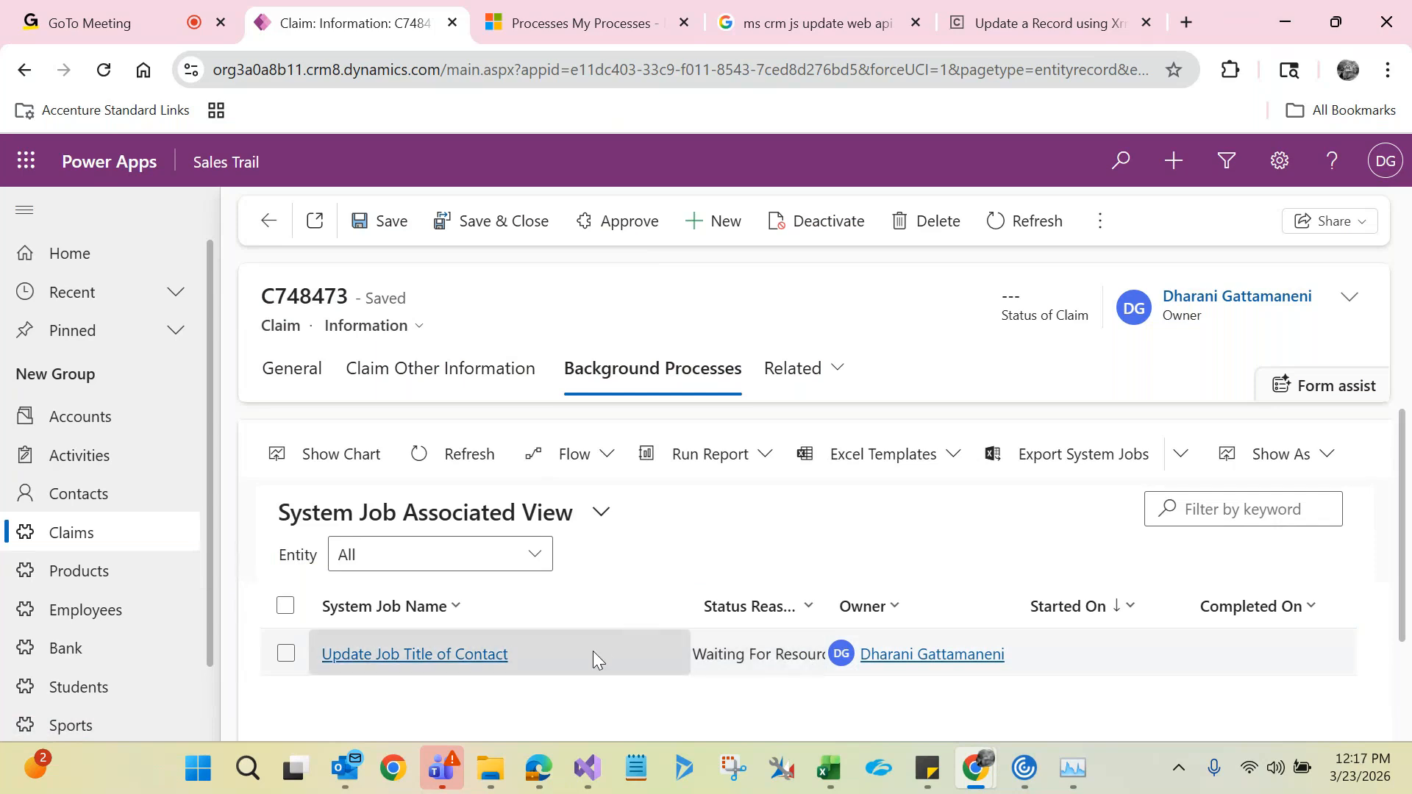
{"action": "left_click", "coordinate": [479, 468]}
- Inspect the Update Job Title of Contact system job's record, return to the claim's background processes and refresh the job status
{"action": "left_click", "coordinate": [488, 654]}
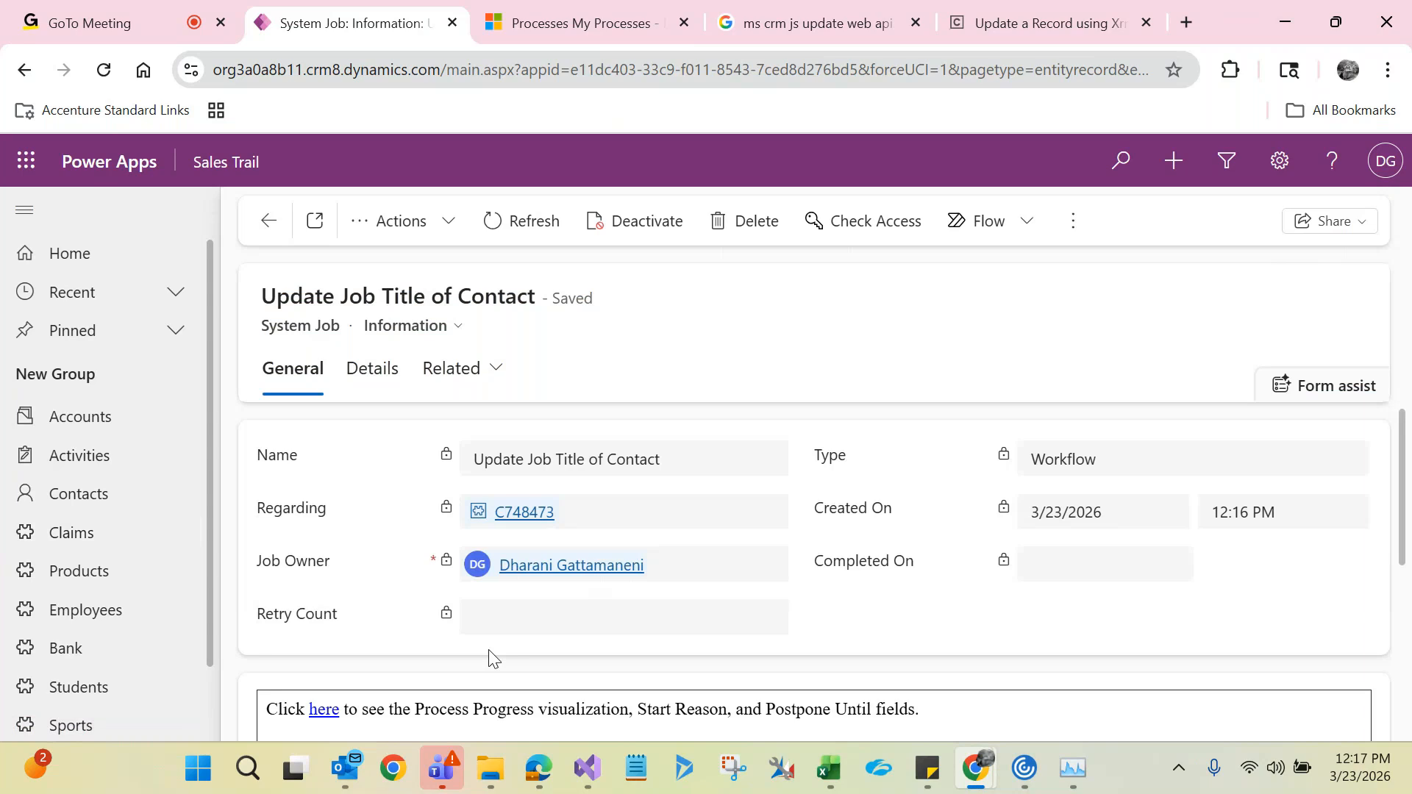
{"action": "left_click", "coordinate": [271, 226]}
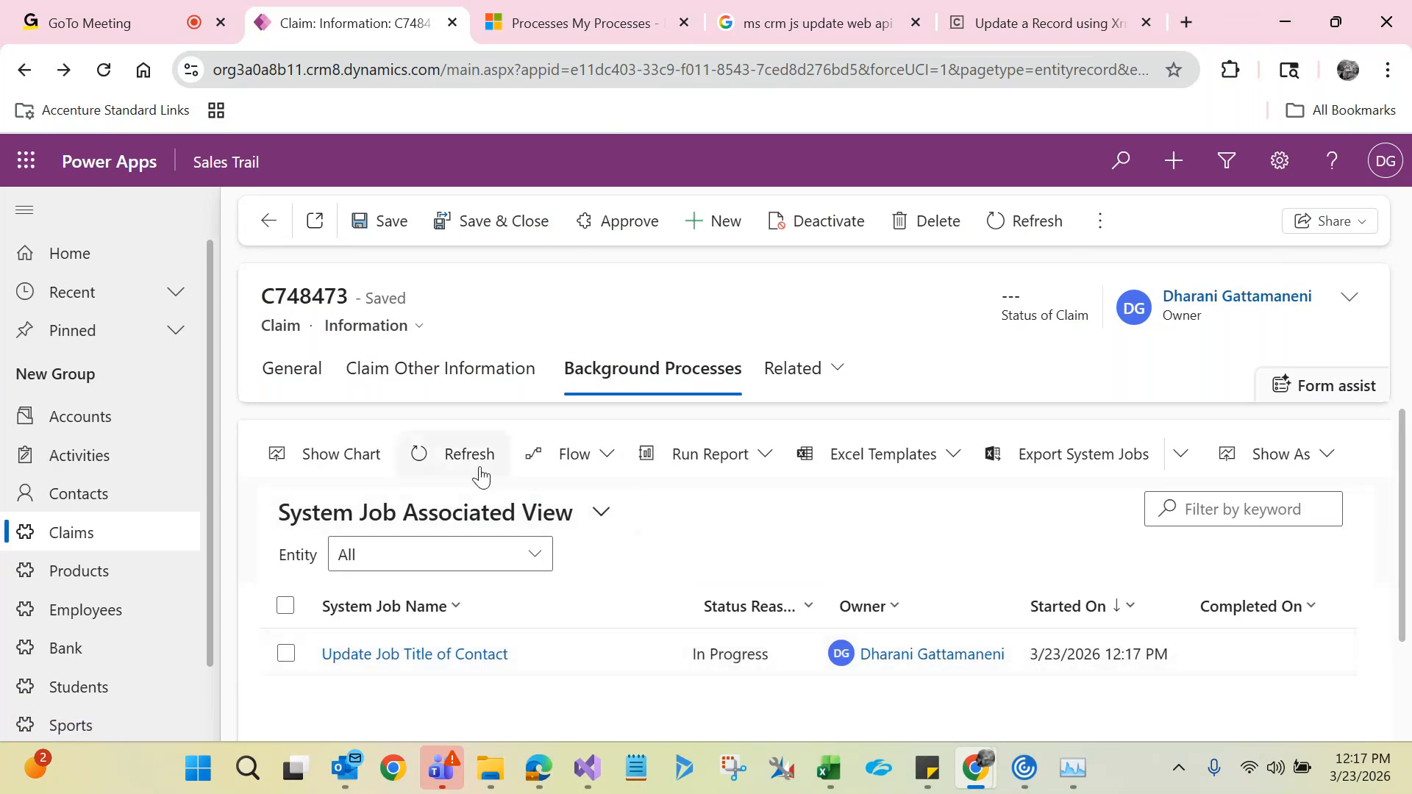
{"action": "left_click", "coordinate": [474, 469]}
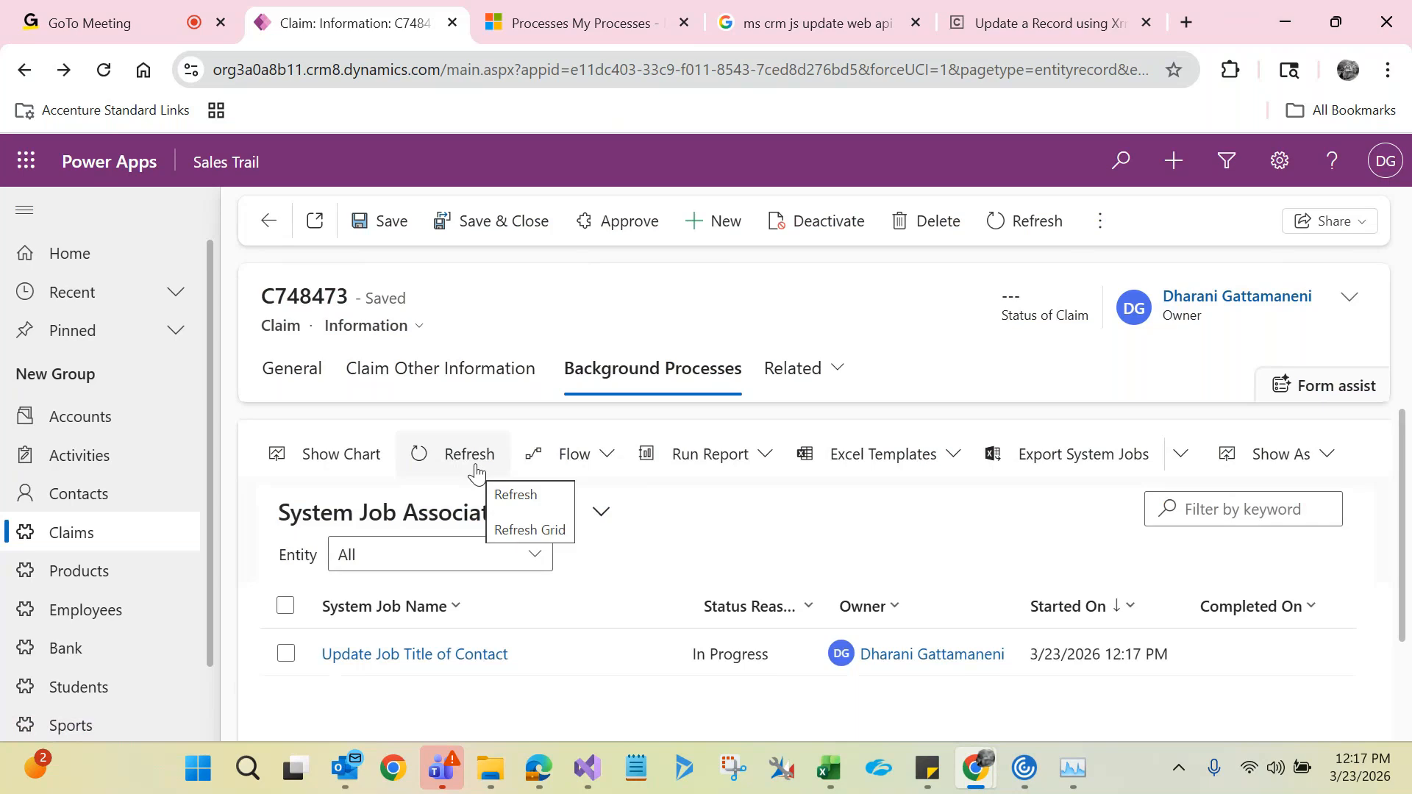
{"action": "left_click", "coordinate": [475, 471]}
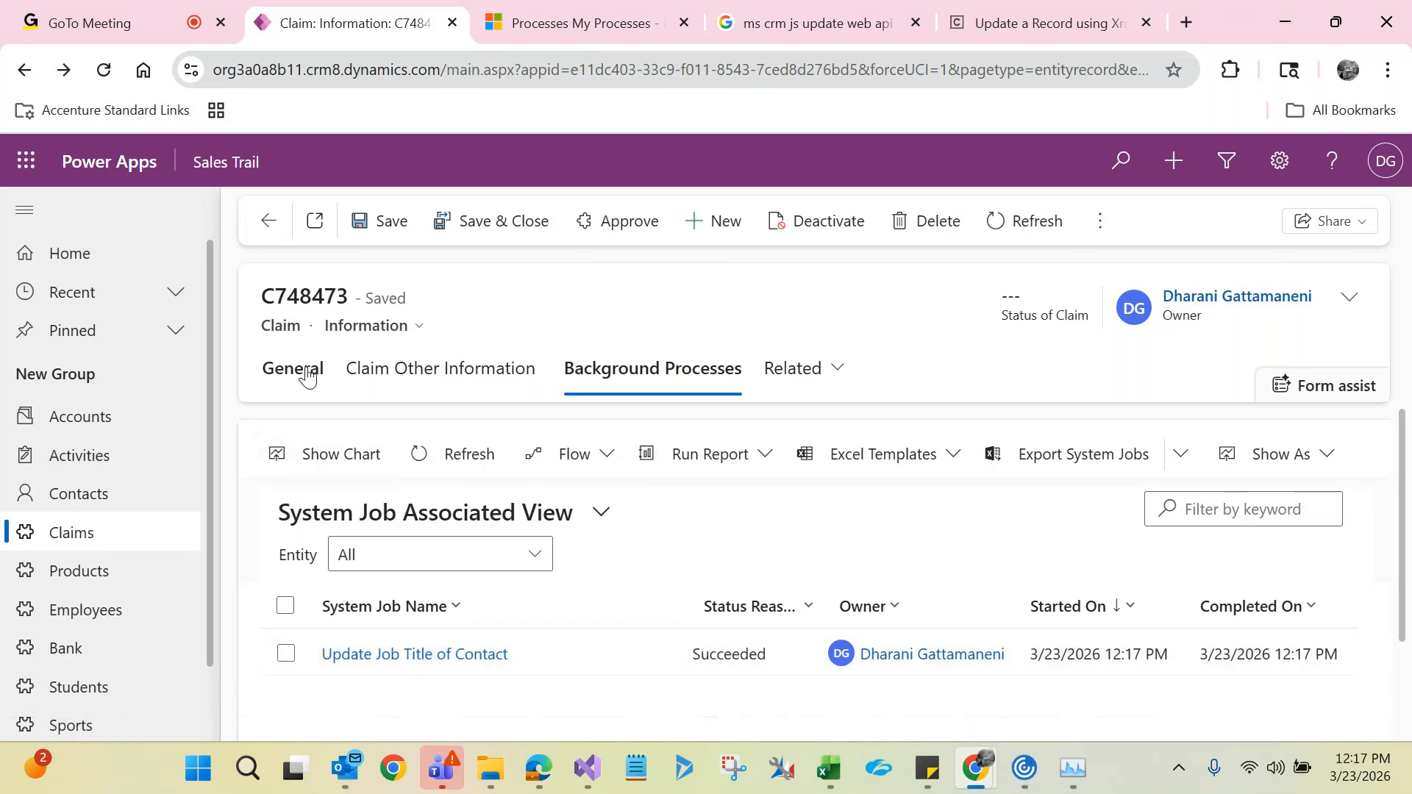
- Open the contact linked in the claim's general information, dismiss the claim count alert, and check the contact's name and Job Title
{"action": "left_click", "coordinate": [301, 372]}
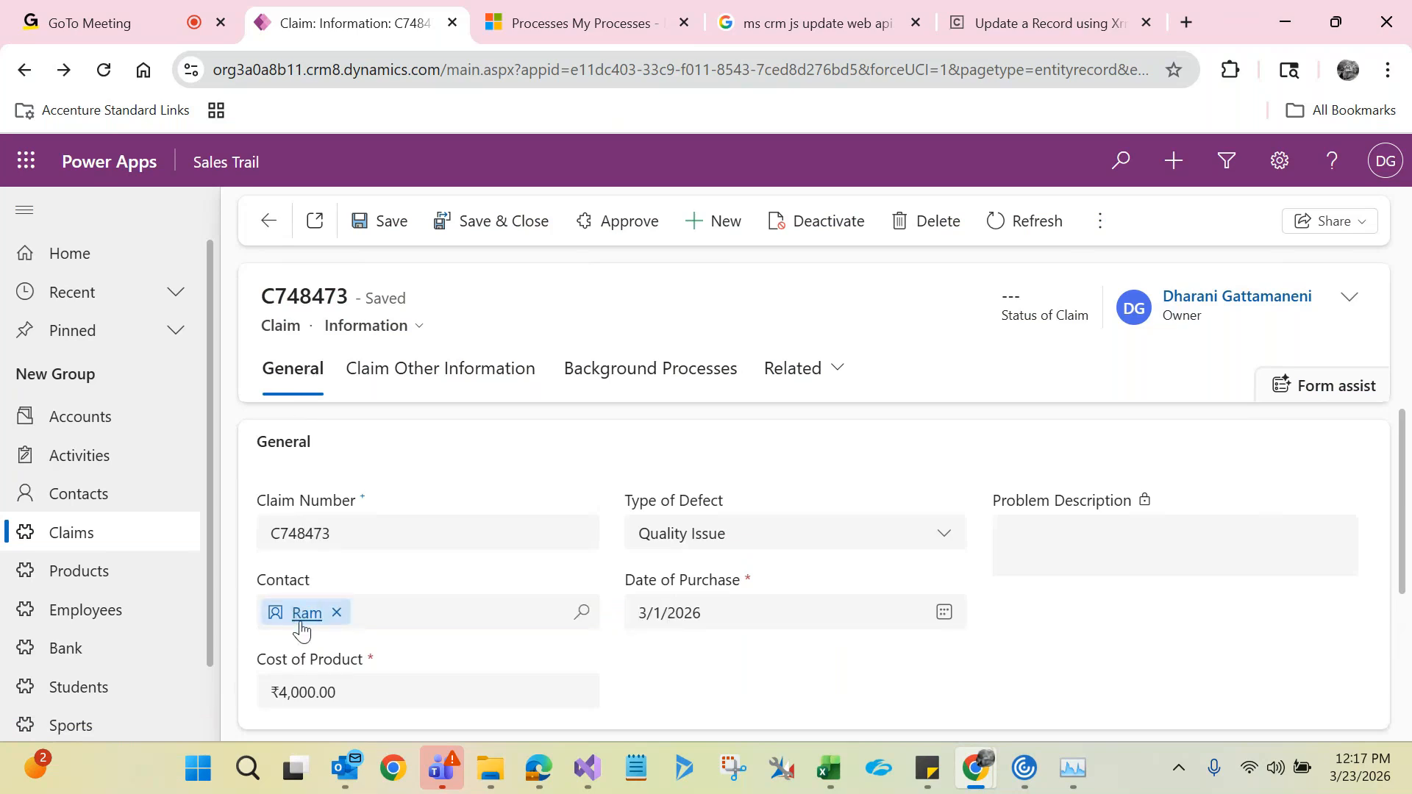
{"action": "mouse_move", "coordinate": [302, 625]}
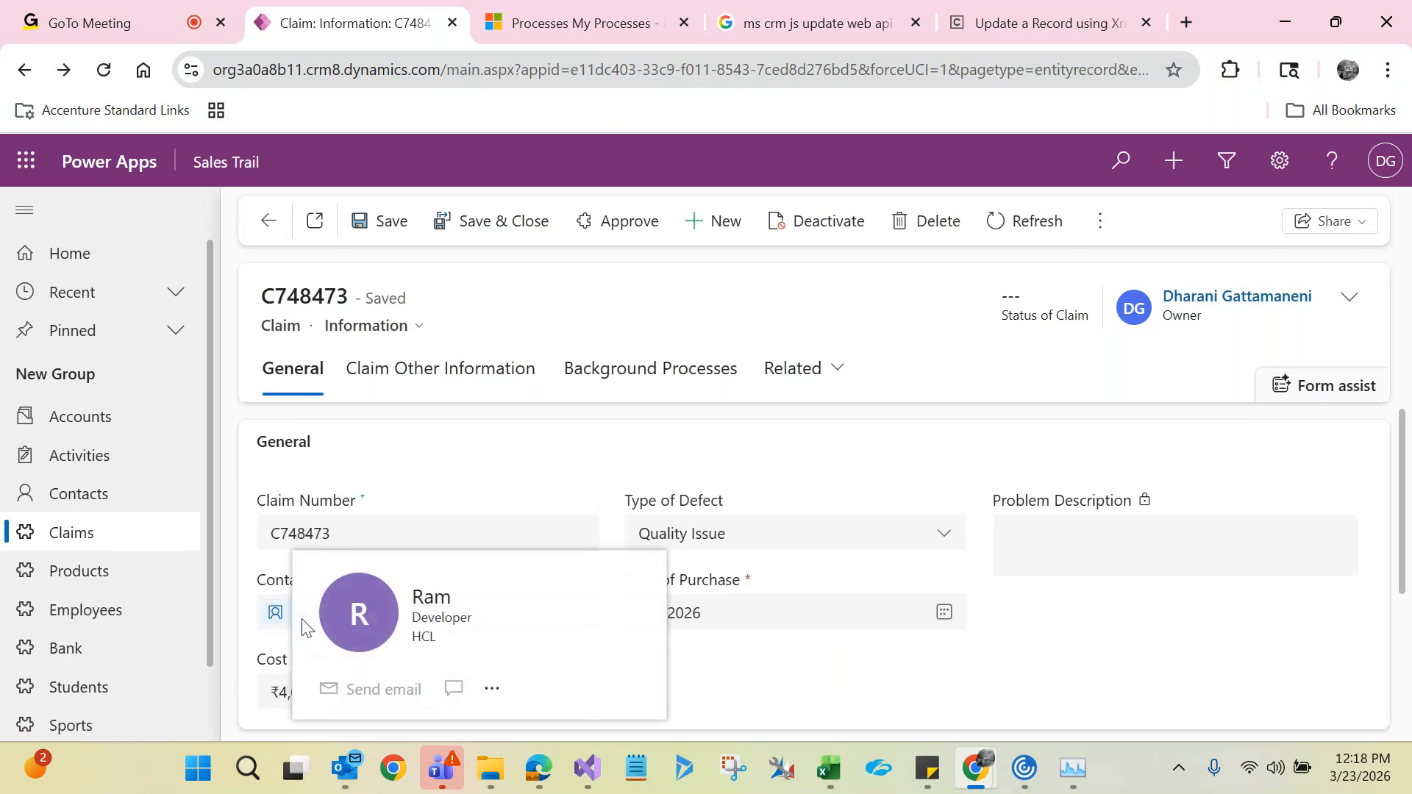
{"action": "left_click", "coordinate": [302, 617]}
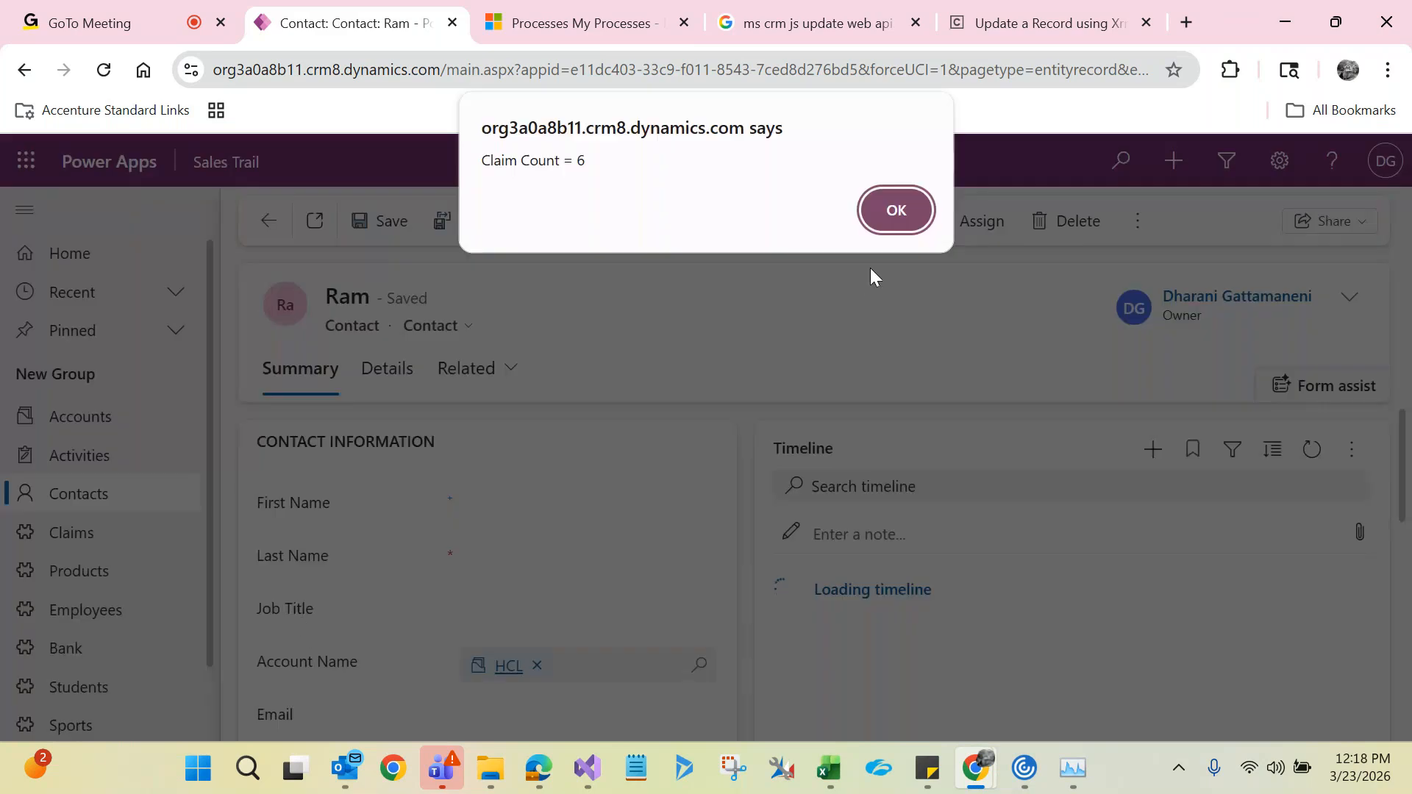
{"action": "left_click", "coordinate": [906, 206]}
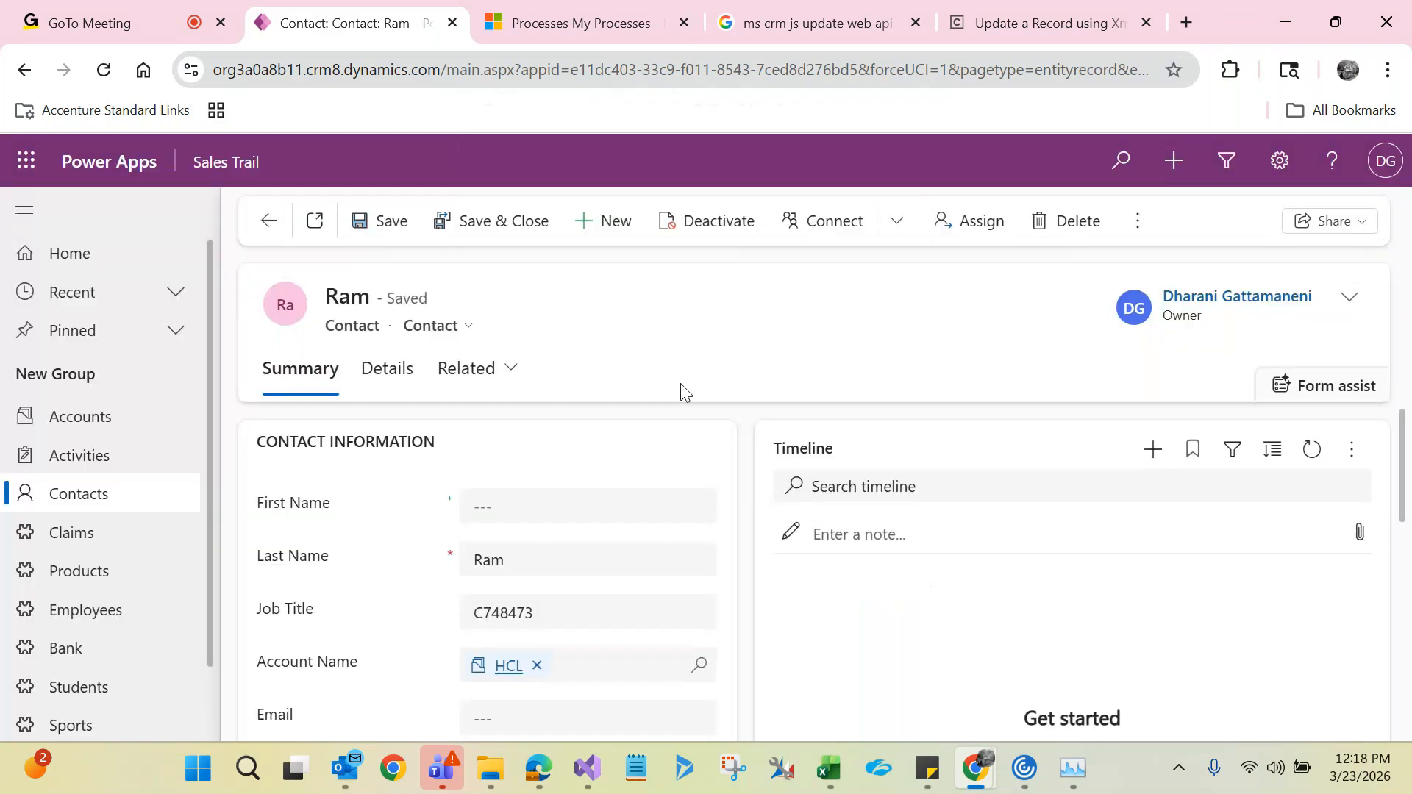
{"action": "double_click", "coordinate": [342, 294]}
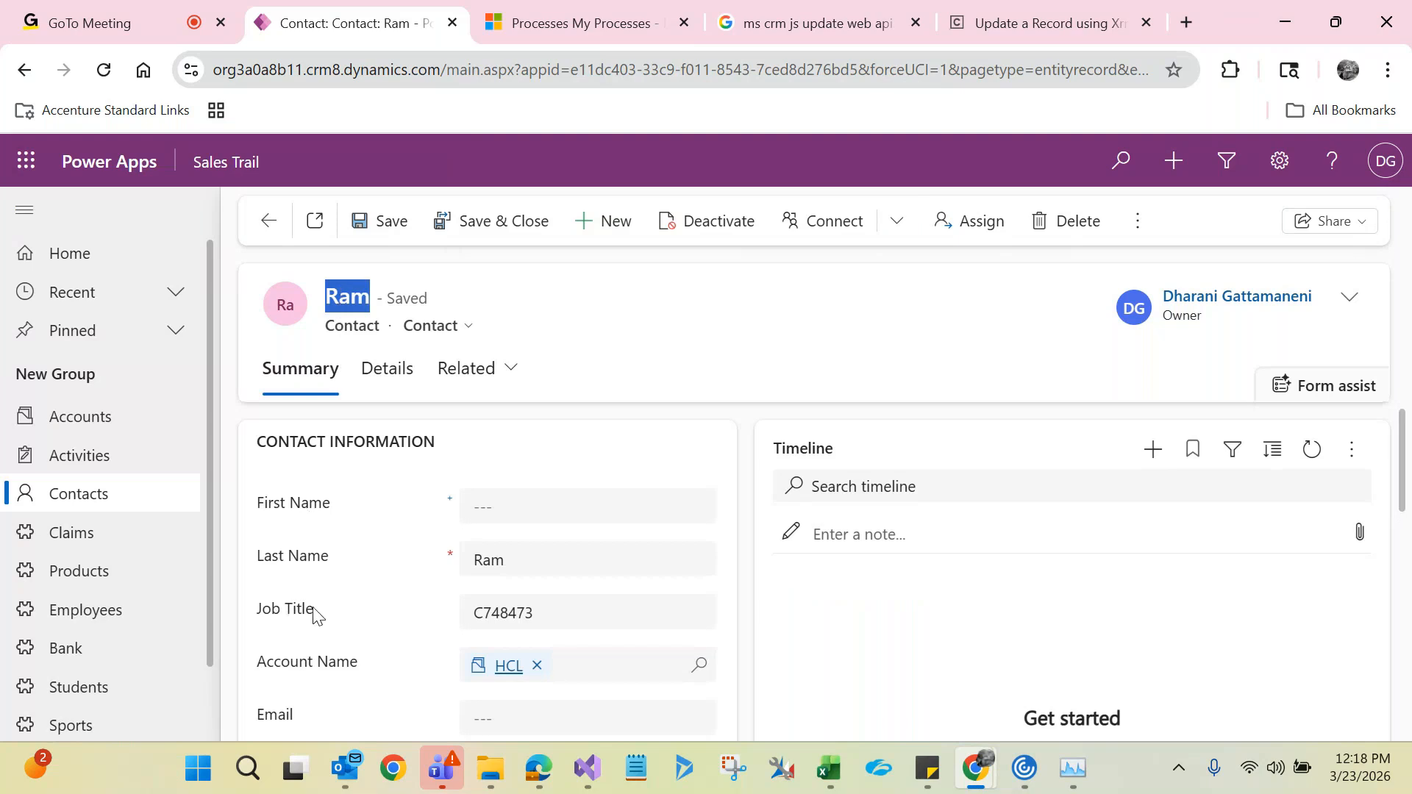
- Check the job title on the open contact record and return to its claim
{"action": "left_click", "coordinate": [733, 360]}
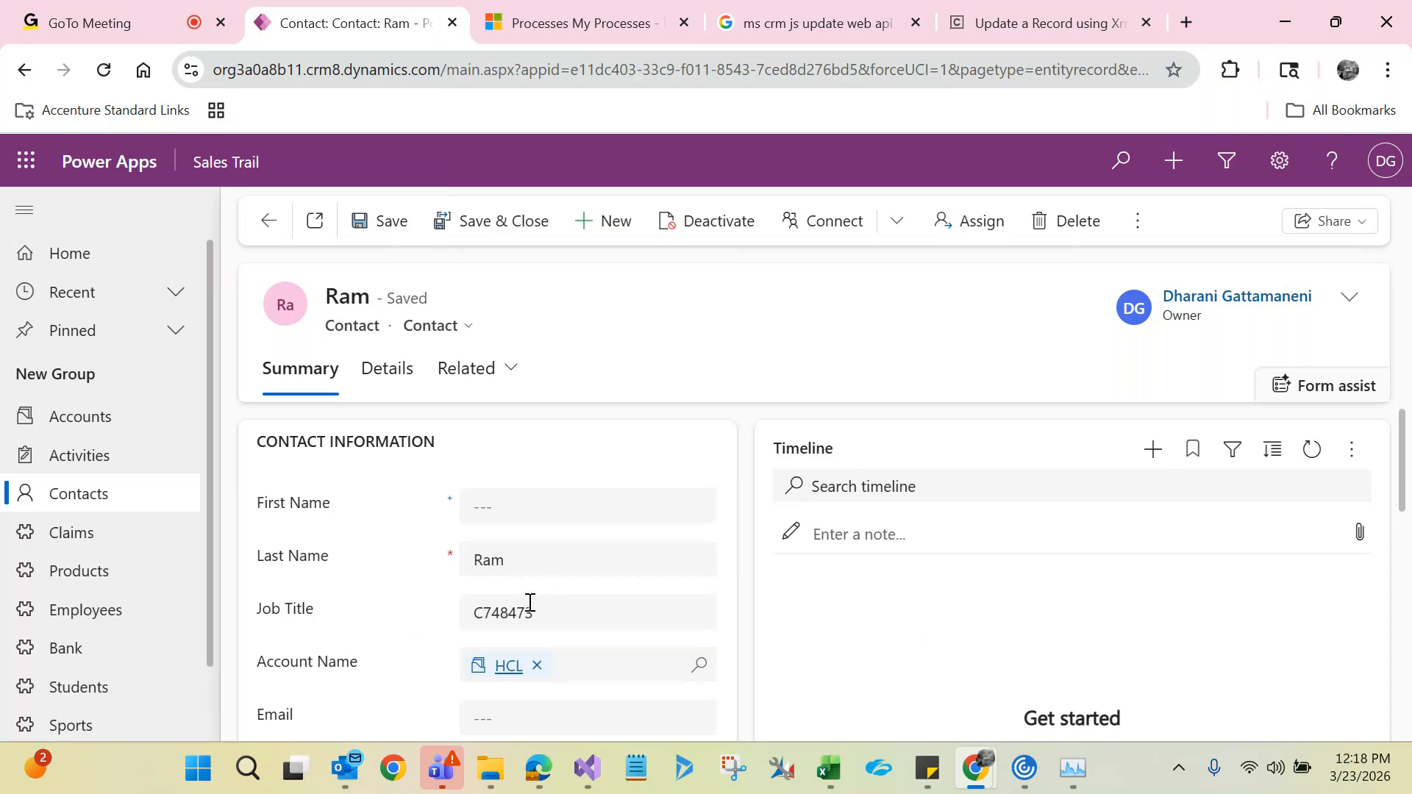
{"action": "left_click", "coordinate": [515, 612]}
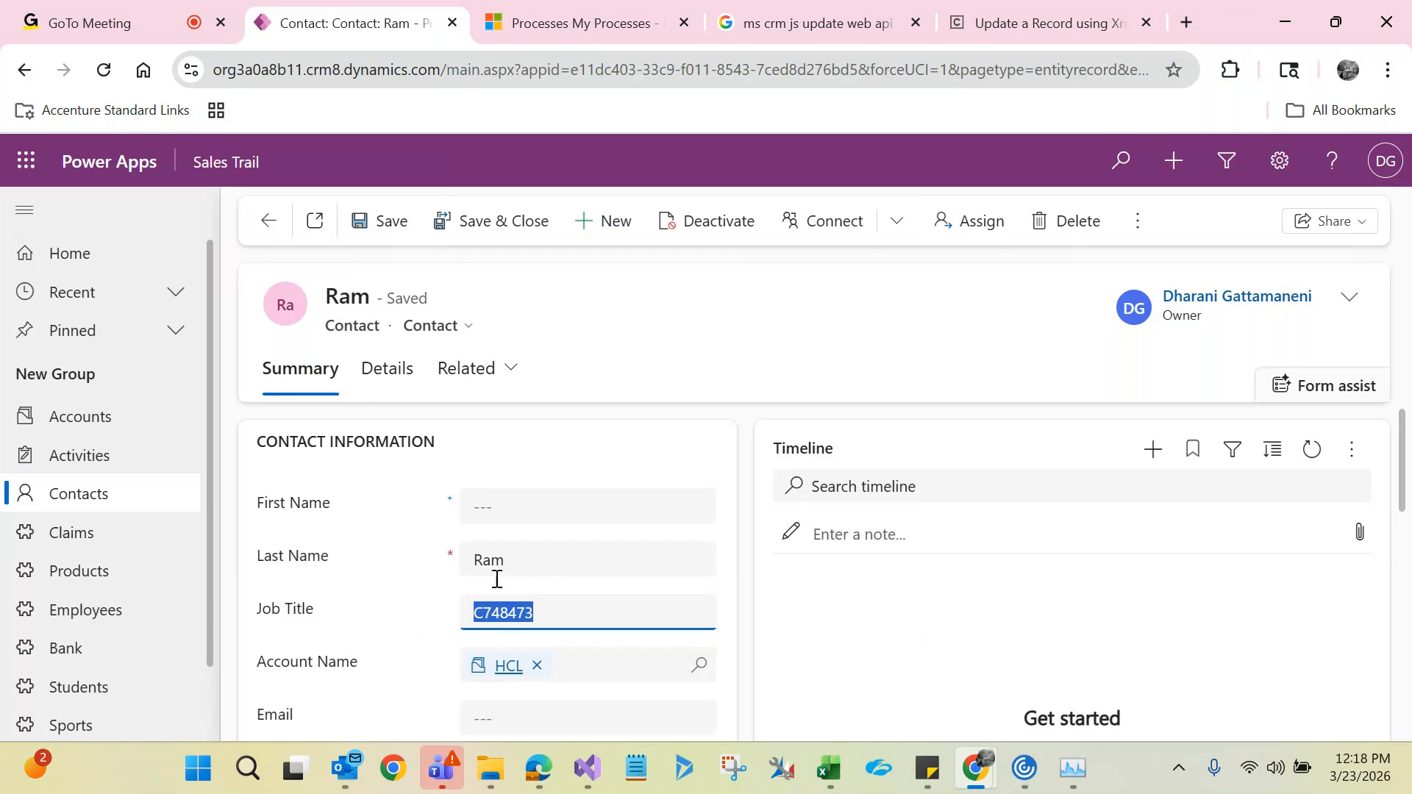
{"action": "left_click", "coordinate": [269, 235]}
{"action": "left_click", "coordinate": [270, 222]}
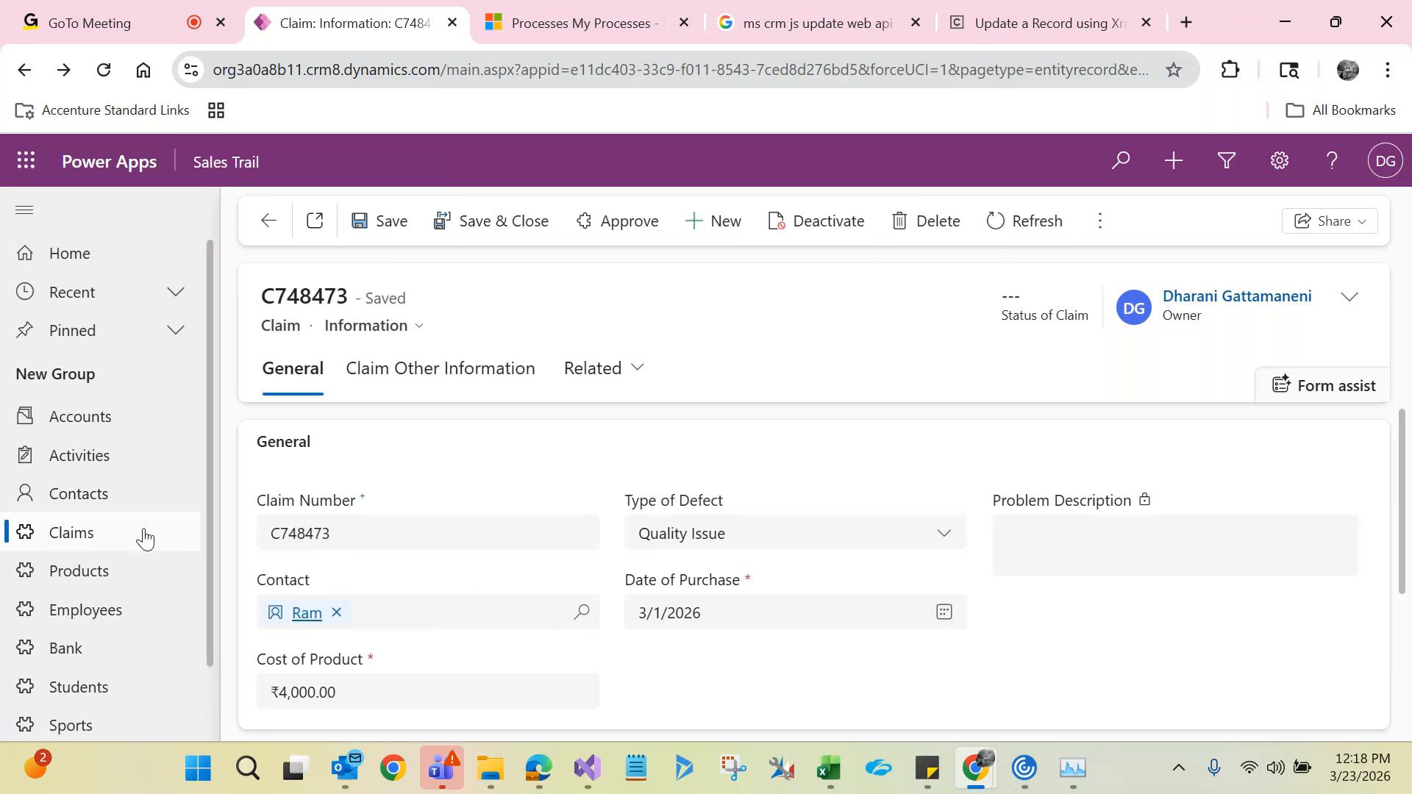
- Open the ₹3,000.00 claim from the active claims, replace its contact with the Wipro contact, and save the record
{"action": "left_click", "coordinate": [142, 535]}
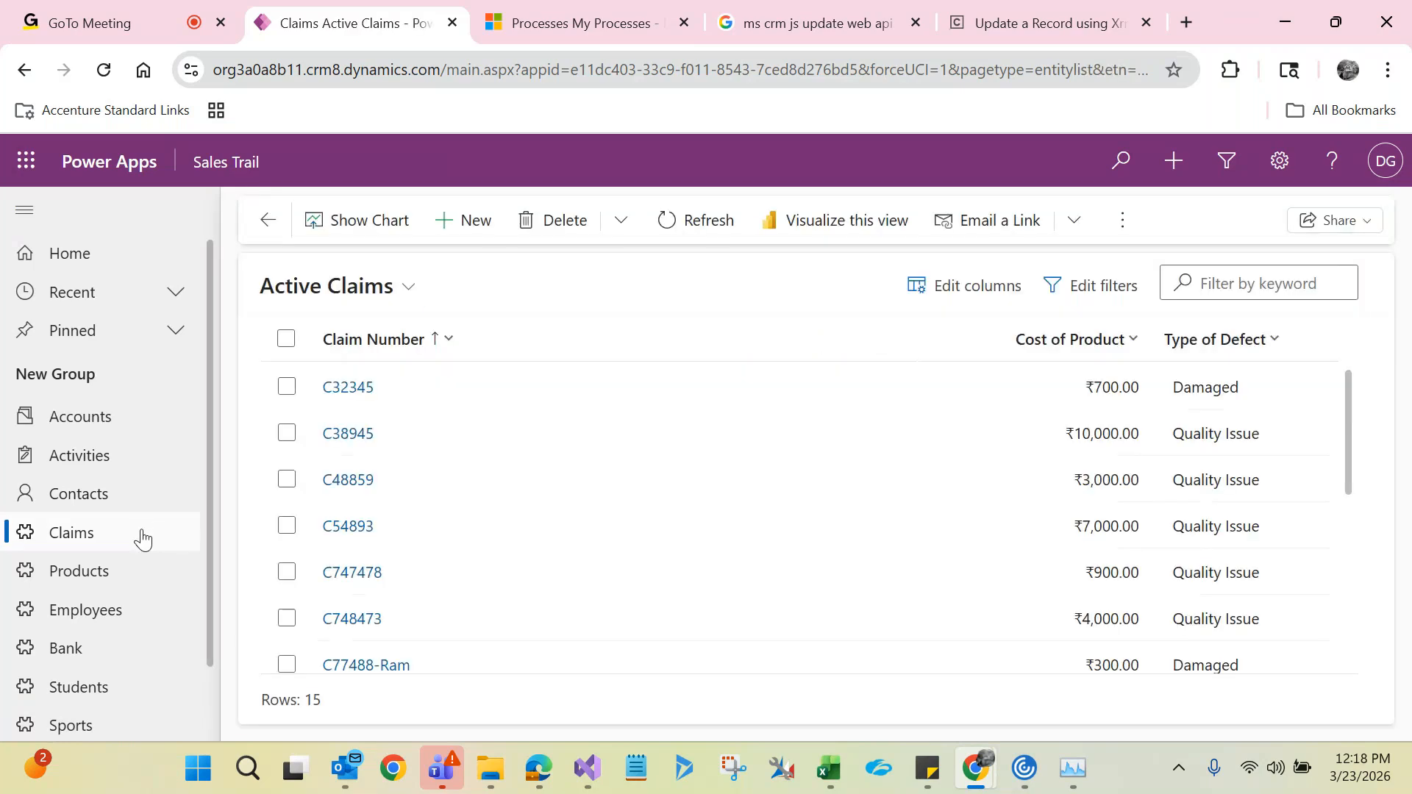
{"action": "left_click", "coordinate": [348, 491]}
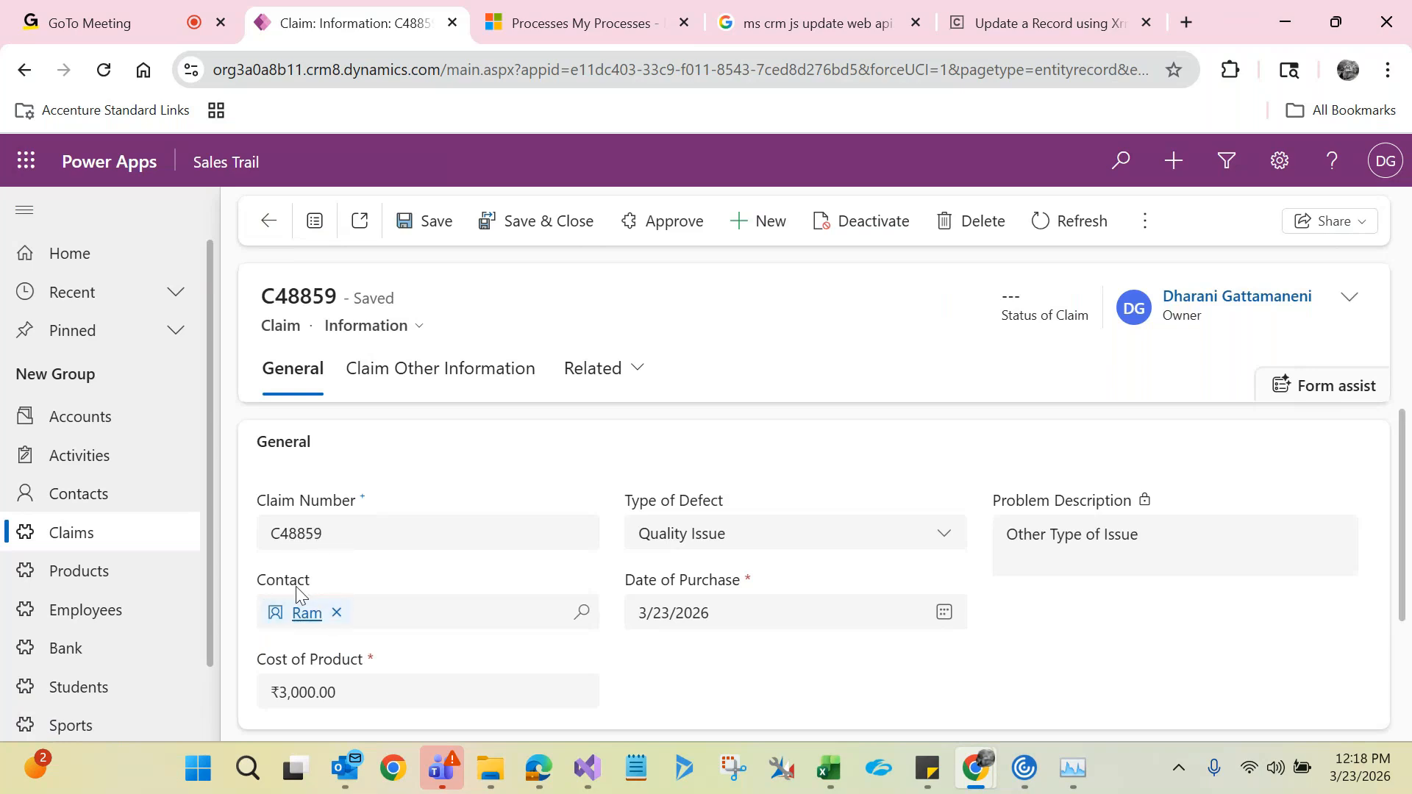
{"action": "left_click", "coordinate": [336, 613]}
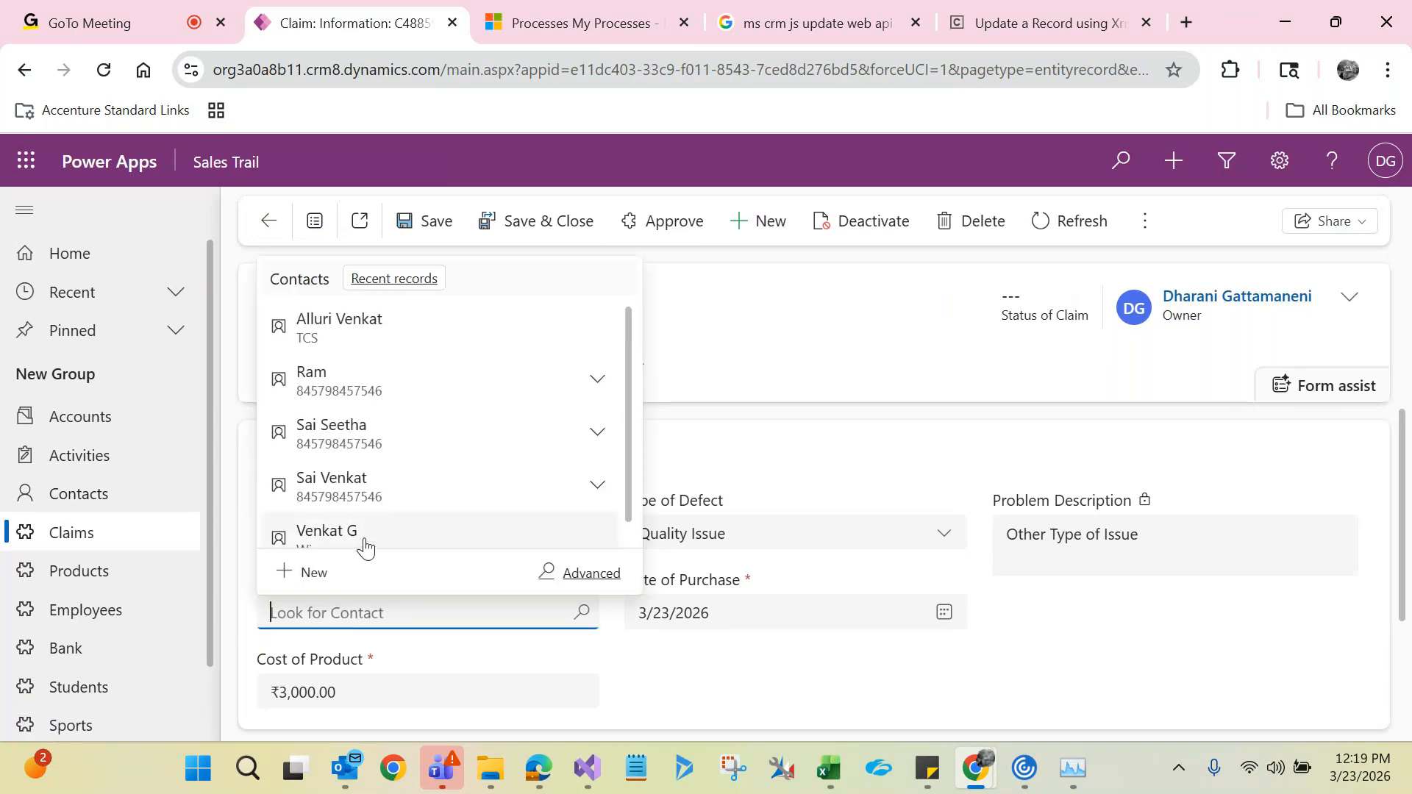
{"action": "left_click", "coordinate": [364, 540]}
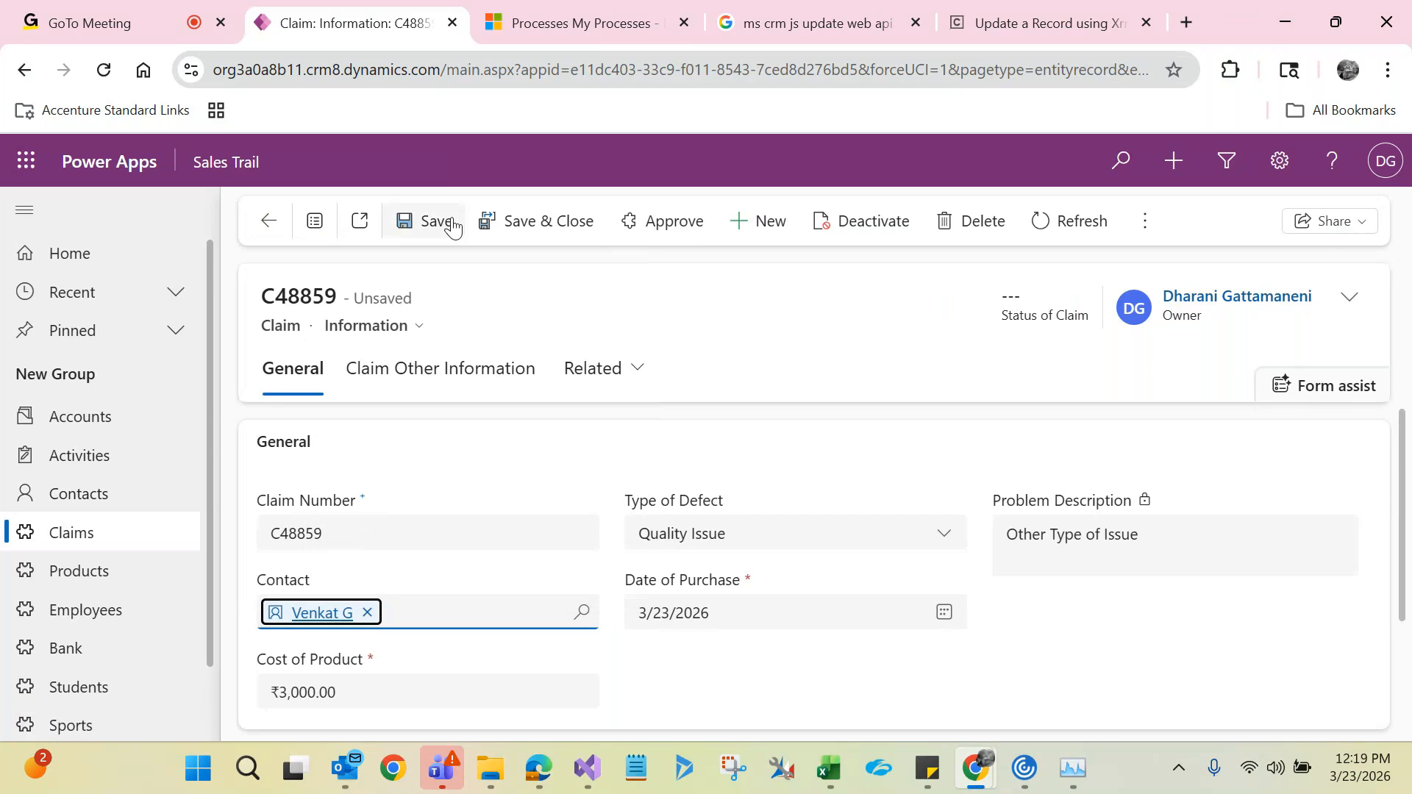
{"action": "left_click", "coordinate": [443, 227]}
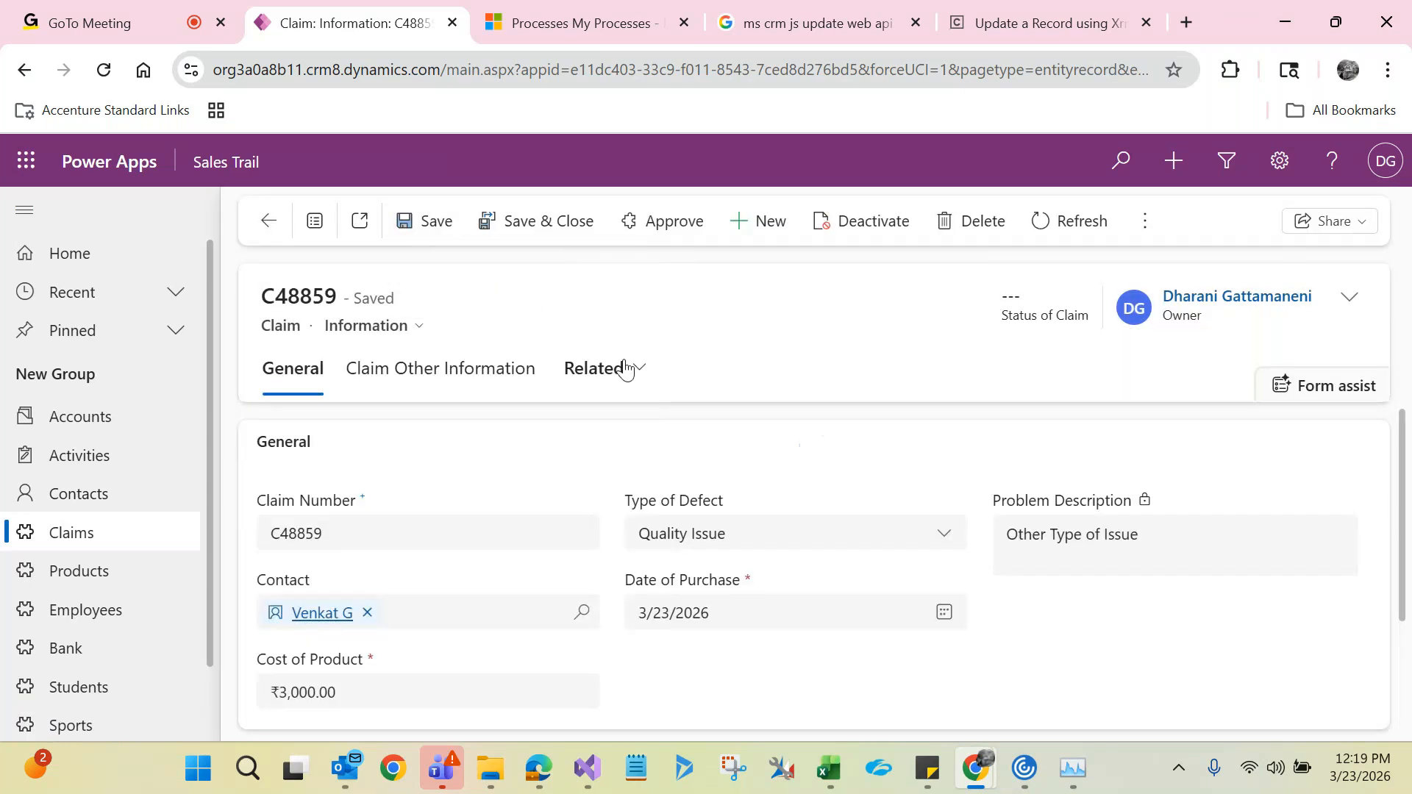
- Examine the claim's related background processes, refreshing the system job list to follow the workflow's status
{"action": "left_click", "coordinate": [625, 367]}
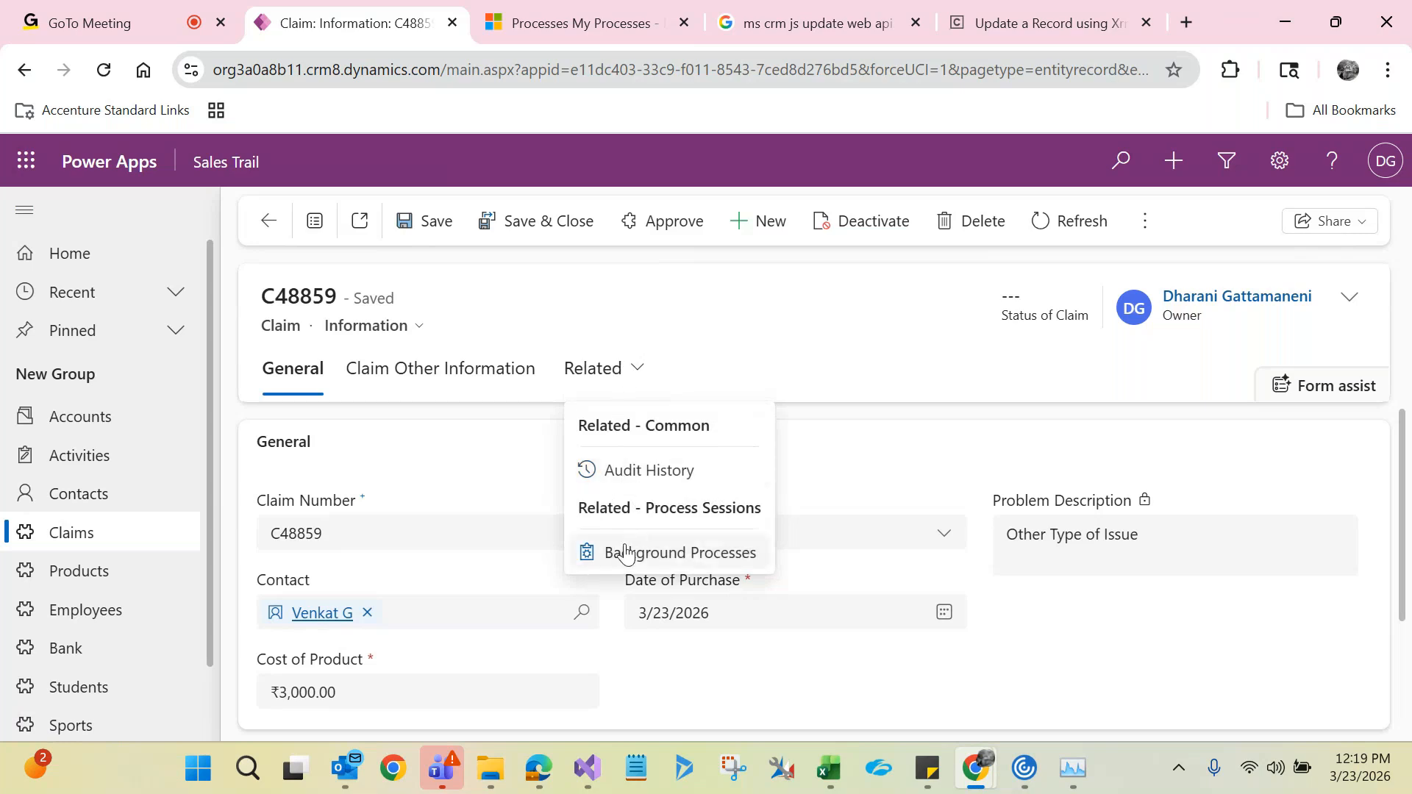
{"action": "left_click", "coordinate": [628, 551]}
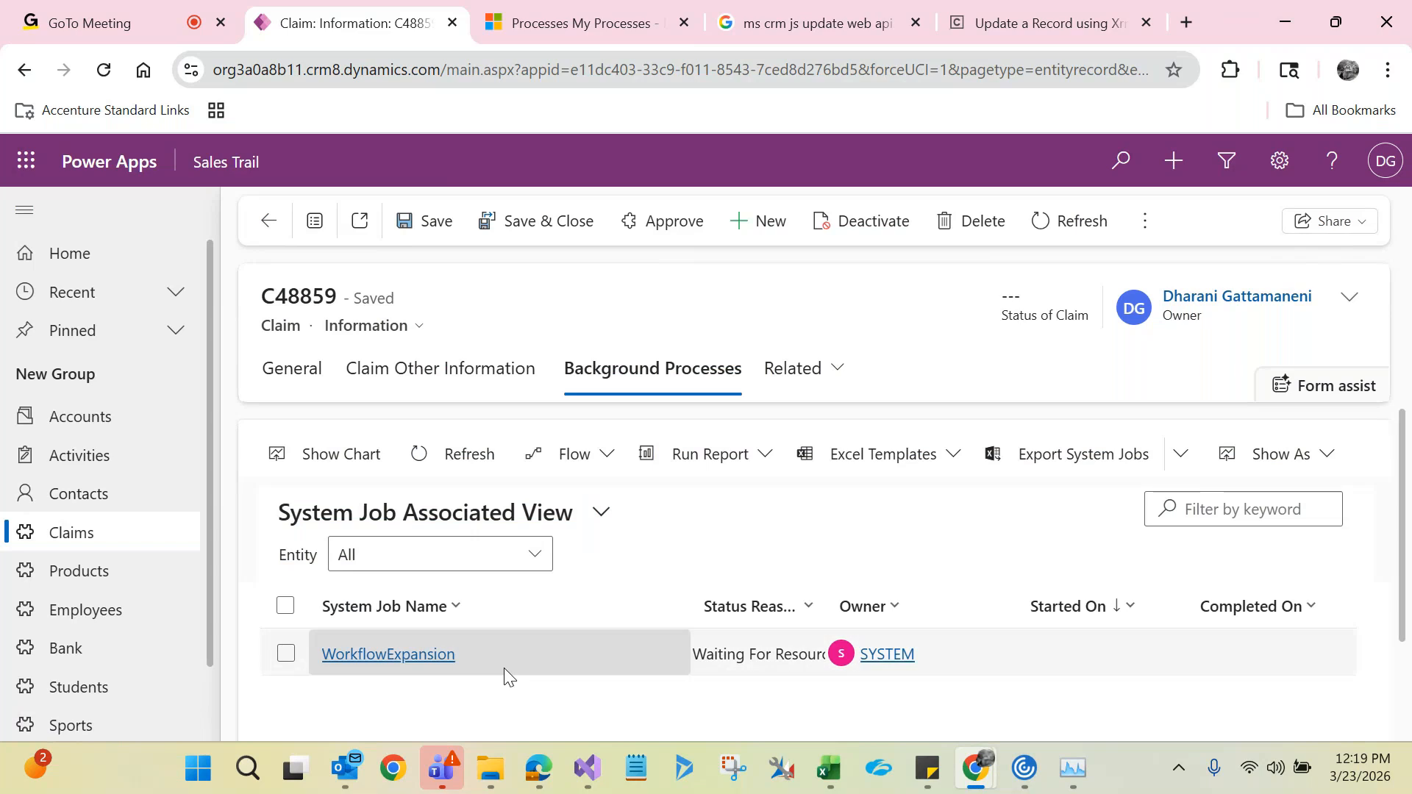
{"action": "left_click", "coordinate": [471, 459]}
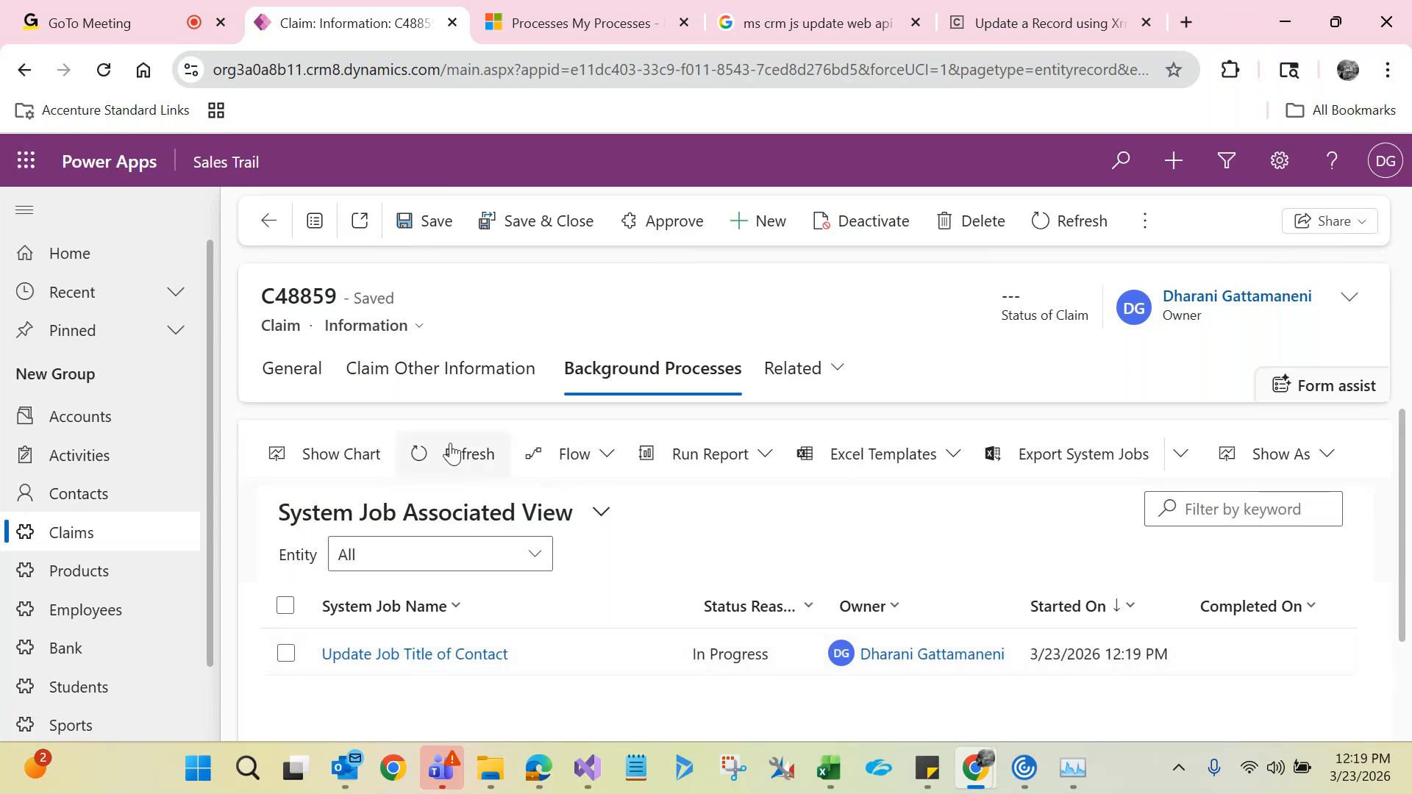
{"action": "left_click", "coordinate": [451, 454]}
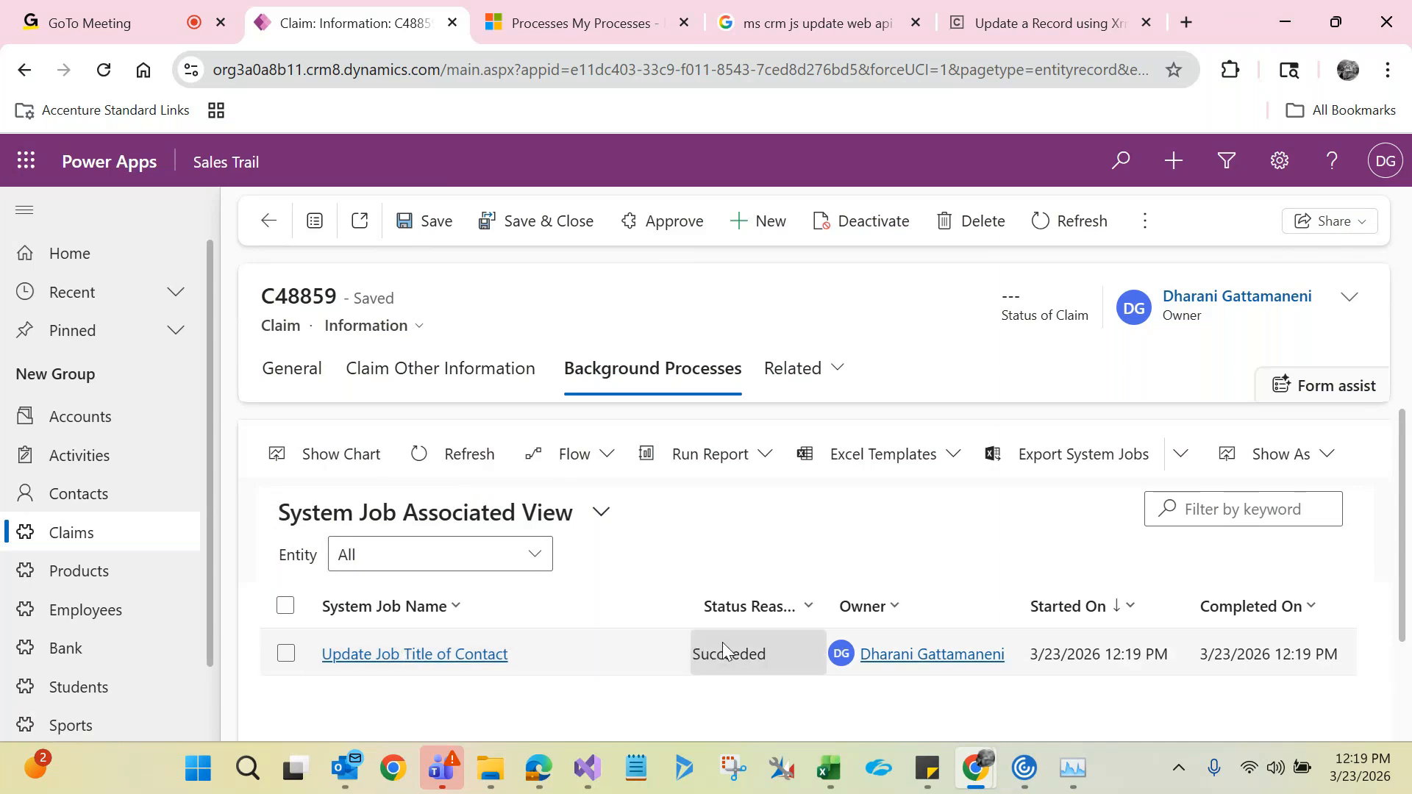
- Open the contact linked in the claim's general information, check its job title, and return to the claim
{"action": "left_click", "coordinate": [287, 379]}
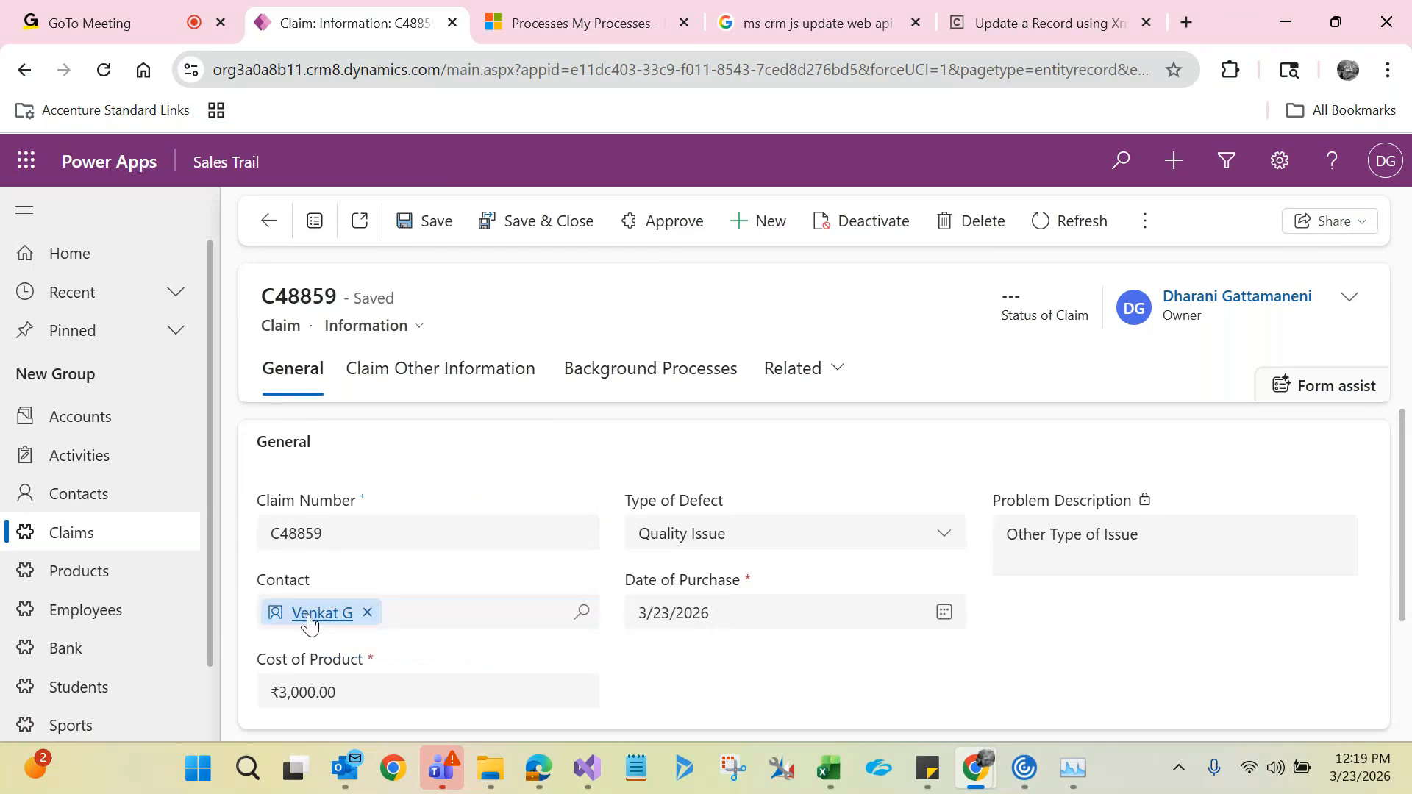
{"action": "mouse_move", "coordinate": [307, 614]}
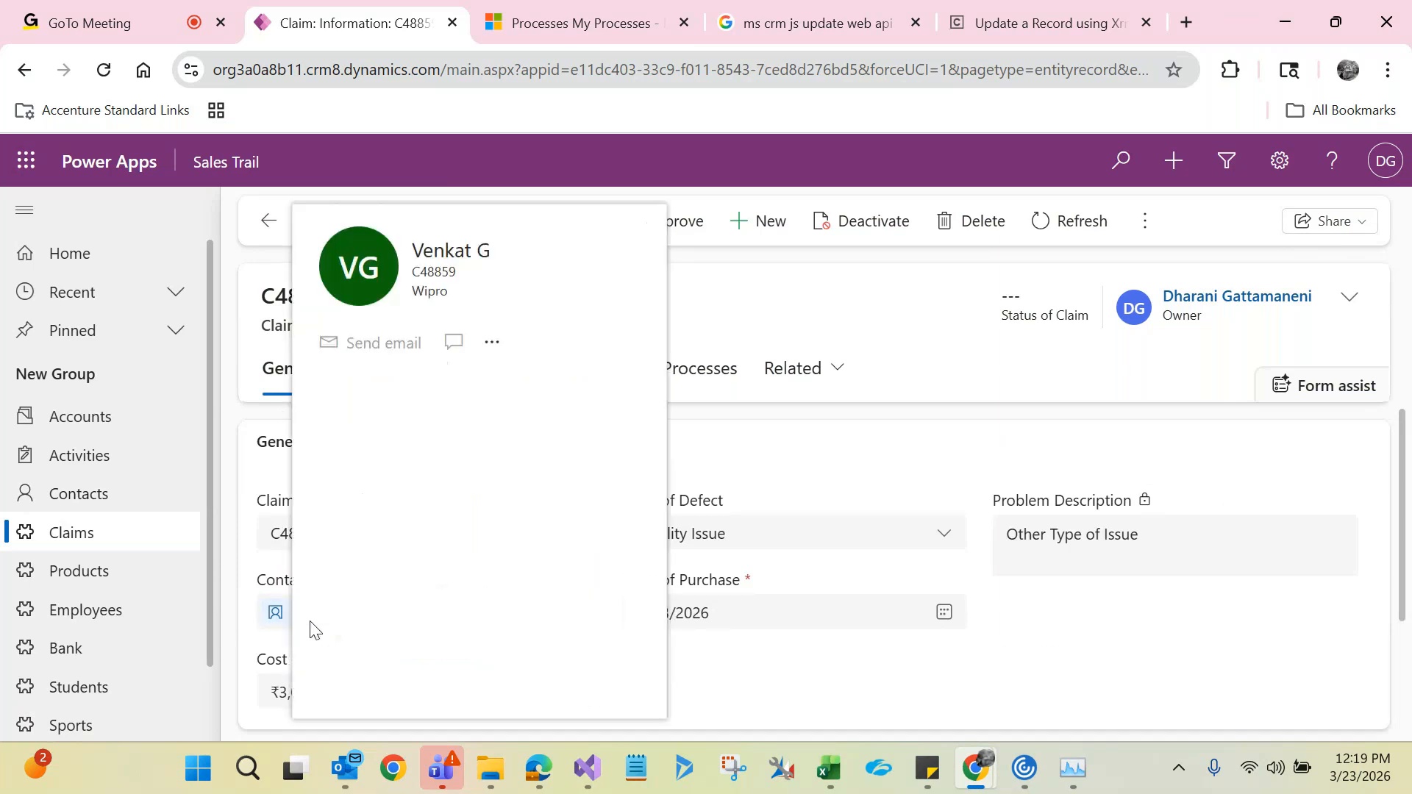
{"action": "left_click", "coordinate": [325, 613]}
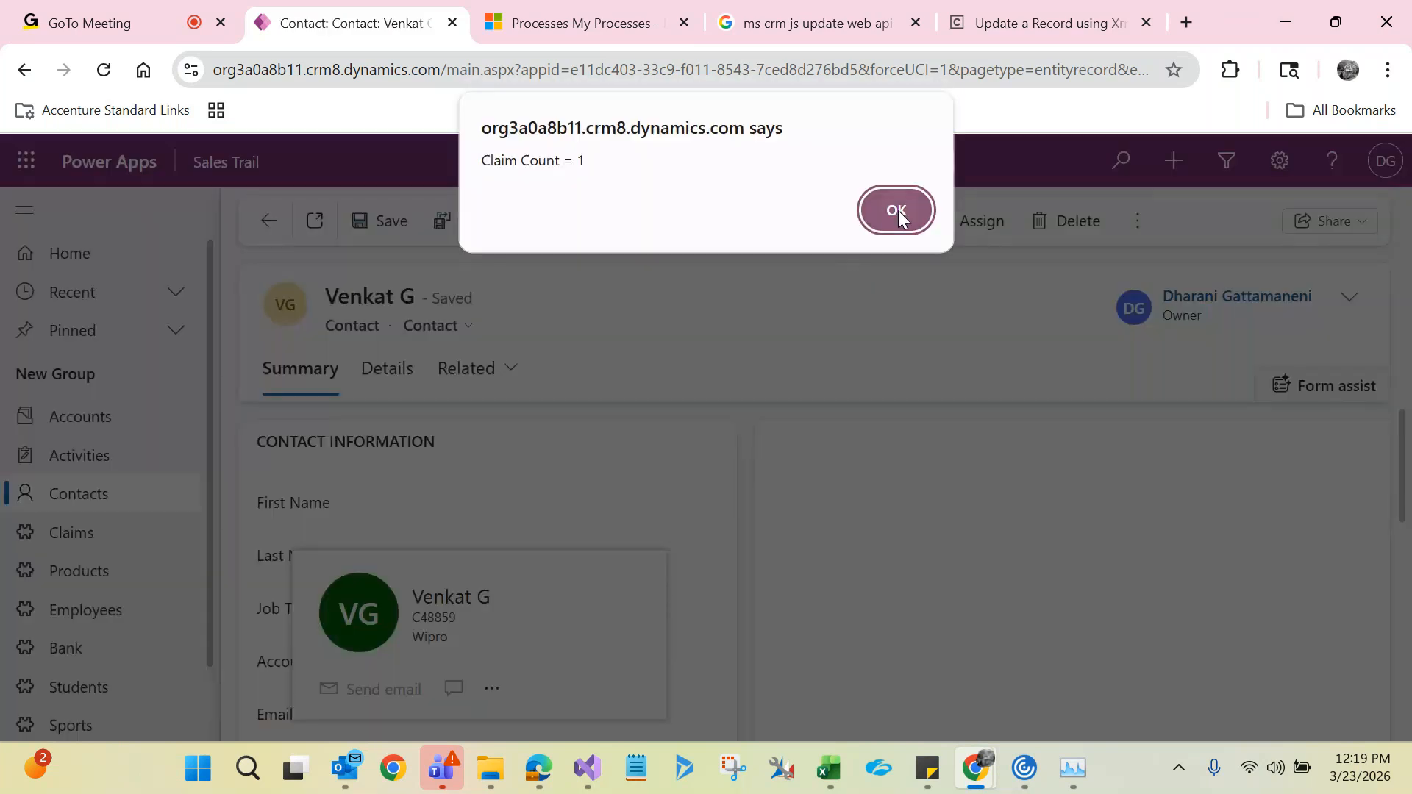
{"action": "left_click", "coordinate": [896, 211]}
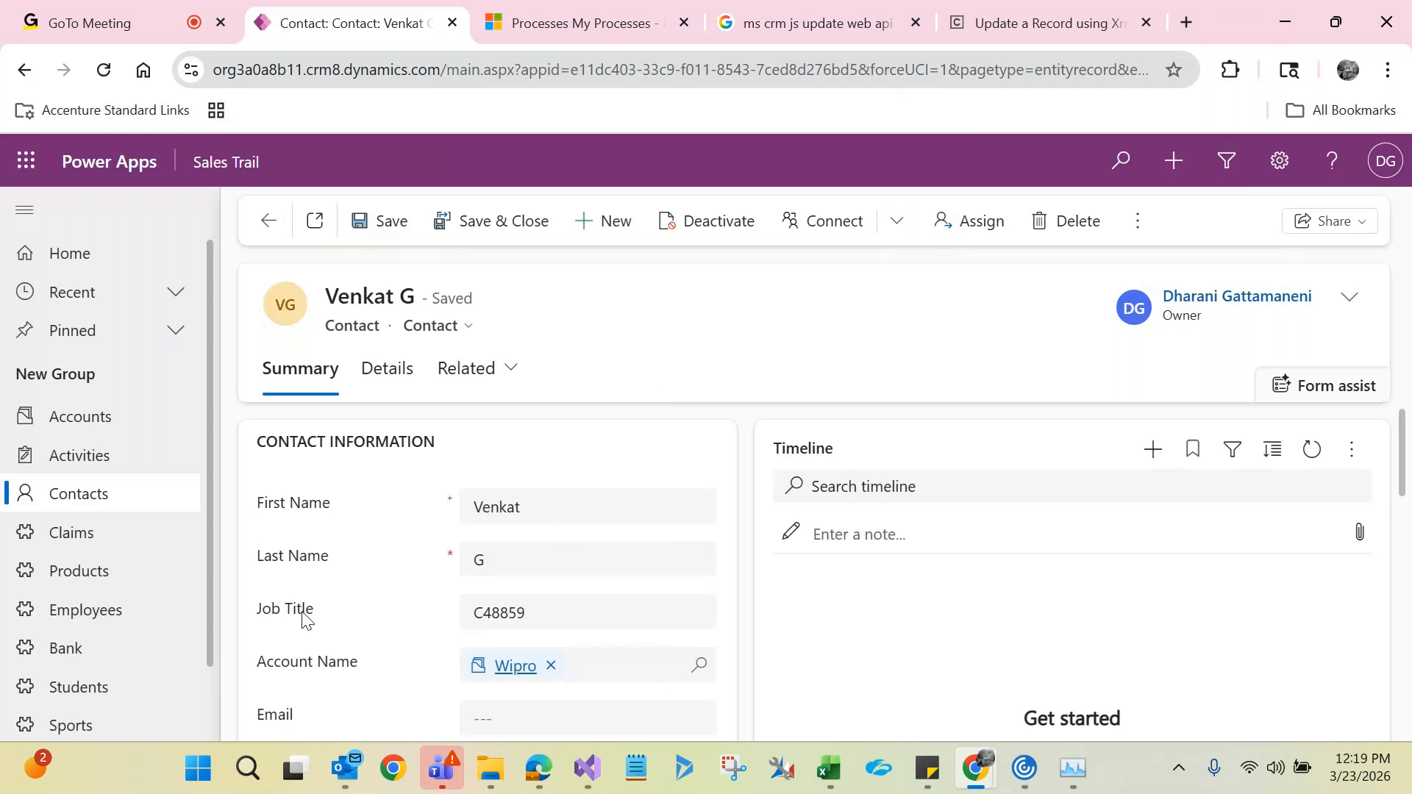
{"action": "left_click", "coordinate": [504, 612]}
{"action": "double_click", "coordinate": [506, 613]}
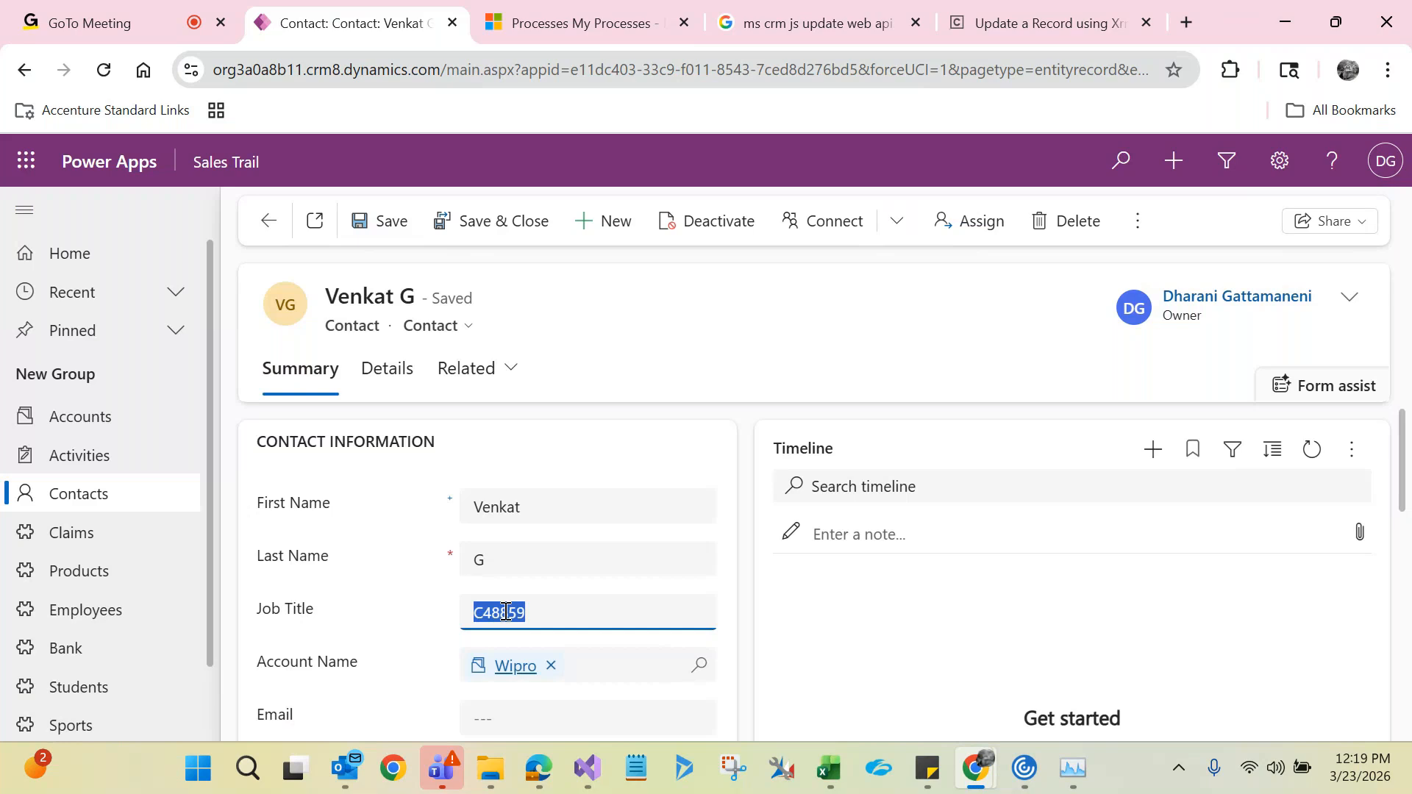
{"action": "left_click", "coordinate": [268, 221]}
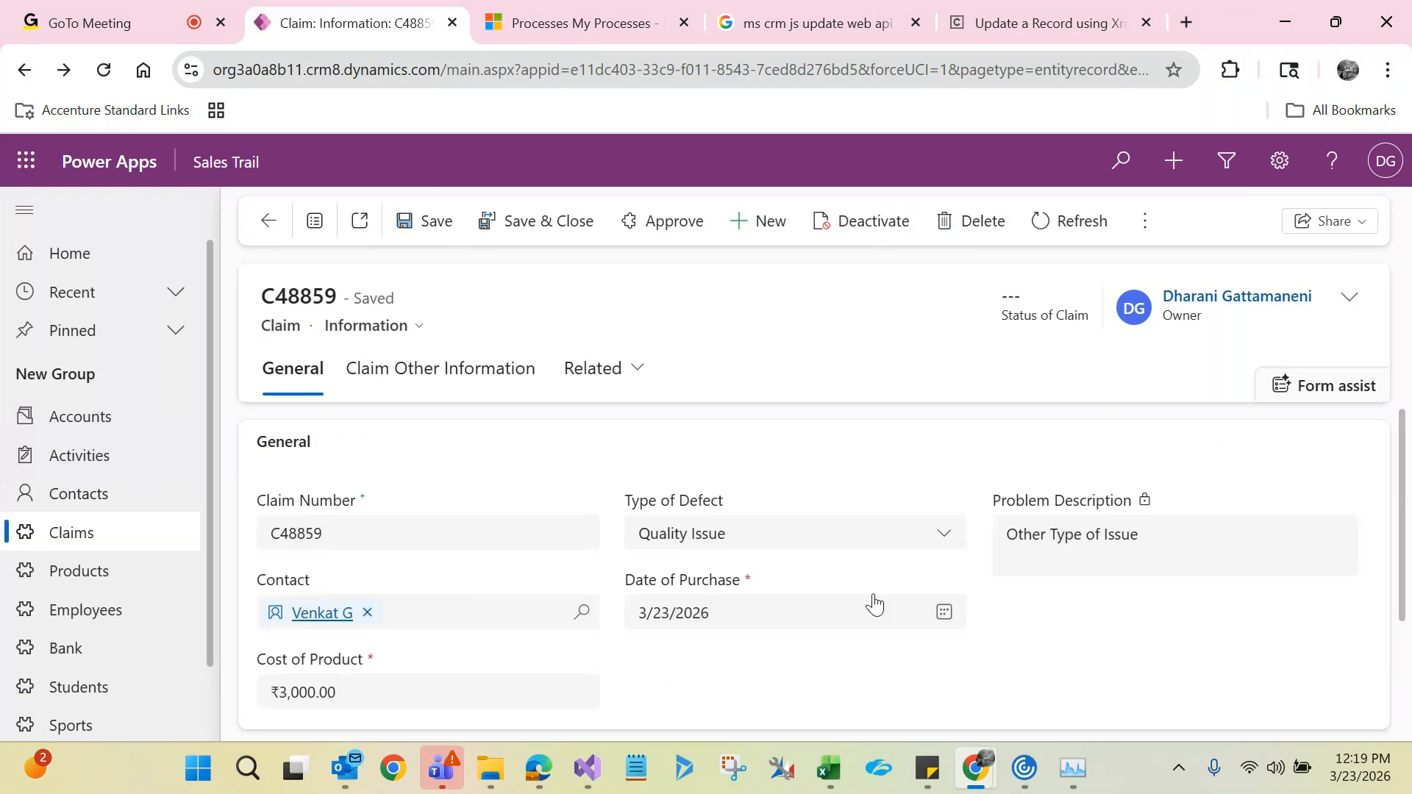
- Switch to the Update Job Title of Contact process window and deactivate the workflow
{"action": "mouse_move", "coordinate": [987, 779]}
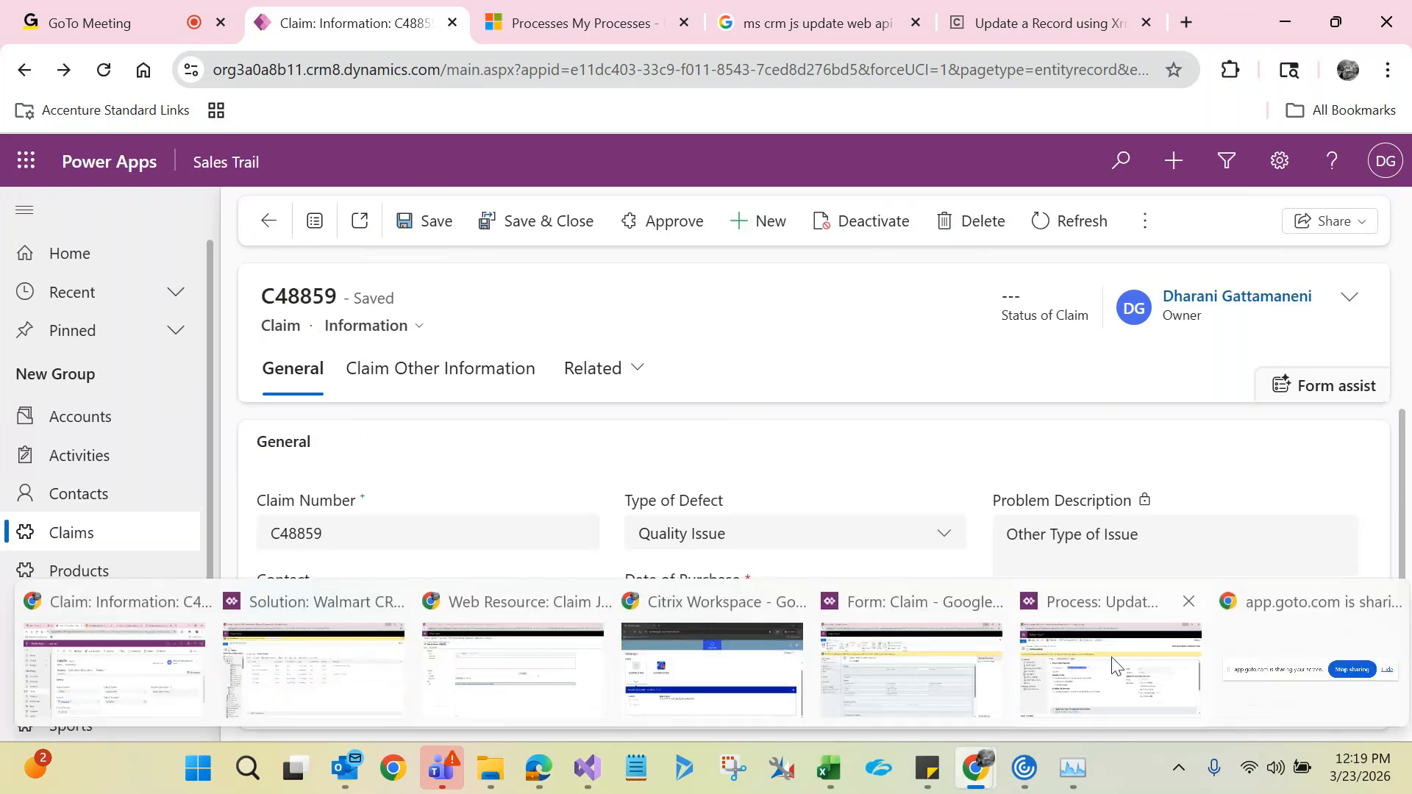
{"action": "left_click", "coordinate": [1111, 702]}
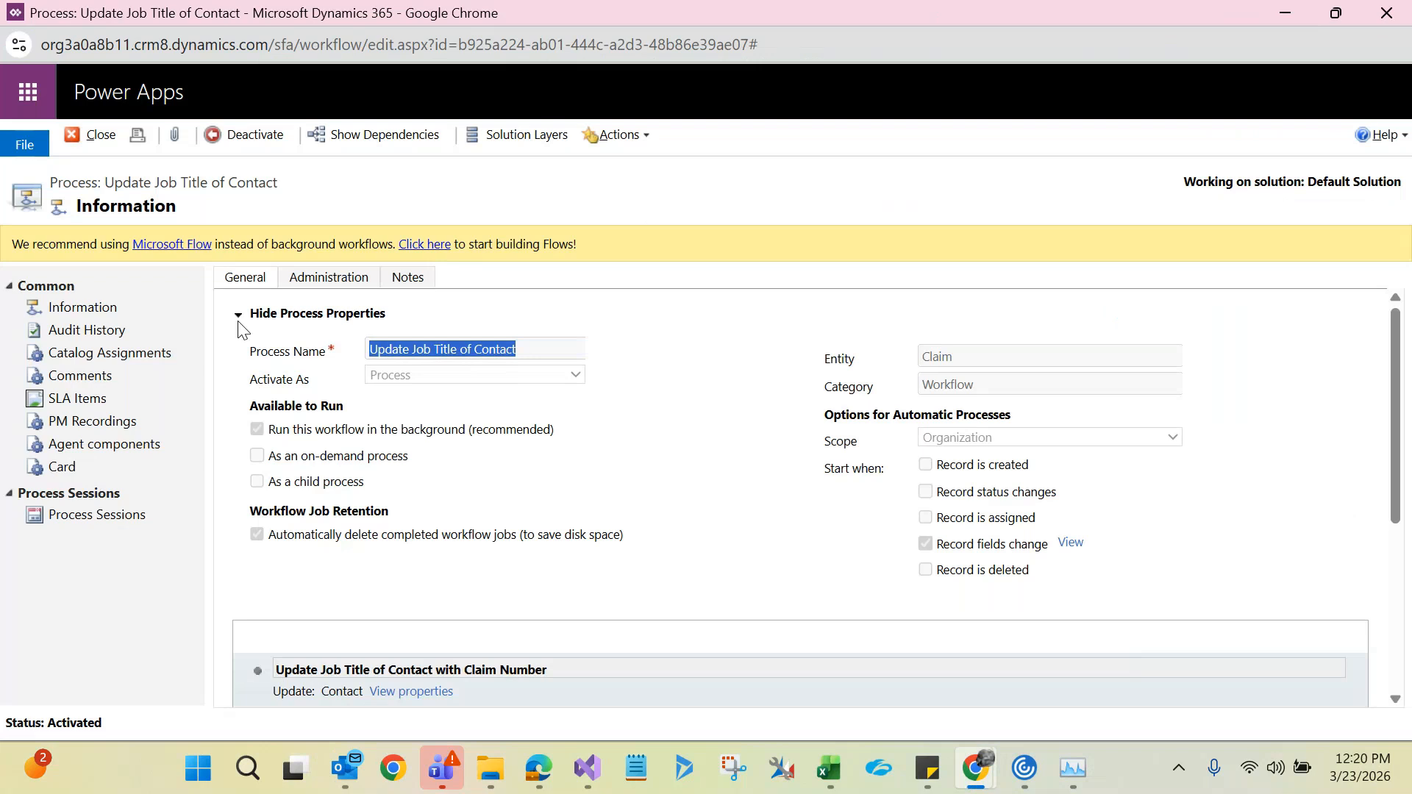
{"action": "left_click", "coordinate": [238, 314]}
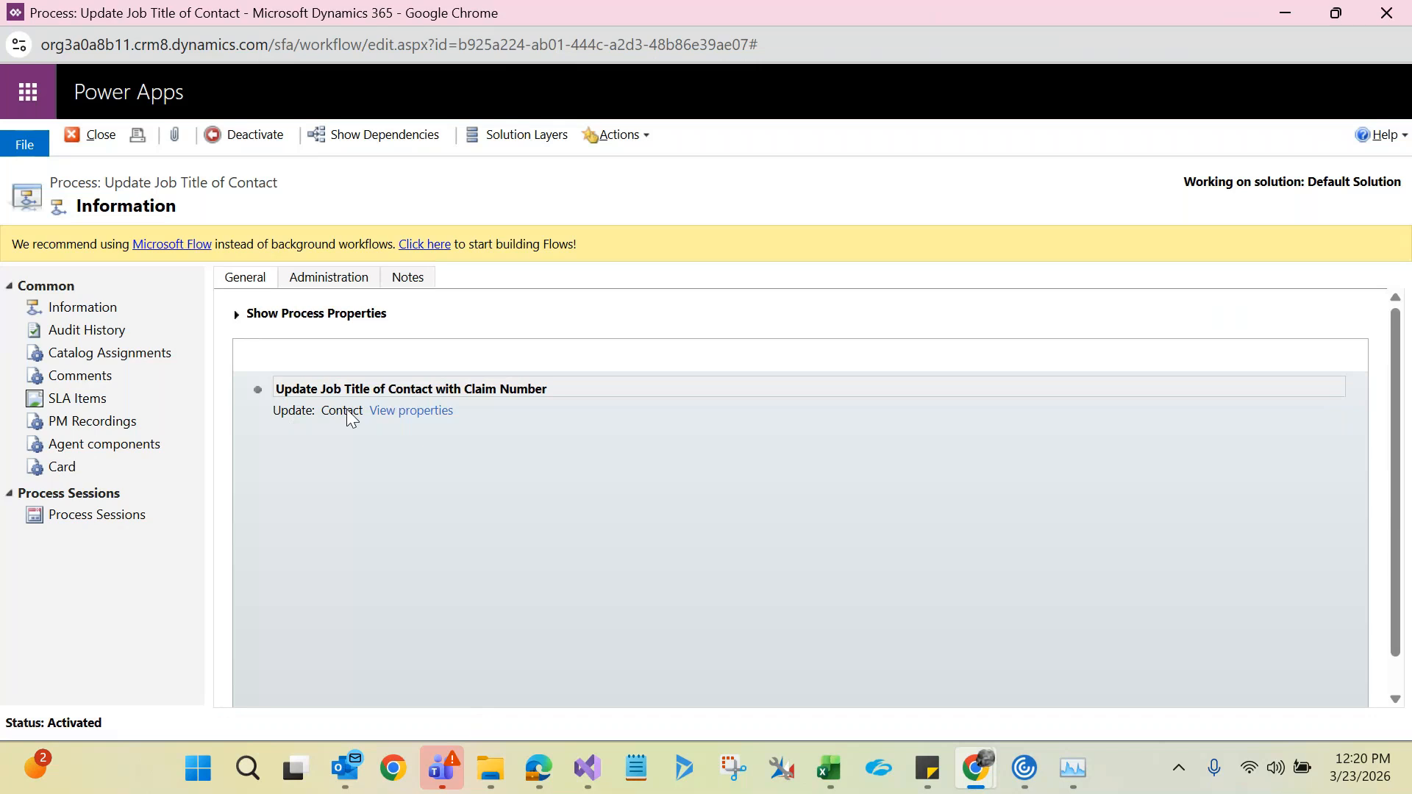
{"action": "left_click", "coordinate": [257, 138]}
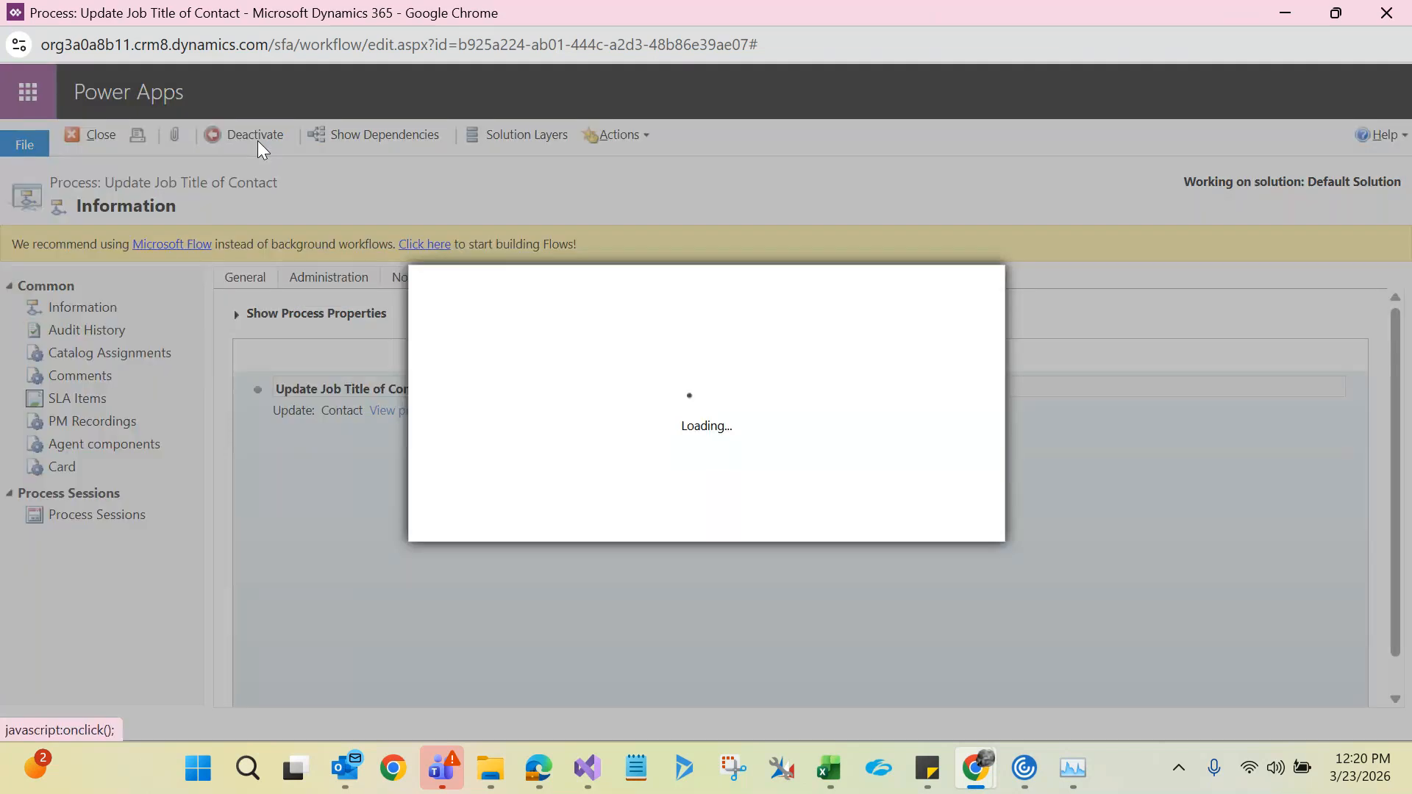
{"action": "left_click", "coordinate": [801, 523]}
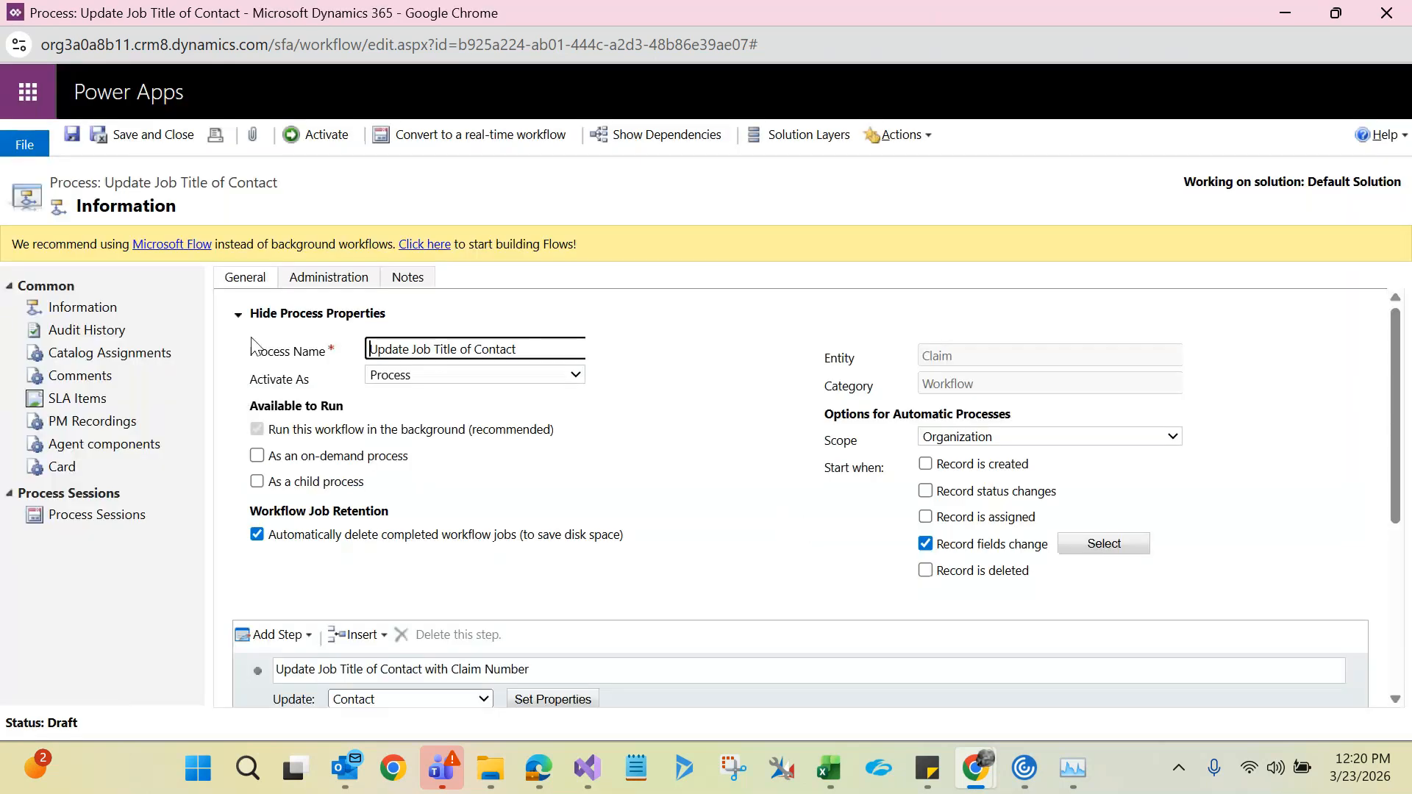
- Delete the "Update Job Title of Contact with Claim Number" step from the workflow
{"action": "left_click", "coordinate": [254, 315]}
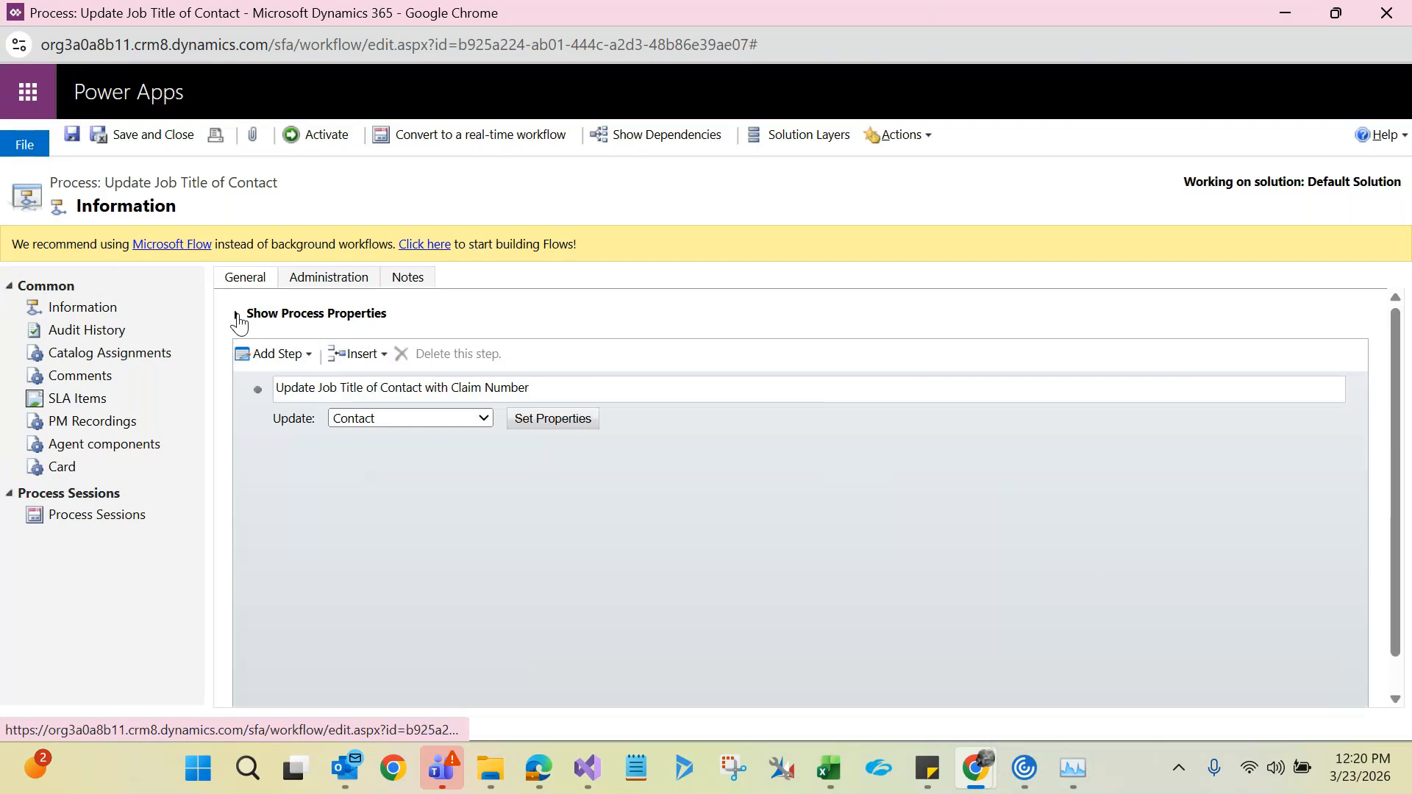
{"action": "left_click", "coordinate": [275, 405]}
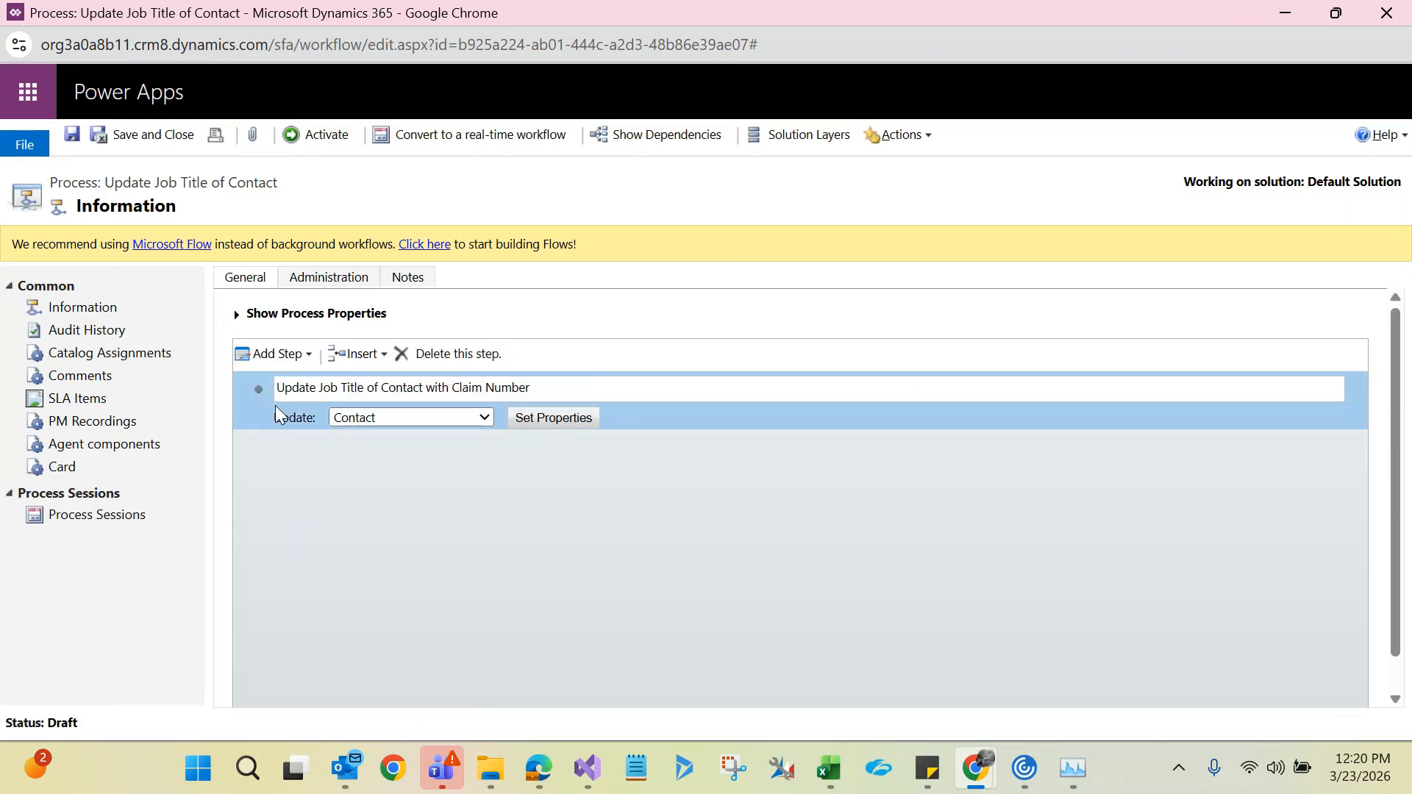
{"action": "left_click", "coordinate": [439, 352]}
{"action": "left_click", "coordinate": [803, 203]}
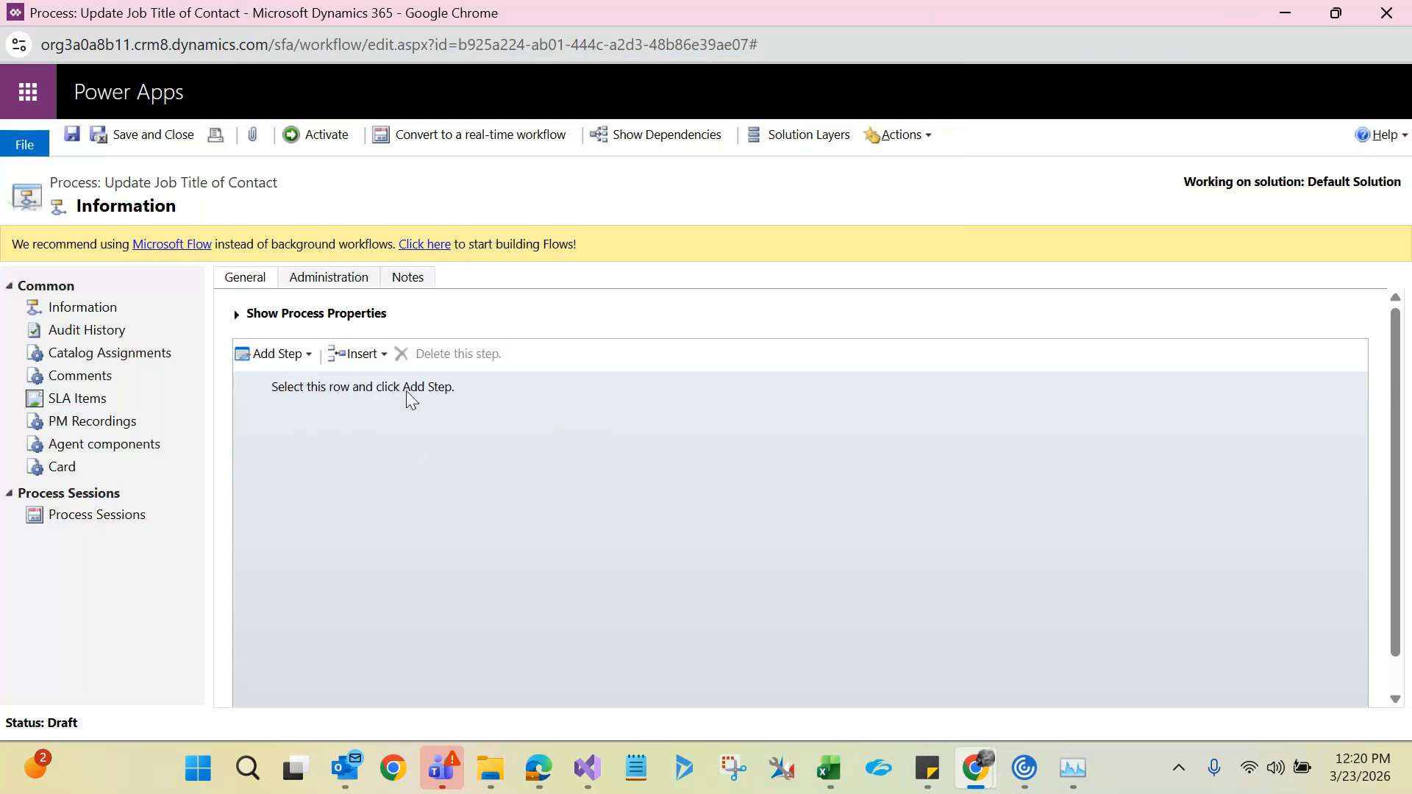
- Add a Create Record step to the workflow and set its record type to Employee
{"action": "left_click", "coordinate": [296, 350]}
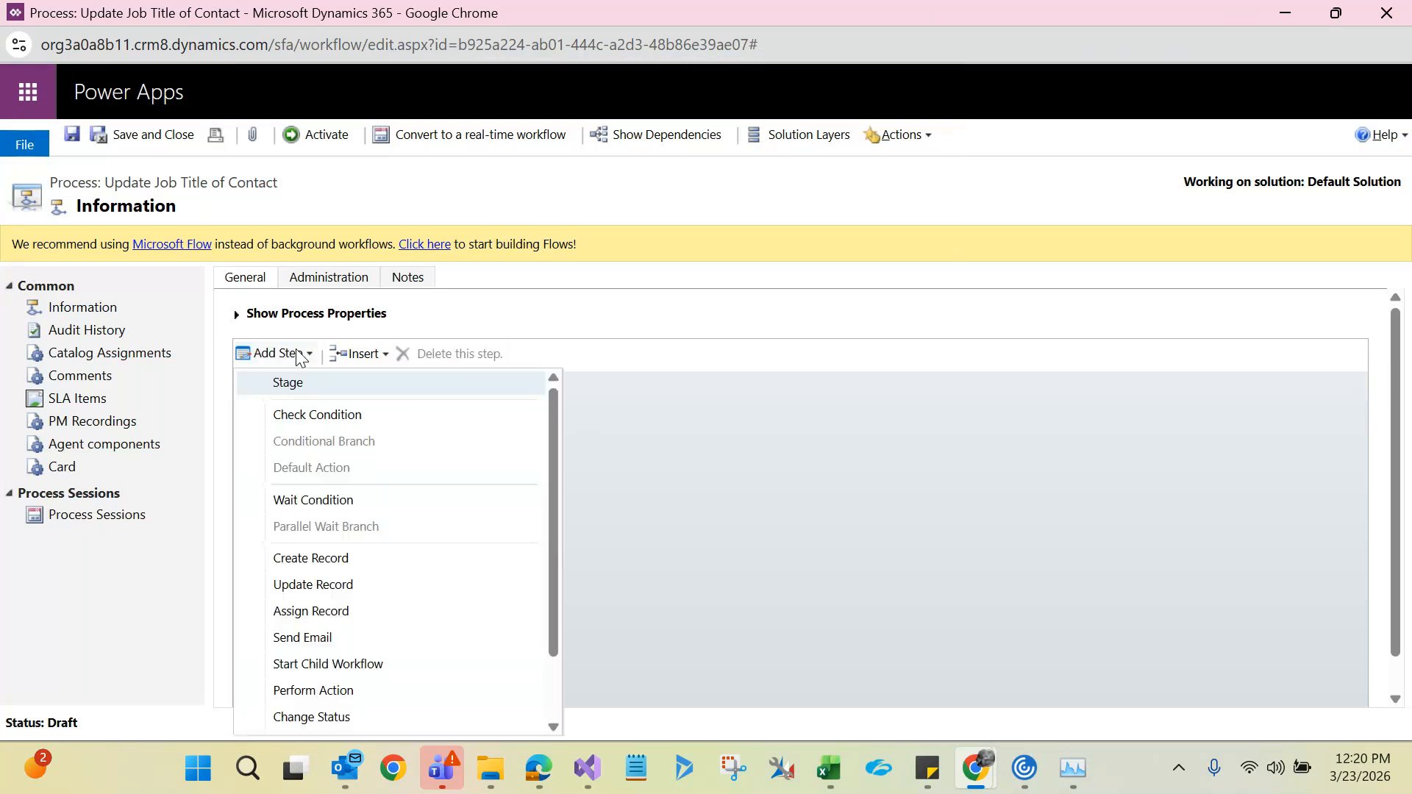
{"action": "left_click", "coordinate": [305, 560]}
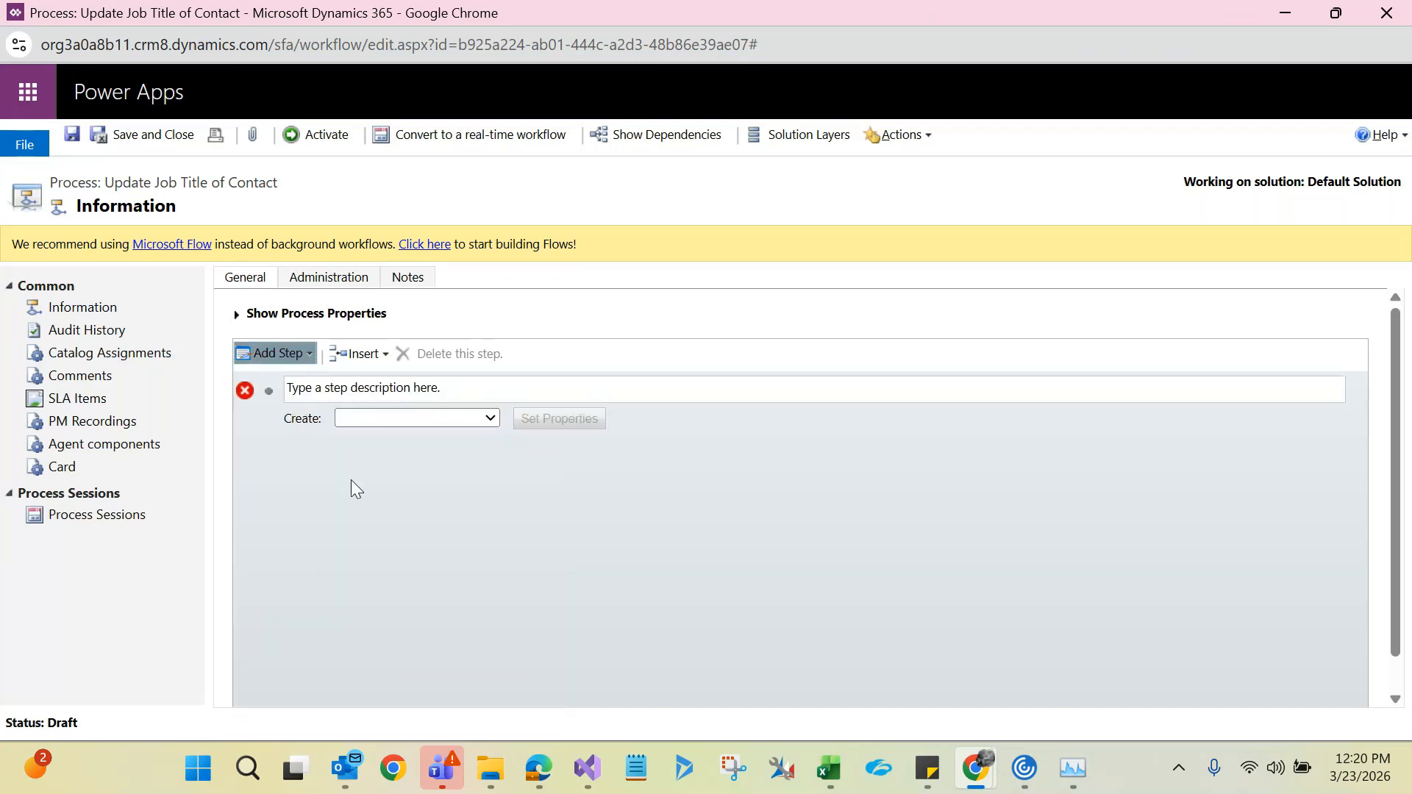
{"action": "left_click", "coordinate": [416, 418]}
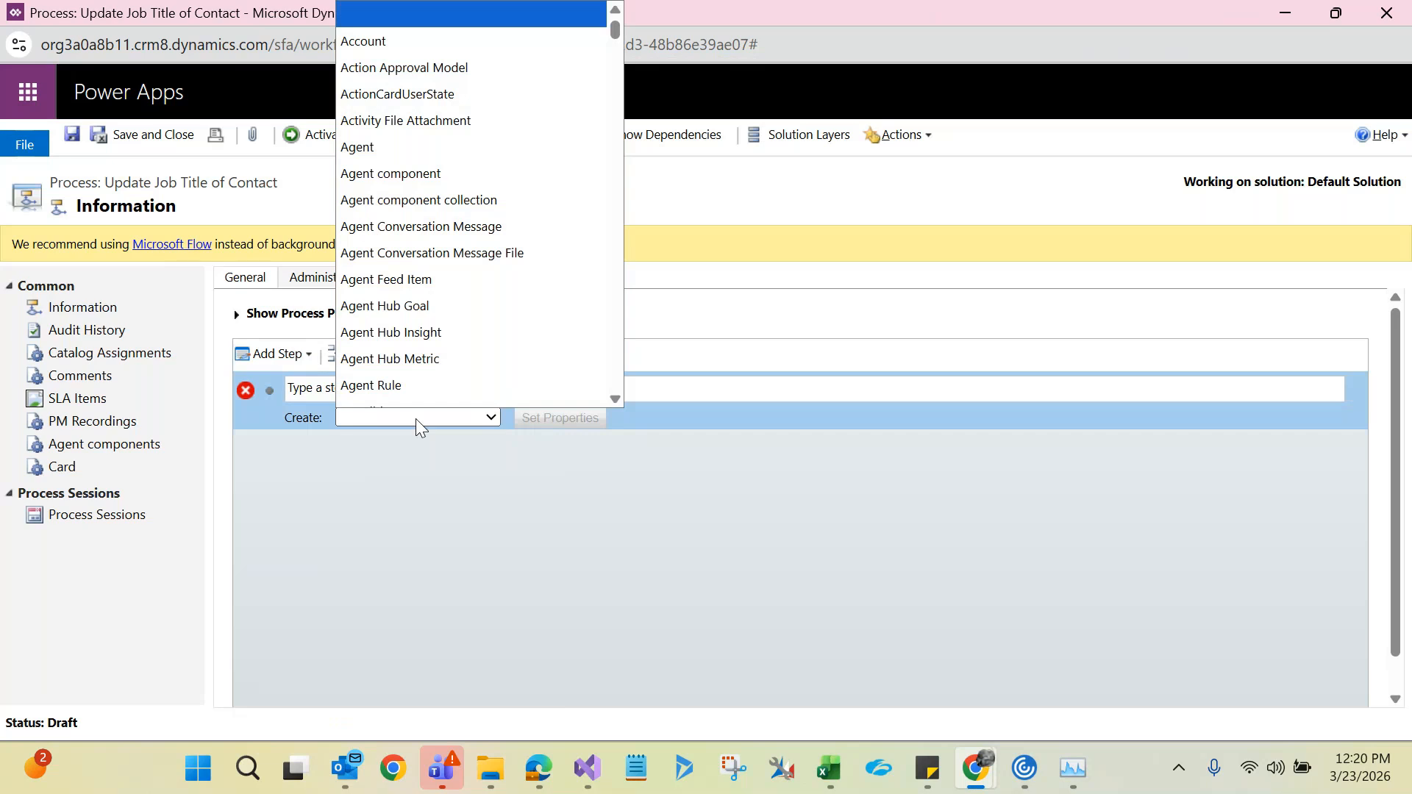
{"action": "type", "text": "Employee"}
{"action": "key", "text": "Return"}
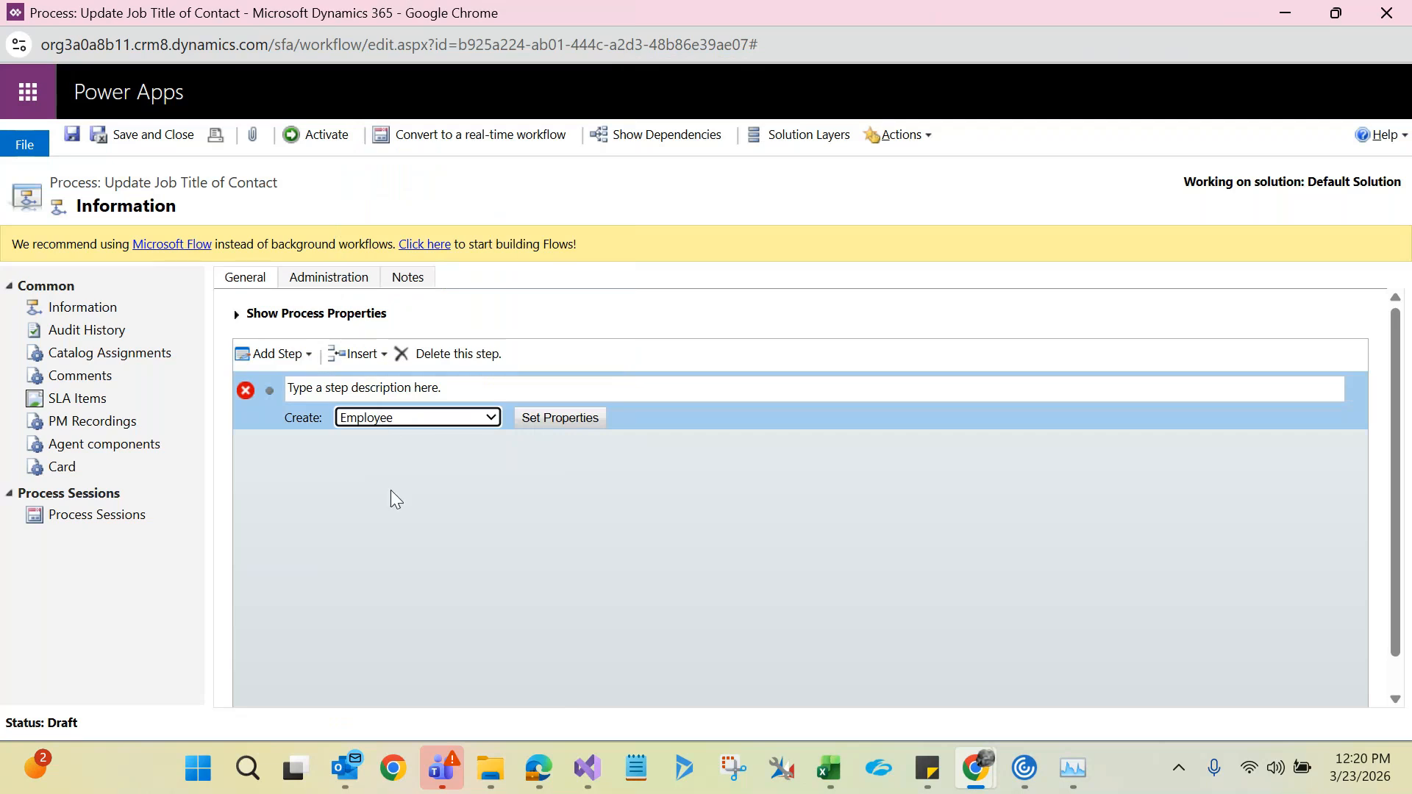
- Open the Create Employee step's properties and fill the Name field with the claim's Claim Number as a dynamic value
{"action": "left_click", "coordinate": [563, 419]}
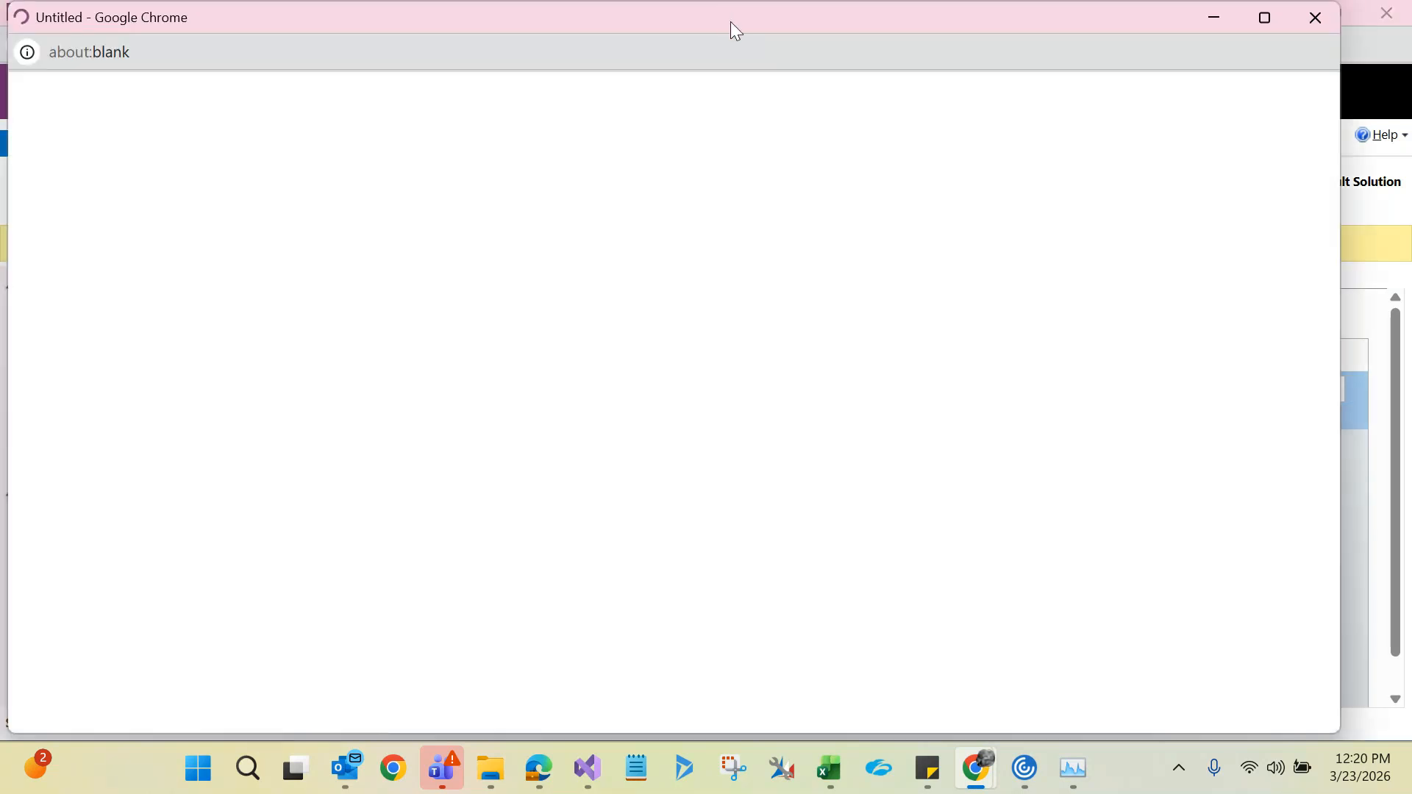
{"action": "double_click", "coordinate": [730, 21]}
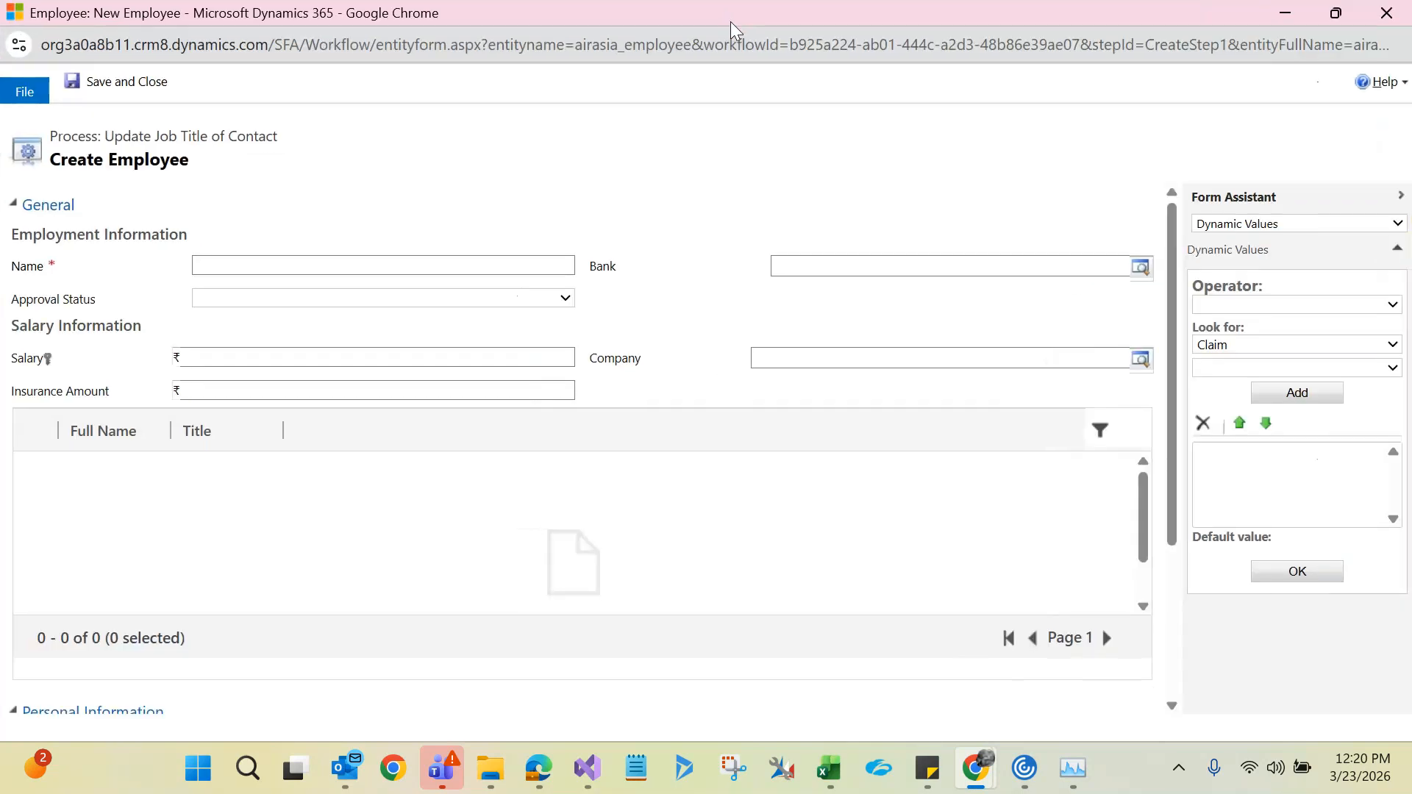
{"action": "left_click", "coordinate": [362, 260]}
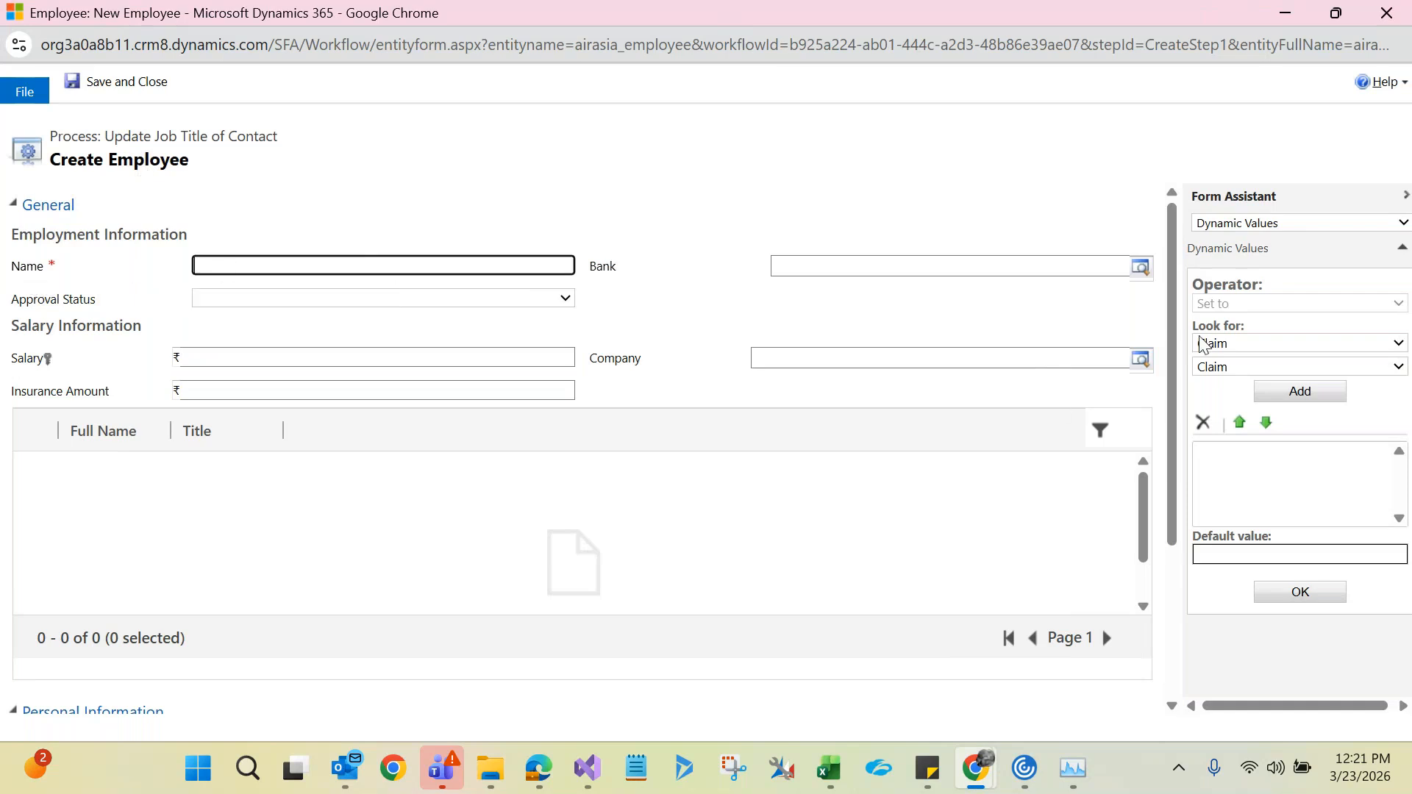
{"action": "left_click", "coordinate": [1237, 372]}
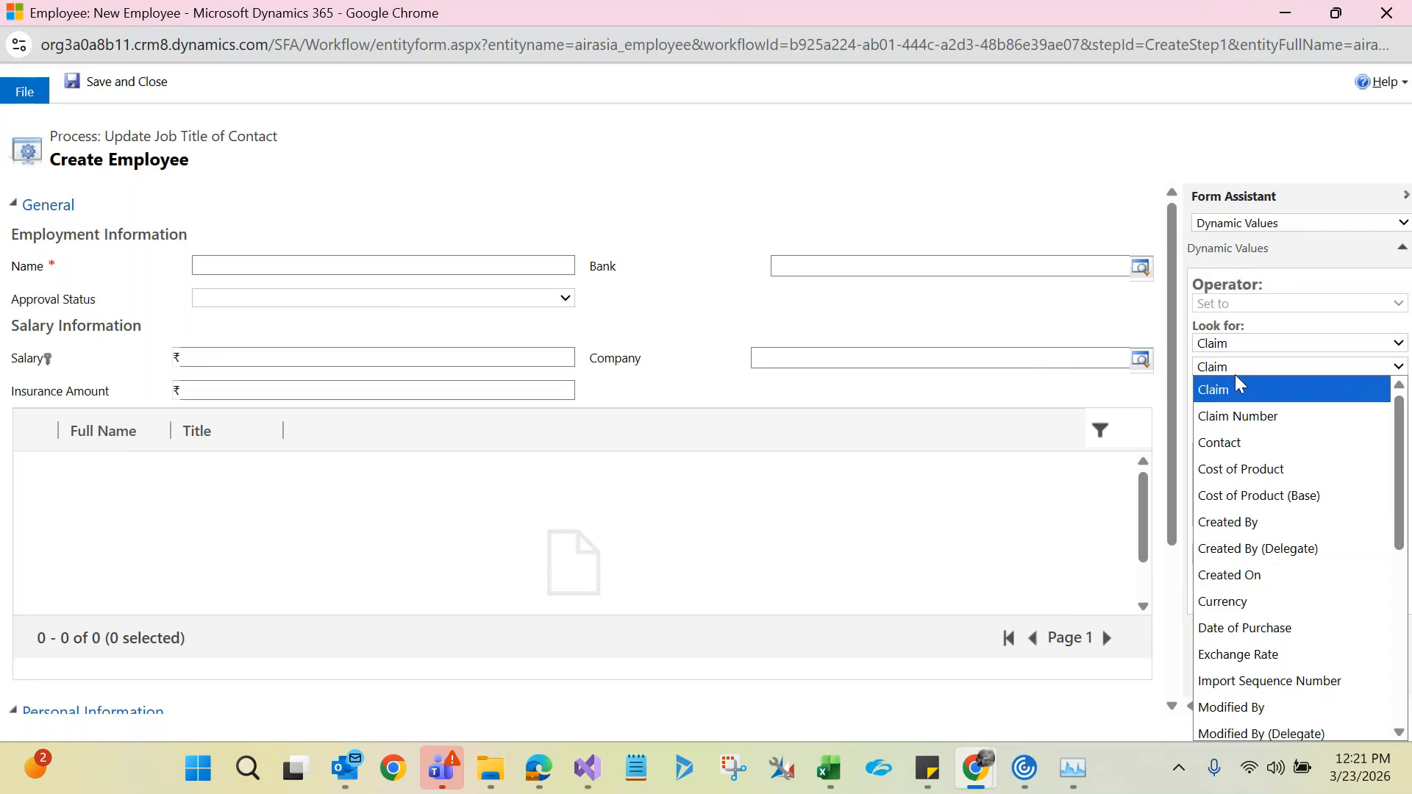
{"action": "left_click", "coordinate": [1235, 415]}
{"action": "left_click", "coordinate": [1269, 397]}
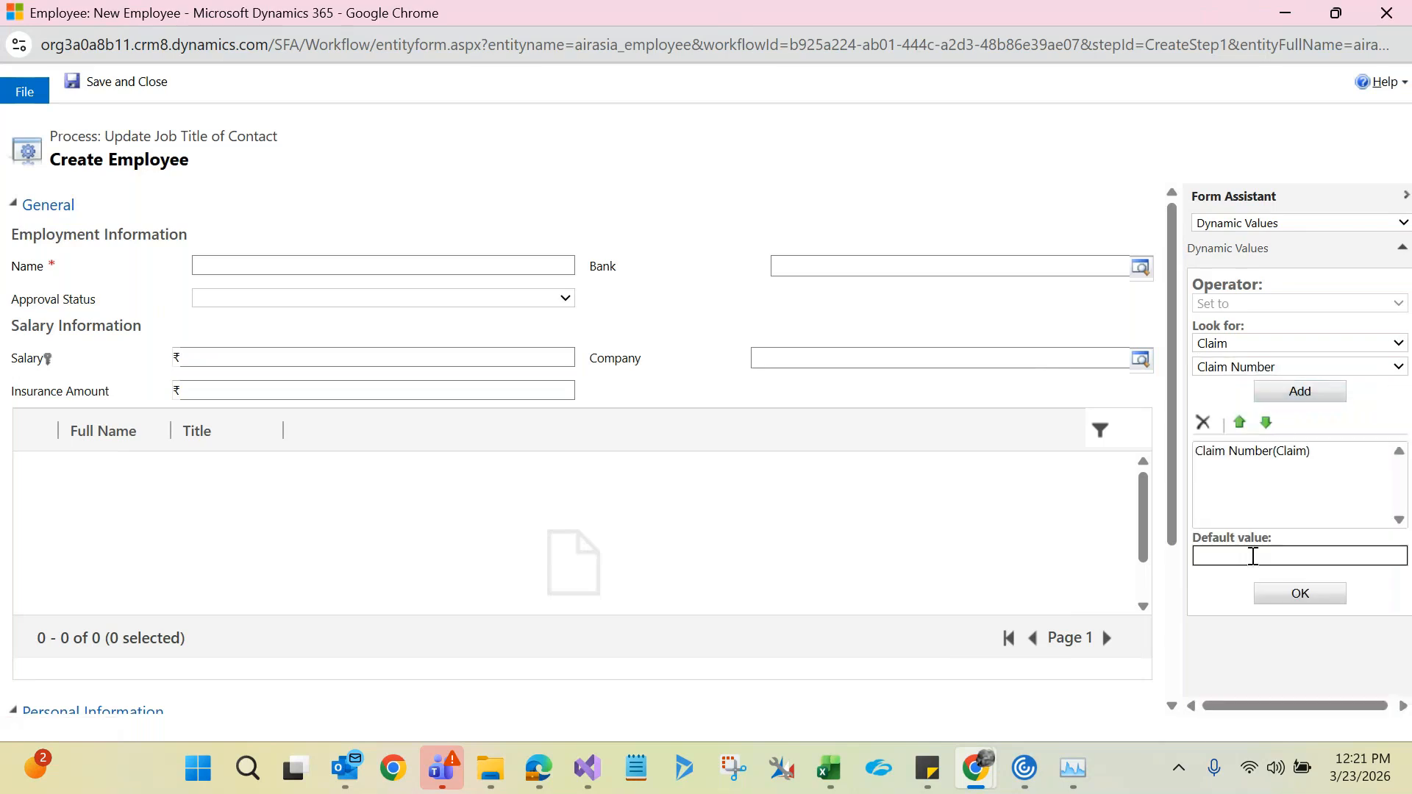
{"action": "left_click", "coordinate": [1259, 596]}
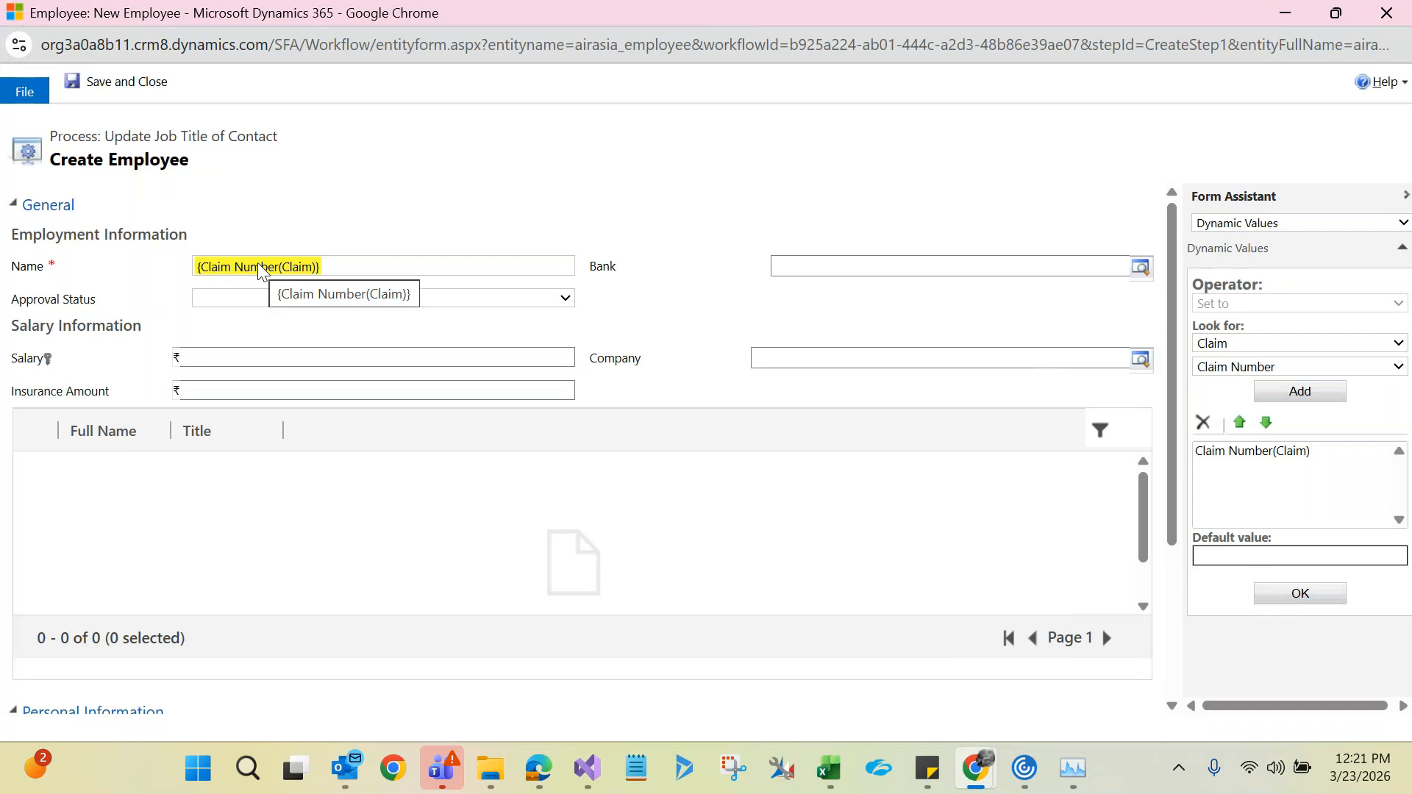
- Set the Salary of the employee created by the workflow step to 50000
{"action": "left_click", "coordinate": [357, 303]}
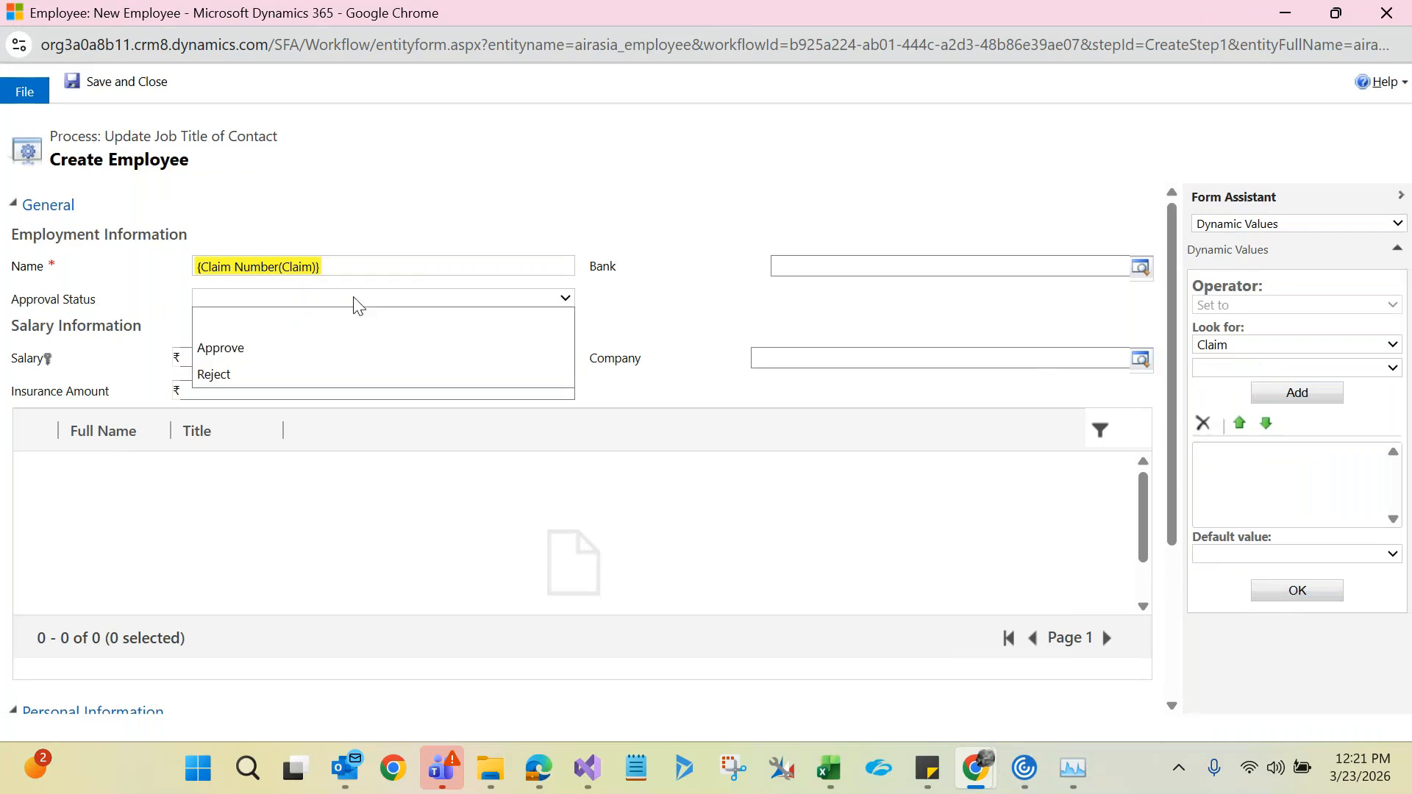
{"action": "left_click", "coordinate": [593, 180]}
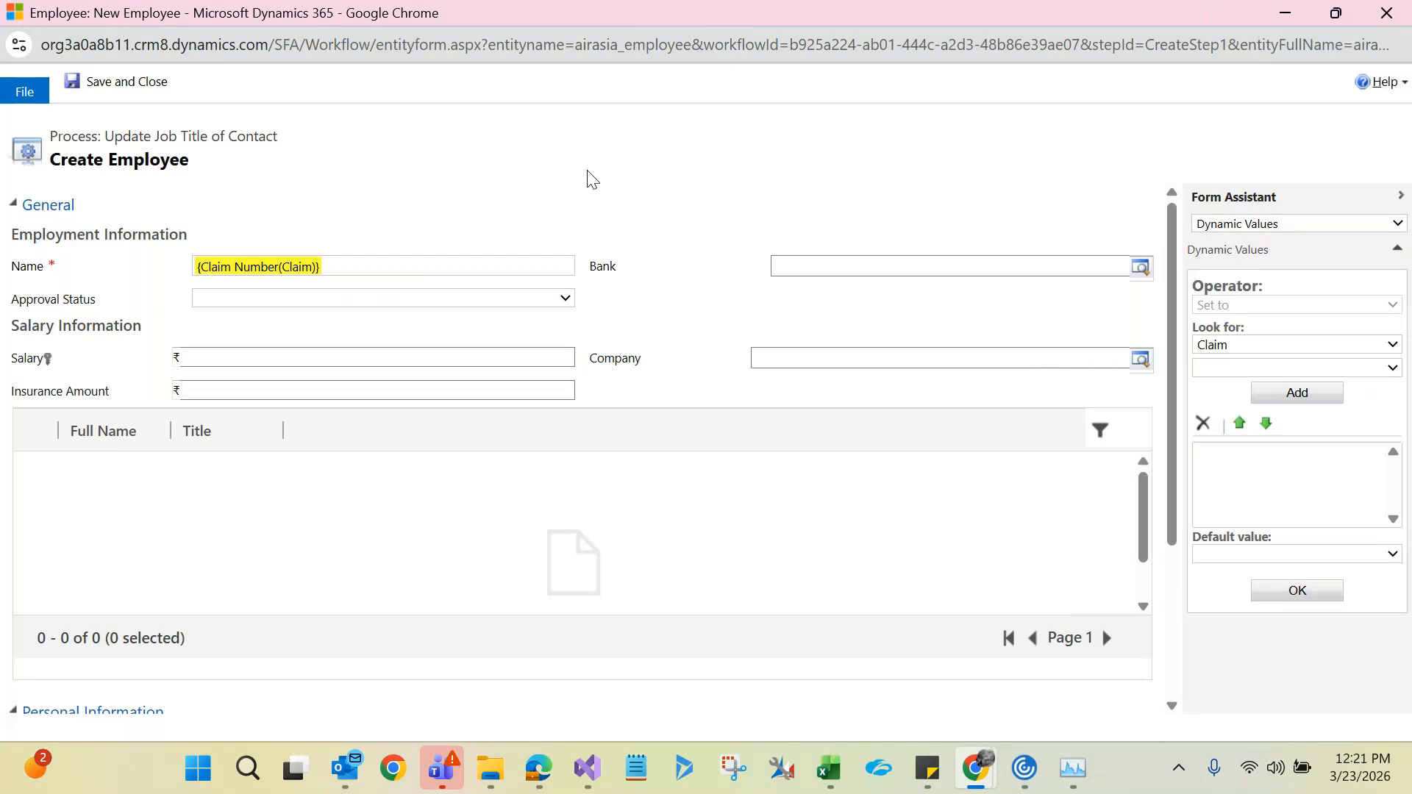
{"action": "left_click", "coordinate": [320, 359]}
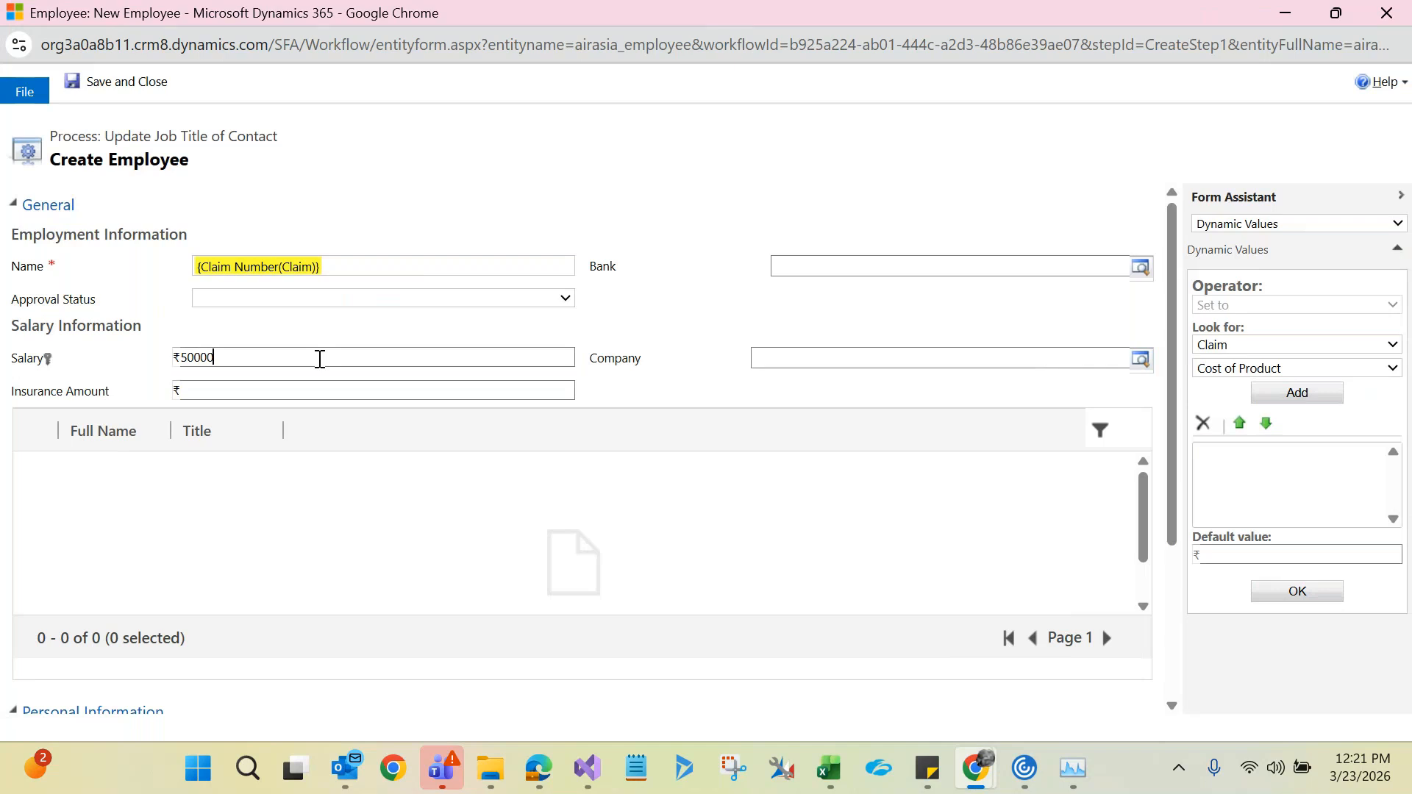
{"action": "type", "text": "50000"}
{"action": "left_click", "coordinate": [645, 398]}
- Set the required Citizenship to Indian and save and close the Create Employee properties
{"action": "left_click", "coordinate": [114, 86]}
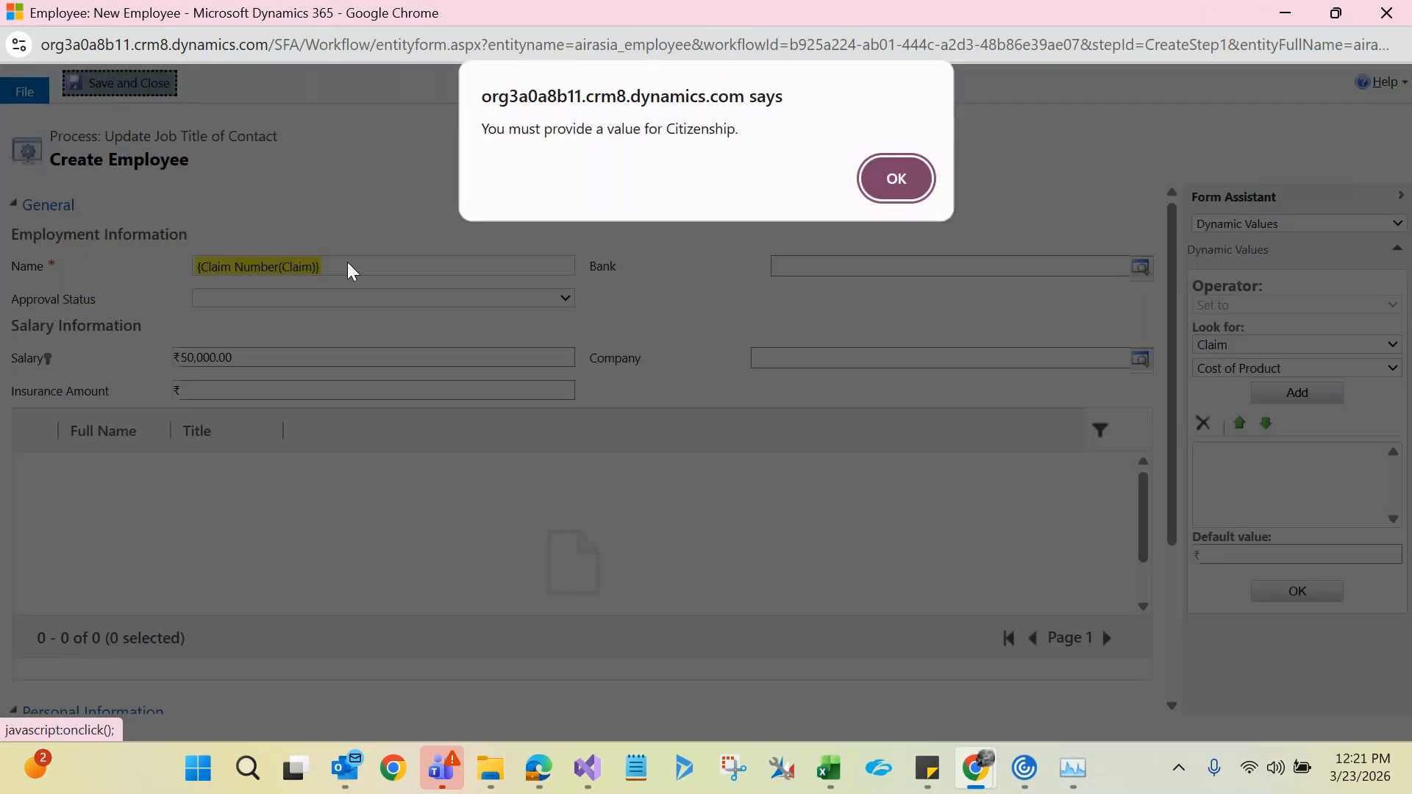
{"action": "left_click", "coordinate": [895, 179]}
{"action": "left_click", "coordinate": [221, 591]}
{"action": "left_click", "coordinate": [159, 638]}
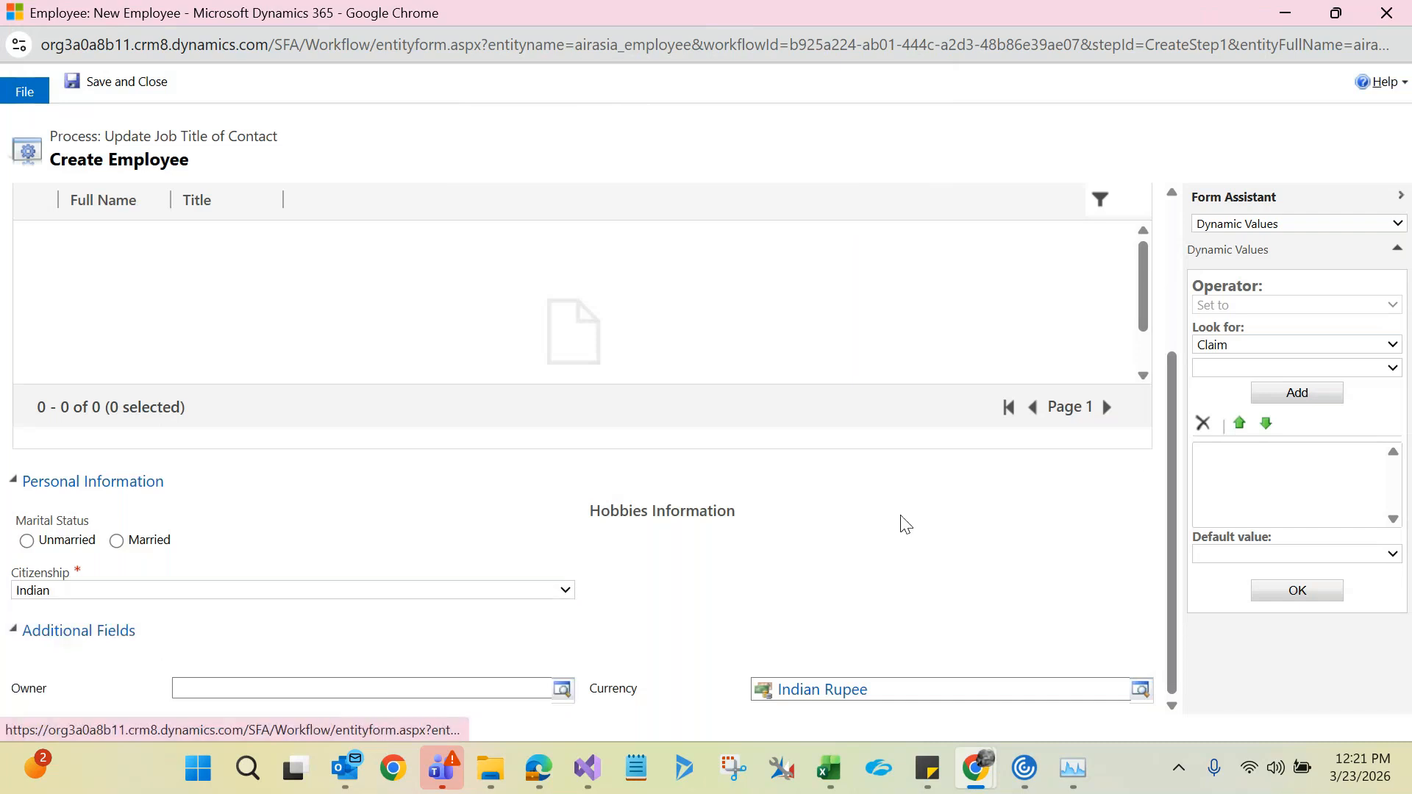
{"action": "left_click", "coordinate": [1171, 308]}
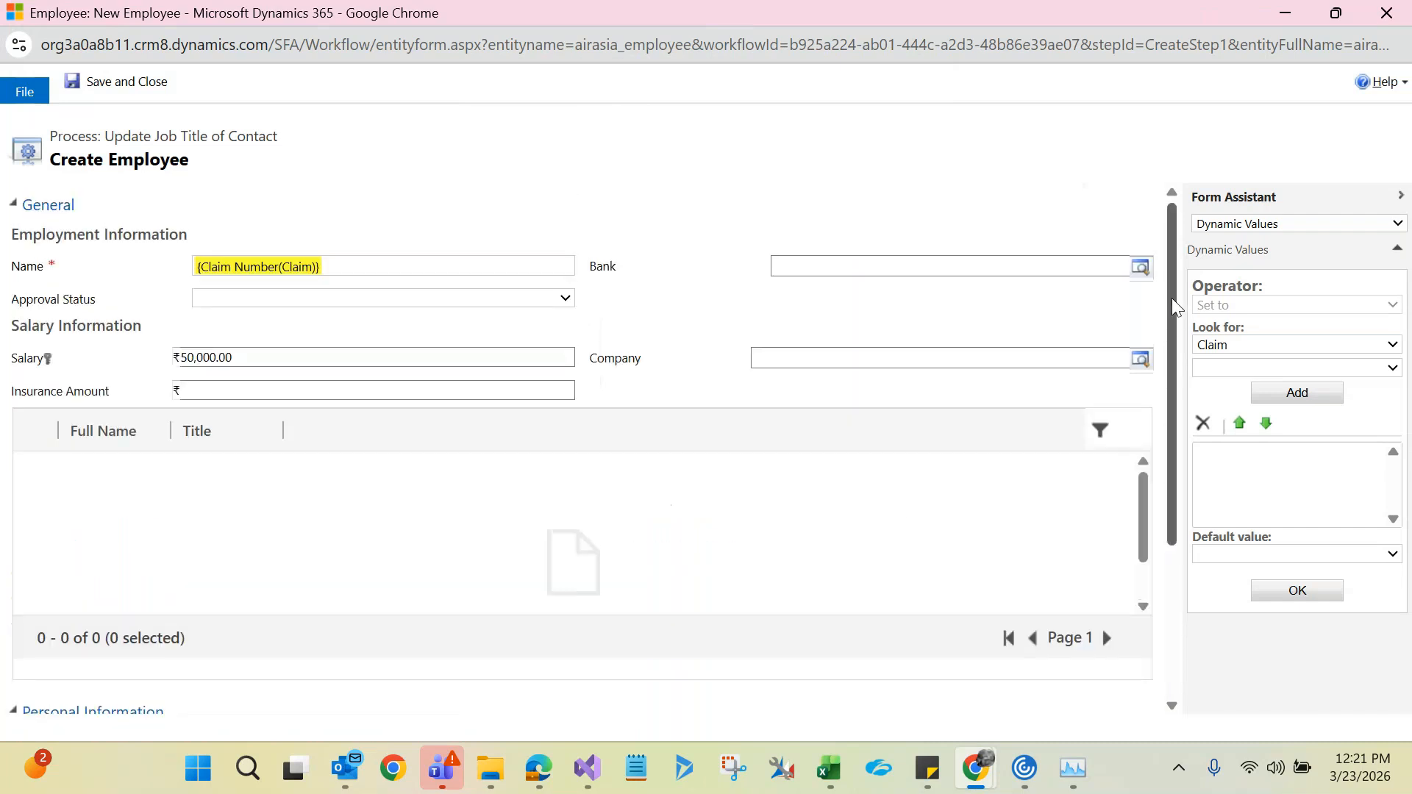
{"action": "left_click_drag", "start_coordinate": [63, 168], "coordinate": [179, 169]}
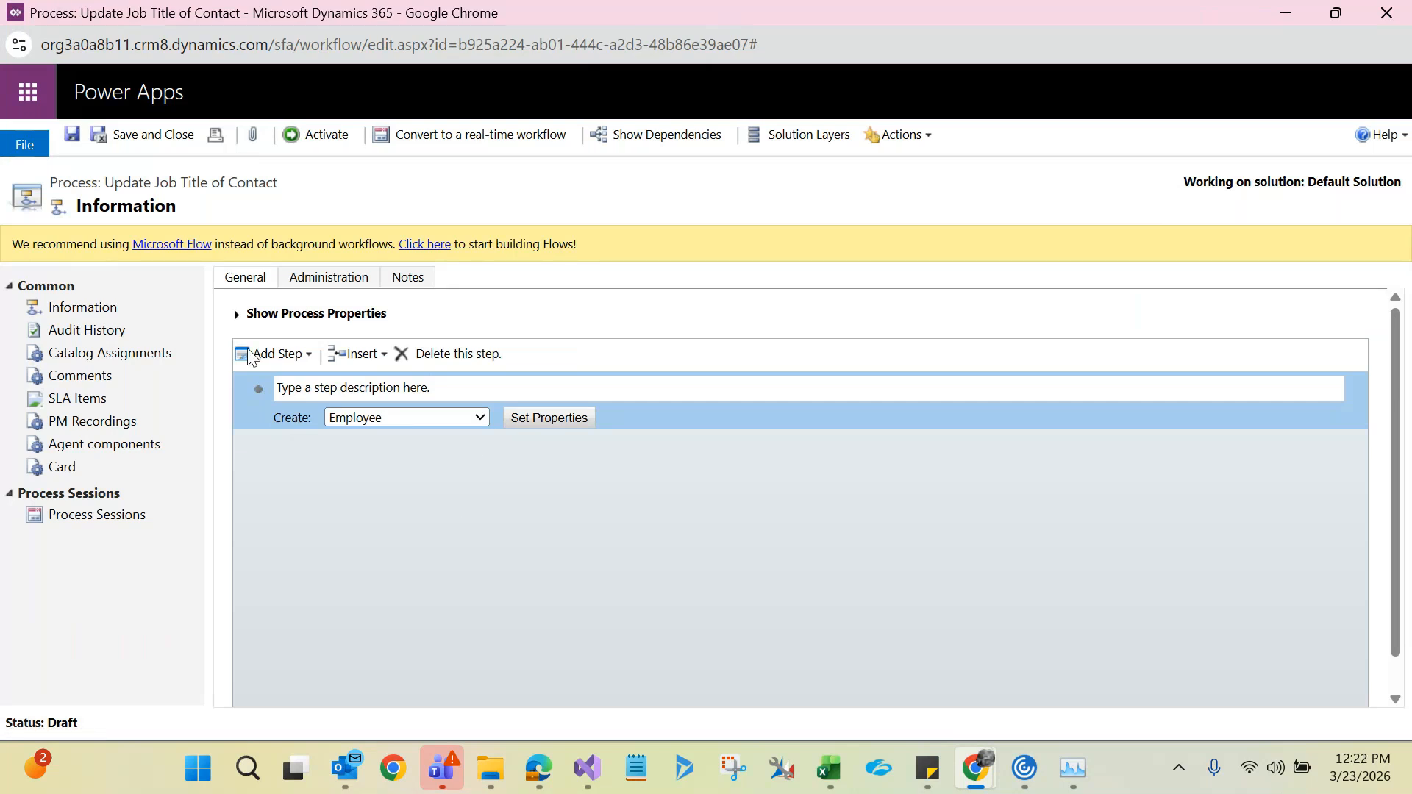
- Expand the process properties and check which claim fields the record-fields-change trigger monitors, leaving the selection as is
{"action": "left_click", "coordinate": [234, 316]}
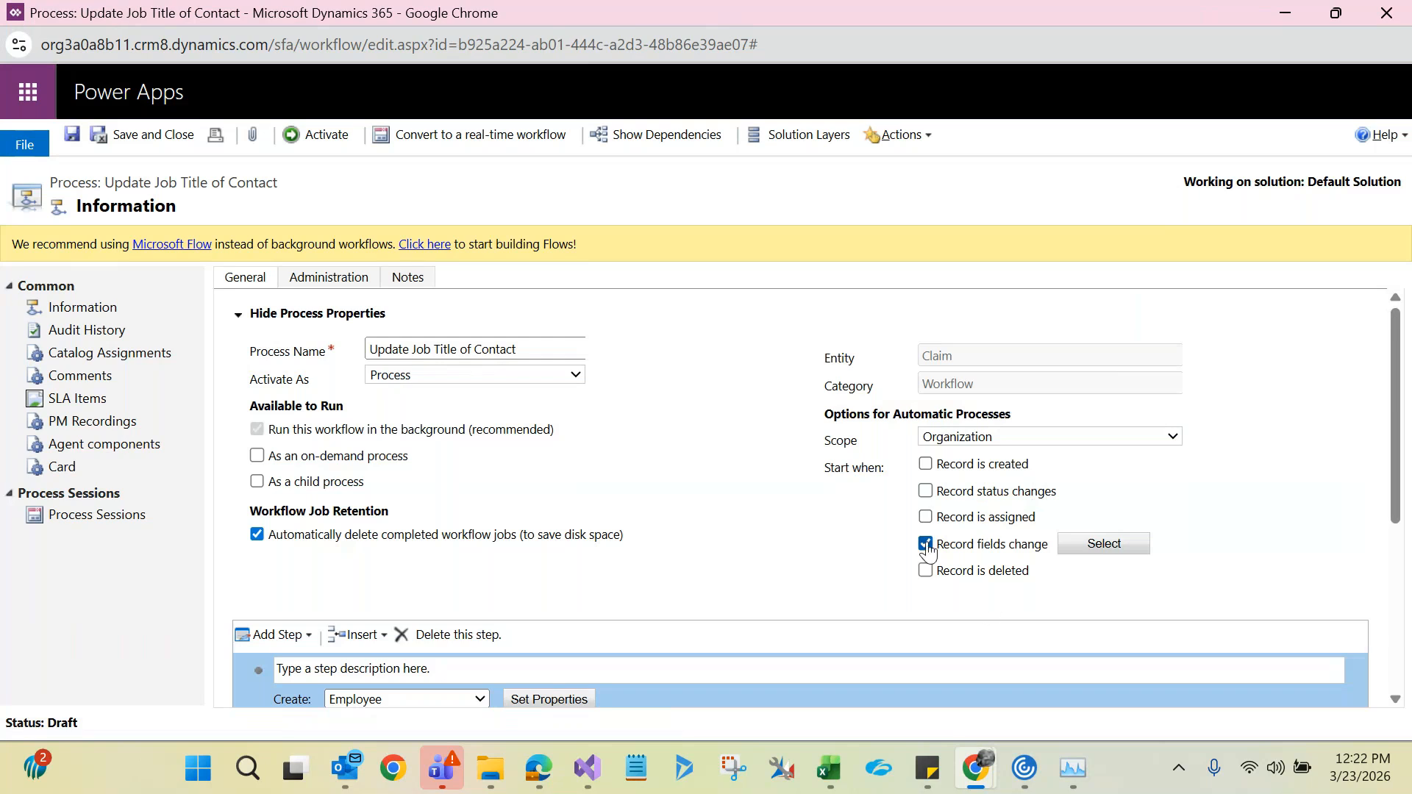
{"action": "left_click", "coordinate": [1067, 548]}
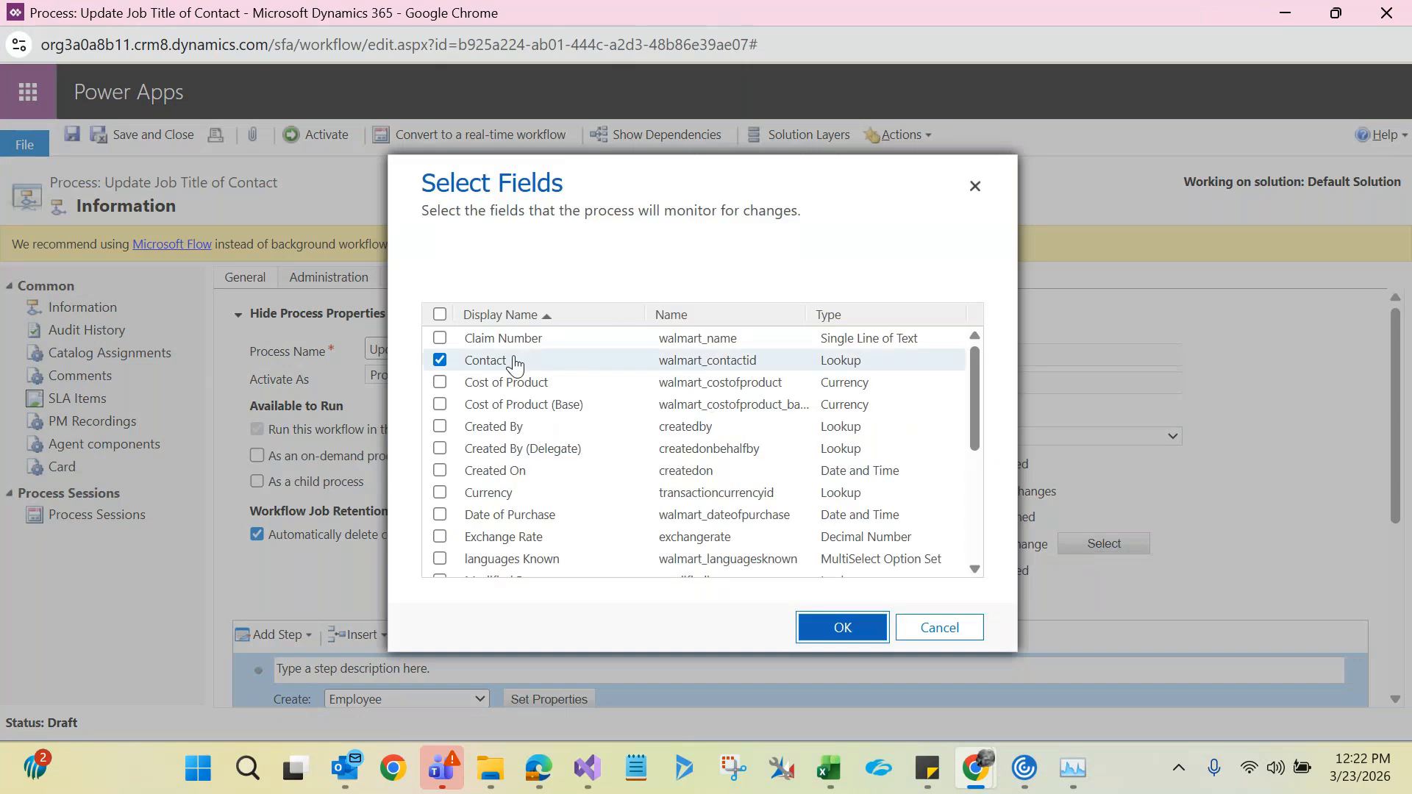
{"action": "left_click", "coordinate": [933, 631]}
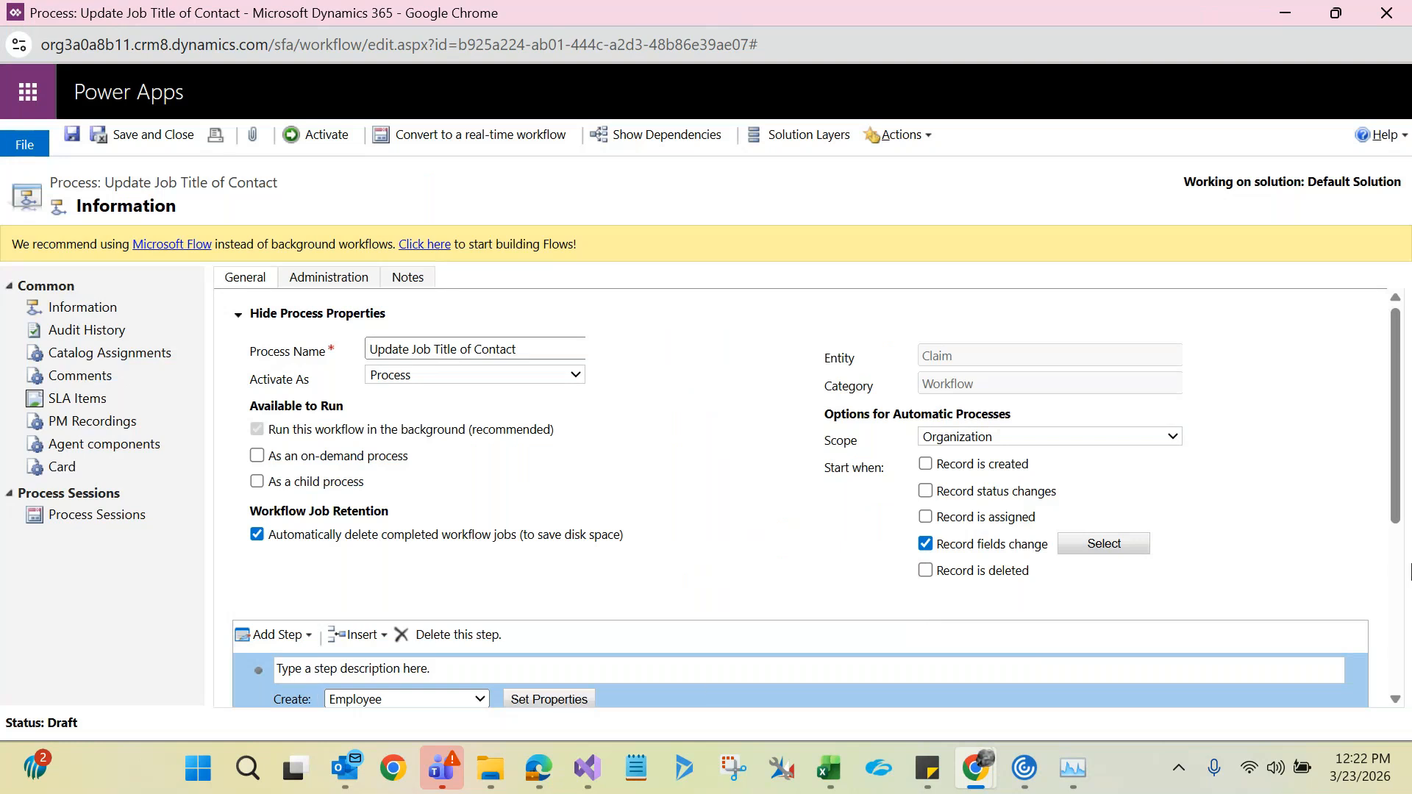
- Activate the Update Job Title of Contact workflow and confirm the activation
{"action": "scroll", "coordinate": [1403, 541], "scroll_direction": "down", "scroll_amount": 2}
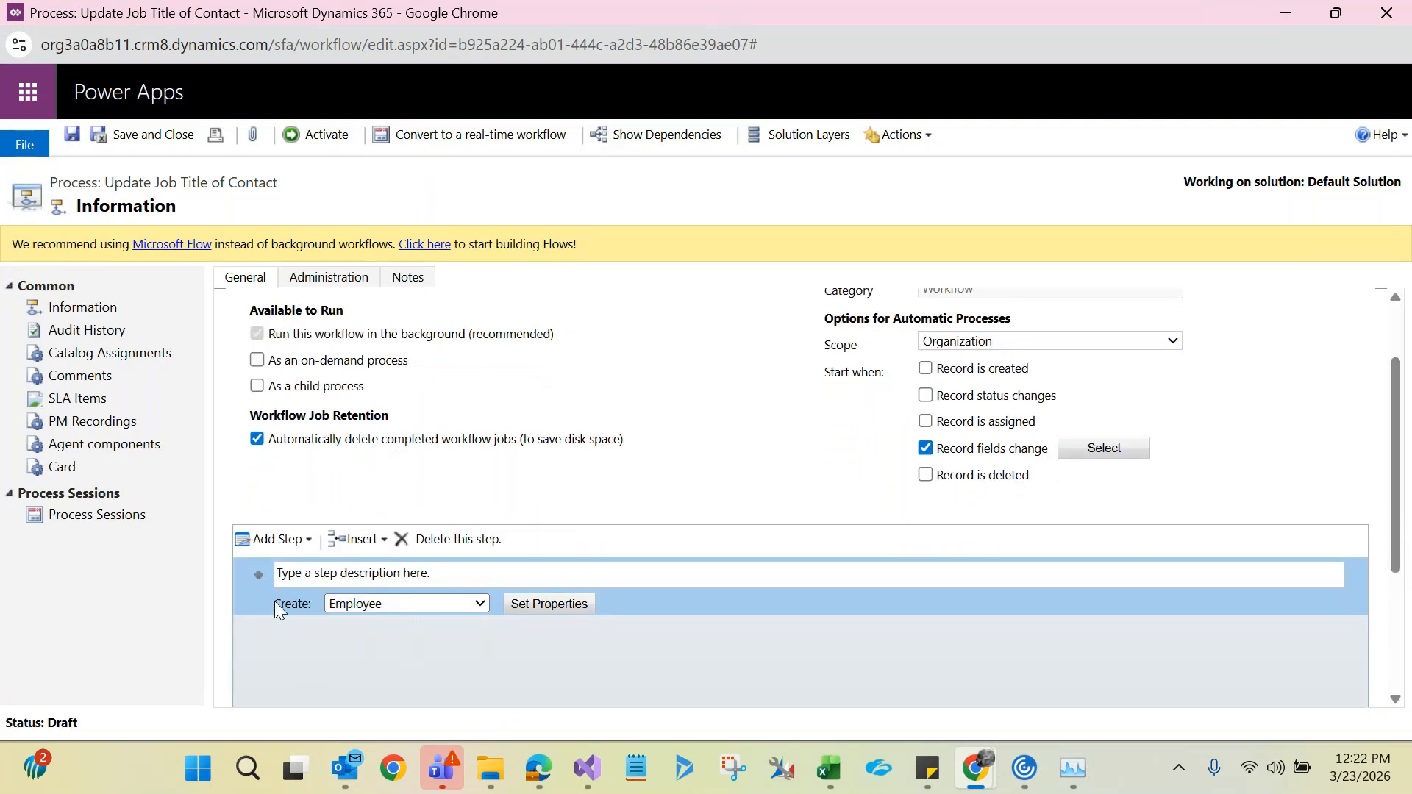
{"action": "left_click", "coordinate": [312, 137]}
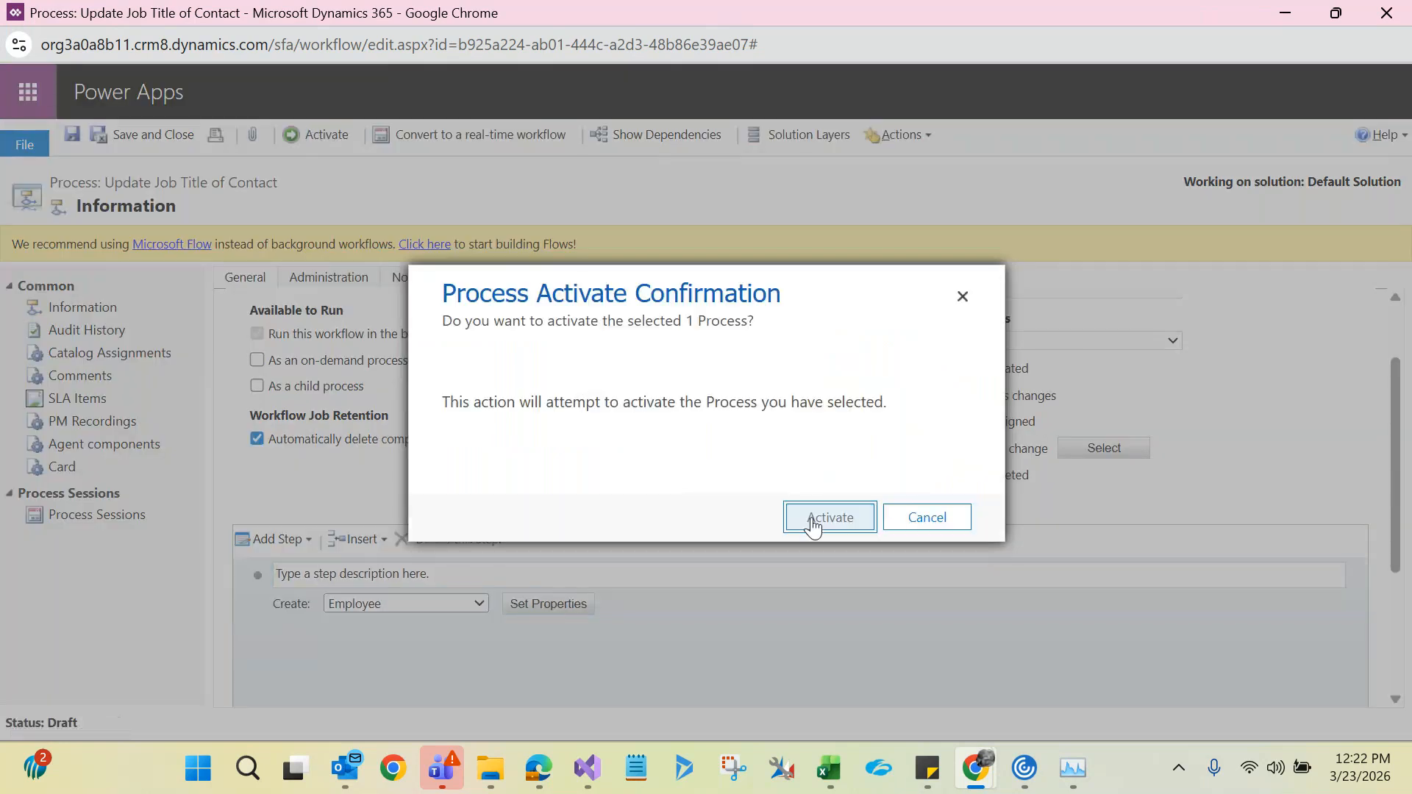
{"action": "left_click", "coordinate": [817, 528]}
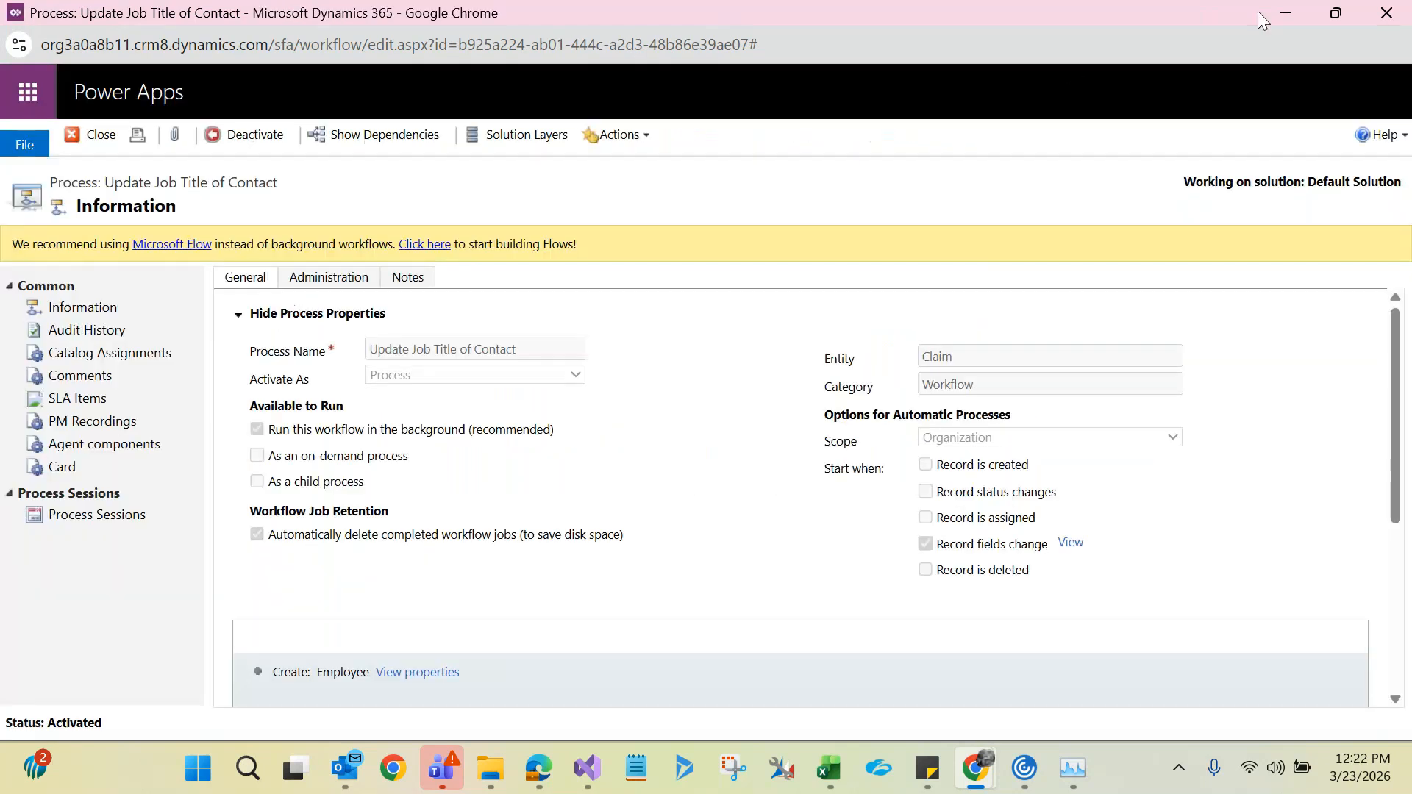
- Minimize the workflow window to return to the claim record and reload the page
{"action": "left_click", "coordinate": [1285, 14]}
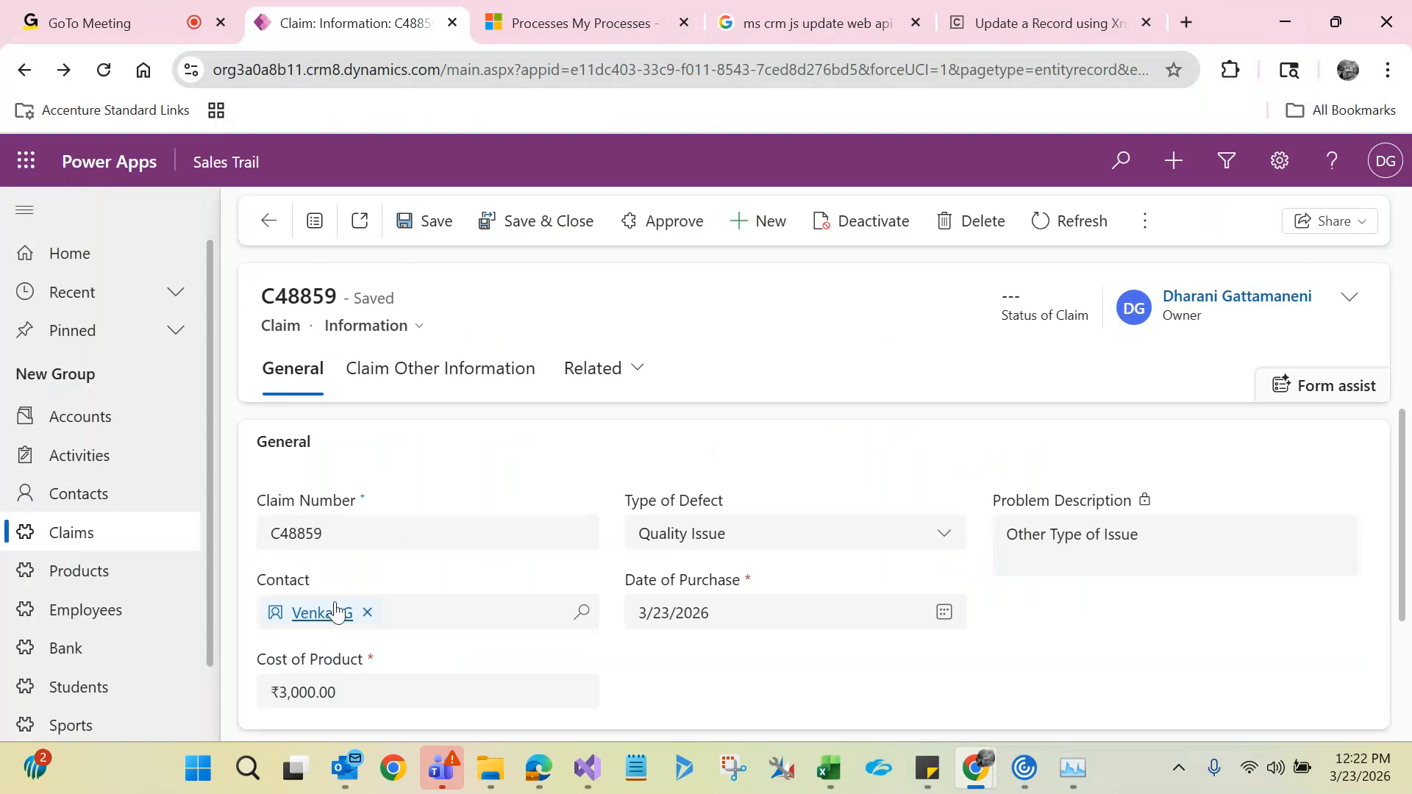
{"action": "left_click", "coordinate": [104, 70]}
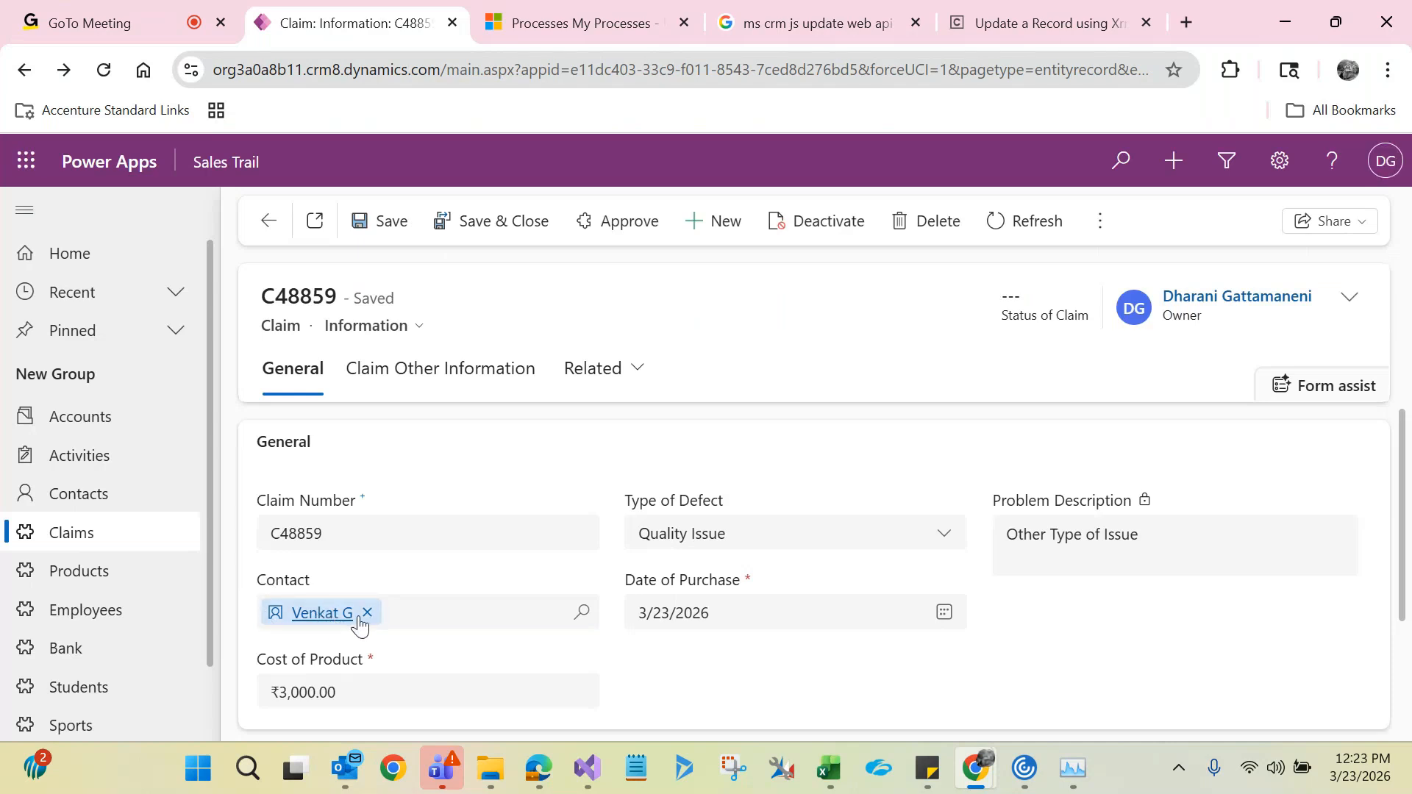
{"action": "left_click", "coordinate": [367, 612]}
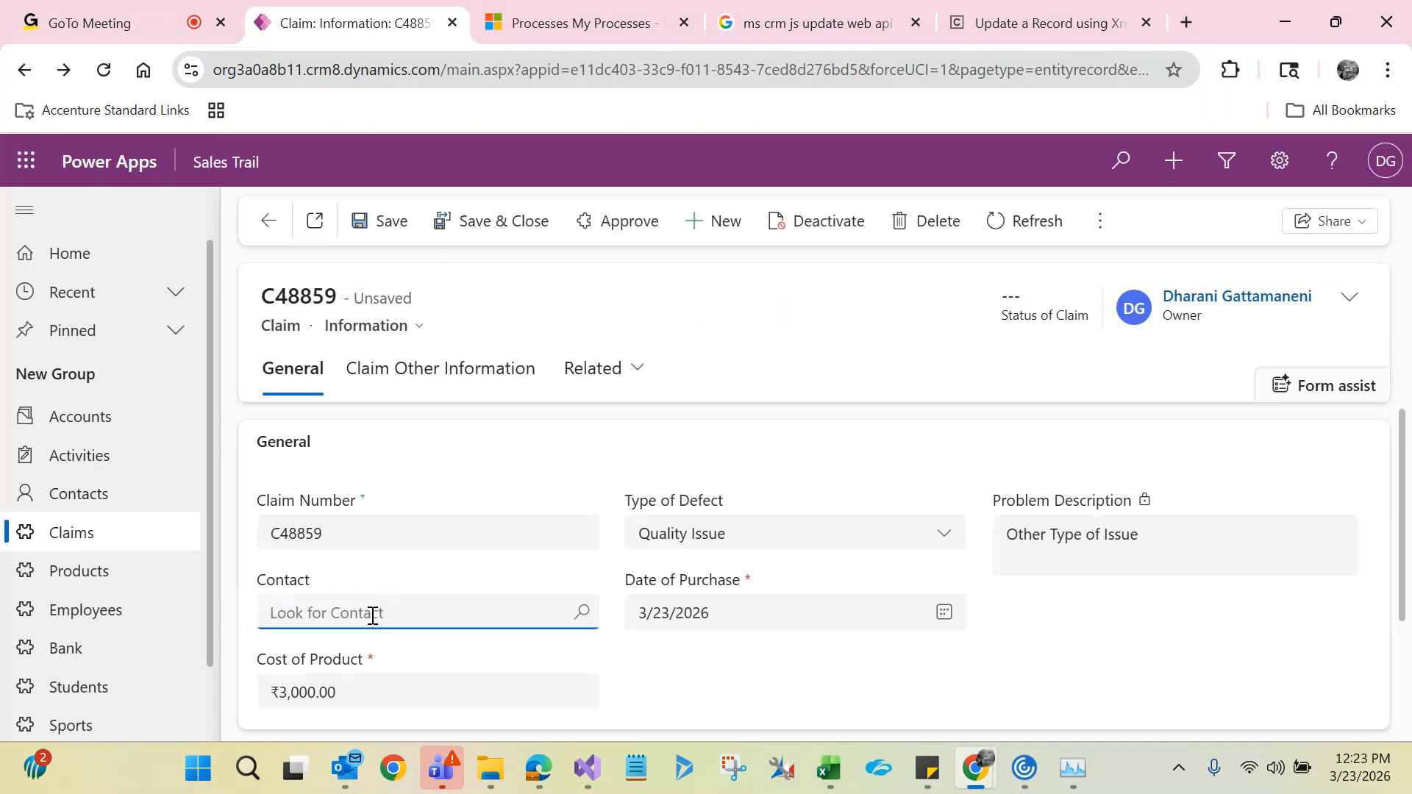
{"action": "left_click", "coordinate": [373, 615]}
{"action": "left_click", "coordinate": [371, 535]}
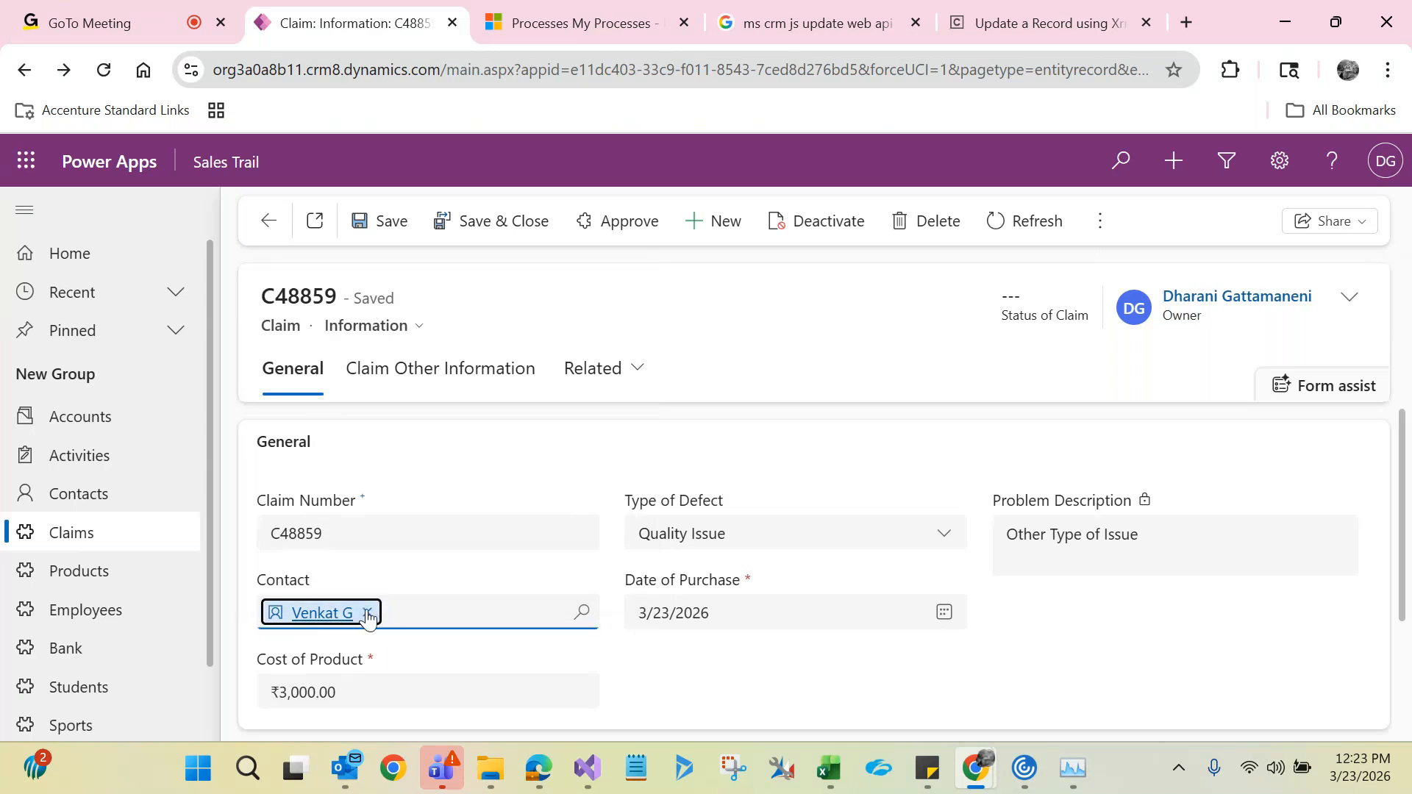
- Replace the claim's contact with the second contact in the lookup list and save the claim
{"action": "left_click", "coordinate": [369, 615]}
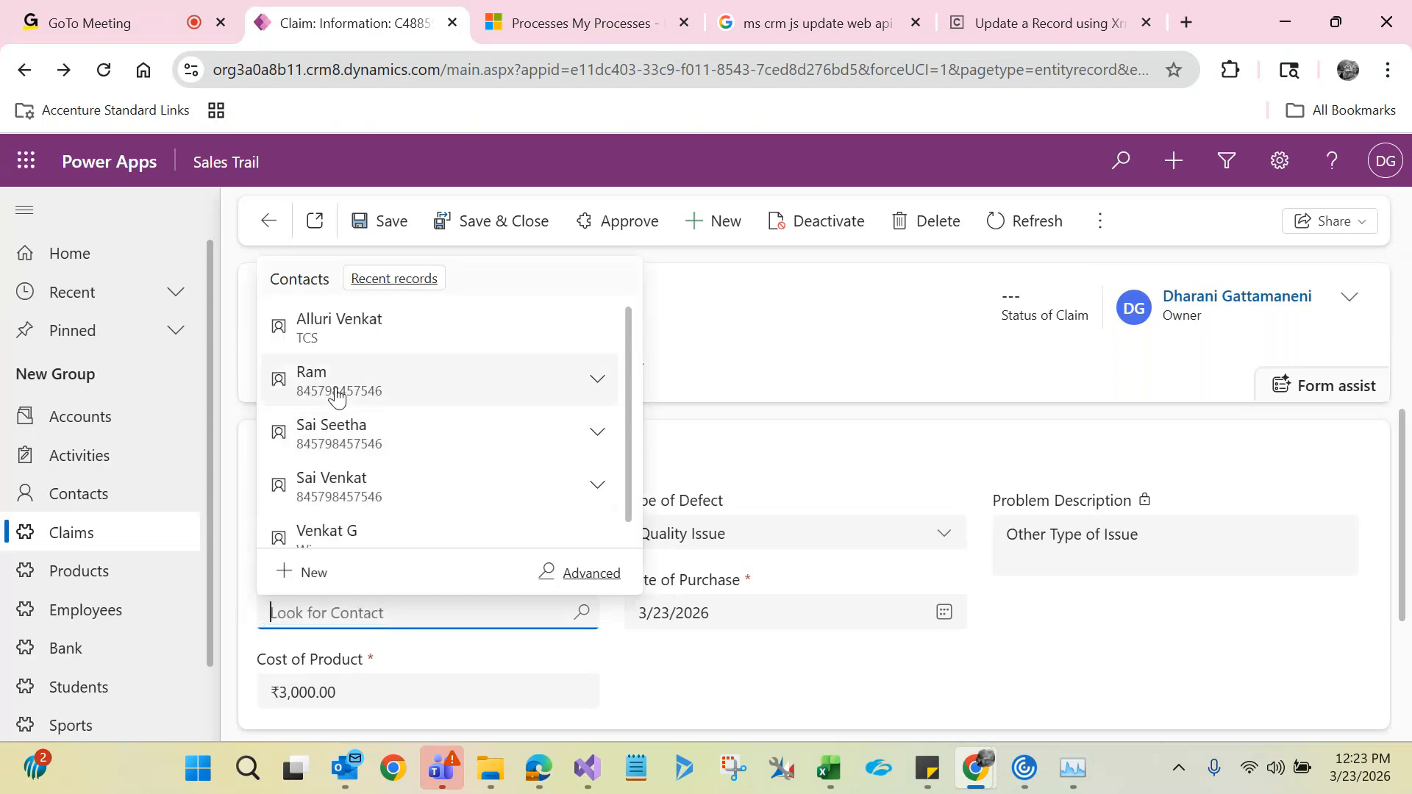
{"action": "left_click", "coordinate": [337, 394]}
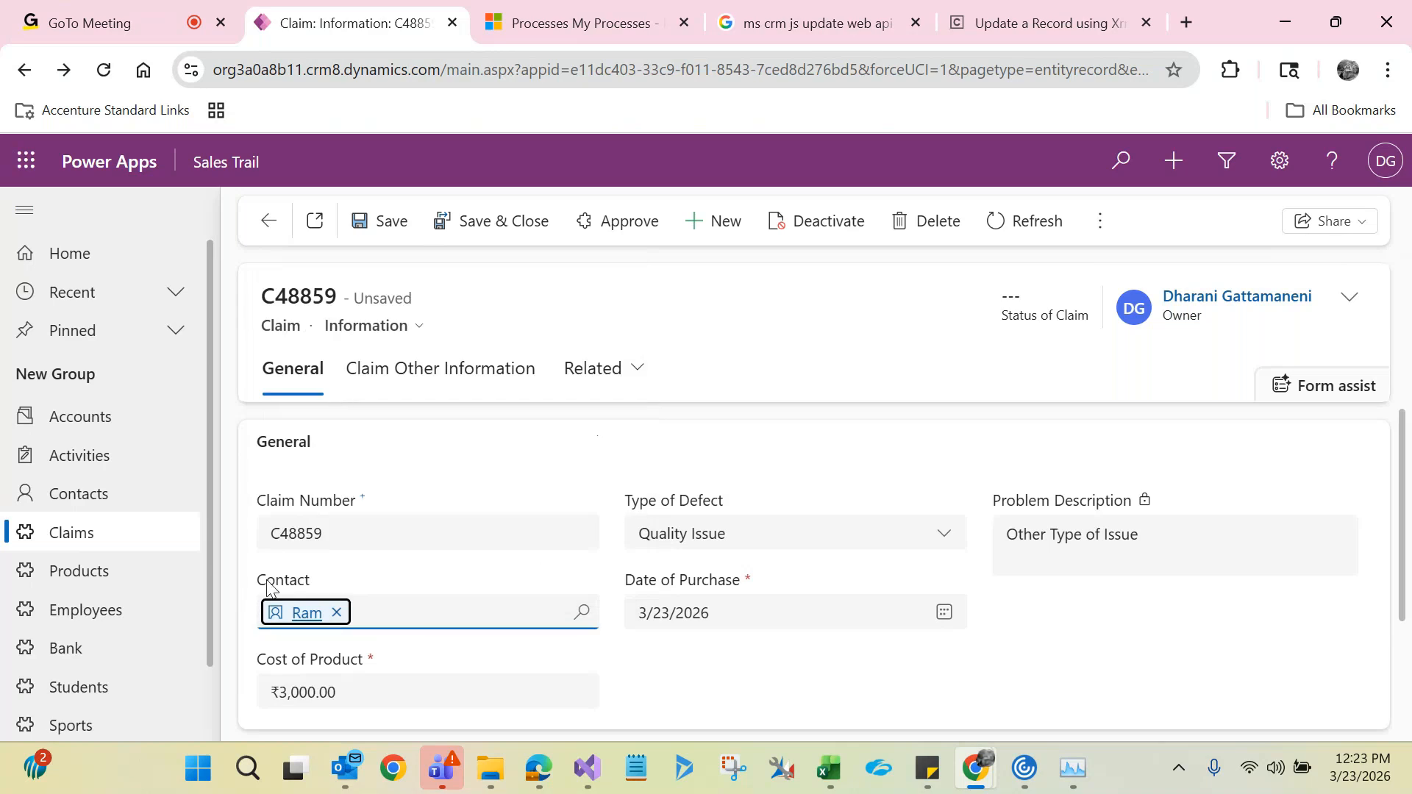
{"action": "left_click", "coordinate": [502, 301]}
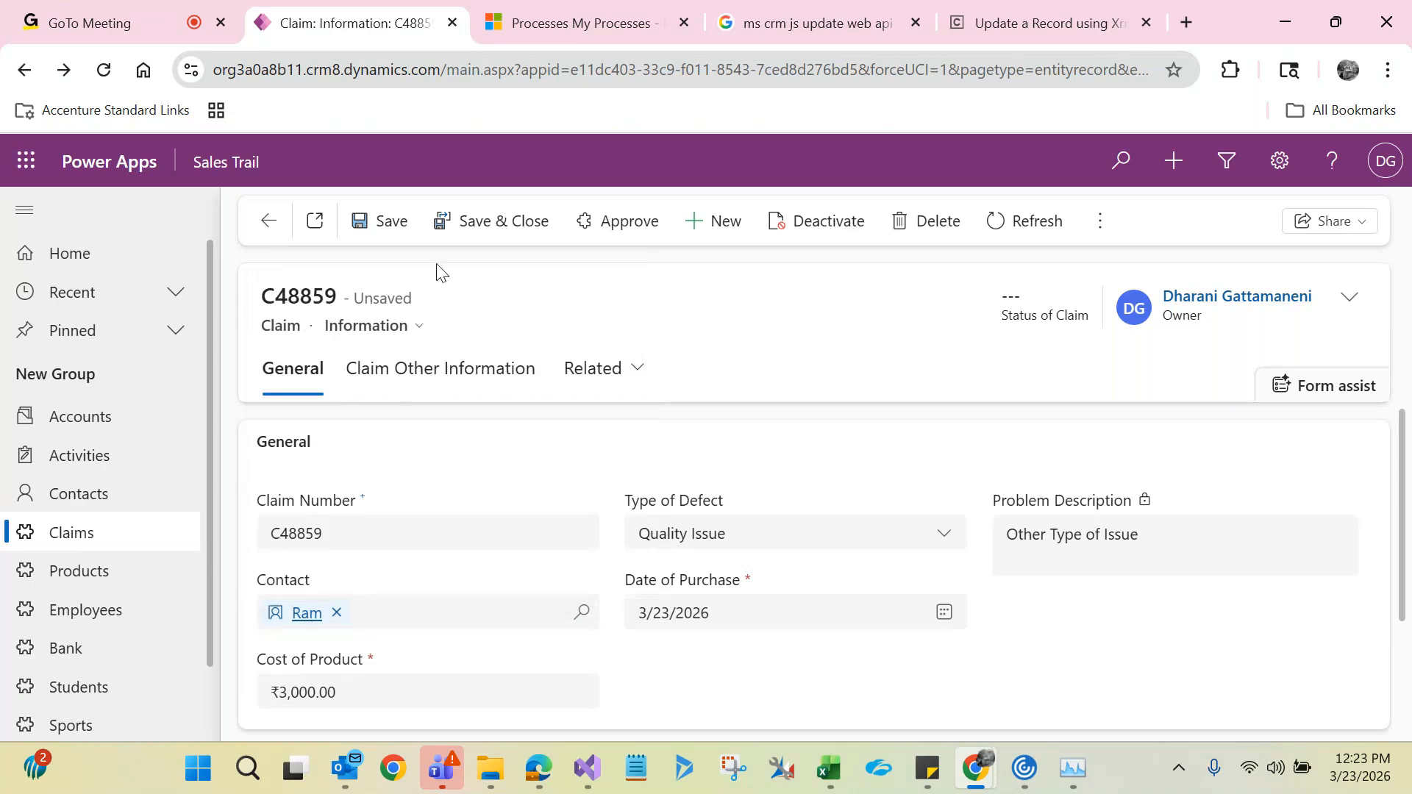
{"action": "left_click", "coordinate": [388, 235]}
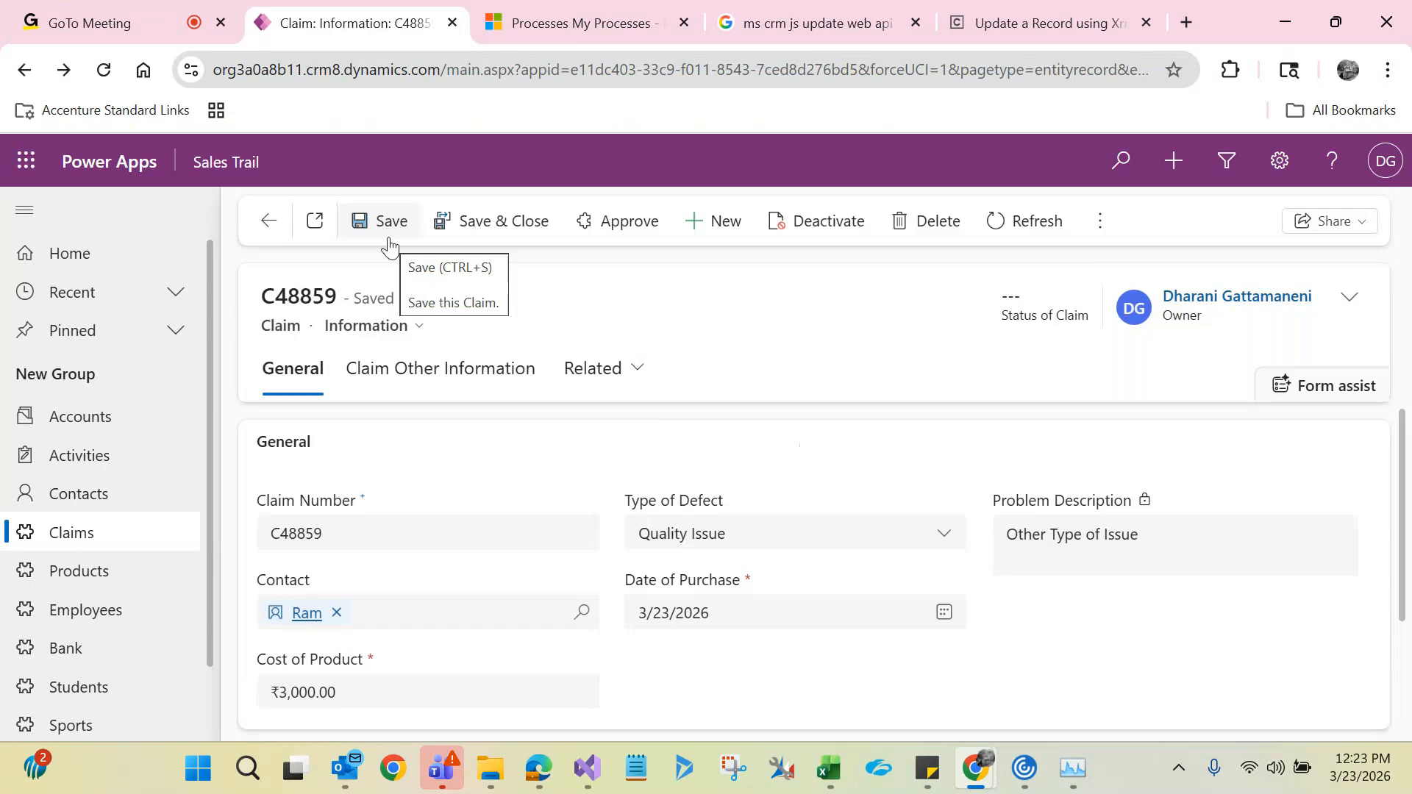
- Open the claim's related Background Processes, refresh the system jobs, and briefly check the workflow window before returning
{"action": "left_click", "coordinate": [611, 376]}
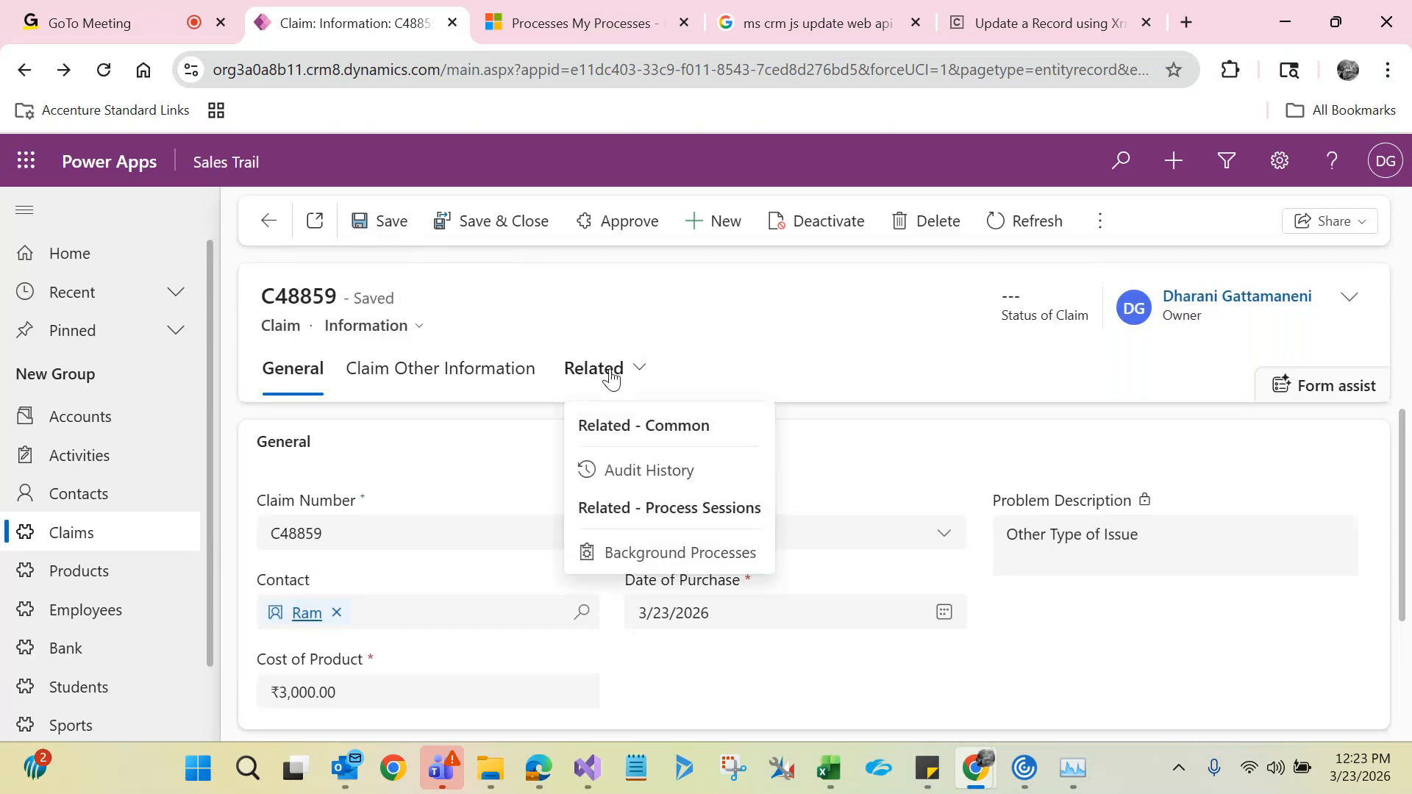
{"action": "left_click", "coordinate": [641, 553]}
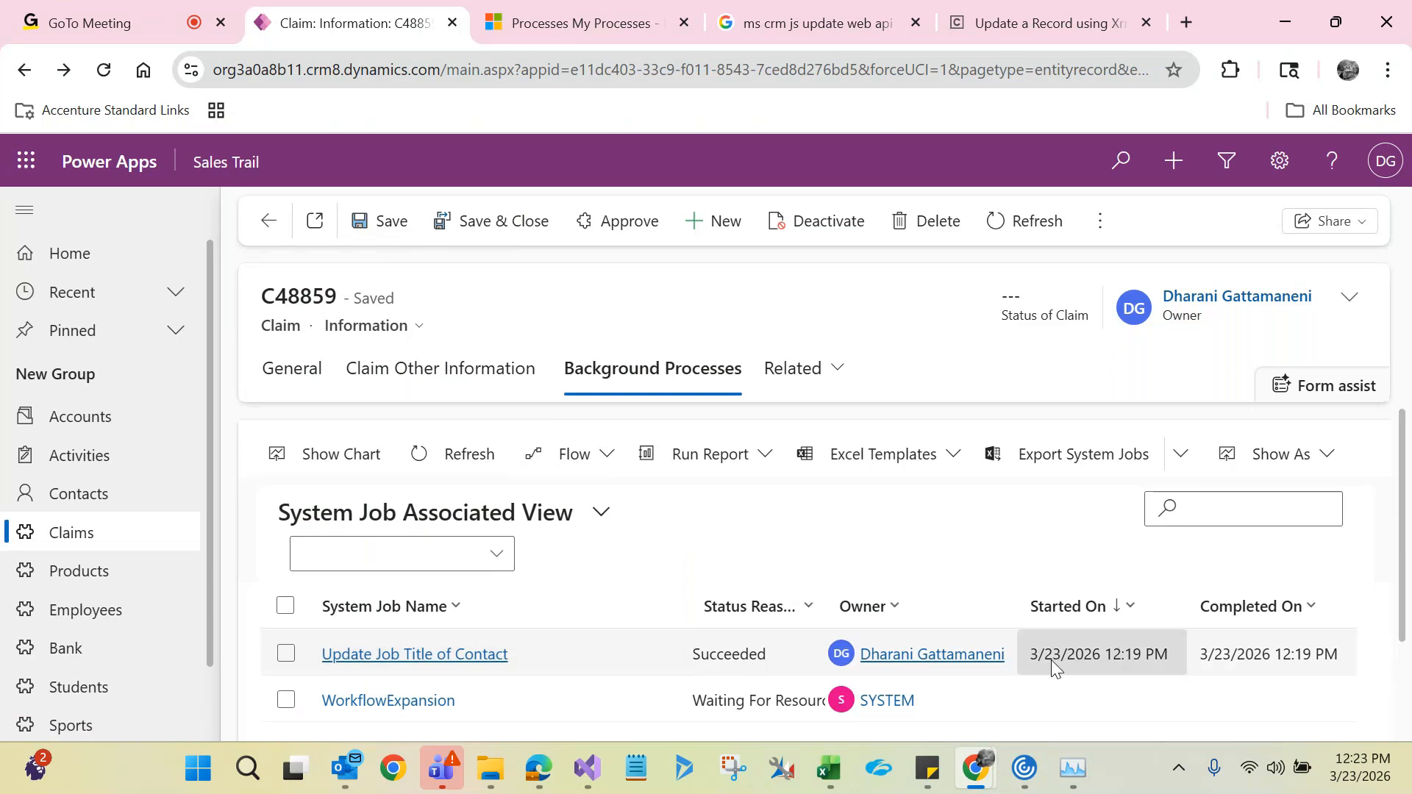
{"action": "left_click", "coordinate": [491, 463]}
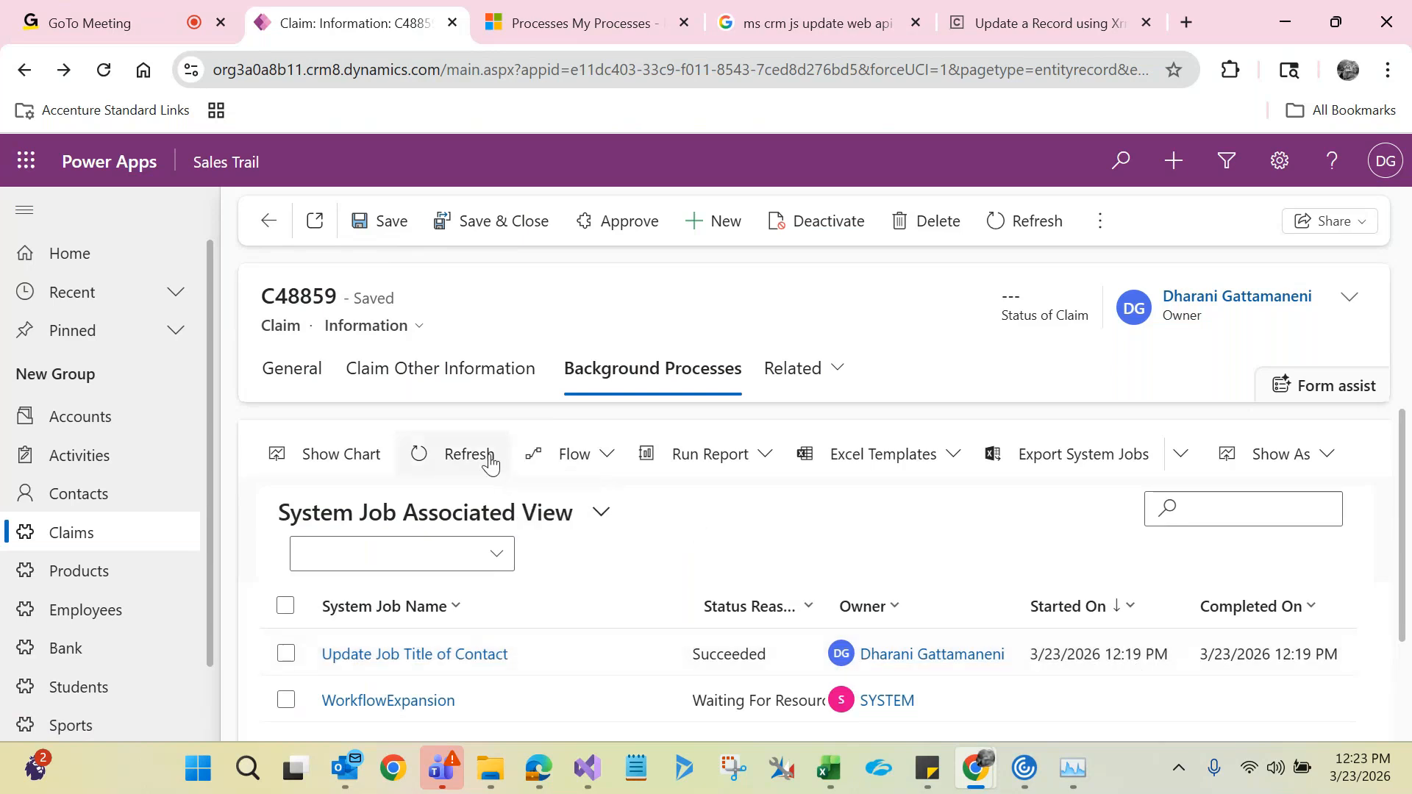
{"action": "left_click", "coordinate": [491, 463]}
{"action": "left_click", "coordinate": [490, 463]}
{"action": "key", "text": "alt+Tab"}
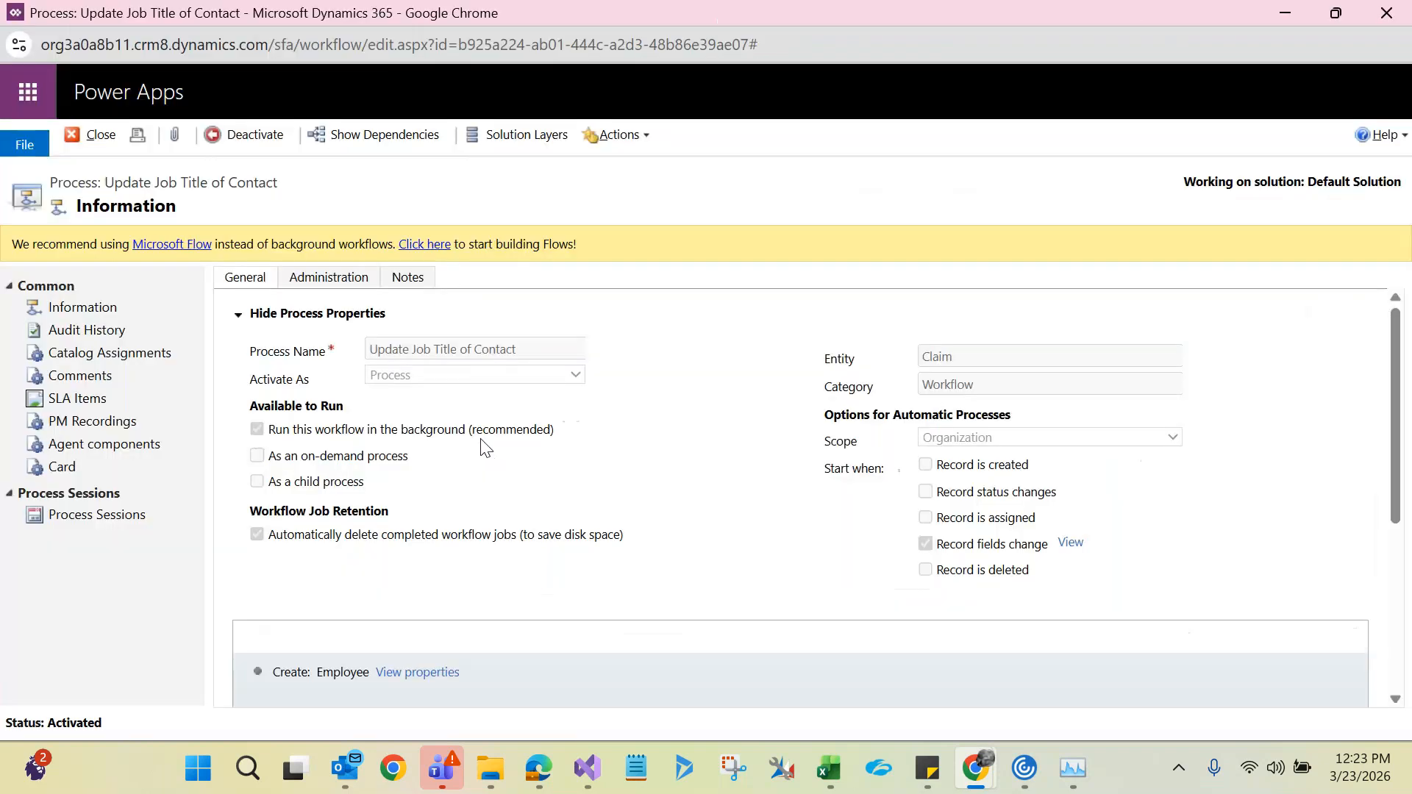
{"action": "key", "text": "alt+Tab"}
- Refresh the claim's system jobs again and select the Update Job Title of Contact job that is waiting for resources
{"action": "left_click", "coordinate": [470, 460]}
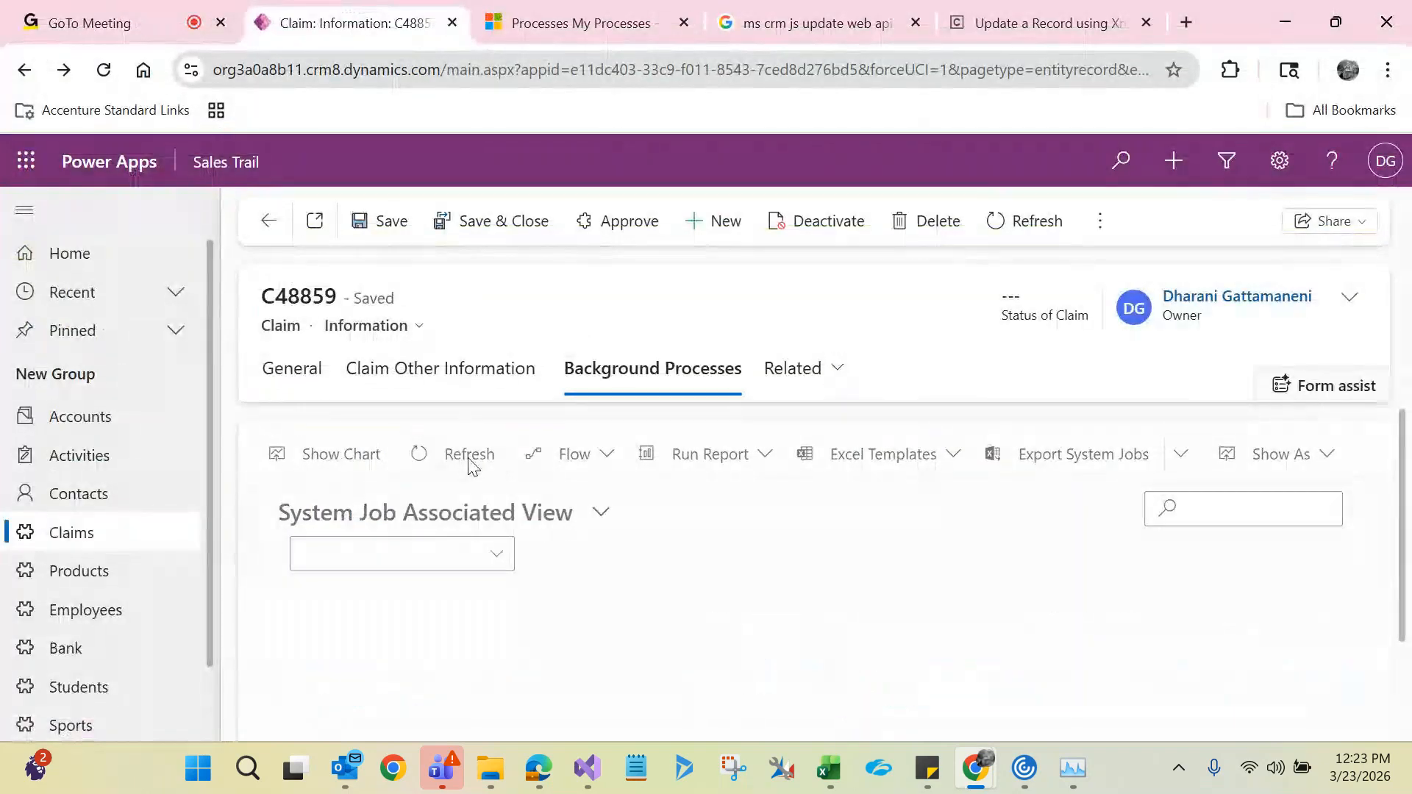
{"action": "left_click", "coordinate": [468, 456]}
{"action": "double_click", "coordinate": [468, 456]}
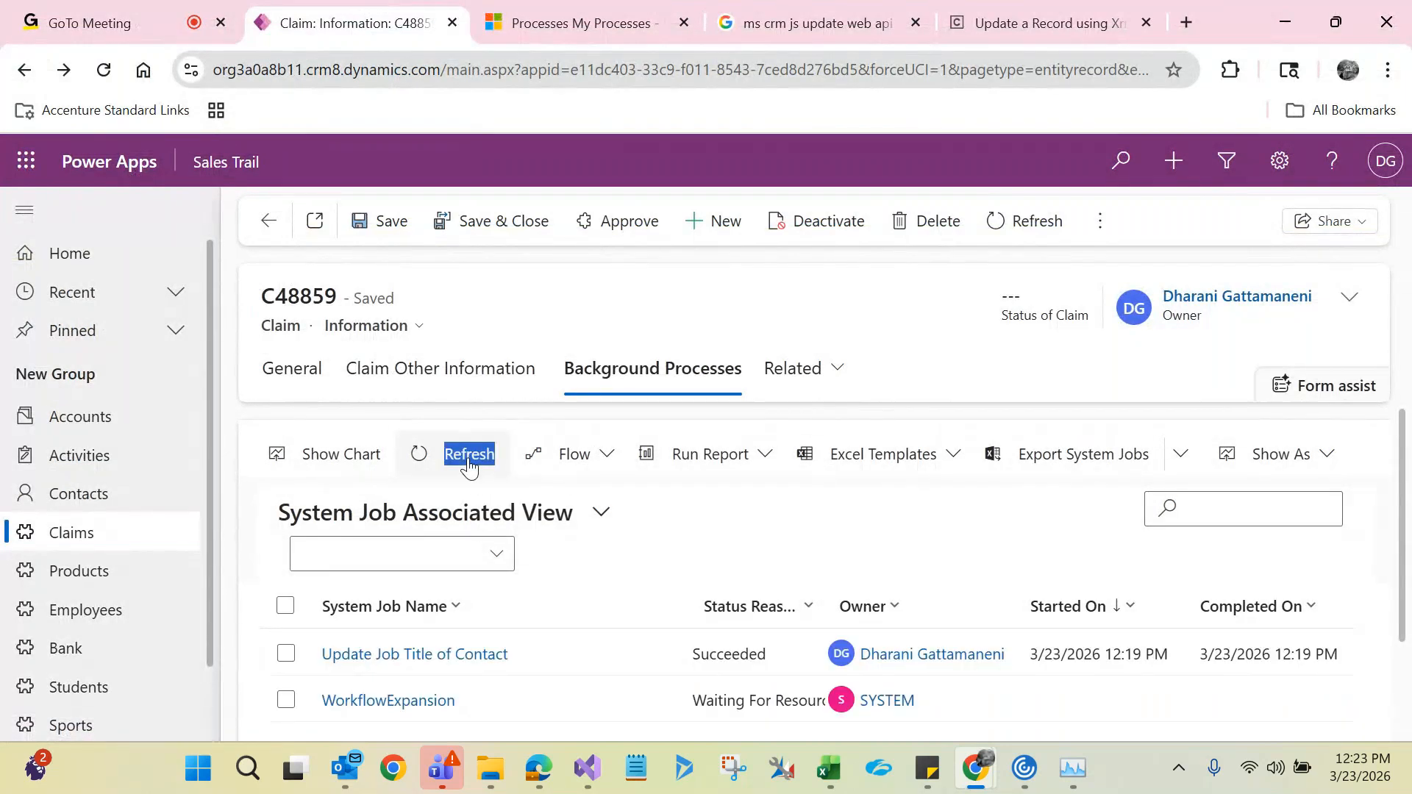
{"action": "left_click", "coordinate": [468, 460]}
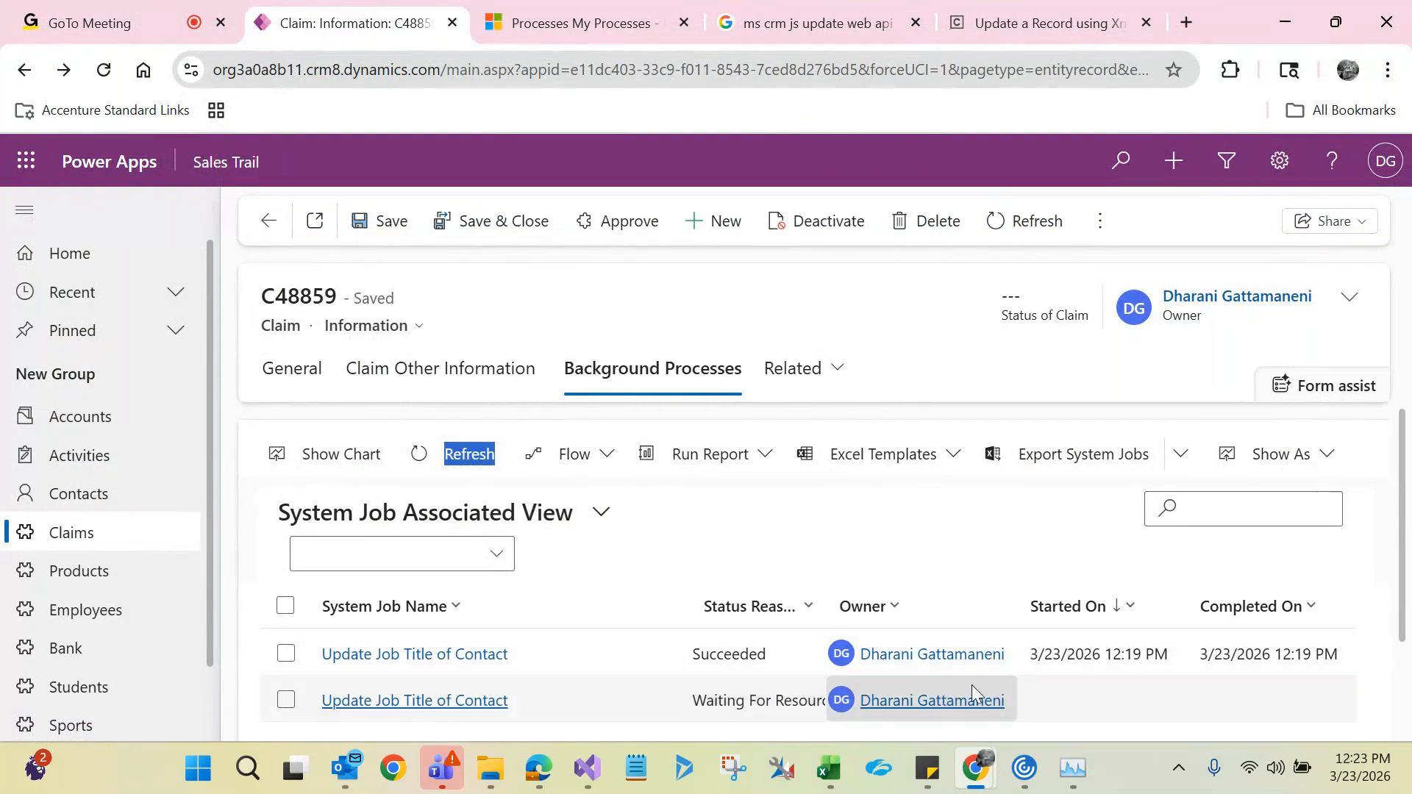
{"action": "left_click", "coordinate": [588, 695]}
{"action": "left_click", "coordinate": [592, 695]}
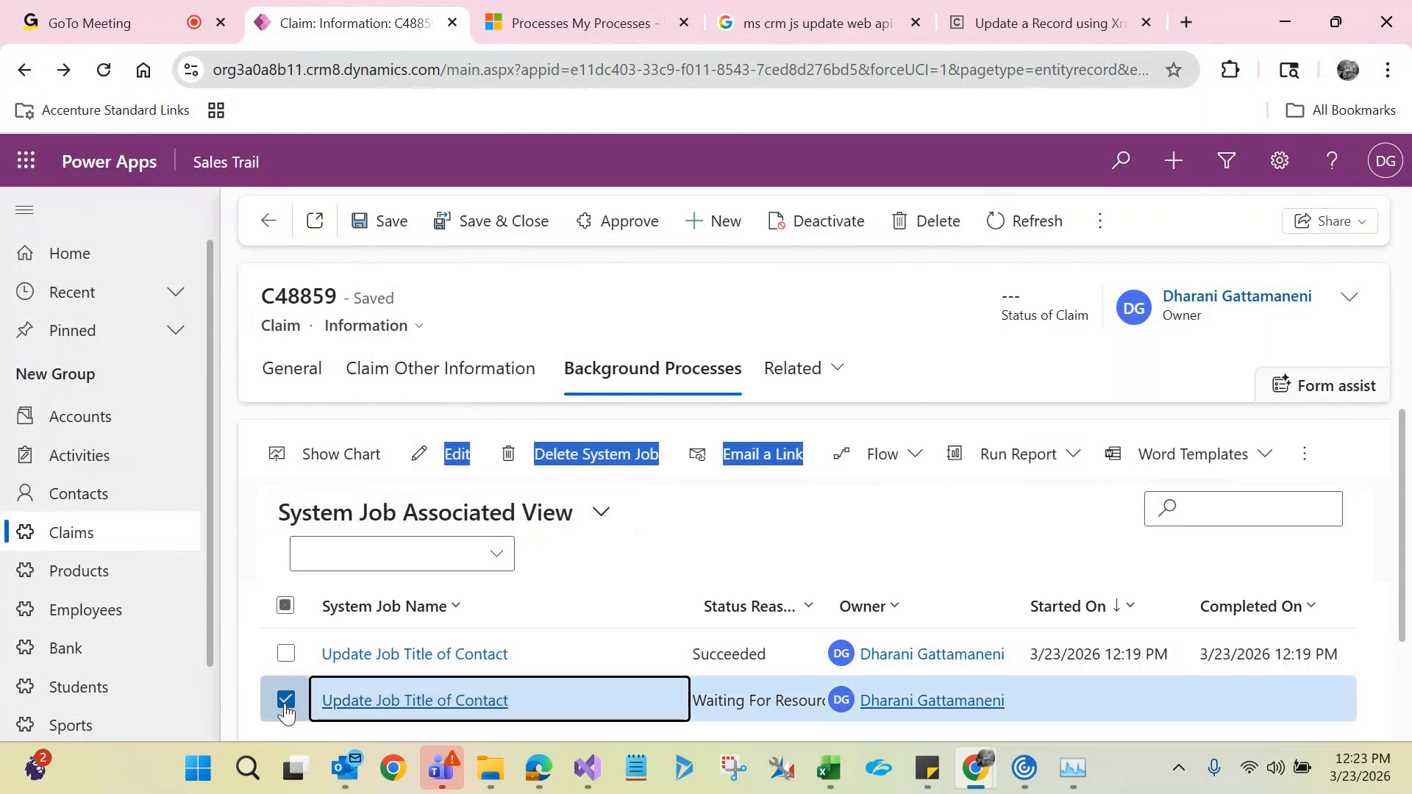
- Keep refreshing the claim's system jobs to check the waiting Update Job Title of Contact job, and select the most recently started one
{"action": "left_click", "coordinate": [286, 700]}
{"action": "left_click", "coordinate": [457, 464]}
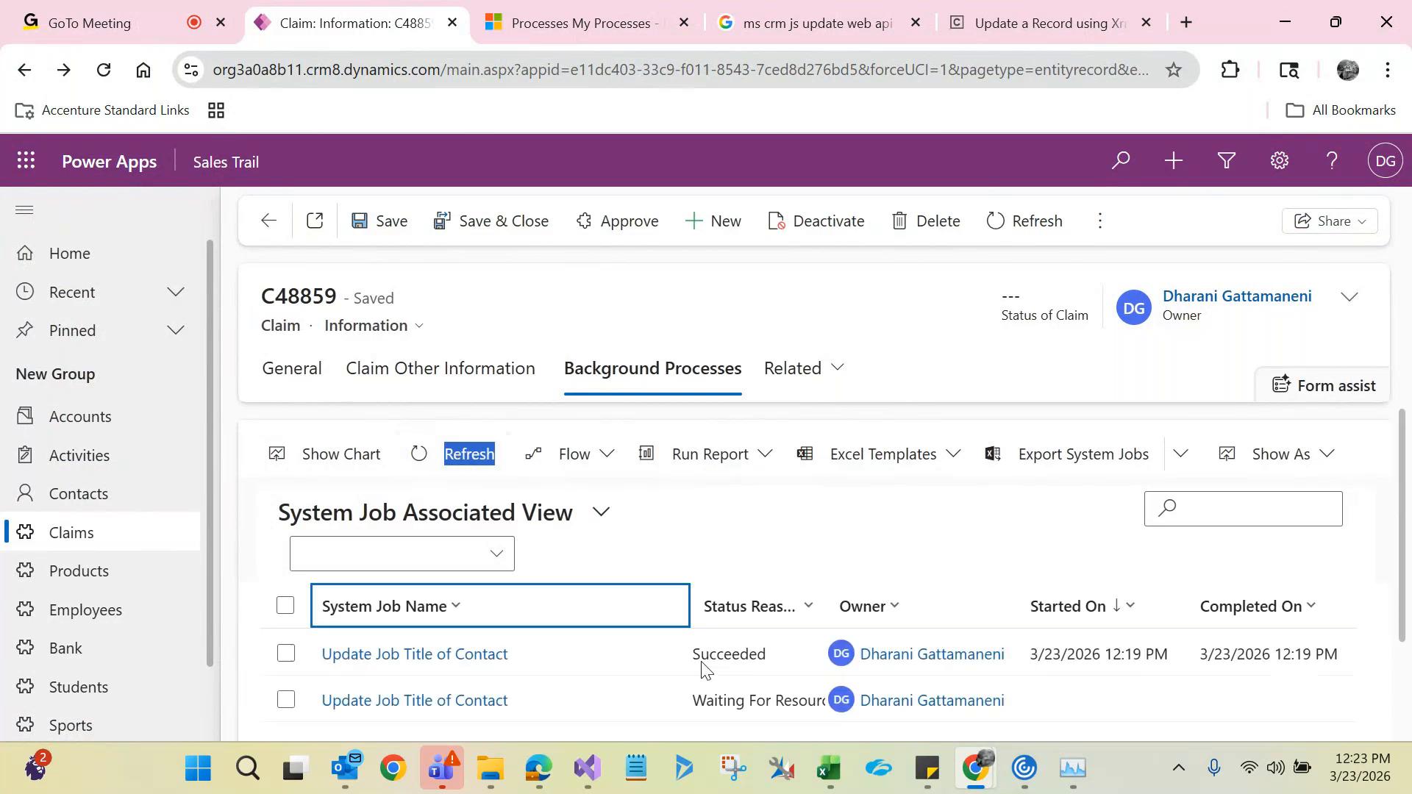
{"action": "left_click", "coordinate": [657, 704]}
{"action": "left_click", "coordinate": [657, 704]}
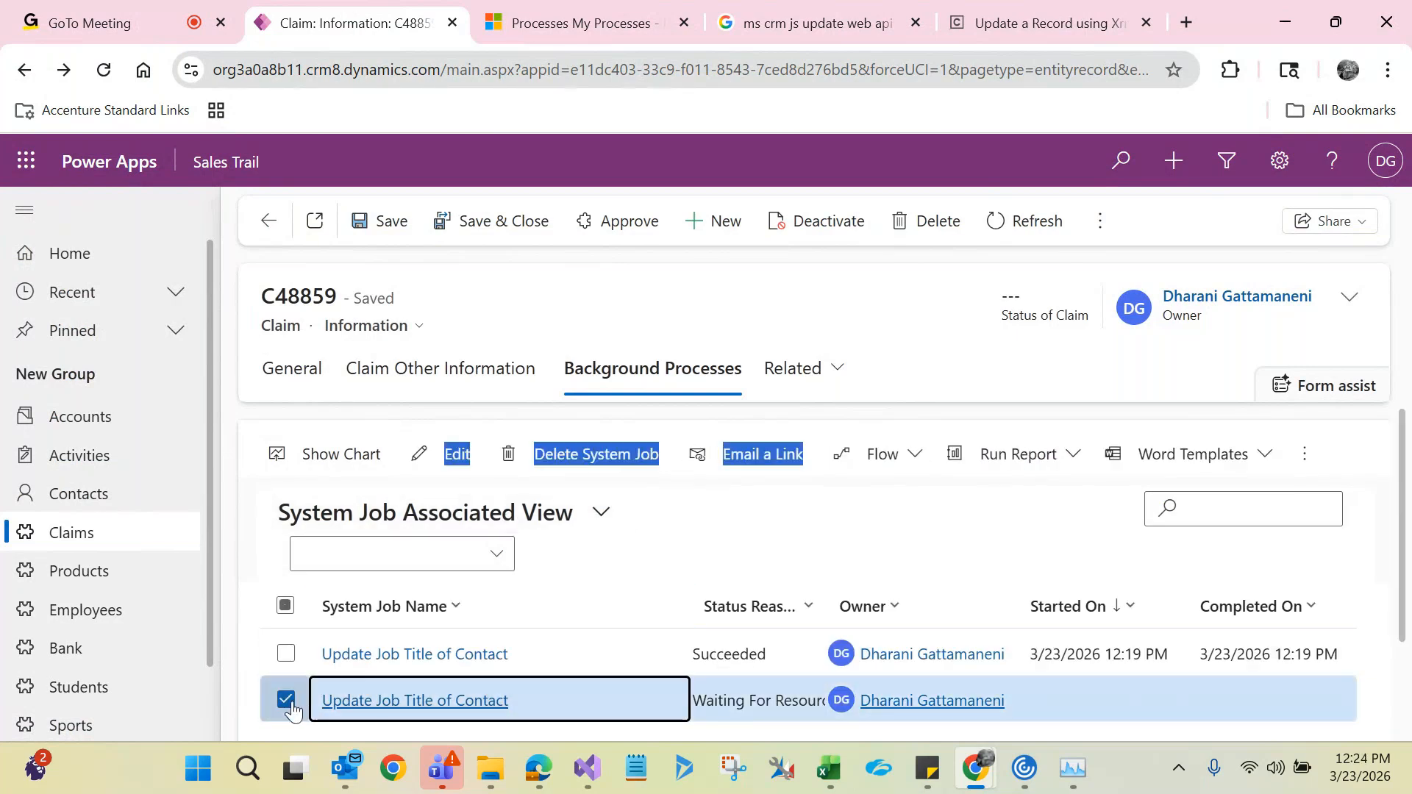
{"action": "left_click", "coordinate": [289, 702]}
{"action": "left_click", "coordinate": [447, 468]}
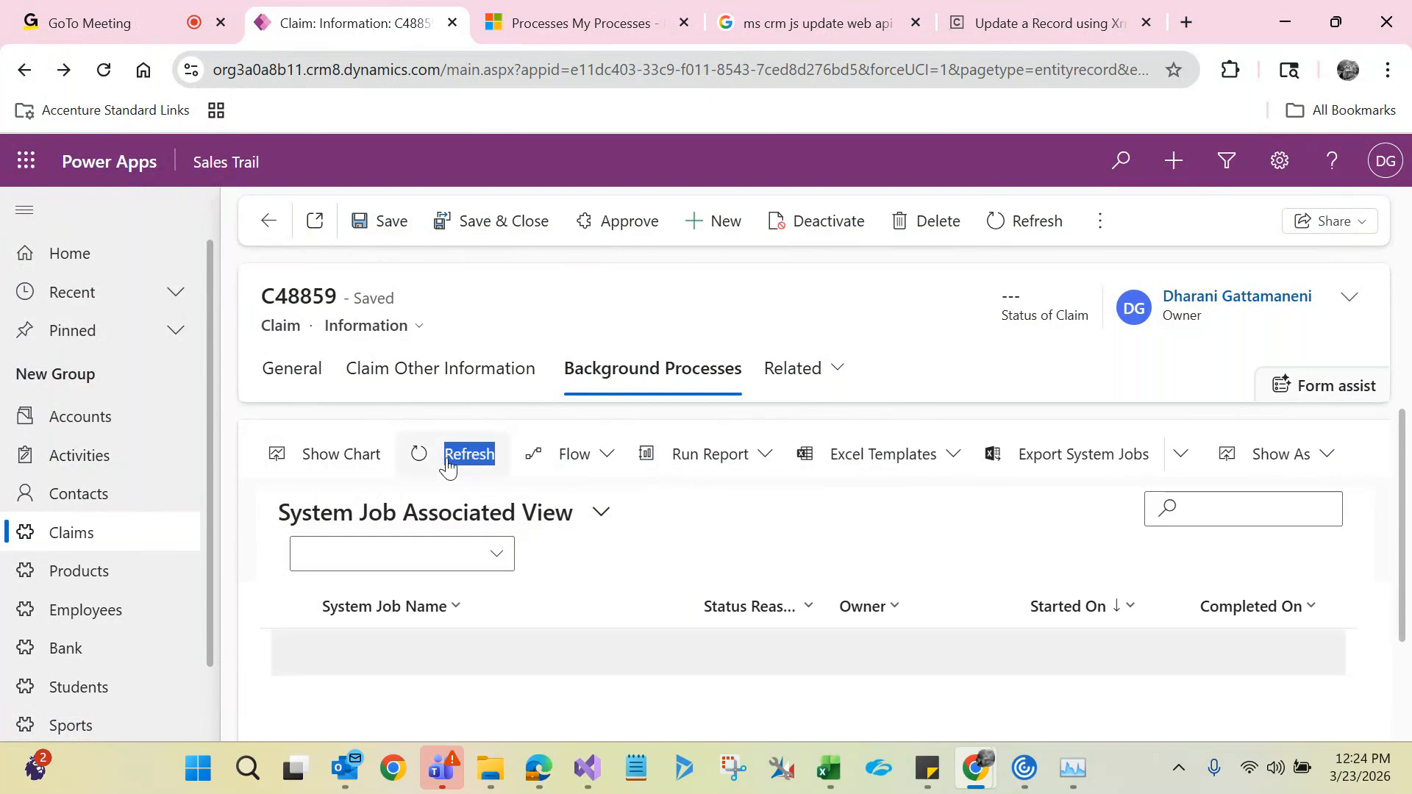
{"action": "left_click", "coordinate": [448, 467]}
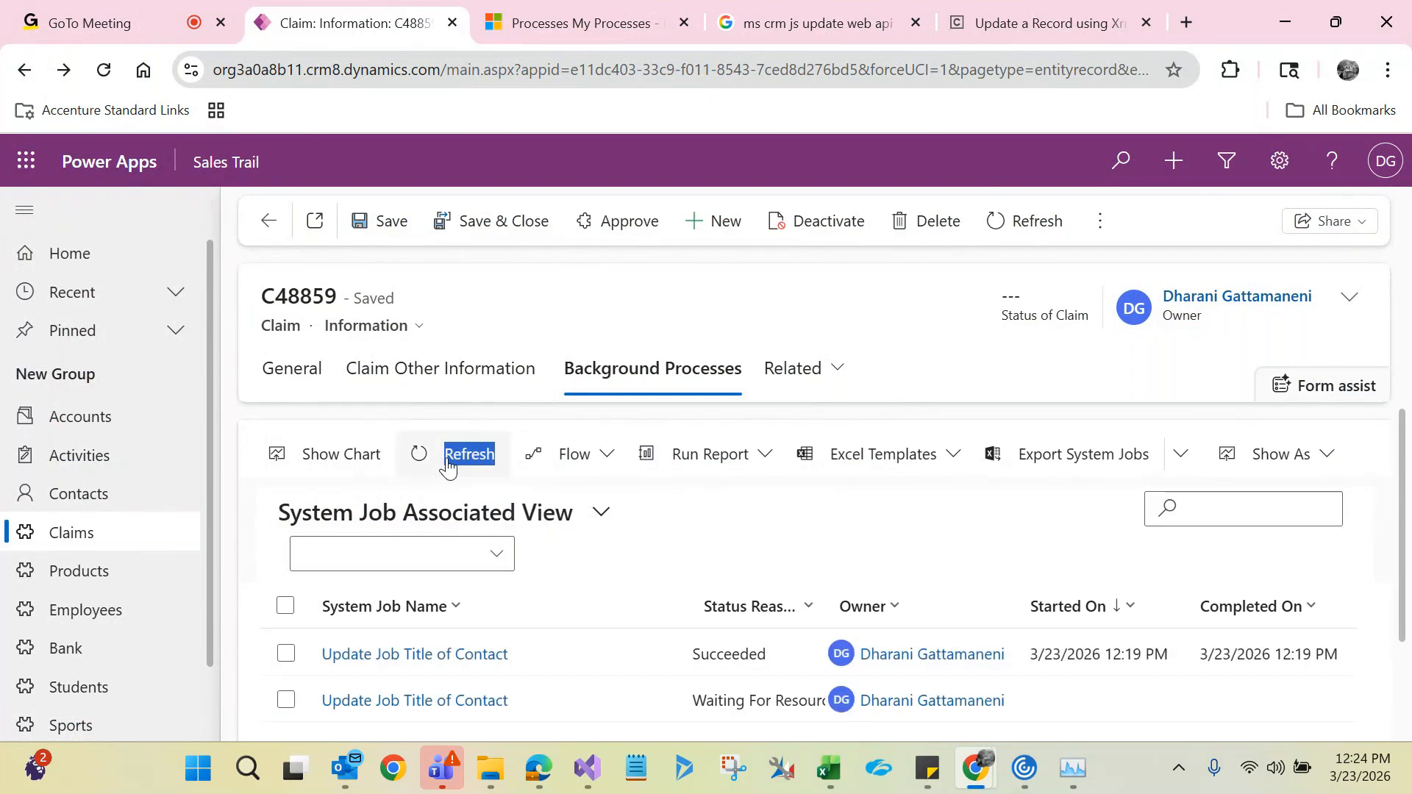
{"action": "left_click", "coordinate": [449, 468]}
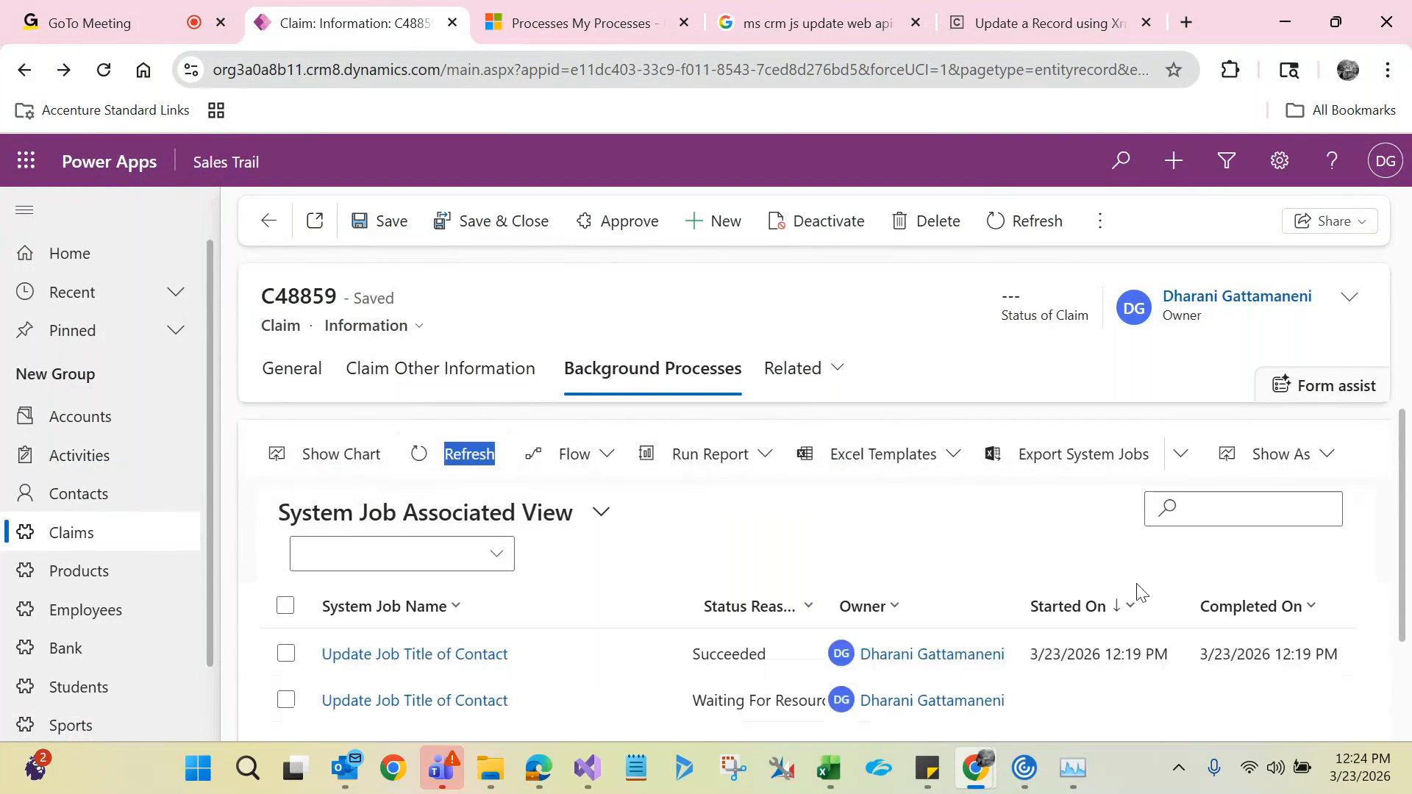
{"action": "scroll", "coordinate": [1401, 684], "scroll_direction": "down", "scroll_amount": 2}
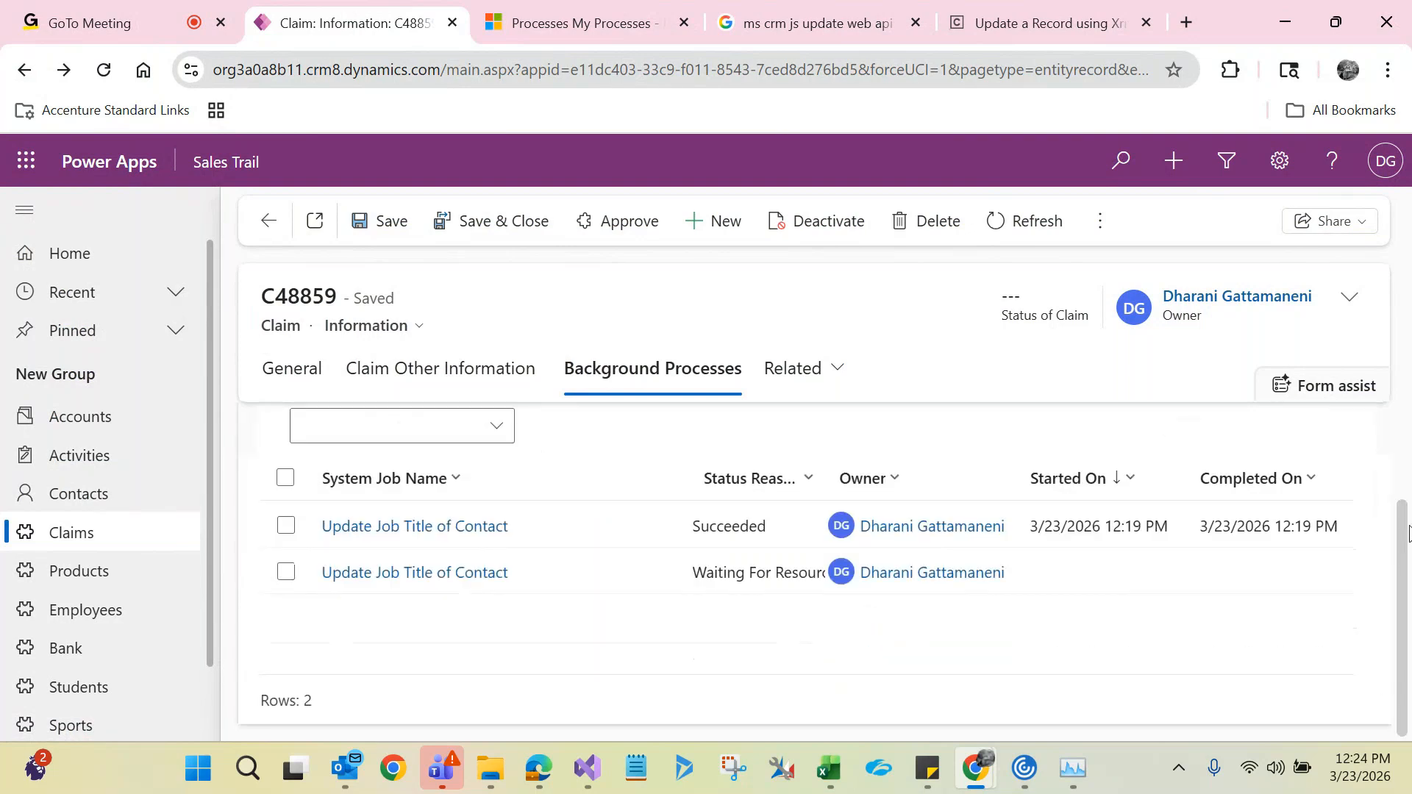
{"action": "left_click_drag", "start_coordinate": [1405, 533], "coordinate": [1406, 449]}
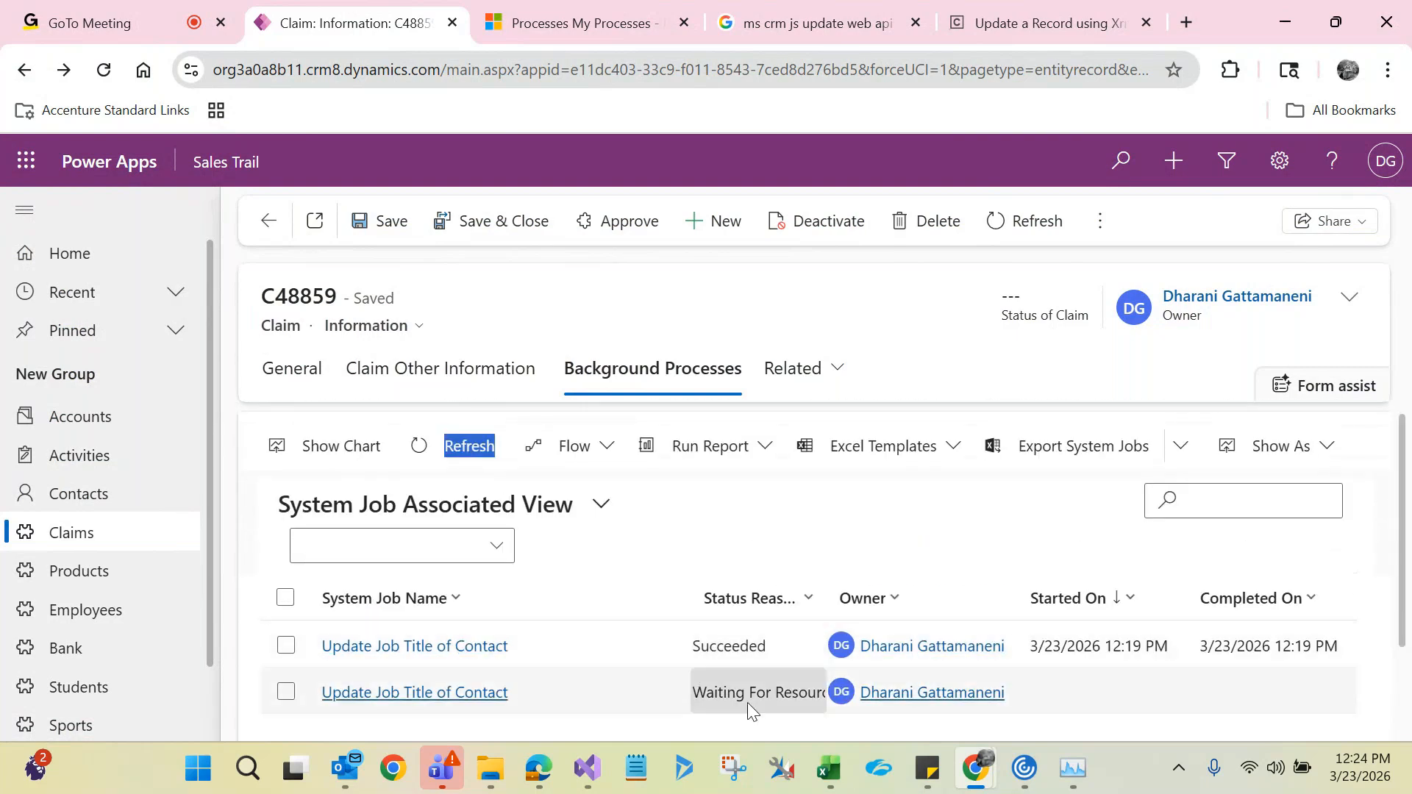
{"action": "left_click", "coordinate": [437, 448]}
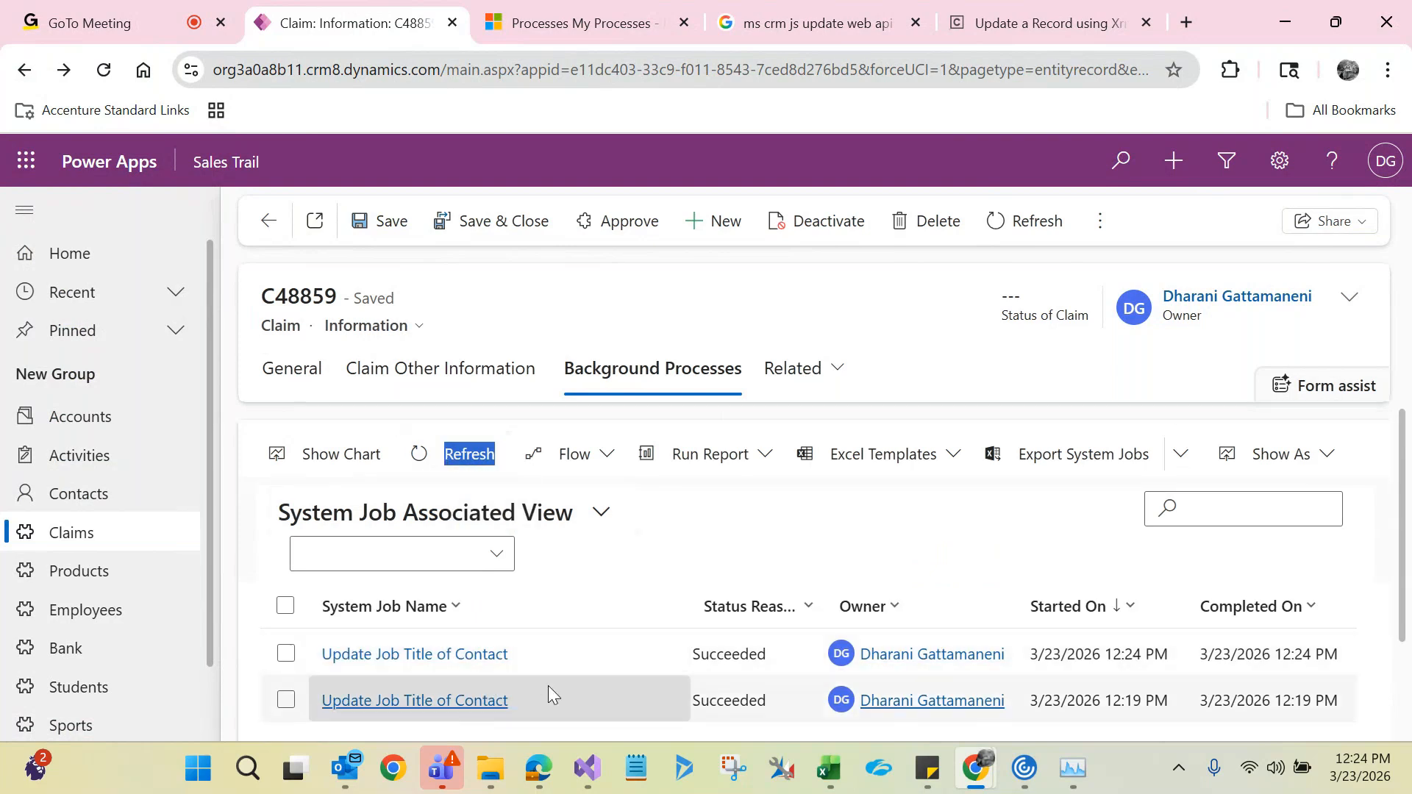
{"action": "left_click", "coordinate": [560, 653]}
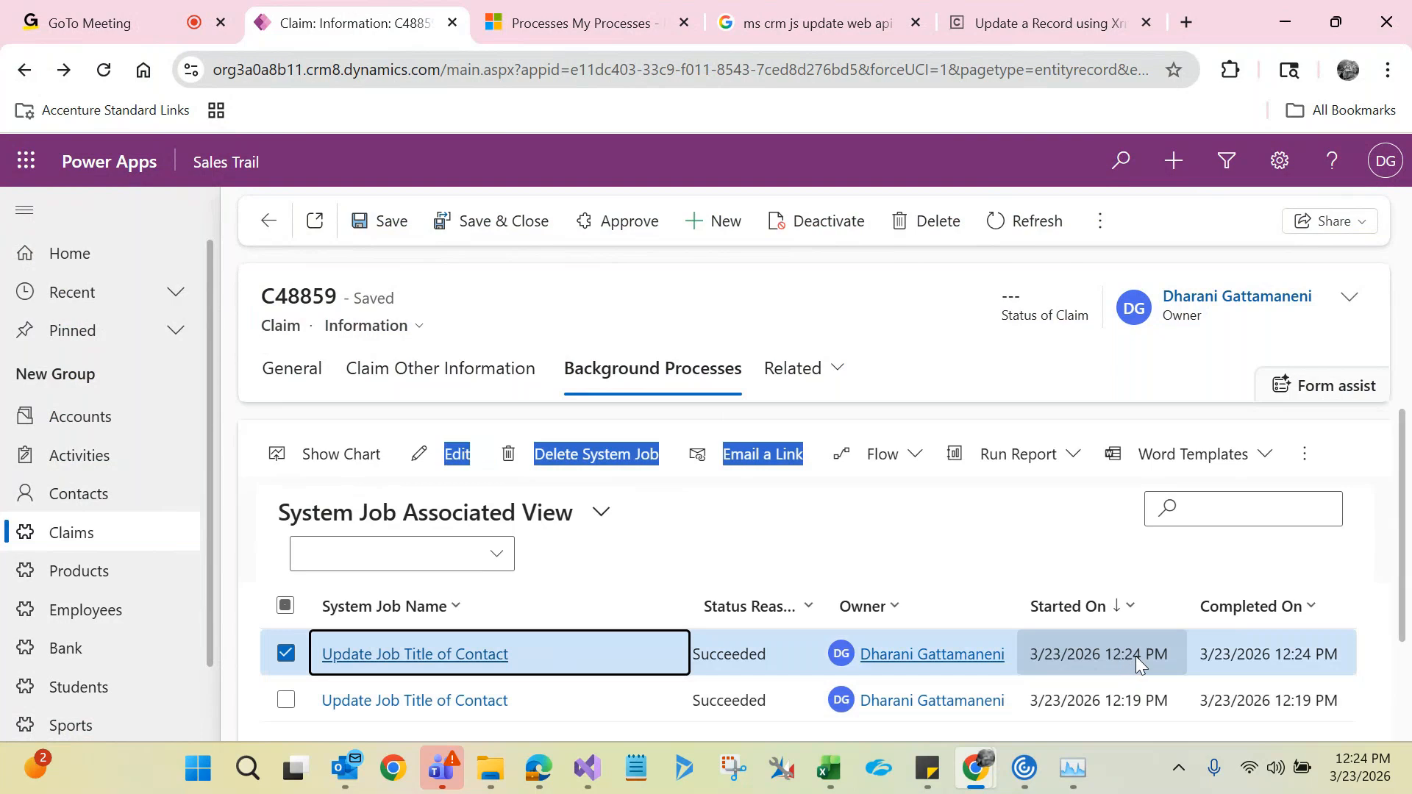
- Open the employee record named after the claim number and review its name, salary and personal information
{"action": "left_click", "coordinate": [278, 382]}
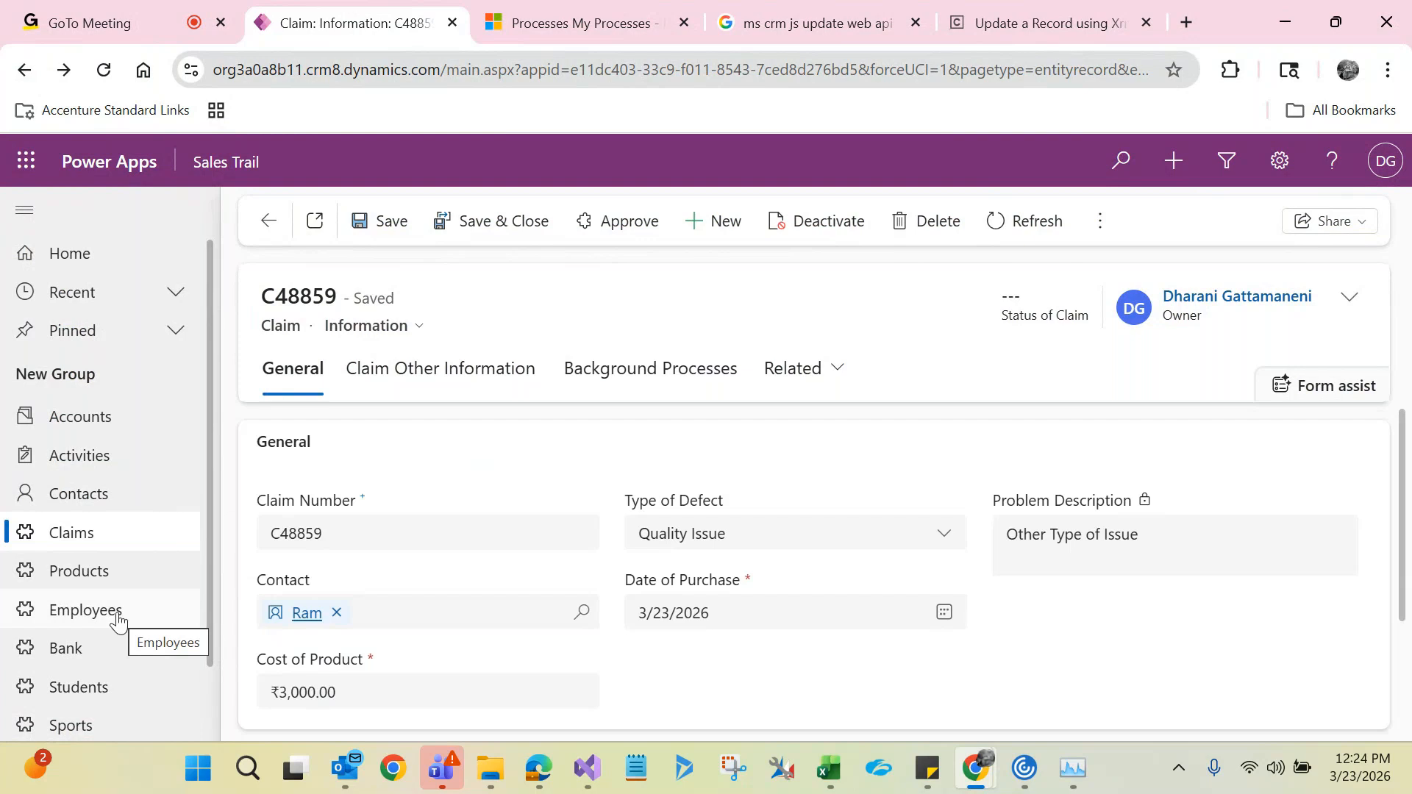
{"action": "left_click", "coordinate": [114, 620]}
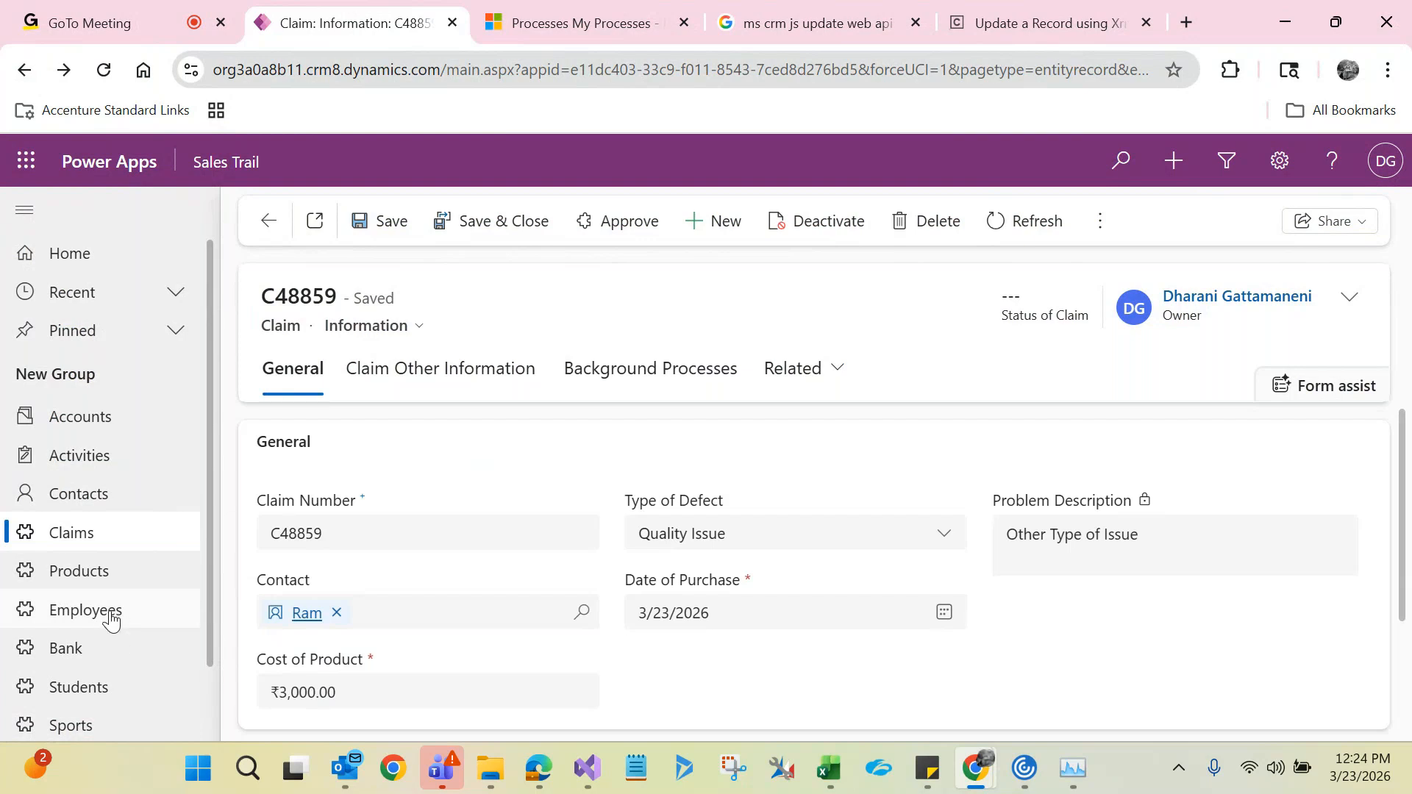
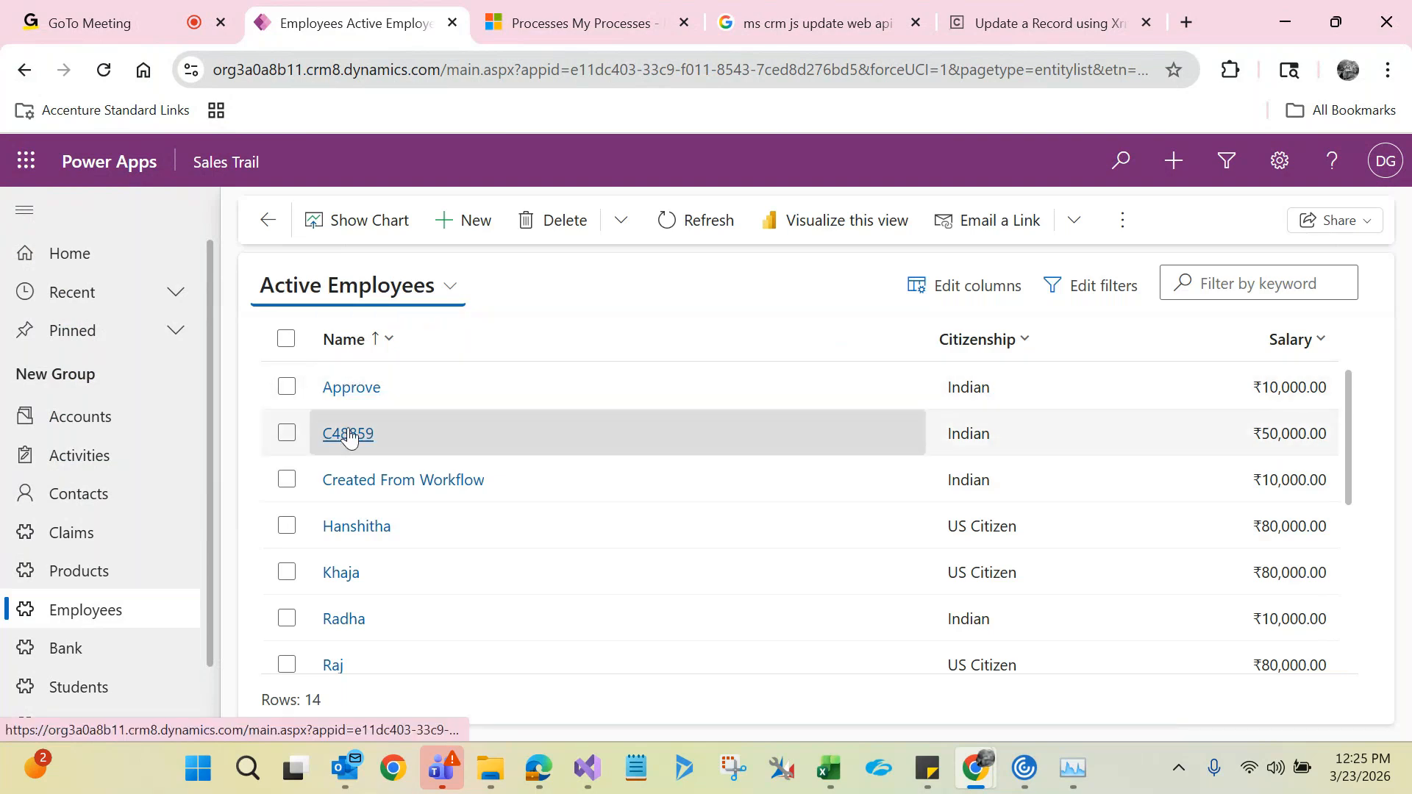
{"action": "left_click", "coordinate": [348, 434]}
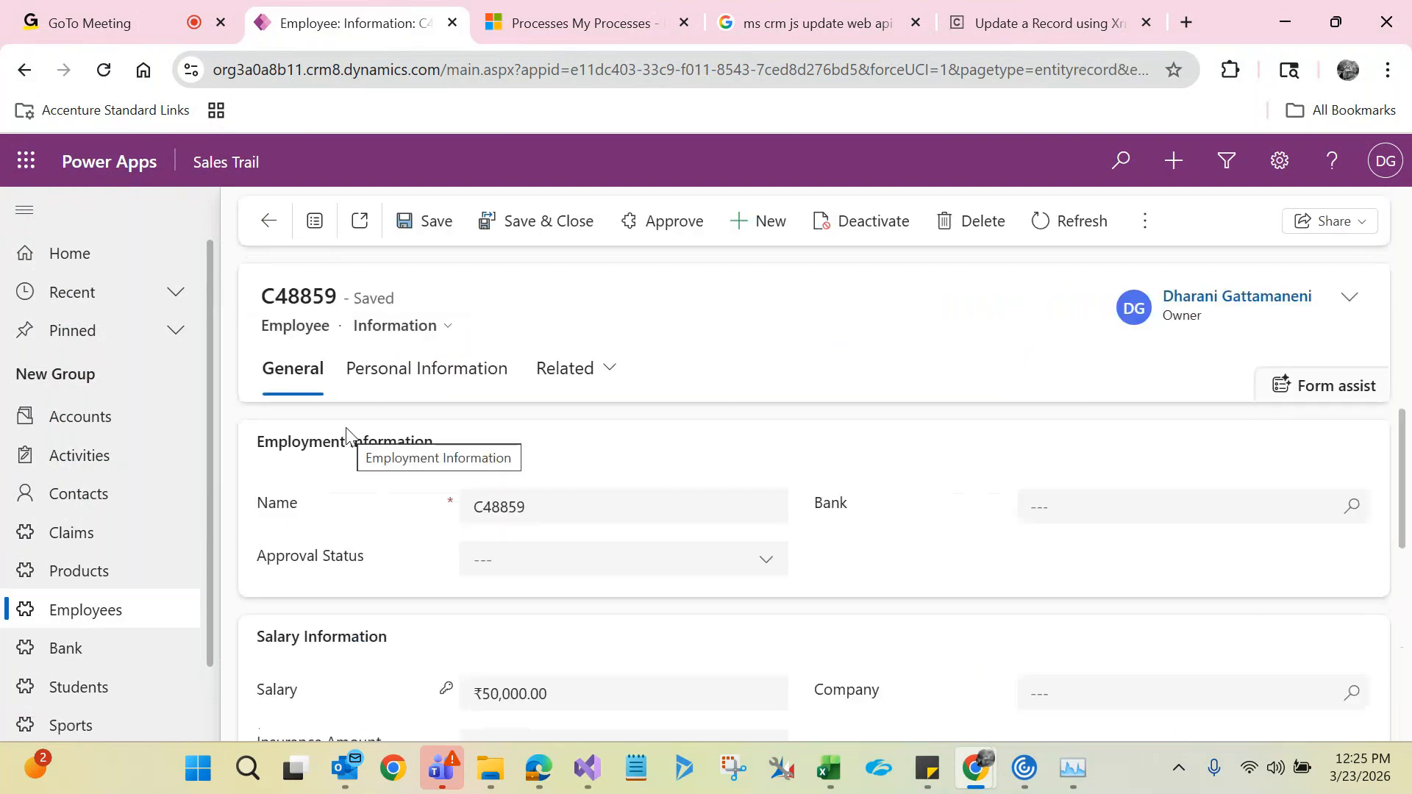
{"action": "double_click", "coordinate": [506, 513]}
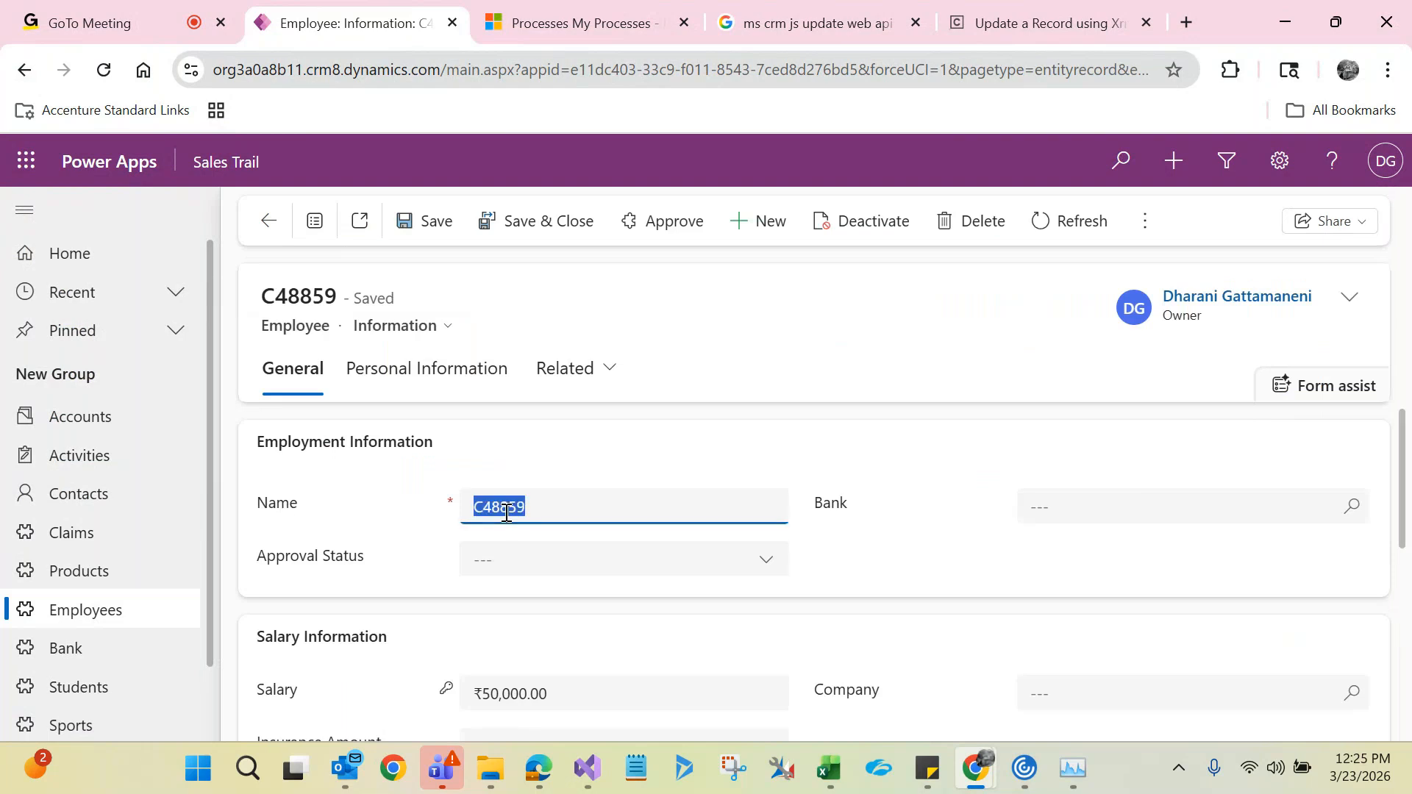
{"action": "left_click", "coordinate": [501, 704]}
{"action": "double_click", "coordinate": [501, 704]}
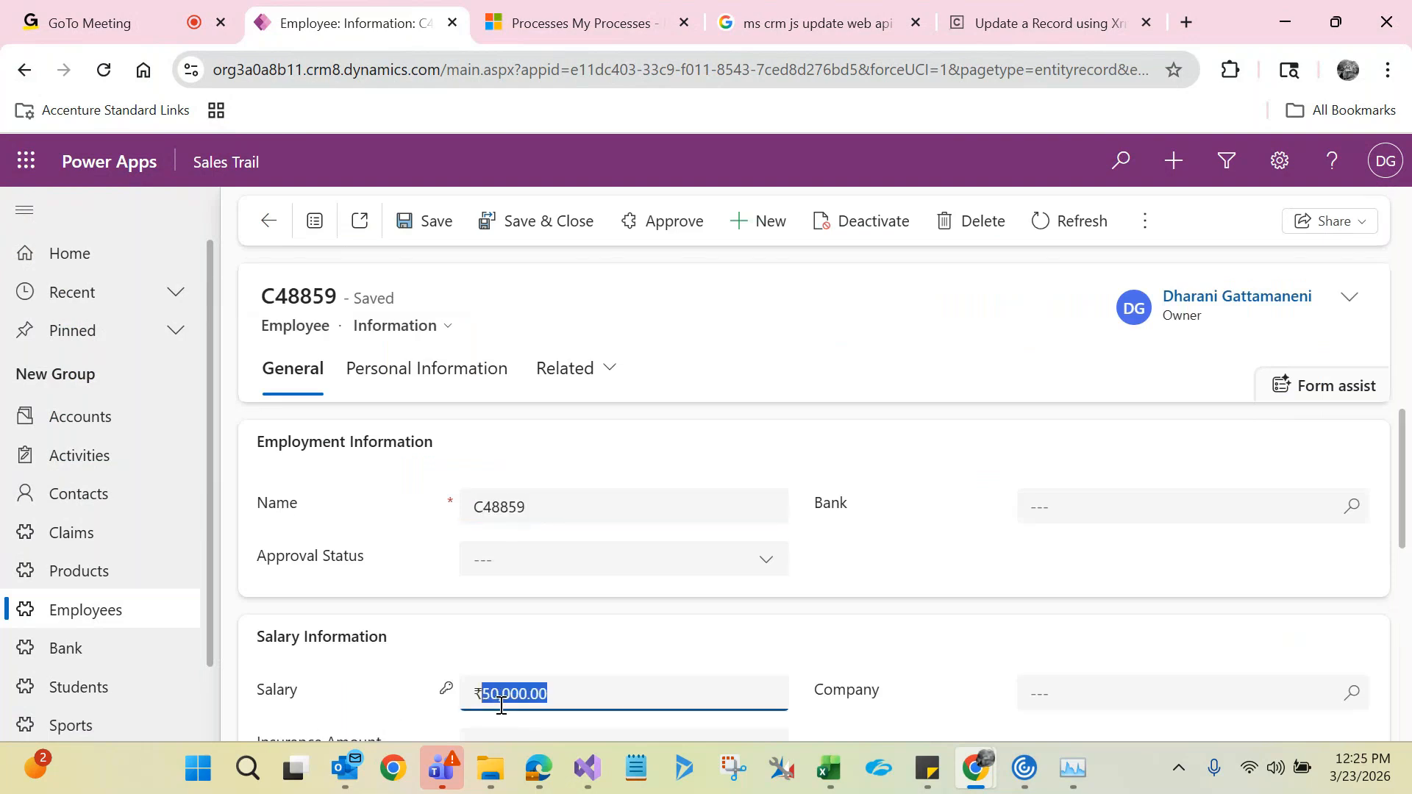
{"action": "left_click", "coordinate": [416, 381]}
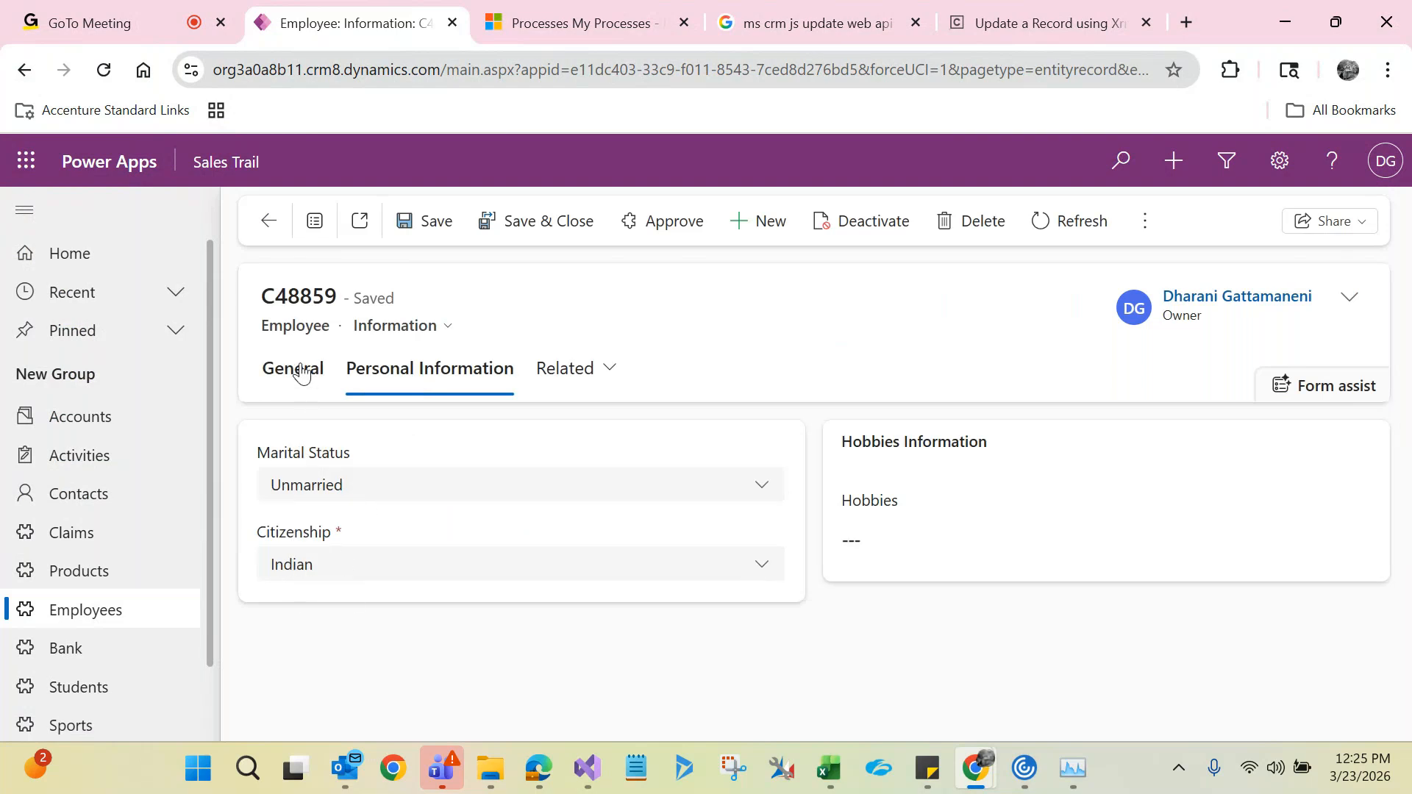
{"action": "left_click", "coordinate": [302, 373]}
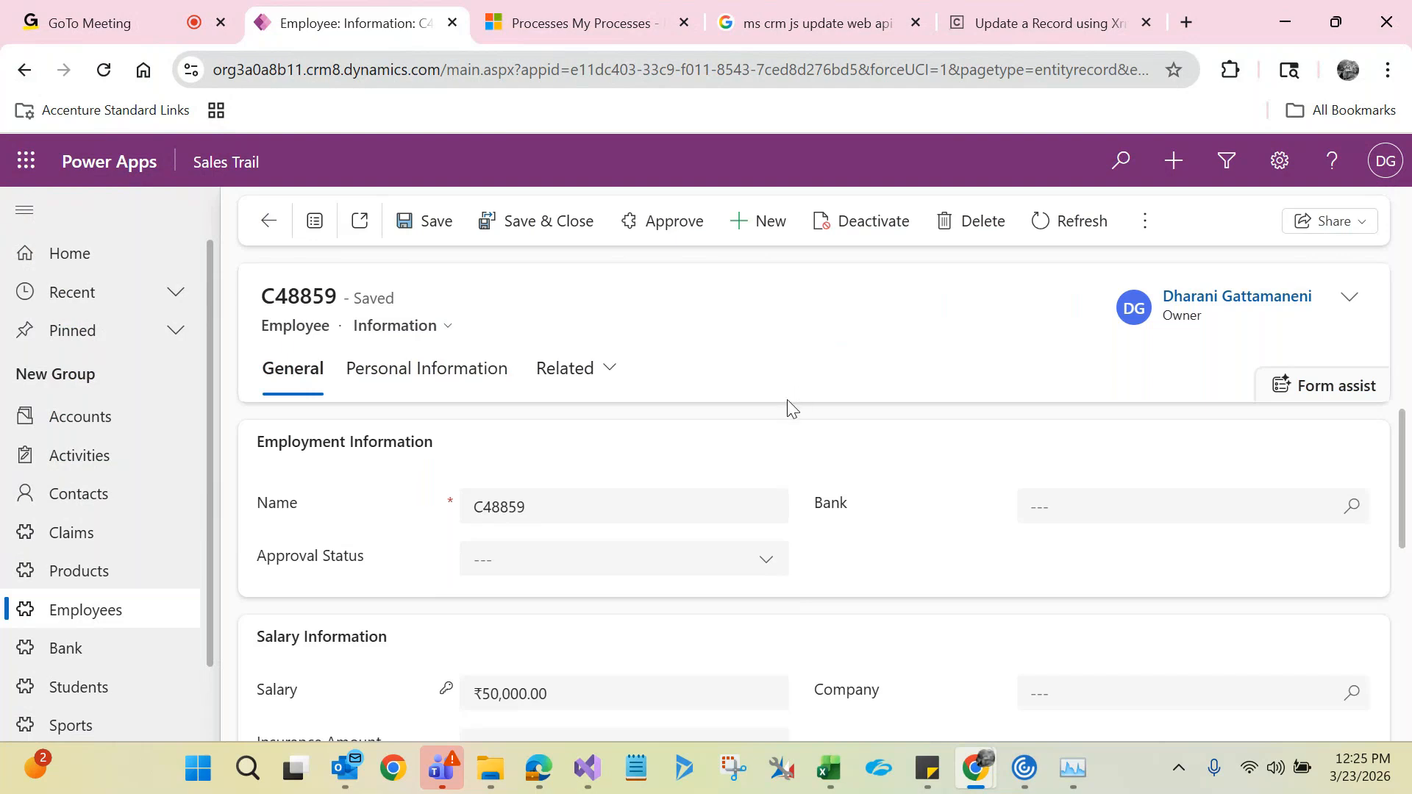
- Switch to the Update Job Title of Contact workflow window, deactivate the workflow and collapse its process properties
{"action": "mouse_move", "coordinate": [978, 765]}
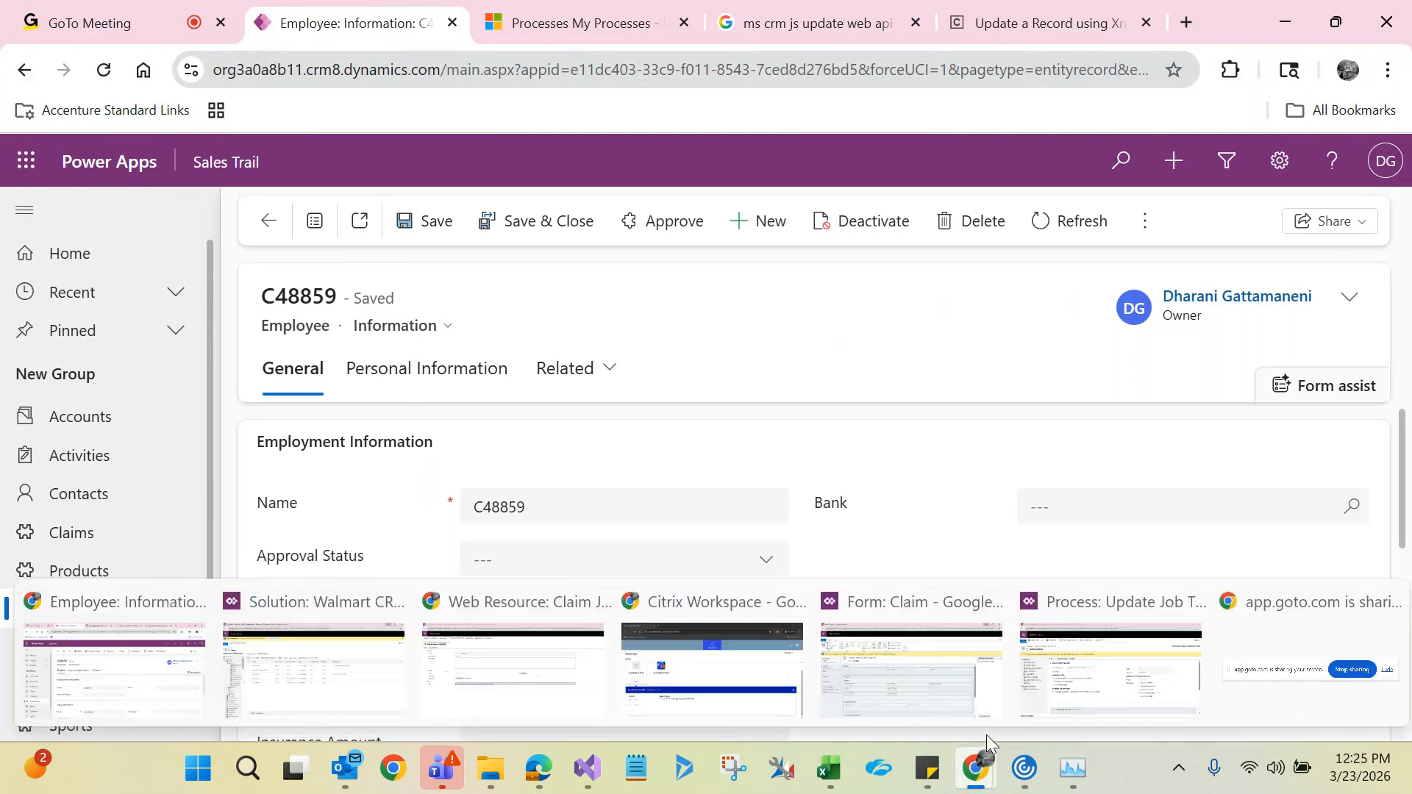
{"action": "left_click", "coordinate": [1070, 660]}
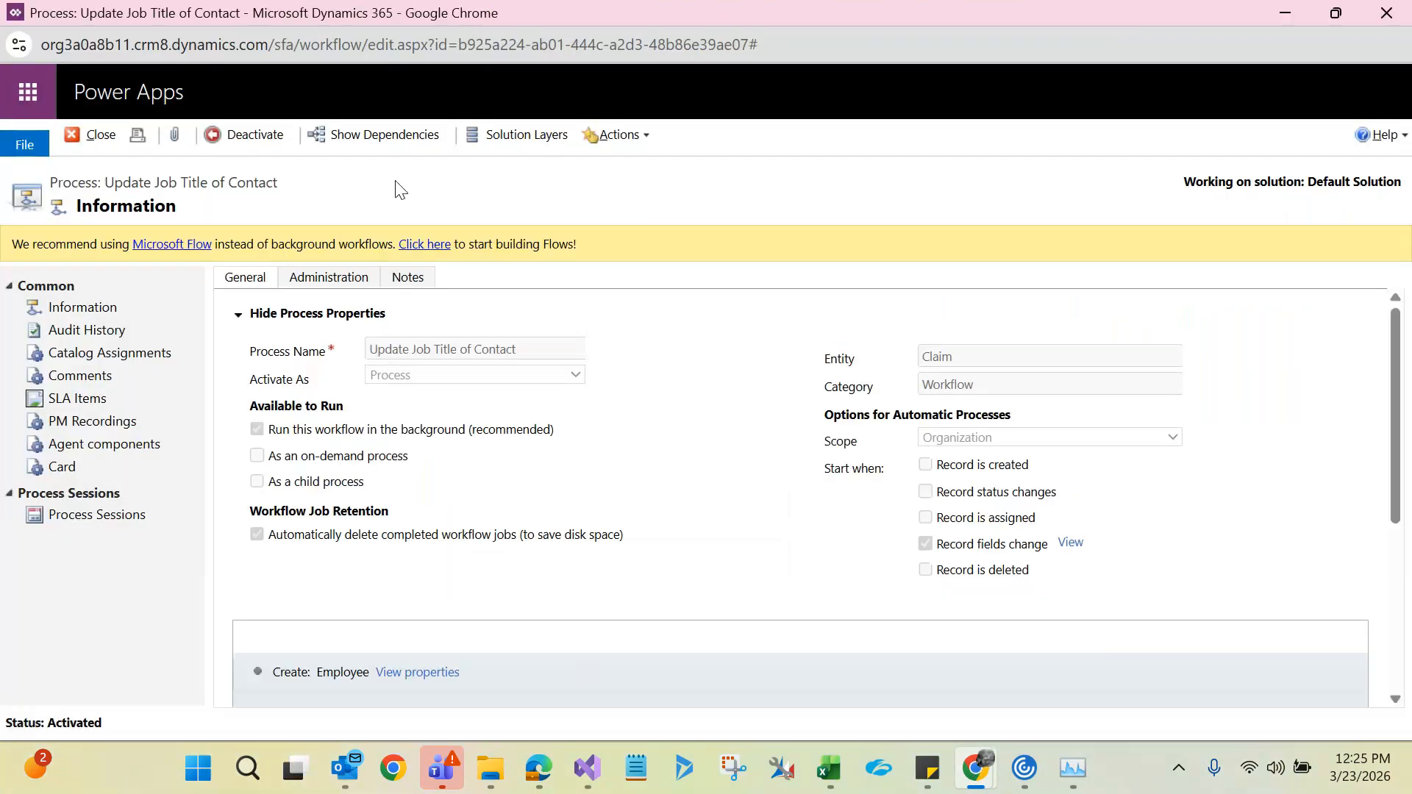
{"action": "left_click", "coordinate": [243, 132]}
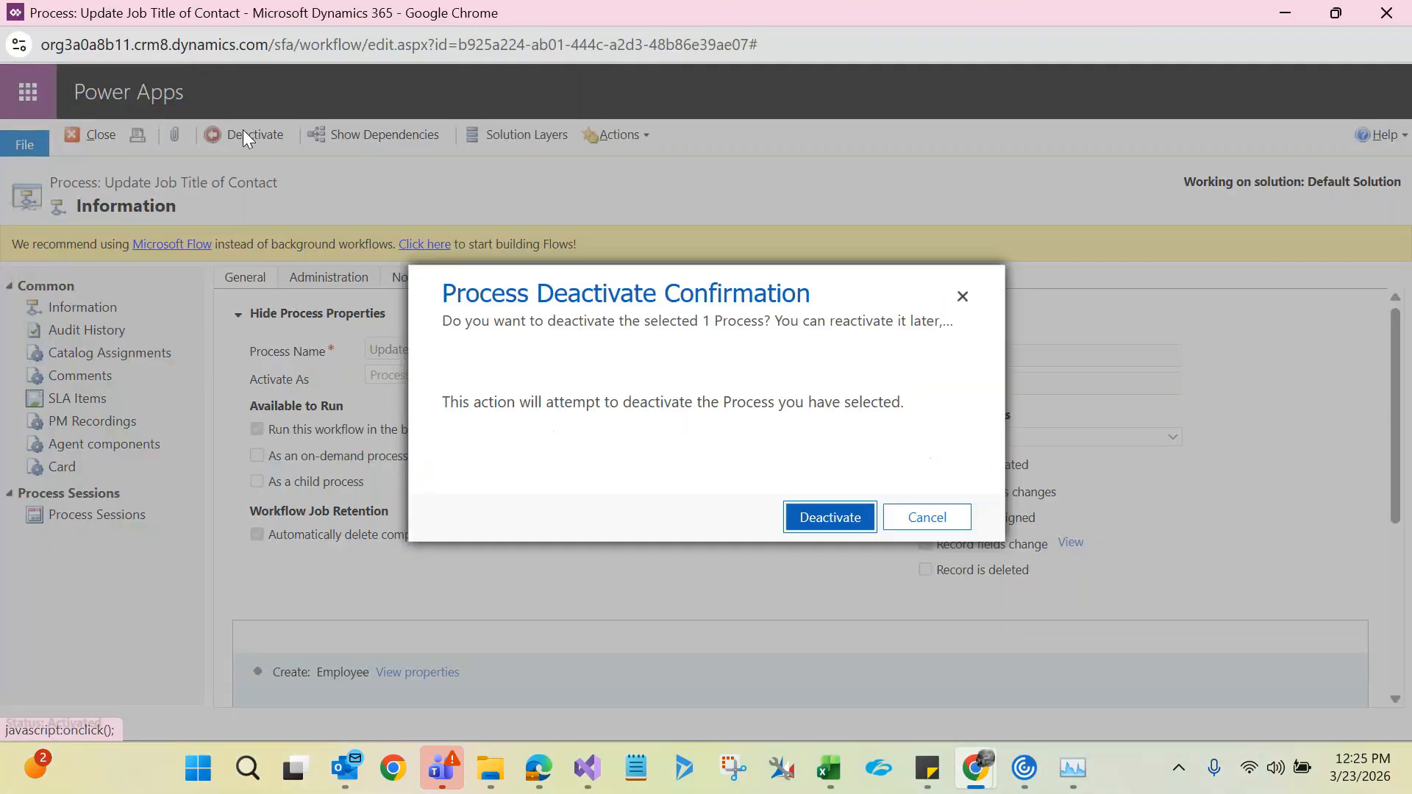
{"action": "left_click", "coordinate": [794, 521]}
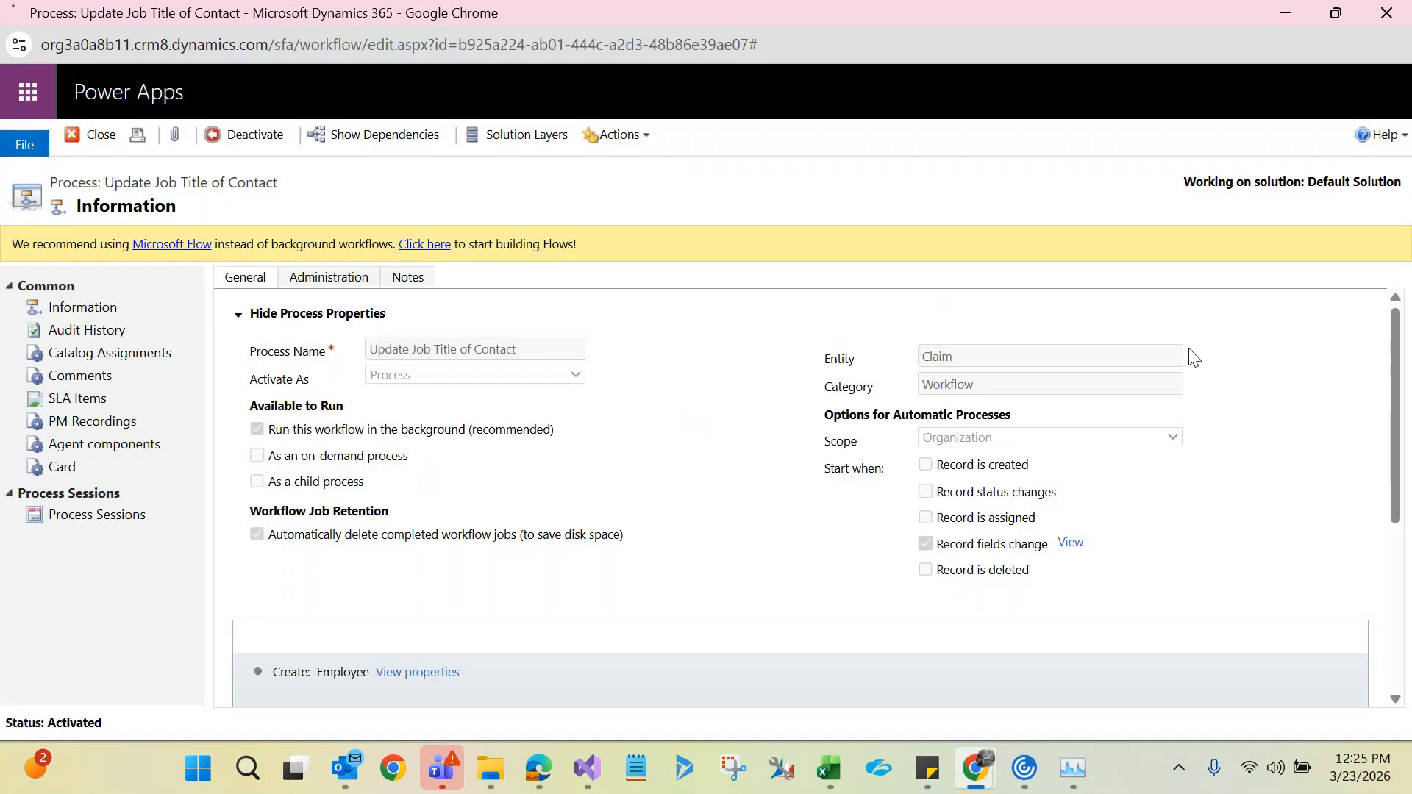
{"action": "left_click", "coordinate": [236, 315]}
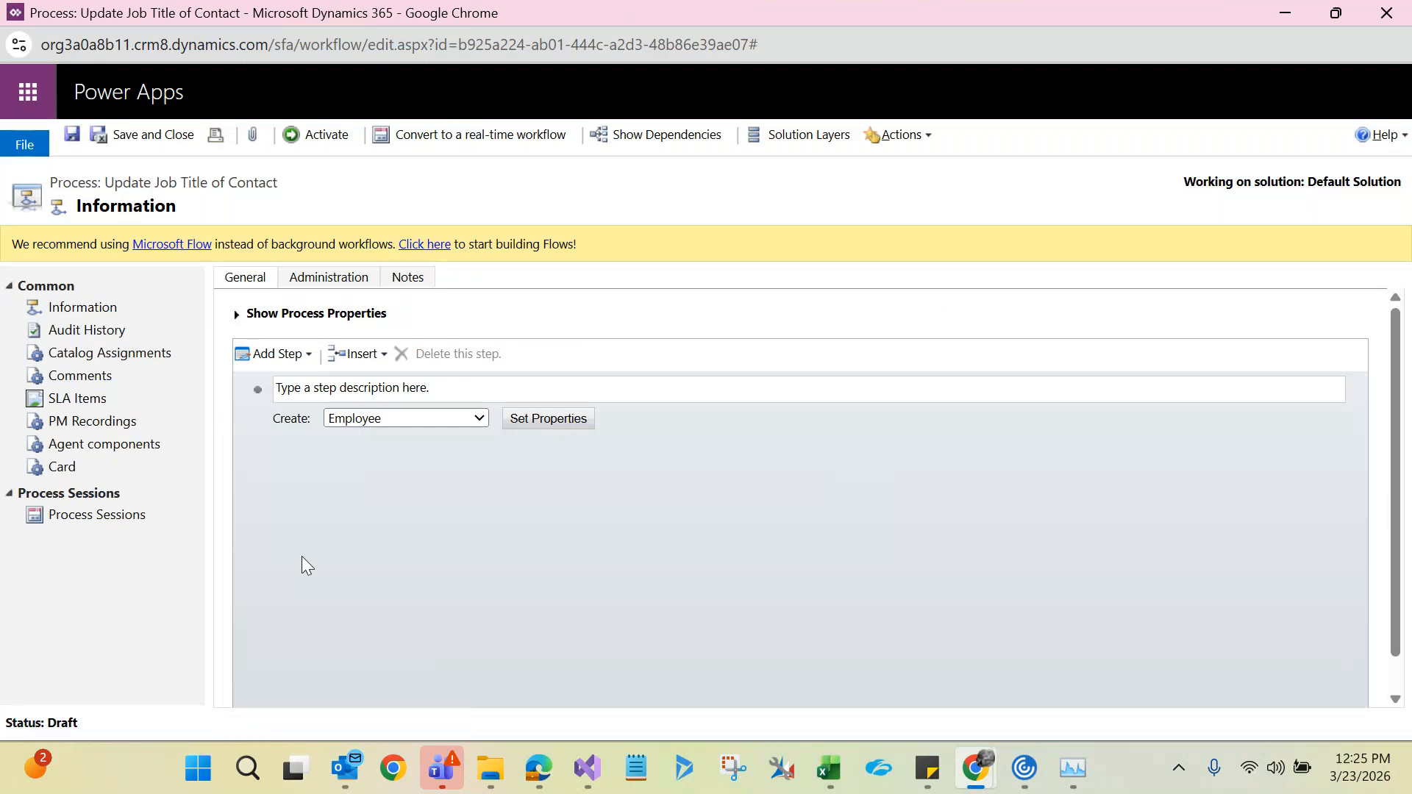
- Delete the workflow's Create Employee step and add a Check Condition step in its place
{"action": "left_click", "coordinate": [275, 405]}
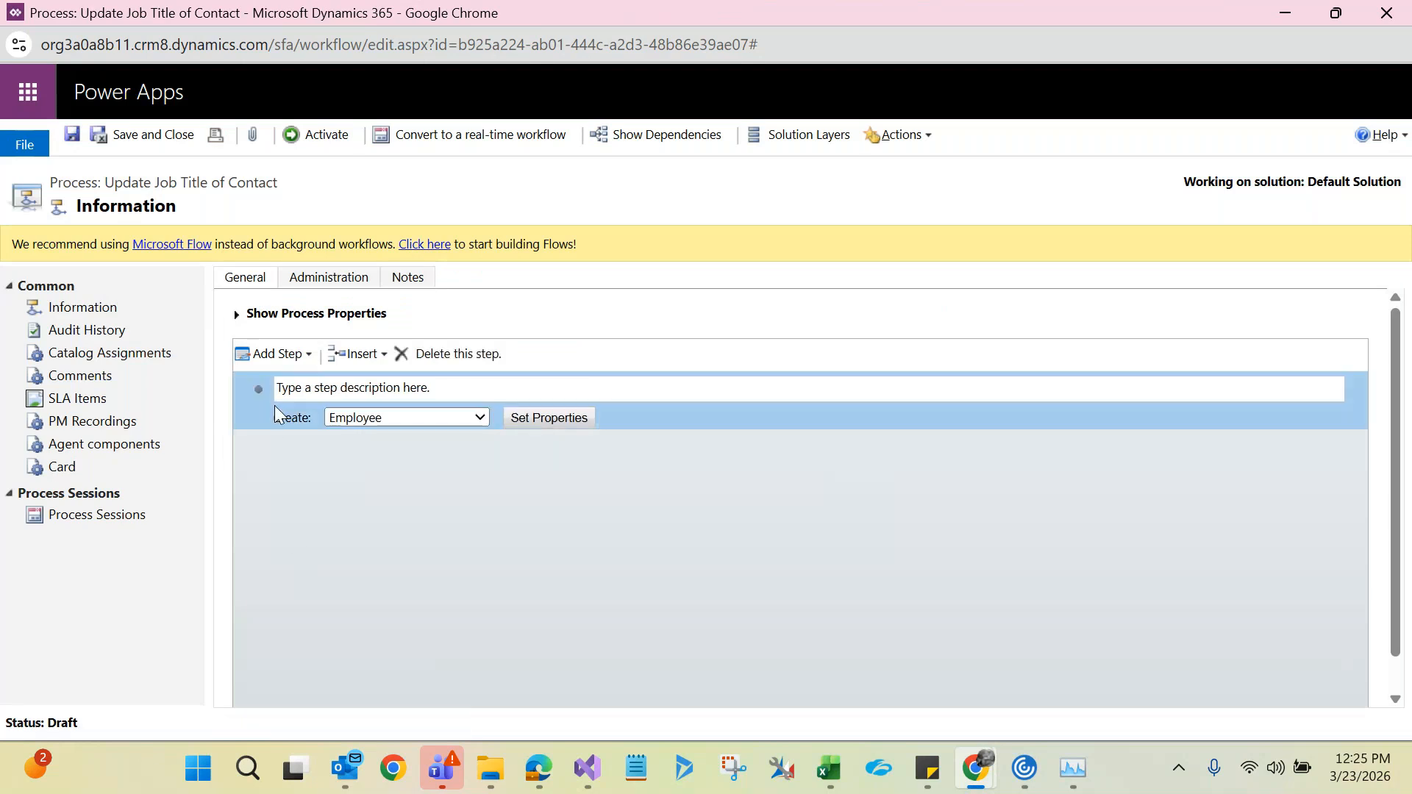
{"action": "left_click", "coordinate": [446, 360]}
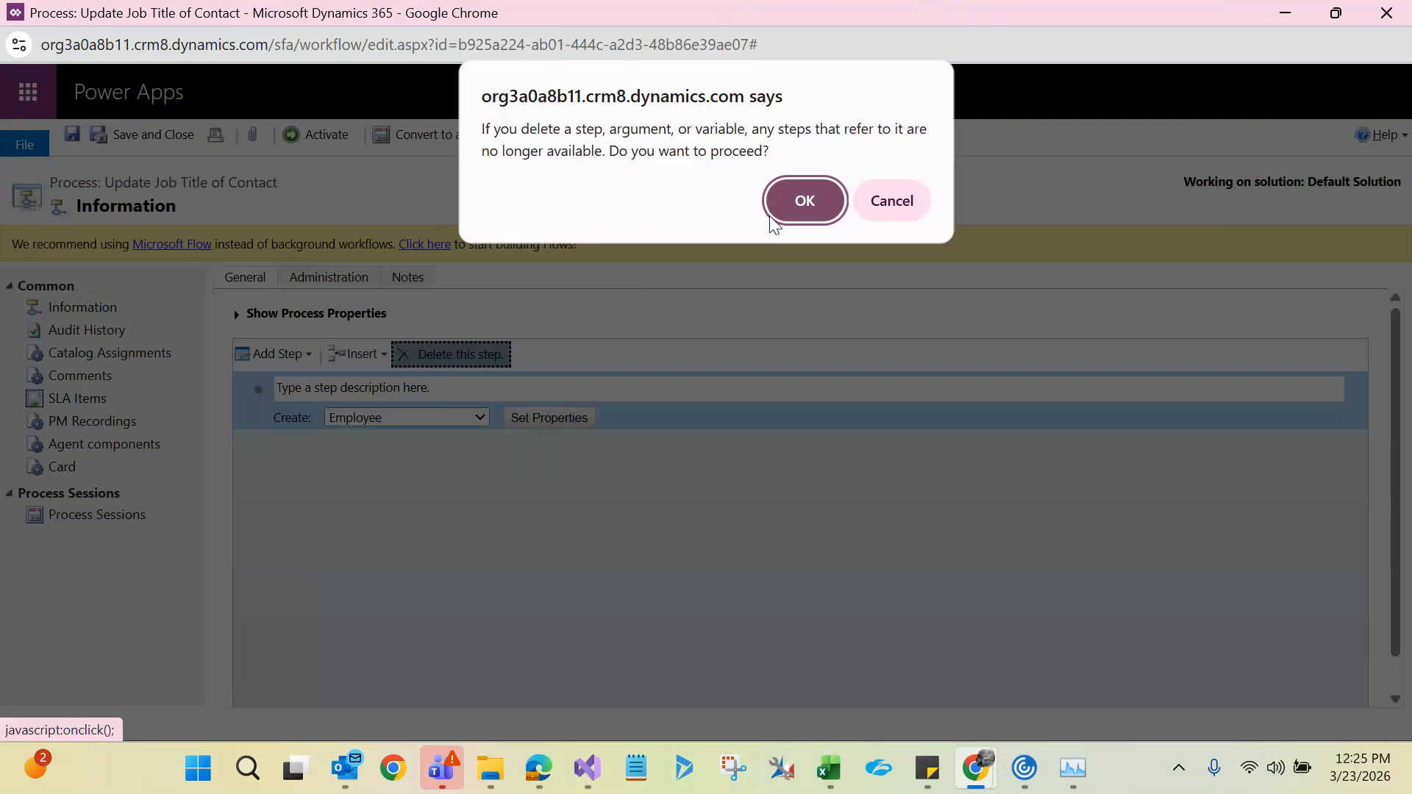
{"action": "left_click", "coordinate": [805, 201]}
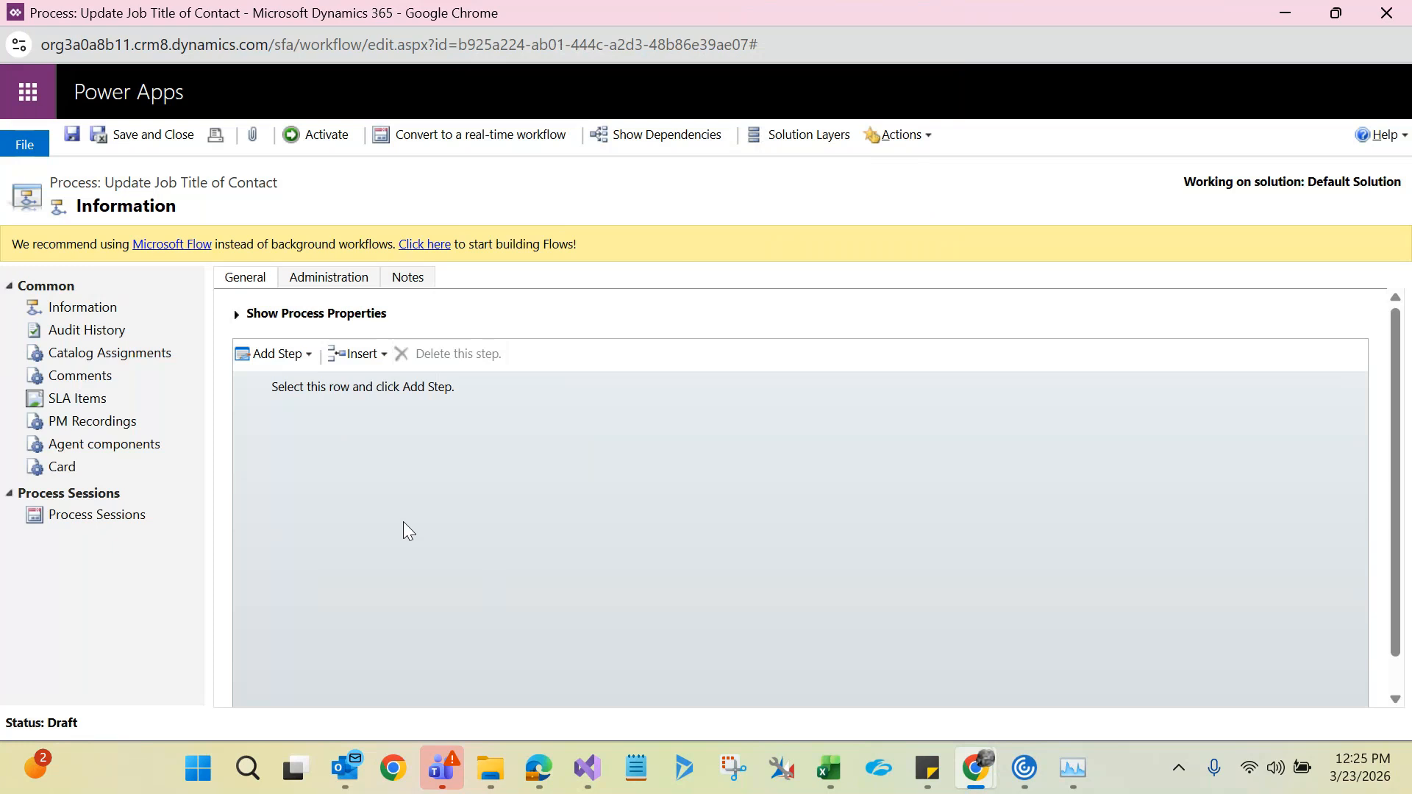
{"action": "left_click", "coordinate": [303, 353]}
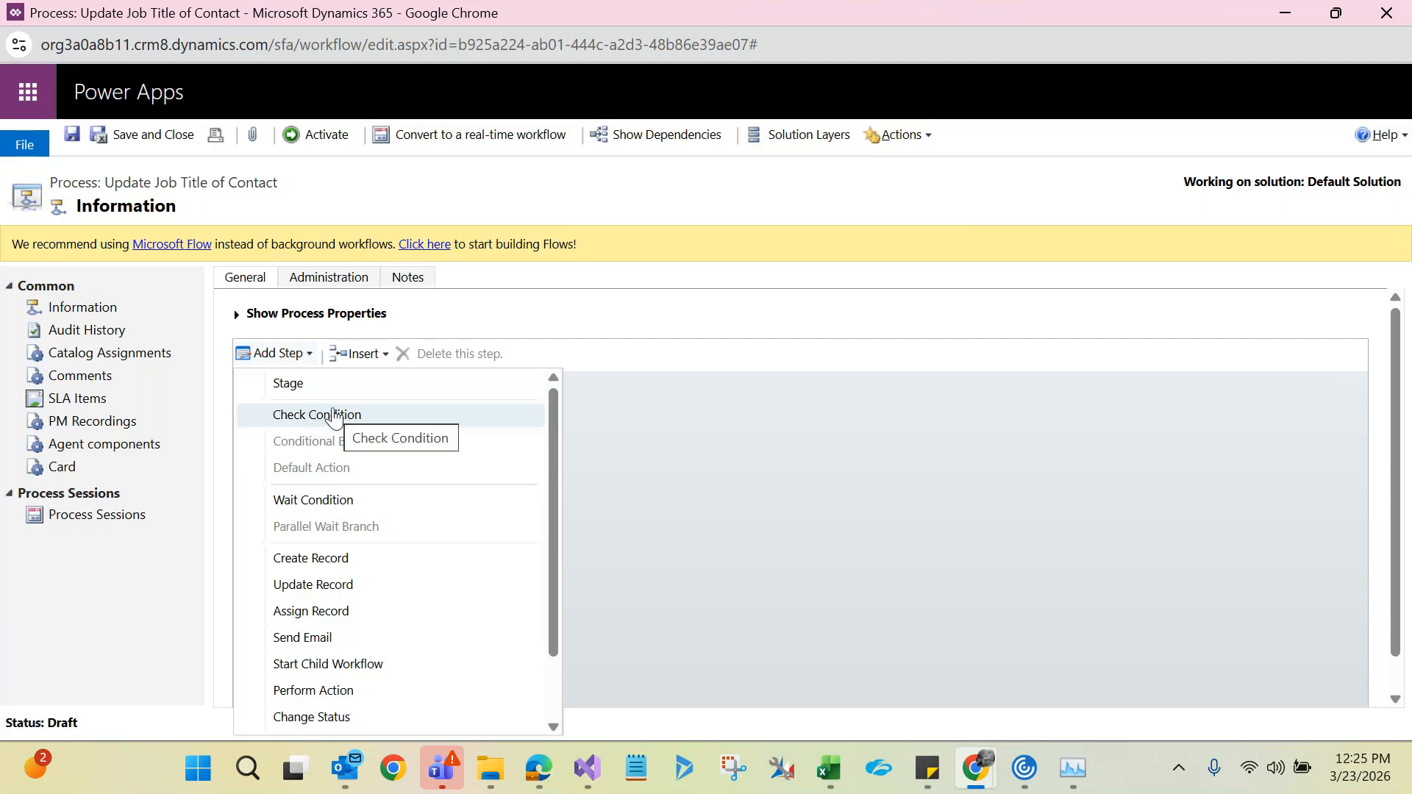
- Return to the claim record and examine the options of its Type of Defect field, keeping Quality Issue
{"action": "left_click", "coordinate": [1285, 4]}
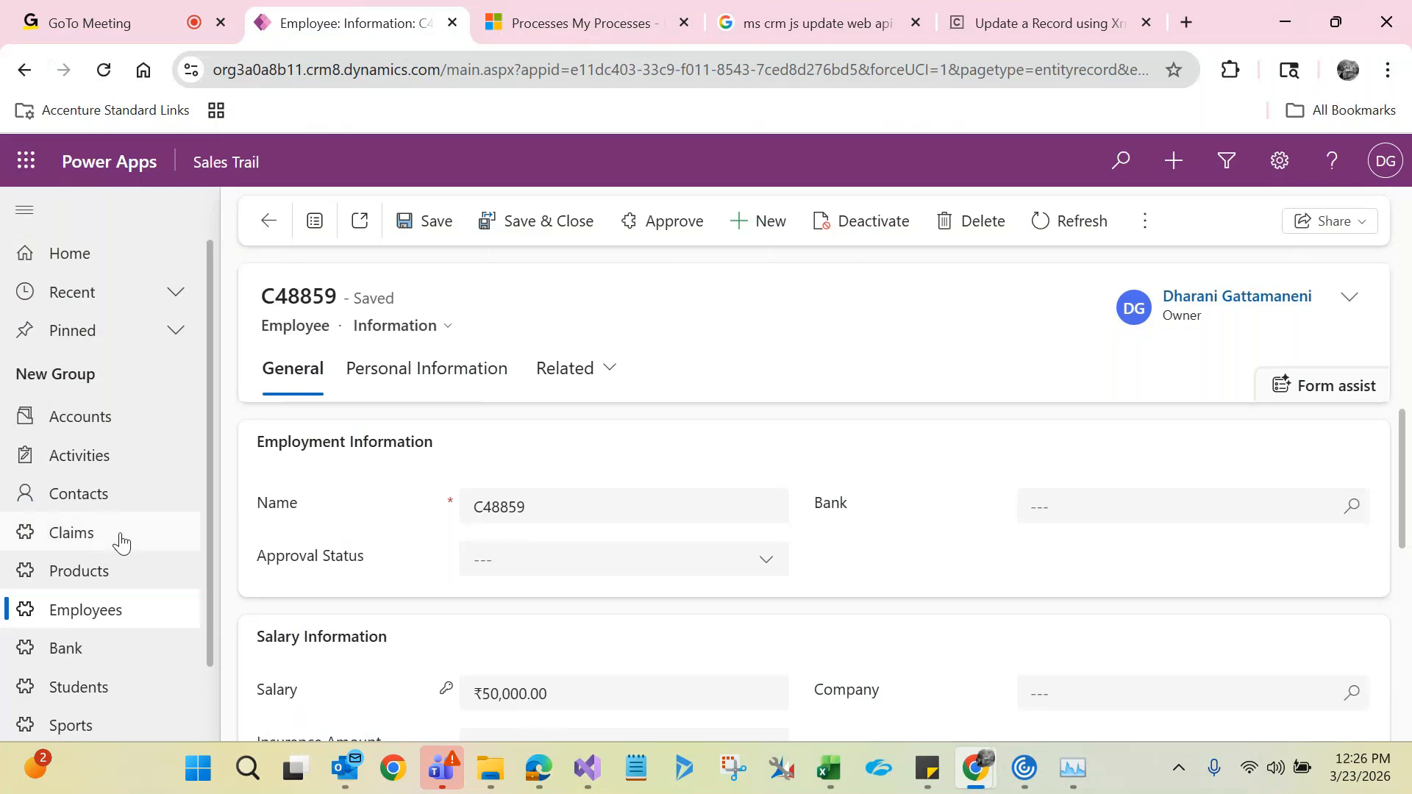
{"action": "left_click", "coordinate": [122, 542]}
{"action": "double_click", "coordinate": [368, 497]}
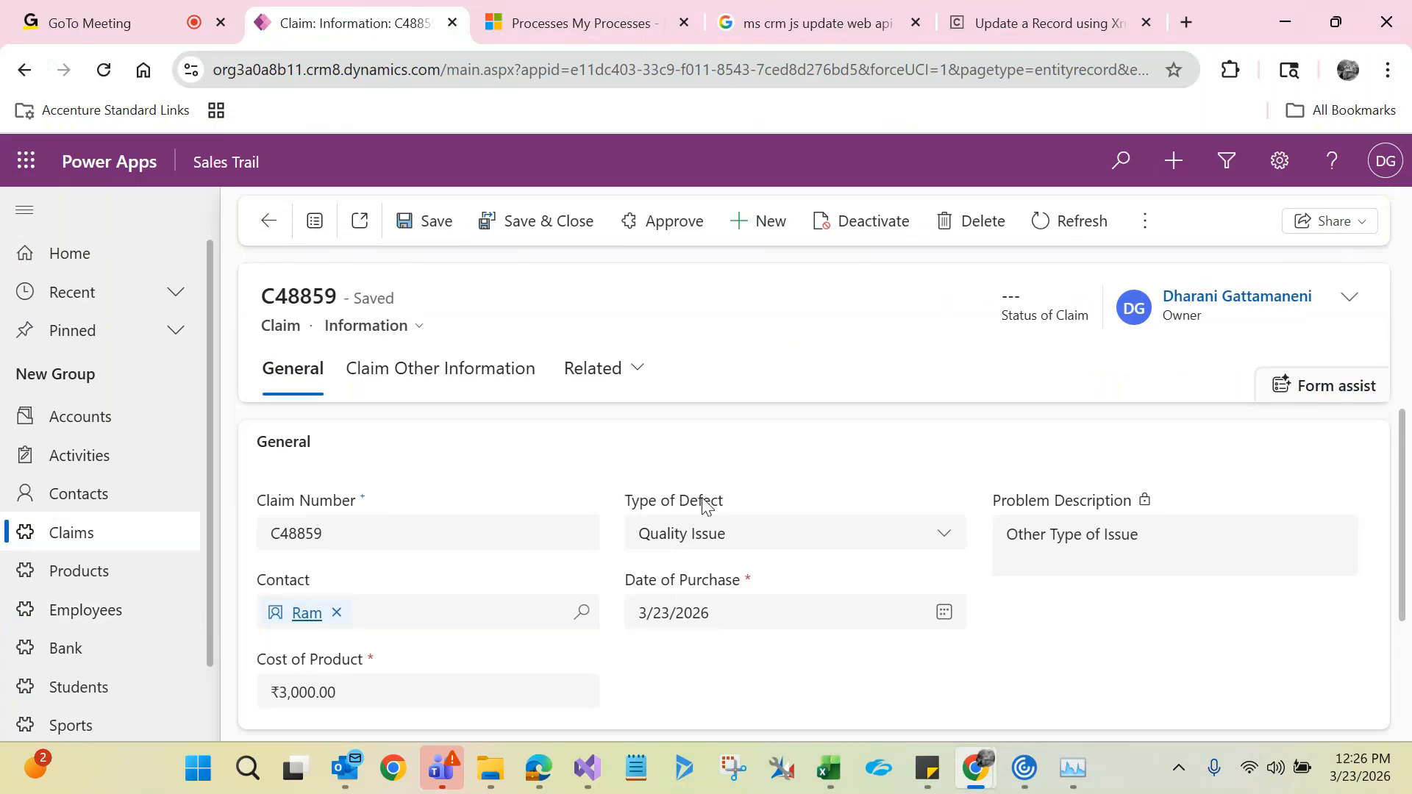
{"action": "left_click", "coordinate": [681, 541]}
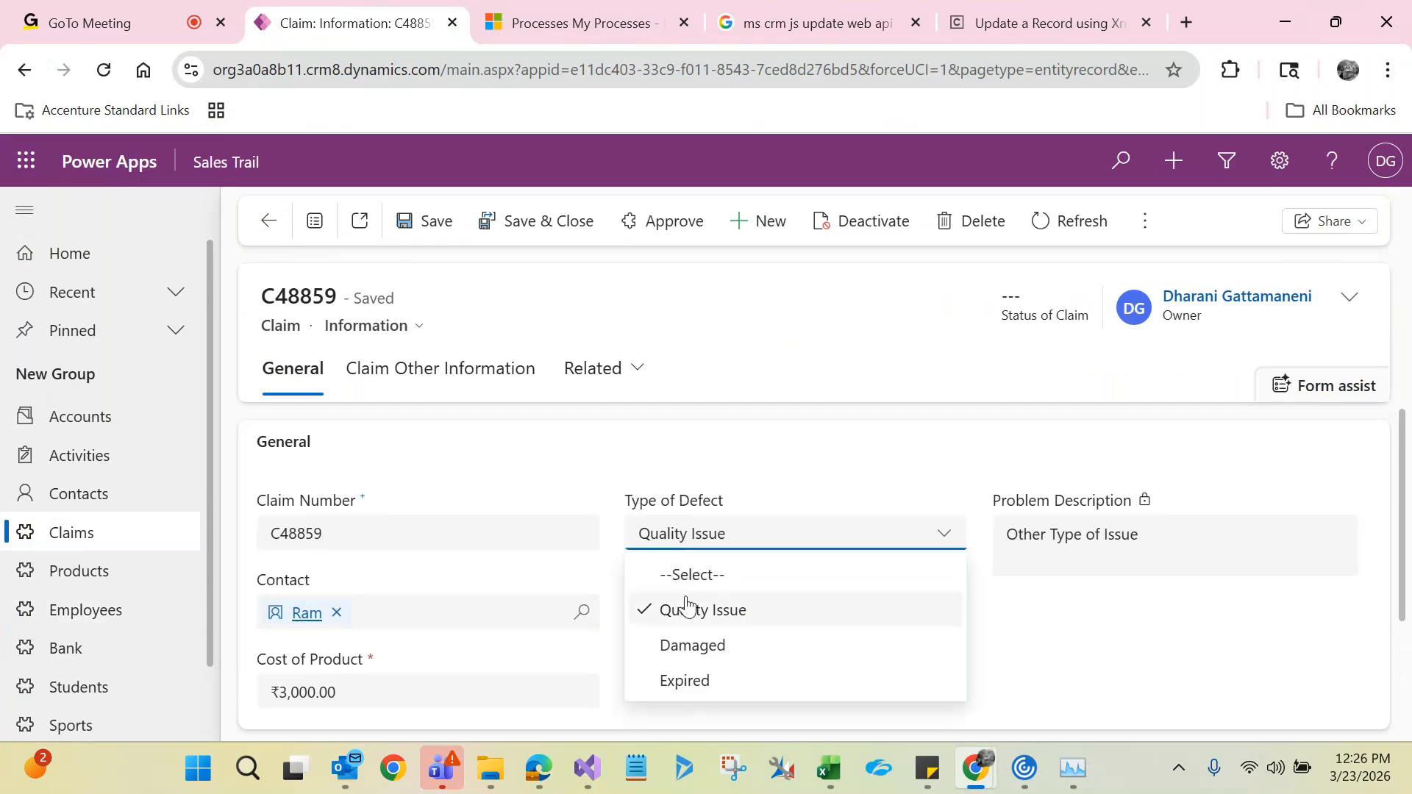
{"action": "left_click", "coordinate": [689, 616]}
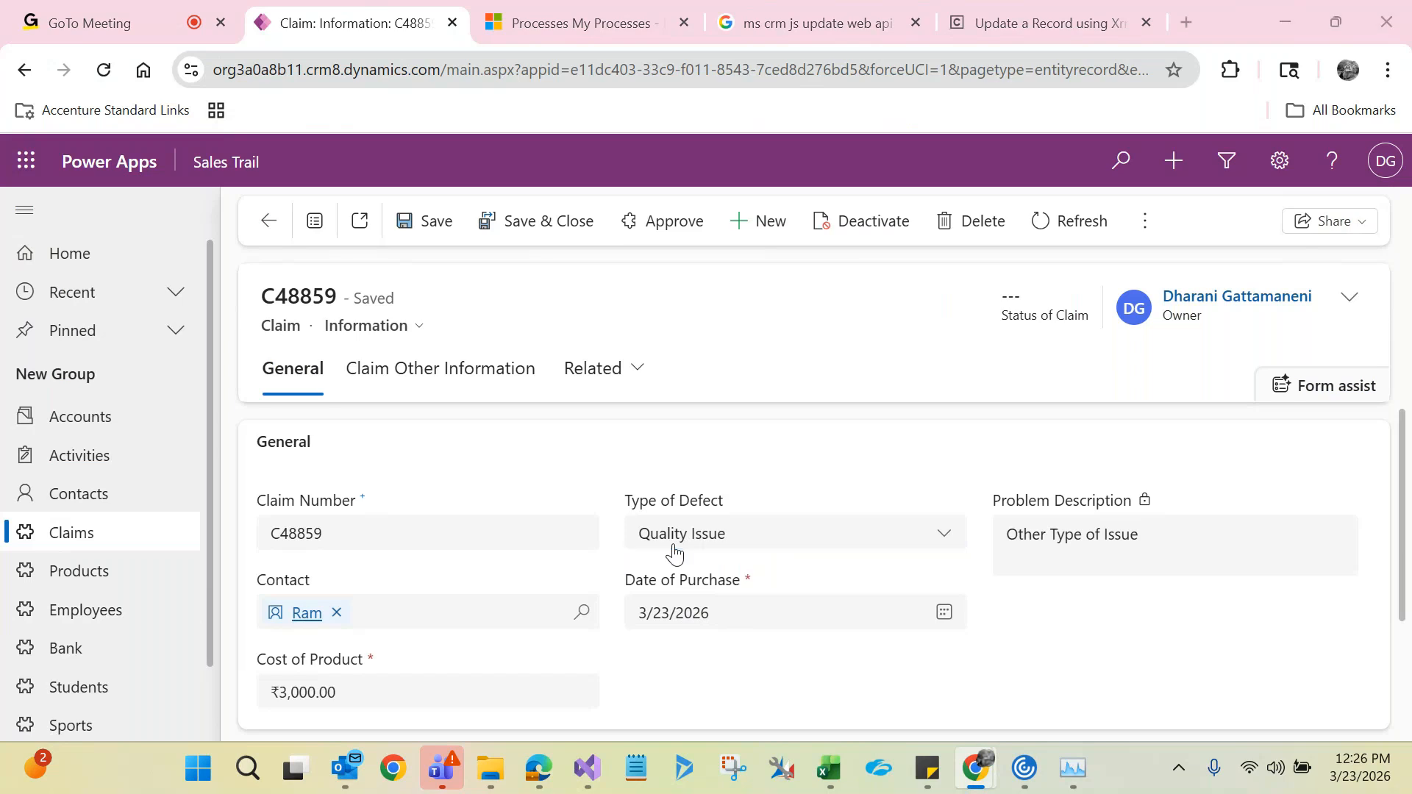
- Switch to the workflow window and base the Check Condition step's condition on the Claim entity's Type of Defect field
{"action": "key", "text": "alt+Tab"}
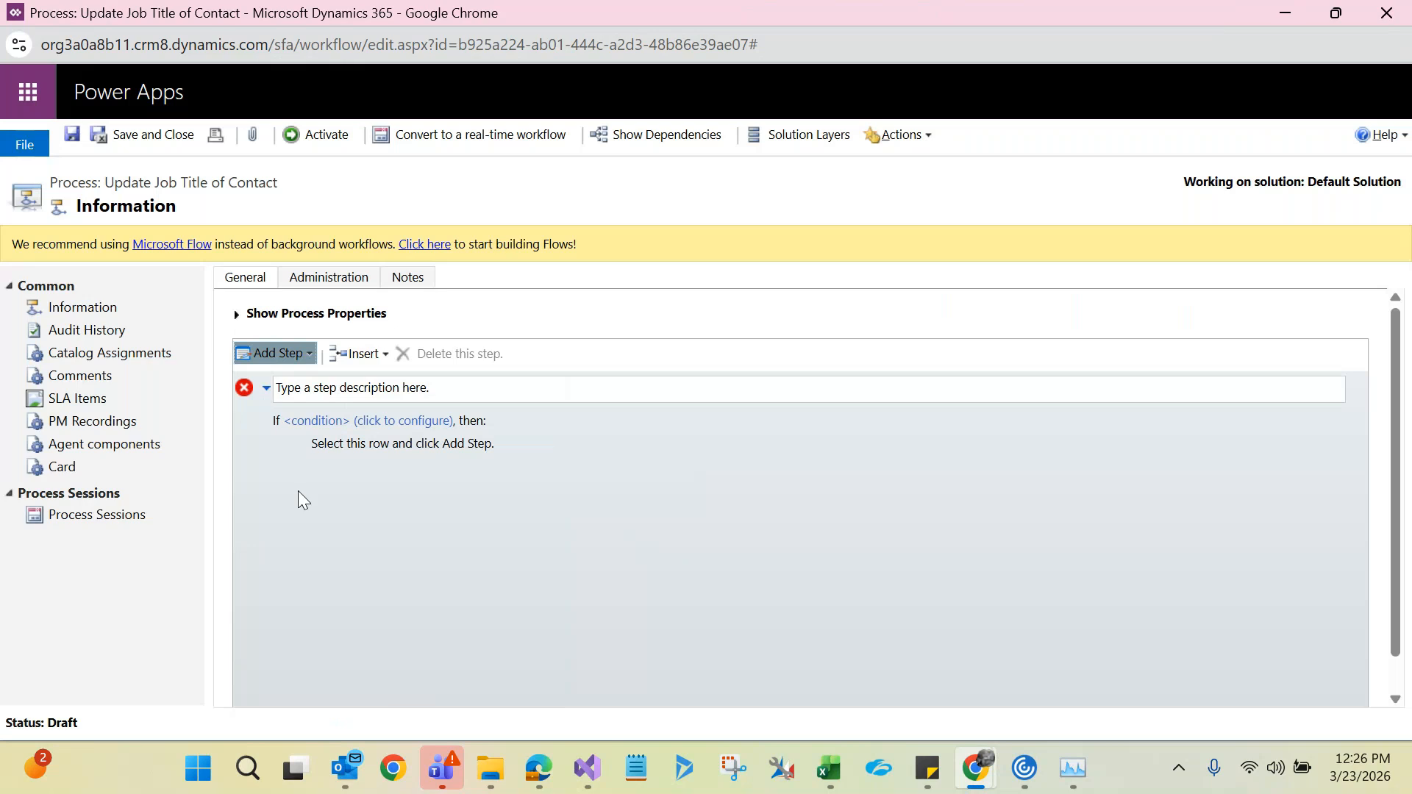
{"action": "left_click", "coordinate": [340, 423]}
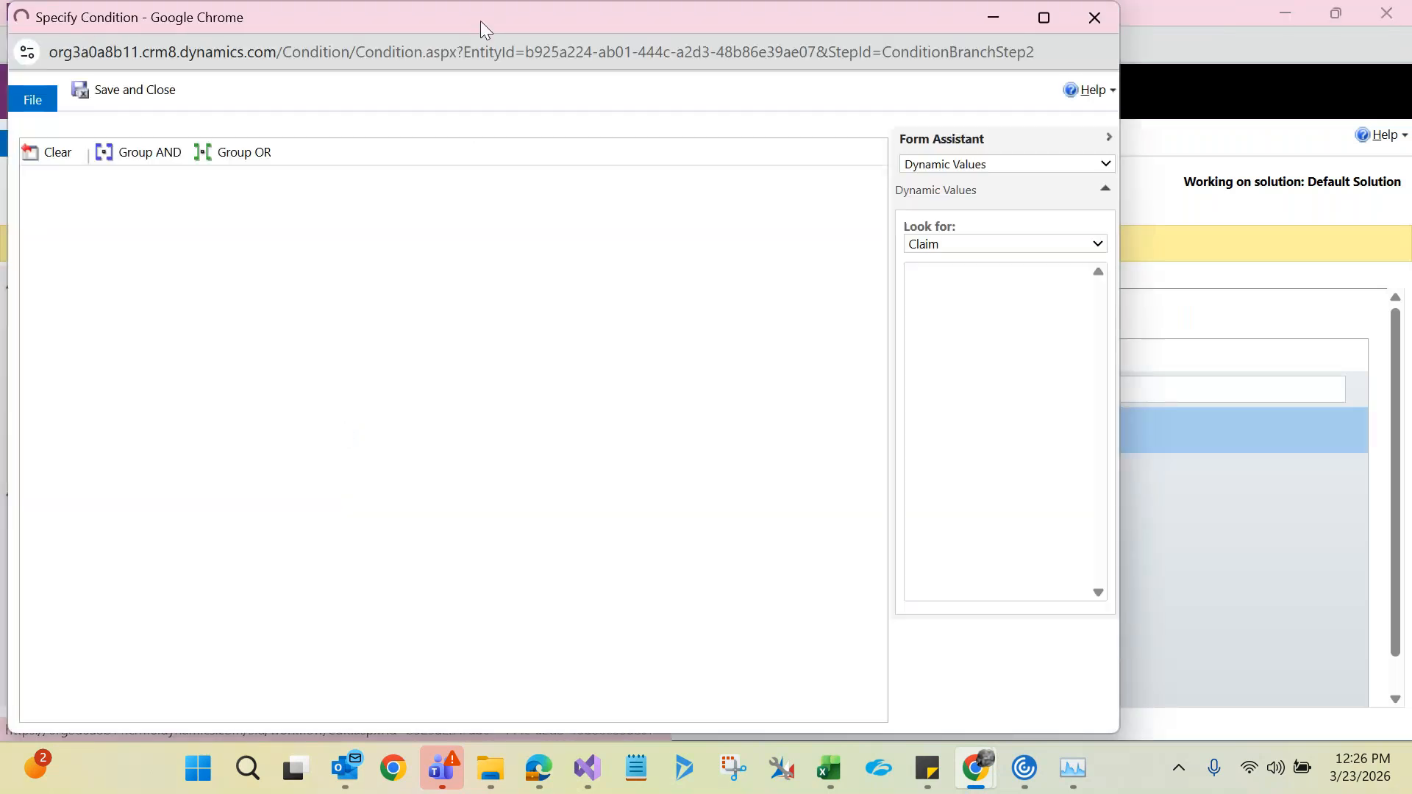
{"action": "double_click", "coordinate": [480, 20]}
{"action": "left_click", "coordinate": [73, 172]}
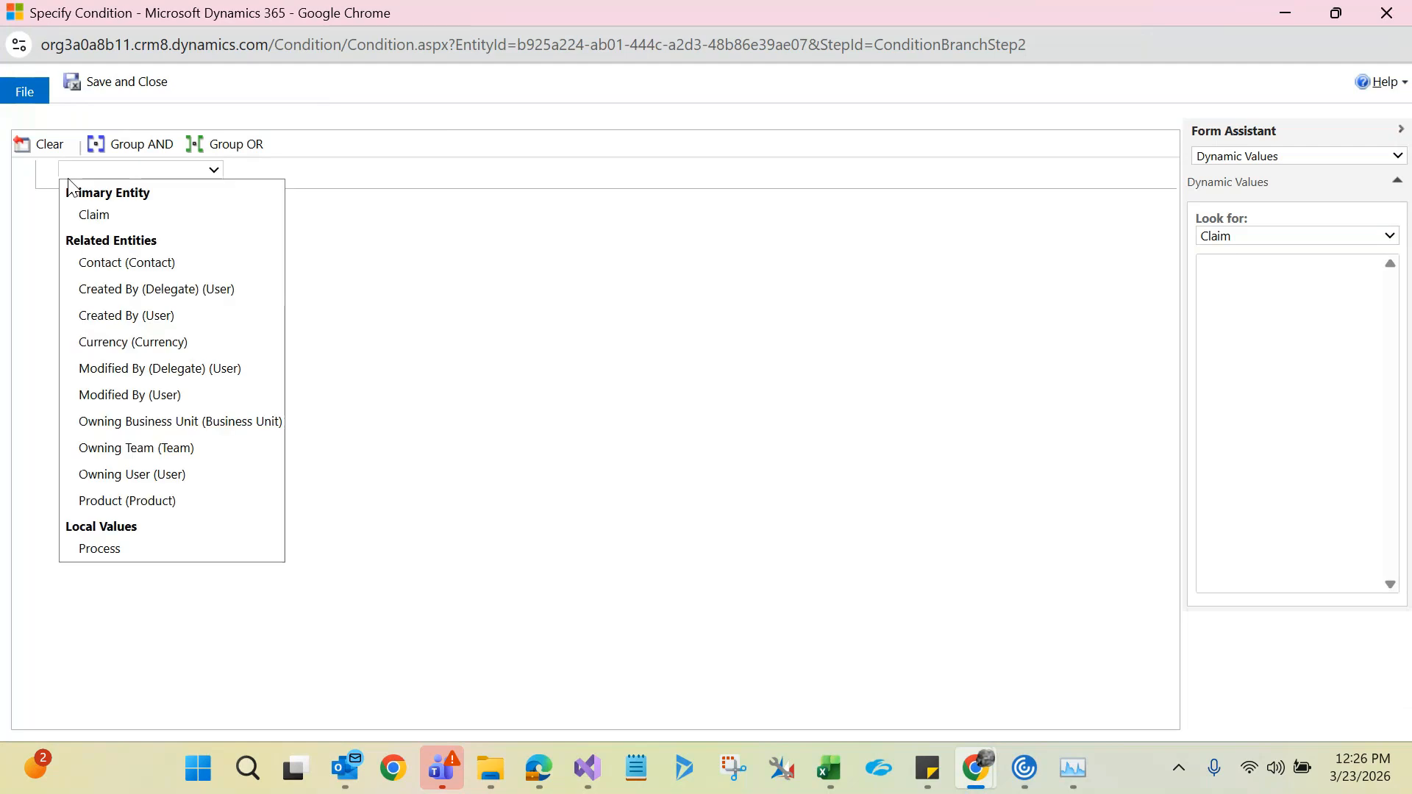
{"action": "left_click", "coordinate": [92, 212]}
{"action": "left_click", "coordinate": [244, 174]}
{"action": "left_click", "coordinate": [258, 180]}
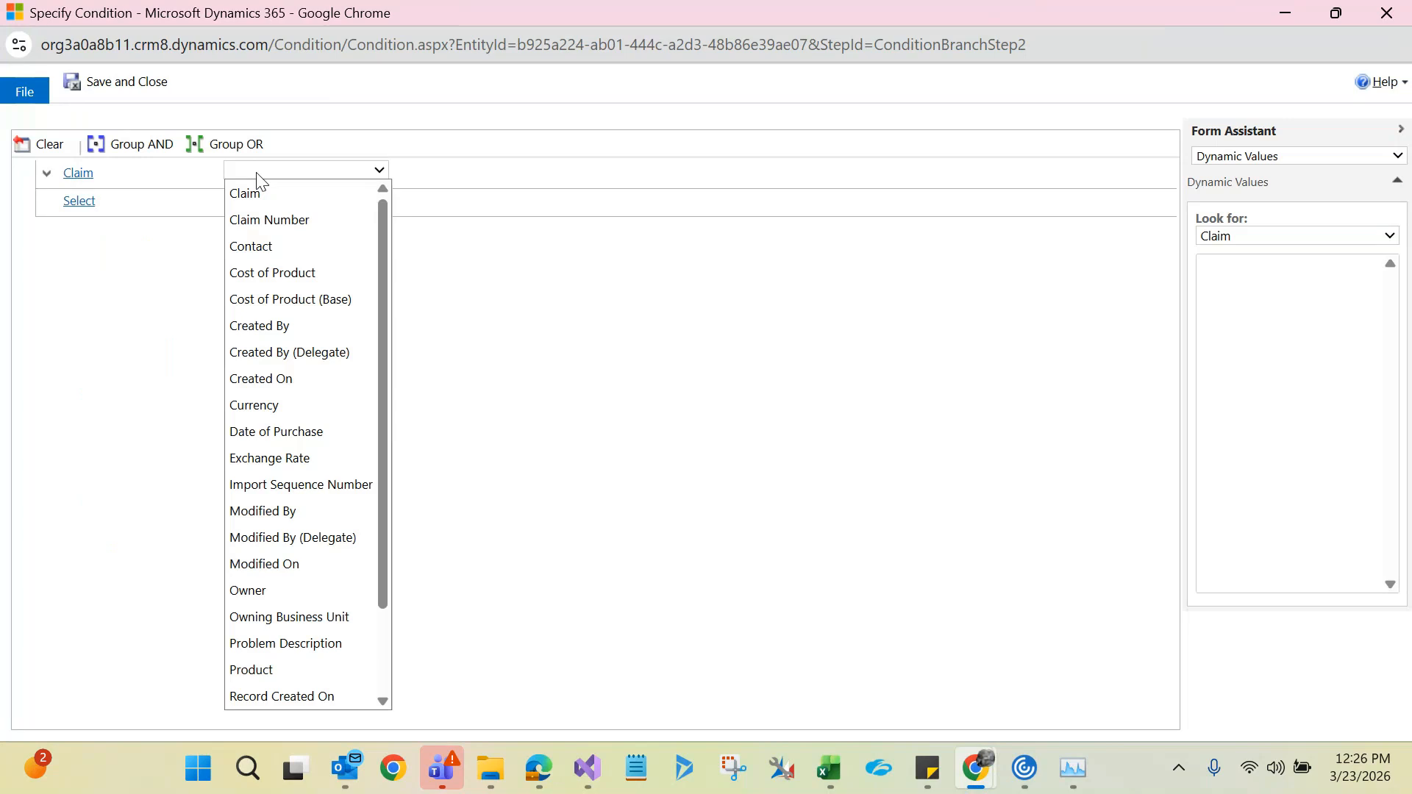
{"action": "key", "text": "t"}
{"action": "key", "text": "Return"}
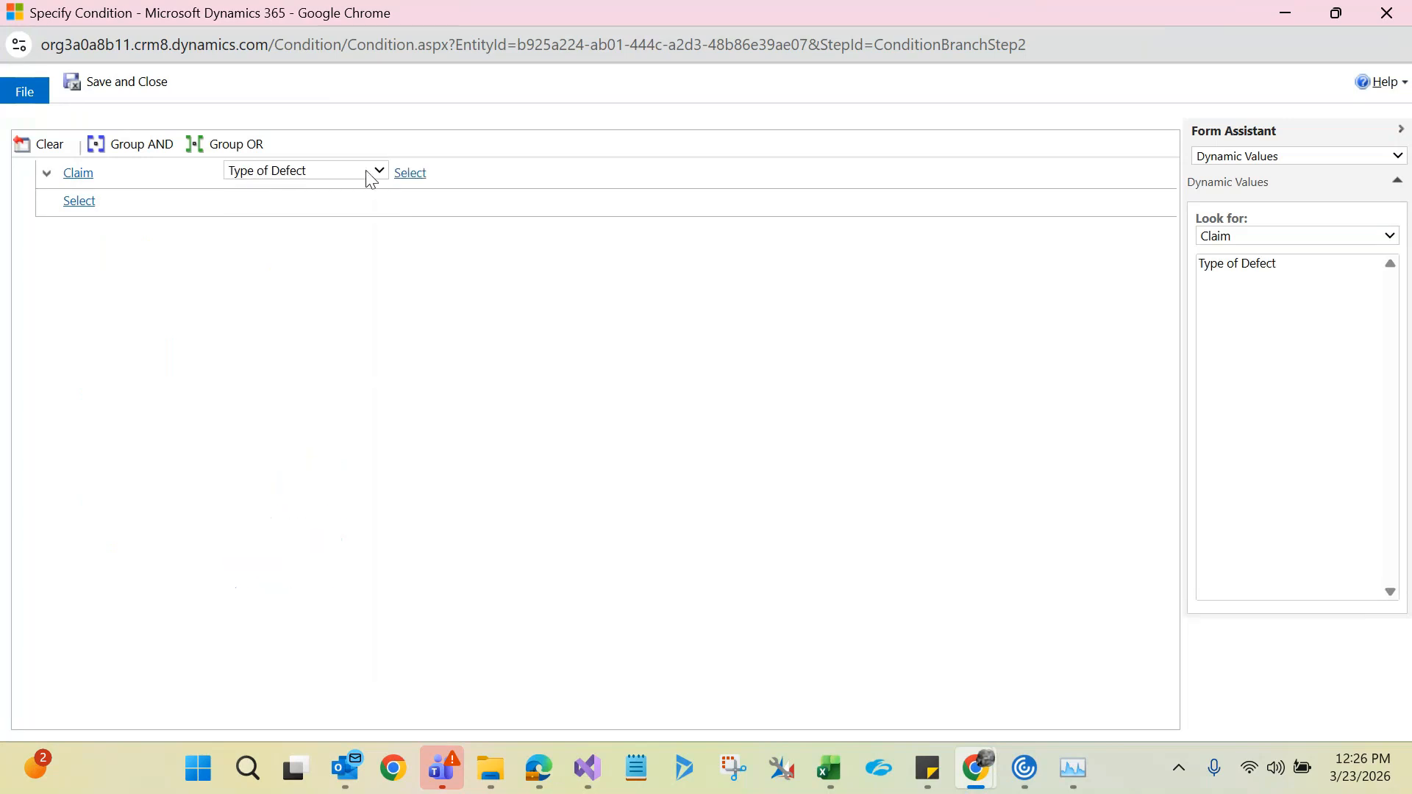
- Set the Type of Defect condition to Equals Quality Issue, and save and close the condition
{"action": "left_click", "coordinate": [433, 177]}
{"action": "left_click", "coordinate": [429, 190]}
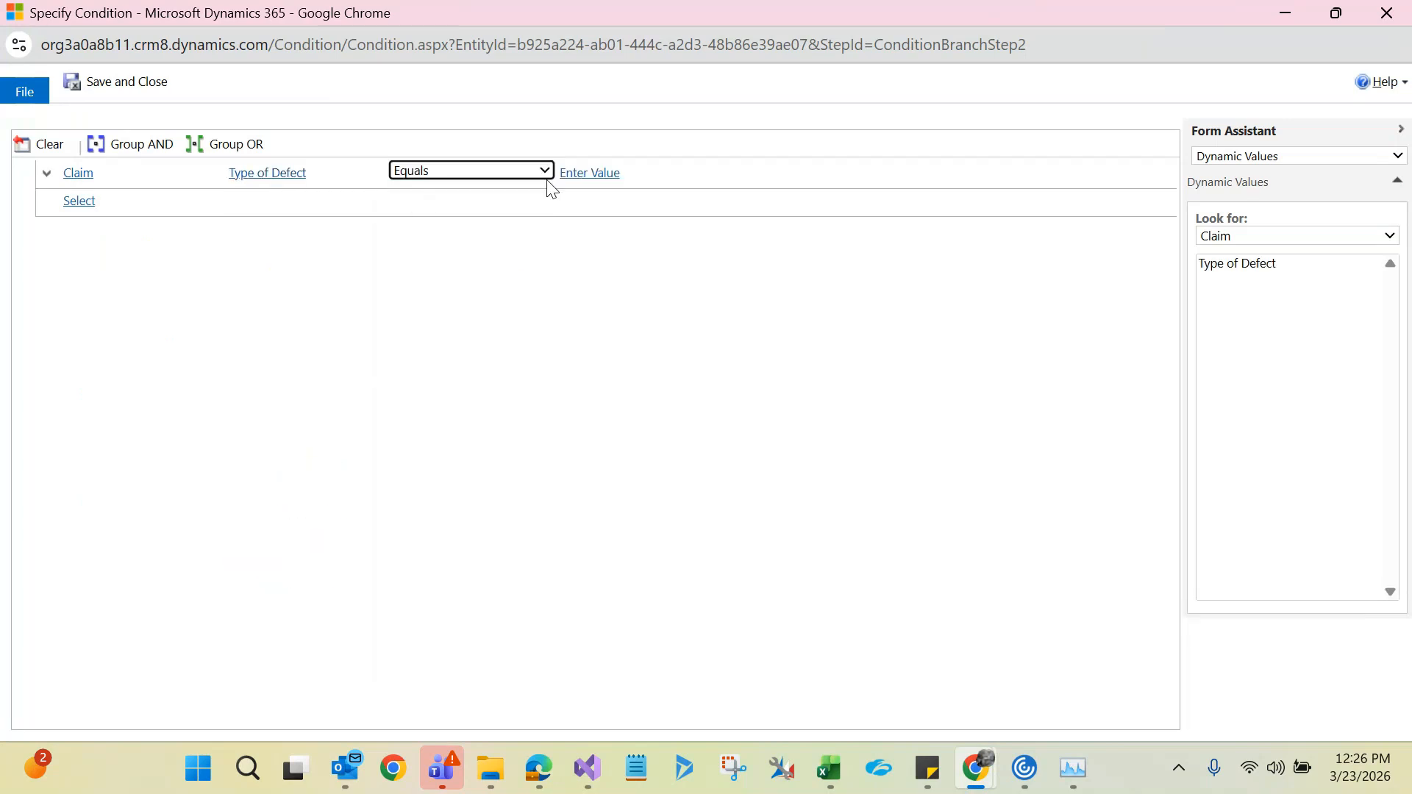
{"action": "left_click", "coordinate": [706, 176]}
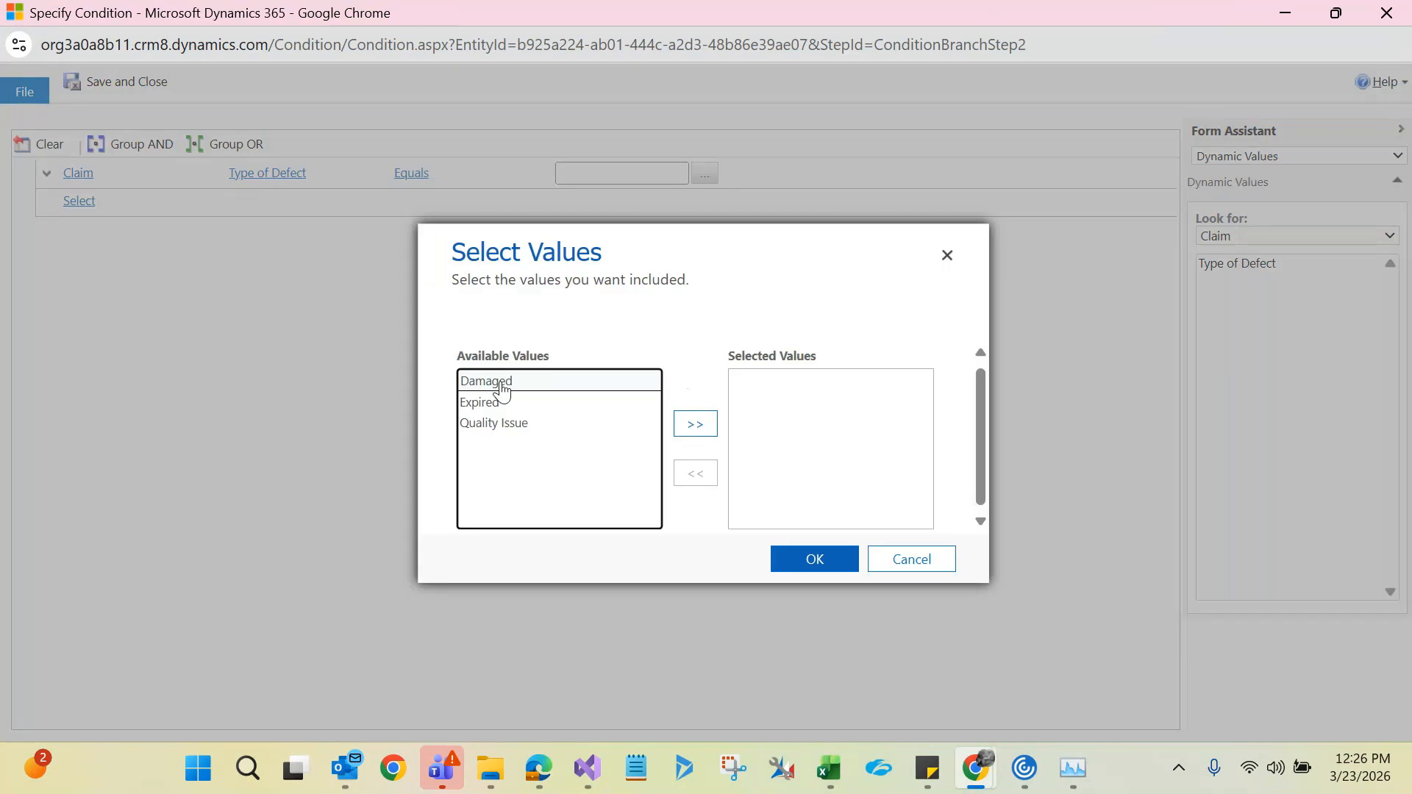
{"action": "double_click", "coordinate": [495, 425]}
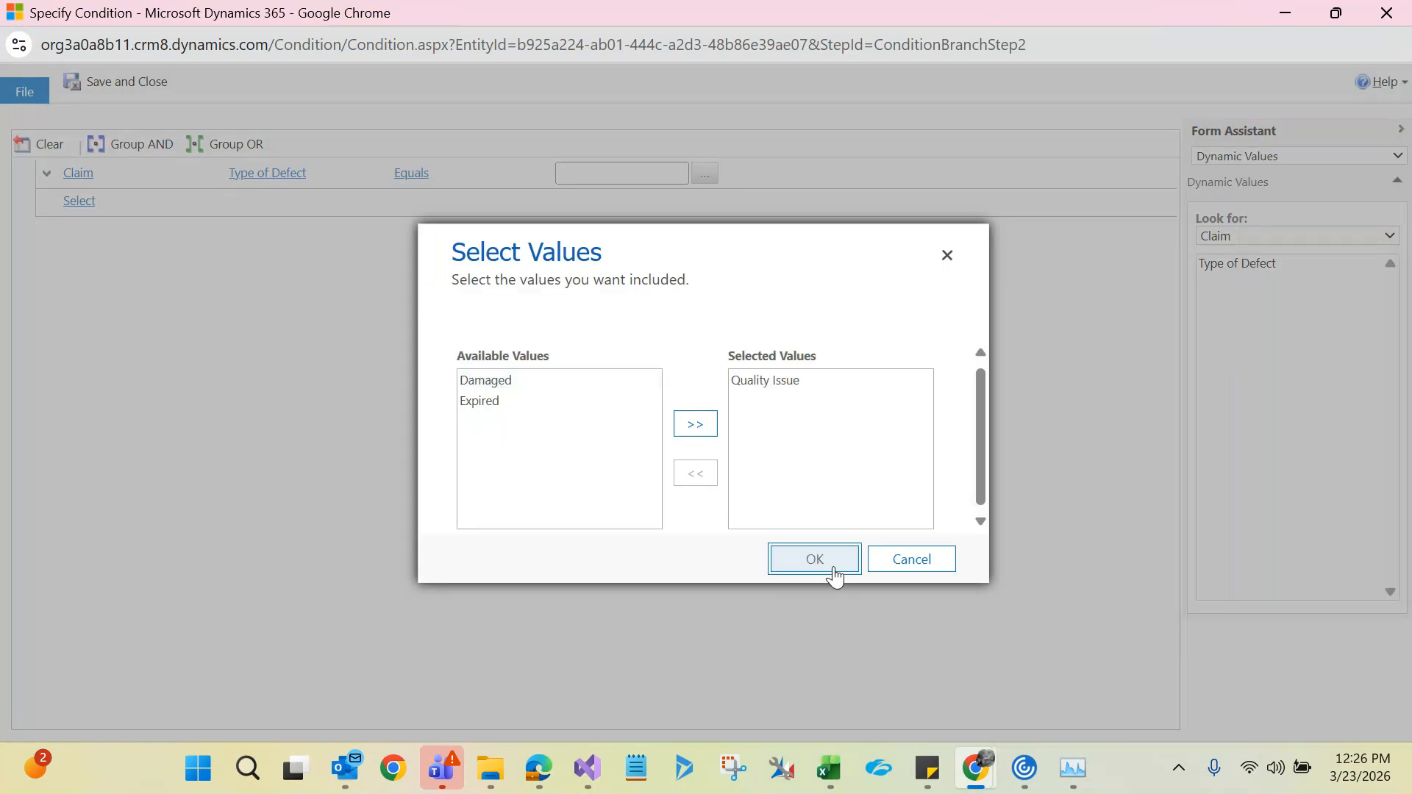
{"action": "left_click", "coordinate": [828, 562]}
{"action": "mouse_move", "coordinate": [656, 175]}
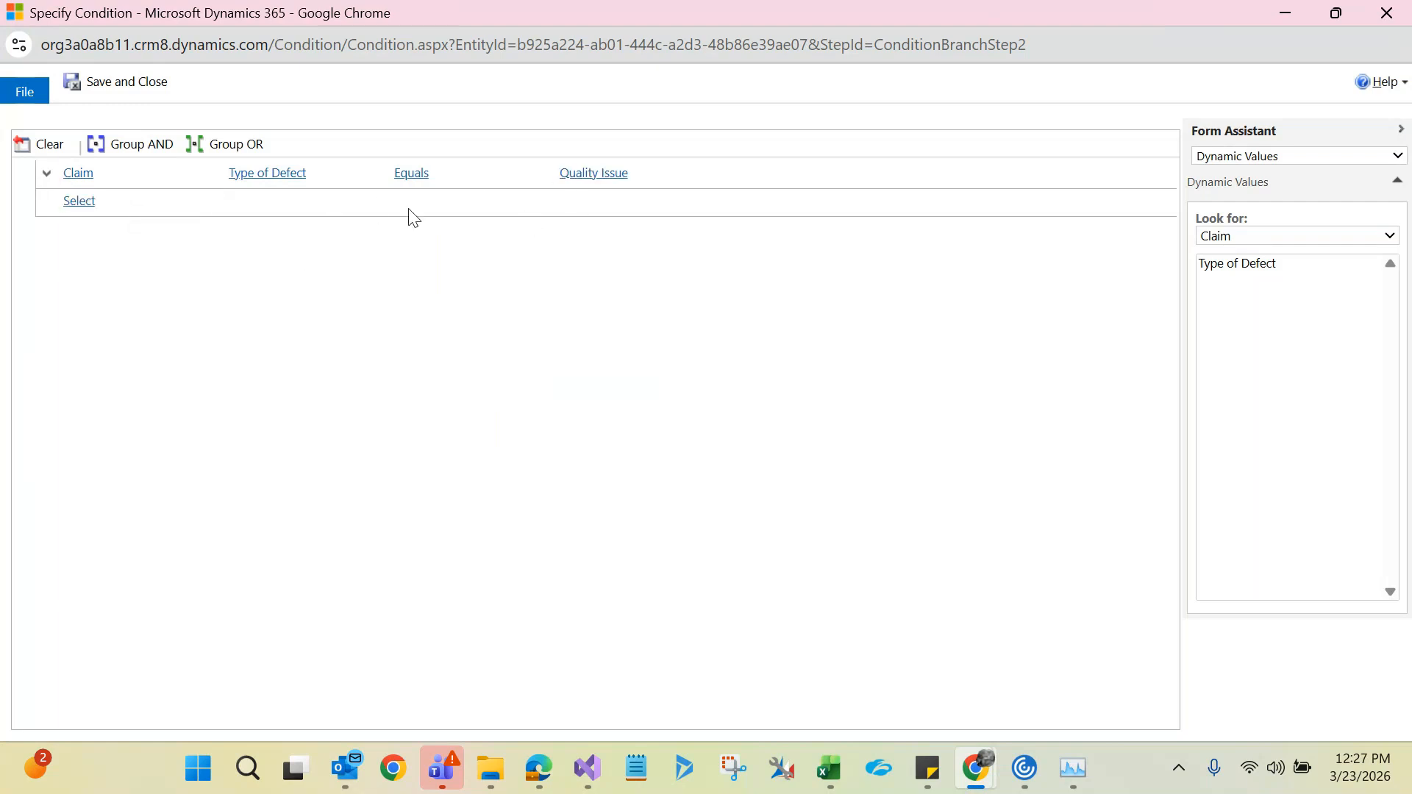
{"action": "left_click", "coordinate": [117, 83]}
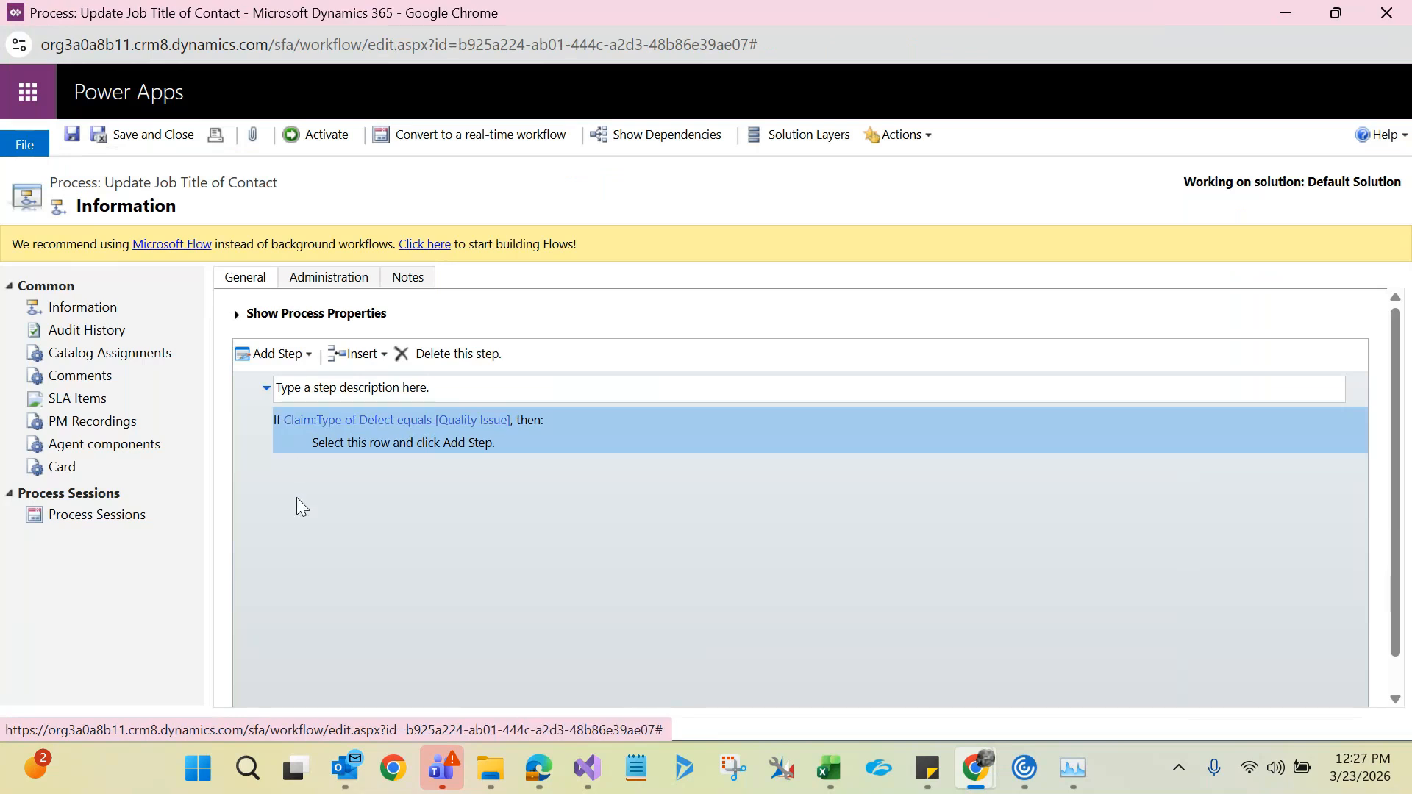
- Add a Conditional Branch under the Quality Issue check and base its condition on the claim's Type of Defect field
{"action": "left_click", "coordinate": [283, 356]}
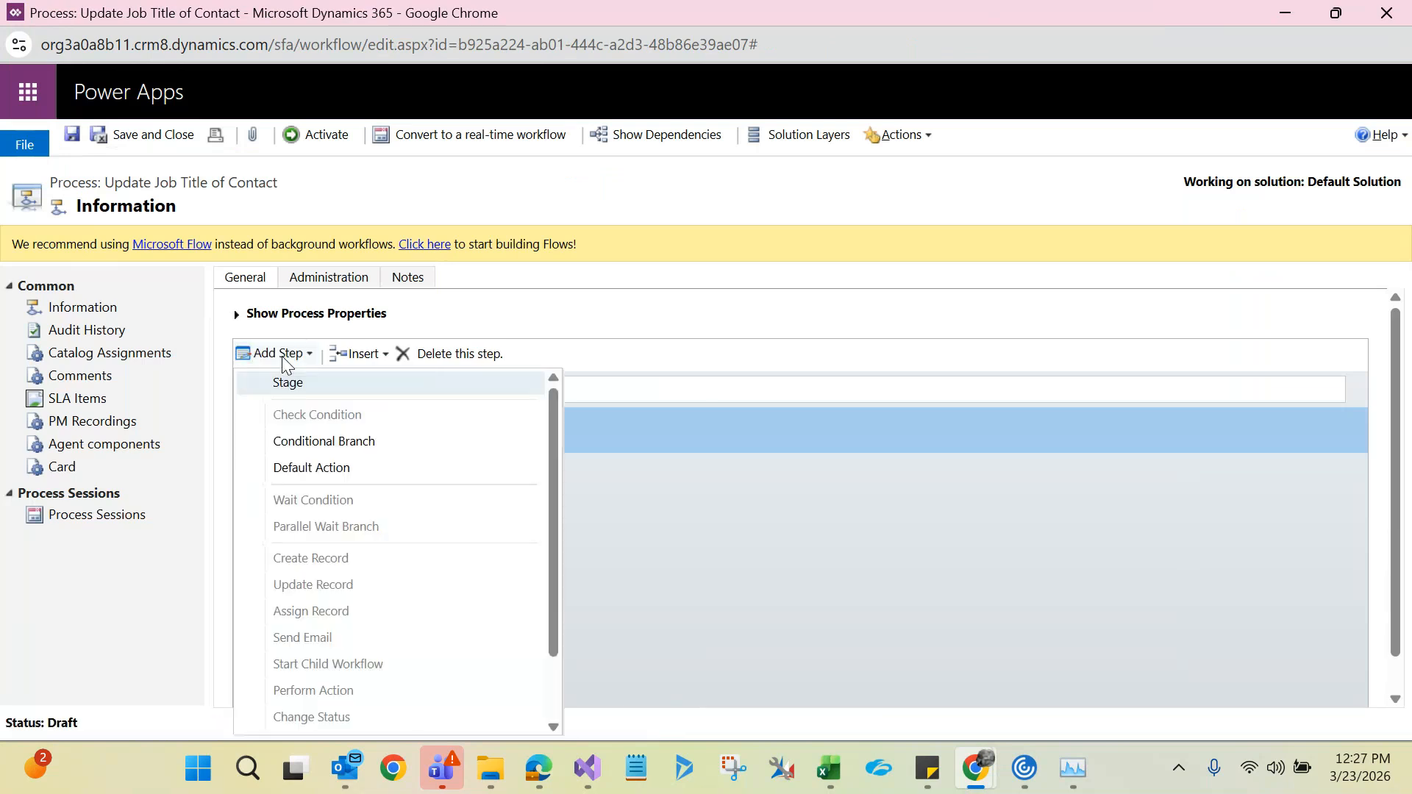
{"action": "left_click", "coordinate": [294, 444]}
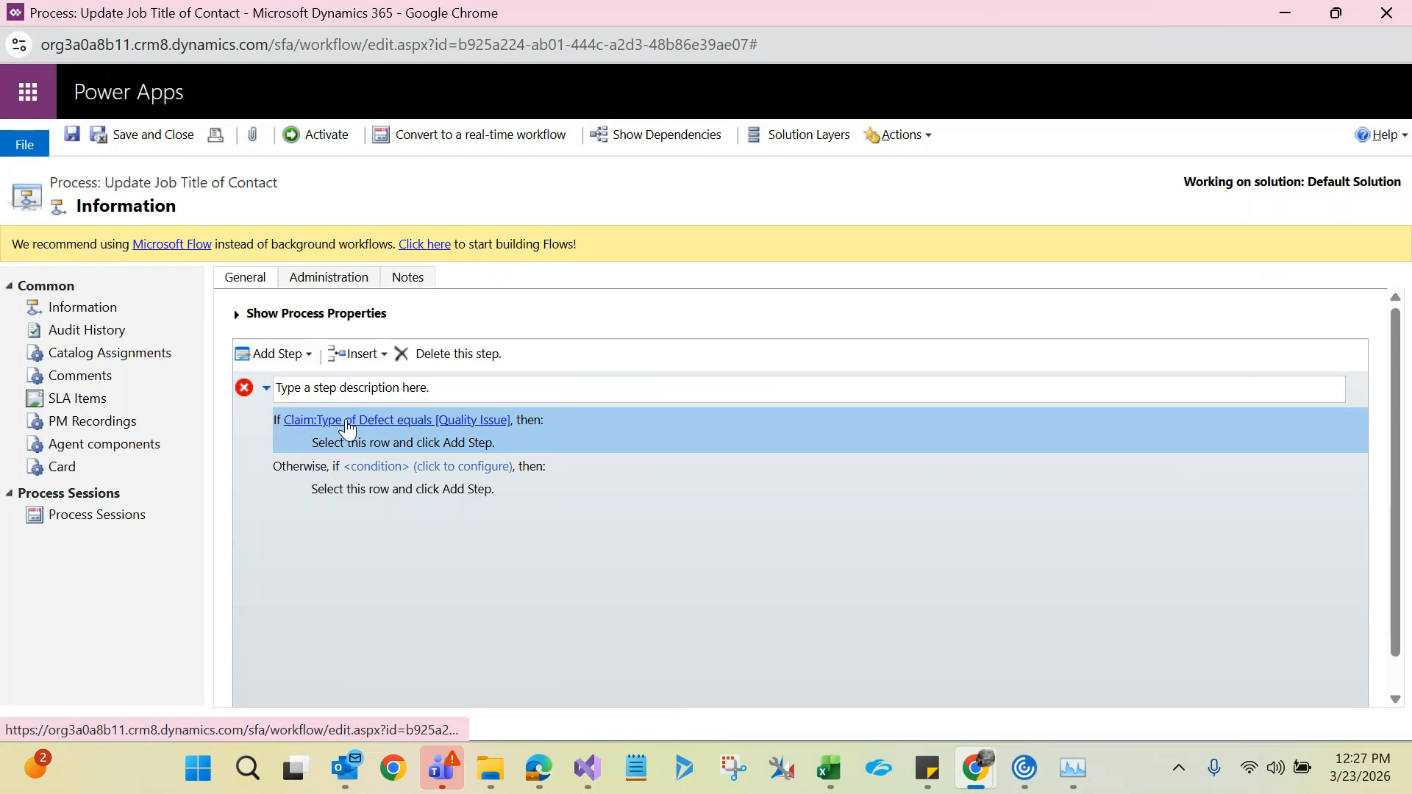
{"action": "left_click", "coordinate": [399, 466]}
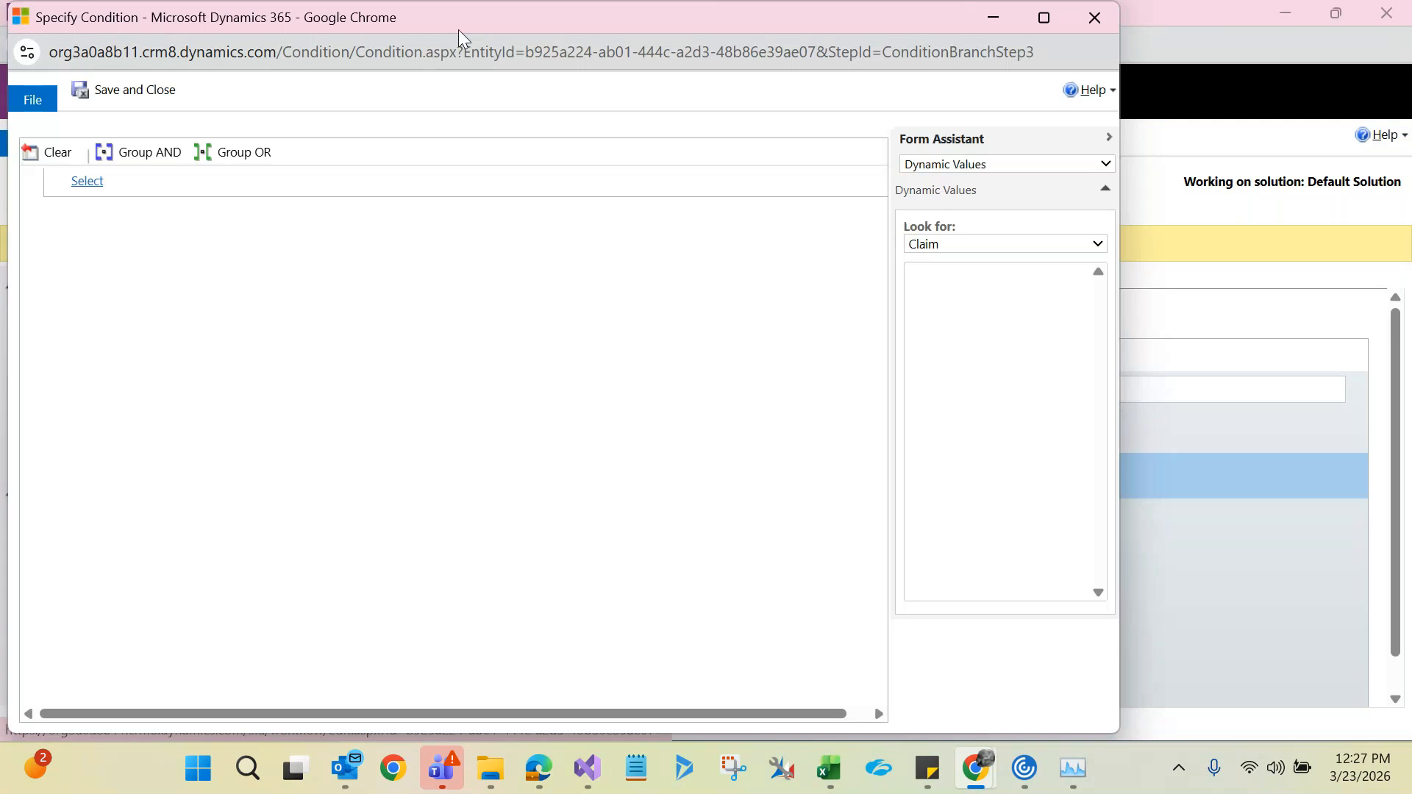
{"action": "double_click", "coordinate": [459, 15]}
{"action": "left_click", "coordinate": [94, 177]}
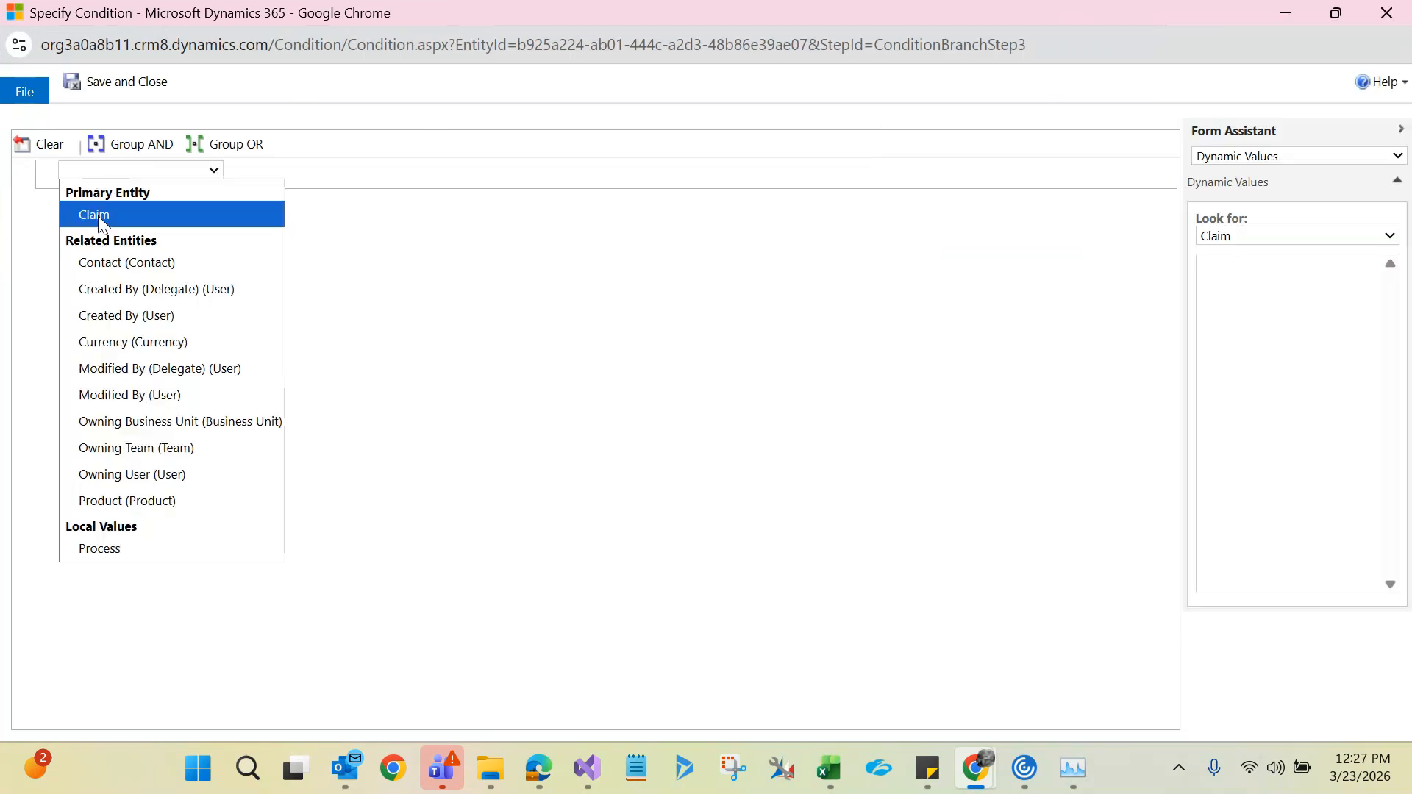
{"action": "left_click", "coordinate": [99, 215]}
{"action": "left_click", "coordinate": [272, 170]}
{"action": "key", "text": "t"}
{"action": "key", "text": "Return"}
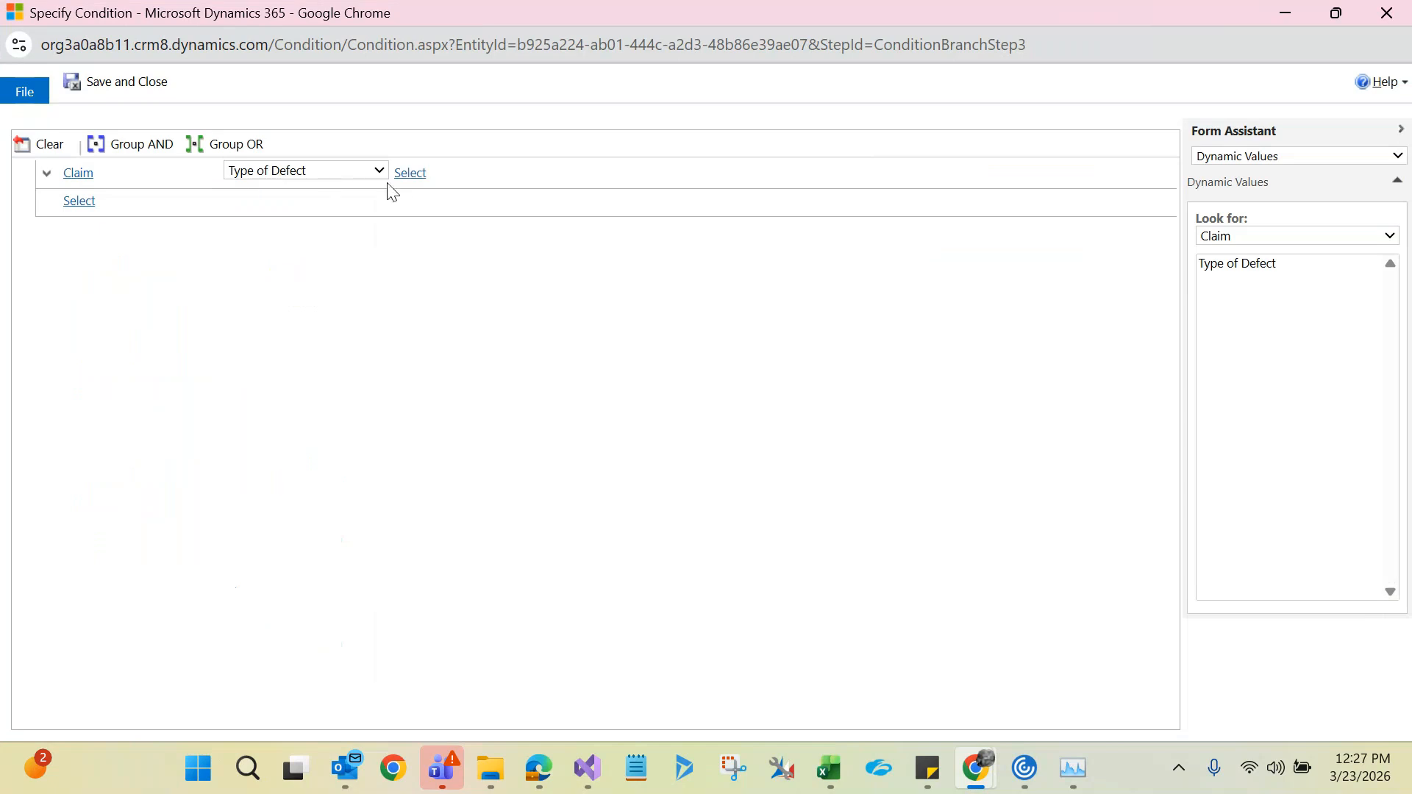
- Set the first conditional branch's criterion to Equals Damaged, and save and close the condition
{"action": "left_click", "coordinate": [410, 173]}
{"action": "left_click", "coordinate": [423, 192]}
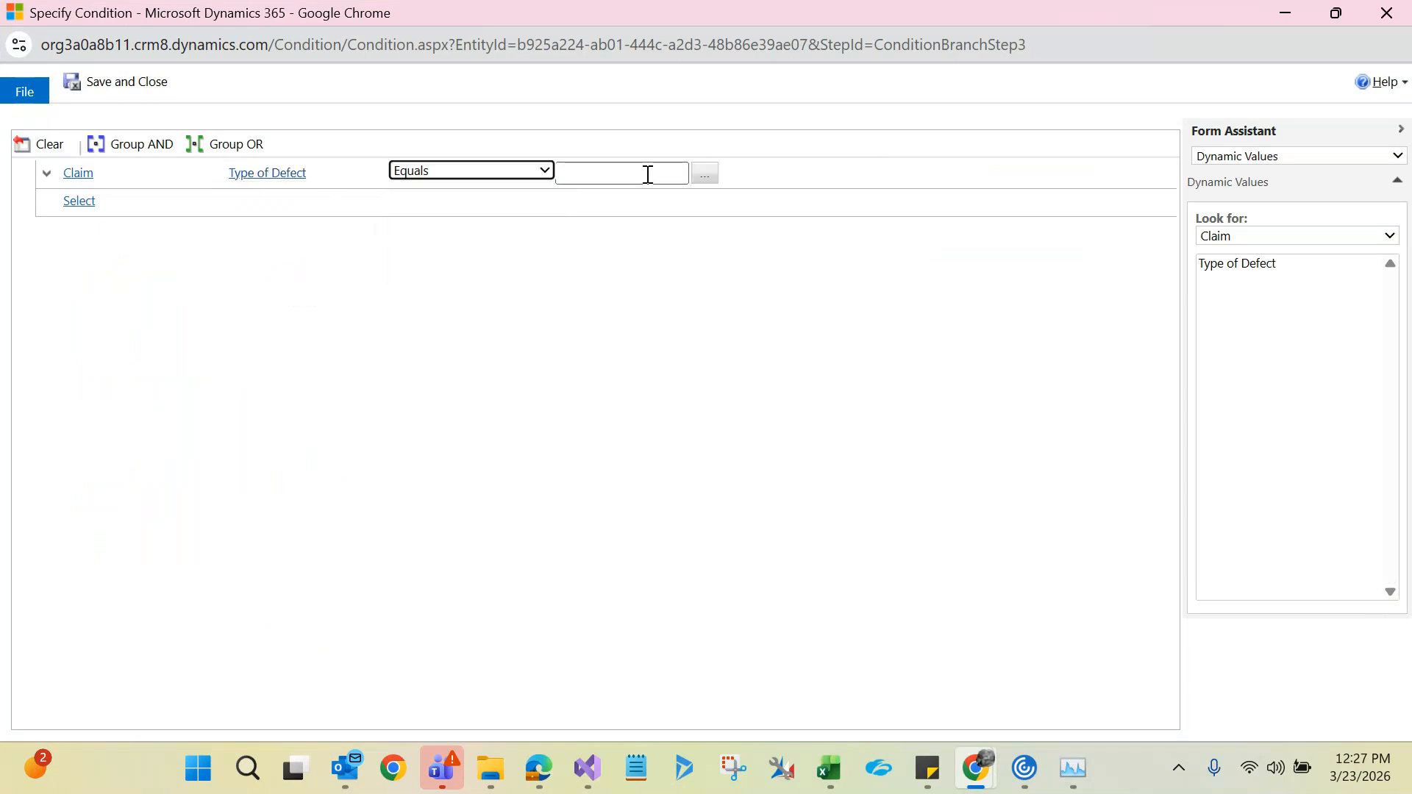
{"action": "left_click", "coordinate": [702, 174]}
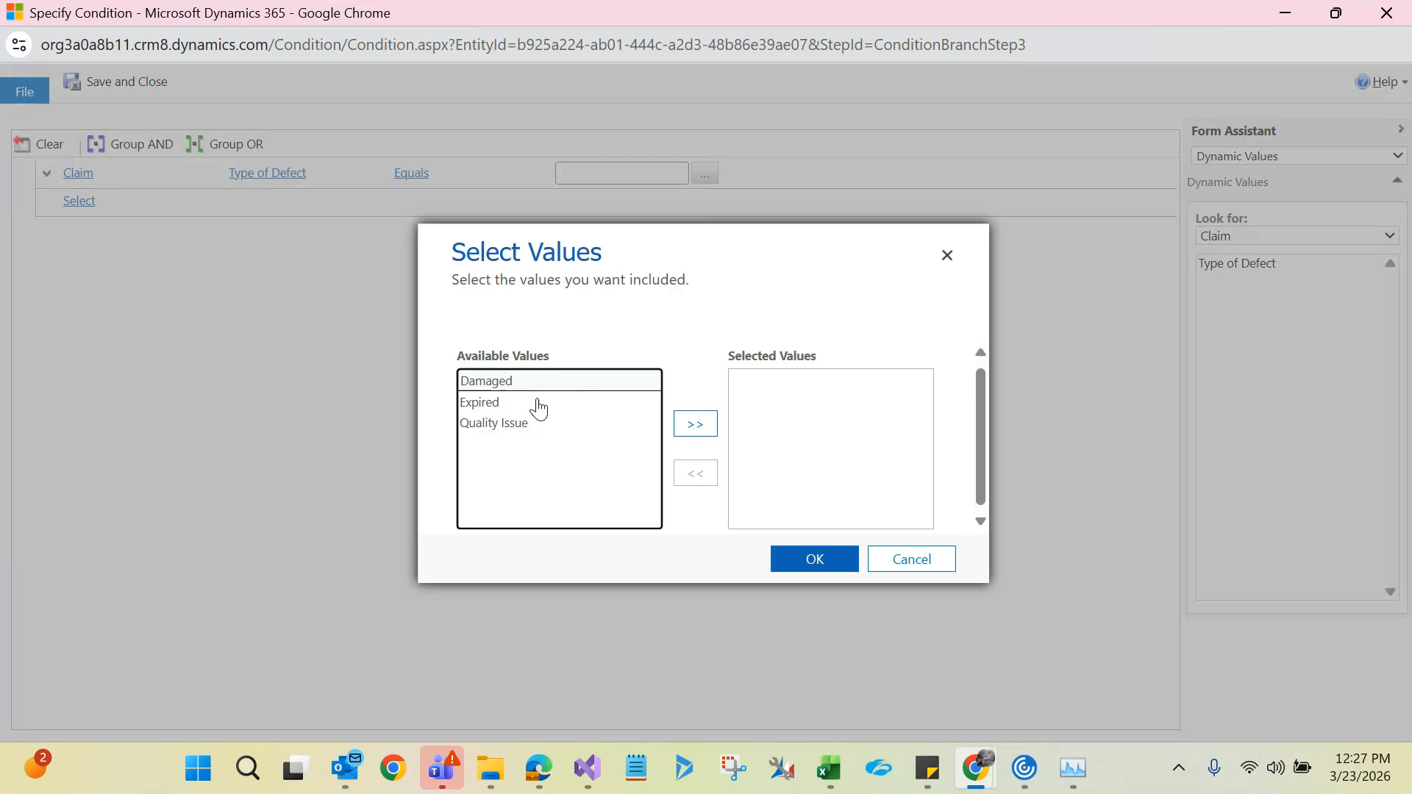
{"action": "left_click", "coordinate": [695, 424]}
{"action": "left_click", "coordinate": [809, 560]}
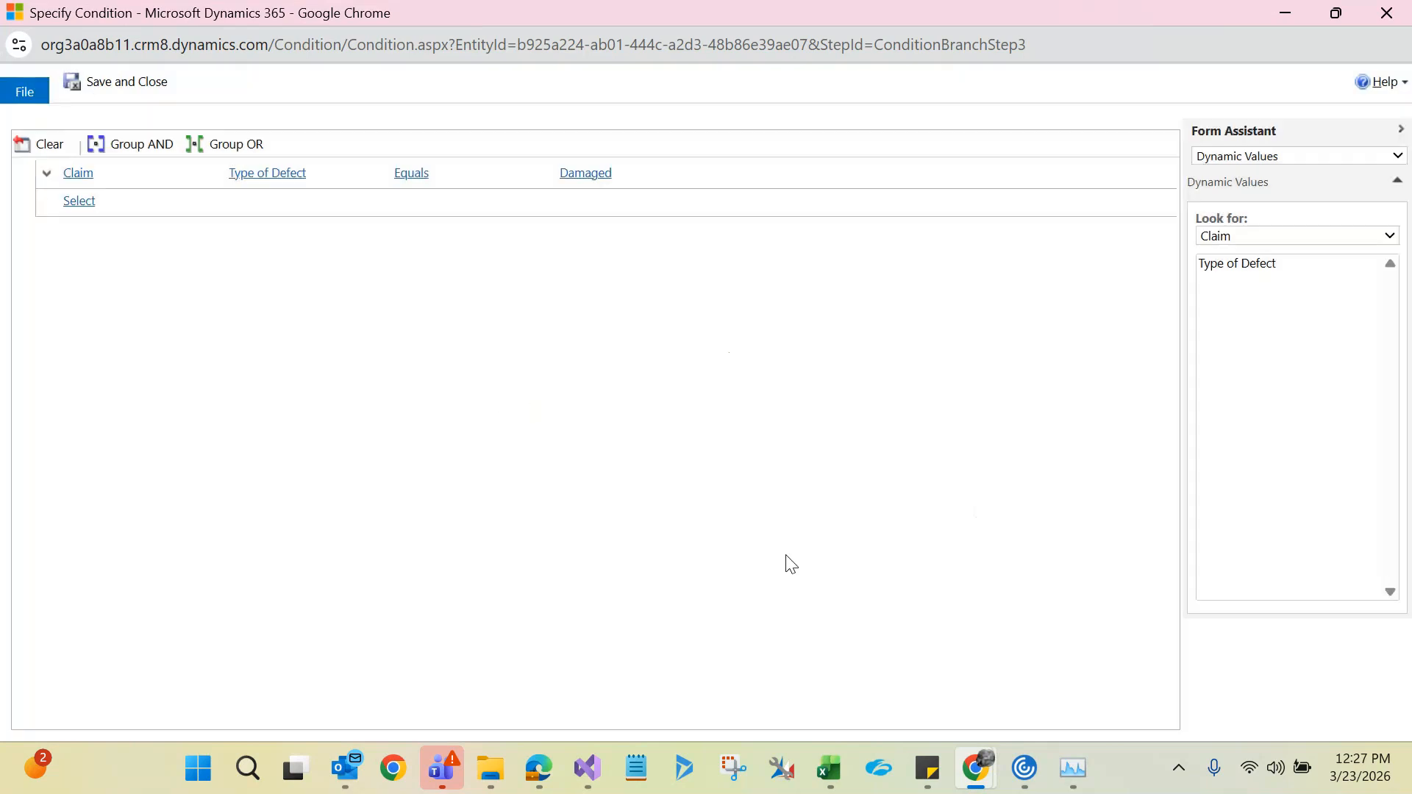
{"action": "left_click", "coordinate": [120, 86]}
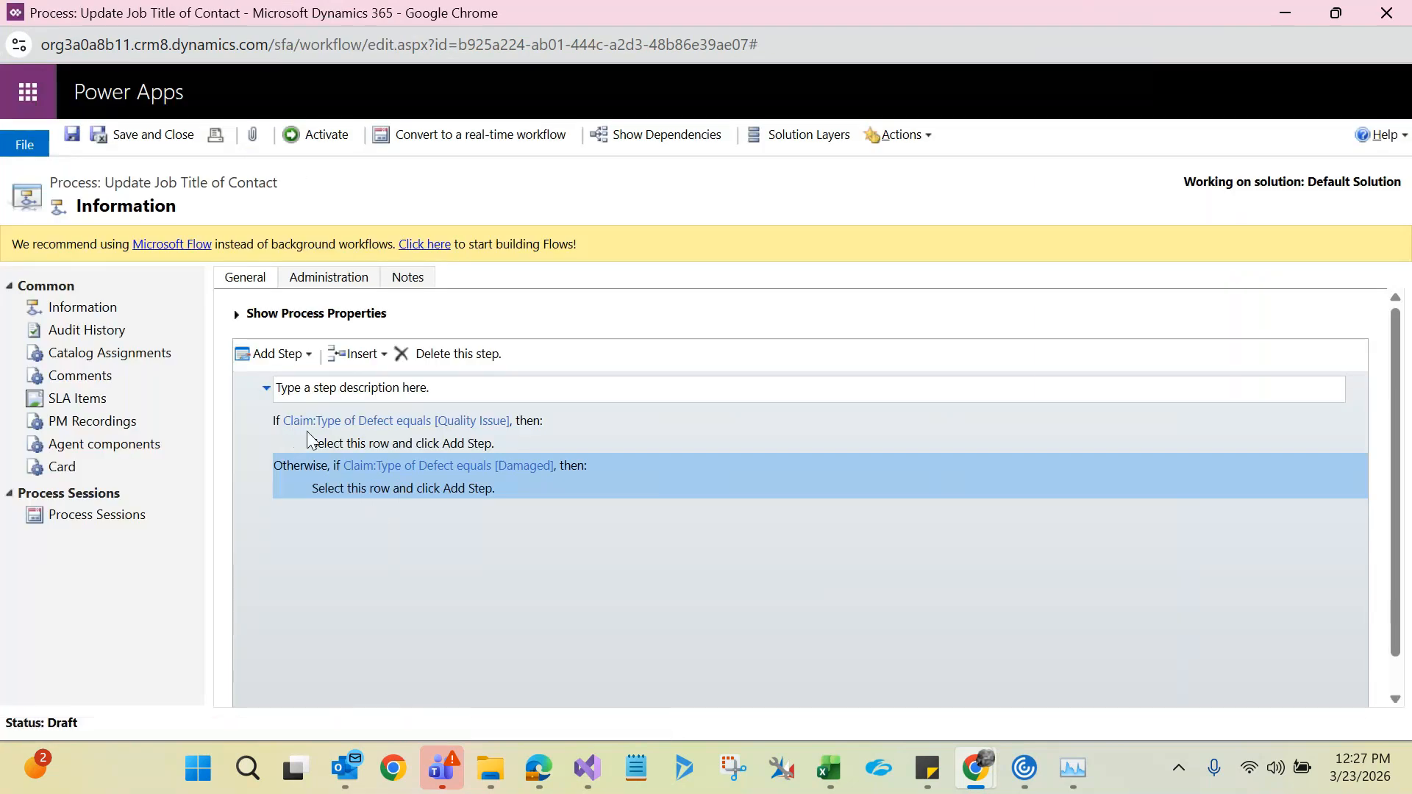
- Add another Conditional Branch after the Damaged branch of the workflow
{"action": "left_click", "coordinate": [309, 441]}
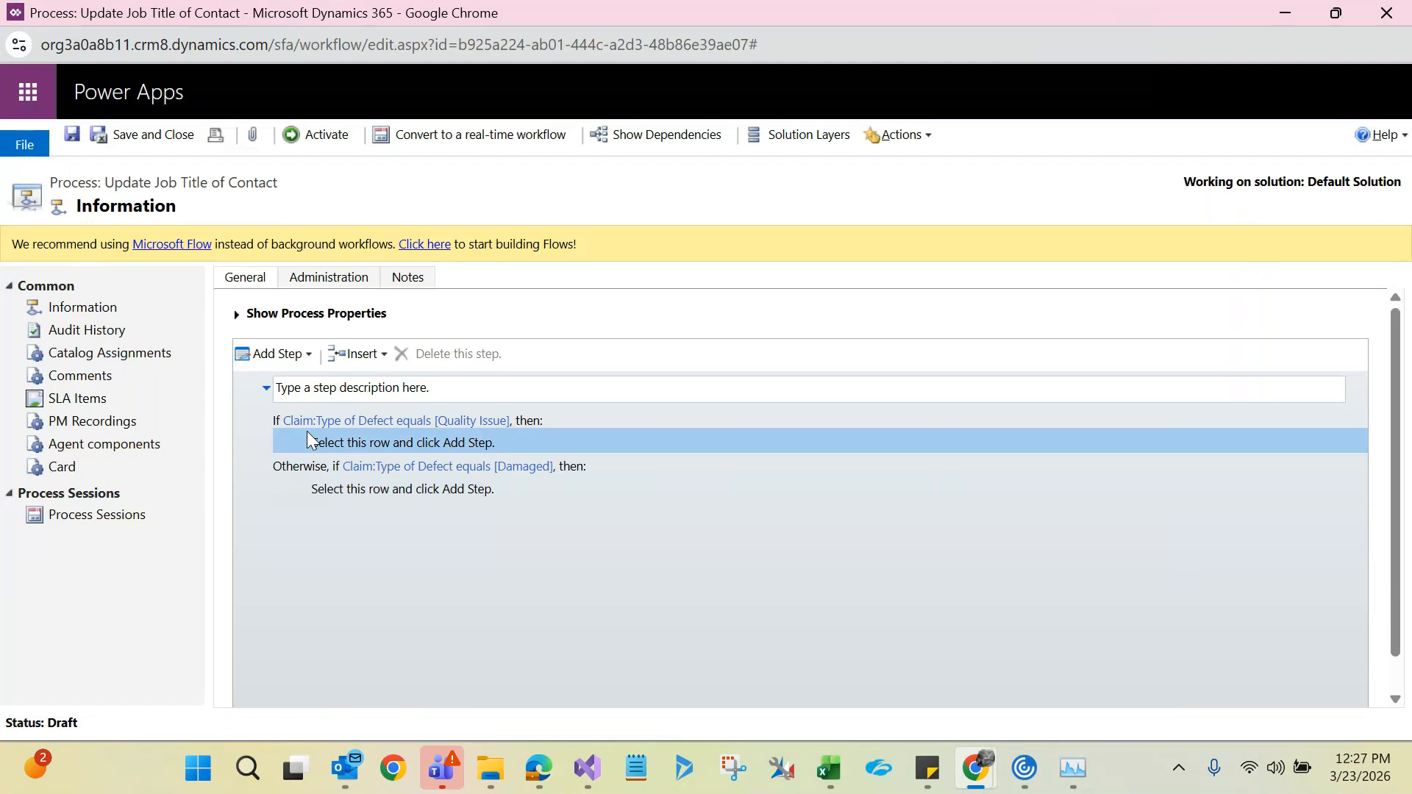
{"action": "left_click", "coordinate": [306, 492]}
{"action": "left_click", "coordinate": [281, 463]}
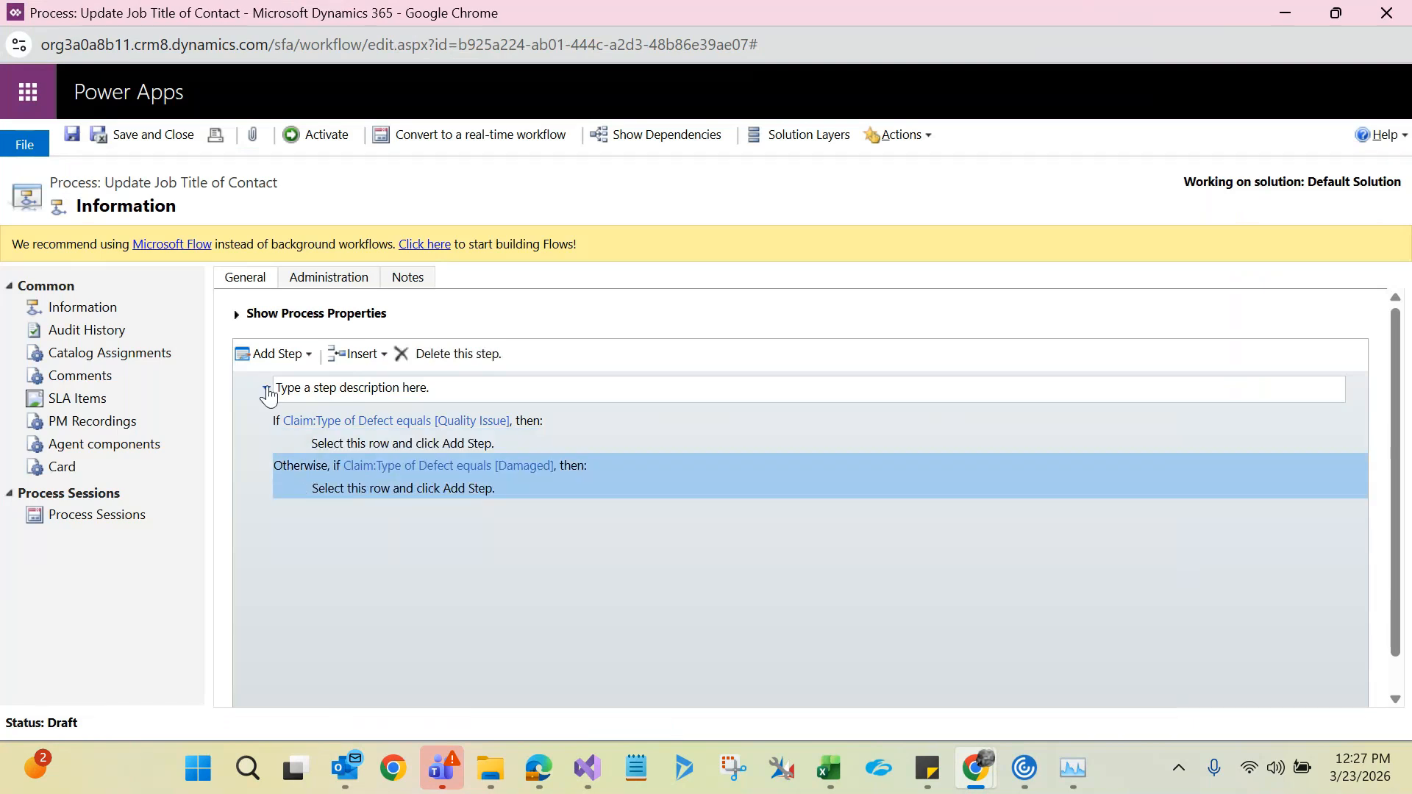
{"action": "left_click", "coordinate": [271, 356]}
{"action": "left_click", "coordinate": [299, 442]}
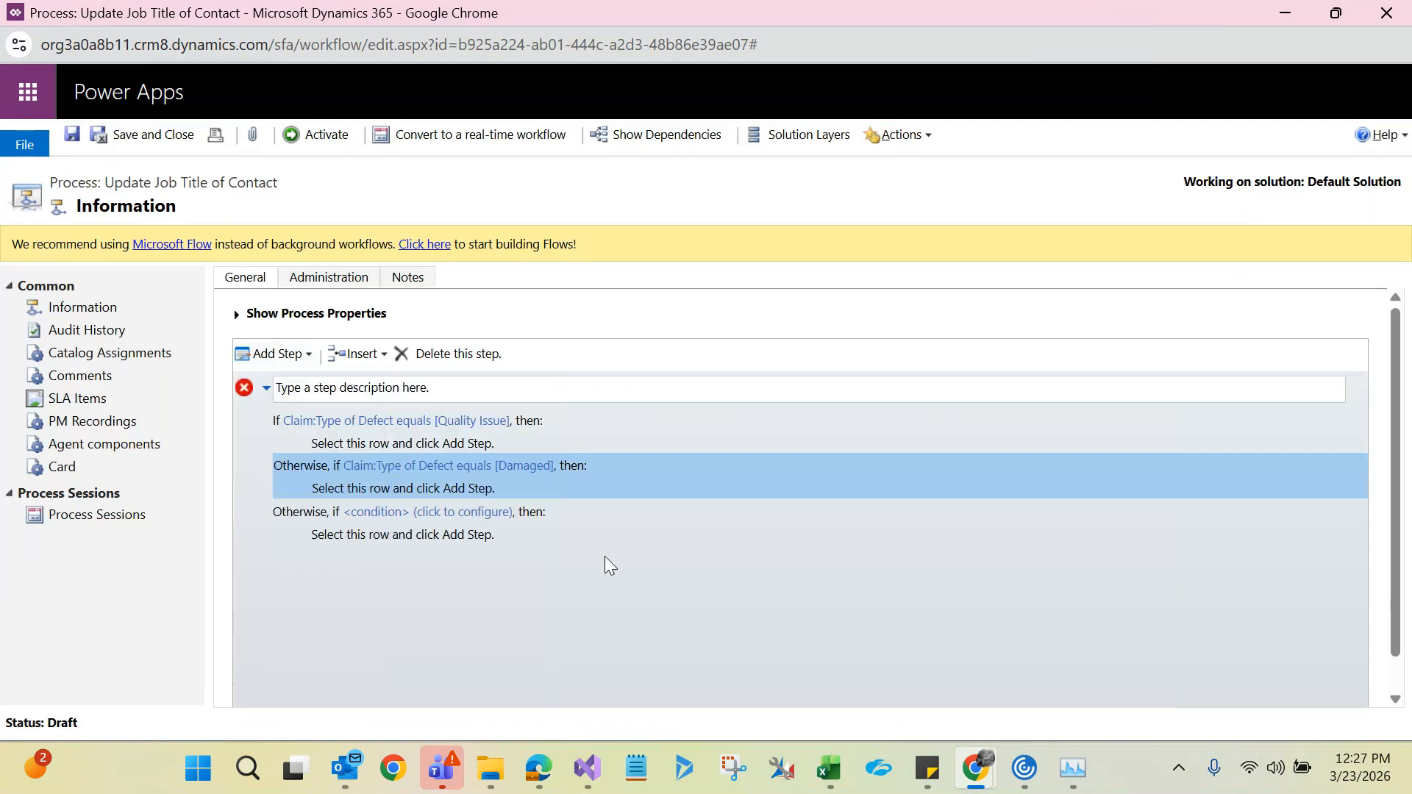
- Open the second conditional branch's condition and select the Claim entity's Type of Defect field
{"action": "left_click", "coordinate": [376, 511]}
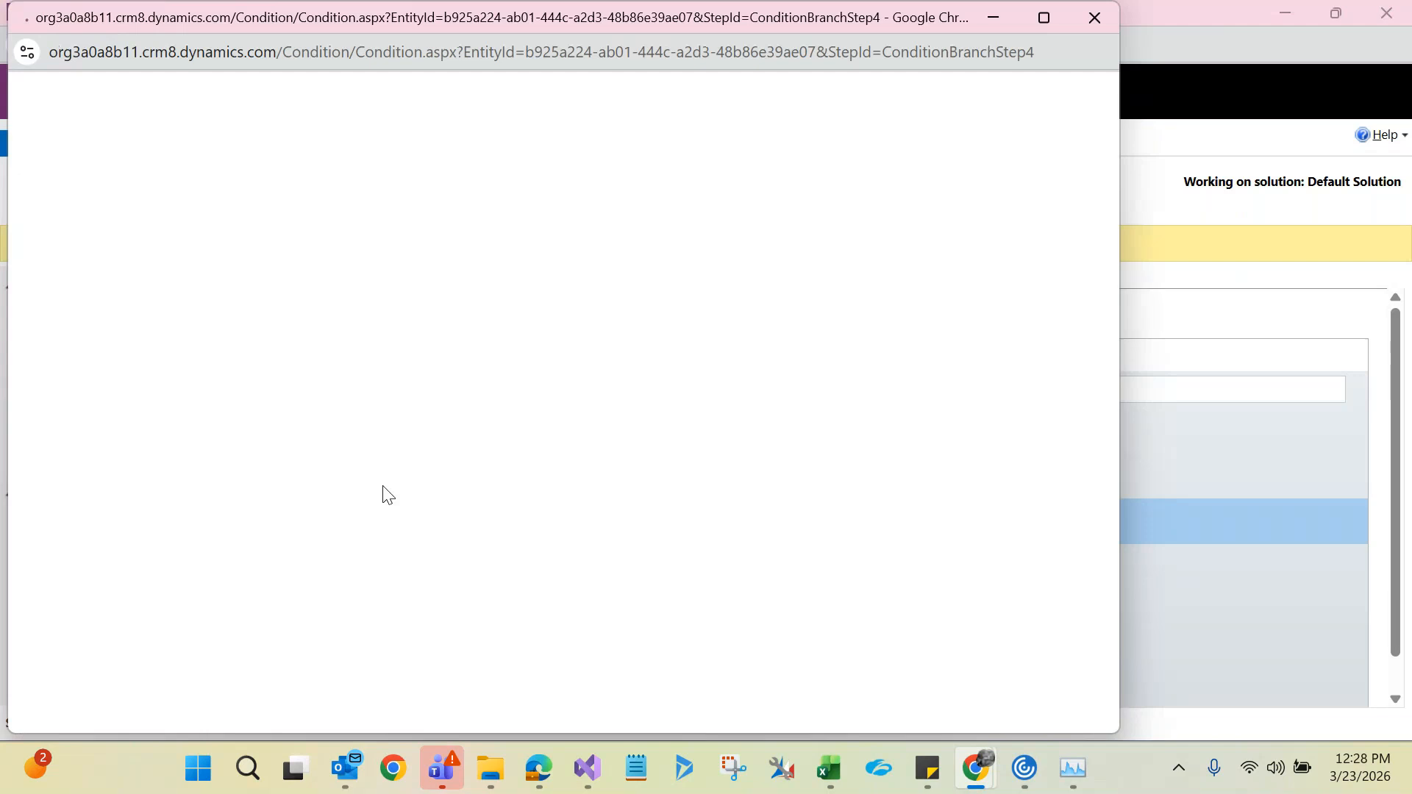
{"action": "left_click", "coordinate": [85, 181]}
{"action": "left_click", "coordinate": [99, 221]}
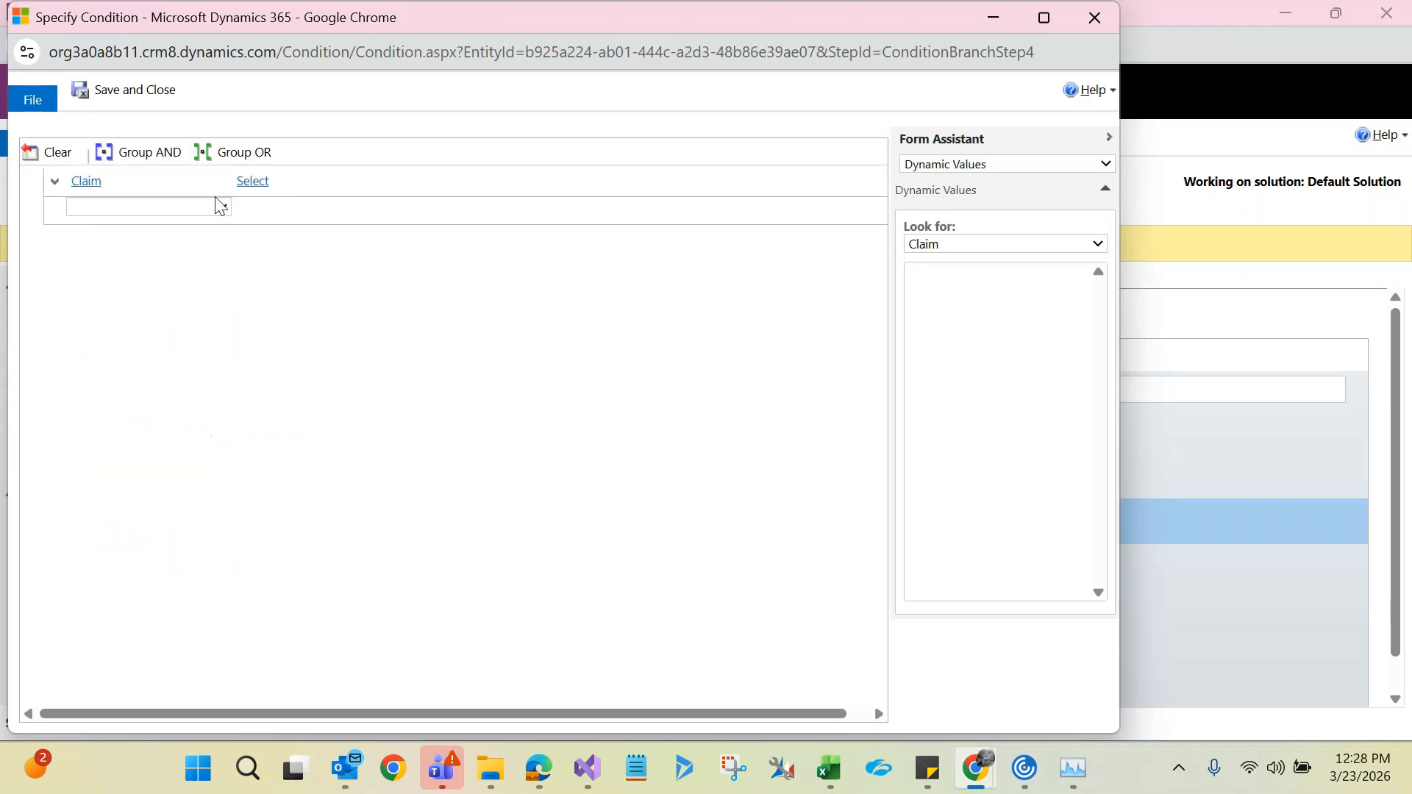
{"action": "left_click", "coordinate": [258, 179]}
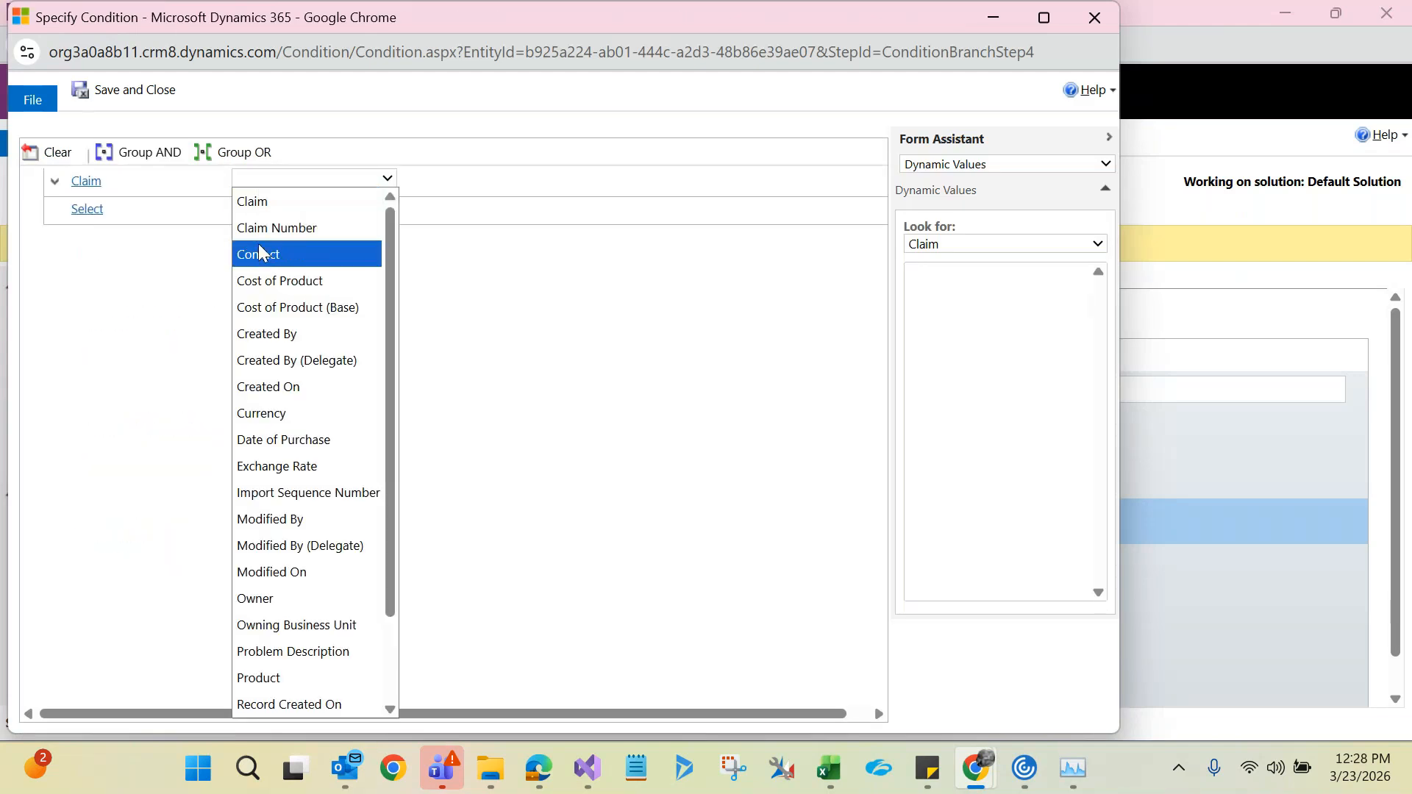
{"action": "key", "text": "t"}
{"action": "key", "text": "Return"}
- Set the second conditional branch's criterion to Equals Expired, and save and close the condition
{"action": "left_click", "coordinate": [420, 181]}
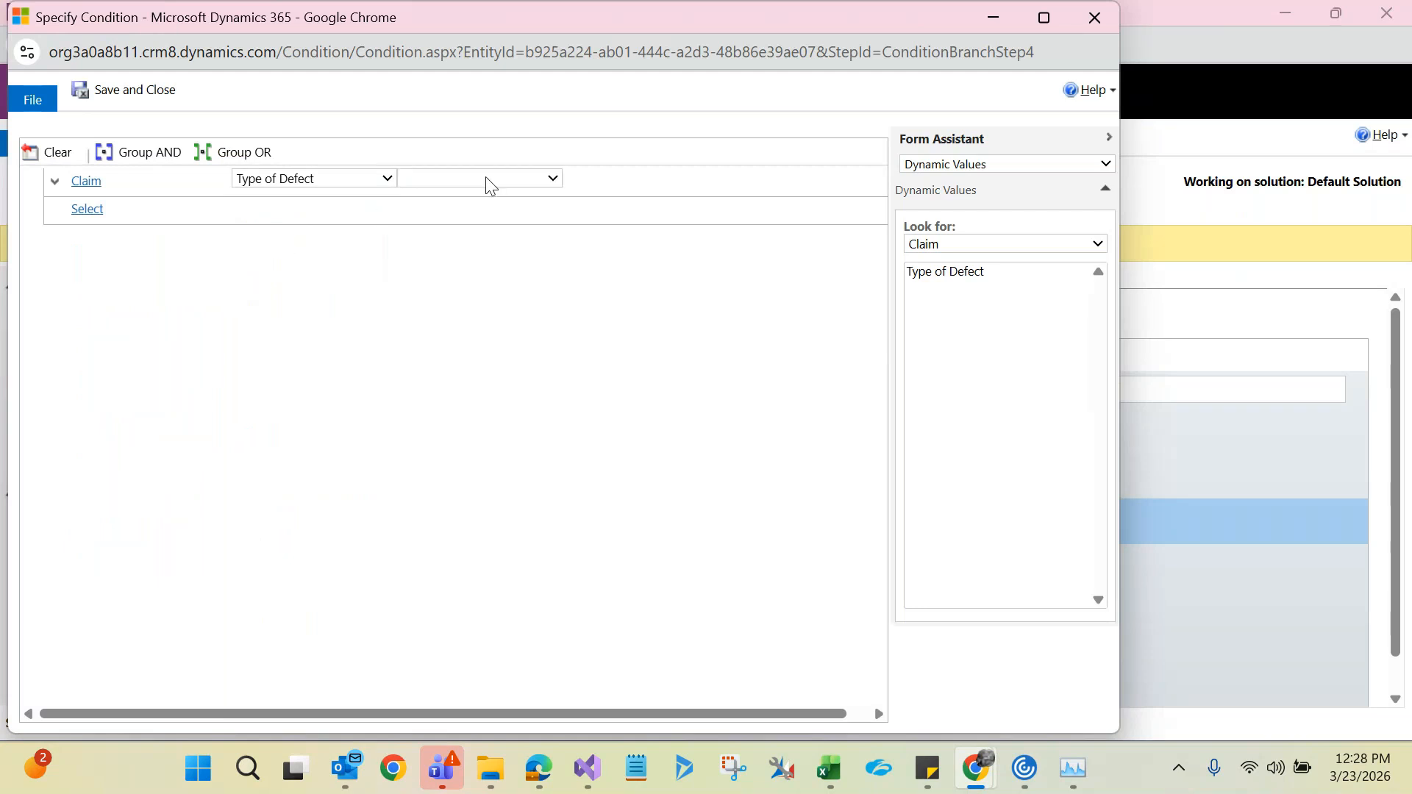
{"action": "left_click", "coordinate": [488, 183]}
{"action": "left_click", "coordinate": [483, 196]}
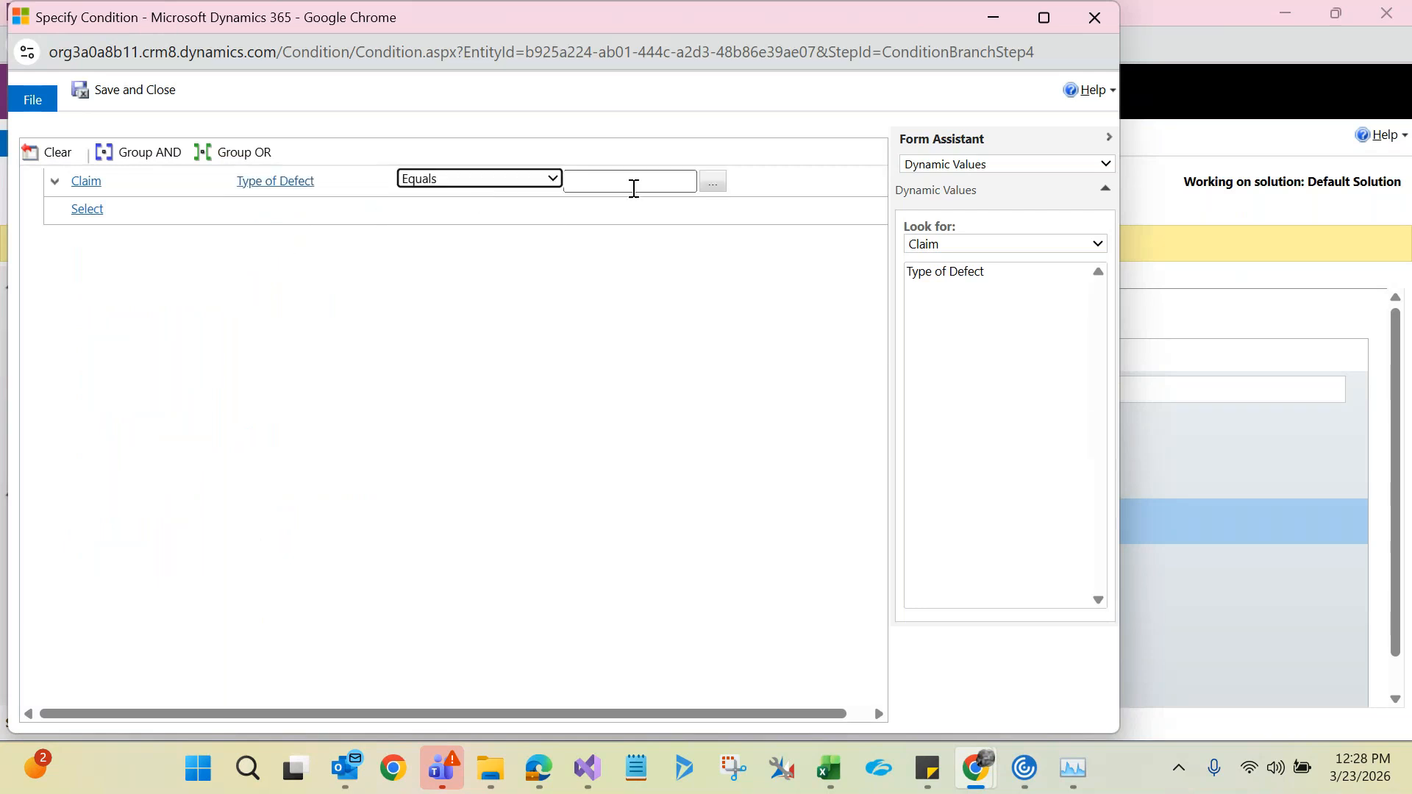
{"action": "left_click", "coordinate": [711, 184]}
{"action": "double_click", "coordinate": [347, 398]}
{"action": "left_click", "coordinate": [665, 557]}
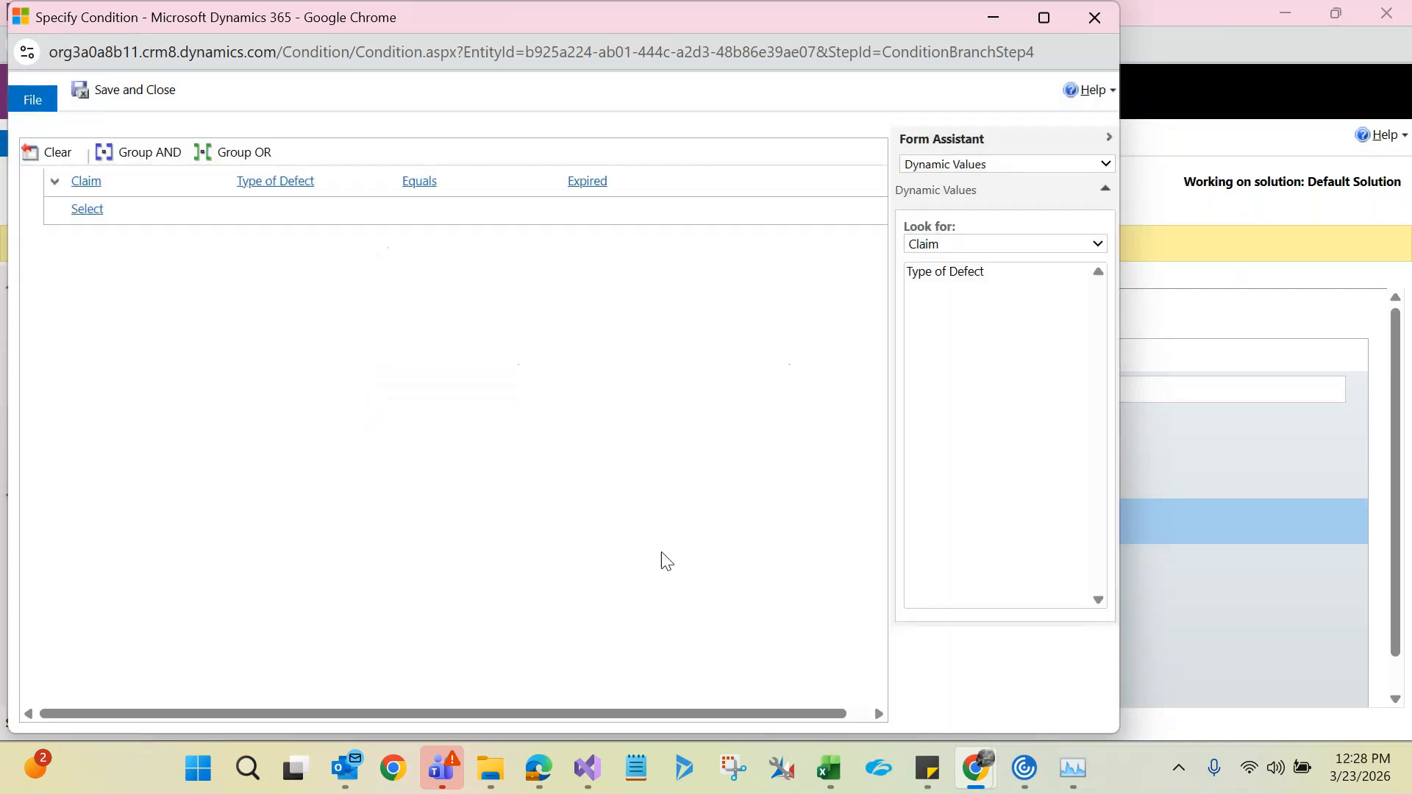
{"action": "left_click", "coordinate": [144, 99]}
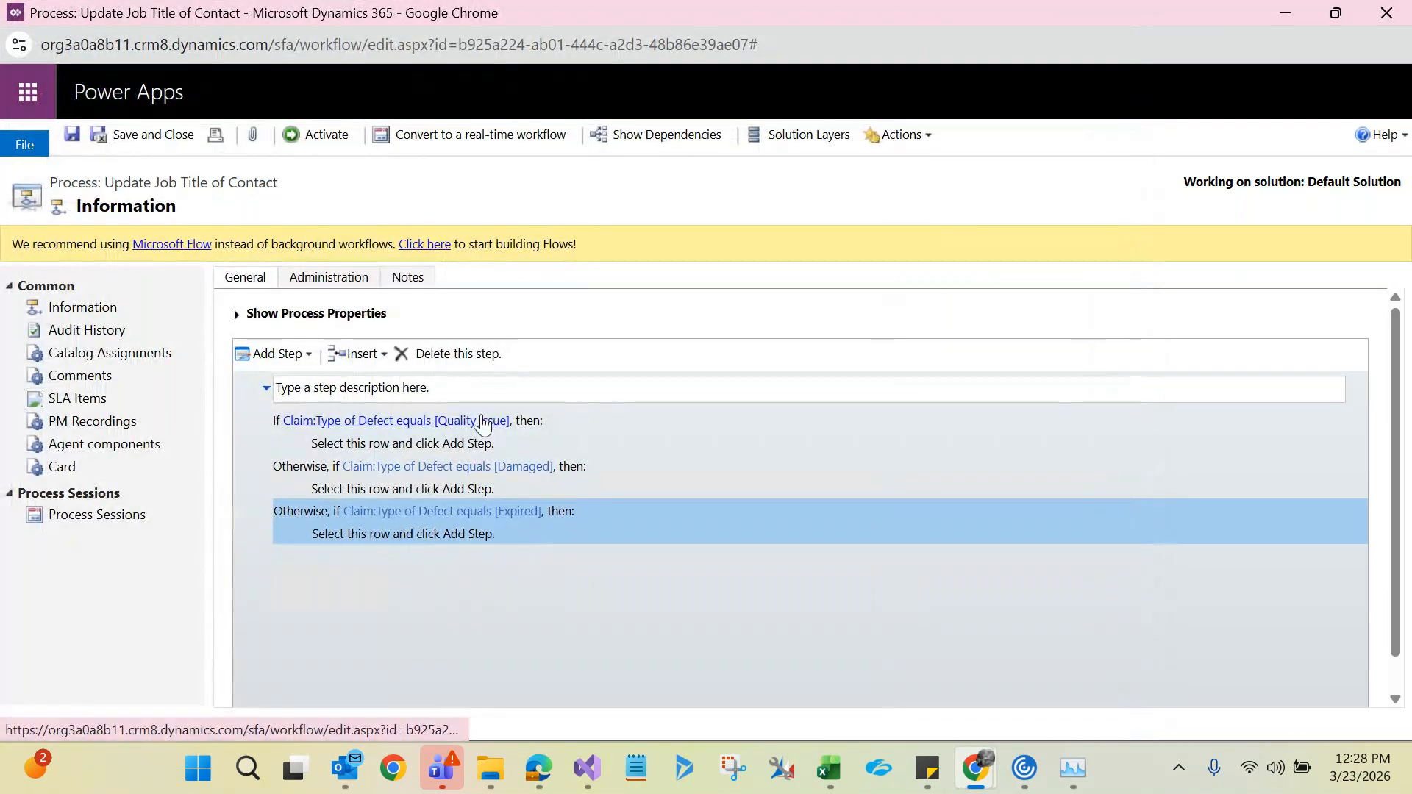
- Review the empty action rows under the Quality Issue, Damaged and Expired branches, and switch back to the claim record
{"action": "left_click", "coordinate": [466, 441]}
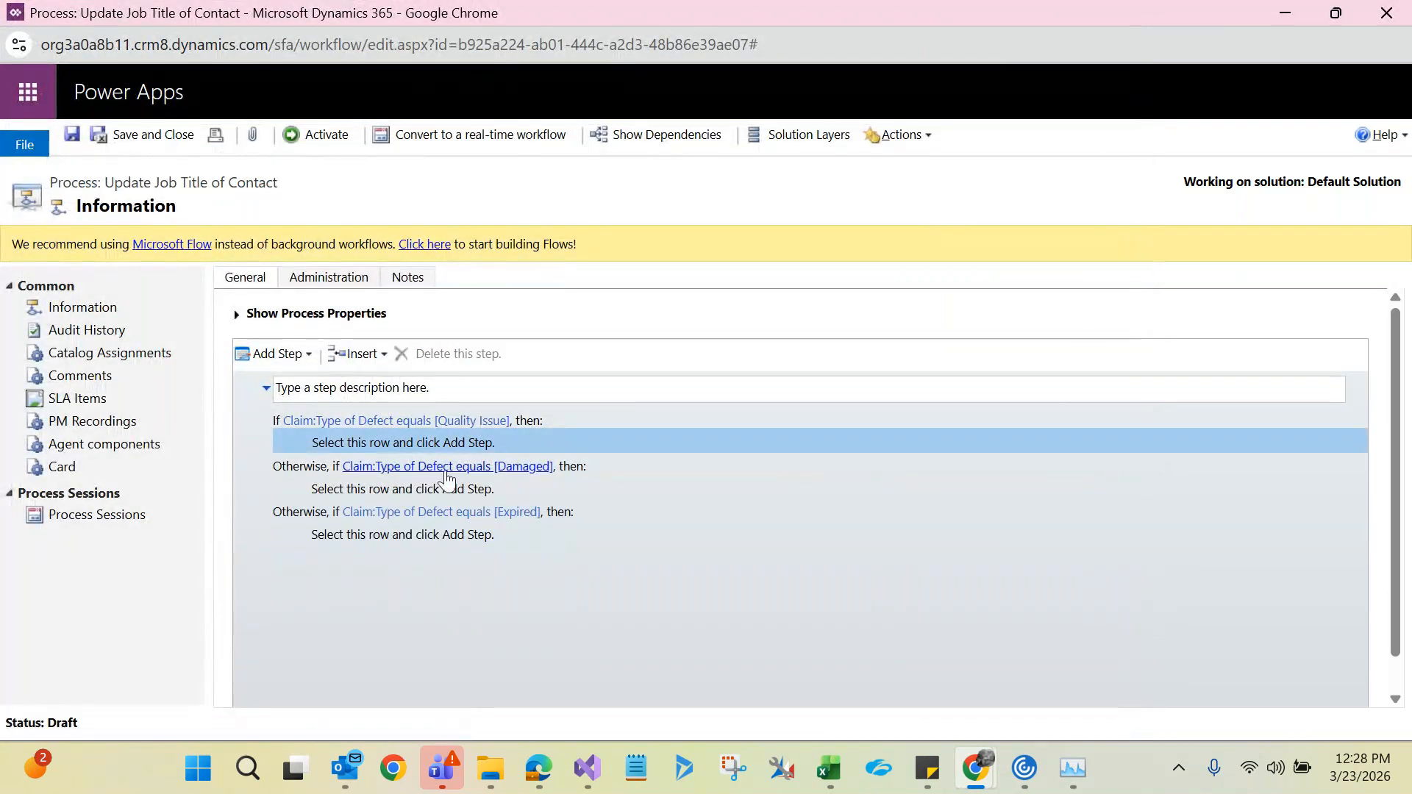
{"action": "left_click", "coordinate": [514, 488]}
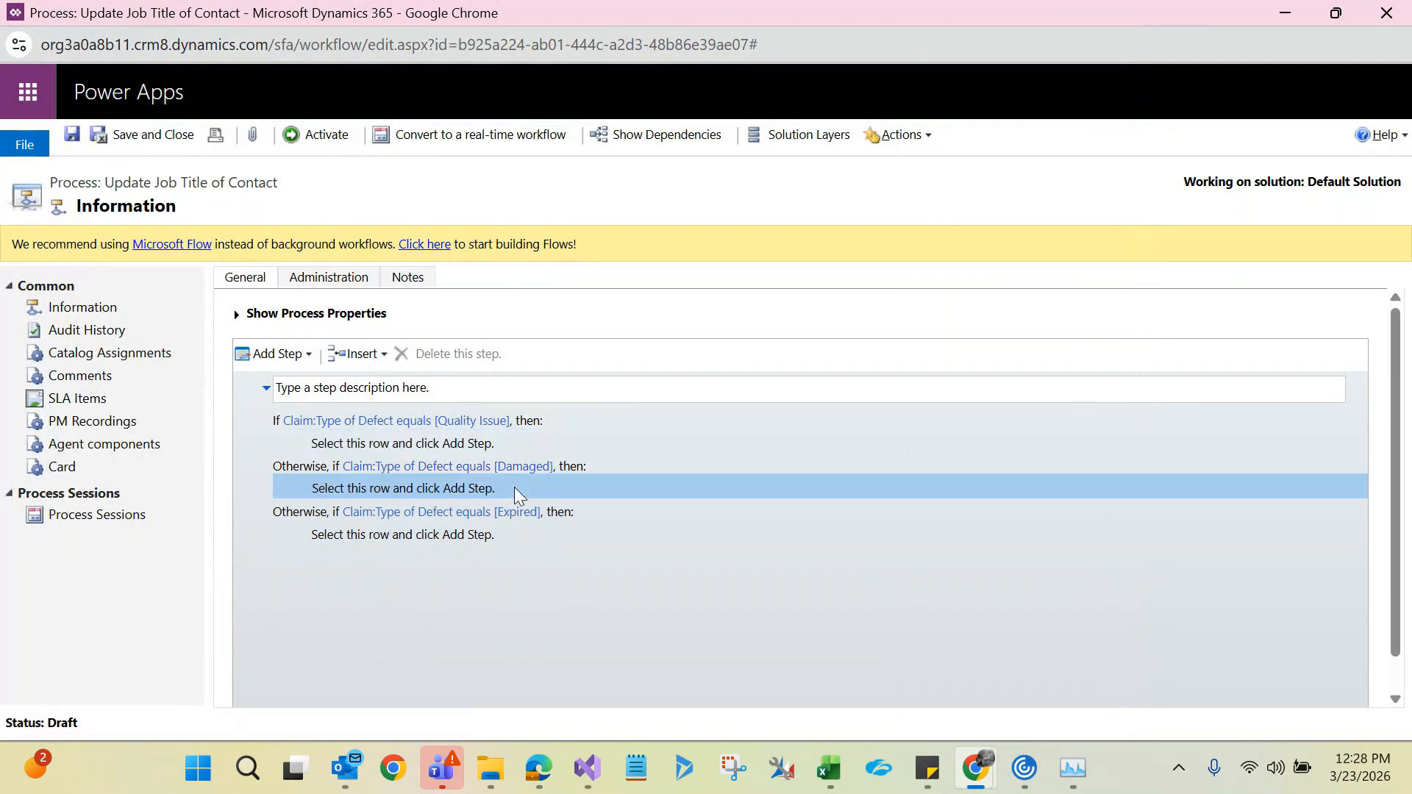
{"action": "left_click", "coordinate": [496, 533]}
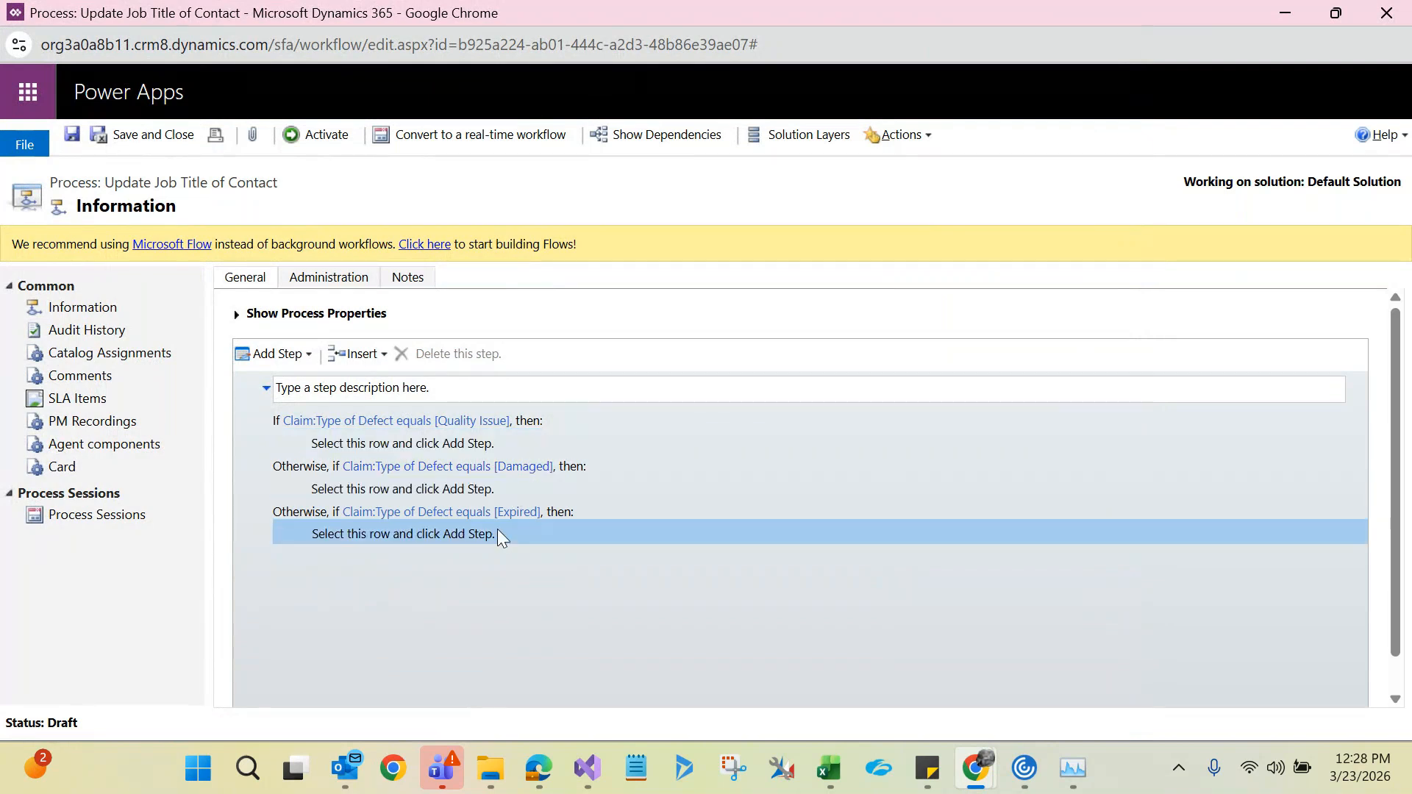
{"action": "left_click", "coordinate": [485, 443]}
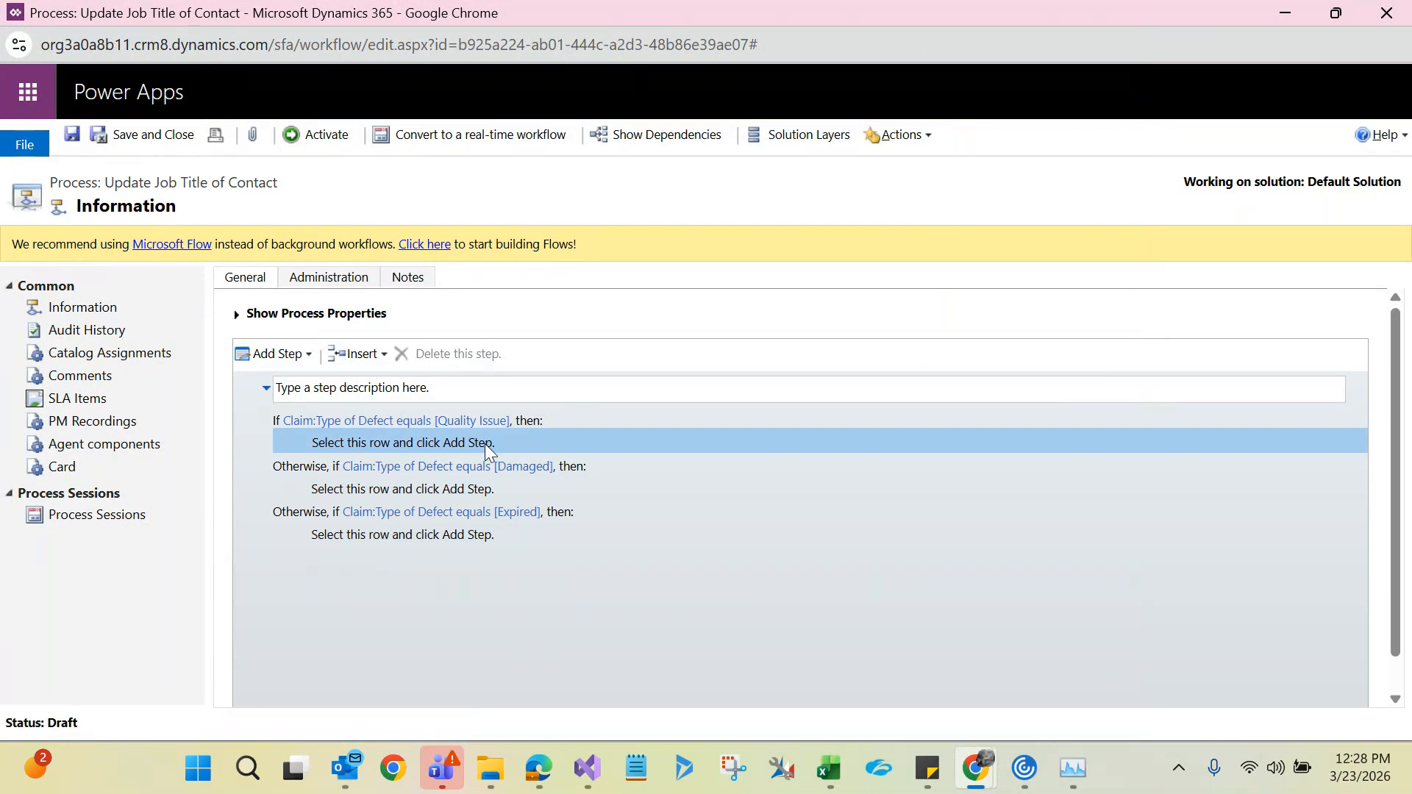
{"action": "left_click", "coordinate": [489, 491]}
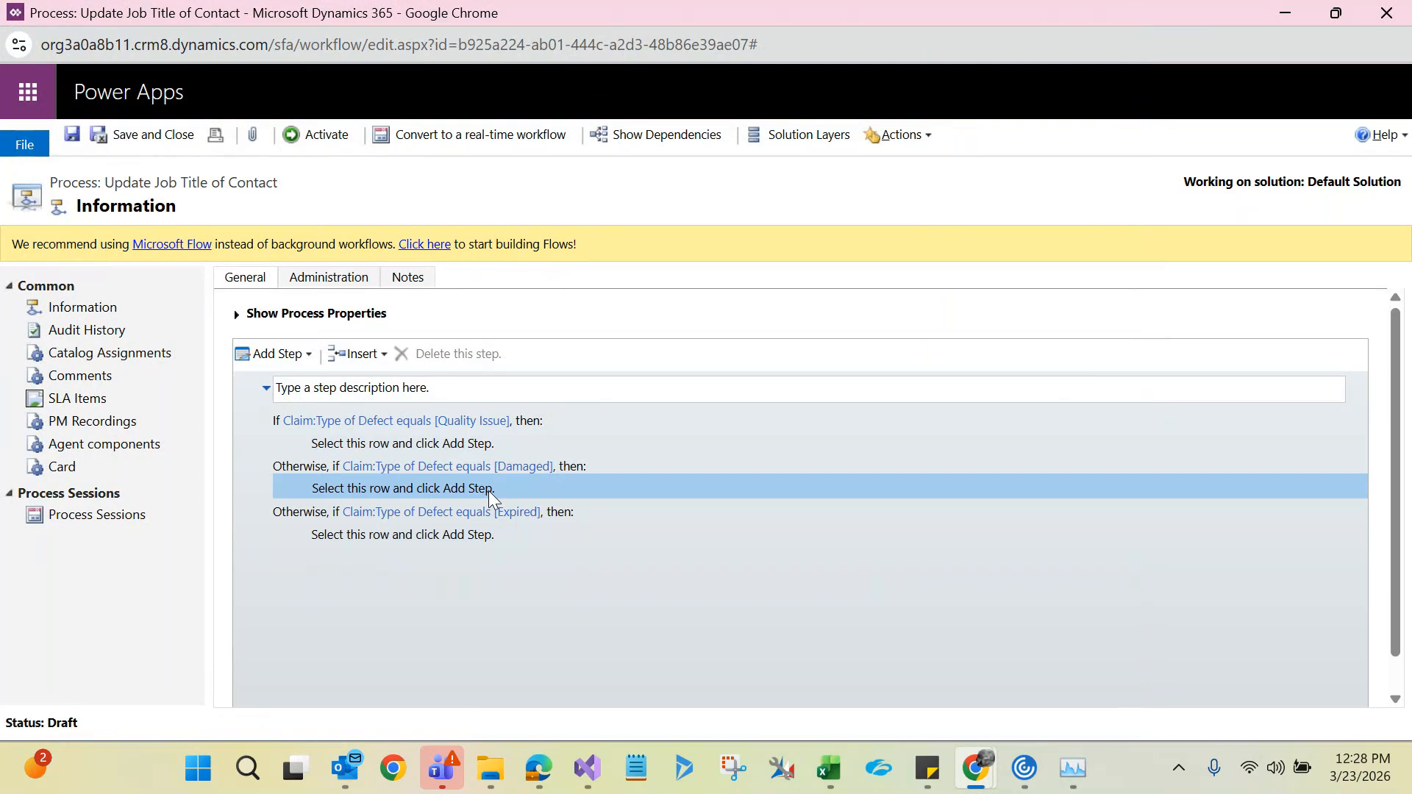
{"action": "left_click", "coordinate": [338, 427]}
{"action": "key", "text": "alt+Tab"}
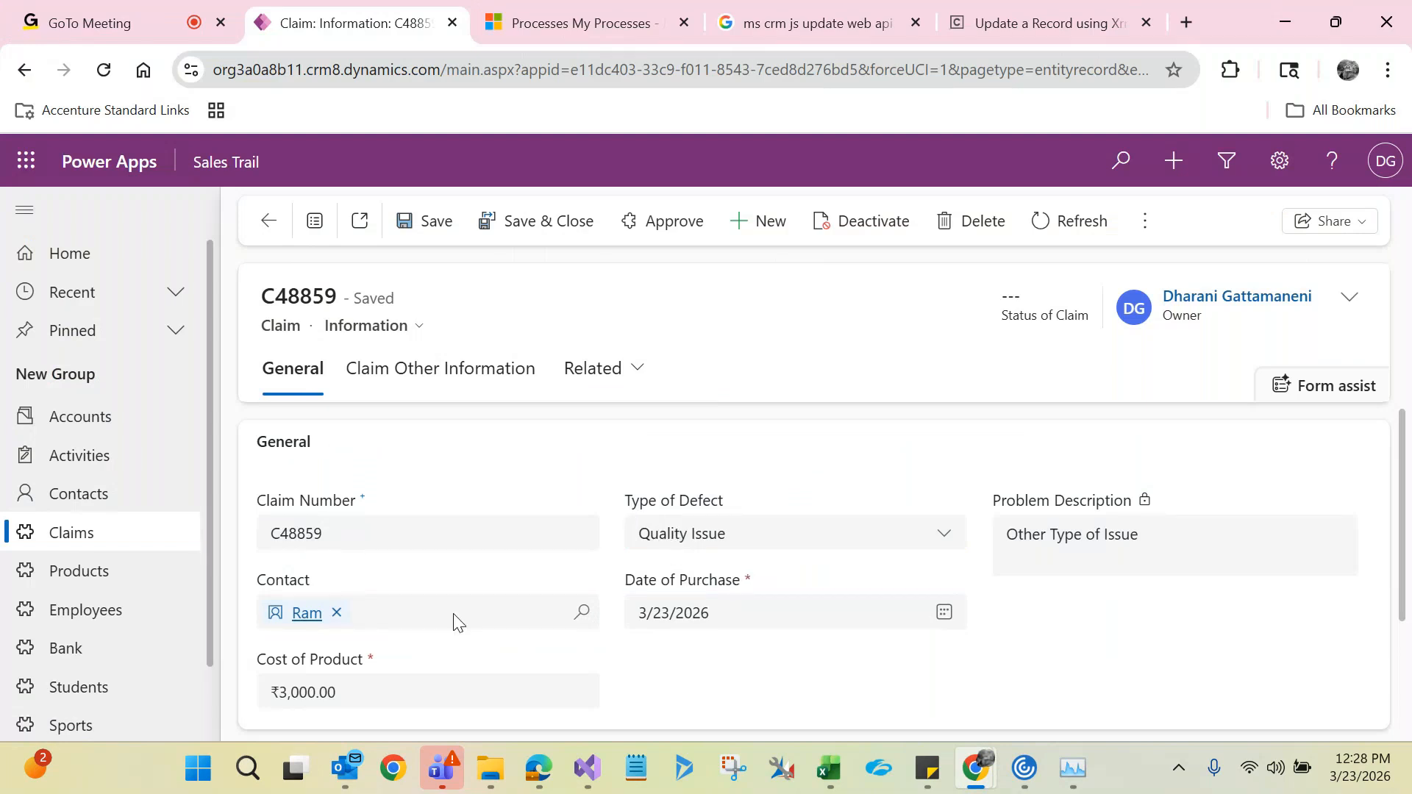
- Open the contact linked to claim C48859, examine its Job Title field, and return to the claim
{"action": "left_click", "coordinate": [307, 625]}
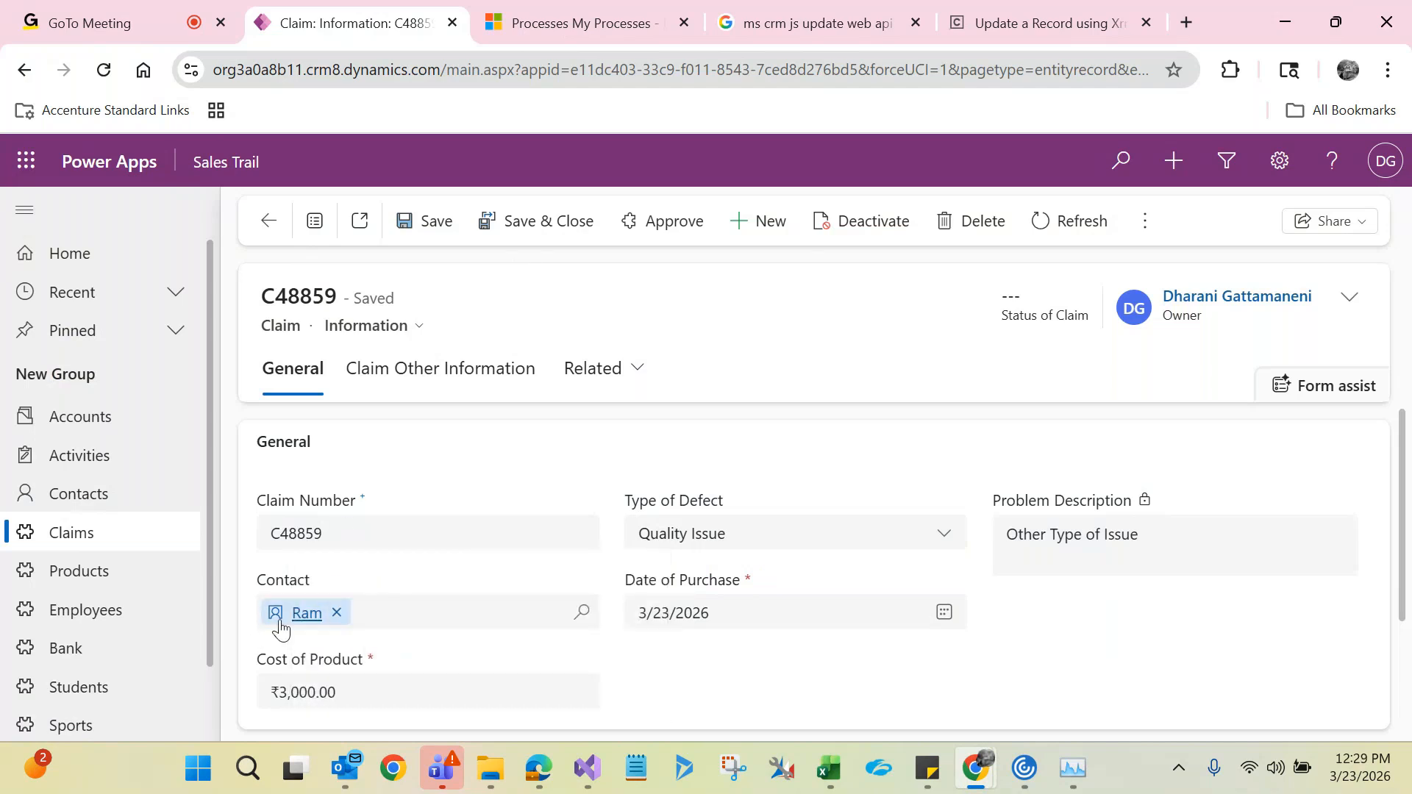
{"action": "left_click", "coordinate": [303, 616]}
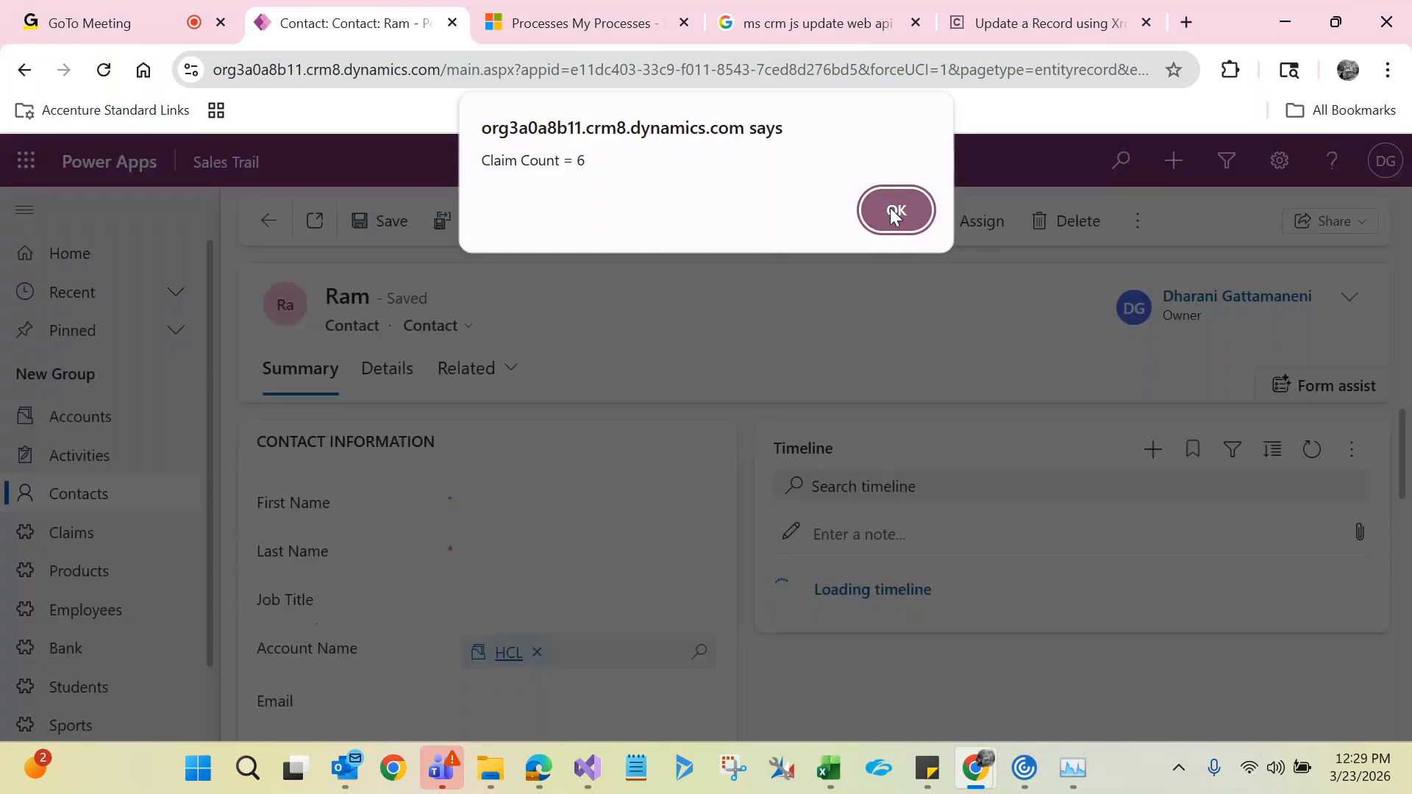
{"action": "left_click", "coordinate": [893, 214]}
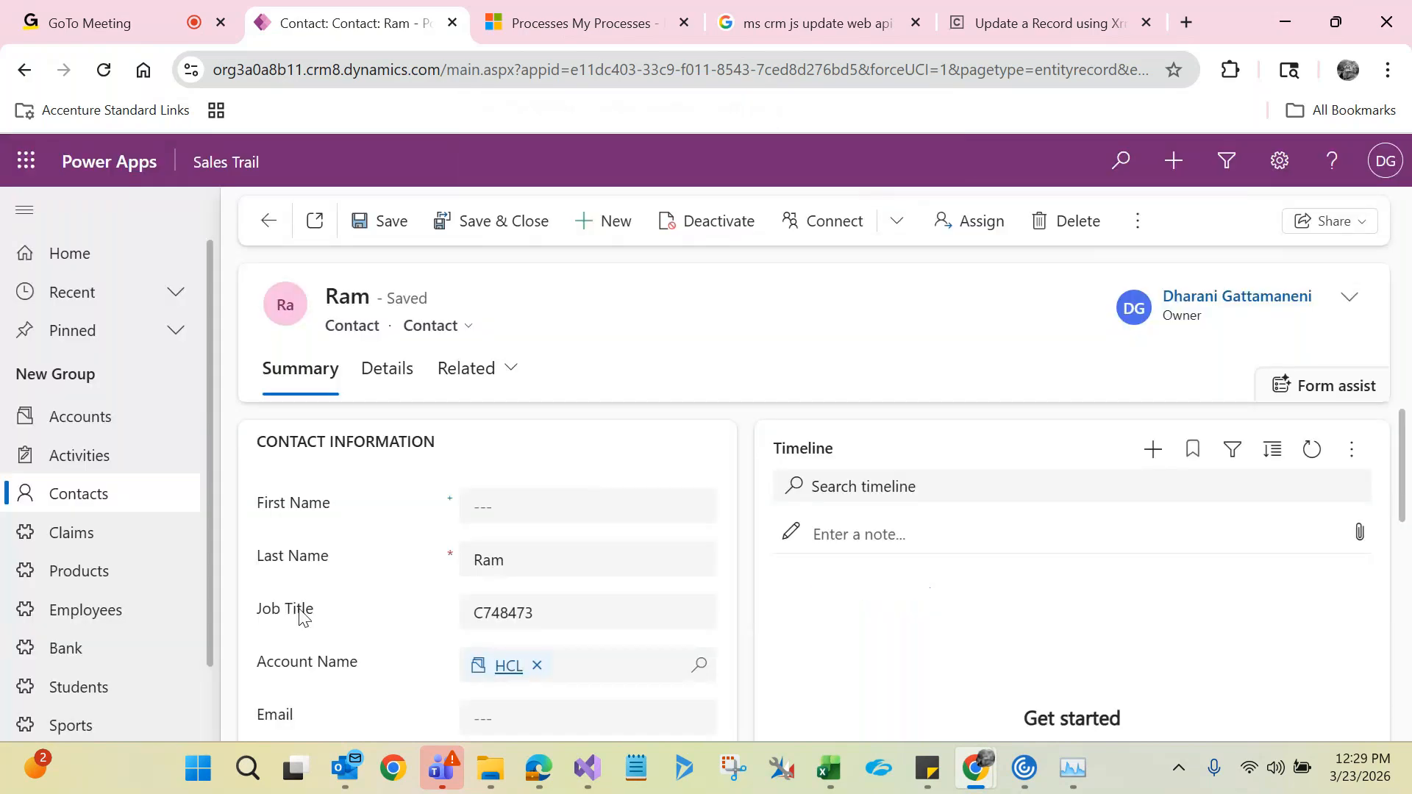
{"action": "left_click", "coordinate": [555, 611]}
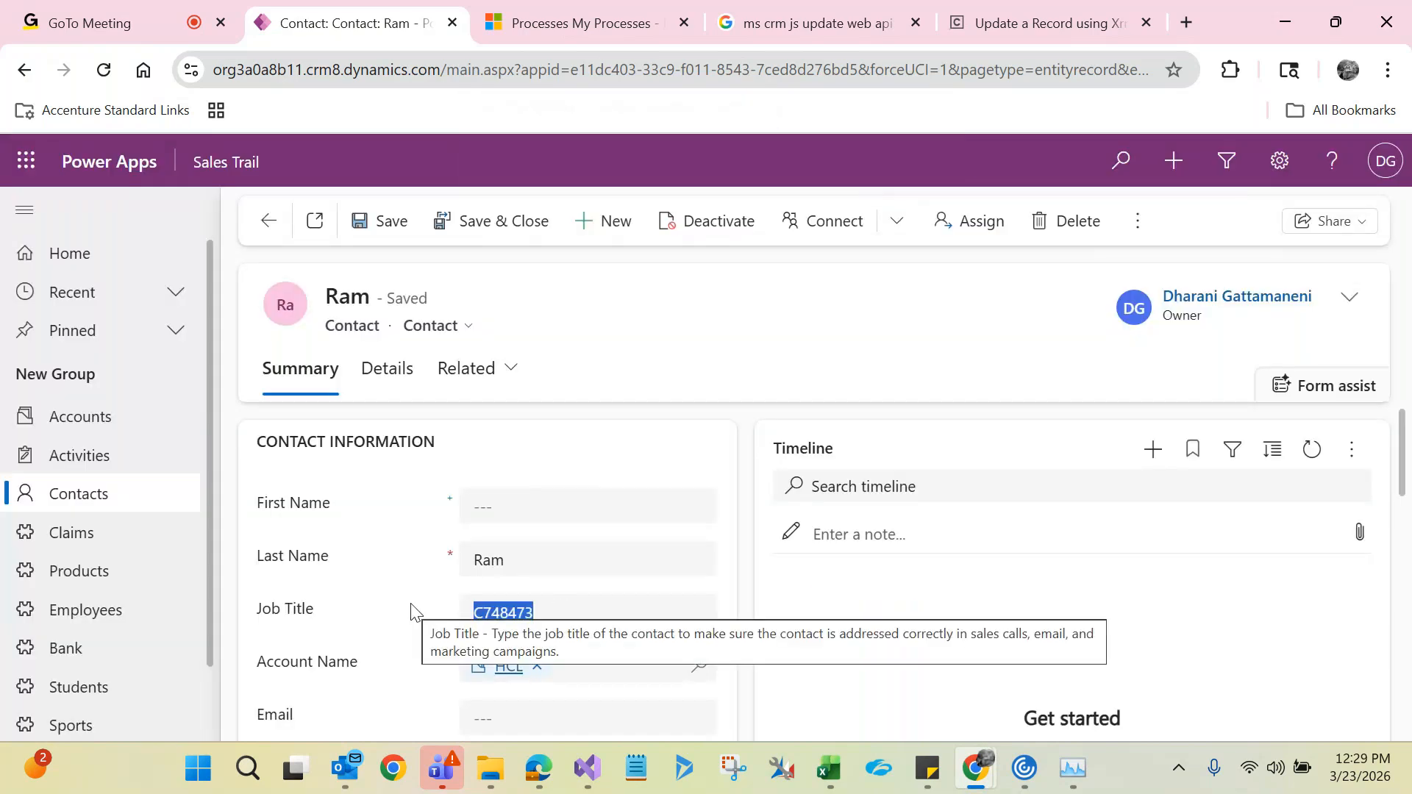
{"action": "left_click", "coordinate": [278, 225]}
- Switch the claim's Type of Defect to Damaged and finally to Expired, checking the linked contact for each
{"action": "left_click", "coordinate": [725, 545]}
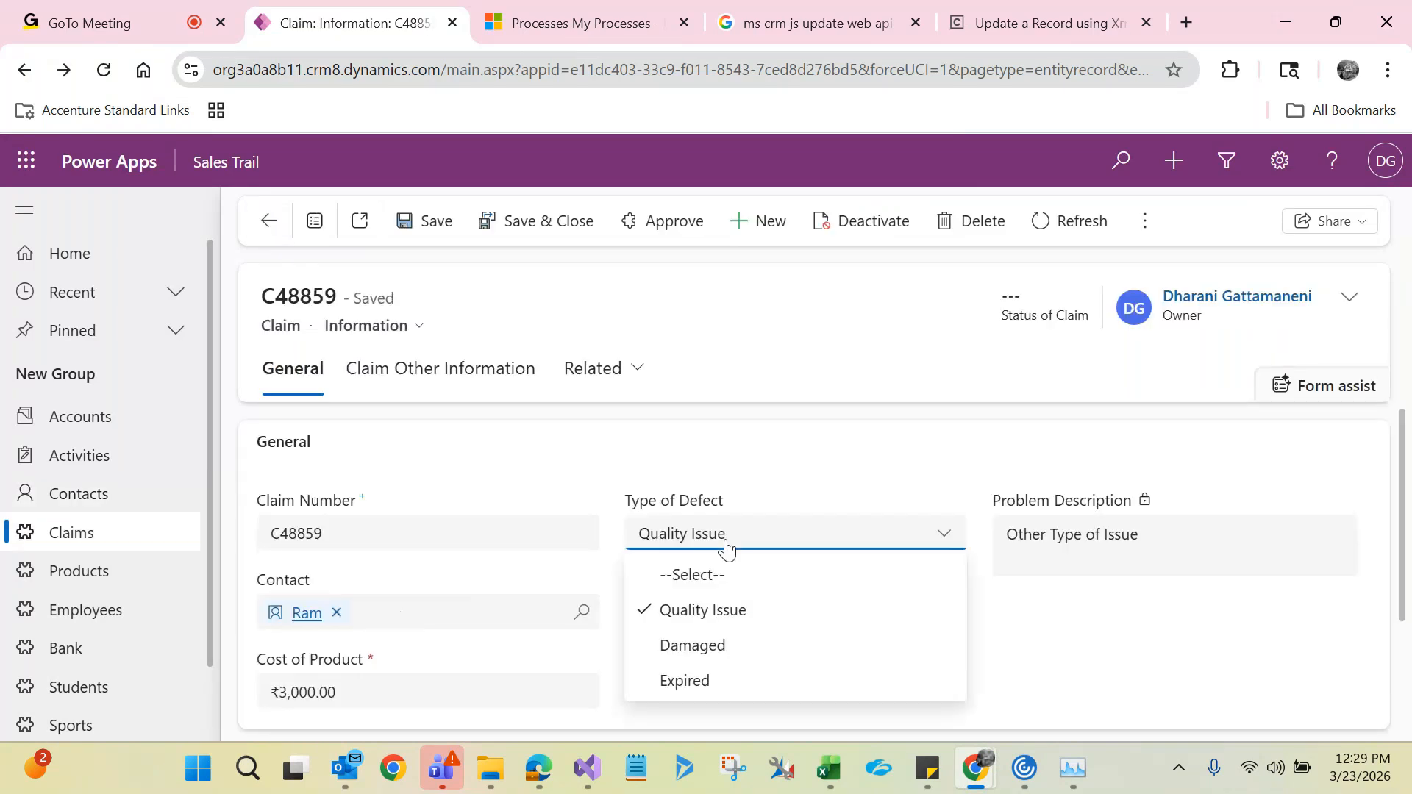
{"action": "left_click", "coordinate": [704, 645]}
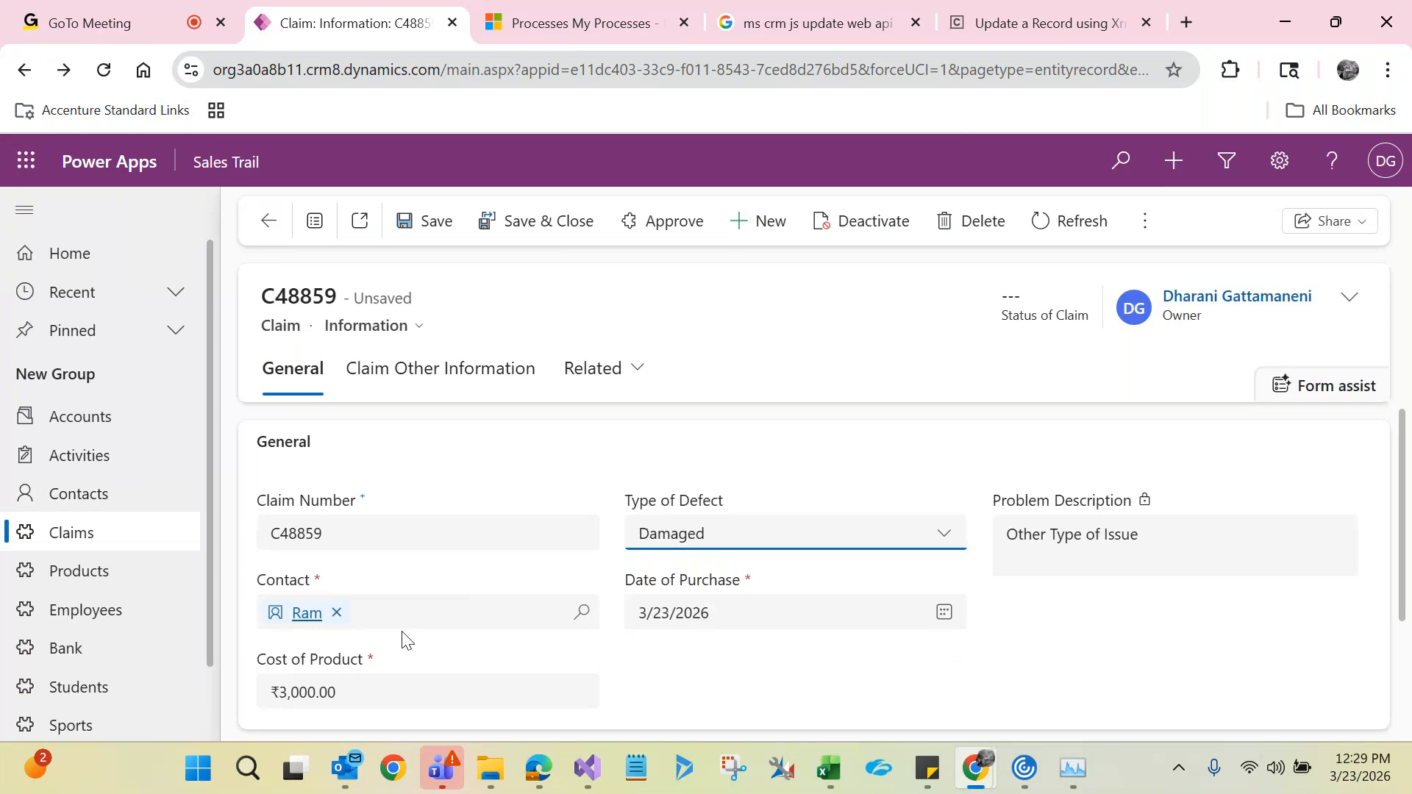
{"action": "mouse_move", "coordinate": [293, 617]}
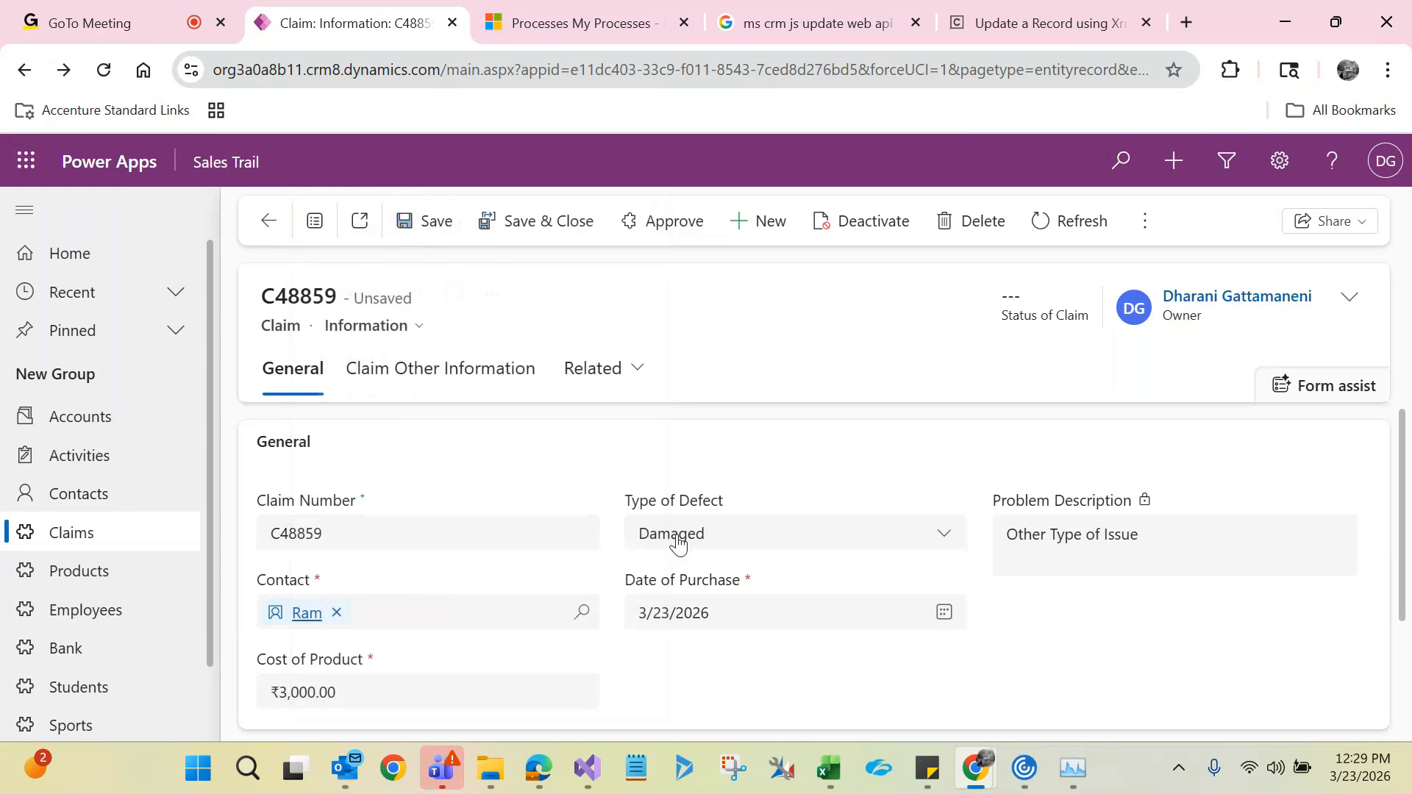
{"action": "left_click", "coordinate": [678, 545]}
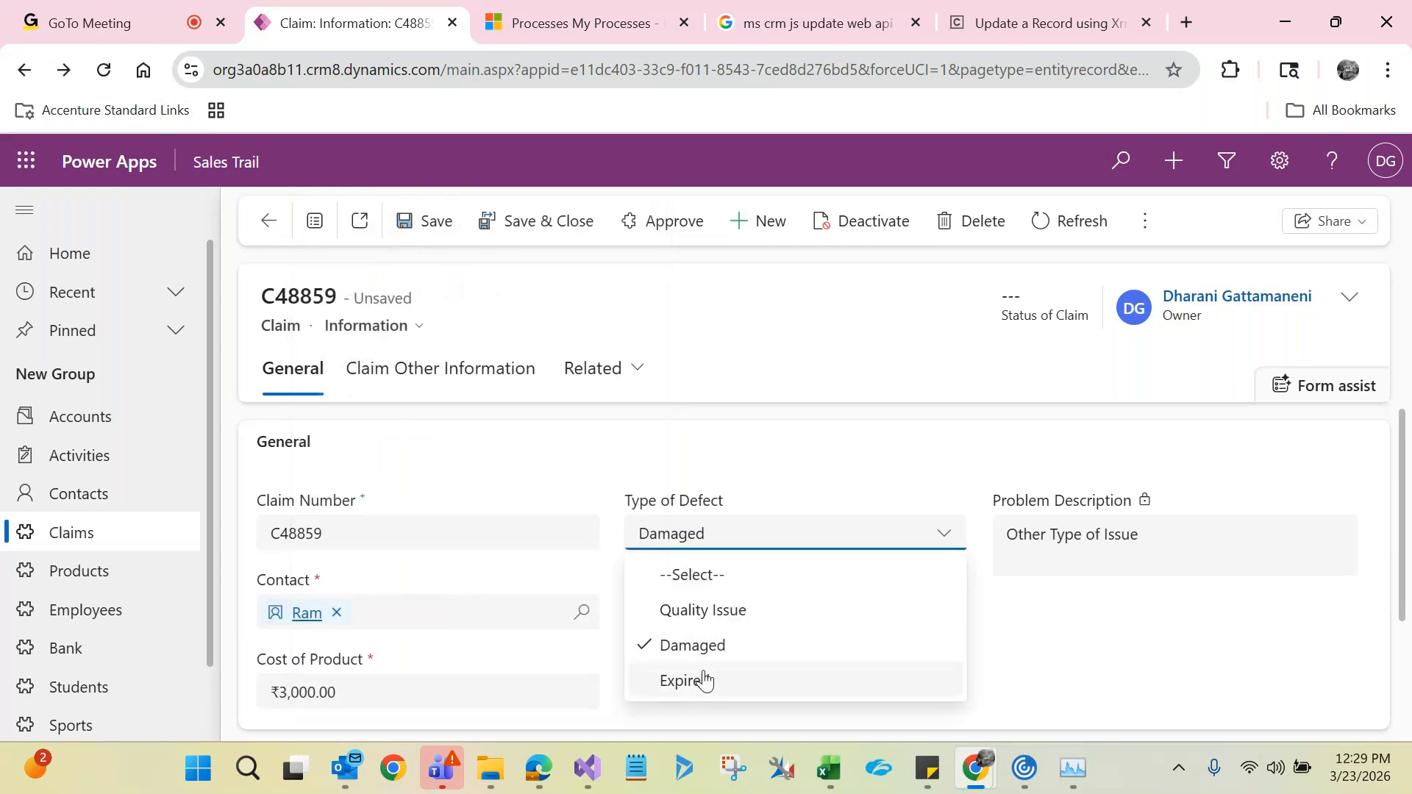
{"action": "left_click", "coordinate": [703, 678]}
{"action": "mouse_move", "coordinate": [309, 615]}
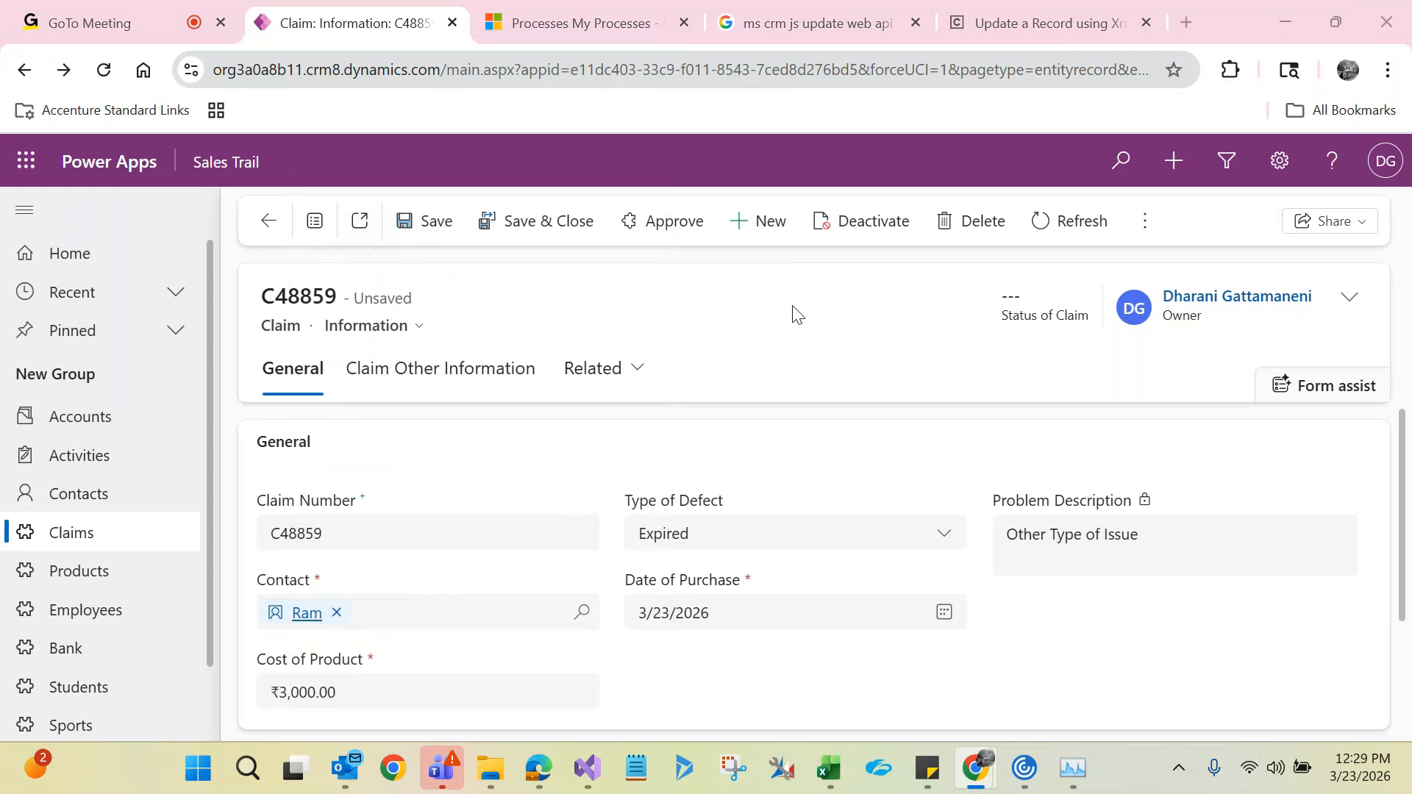
- Return to the workflow and add an Update Record step under the Quality Issue branch, targeting the related Contact
{"action": "key", "text": "alt+Tab"}
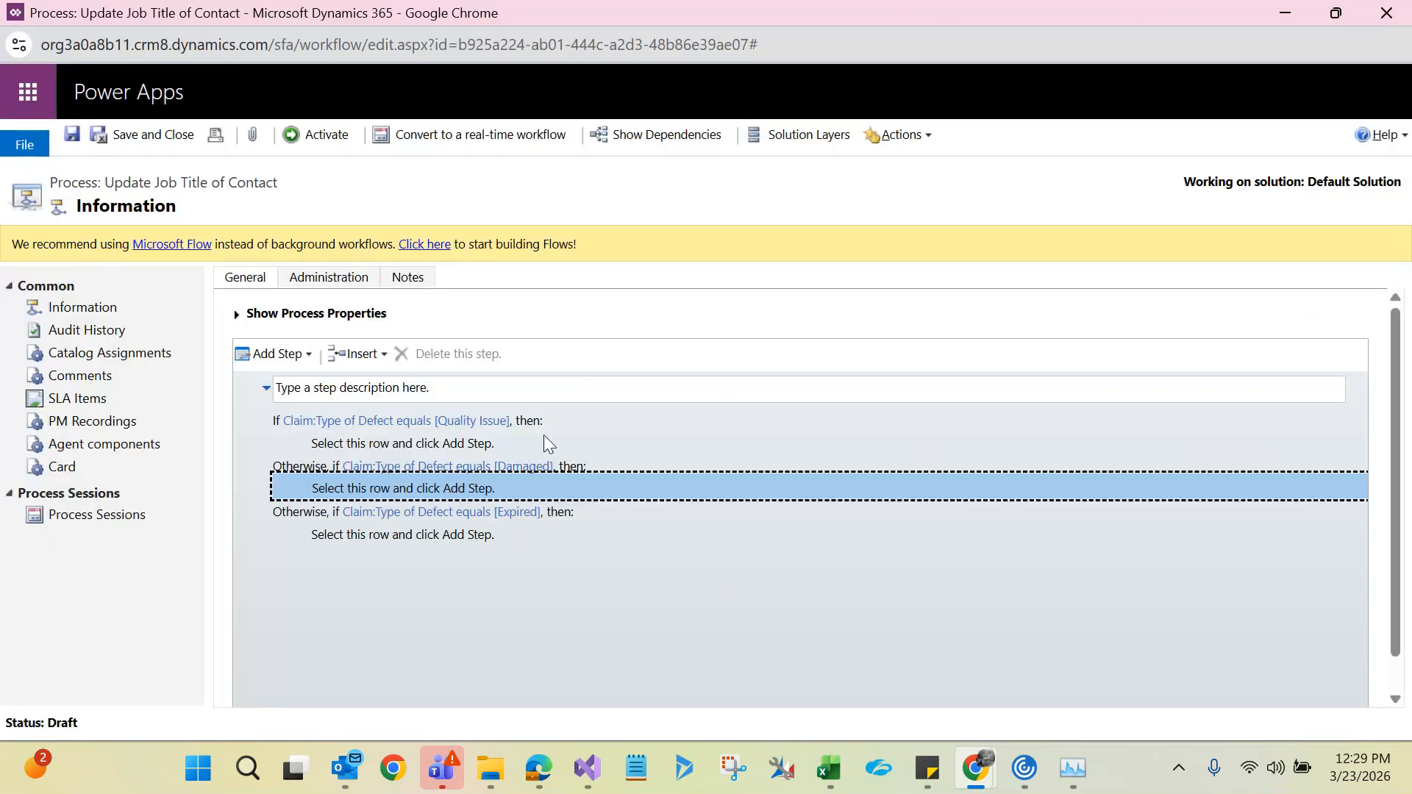
{"action": "left_click", "coordinate": [533, 441]}
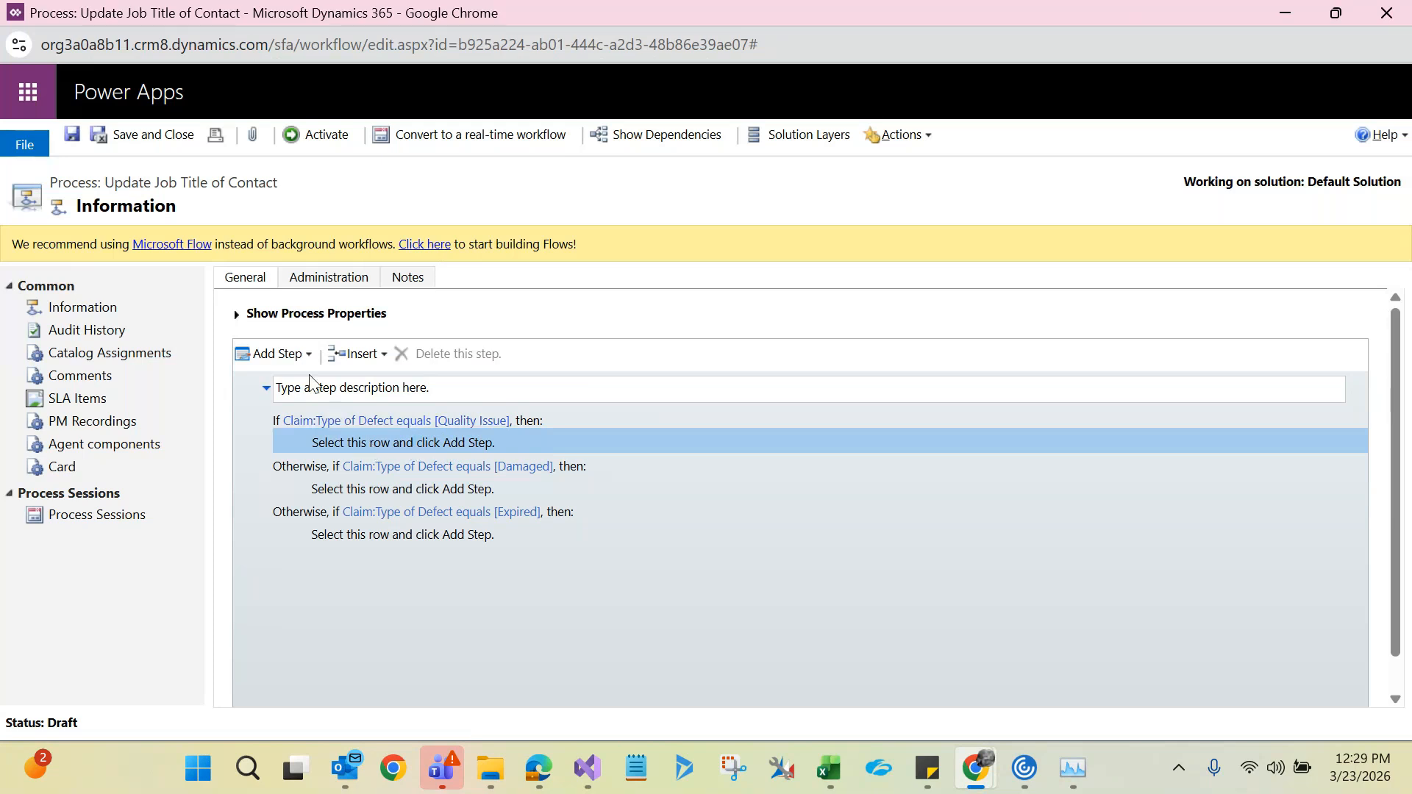
{"action": "left_click", "coordinate": [302, 353]}
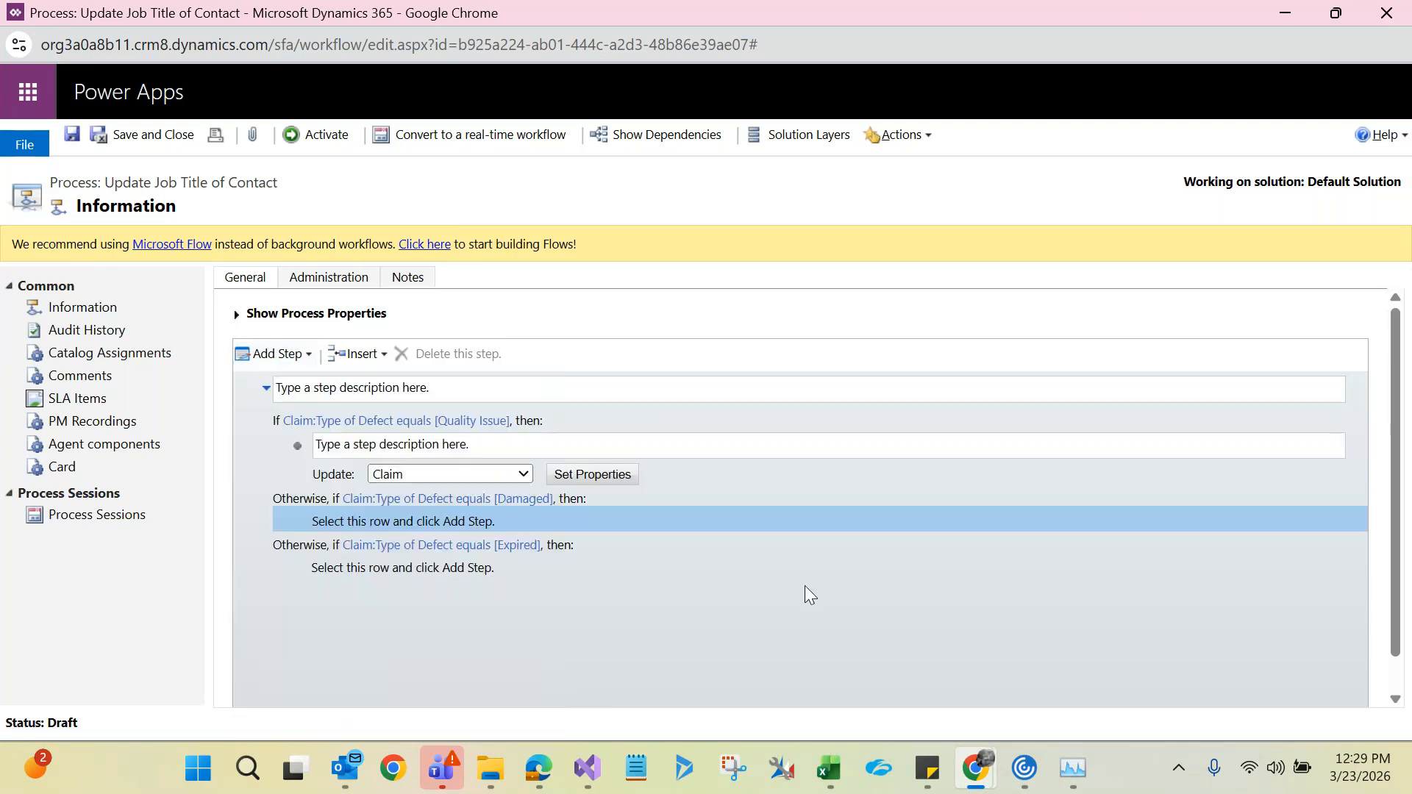
{"action": "left_click", "coordinate": [303, 468]}
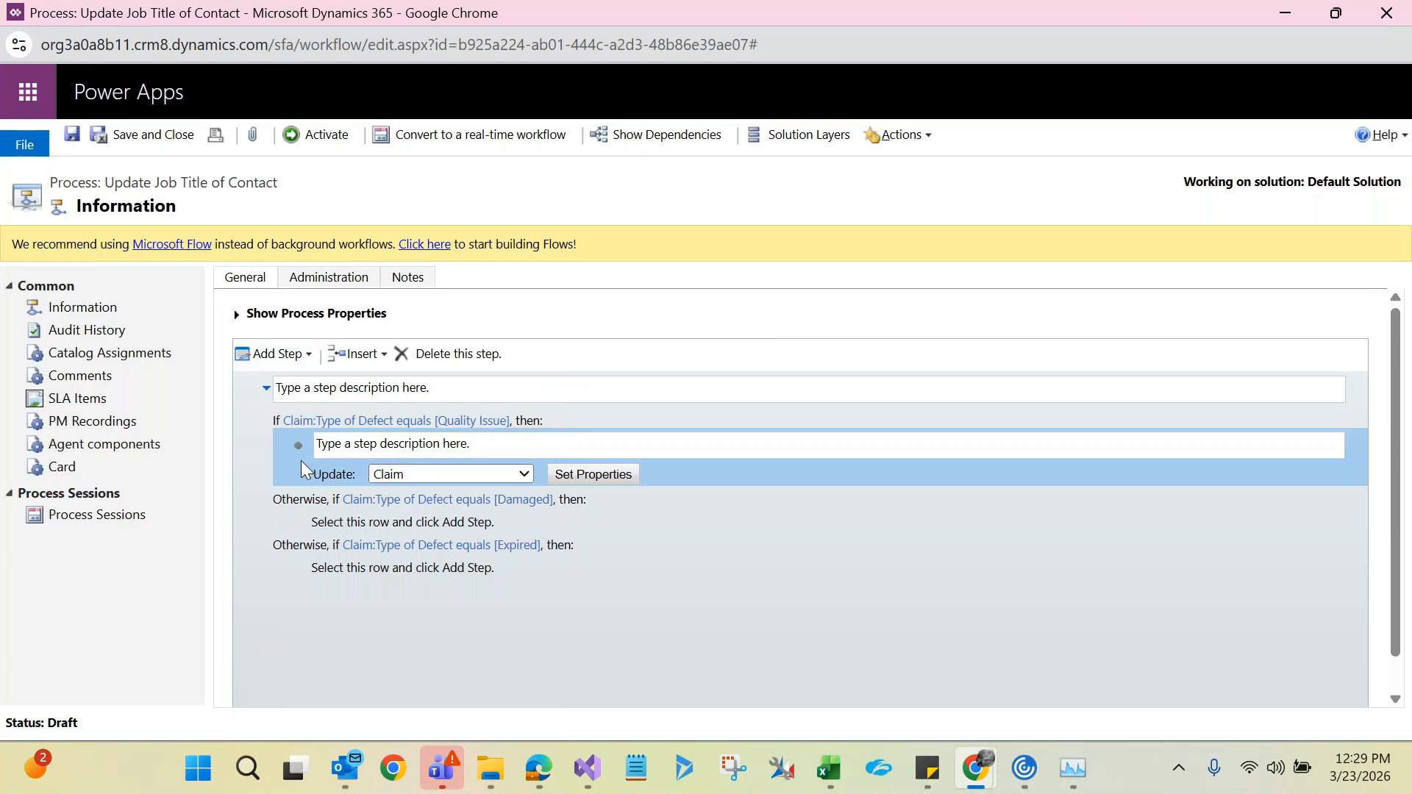
{"action": "left_click", "coordinate": [402, 475]}
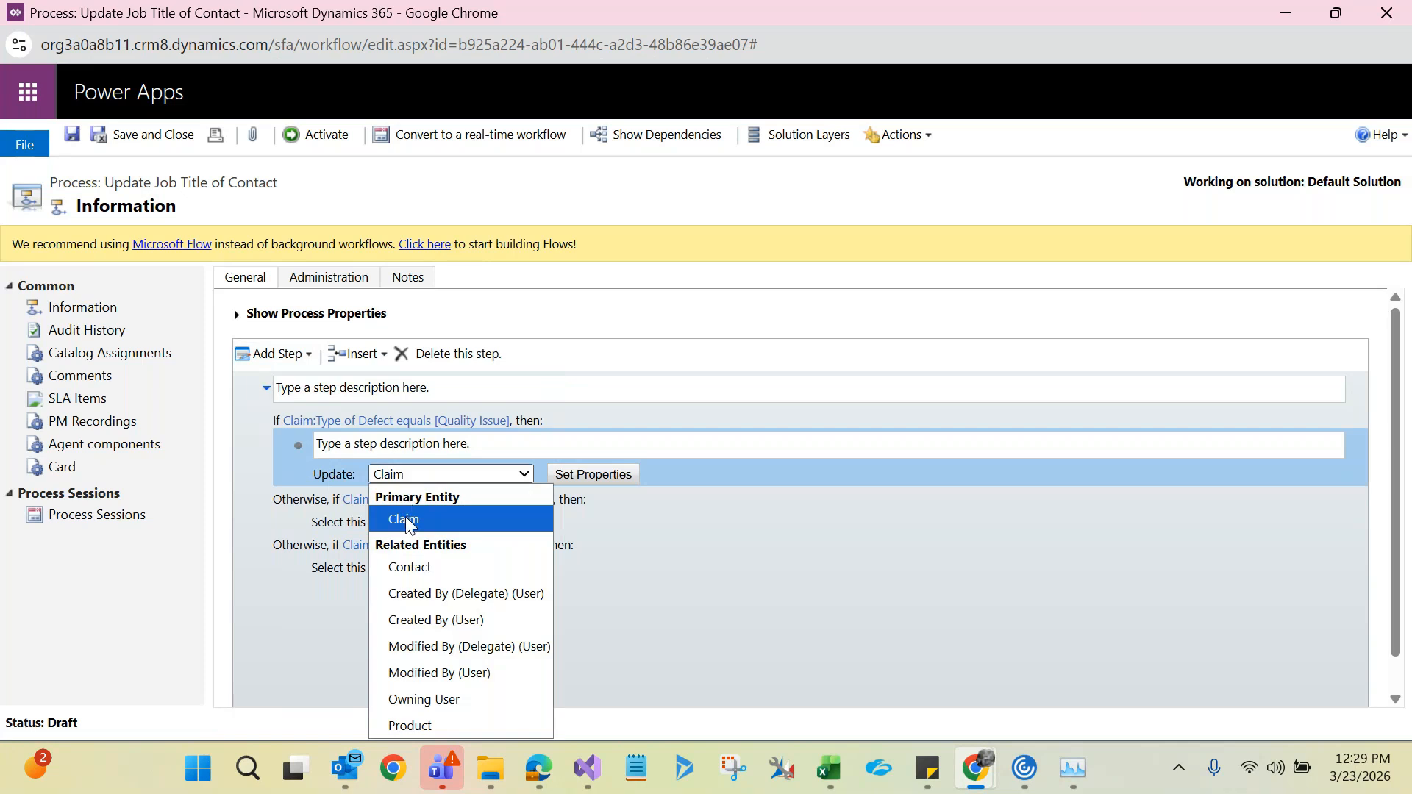
{"action": "left_click", "coordinate": [404, 568]}
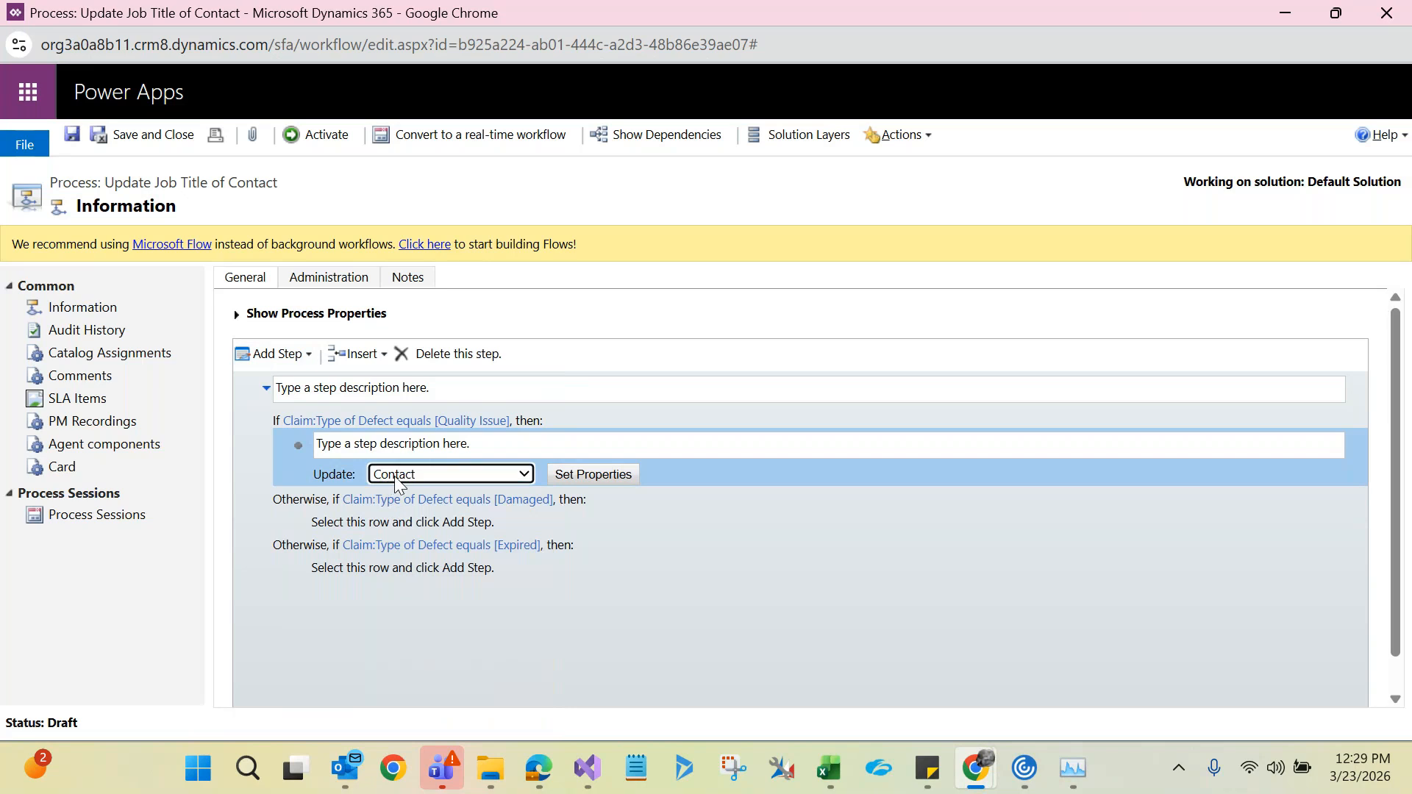
- Set the Job Title to Quality Issue in the first update step's contact properties, and save and close them
{"action": "left_click", "coordinate": [585, 475]}
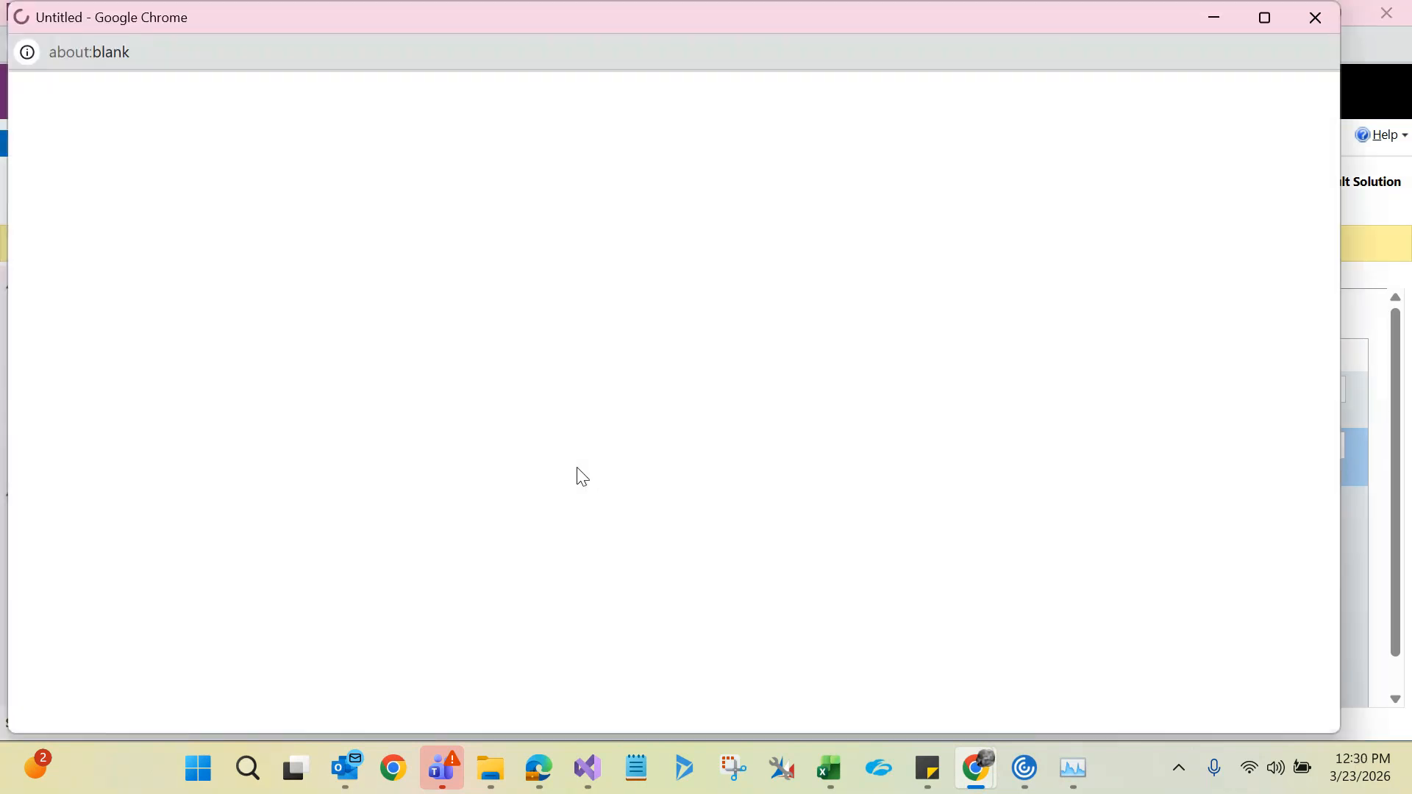
{"action": "double_click", "coordinate": [567, 20]}
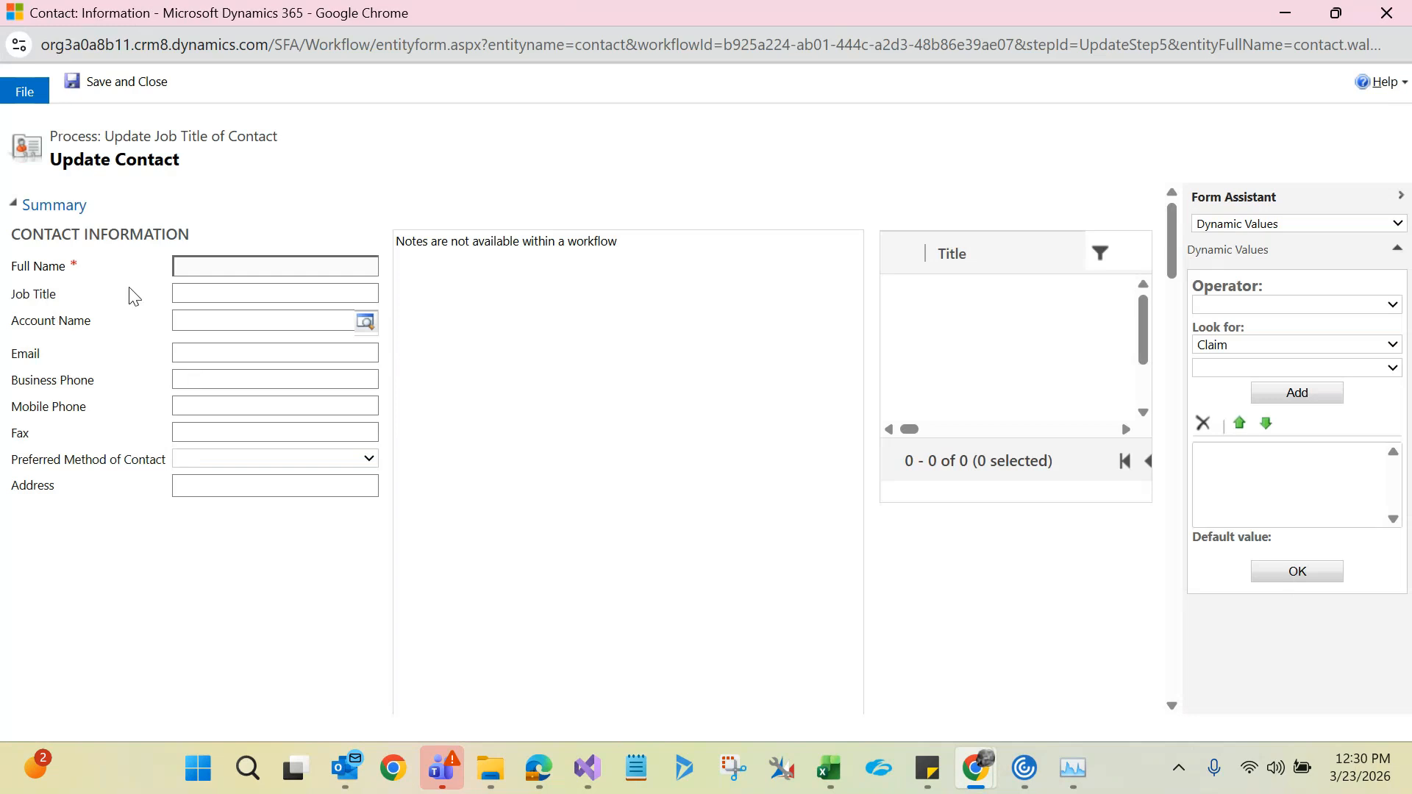
{"action": "left_click", "coordinate": [204, 295]}
{"action": "type", "text": "Qual"}
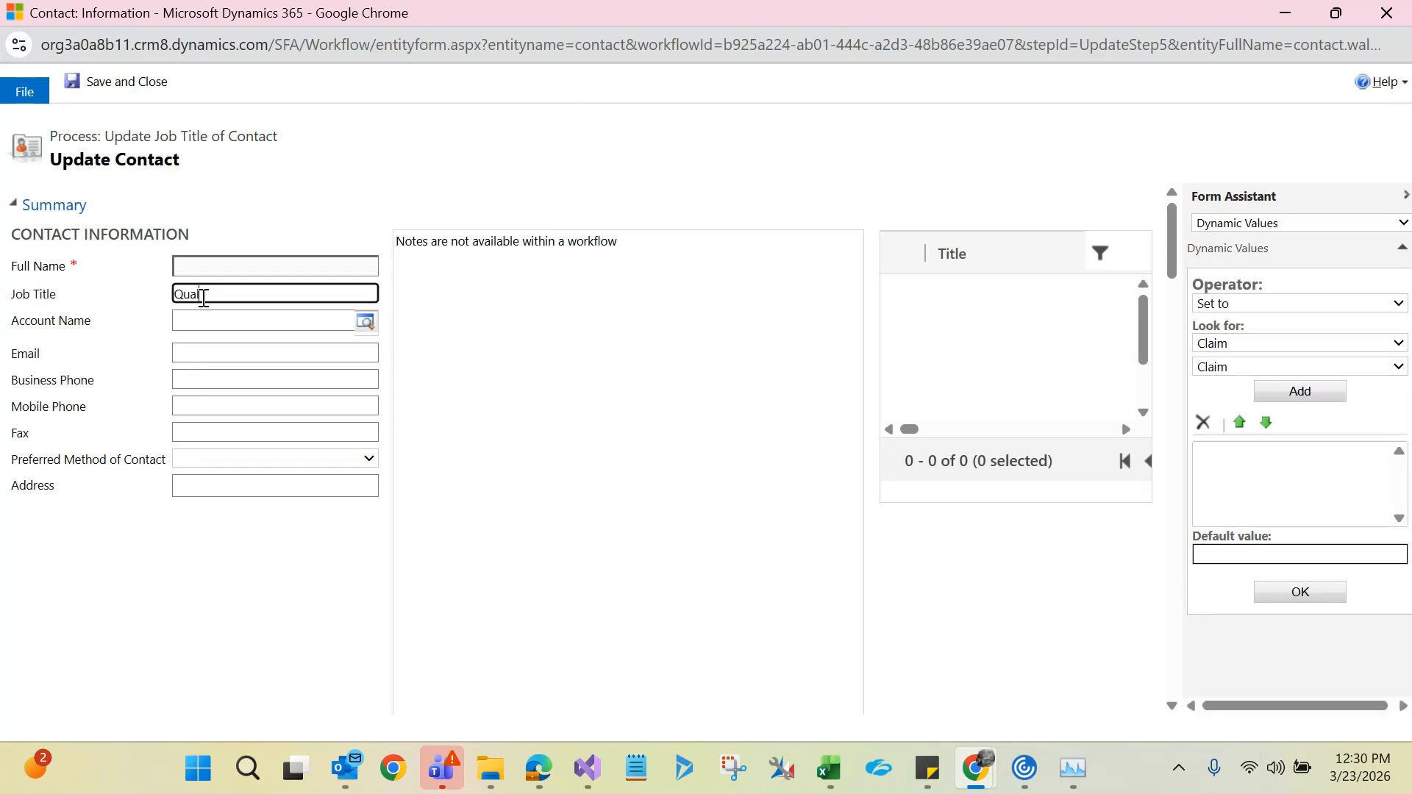
{"action": "type", "text": "ity Issue"}
{"action": "key", "text": "BackSpace"}
{"action": "key", "text": "BackSpace"}
{"action": "key", "text": "BackSpace"}
{"action": "type", "text": "sue"}
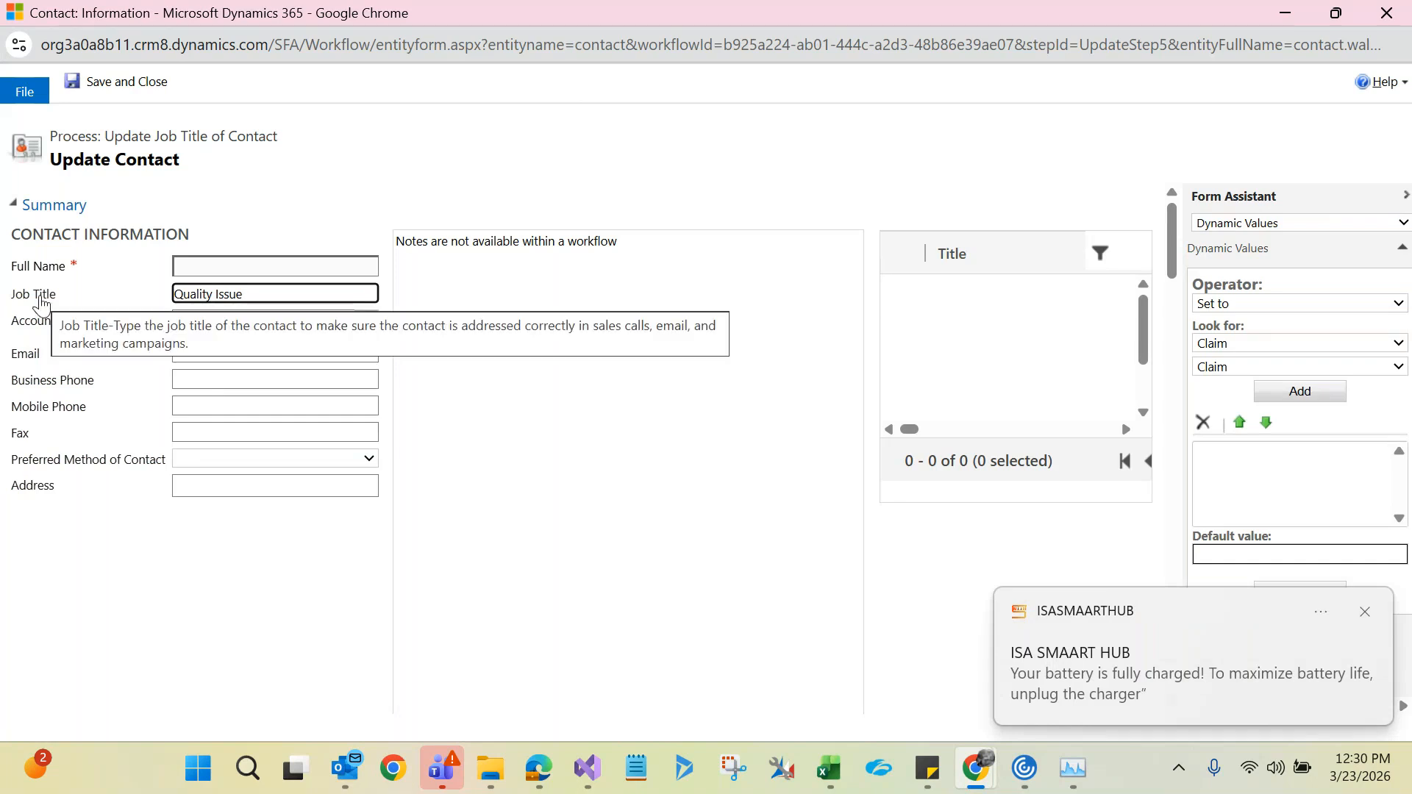
{"action": "left_click_drag", "start_coordinate": [258, 294], "coordinate": [147, 303]}
{"action": "left_click", "coordinate": [150, 306]}
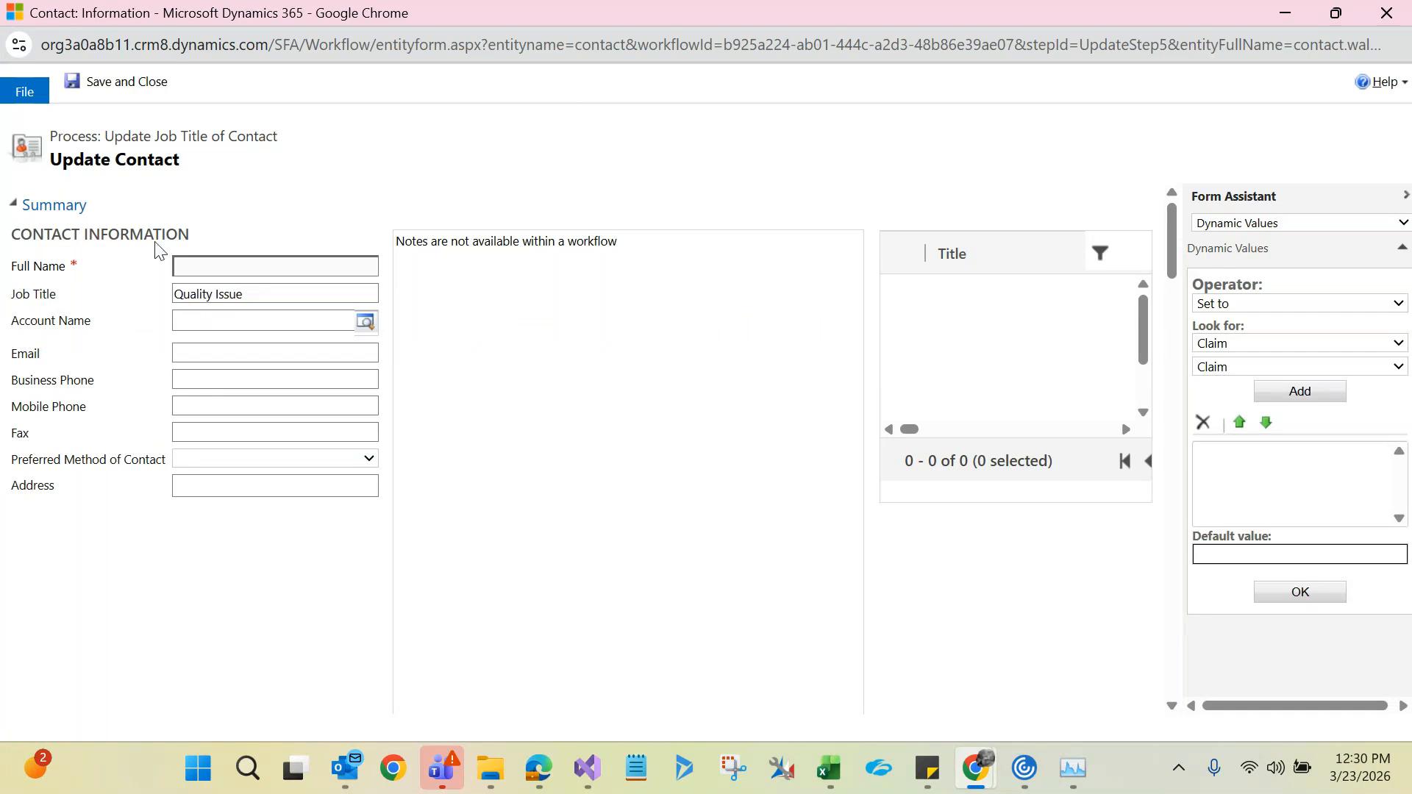
{"action": "double_click", "coordinate": [154, 160]}
{"action": "left_click", "coordinate": [130, 76]}
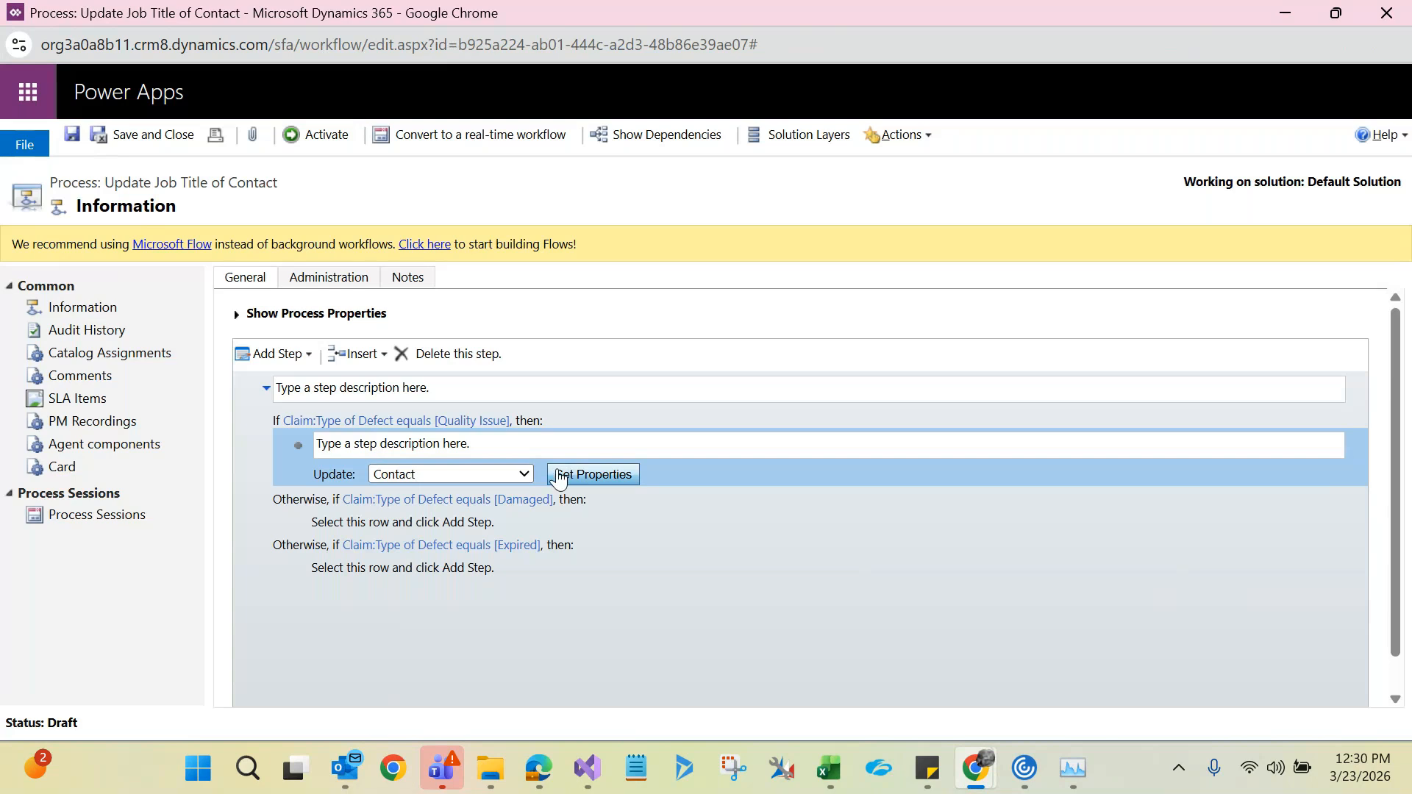
- Add an Update Record step under the Damaged branch and target the related Contact
{"action": "left_click", "coordinate": [327, 524]}
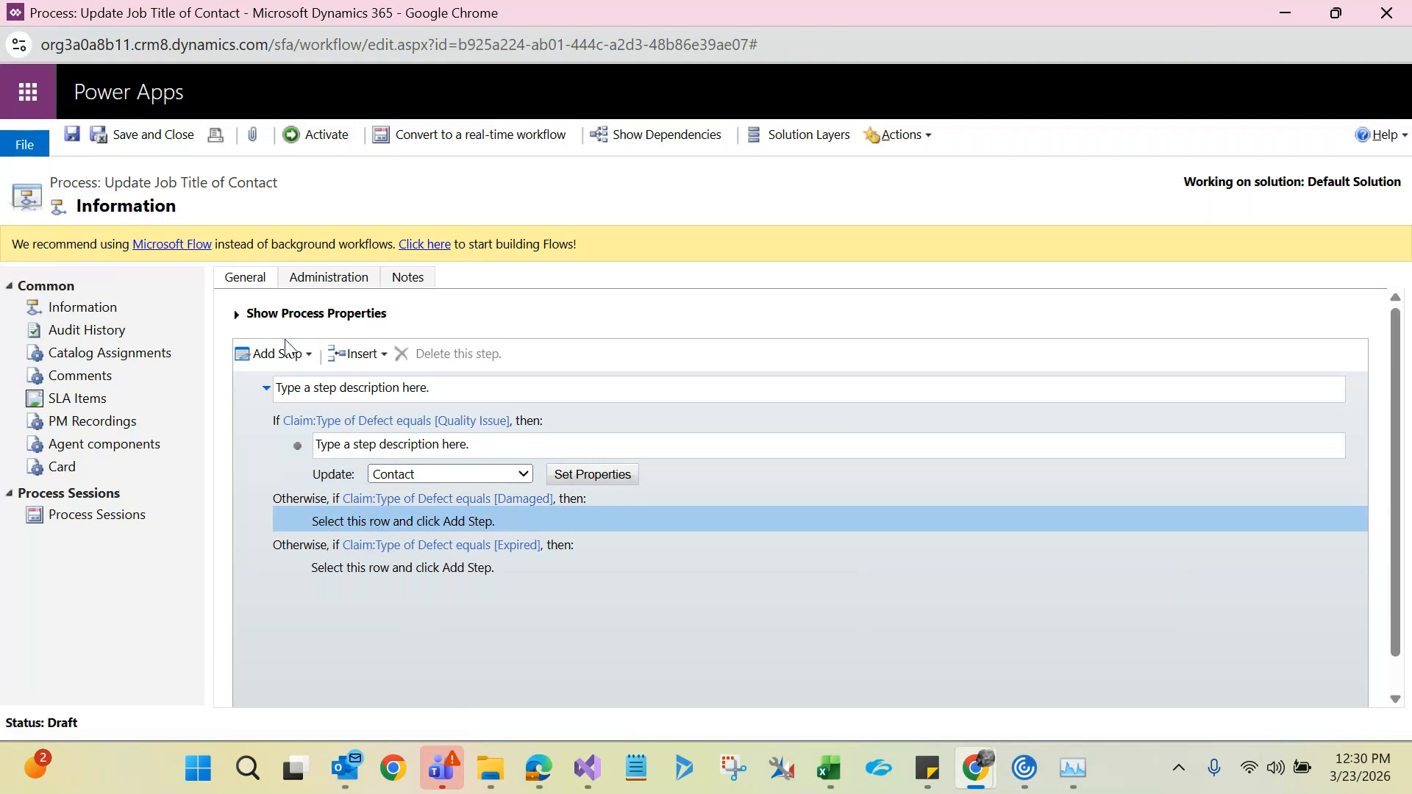
{"action": "left_click", "coordinate": [295, 355]}
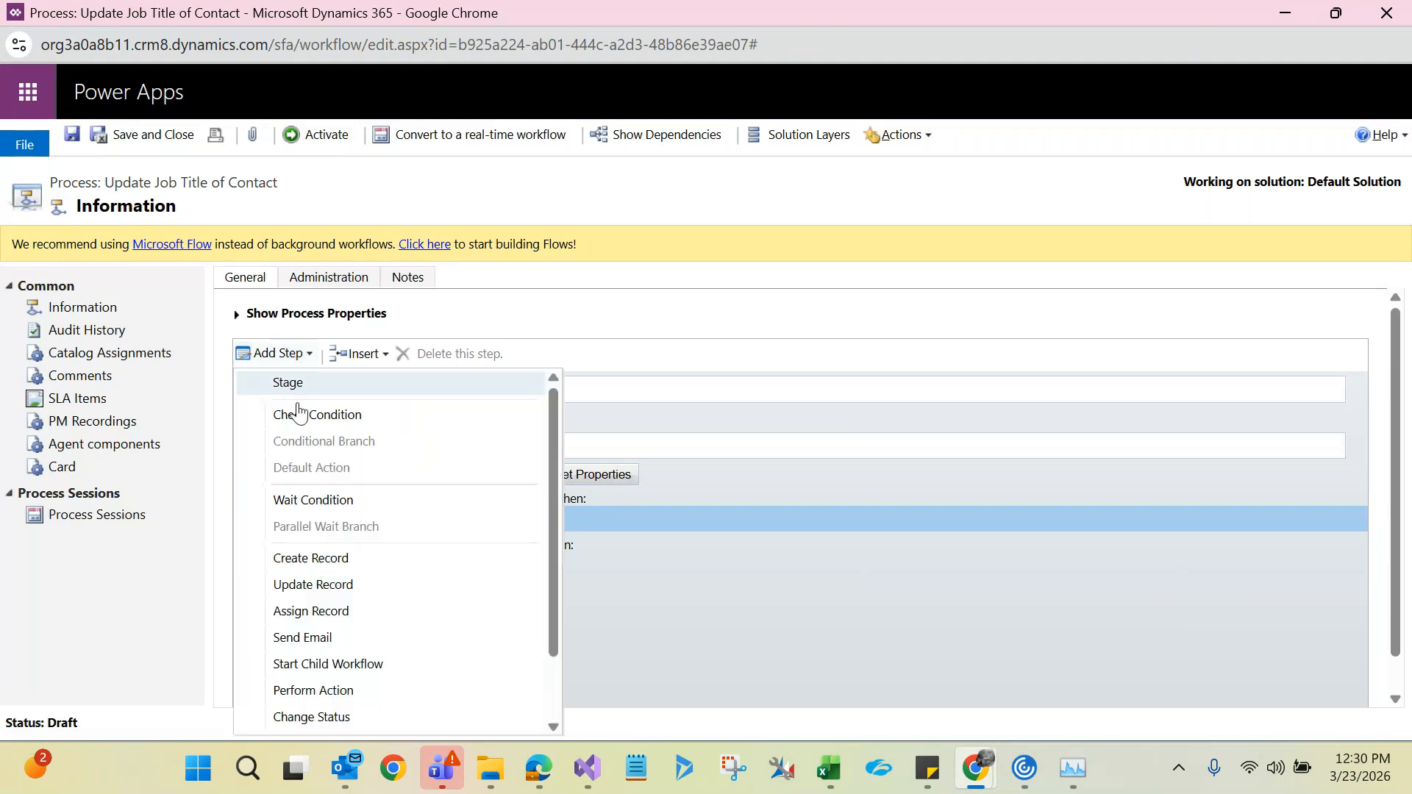
{"action": "left_click", "coordinate": [323, 586]}
{"action": "left_click", "coordinate": [403, 555]}
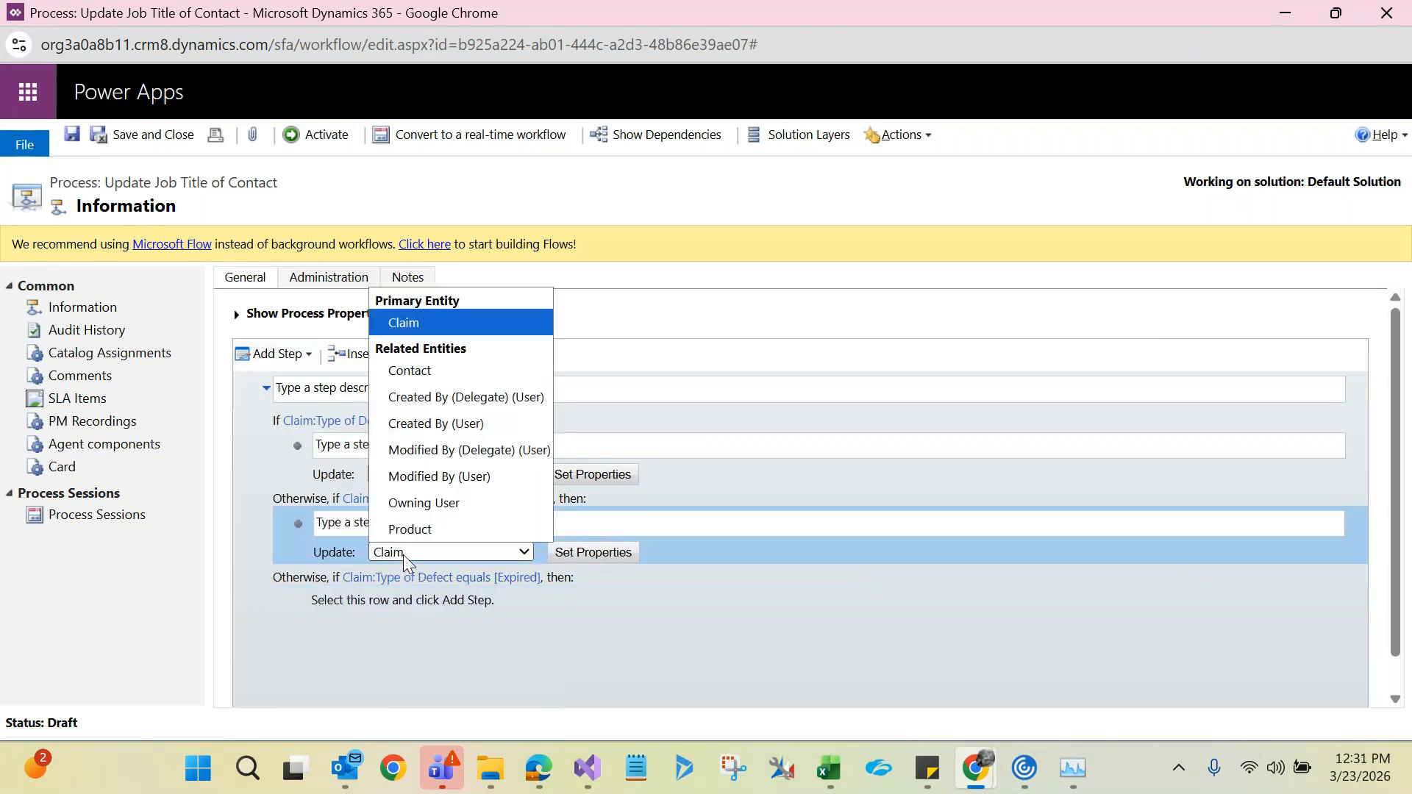
{"action": "left_click", "coordinate": [409, 371]}
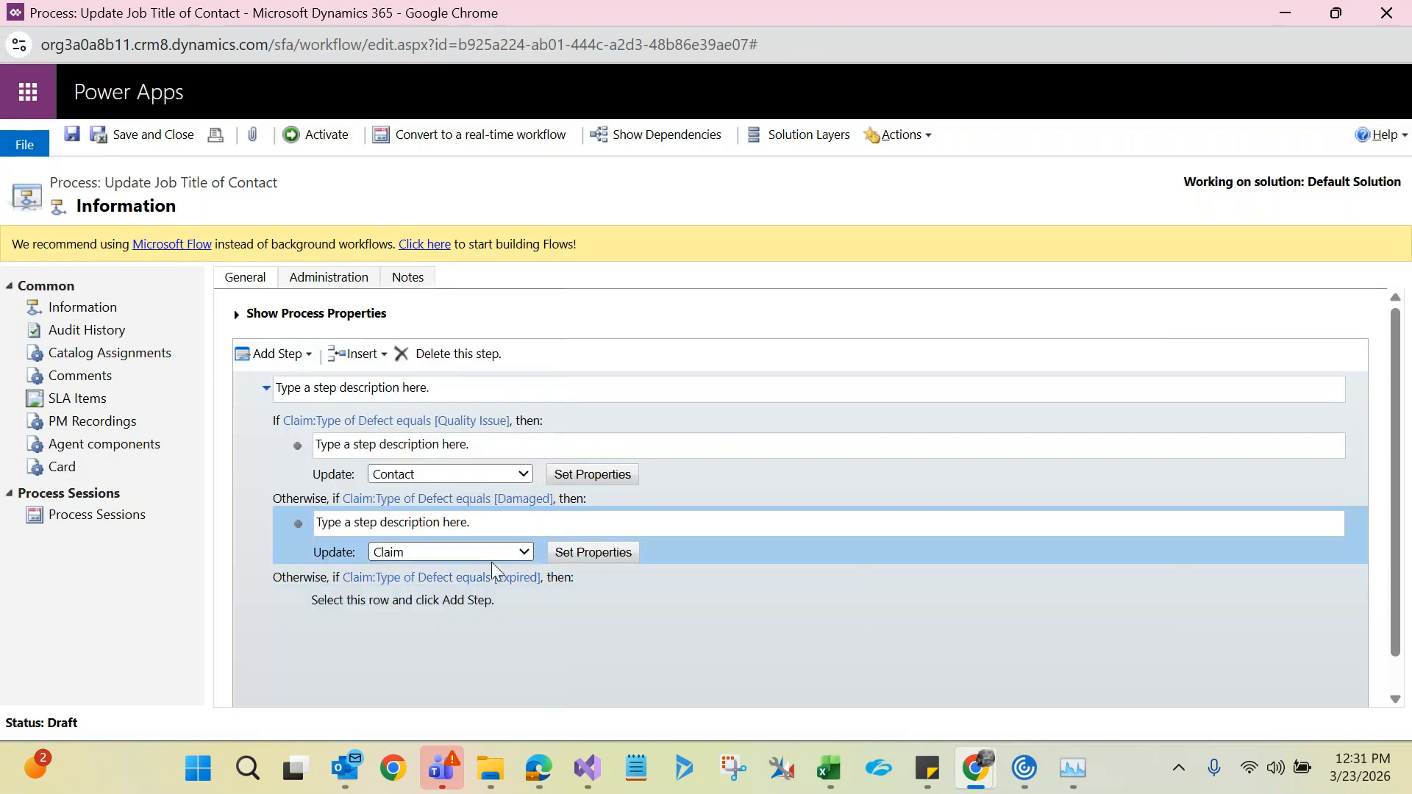
- Set the Job Title to Damaged in the Damaged branch's contact properties, and save and close them
{"action": "left_click", "coordinate": [591, 560]}
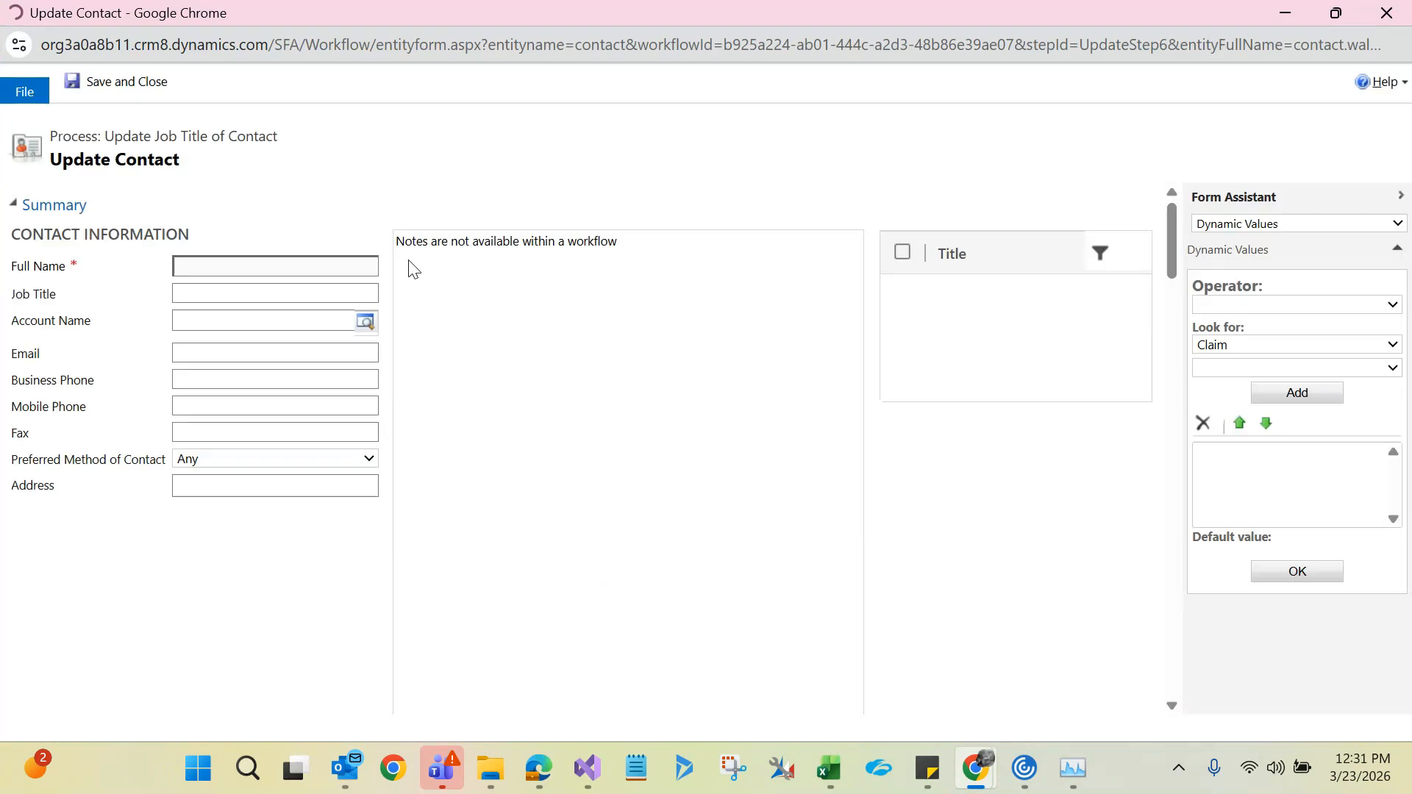
{"action": "left_click", "coordinate": [201, 292]}
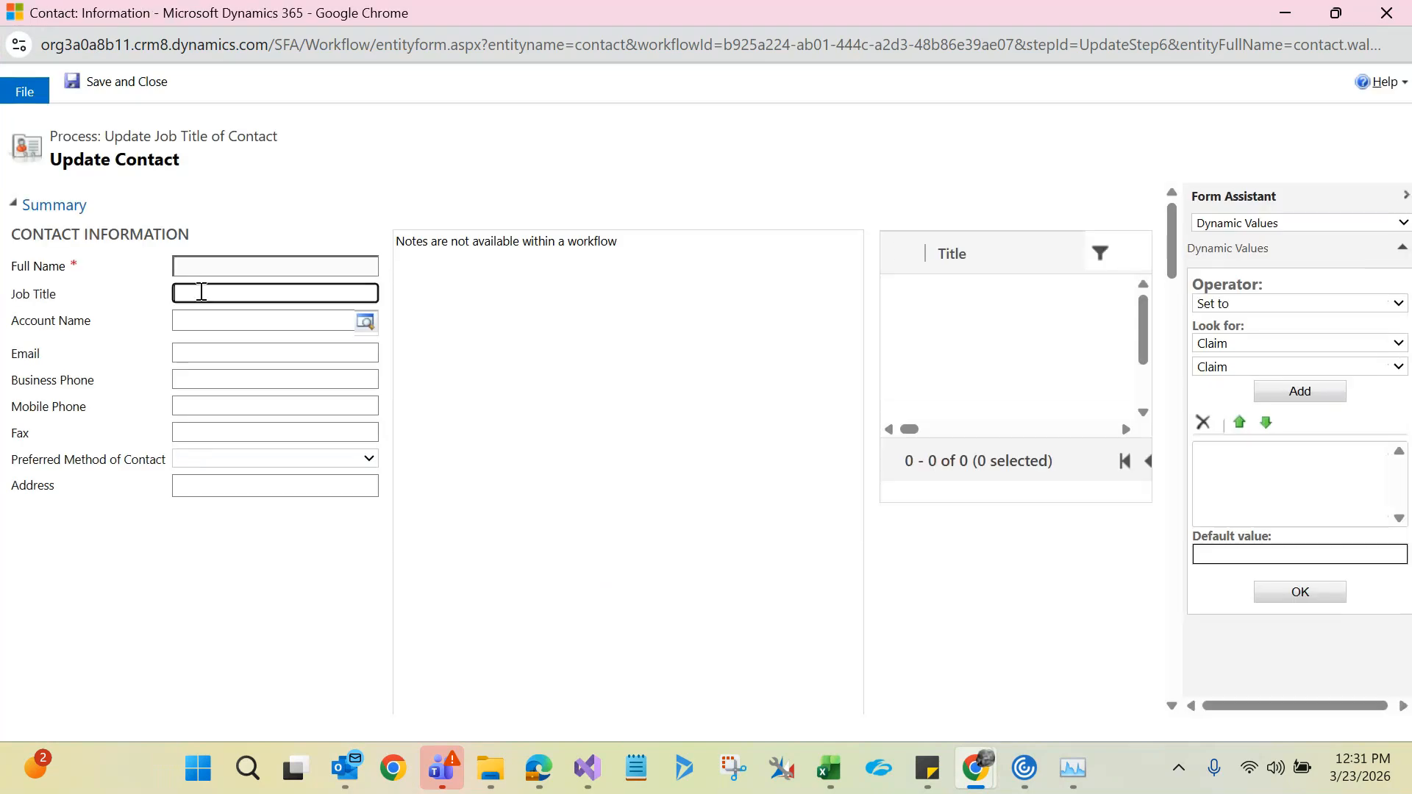
{"action": "type", "text": "Damaged"}
{"action": "left_click", "coordinate": [178, 548]}
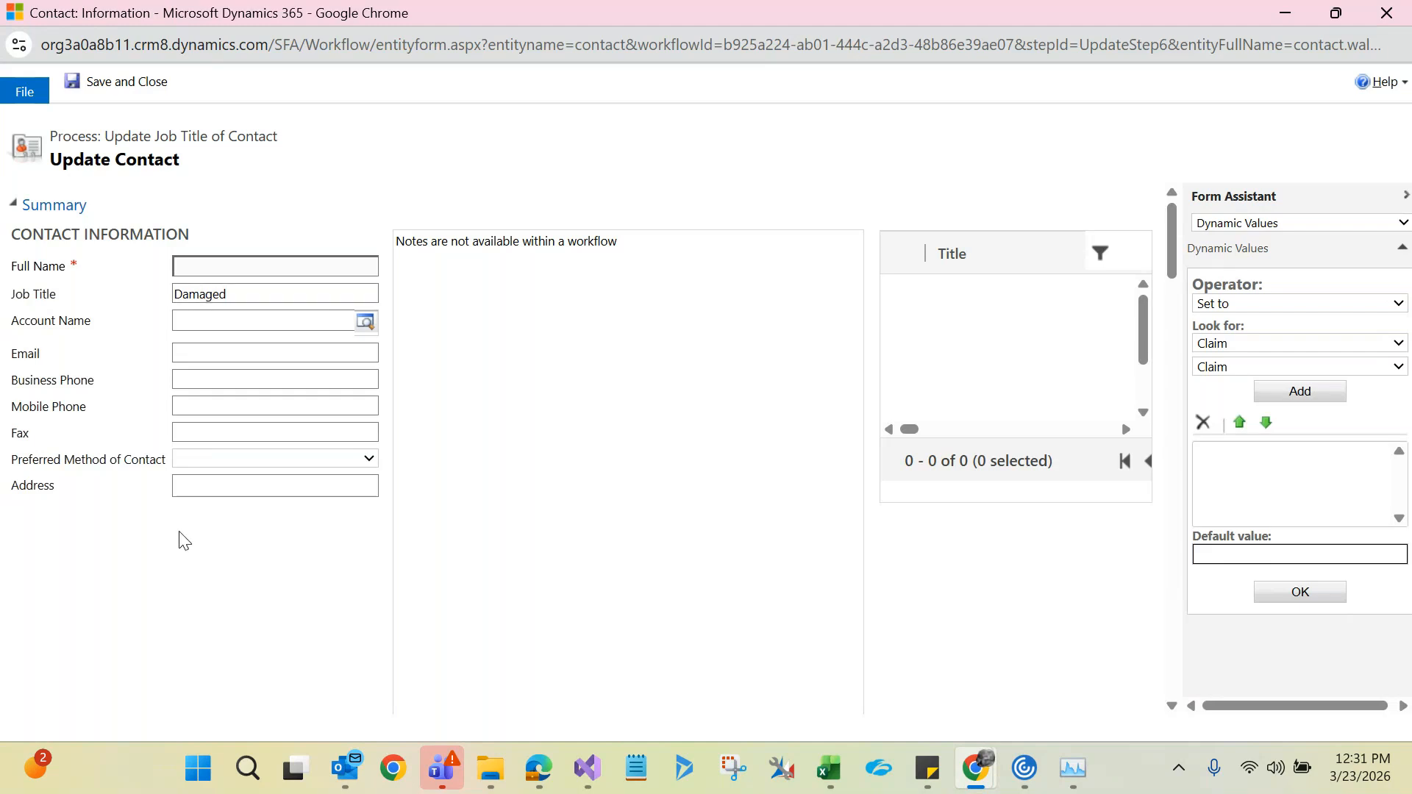
{"action": "left_click", "coordinate": [112, 84]}
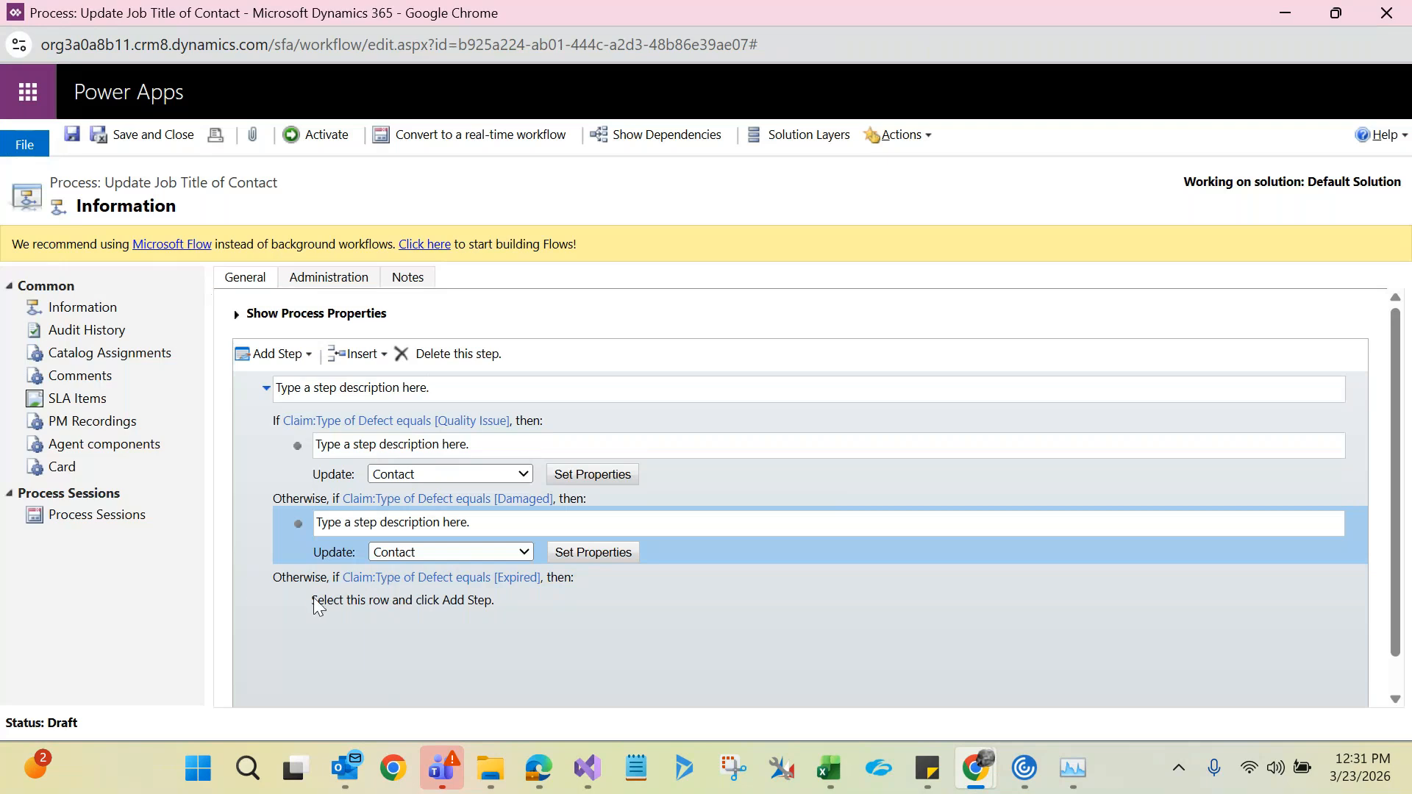
- Add an Update Record step under the Expired branch and target the related Contact
{"action": "left_click", "coordinate": [320, 603]}
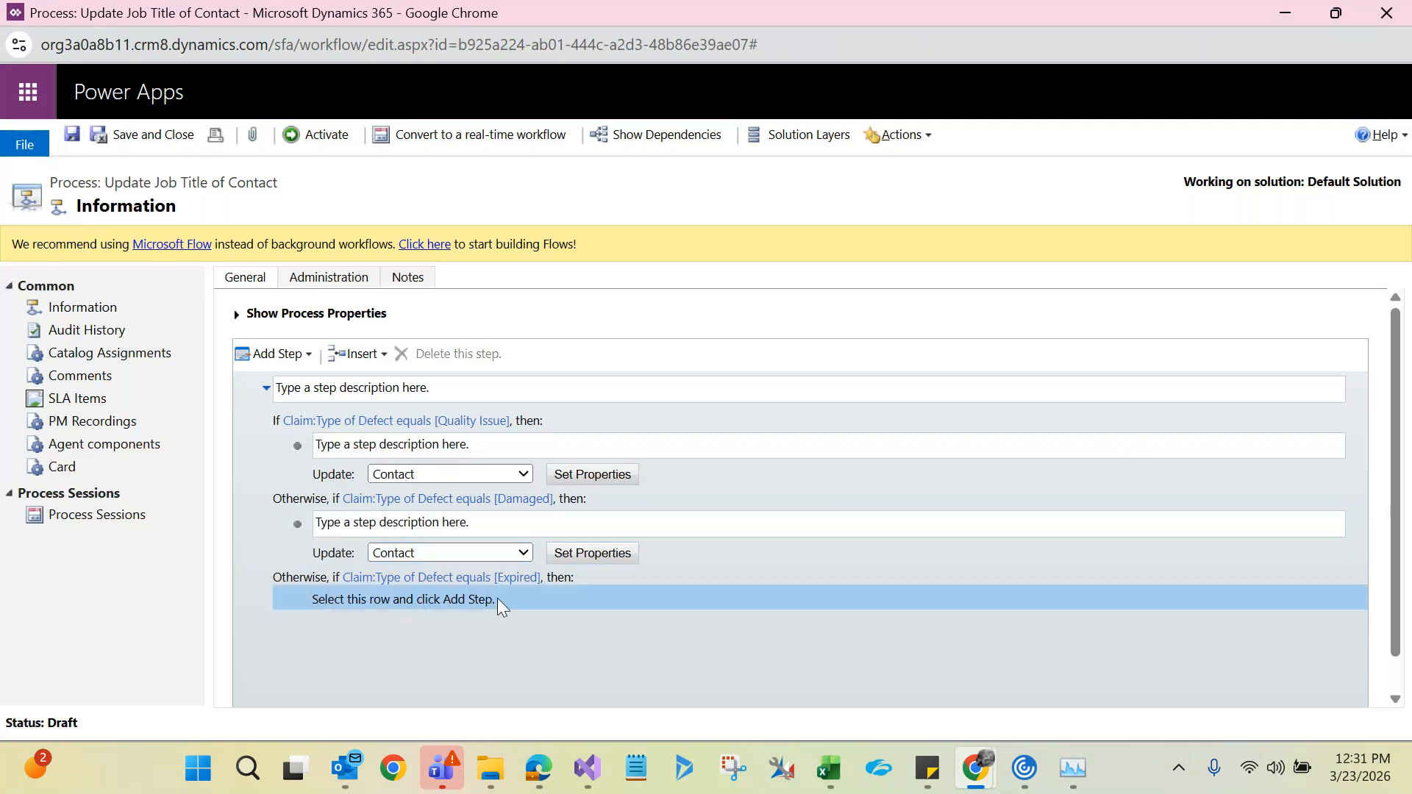
{"action": "left_click", "coordinate": [276, 355]}
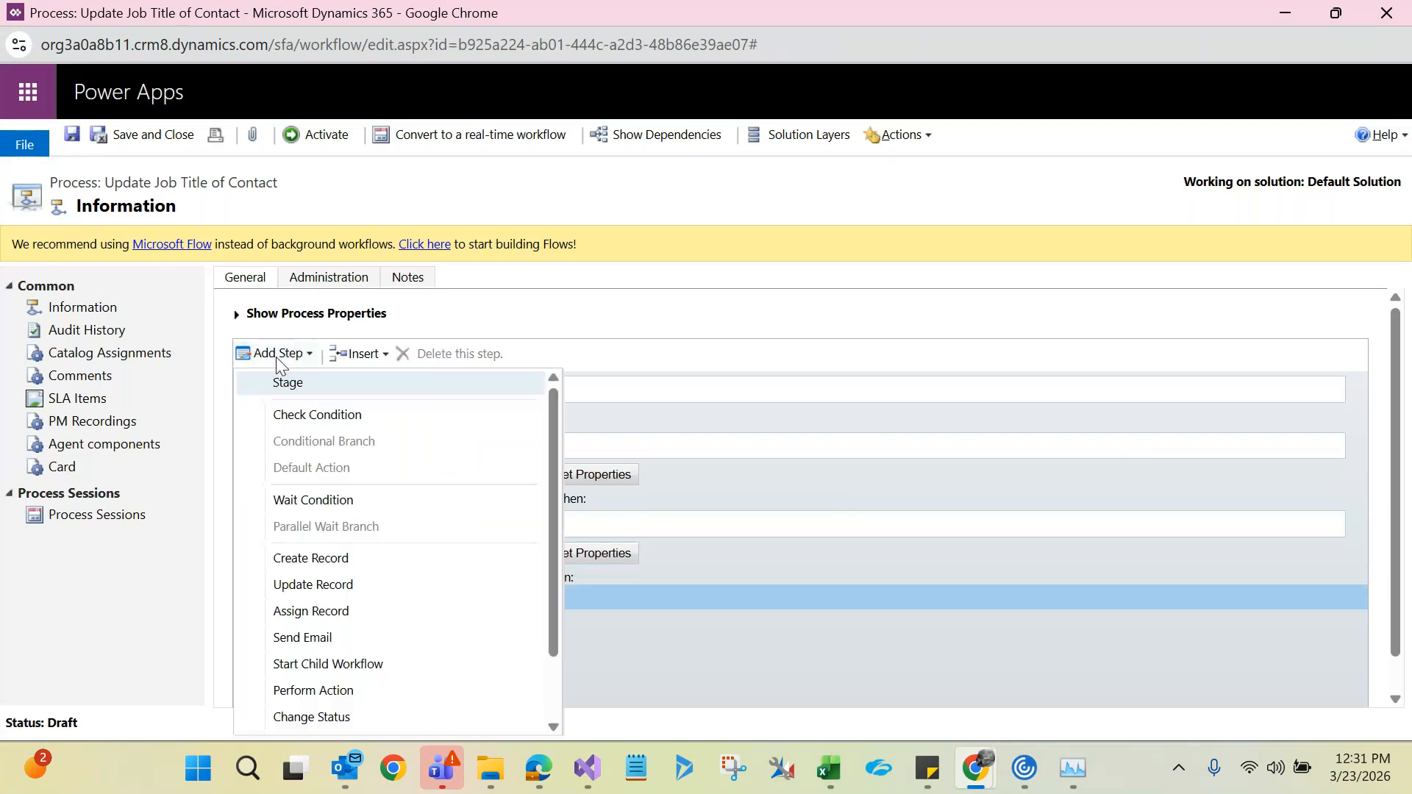
{"action": "left_click", "coordinate": [302, 586]}
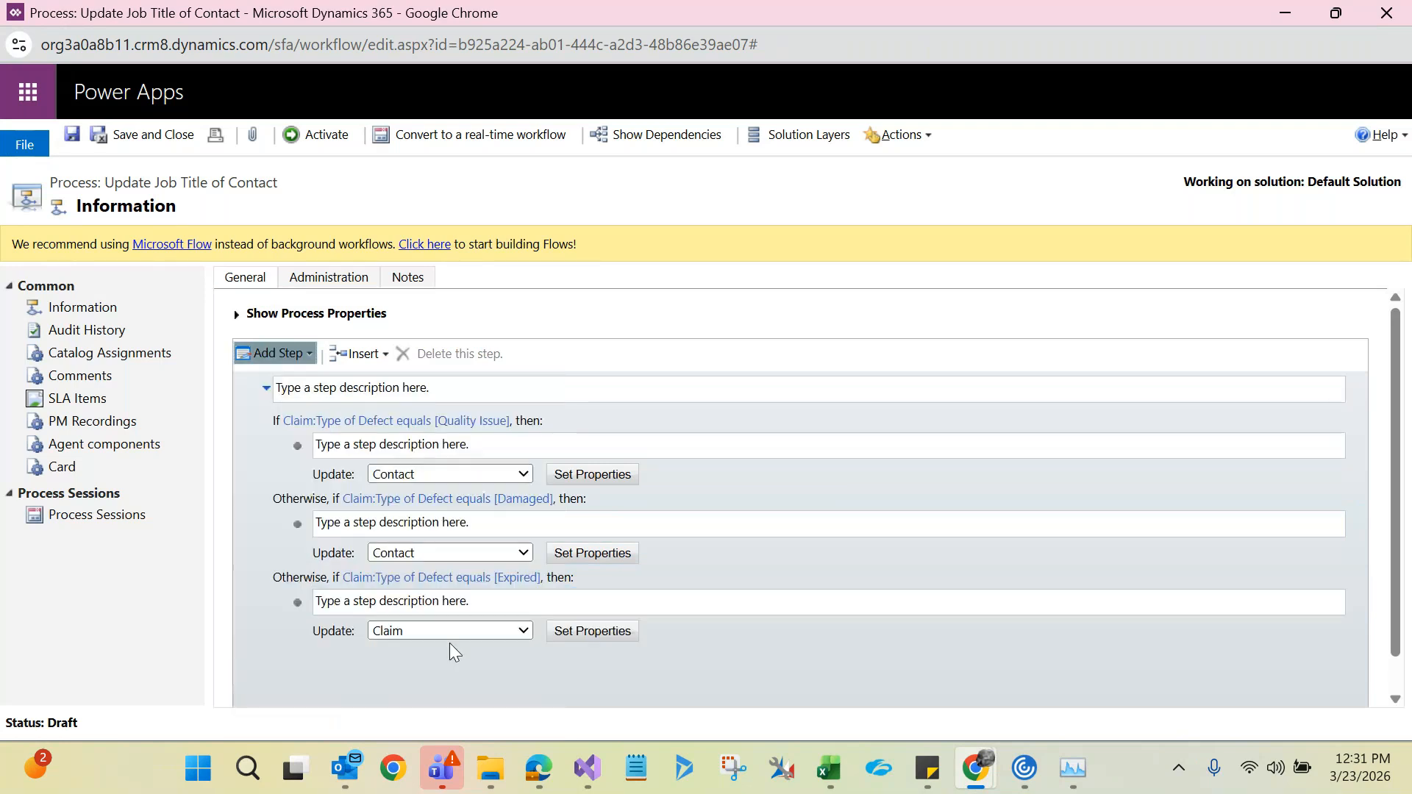
{"action": "left_click", "coordinate": [452, 634]}
{"action": "left_click", "coordinate": [436, 446]}
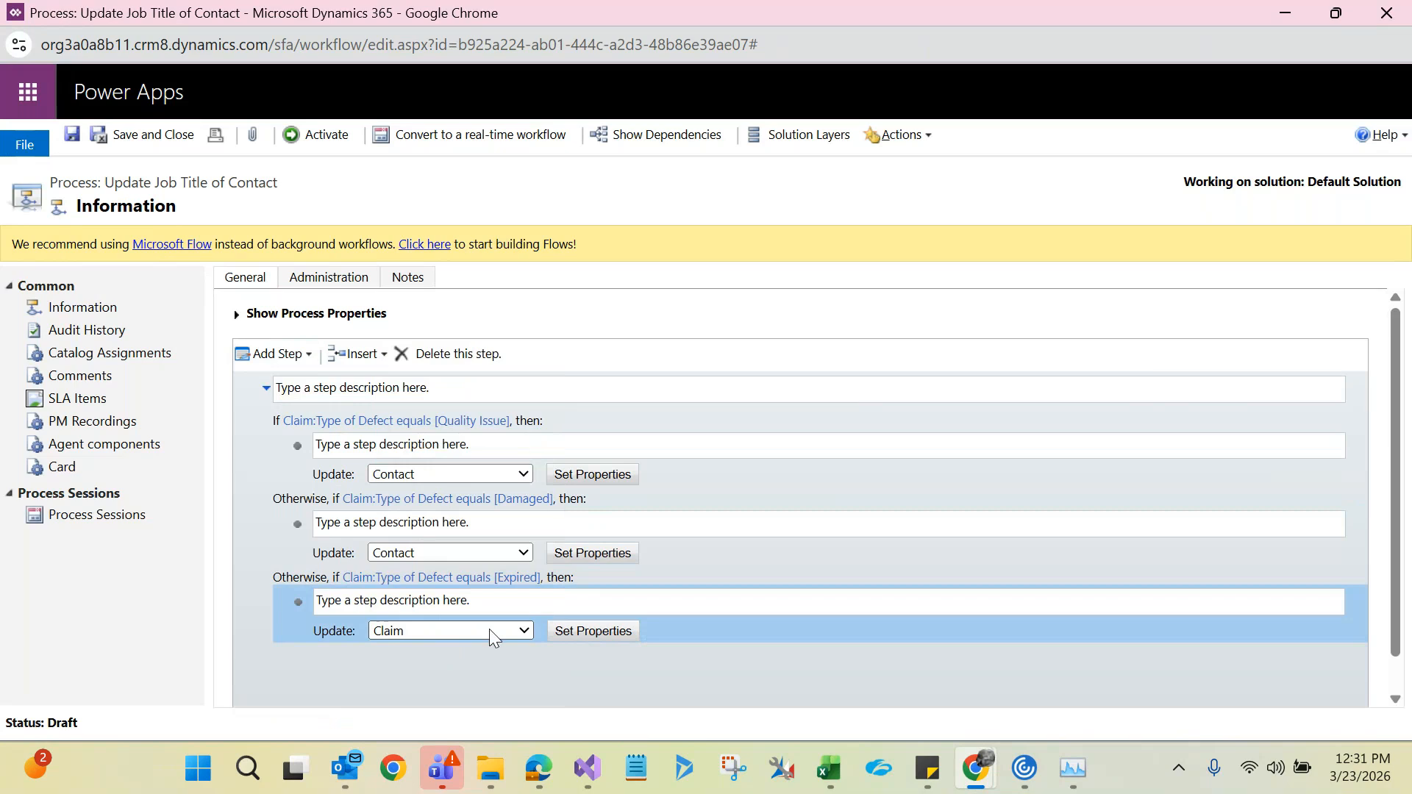
- Set the Job Title to Expired in the Expired branch's contact properties, and save and close them
{"action": "left_click", "coordinate": [585, 635]}
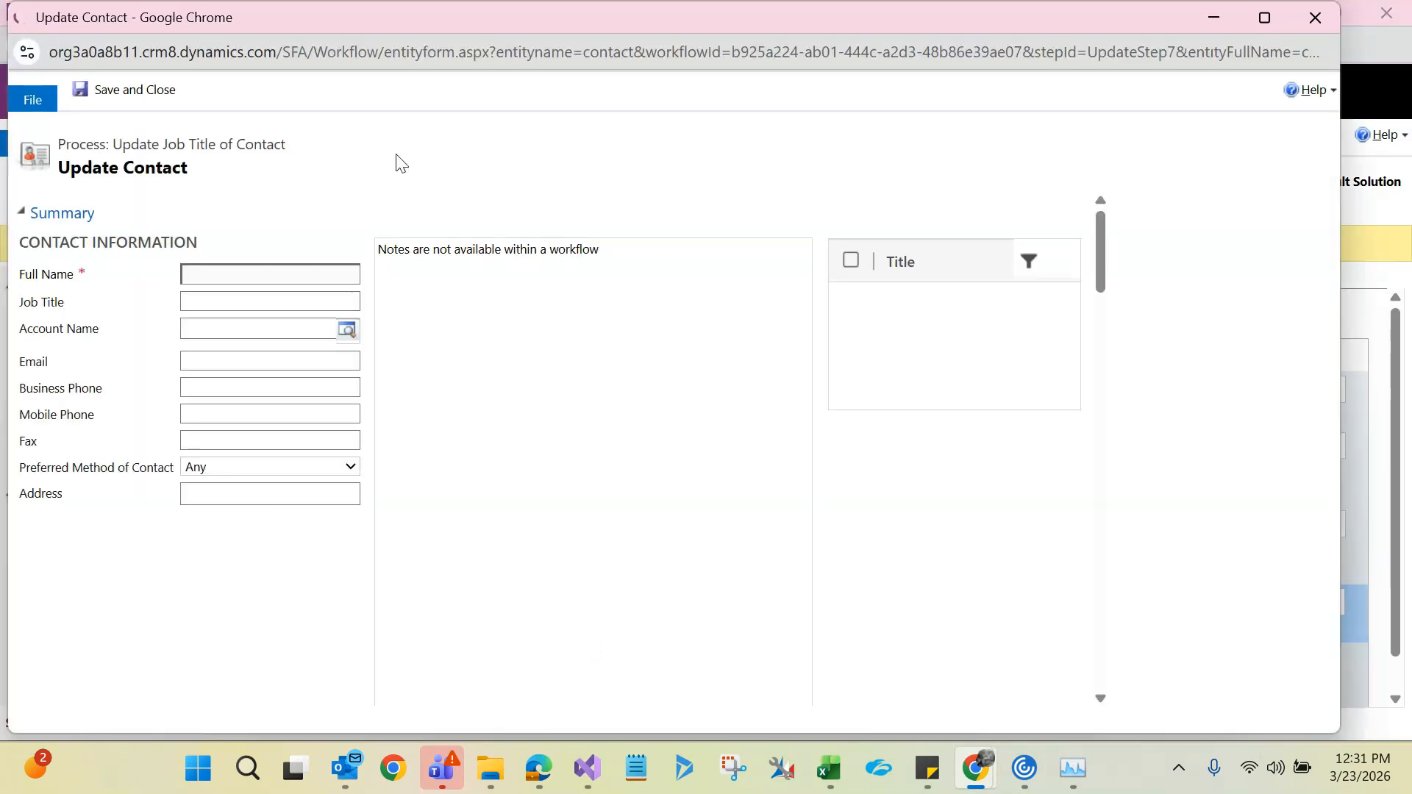
{"action": "left_click", "coordinate": [206, 303]}
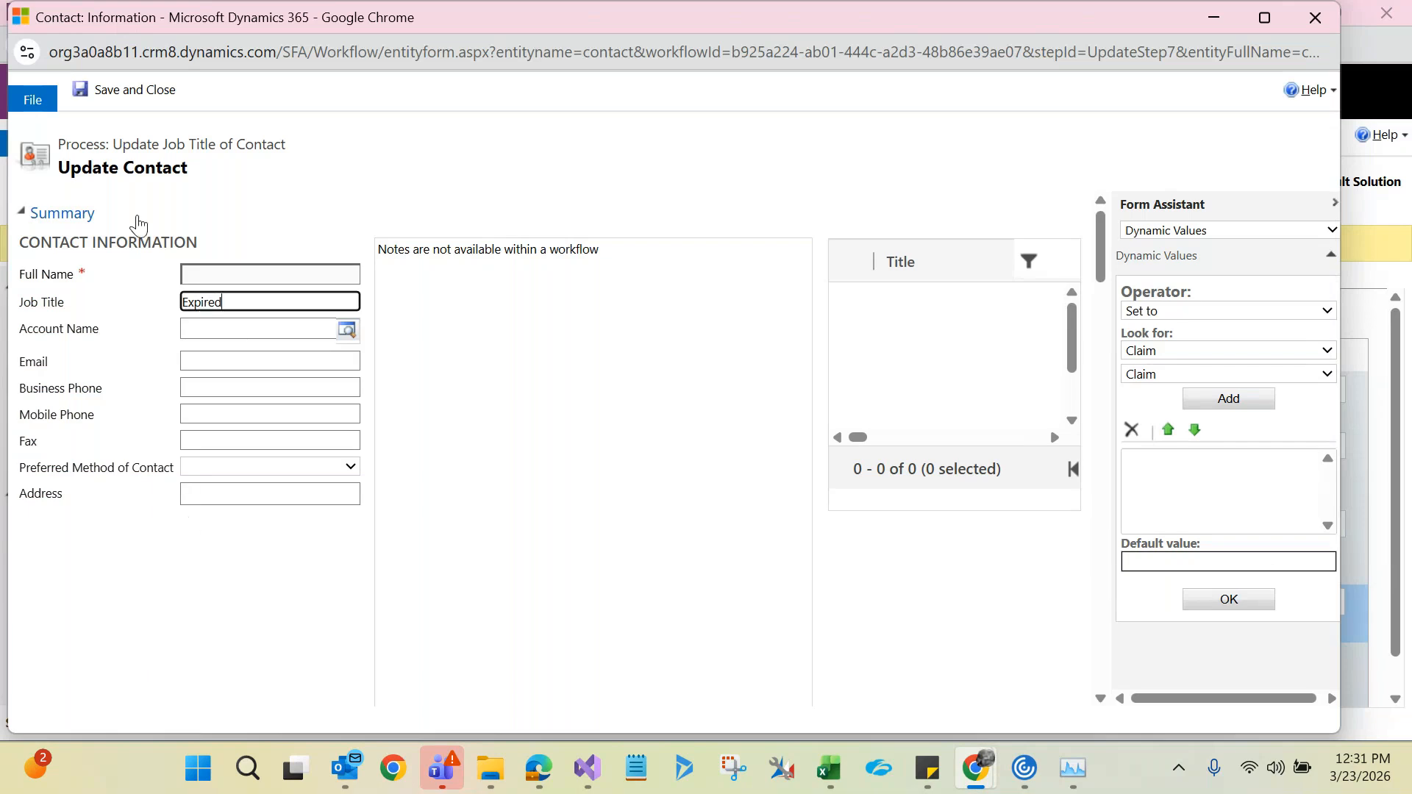
{"action": "left_click", "coordinate": [125, 91]}
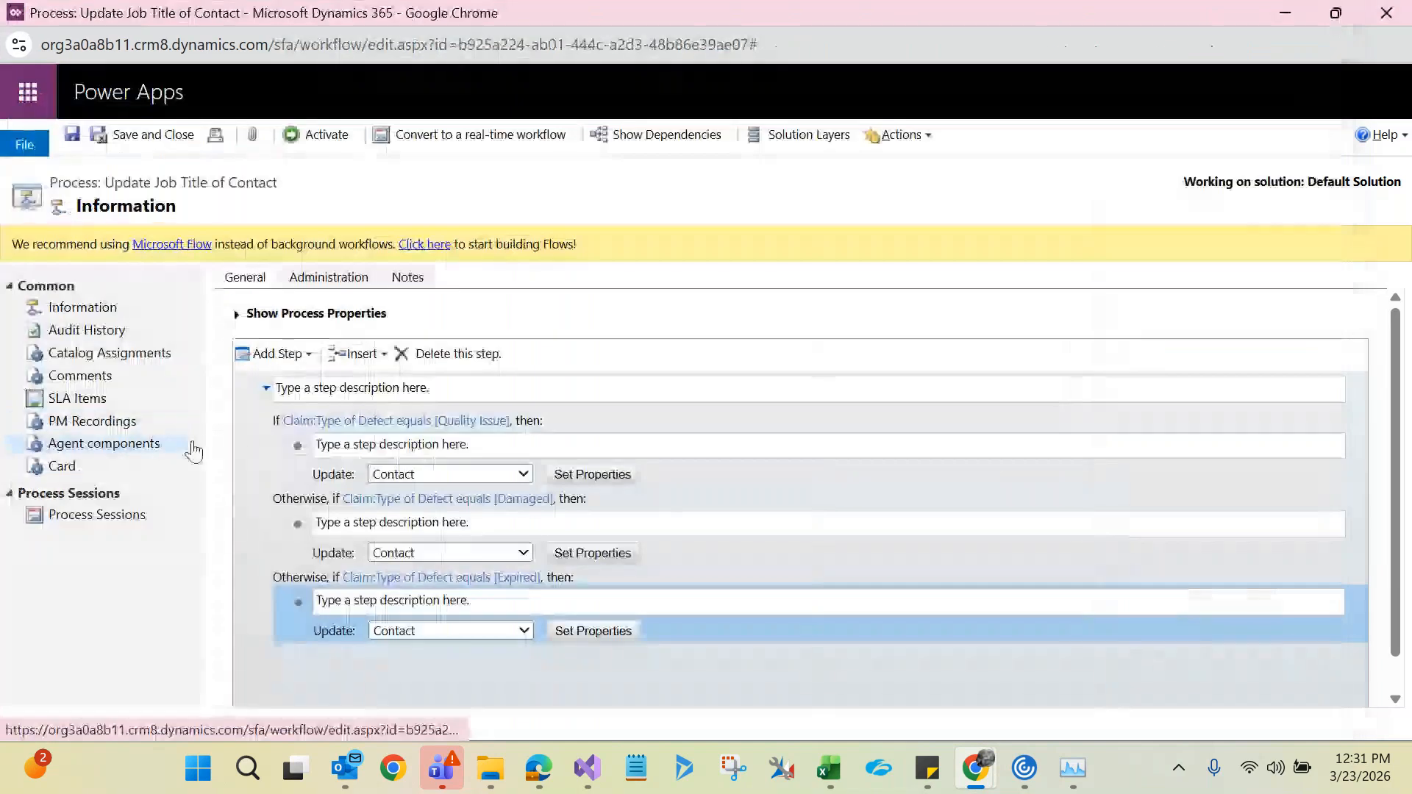
- Go over the three update steps, activate the Update Job Title of Contact workflow, and view its activated steps and properties
{"action": "left_click", "coordinate": [297, 465]}
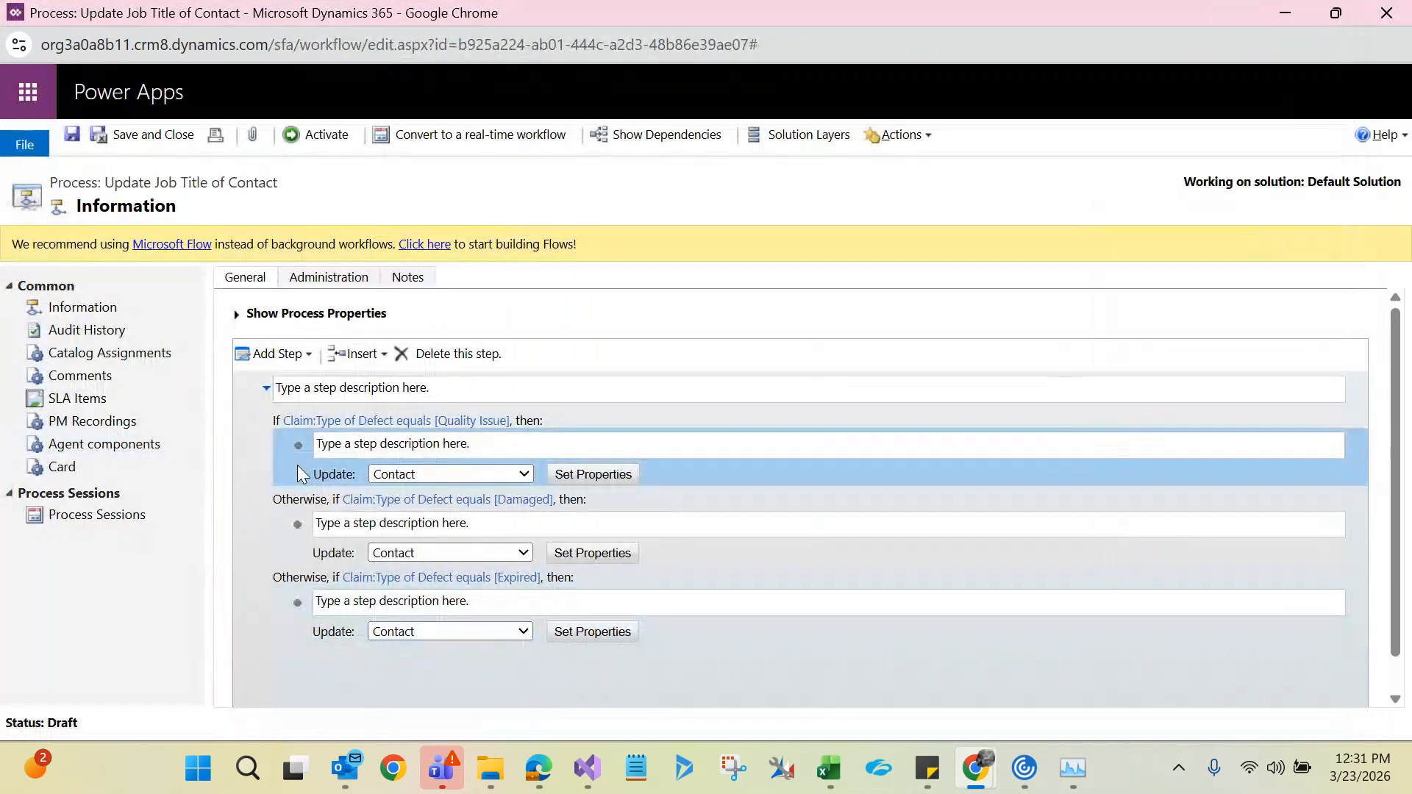
{"action": "left_click", "coordinate": [294, 553]}
{"action": "left_click", "coordinate": [305, 603]}
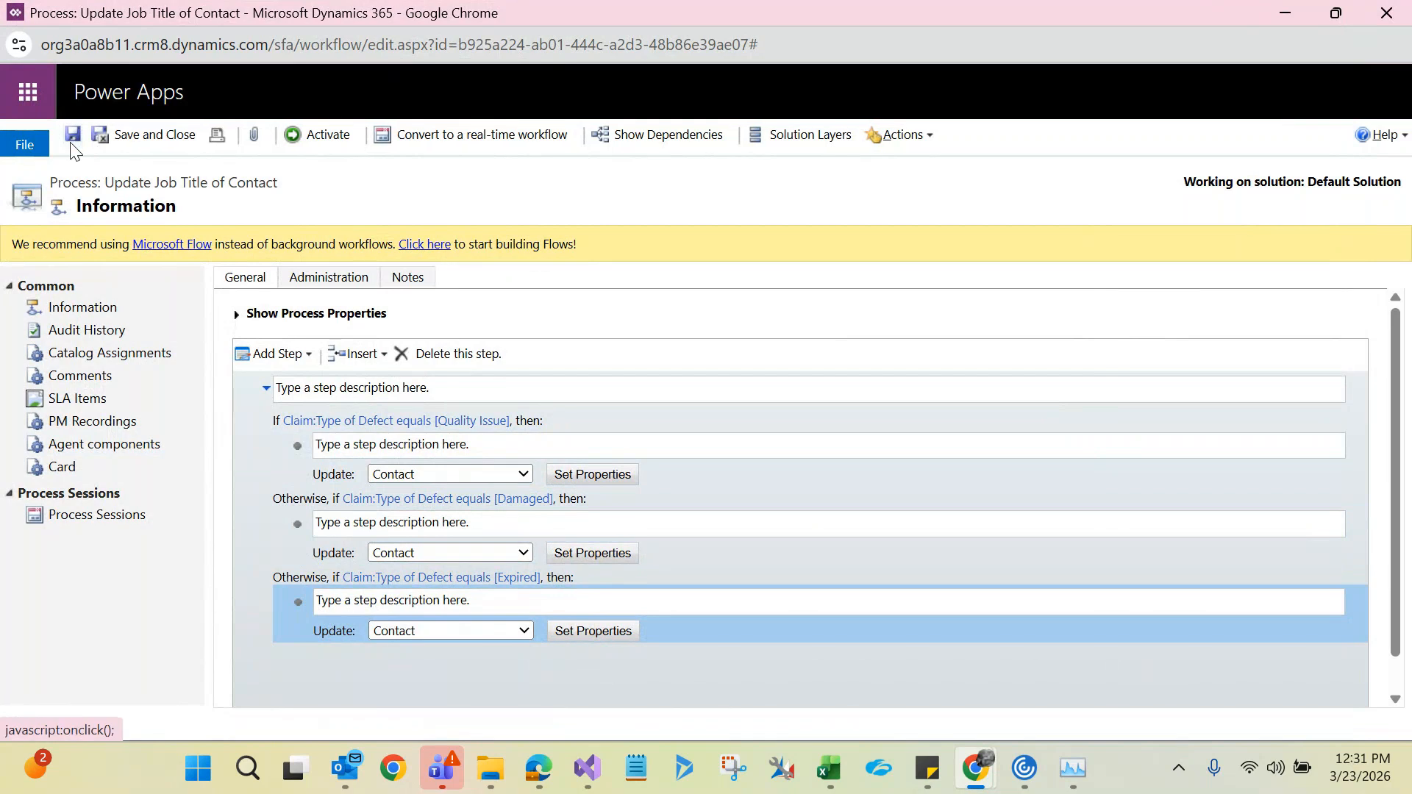
{"action": "left_click", "coordinate": [288, 143]}
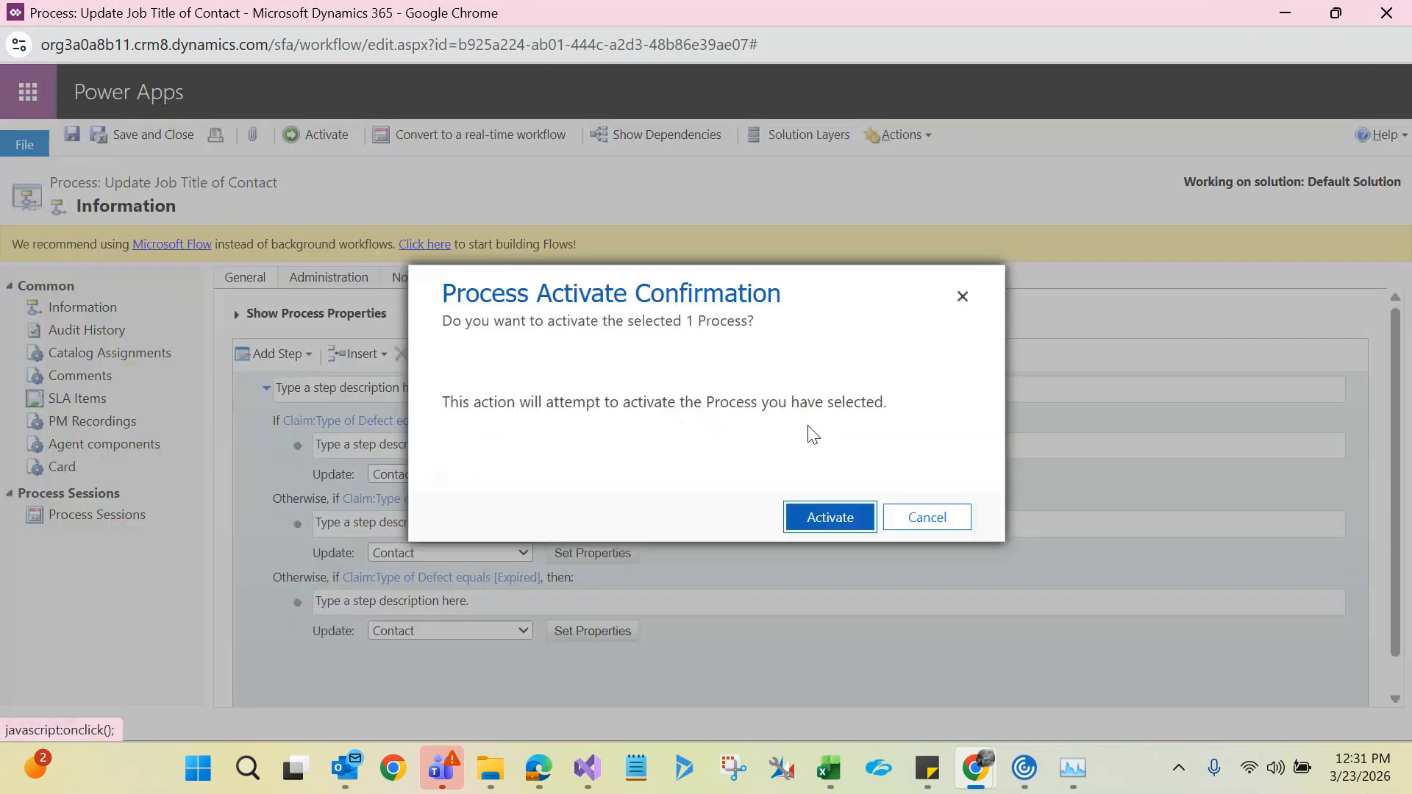
{"action": "left_click", "coordinate": [828, 517]}
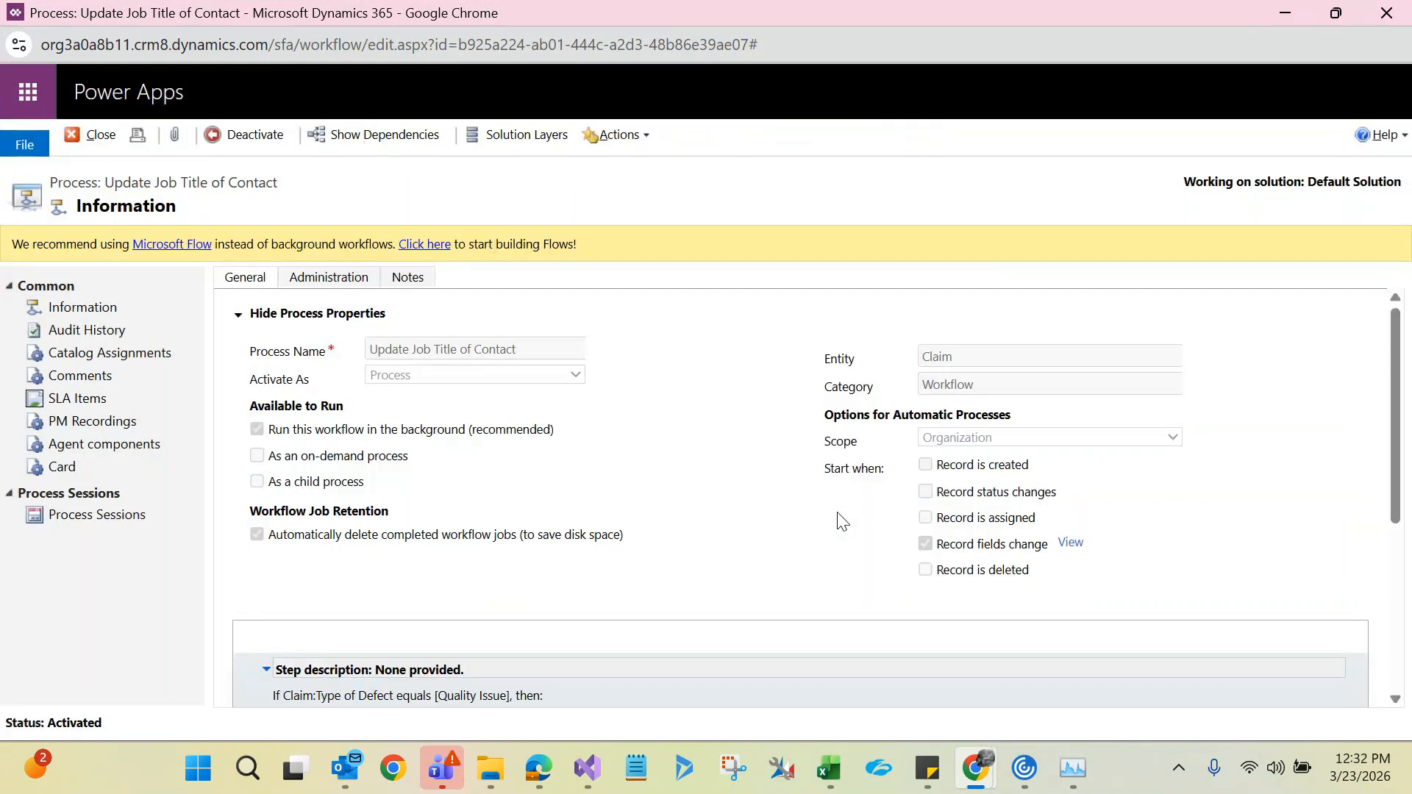
{"action": "left_click", "coordinate": [242, 320]}
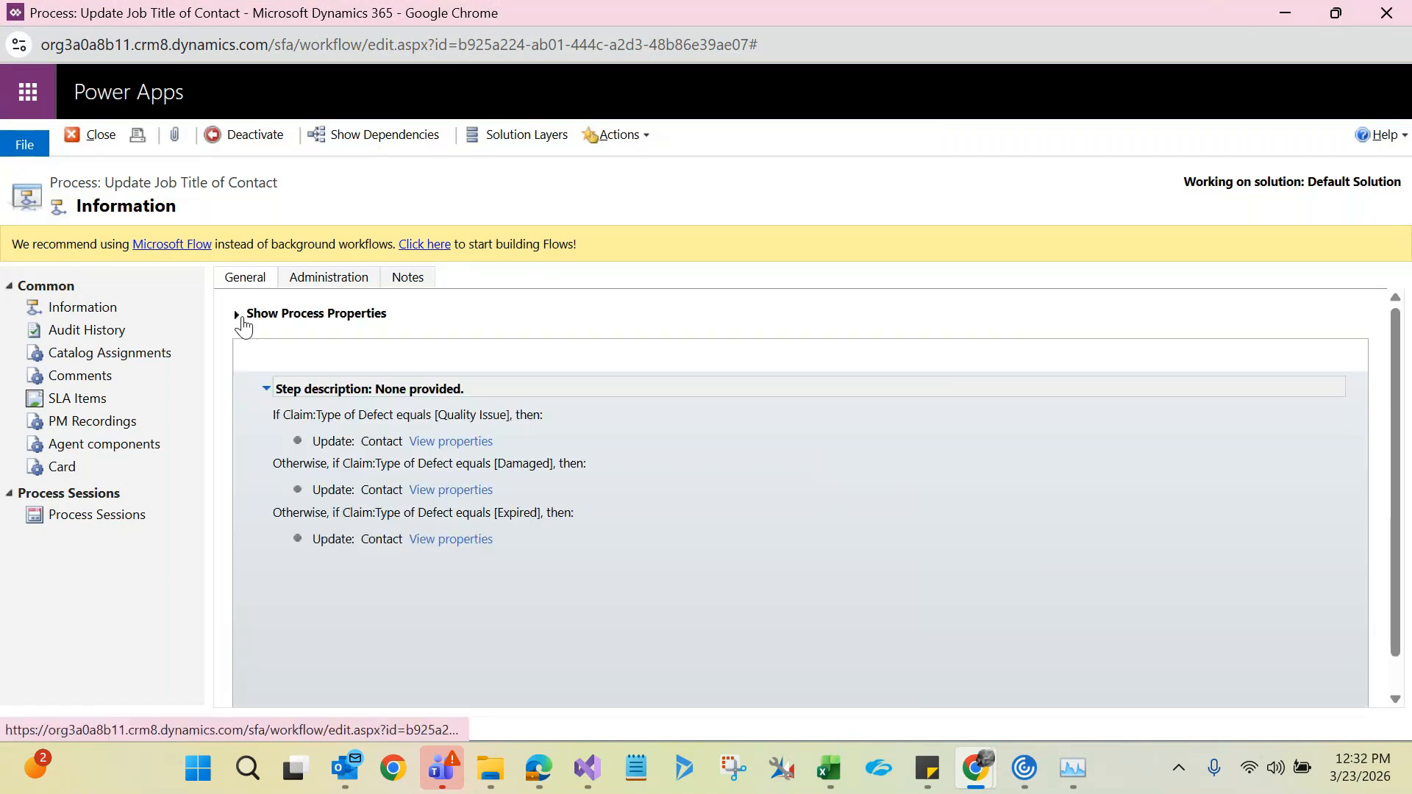
{"action": "left_click", "coordinate": [243, 322]}
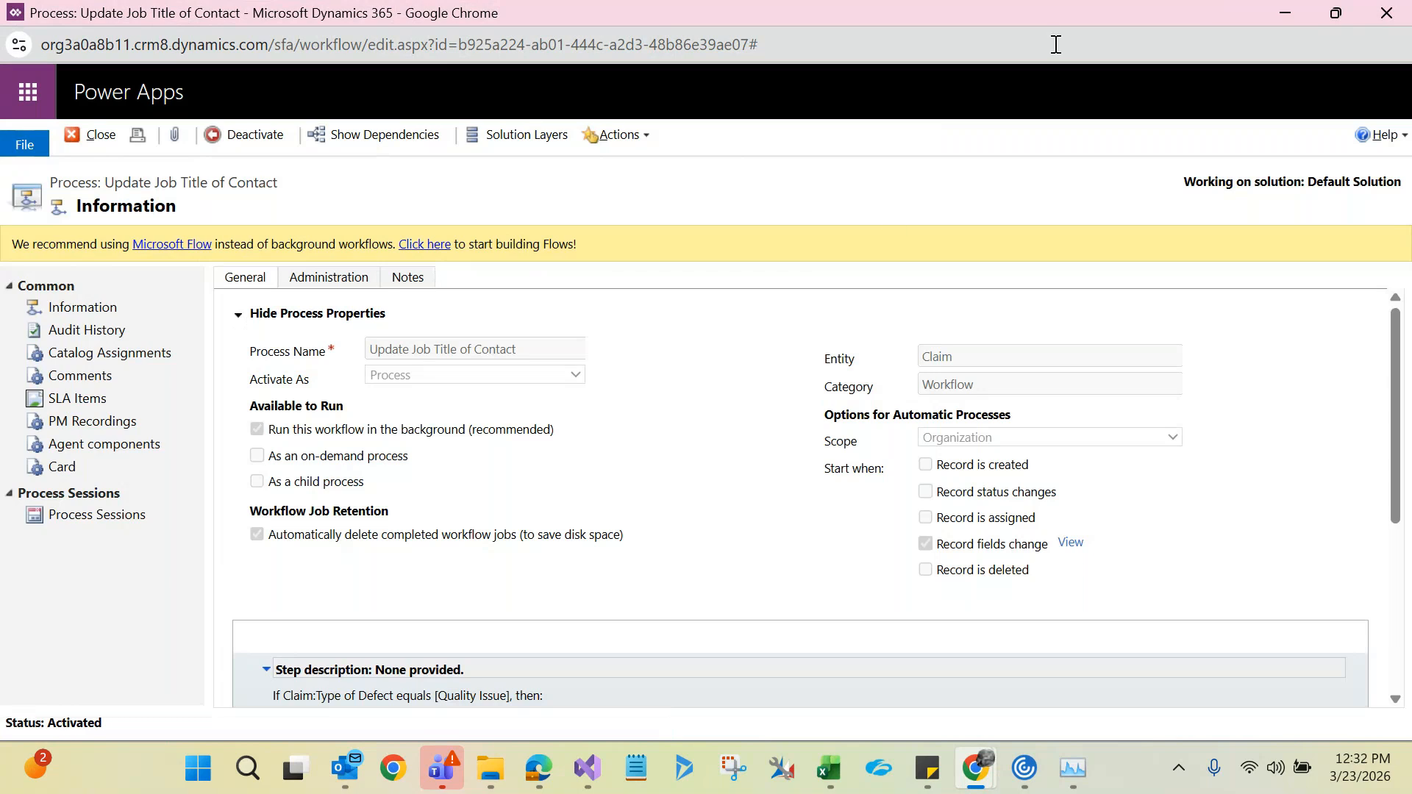
- Return to the open claim record, replace its contact with the third contact offered by the lookup, and save the claim
{"action": "left_click", "coordinate": [1286, 12]}
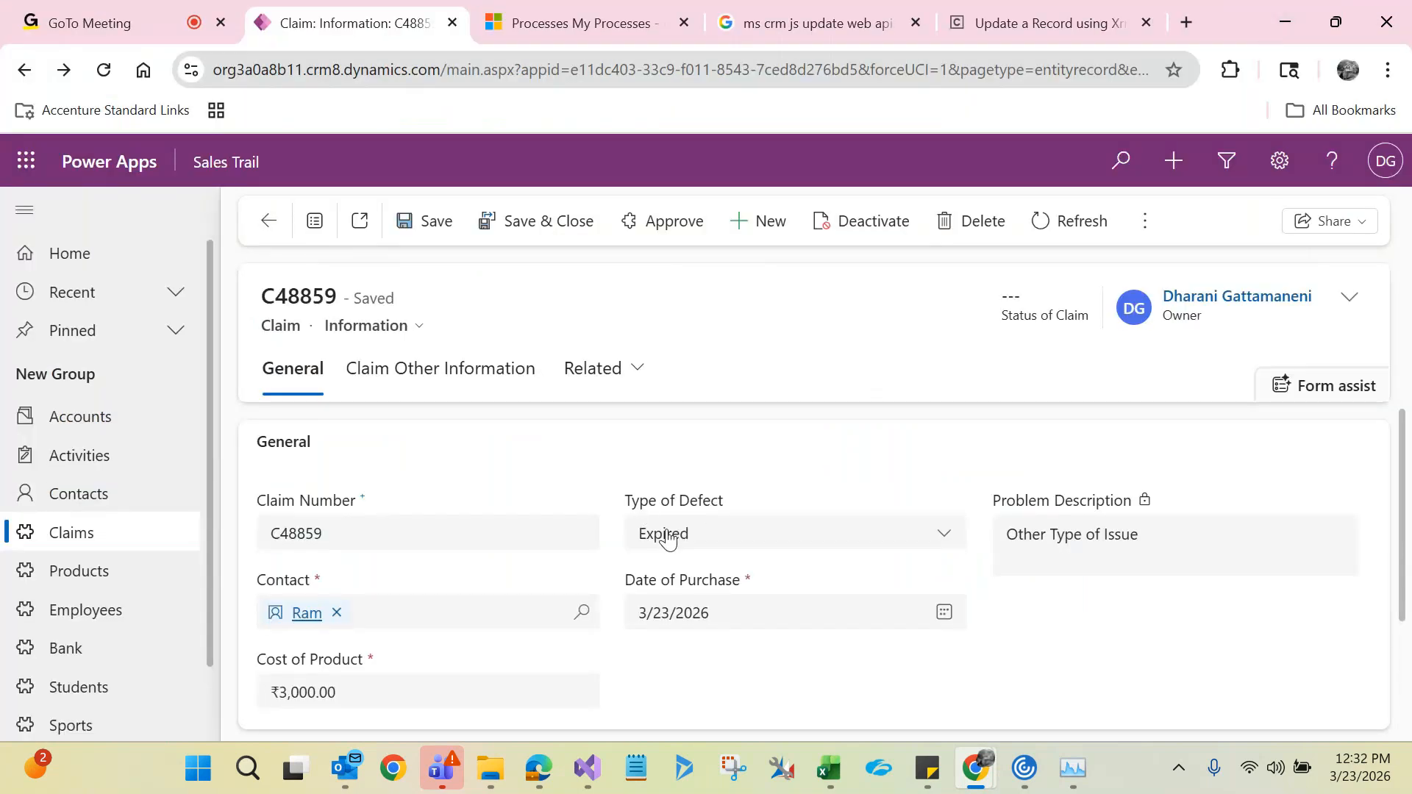
{"action": "left_click", "coordinate": [337, 614]}
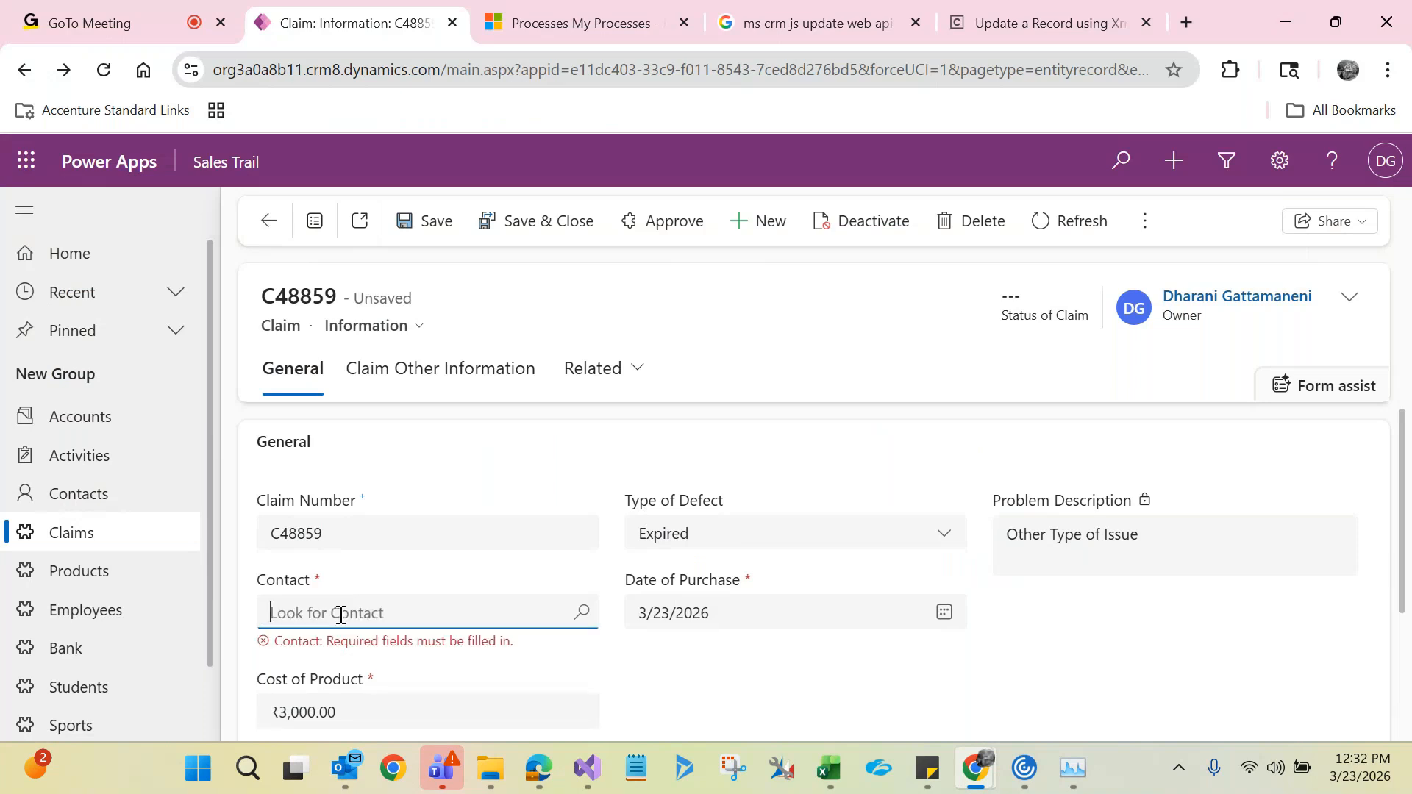
{"action": "left_click", "coordinate": [341, 614]}
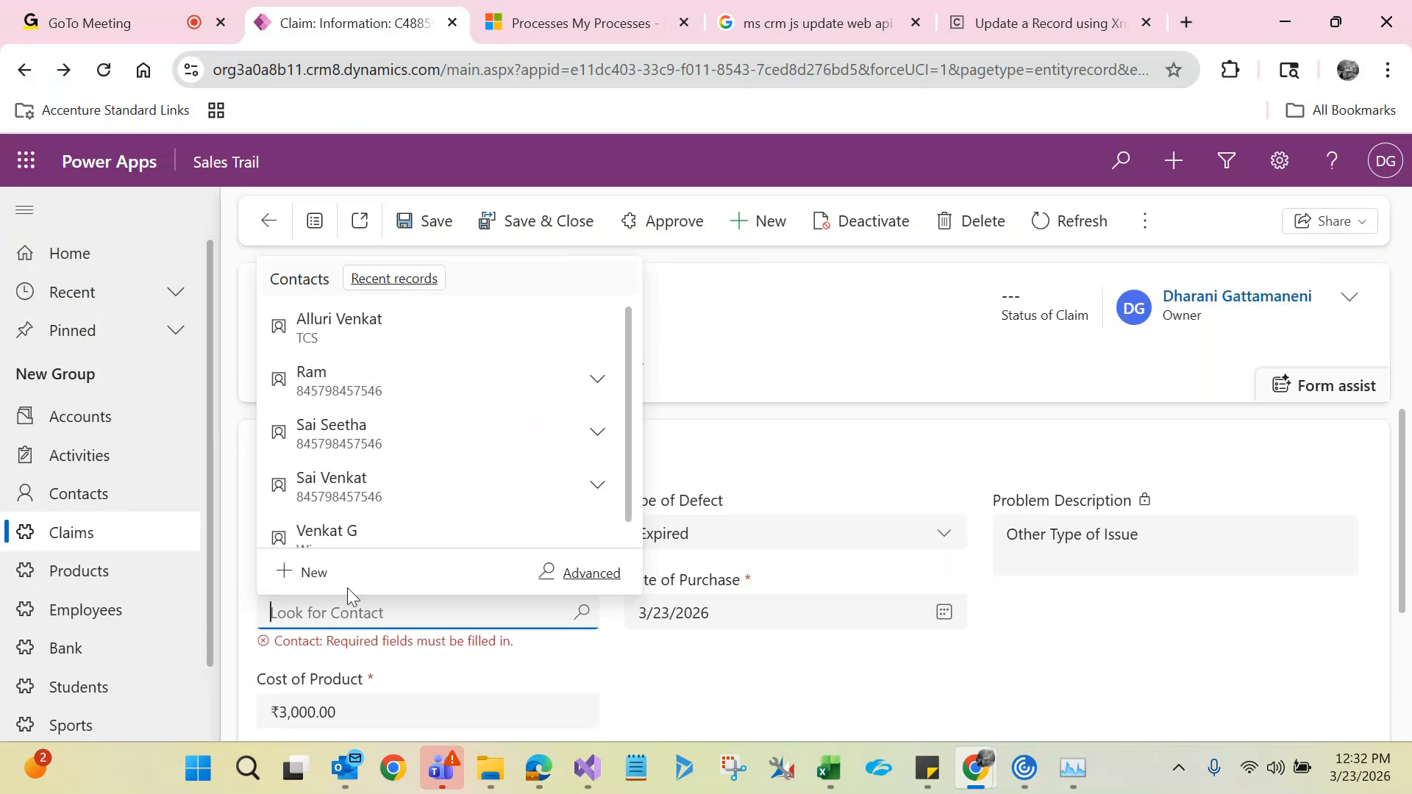
{"action": "left_click", "coordinate": [355, 449]}
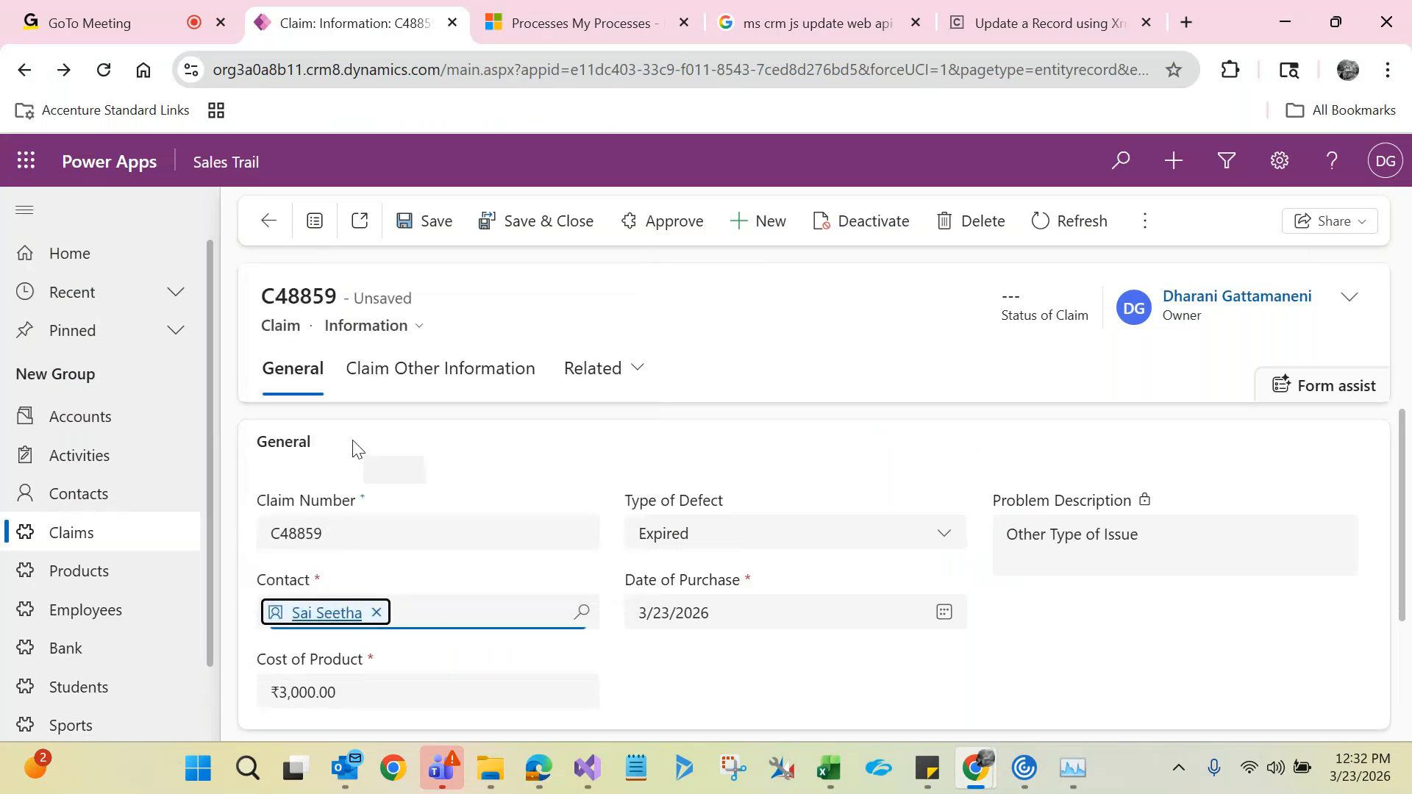
{"action": "left_click", "coordinate": [437, 237]}
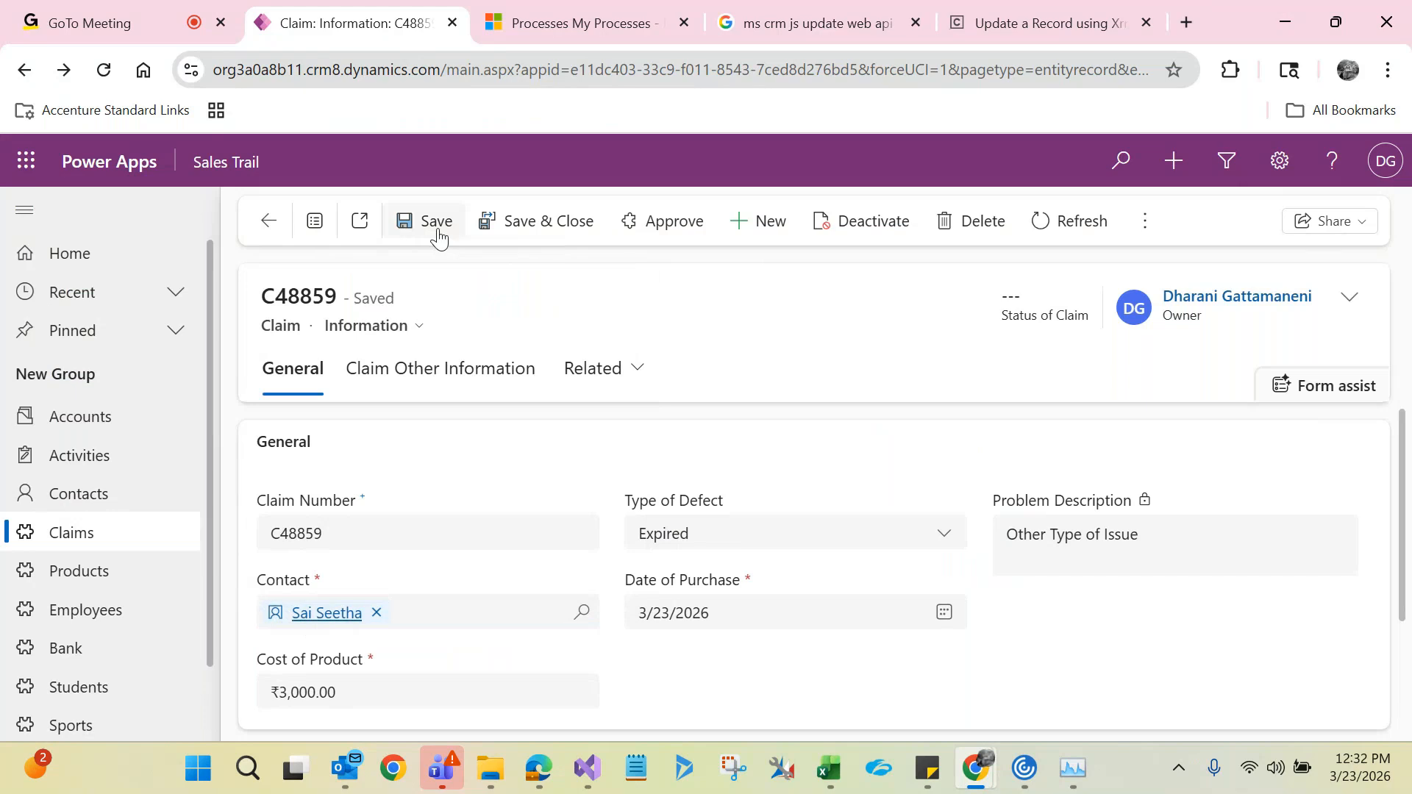
- Open the claim's Background Processes and refresh the list of system jobs
{"action": "left_click", "coordinate": [606, 377]}
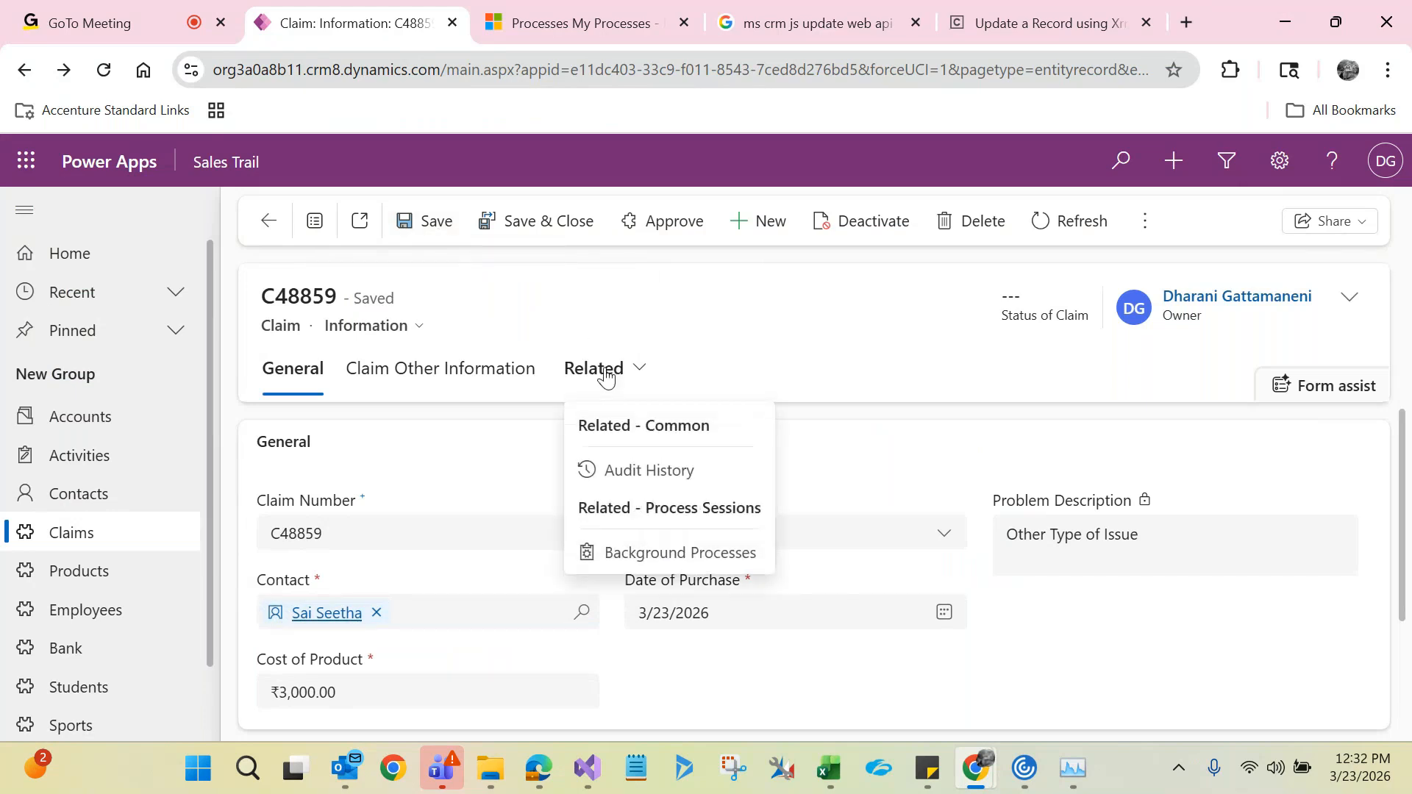
{"action": "left_click", "coordinate": [617, 556]}
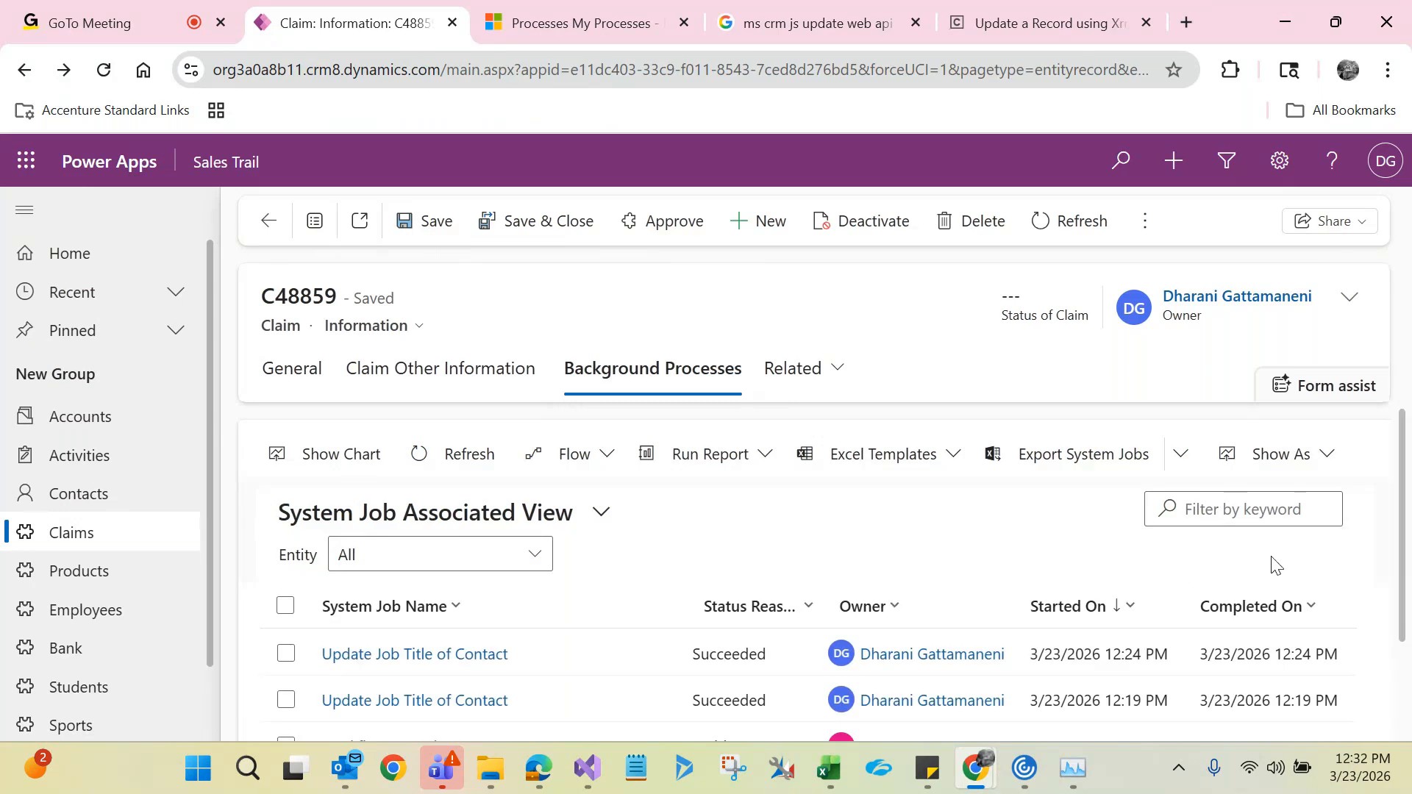
{"action": "left_click_drag", "start_coordinate": [1399, 545], "coordinate": [1399, 587]}
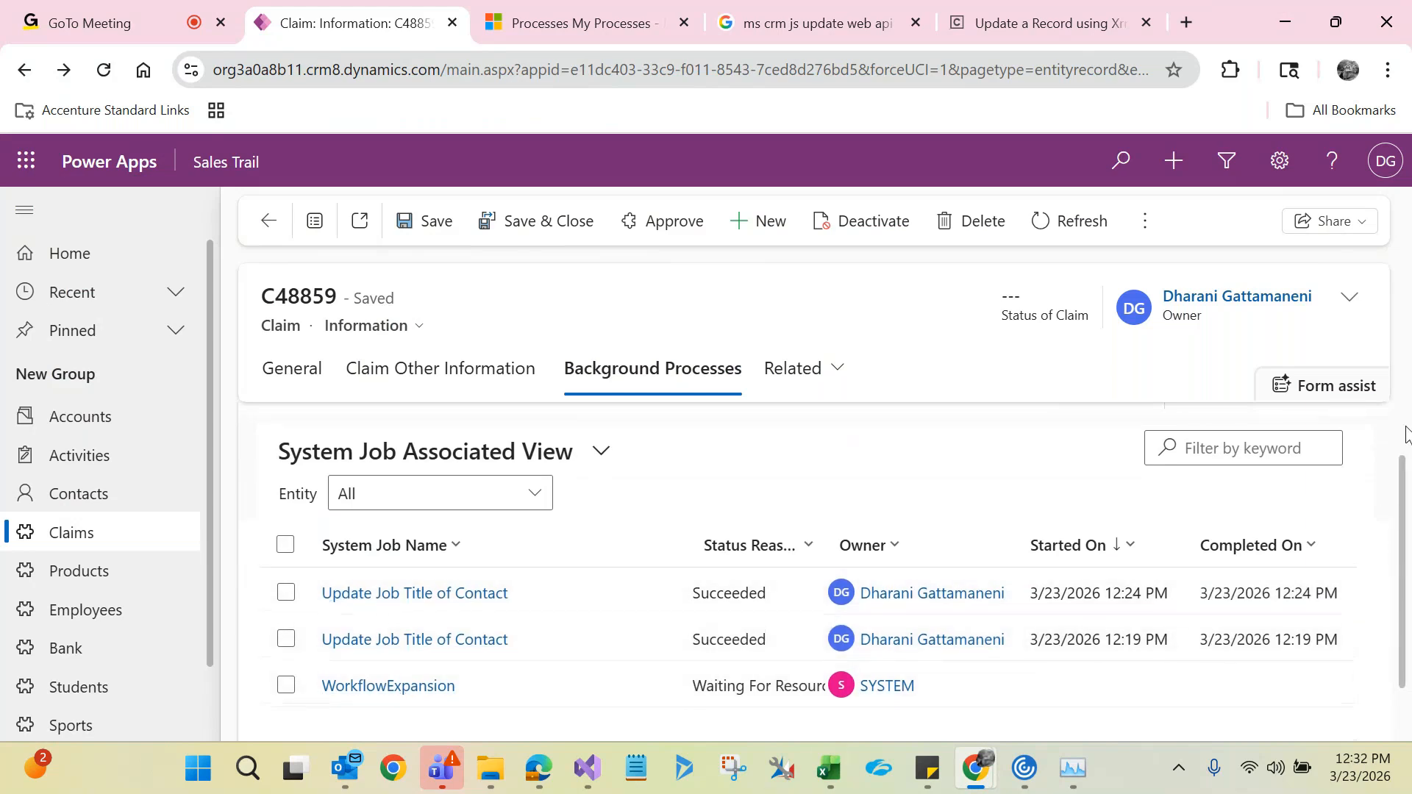
{"action": "left_click", "coordinate": [470, 456]}
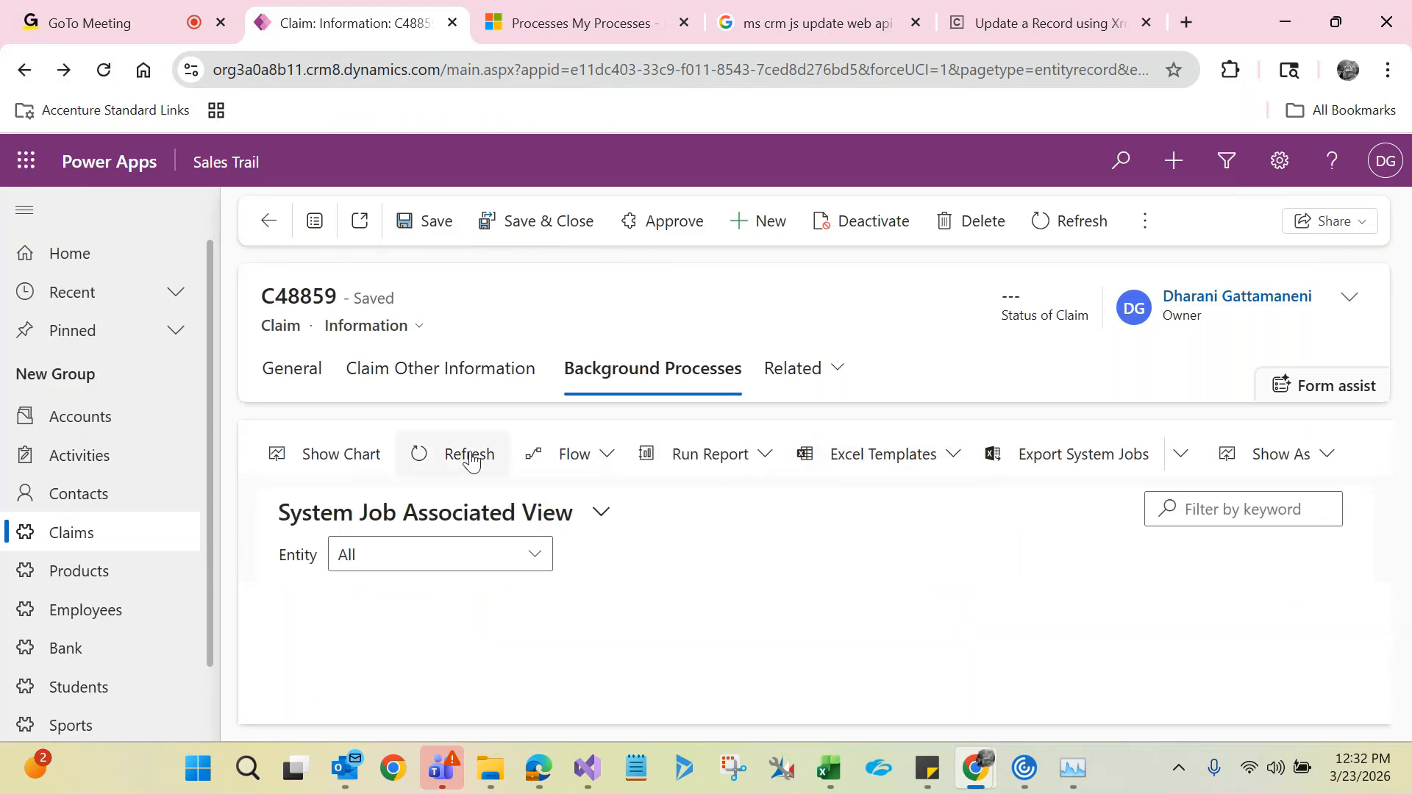
{"action": "left_click", "coordinate": [471, 458]}
{"action": "left_click", "coordinate": [472, 462]}
- Delete all the system jobs listed under the claim's background processes
{"action": "left_click", "coordinate": [285, 607]}
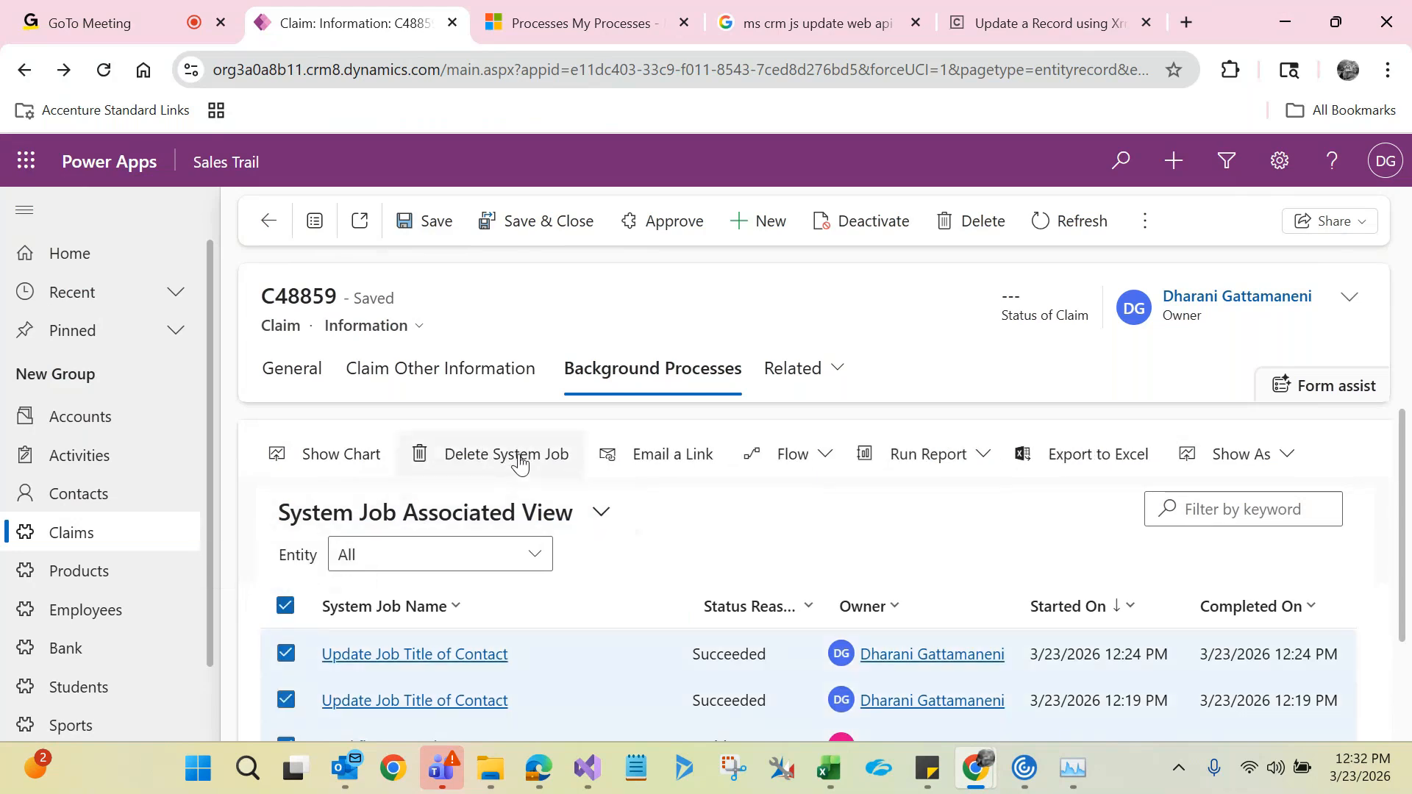
{"action": "left_click", "coordinate": [520, 461]}
{"action": "left_click", "coordinate": [742, 512]}
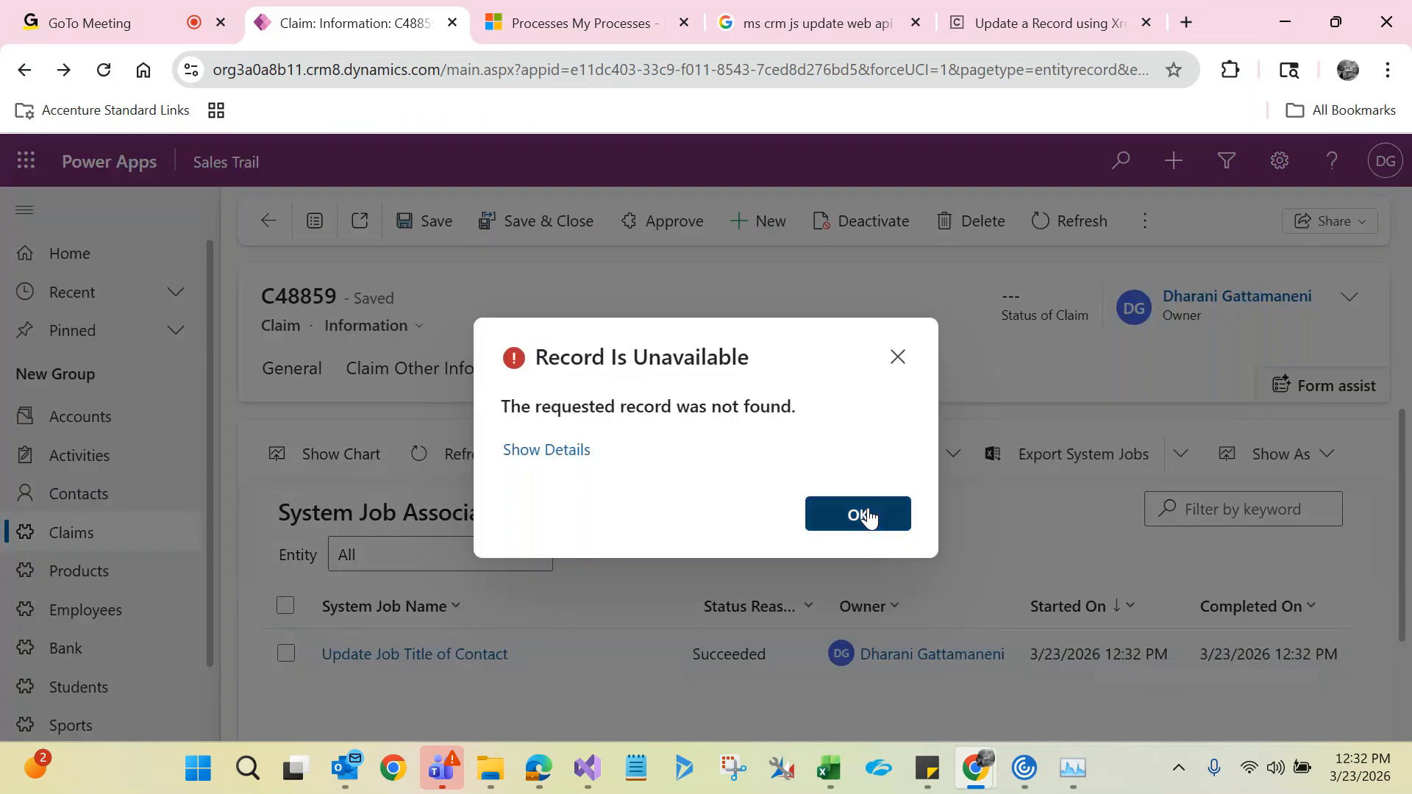
{"action": "left_click", "coordinate": [860, 514]}
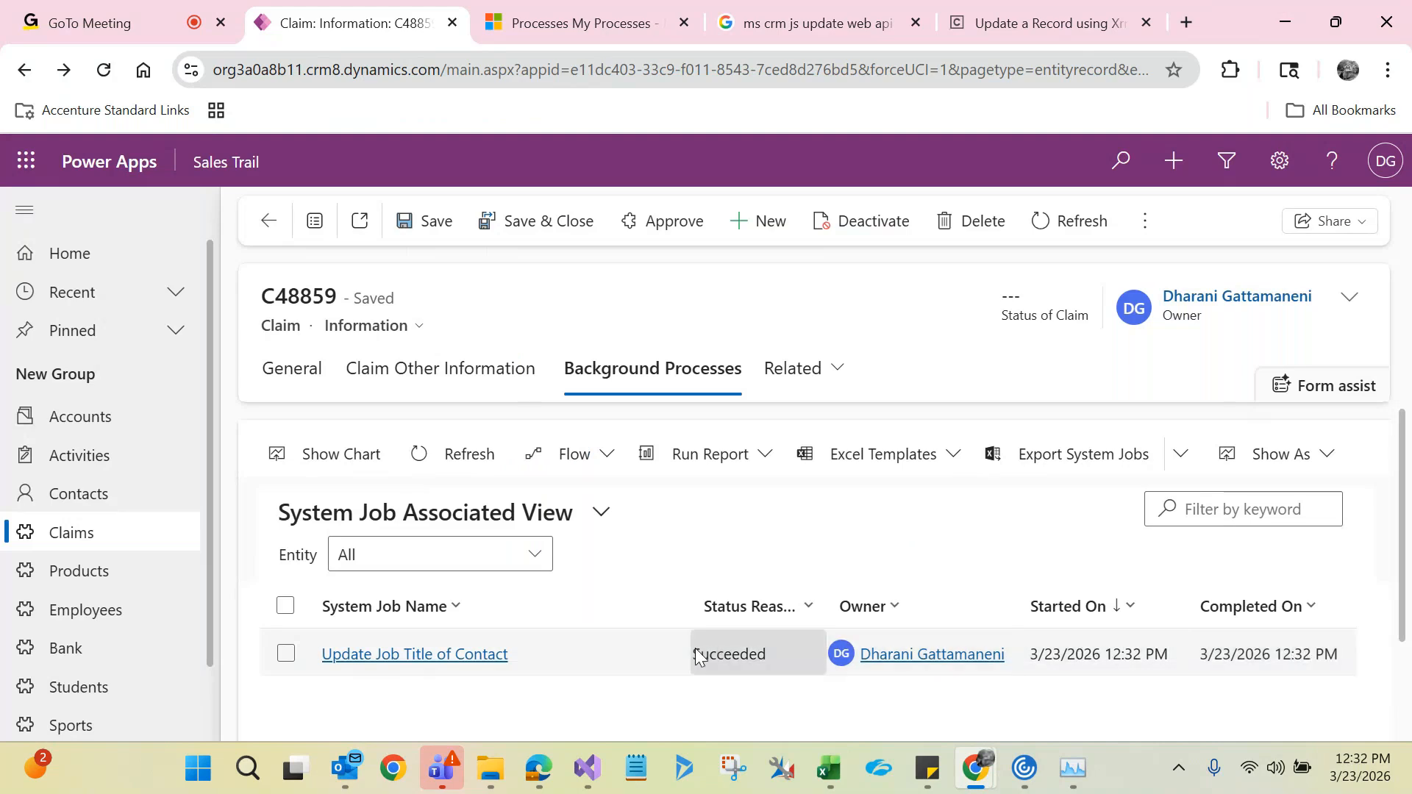
- Open the contact record linked on the claim's General section to check its Job Title, and return to the claim
{"action": "left_click", "coordinate": [285, 382]}
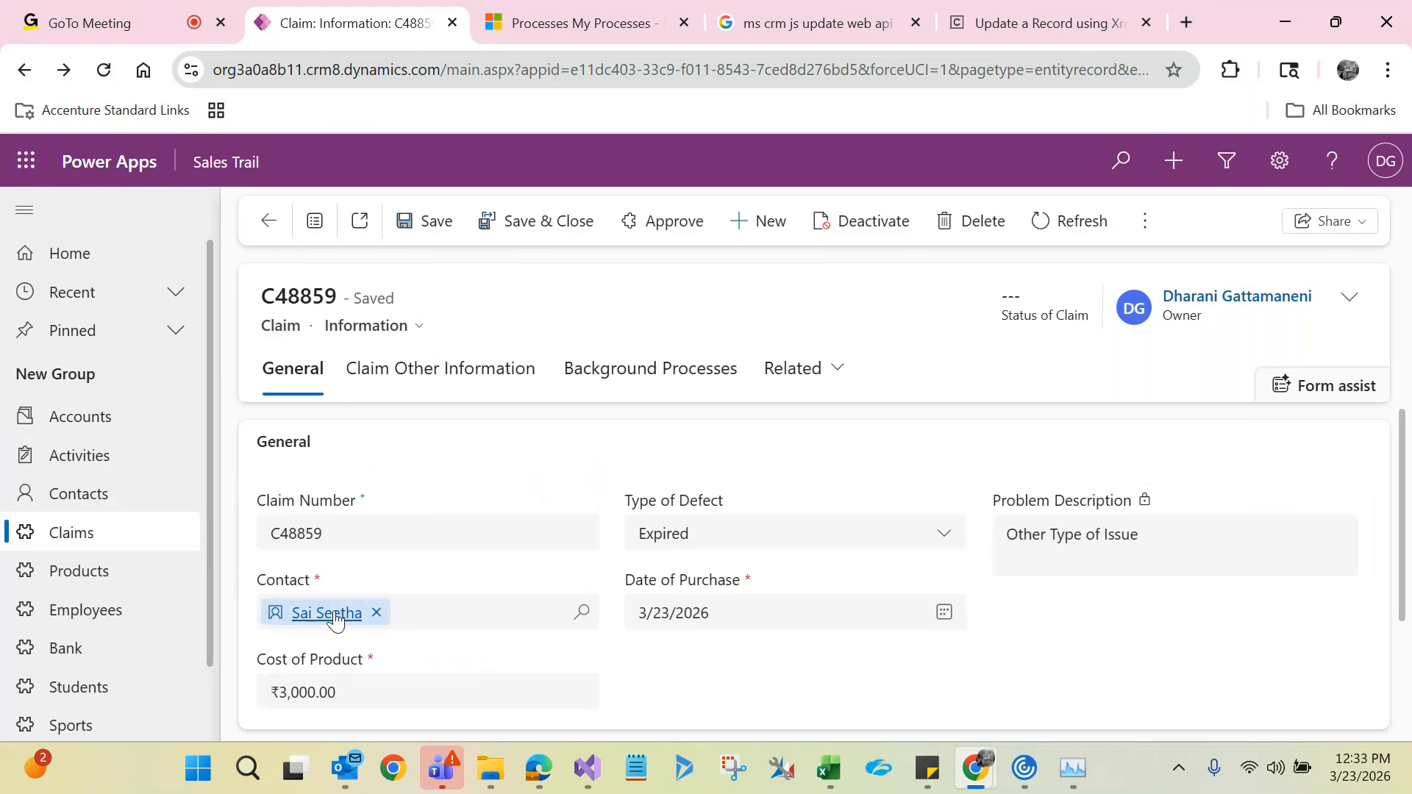
{"action": "left_click", "coordinate": [336, 620]}
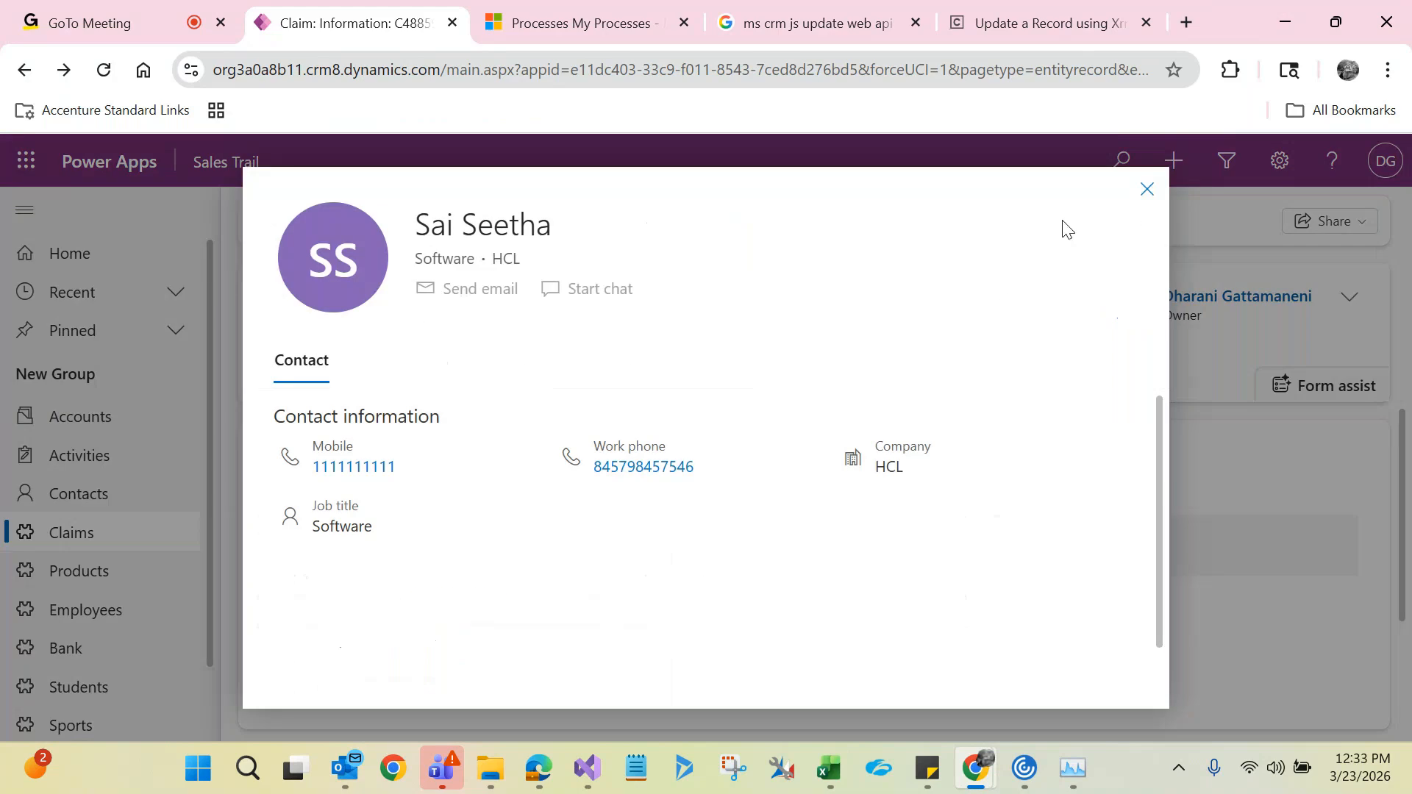
{"action": "left_click", "coordinate": [1147, 190]}
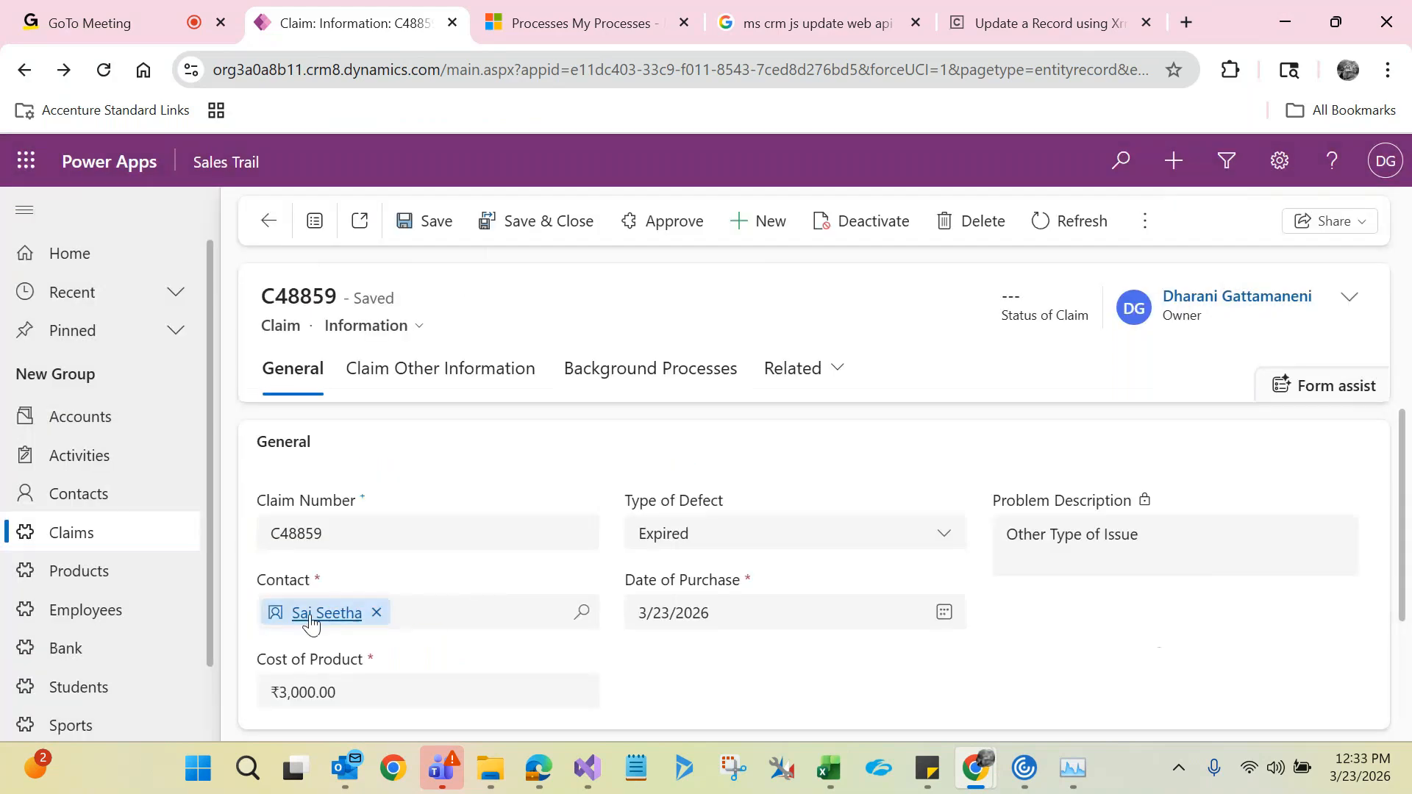
{"action": "left_click", "coordinate": [323, 613]}
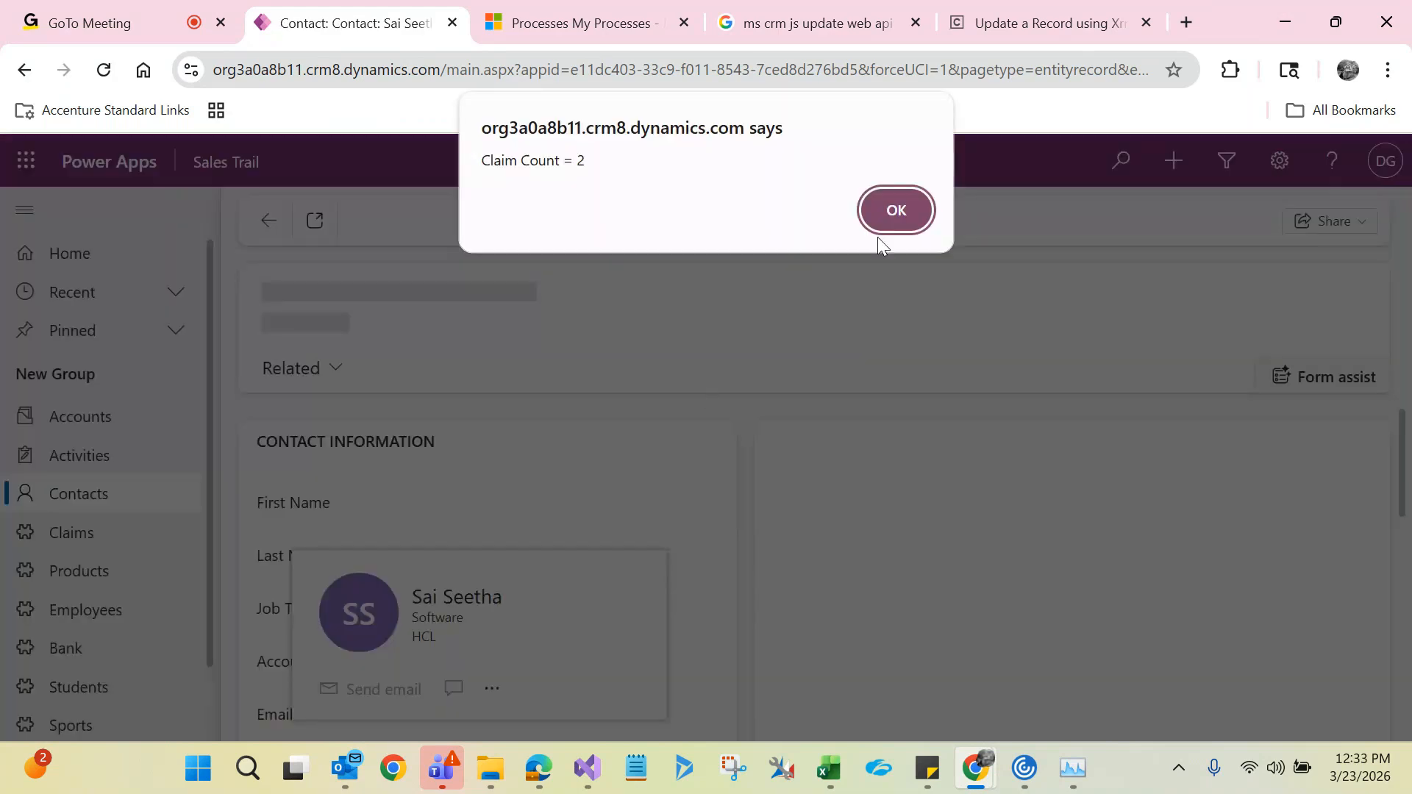
{"action": "left_click", "coordinate": [896, 212]}
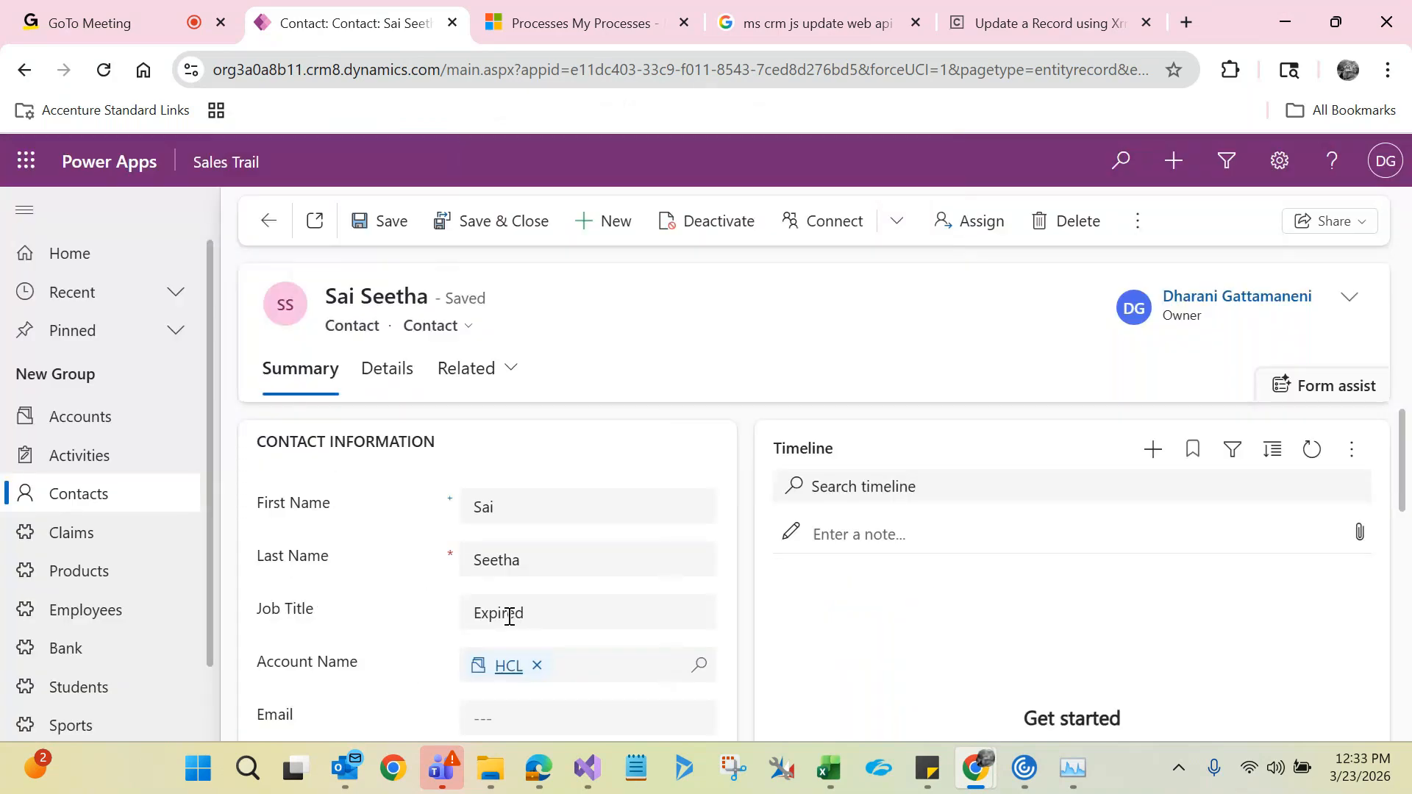
{"action": "left_click", "coordinate": [268, 221]}
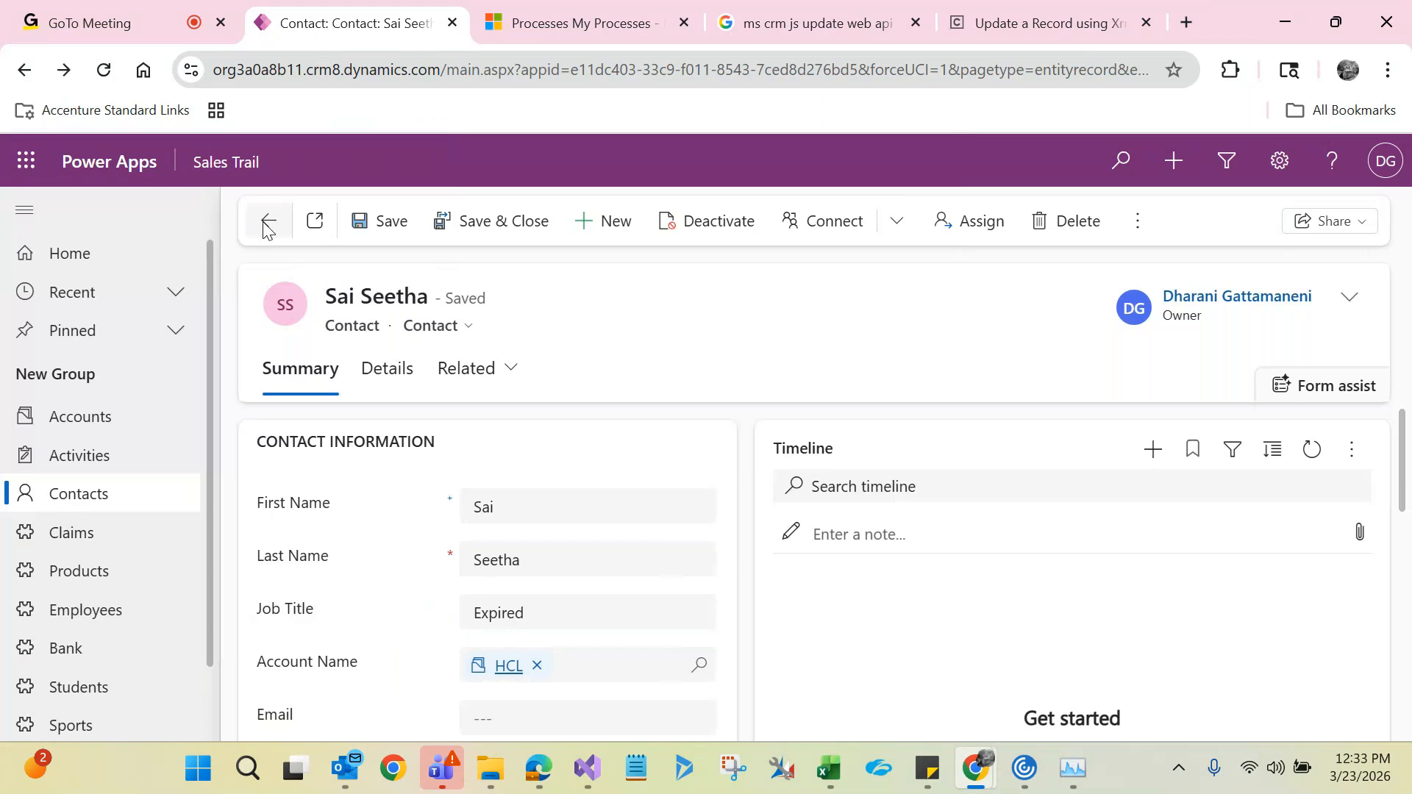
{"action": "left_click", "coordinate": [671, 543]}
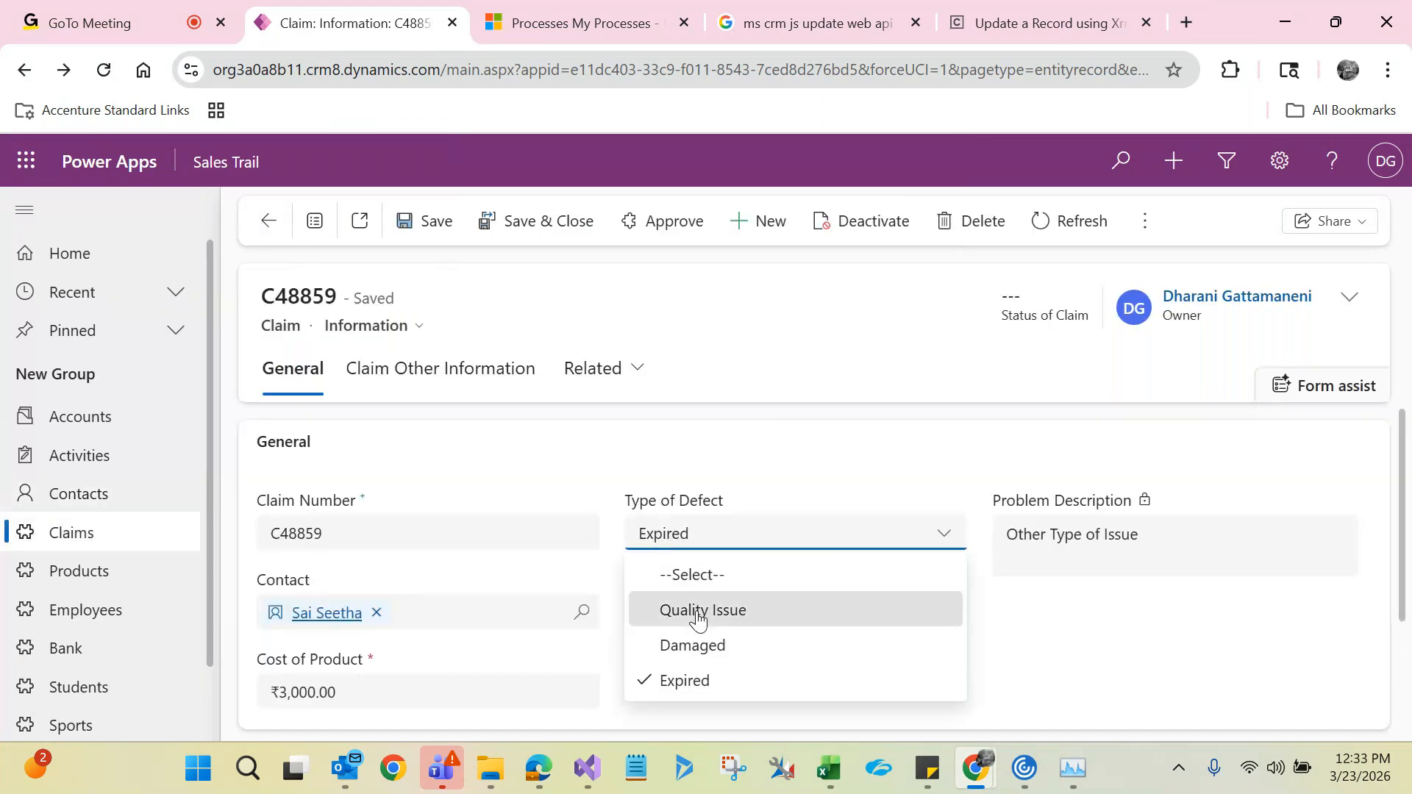
{"action": "left_click", "coordinate": [697, 613]}
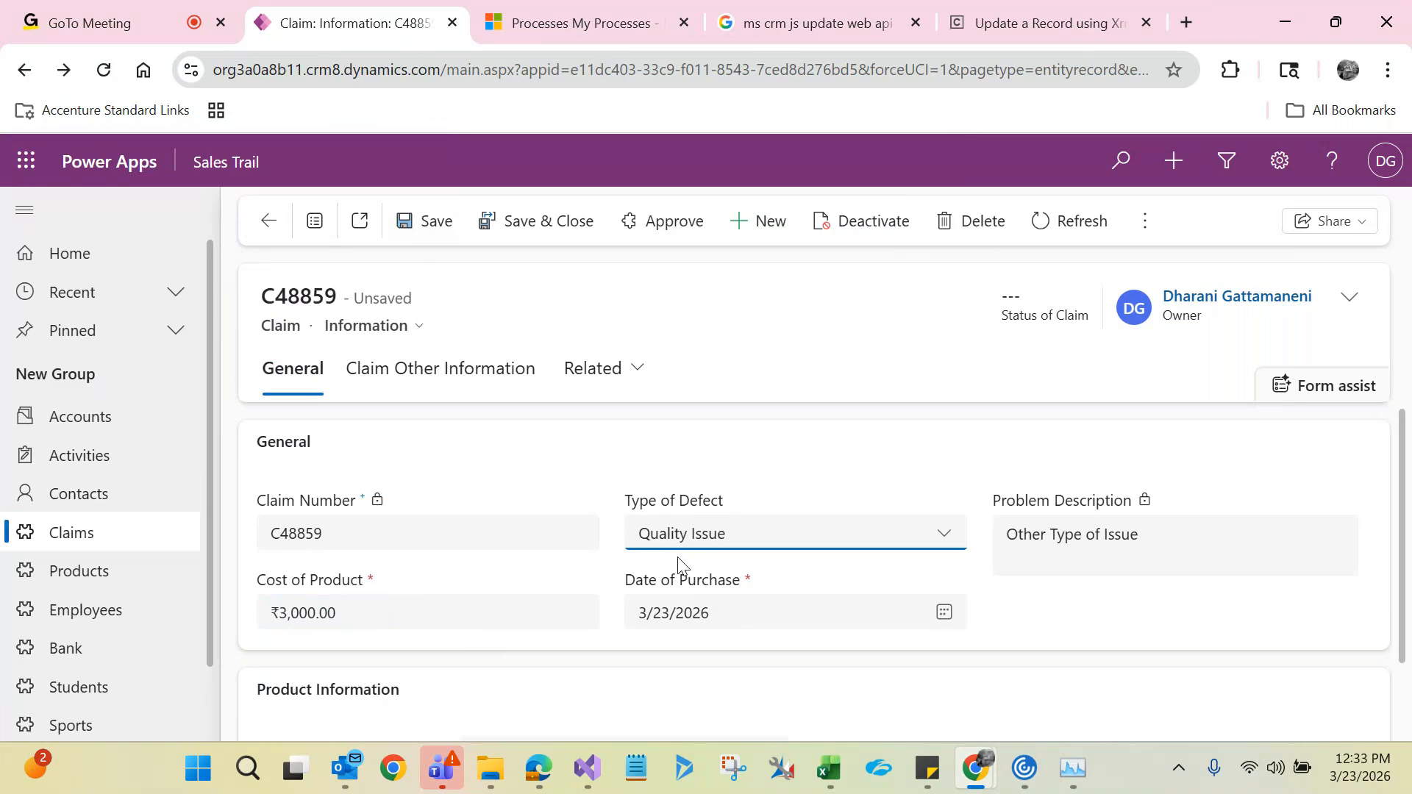
{"action": "key", "text": "F5"}
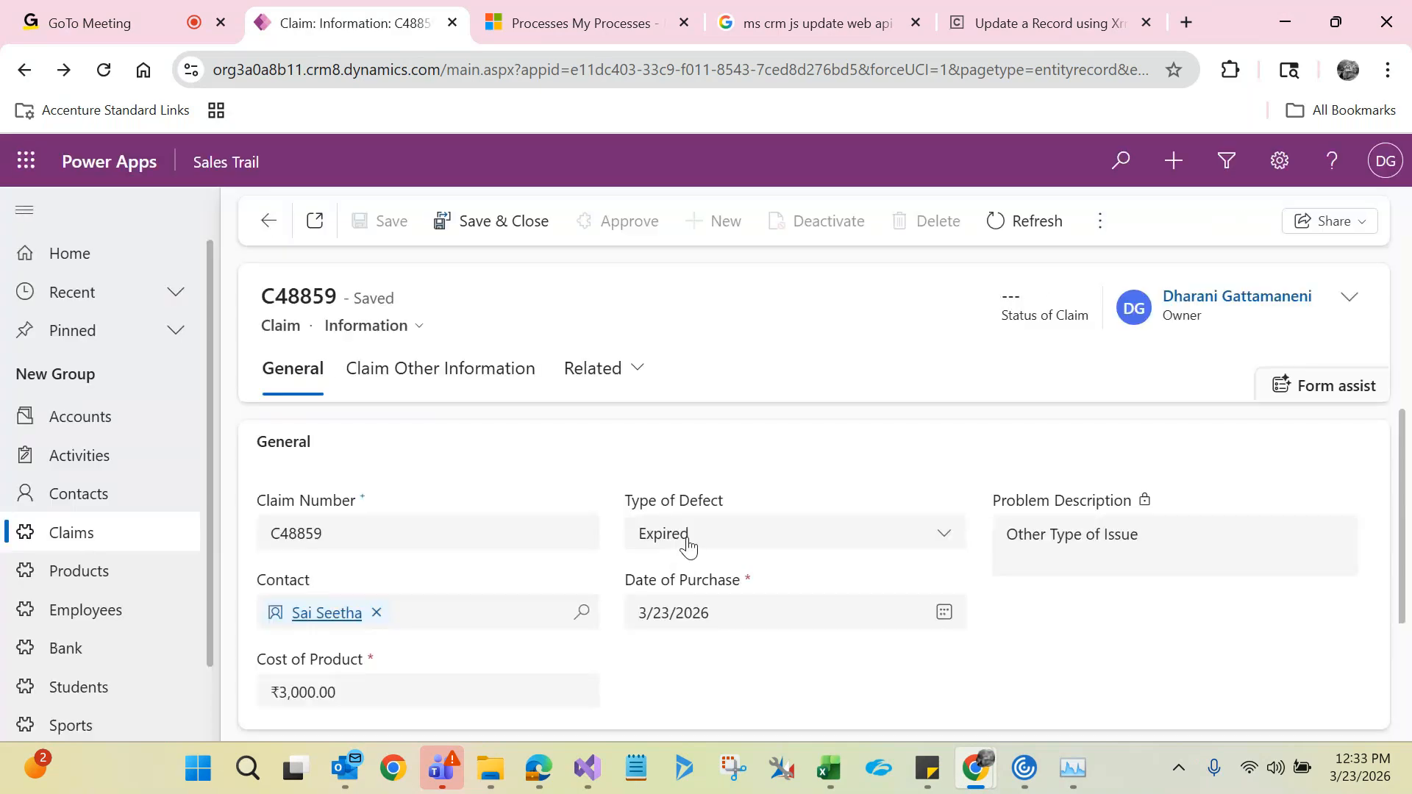
- Set the claim's Type of Defect to Damaged, reselect the third contact offered by the lookup, and save the claim
{"action": "left_click", "coordinate": [688, 546]}
{"action": "left_click", "coordinate": [677, 647]}
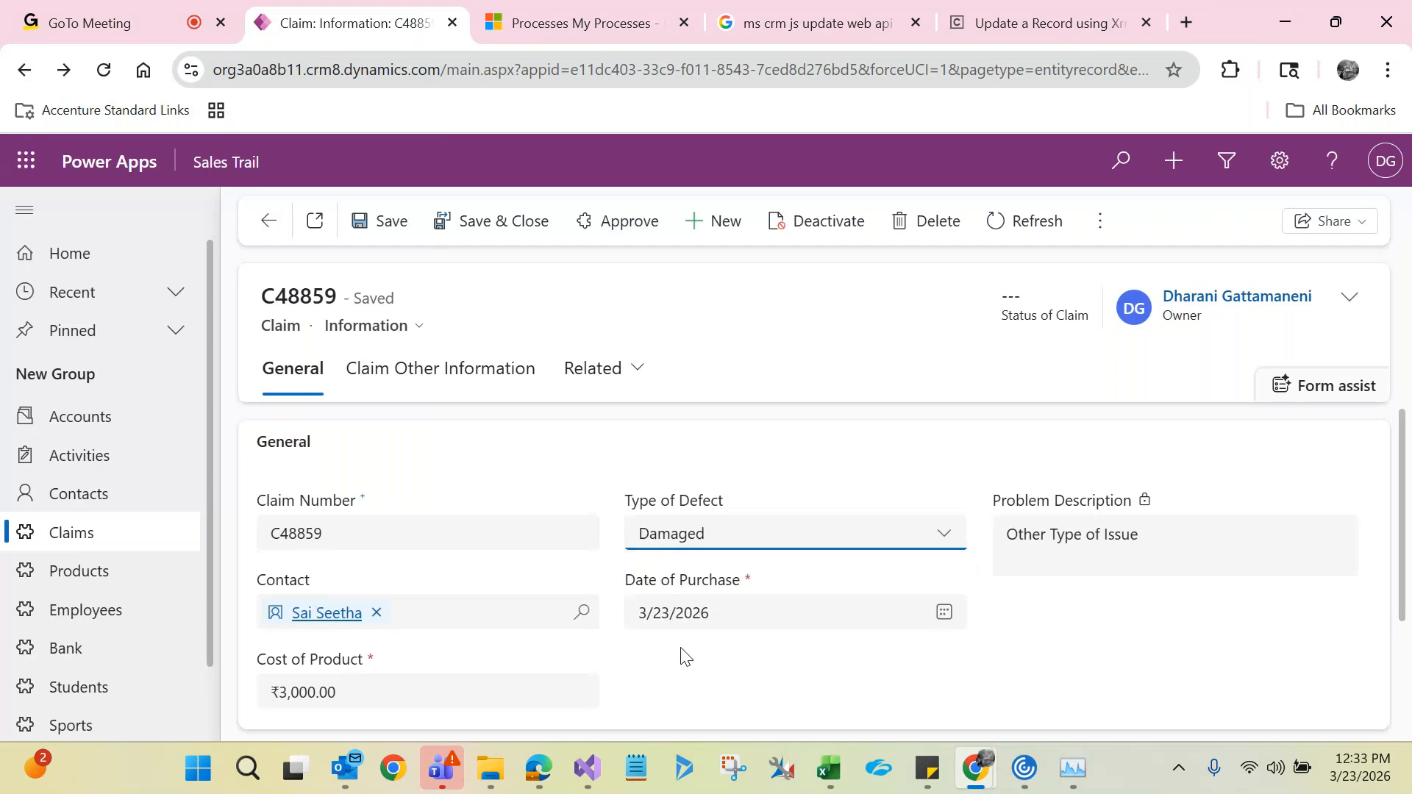
{"action": "left_click", "coordinate": [670, 373]}
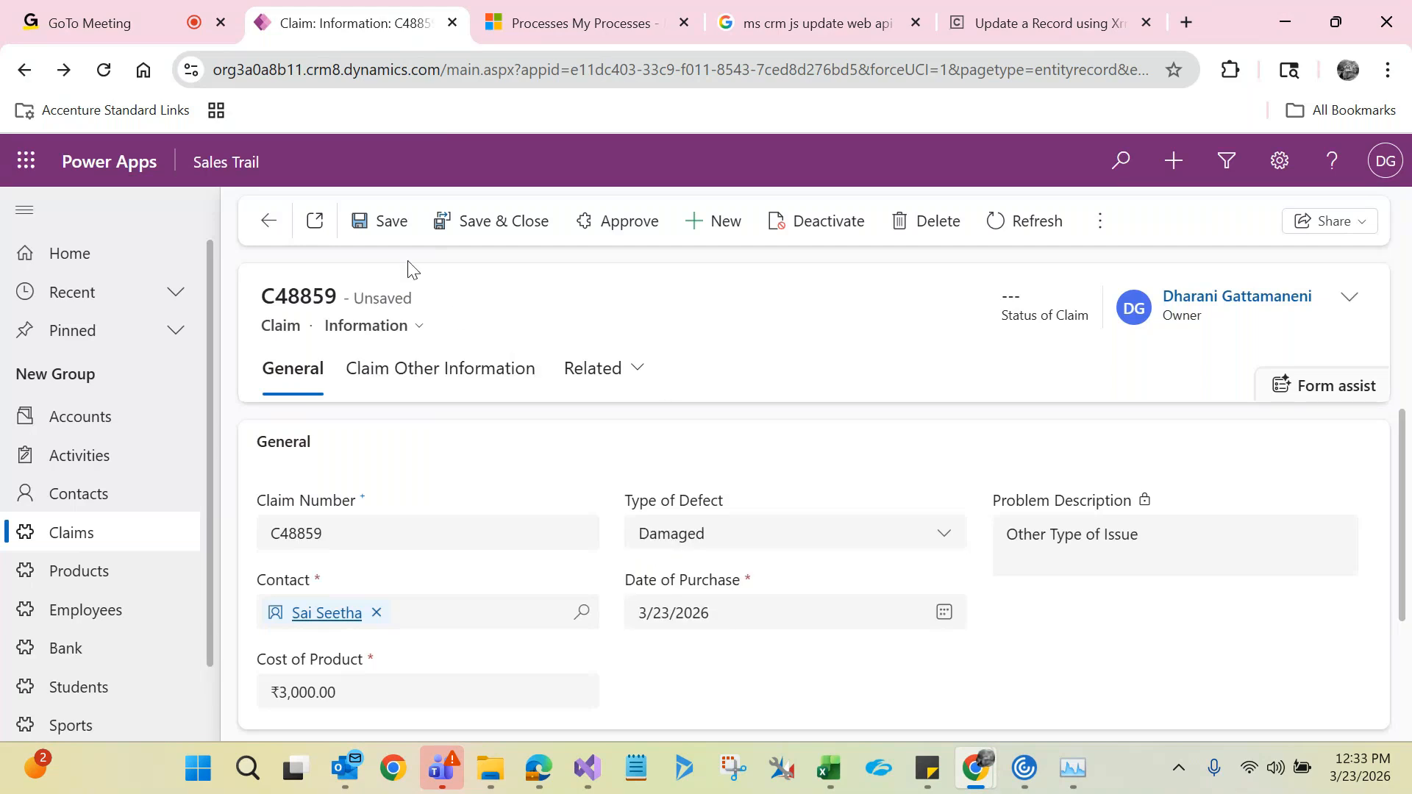
{"action": "left_click", "coordinate": [377, 612]}
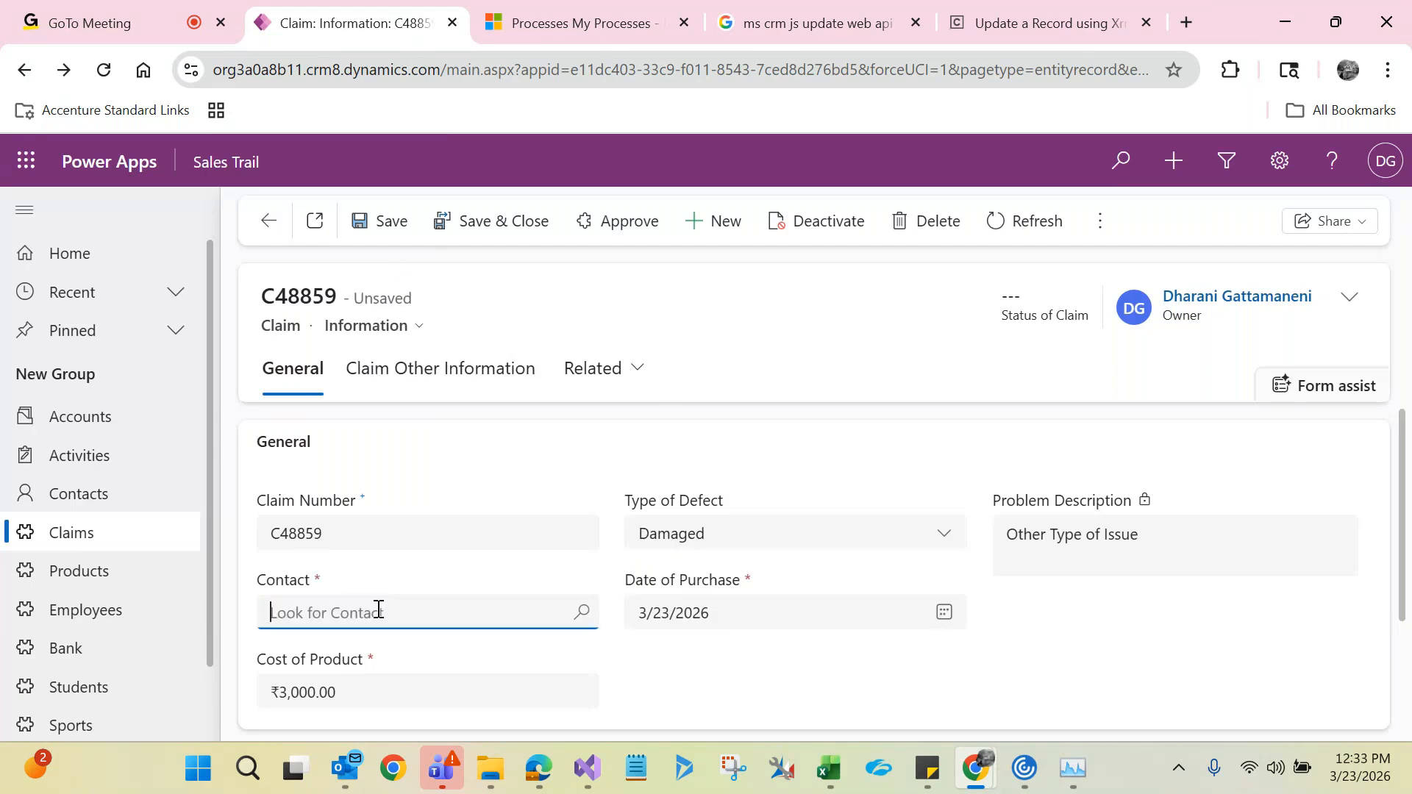
{"action": "left_click", "coordinate": [378, 611]}
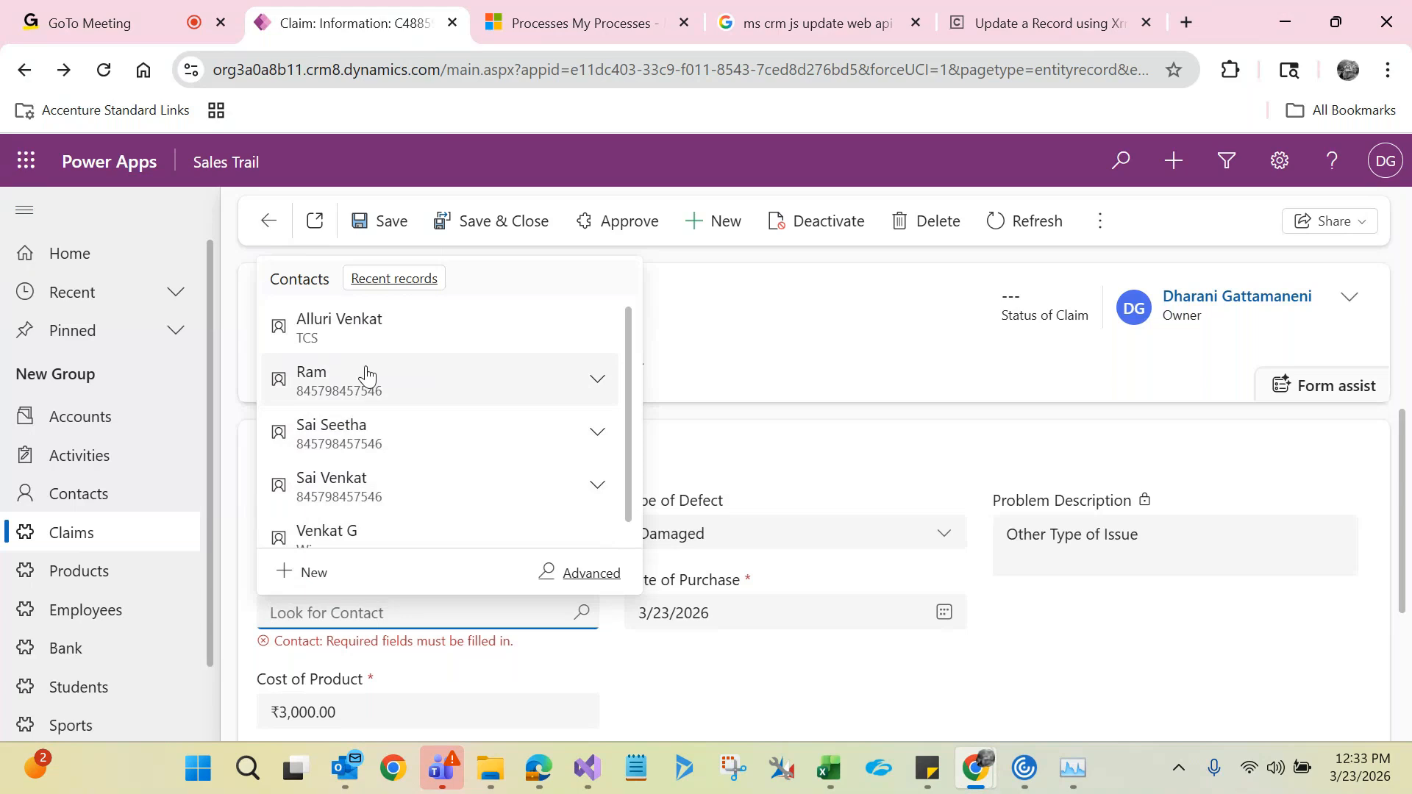
{"action": "left_click", "coordinate": [362, 433]}
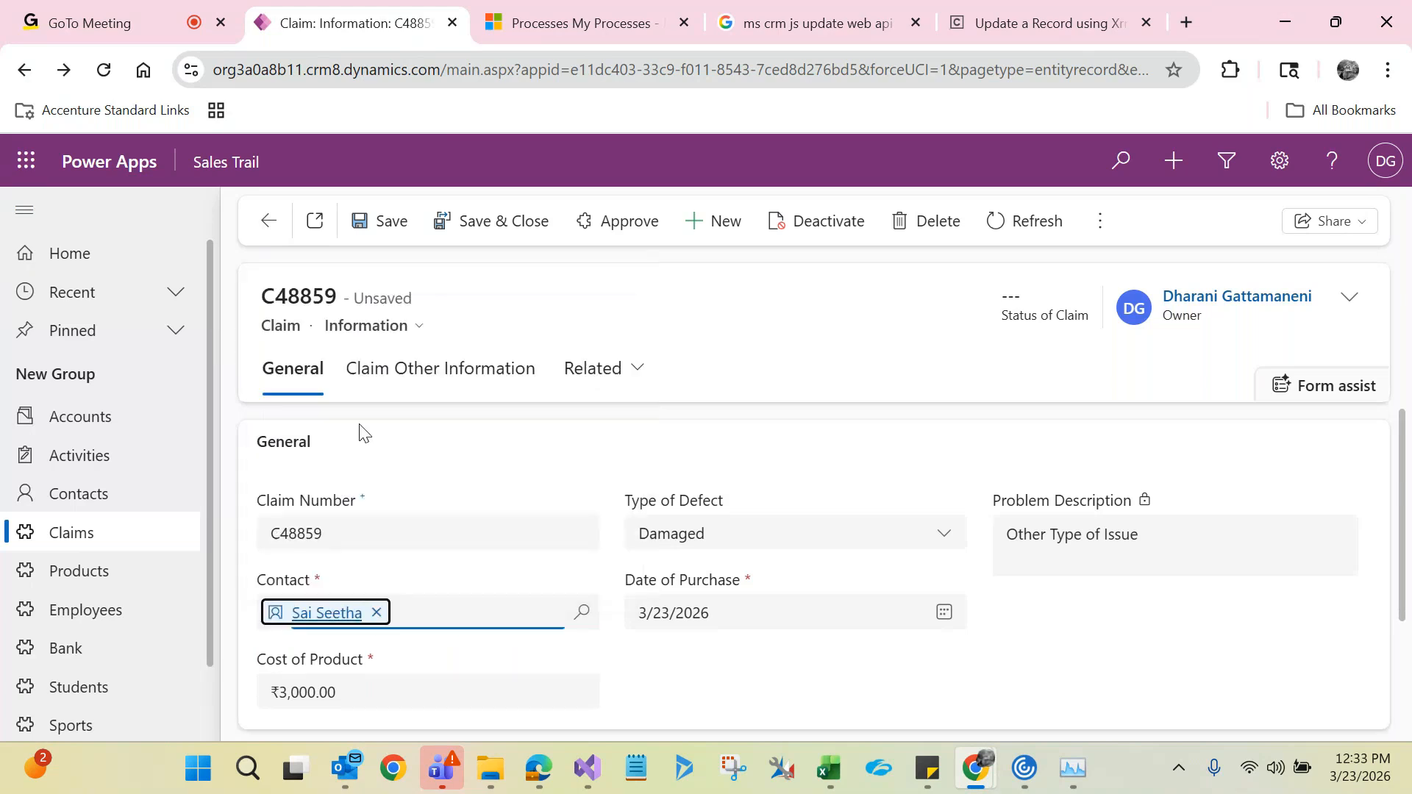
{"action": "left_click", "coordinate": [391, 224]}
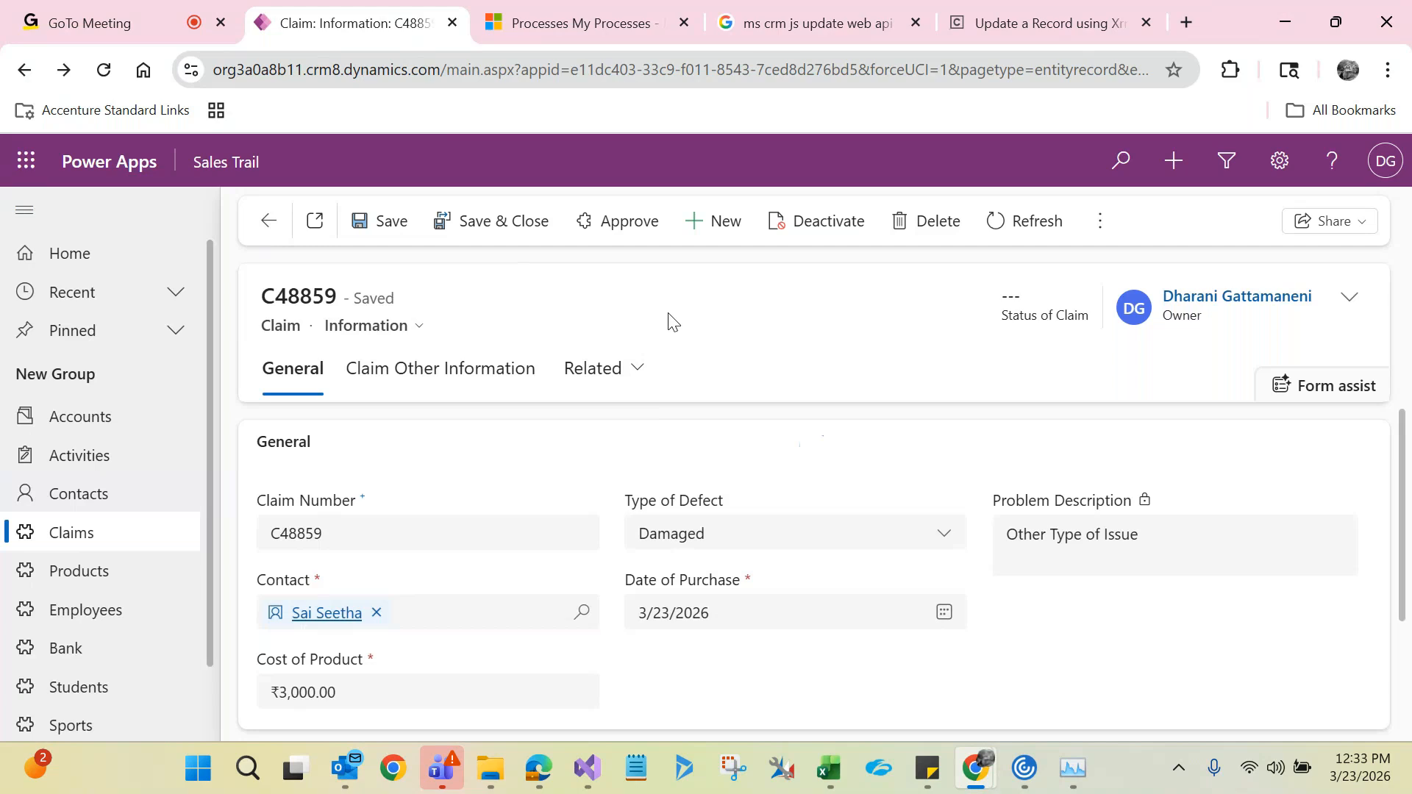
- Open the claim's Background Processes and refresh the system jobs to check for a new workflow run
{"action": "left_click", "coordinate": [590, 372]}
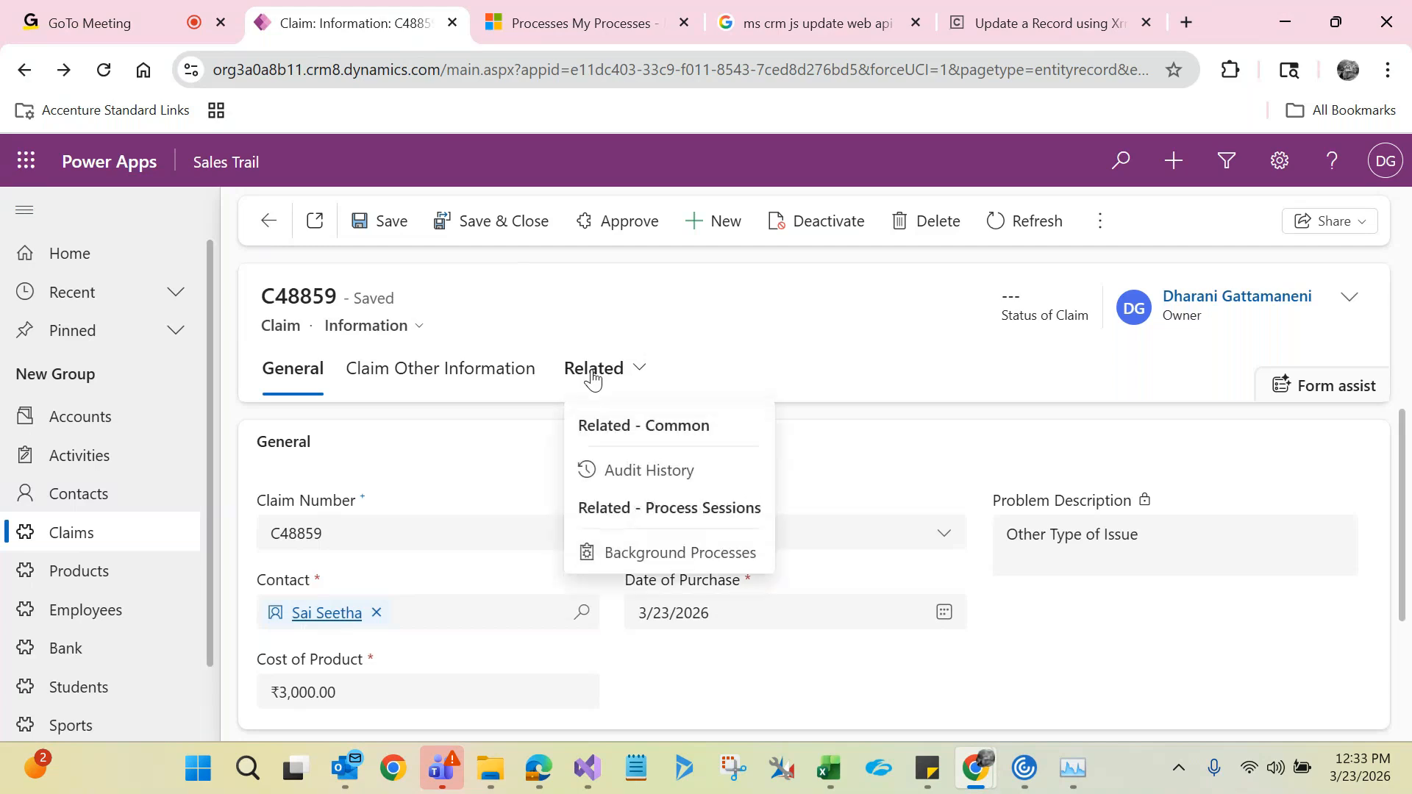
{"action": "left_click", "coordinate": [629, 562]}
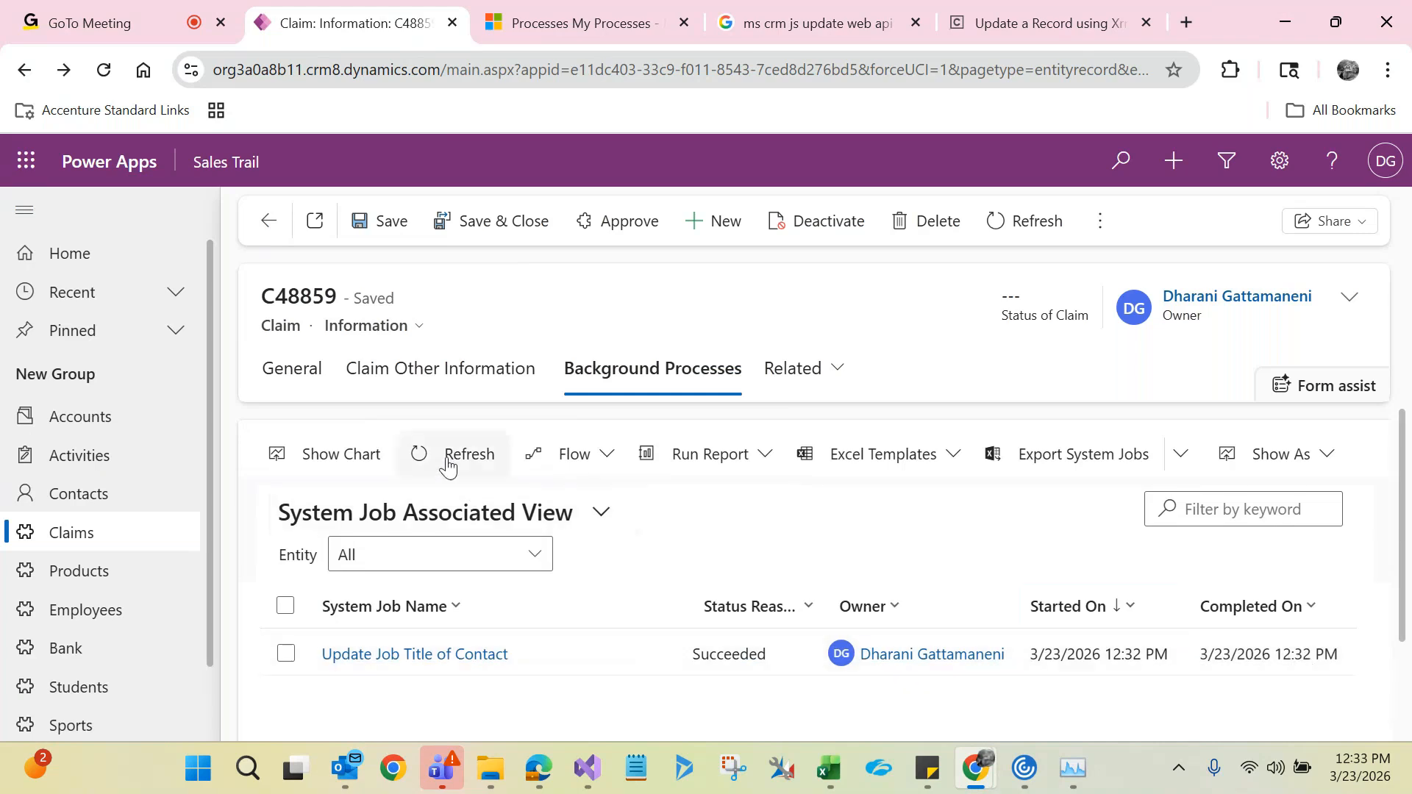
{"action": "left_click", "coordinate": [446, 461]}
{"action": "left_click", "coordinate": [446, 461]}
{"action": "left_click", "coordinate": [446, 461]}
{"action": "double_click", "coordinate": [448, 464]}
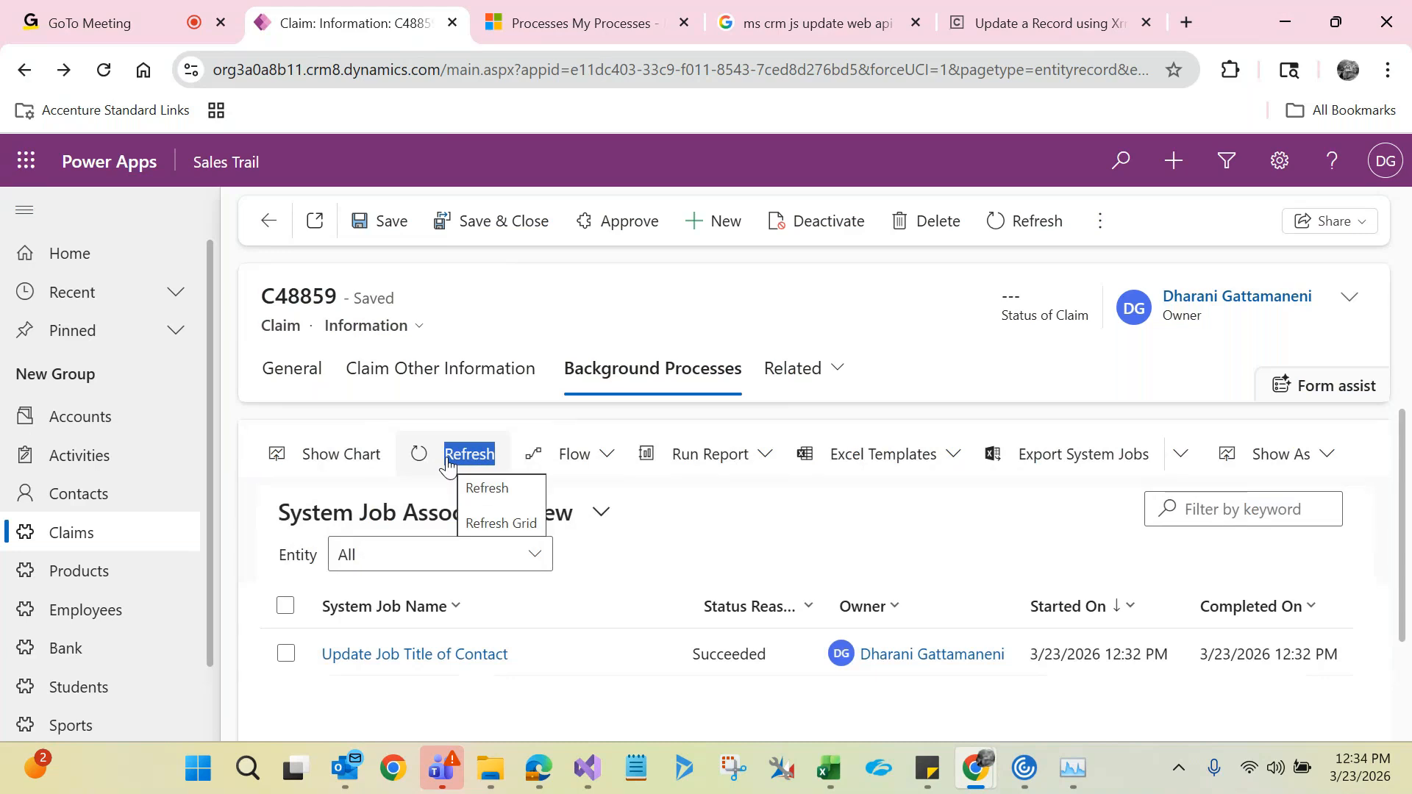
- Return to the claim's General section, replace its contact with the first contact offered by the lookup, and save the claim
{"action": "left_click", "coordinate": [311, 372]}
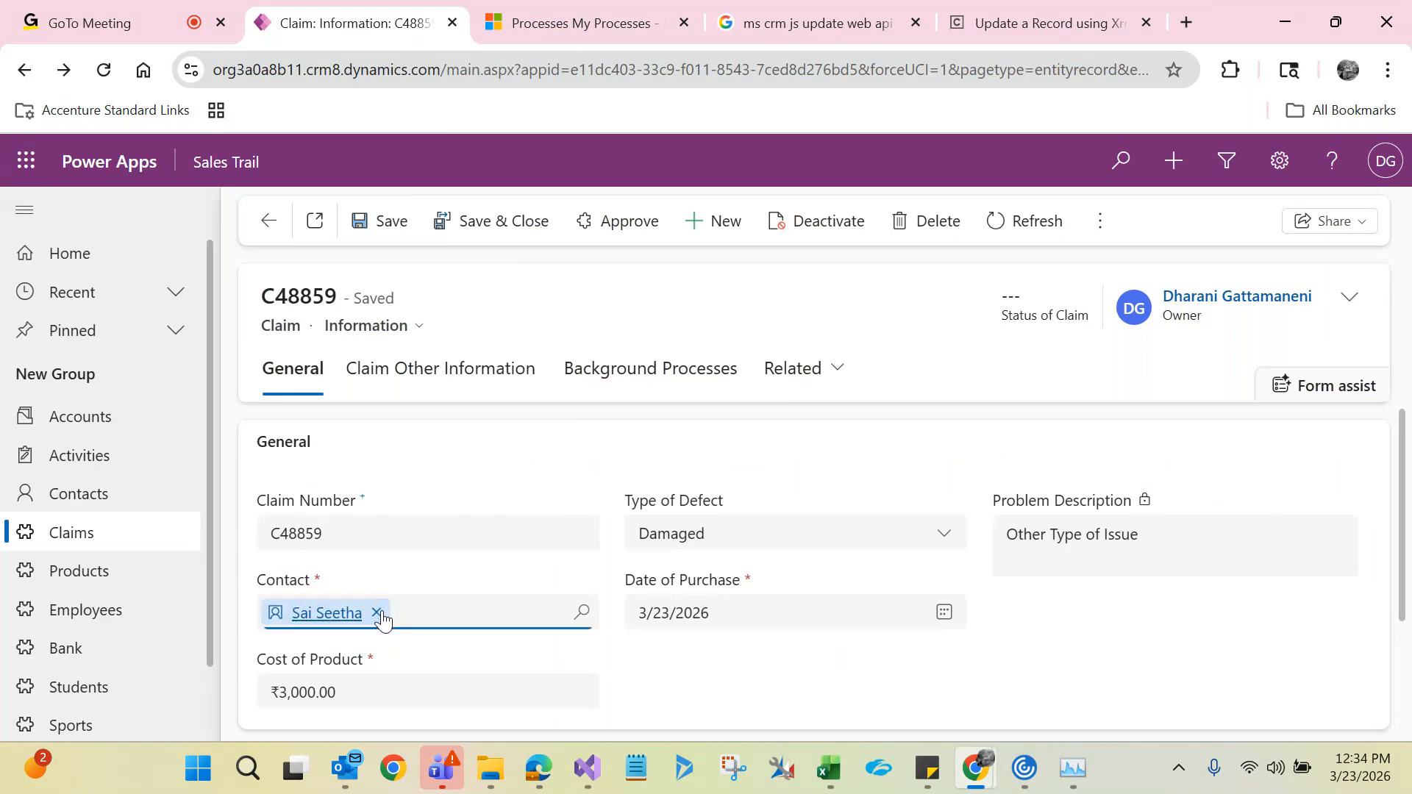
{"action": "left_click", "coordinate": [378, 613]}
{"action": "left_click", "coordinate": [383, 613]}
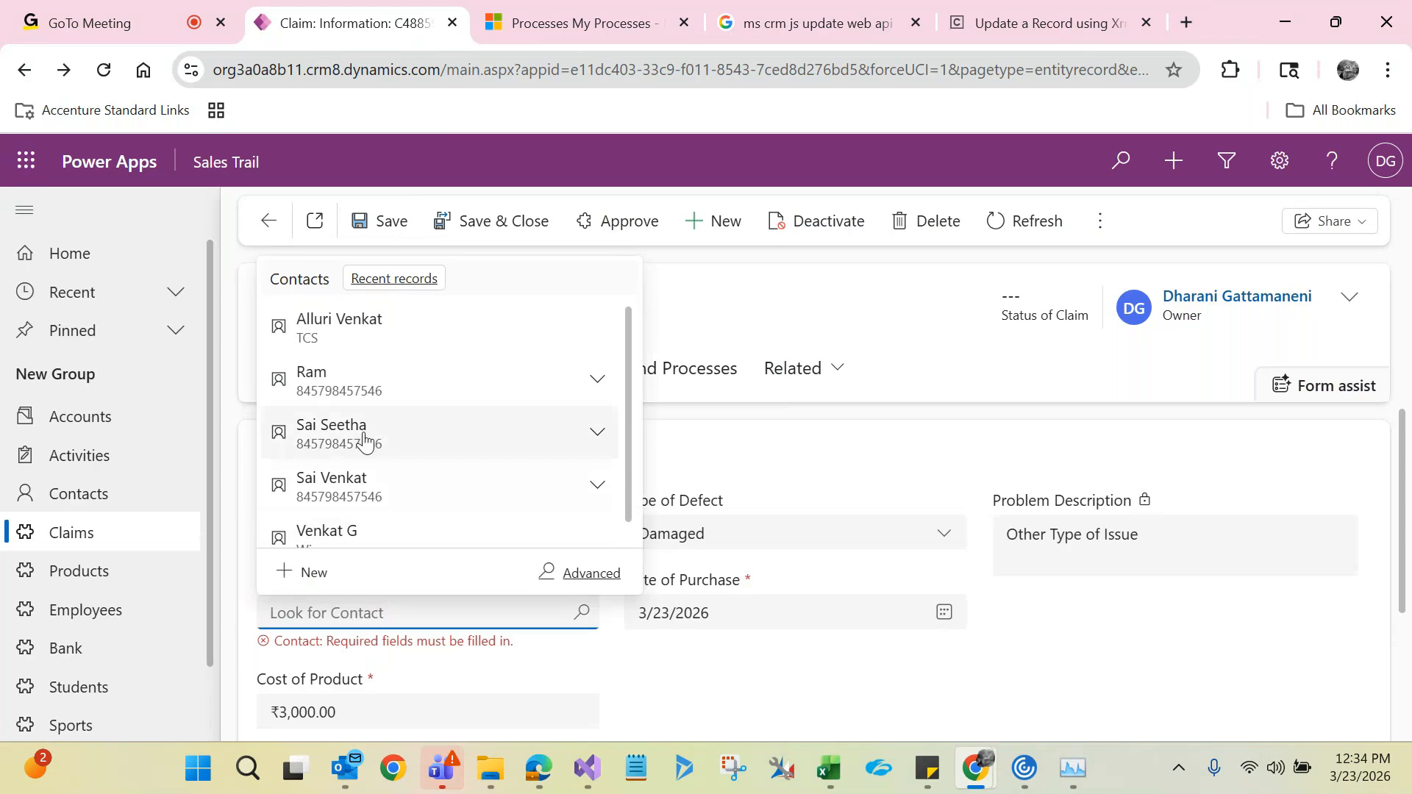
{"action": "left_click", "coordinate": [374, 337]}
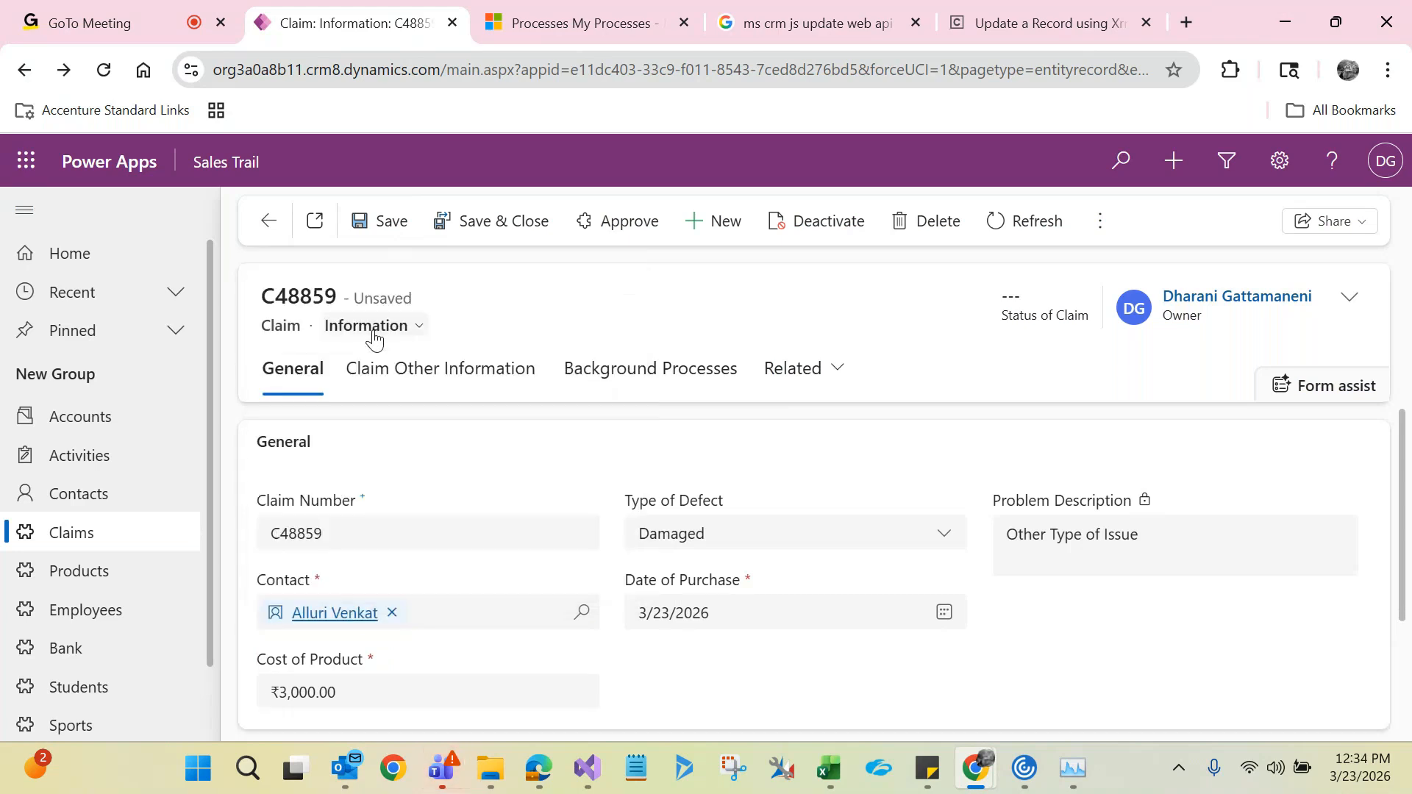
{"action": "left_click", "coordinate": [396, 223]}
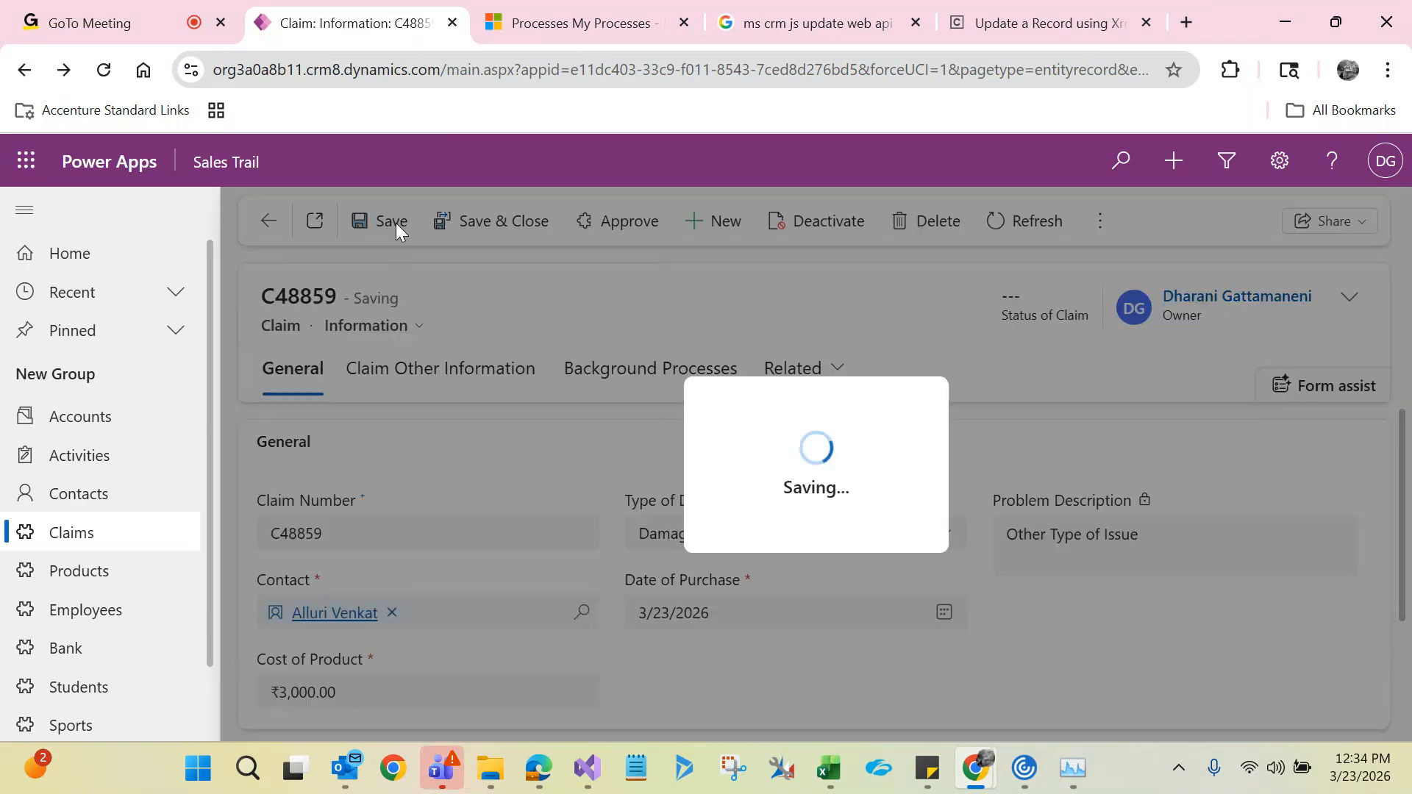
- Reopen the claim's Background Processes and keep refreshing the system jobs to track the new workflow run, dismissing the mail notification
{"action": "left_click", "coordinate": [835, 390]}
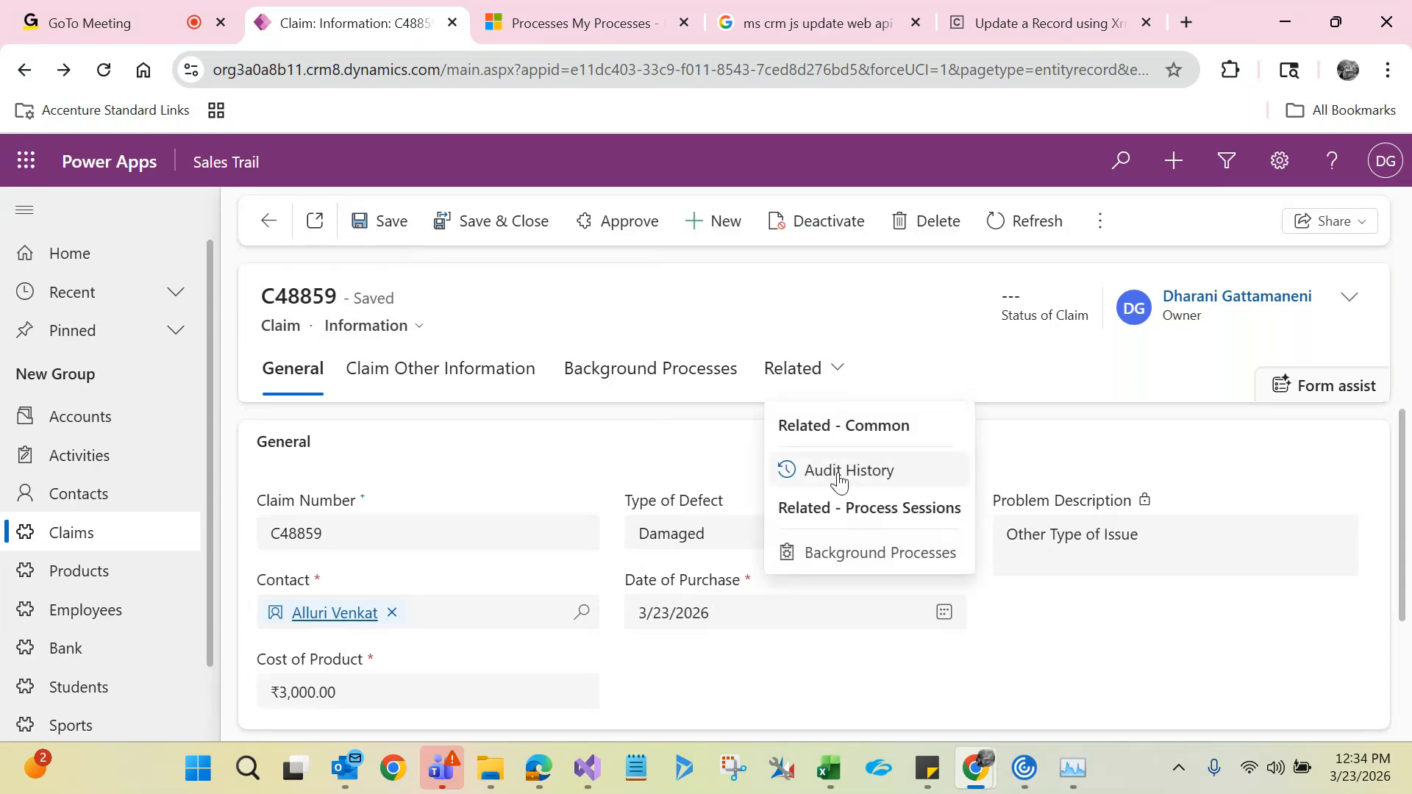
{"action": "left_click", "coordinate": [838, 556]}
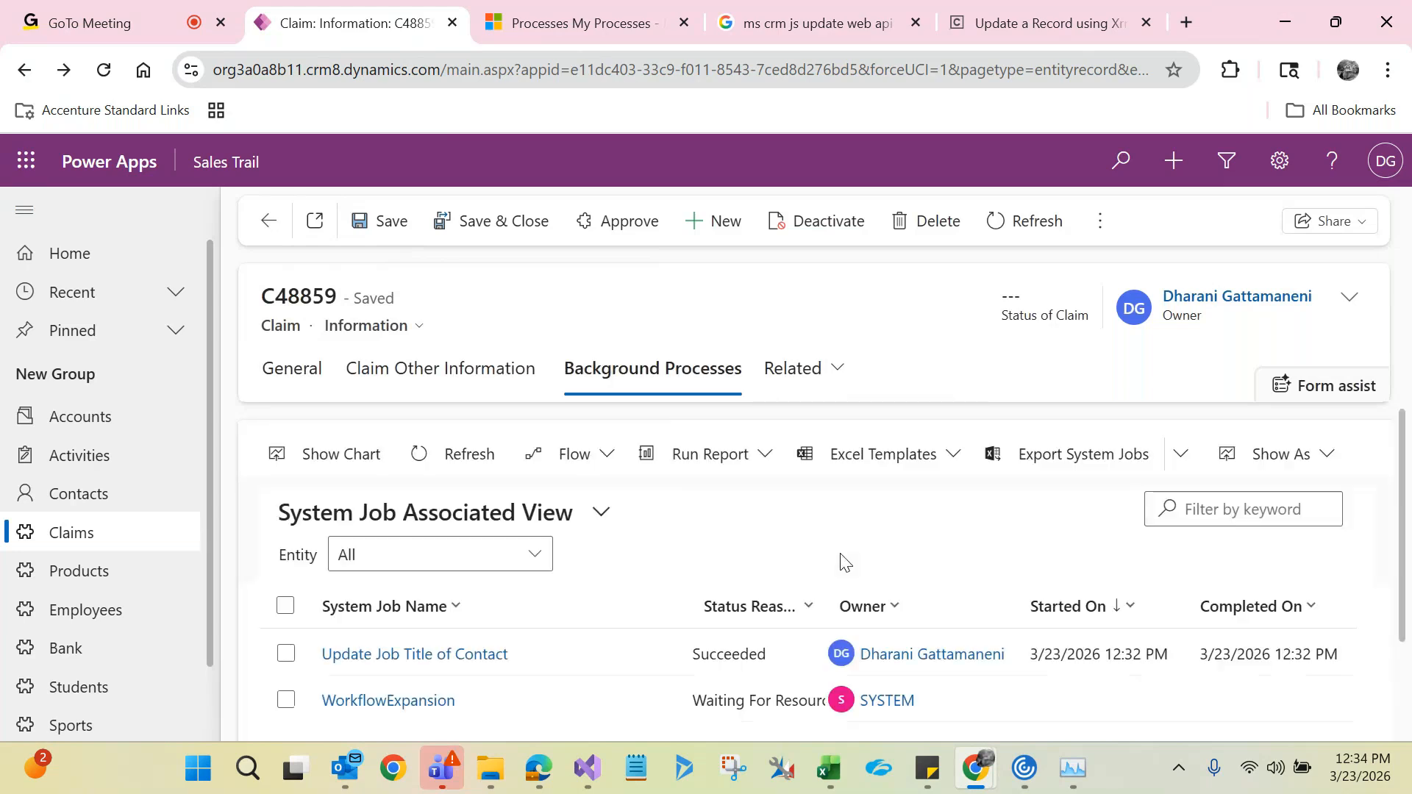
{"action": "left_click", "coordinate": [460, 454]}
{"action": "left_click", "coordinate": [1364, 533]}
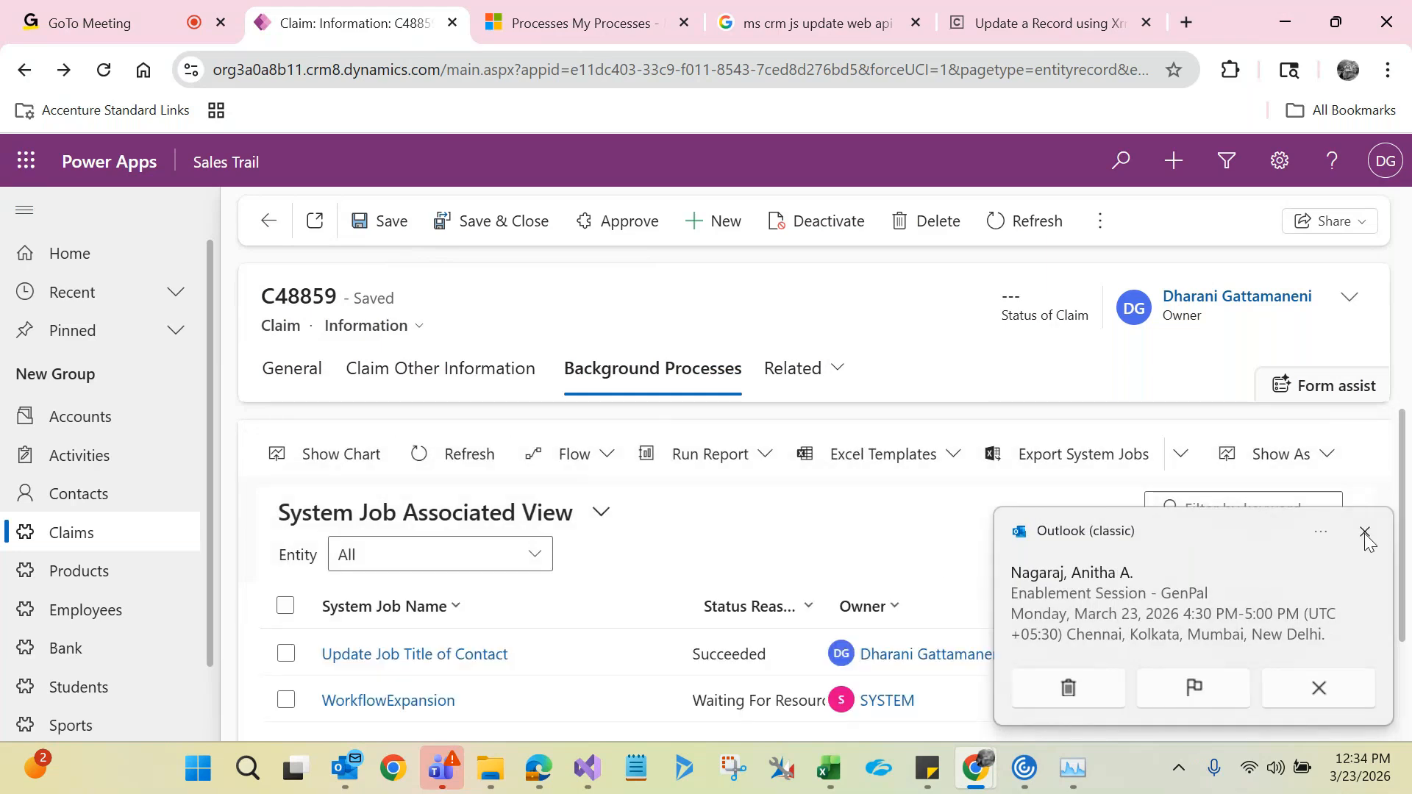
{"action": "left_click", "coordinate": [459, 461]}
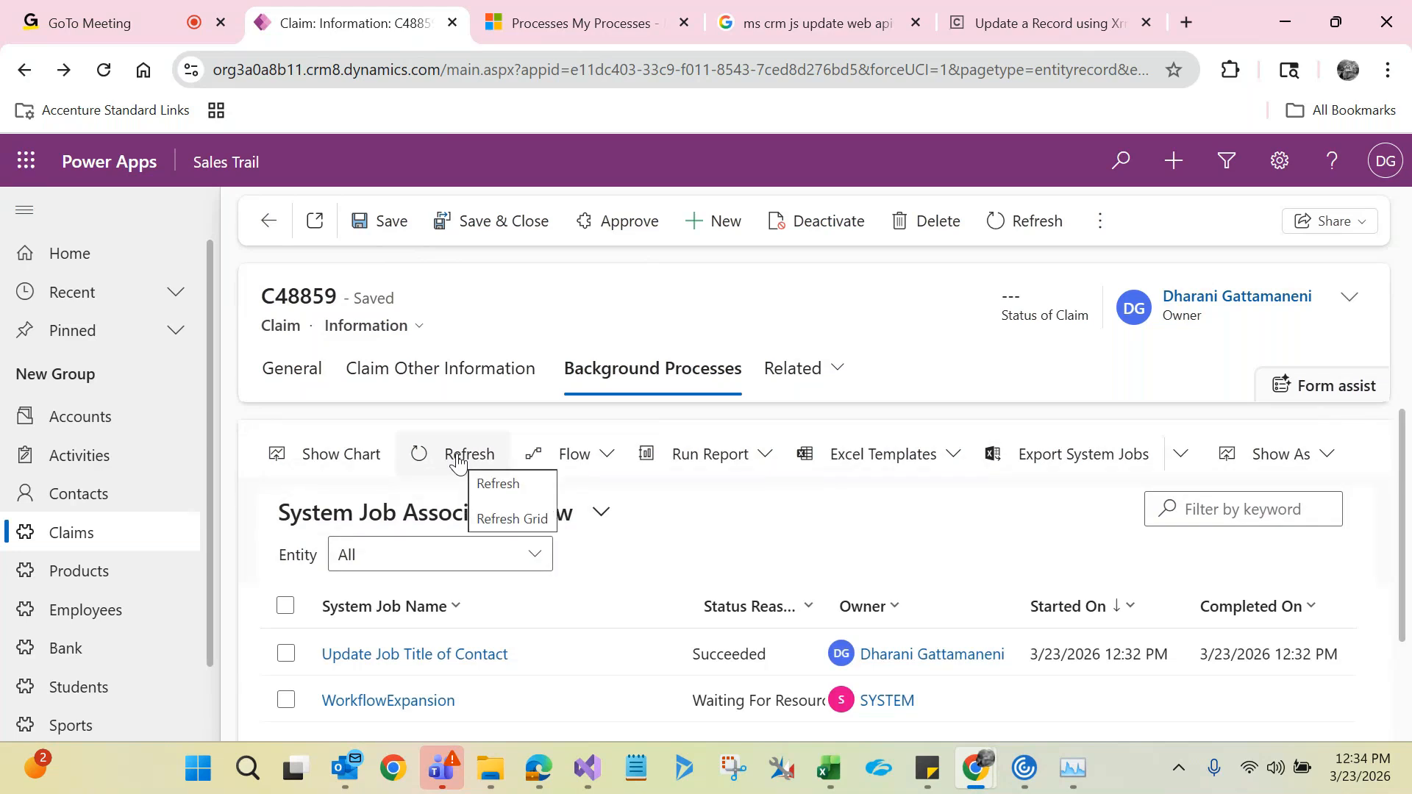
{"action": "left_click", "coordinate": [457, 462]}
{"action": "left_click", "coordinate": [457, 462]}
{"action": "double_click", "coordinate": [457, 461]}
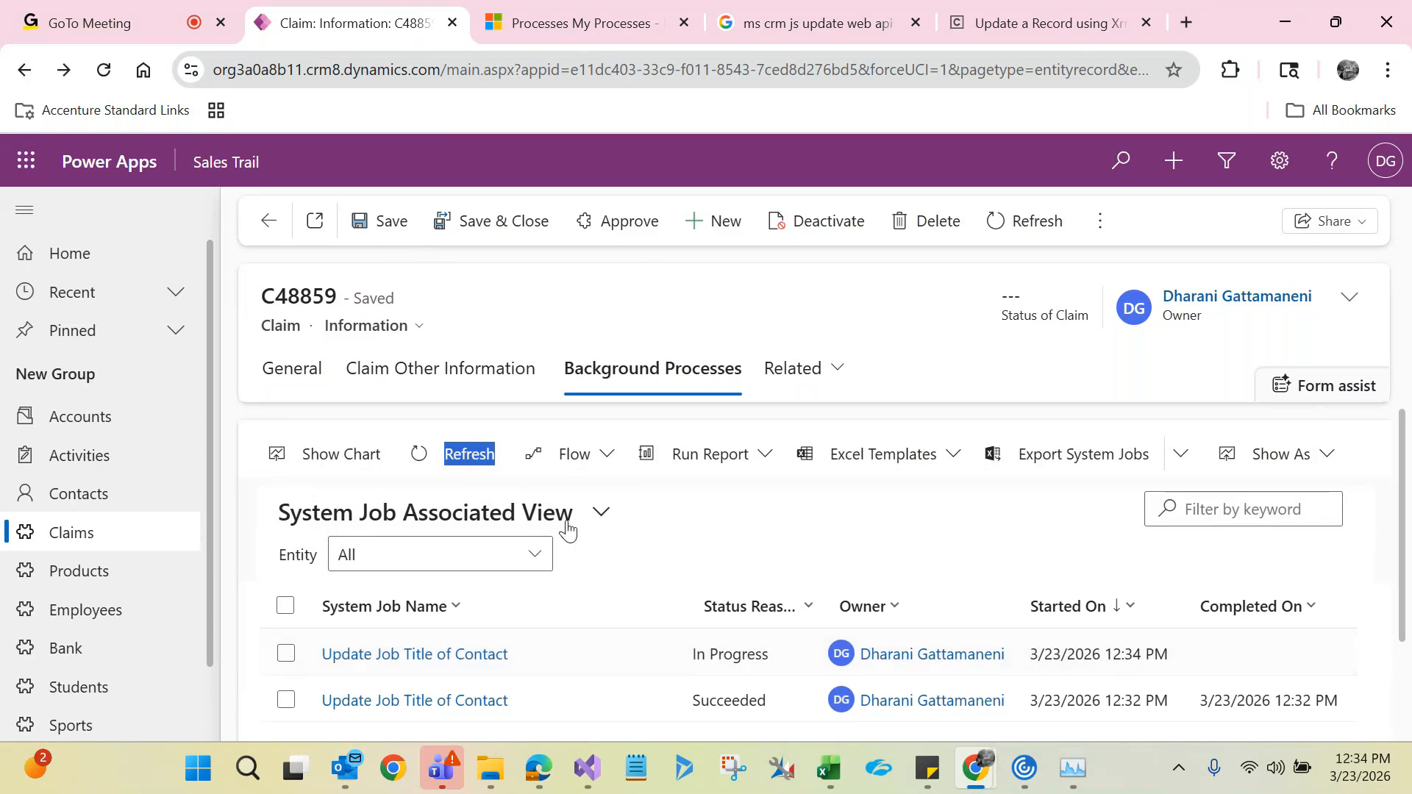
{"action": "left_click", "coordinate": [458, 459]}
{"action": "left_click", "coordinate": [457, 459]}
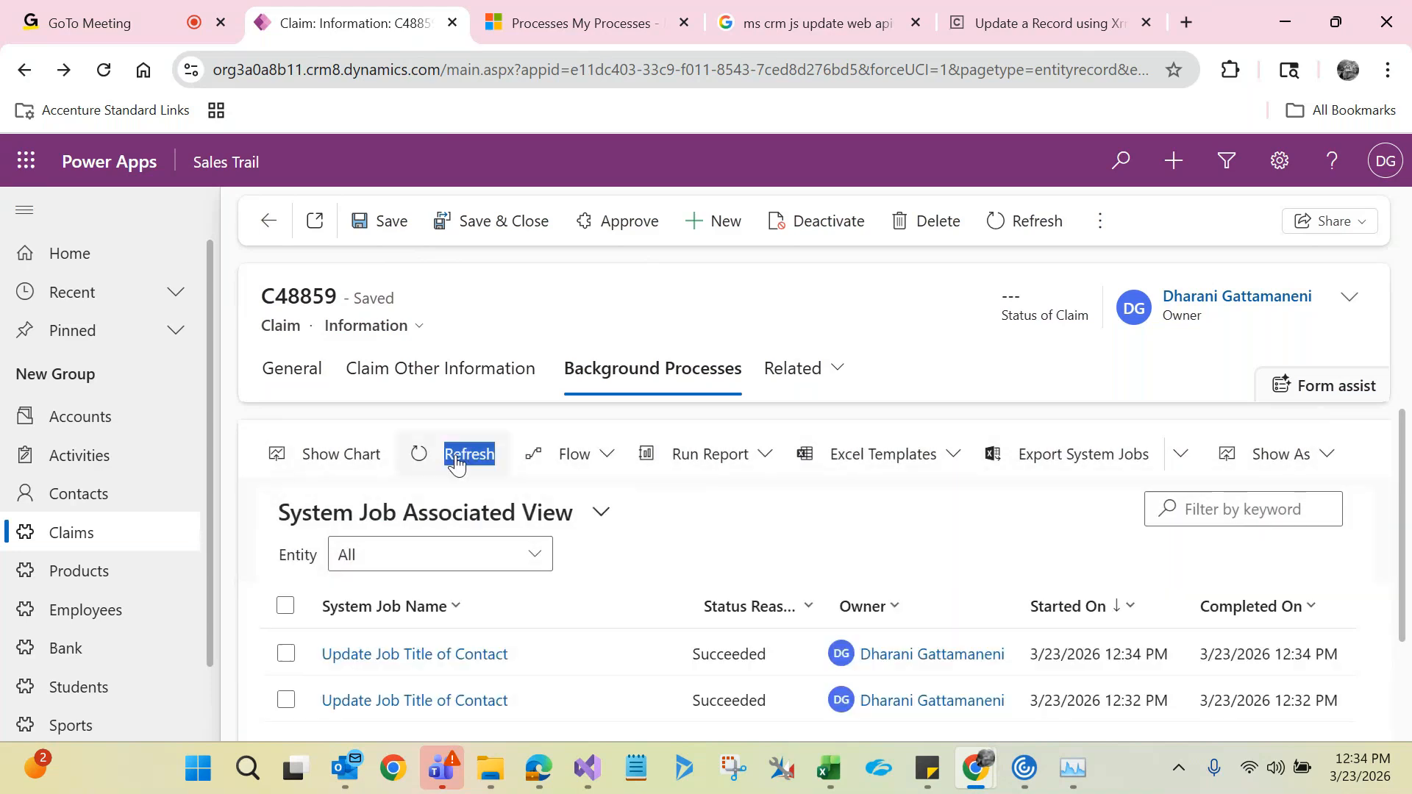
- Open the contact linked on the claim's General section, dismiss the claim count alert, check the Job Title, and return to the claim
{"action": "left_click", "coordinate": [292, 370]}
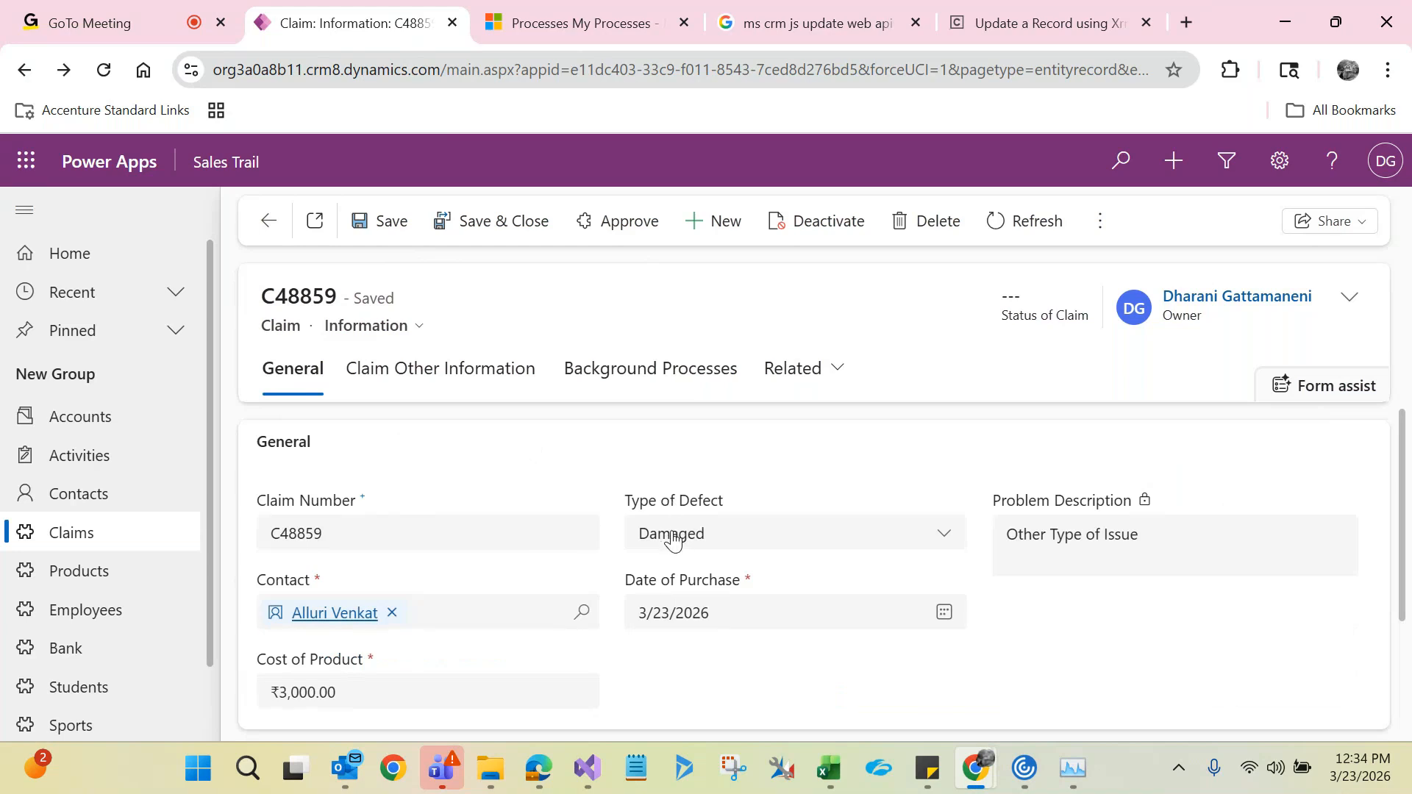
{"action": "left_click", "coordinate": [313, 617]}
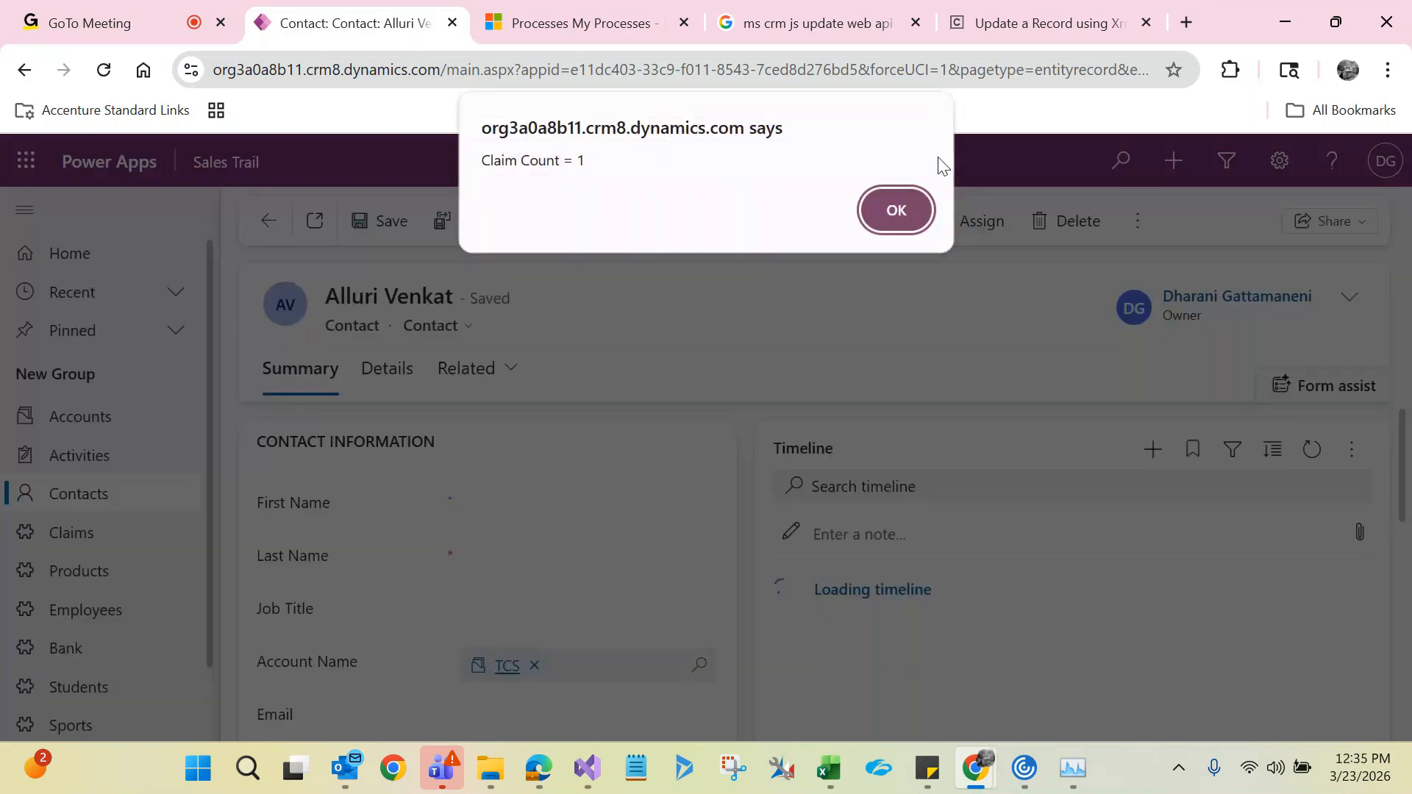
{"action": "left_click", "coordinate": [896, 210]}
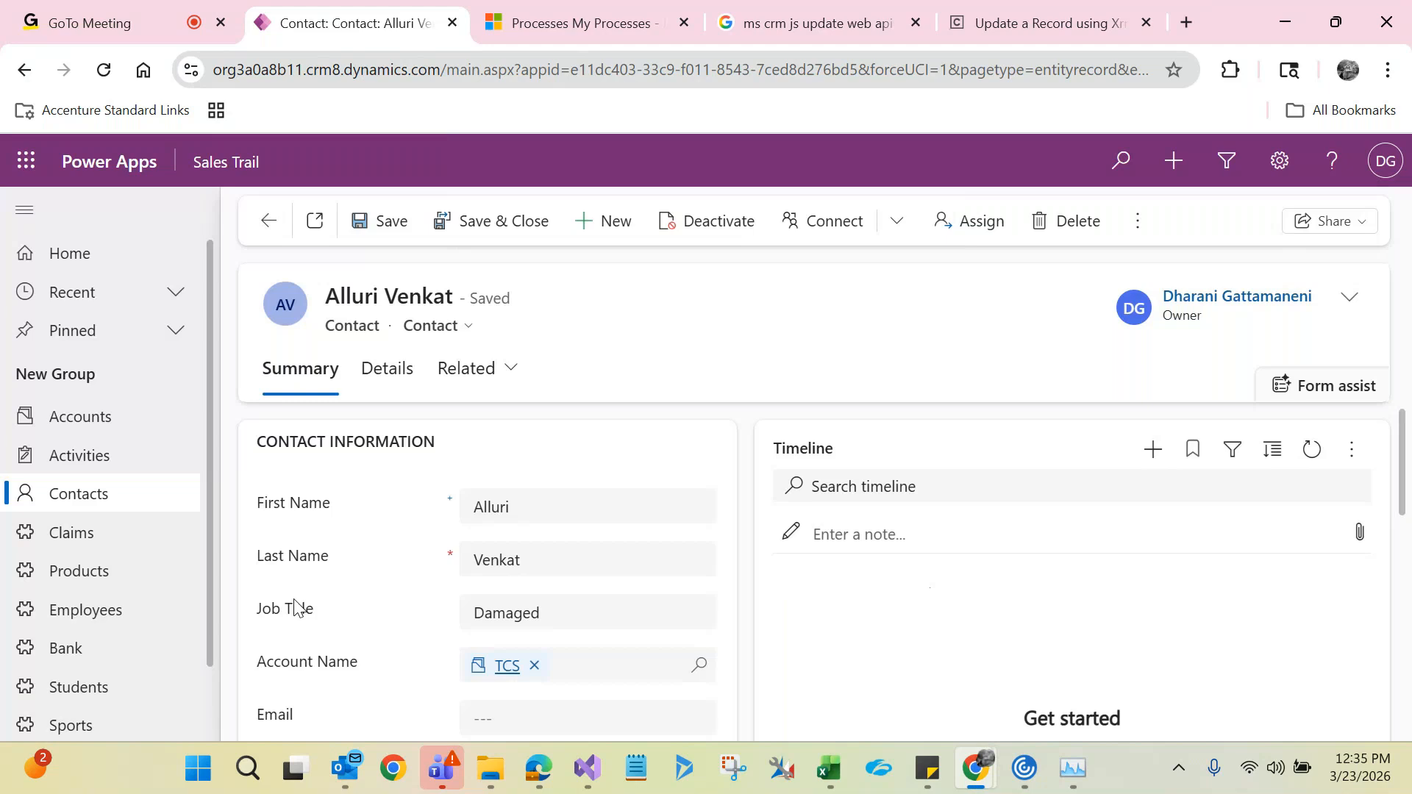
{"action": "left_click", "coordinate": [525, 619]}
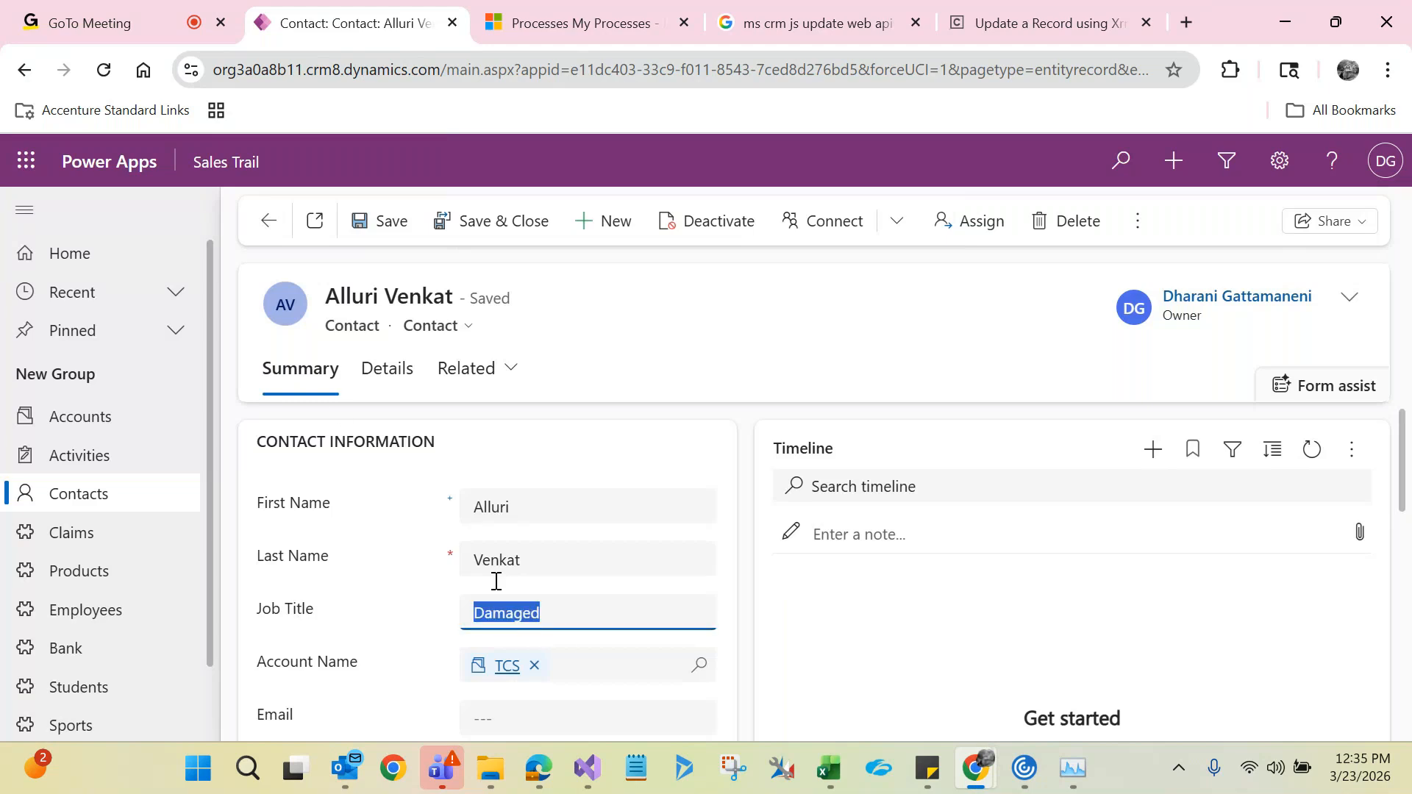
{"action": "left_click", "coordinate": [270, 220]}
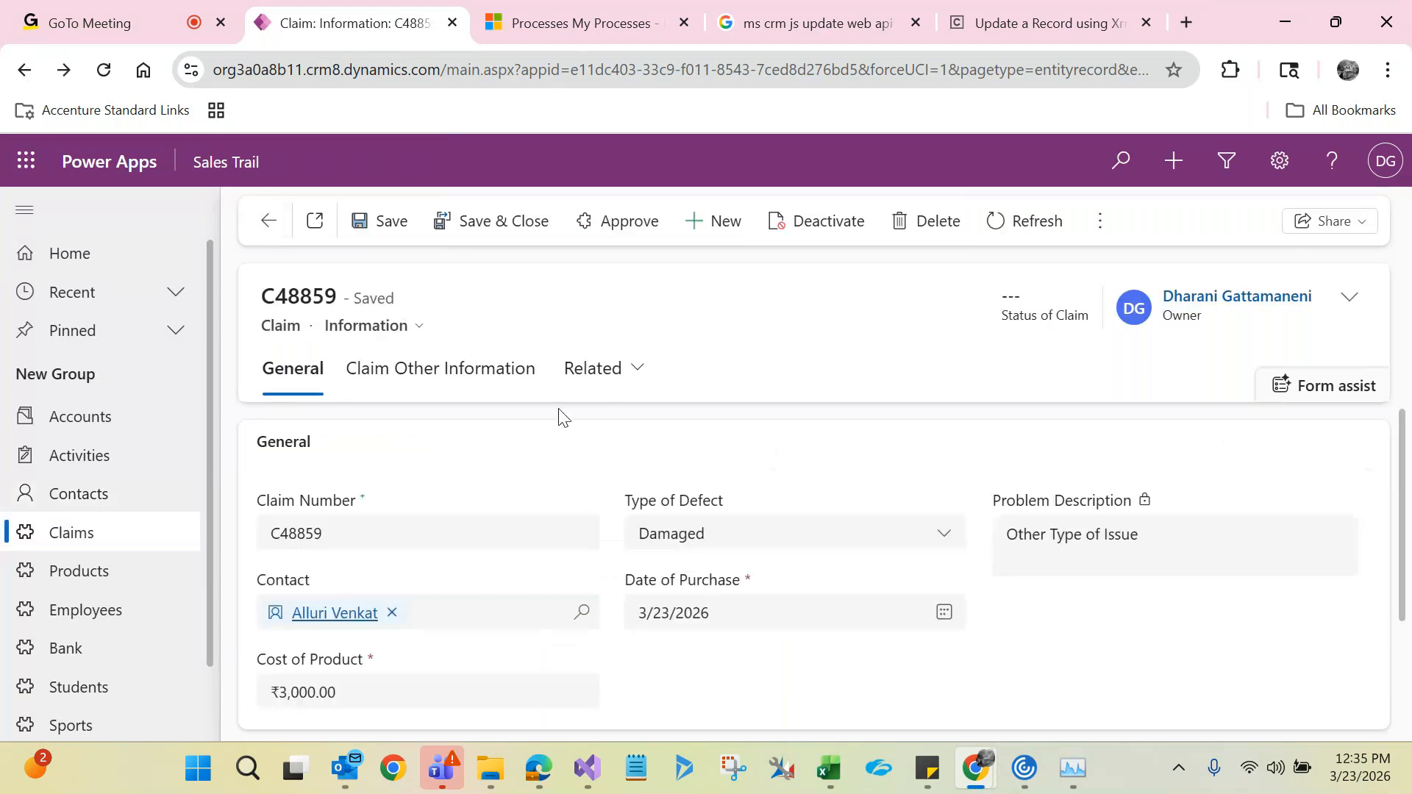
- Open the latest Update Job Title of Contact job from the claim's Background Processes, review its Process Progress, and return to the claim
{"action": "left_click", "coordinate": [610, 371]}
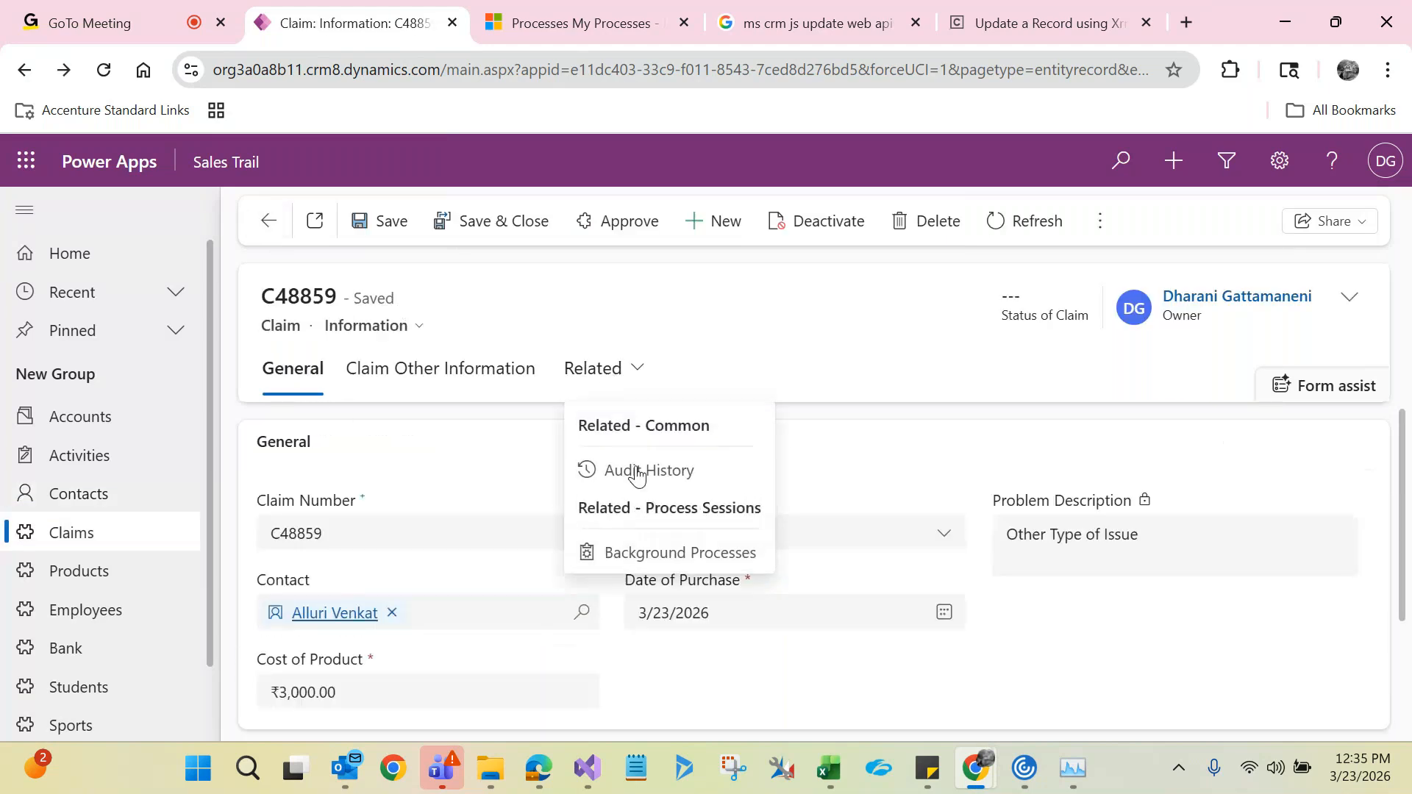
{"action": "left_click", "coordinate": [655, 552]}
{"action": "left_click", "coordinate": [354, 650]}
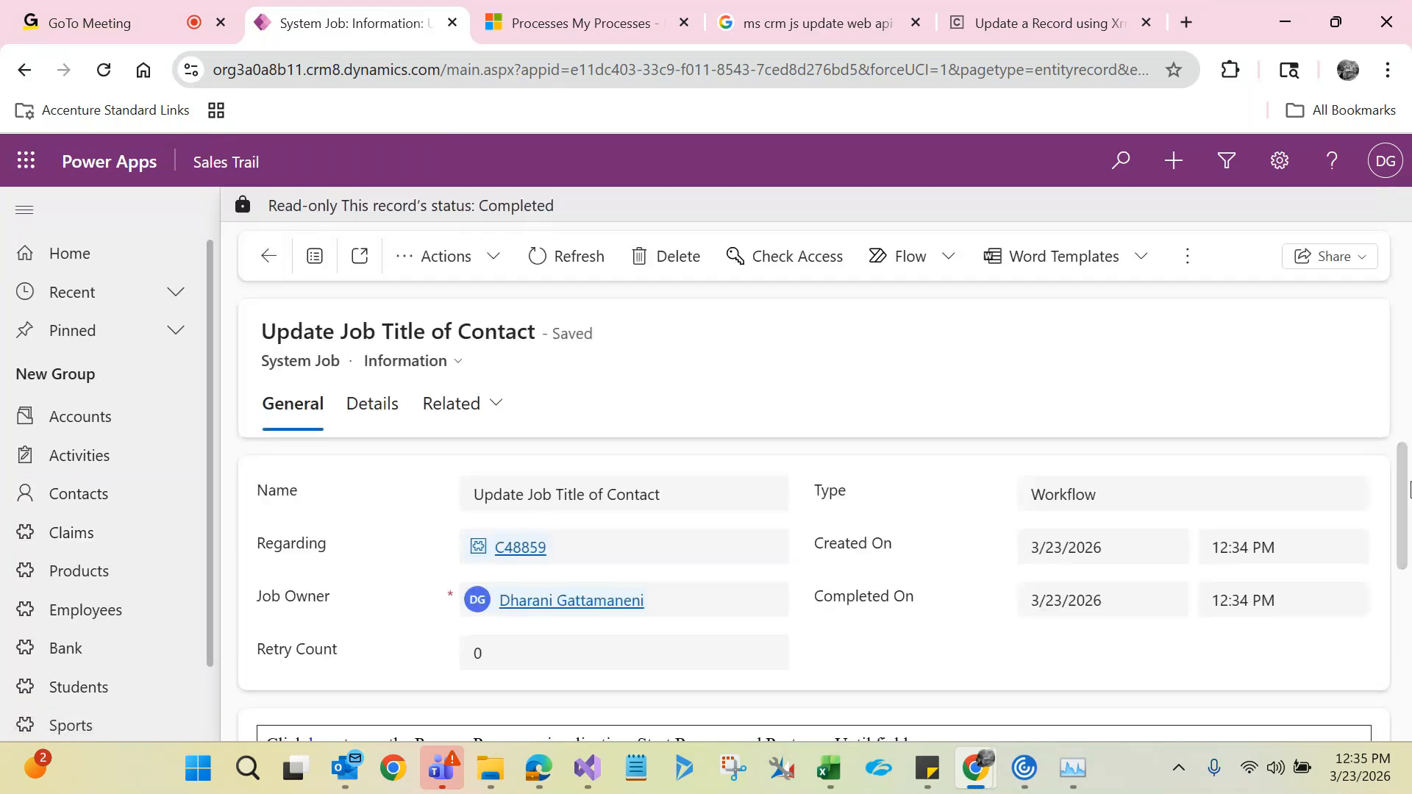
{"action": "scroll", "coordinate": [1410, 489], "scroll_direction": "down", "scroll_amount": 3}
{"action": "left_click", "coordinate": [321, 562]}
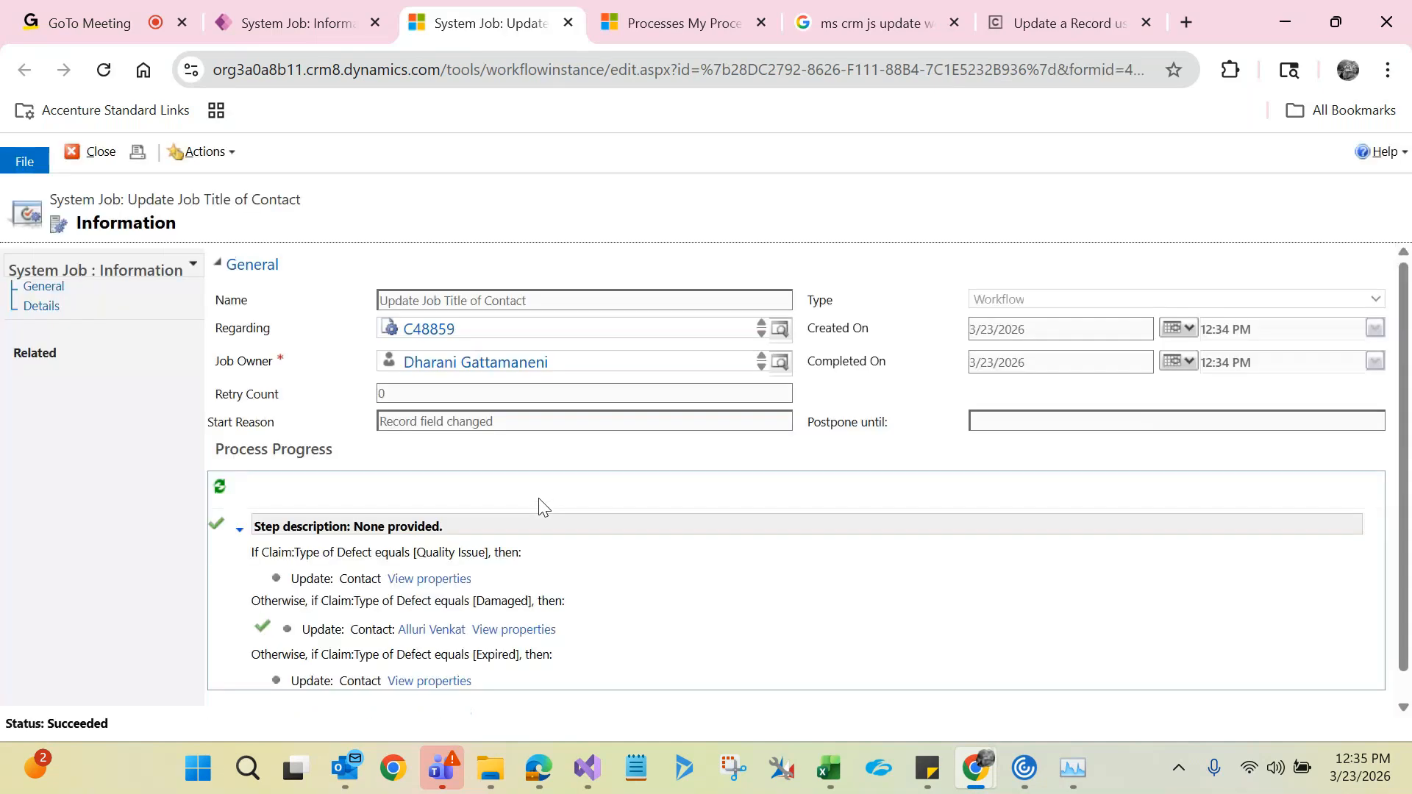
{"action": "left_click", "coordinate": [568, 23]}
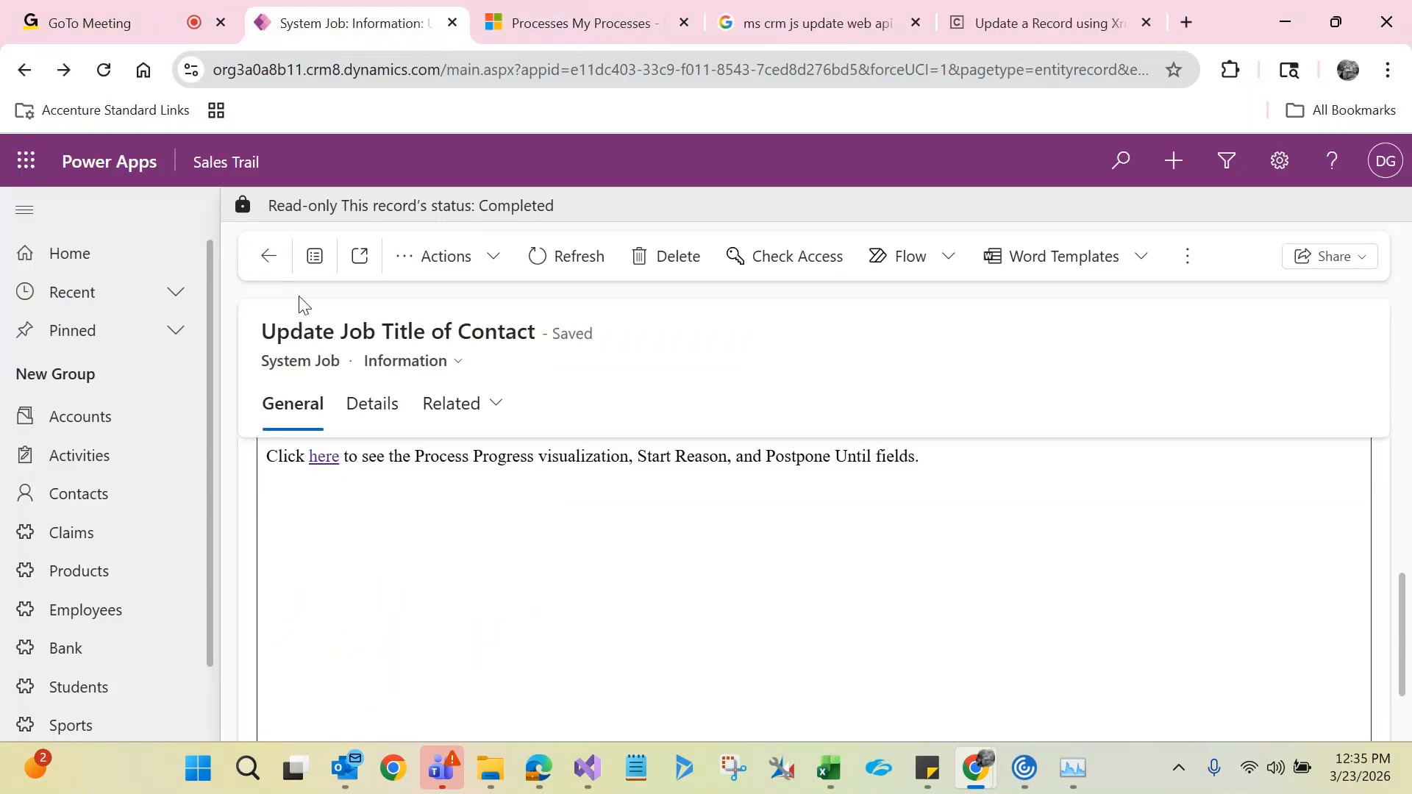
{"action": "left_click", "coordinate": [270, 257]}
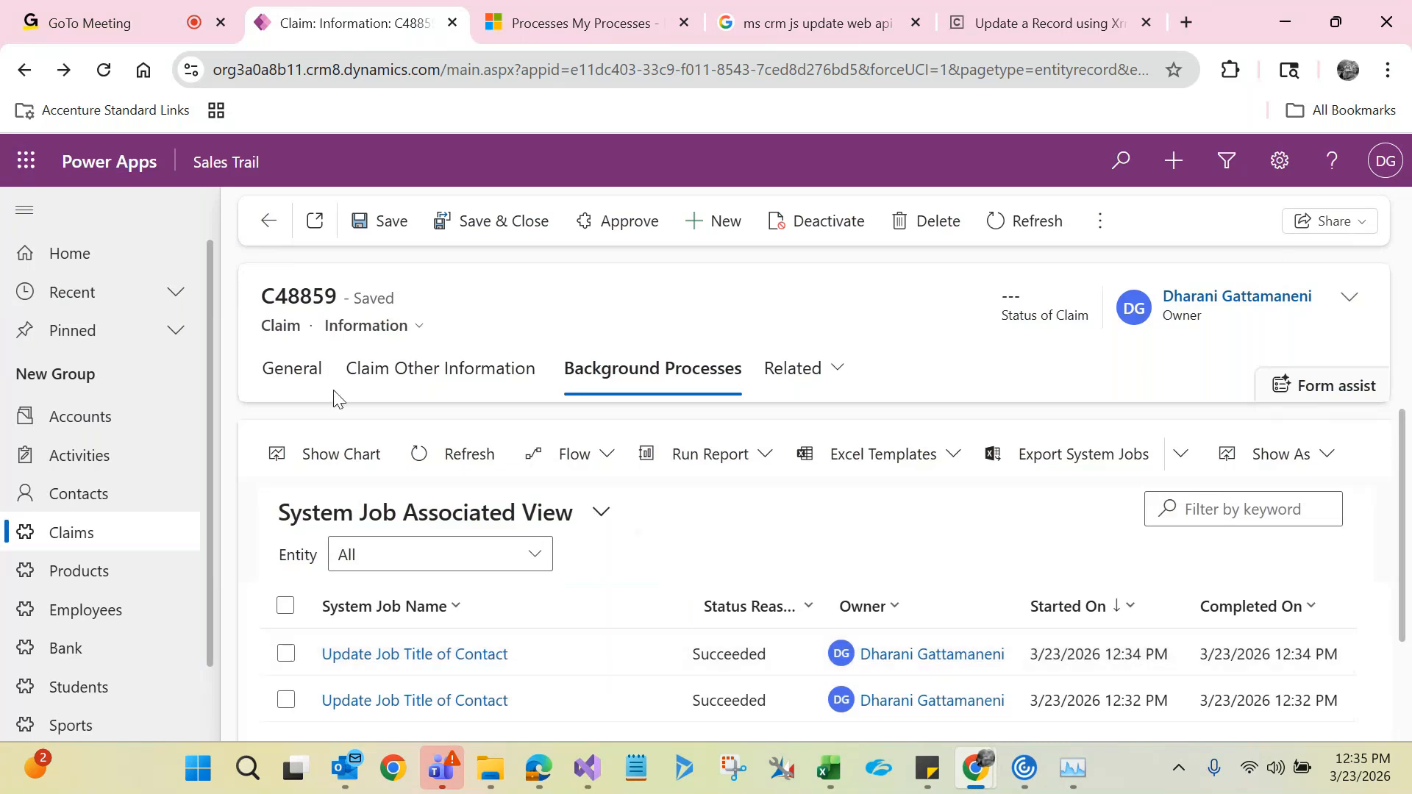
- Recheck the claim's Type of Defect on the General section, and reopen the Process Progress of the latest Update Job Title of Contact job
{"action": "left_click", "coordinate": [298, 372]}
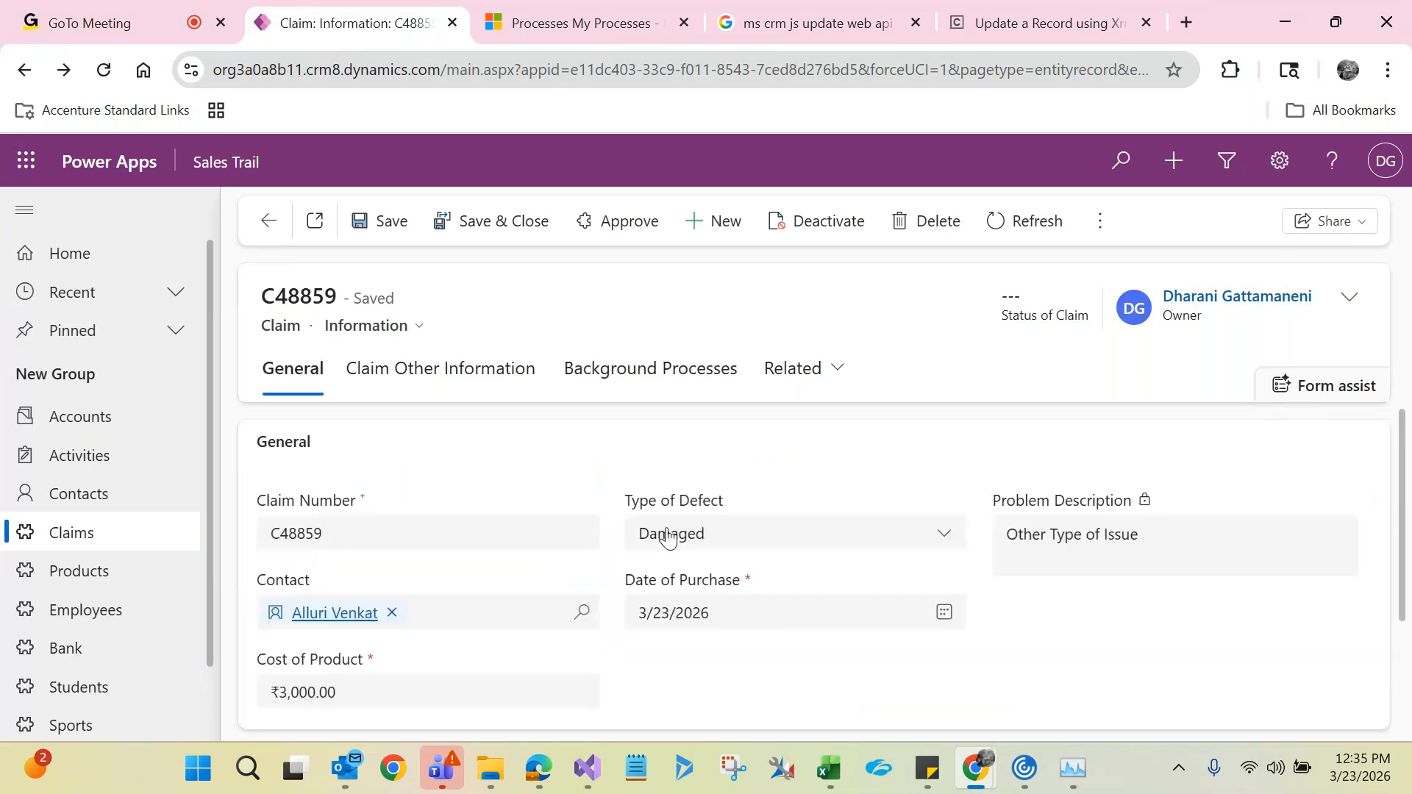
{"action": "left_click", "coordinate": [805, 372]}
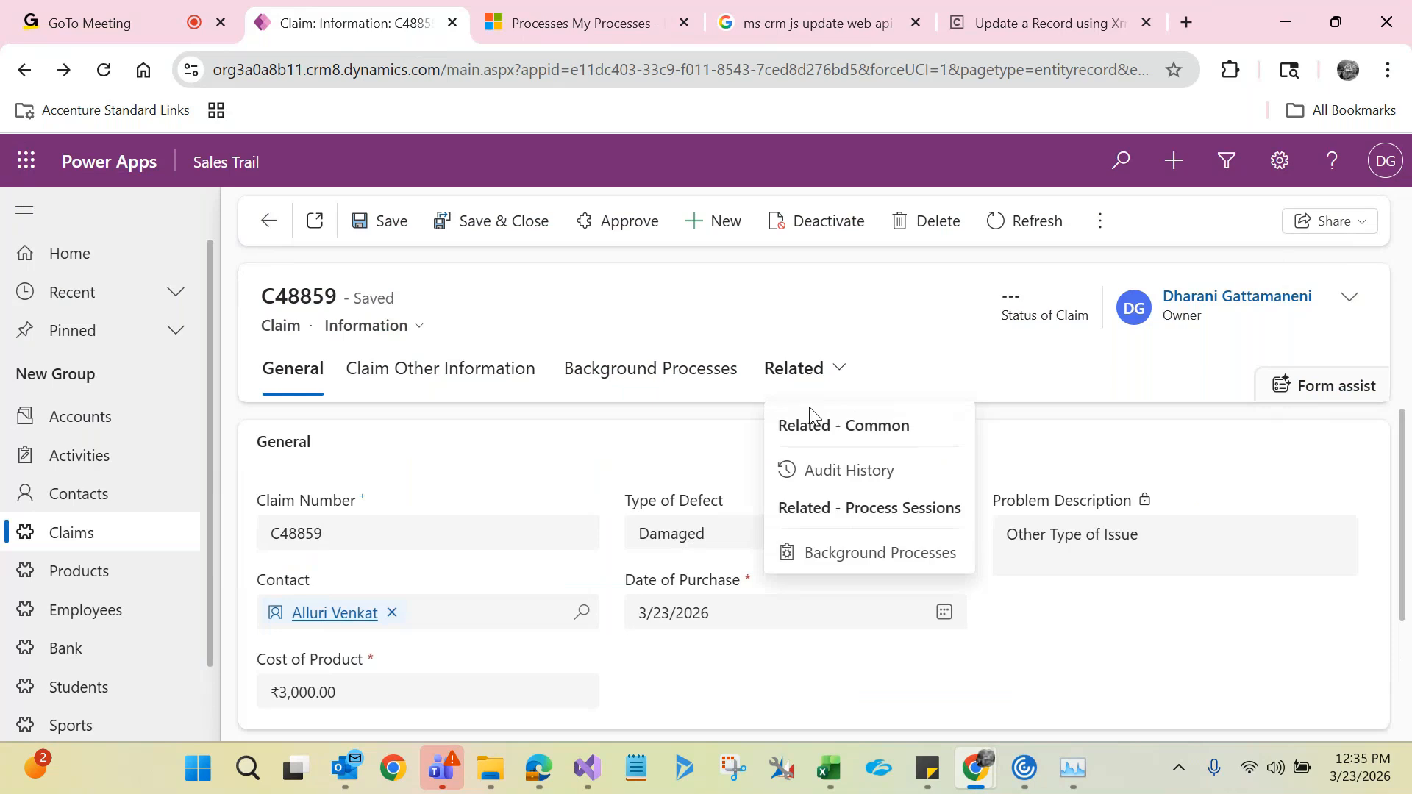
{"action": "left_click", "coordinate": [832, 550]}
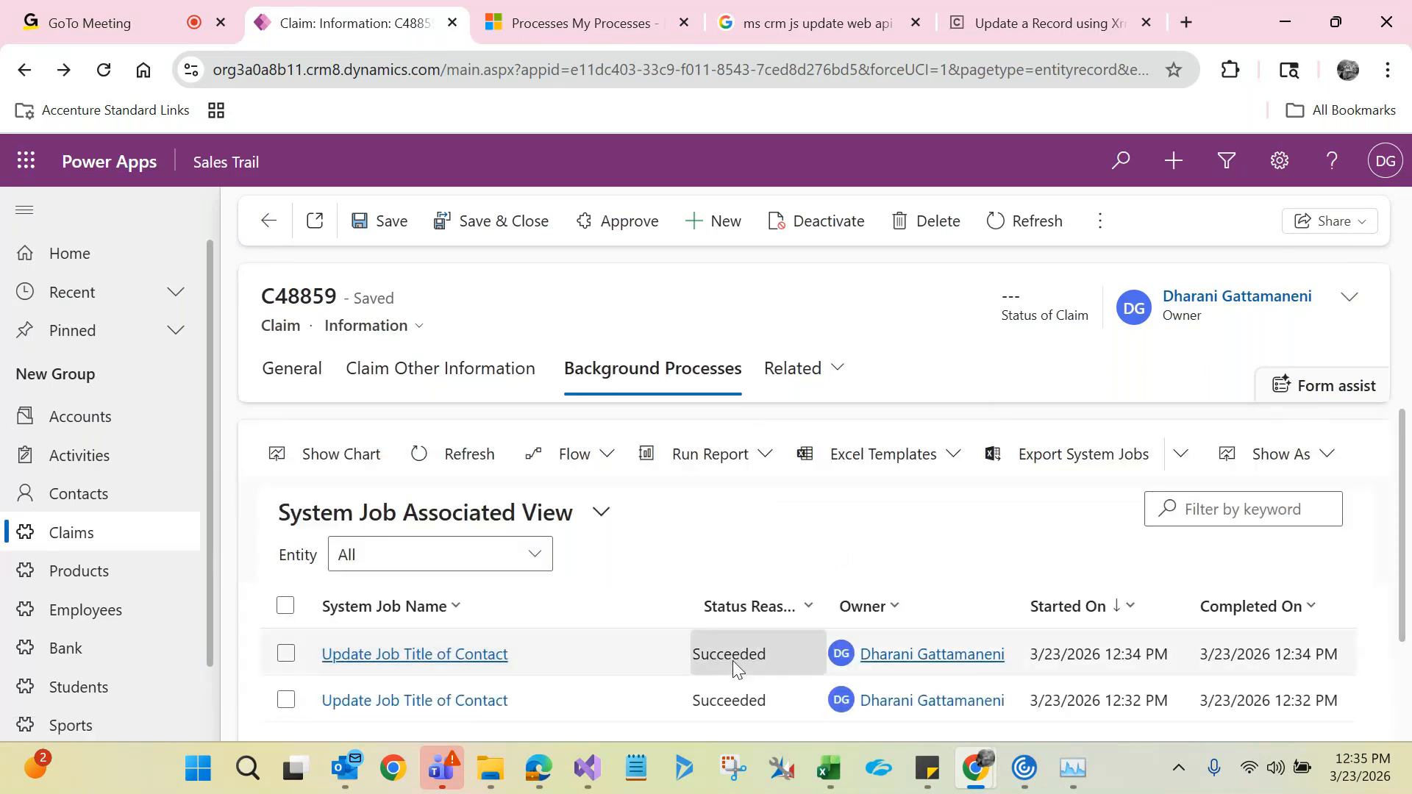
{"action": "left_click", "coordinate": [419, 663]}
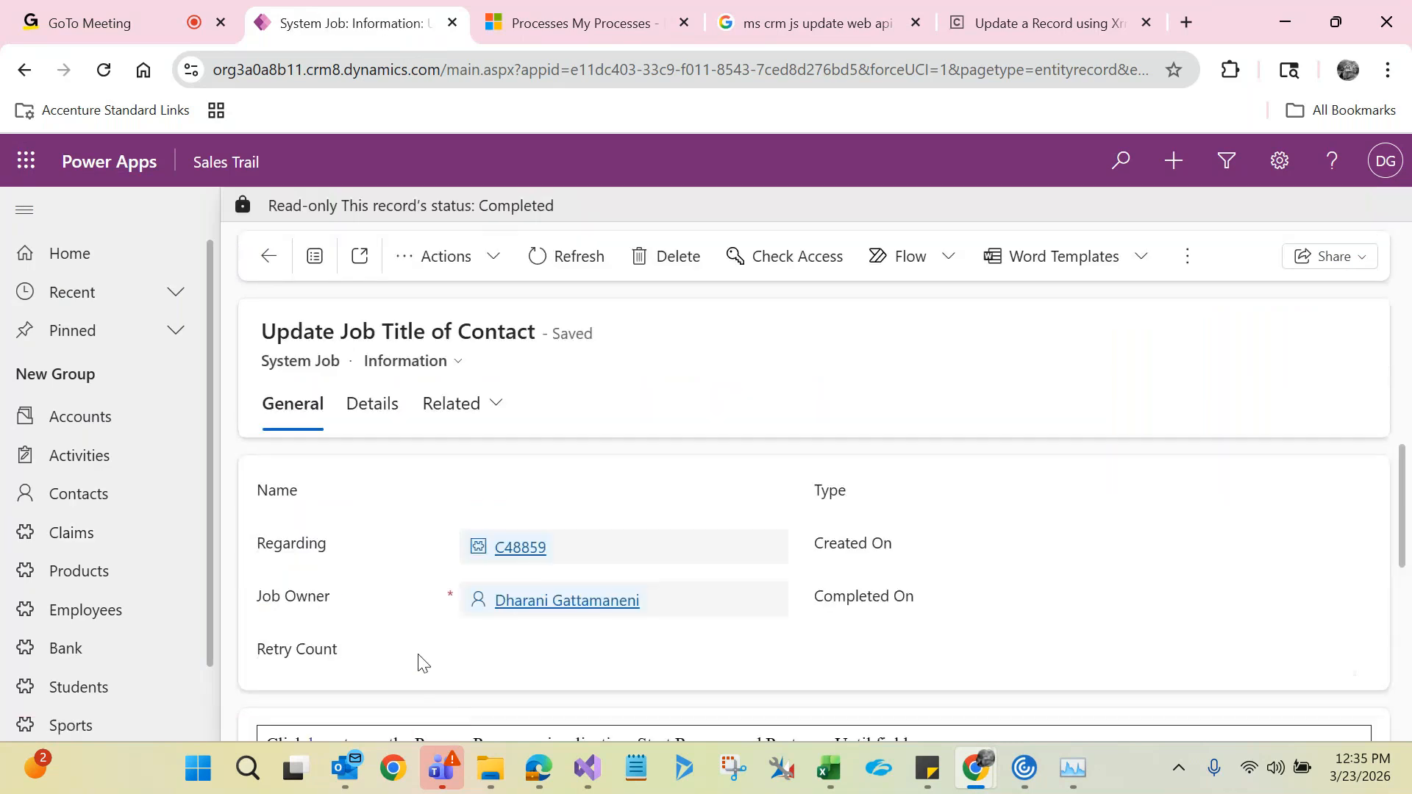
{"action": "left_click_drag", "start_coordinate": [1408, 508], "coordinate": [1401, 583]}
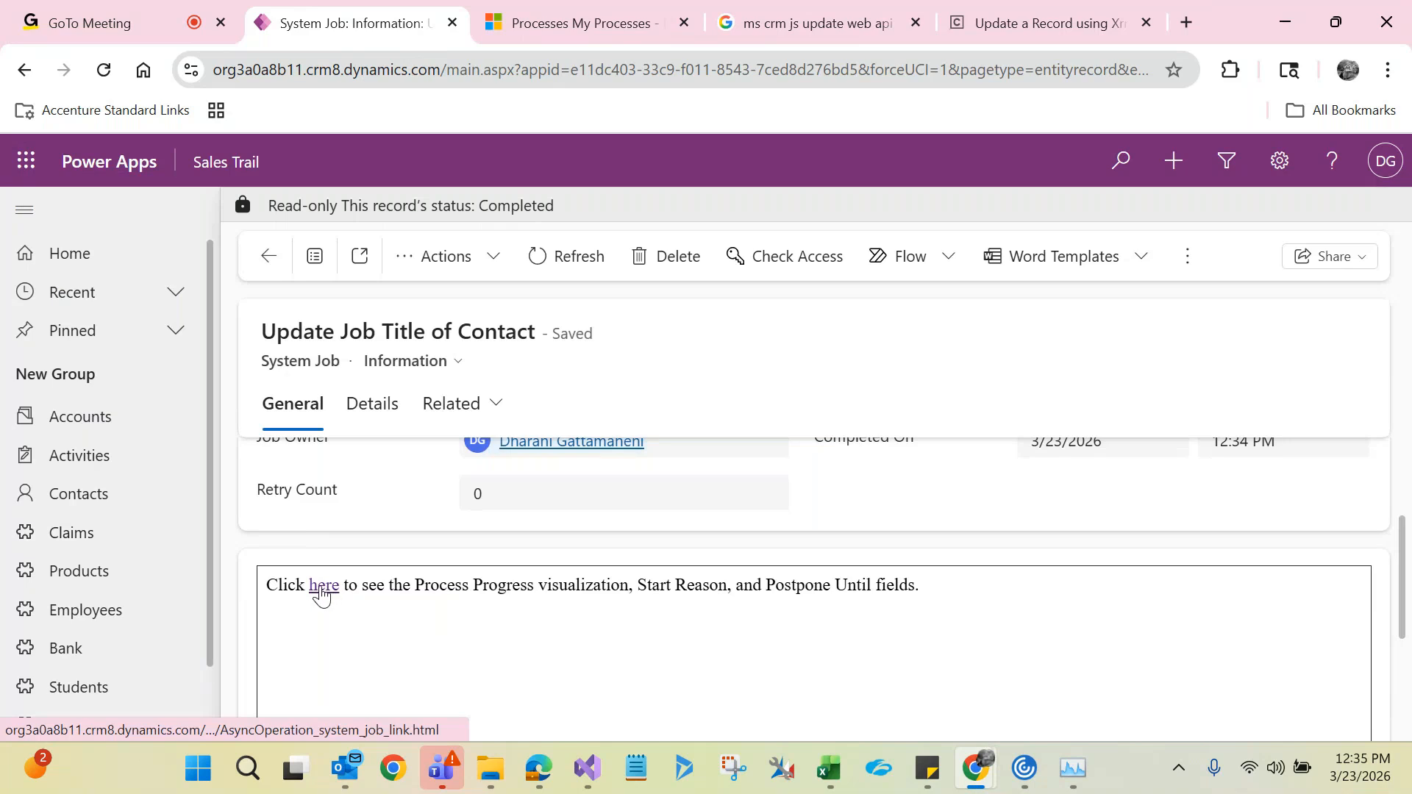
{"action": "left_click", "coordinate": [323, 595]}
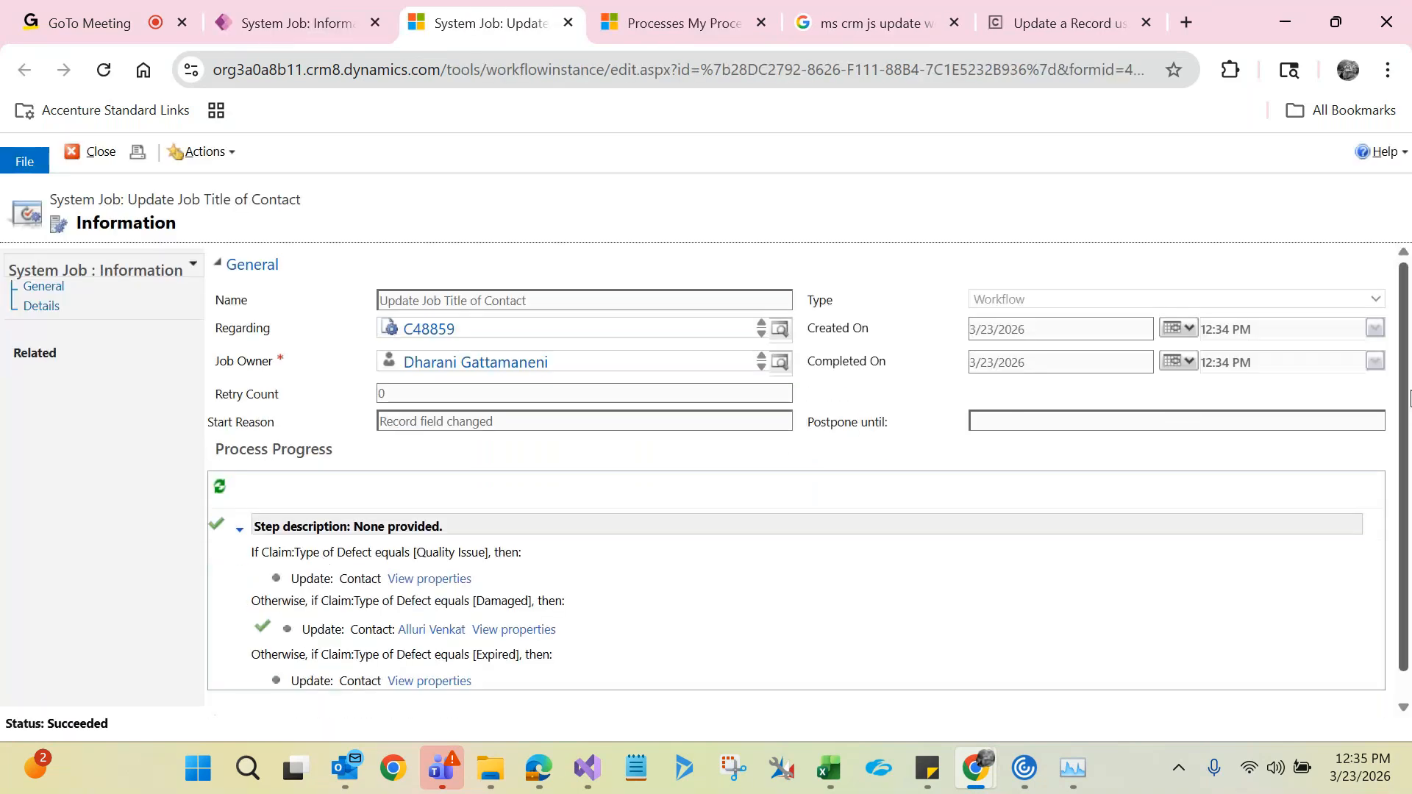
- Review the branch results in the latest job's Process Progress, close it, and return to the claim's Background Processes
{"action": "left_click_drag", "start_coordinate": [1403, 393], "coordinate": [1402, 416]}
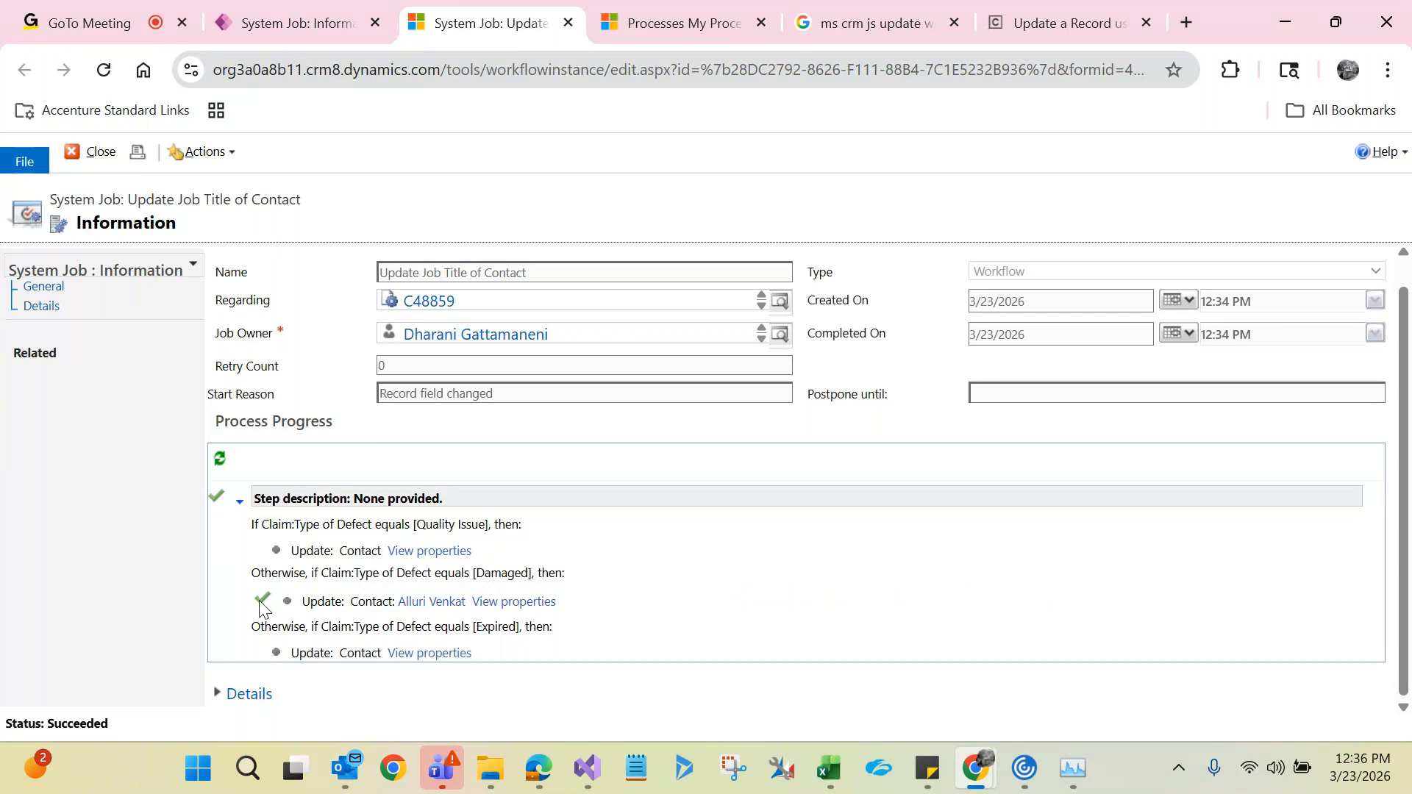
{"action": "mouse_move", "coordinate": [261, 607]}
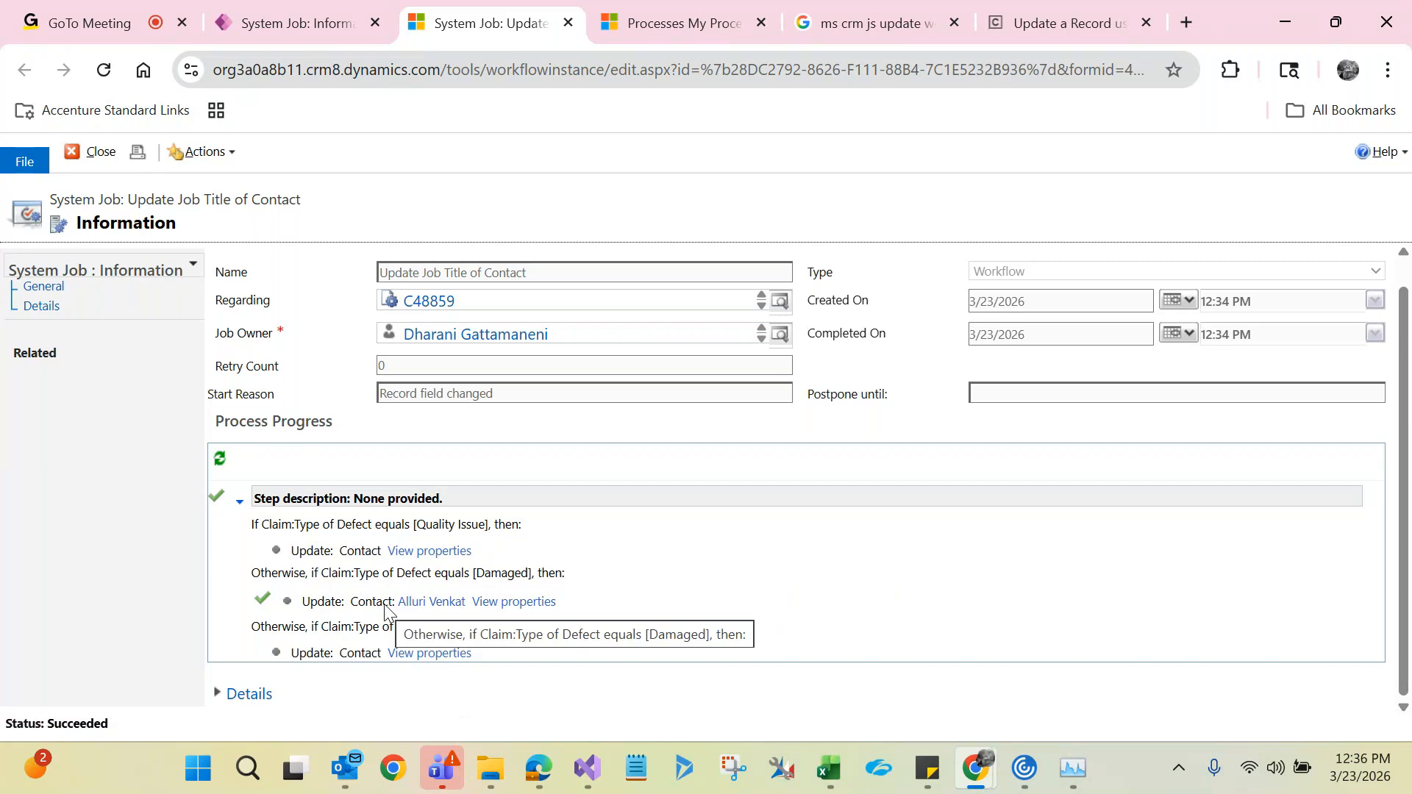
{"action": "left_click", "coordinate": [569, 24]}
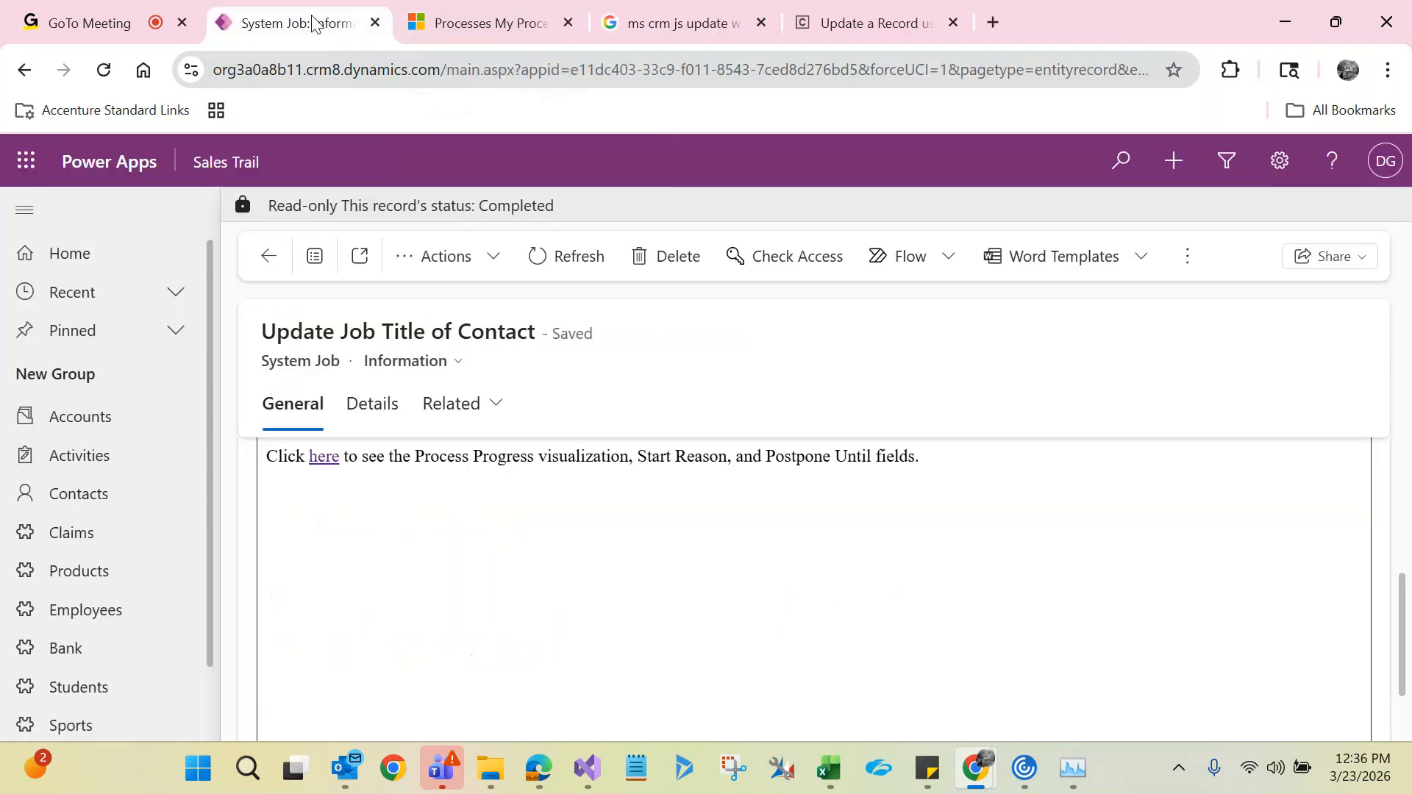
{"action": "left_click", "coordinate": [277, 265]}
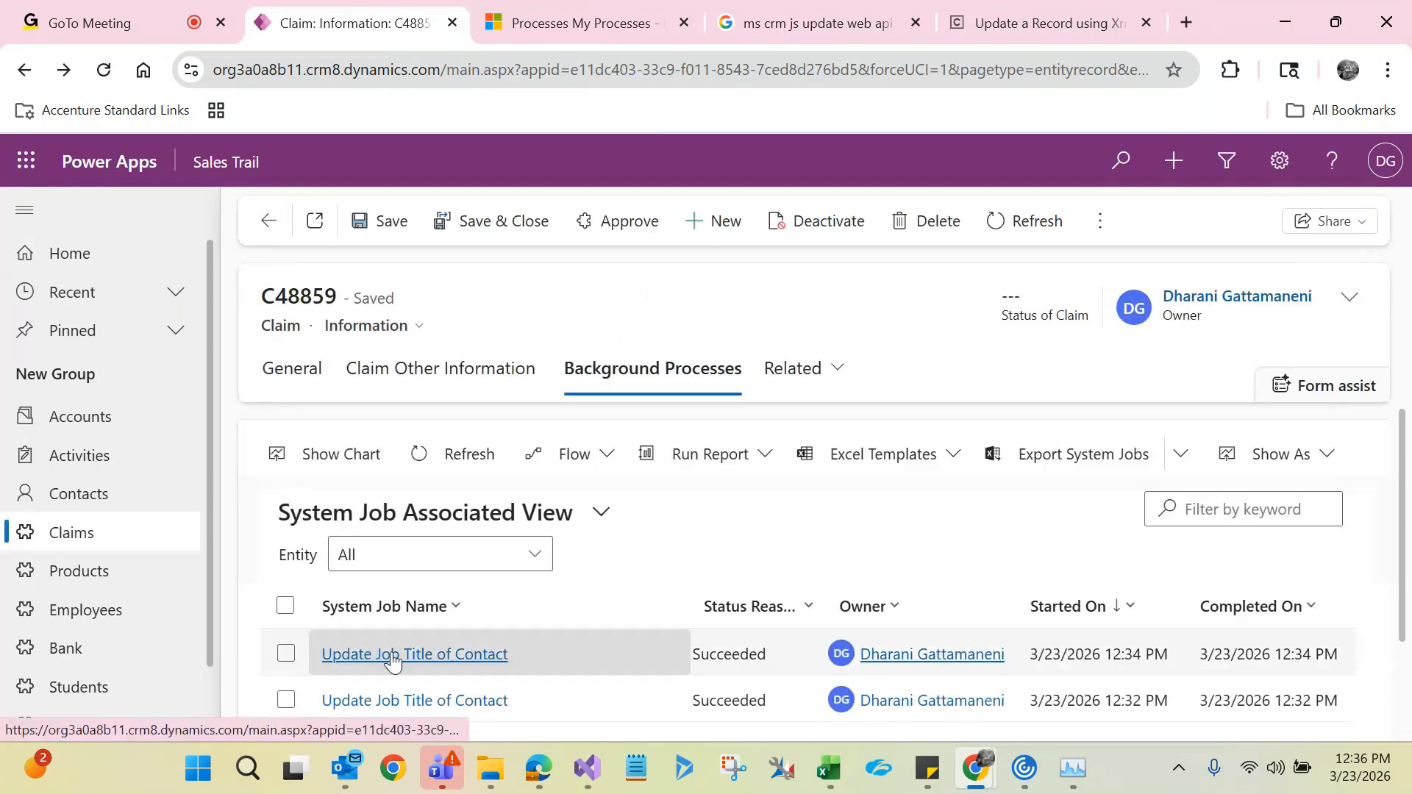
- Open the Update Job Title of Contact job started at 12:32 PM and examine which condition branch ran in its Process Progress
{"action": "left_click", "coordinate": [375, 702]}
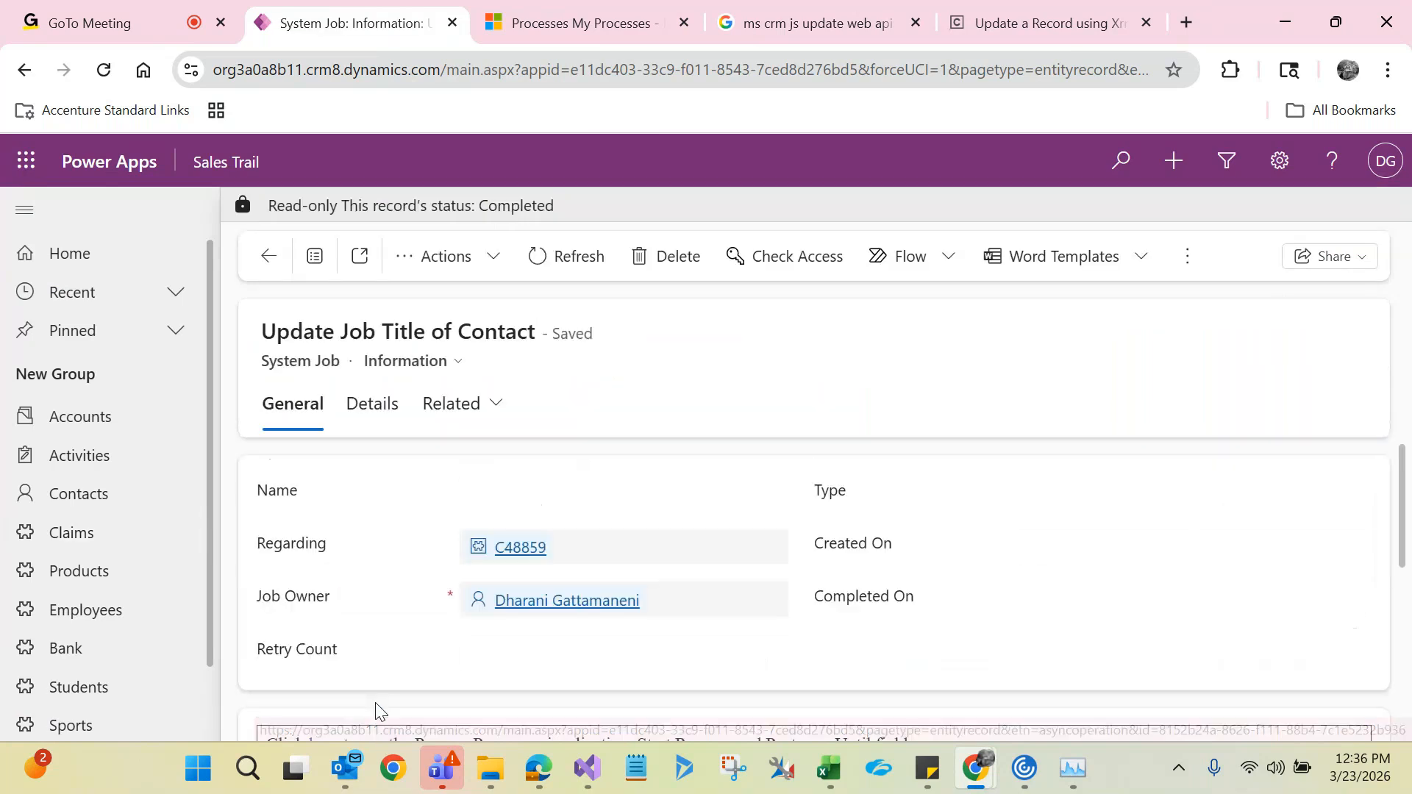
{"action": "left_click", "coordinate": [479, 404]}
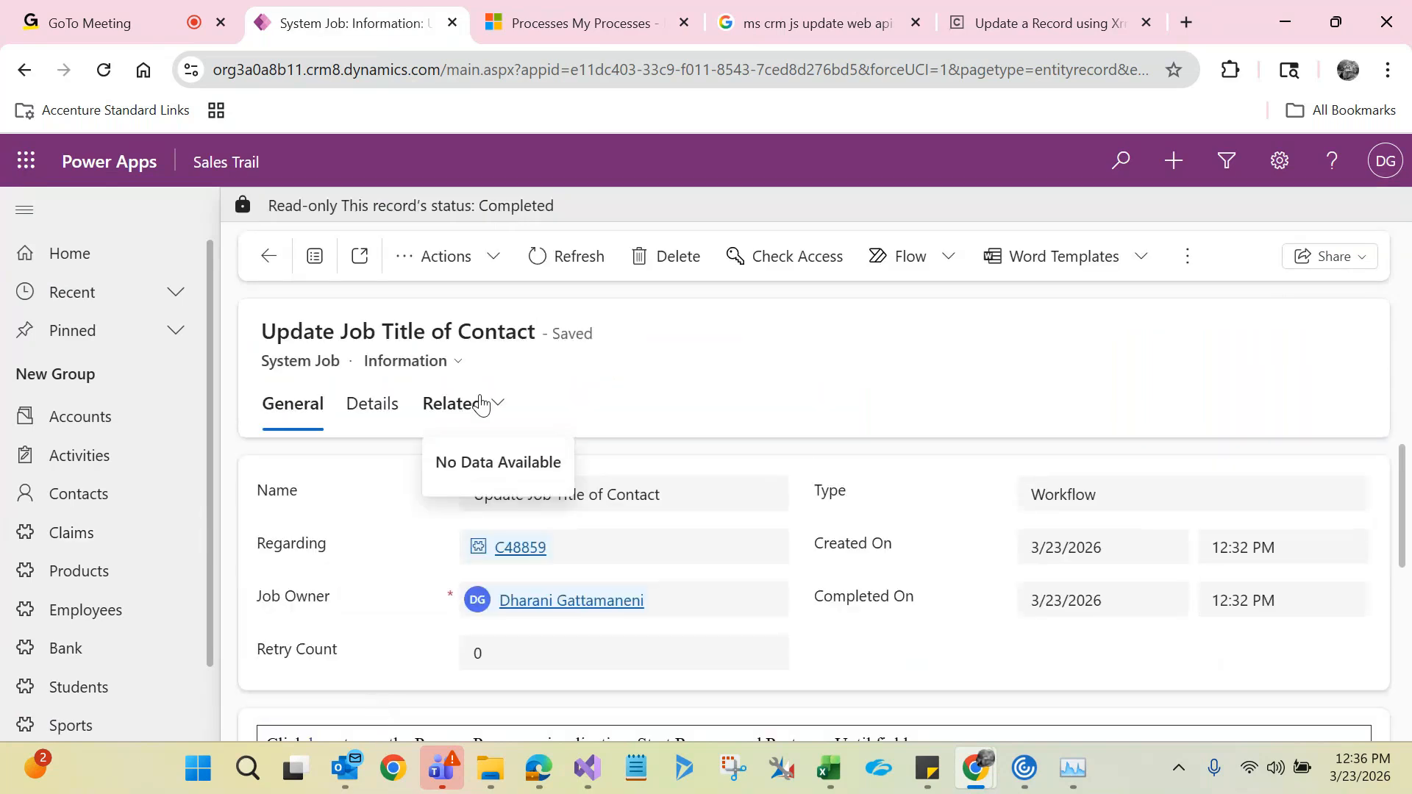
{"action": "left_click", "coordinate": [640, 387]}
{"action": "left_click_drag", "start_coordinate": [1403, 469], "coordinate": [1403, 561]}
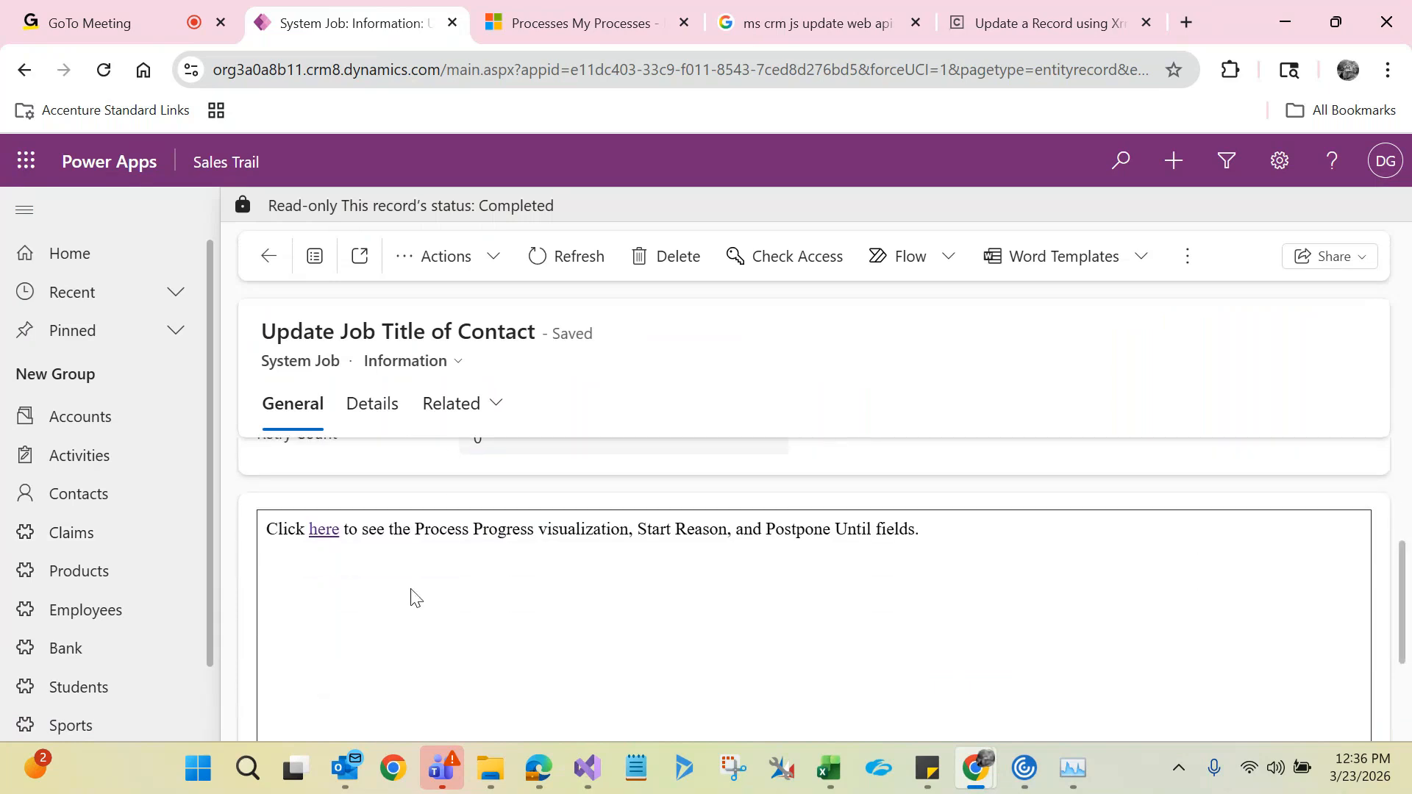
{"action": "left_click", "coordinate": [324, 532]}
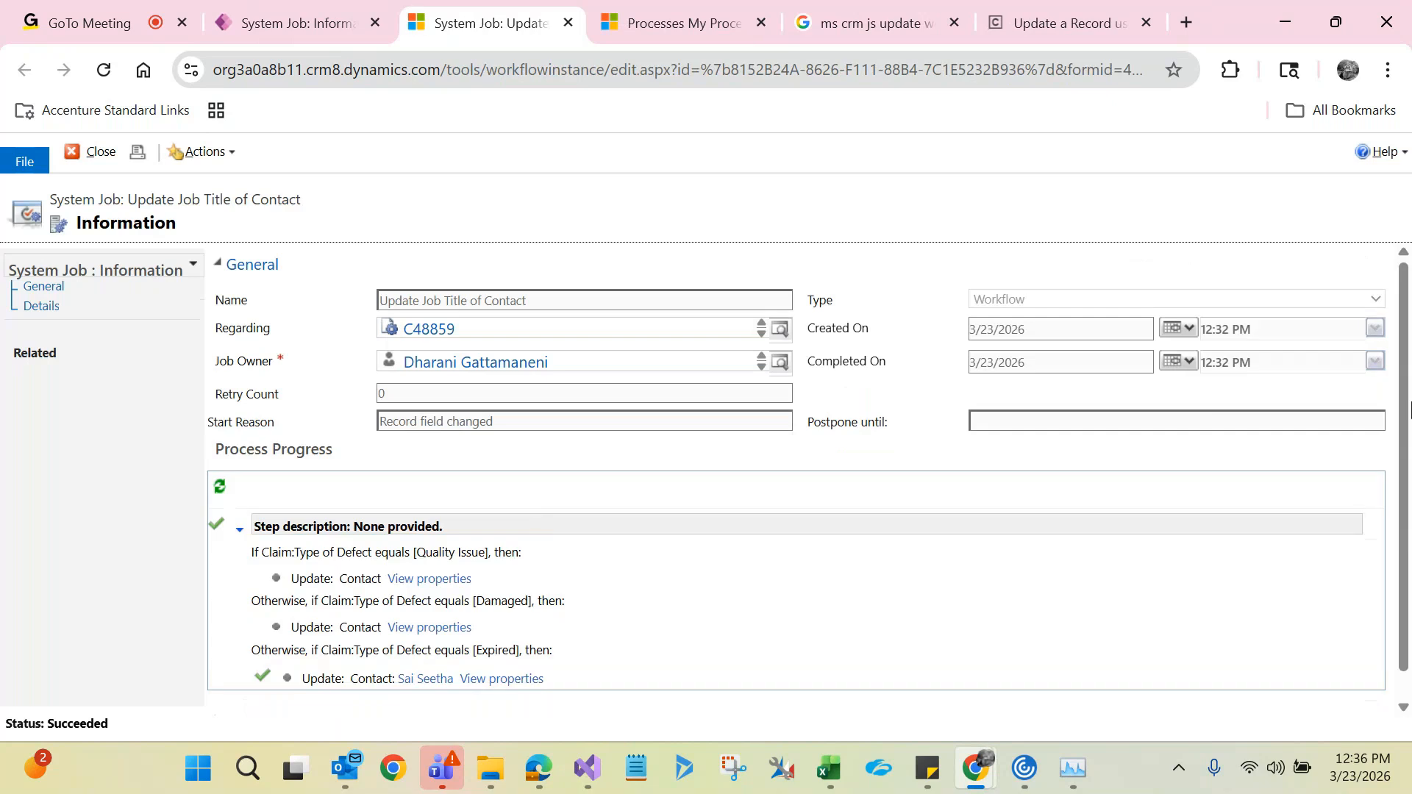
{"action": "scroll", "coordinate": [1410, 410], "scroll_direction": "down", "scroll_amount": 1}
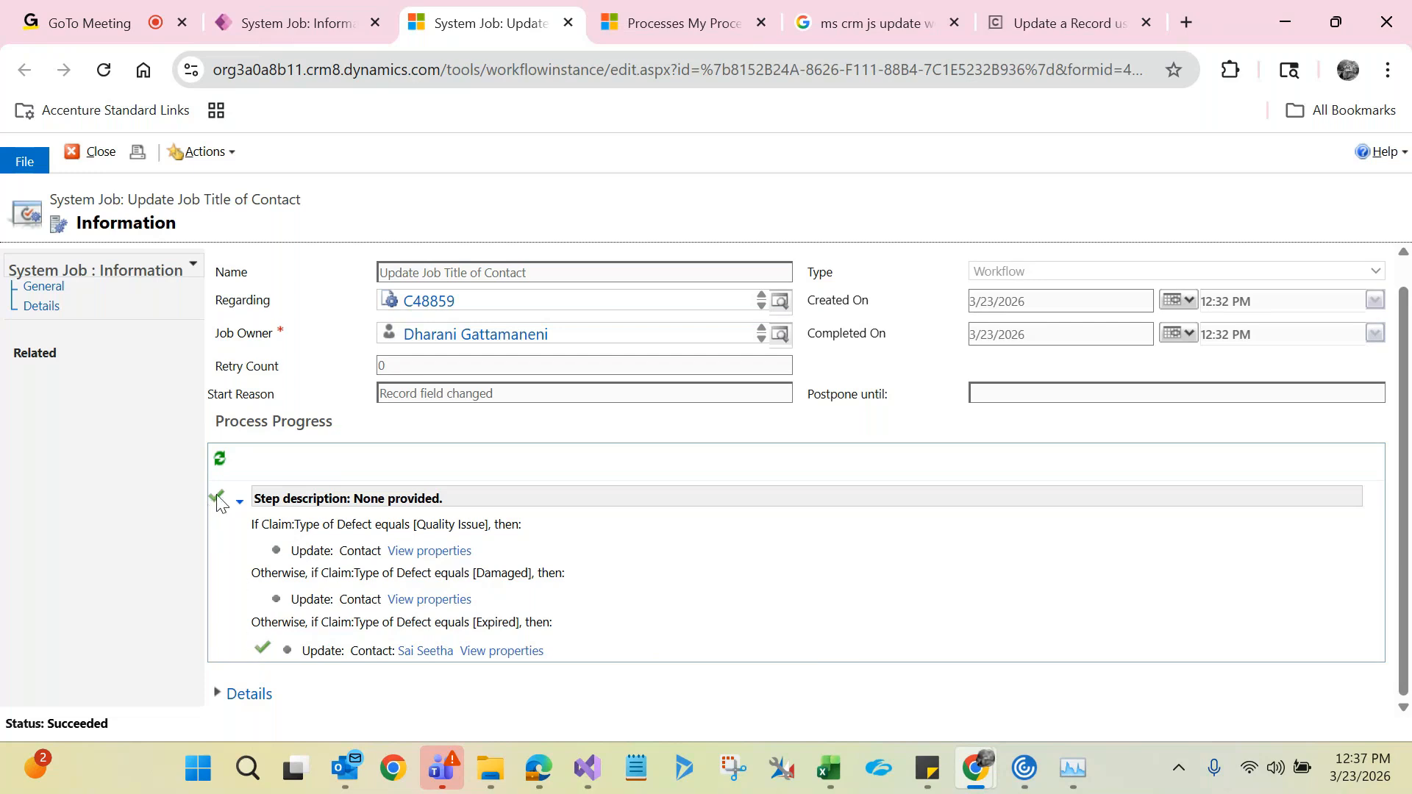
{"action": "mouse_move", "coordinate": [270, 647]}
{"action": "mouse_move", "coordinate": [218, 503]}
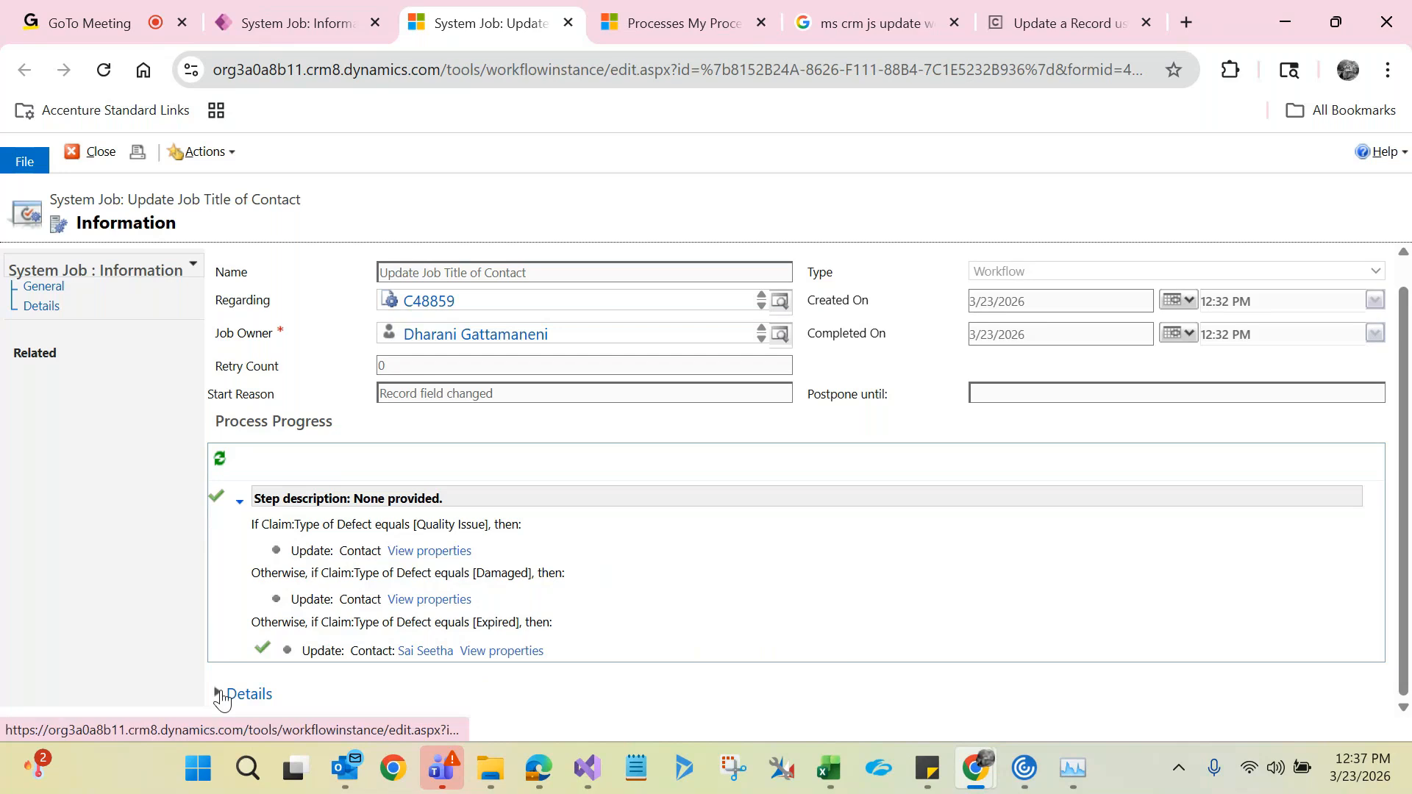
- Expand the system job's Details section and check its Message box against the Process Progress
{"action": "left_click", "coordinate": [216, 693]}
{"action": "left_click_drag", "start_coordinate": [1410, 474], "coordinate": [1410, 588]}
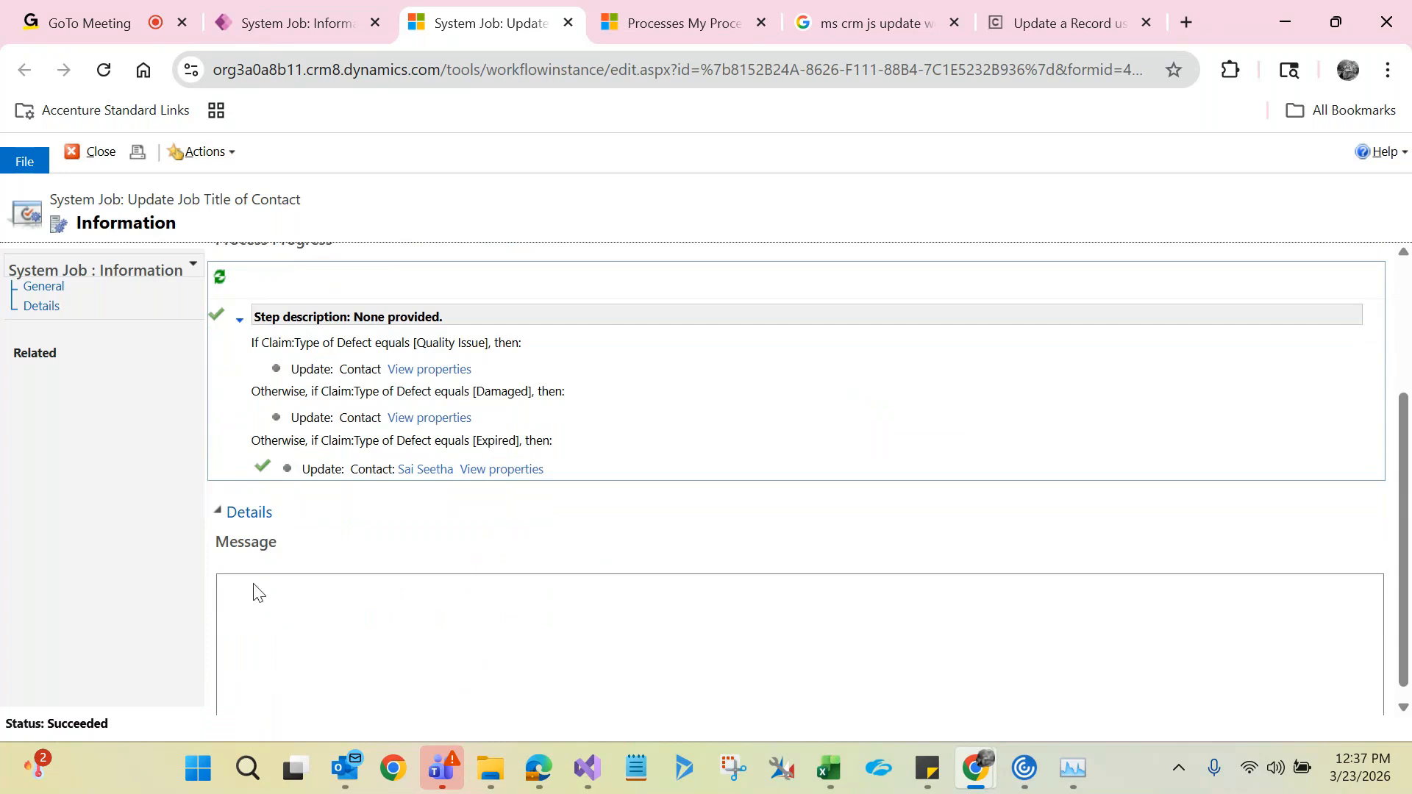
{"action": "left_click", "coordinate": [312, 614]}
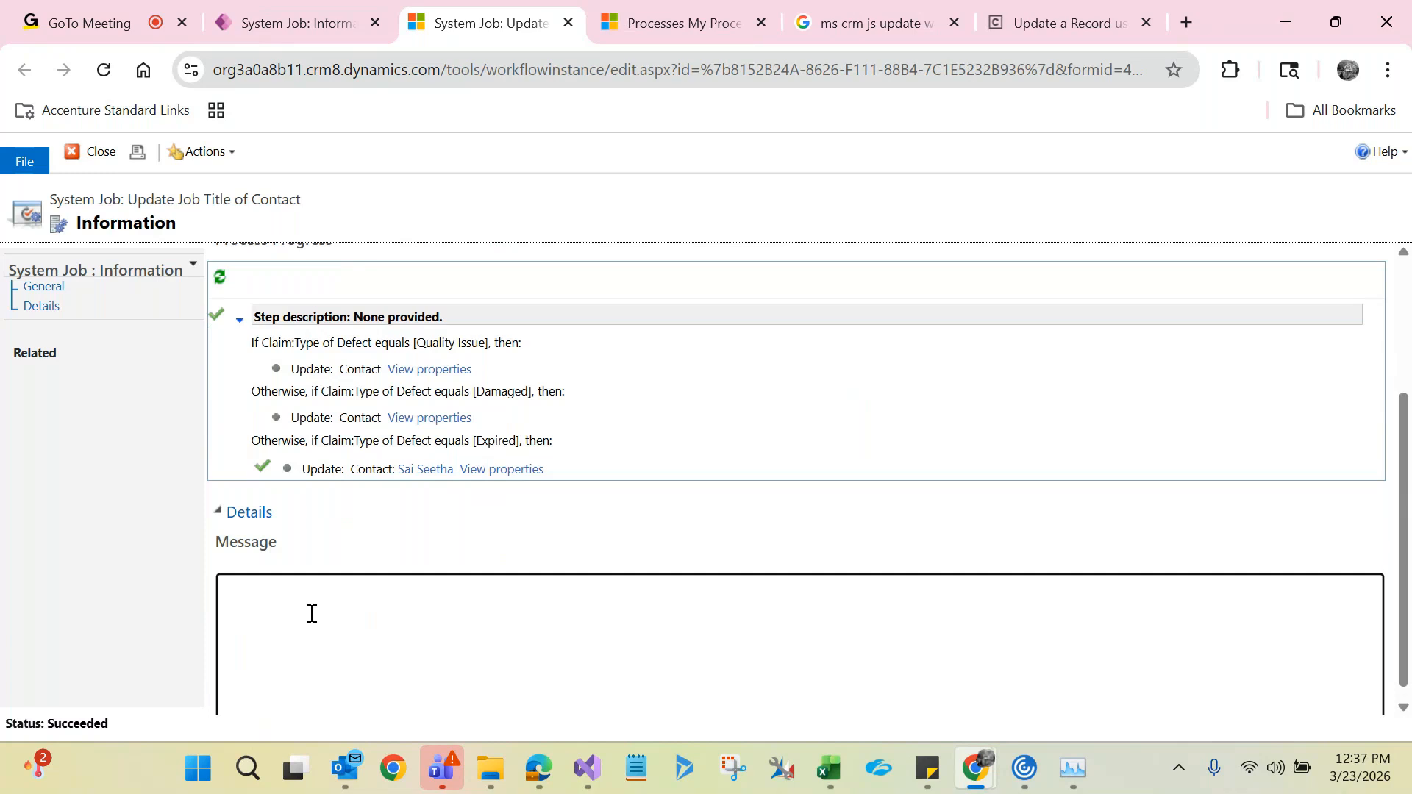
{"action": "left_click_drag", "start_coordinate": [1410, 547], "coordinate": [1410, 356]}
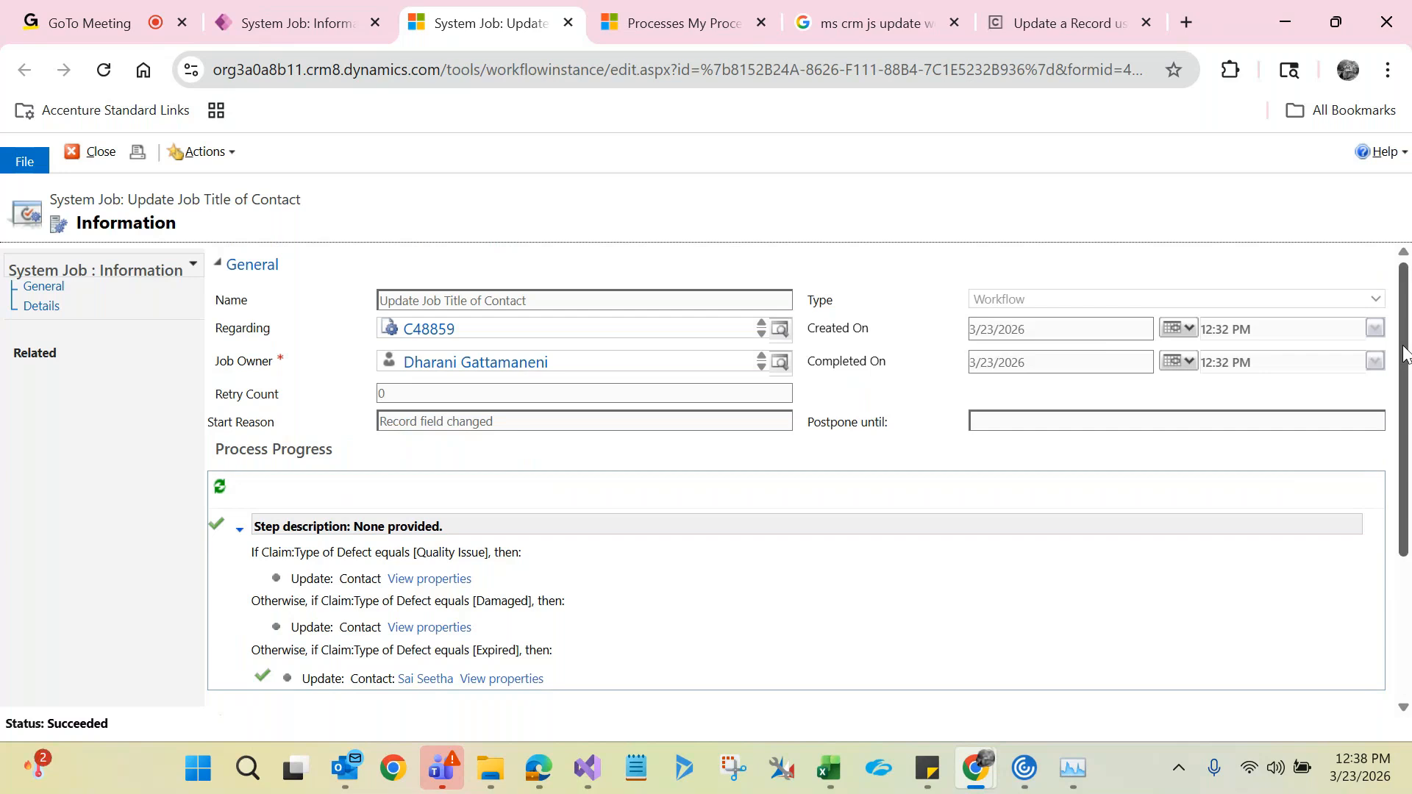
{"action": "scroll", "coordinate": [1404, 353], "scroll_direction": "down", "scroll_amount": 3}
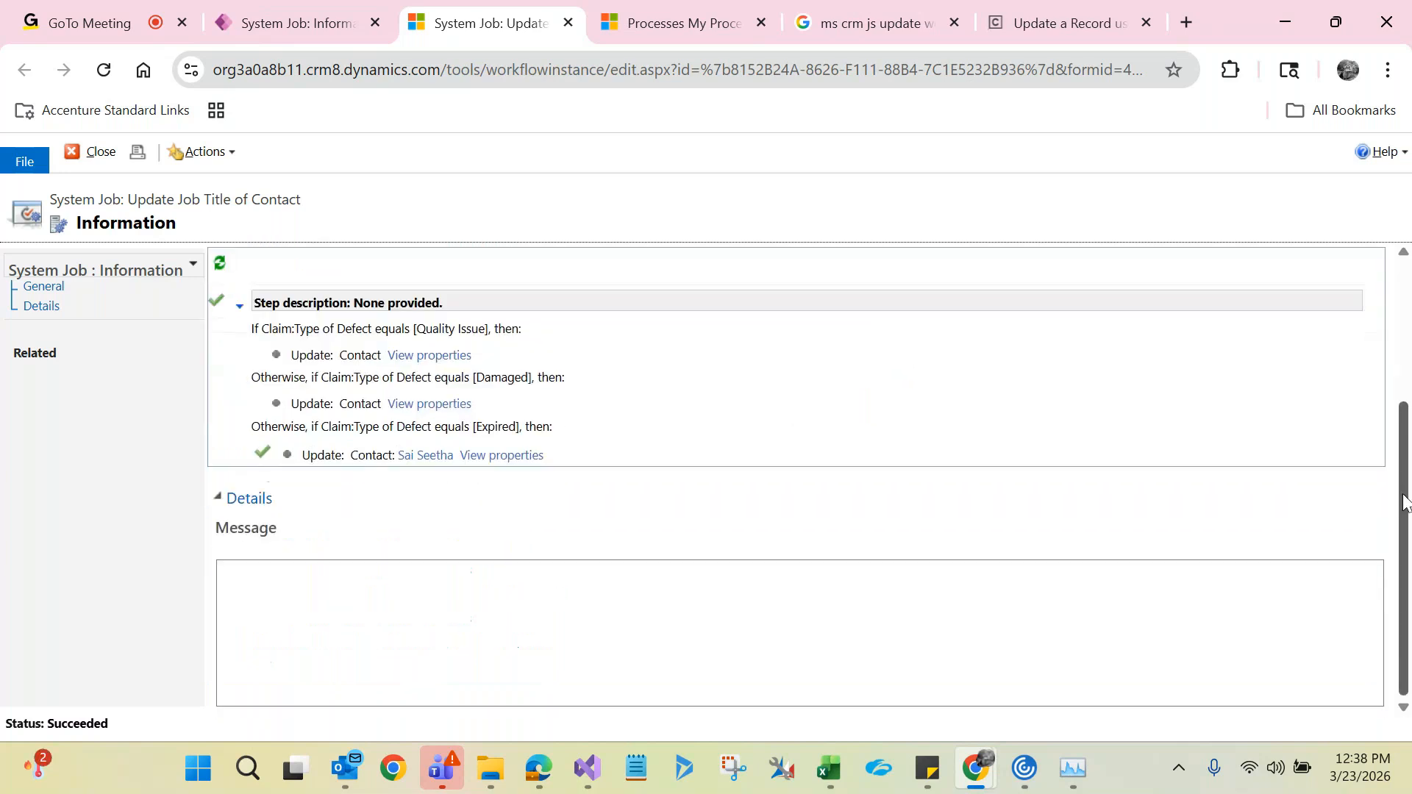
- Switch to the GoTo Meeting page and make the participant who will share their screen the presenter
{"action": "mouse_move", "coordinate": [973, 778]}
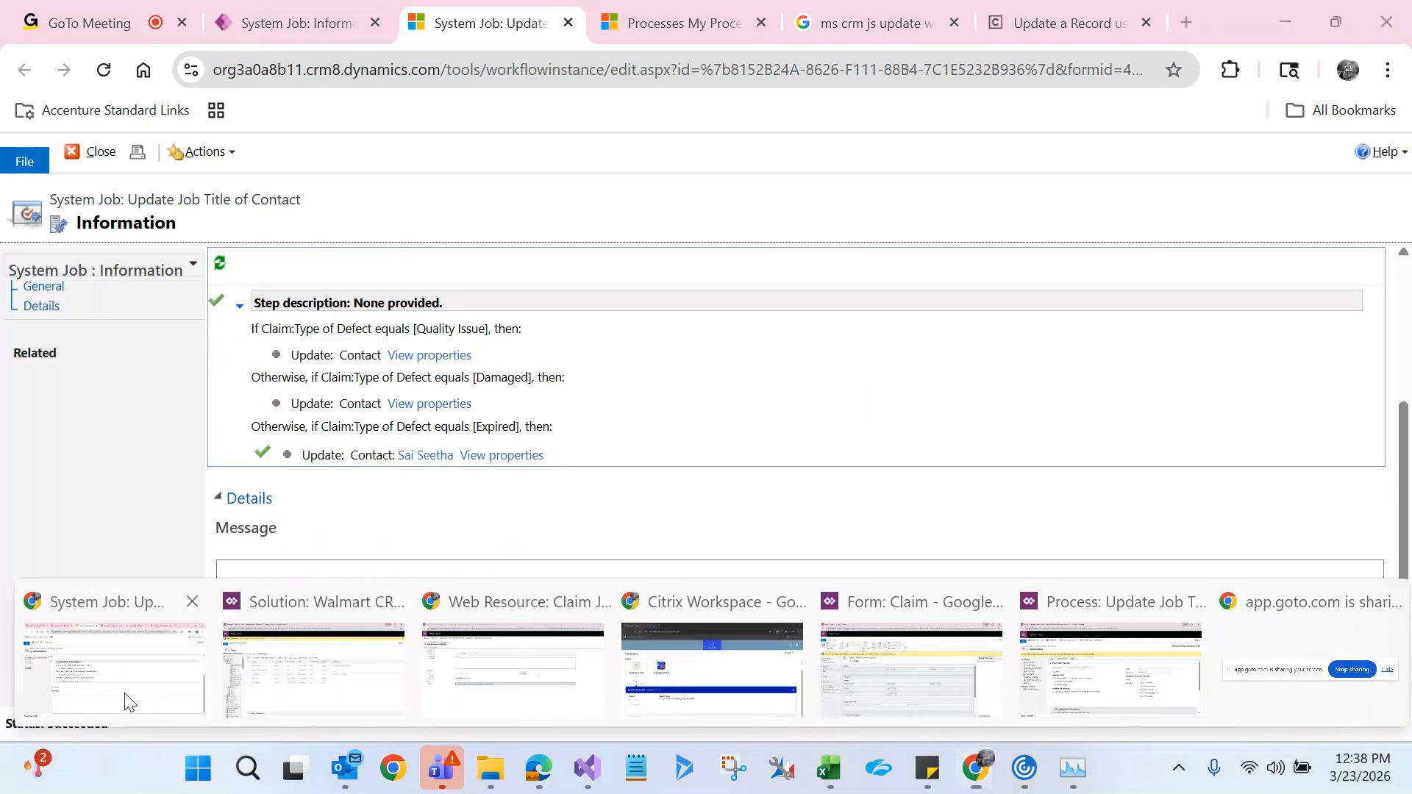
{"action": "left_click", "coordinate": [52, 9]}
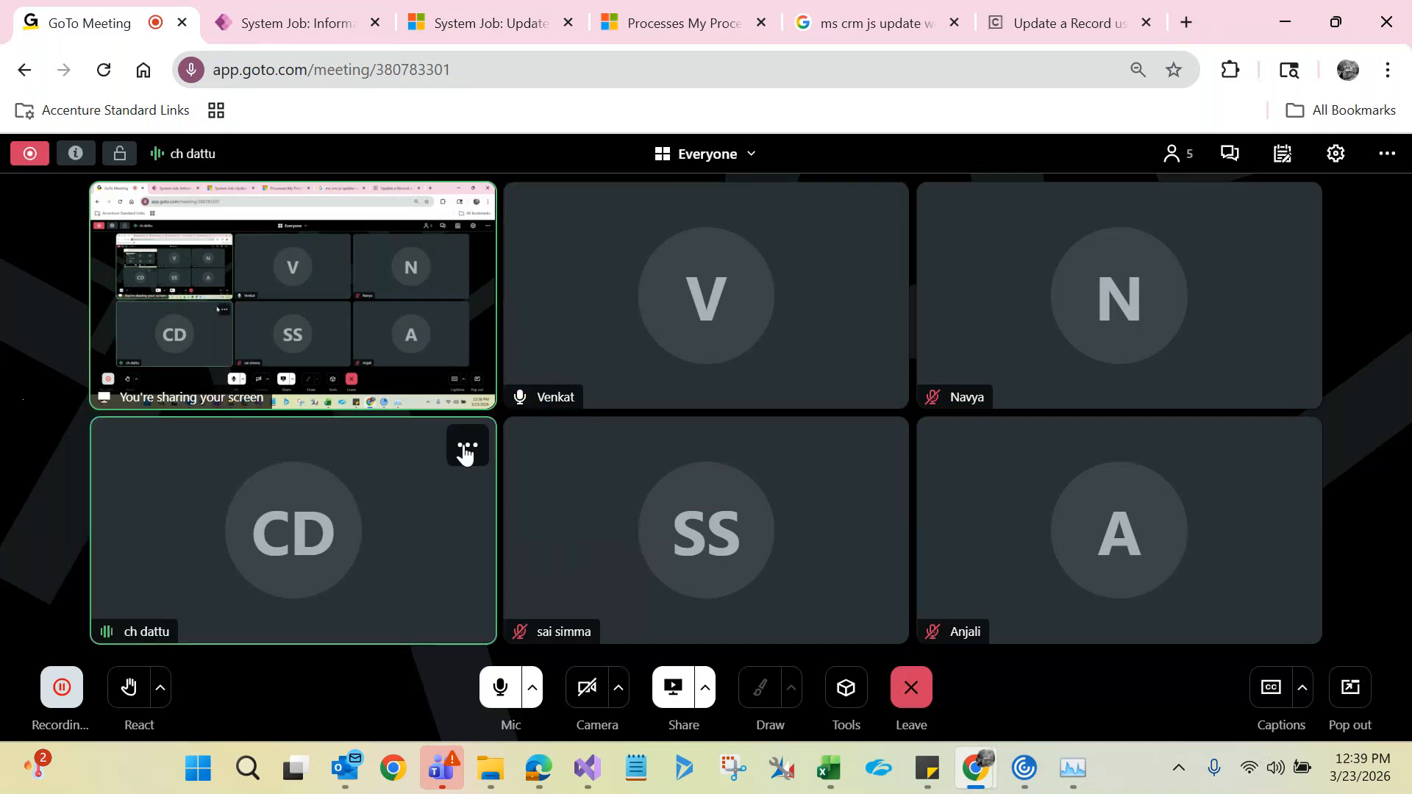
{"action": "left_click", "coordinate": [467, 444]}
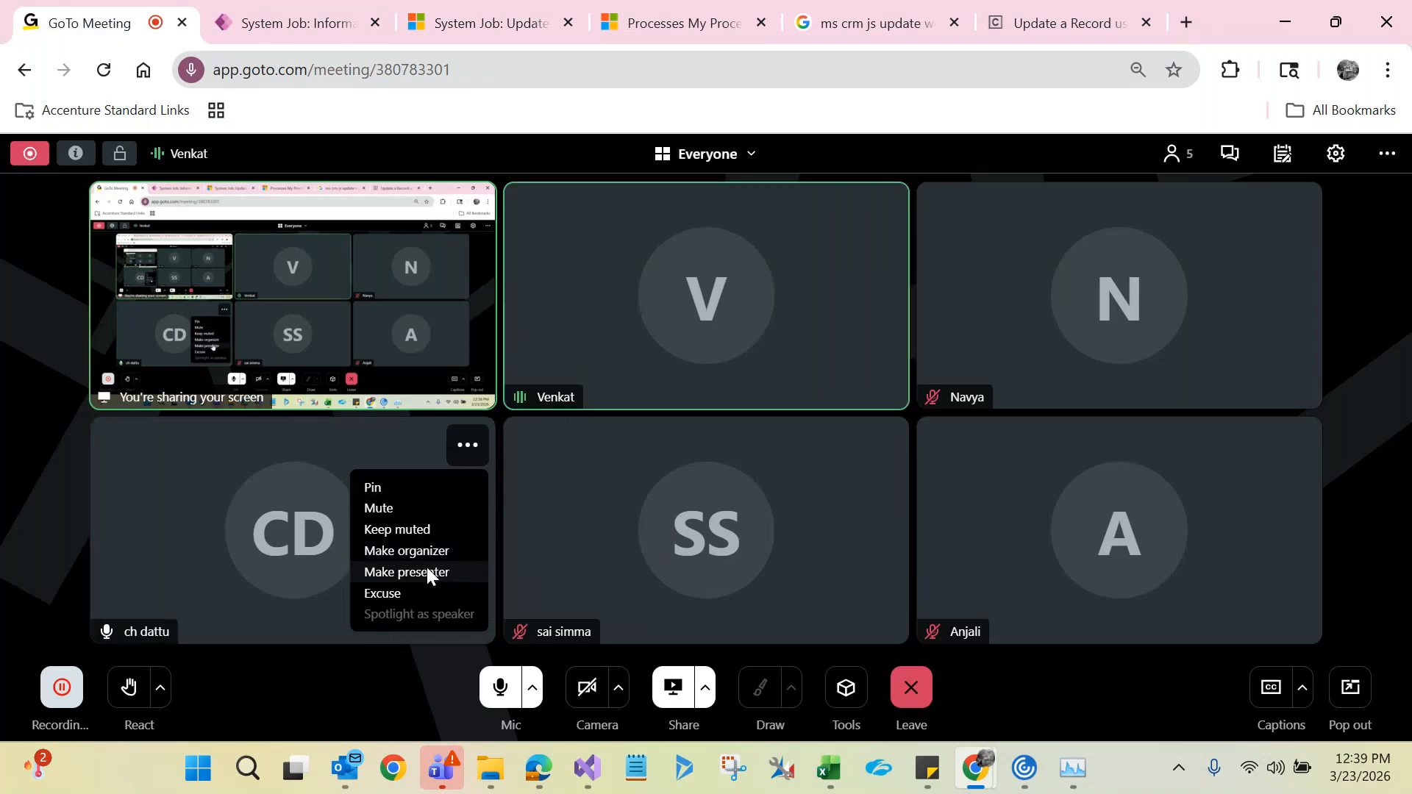
{"action": "left_click", "coordinate": [427, 569]}
{"action": "left_click", "coordinate": [858, 504]}
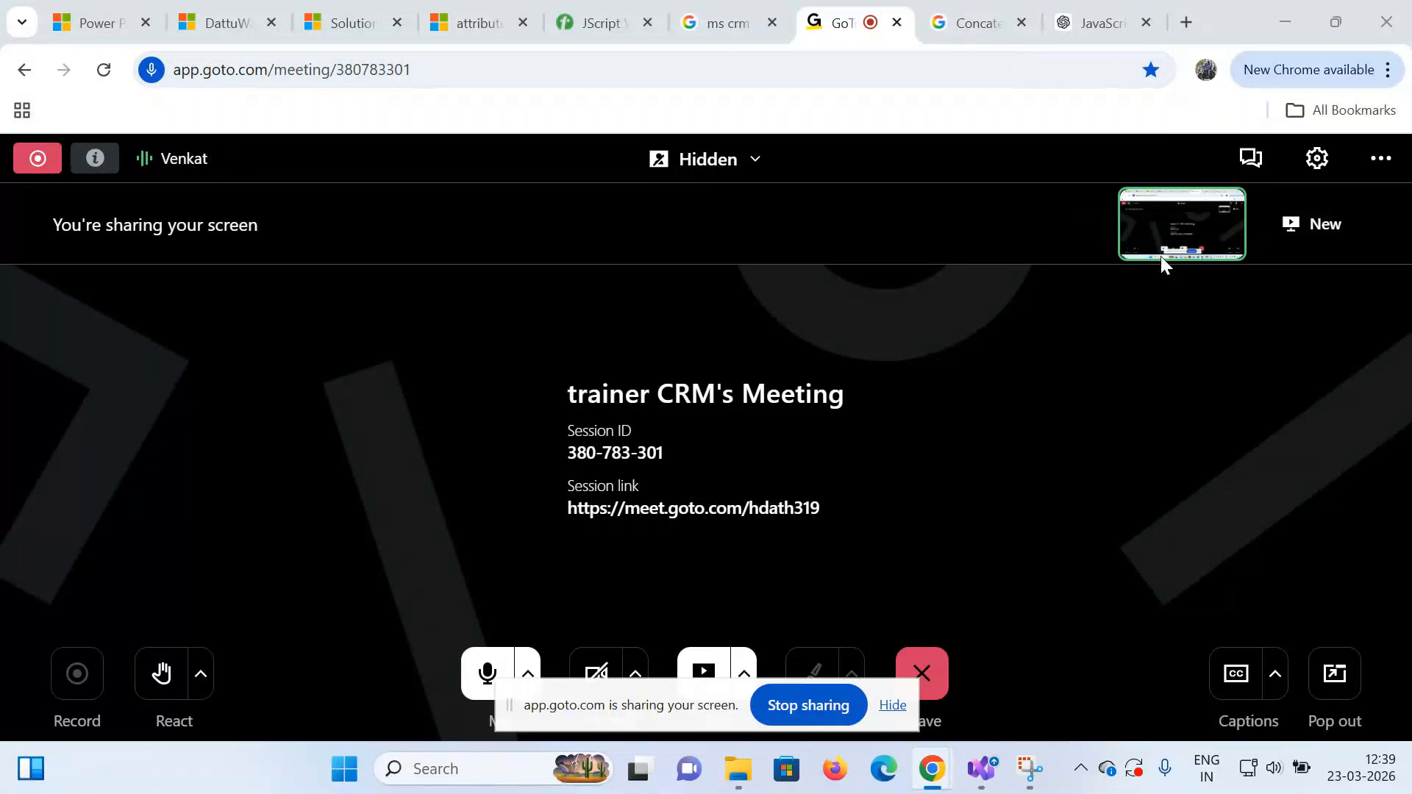
- Minimize the meeting window, bring up the incognito Microsoft 365 admin center window, and hide the screen-sharing notice
{"action": "left_click", "coordinate": [1286, 23]}
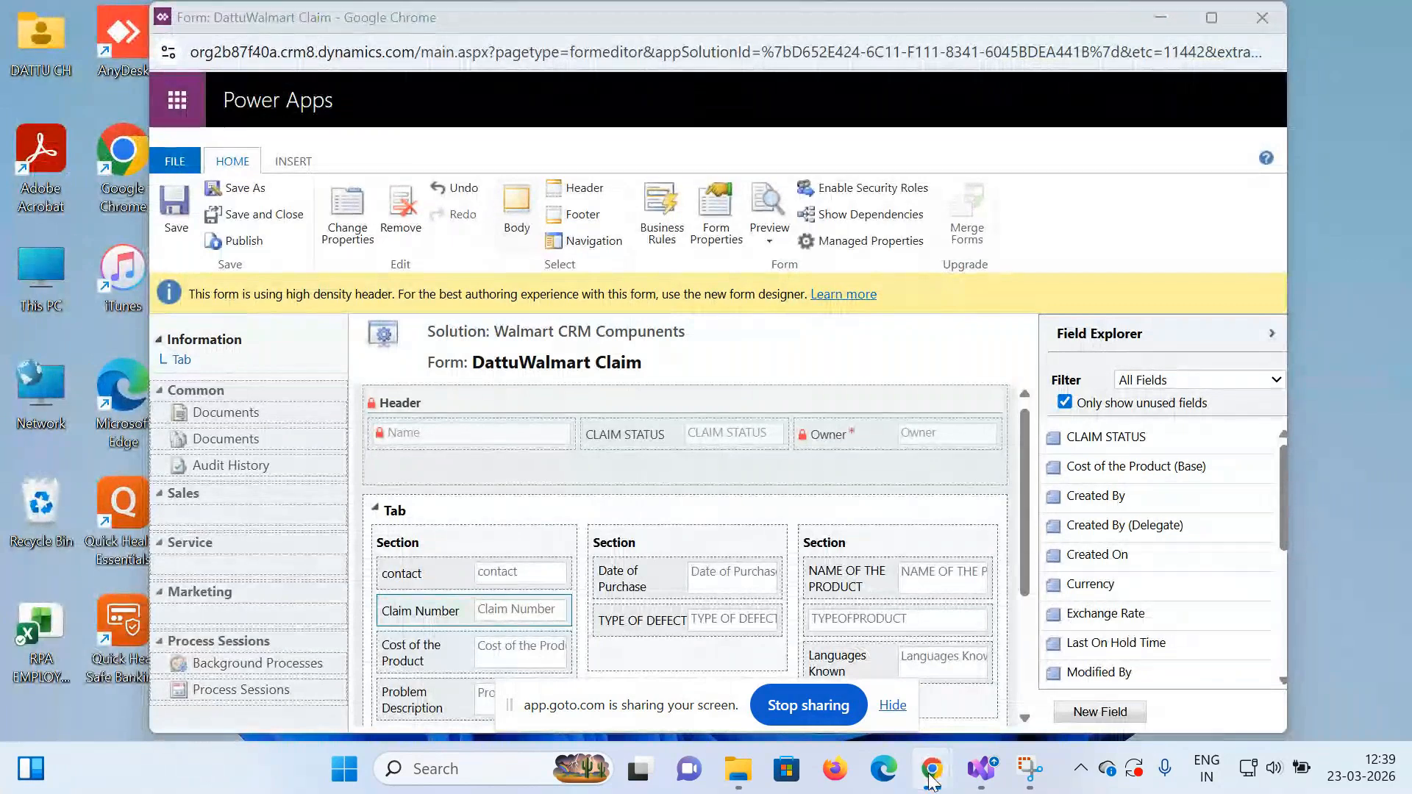
{"action": "mouse_move", "coordinate": [932, 768]}
{"action": "left_click", "coordinate": [1030, 669]}
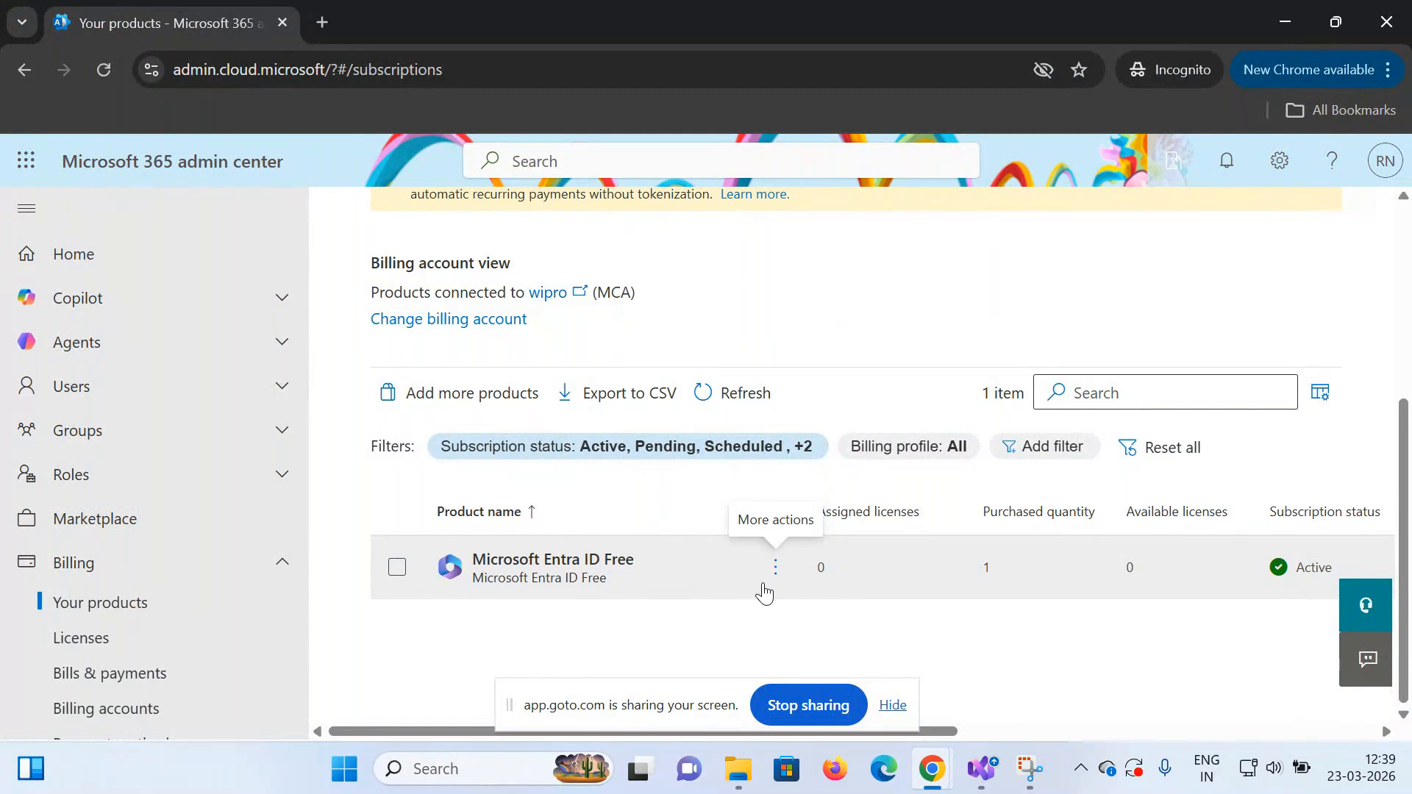
{"action": "left_click", "coordinate": [892, 706]}
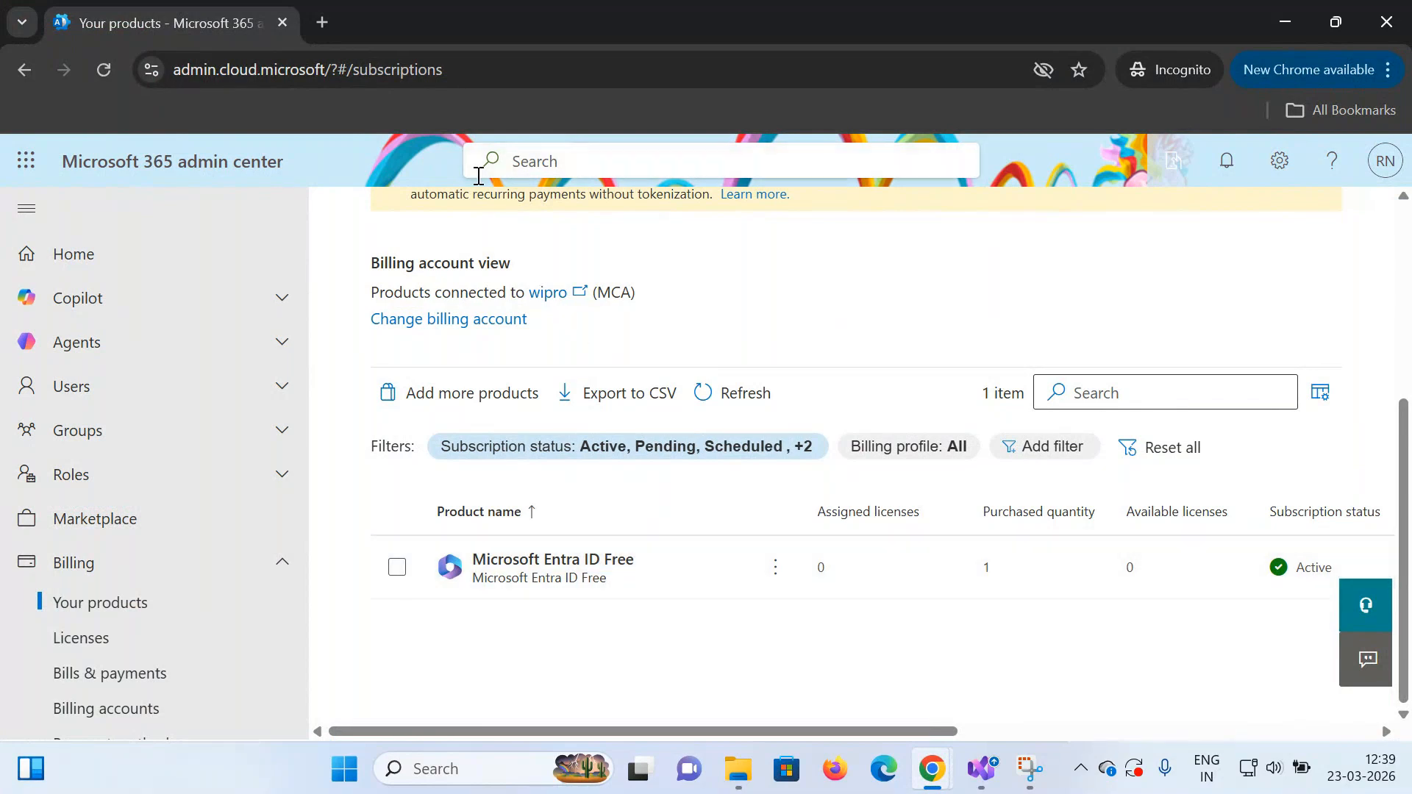
- Open admin.powerplatform.microsoft.com in a new tab and display the Environments list under Manage
{"action": "left_click", "coordinate": [322, 23]}
{"action": "type", "text": "ad"}
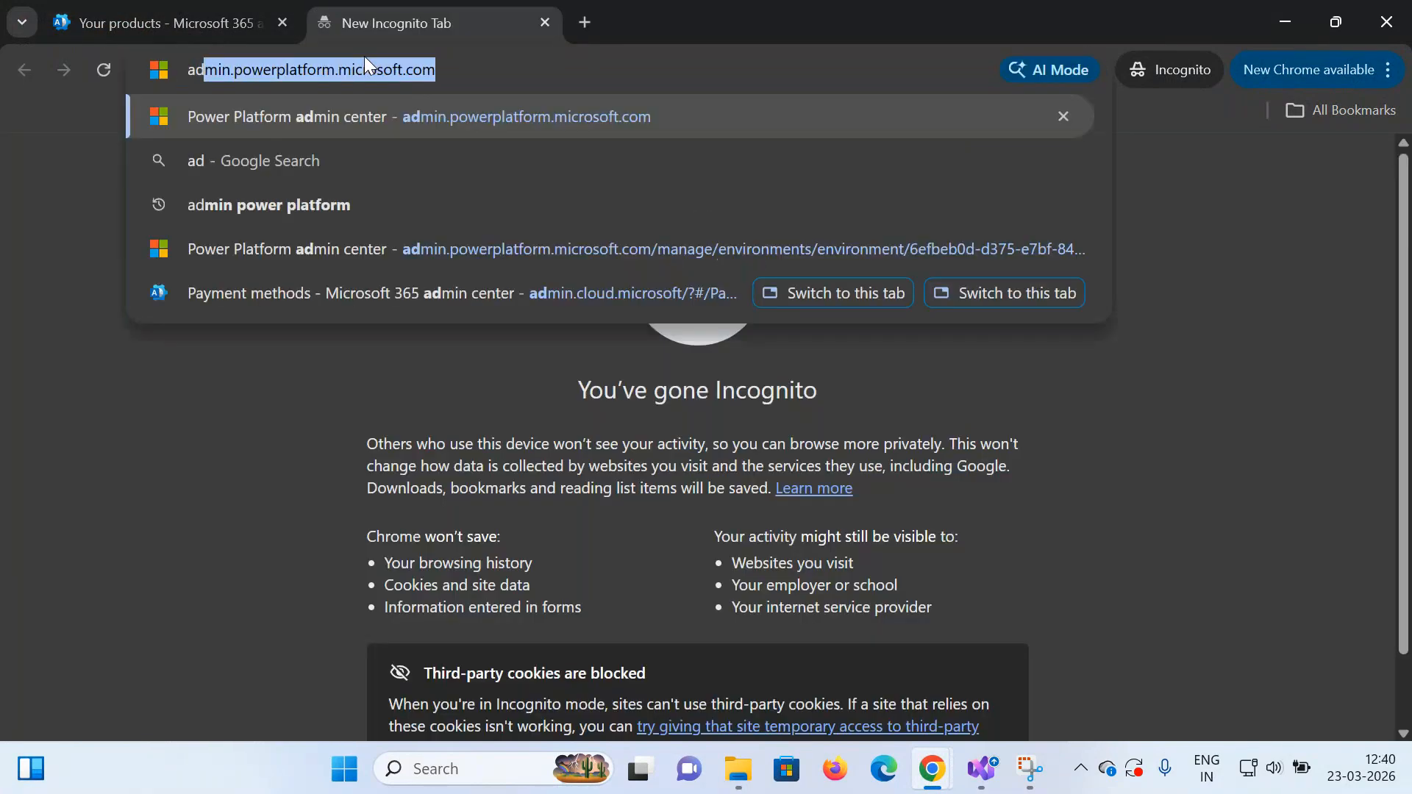
{"action": "type", "text": "min."}
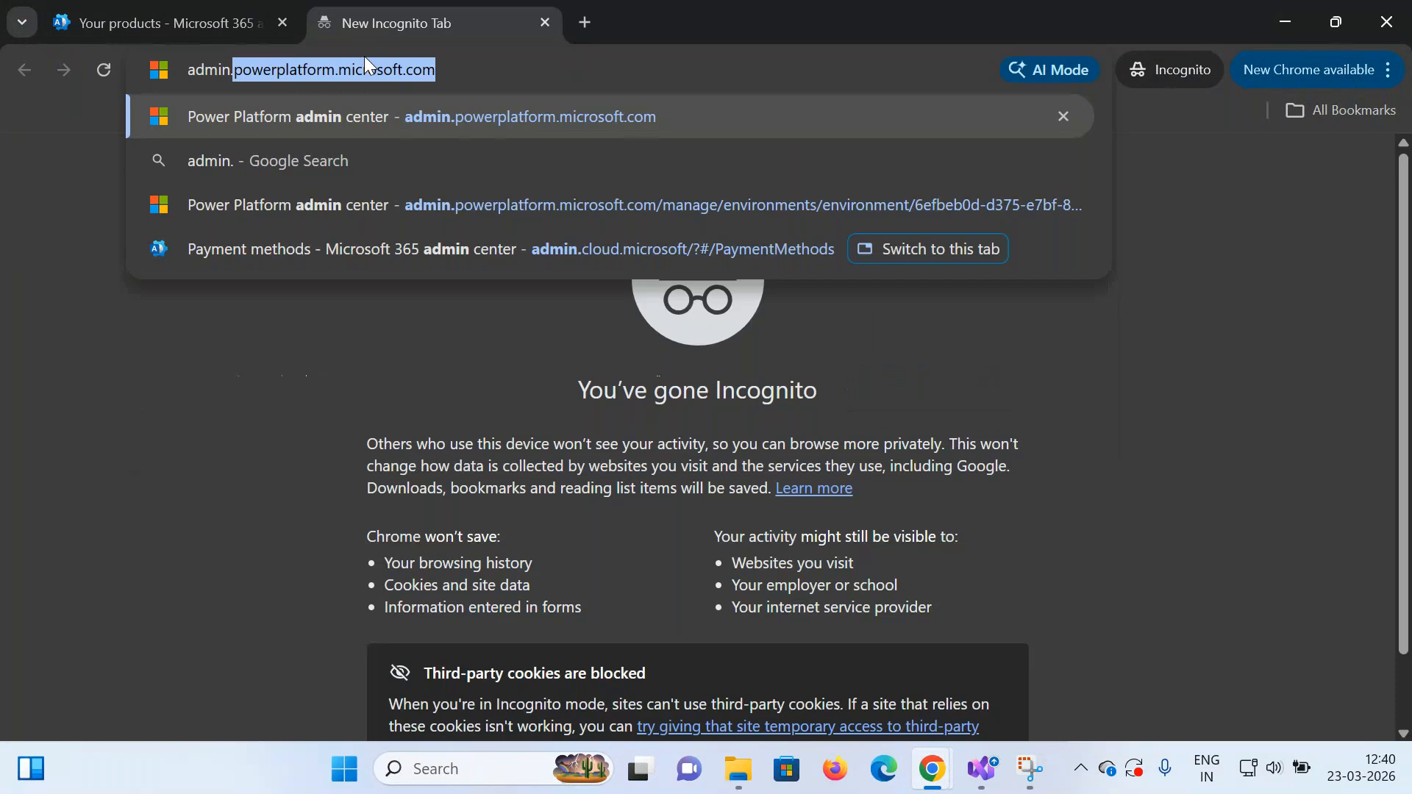
{"action": "key", "text": "Return"}
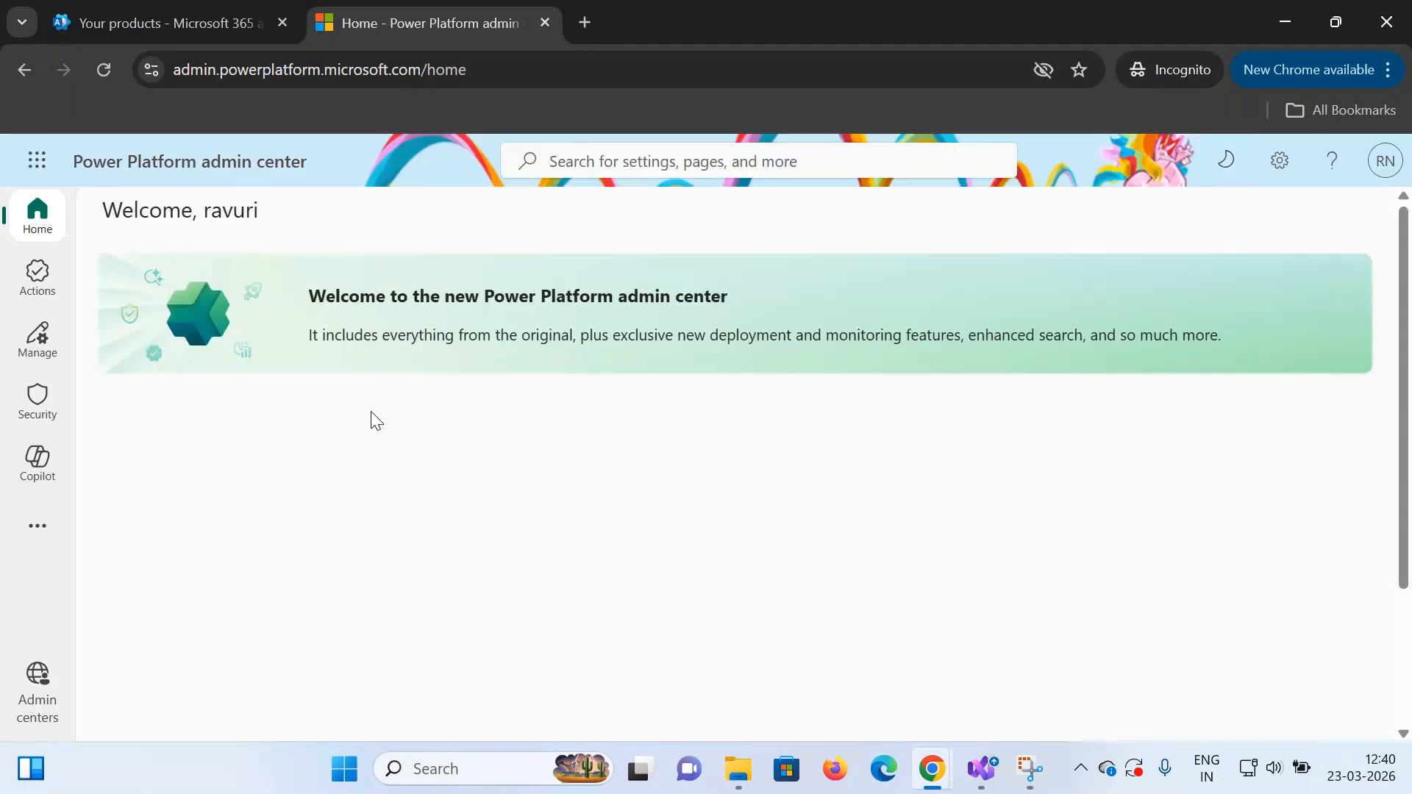
{"action": "left_click", "coordinate": [39, 288]}
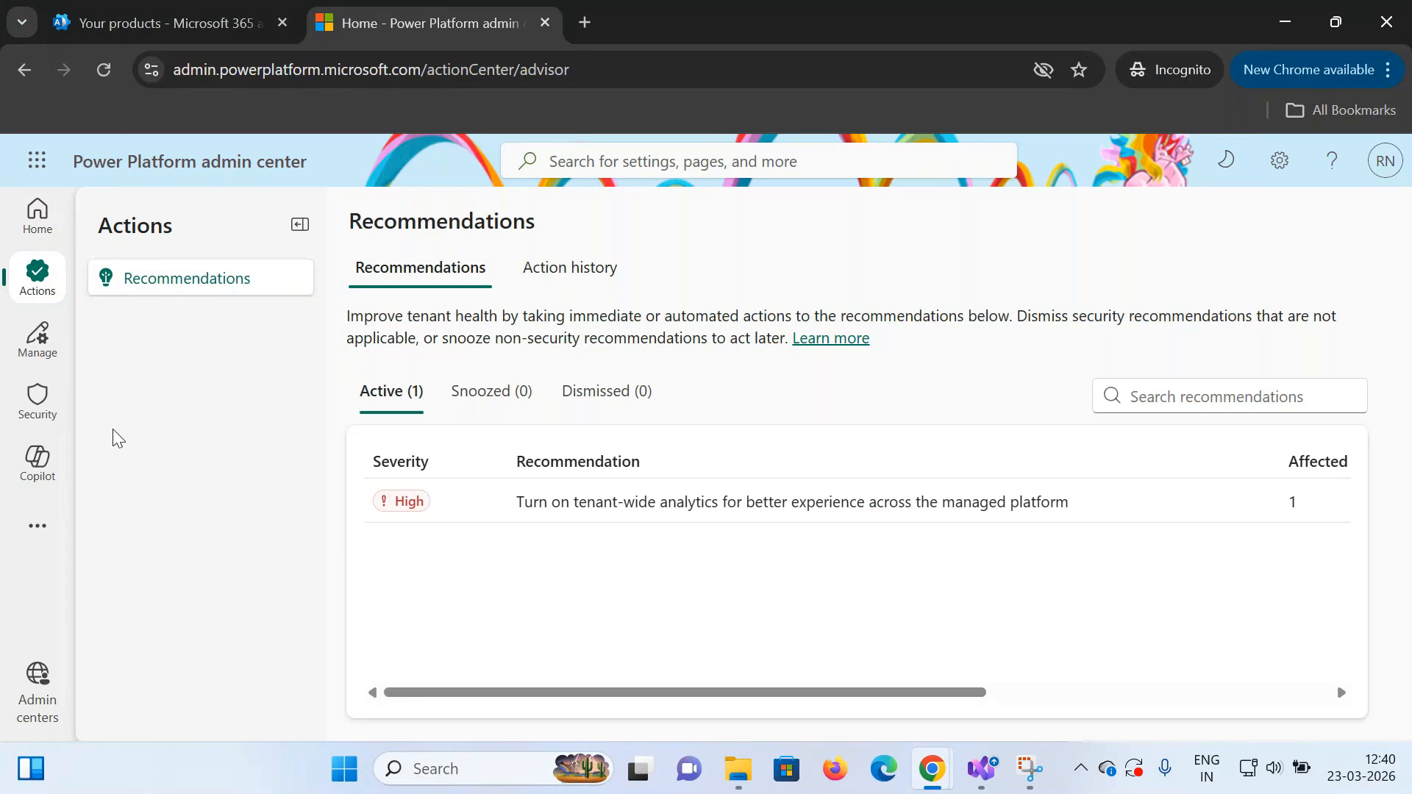
{"action": "left_click", "coordinate": [40, 344]}
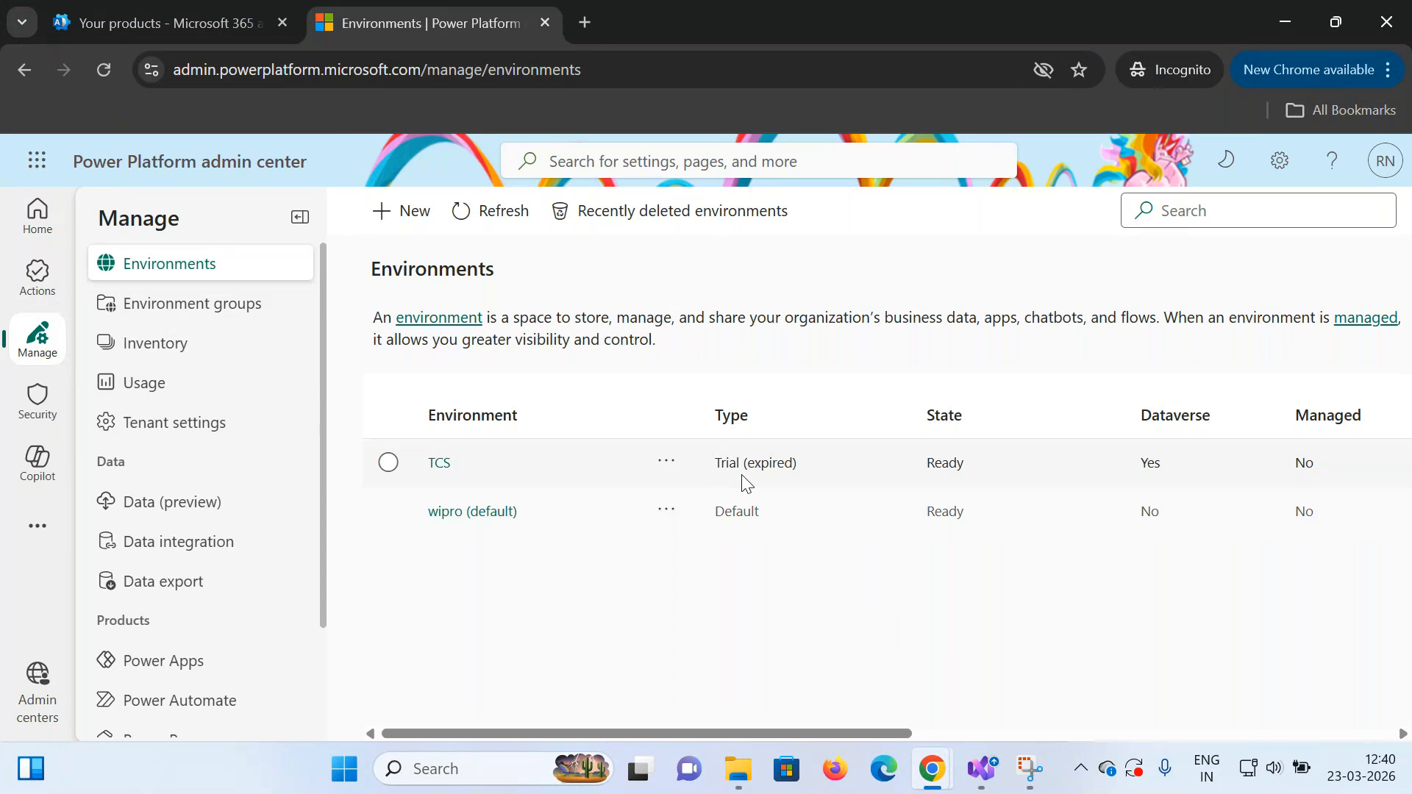
- Review the actions available for the TCS environment, including Delete, and dismiss them without choosing any
{"action": "left_click", "coordinate": [668, 464]}
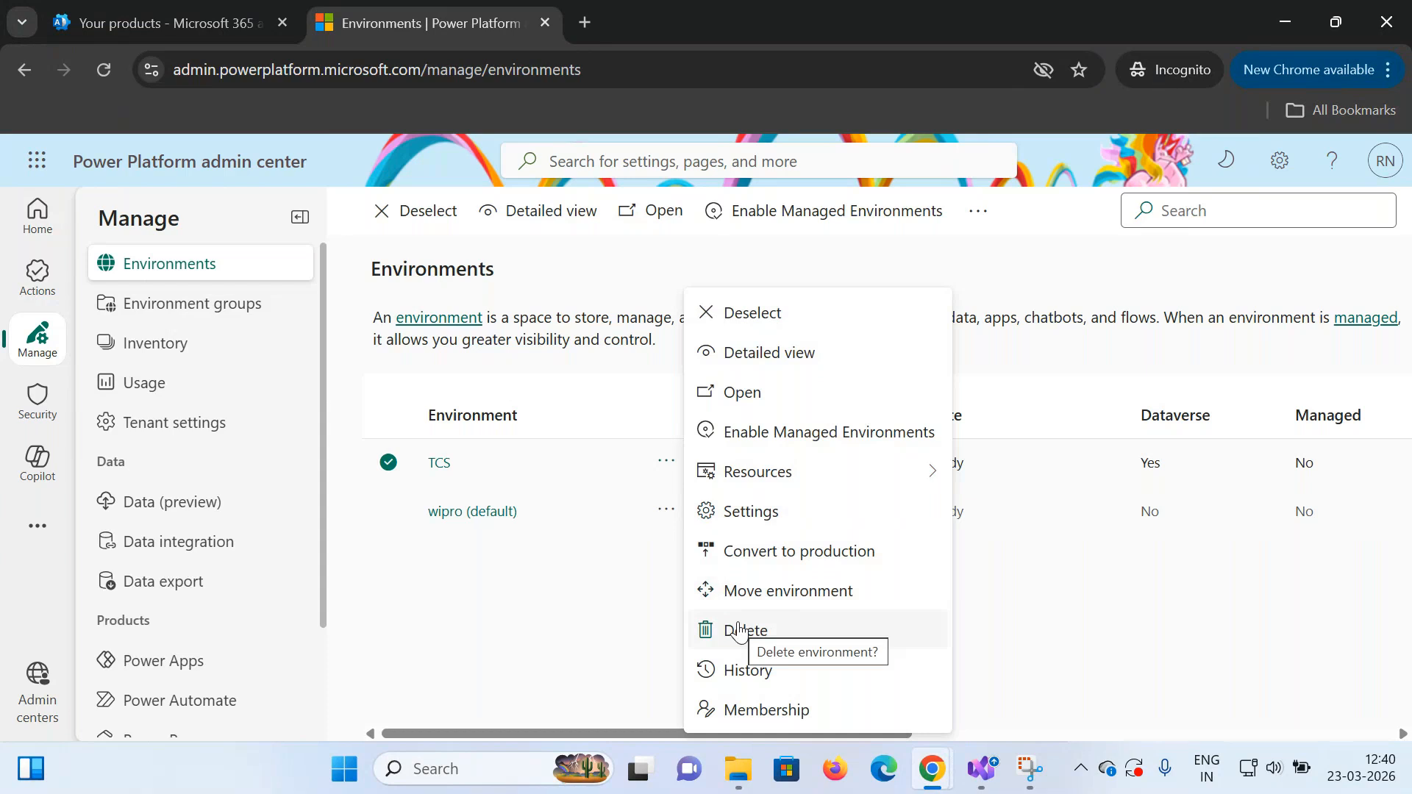
{"action": "left_click", "coordinate": [642, 628]}
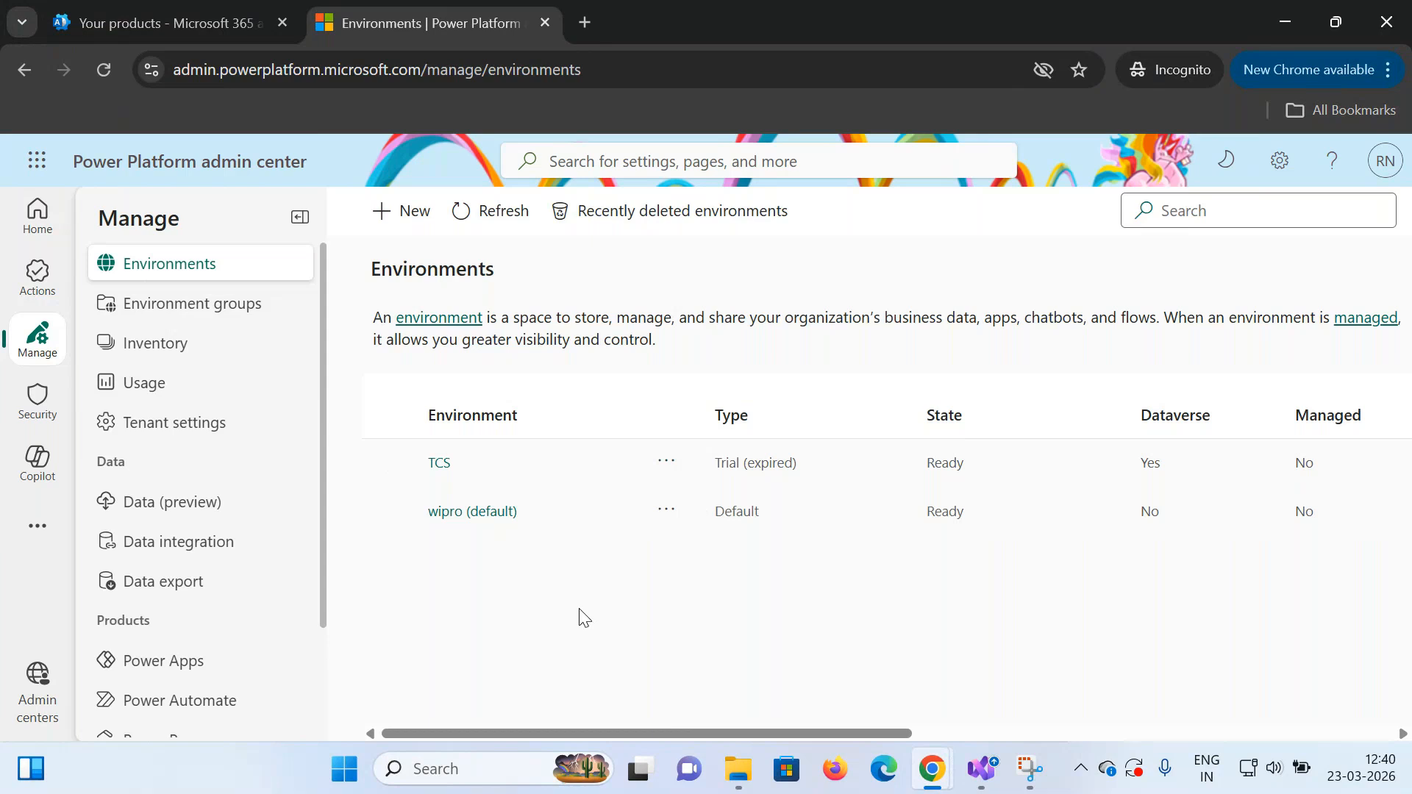
{"action": "left_click", "coordinate": [682, 472]}
{"action": "left_click", "coordinate": [668, 465]}
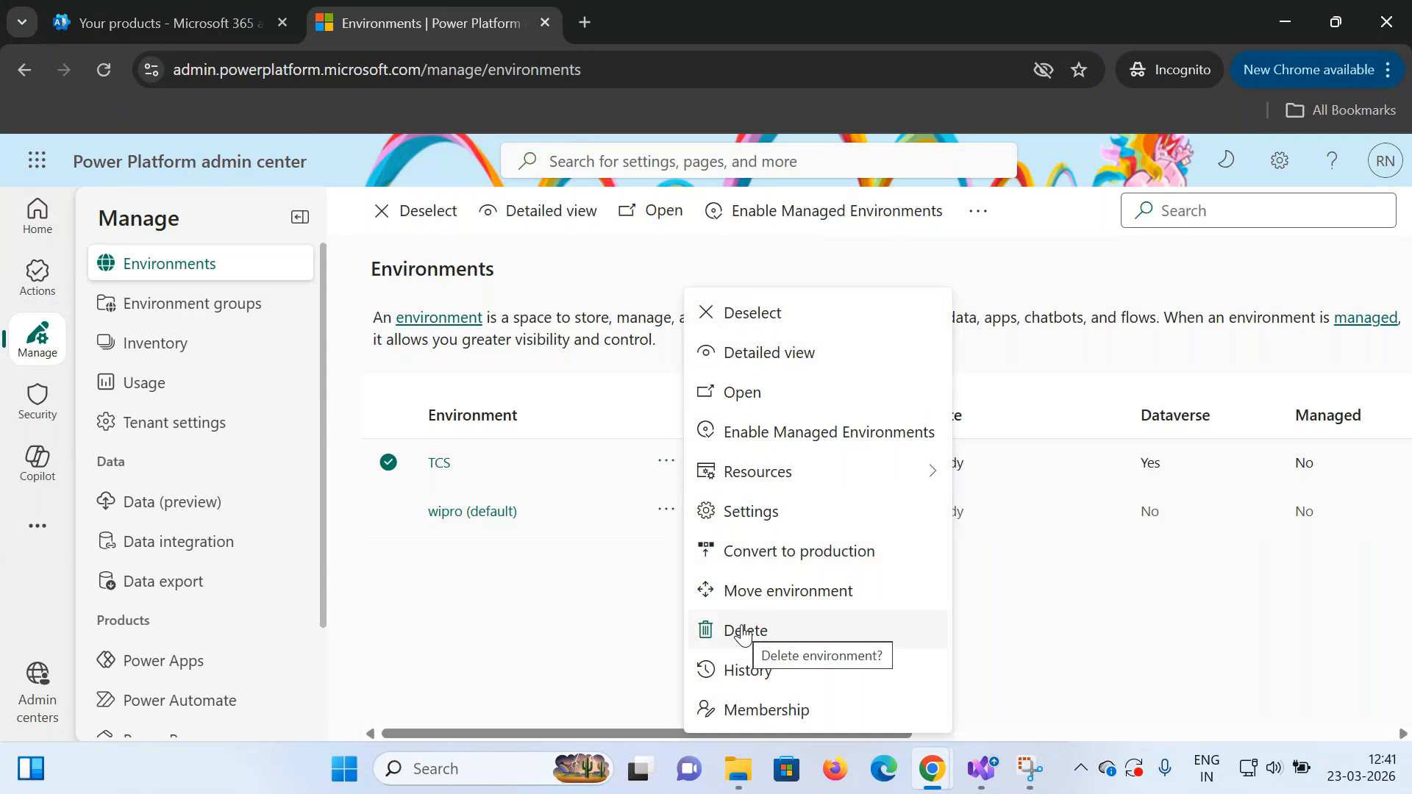
{"action": "left_click", "coordinate": [665, 617]}
{"action": "left_click", "coordinate": [664, 618]}
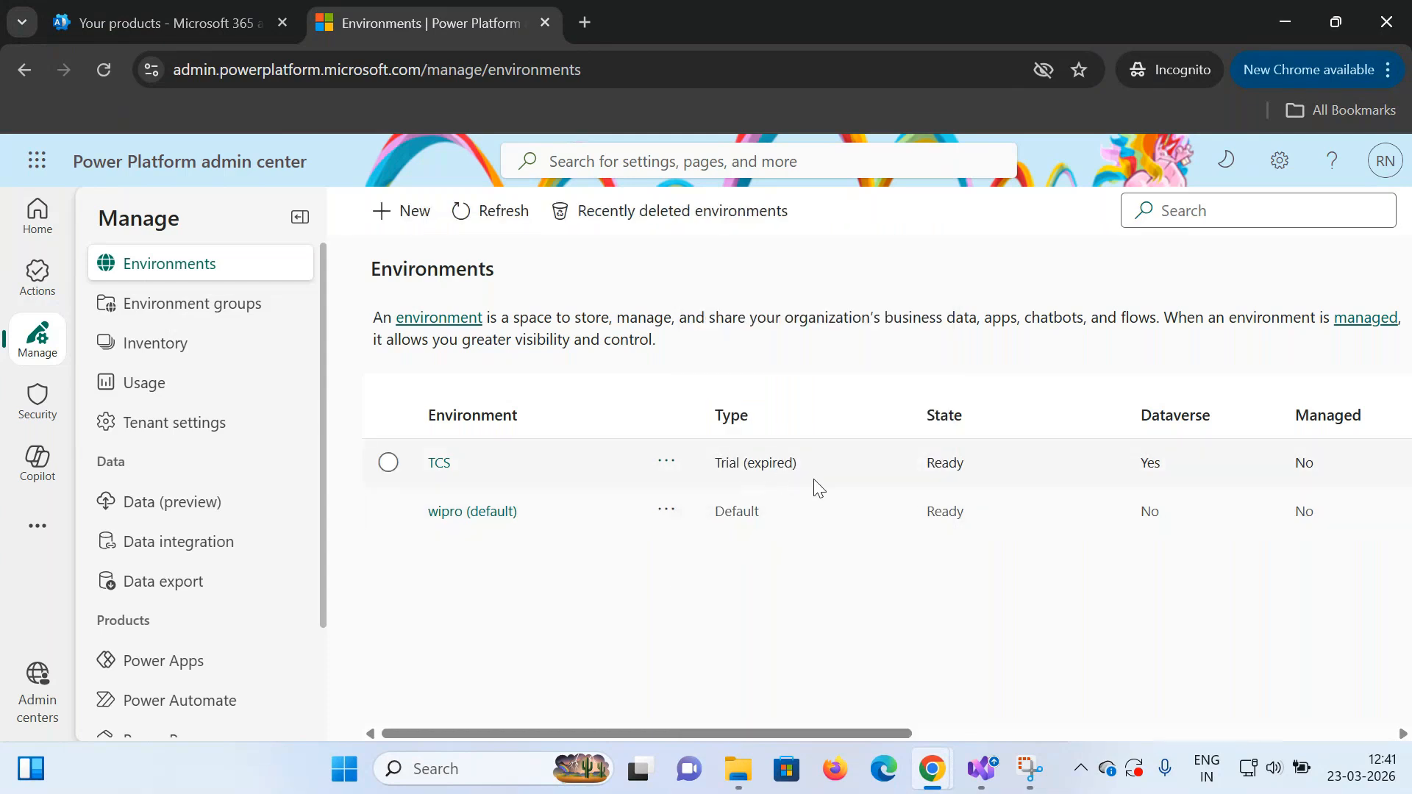
- Return to the Microsoft 365 admin center and check the subscriptions on the Billing Licenses page
{"action": "left_click", "coordinate": [139, 3]}
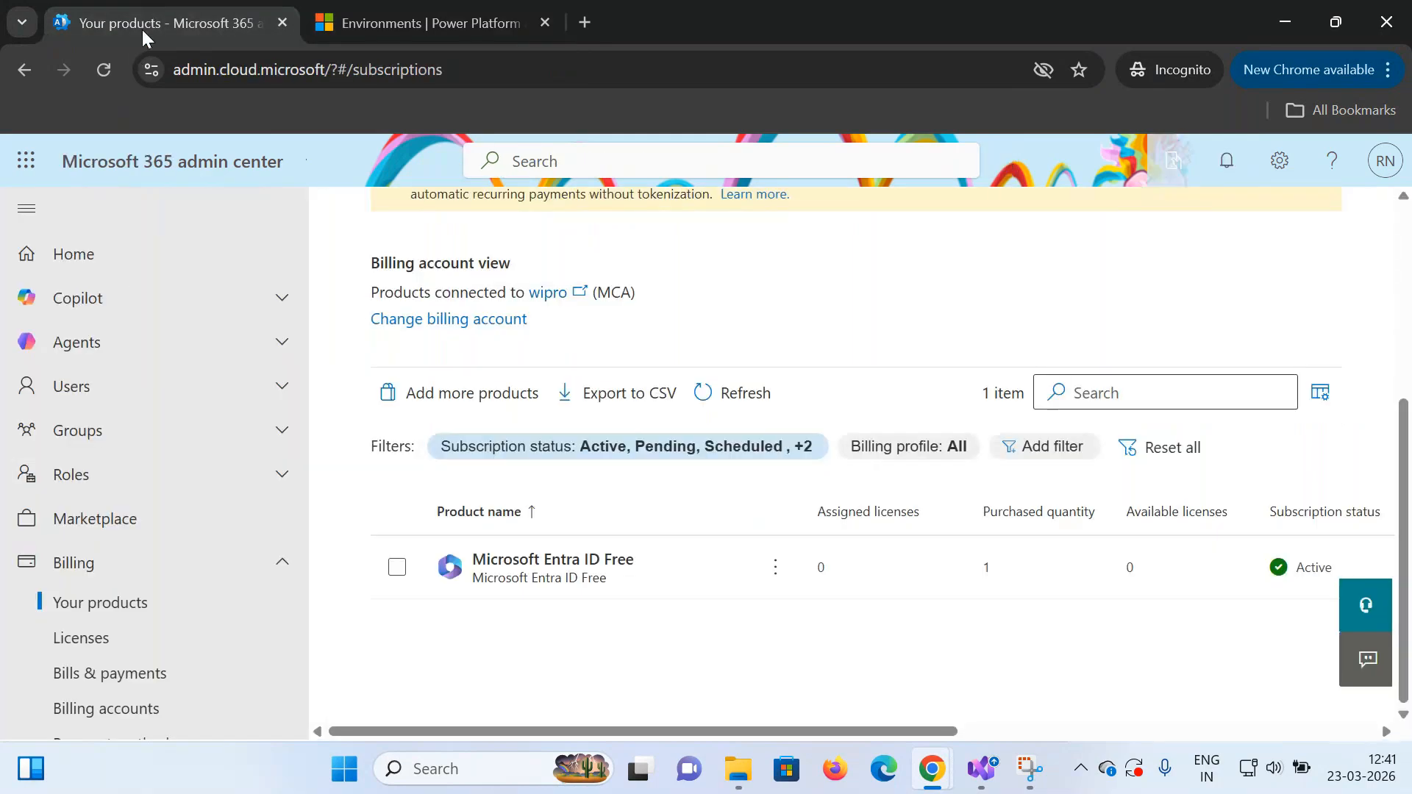
{"action": "left_click", "coordinate": [133, 653]}
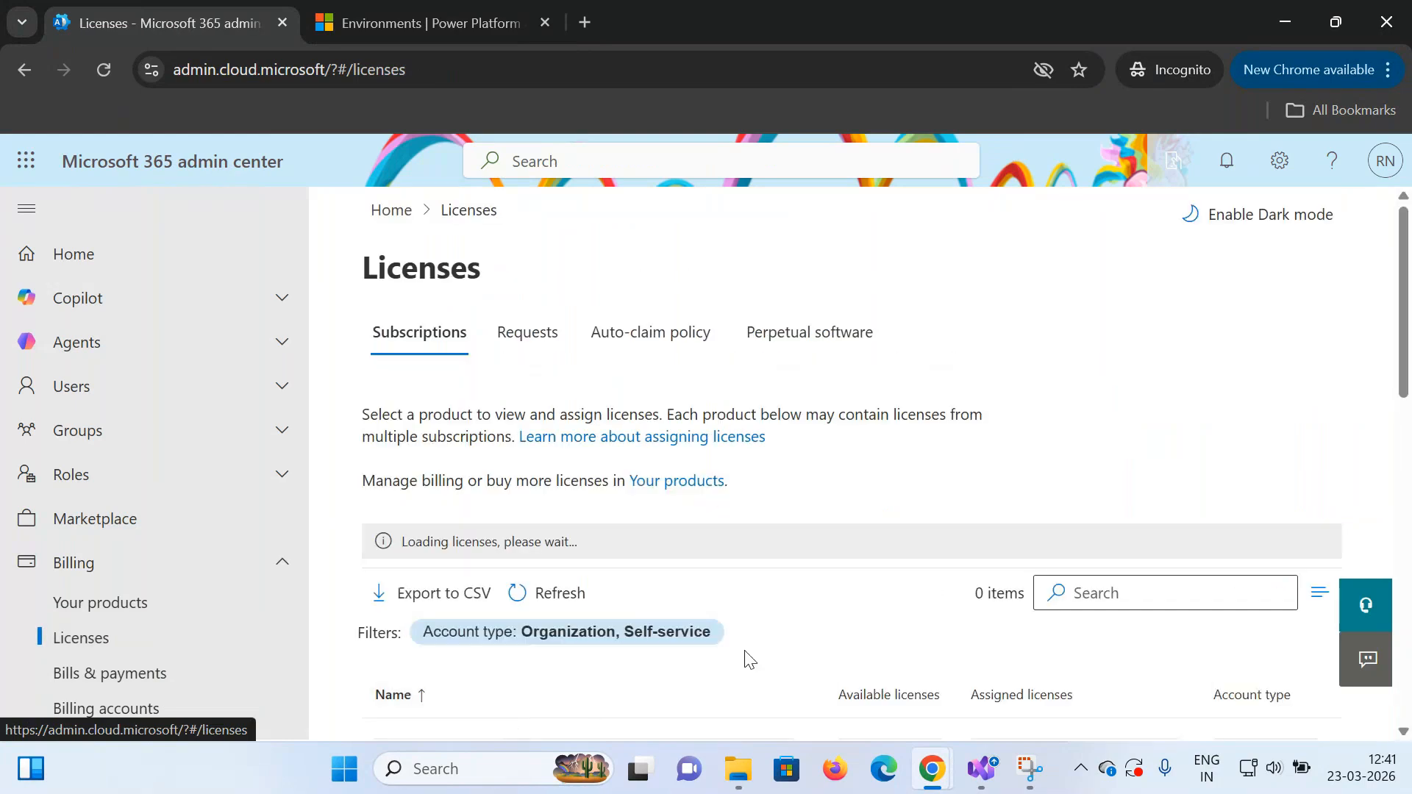
{"action": "left_click", "coordinate": [1403, 732]}
{"action": "scroll", "coordinate": [1404, 736], "scroll_direction": "down", "scroll_amount": 3}
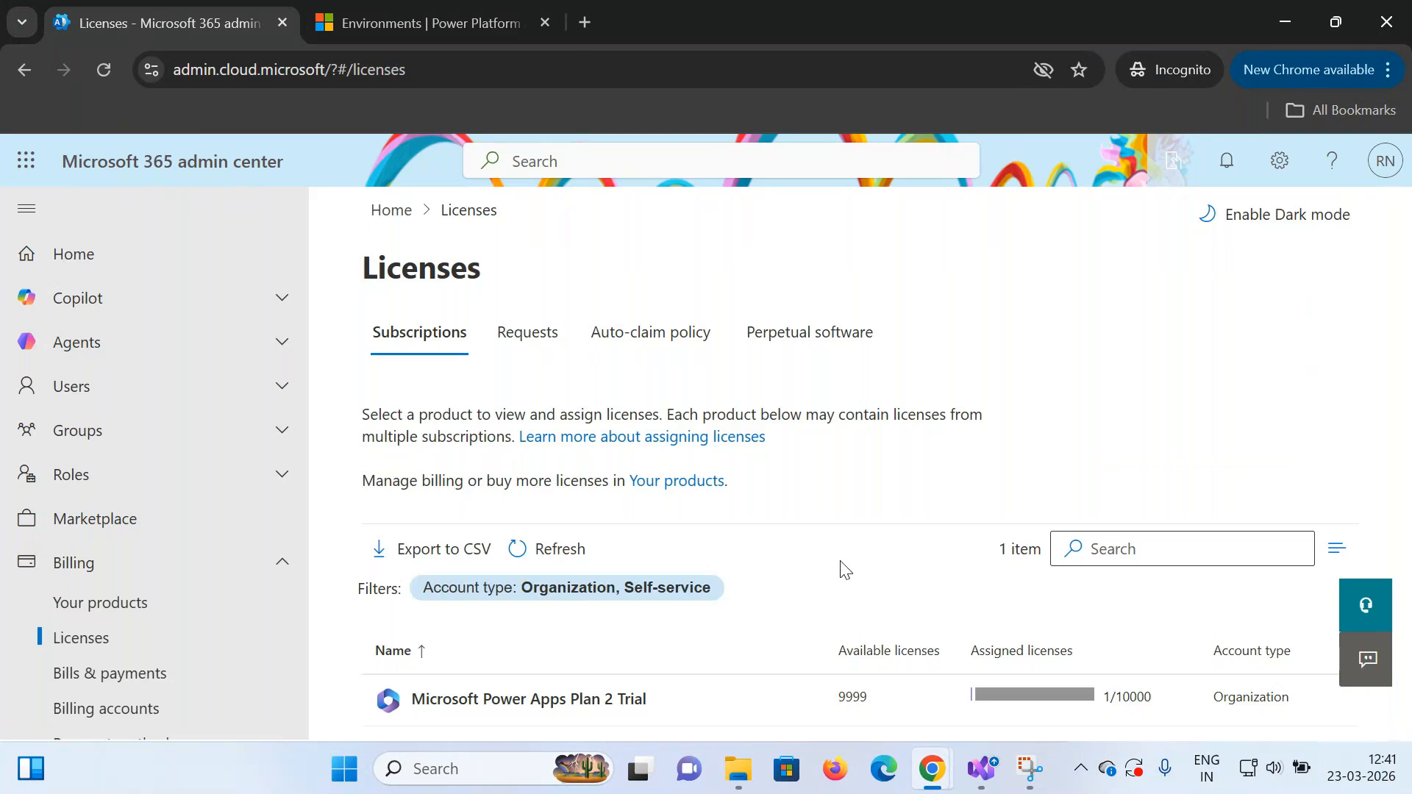
- Delete the expired TCS trial environment, confirming with the name tcs, and recheck the actions available for it
{"action": "left_click", "coordinate": [355, 8]}
{"action": "left_click", "coordinate": [662, 461]}
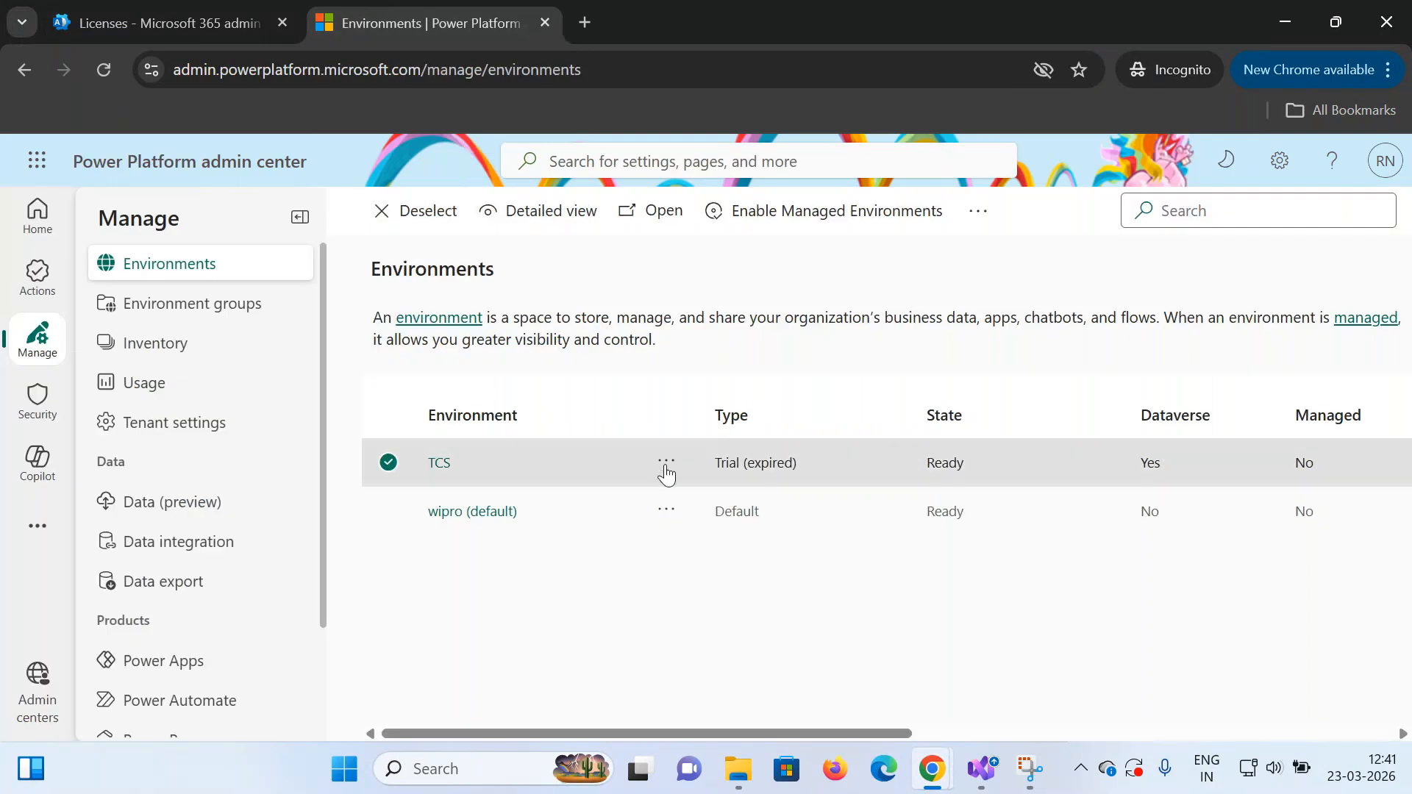
{"action": "left_click", "coordinate": [666, 462]}
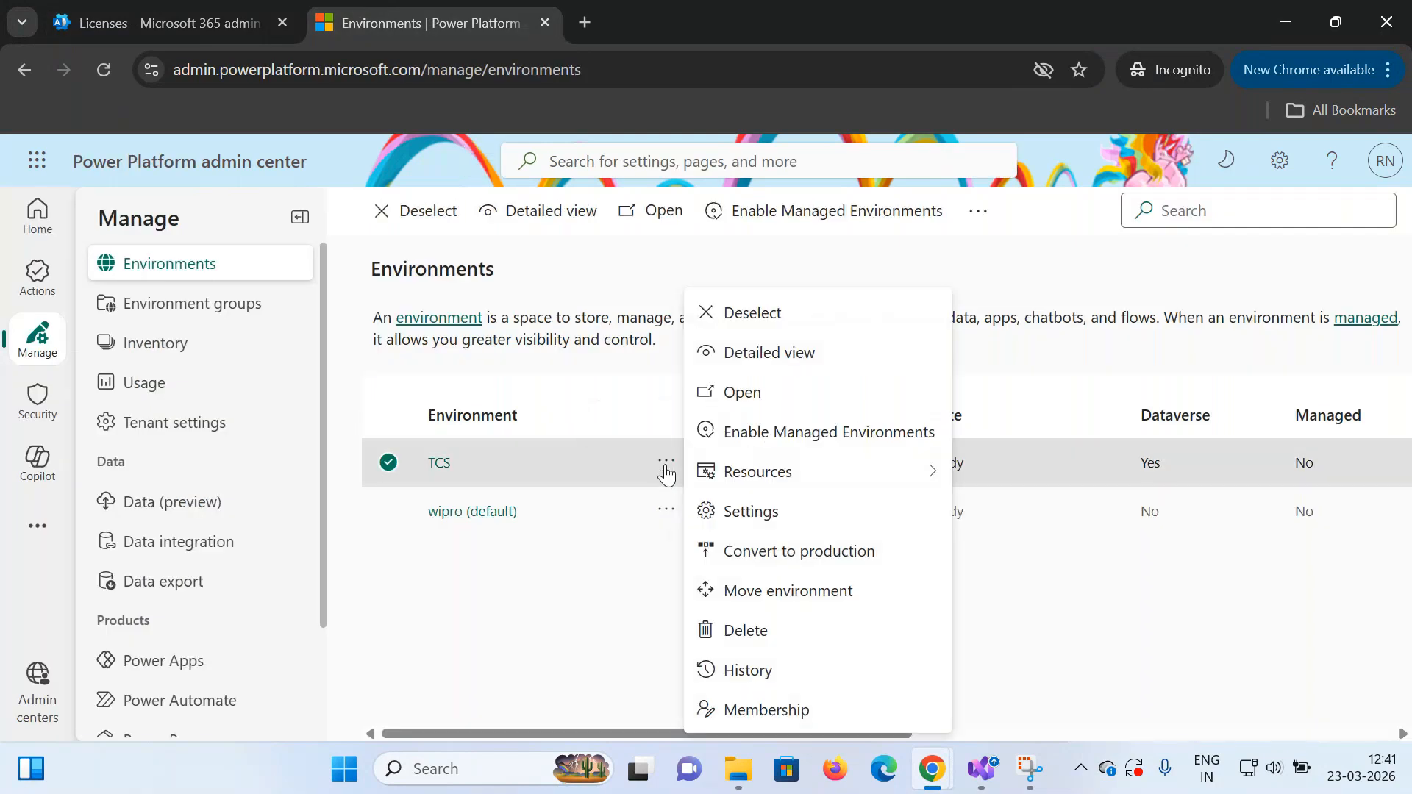
{"action": "left_click", "coordinate": [709, 631]}
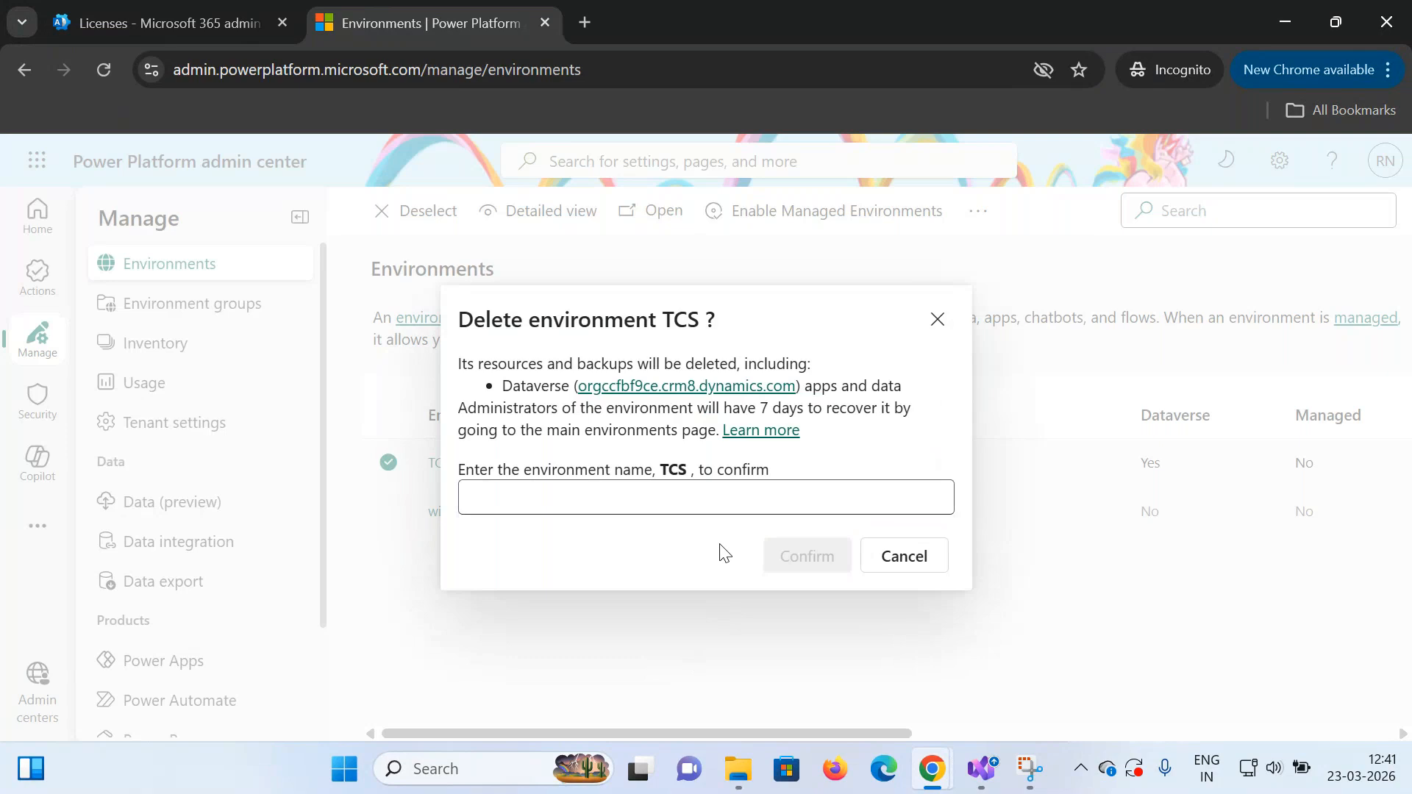
{"action": "left_click", "coordinate": [699, 507]}
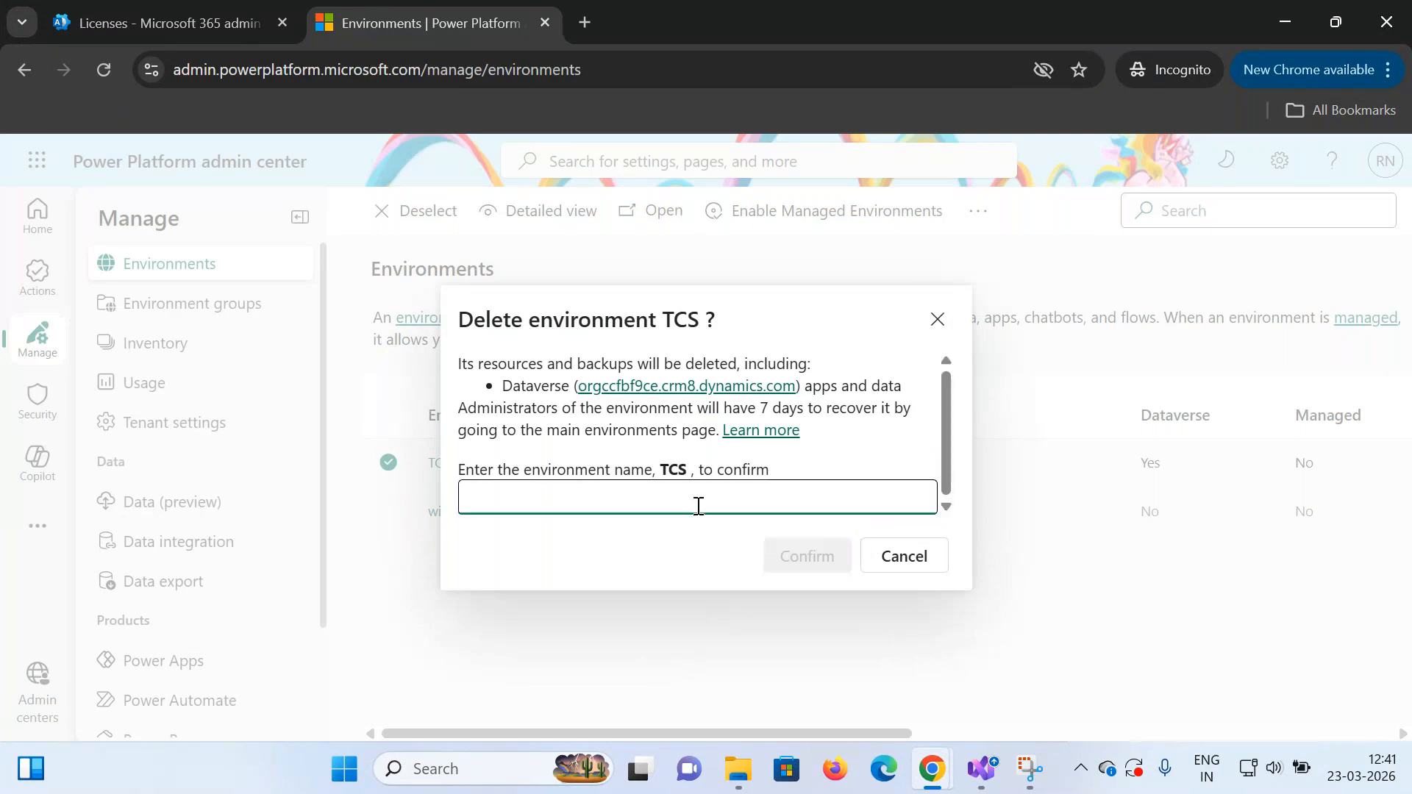
{"action": "type", "text": "tcs"}
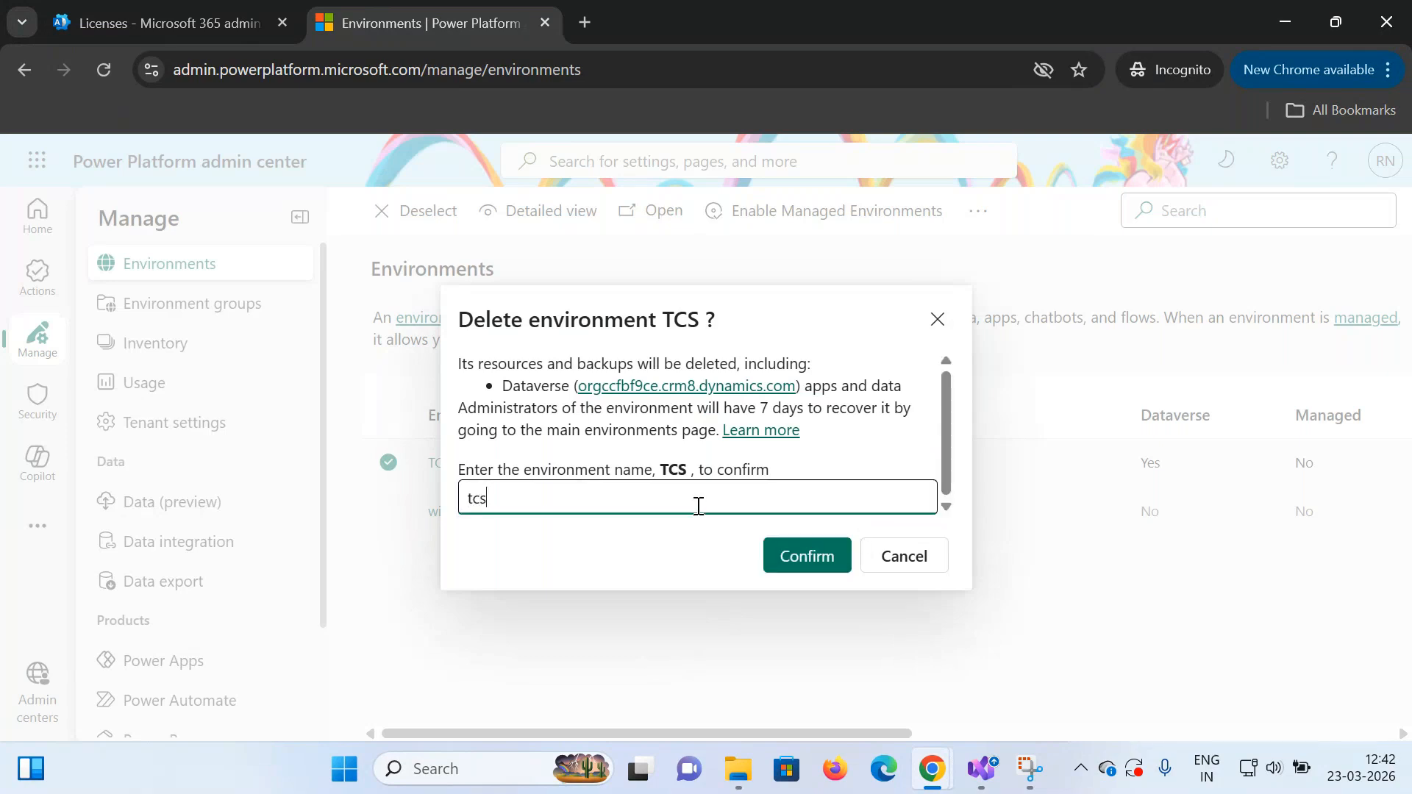
{"action": "left_click", "coordinate": [806, 559]}
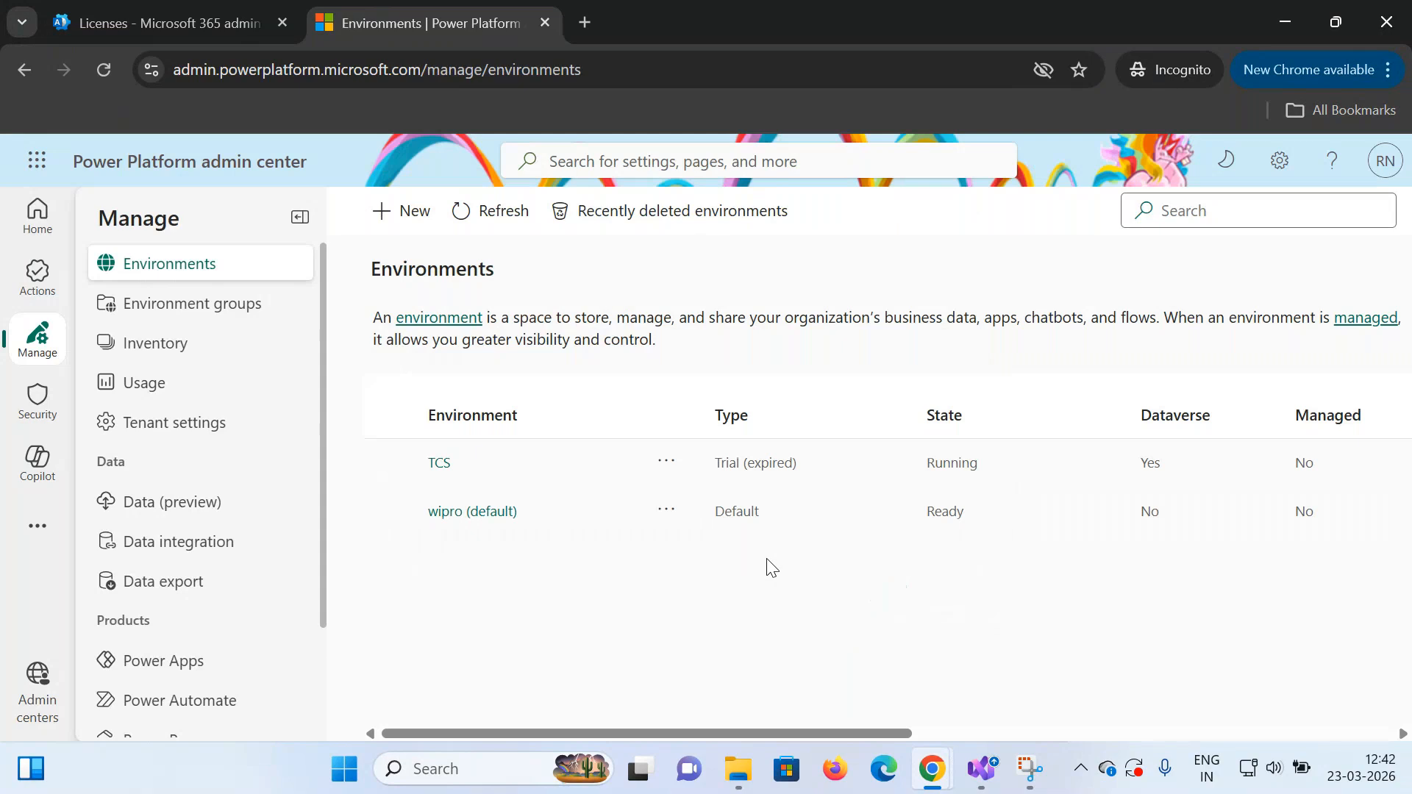
{"action": "left_click", "coordinate": [665, 463]}
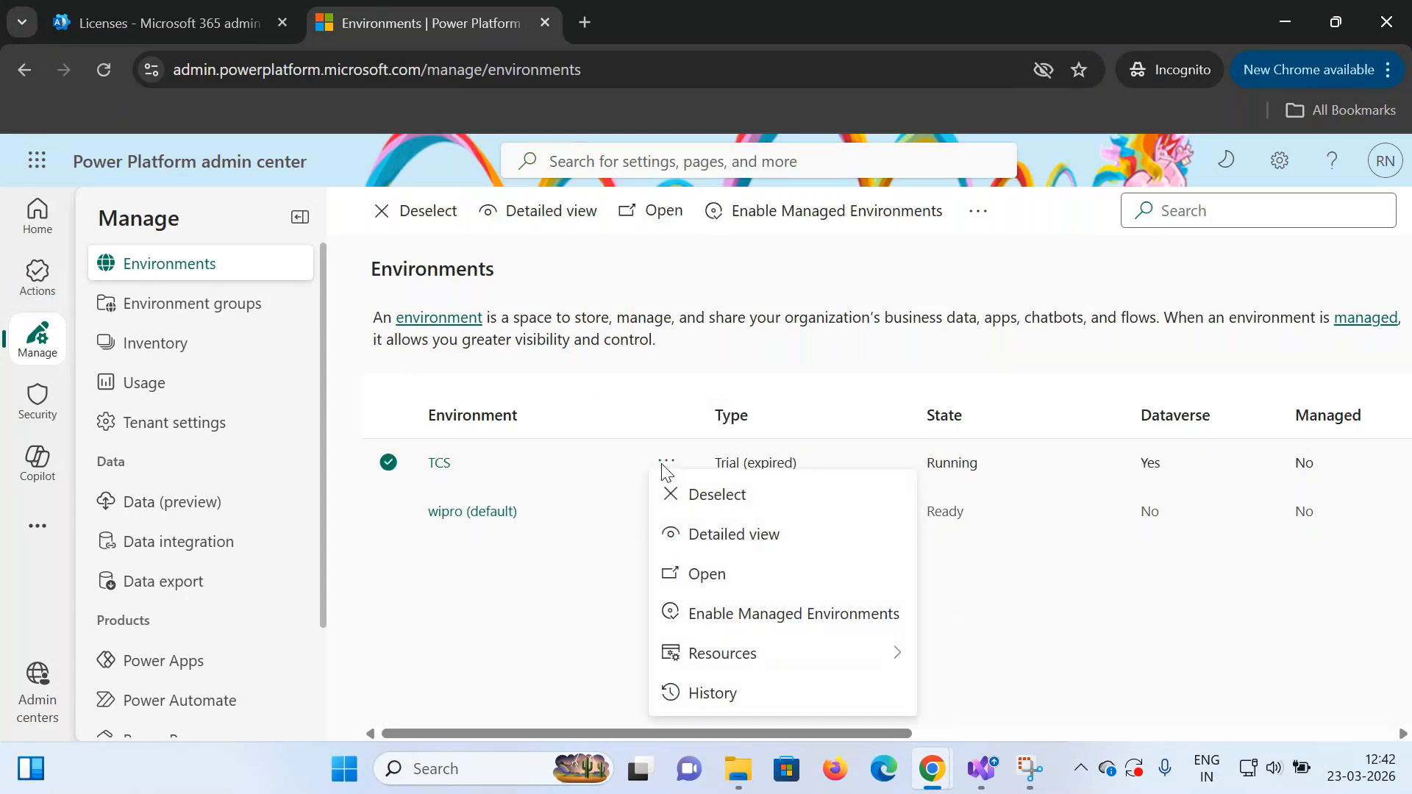
{"action": "left_click", "coordinate": [666, 464]}
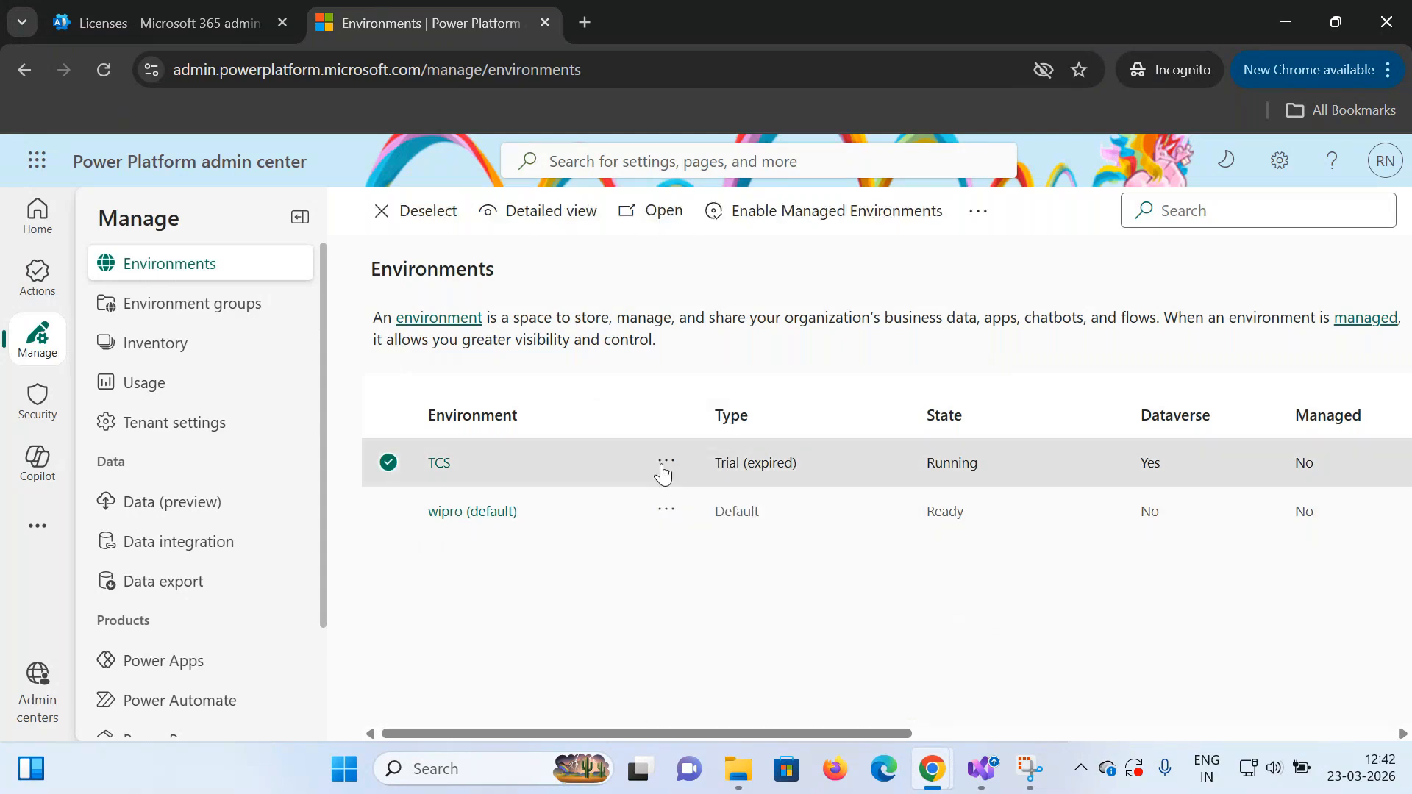
- Switch from the incognito admin window to the main Chrome window that holds the GoTo meeting
{"action": "left_click", "coordinate": [1275, 6]}
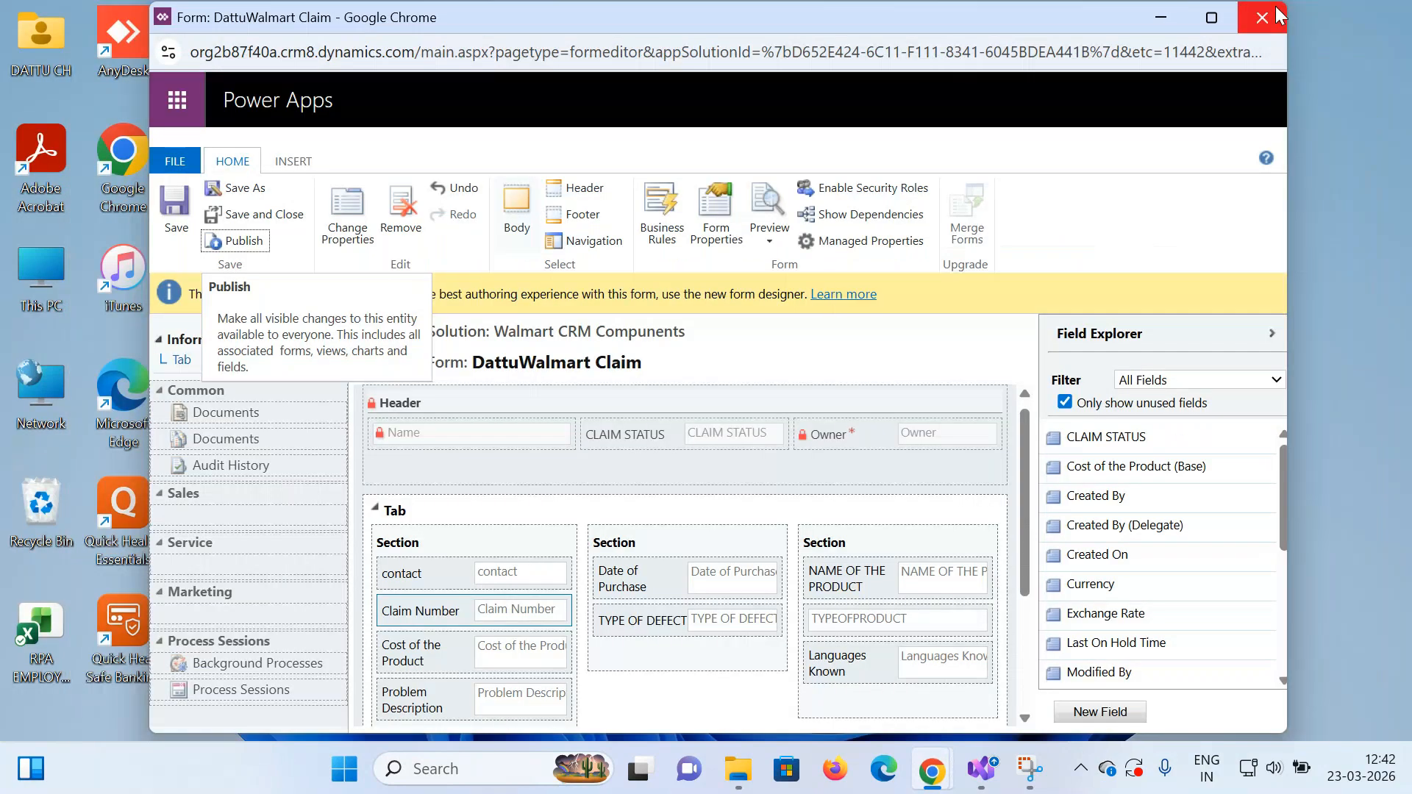
{"action": "mouse_move", "coordinate": [932, 792]}
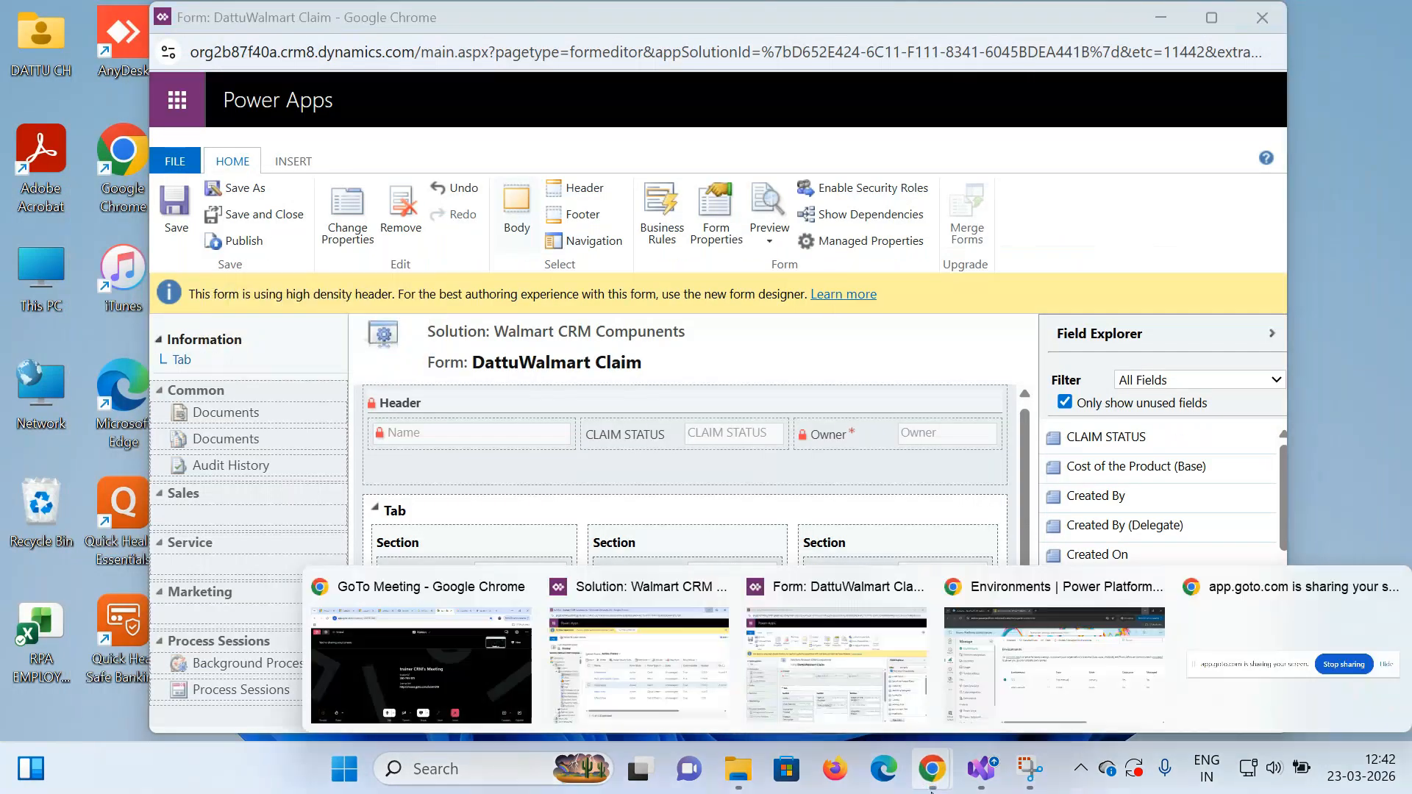
{"action": "left_click", "coordinate": [956, 689]}
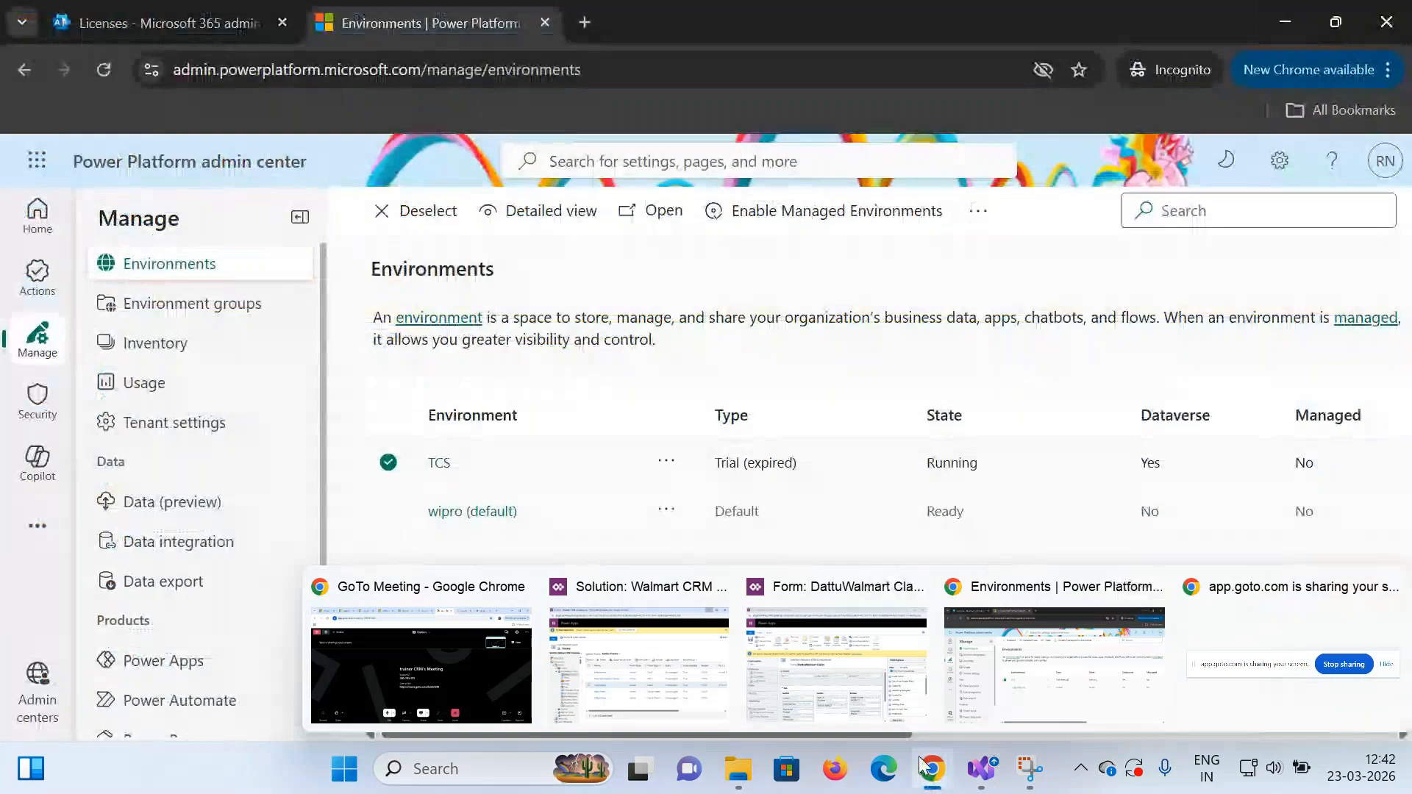
{"action": "left_click", "coordinate": [932, 770]}
{"action": "left_click", "coordinate": [846, 680]}
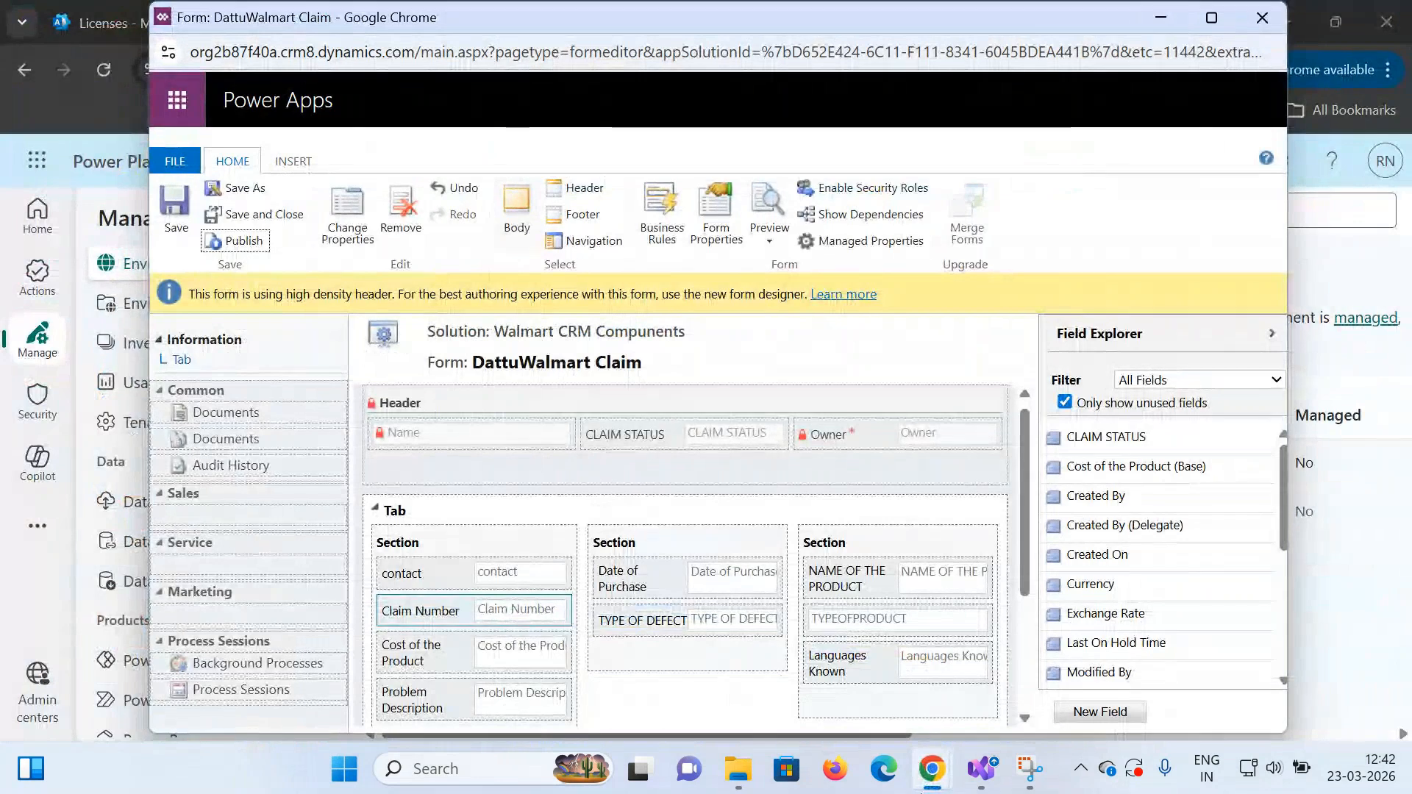
{"action": "left_click", "coordinate": [931, 769]}
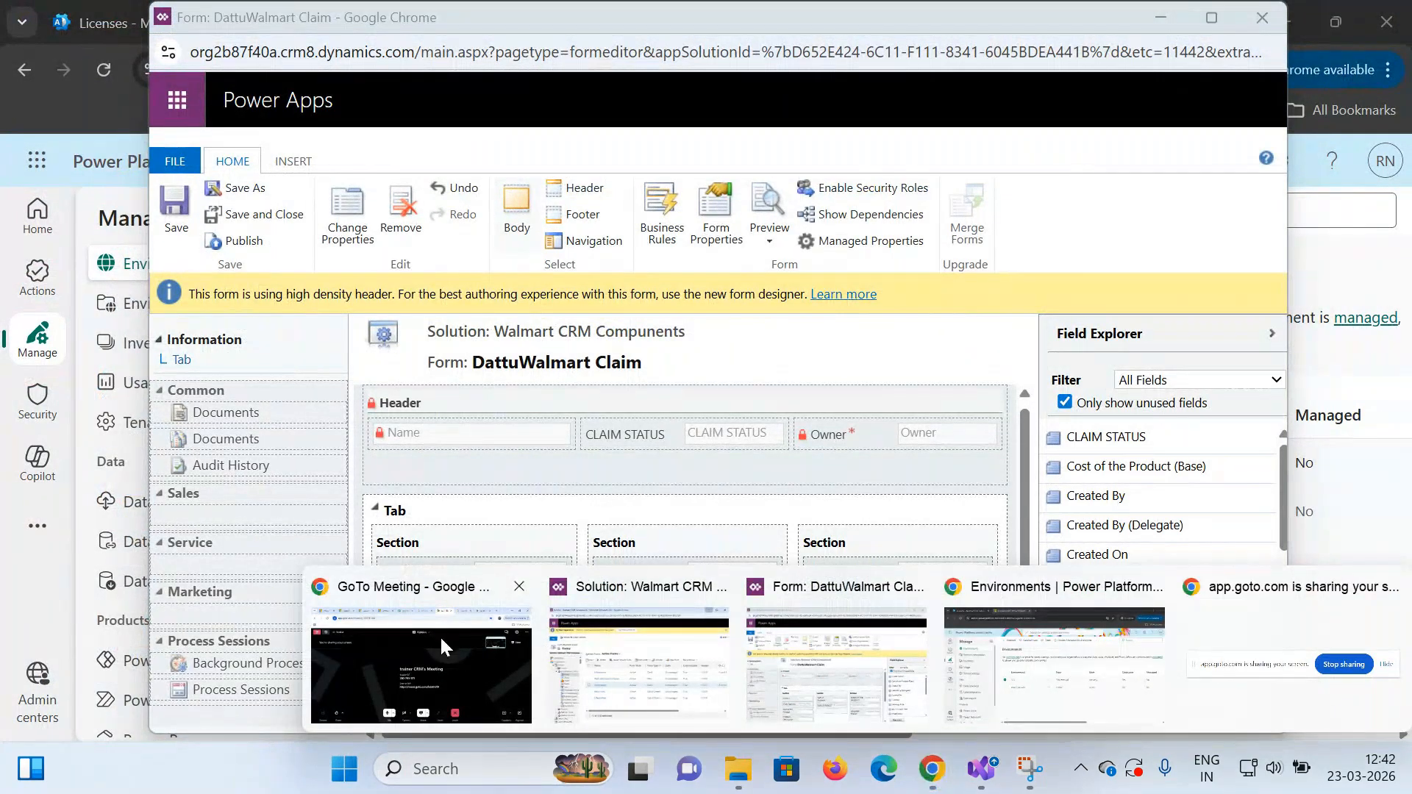
{"action": "left_click", "coordinate": [441, 647]}
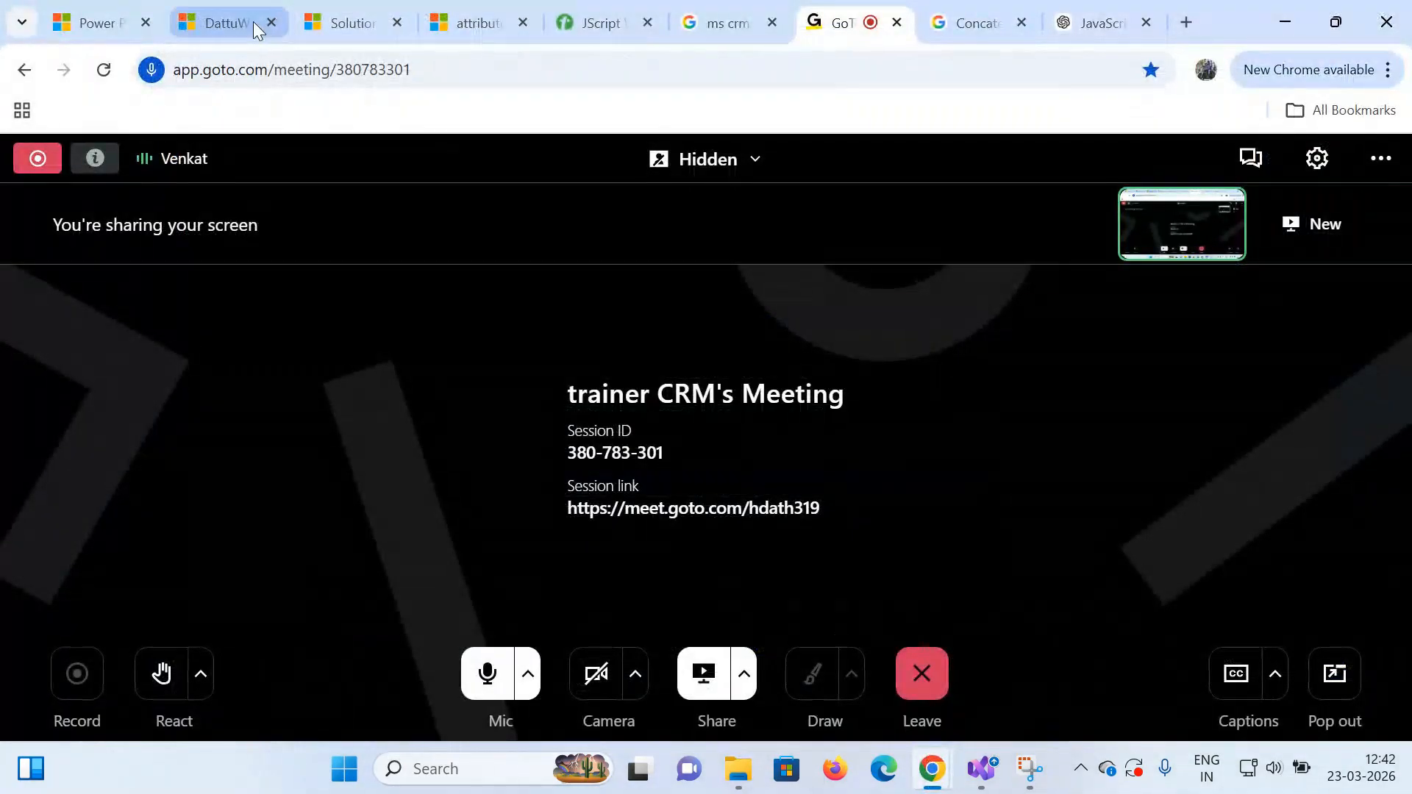
- Open admin.powerplatform.microsoft.com in a new browser tab
{"action": "left_click", "coordinate": [1175, 24]}
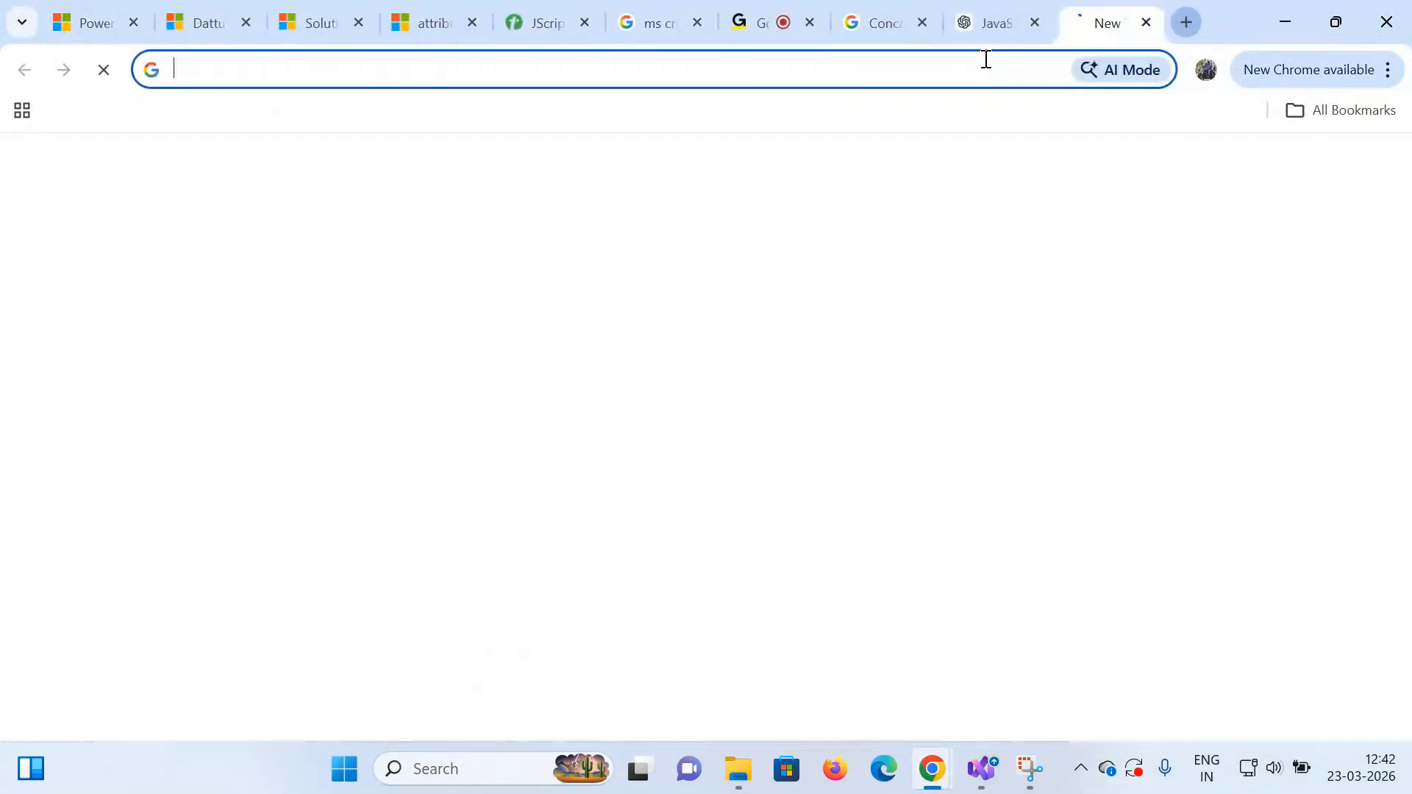
{"action": "left_click", "coordinate": [965, 59]}
{"action": "type", "text": "ad"}
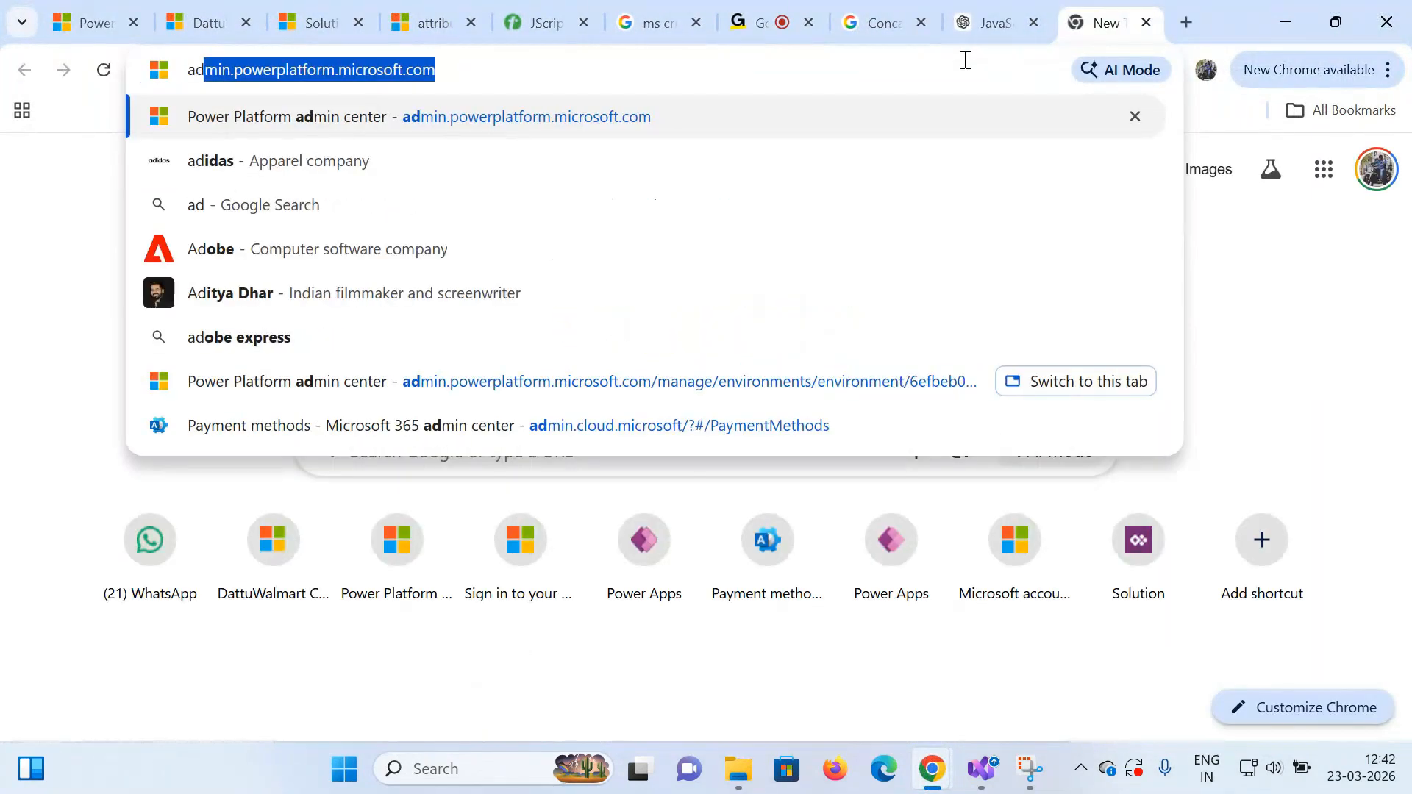
{"action": "key", "text": "BackSpace"}
{"action": "key", "text": "BackSpace"}
{"action": "key", "text": "BackSpace"}
{"action": "type", "text": "admi"}
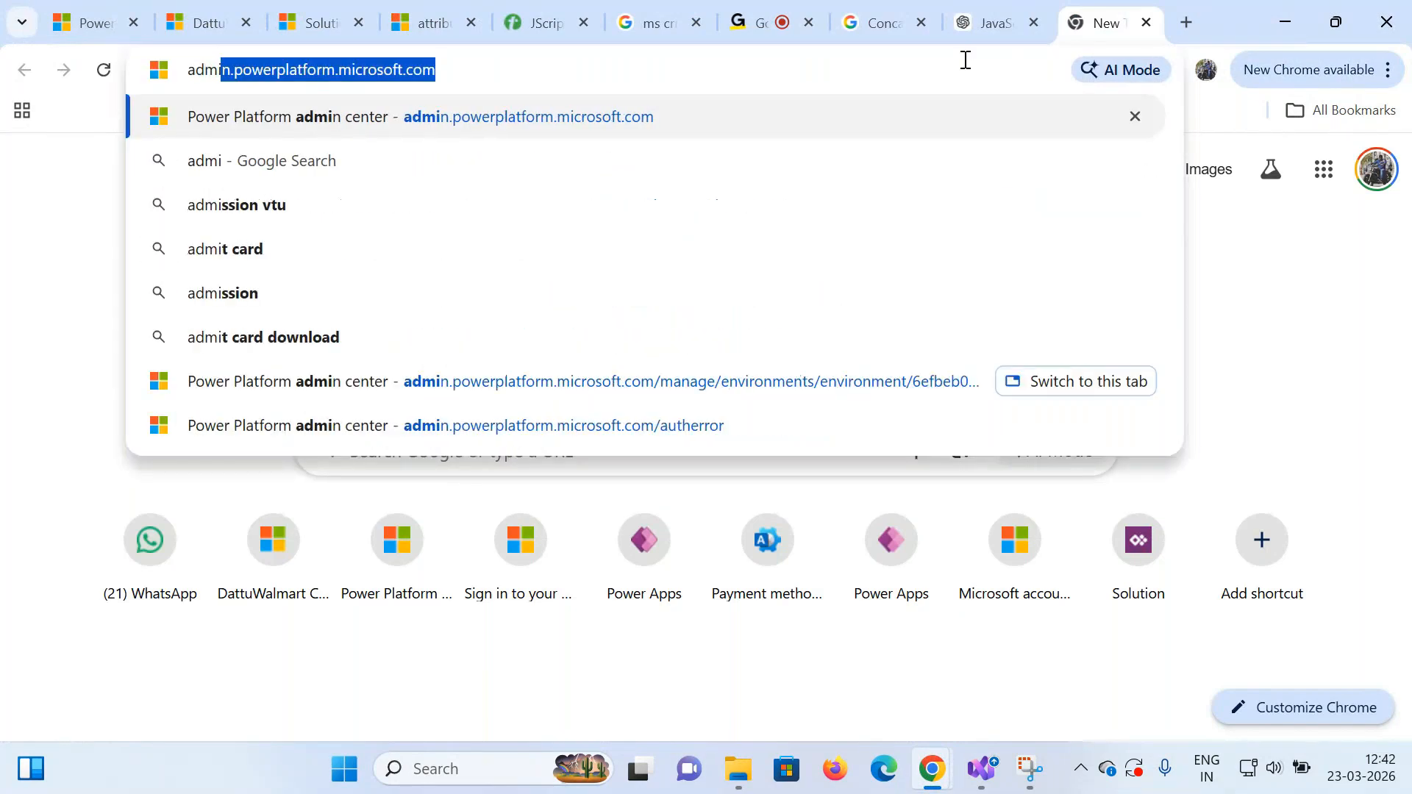
{"action": "key", "text": "Return"}
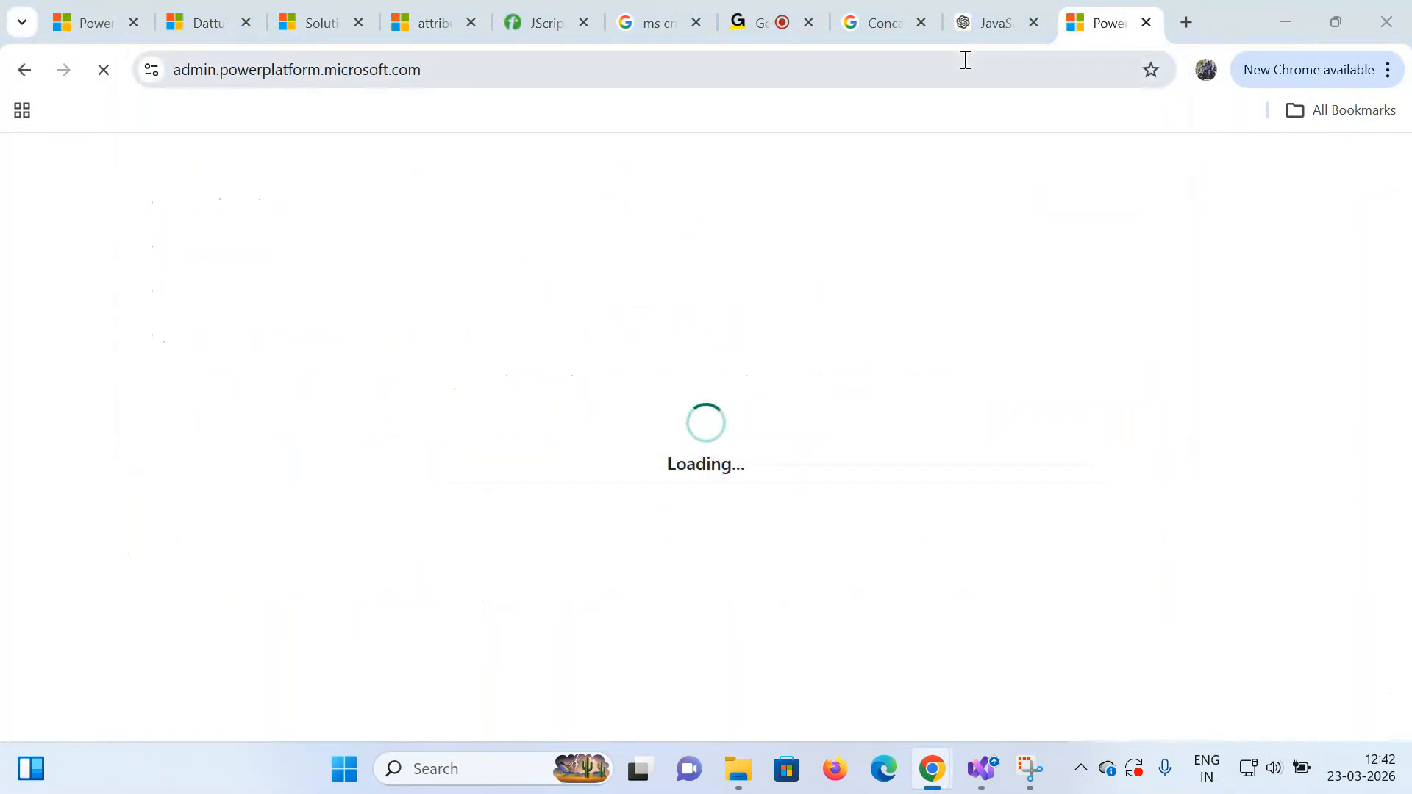
- Check the Microsoft 365 admin center page in the incognito window and return to the main Chrome window
{"action": "key", "text": "alt+Tab"}
{"action": "key", "text": "alt+Tab"}
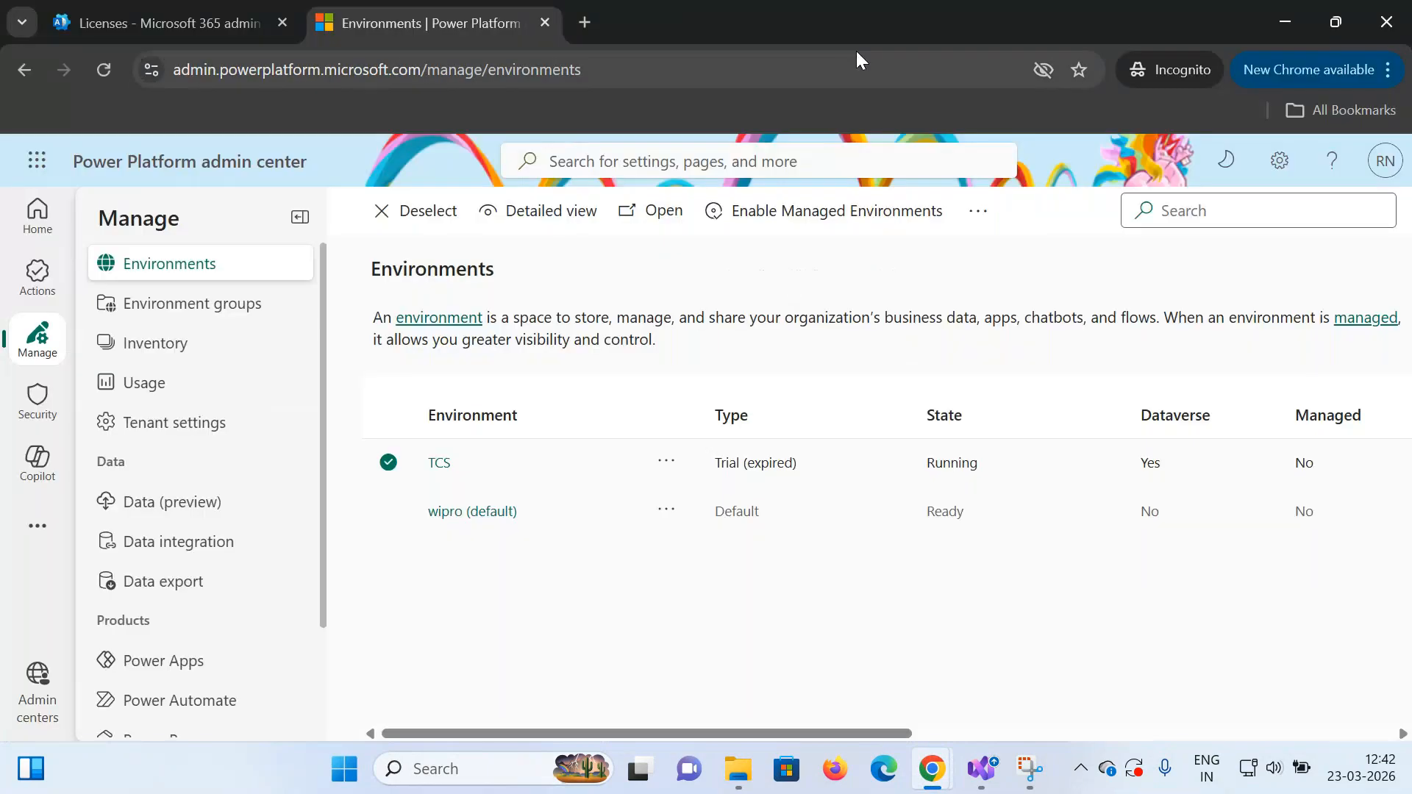
{"action": "left_click", "coordinate": [170, 22]}
{"action": "left_click", "coordinate": [425, 12]}
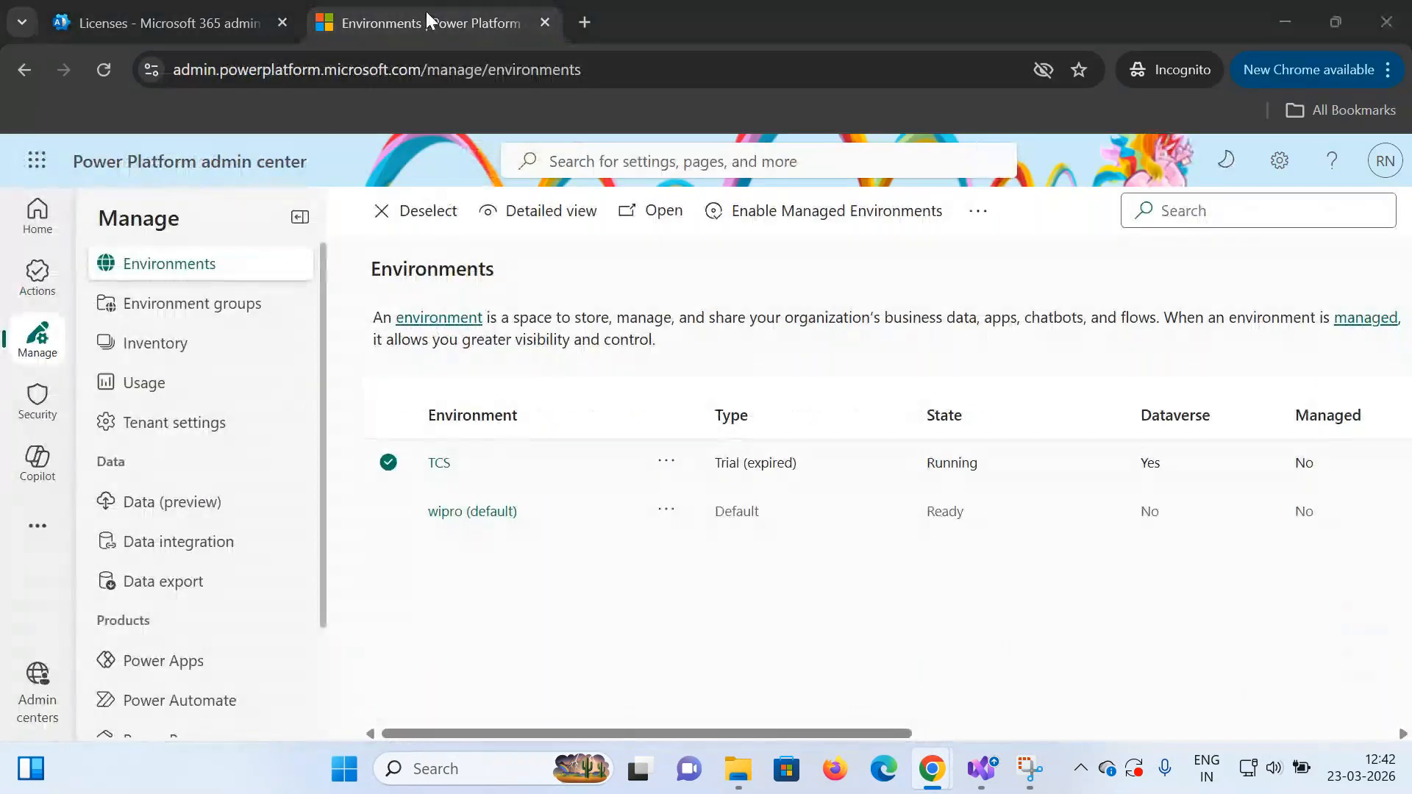
{"action": "key", "text": "alt+Tab"}
- Search the web for "admin.cloud.microsoft login" and open Microsoft's Microsoft 365 administration page from the results
{"action": "left_click", "coordinate": [501, 70]}
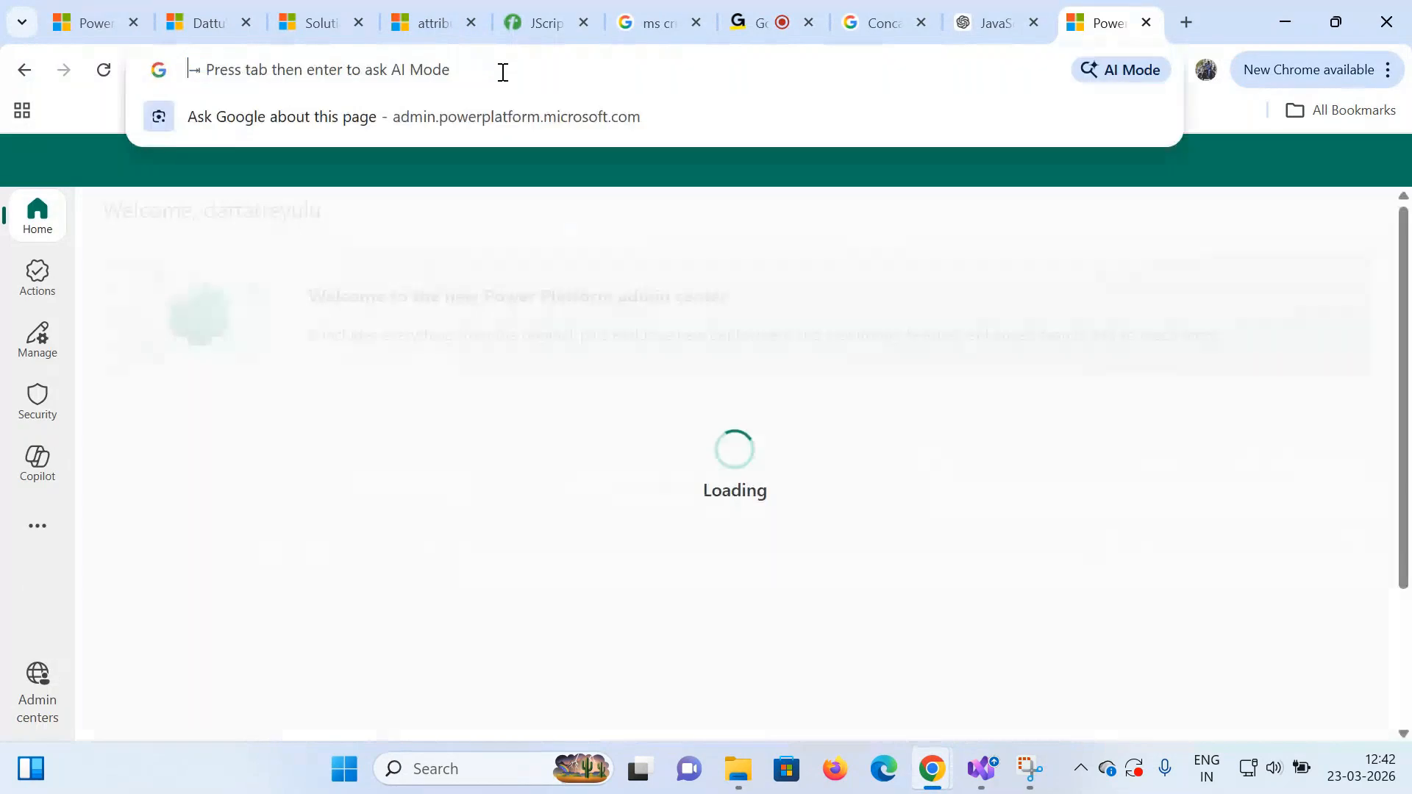
{"action": "type", "text": "admin"}
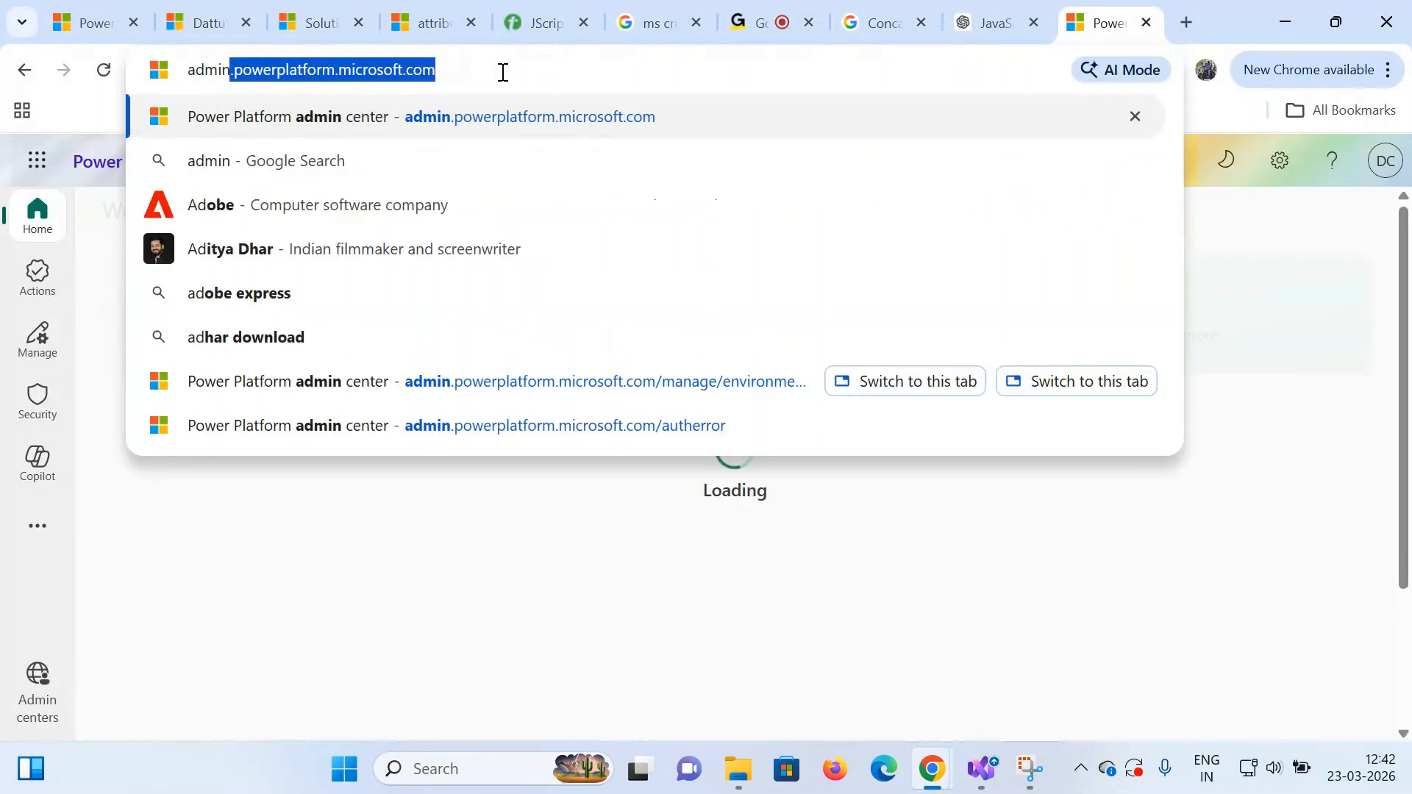
{"action": "type", "text": ".cloun"}
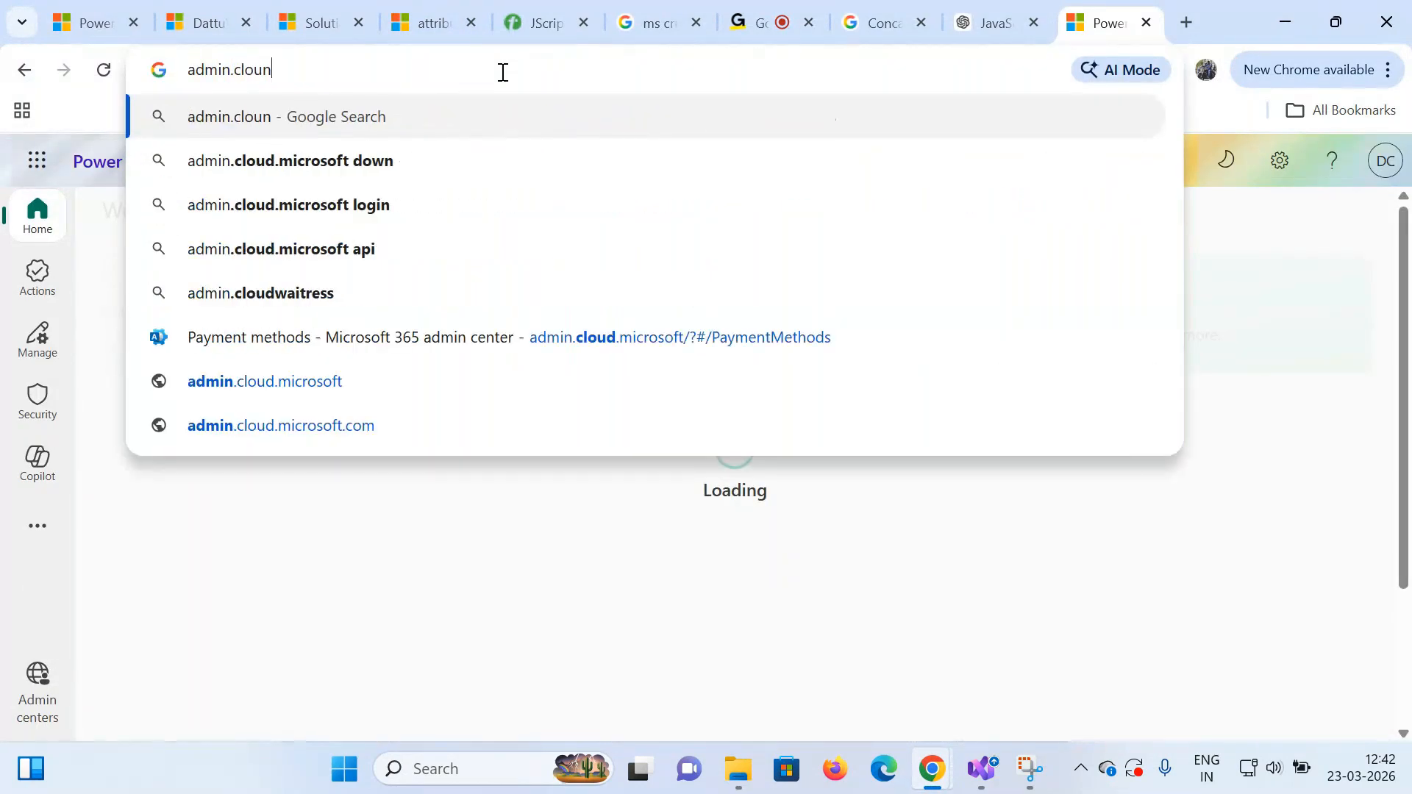
{"action": "key", "text": "Down"}
{"action": "key", "text": "Down"}
{"action": "key", "text": "Return"}
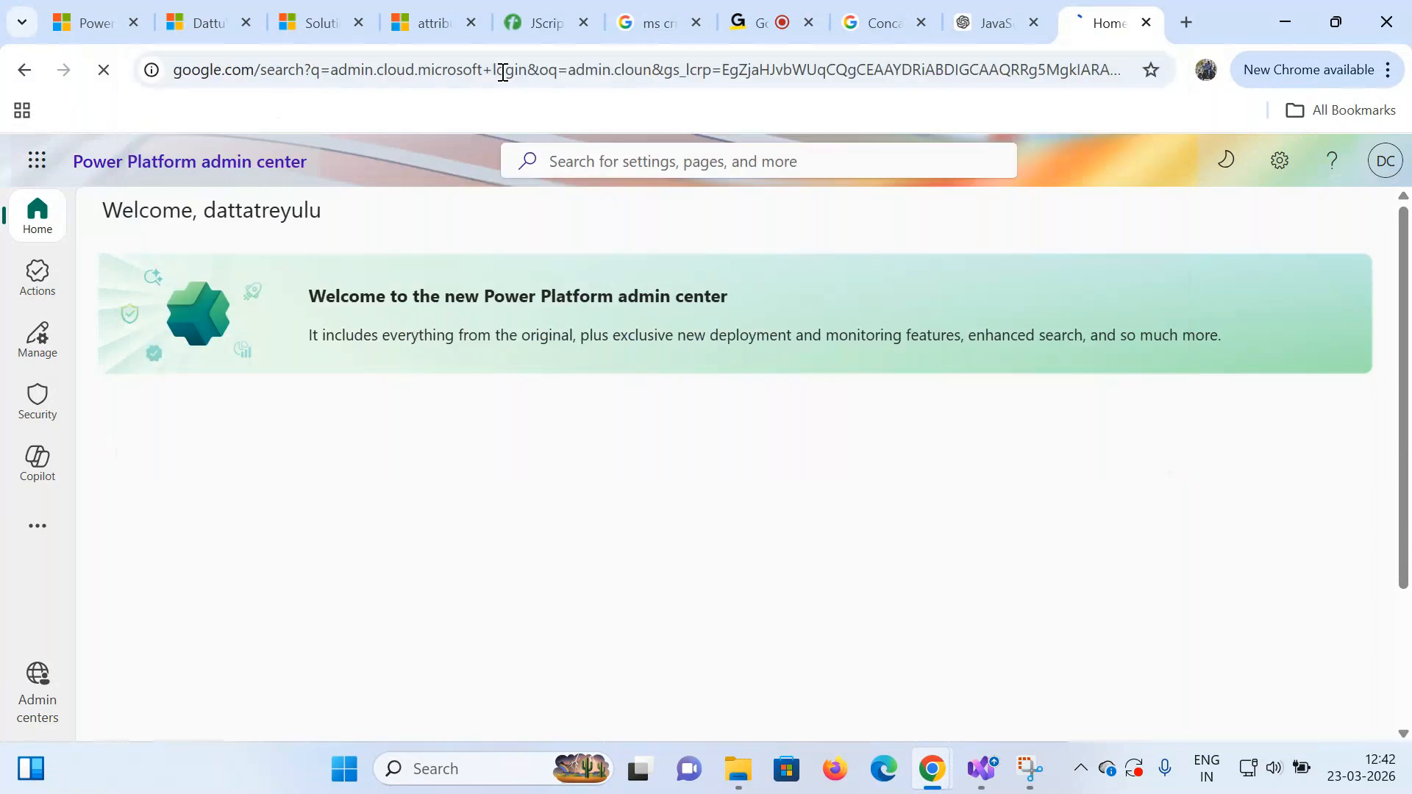
{"action": "left_click", "coordinate": [250, 381]}
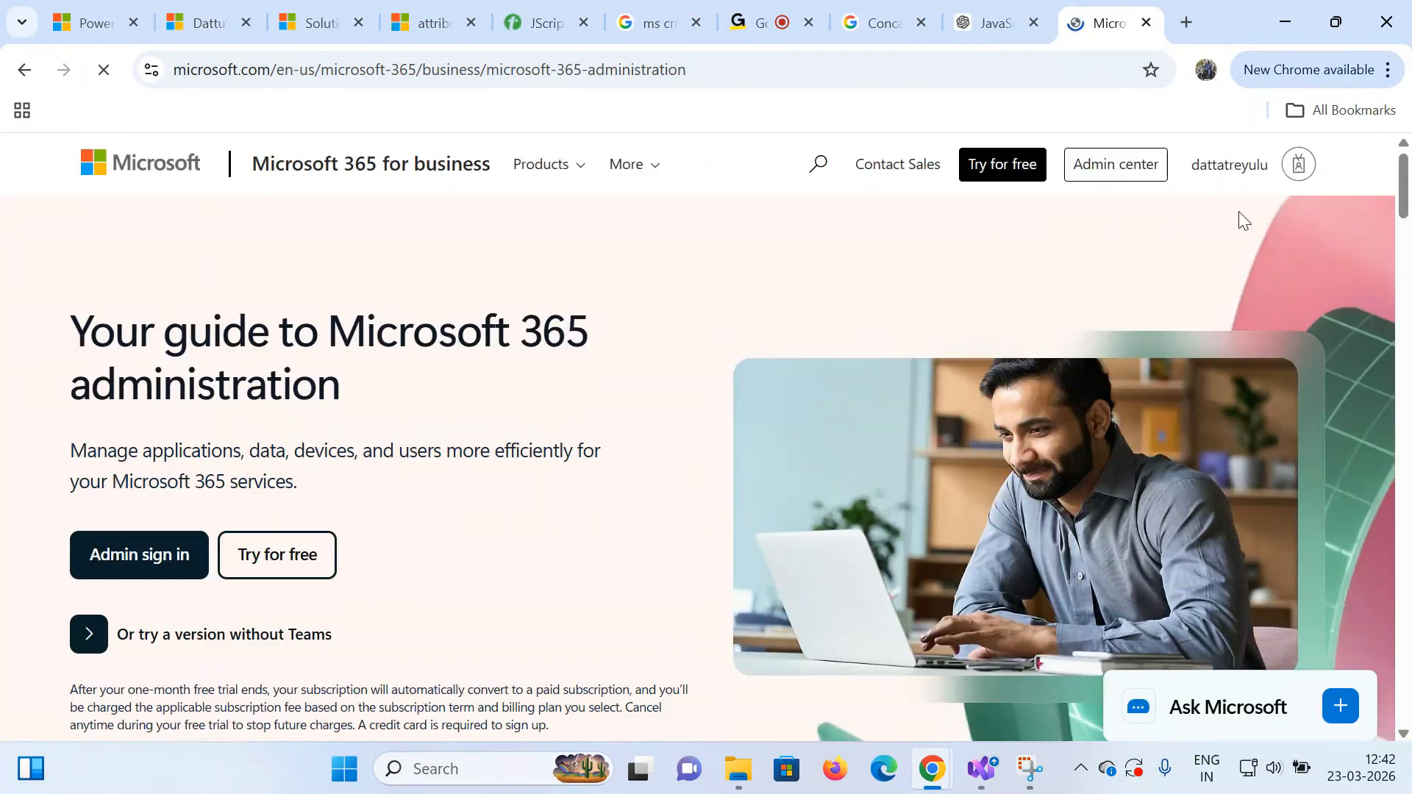
- Check which account is signed in on the Microsoft 365 administration page and look over the page's sign-in options
{"action": "left_click", "coordinate": [1213, 259]}
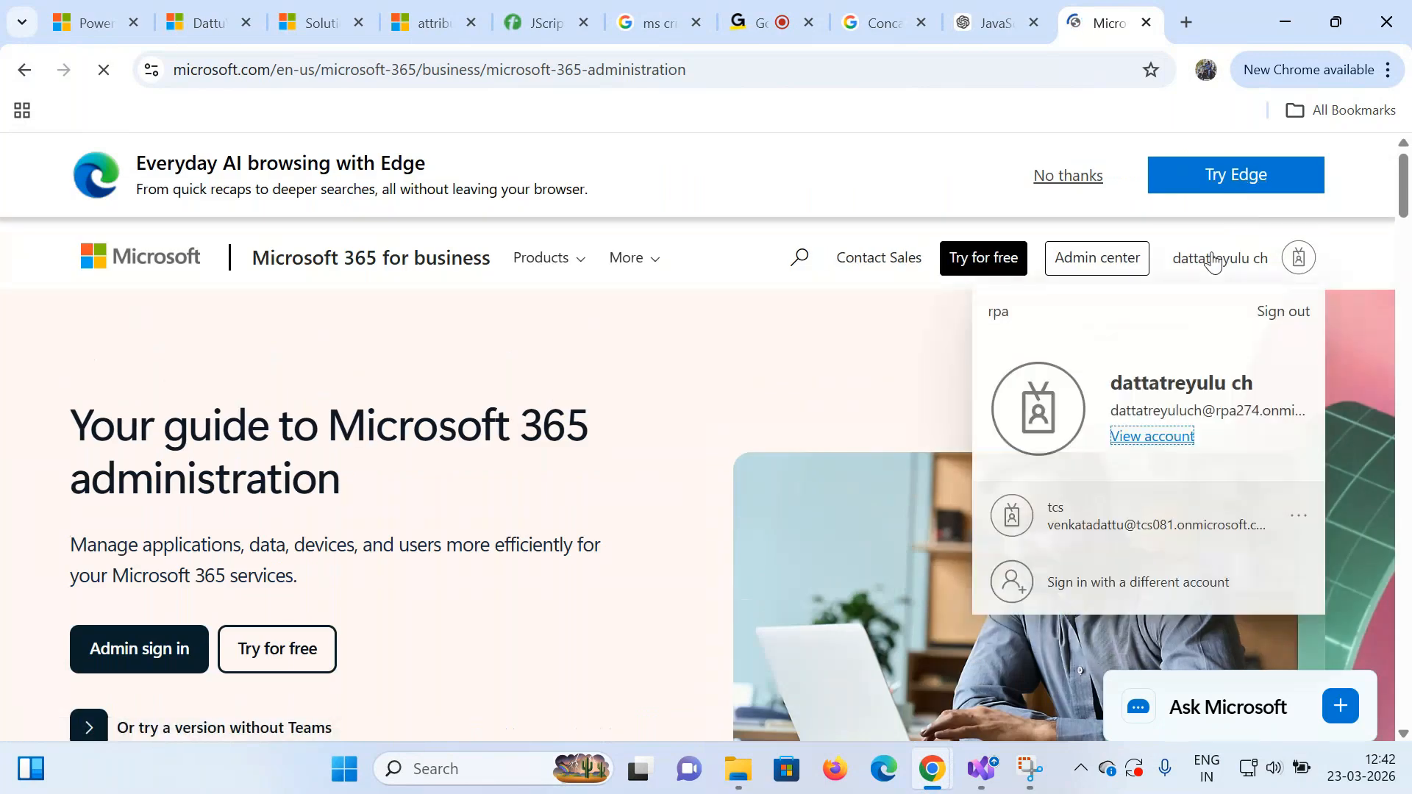
{"action": "left_click", "coordinate": [838, 434]}
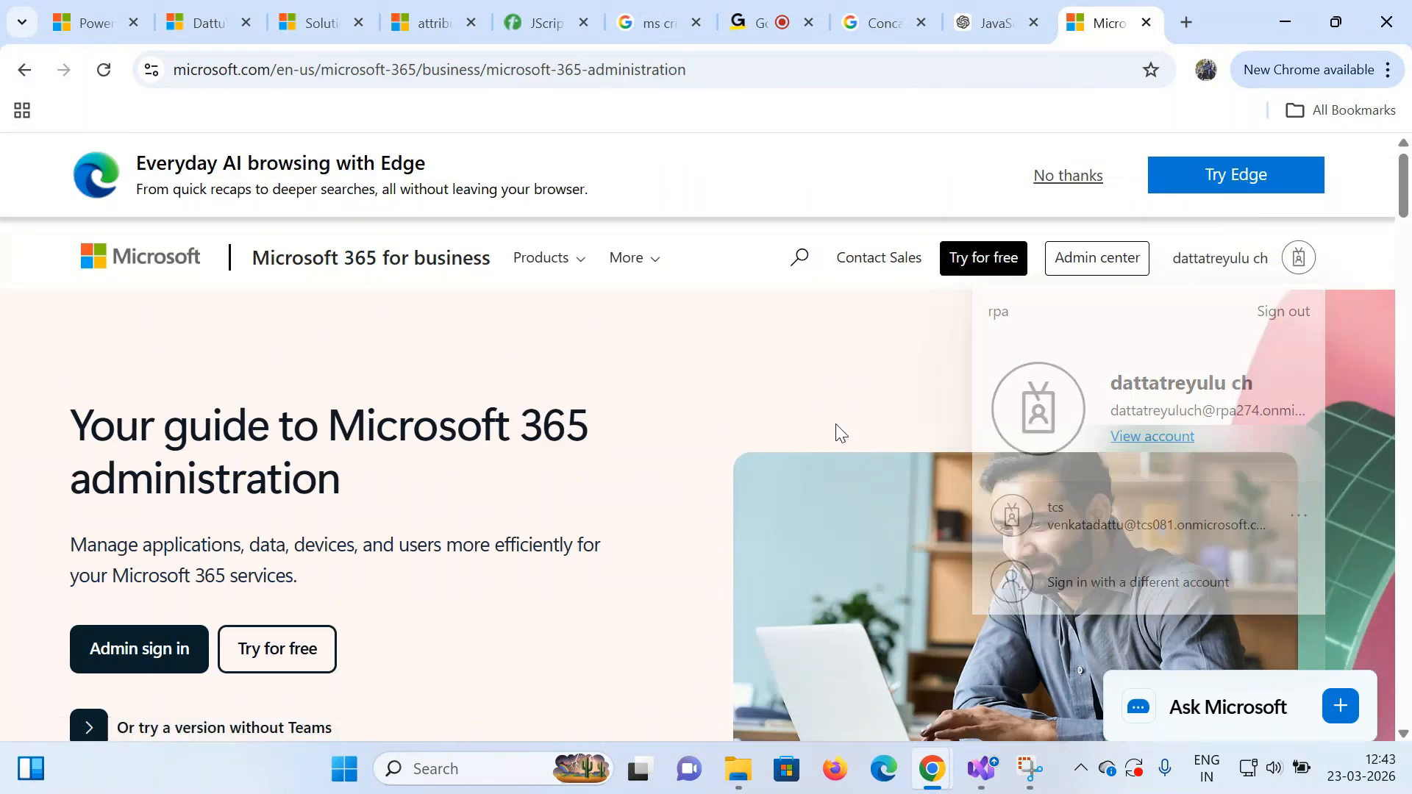
{"action": "scroll", "coordinate": [836, 427], "scroll_direction": "down", "scroll_amount": 2}
{"action": "scroll", "coordinate": [836, 425], "scroll_direction": "down", "scroll_amount": 8}
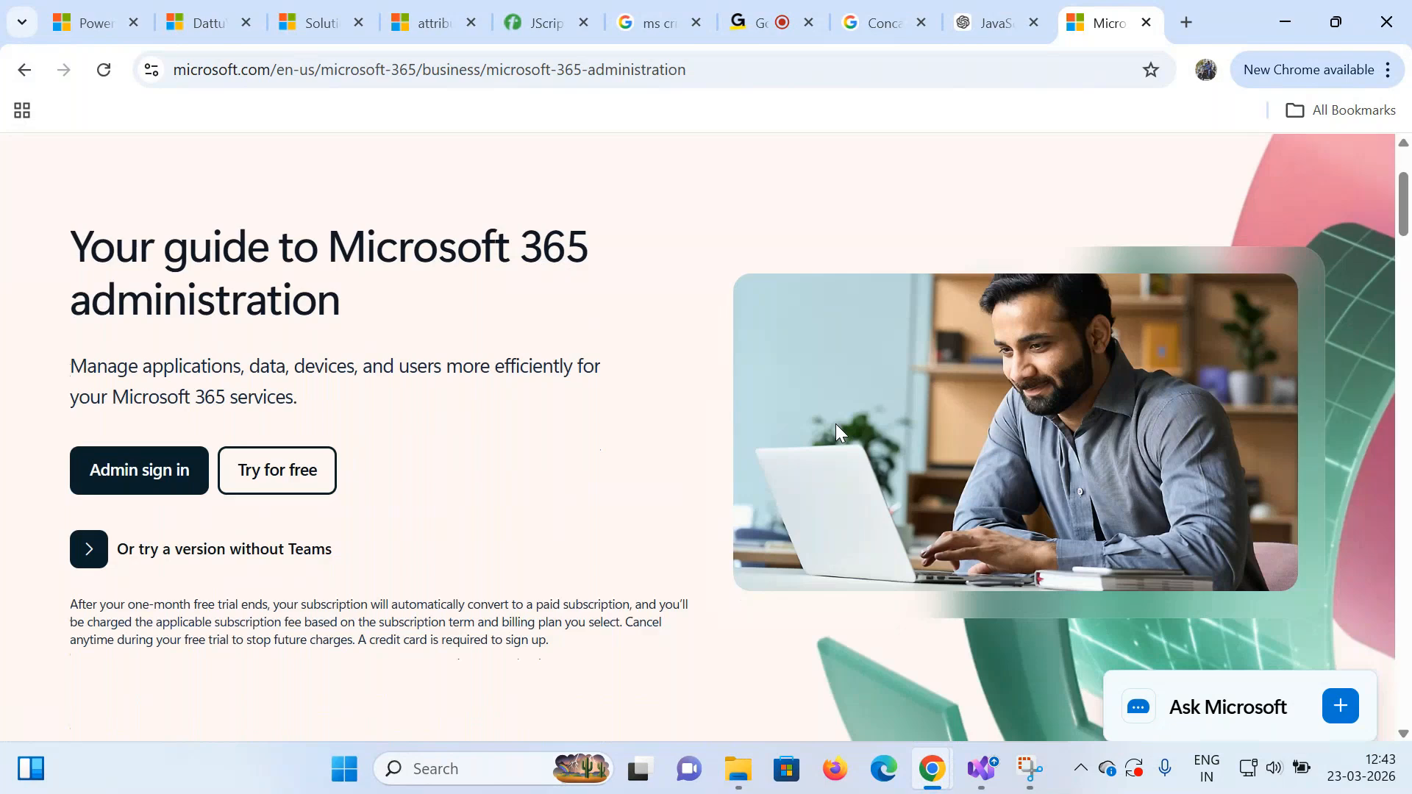
{"action": "scroll", "coordinate": [835, 424], "scroll_direction": "up", "scroll_amount": 10}
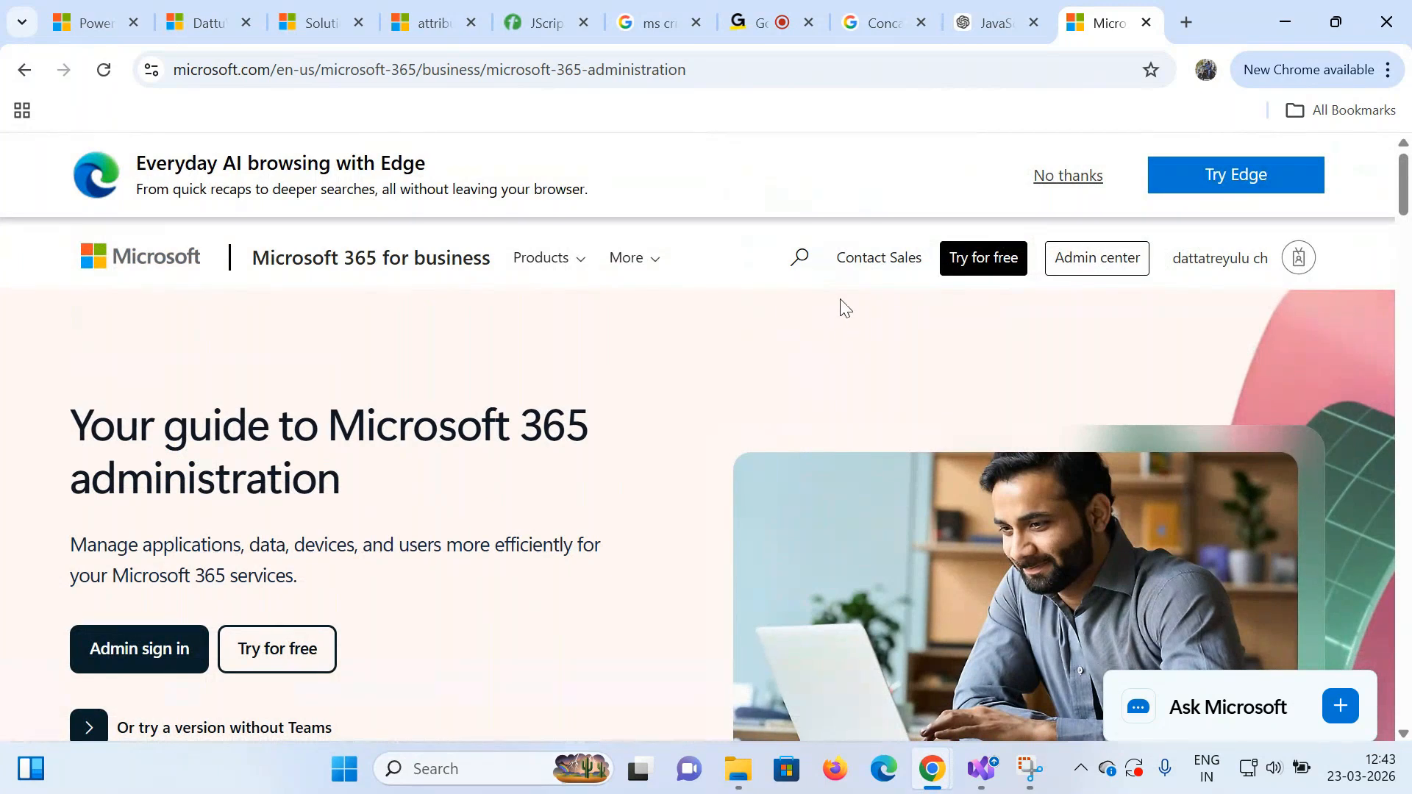
{"action": "left_click", "coordinate": [1203, 260]}
{"action": "left_click", "coordinate": [723, 381]}
- Return to the Power Platform admin center tab, open the WIPRO environment from the Environments list, and review its details
{"action": "left_click", "coordinate": [243, 21]}
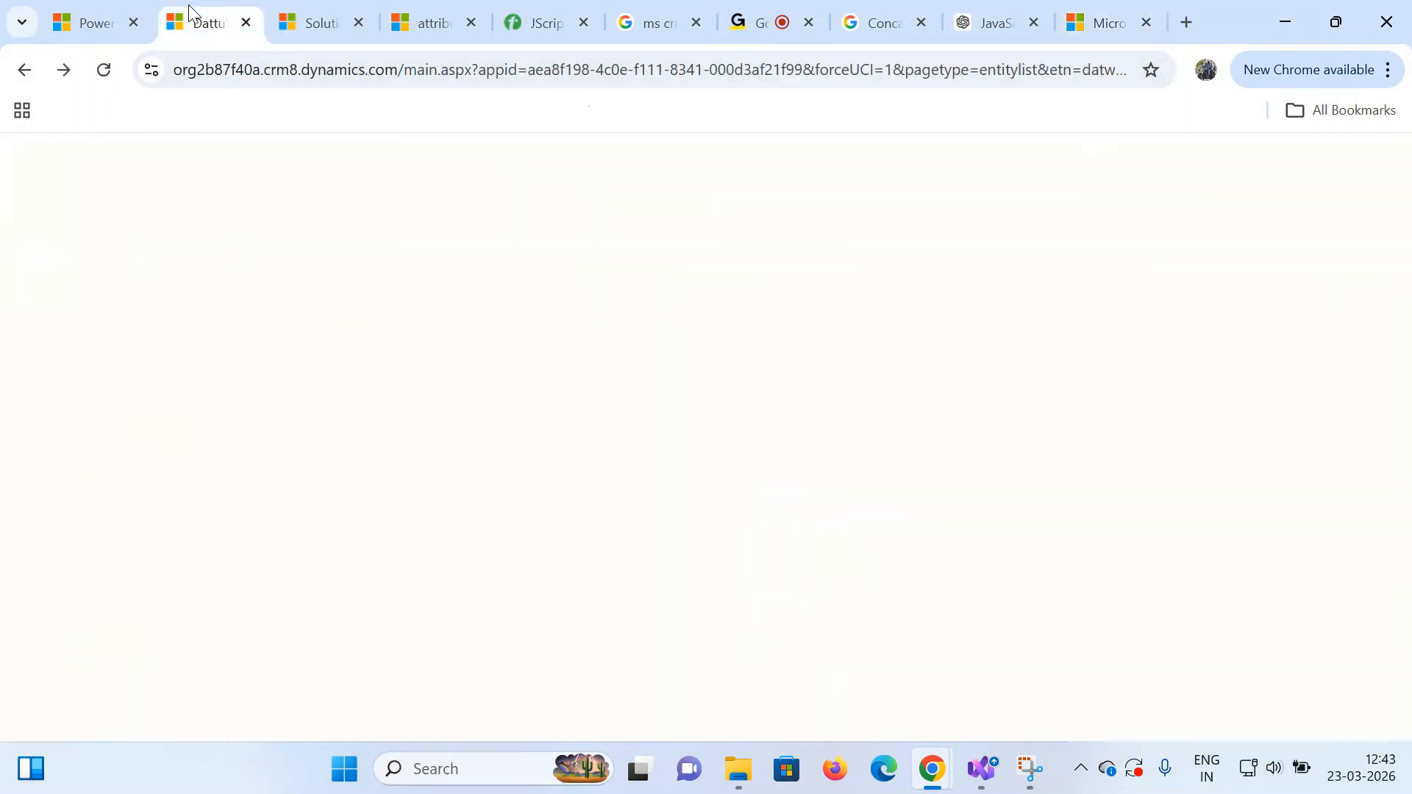
{"action": "left_click", "coordinate": [86, 25]}
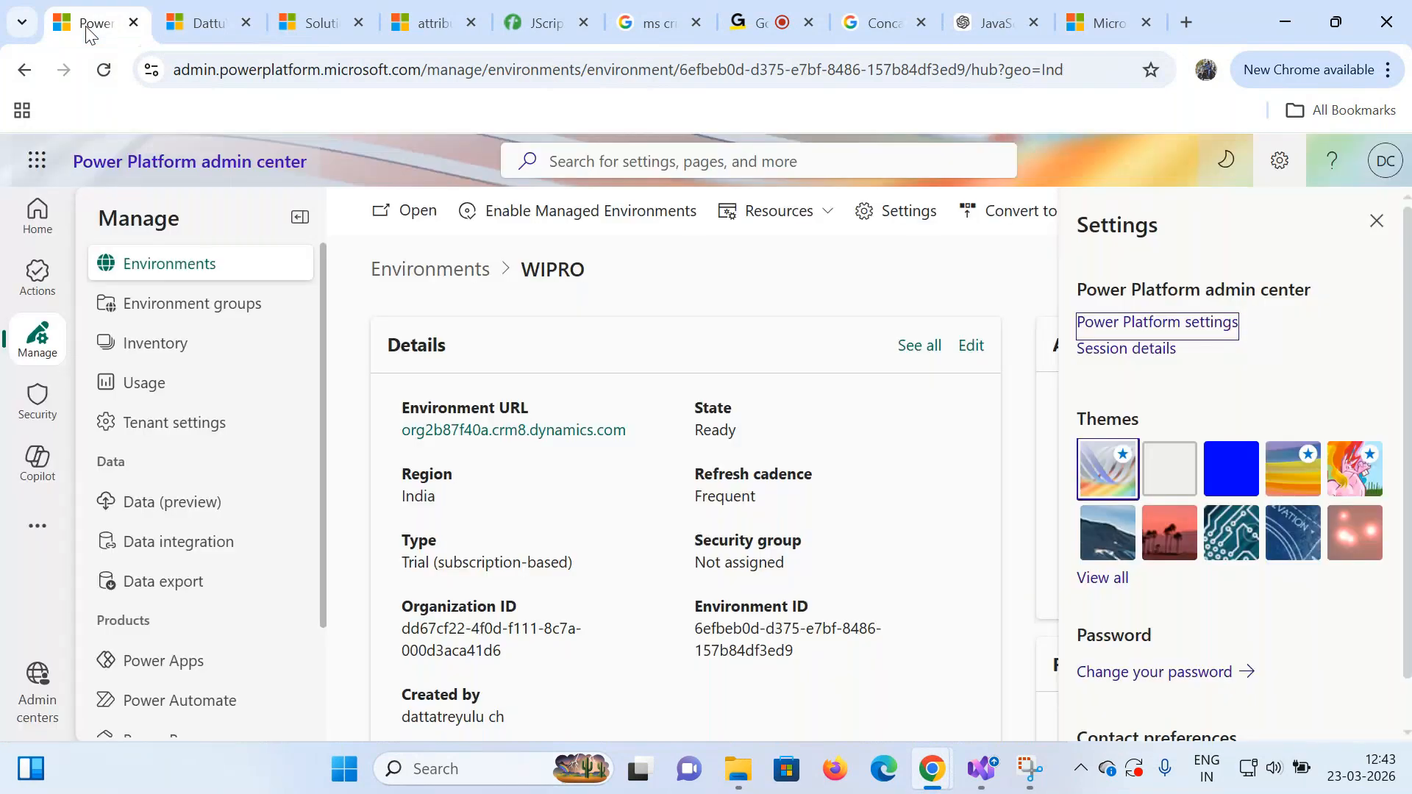
{"action": "left_click", "coordinate": [42, 349]}
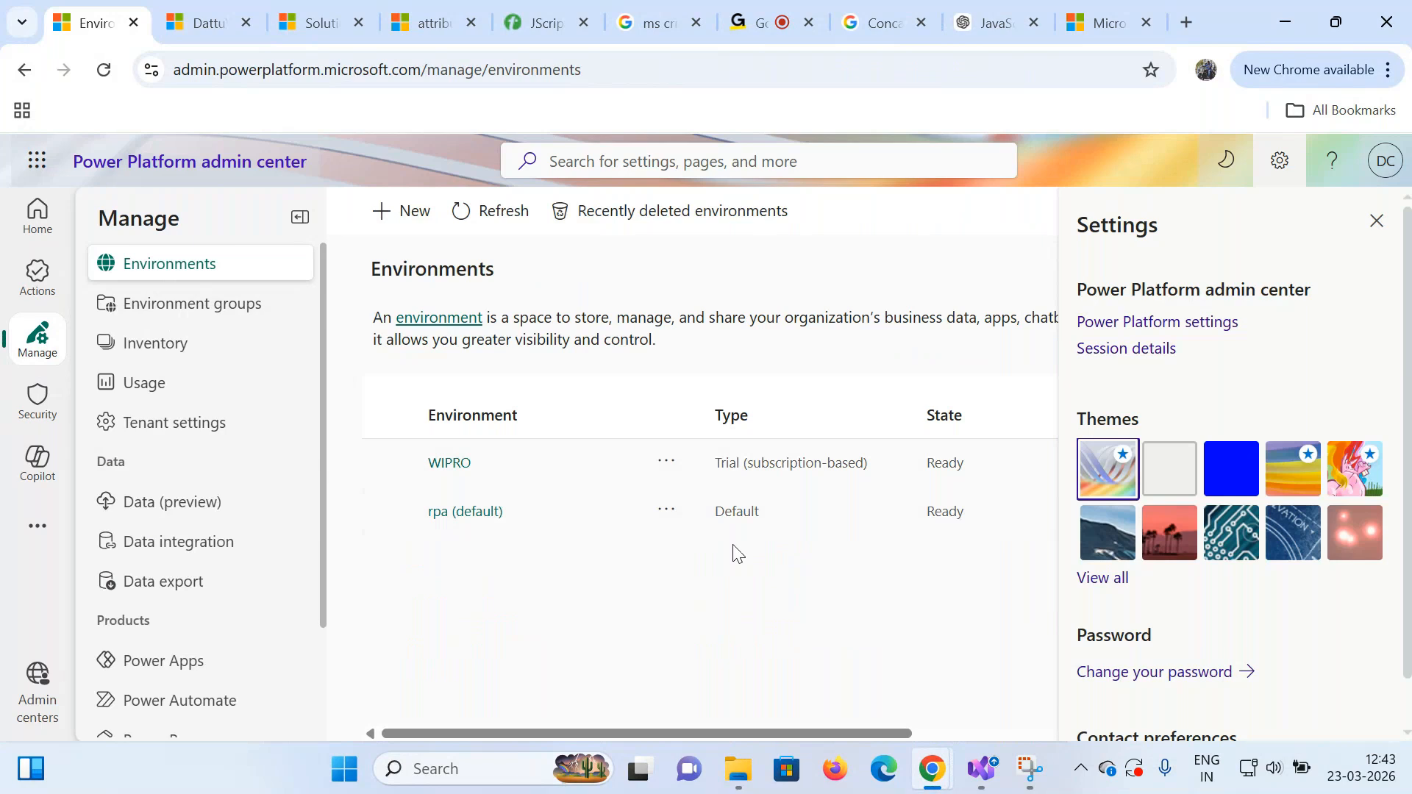
{"action": "left_click", "coordinate": [442, 466]}
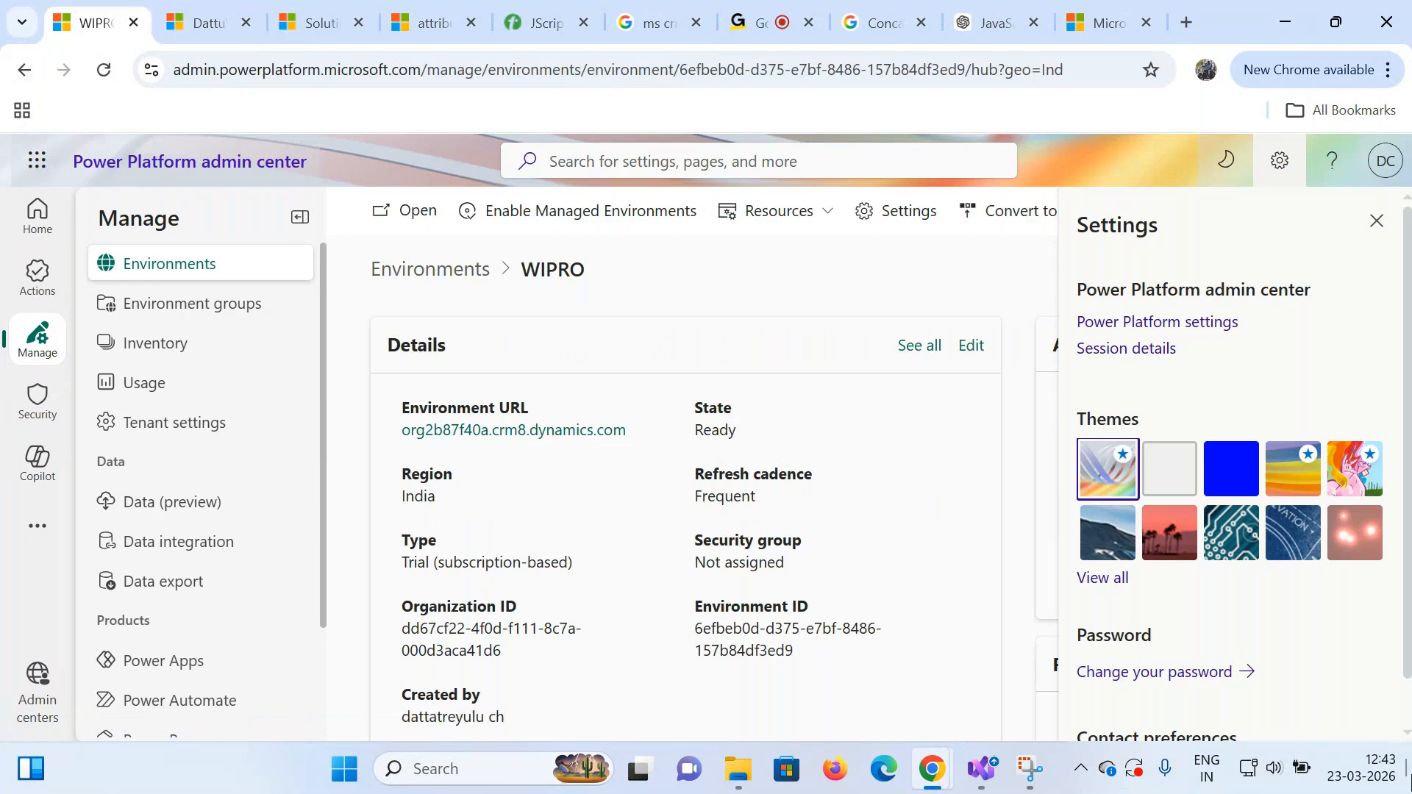
{"action": "left_click", "coordinate": [1406, 734]}
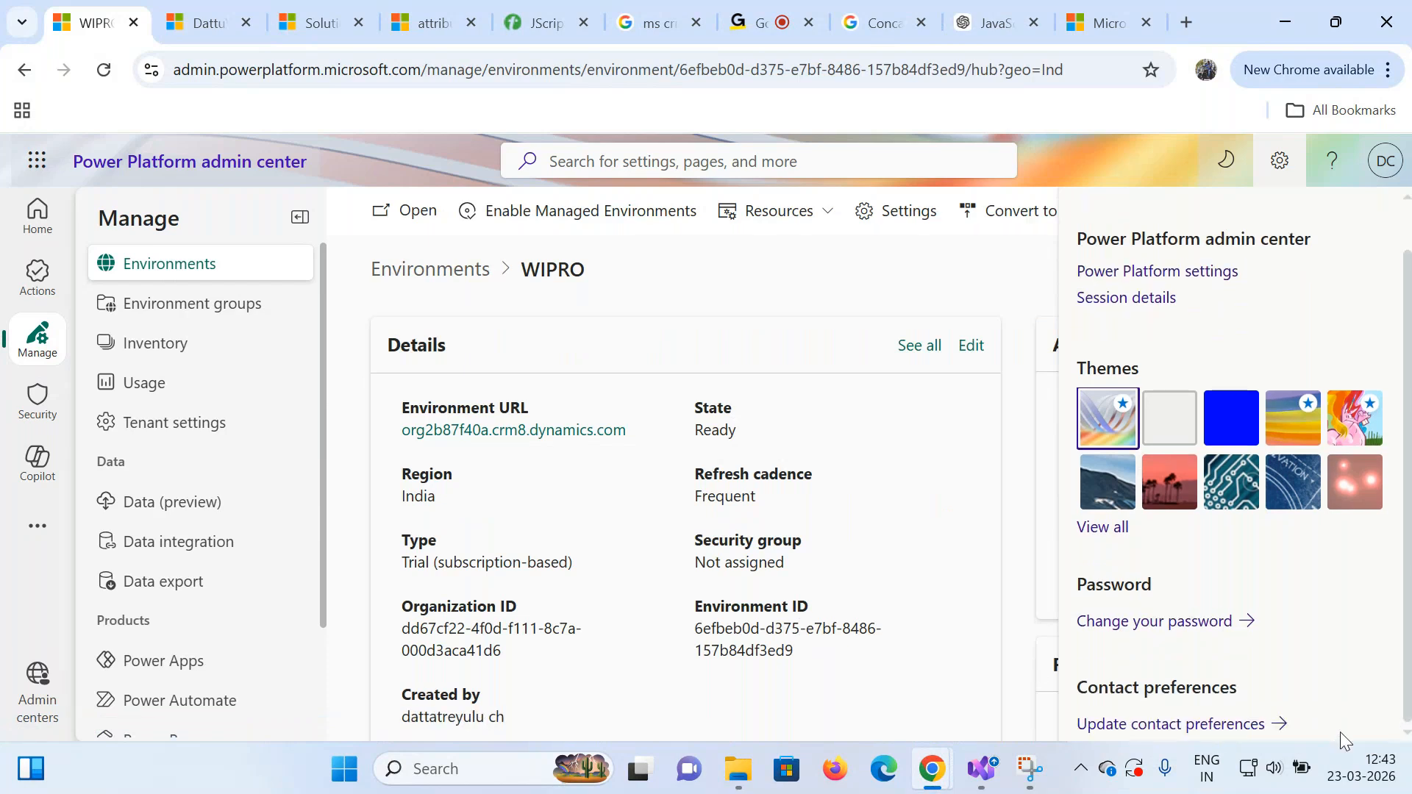
{"action": "scroll", "coordinate": [1004, 659], "scroll_direction": "down", "scroll_amount": 5}
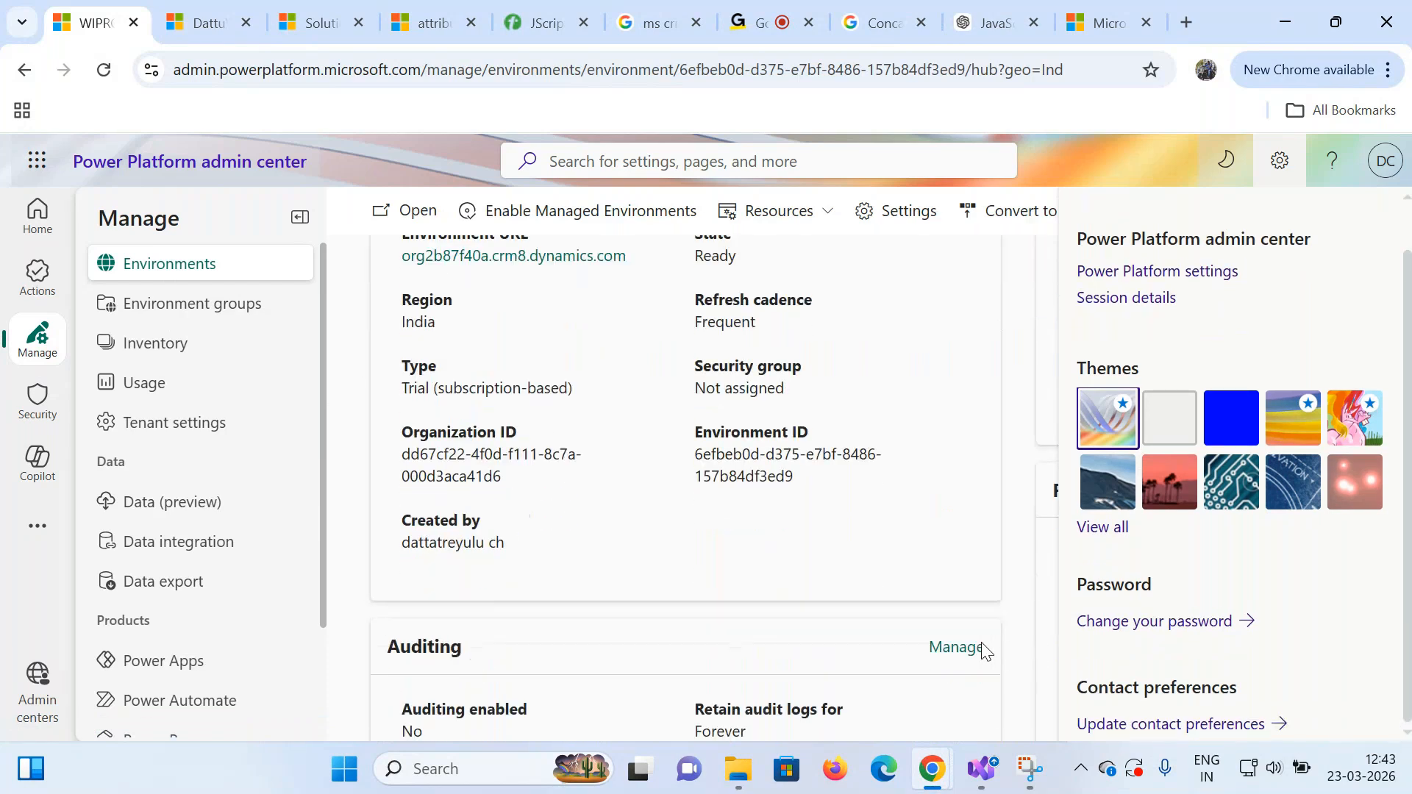
- Review the WIPRO environment's auditing, version, updates and recent operations, and open its environment URL
{"action": "scroll", "coordinate": [983, 652], "scroll_direction": "down", "scroll_amount": 7}
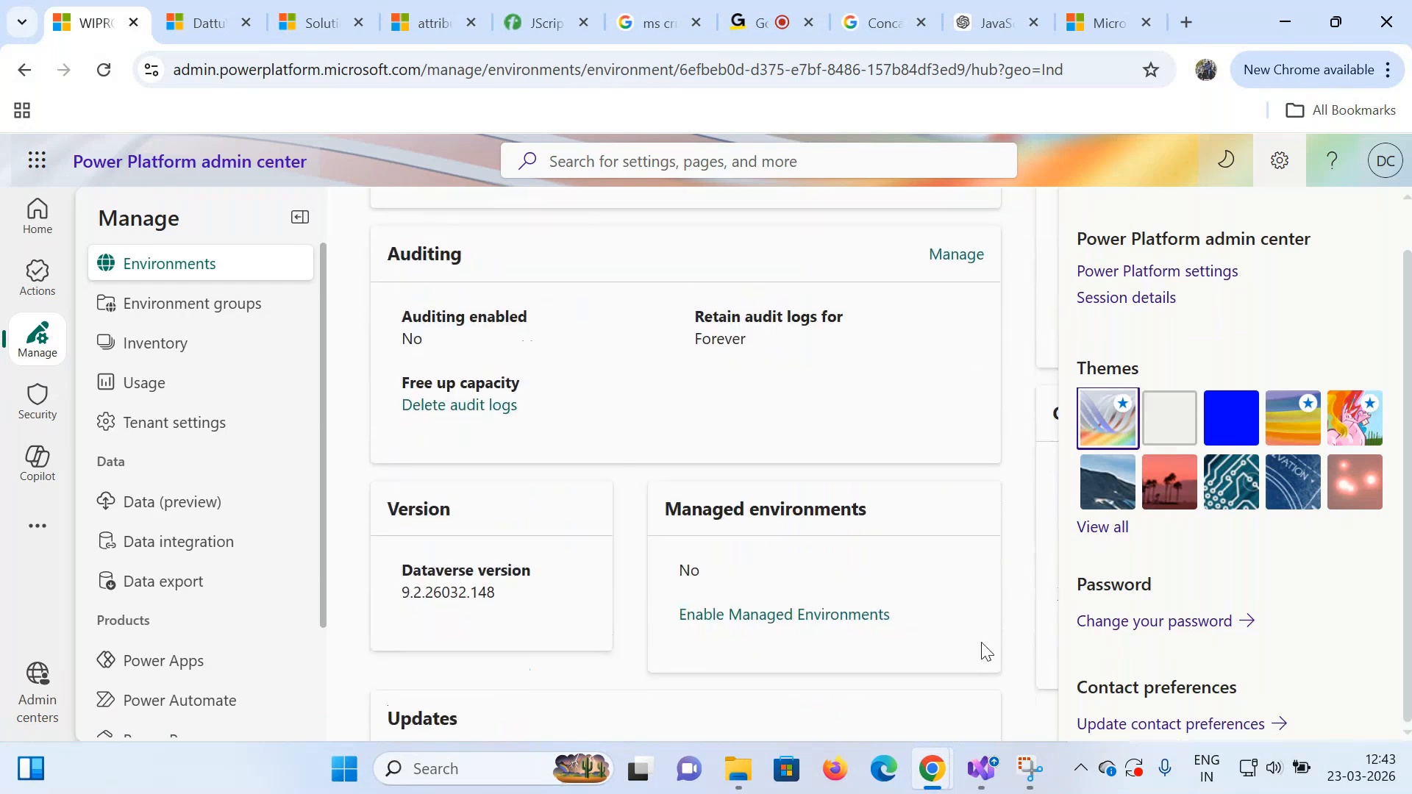
{"action": "scroll", "coordinate": [985, 652], "scroll_direction": "down", "scroll_amount": 2}
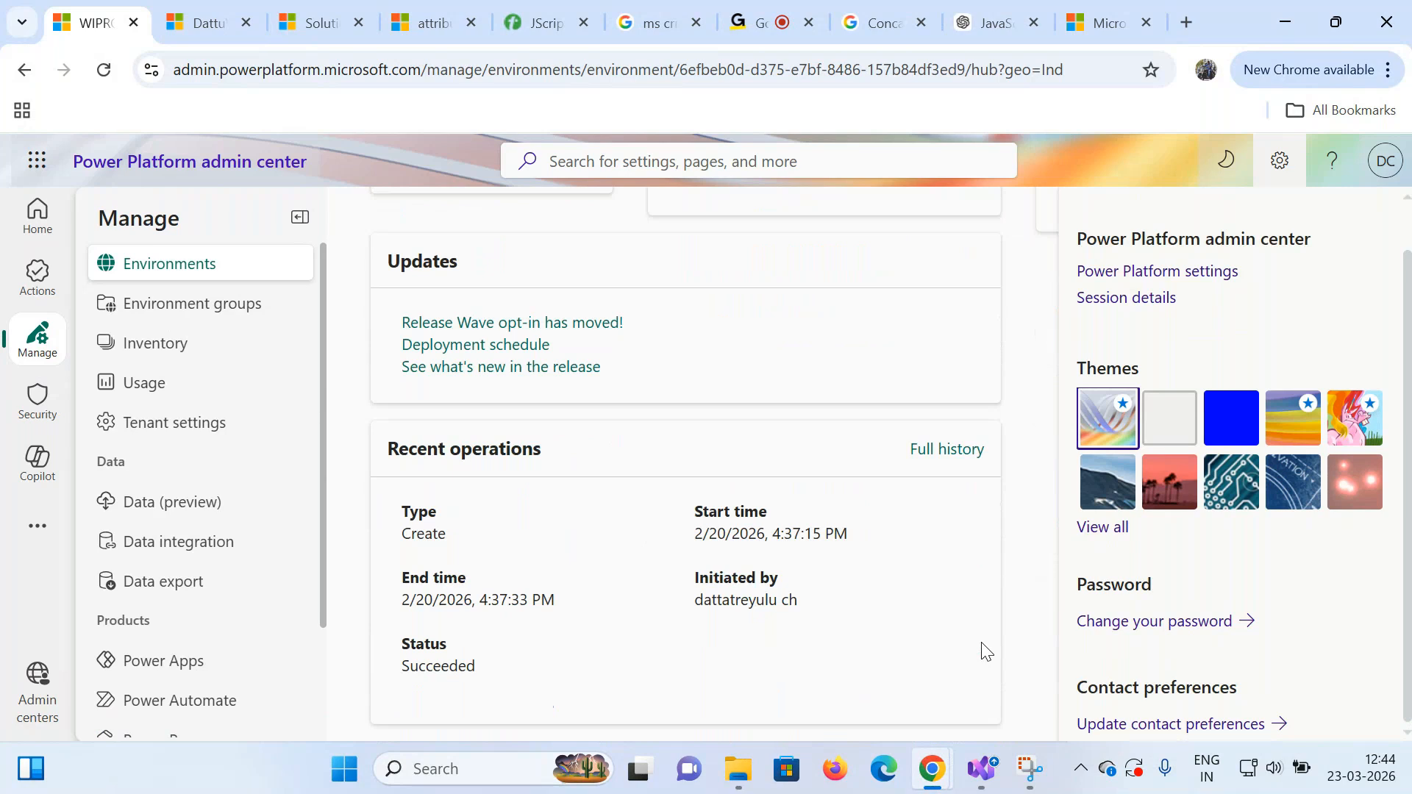
{"action": "scroll", "coordinate": [985, 651], "scroll_direction": "up", "scroll_amount": 8}
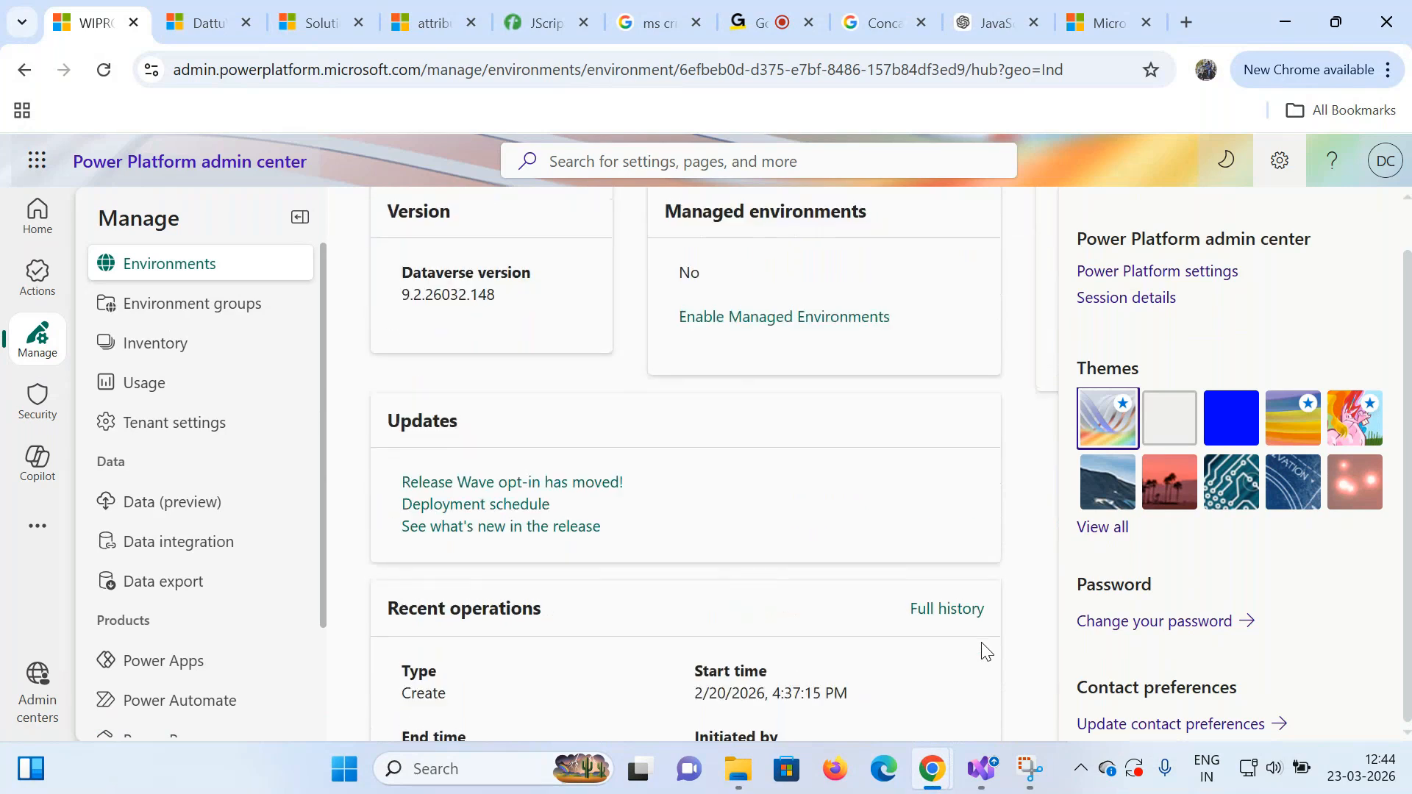
{"action": "scroll", "coordinate": [986, 651], "scroll_direction": "up", "scroll_amount": 1}
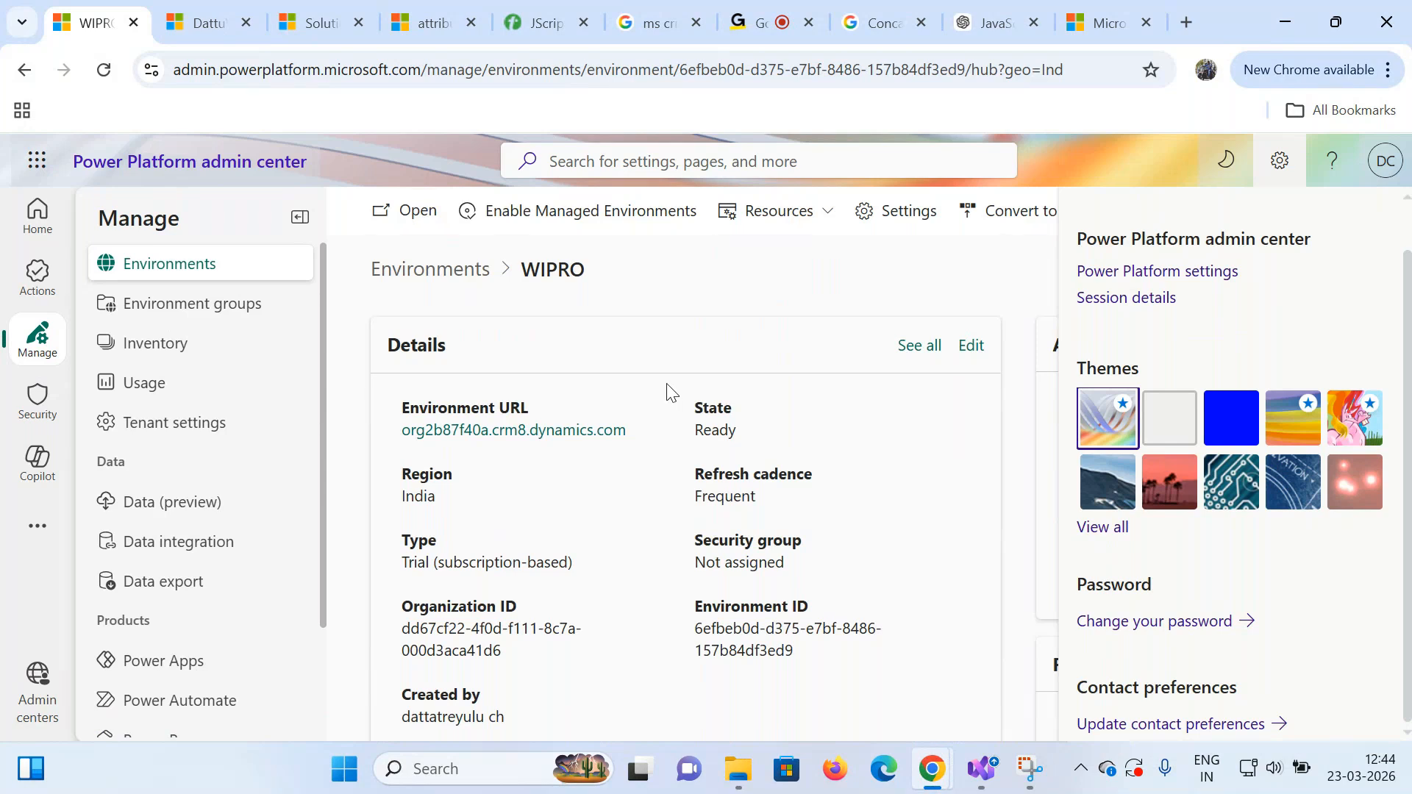
{"action": "left_click", "coordinate": [579, 431]}
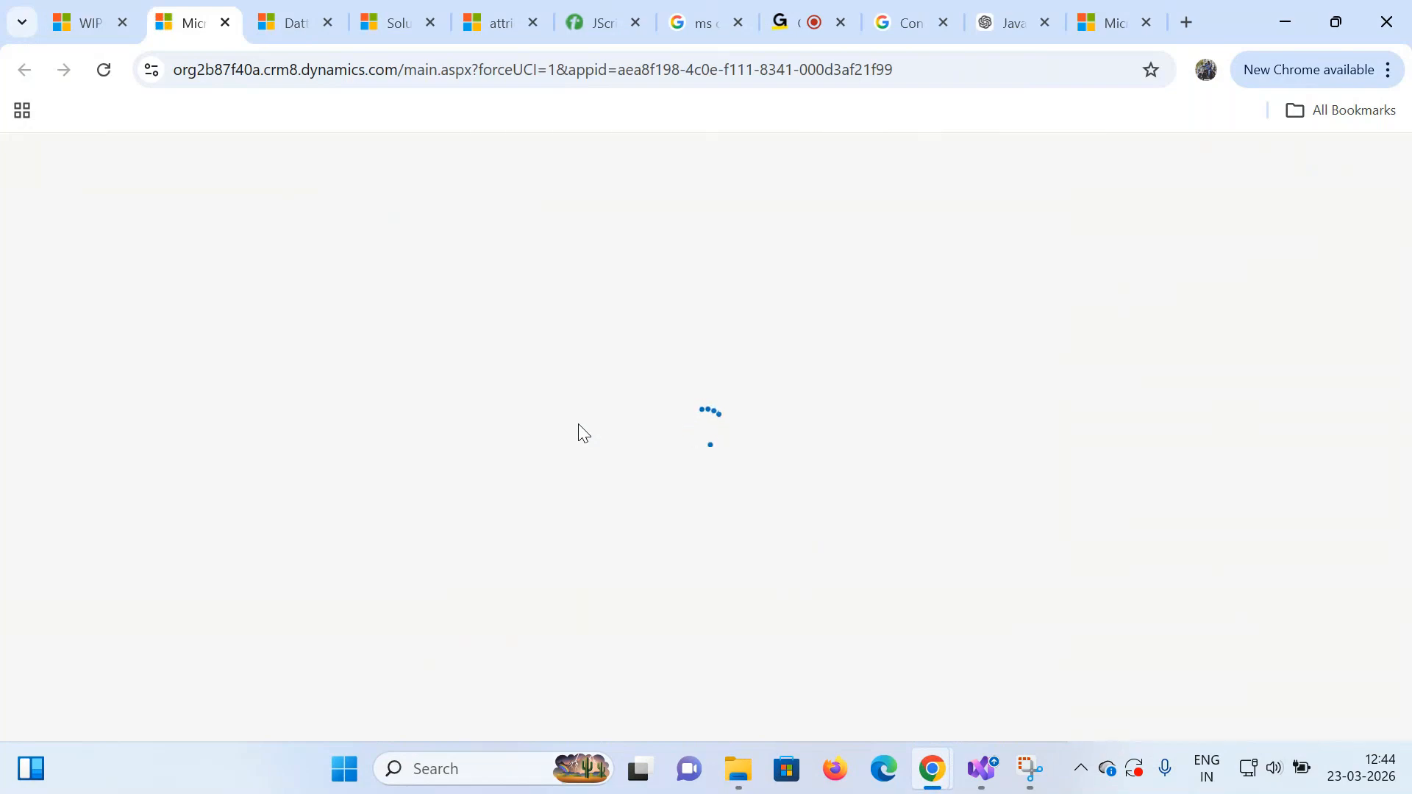
- Return to the Microsoft 365 administration page and dismiss the Edge promotion and the Ask Microsoft prompt
{"action": "left_click", "coordinate": [1108, 29]}
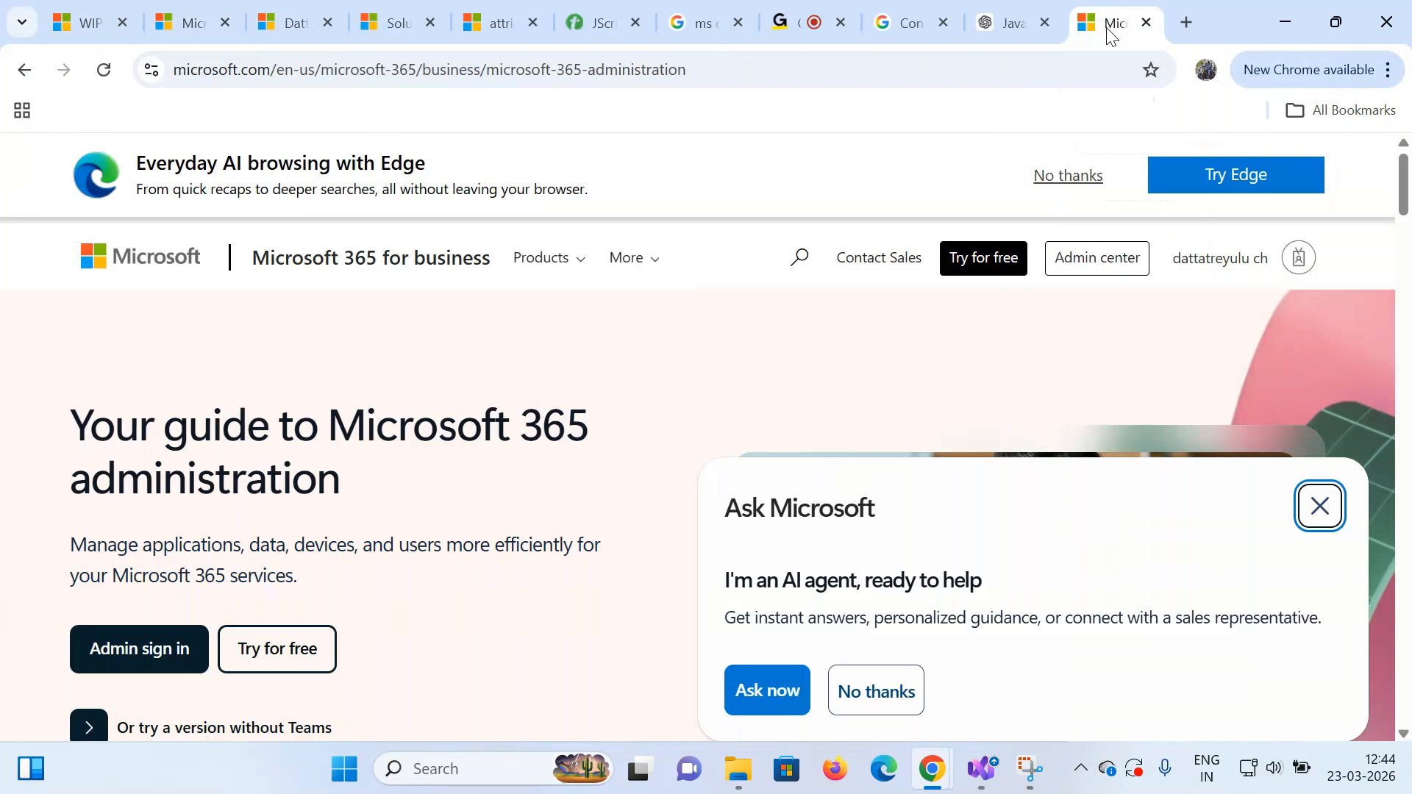
{"action": "left_click", "coordinate": [1054, 173]}
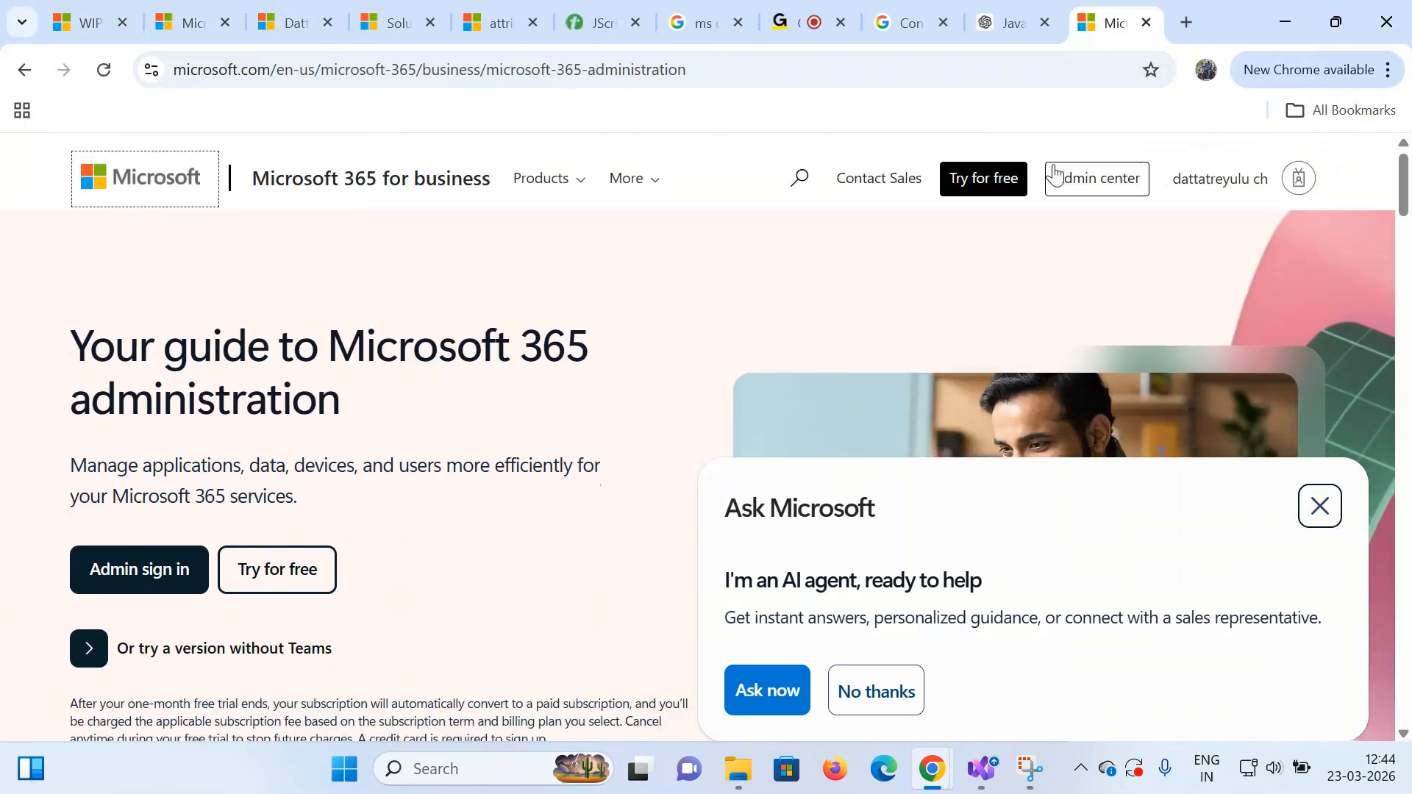
{"action": "left_click", "coordinate": [1317, 505]}
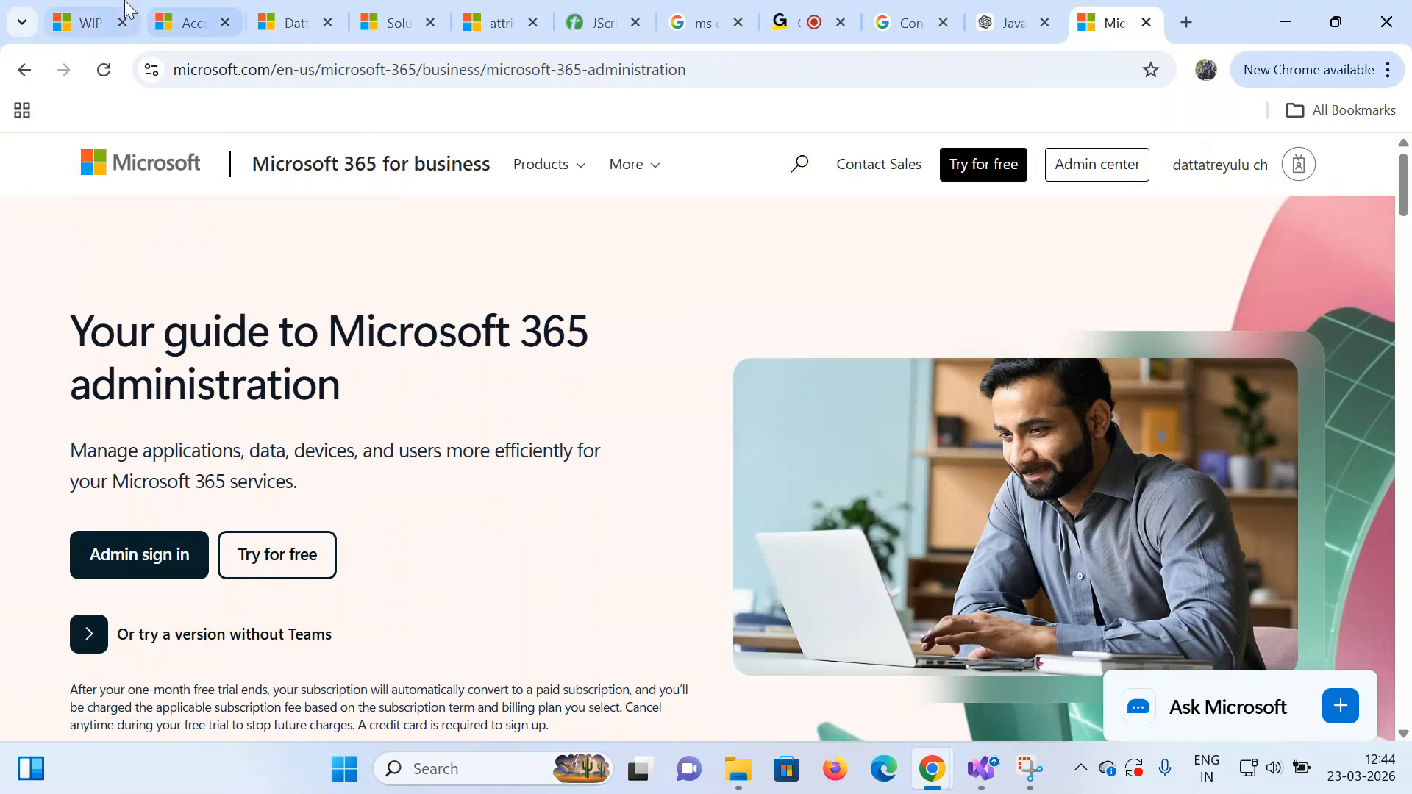
- Switch to the Sales trail app, show the DattuWalmart Claims list and open claim C00001
{"action": "left_click", "coordinate": [190, 26]}
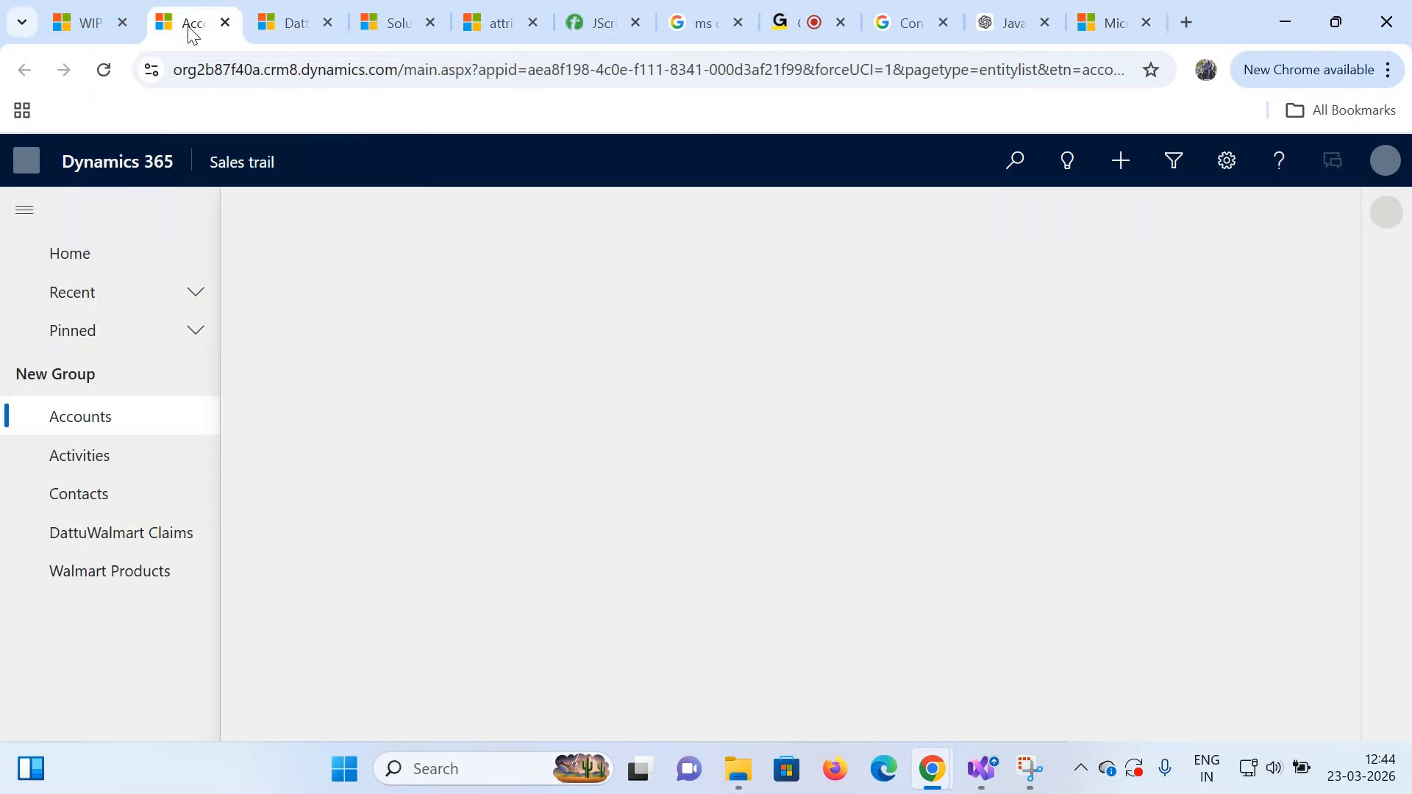
{"action": "left_click", "coordinate": [127, 537]}
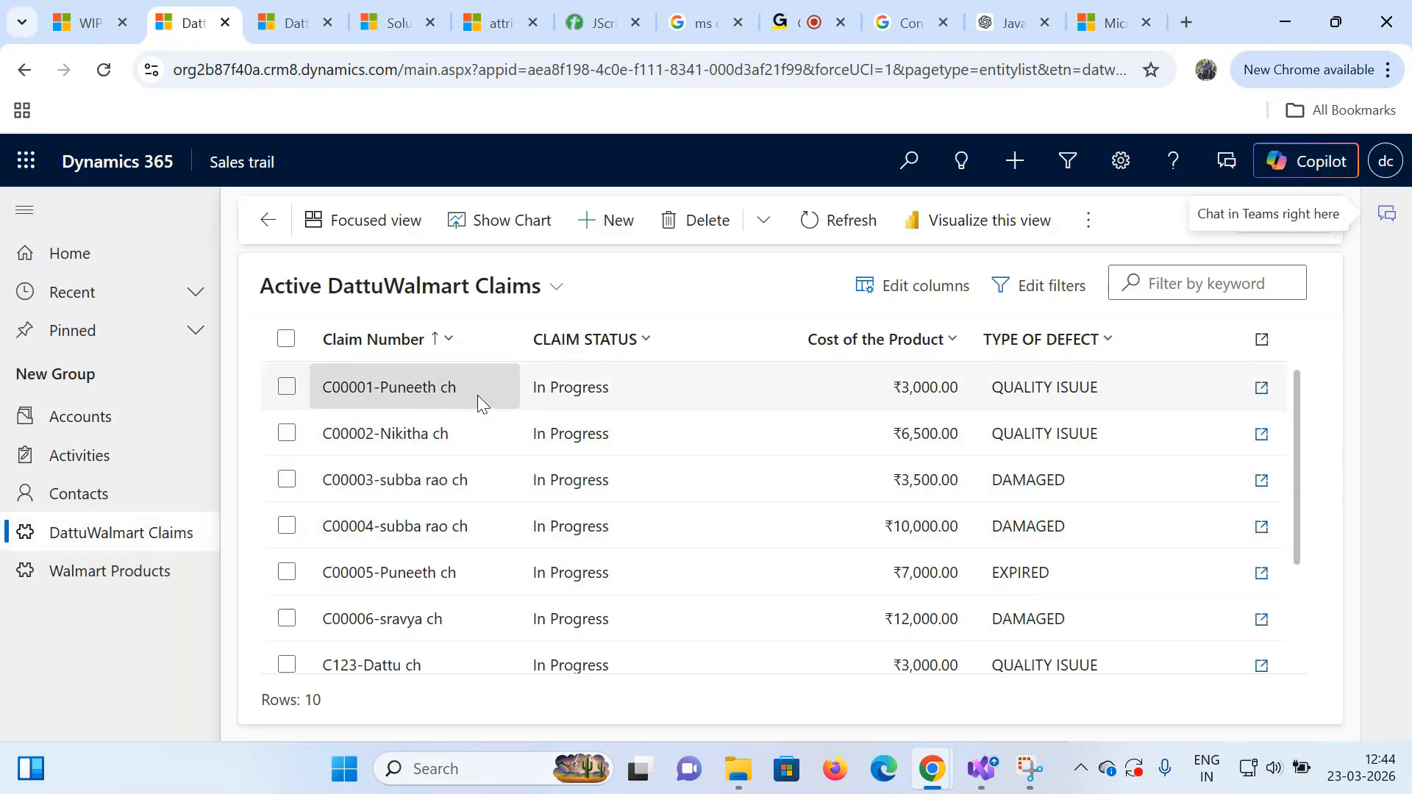
{"action": "left_click", "coordinate": [478, 395]}
{"action": "double_click", "coordinate": [478, 395]}
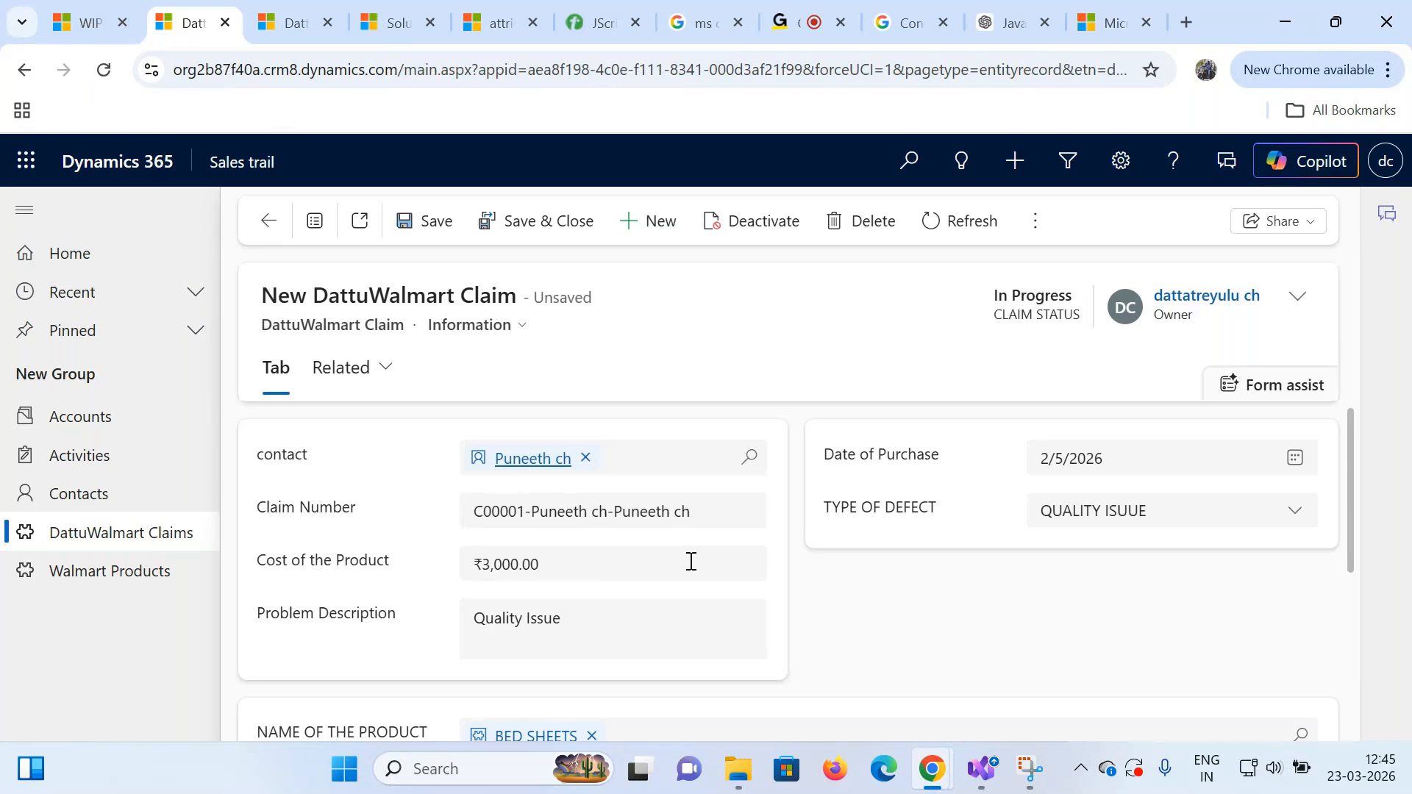
- Remove the duplicated contact name from the end of claim C00001's Claim Number and save the record
{"action": "left_click", "coordinate": [725, 524]}
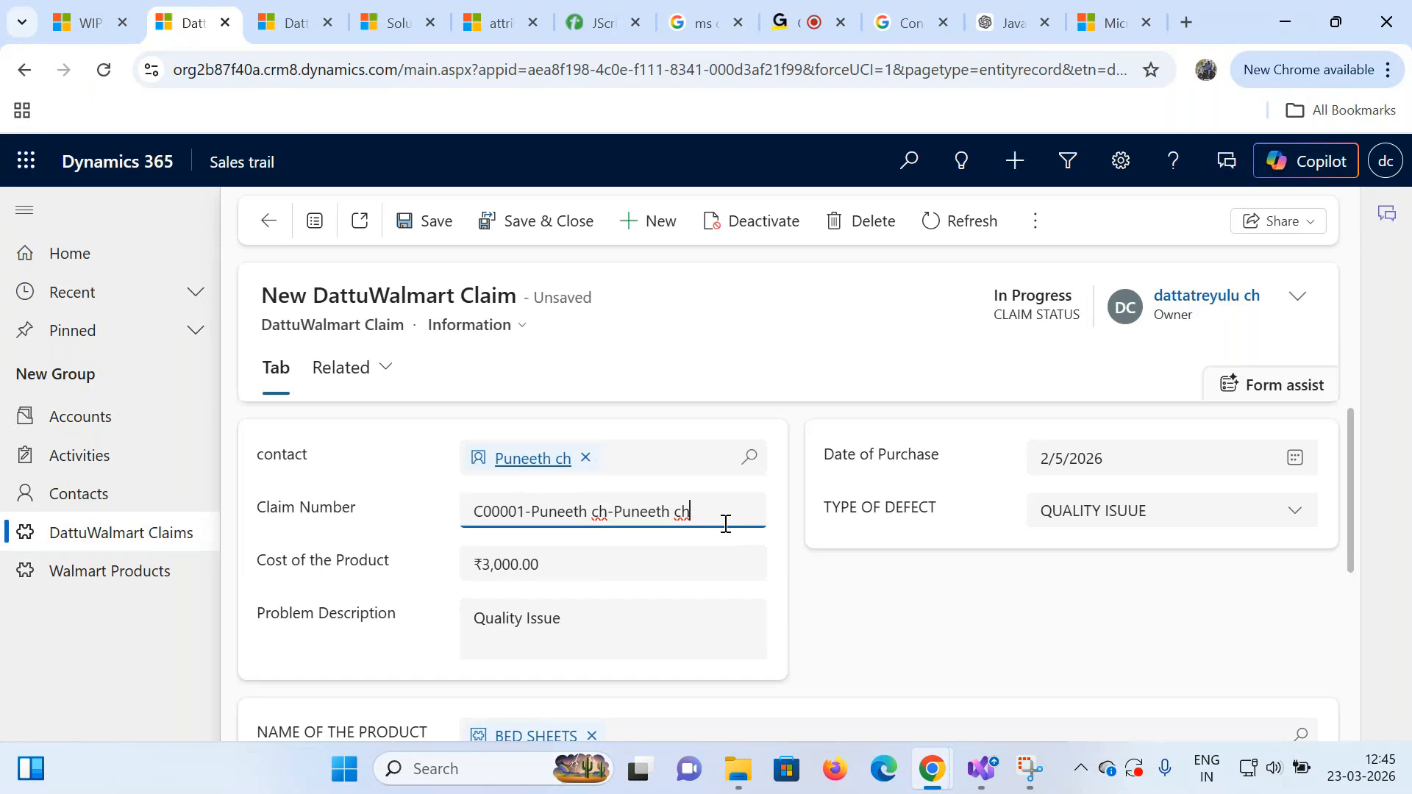
{"action": "key", "text": "BackSpace"}
{"action": "key", "text": "BackSpace"}
{"action": "key", "text": "BackSpace"}
{"action": "key", "text": "BackSpace"}
{"action": "key", "text": "BackSpace"}
{"action": "key", "text": "BackSpace"}
{"action": "key", "text": "BackSpace"}
{"action": "key", "text": "BackSpace"}
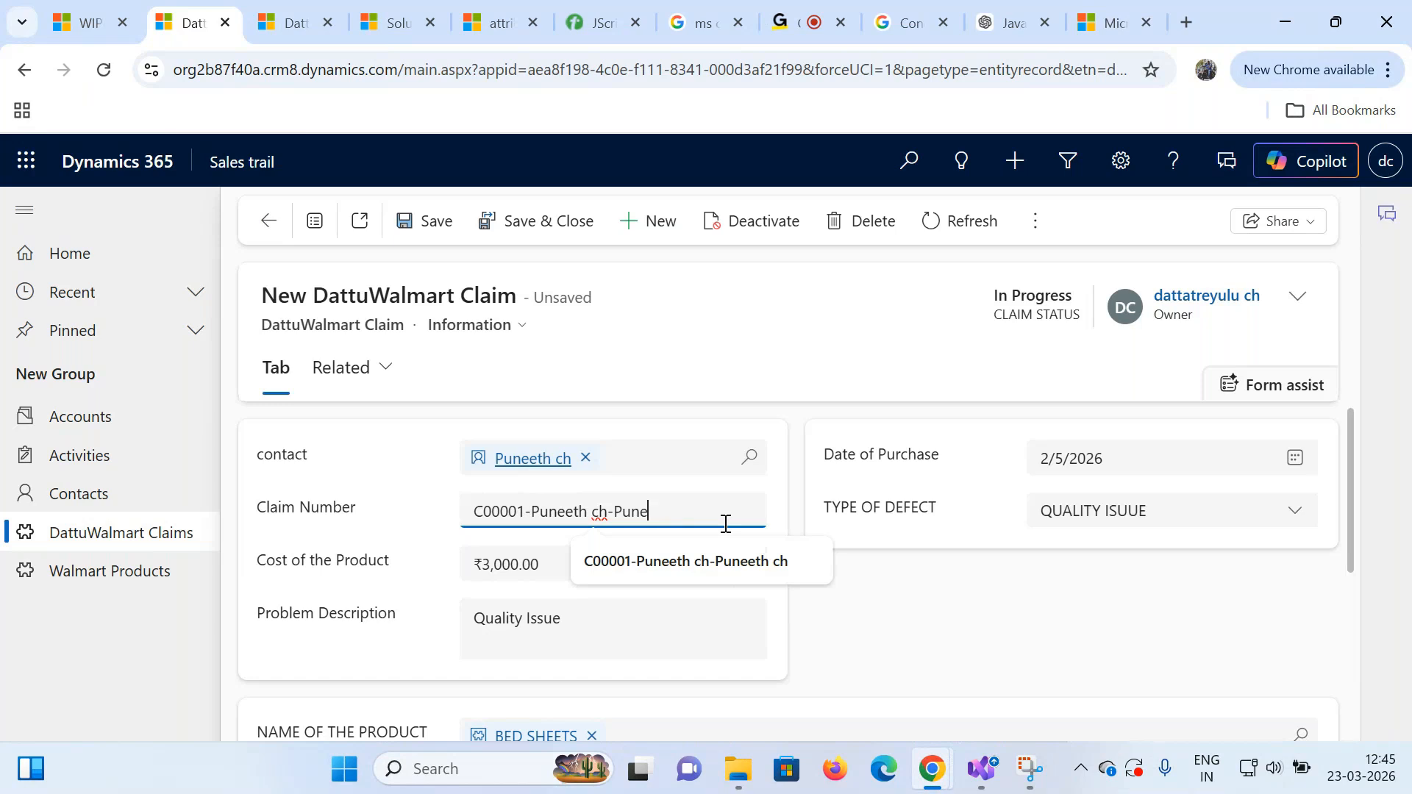
{"action": "key", "text": "BackSpace"}
{"action": "key", "text": "BackSpace"}
{"action": "key", "text": "BackSpace"}
{"action": "key", "text": "ctrl+s"}
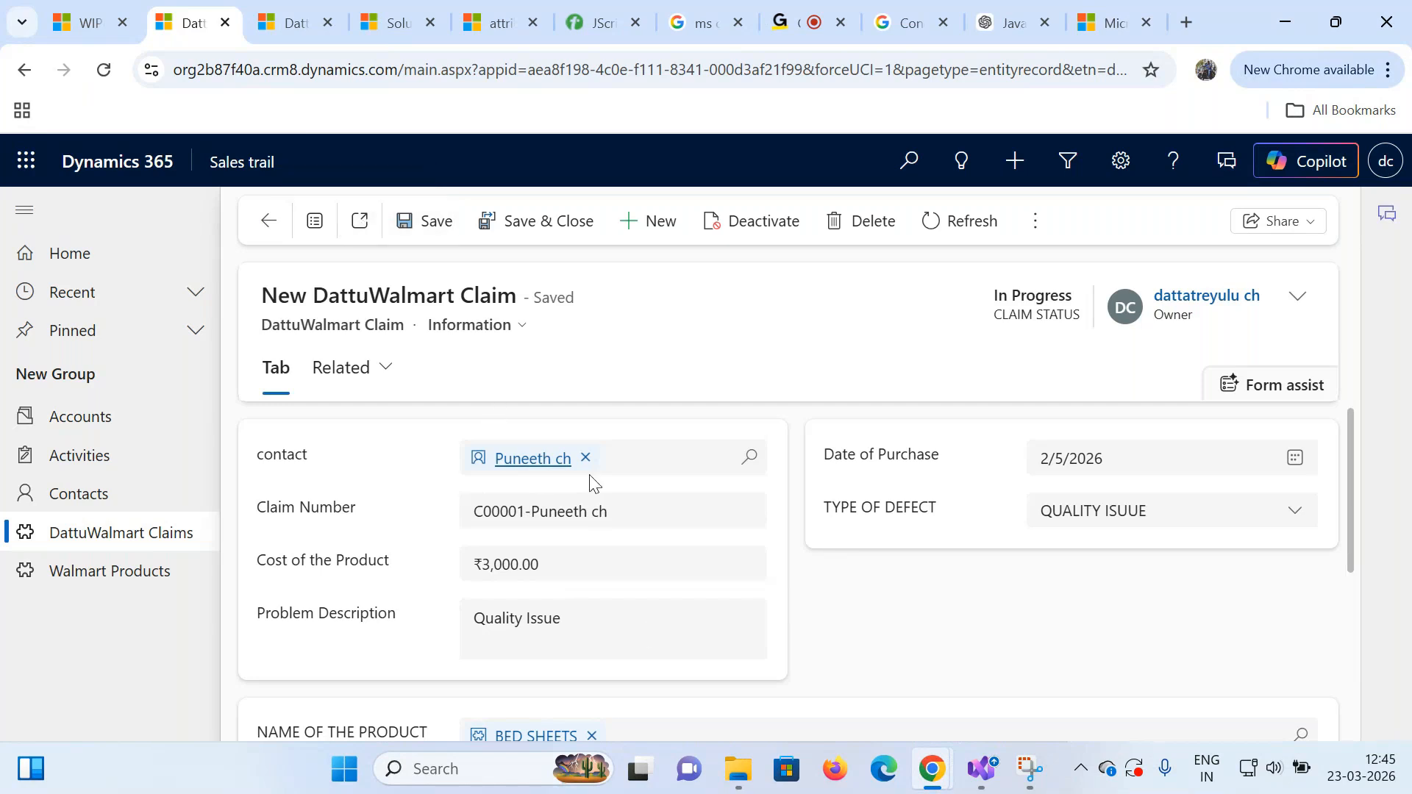
- Replace the contact on claim C00001 with the second entry in the recent contacts and save the record
{"action": "left_click", "coordinate": [587, 454]}
{"action": "key", "text": "BackSpace"}
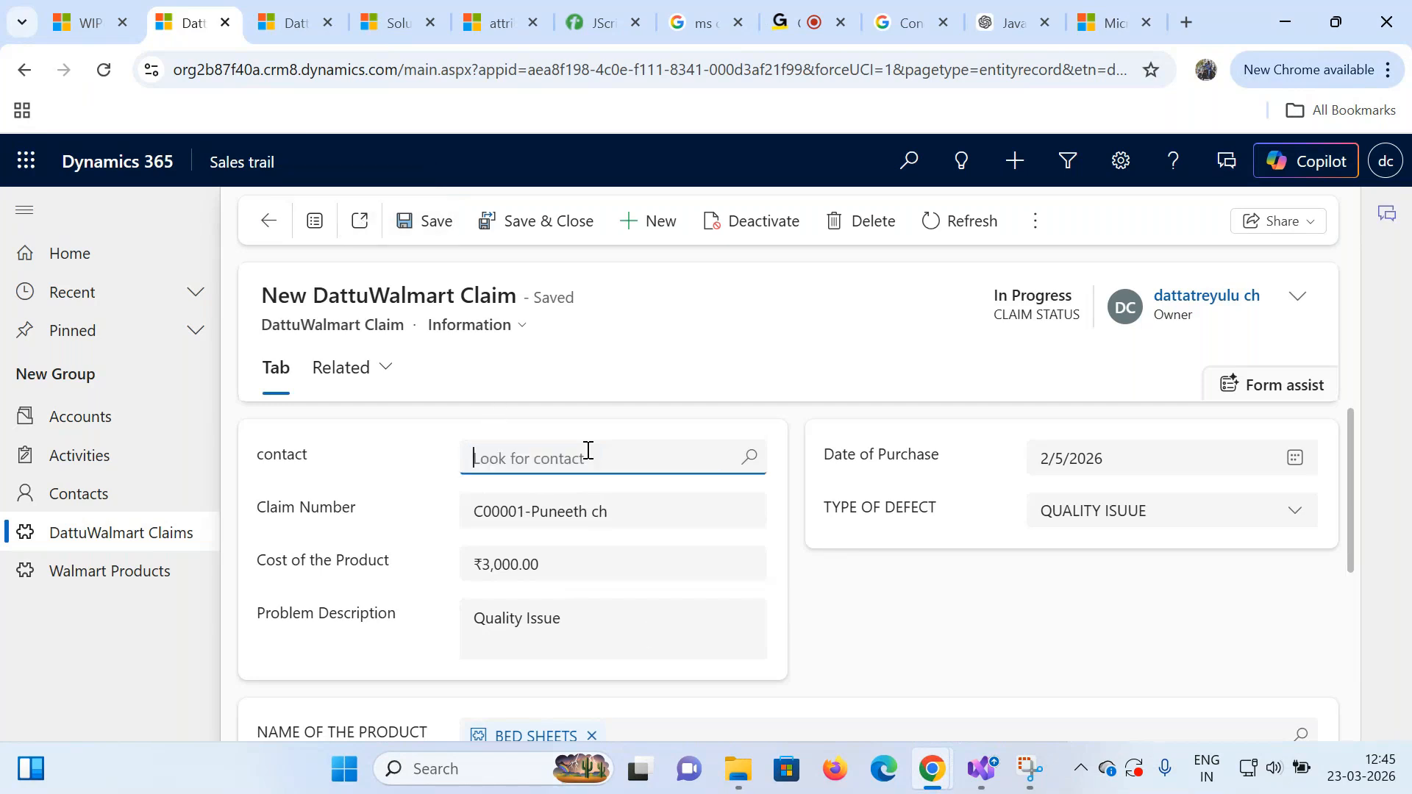
{"action": "left_click", "coordinate": [594, 461]}
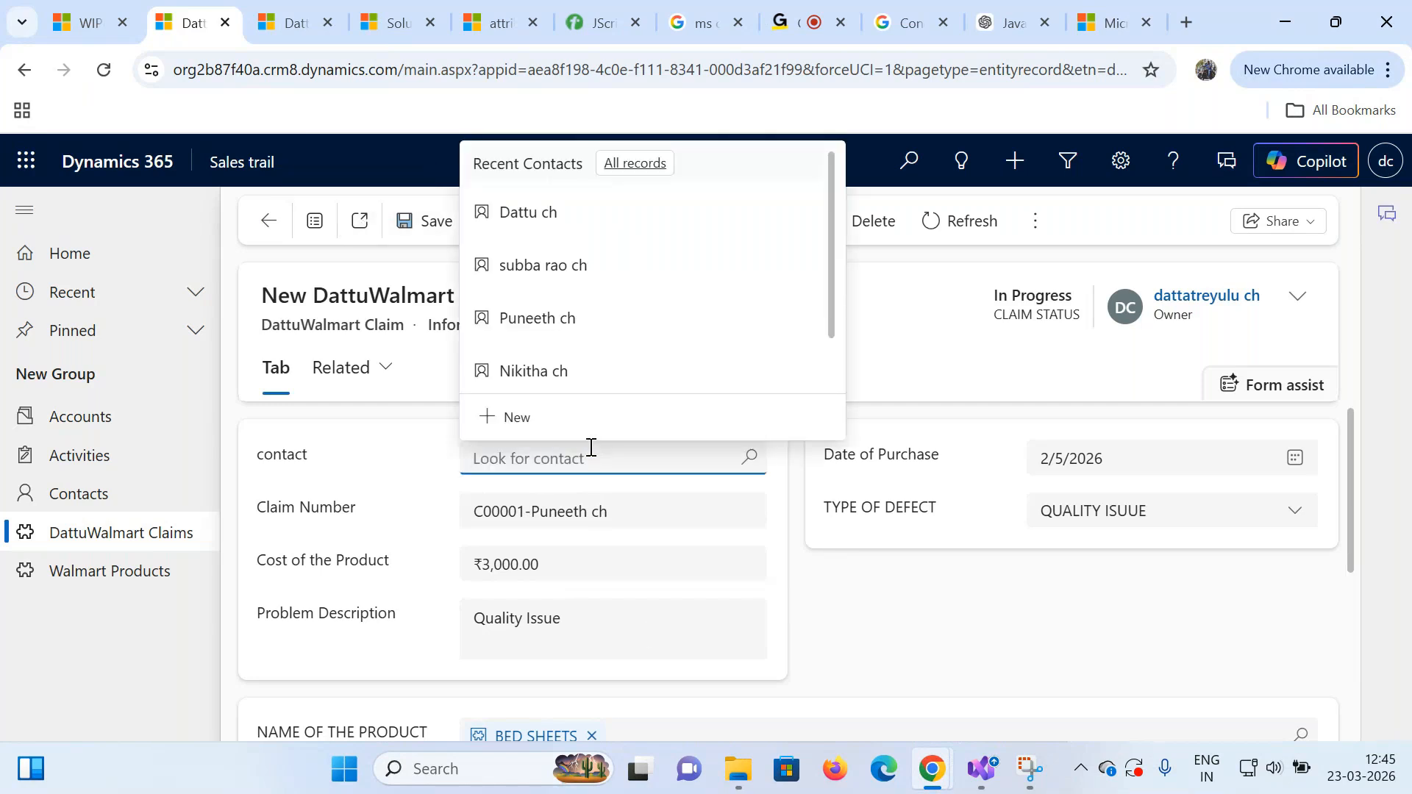
{"action": "left_click", "coordinate": [541, 259]}
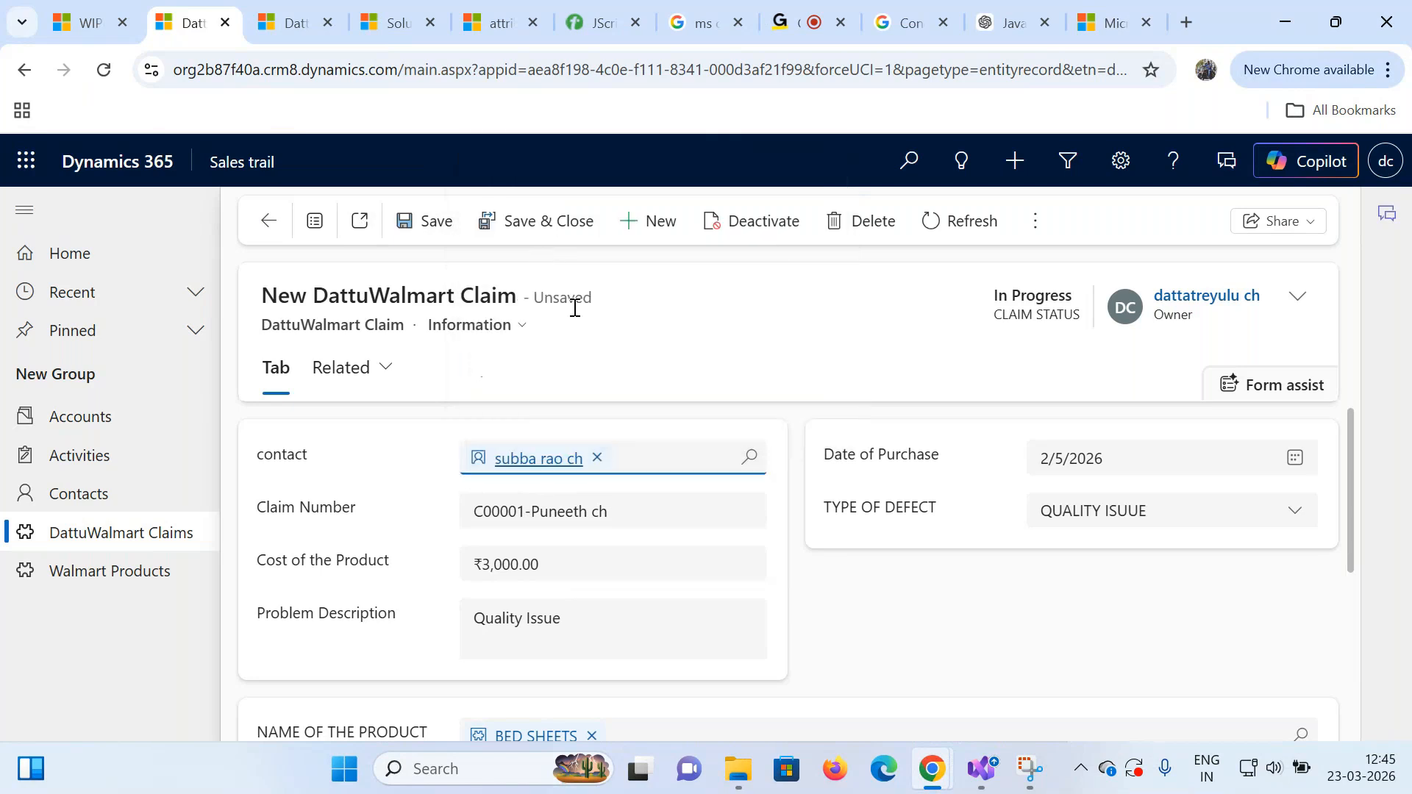
{"action": "left_click", "coordinate": [441, 233]}
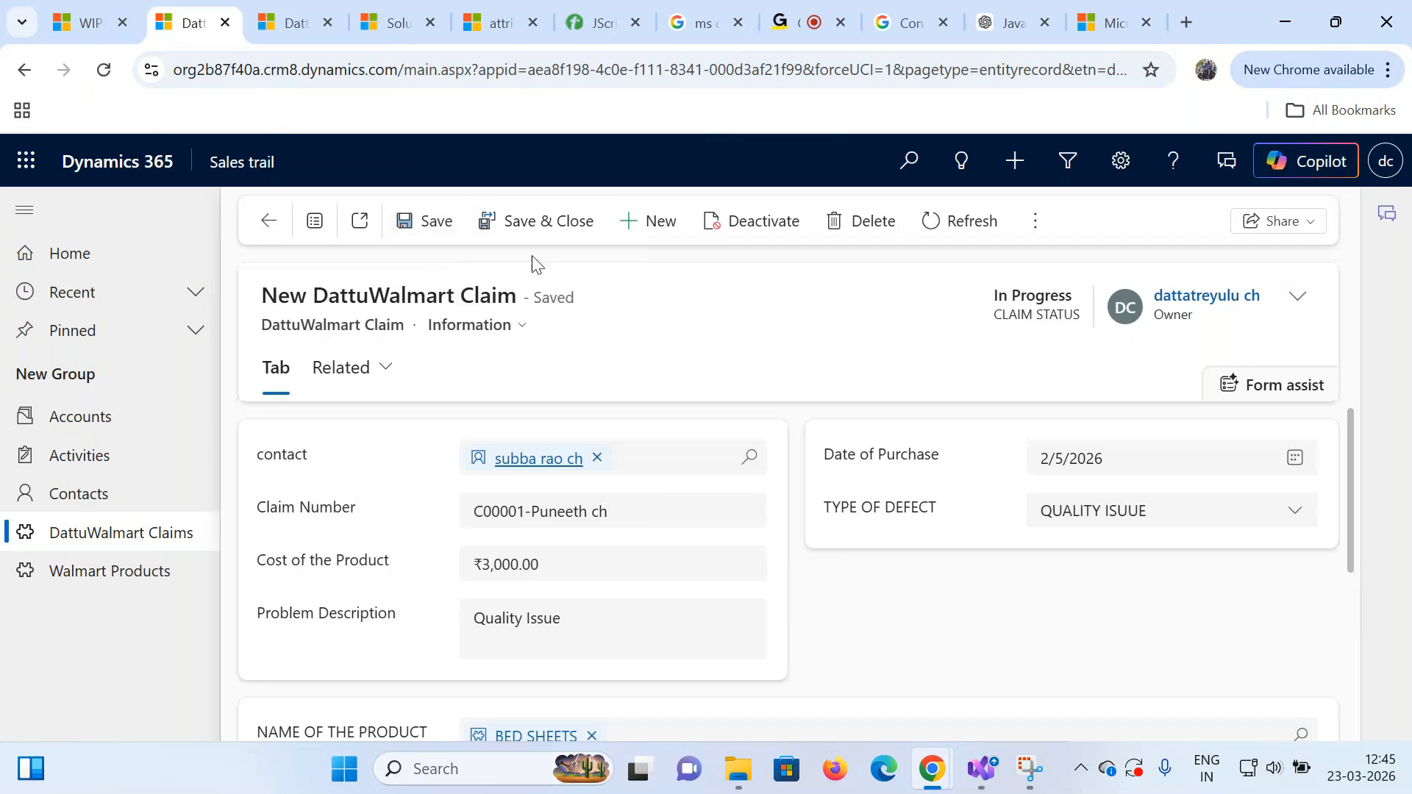
- Close claim C00001 with its changes saved and open claim C00003 from the Active DattuWalmart Claims view
{"action": "left_click", "coordinate": [544, 222]}
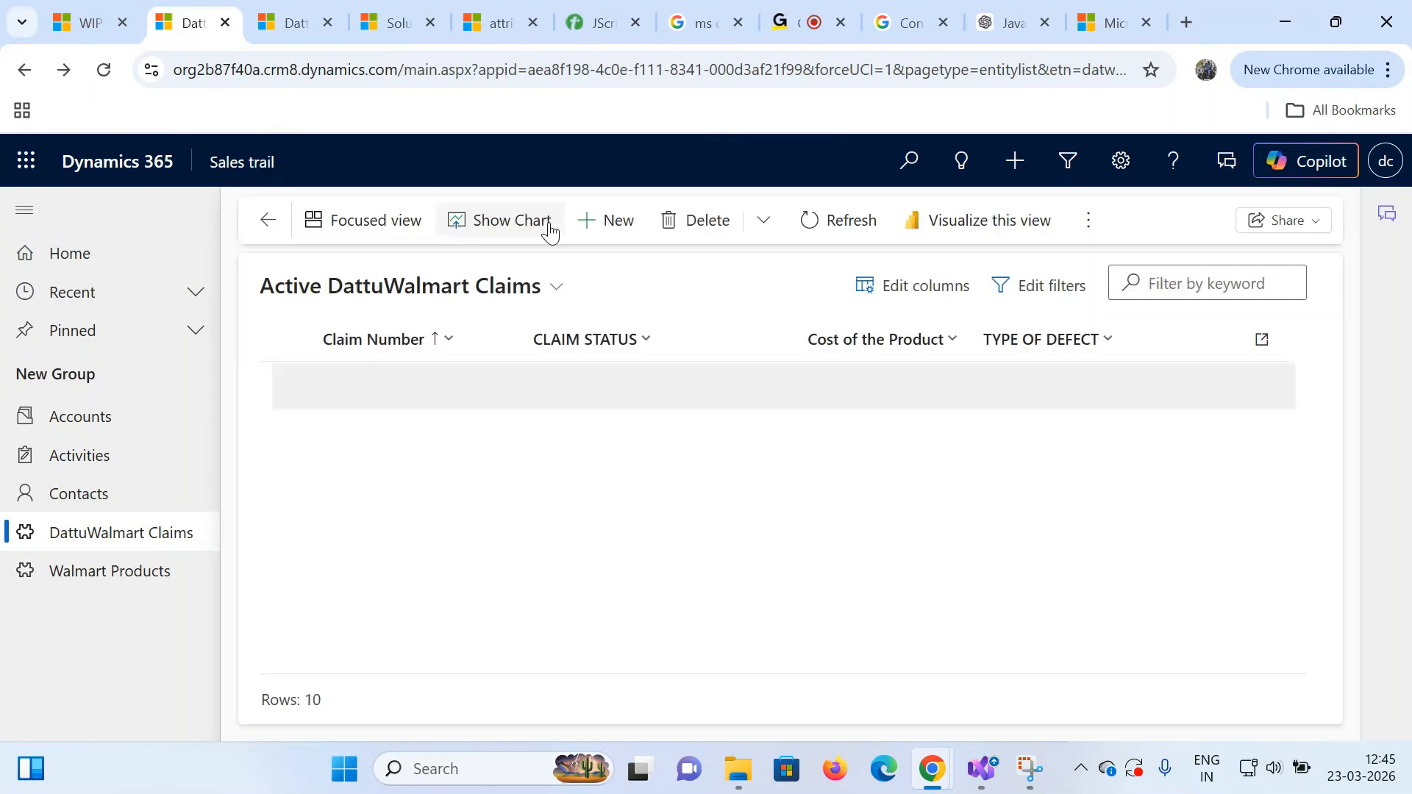
{"action": "left_click", "coordinate": [451, 482]}
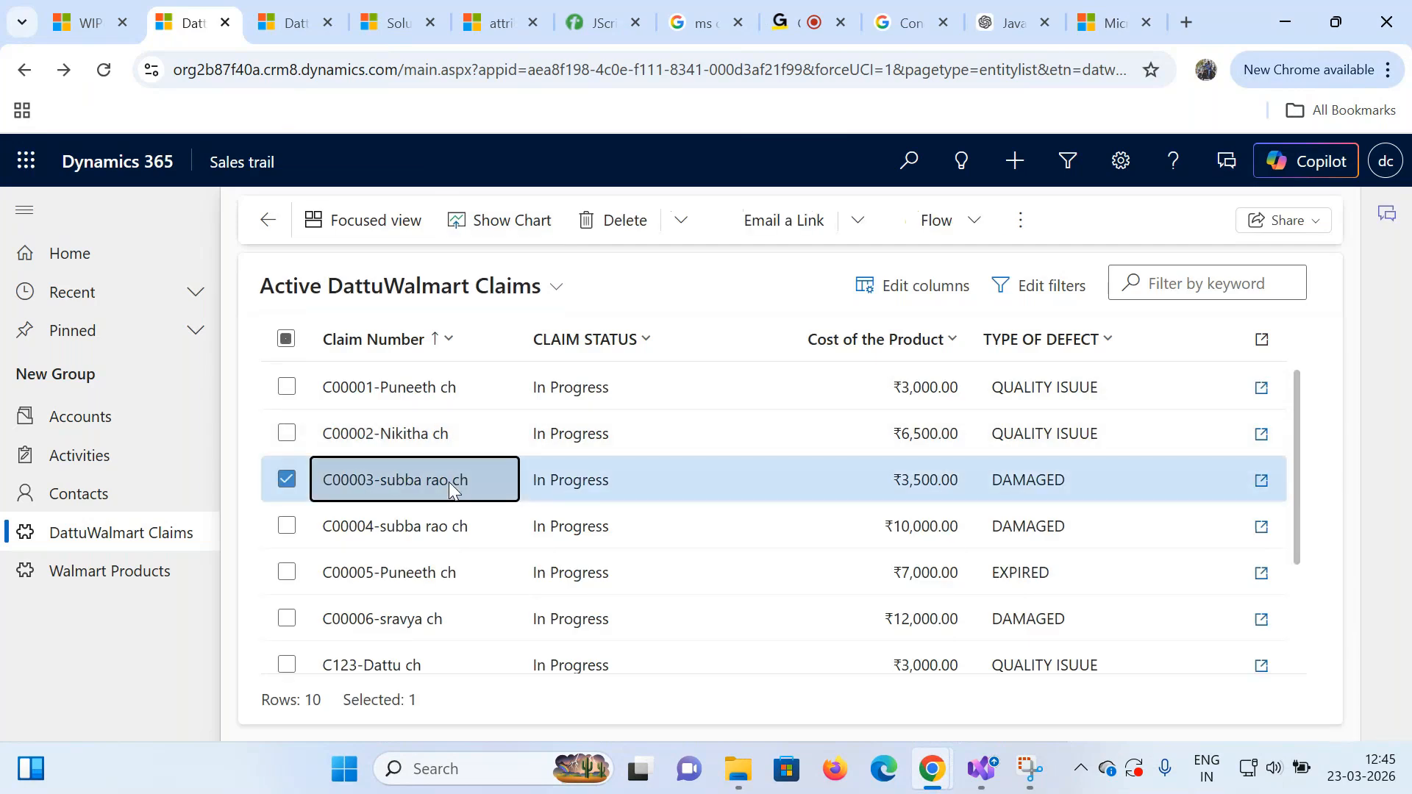
{"action": "double_click", "coordinate": [449, 483]}
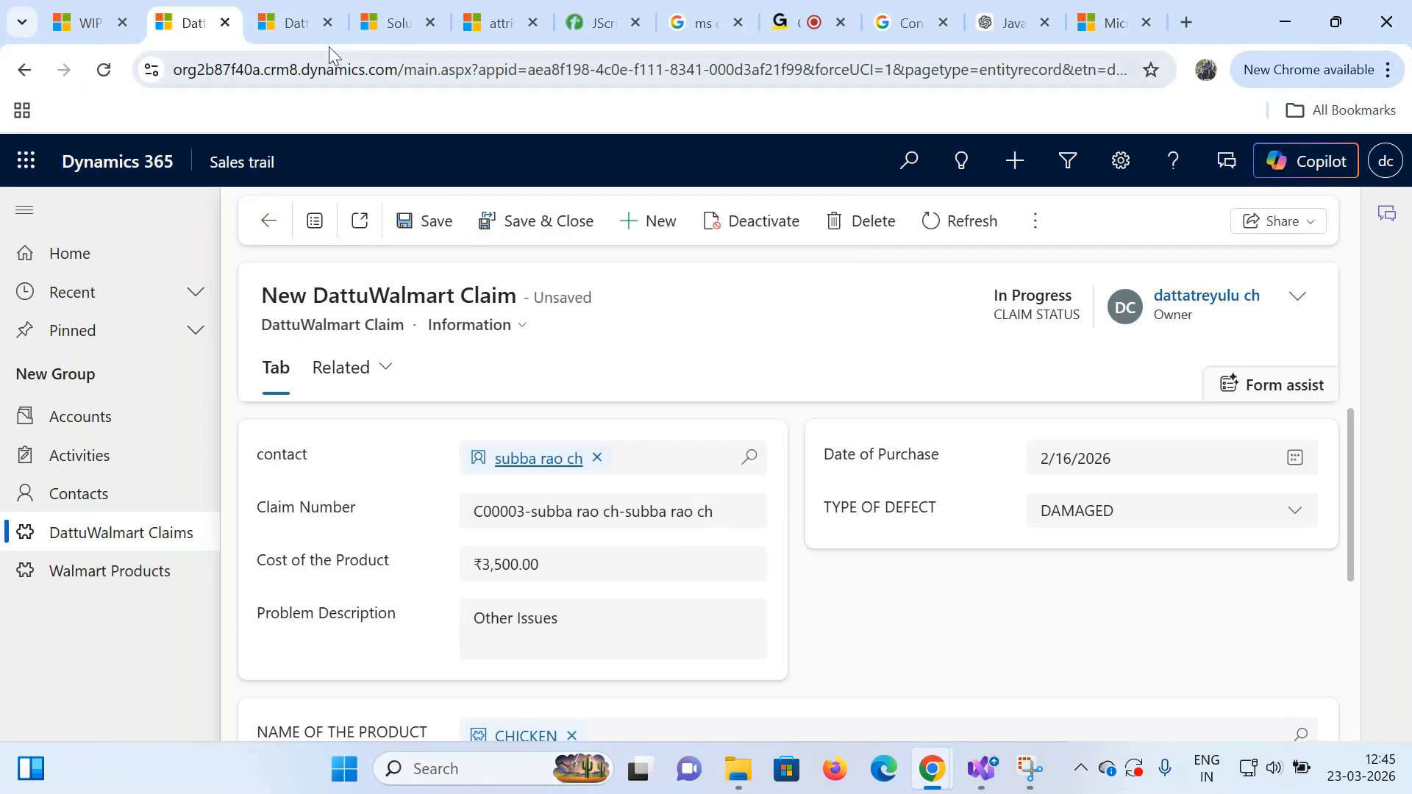
- Open the Walmart CRM Components solution from All Solutions and the DattuWalmart Claim entity's main Information form in the form editor
{"action": "left_click", "coordinate": [377, 16]}
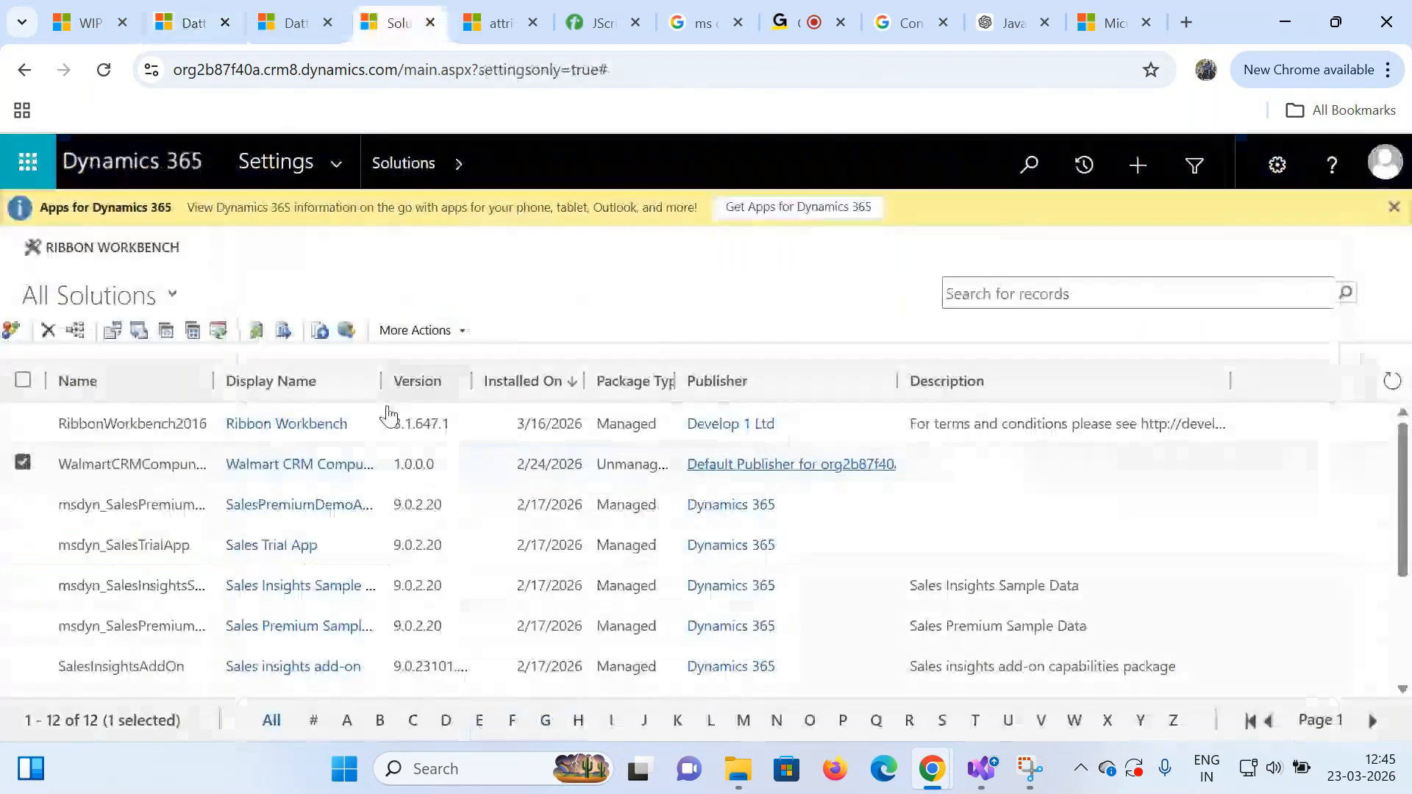
{"action": "left_click", "coordinate": [283, 469]}
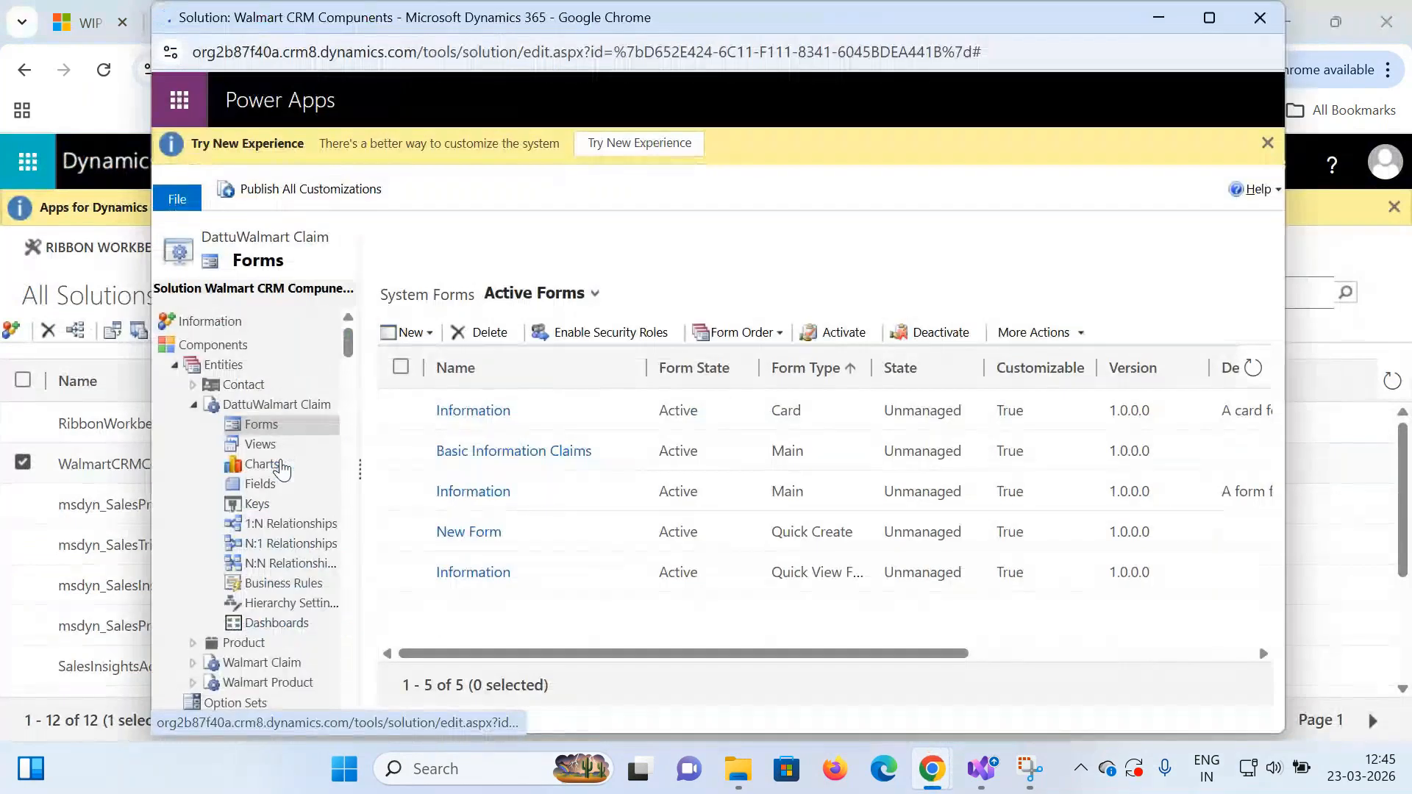
{"action": "left_click", "coordinate": [483, 492]}
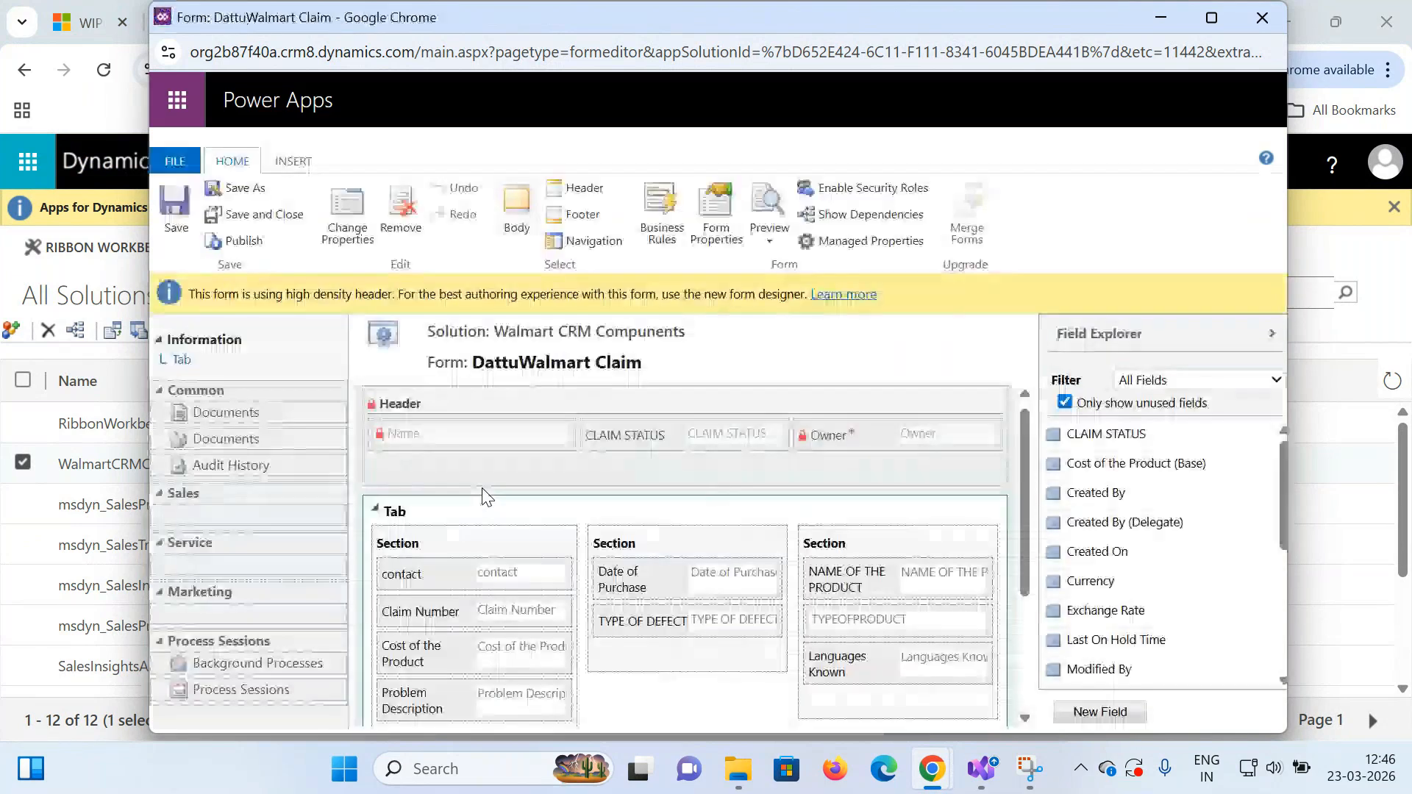
- Minimize the form editor, solution, main browser and incognito windows, and bring up the previews of the open Chrome windows
{"action": "left_click", "coordinate": [1170, 17]}
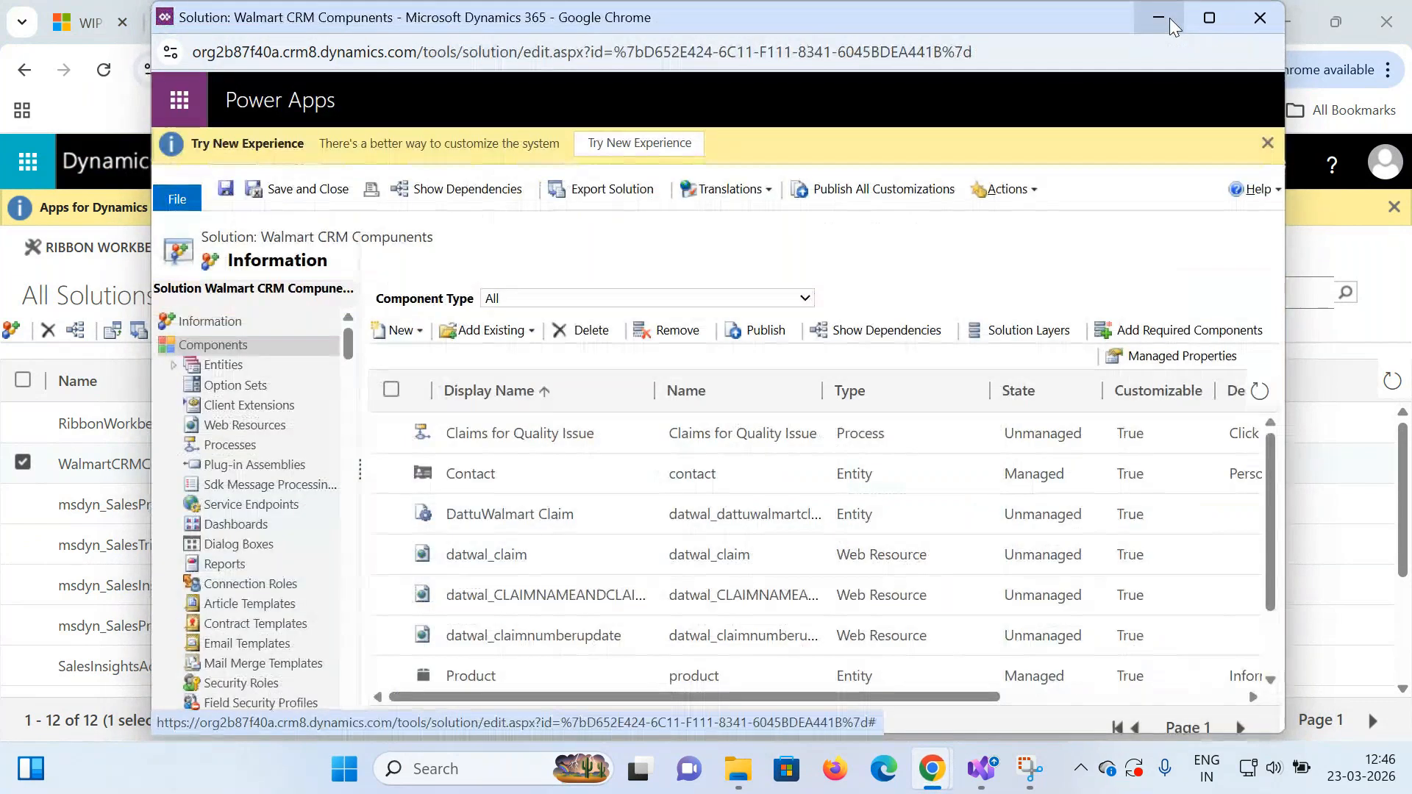
{"action": "left_click", "coordinate": [1169, 17]}
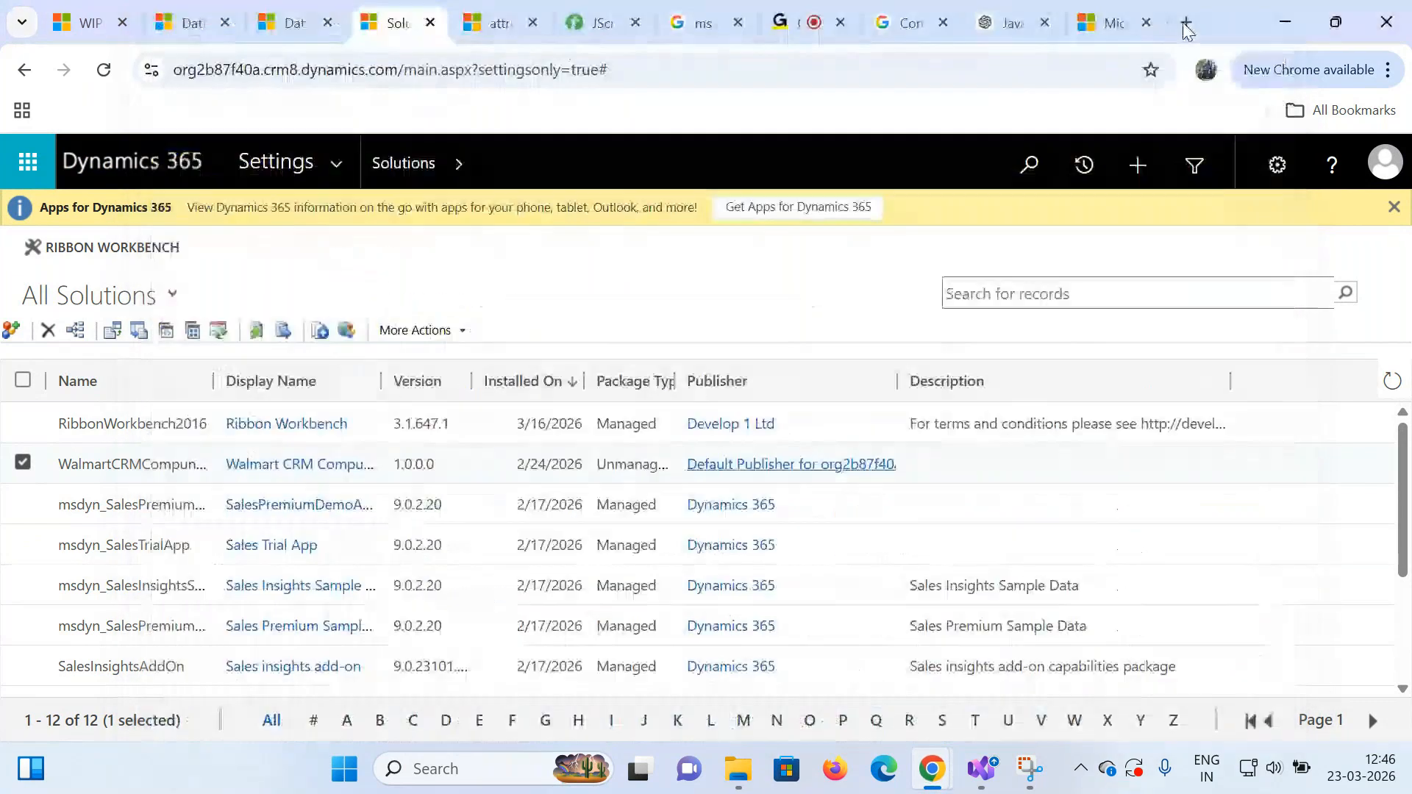
{"action": "left_click", "coordinate": [1283, 26]}
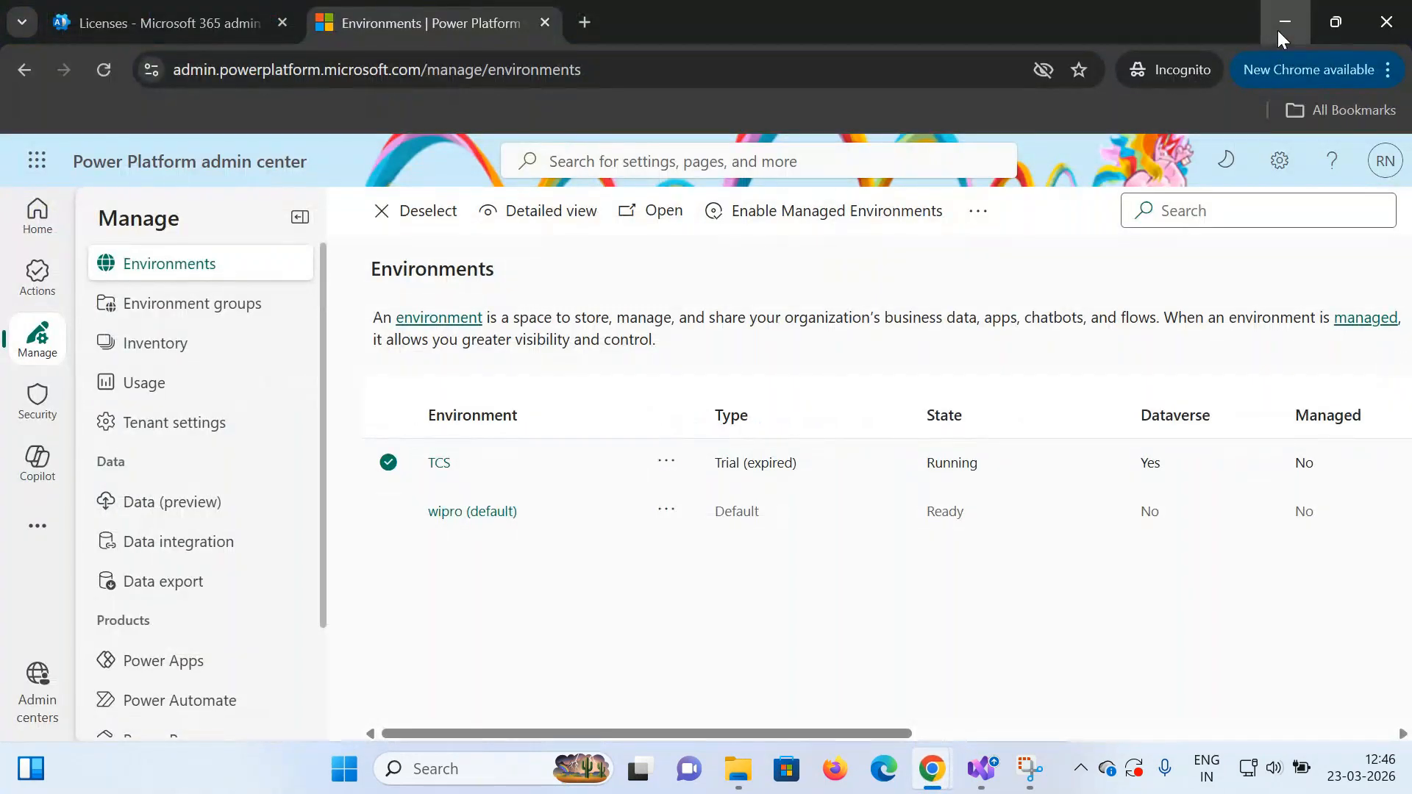
{"action": "left_click", "coordinate": [1283, 40]}
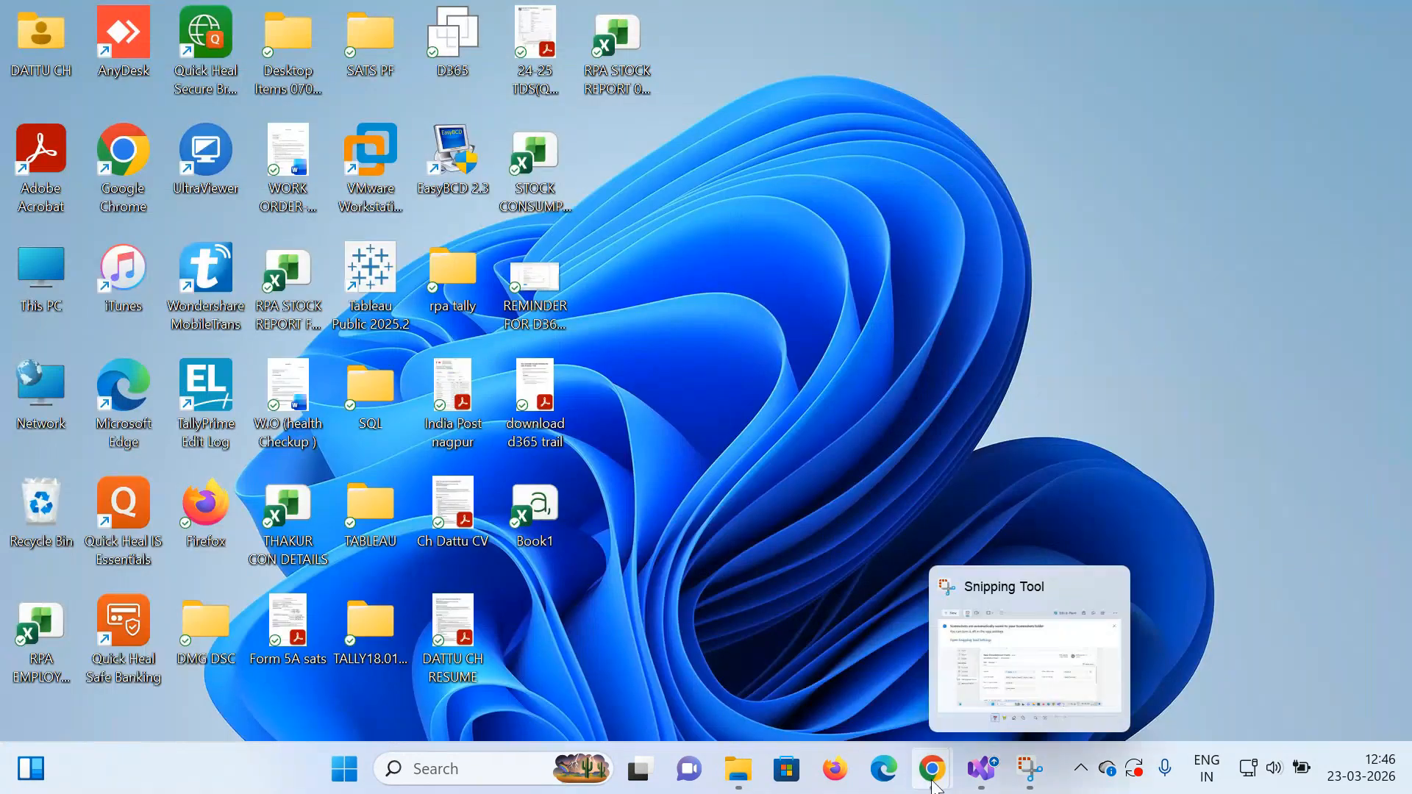
{"action": "mouse_move", "coordinate": [948, 782]}
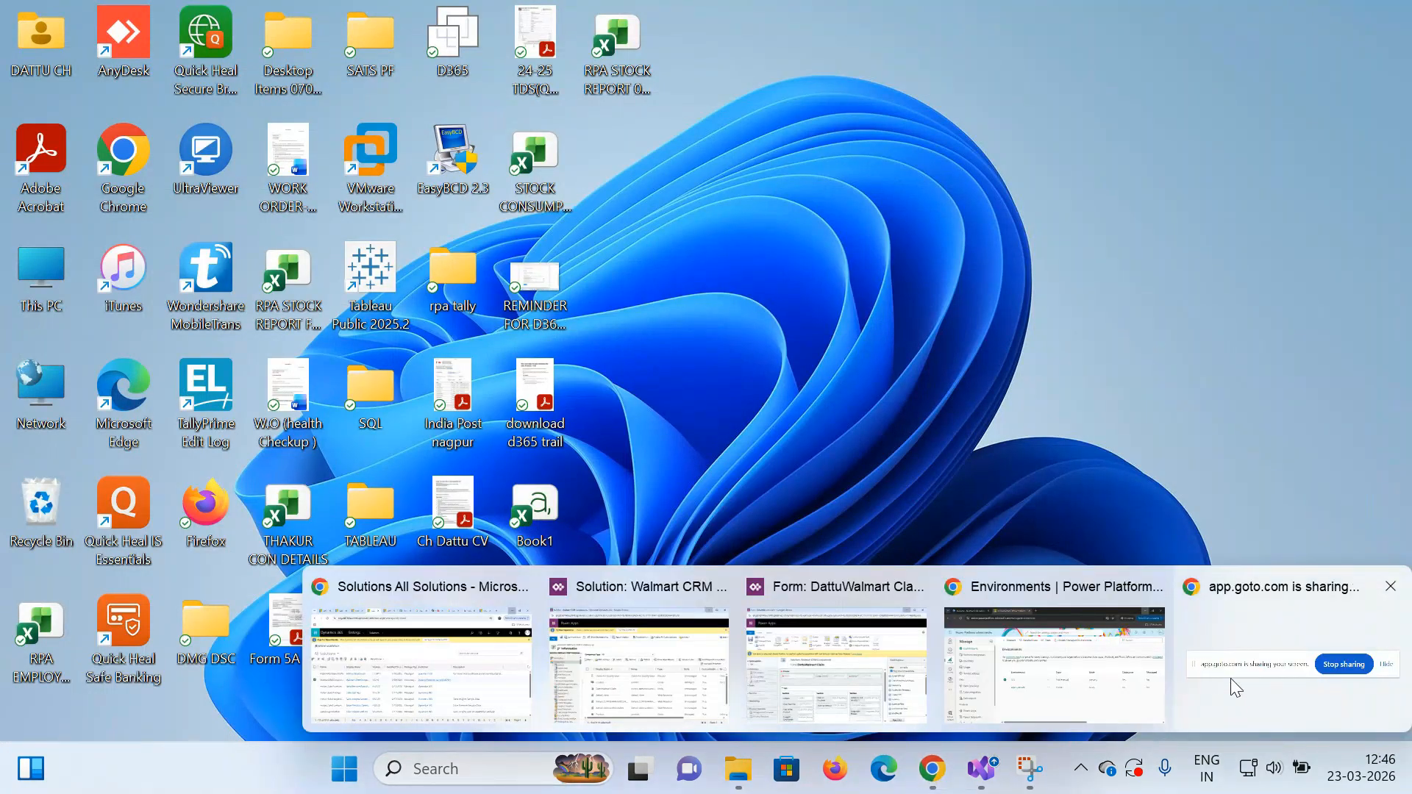